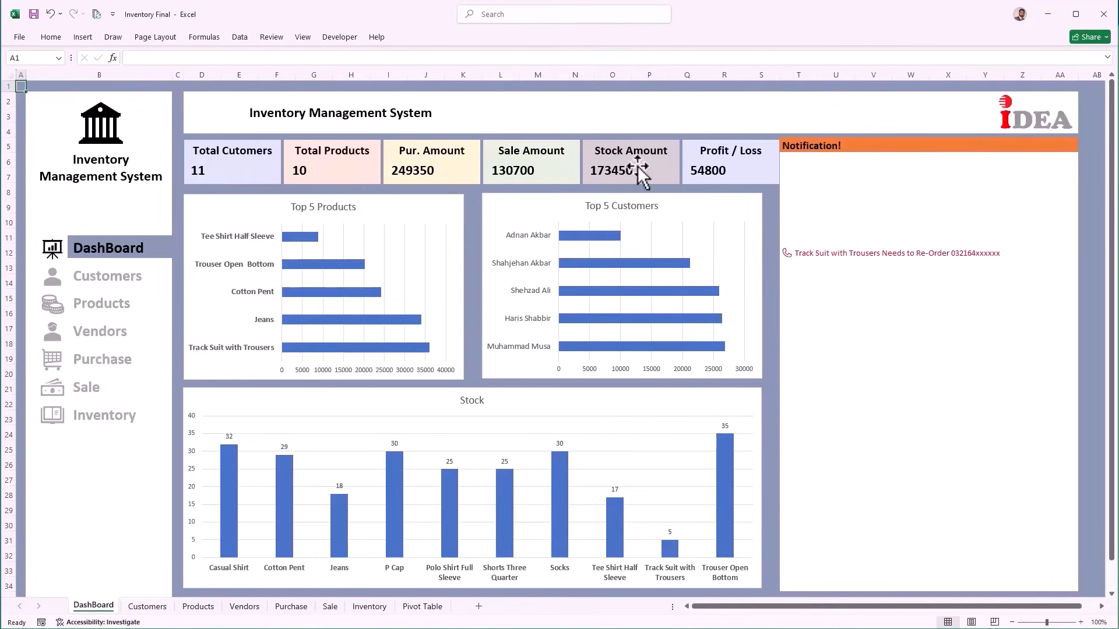
# Step: Add customer 112 to the Customers table with the customer's name, e-mail and address
pyautogui.click(109, 280)
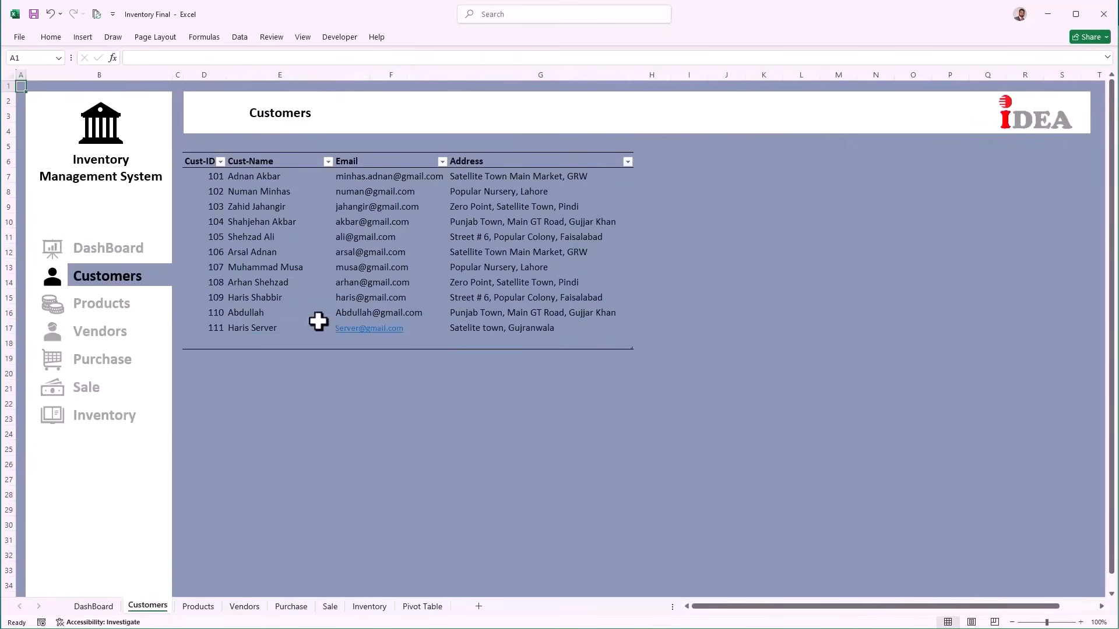
pyautogui.click(247, 330)
pyautogui.press('Tab')
pyautogui.press('Tab')
pyautogui.press('Tab')
pyautogui.write('112')
pyautogui.press('Tab')
pyautogui.press('Tab')
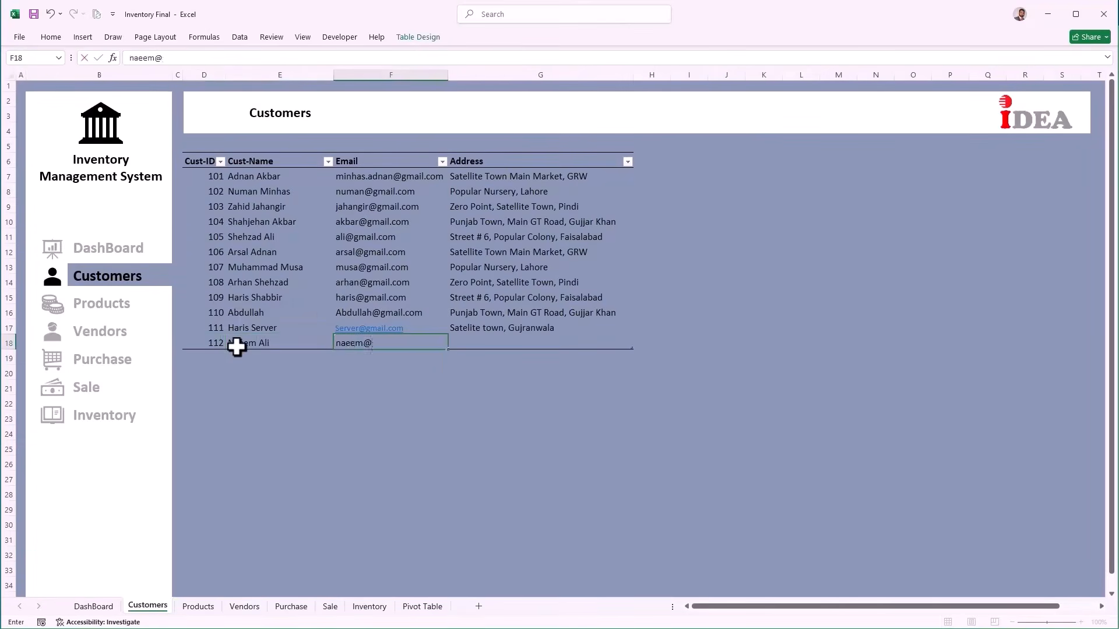
pyautogui.press('Tab')
pyautogui.write('Popular Nursery, Gujranwala')
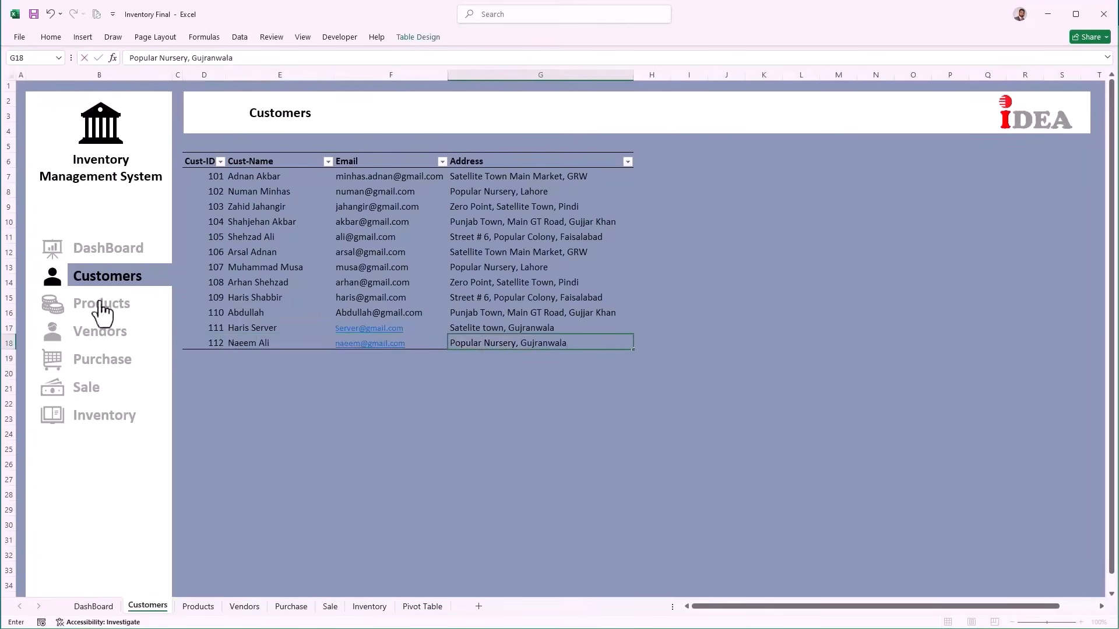
pyautogui.press('Return')
# Step: Add product P1011 Boxers with cost 170 and selling price 300 to Products
pyautogui.click(101, 306)
pyautogui.click(215, 328)
pyautogui.write('P1011')
pyautogui.press('Tab')
pyautogui.write('Boxers')
pyautogui.press('Tab')
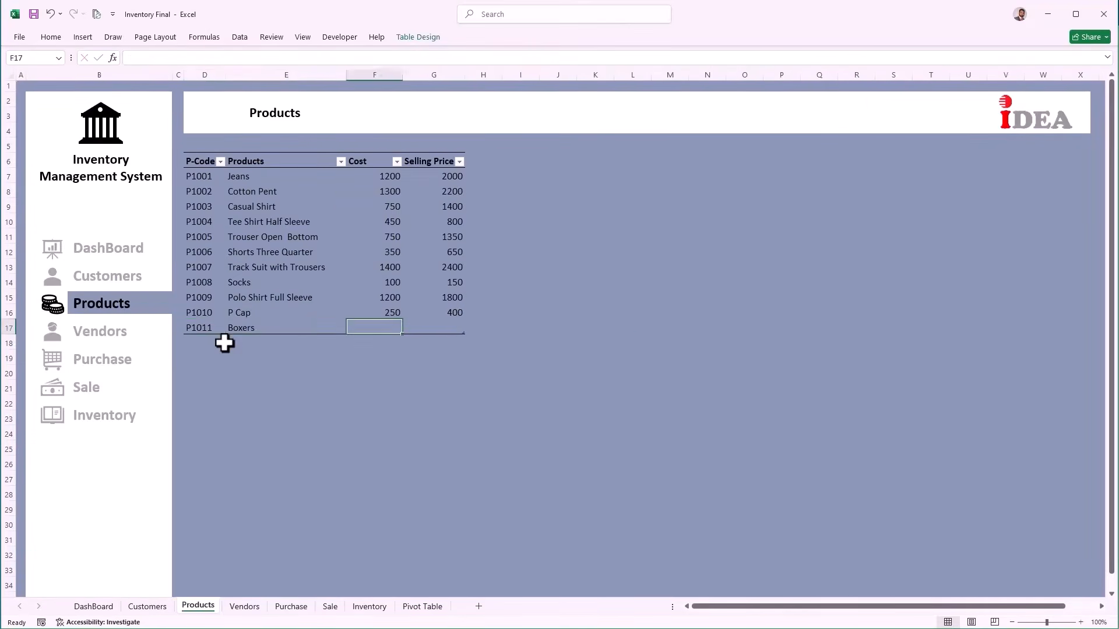
pyautogui.write('170')
pyautogui.press('Tab')
pyautogui.write('300')
pyautogui.press('Left')
# Step: Start a Vendors row for P1011 Boxer supplied by Zahid Garments
pyautogui.click(111, 332)
pyautogui.click(208, 314)
pyautogui.press('Down')
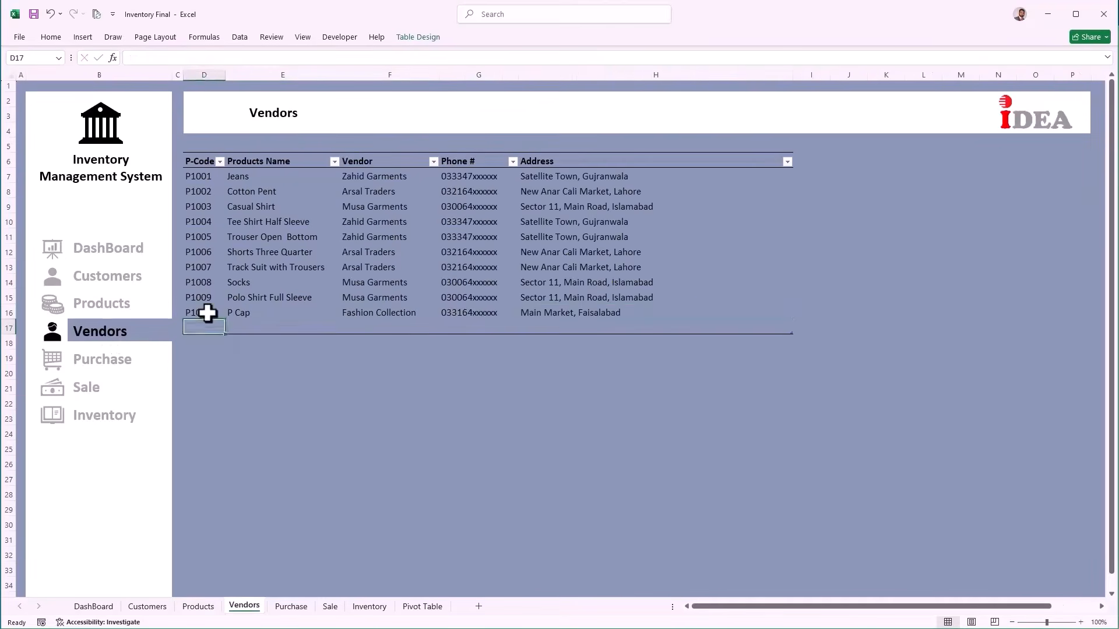
pyautogui.write('P1011')
pyautogui.press('Tab')
pyautogui.write('Boxer')
pyautogui.press('Tab')
pyautogui.write('Zahid Garments')
pyautogui.press('Tab')
# Step: Enter the vendor's phone number, then add Products and Vendors labels below Customers in the sidebar
pyautogui.write('0333')
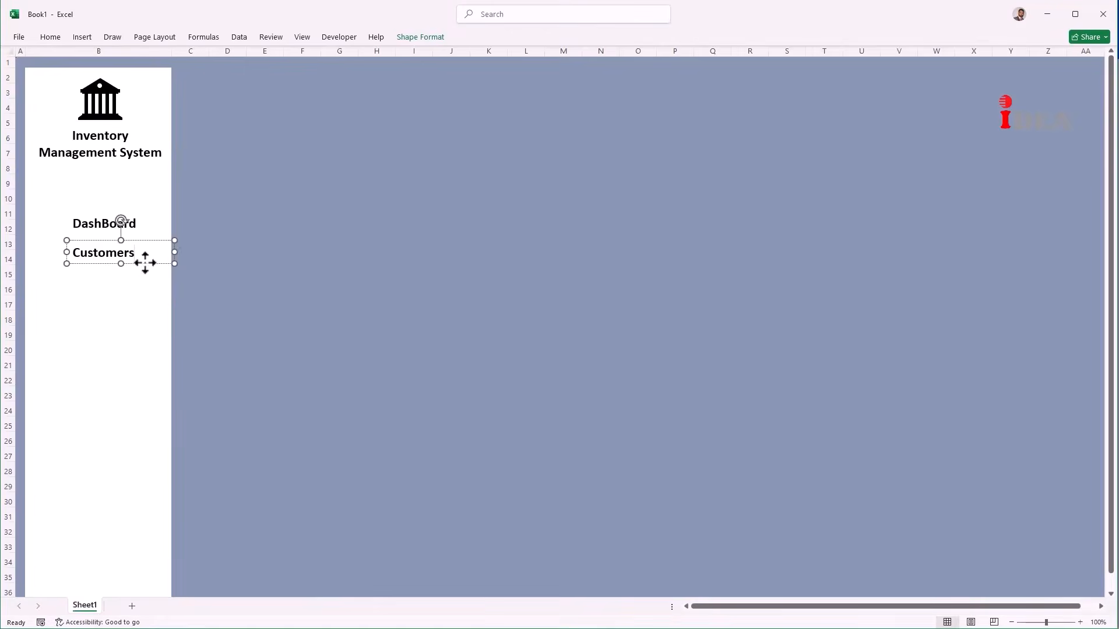
pyautogui.moveTo(142, 262); pyautogui.dragTo(95, 392)
pyautogui.press('BackSpace')
pyautogui.write('Products')
pyautogui.press('BackSpace')
pyautogui.press('BackSpace')
pyautogui.press('BackSpace')
pyautogui.press('BackSpace')
pyautogui.press('BackSpace')
pyautogui.press('BackSpace')
pyautogui.press('BackSpace')
pyautogui.press('BackSpace')
pyautogui.write('Vendors')
# Step: Add Purchase, Sale and Inventory labels to the sidebar menu
pyautogui.press('BackSpace')
pyautogui.press('BackSpace')
pyautogui.press('BackSpace')
pyautogui.press('BackSpace')
pyautogui.press('BackSpace')
pyautogui.press('BackSpace')
pyautogui.press('BackSpace')
pyautogui.write('Purchase')
pyautogui.press('BackSpace')
pyautogui.press('BackSpace')
pyautogui.press('BackSpace')
pyautogui.press('BackSpace')
pyautogui.press('BackSpace')
pyautogui.press('BackSpace')
pyautogui.press('BackSpace')
pyautogui.press('BackSpace')
pyautogui.write('Sale')
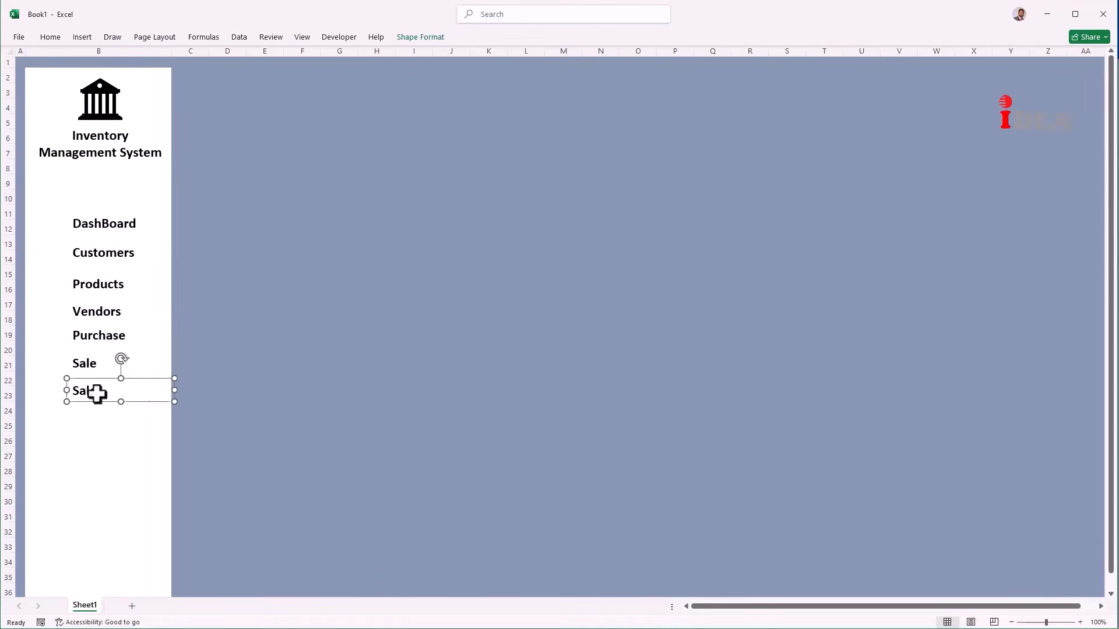
pyautogui.press('BackSpace')
pyautogui.press('BackSpace')
pyautogui.press('BackSpace')
pyautogui.press('BackSpace')
pyautogui.write('Inventory')
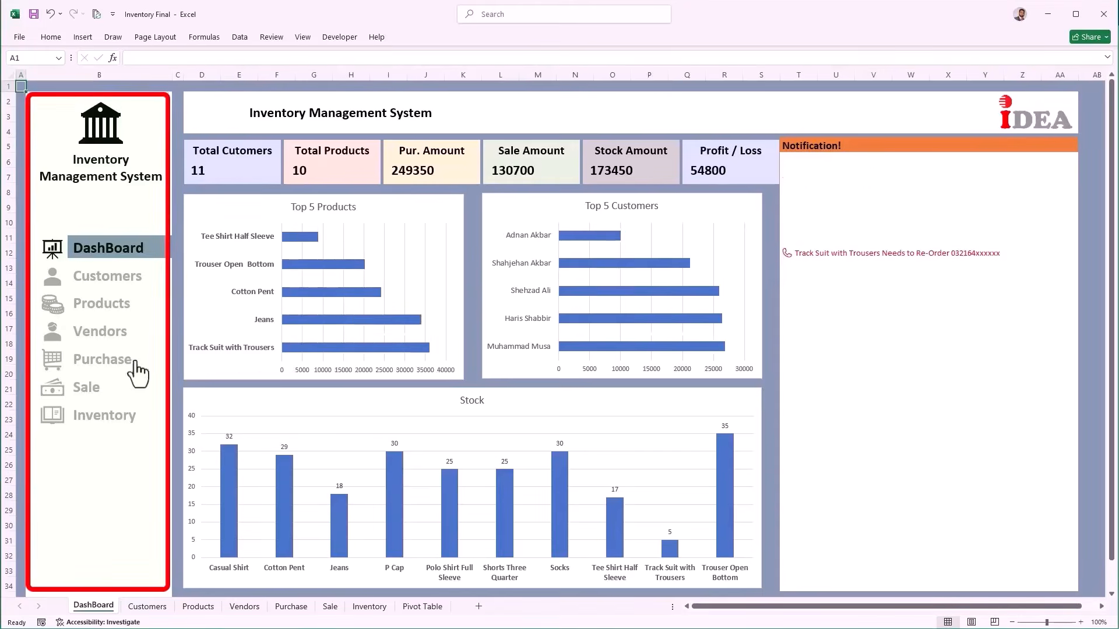
pyautogui.click(99, 279)
pyautogui.click(95, 308)
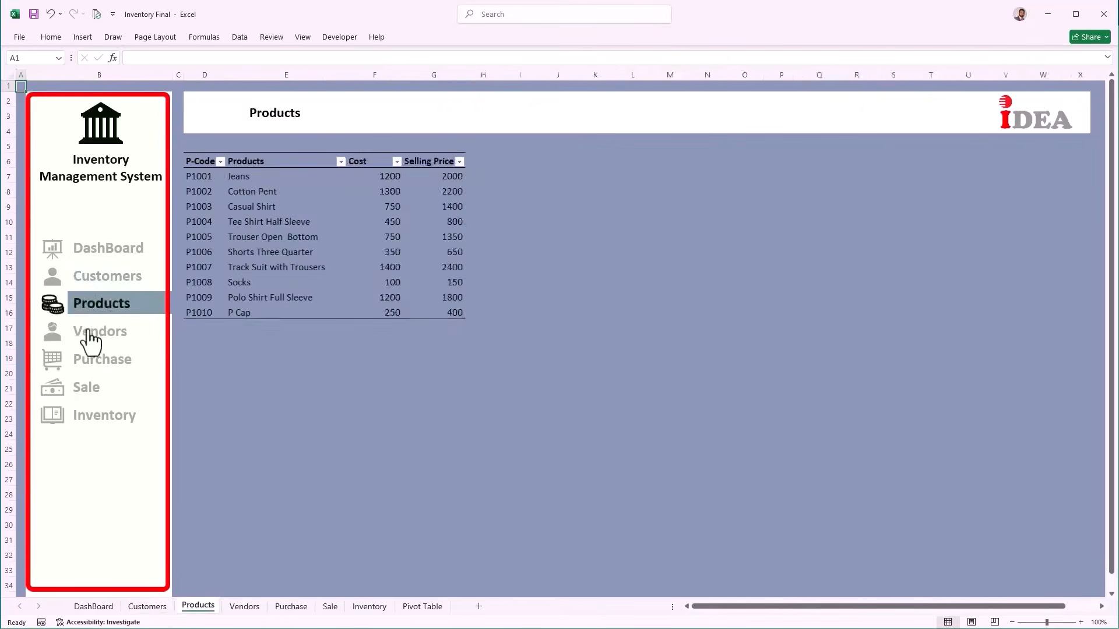
pyautogui.click(89, 329)
pyautogui.click(89, 361)
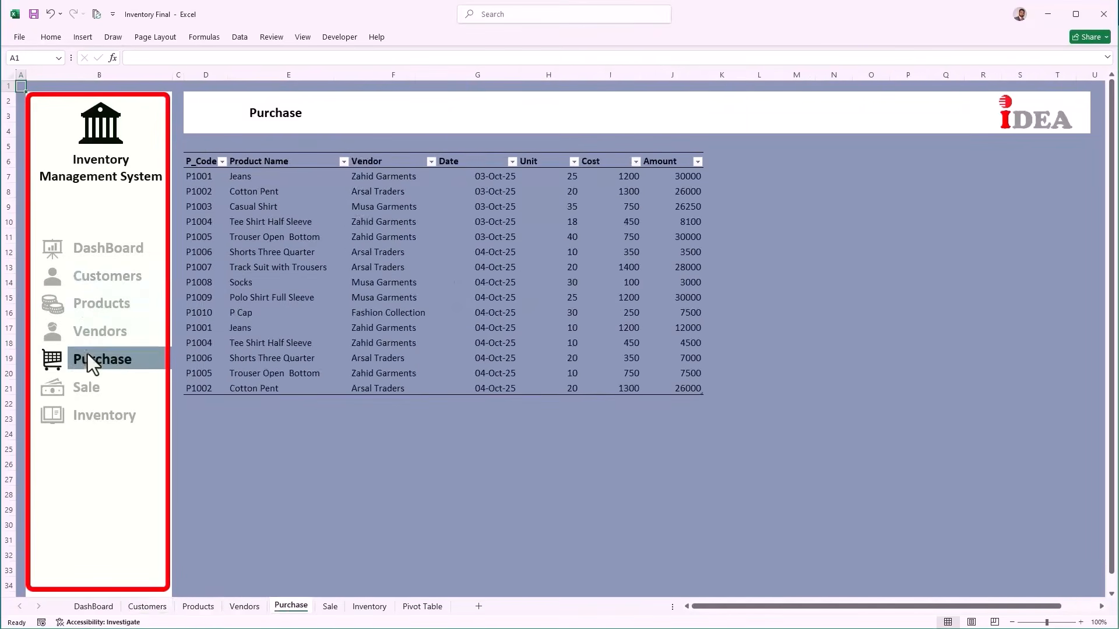
pyautogui.click(87, 389)
pyautogui.click(84, 427)
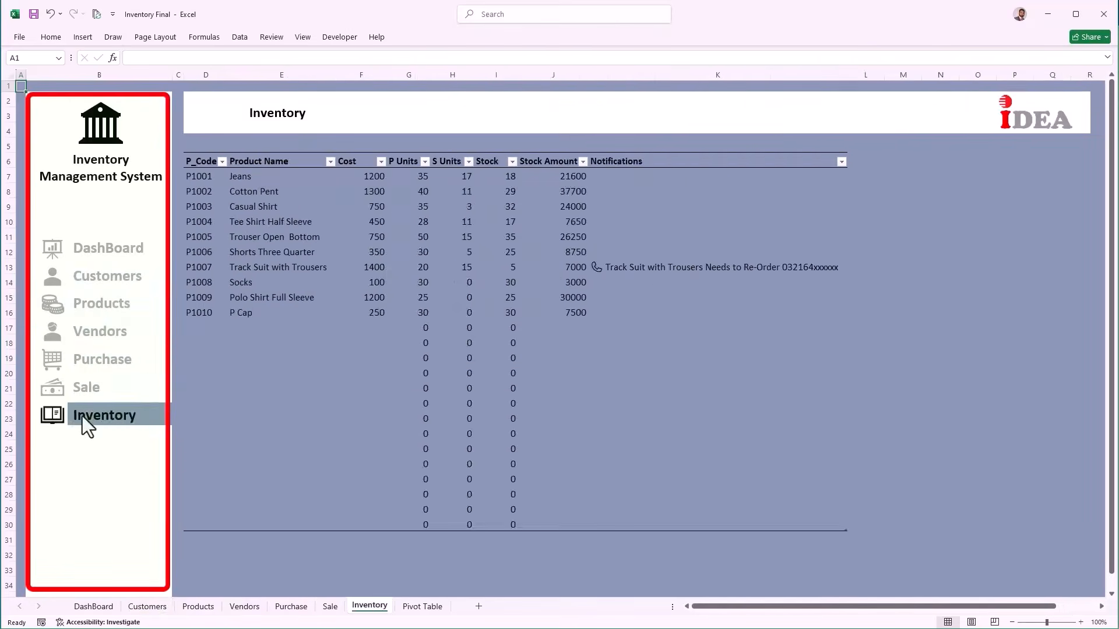
pyautogui.click(101, 252)
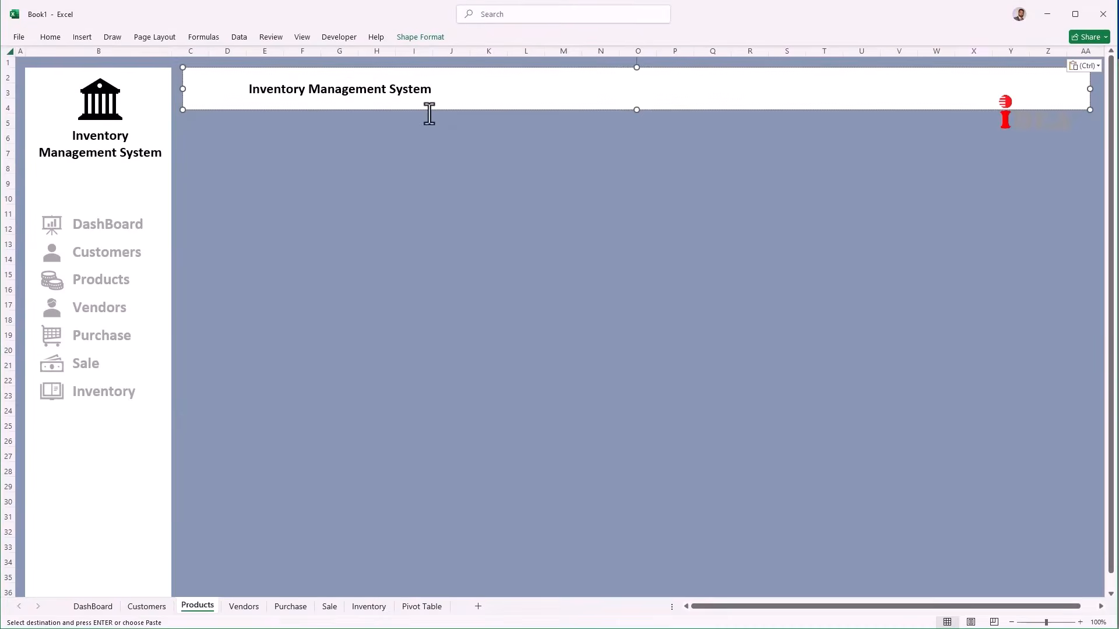
# Step: Retitle the Products and Vendors sheet banners to 'Products' and 'Vendors'
pyautogui.hotkey('ctrl', 'a')
pyautogui.write('Products')
pyautogui.click(244, 606)
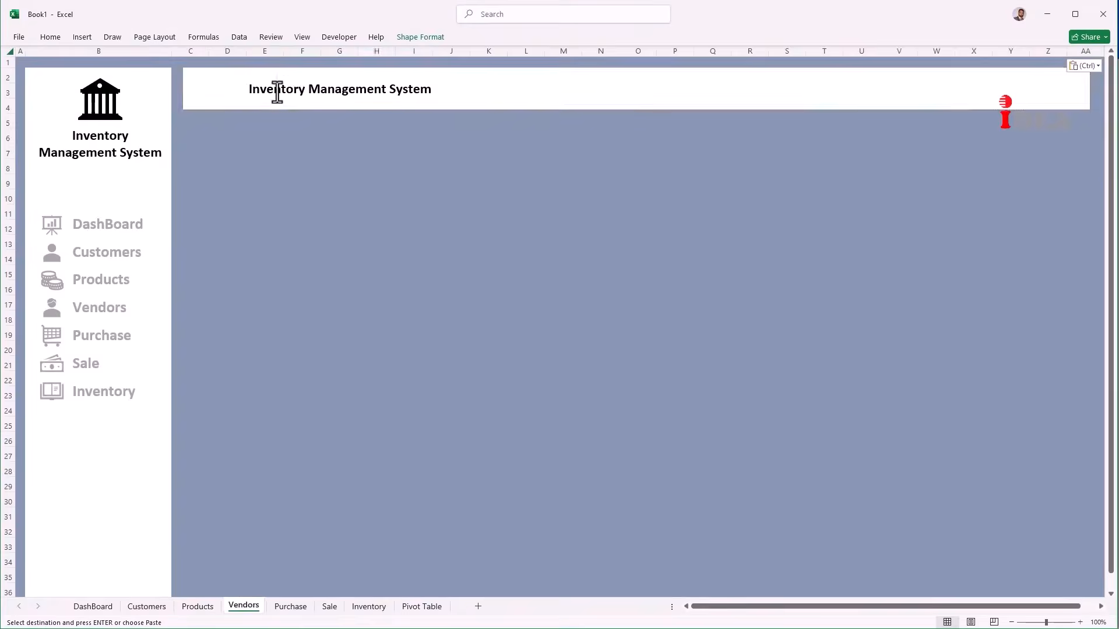
pyautogui.doubleClick(279, 98)
pyautogui.hotkey('ctrl', 'a')
pyautogui.press('BackSpace')
pyautogui.write('Vendo')
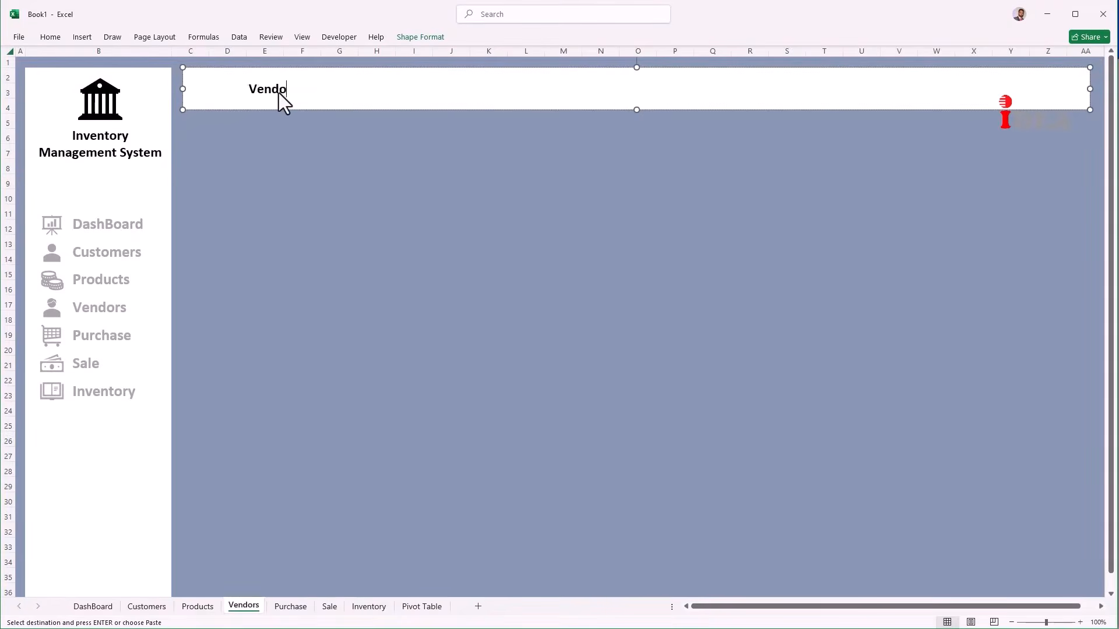
pyautogui.write('rs')
# Step: Retitle the Purchase, Sale and Inventory sheet banners with their sheet names
pyautogui.click(290, 607)
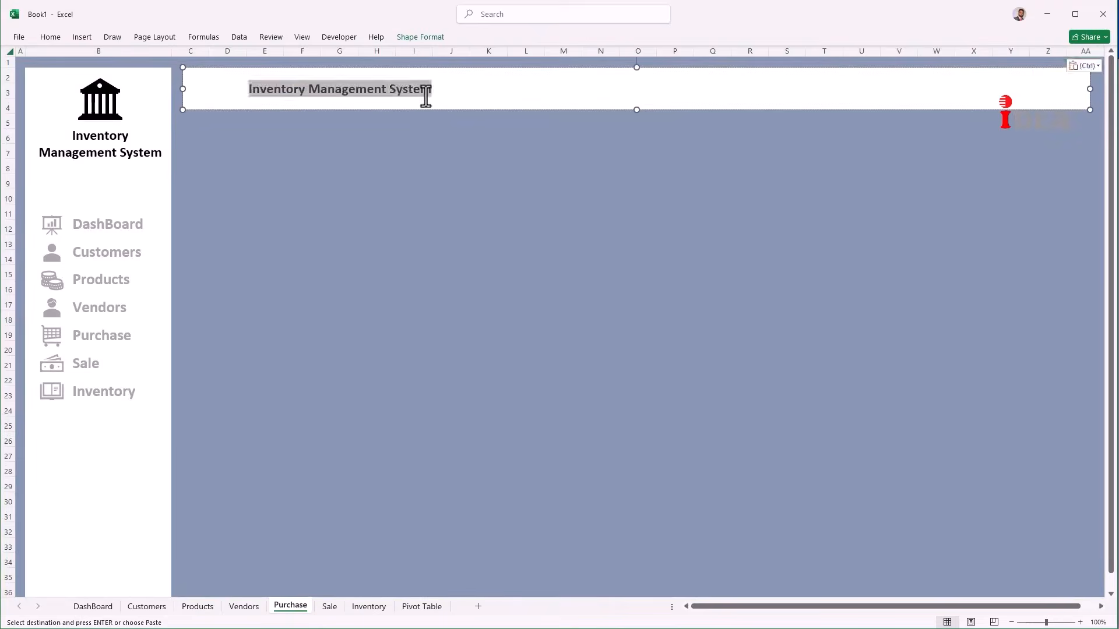
pyautogui.write('Purchase')
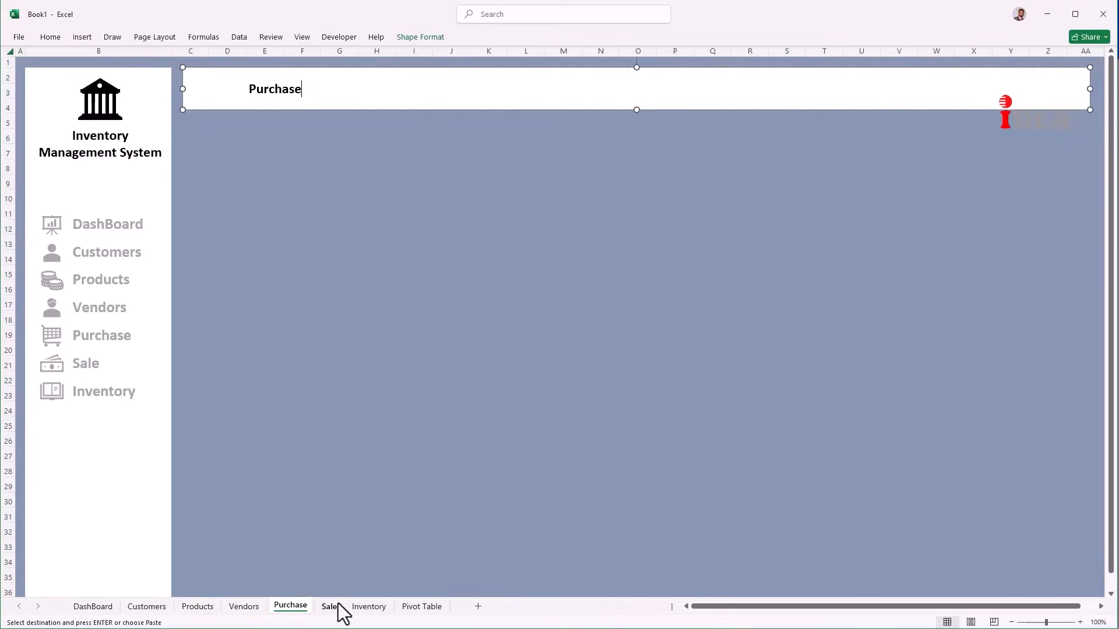
pyautogui.click(330, 607)
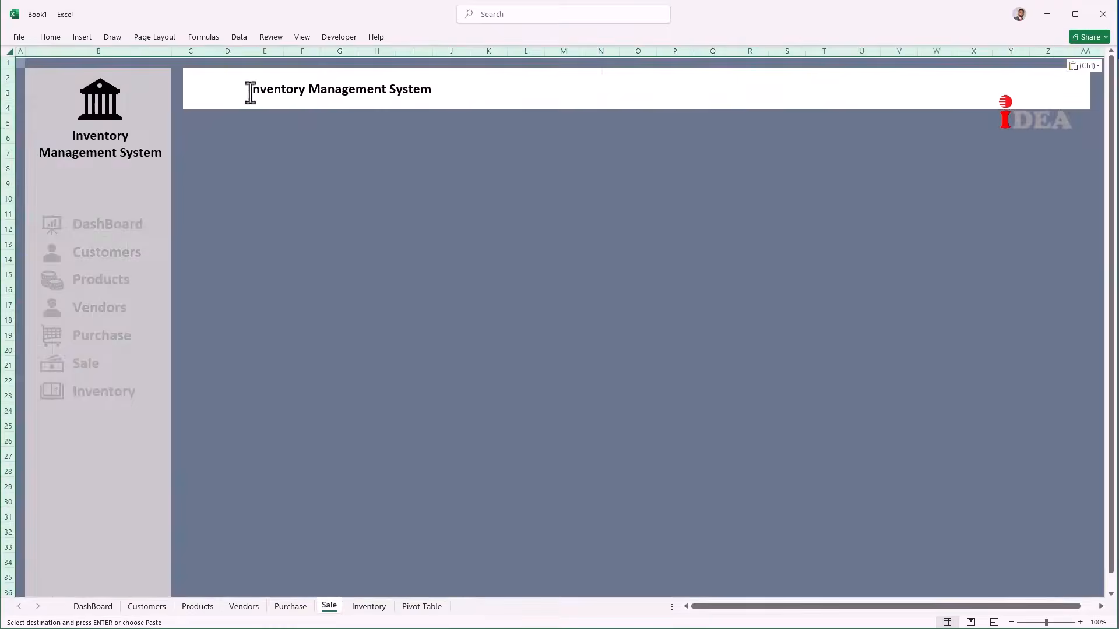
pyautogui.doubleClick(247, 92)
pyautogui.hotkey('ctrl', 'a')
pyautogui.press('BackSpace')
pyautogui.write('Sale')
pyautogui.click(369, 606)
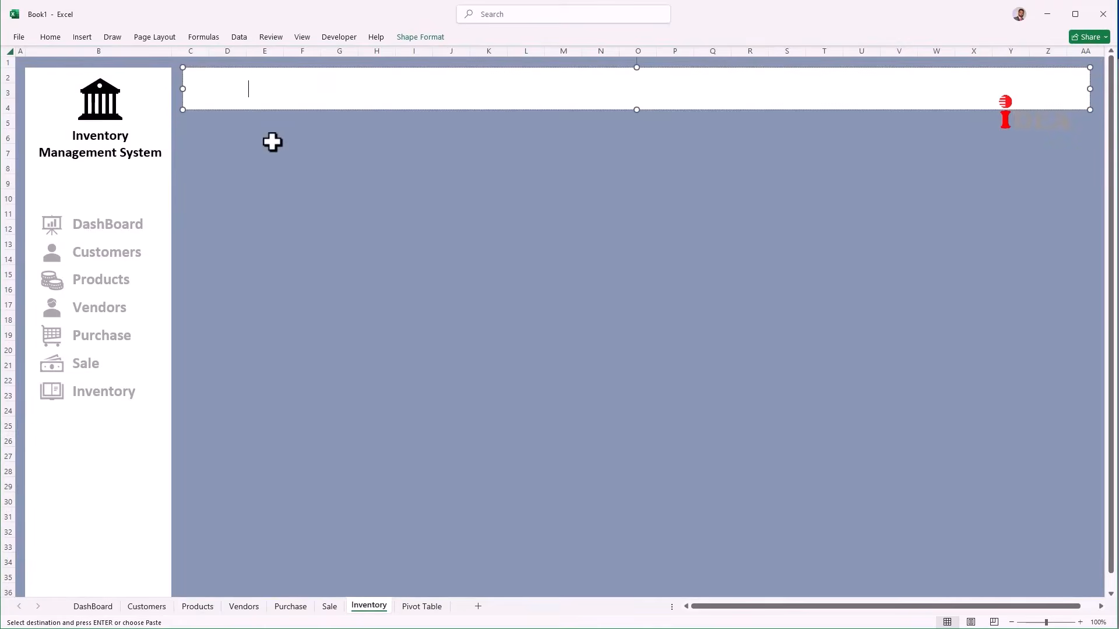
pyautogui.write('Inventory')
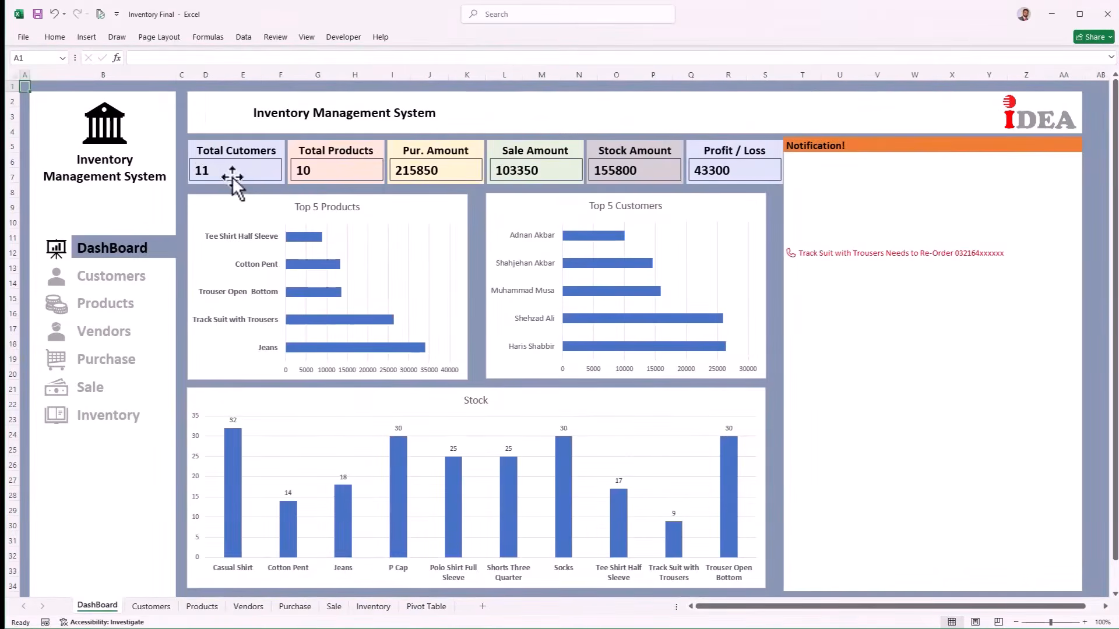
# Step: Save the workbook and select all six KPI value boxes, from Profit / Loss to Total Customers
pyautogui.hotkey('ctrl', 's')
pyautogui.click(719, 173)
pyautogui.keyDown('ctrl'); pyautogui.click(603, 177); pyautogui.keyUp('ctrl')
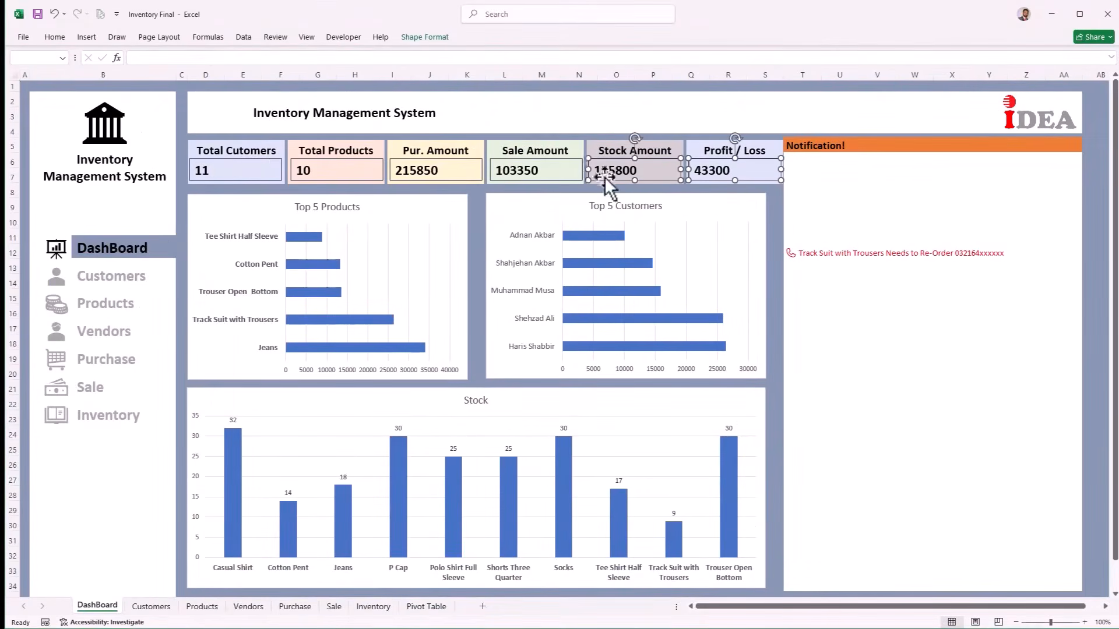
pyautogui.keyDown('ctrl'); pyautogui.click(513, 174); pyautogui.keyUp('ctrl')
pyautogui.keyDown('ctrl'); pyautogui.click(391, 177); pyautogui.keyUp('ctrl')
pyautogui.keyDown('ctrl'); pyautogui.click(326, 173); pyautogui.keyUp('ctrl')
pyautogui.keyDown('ctrl'); pyautogui.click(236, 173); pyautogui.keyUp('ctrl')
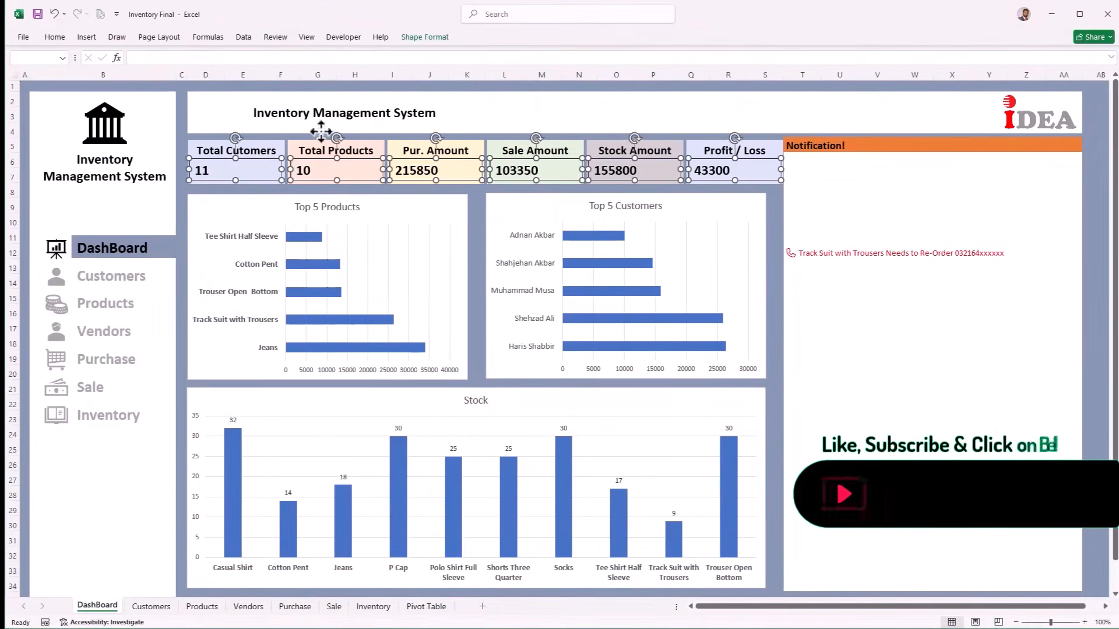
pyautogui.click(445, 39)
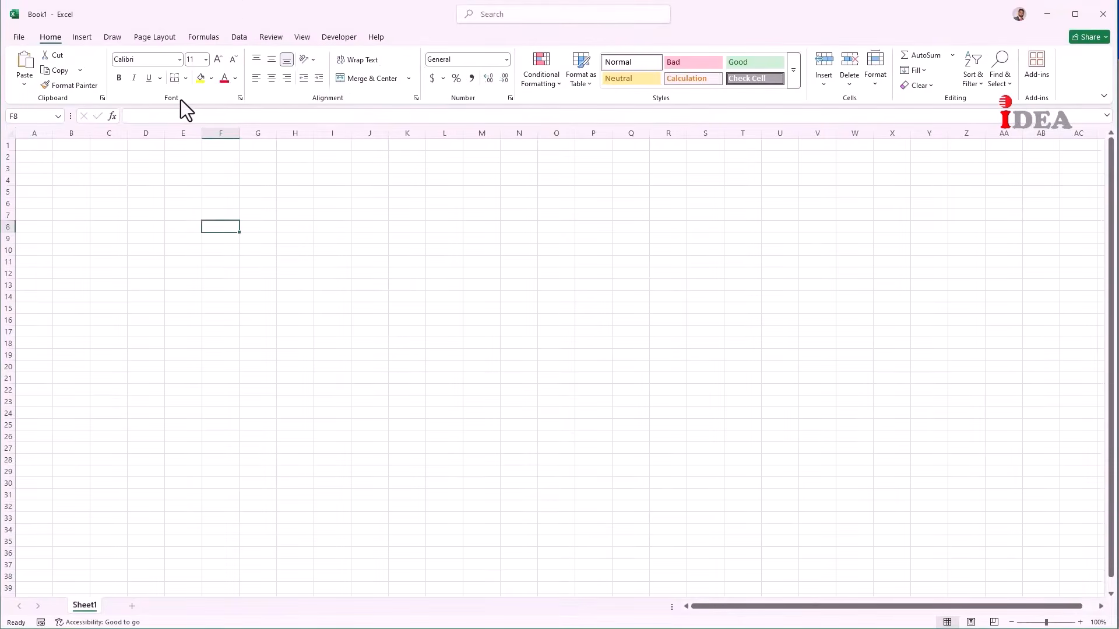
# Step: Turn off the Formula Bar in View settings and collapse the ribbon
pyautogui.click(303, 36)
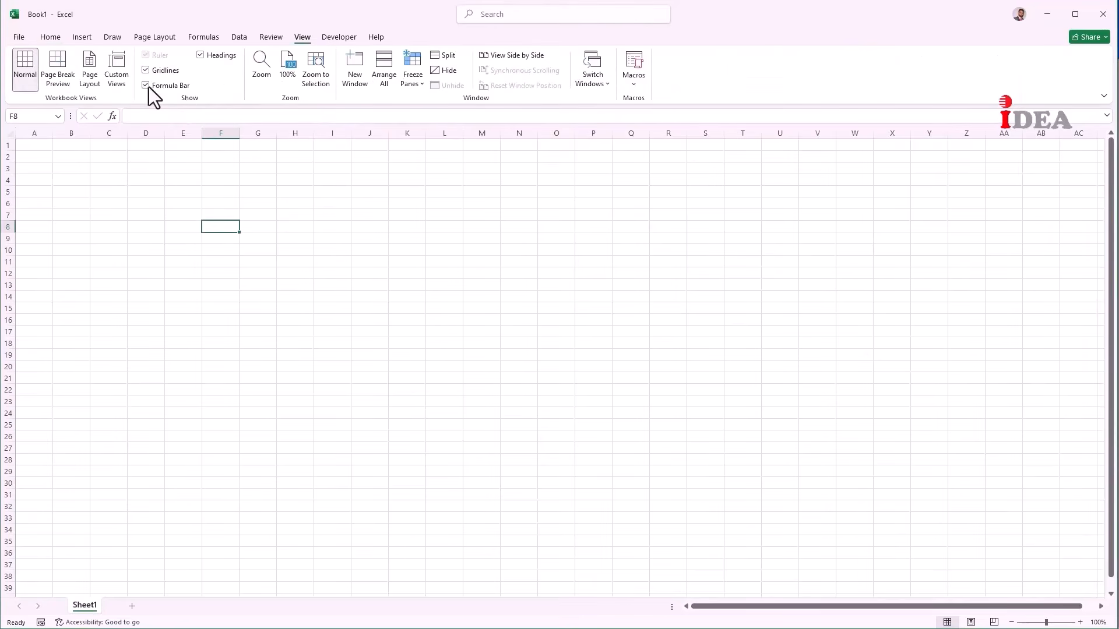
pyautogui.click(148, 86)
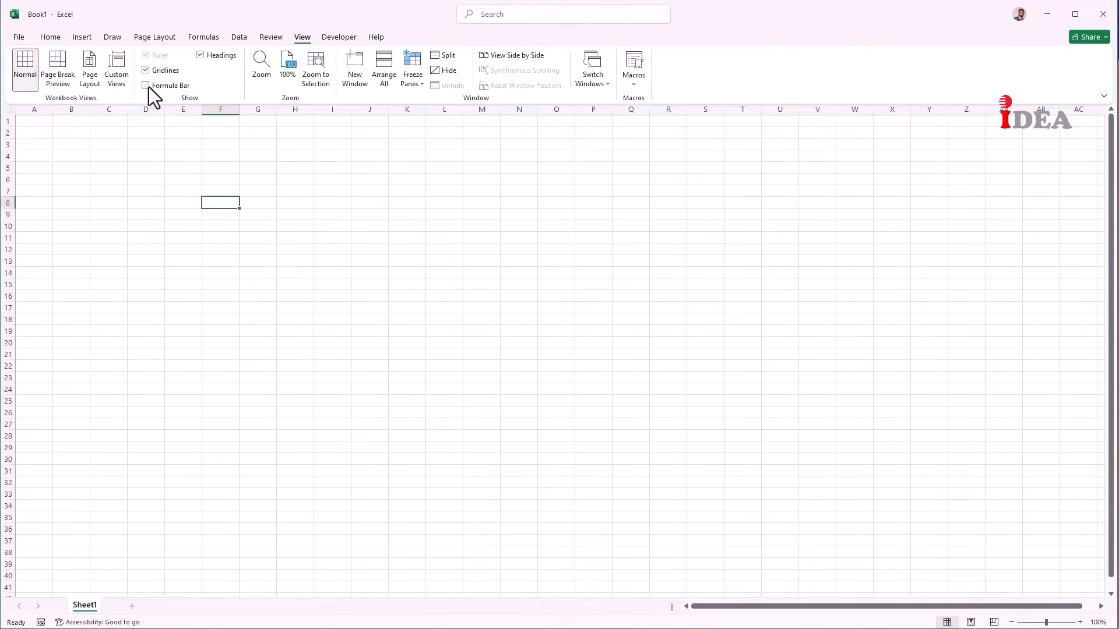
pyautogui.rightClick(224, 95)
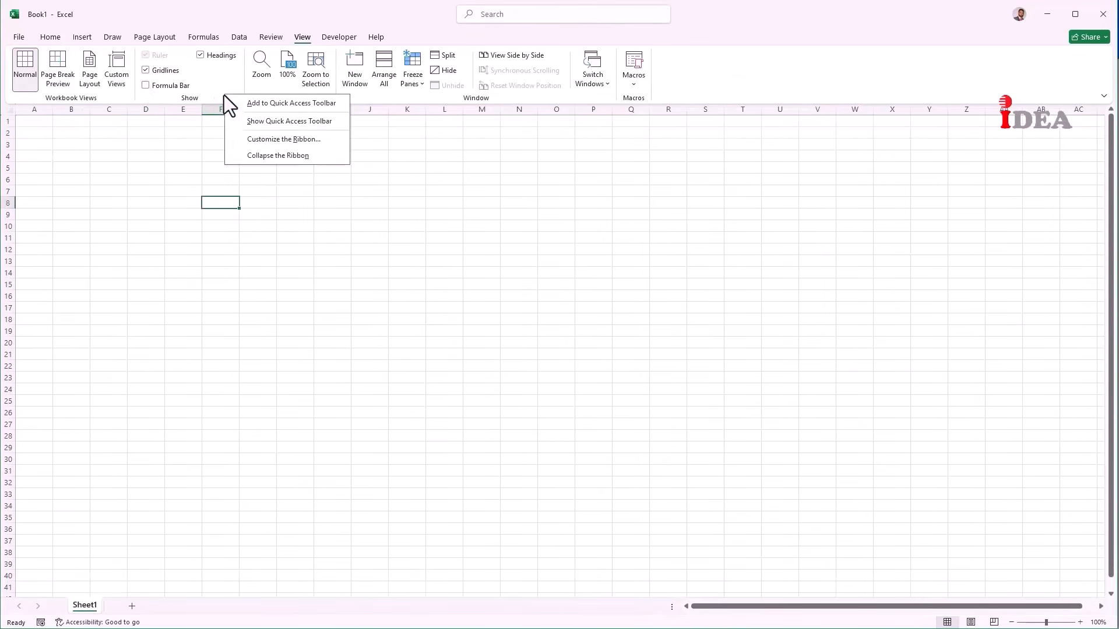
pyautogui.click(242, 156)
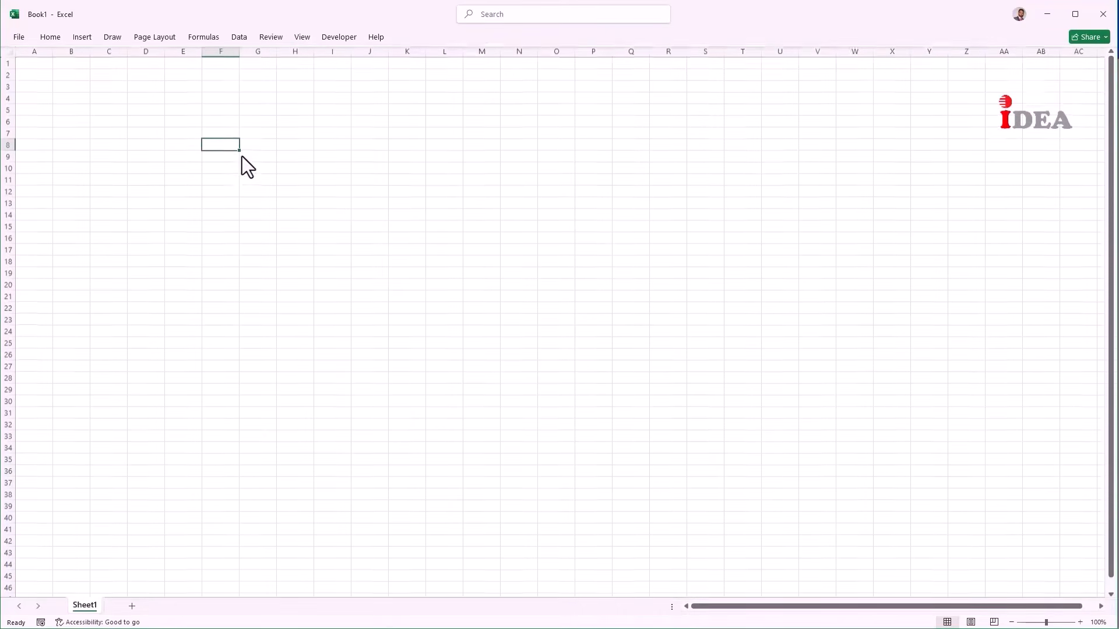
pyautogui.click(197, 227)
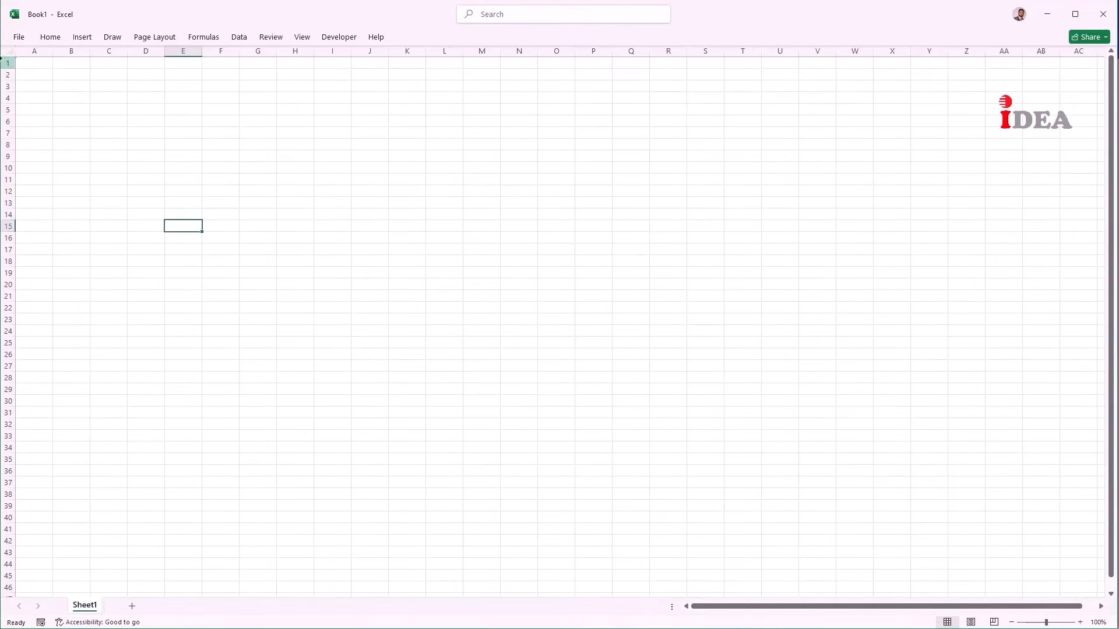
# Step: Fill the entire worksheet blue-grey
pyautogui.click(7, 52)
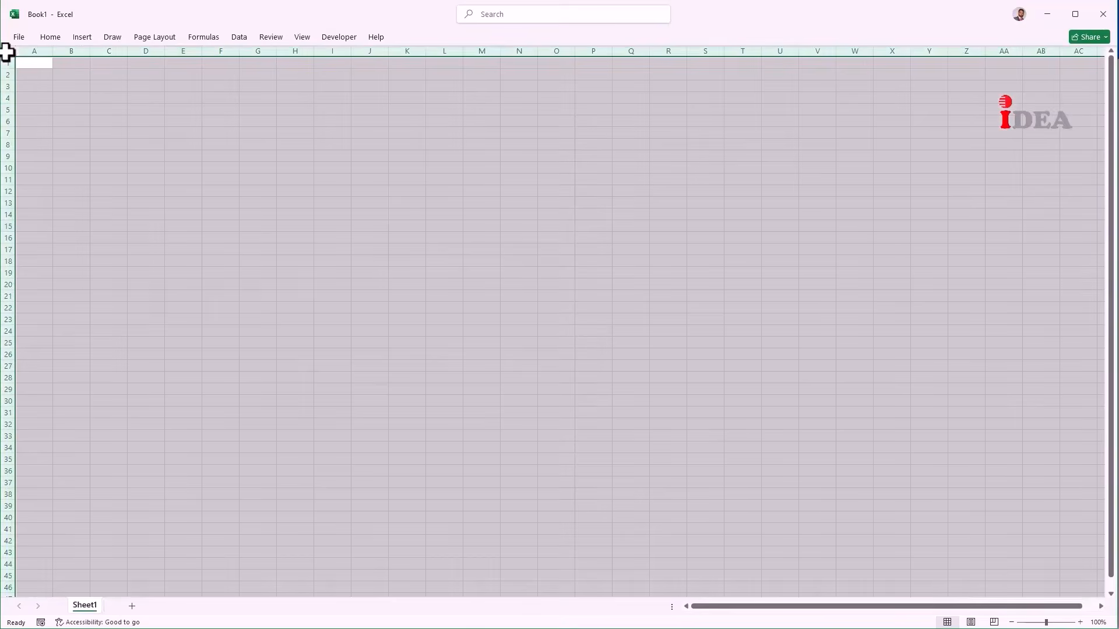
pyautogui.rightClick(148, 213)
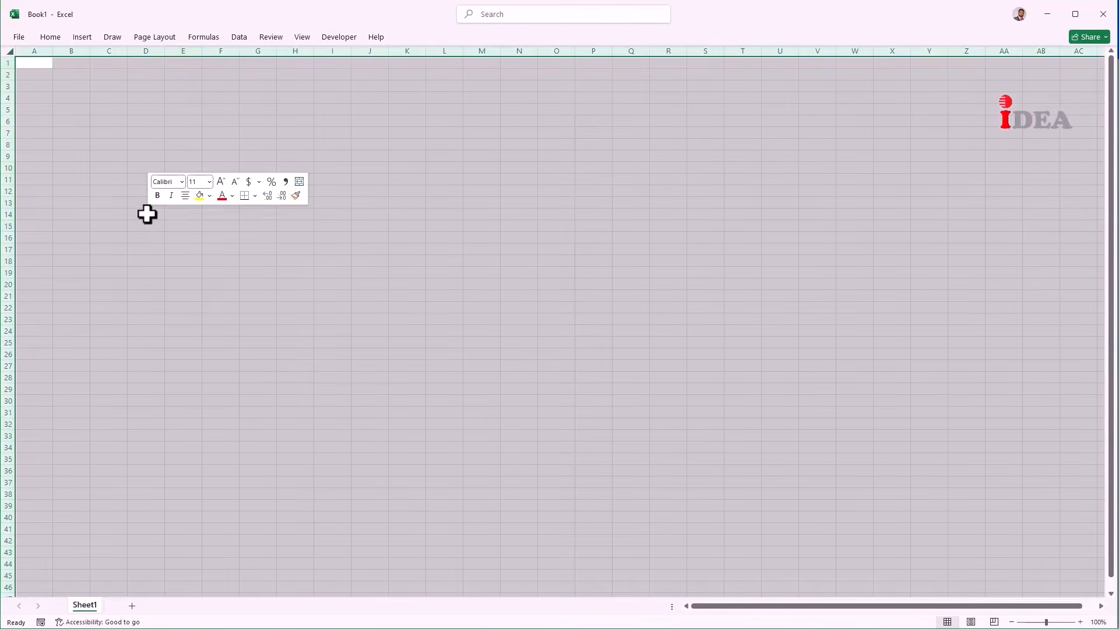
pyautogui.click(211, 198)
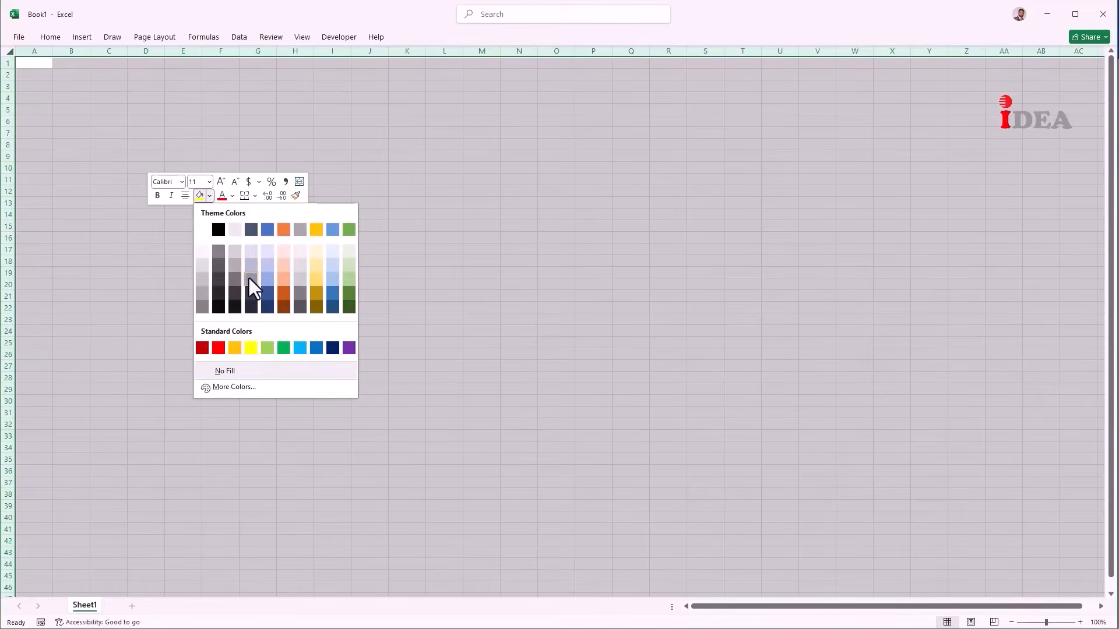
pyautogui.click(248, 275)
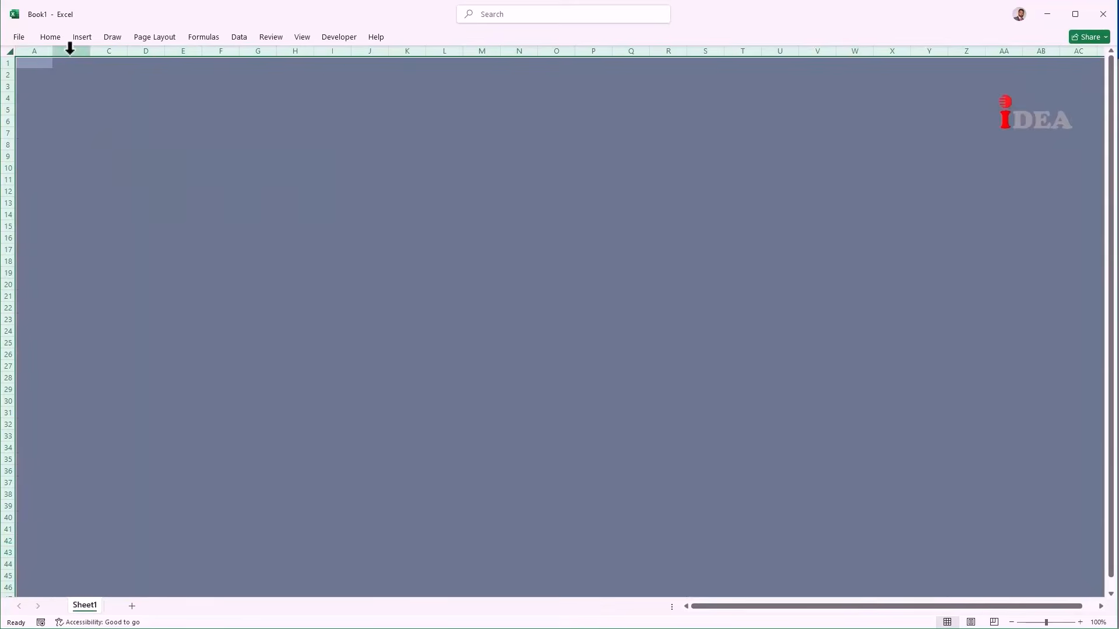
# Step: Fill column B light grey and narrow column A to a thin margin
pyautogui.click(71, 50)
pyautogui.rightClick(74, 105)
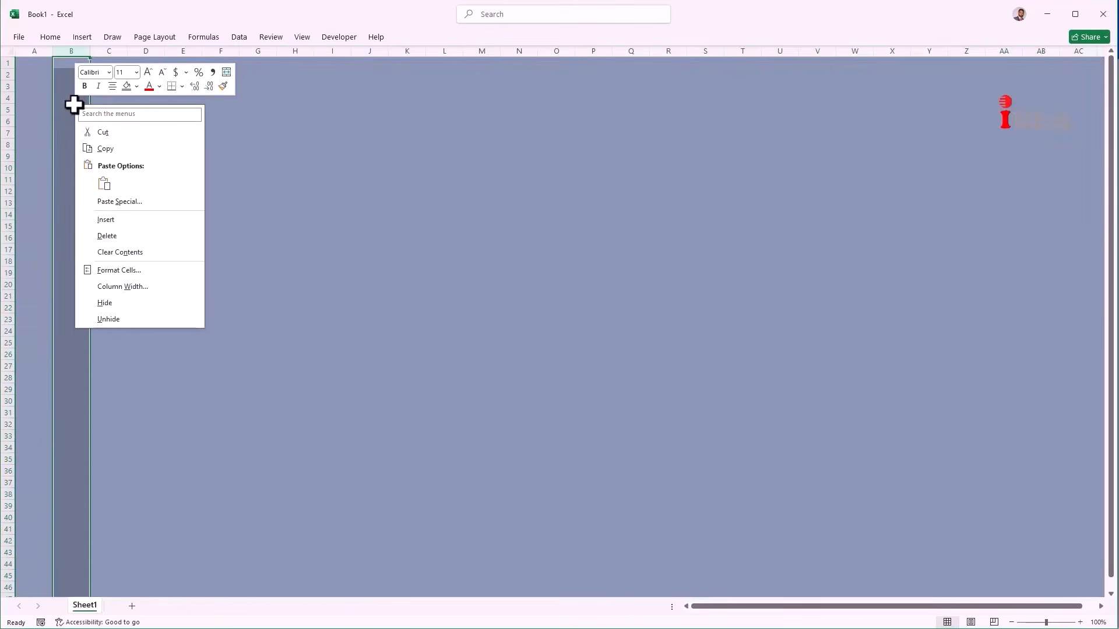
pyautogui.click(140, 86)
pyautogui.click(130, 124)
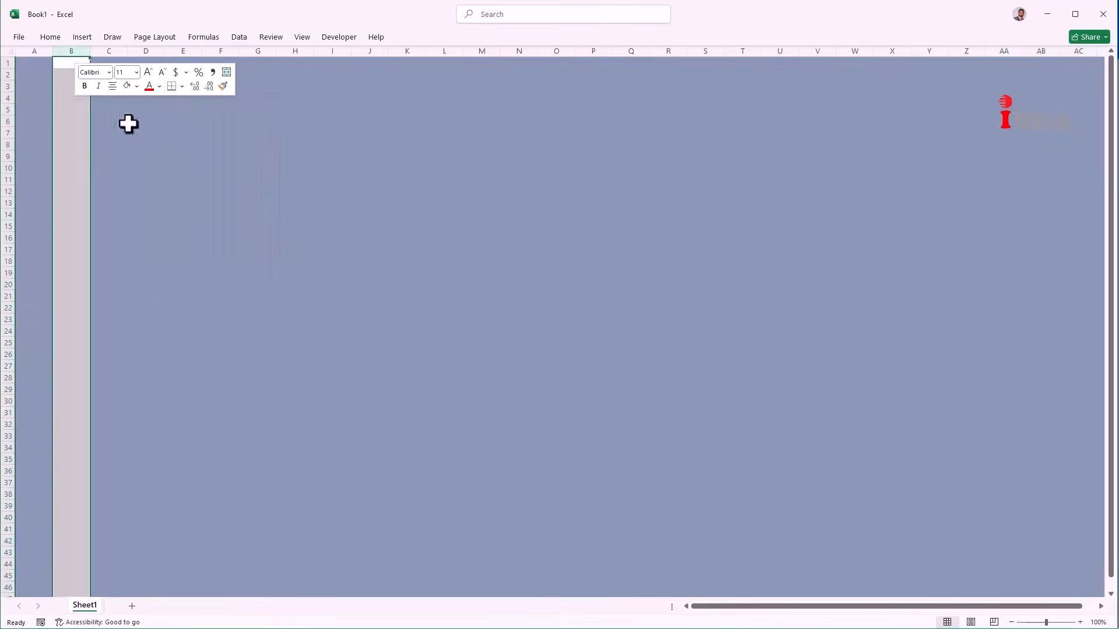
pyautogui.click(65, 96)
pyautogui.moveTo(52, 51); pyautogui.dragTo(171, 60)
pyautogui.click(61, 60)
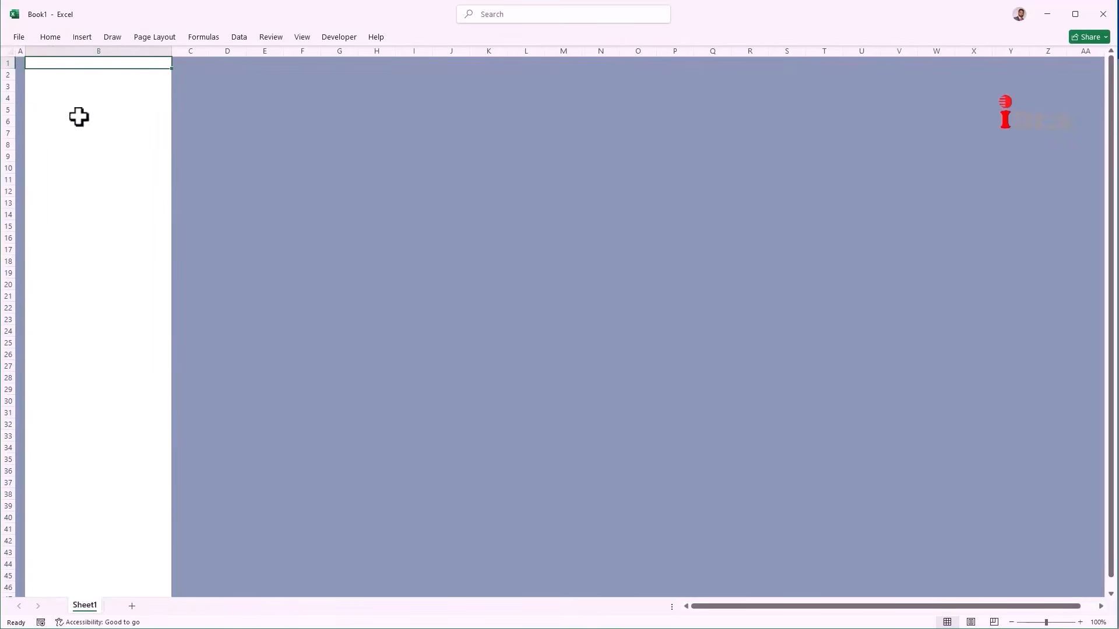
# Step: Set the height of every row to 20
pyautogui.click(7, 53)
pyautogui.rightClick(6, 133)
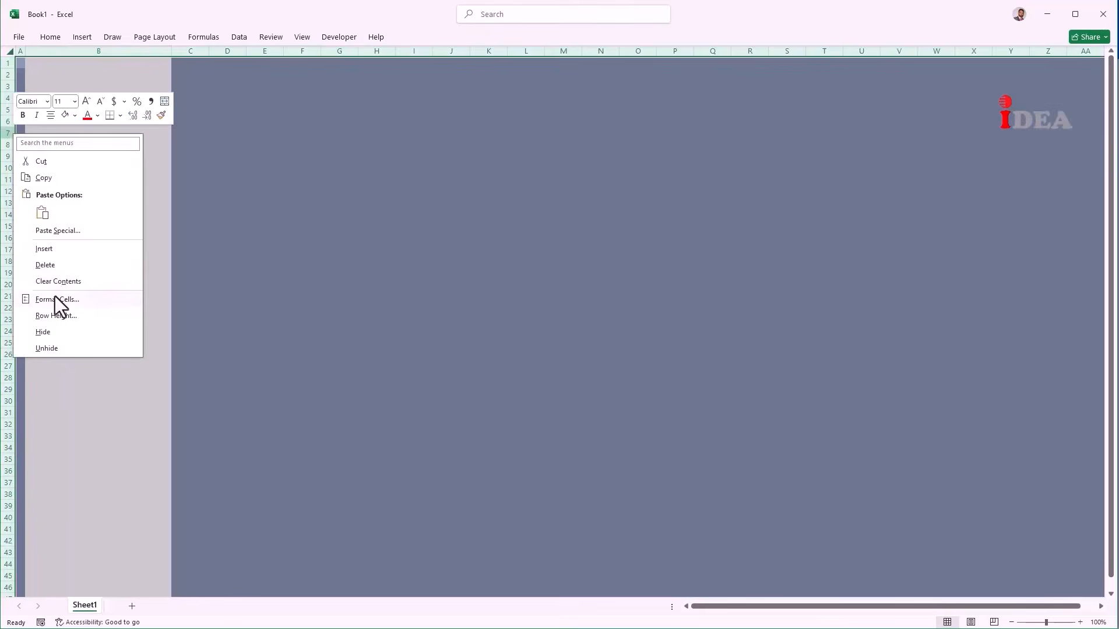
pyautogui.click(58, 314)
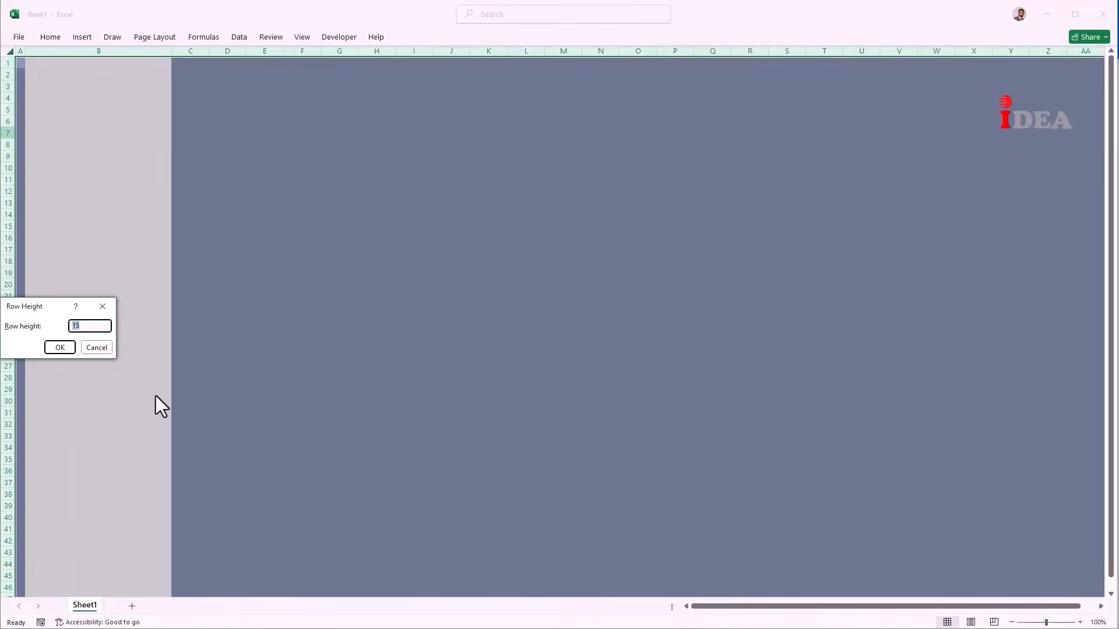
pyautogui.write('20')
pyautogui.click(57, 347)
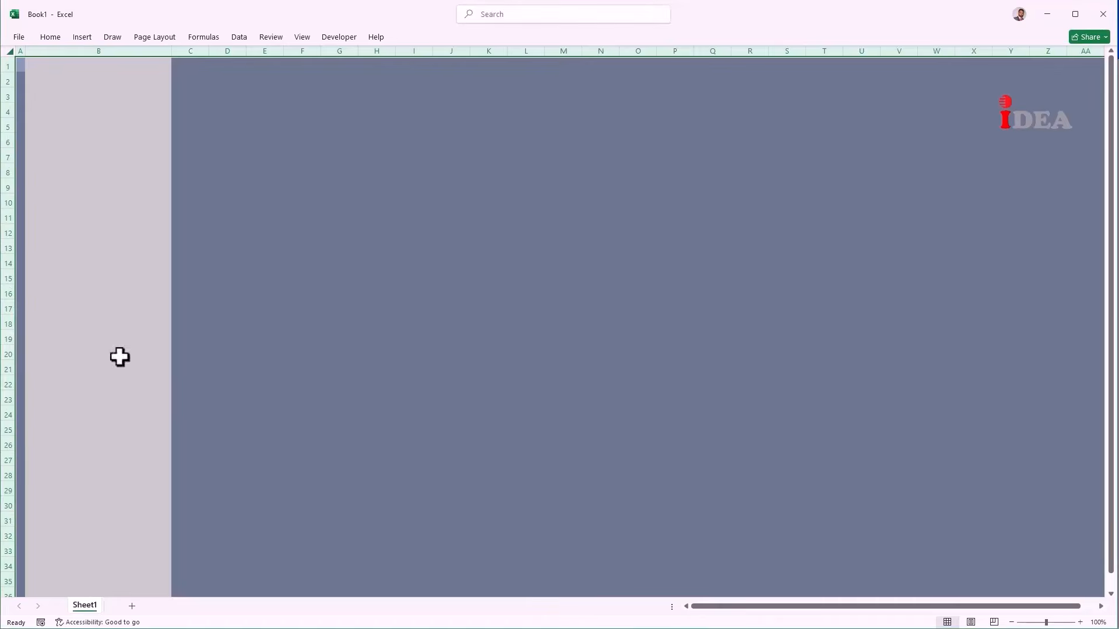
pyautogui.click(125, 165)
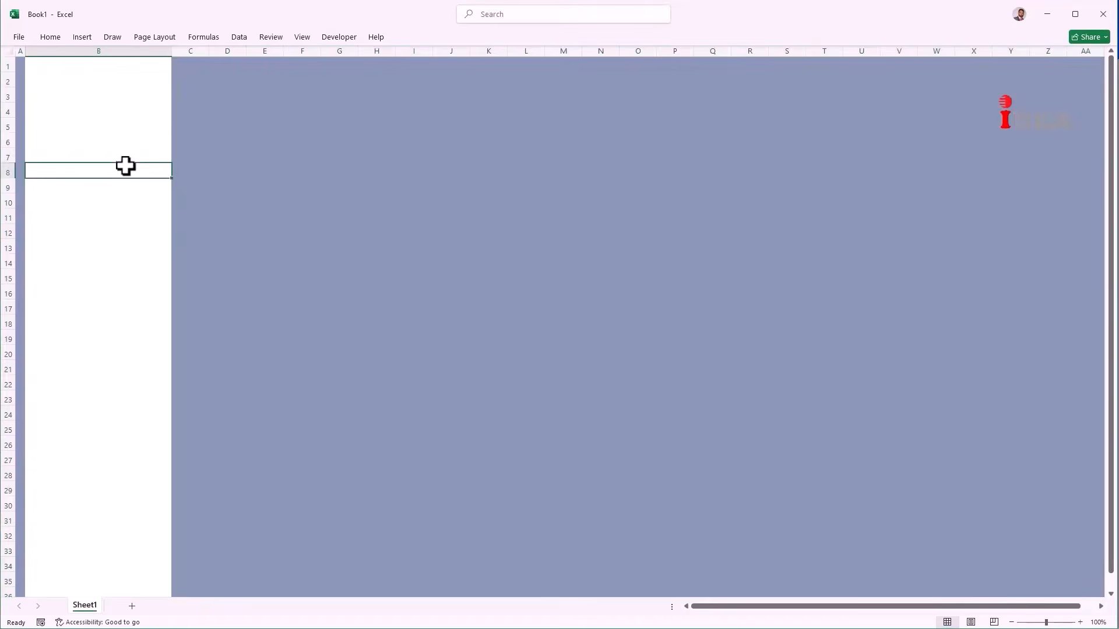
# Step: Insert the bank building icon from Icons and place it at the top of column B
pyautogui.click(83, 39)
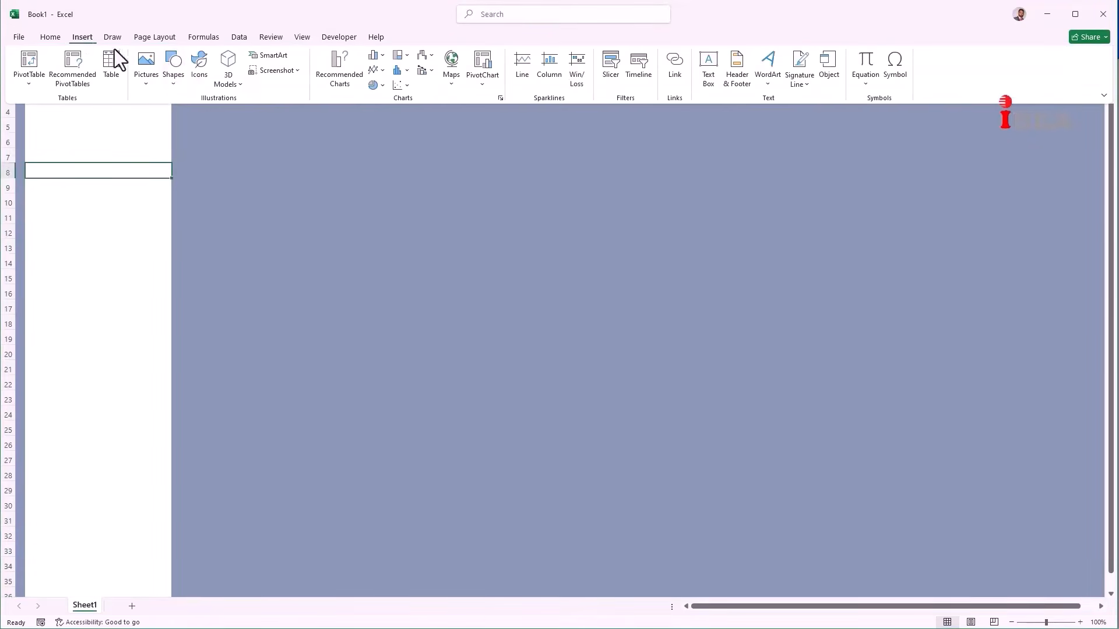
pyautogui.click(199, 76)
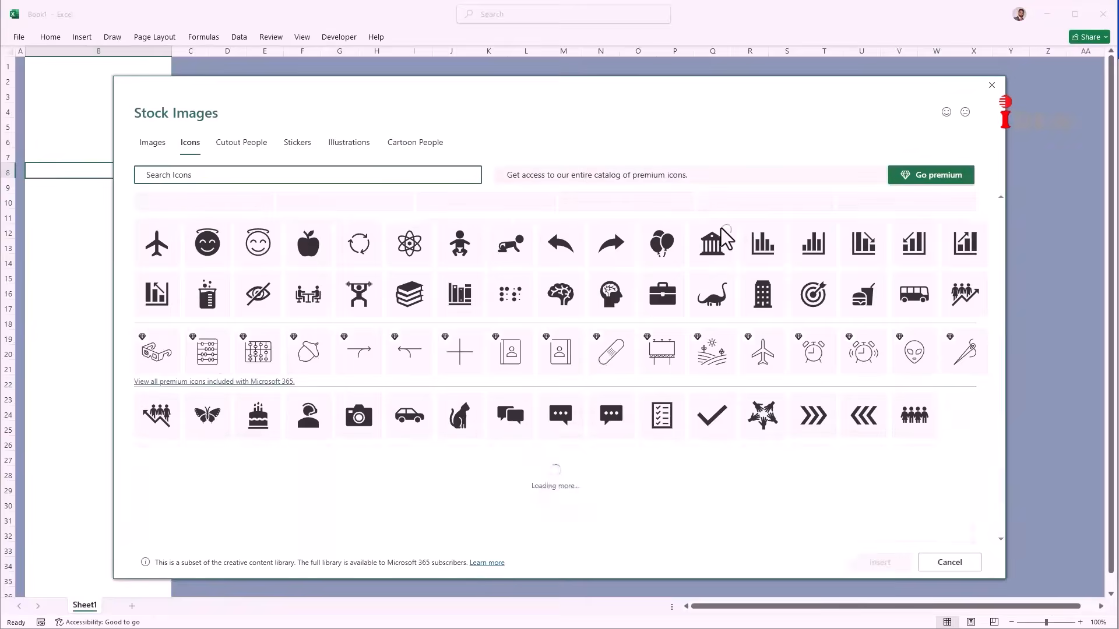
pyautogui.click(729, 253)
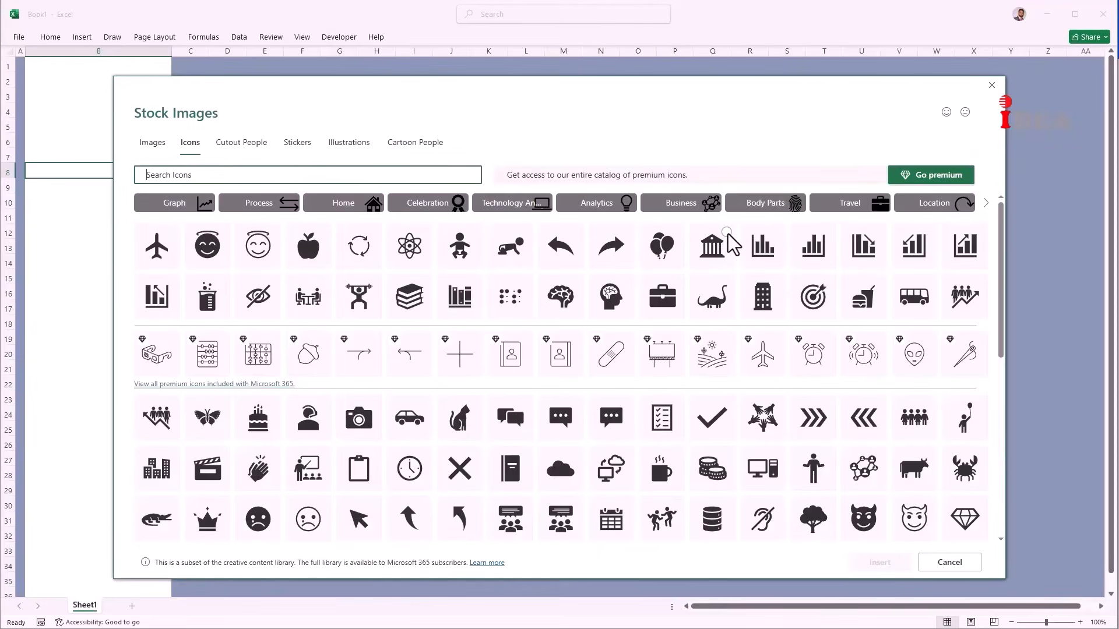
pyautogui.click(884, 564)
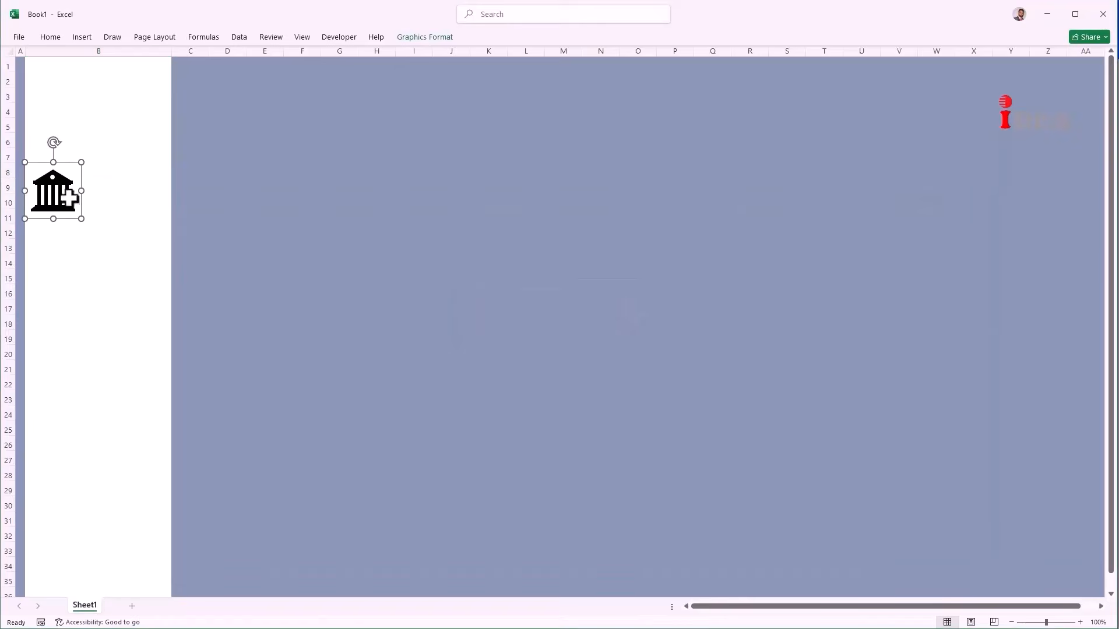
pyautogui.moveTo(60, 188); pyautogui.dragTo(103, 86)
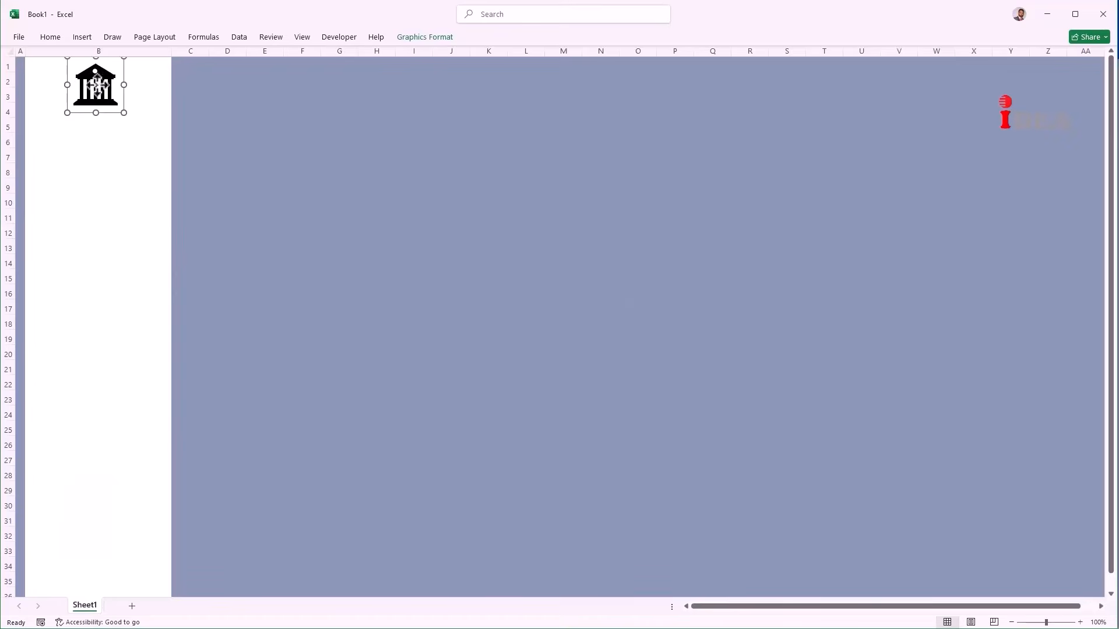
# Step: Draw a rectangle below the bank icon in column B
pyautogui.click(86, 40)
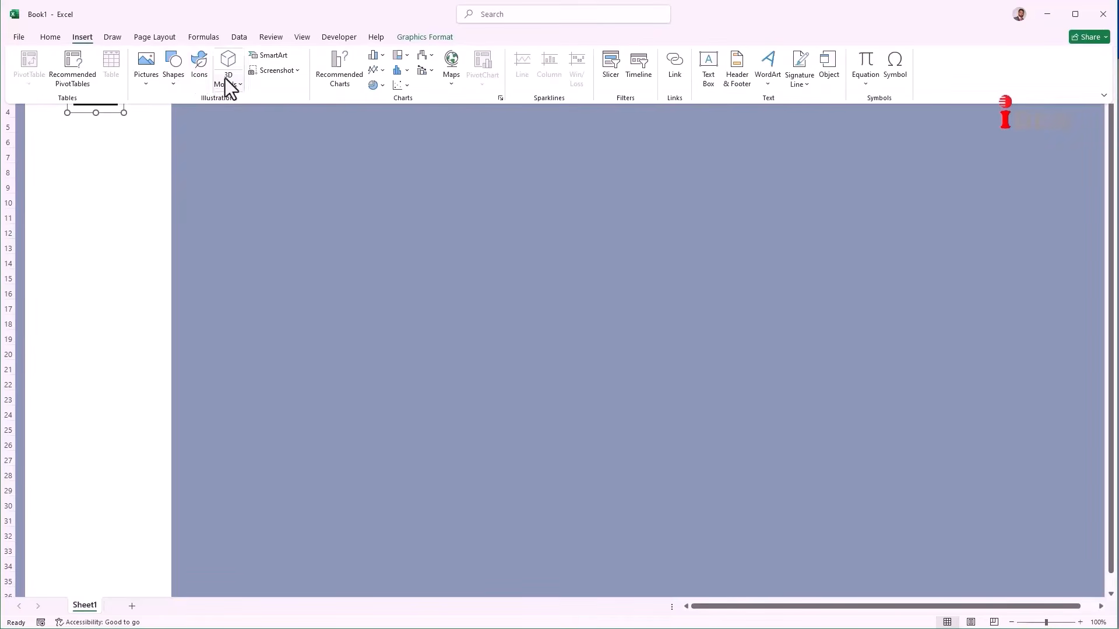
pyautogui.click(181, 82)
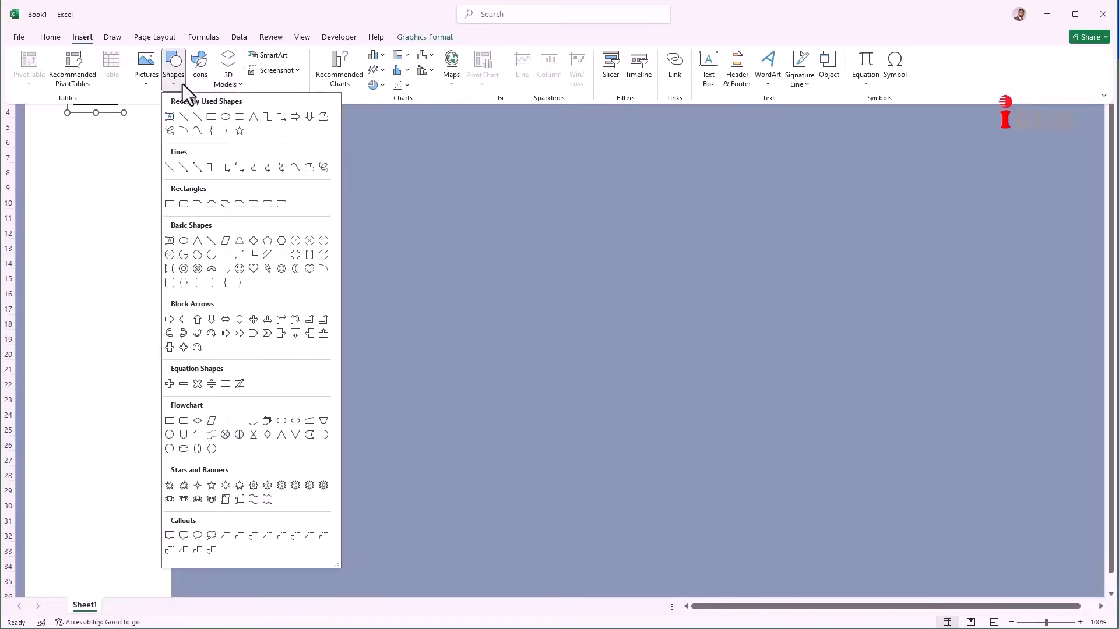
pyautogui.click(212, 120)
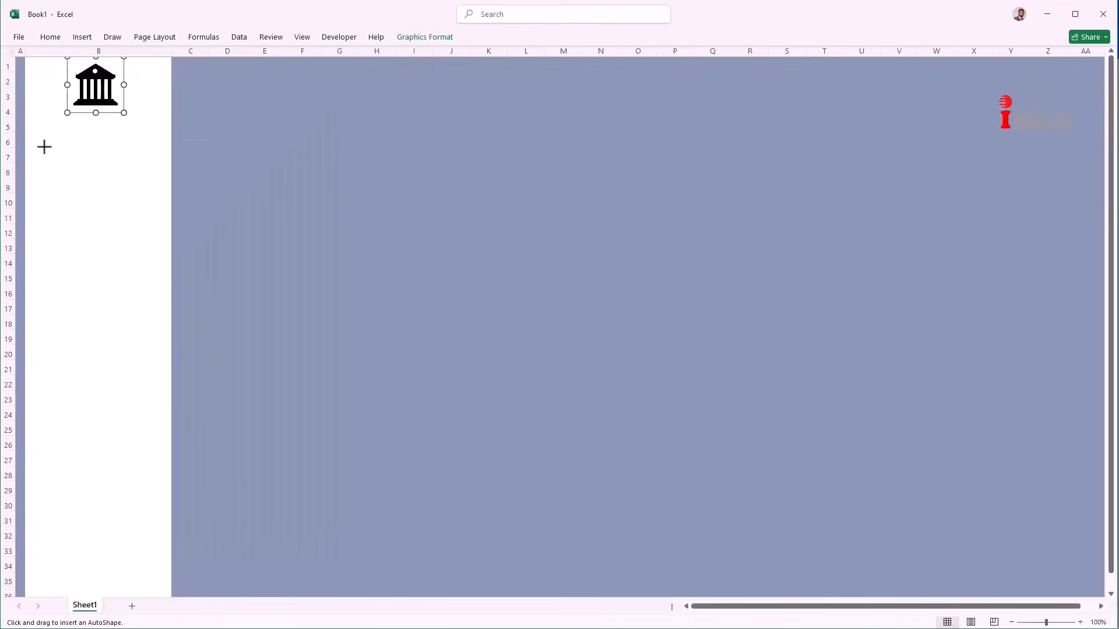
pyautogui.moveTo(34, 136); pyautogui.dragTo(165, 190)
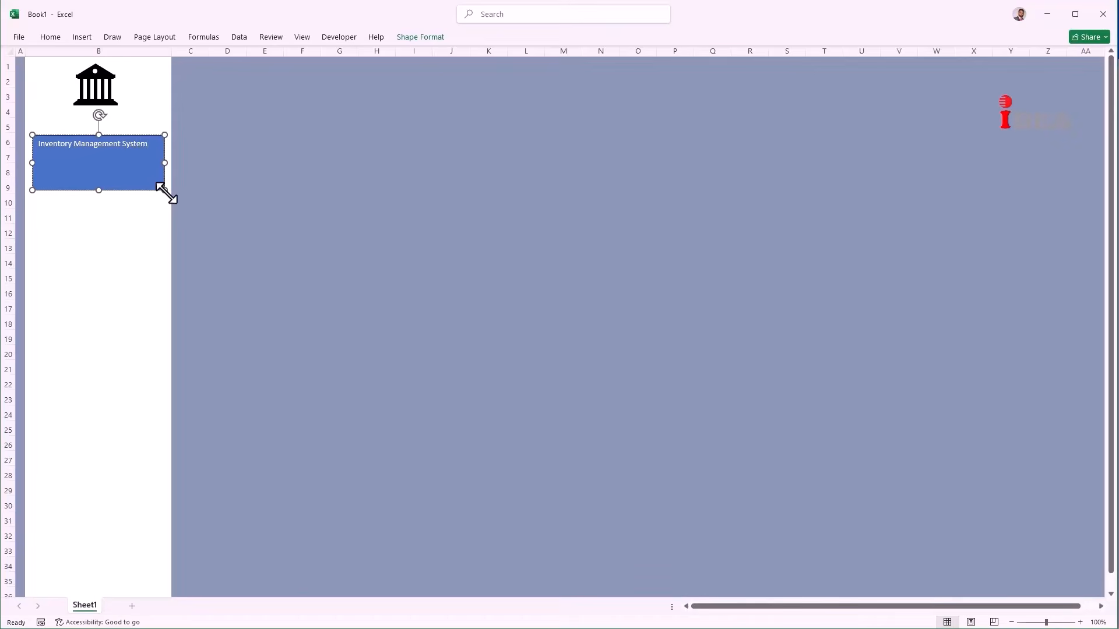
# Step: Make the title text black, bold and size 18, widening the box to fit
pyautogui.click(134, 183)
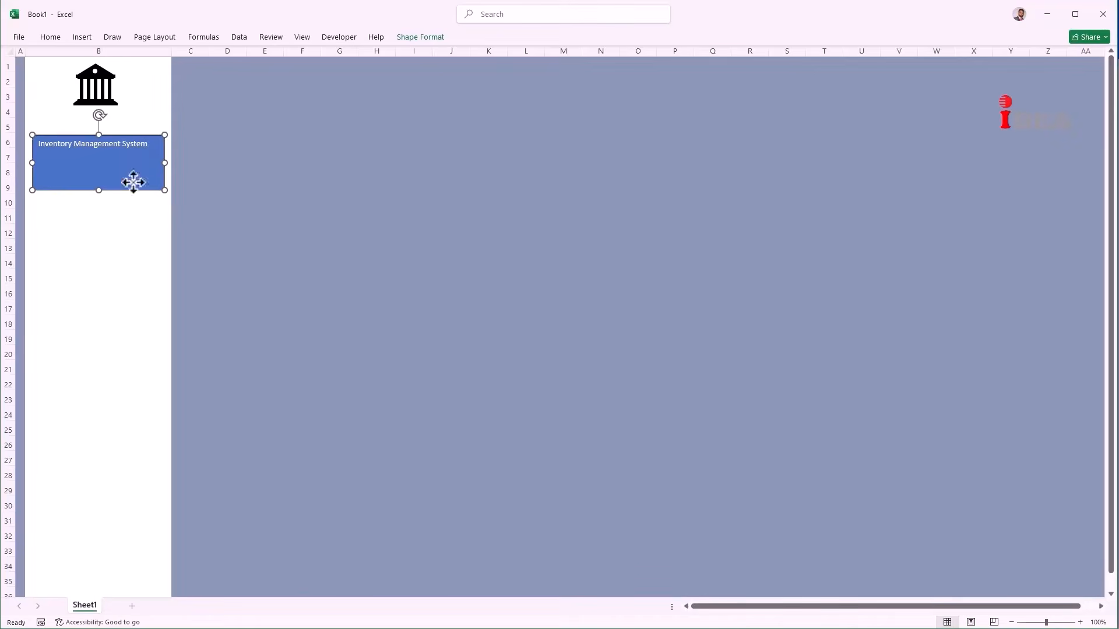
pyautogui.click(51, 37)
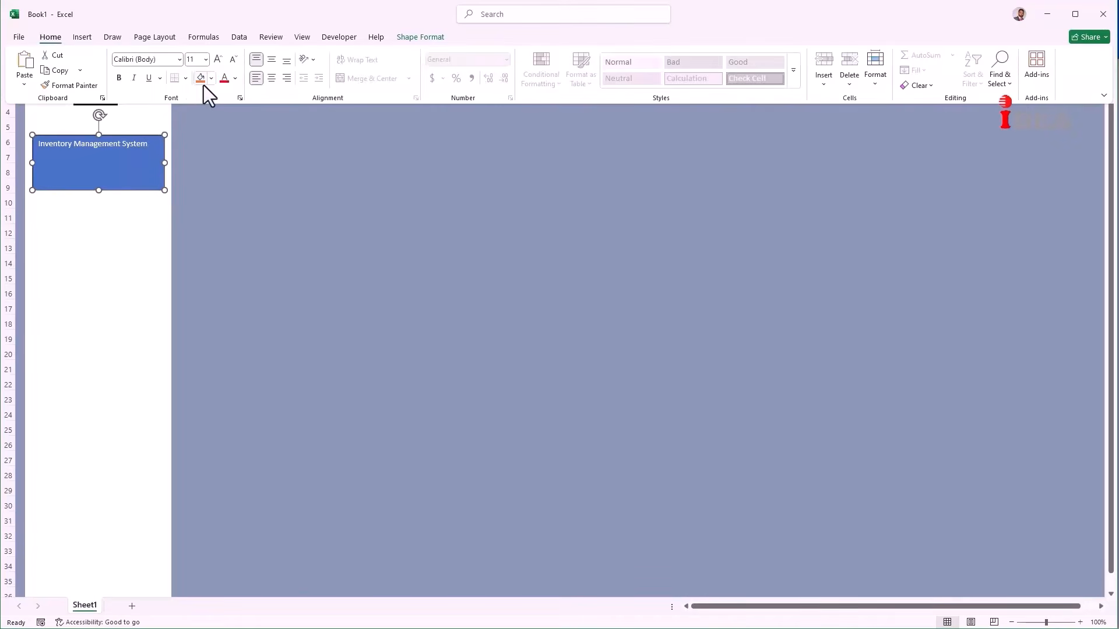
pyautogui.click(235, 79)
pyautogui.click(245, 120)
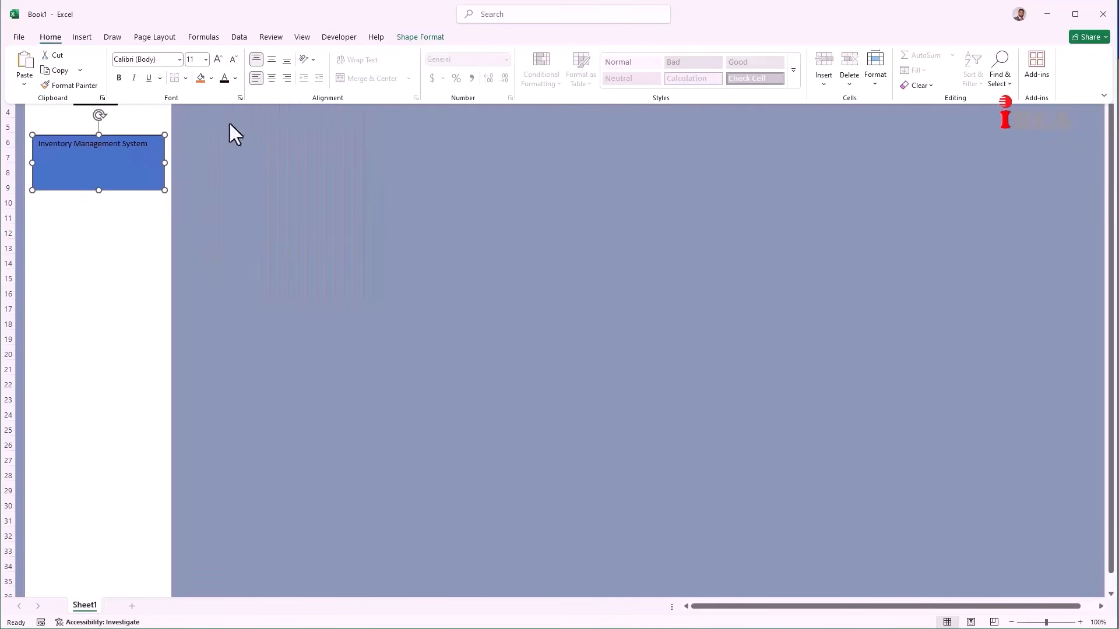
pyautogui.click(120, 78)
pyautogui.click(215, 59)
pyautogui.click(215, 59)
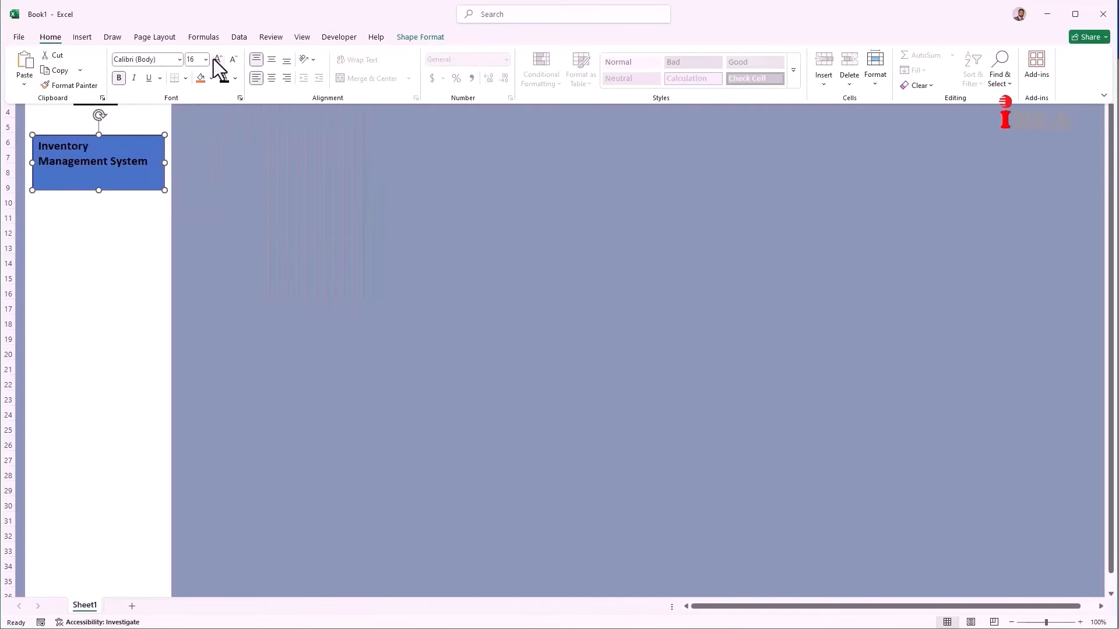
pyautogui.click(216, 59)
pyautogui.click(215, 59)
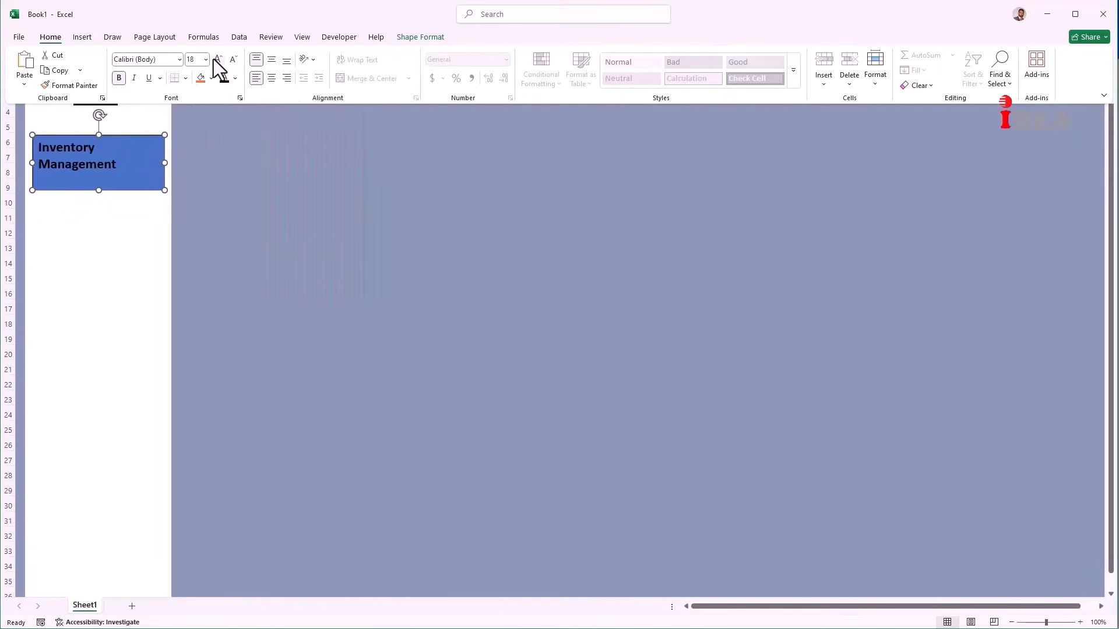
pyautogui.click(166, 162)
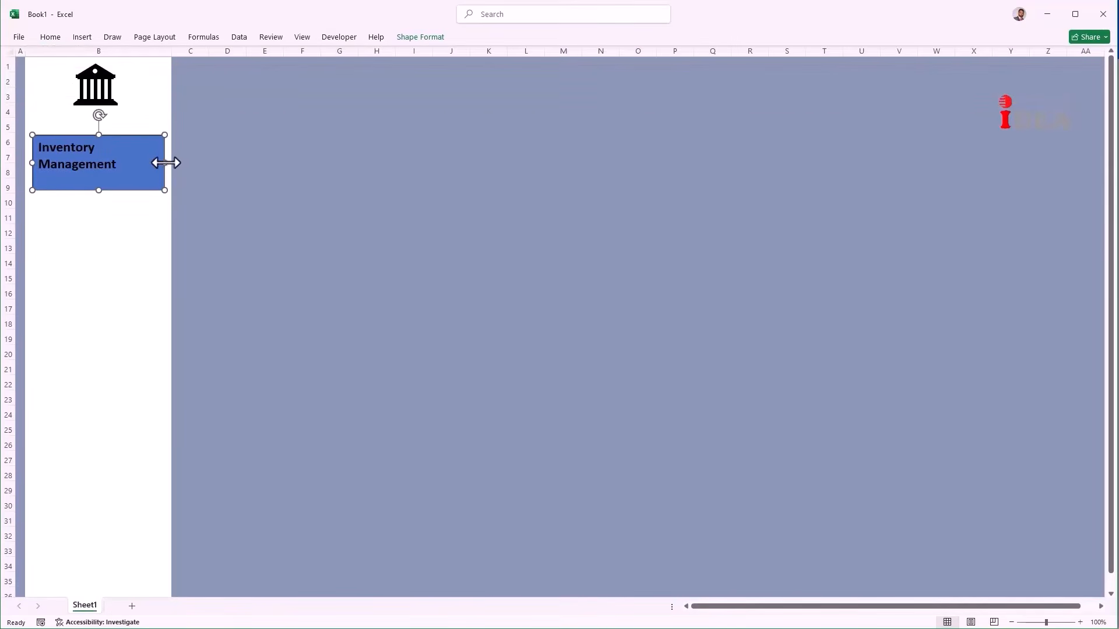
pyautogui.moveTo(167, 162); pyautogui.dragTo(171, 163)
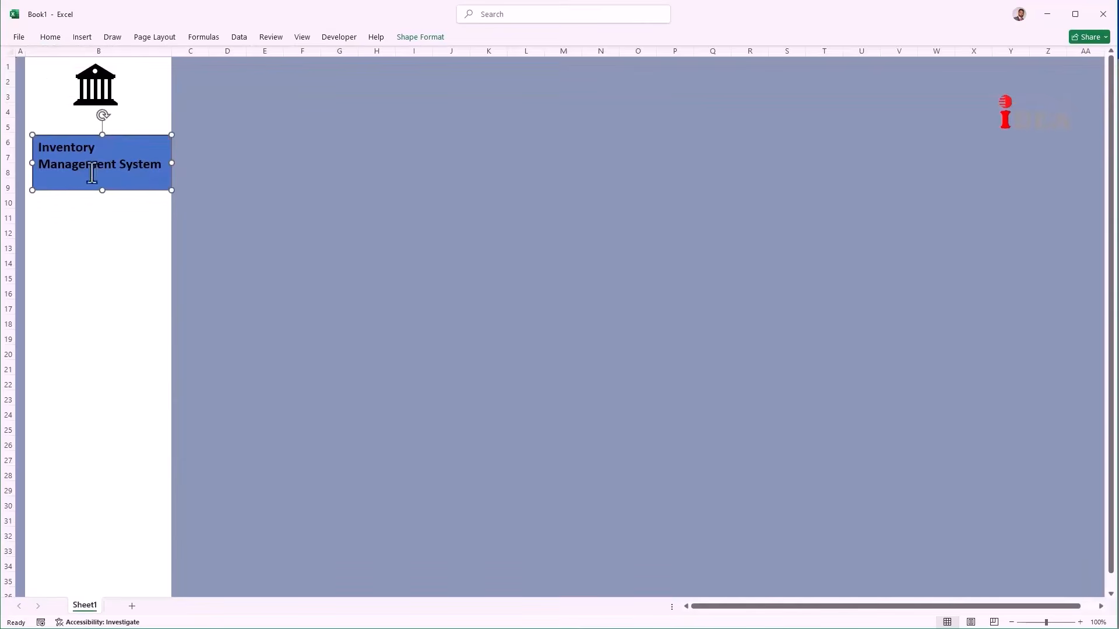
# Step: Remove the title box's fill and outline and centre its text
pyautogui.click(433, 38)
pyautogui.click(476, 56)
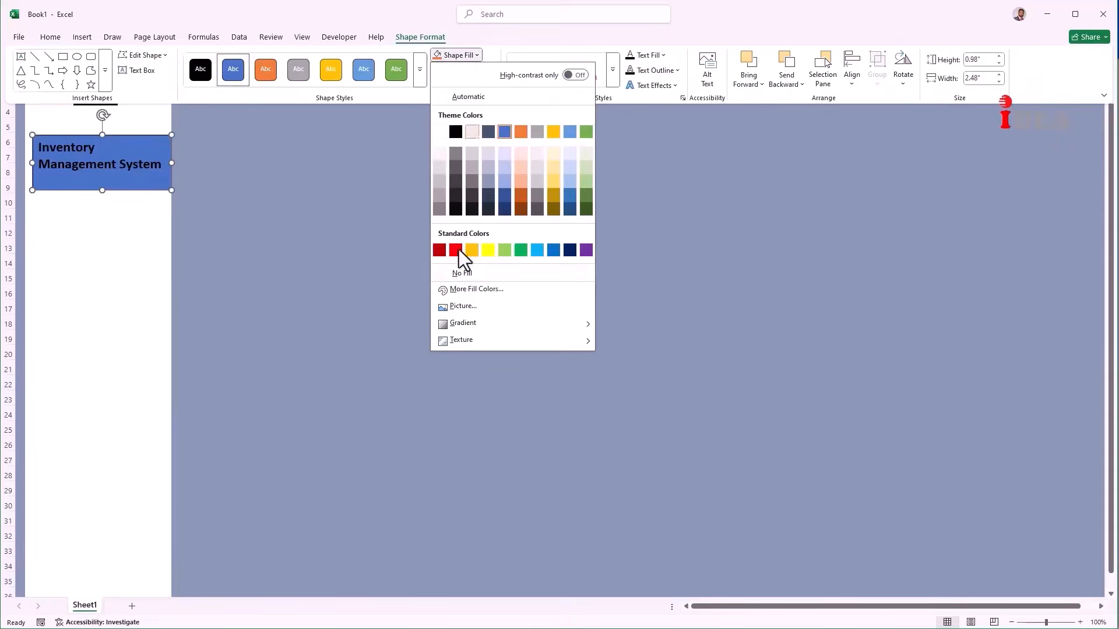
pyautogui.click(458, 272)
pyautogui.click(488, 68)
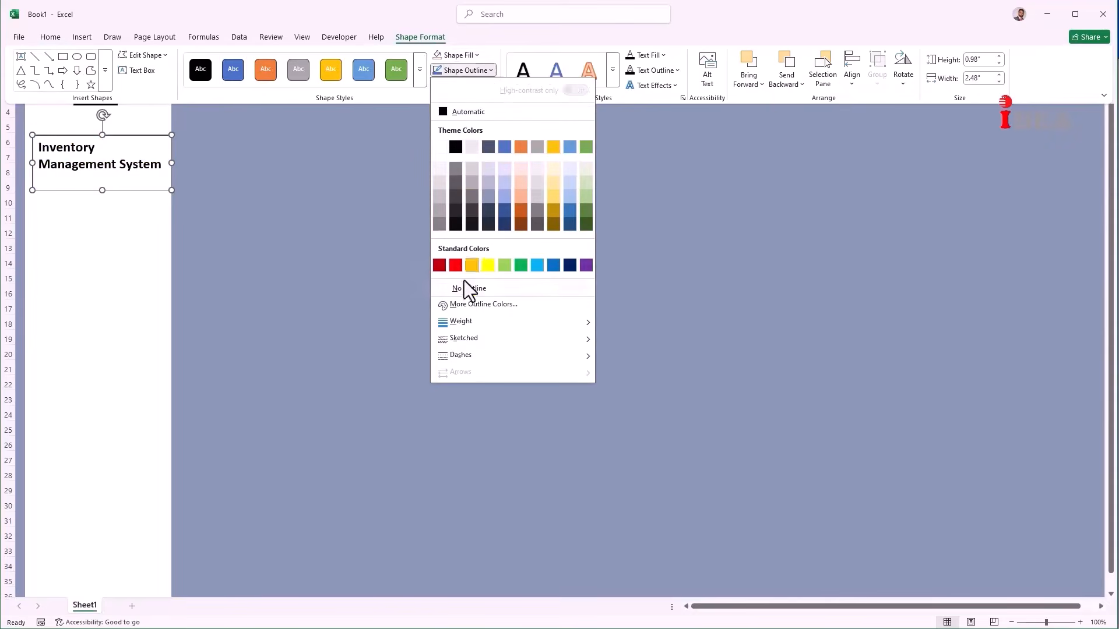
pyautogui.click(463, 288)
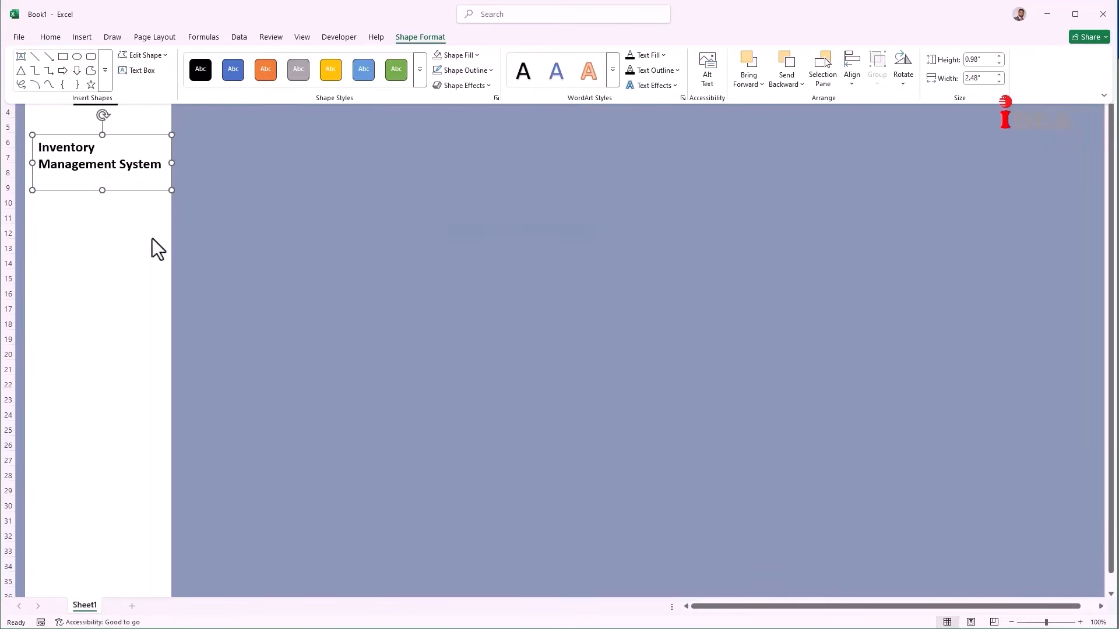
pyautogui.click(51, 38)
pyautogui.click(271, 78)
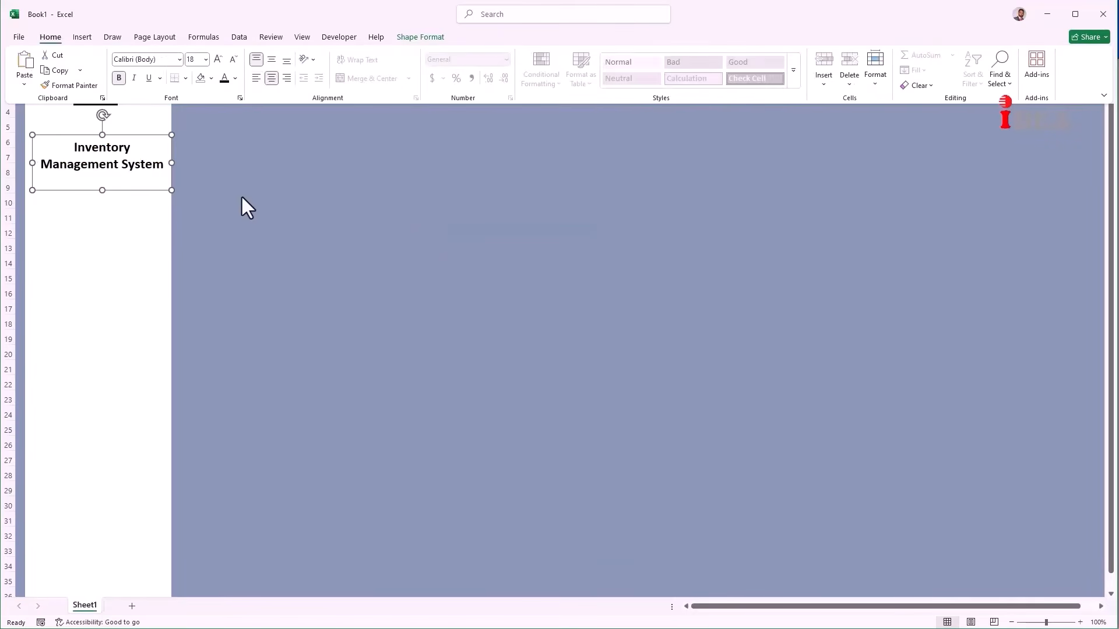
pyautogui.click(101, 190)
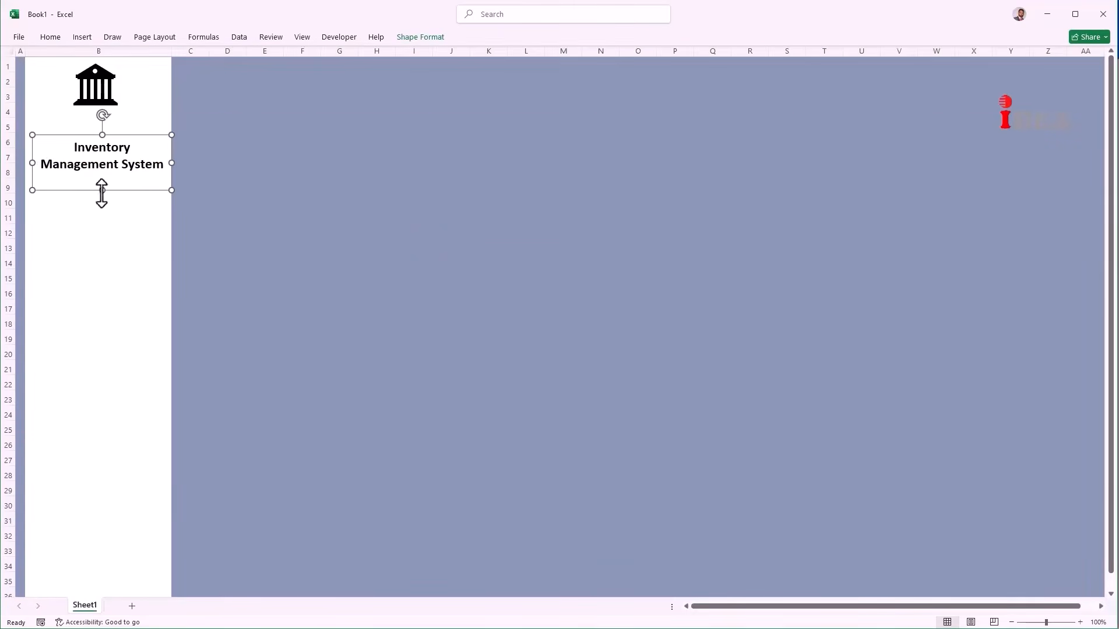
# Step: Shorten and nudge the title box, then move the bank icon just above it
pyautogui.moveTo(102, 191); pyautogui.dragTo(101, 177)
pyautogui.press('Up')
pyautogui.press('Up')
pyautogui.press('Up')
pyautogui.press('Up')
pyautogui.press('Up')
pyautogui.press('Up')
pyautogui.press('Up')
pyautogui.press('Up')
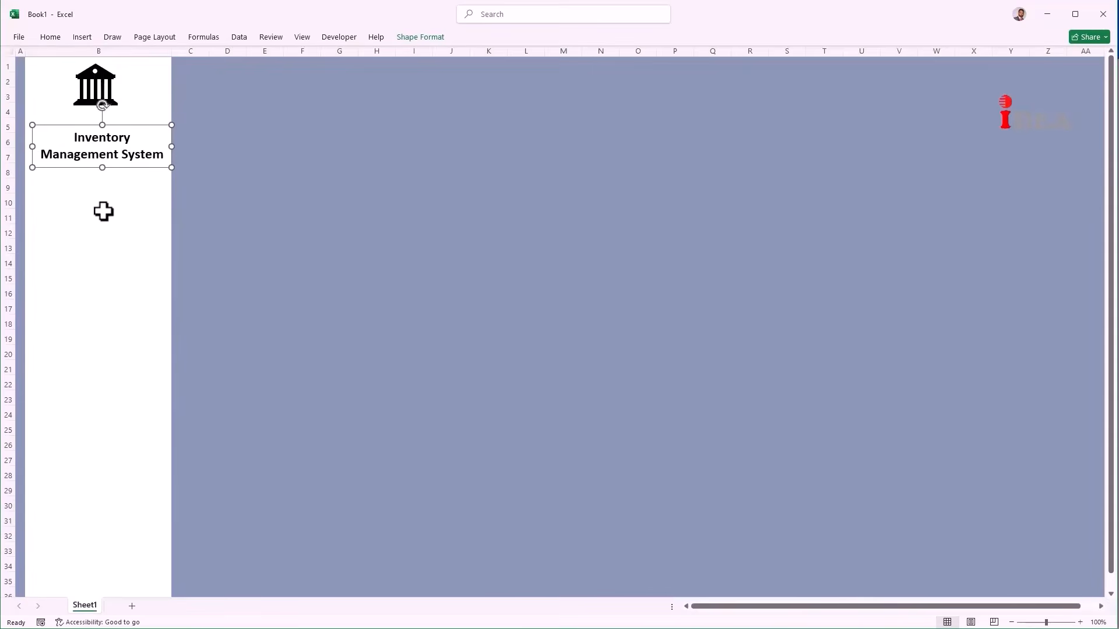
pyautogui.press('Left')
pyautogui.press('Left')
pyautogui.press('Left')
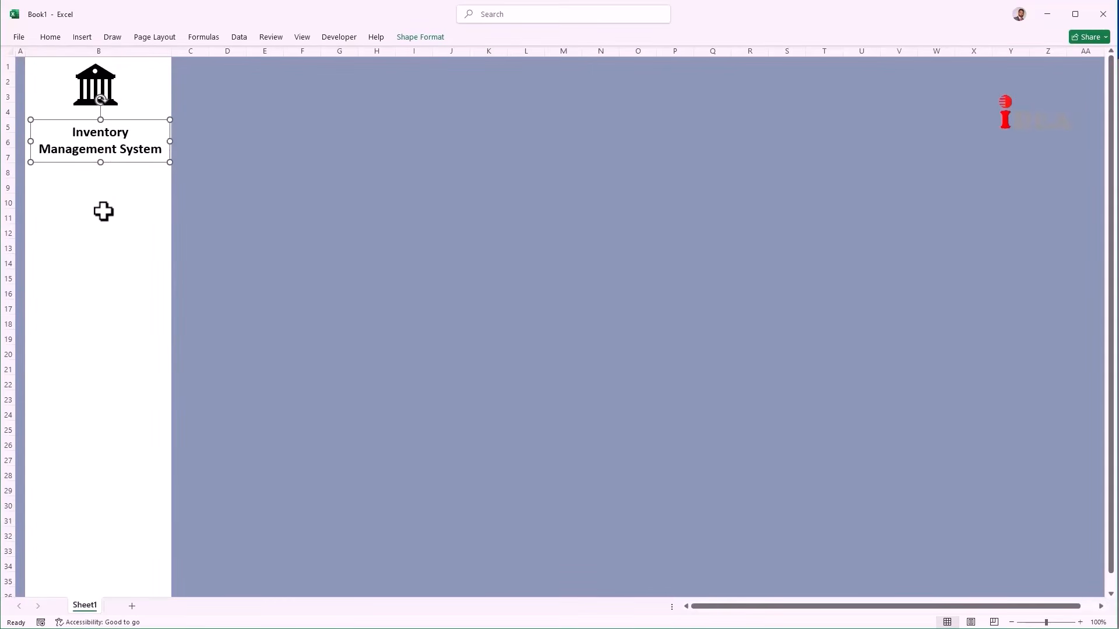
pyautogui.press('Down')
pyautogui.press('Down')
pyautogui.press('Down')
pyautogui.click(96, 87)
pyautogui.moveTo(97, 86); pyautogui.dragTo(104, 104)
# Step: Fill row 1 with a dark colour and shrink it to a thin band
pyautogui.click(7, 65)
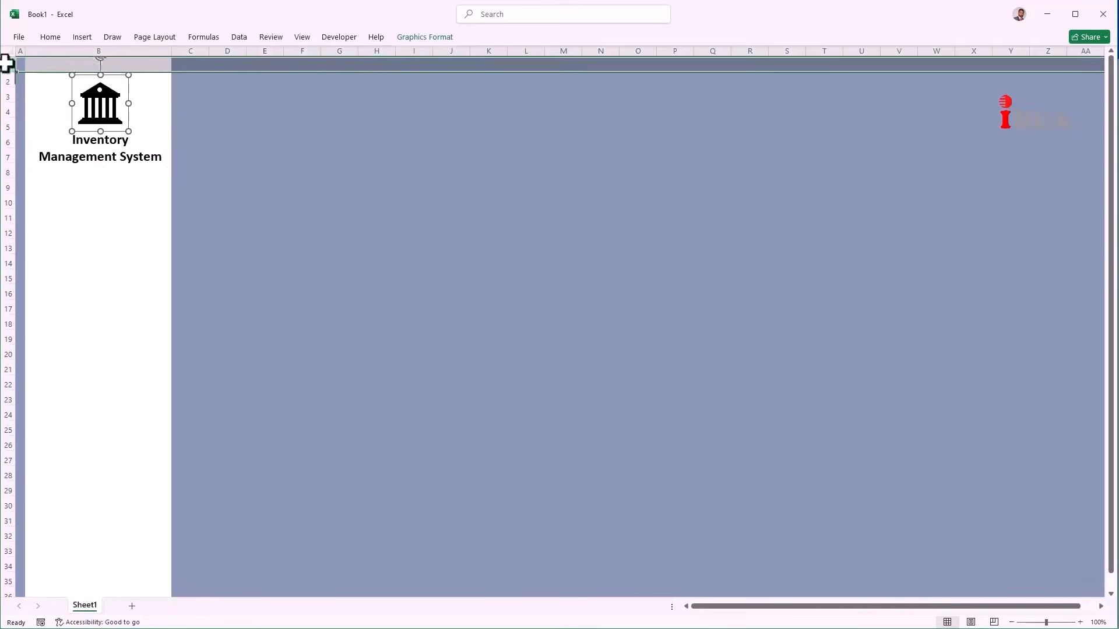
pyautogui.rightClick(262, 62)
pyautogui.click(325, 43)
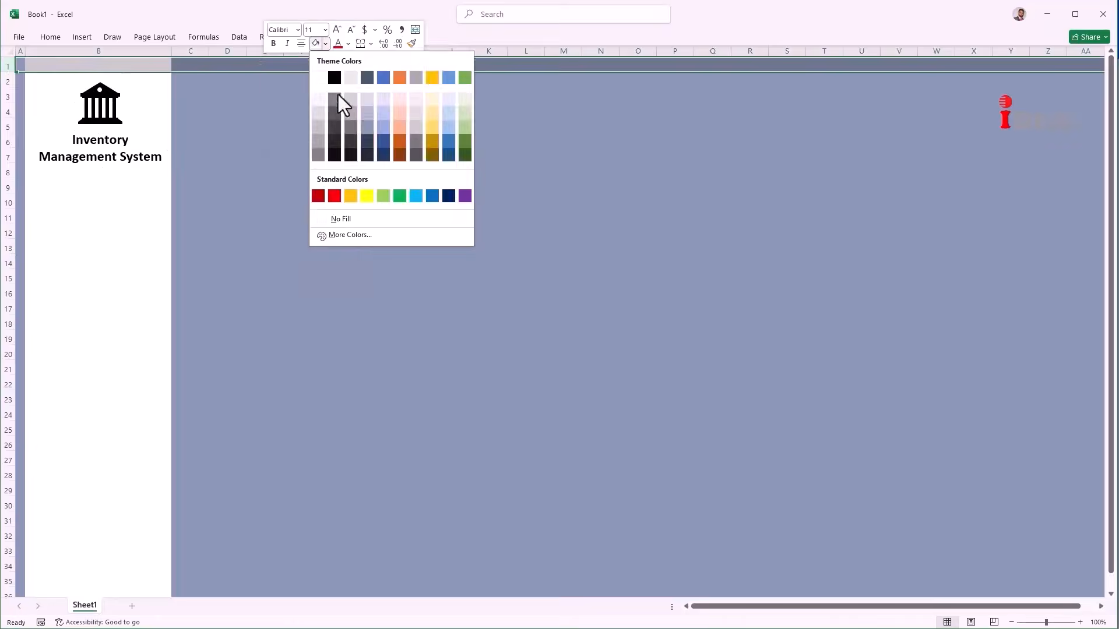
pyautogui.click(366, 126)
pyautogui.moveTo(10, 72); pyautogui.dragTo(10, 68)
# Step: Duplicate the Inventory Management System title box below the original
pyautogui.click(263, 150)
pyautogui.click(92, 151)
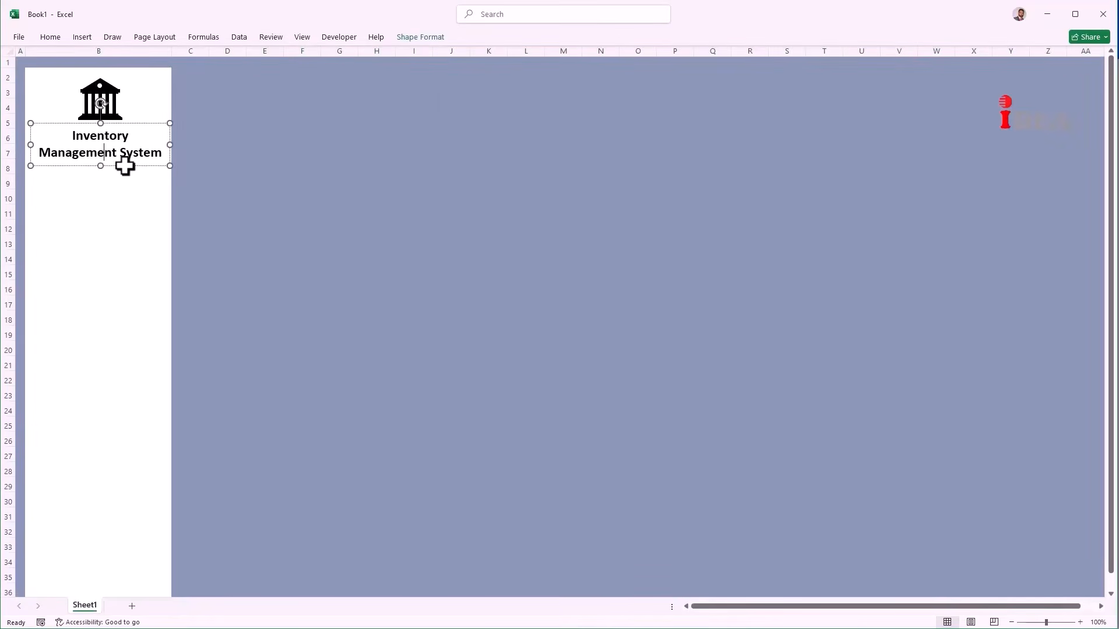
pyautogui.moveTo(124, 166); pyautogui.dragTo(131, 251)
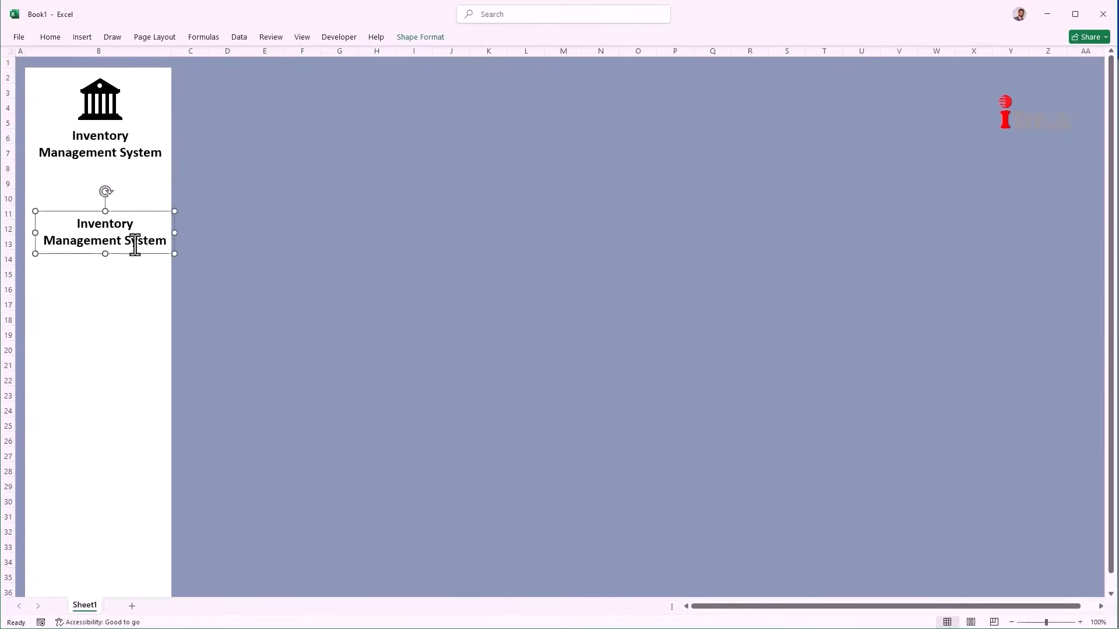
# Step: Retype the copied title box as 'DashBoard', left-align it, and resize and reposition it
pyautogui.doubleClick(136, 242)
pyautogui.hotkey('ctrl', 'a')
pyautogui.write('D')
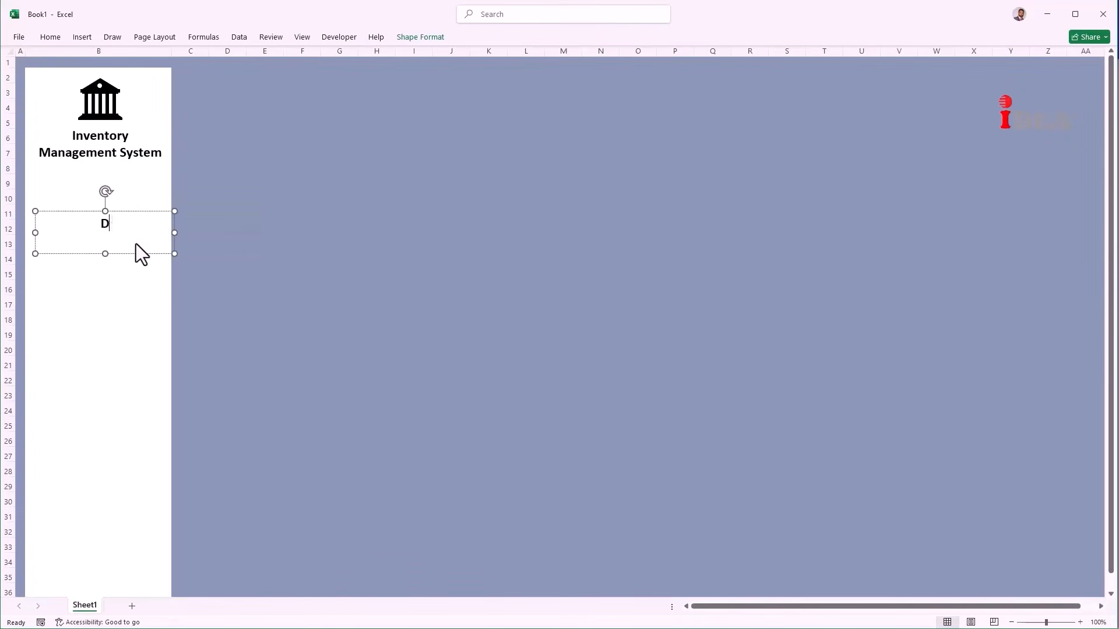
pyautogui.write('ashBoard')
pyautogui.click(49, 36)
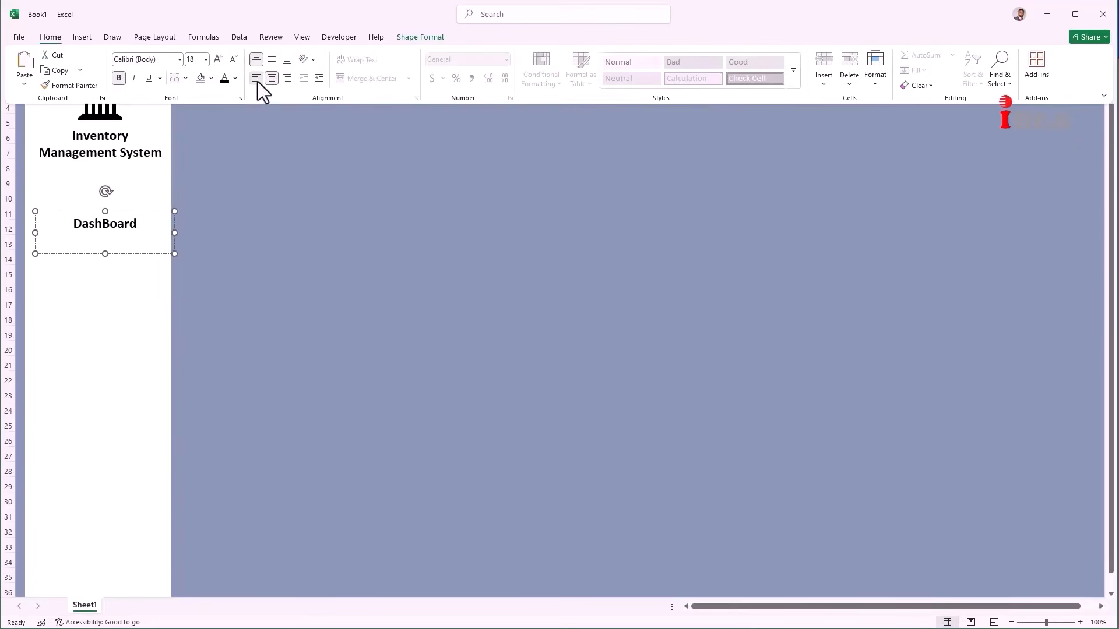
pyautogui.click(258, 80)
pyautogui.moveTo(105, 253); pyautogui.dragTo(105, 235)
pyautogui.moveTo(30, 223); pyautogui.dragTo(68, 223)
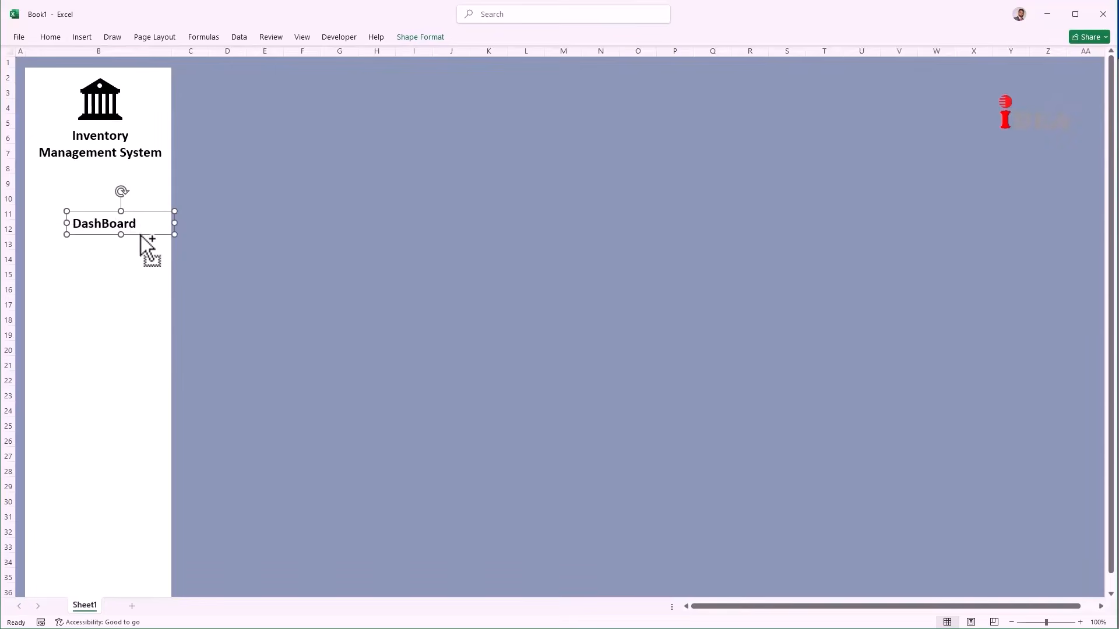
# Step: Copy the label downward and retype the copies as Customers, Products, Vendors, Purchase, Sale and Inventory
pyautogui.moveTo(140, 236); pyautogui.dragTo(139, 264)
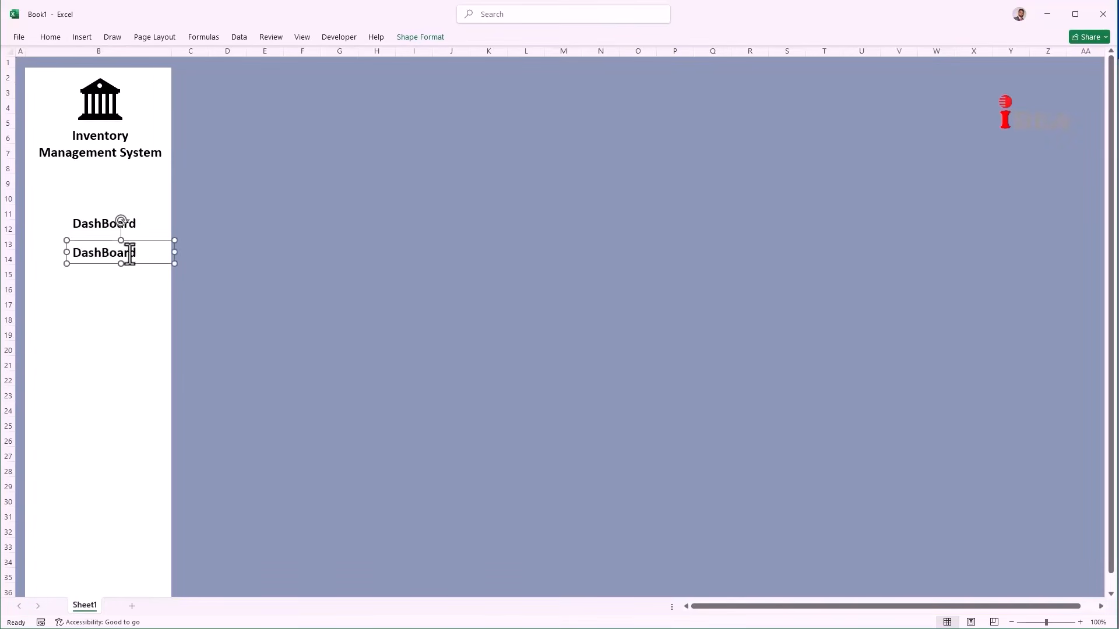
pyautogui.doubleClick(134, 252)
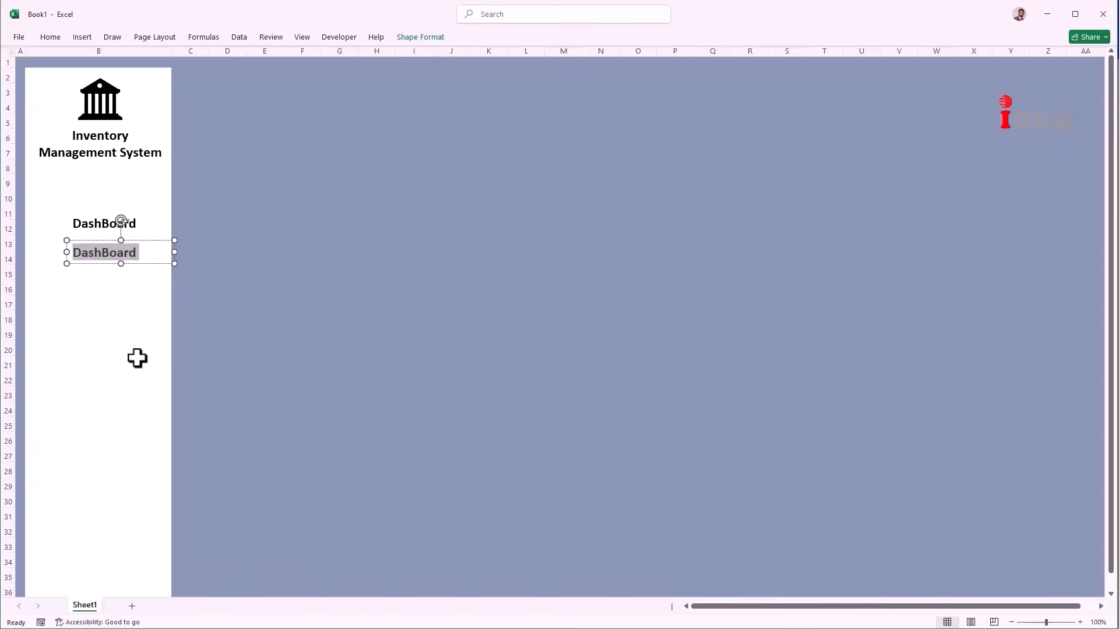
pyautogui.write('Customers')
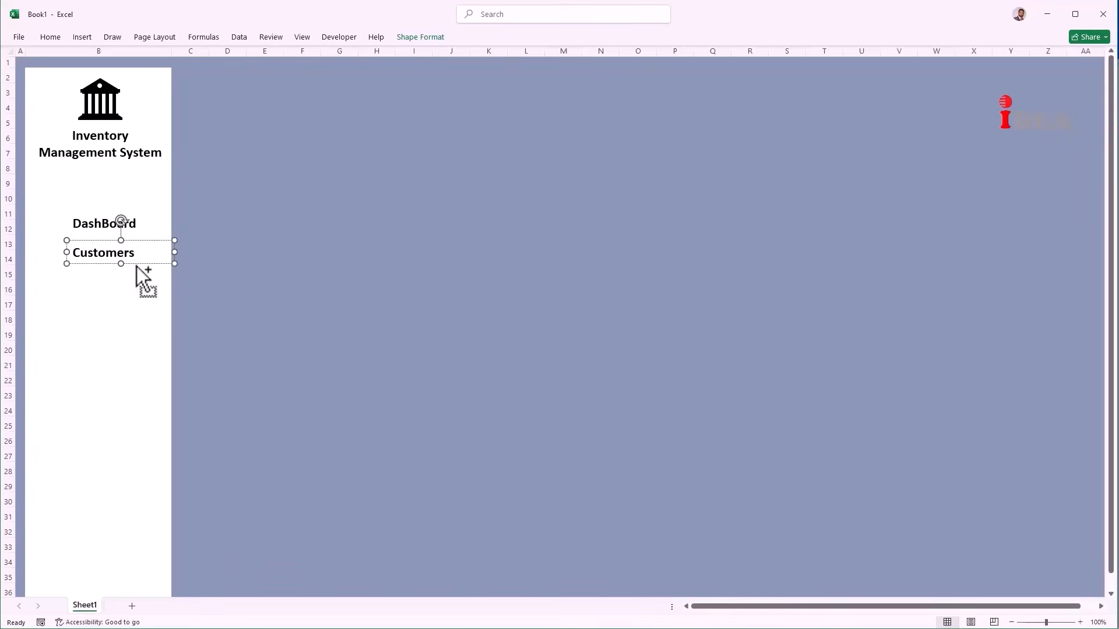
pyautogui.moveTo(145, 264); pyautogui.dragTo(95, 400)
pyautogui.write('Products')
pyautogui.write('Vendors')
pyautogui.write('Purchase')
pyautogui.write('Sale')
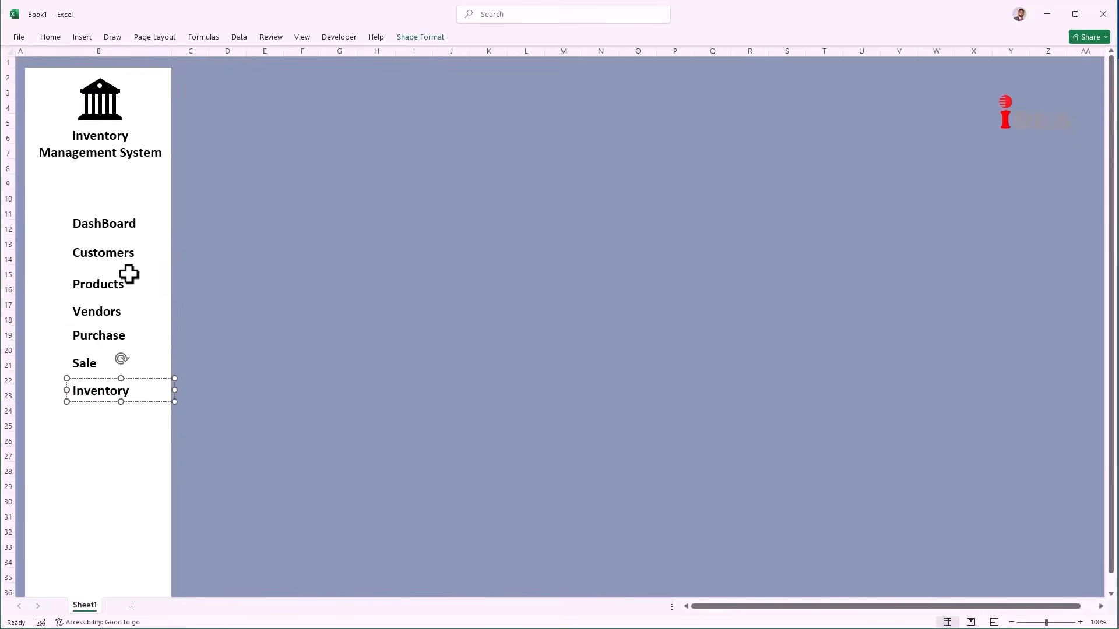
pyautogui.click(49, 37)
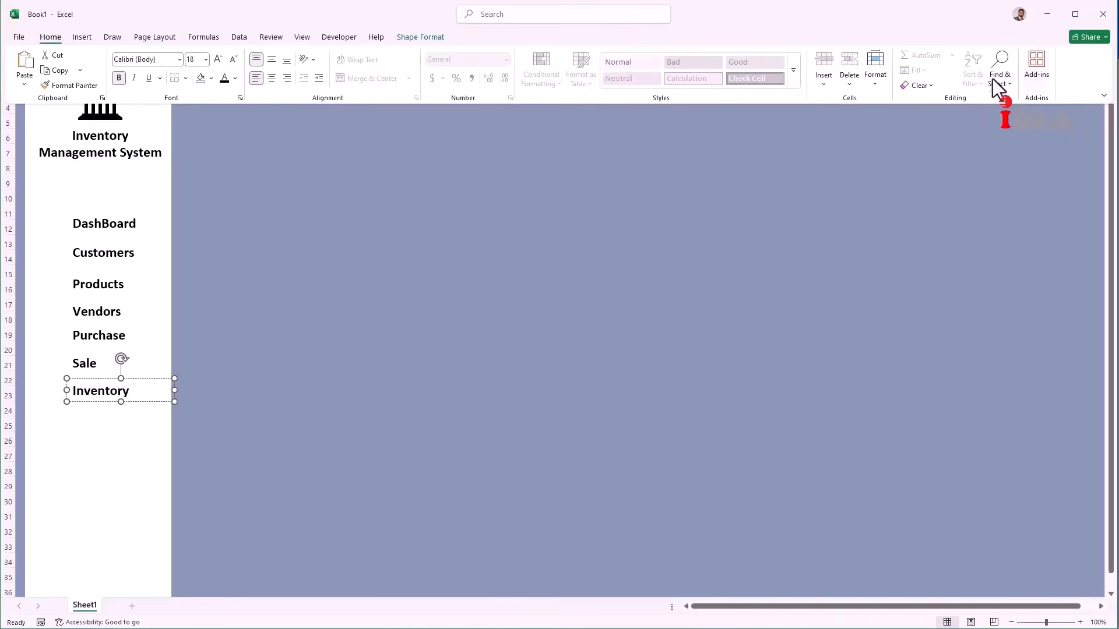
pyautogui.click(997, 86)
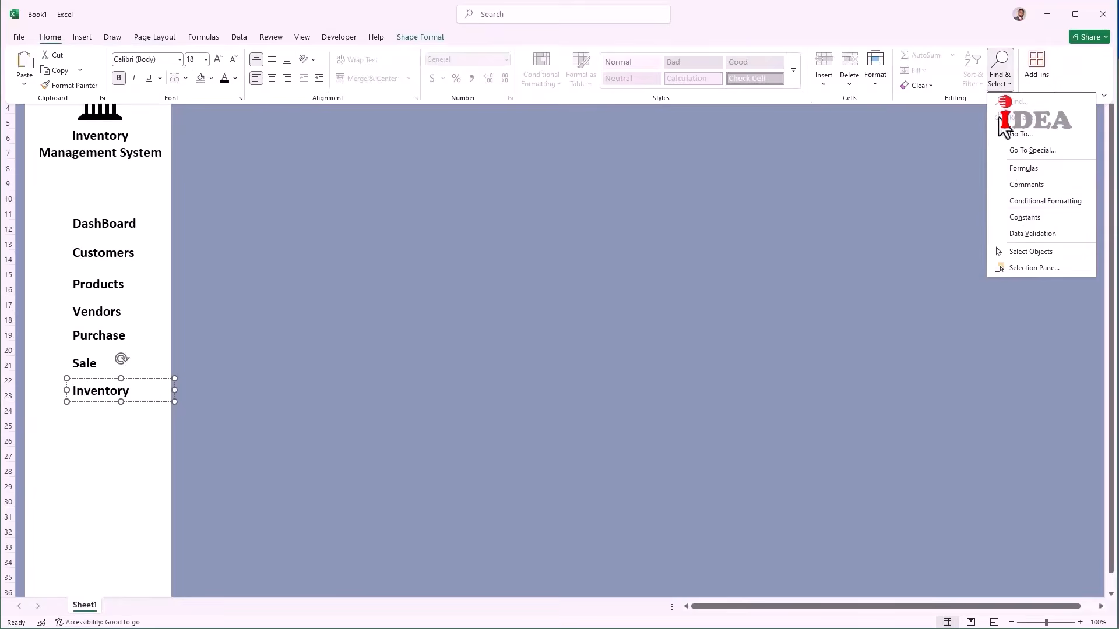
# Step: Select all seven sidebar menu labels and give them 20-point grey text
pyautogui.click(1025, 254)
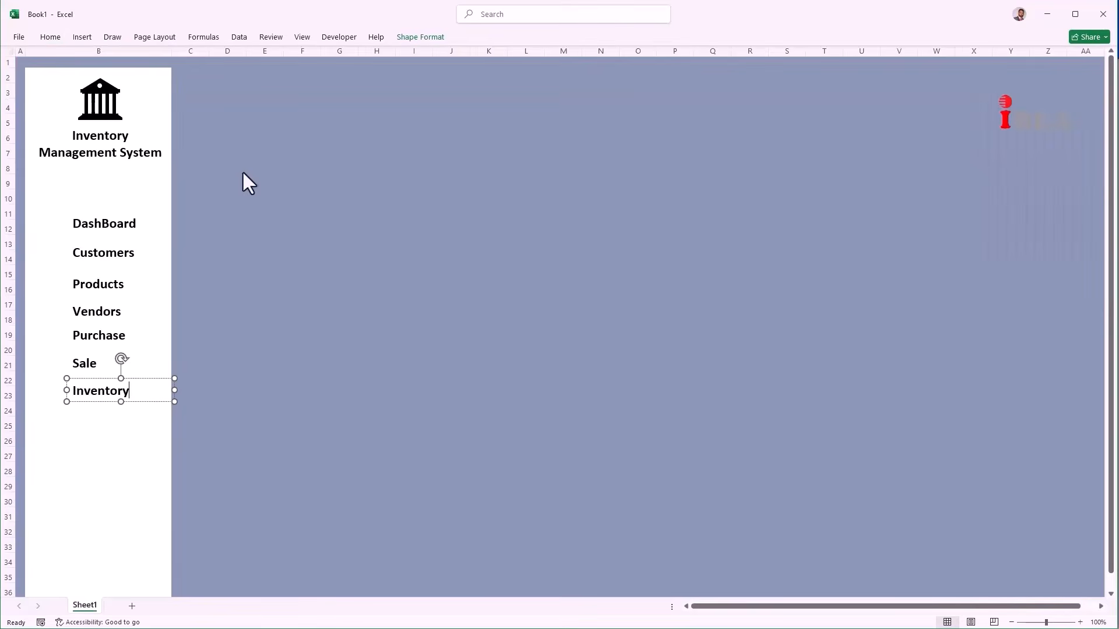
pyautogui.moveTo(243, 170); pyautogui.dragTo(57, 445)
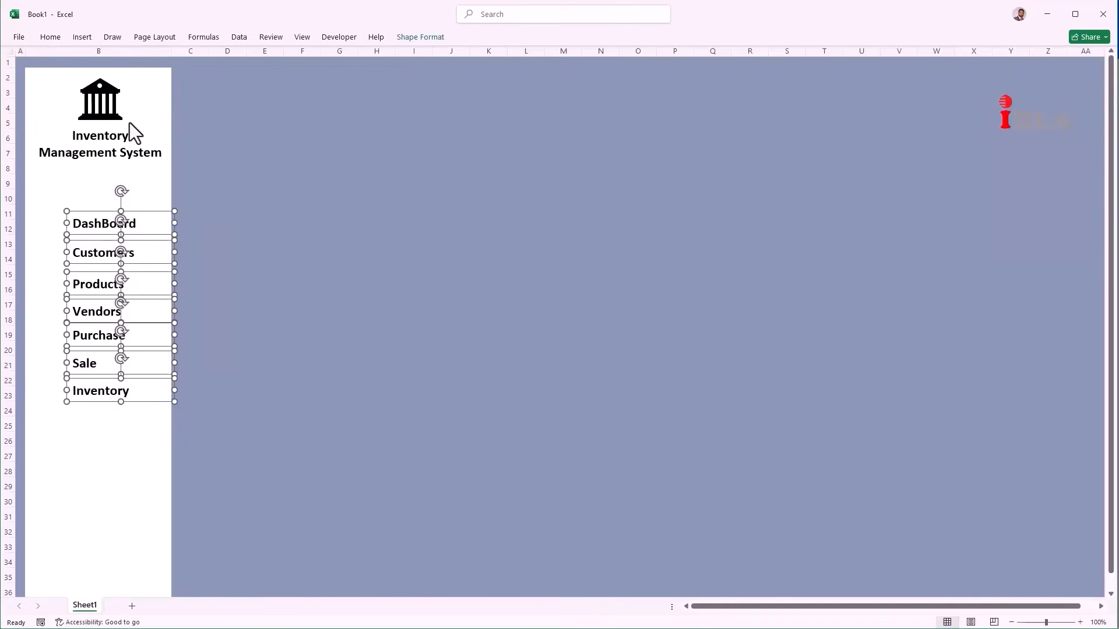
pyautogui.click(41, 36)
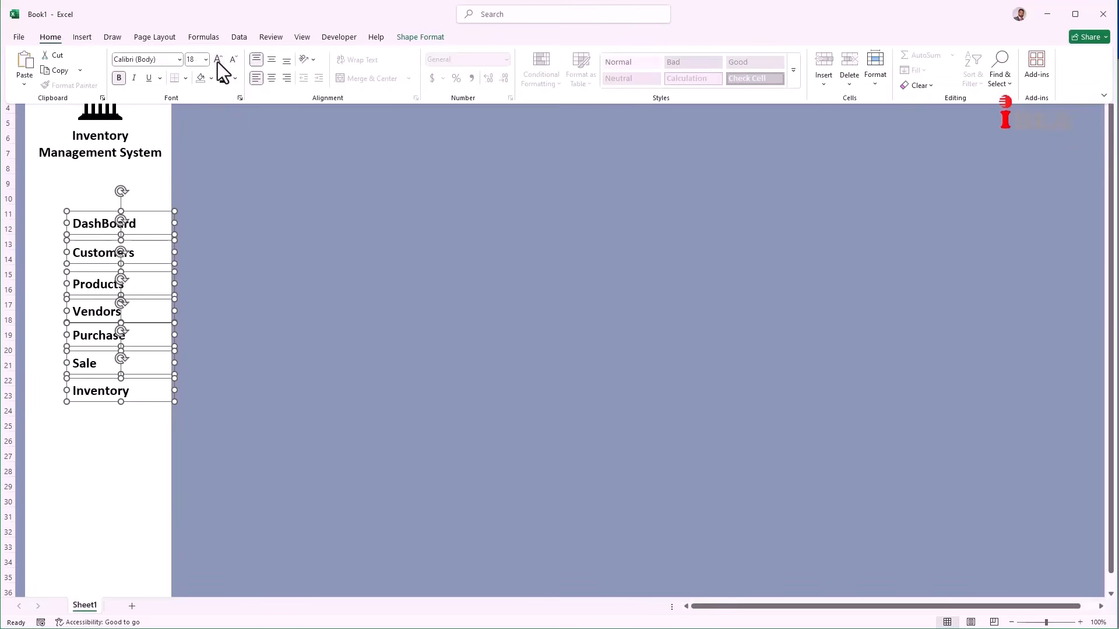
pyautogui.click(218, 61)
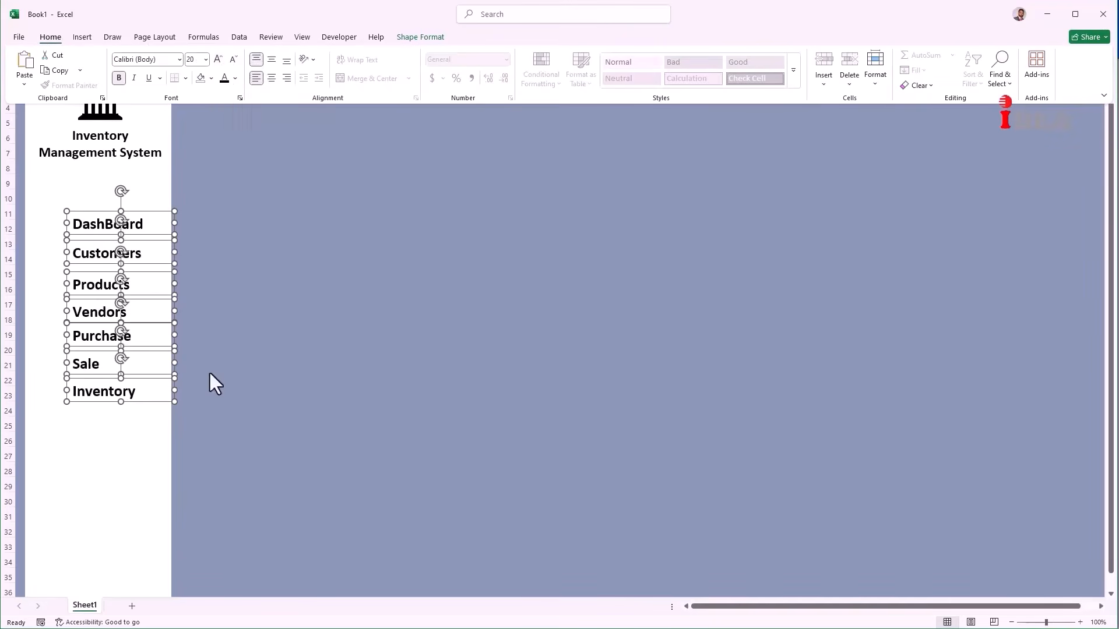
pyautogui.click(235, 78)
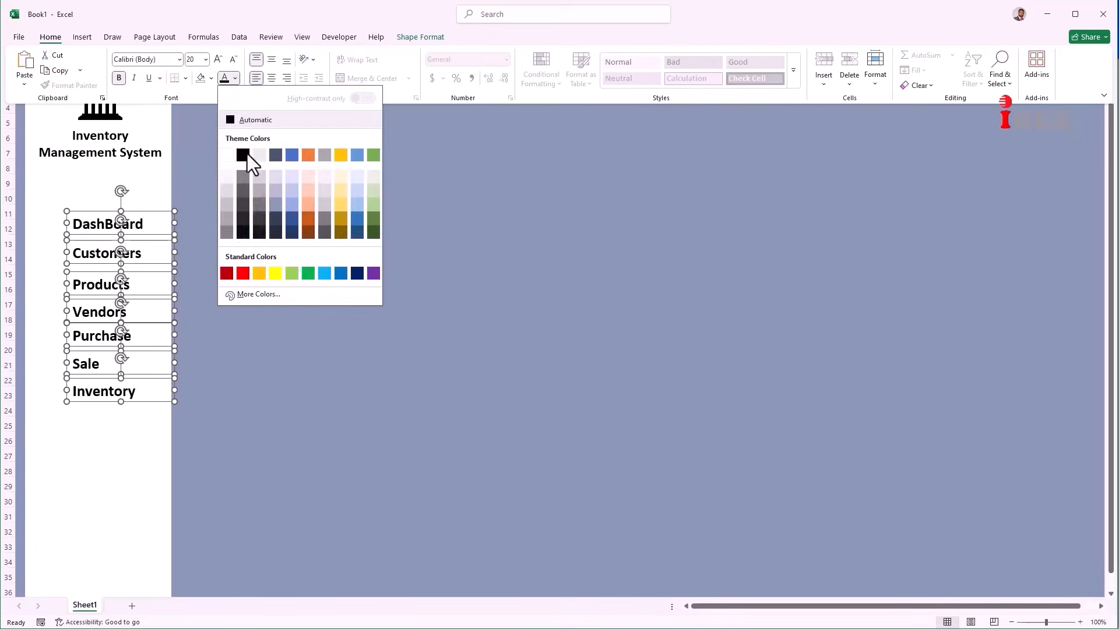
pyautogui.click(228, 218)
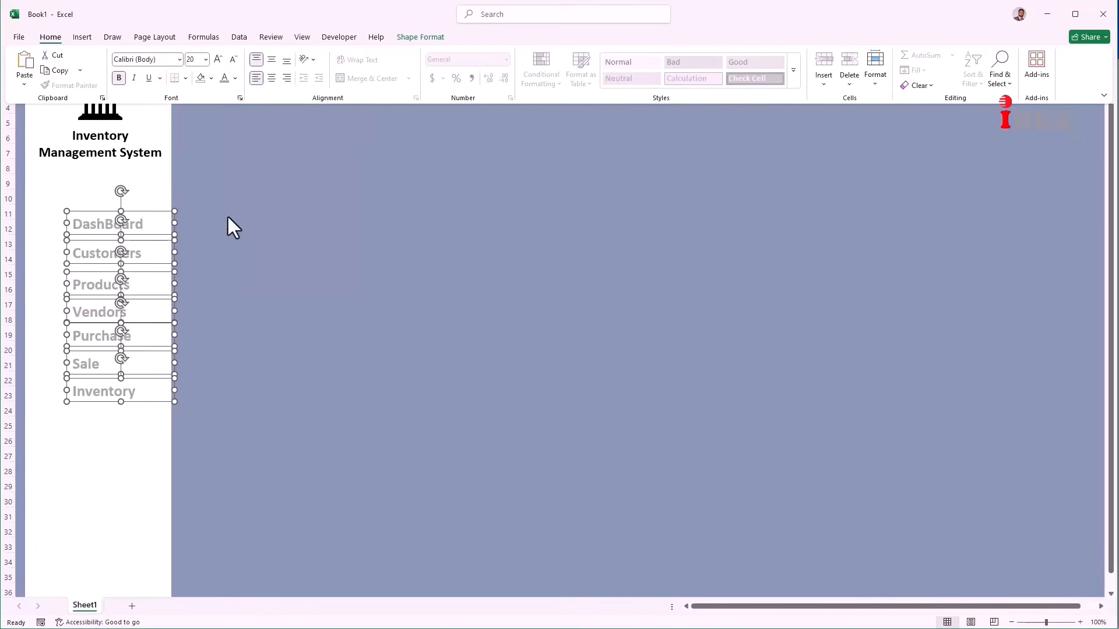
# Step: Distribute the menu labels vertically so they are evenly spaced down the sidebar
pyautogui.click(432, 36)
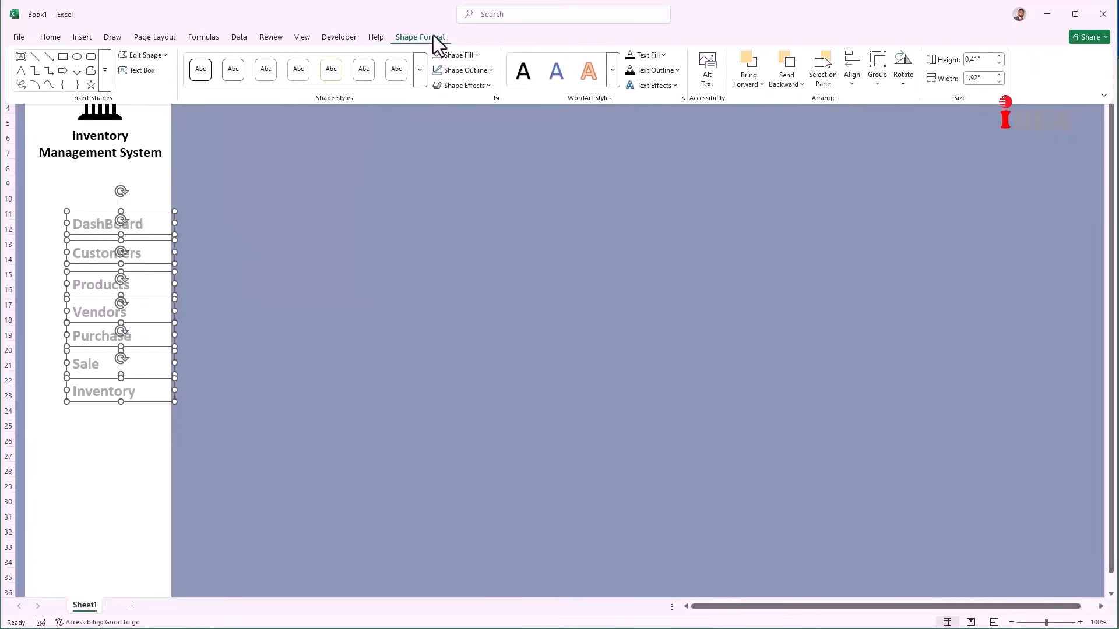
pyautogui.click(849, 82)
pyautogui.click(857, 91)
pyautogui.click(857, 91)
pyautogui.click(857, 219)
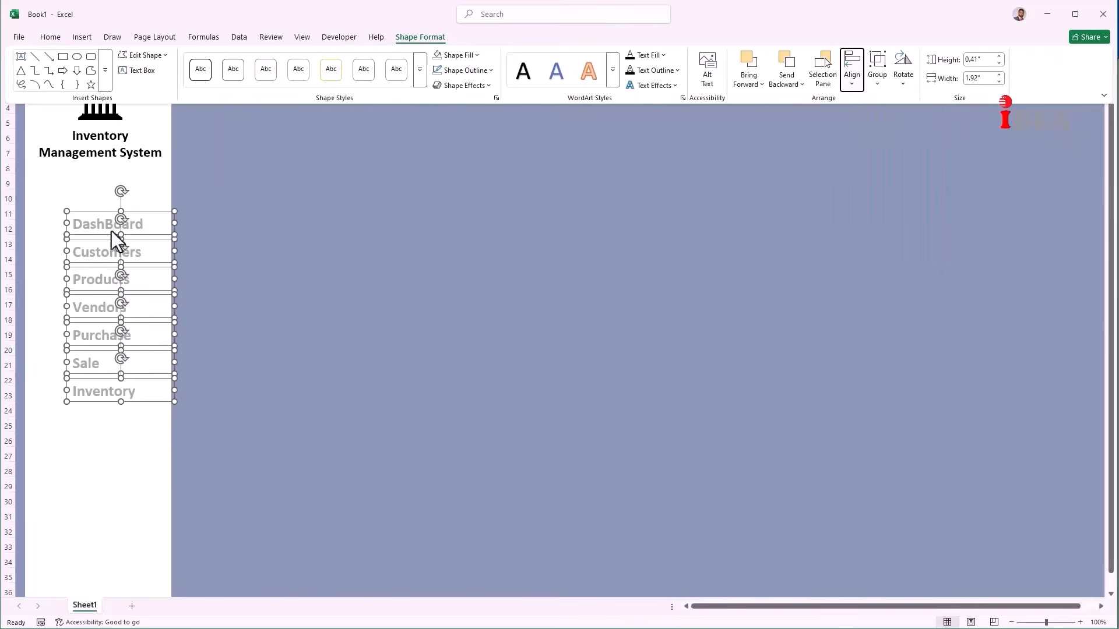
pyautogui.hotkey('ctrl', 'F1')
pyautogui.click(213, 347)
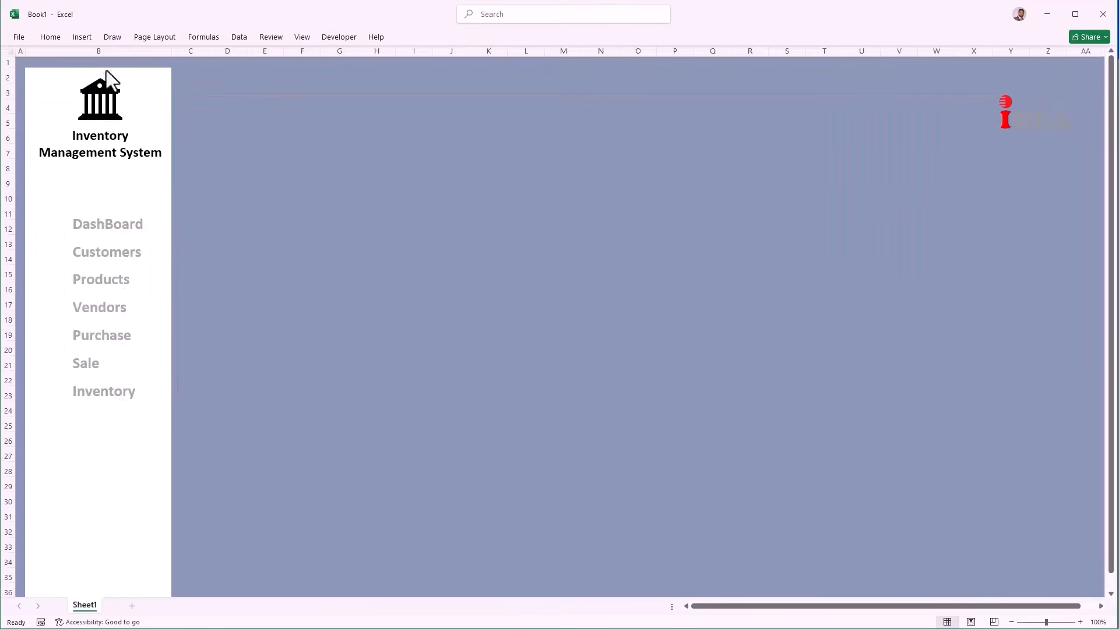
pyautogui.click(82, 37)
# Step: Insert six stock icons, including coins, money, open book, user and presentation chart
pyautogui.click(196, 72)
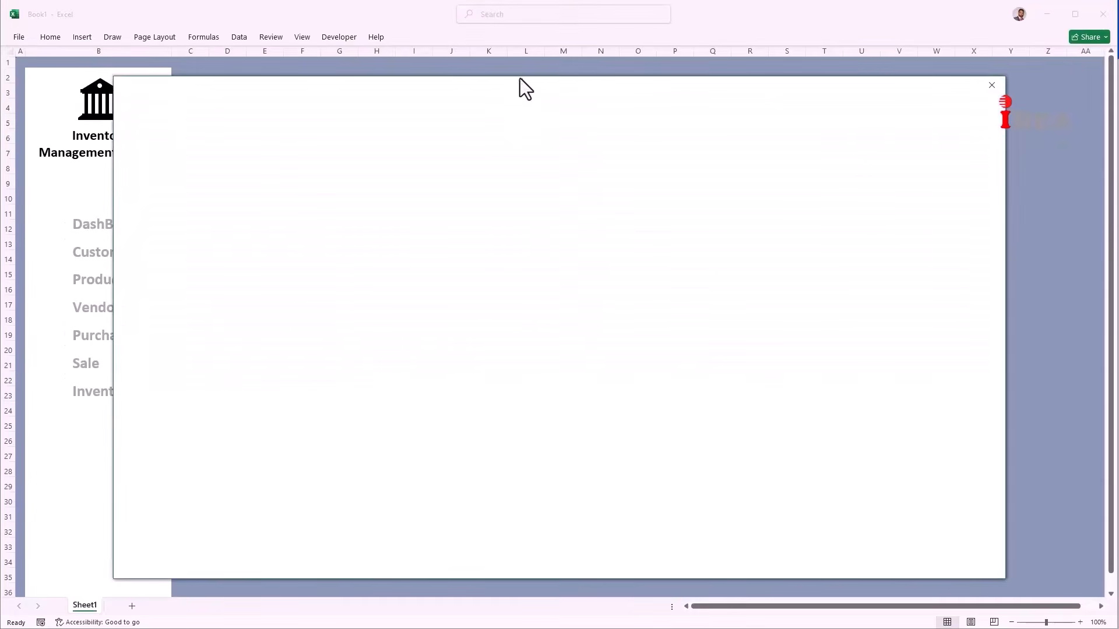
pyautogui.moveTo(520, 82); pyautogui.dragTo(581, 76)
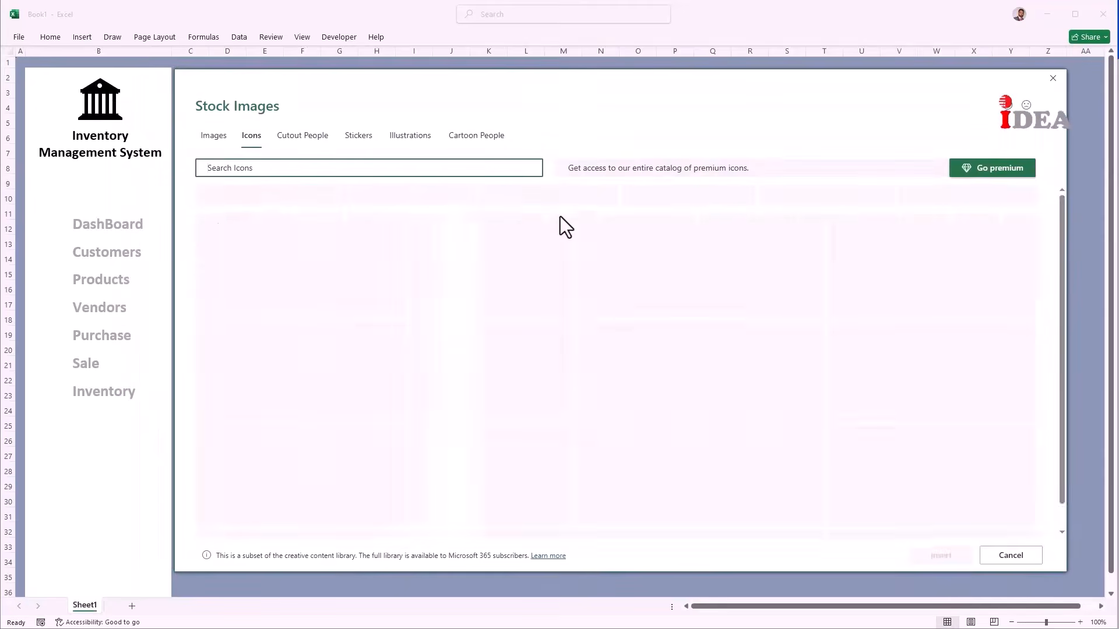
pyautogui.scroll(-3, 839, 332)
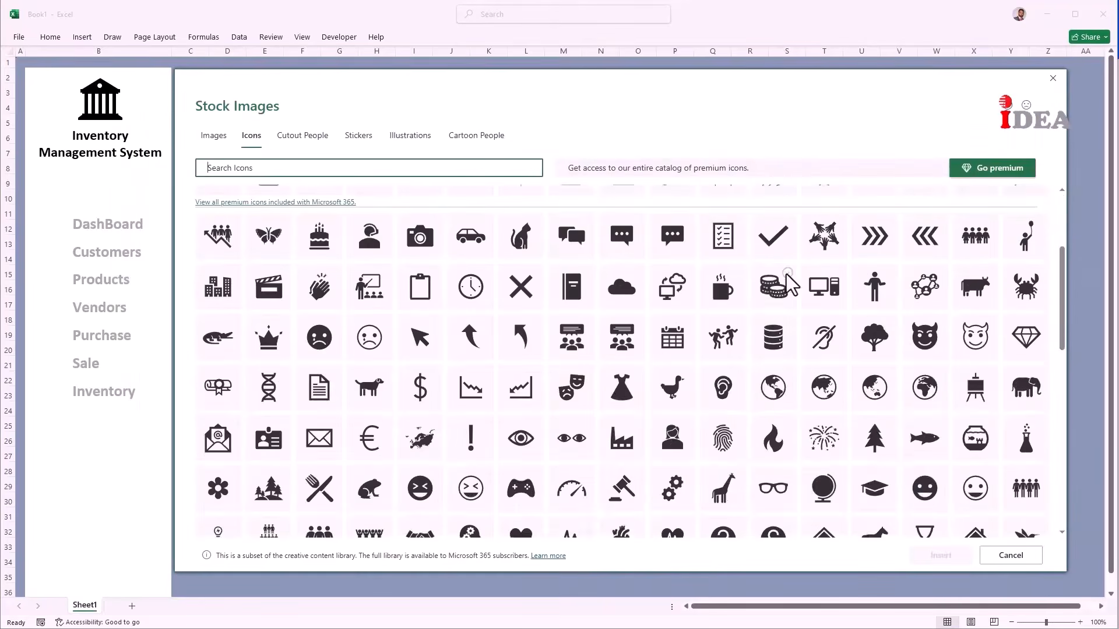
pyautogui.click(787, 275)
pyautogui.scroll(-5, 309, 428)
pyautogui.click(231, 388)
pyautogui.click(232, 439)
pyautogui.scroll(-1, 537, 278)
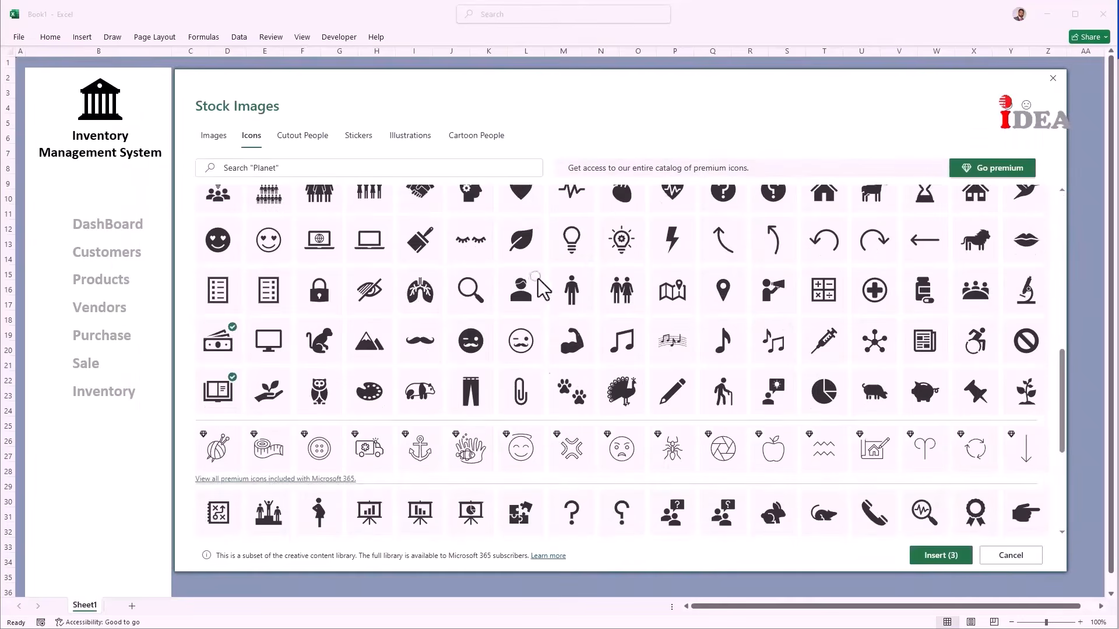
pyautogui.click(537, 279)
pyautogui.scroll(-4, 531, 327)
pyautogui.click(283, 501)
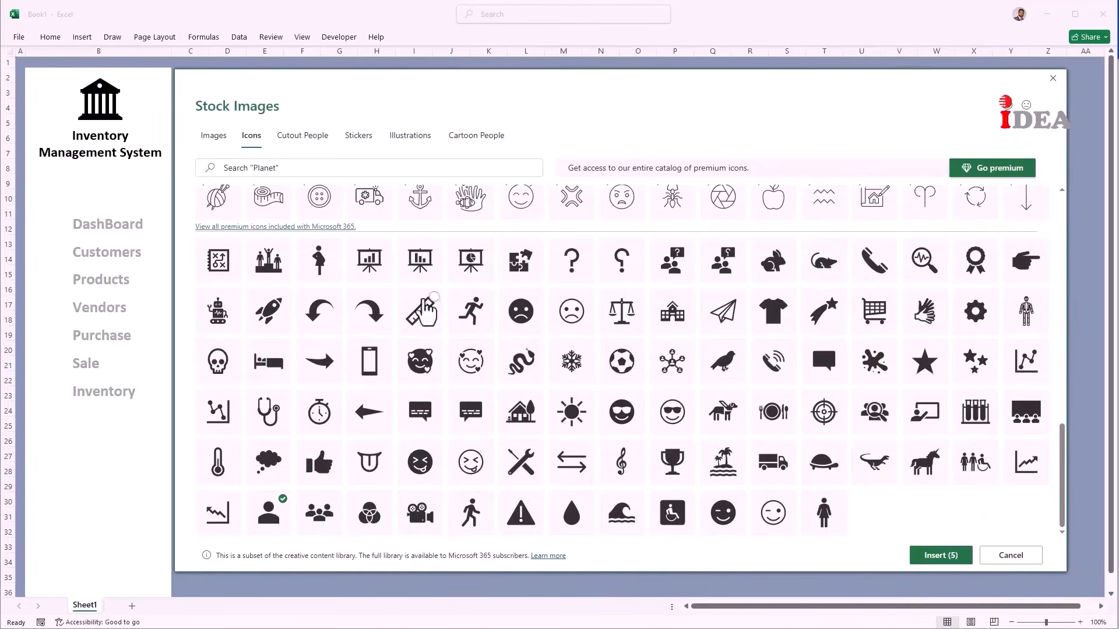
pyautogui.click(370, 260)
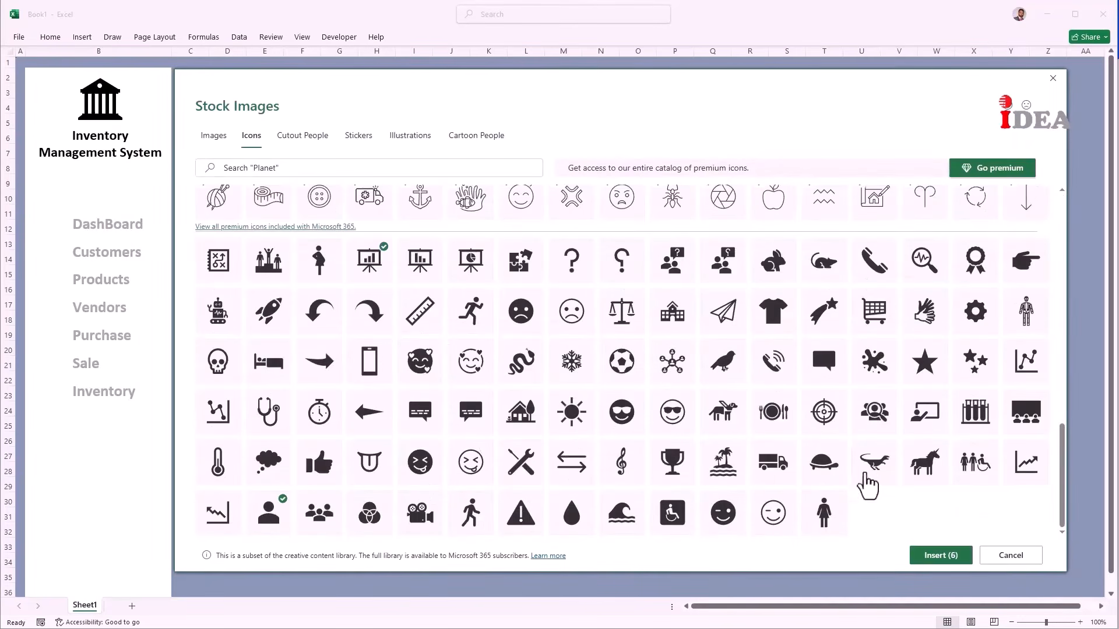
pyautogui.scroll(3, 874, 420)
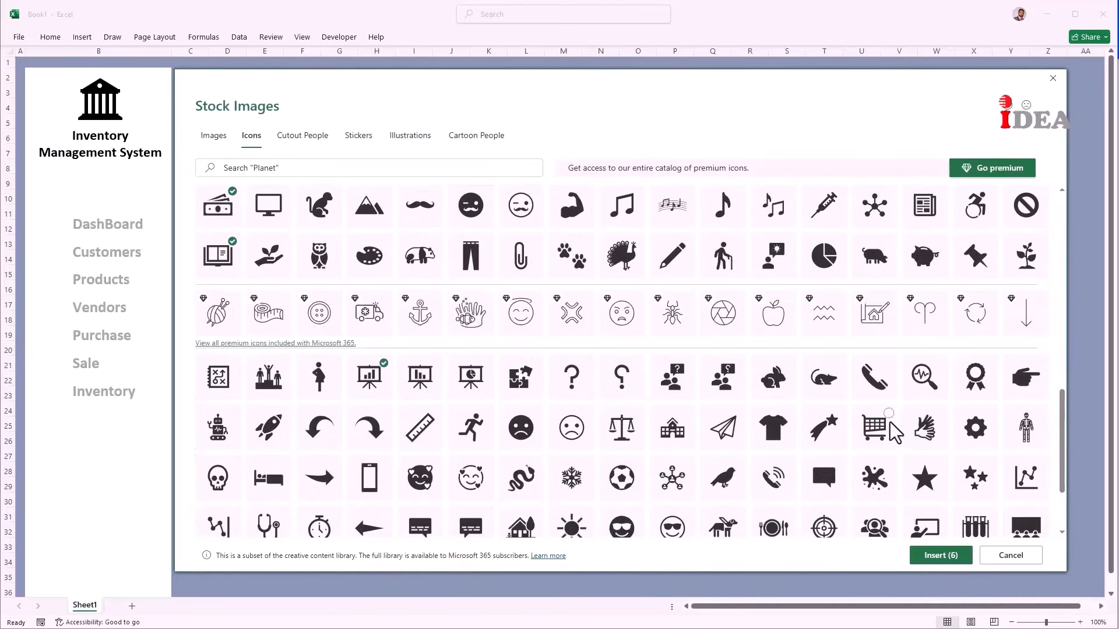
pyautogui.click(941, 556)
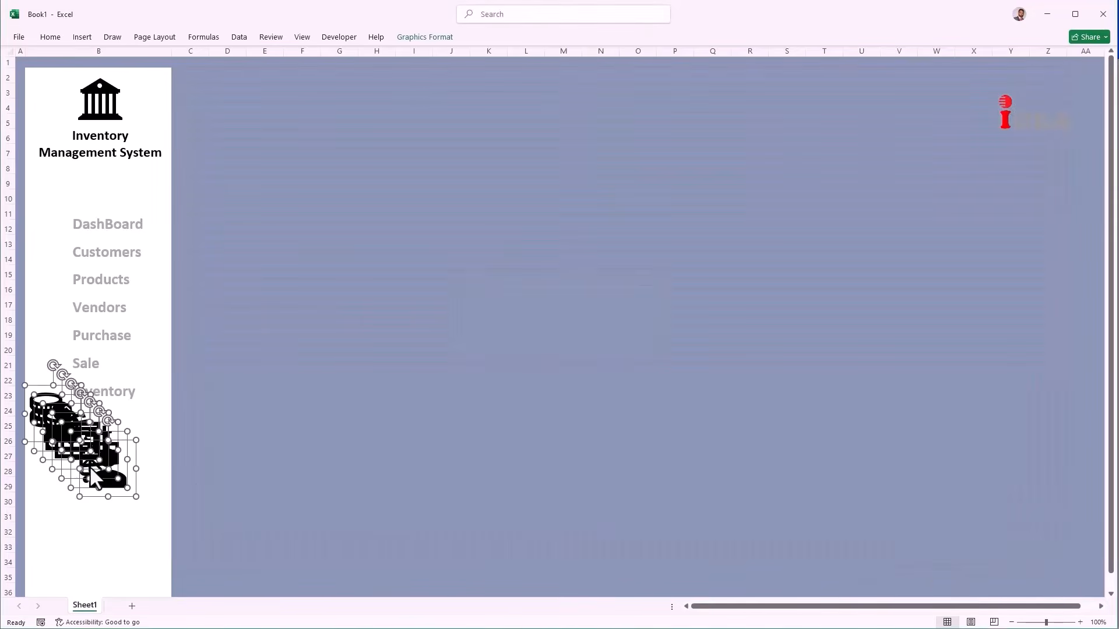
# Step: Set the person, cart, chart easel and remaining icons beside Customers, Purchase, DashBoard, Vendors and Products
pyautogui.moveTo(91, 473); pyautogui.dragTo(477, 368)
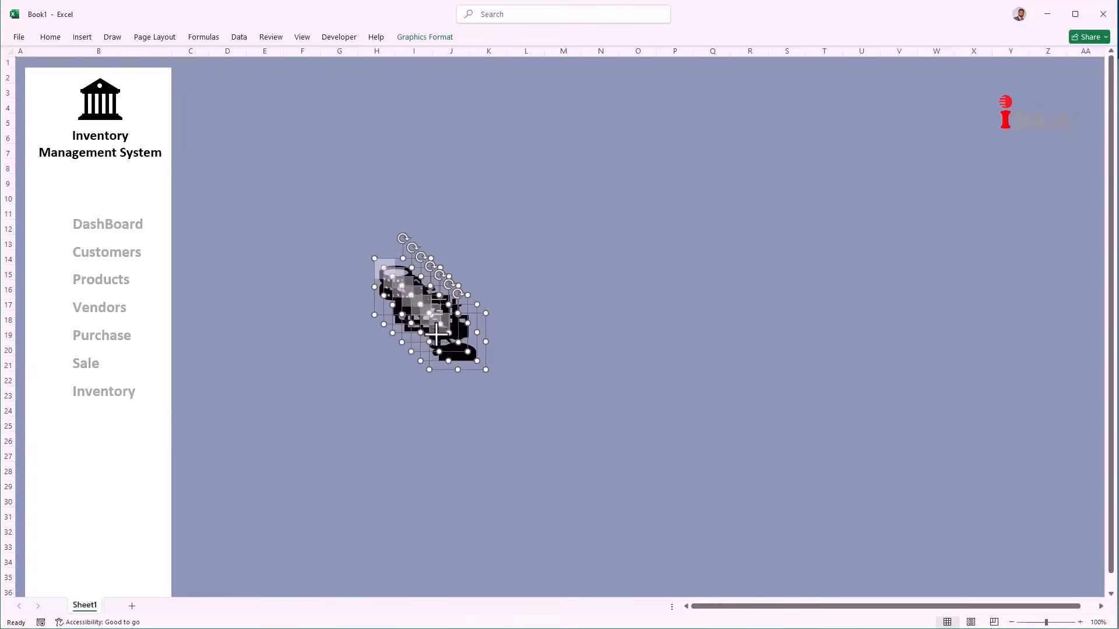
pyautogui.click(437, 402)
pyautogui.moveTo(444, 343); pyautogui.dragTo(51, 252)
pyautogui.moveTo(433, 317); pyautogui.dragTo(52, 225)
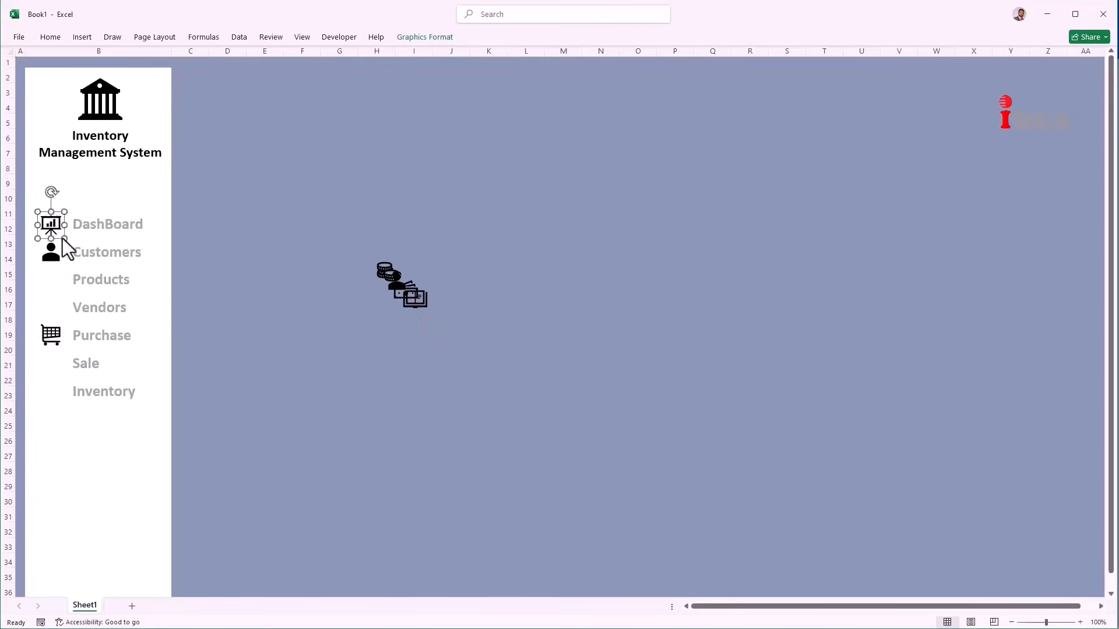
pyautogui.moveTo(412, 296); pyautogui.dragTo(53, 307)
pyautogui.moveTo(384, 271); pyautogui.dragTo(50, 281)
# Step: Center-align the sidebar icons in one column and distribute them vertically
pyautogui.moveTo(20, 186); pyautogui.dragTo(78, 433)
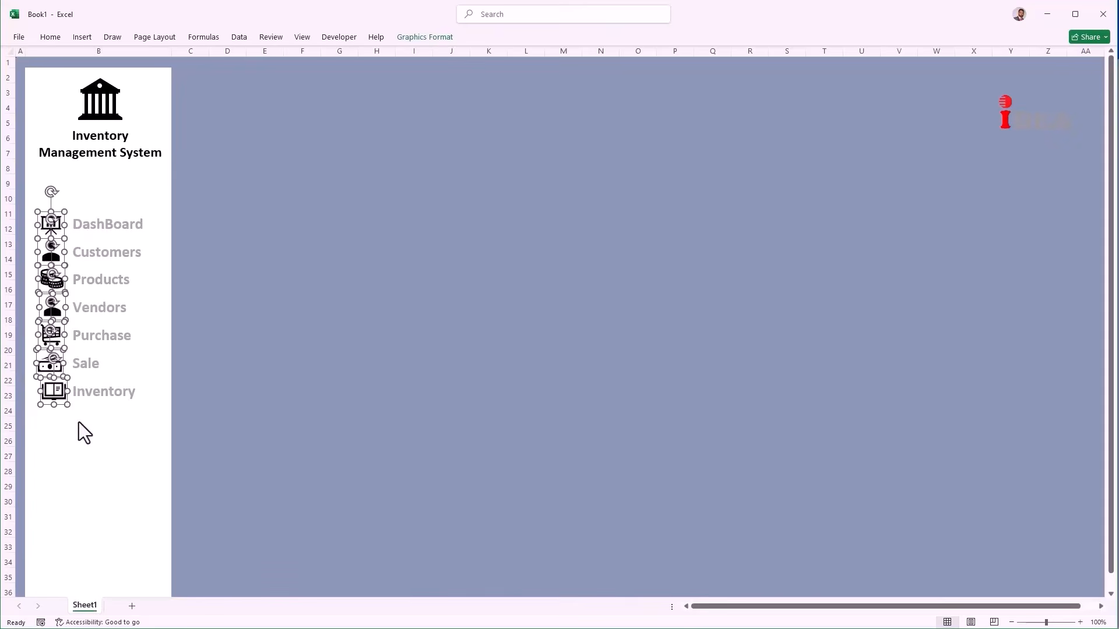
pyautogui.click(418, 41)
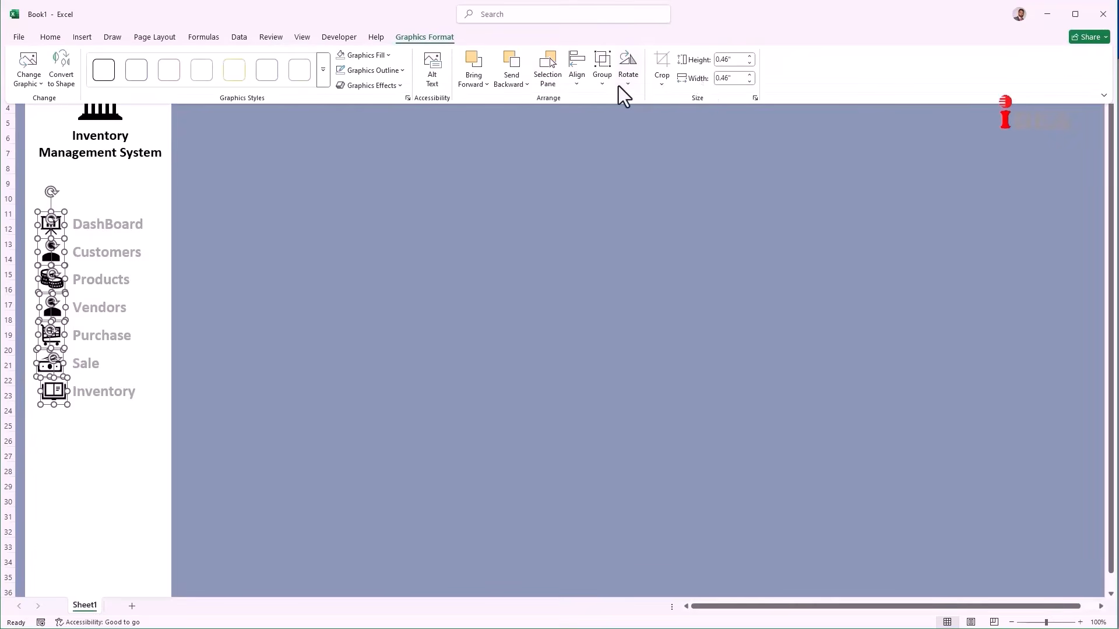
pyautogui.click(576, 86)
pyautogui.click(591, 121)
pyautogui.click(578, 90)
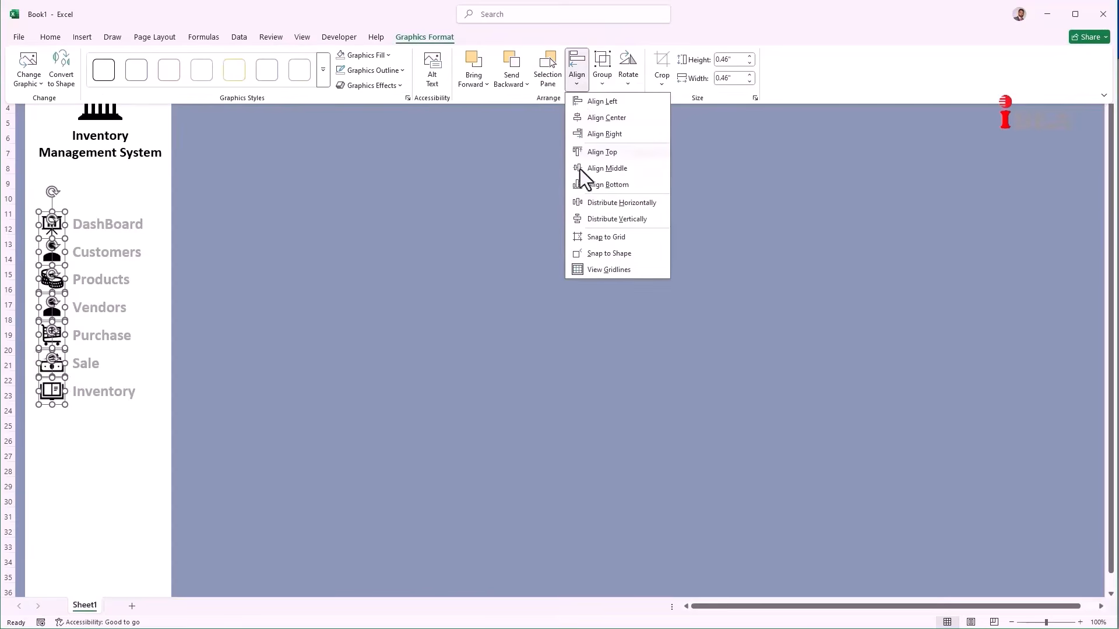
pyautogui.click(598, 221)
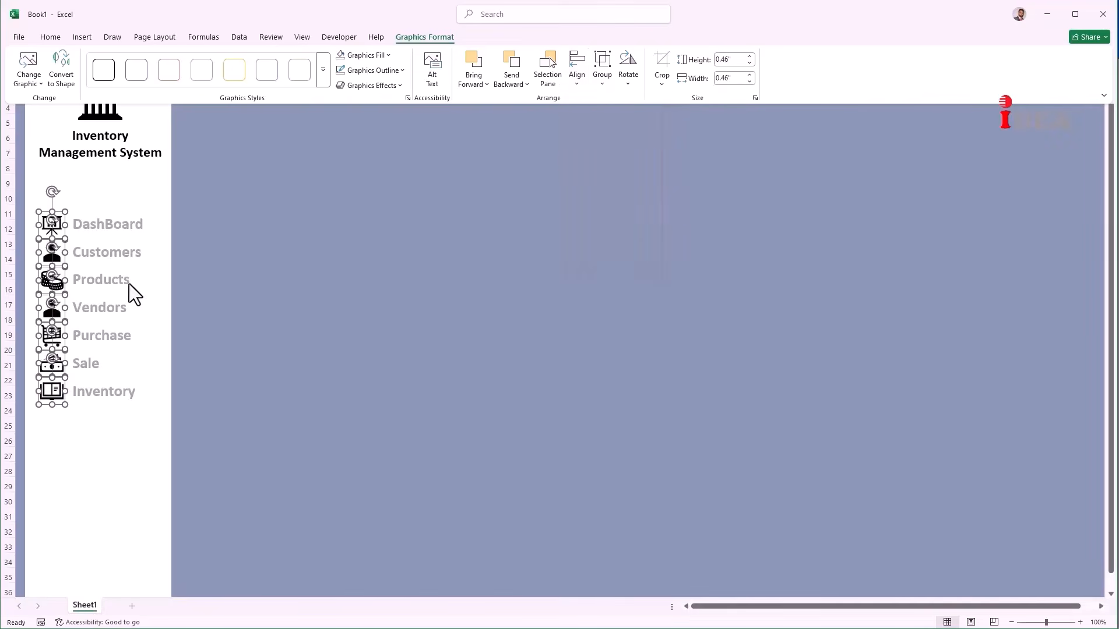
# Step: Recolour the selected icons grey to match the menu labels
pyautogui.click(50, 37)
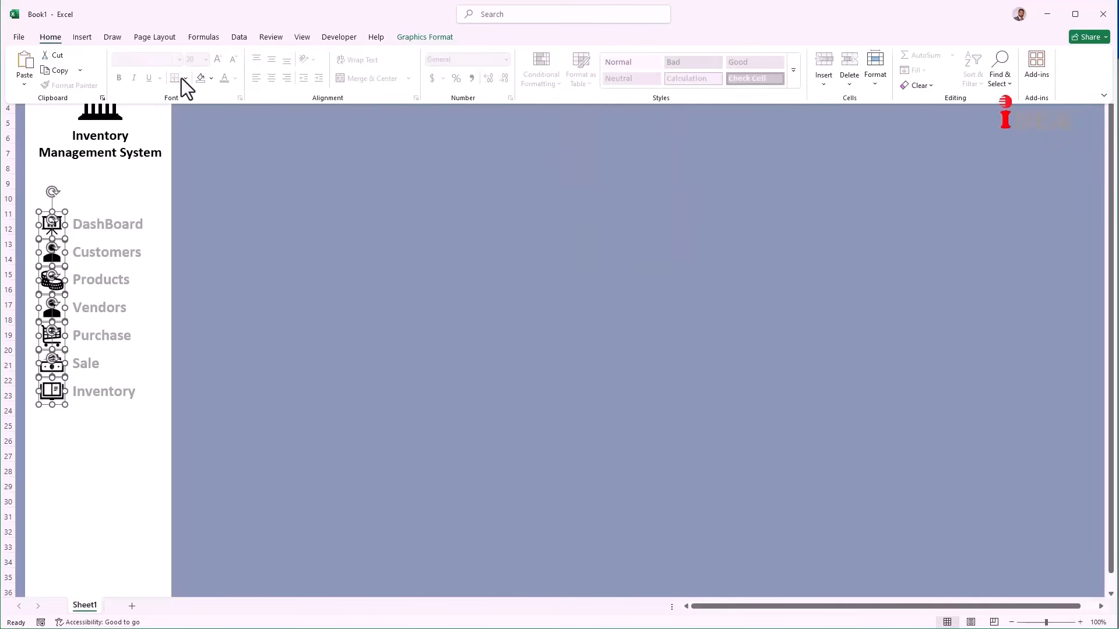
pyautogui.click(211, 78)
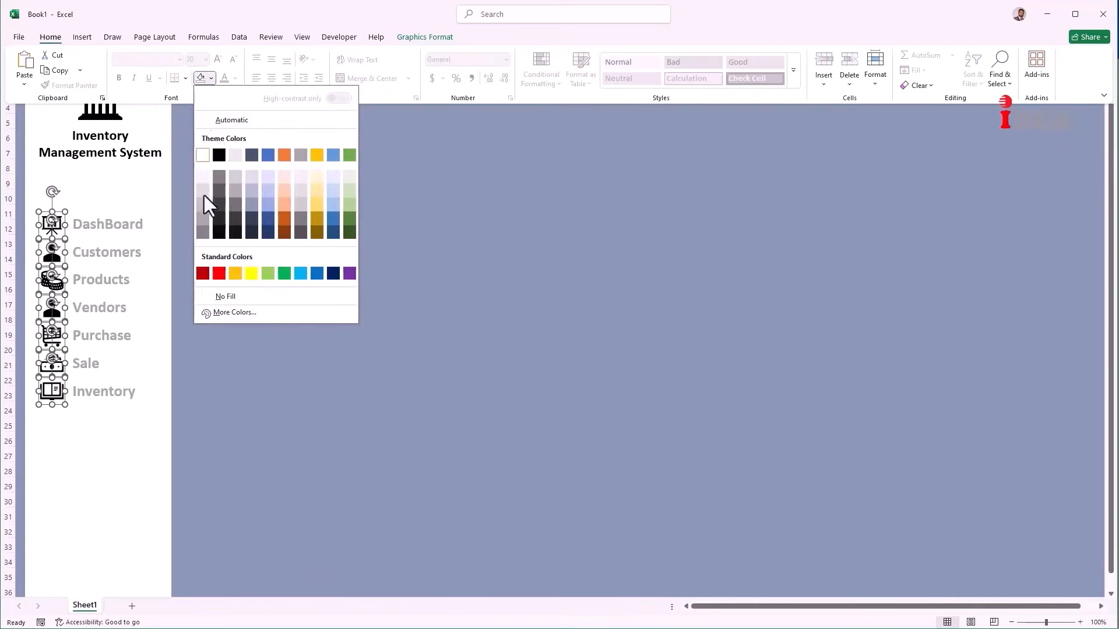
pyautogui.click(204, 215)
pyautogui.click(207, 256)
pyautogui.click(292, 320)
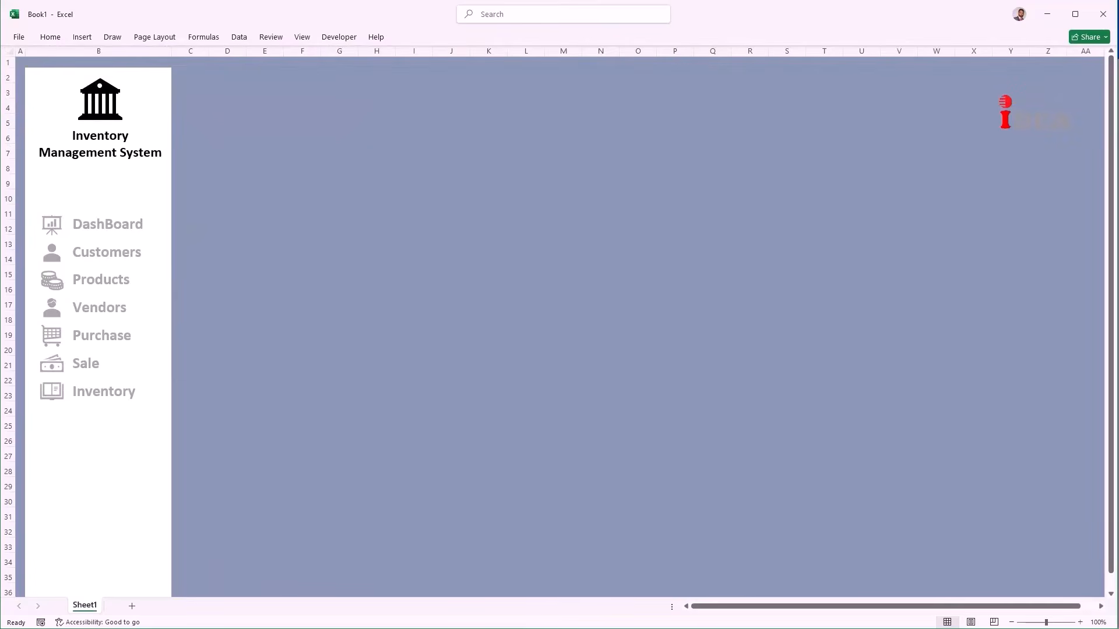
# Step: Copy the sidebar title box across the top of the dashboard and middle-align its text
pyautogui.click(120, 153)
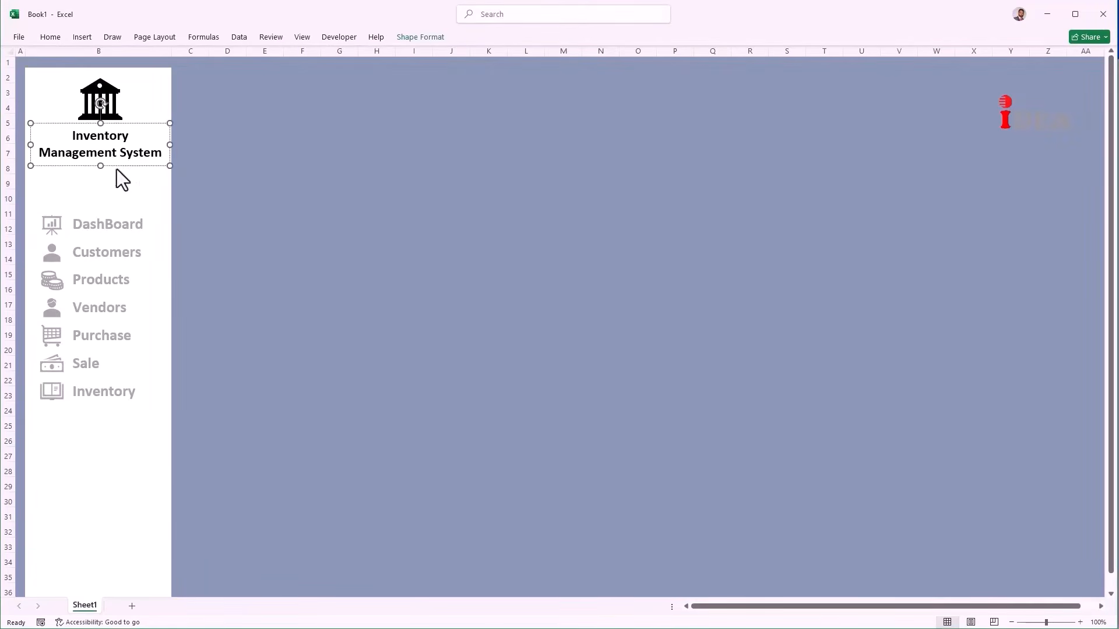
pyautogui.moveTo(118, 166); pyautogui.dragTo(1090, 89)
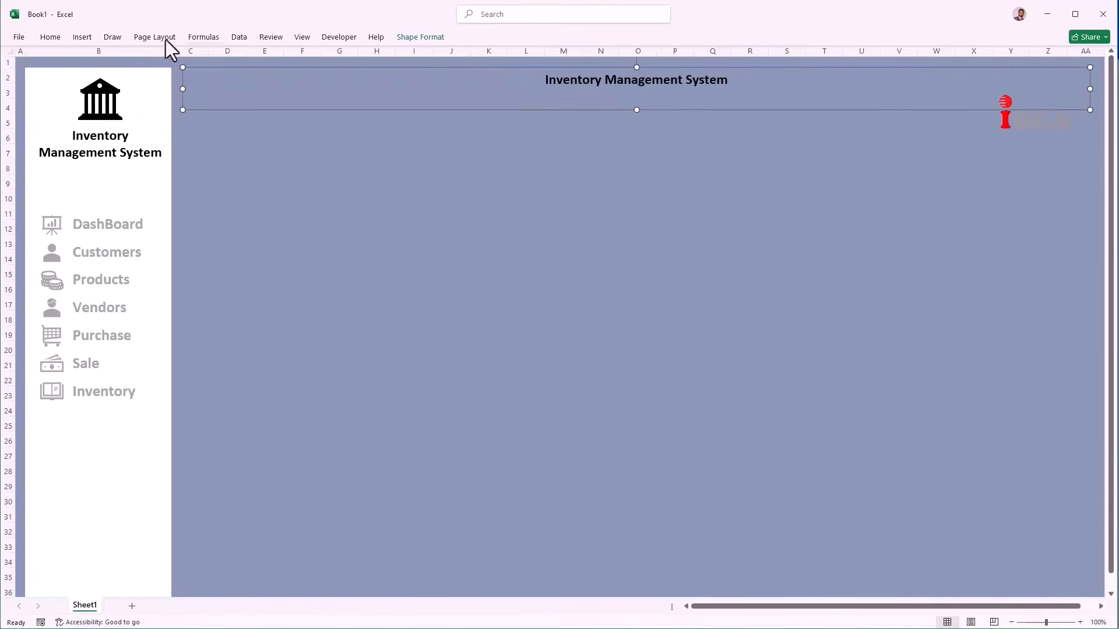
pyautogui.click(58, 36)
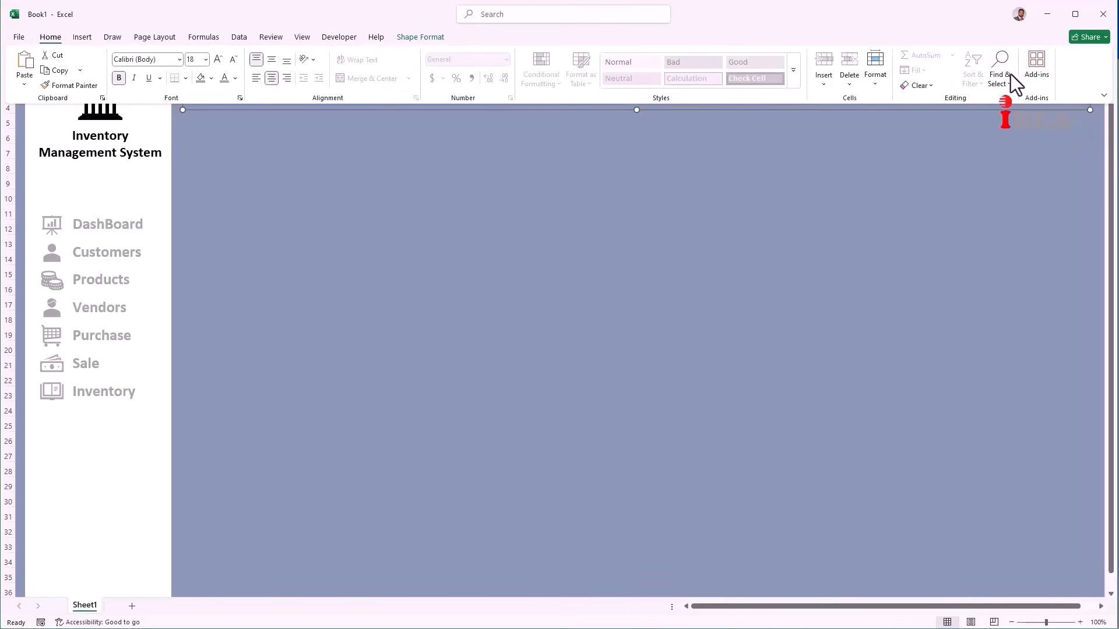
pyautogui.click(1000, 75)
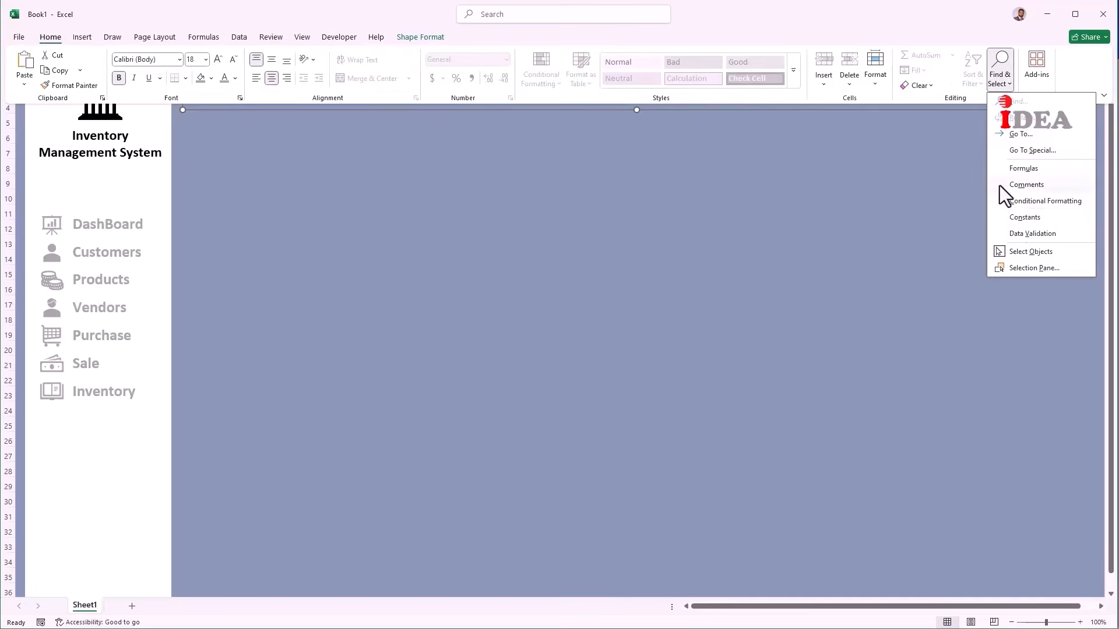
pyautogui.click(1016, 251)
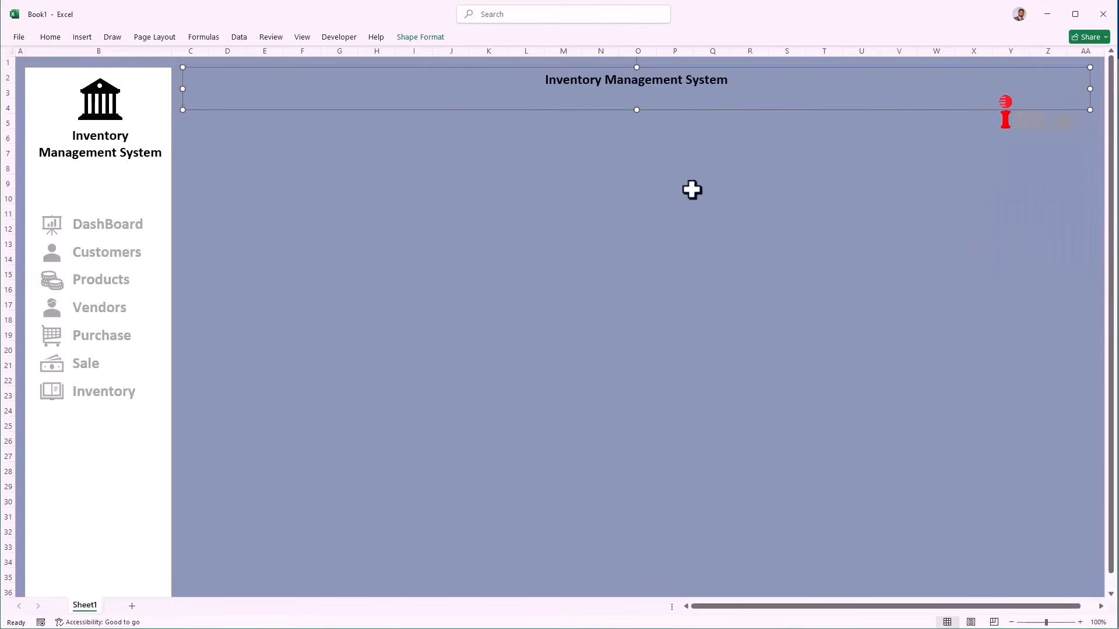
pyautogui.click(541, 89)
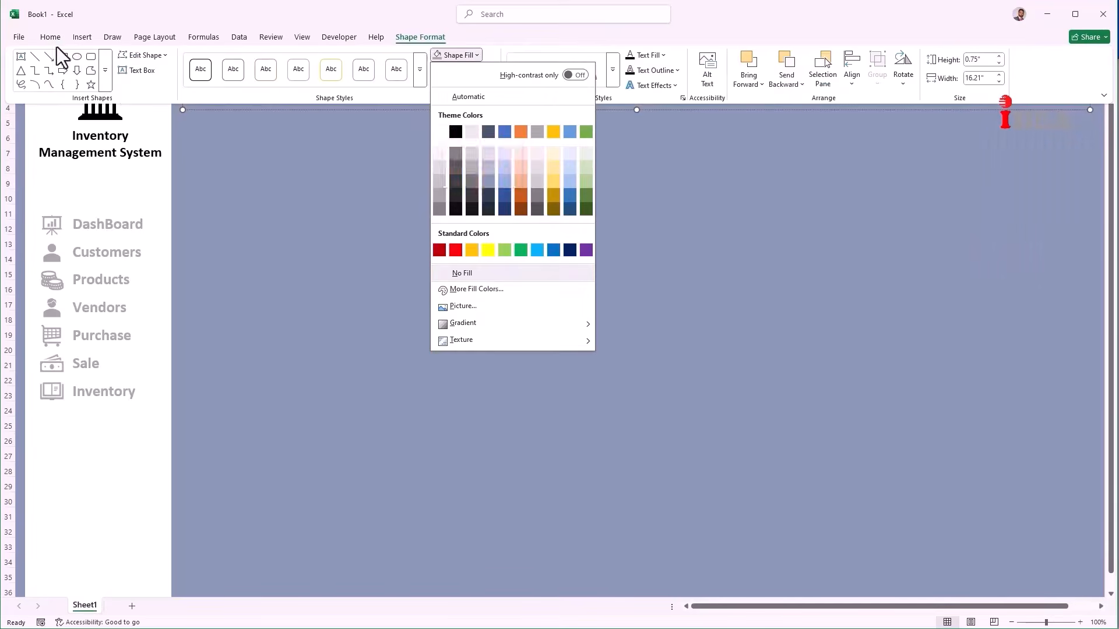
pyautogui.click(50, 41)
pyautogui.click(50, 41)
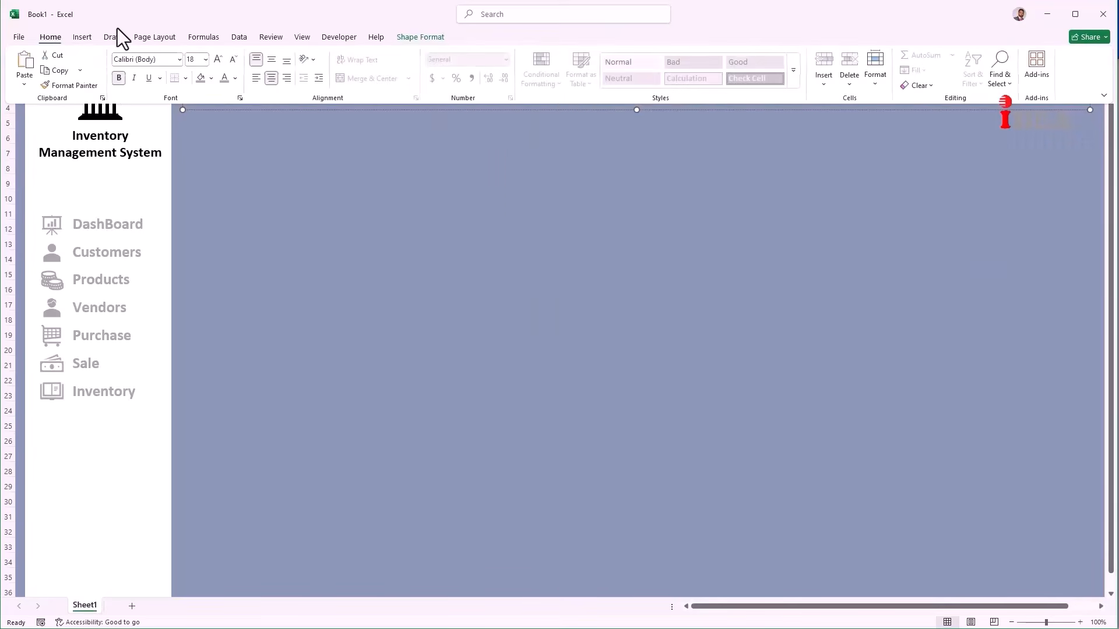
pyautogui.click(275, 62)
pyautogui.click(284, 138)
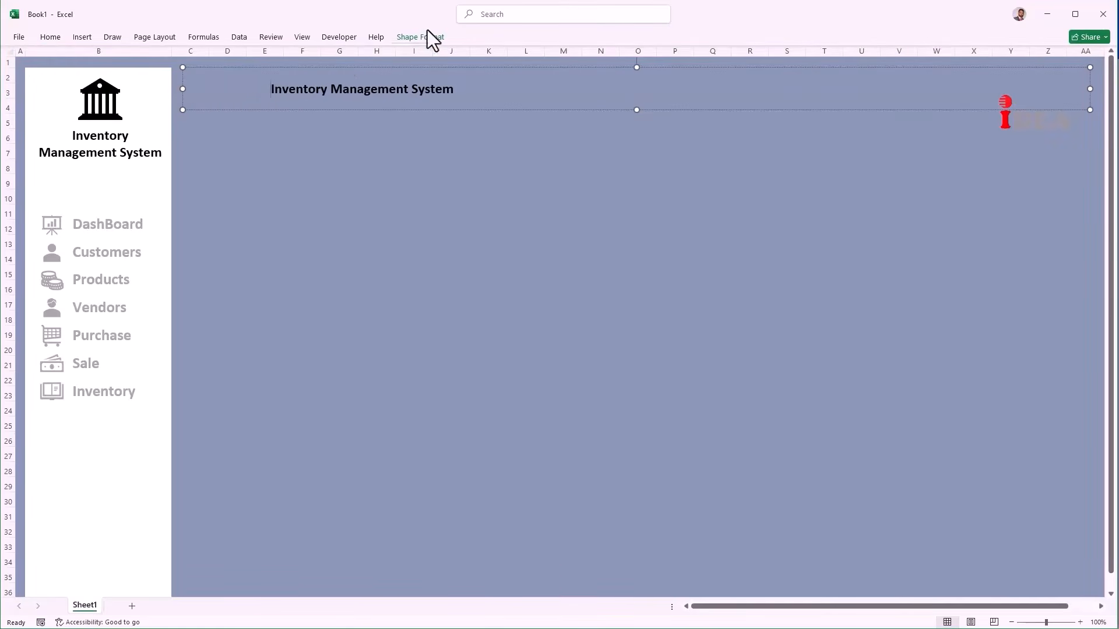
# Step: Remove the banner's leading spaces and fill the banner white
pyautogui.press('BackSpace')
pyautogui.press('BackSpace')
pyautogui.press('BackSpace')
pyautogui.press('BackSpace')
pyautogui.press('BackSpace')
pyautogui.press('BackSpace')
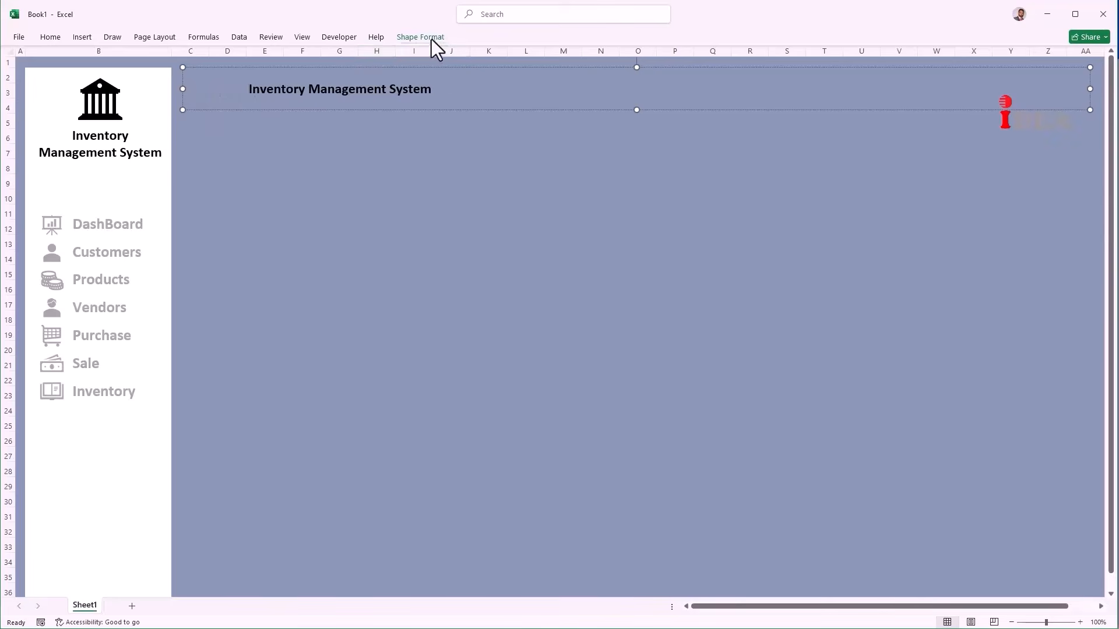
pyautogui.click(432, 39)
pyautogui.click(476, 58)
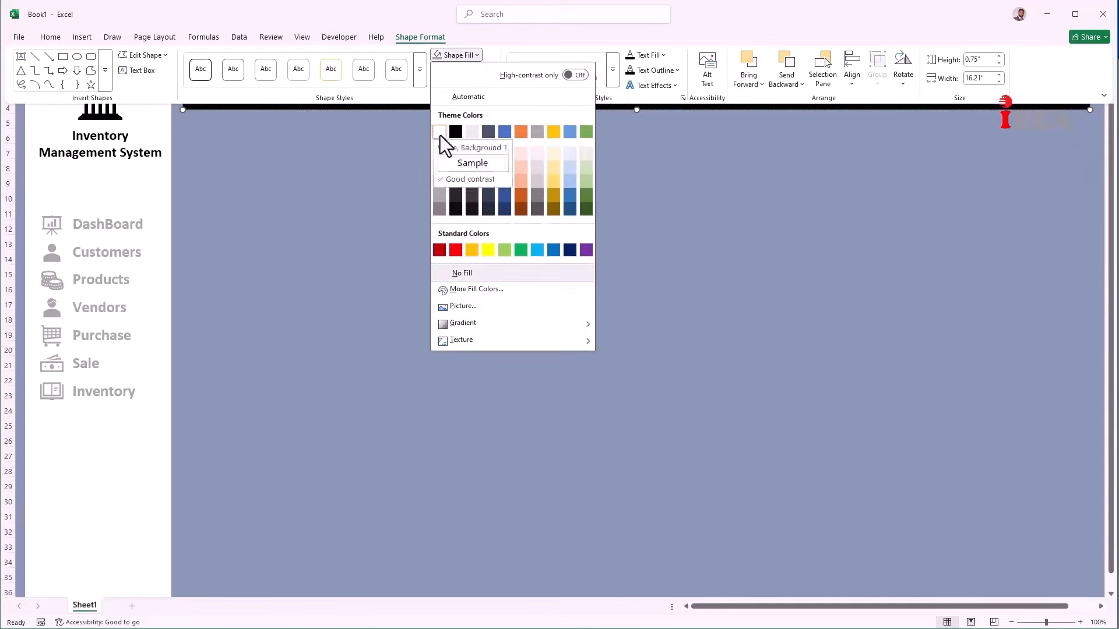
pyautogui.click(439, 134)
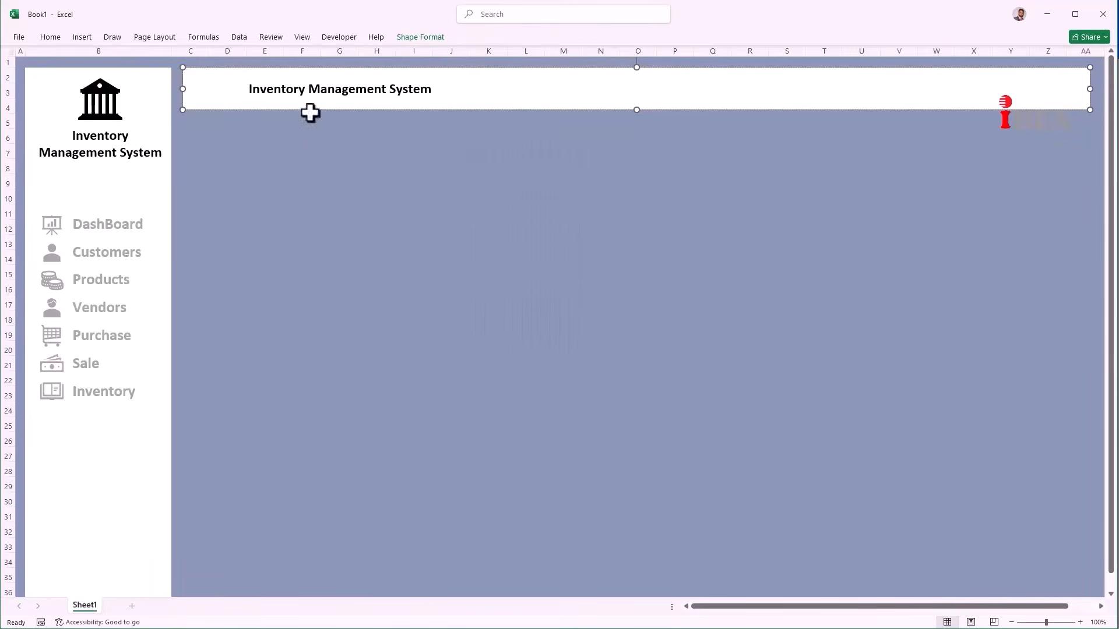
pyautogui.click(407, 195)
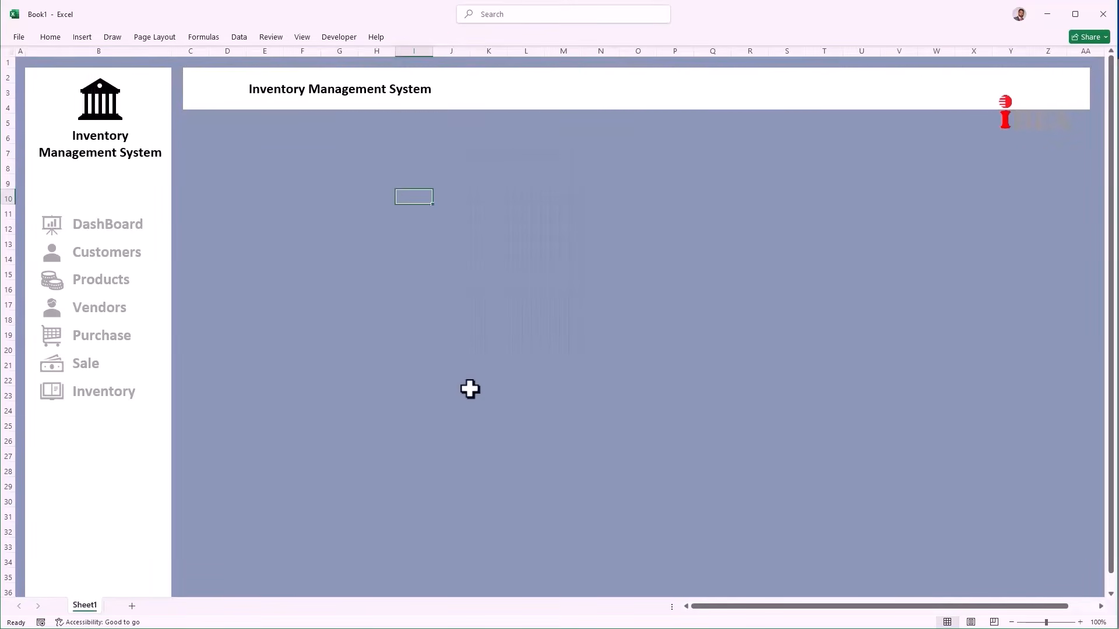
# Step: Name the first sheets DashBoard, Customers, Products and Vendors, adding sheets as needed
pyautogui.rightClick(87, 607)
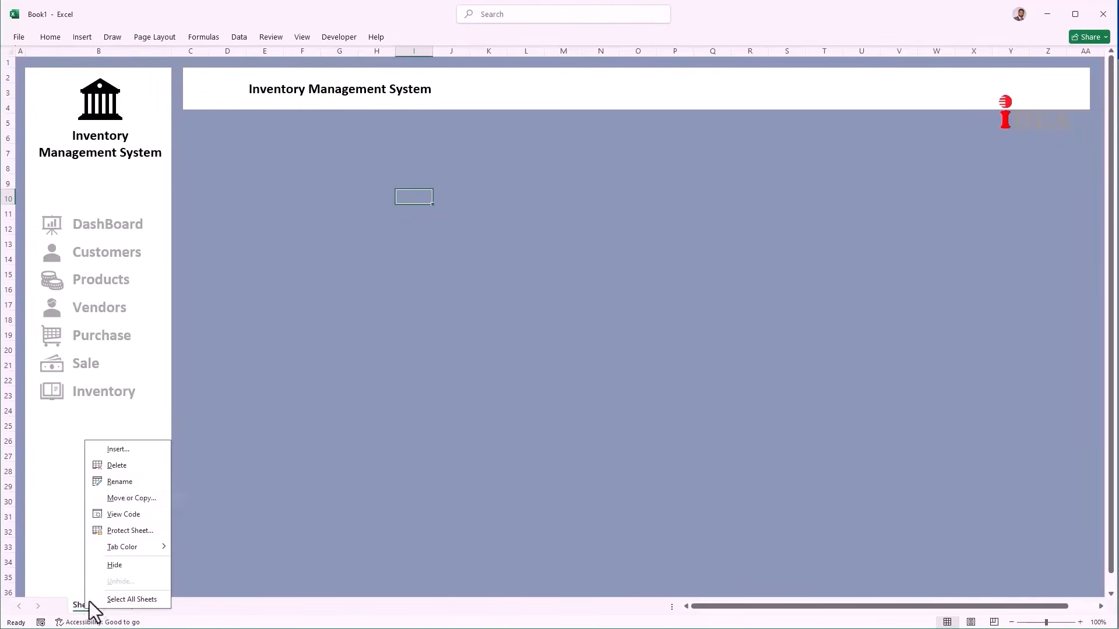
pyautogui.click(131, 483)
pyautogui.write('DashBoard')
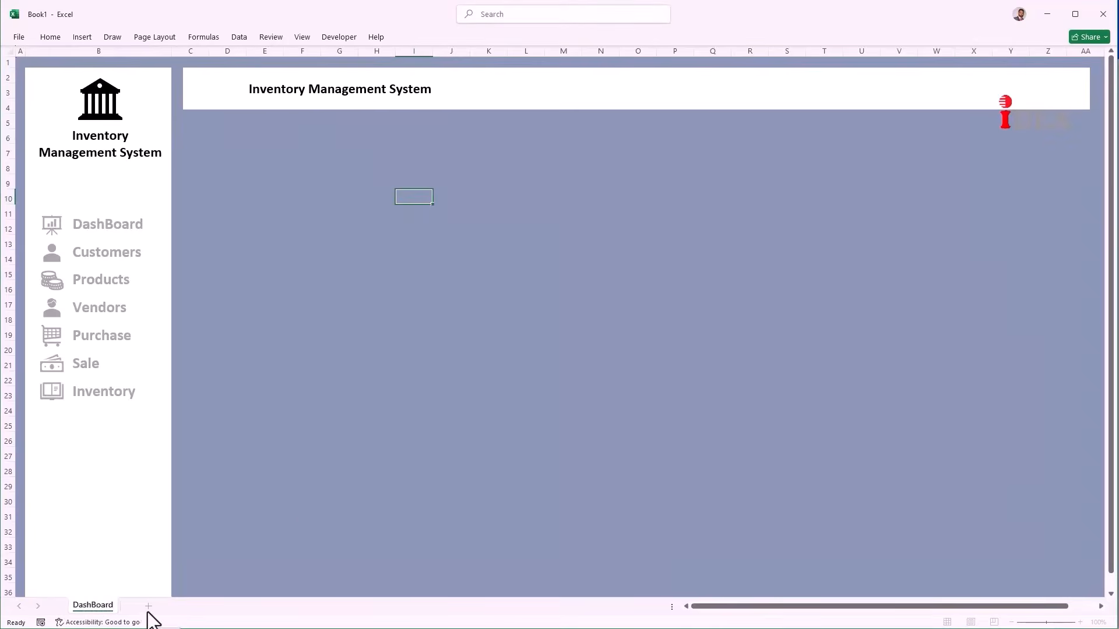
pyautogui.click(148, 607)
pyautogui.rightClick(146, 608)
pyautogui.click(188, 481)
pyautogui.write('Customers')
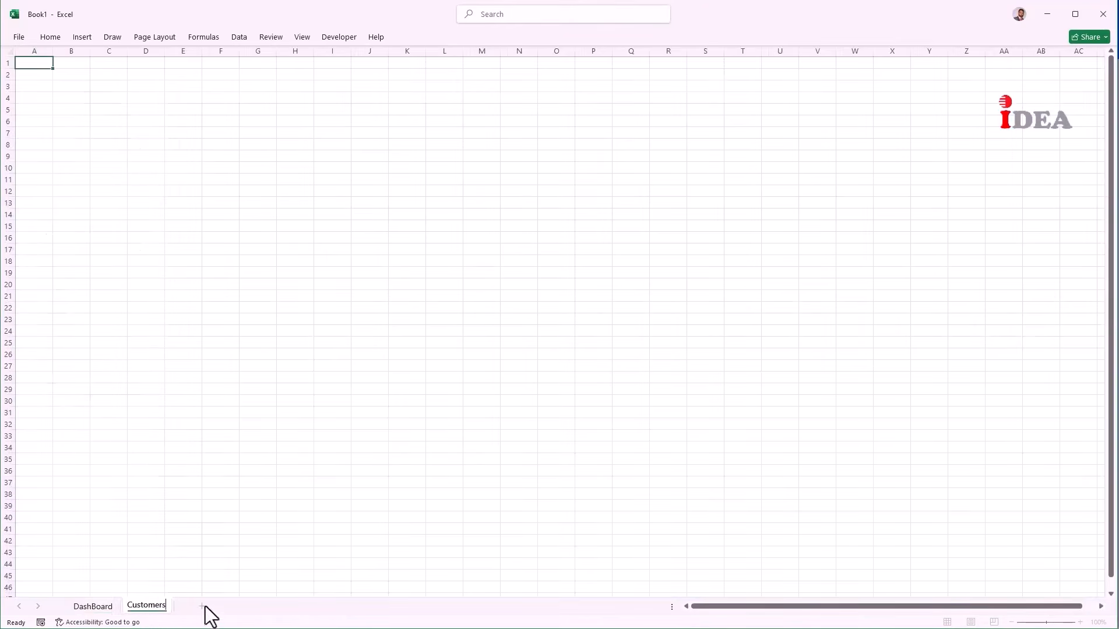
pyautogui.click(204, 606)
pyautogui.rightClick(193, 607)
pyautogui.click(236, 479)
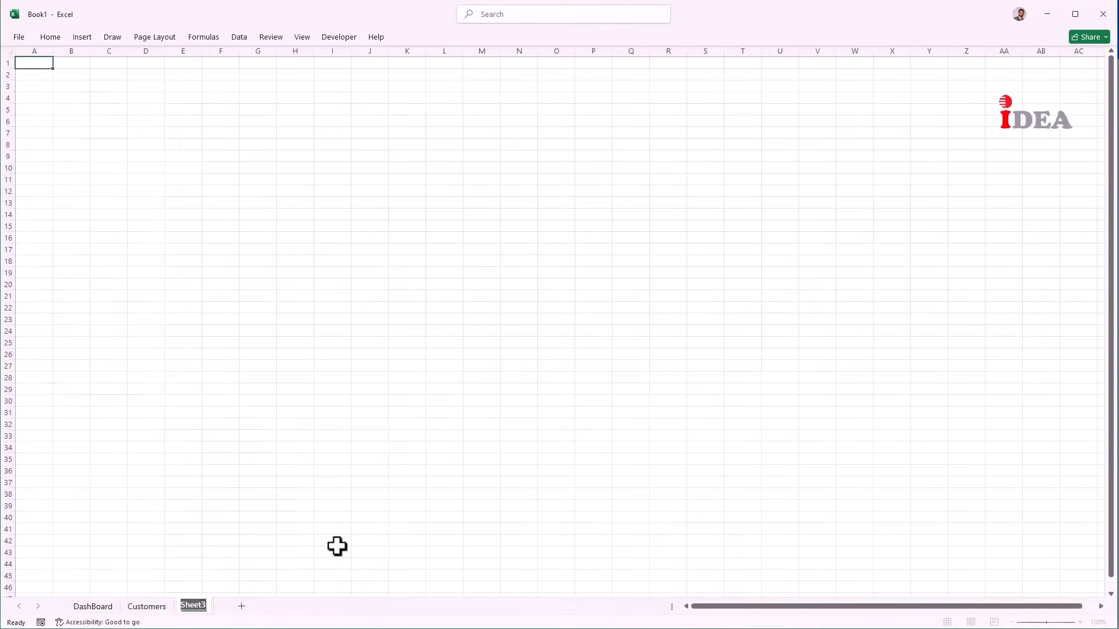
pyautogui.write('Products')
pyautogui.click(248, 606)
pyautogui.rightClick(245, 607)
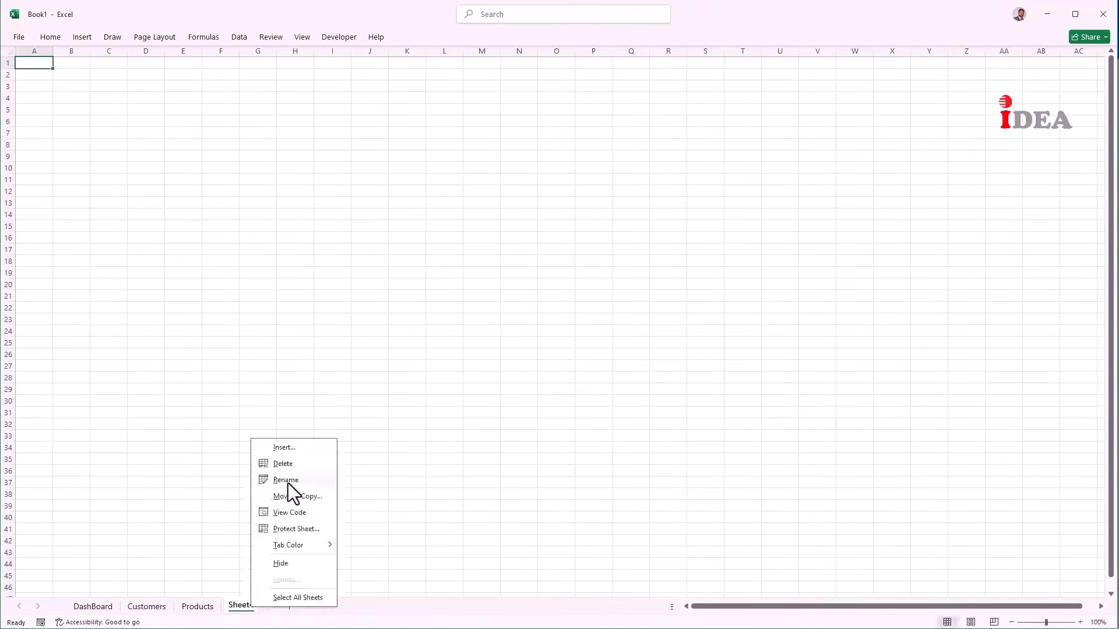
pyautogui.click(287, 484)
pyautogui.write('Vendors')
# Step: Add three more sheets named Purchase, Sale and Inventory
pyautogui.click(294, 606)
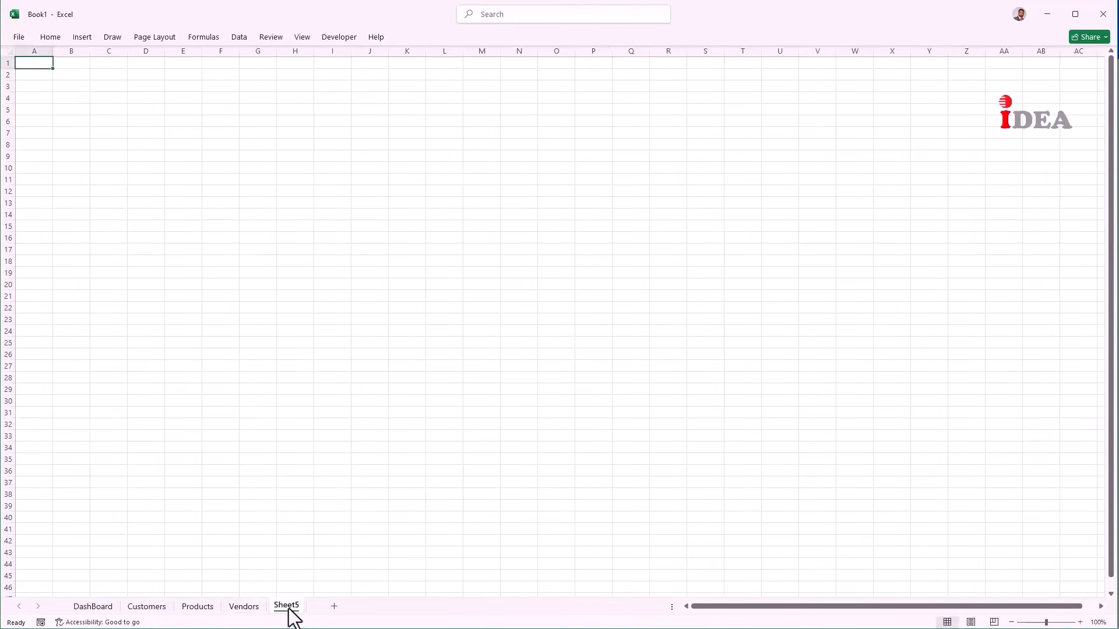
pyautogui.rightClick(288, 608)
pyautogui.click(330, 483)
pyautogui.write('Purchase')
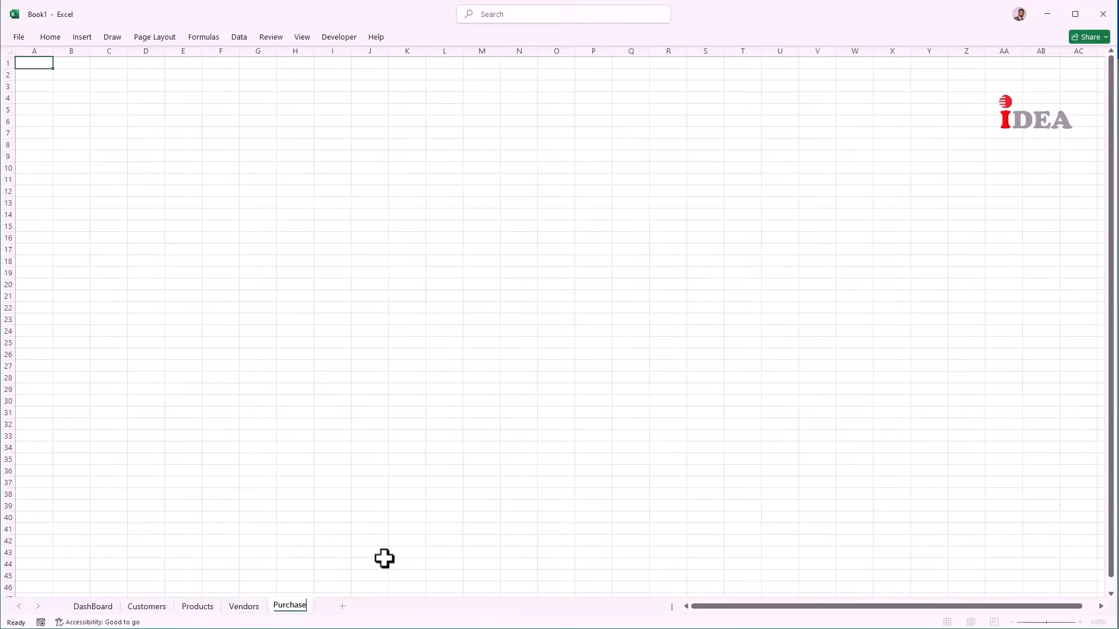
pyautogui.click(342, 606)
pyautogui.rightClick(327, 606)
pyautogui.click(372, 479)
pyautogui.write('Sale')
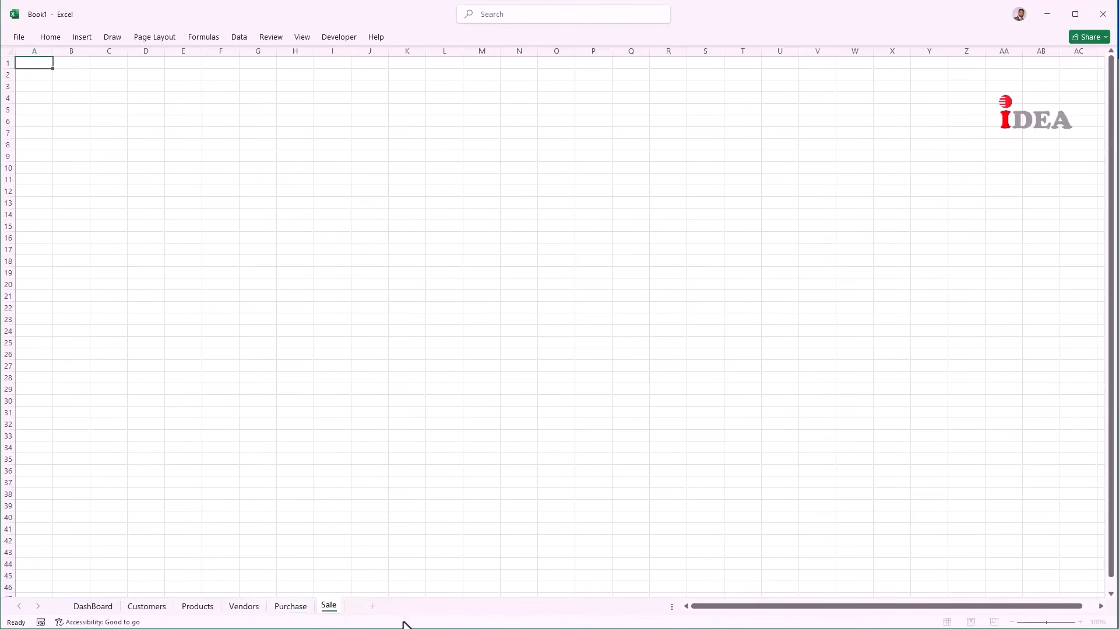
pyautogui.click(368, 606)
pyautogui.rightClick(378, 607)
pyautogui.click(415, 484)
pyautogui.write('Inventory')
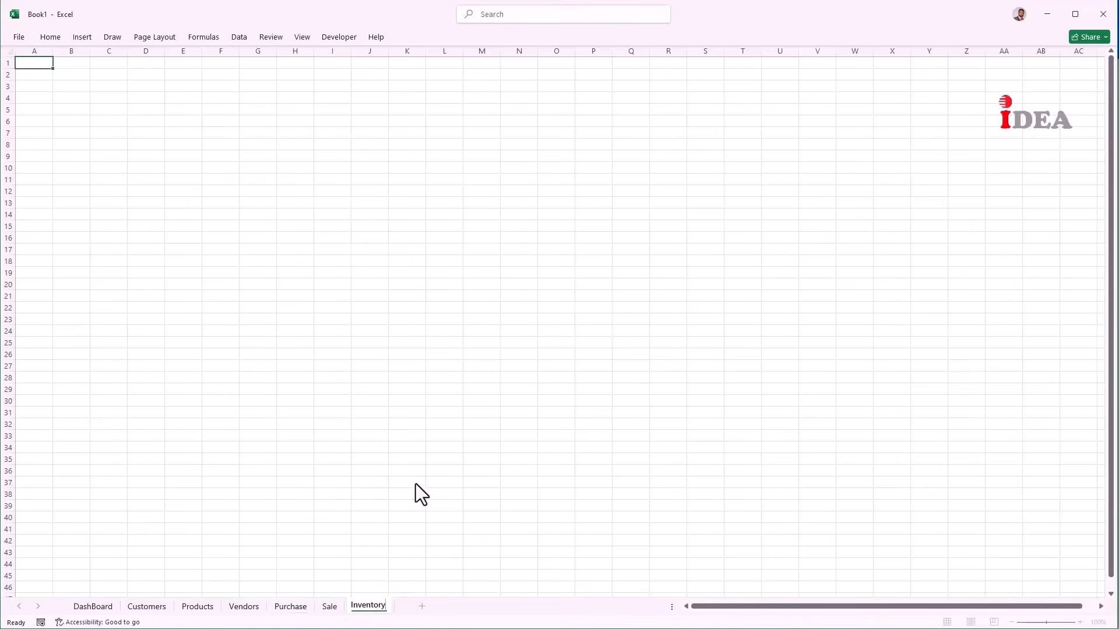
# Step: Add a final sheet named Pivot Table, then return to the DashBoard sheet
pyautogui.click(422, 606)
pyautogui.rightClick(423, 608)
pyautogui.click(456, 479)
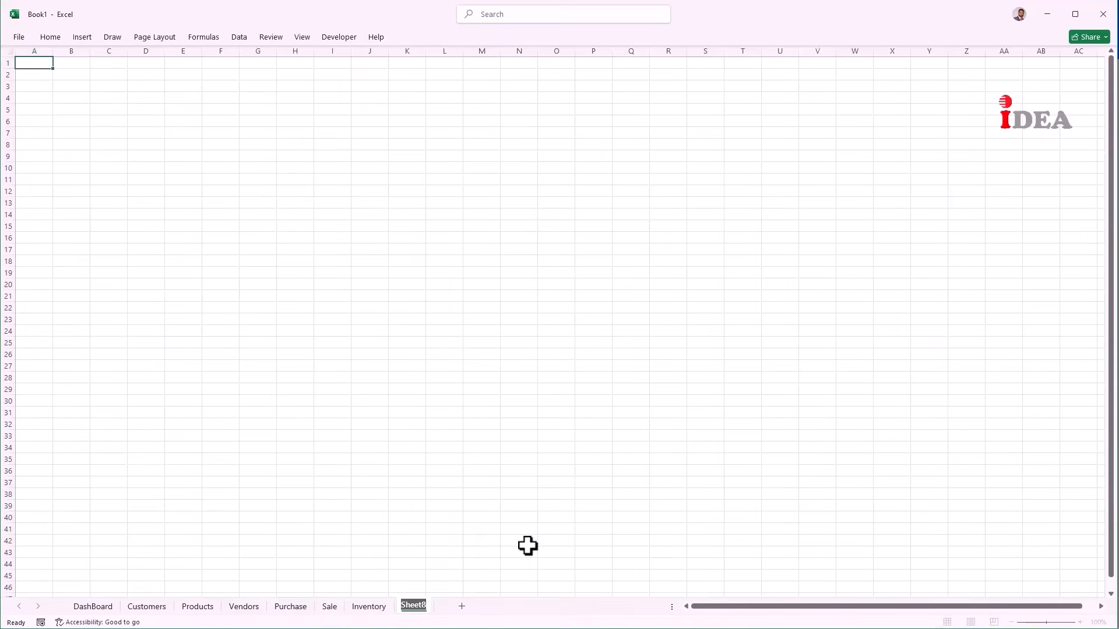
pyautogui.write('Pivot Table')
pyautogui.click(527, 545)
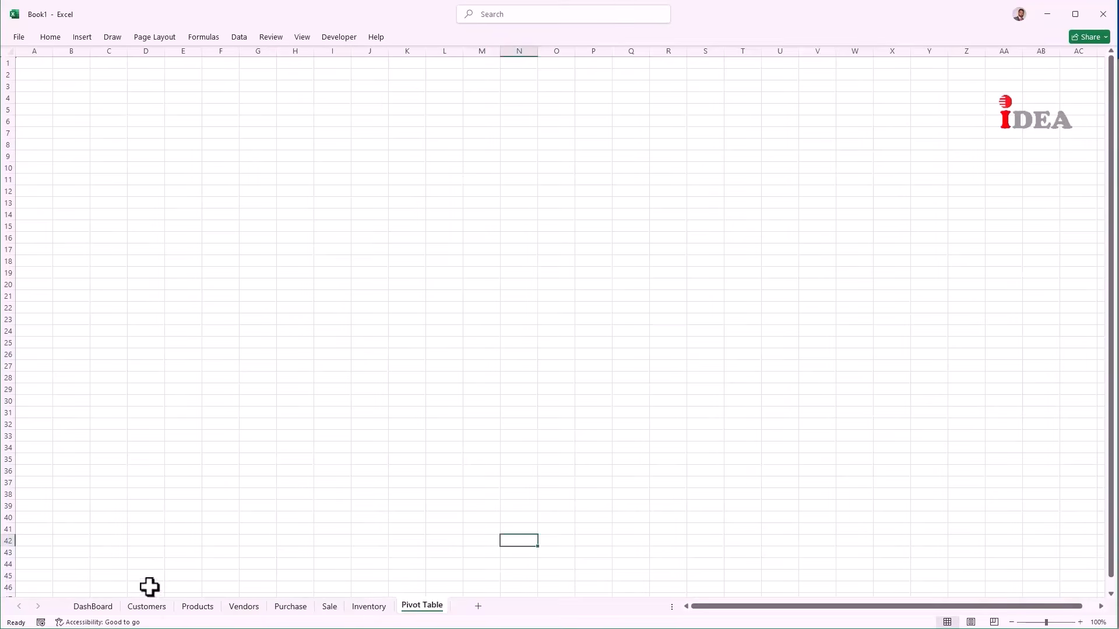
pyautogui.click(104, 608)
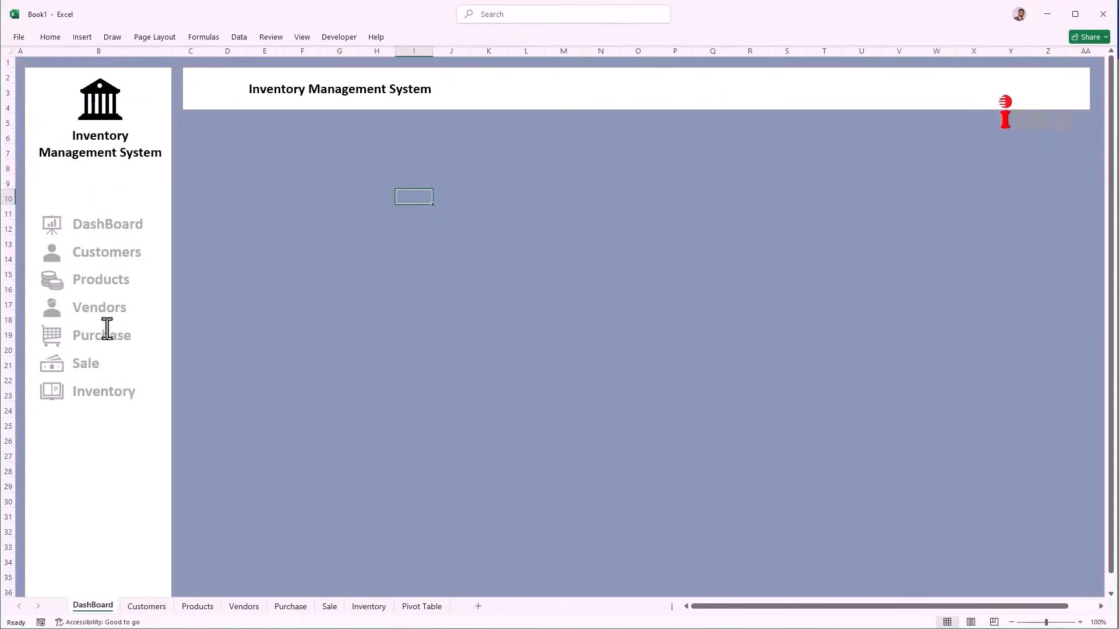
# Step: Link the DashBoard and Customers labels to their matching sheets in this workbook
pyautogui.click(106, 225)
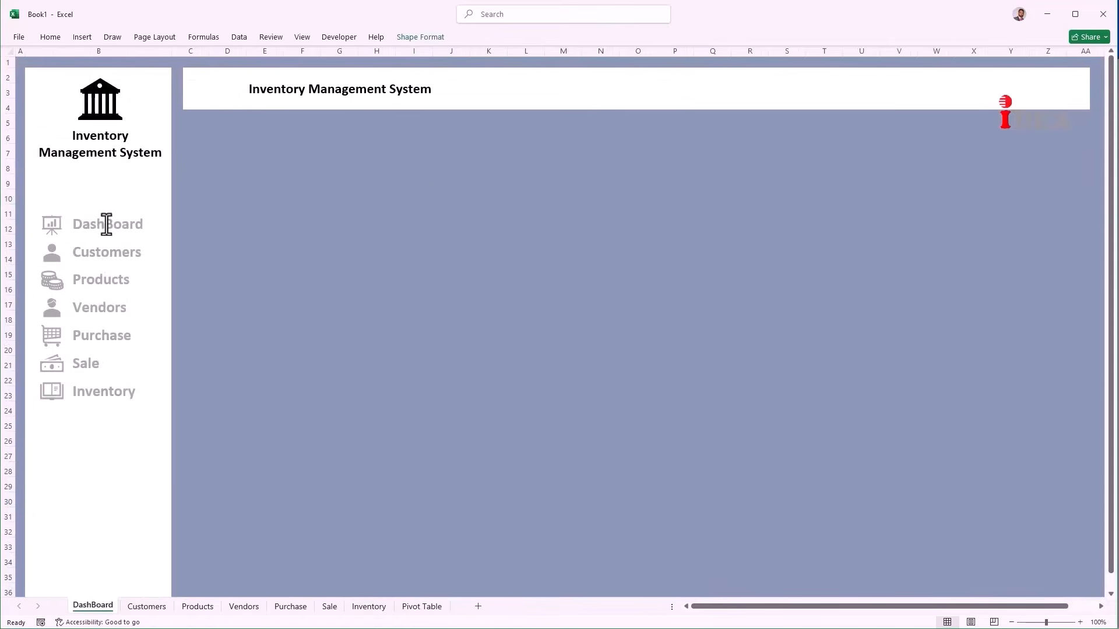
pyautogui.rightClick(106, 225)
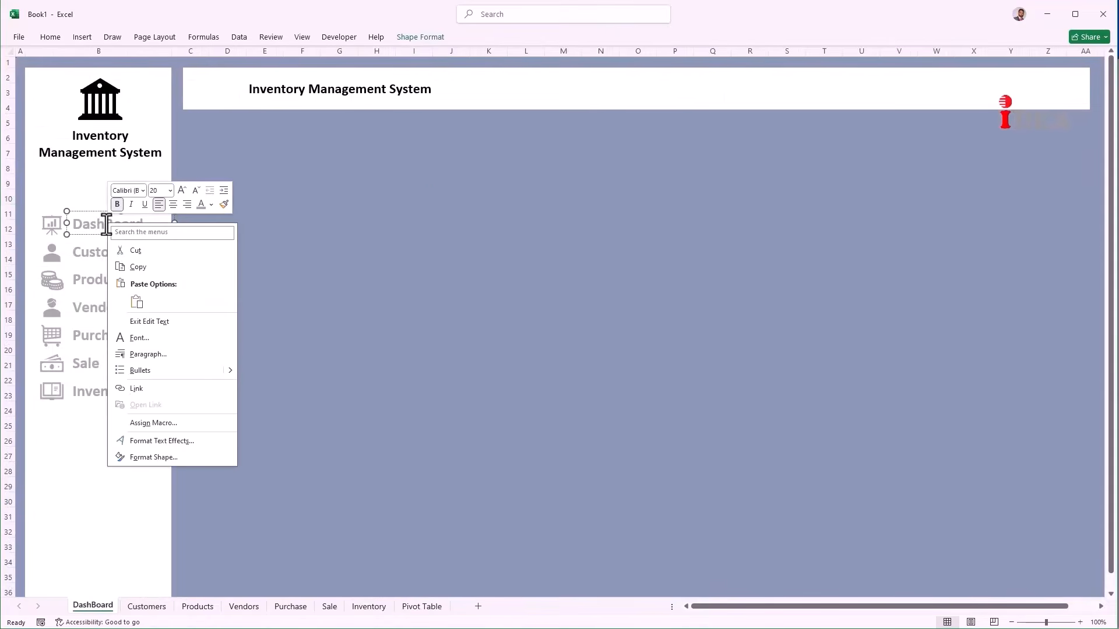
pyautogui.click(139, 388)
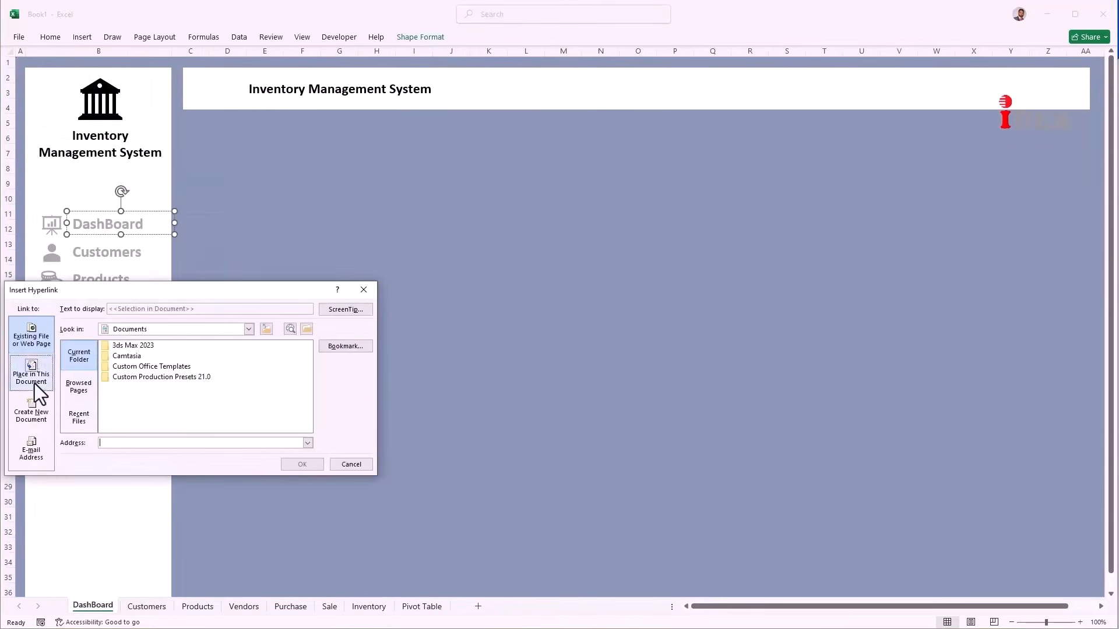
pyautogui.click(33, 377)
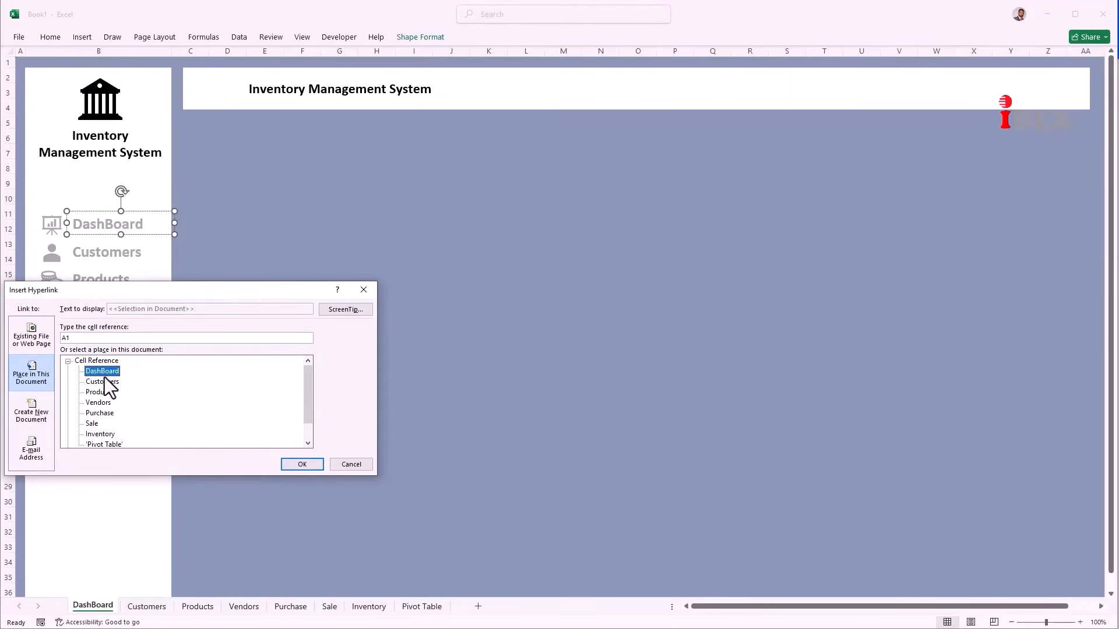
pyautogui.click(302, 464)
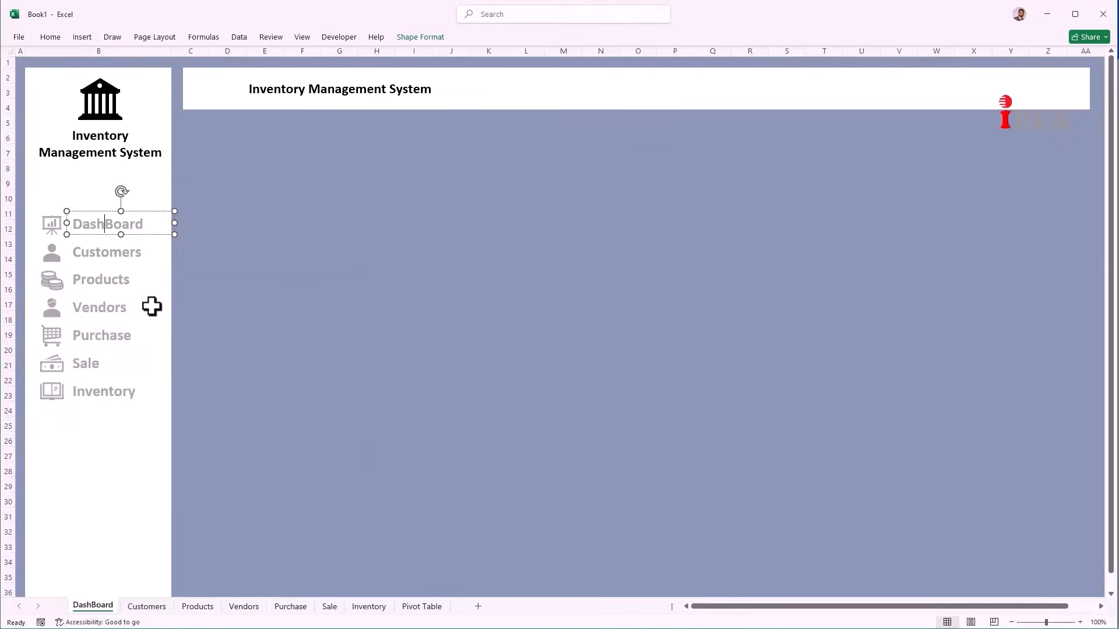
pyautogui.rightClick(128, 258)
pyautogui.click(158, 377)
pyautogui.click(102, 419)
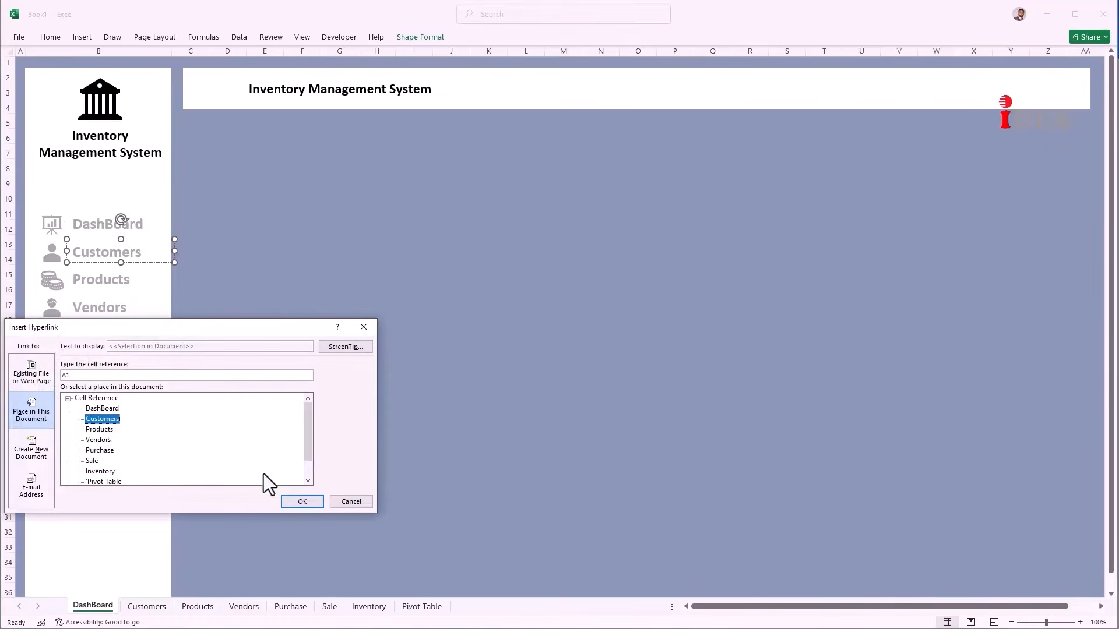
pyautogui.click(302, 501)
# Step: Link the Products, Vendors and Purchase labels to their matching sheets
pyautogui.rightClick(112, 282)
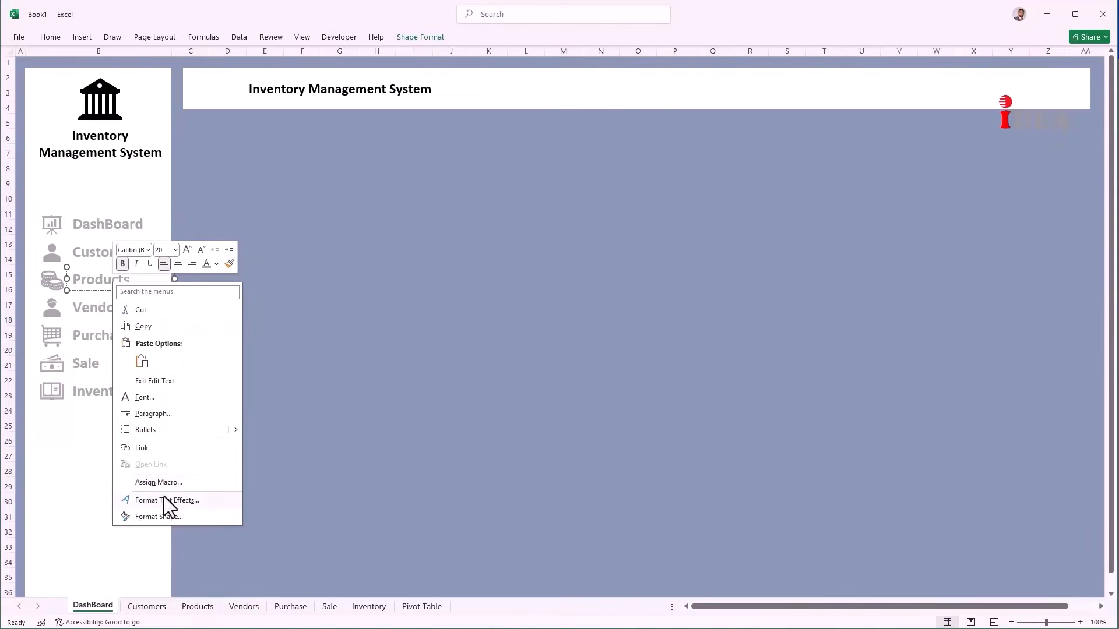
pyautogui.click(155, 446)
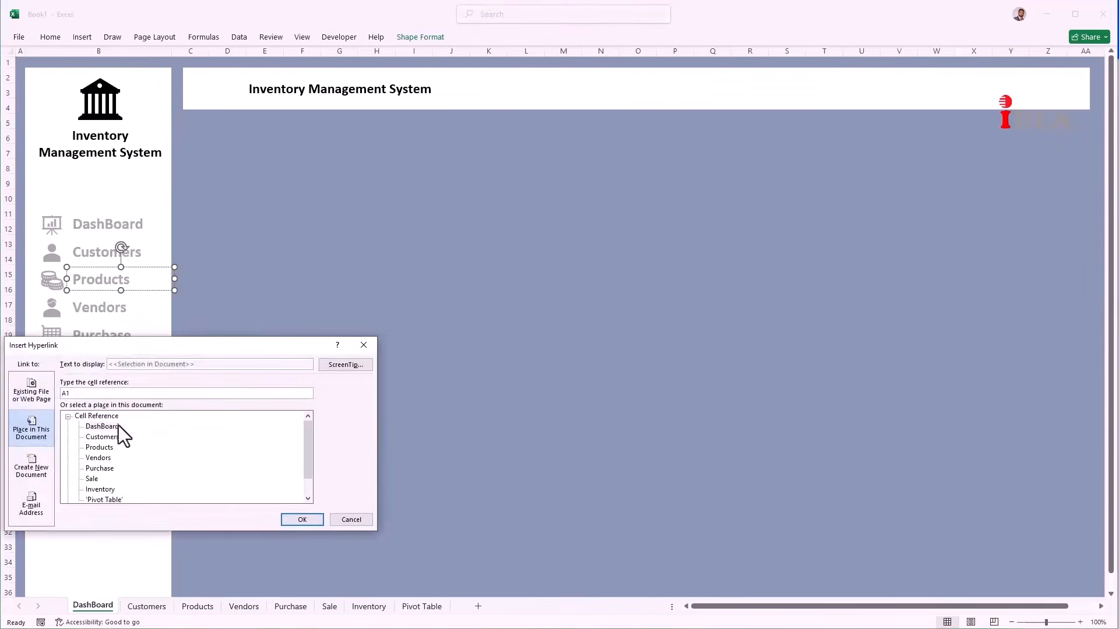
pyautogui.click(117, 447)
pyautogui.click(298, 518)
pyautogui.rightClick(106, 308)
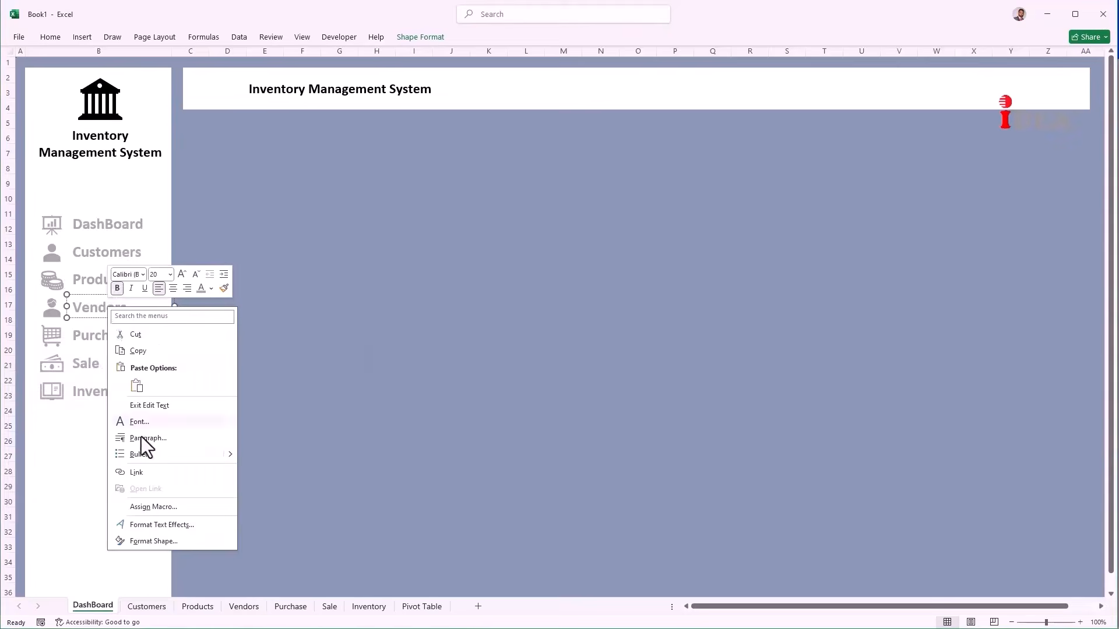
pyautogui.click(141, 436)
pyautogui.moveTo(123, 376); pyautogui.dragTo(342, 275)
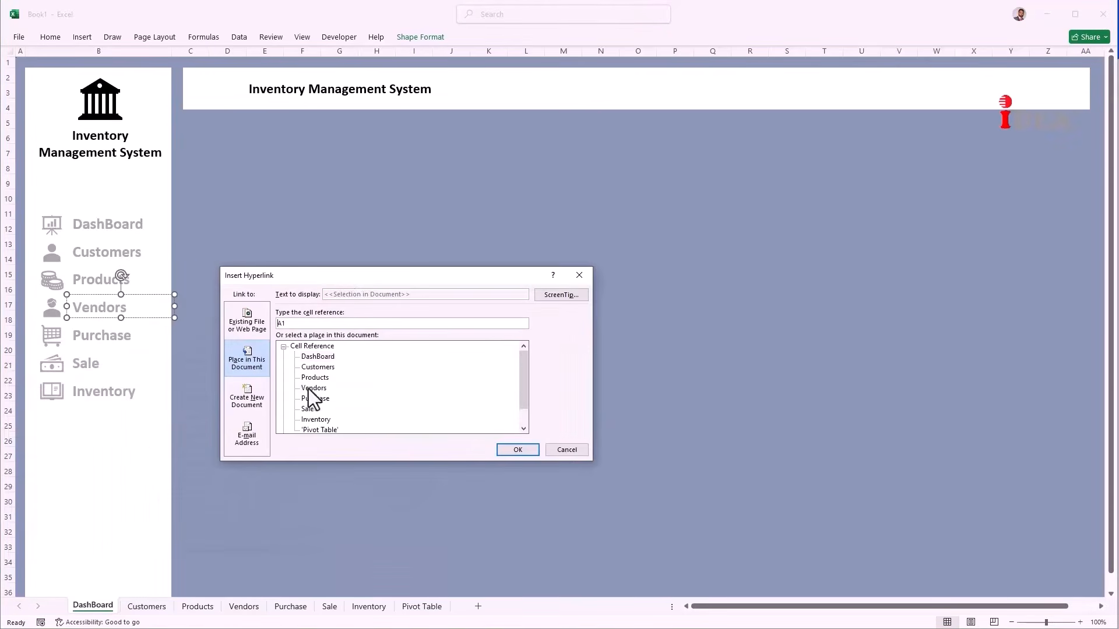
pyautogui.click(517, 450)
pyautogui.rightClick(116, 333)
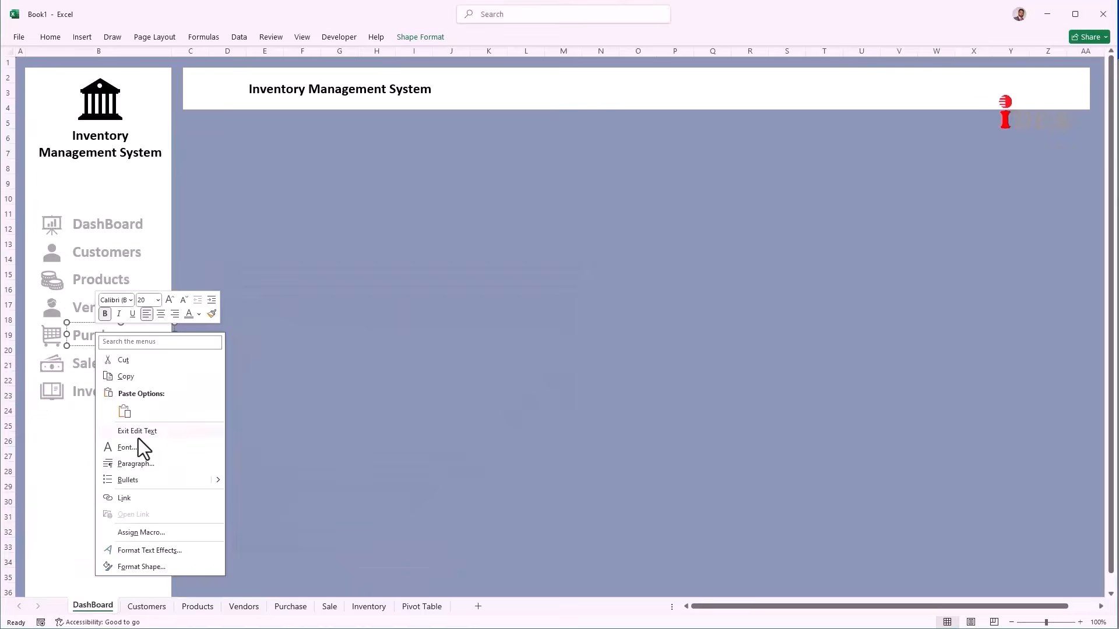
pyautogui.click(146, 493)
pyautogui.moveTo(239, 395); pyautogui.dragTo(510, 253)
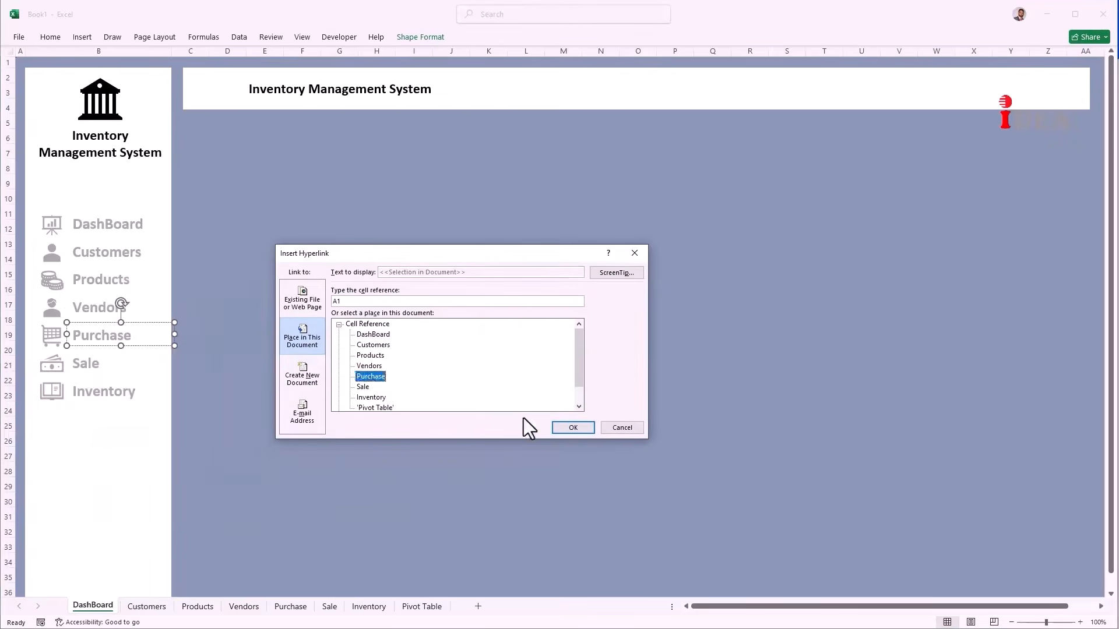
pyautogui.click(571, 427)
# Step: Link the Sale and Inventory labels to the Sale and Inventory sheets
pyautogui.rightClick(94, 362)
pyautogui.click(130, 528)
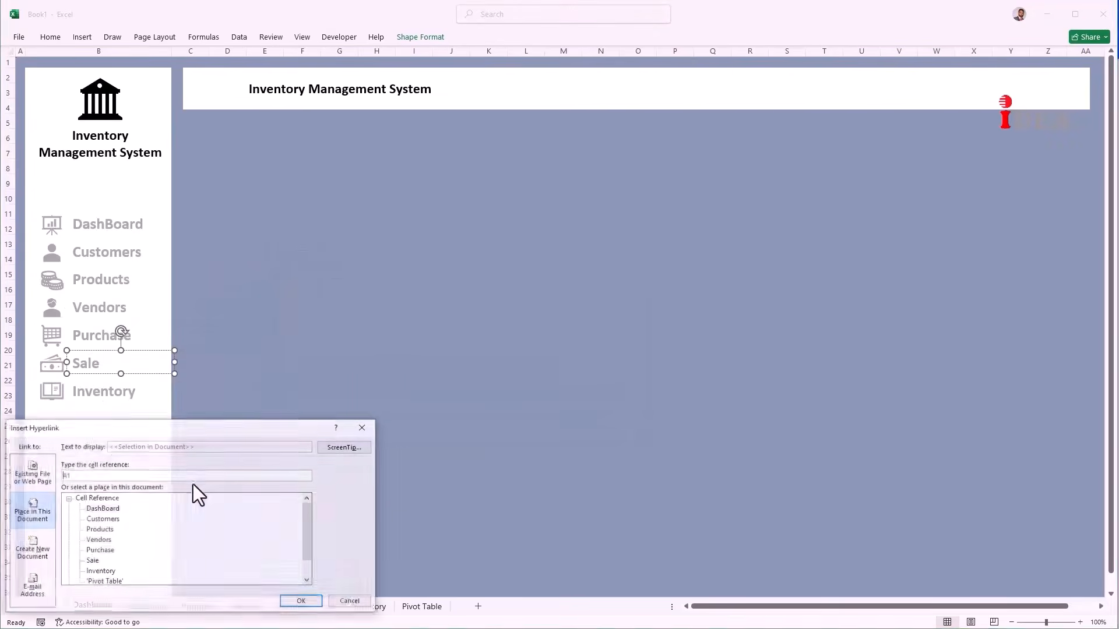
pyautogui.click(92, 559)
pyautogui.click(299, 600)
pyautogui.rightClick(107, 396)
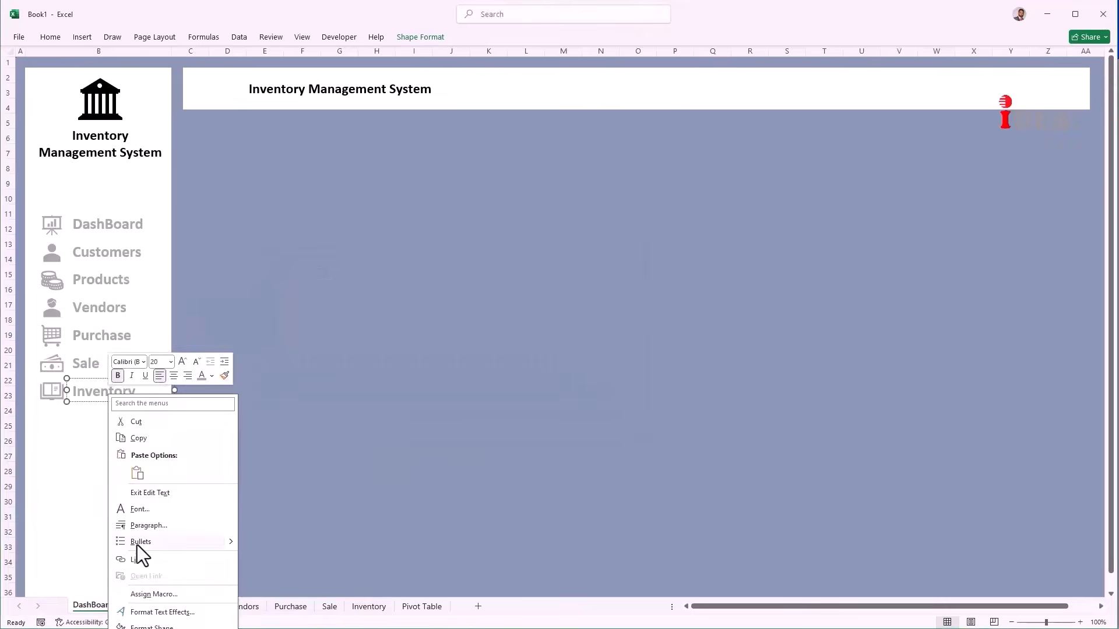
pyautogui.click(138, 550)
pyautogui.moveTo(158, 462); pyautogui.dragTo(197, 381)
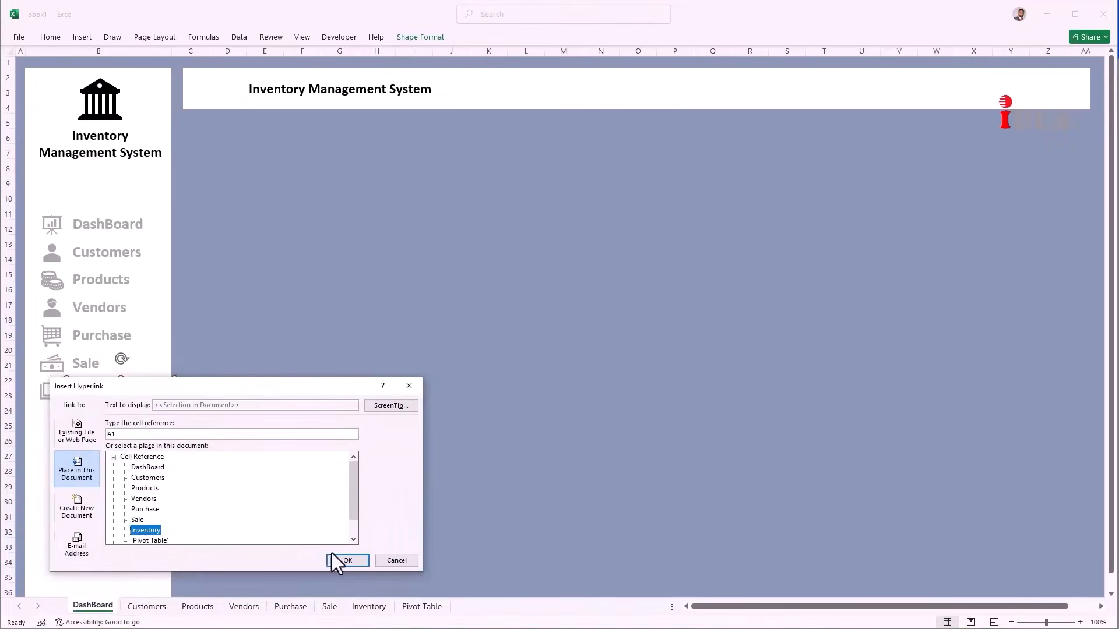
pyautogui.click(335, 560)
pyautogui.click(356, 388)
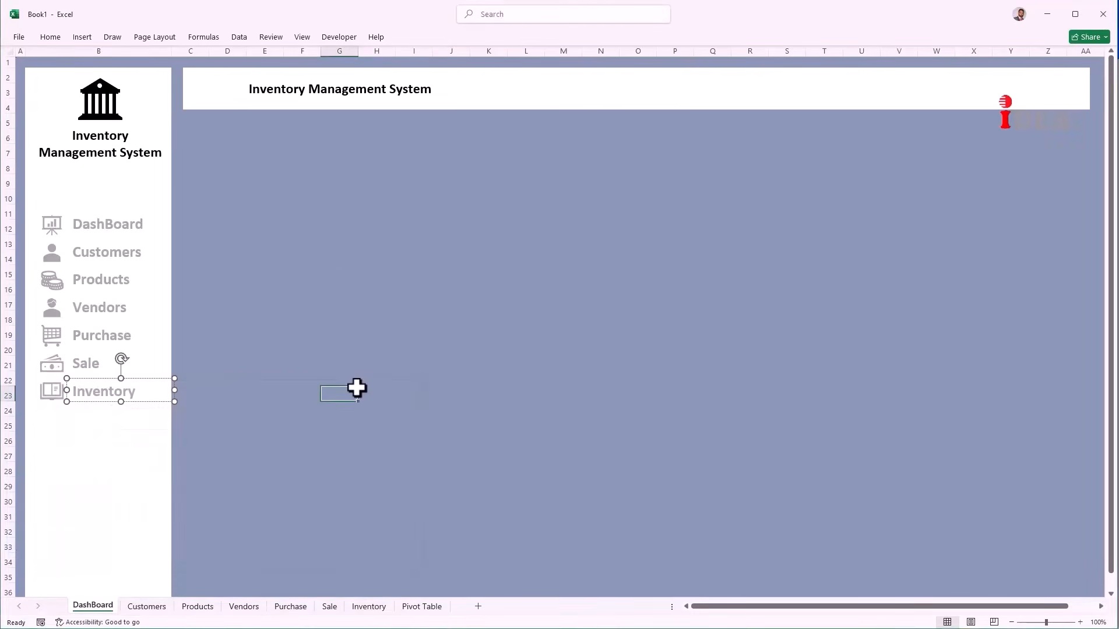
pyautogui.click(99, 231)
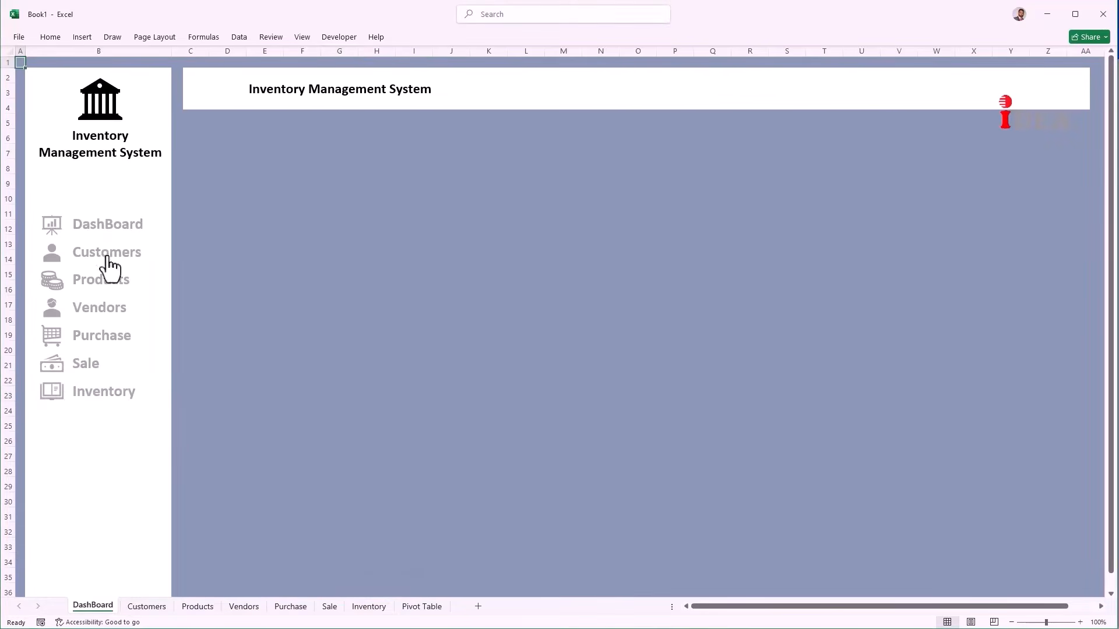
pyautogui.click(108, 254)
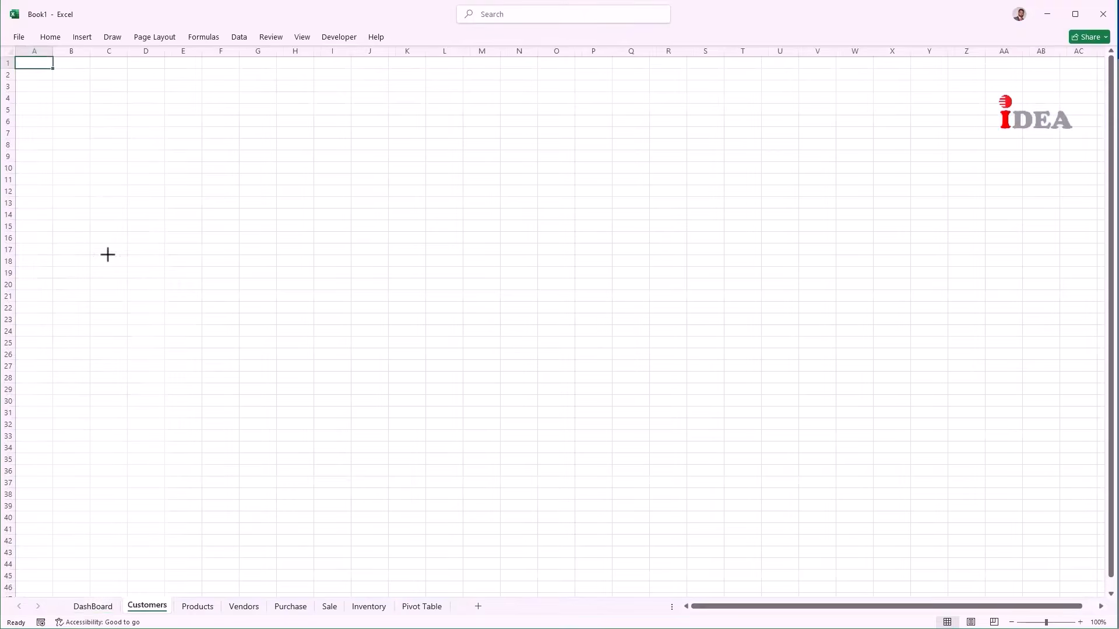
pyautogui.click(94, 606)
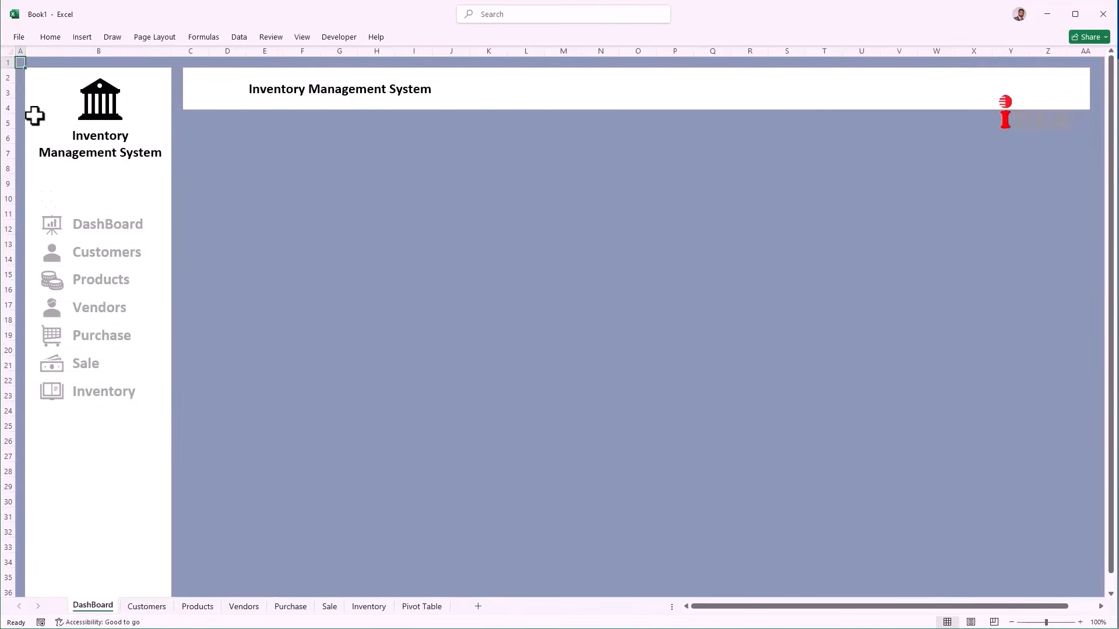
# Step: Copy the whole DashBoard layout onto the Customers sheet and begin retitling its banner 'Cu'
pyautogui.click(9, 51)
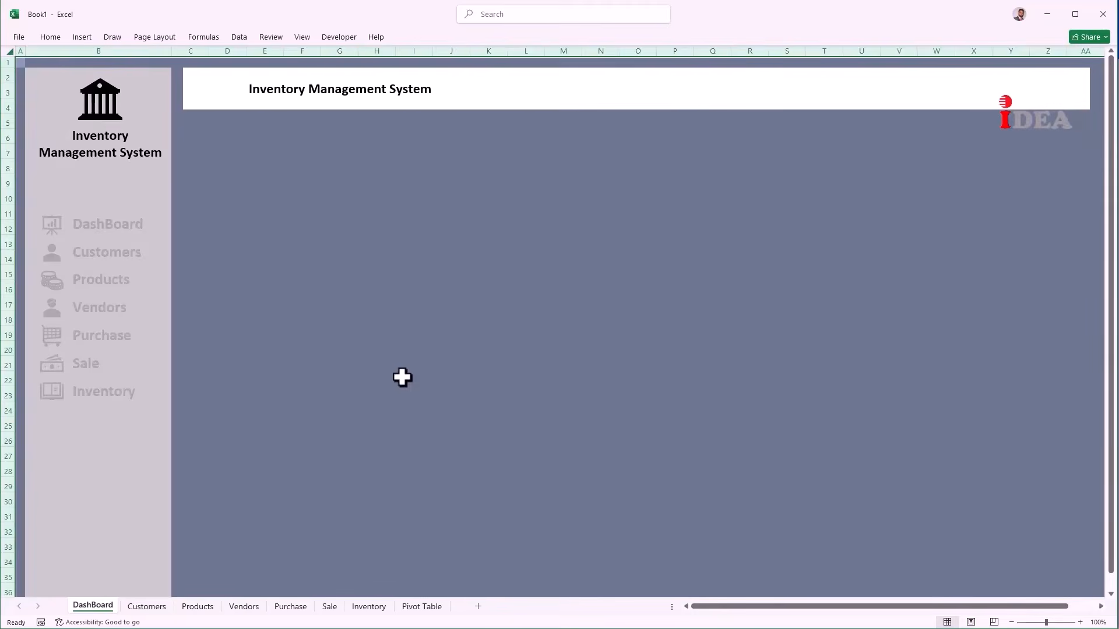
pyautogui.hotkey('ctrl', 'c')
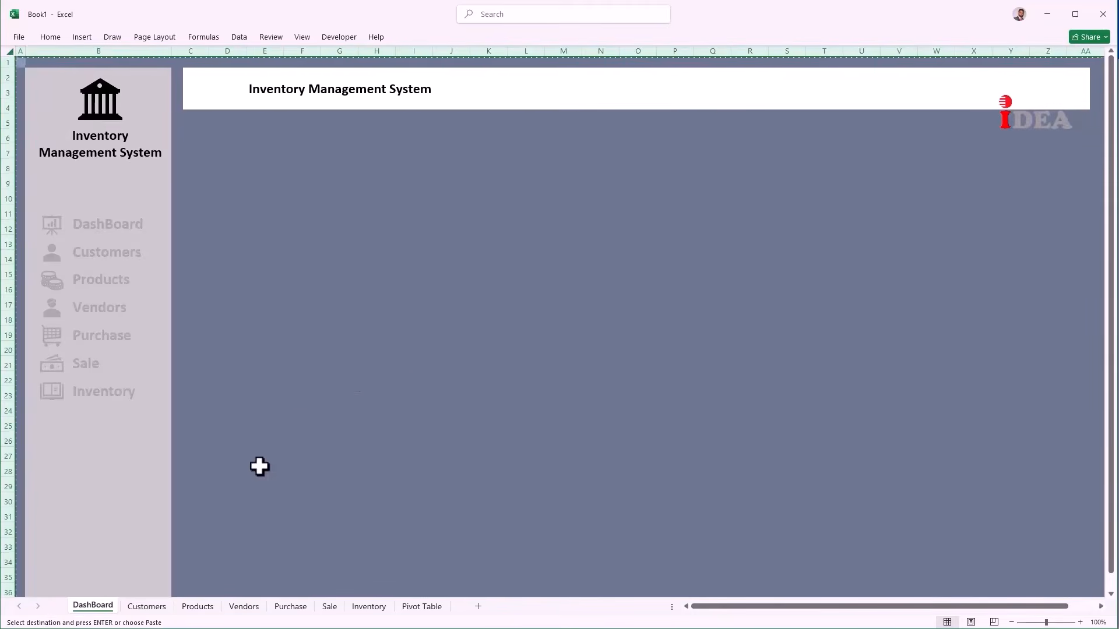
pyautogui.click(153, 607)
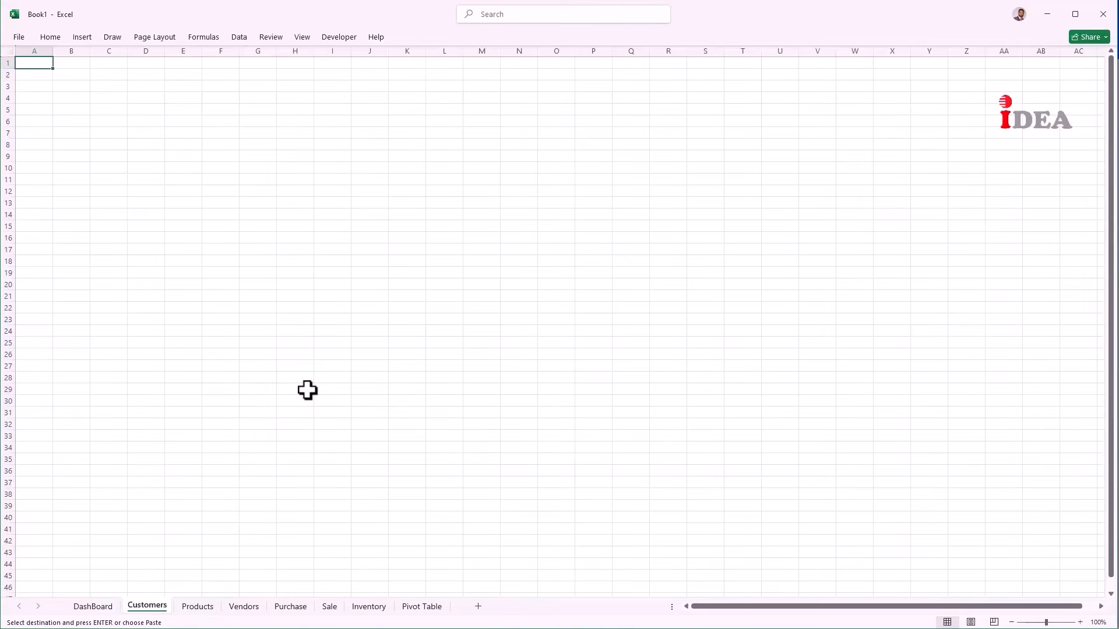
pyautogui.hotkey('ctrl', 'v')
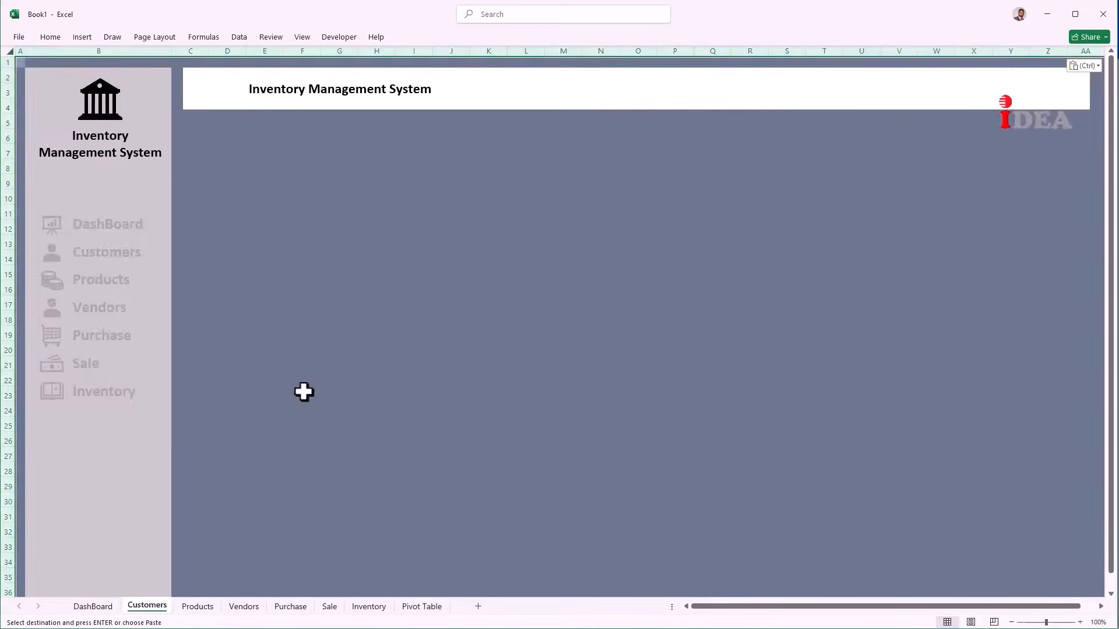
pyautogui.moveTo(249, 88); pyautogui.dragTo(409, 89)
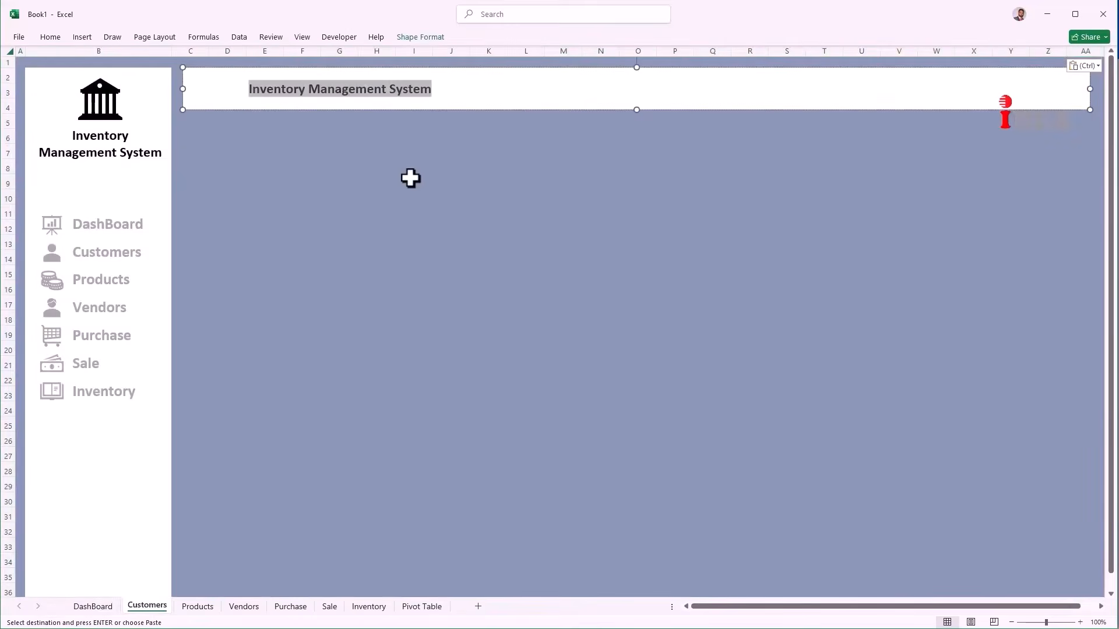
pyautogui.write('Customers')
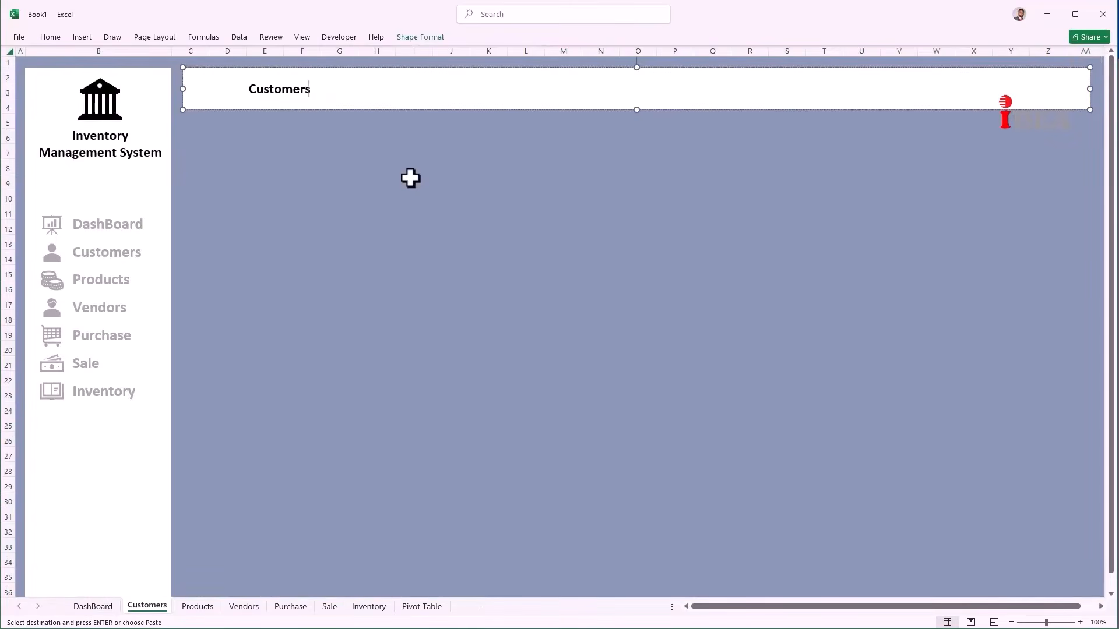
# Step: Paste the layout onto the Products sheet and retitle its banner 'Products'
pyautogui.click(198, 608)
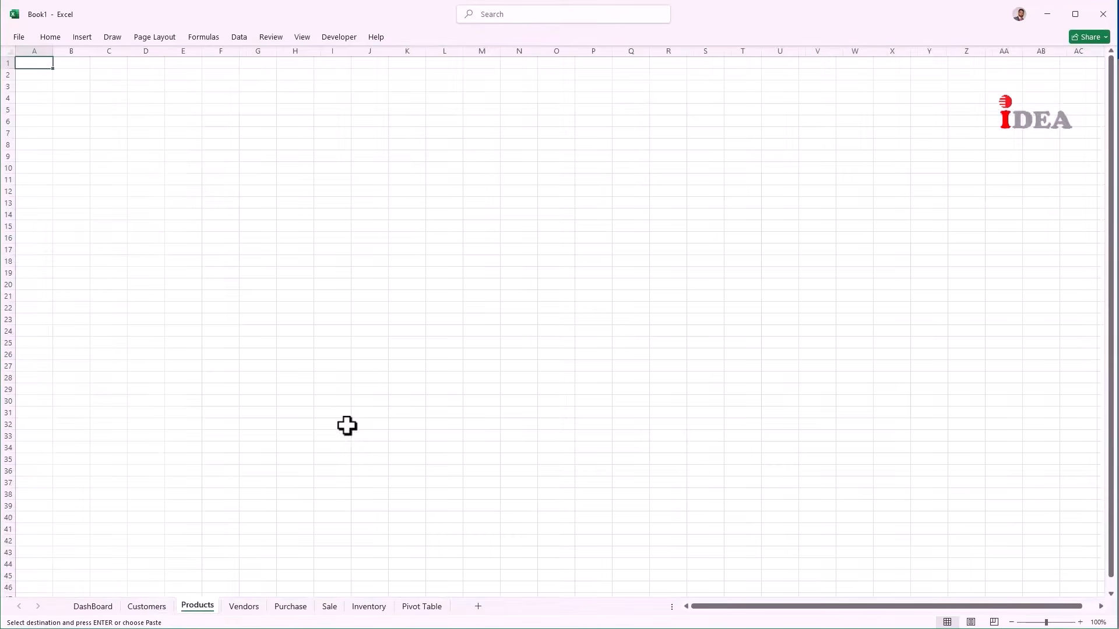
pyautogui.hotkey('ctrl', 'v')
pyautogui.moveTo(249, 90); pyautogui.dragTo(430, 93)
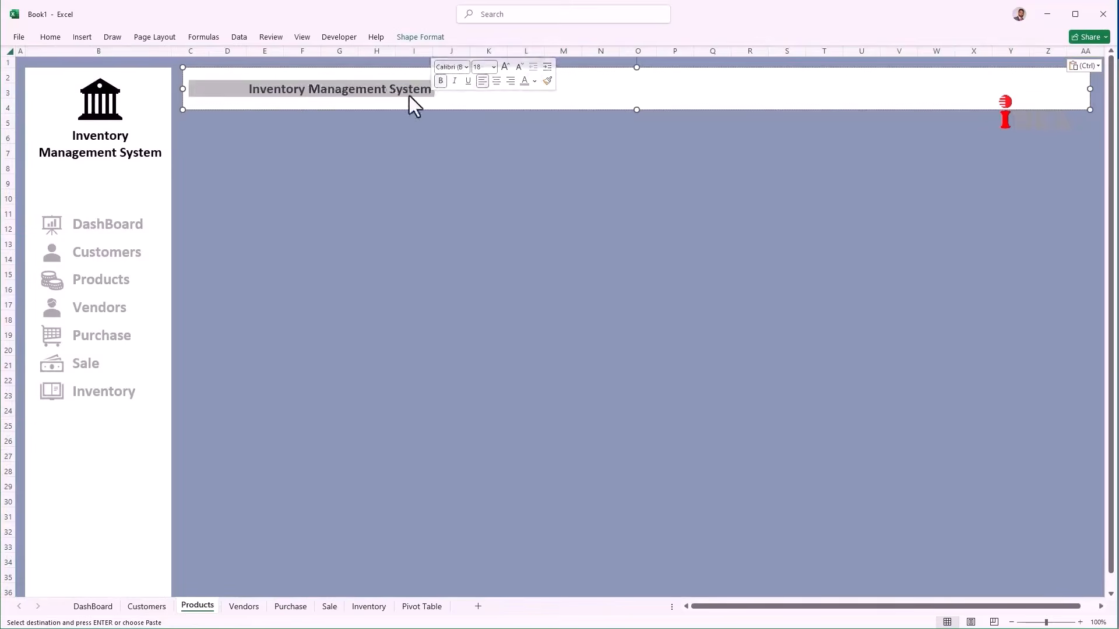
pyautogui.press('End')
pyautogui.press('BackSpace')
pyautogui.press('BackSpace')
pyautogui.press('BackSpace')
pyautogui.press('BackSpace')
pyautogui.press('BackSpace')
pyautogui.press('BackSpace')
pyautogui.press('BackSpace')
pyautogui.press('BackSpace')
pyautogui.press('BackSpace')
pyautogui.press('BackSpace')
pyautogui.press('BackSpace')
pyautogui.press('BackSpace')
pyautogui.press('BackSpace')
pyautogui.press('BackSpace')
pyautogui.press('BackSpace')
pyautogui.press('BackSpace')
pyautogui.press('BackSpace')
pyautogui.press('BackSpace')
pyautogui.press('BackSpace')
pyautogui.press('BackSpace')
pyautogui.write('Products')
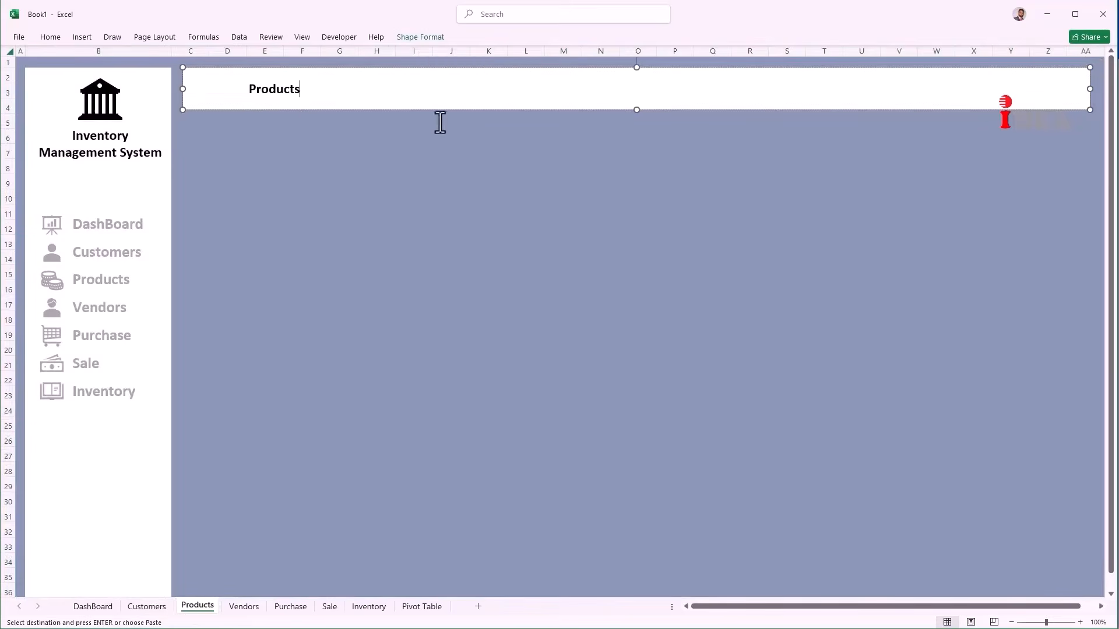
# Step: Paste the layout onto the Vendors sheet and retitle its banner 'Vendors'
pyautogui.click(245, 607)
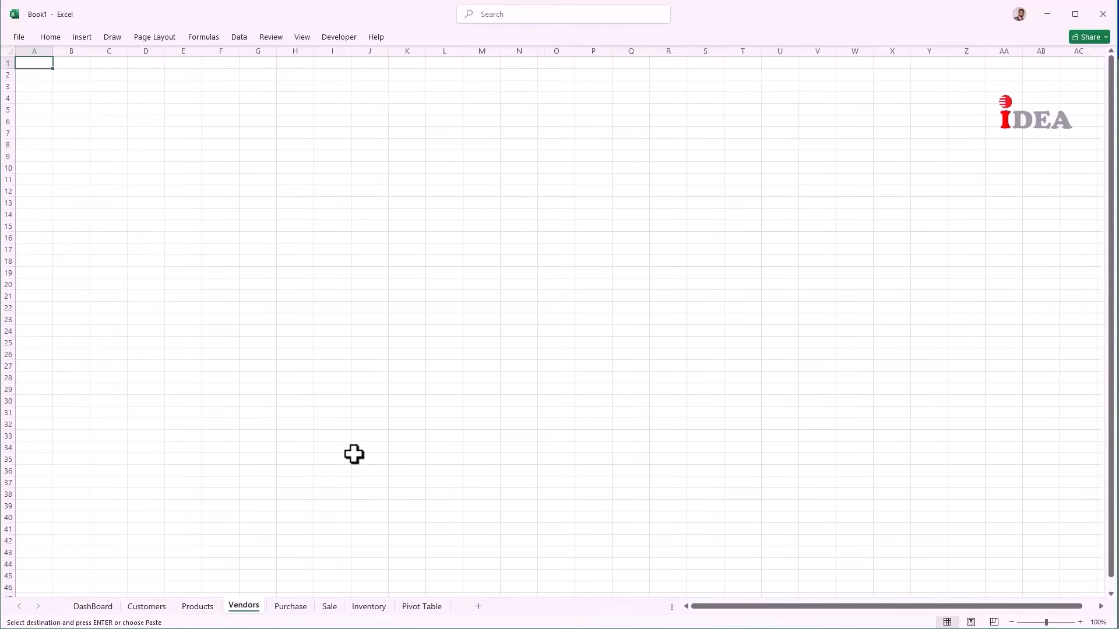
pyautogui.hotkey('ctrl', 'v')
pyautogui.click(251, 94)
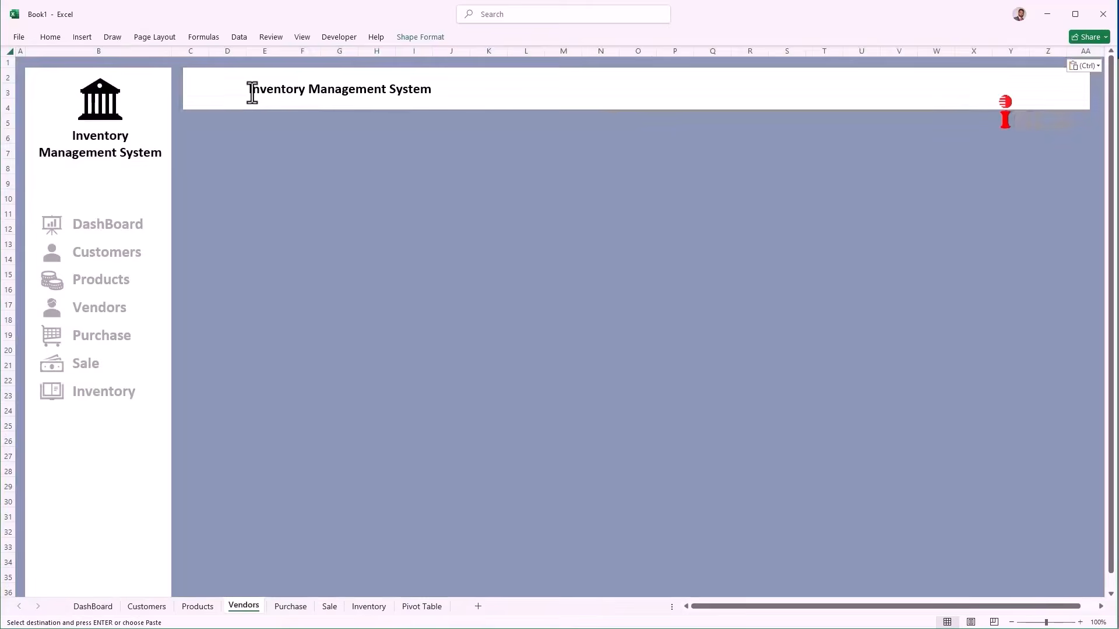
pyautogui.doubleClick(277, 92)
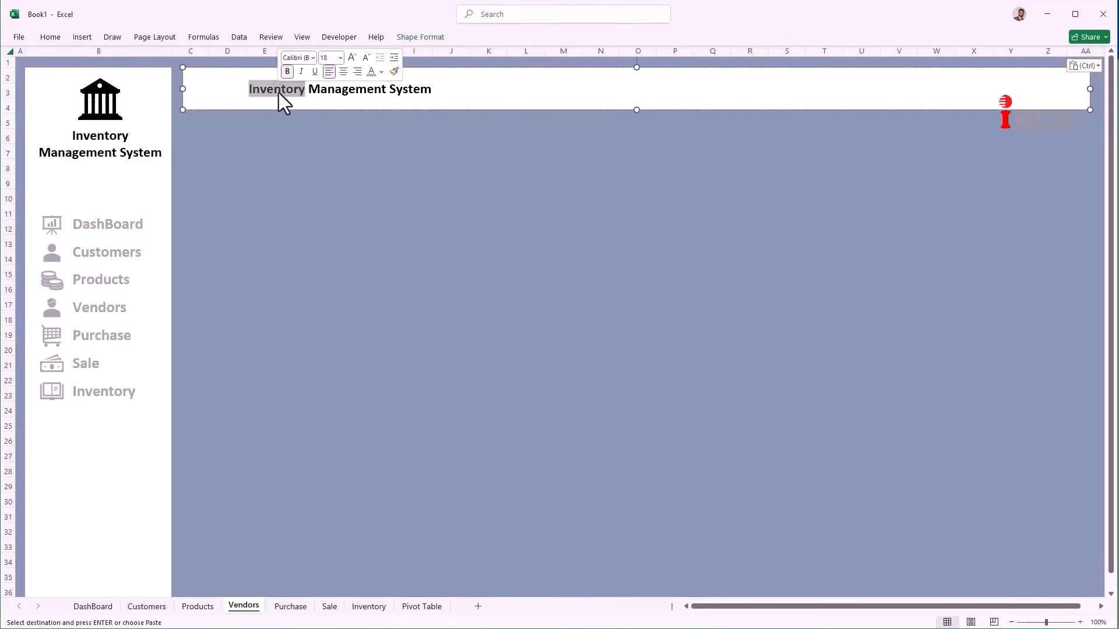
pyautogui.press('Delete')
pyautogui.press('Delete')
pyautogui.press('Delete')
pyautogui.press('Delete')
pyautogui.press('Delete')
pyautogui.press('Delete')
pyautogui.press('Delete')
pyautogui.press('Delete')
pyautogui.press('Delete')
pyautogui.press('Delete')
pyautogui.press('Delete')
pyautogui.press('Delete')
pyautogui.press('Delete')
pyautogui.press('Delete')
pyautogui.press('Delete')
pyautogui.press('Delete')
pyautogui.press('Delete')
pyautogui.press('Delete')
pyautogui.press('Delete')
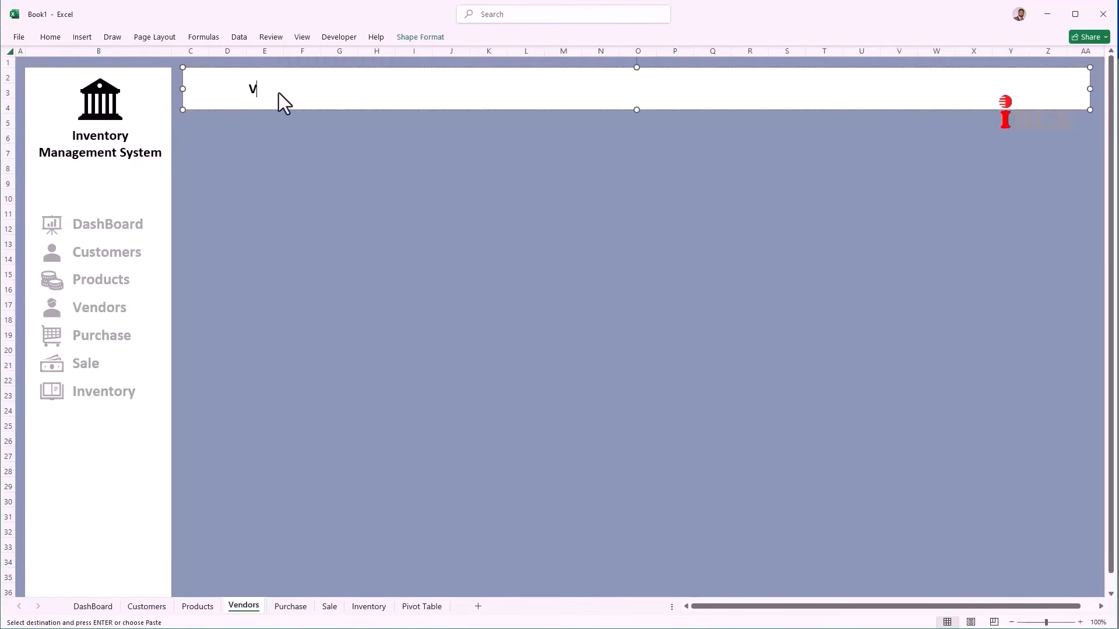
pyautogui.write('Vendors')
# Step: Paste the layout onto the Purchase sheet and retitle its banner 'Purchase'
pyautogui.click(290, 606)
pyautogui.hotkey('ctrl', 'v')
pyautogui.moveTo(245, 85); pyautogui.dragTo(426, 97)
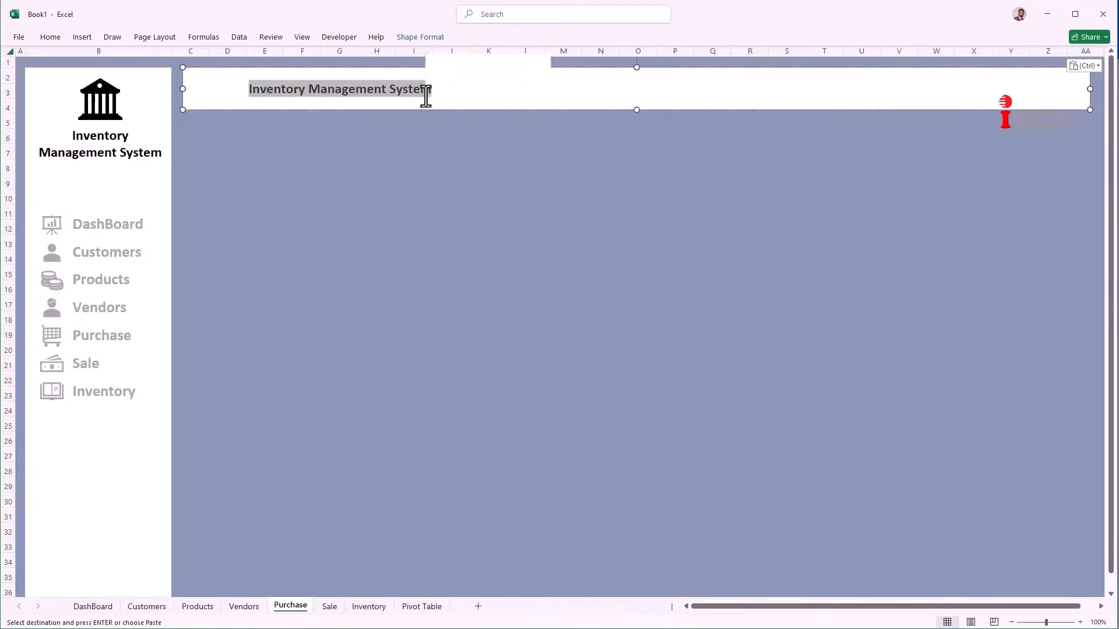
pyautogui.write('Purchase')
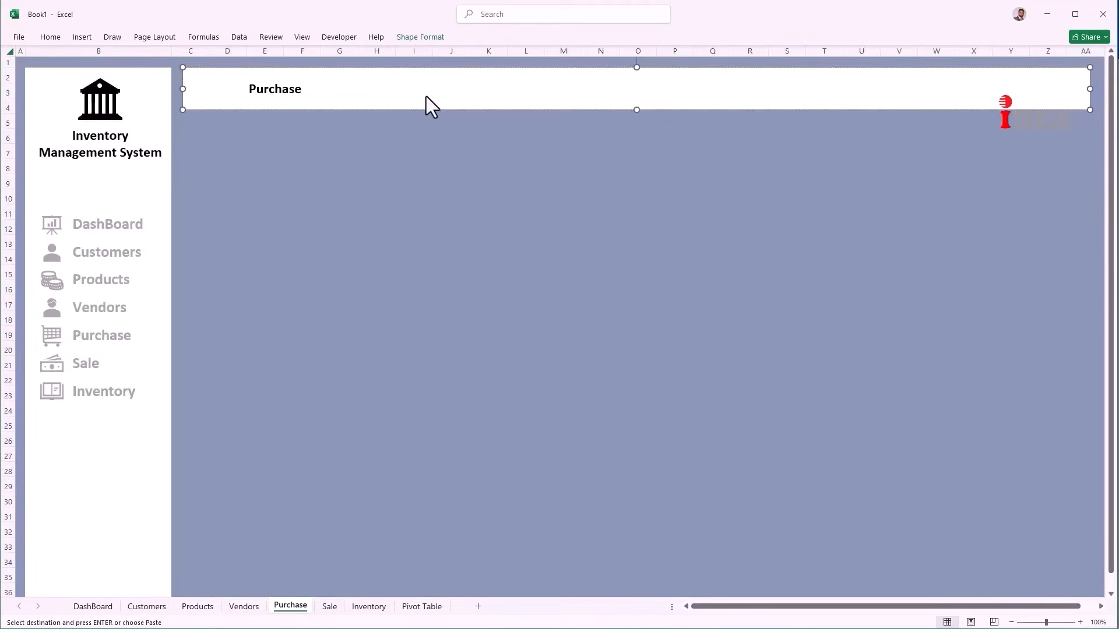
# Step: Paste the layout onto the Sale and Inventory sheets and clear their old banner titles
pyautogui.click(337, 606)
pyautogui.hotkey('ctrl', 'v')
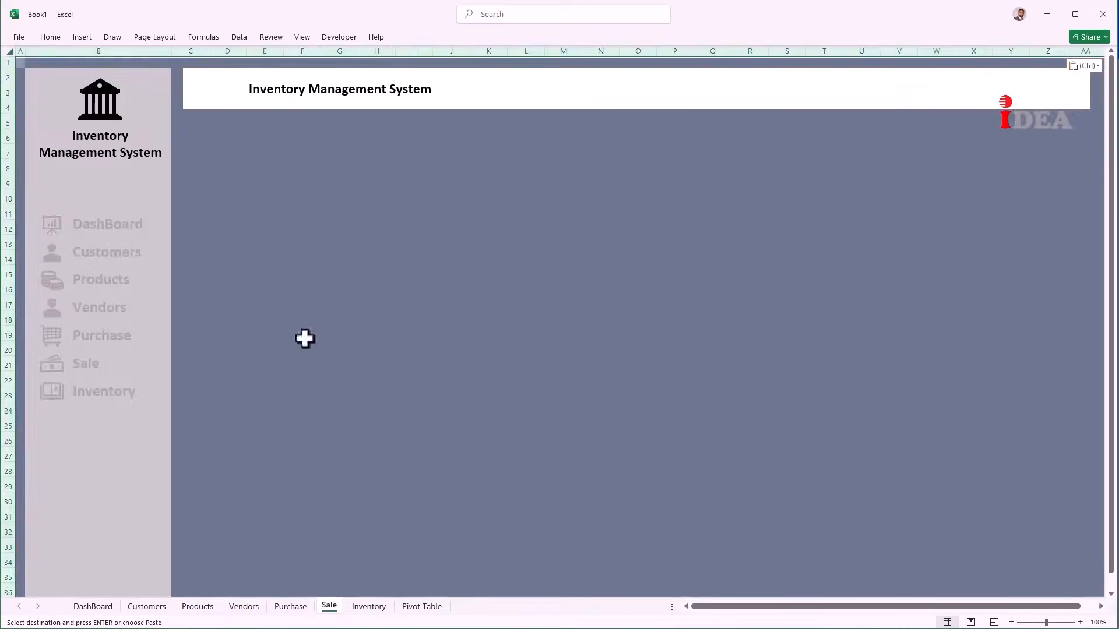
pyautogui.press('Delete')
pyautogui.press('Delete')
pyautogui.press('Delete')
pyautogui.press('Delete')
pyautogui.press('Delete')
pyautogui.press('Delete')
pyautogui.press('Delete')
pyautogui.press('Delete')
pyautogui.press('Delete')
pyautogui.press('Delete')
pyautogui.press('Delete')
pyautogui.press('Delete')
pyautogui.press('Delete')
pyautogui.press('Delete')
pyautogui.press('Delete')
pyautogui.press('Delete')
pyautogui.press('Delete')
pyautogui.press('Delete')
pyautogui.press('Delete')
pyautogui.press('Delete')
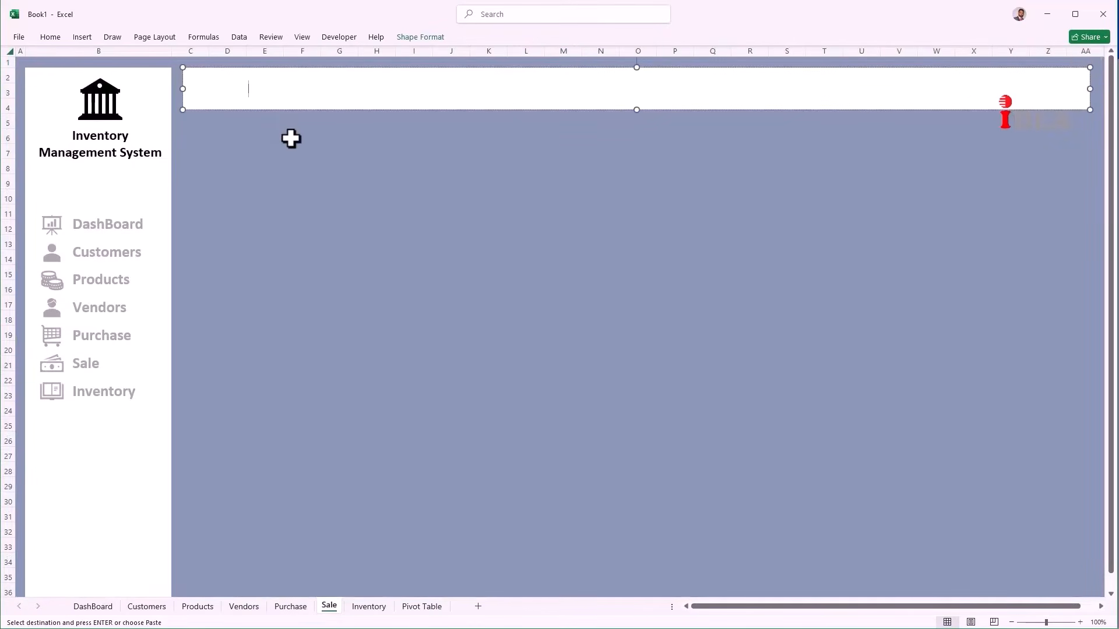
pyautogui.click(372, 607)
pyautogui.hotkey('ctrl', 'v')
pyautogui.click(260, 95)
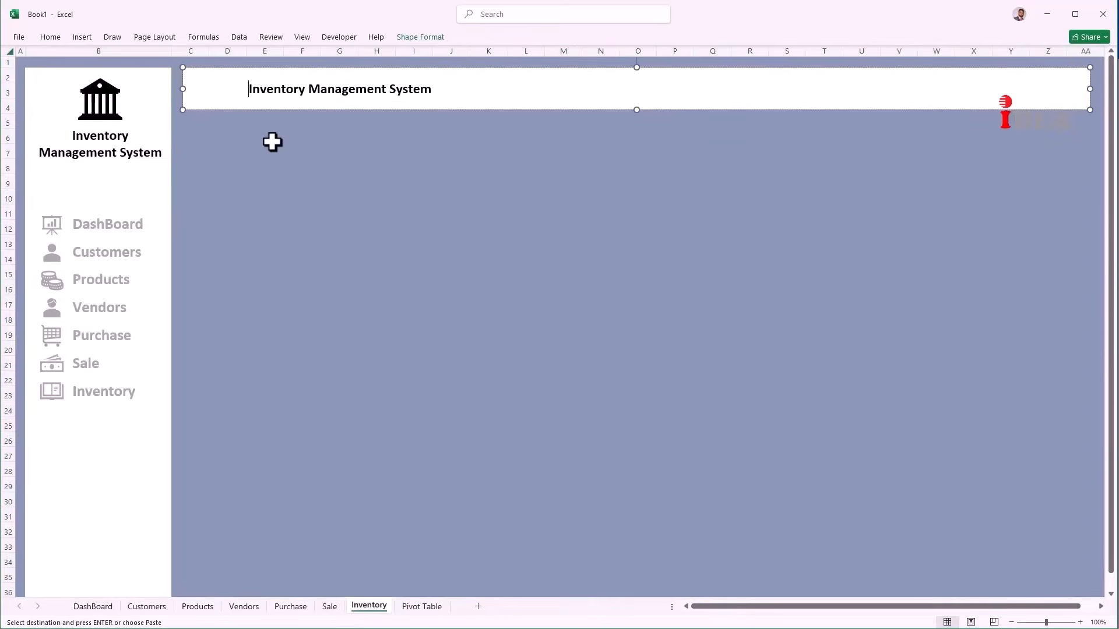
pyautogui.press('Delete')
pyautogui.press('Delete')
pyautogui.press('Delete')
pyautogui.press('Delete')
pyautogui.press('Delete')
pyautogui.press('Delete')
pyautogui.press('Delete')
pyautogui.press('Delete')
pyautogui.press('Delete')
pyautogui.press('Delete')
pyautogui.press('Delete')
pyautogui.press('Delete')
pyautogui.press('Delete')
pyautogui.press('Delete')
pyautogui.press('Delete')
pyautogui.press('Delete')
pyautogui.press('Delete')
pyautogui.press('Delete')
pyautogui.press('Delete')
pyautogui.press('Delete')
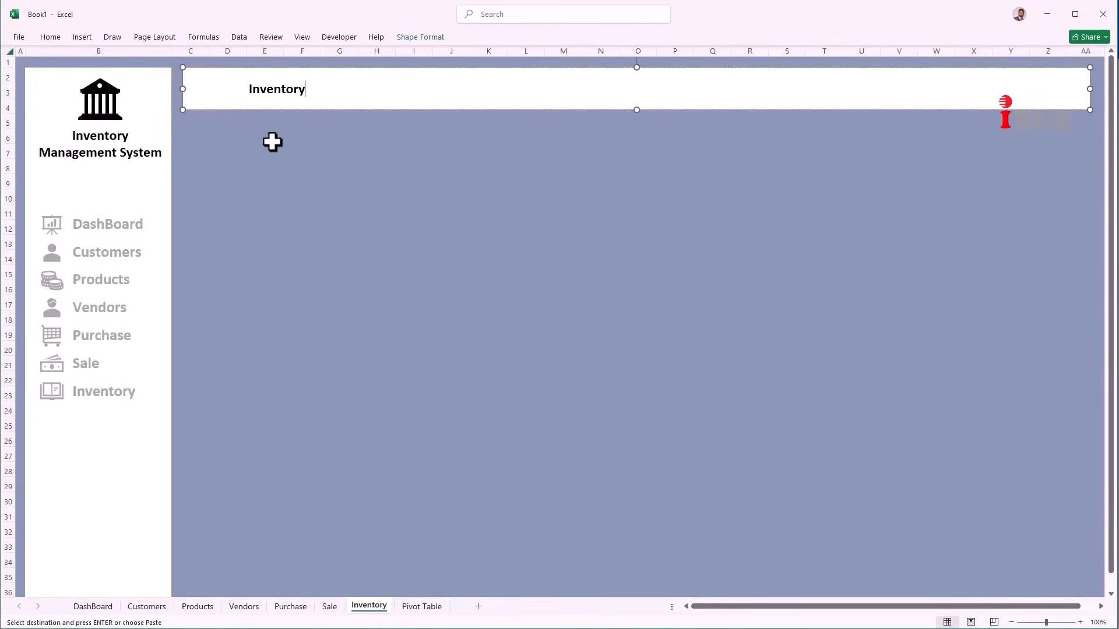
pyautogui.click(247, 205)
# Step: Follow the DashBoard, Customers, Products, Vendors, Purchase, Sale and Inventory sidebar links, ending on DashBoard
pyautogui.click(129, 227)
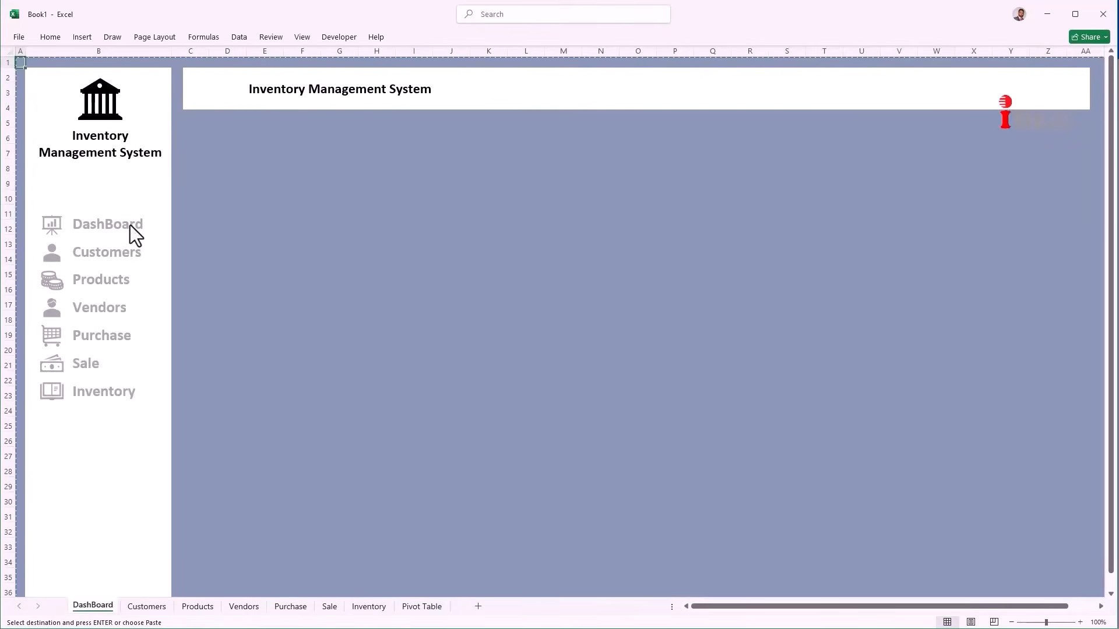
pyautogui.click(119, 255)
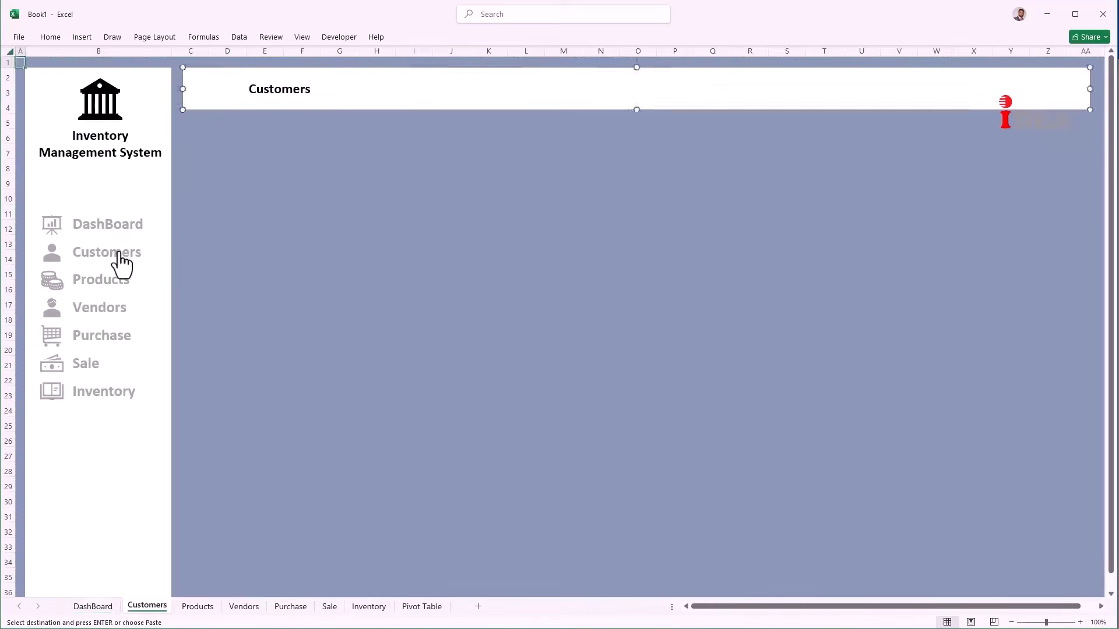
pyautogui.click(118, 235)
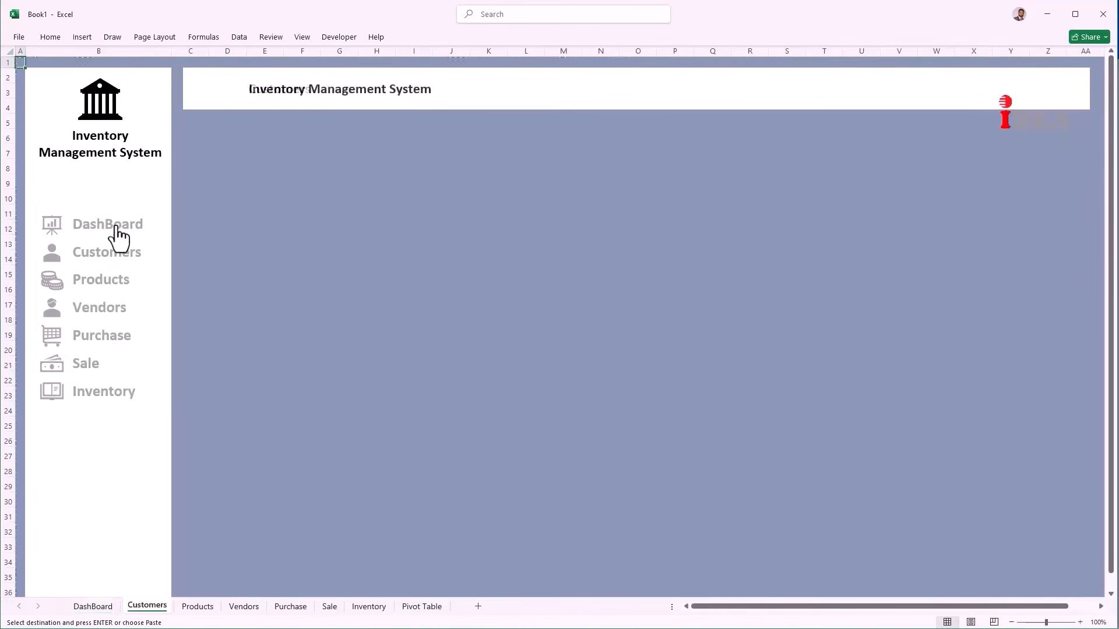
pyautogui.click(105, 291)
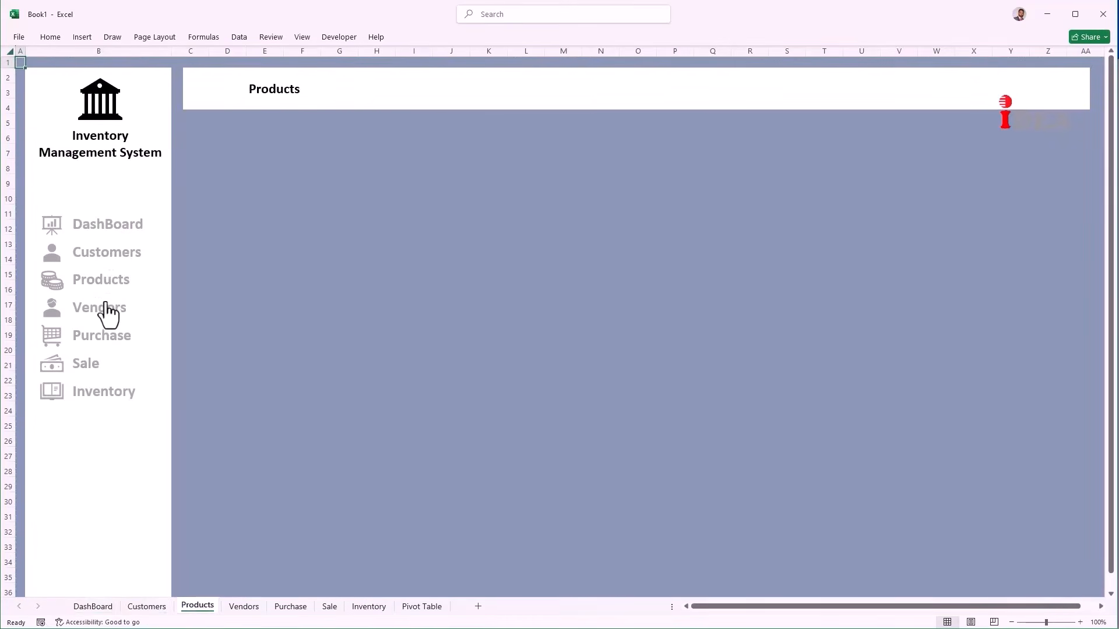
pyautogui.click(106, 306)
pyautogui.click(99, 341)
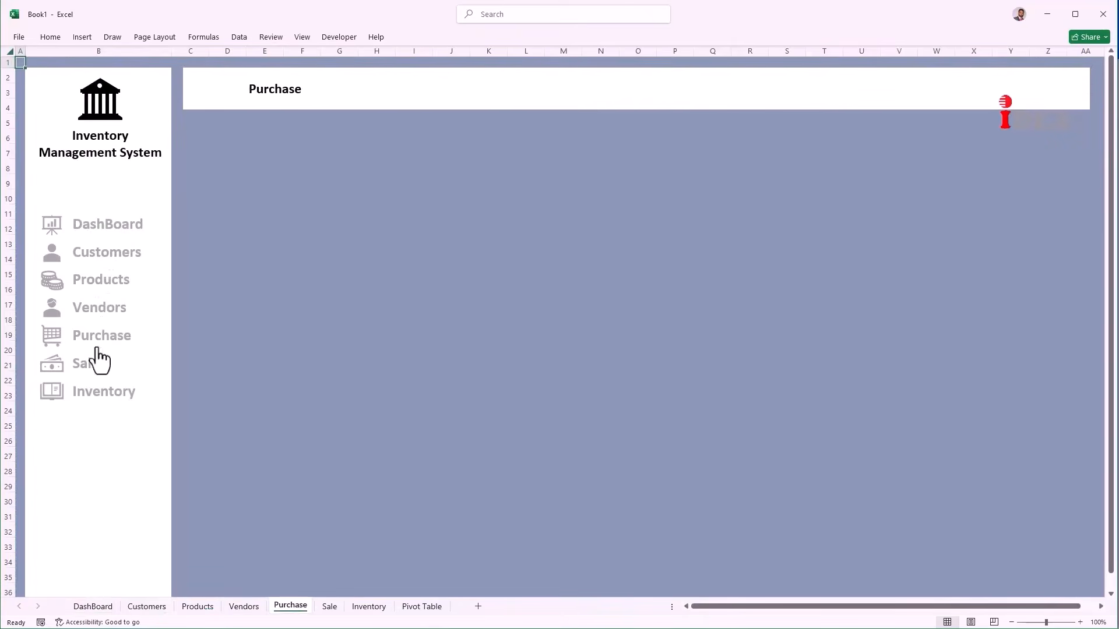
pyautogui.click(93, 372)
pyautogui.click(97, 396)
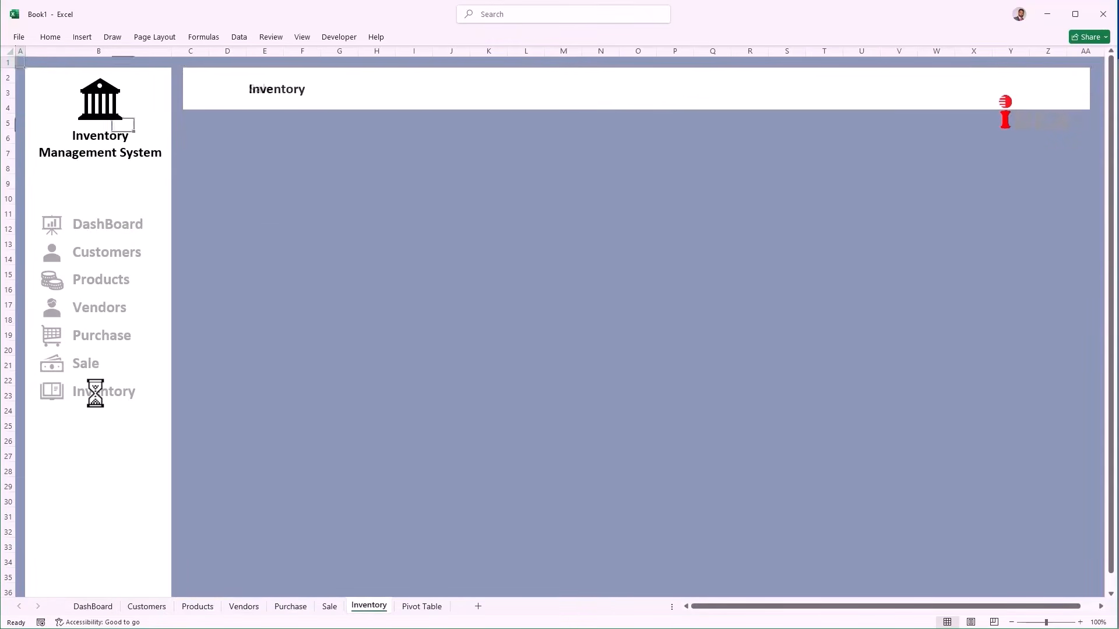
pyautogui.click(103, 232)
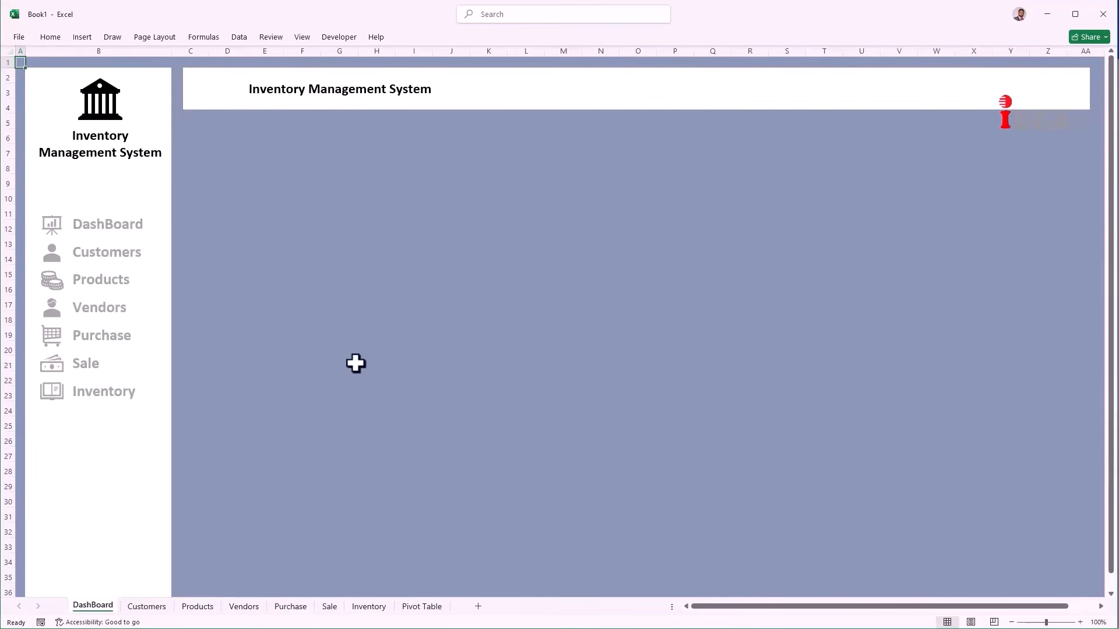
# Step: Give the DashBoard sidebar box a dark blue-grey fill and white label text
pyautogui.keyDown('ctrl'); pyautogui.click(136, 225); pyautogui.keyUp('ctrl')
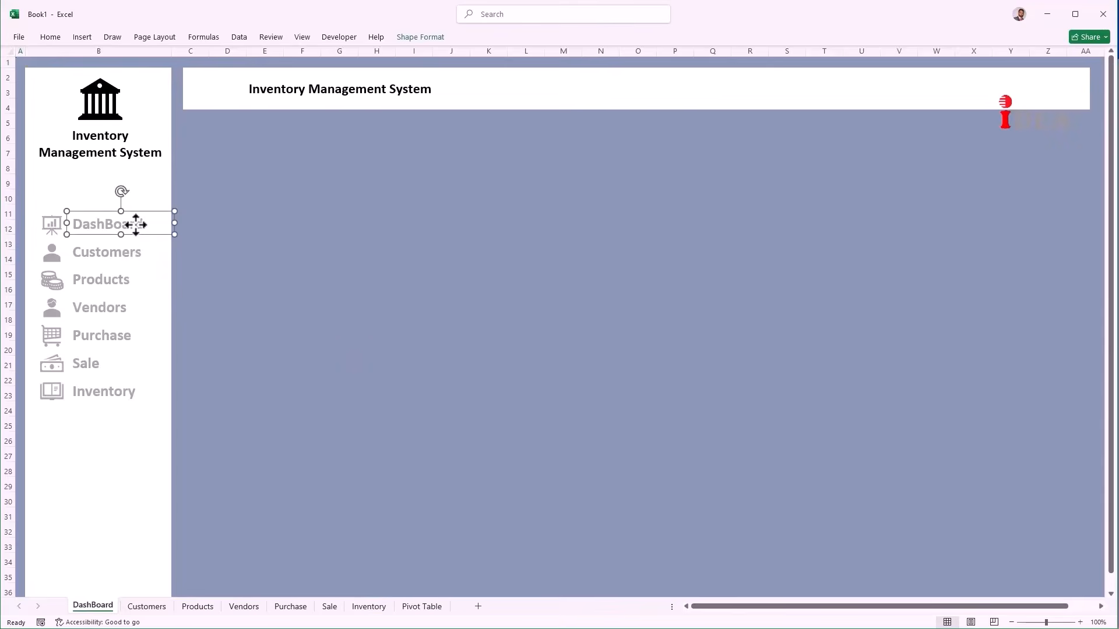
pyautogui.click(59, 39)
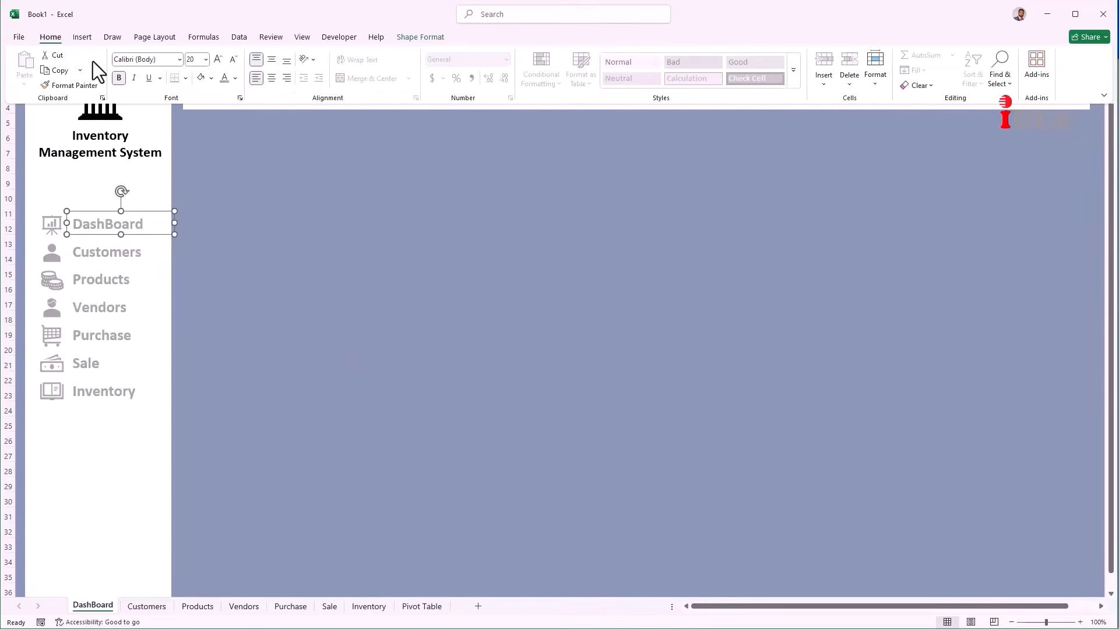
pyautogui.click(235, 79)
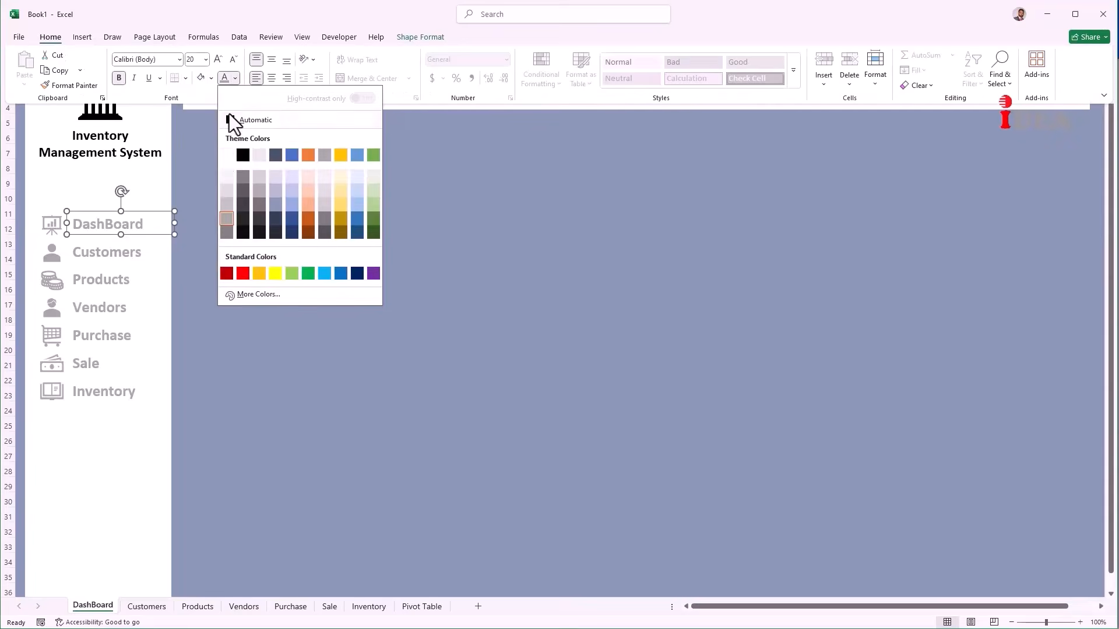
pyautogui.click(225, 159)
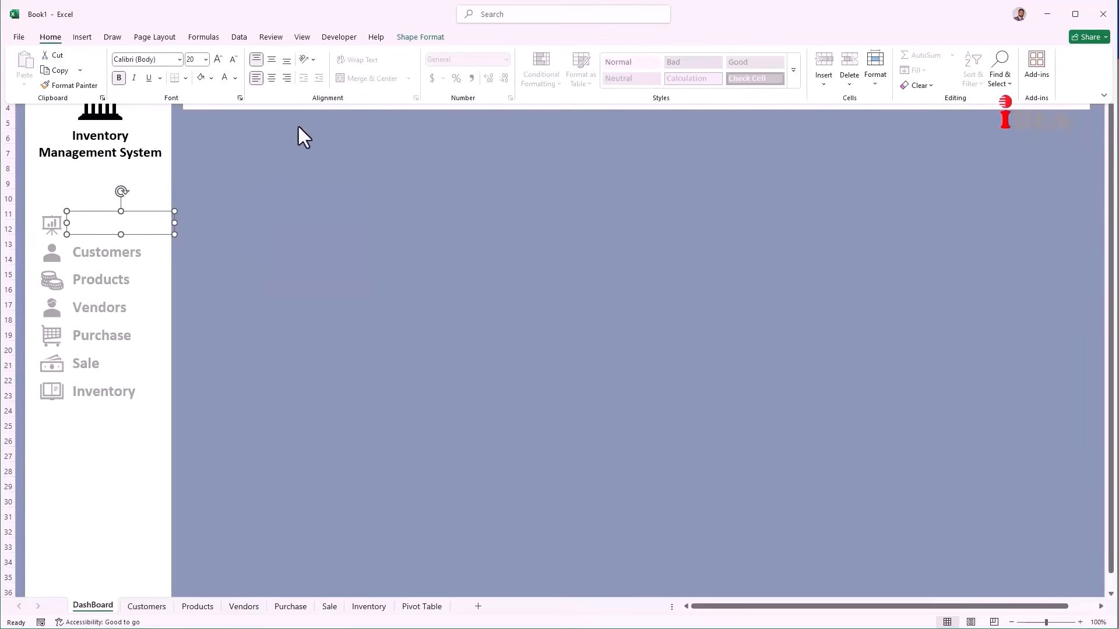
pyautogui.click(413, 39)
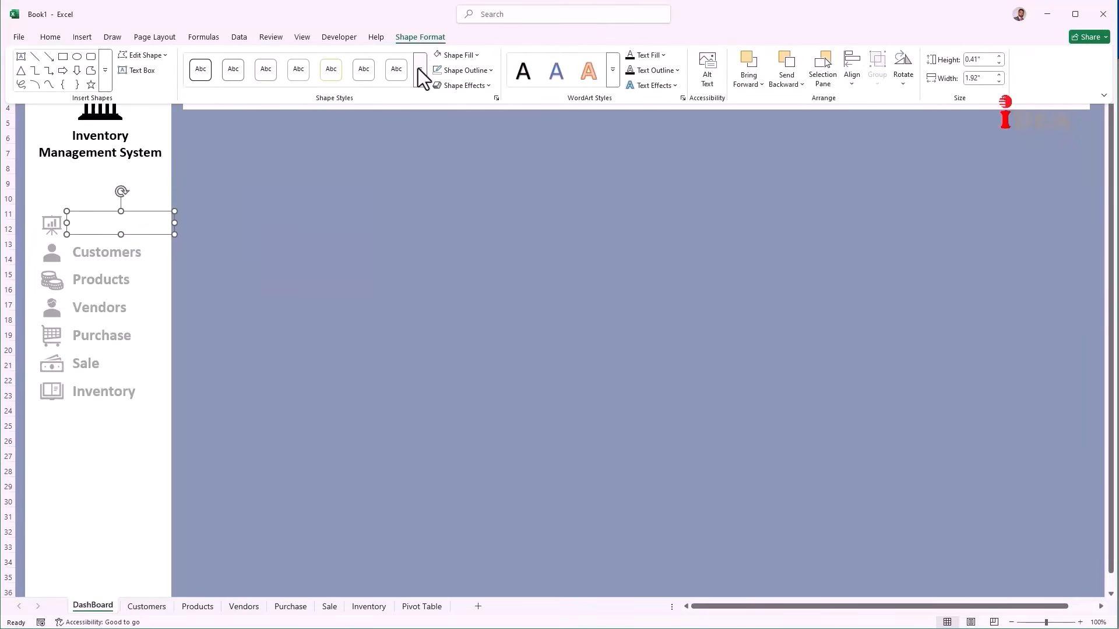
pyautogui.click(477, 55)
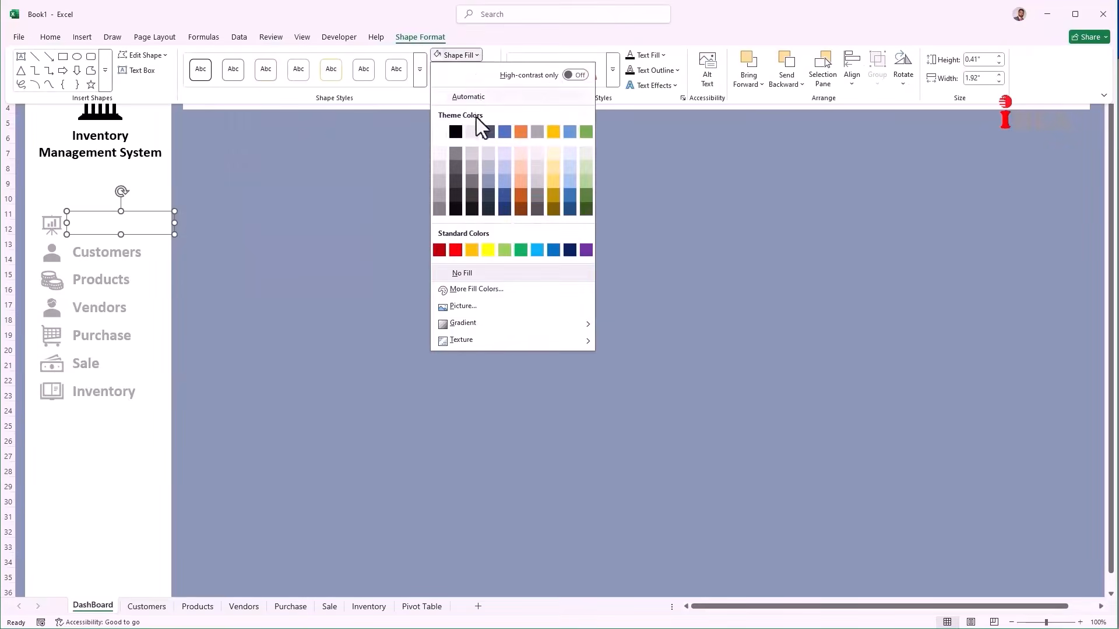
pyautogui.click(489, 182)
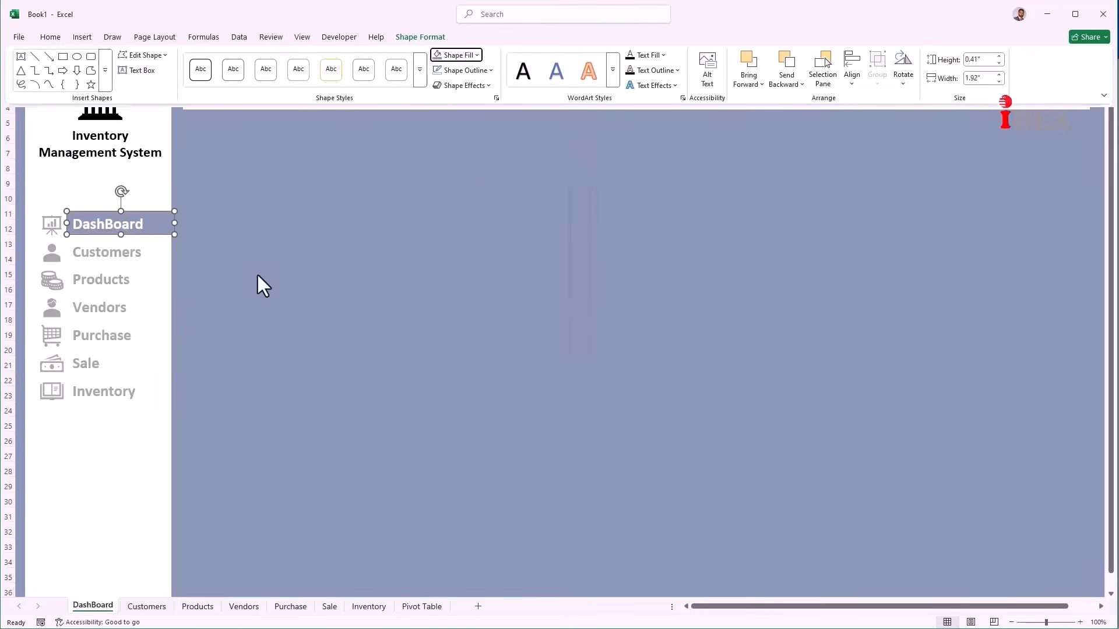
# Step: Fill the DashBoard icon black and set the DashBoard label text to black
pyautogui.click(52, 226)
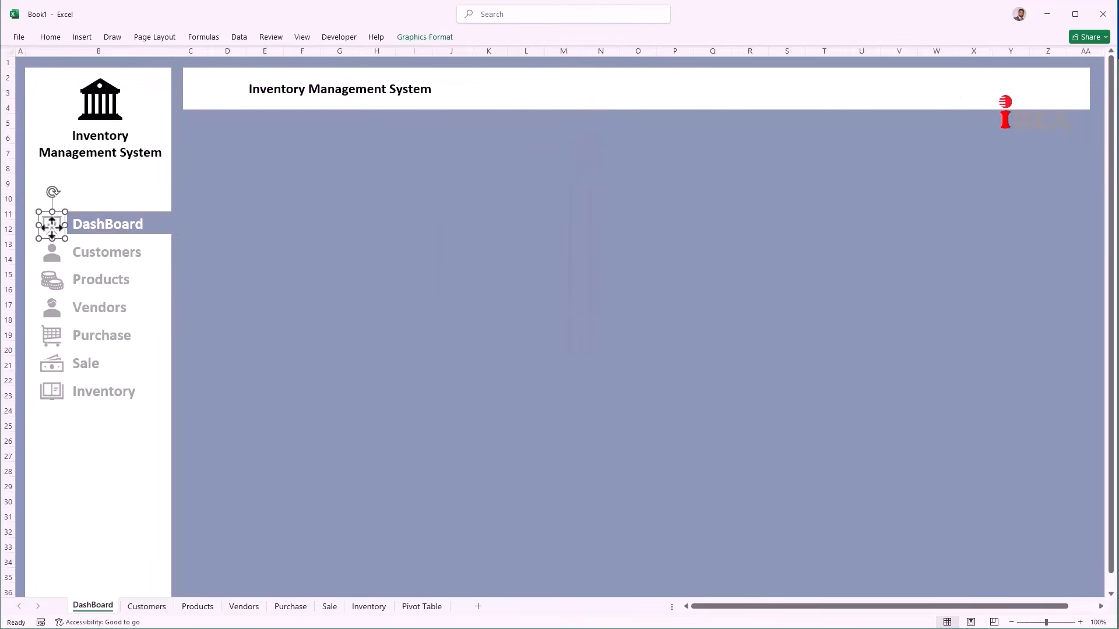
pyautogui.click(55, 41)
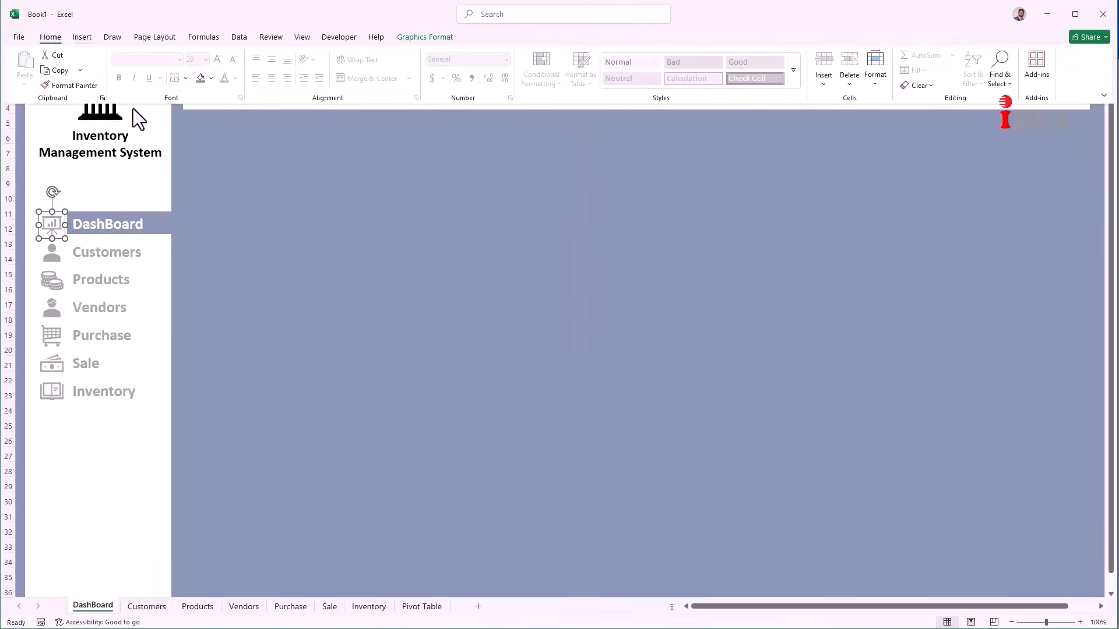
pyautogui.click(210, 77)
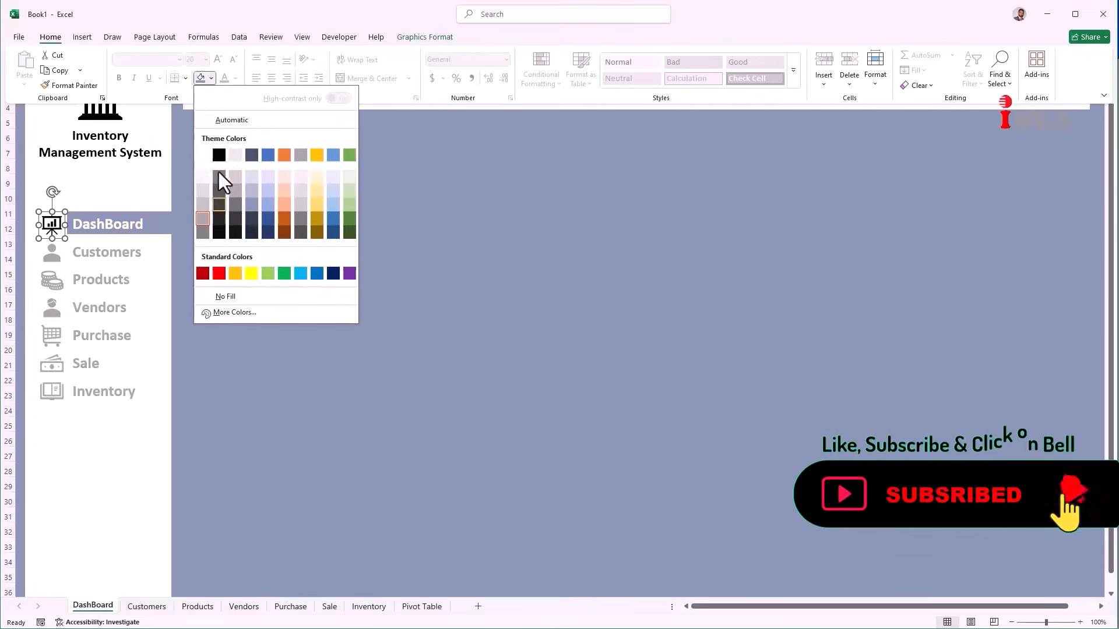
pyautogui.click(219, 155)
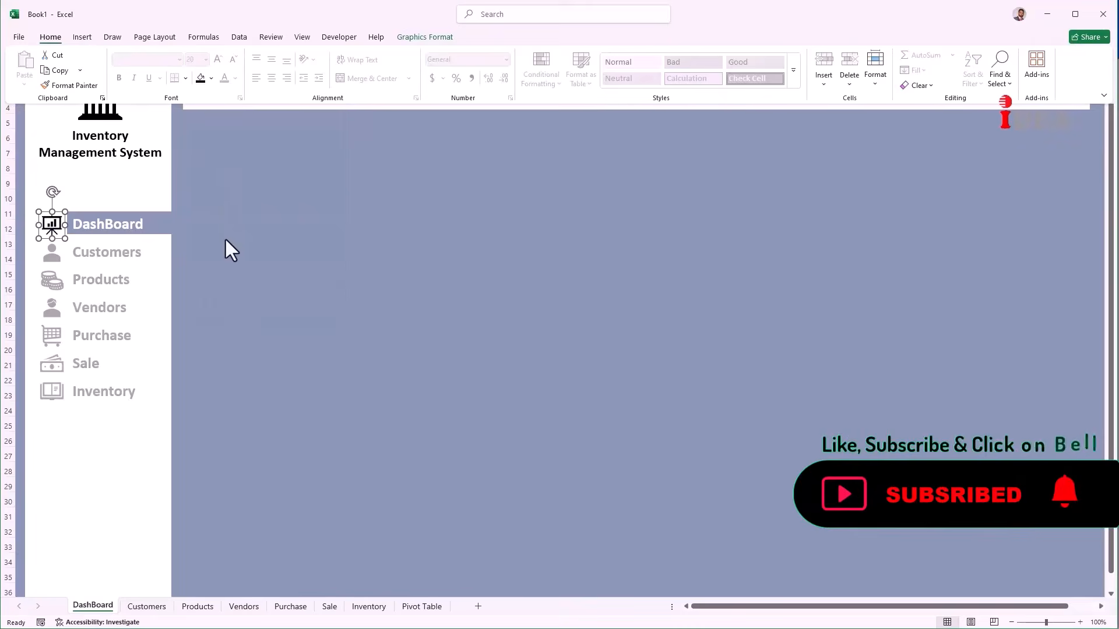
pyautogui.keyDown('ctrl'); pyautogui.click(148, 228); pyautogui.keyUp('ctrl')
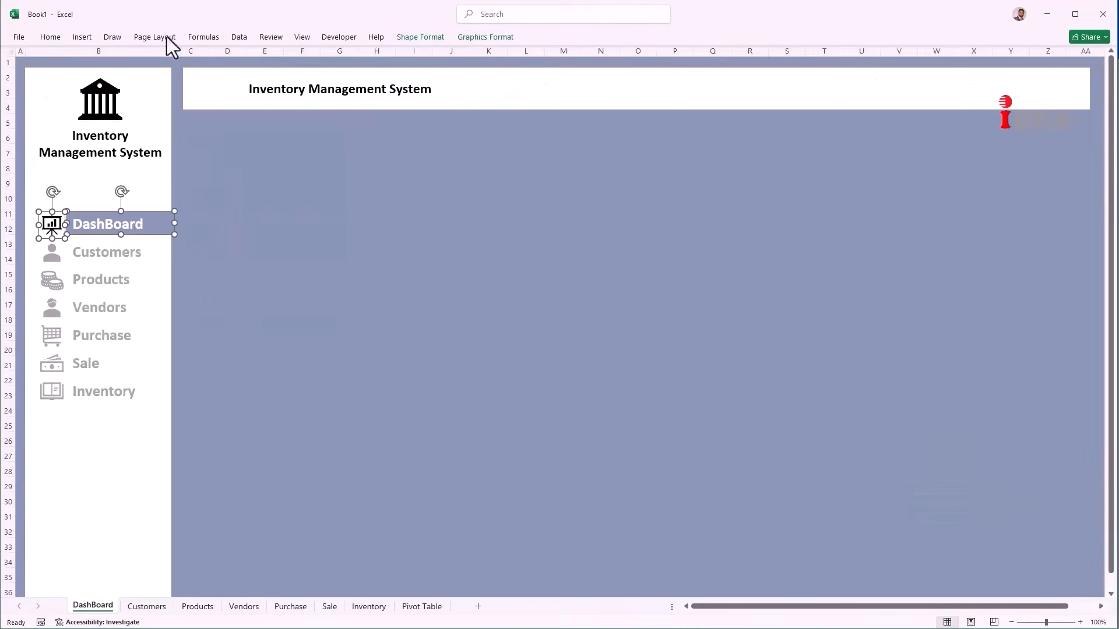
pyautogui.click(48, 38)
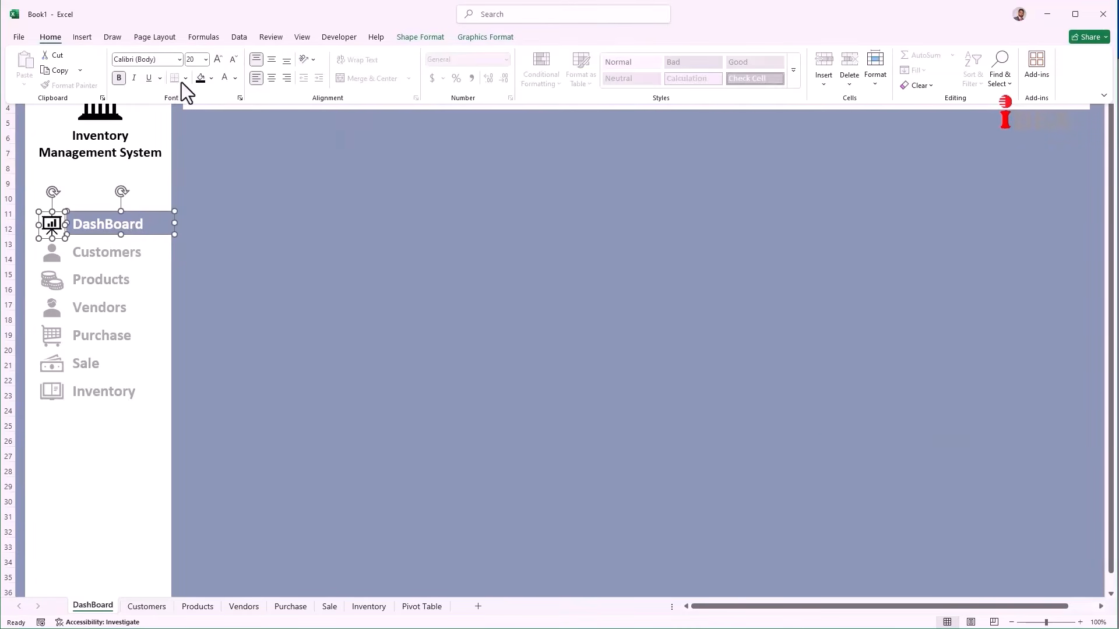
pyautogui.click(234, 77)
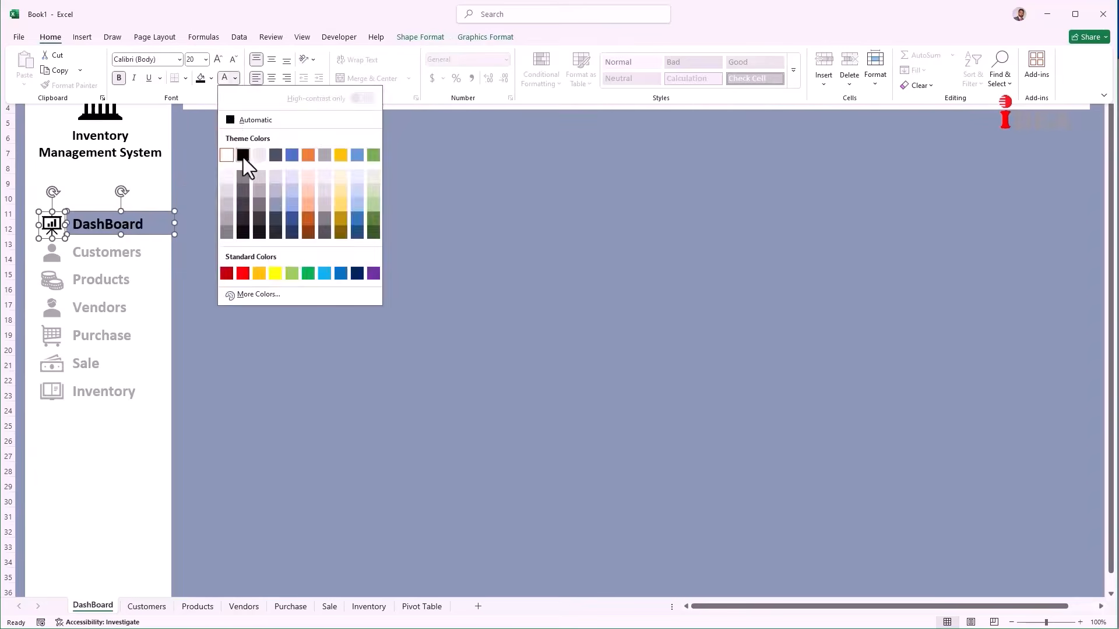
pyautogui.click(243, 156)
# Step: Deselect the shapes, go to the Customers sheet and select its sidebar item
pyautogui.click(219, 244)
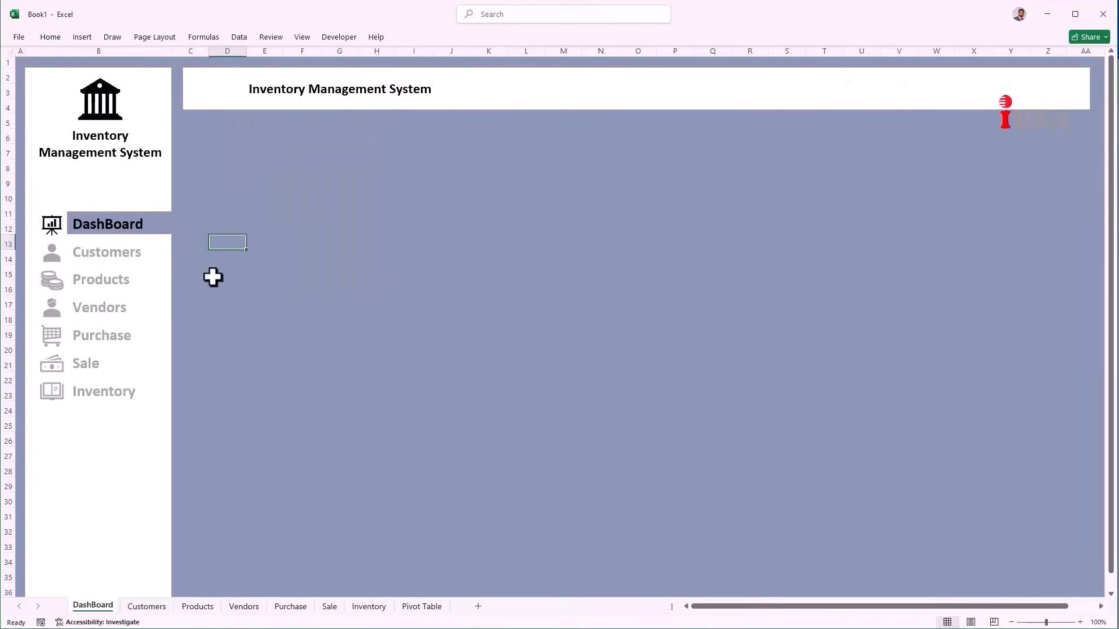
pyautogui.click(138, 254)
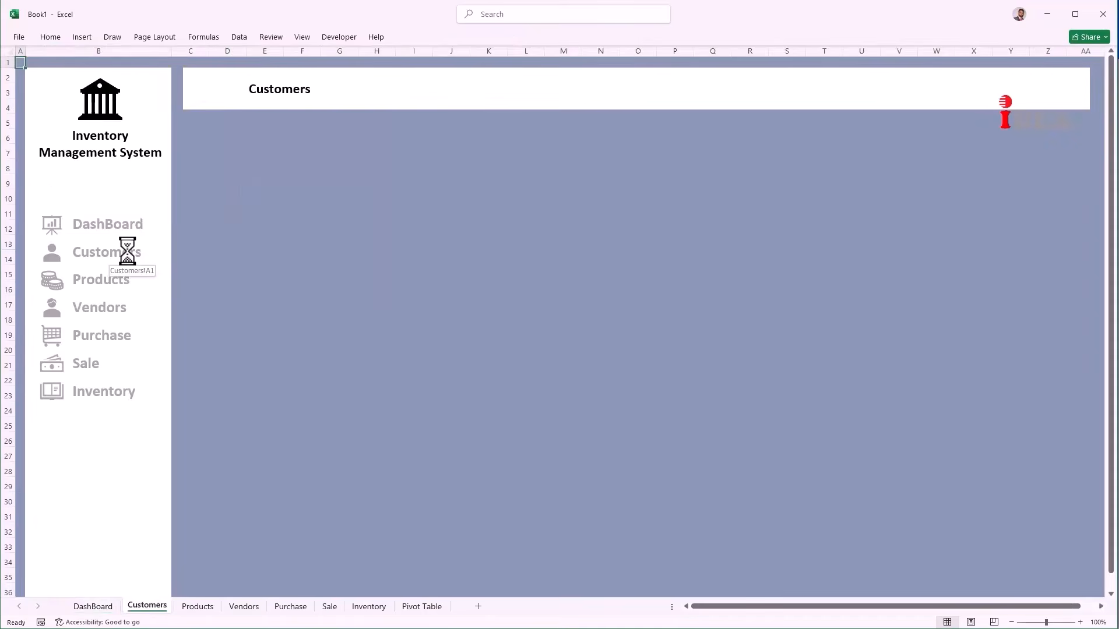
pyautogui.keyDown('ctrl'); pyautogui.click(124, 250); pyautogui.keyUp('ctrl')
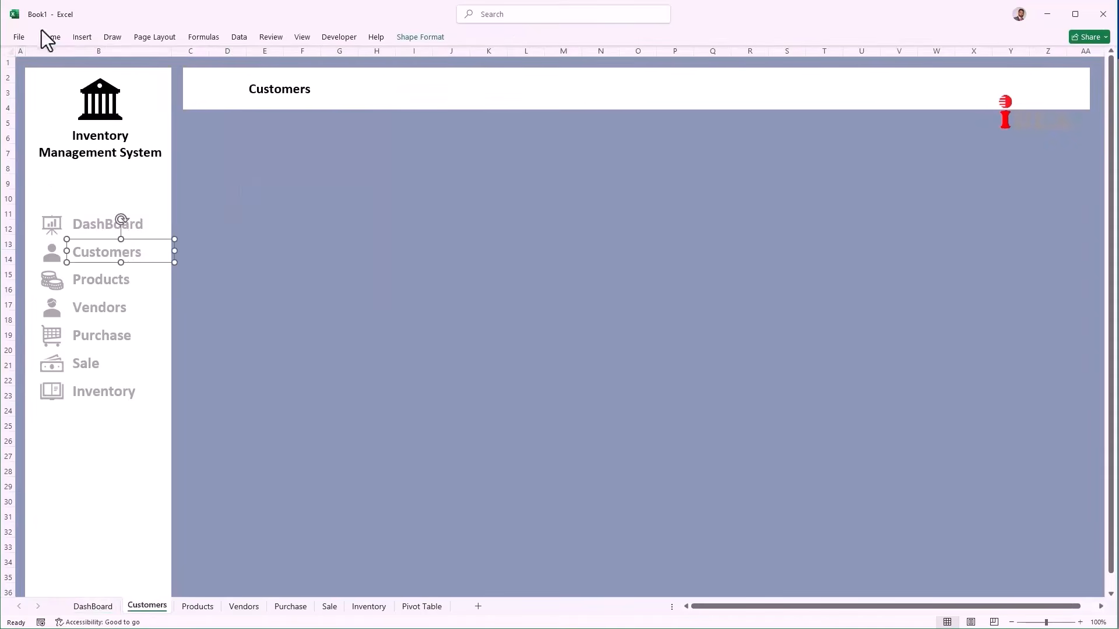
# Step: Highlight the Customers item with black text, a black person icon and a blue-grey box
pyautogui.click(54, 40)
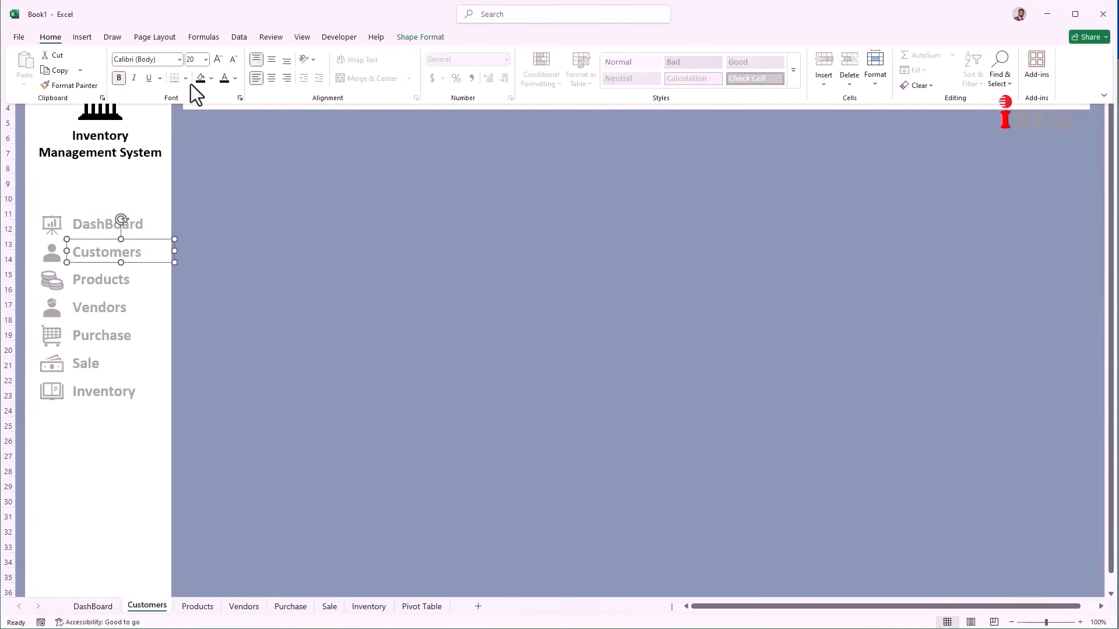
pyautogui.click(224, 79)
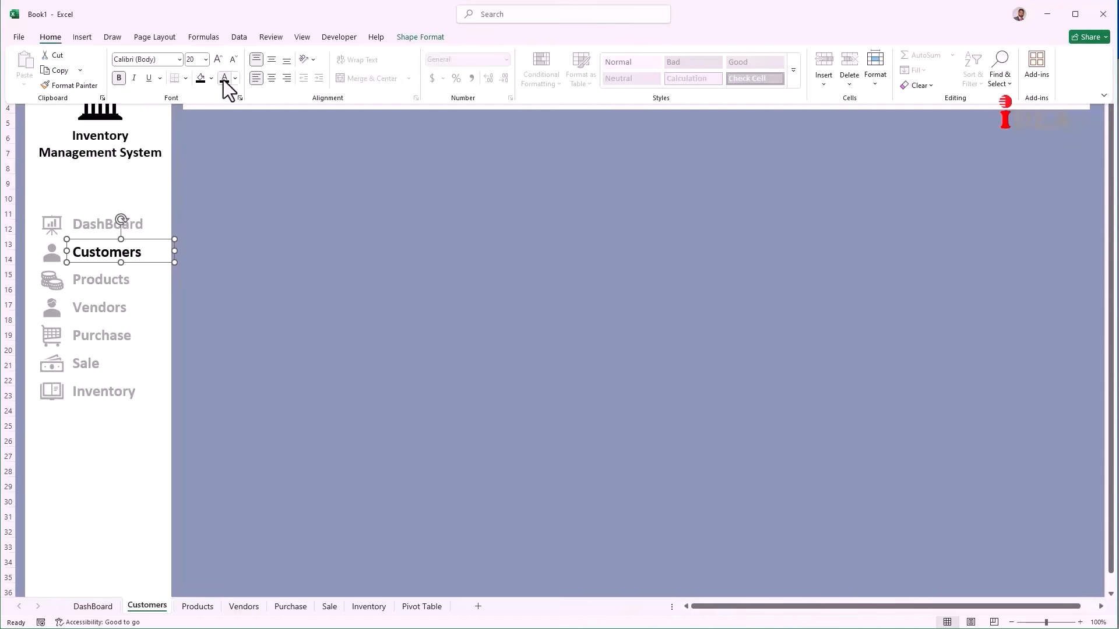
pyautogui.click(54, 248)
pyautogui.click(54, 249)
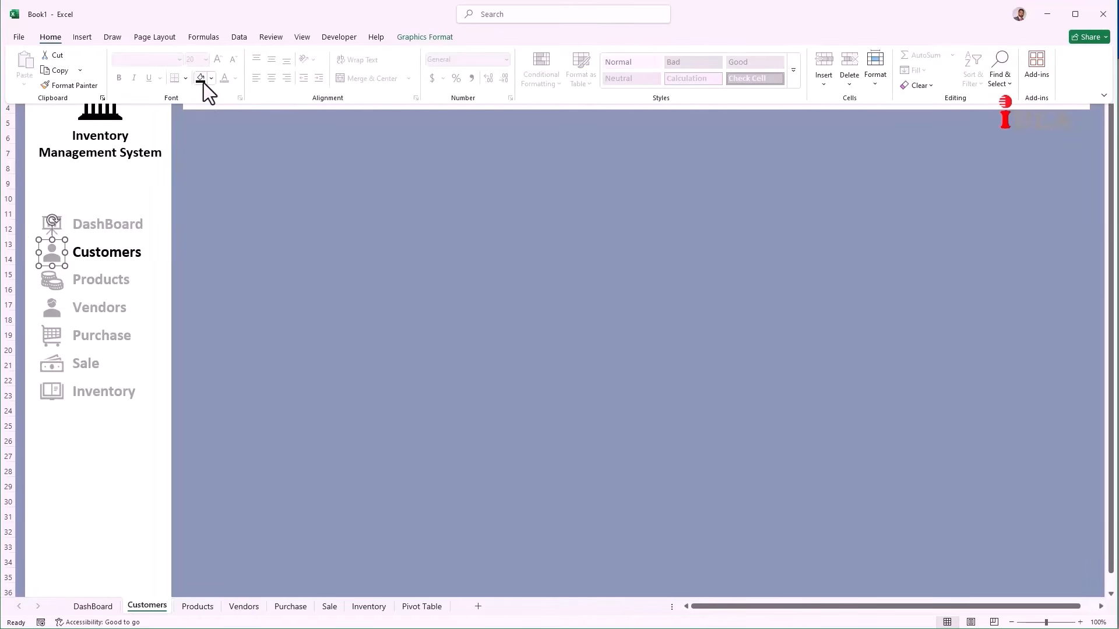
pyautogui.click(202, 79)
pyautogui.click(142, 265)
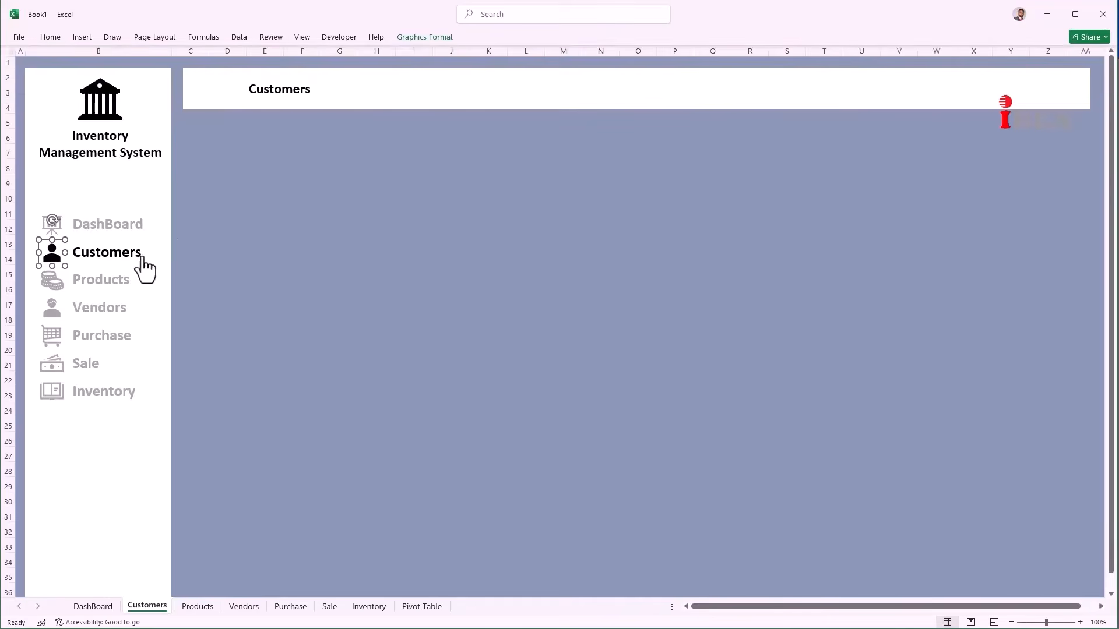
pyautogui.keyDown('shift'); pyautogui.click(146, 253); pyautogui.keyUp('shift')
pyautogui.click(180, 249)
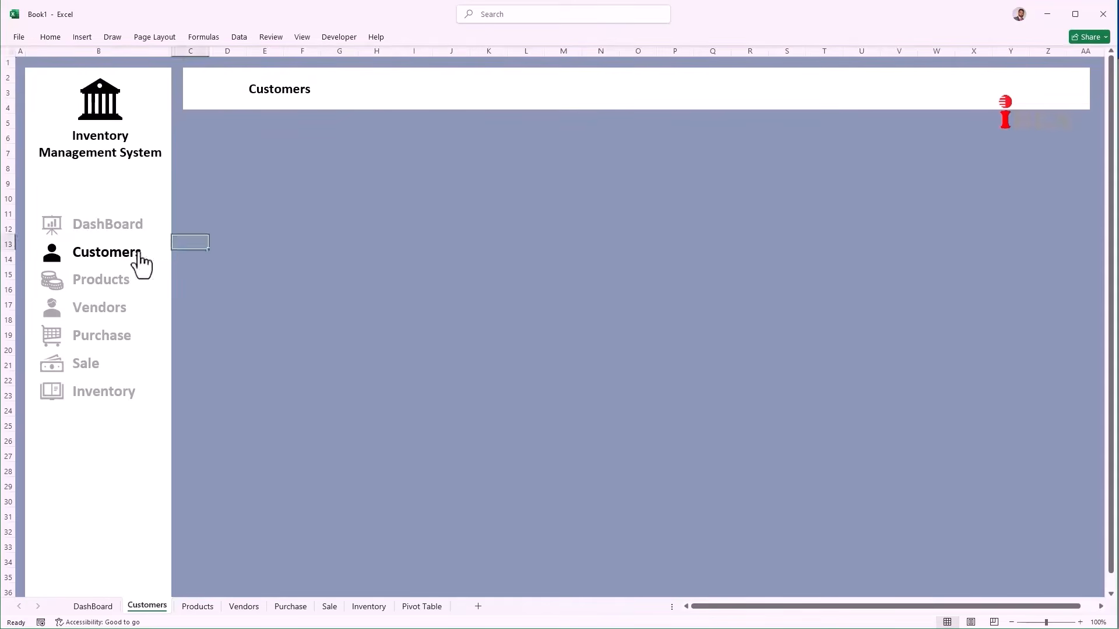
pyautogui.click(153, 255)
pyautogui.keyDown('ctrl'); pyautogui.click(150, 254); pyautogui.keyUp('ctrl')
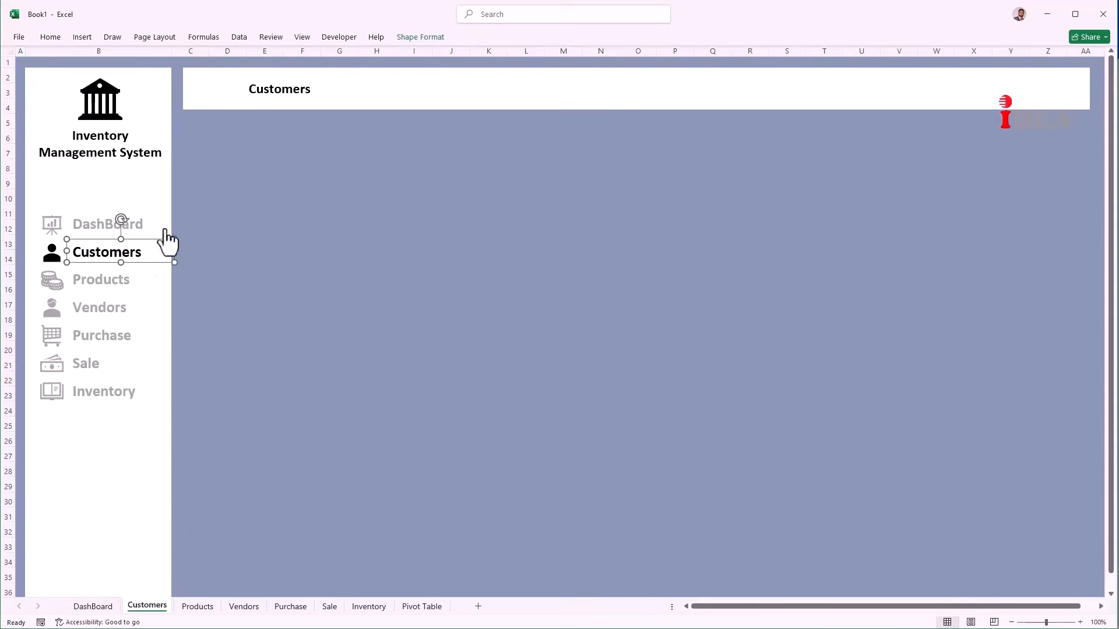
pyautogui.click(420, 38)
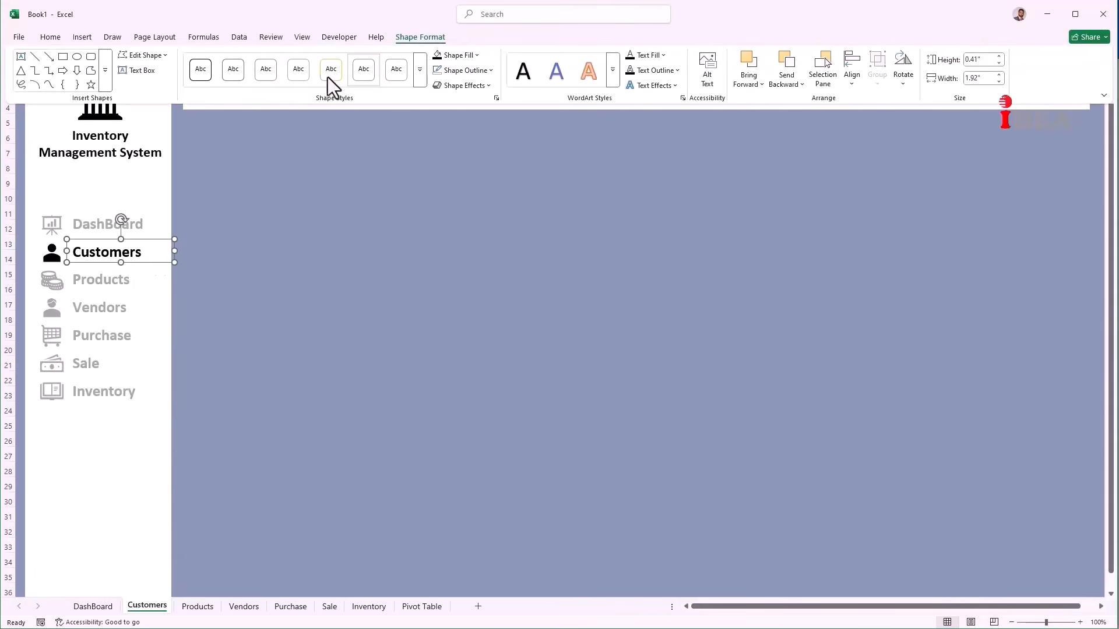
pyautogui.click(475, 56)
pyautogui.click(488, 181)
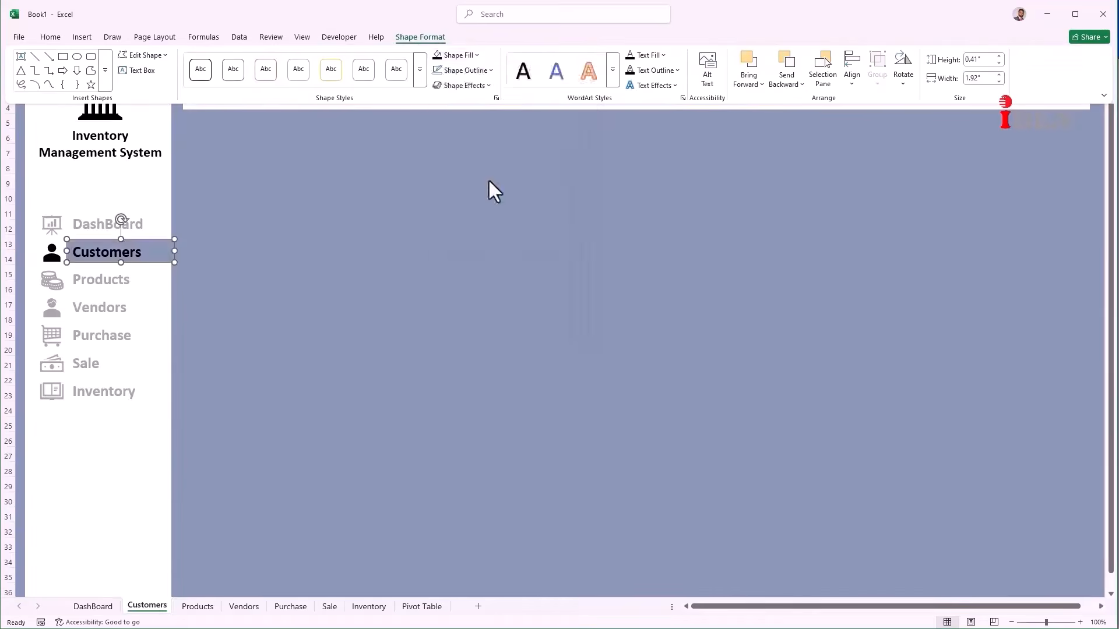
# Step: On the Products sheet, fill its box blue-grey with black text and a black coin icon
pyautogui.click(488, 180)
pyautogui.click(120, 282)
pyautogui.keyDown('ctrl'); pyautogui.click(121, 282); pyautogui.keyUp('ctrl')
pyautogui.click(50, 39)
pyautogui.click(201, 78)
pyautogui.click(224, 78)
pyautogui.click(52, 282)
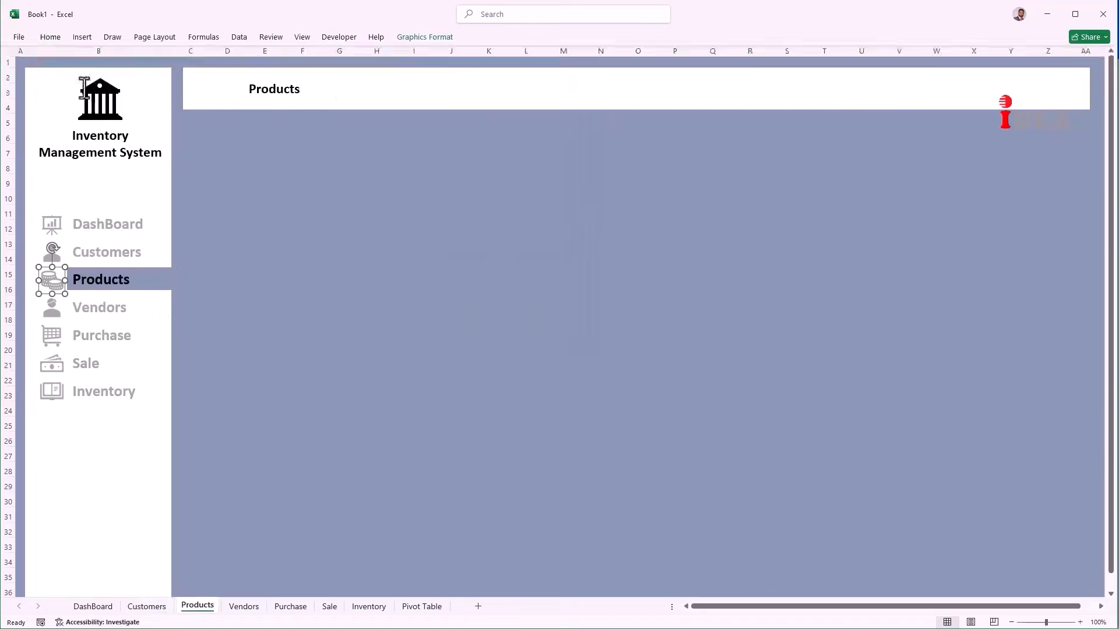
pyautogui.click(50, 37)
pyautogui.click(211, 78)
pyautogui.click(220, 155)
pyautogui.click(107, 309)
# Step: On the Vendors sheet, fill its box blue-grey with black text and a black vendor icon
pyautogui.click(111, 315)
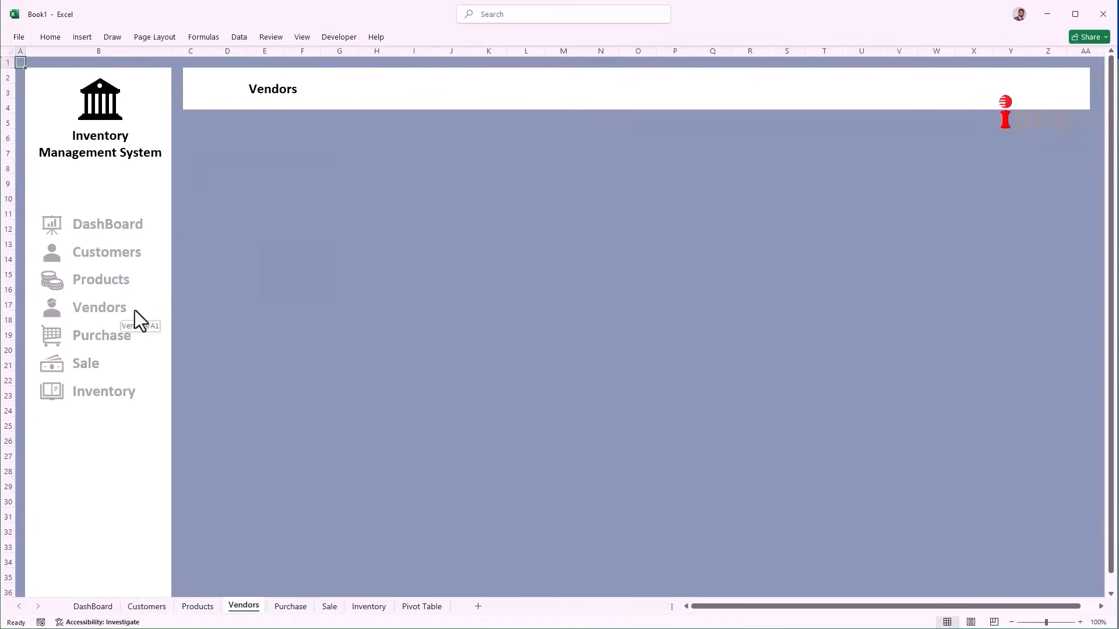
pyautogui.rightClick(138, 311)
pyautogui.click(175, 278)
pyautogui.click(218, 417)
pyautogui.click(50, 36)
pyautogui.click(225, 78)
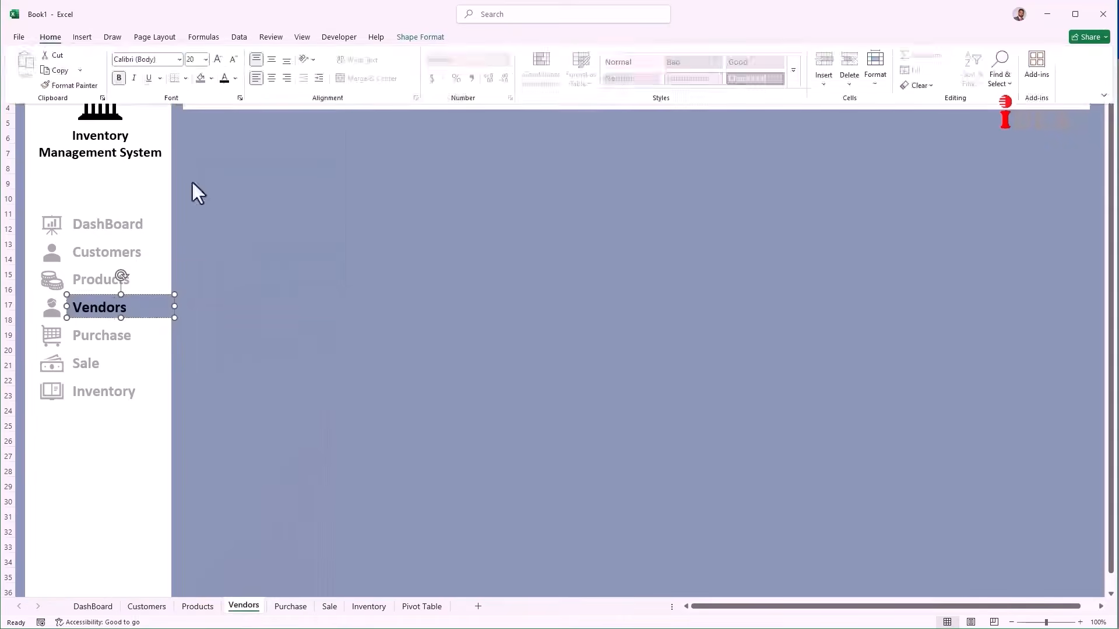
pyautogui.click(52, 308)
pyautogui.click(50, 37)
pyautogui.click(211, 78)
pyautogui.click(224, 156)
# Step: On the Purchase sheet, fill its box blue-grey with black text and a black cart icon
pyautogui.click(133, 344)
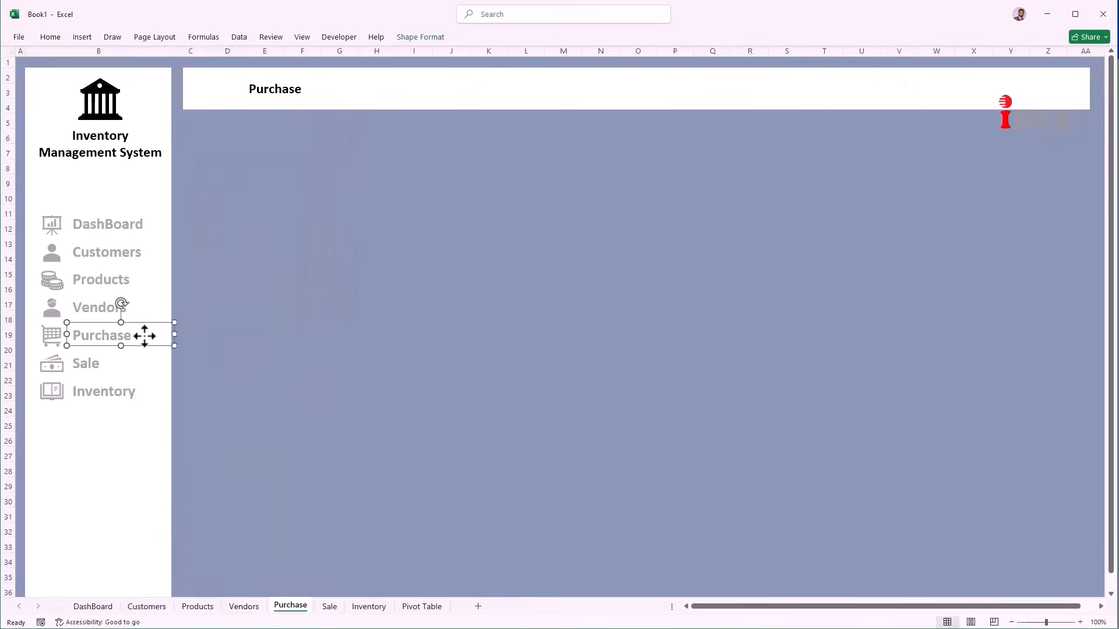
pyautogui.rightClick(146, 337)
pyautogui.click(183, 358)
pyautogui.click(228, 181)
pyautogui.click(50, 36)
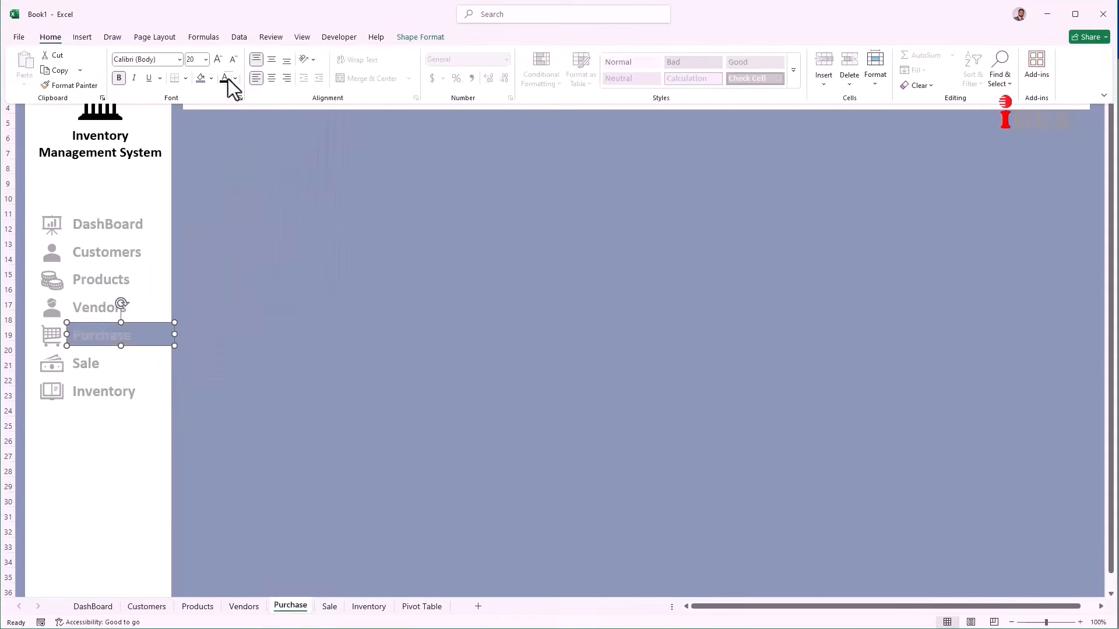
pyautogui.click(225, 78)
pyautogui.click(52, 336)
pyautogui.click(50, 37)
pyautogui.click(211, 78)
pyautogui.click(224, 155)
# Step: On the Sale sheet, fill its box blue-grey with black text and a black icon
pyautogui.click(108, 367)
pyautogui.keyDown('ctrl'); pyautogui.click(108, 356); pyautogui.keyUp('ctrl')
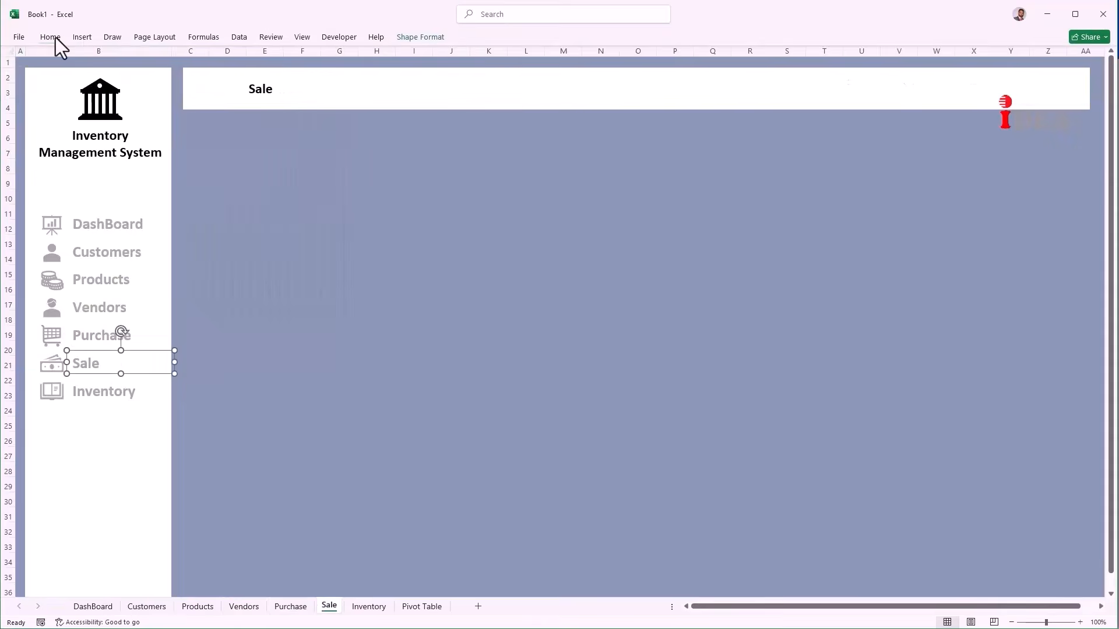
pyautogui.click(53, 37)
pyautogui.click(211, 78)
pyautogui.click(249, 201)
pyautogui.click(234, 79)
pyautogui.click(243, 156)
pyautogui.click(50, 371)
pyautogui.click(50, 37)
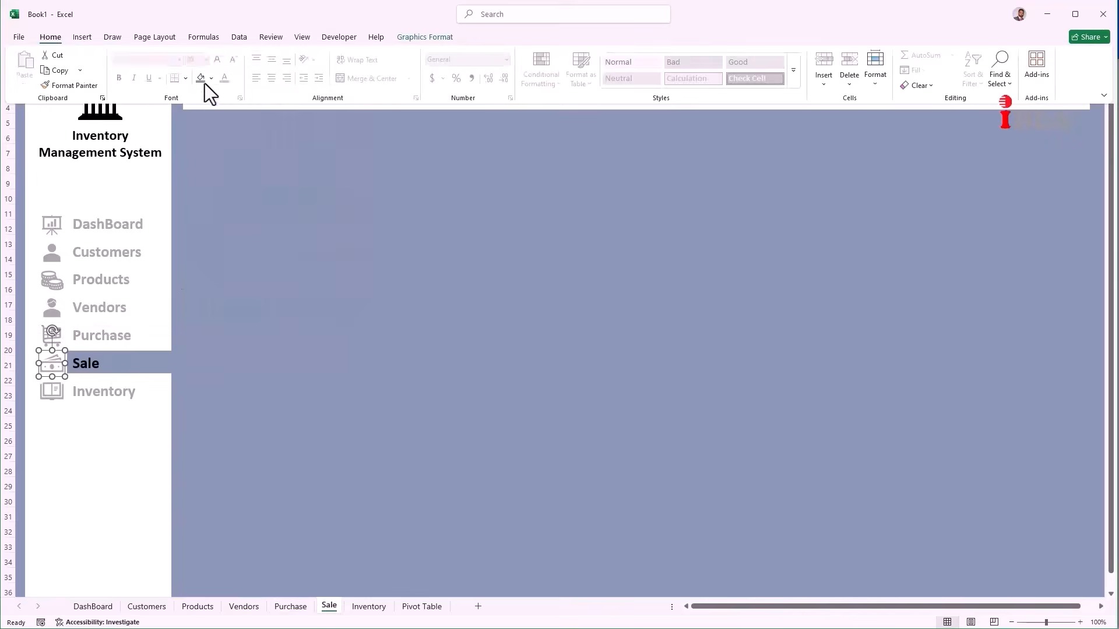
# Step: On the Inventory sheet, fill its box blue-grey with black text and a black book icon, then return to DashBoard
pyautogui.click(211, 78)
pyautogui.click(223, 156)
pyautogui.click(121, 398)
pyautogui.keyDown('ctrl'); pyautogui.click(142, 392); pyautogui.keyUp('ctrl')
pyautogui.click(50, 36)
pyautogui.click(225, 79)
pyautogui.click(211, 78)
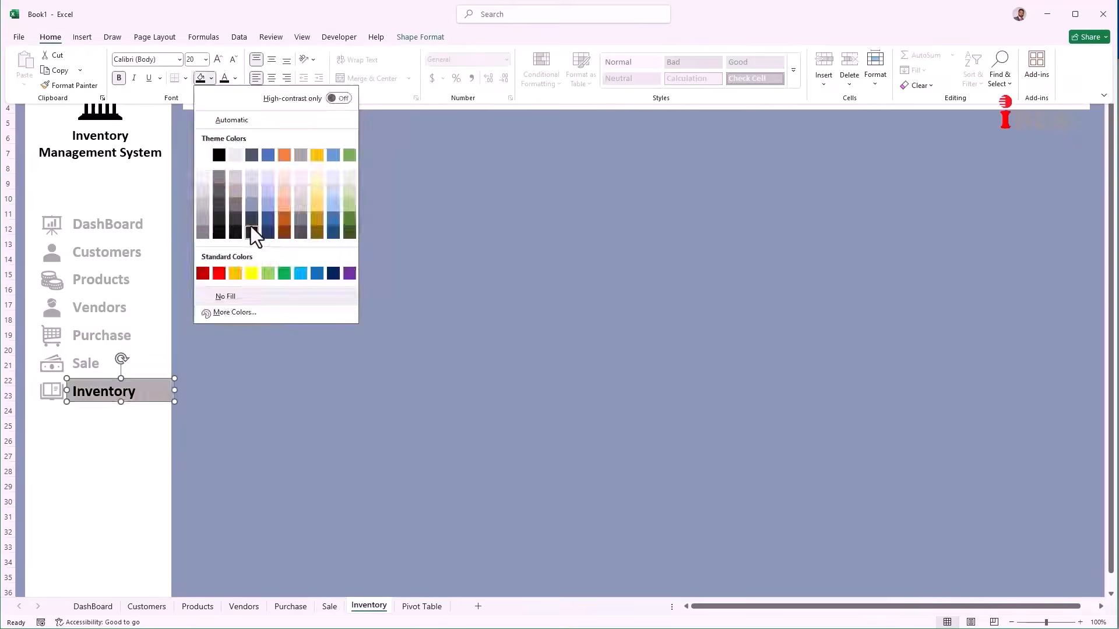
pyautogui.click(248, 201)
pyautogui.click(52, 392)
pyautogui.click(50, 37)
pyautogui.click(211, 78)
pyautogui.click(224, 156)
pyautogui.click(192, 362)
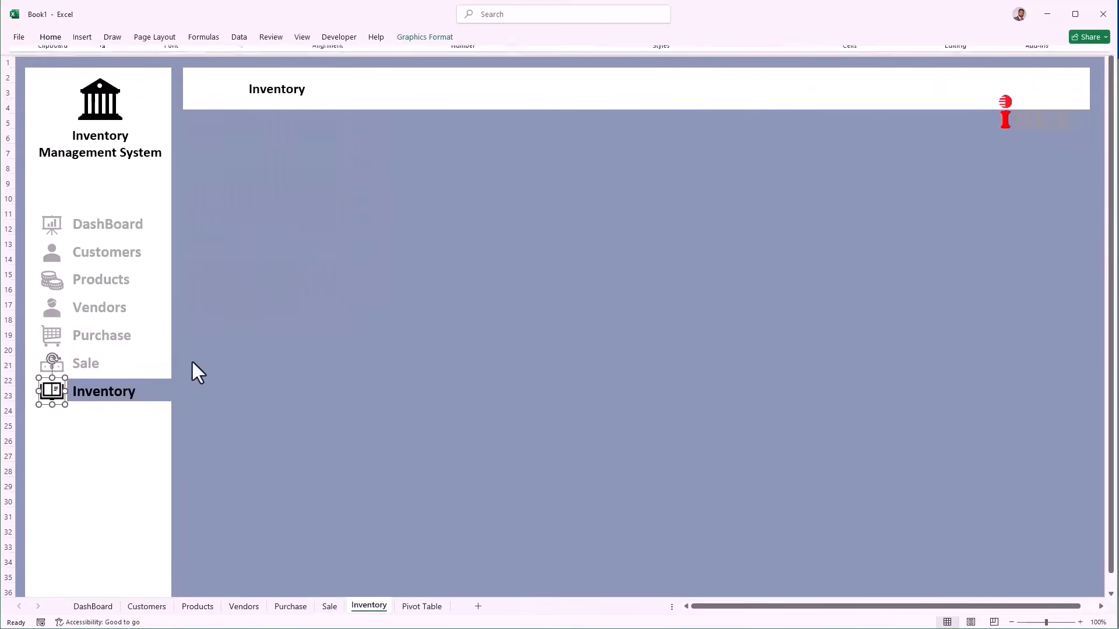
pyautogui.click(130, 224)
# Step: Test the Customers, Products, Vendors, Purchase, Sale and Inventory sidebar links, returning to DashBoard
pyautogui.click(112, 259)
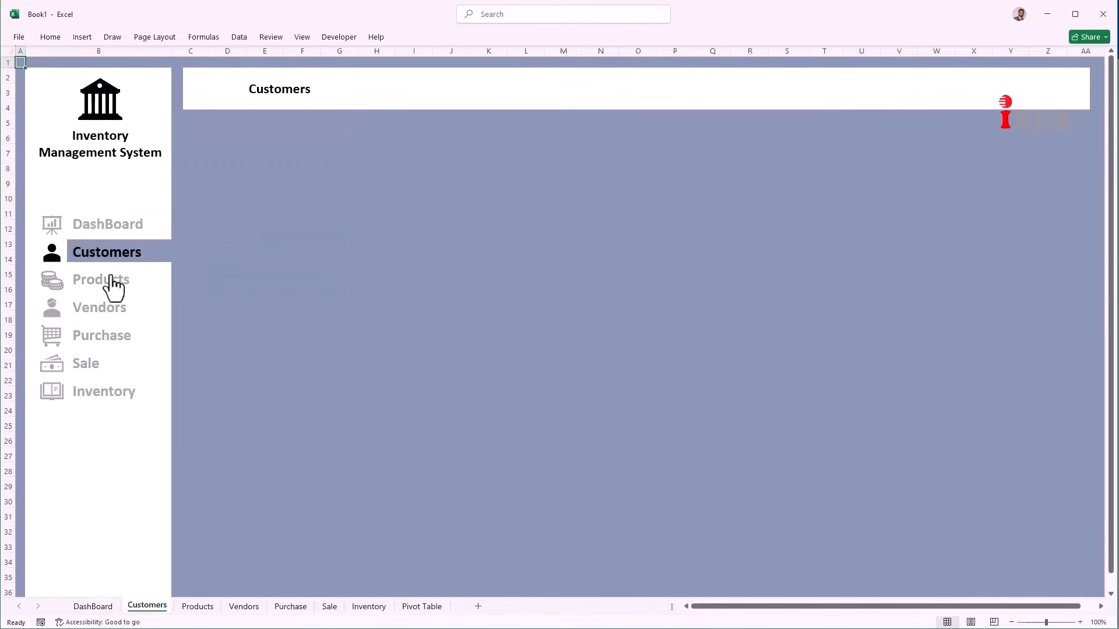
pyautogui.click(110, 285)
pyautogui.click(112, 313)
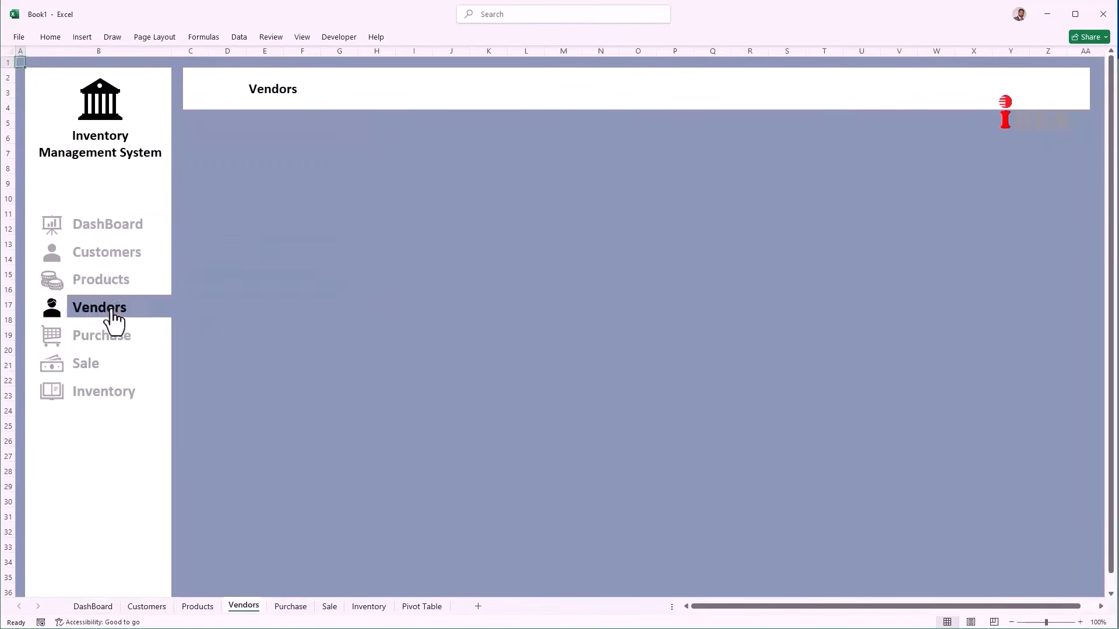
pyautogui.click(106, 343)
pyautogui.click(98, 373)
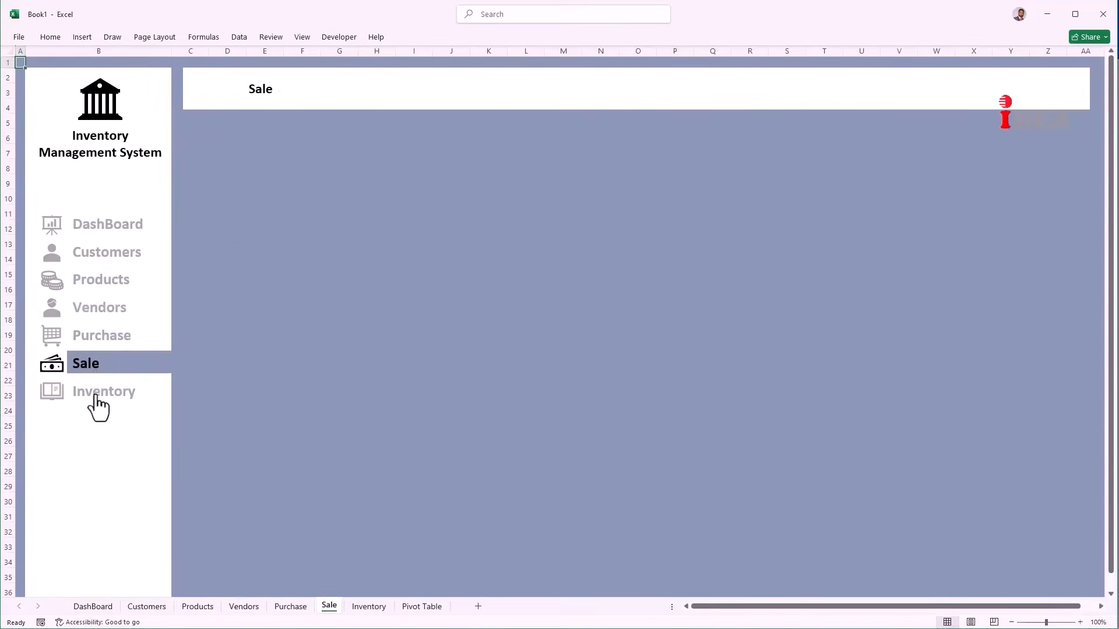
pyautogui.click(97, 402)
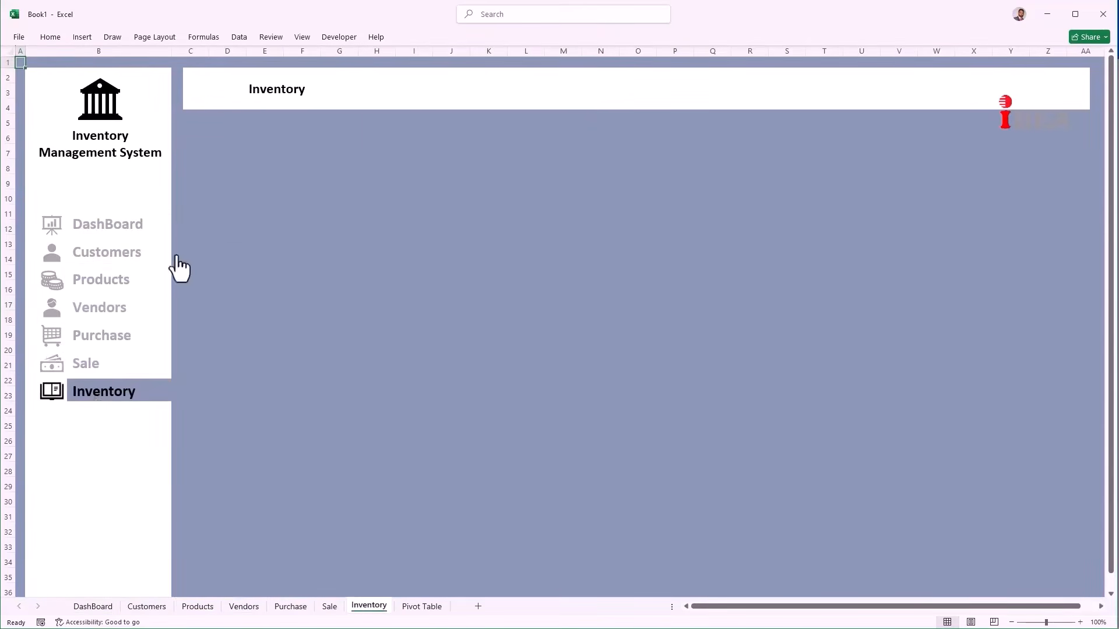
pyautogui.click(133, 233)
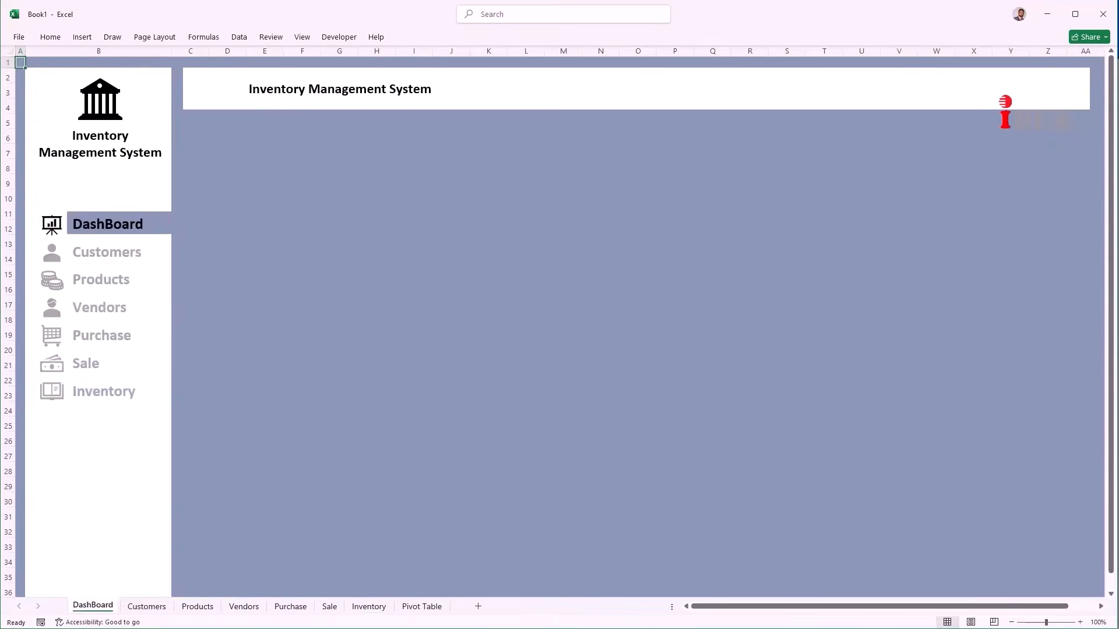
# Step: Select cell D6 and then the title banner shape on the DashBoard sheet
pyautogui.hotkey('alt', 'Tab')
pyautogui.click(223, 135)
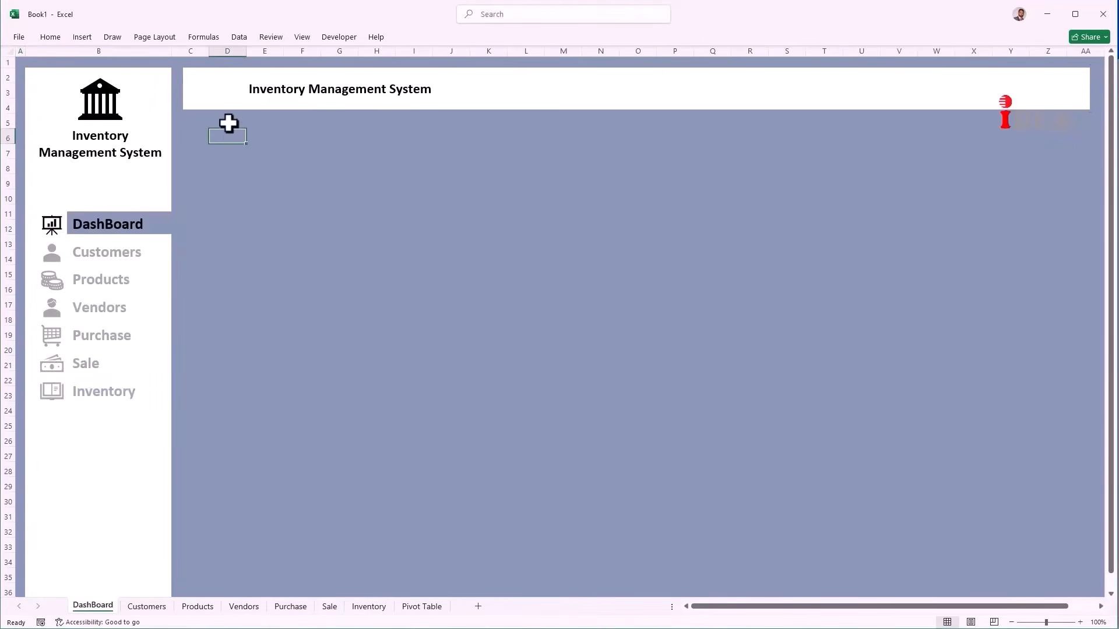
pyautogui.click(228, 100)
# Step: On the DashBoard sheet, set the banner not to move or size with cells and narrow column C
pyautogui.rightClick(228, 100)
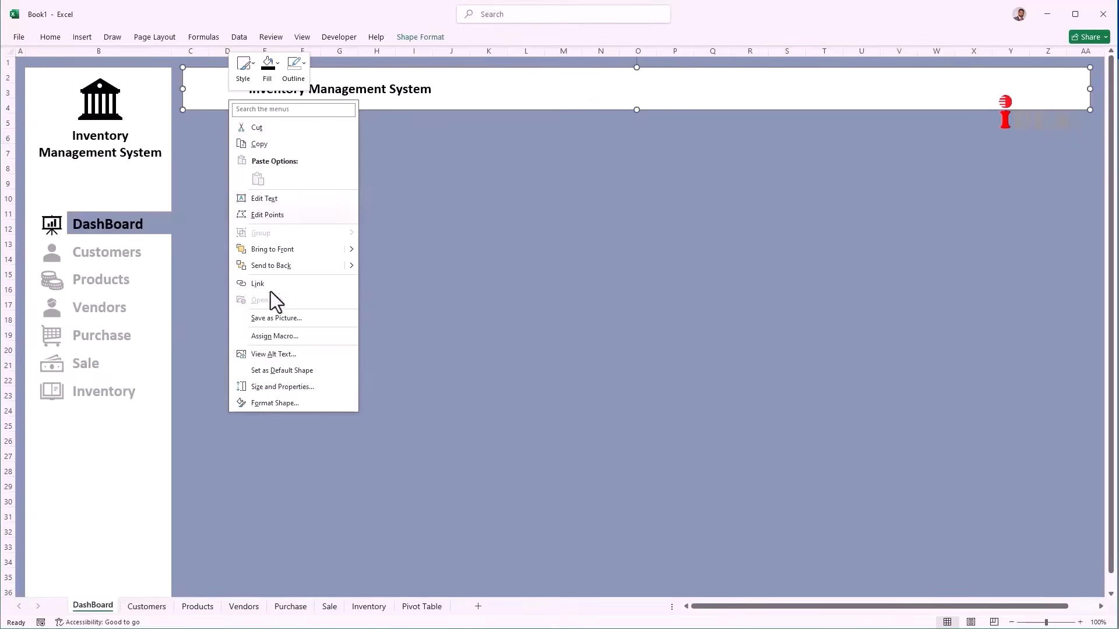
pyautogui.click(298, 388)
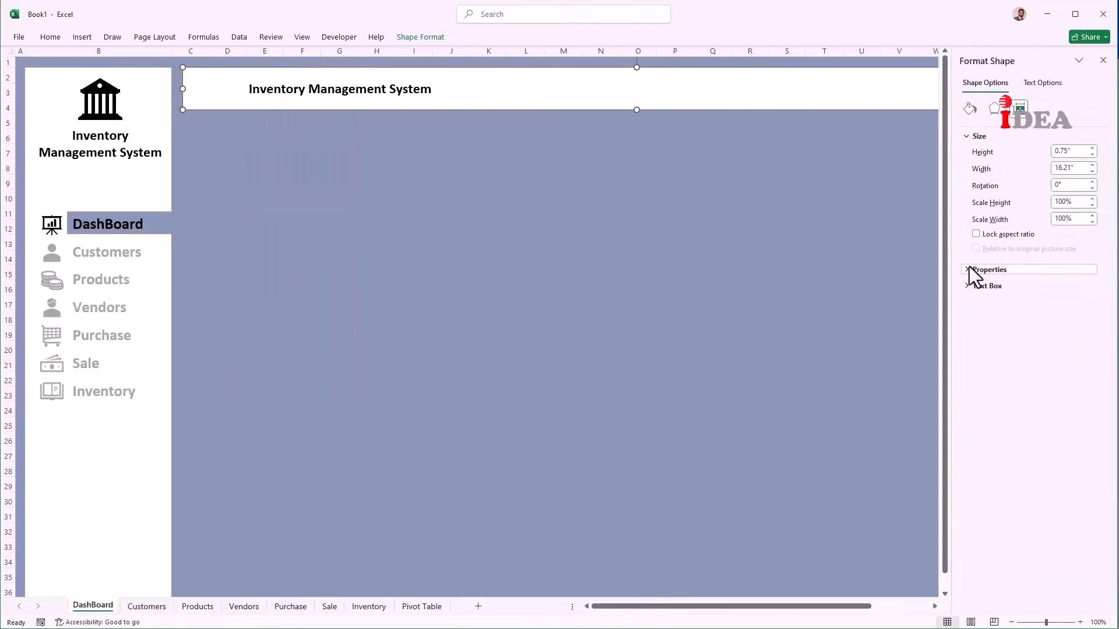
pyautogui.click(970, 270)
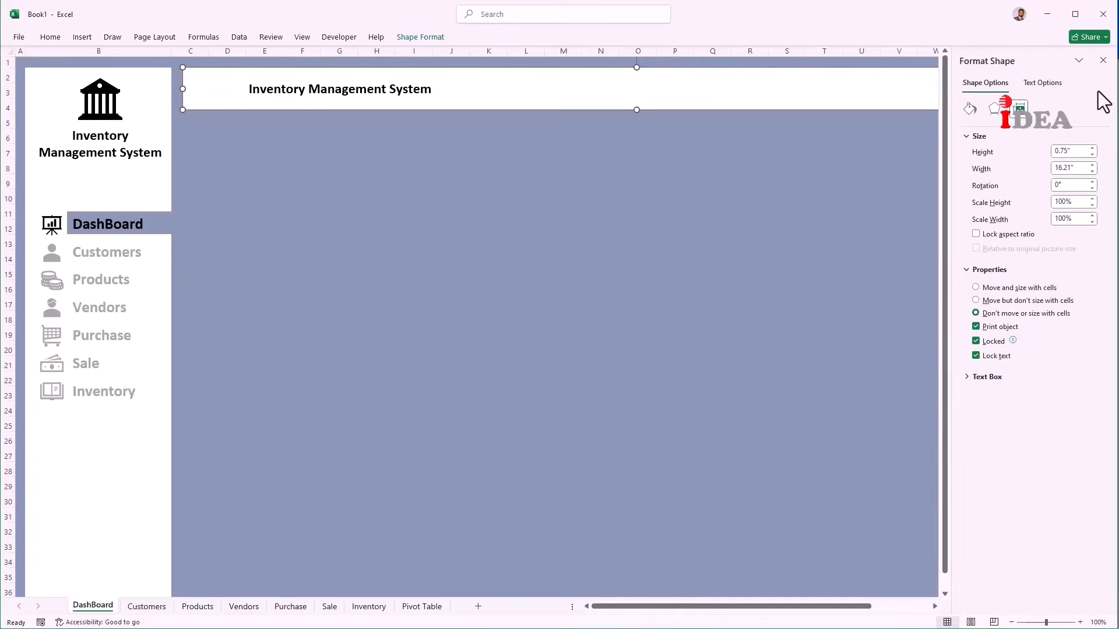
pyautogui.click(1103, 60)
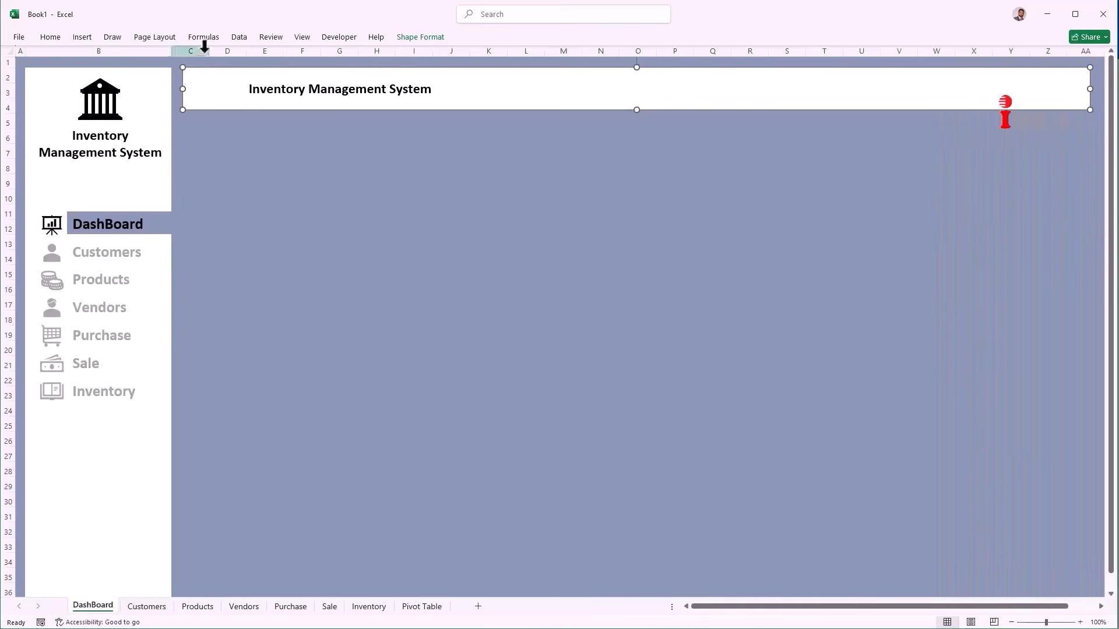
pyautogui.moveTo(209, 50); pyautogui.dragTo(184, 55)
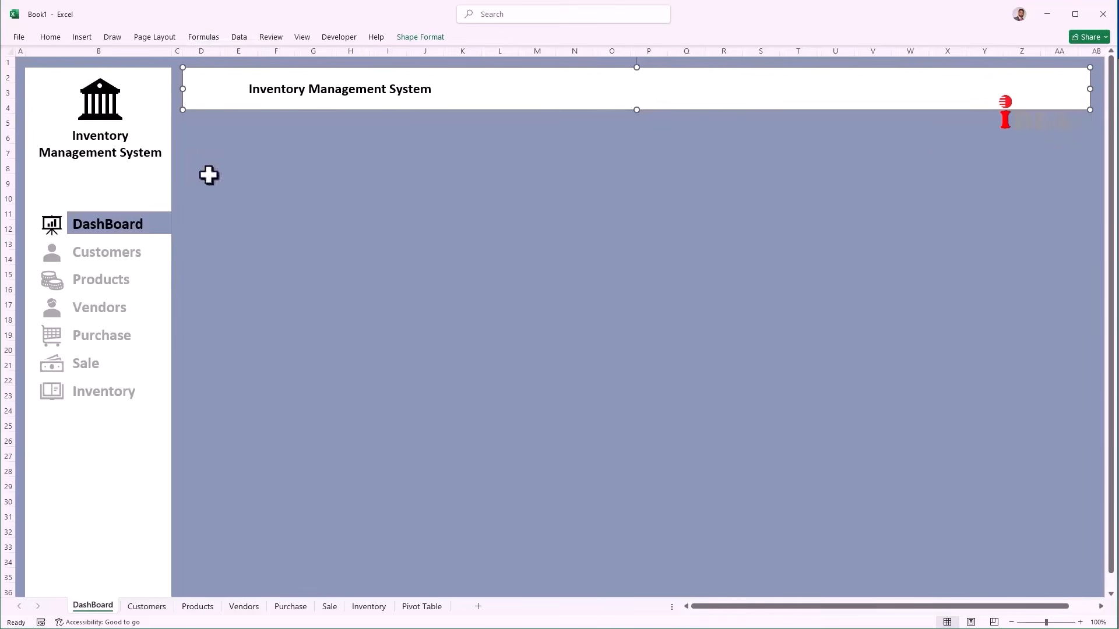
# Step: On the Customers sheet, set the banner not to move or size with cells and narrow column C to 1.86
pyautogui.click(119, 258)
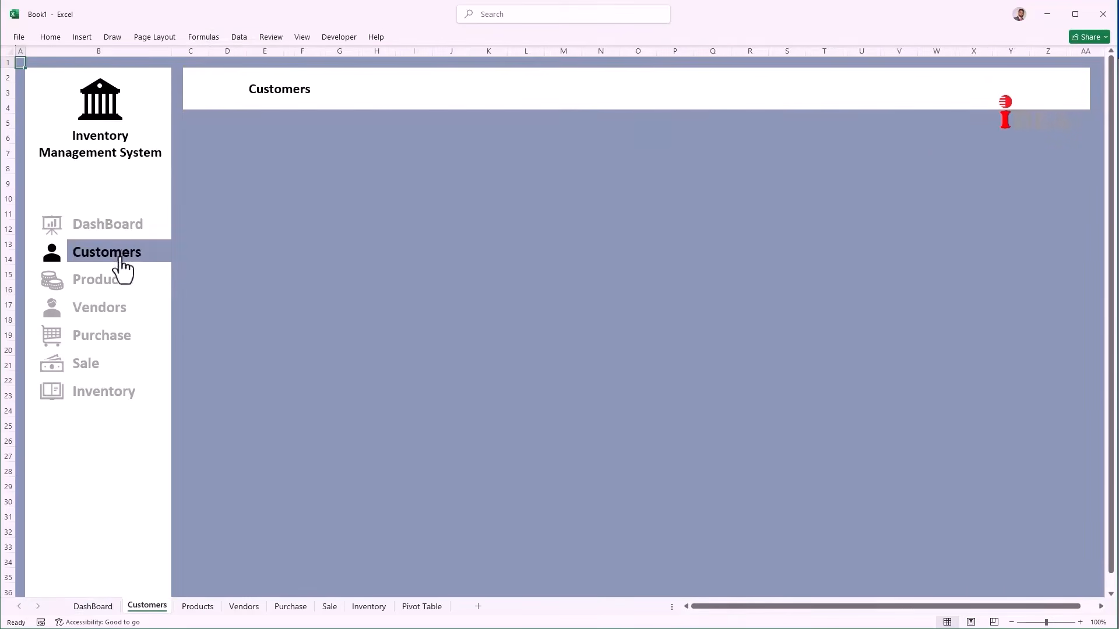
pyautogui.click(209, 104)
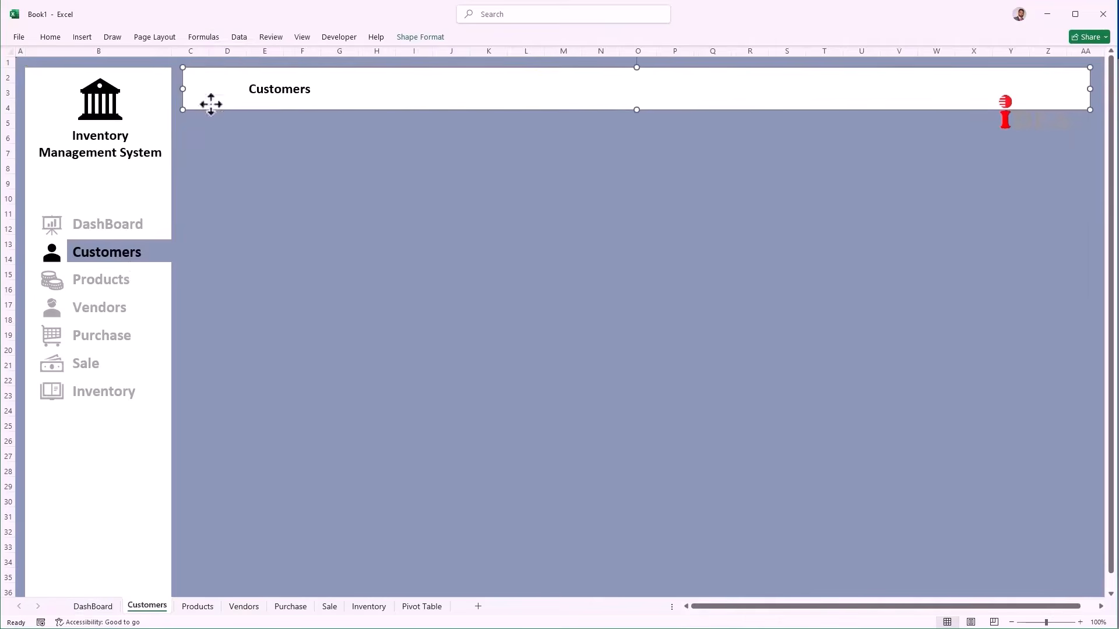
pyautogui.rightClick(211, 104)
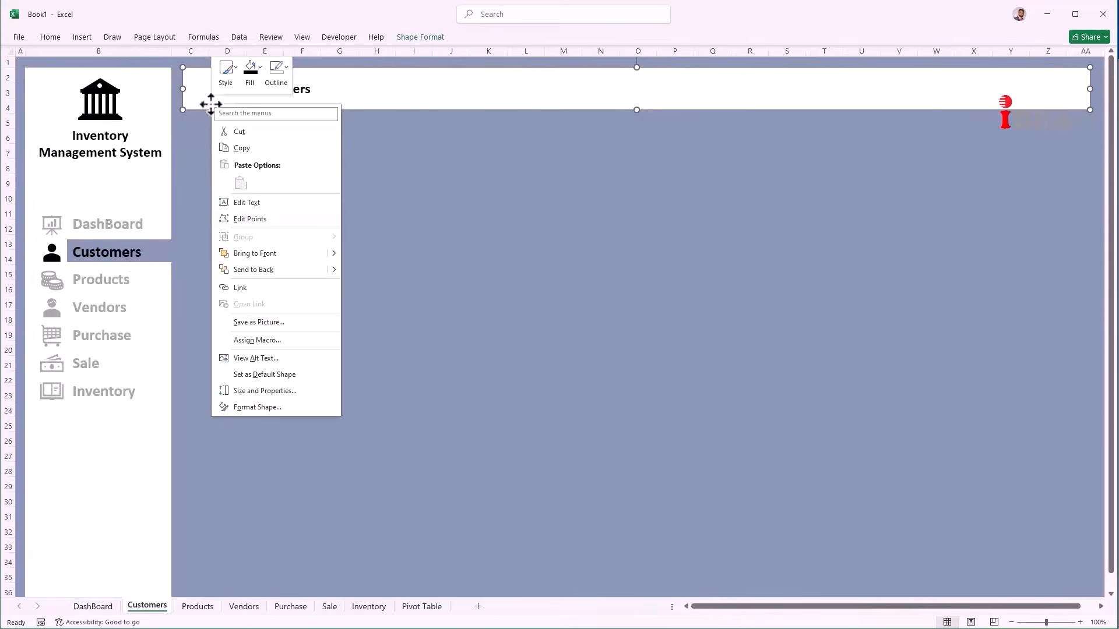
pyautogui.click(261, 393)
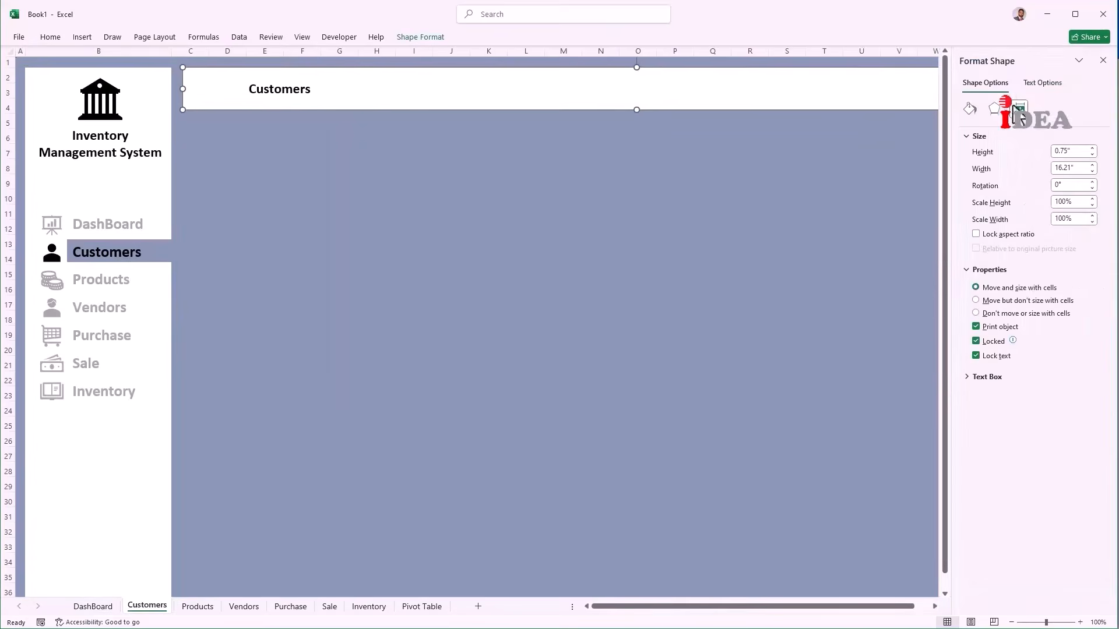
pyautogui.click(1001, 314)
pyautogui.click(1103, 60)
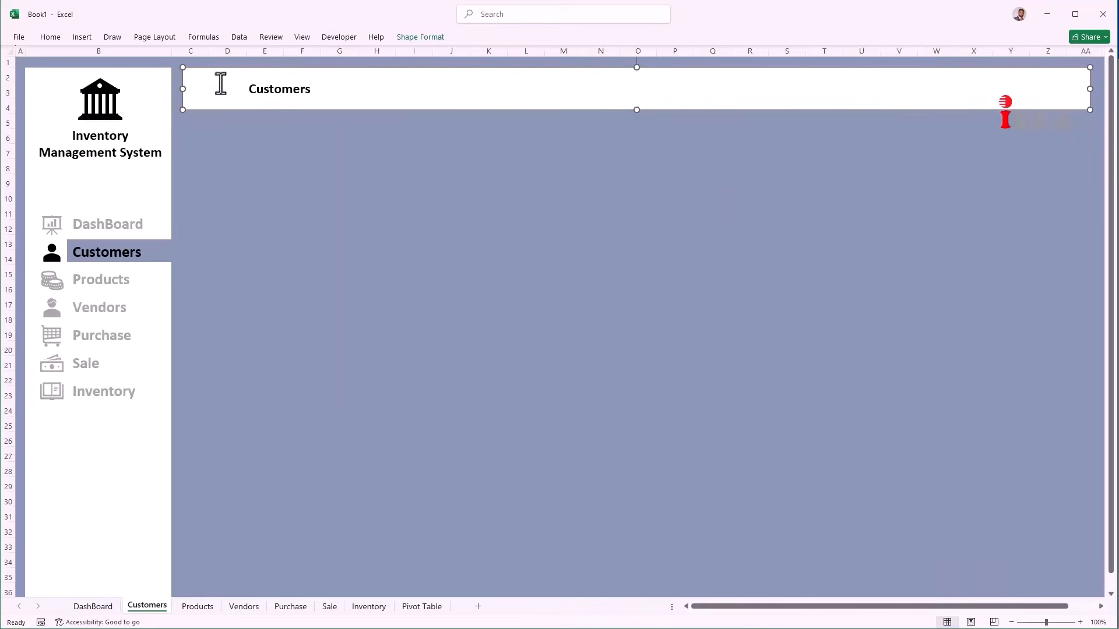
pyautogui.moveTo(208, 51); pyautogui.dragTo(181, 56)
pyautogui.click(208, 133)
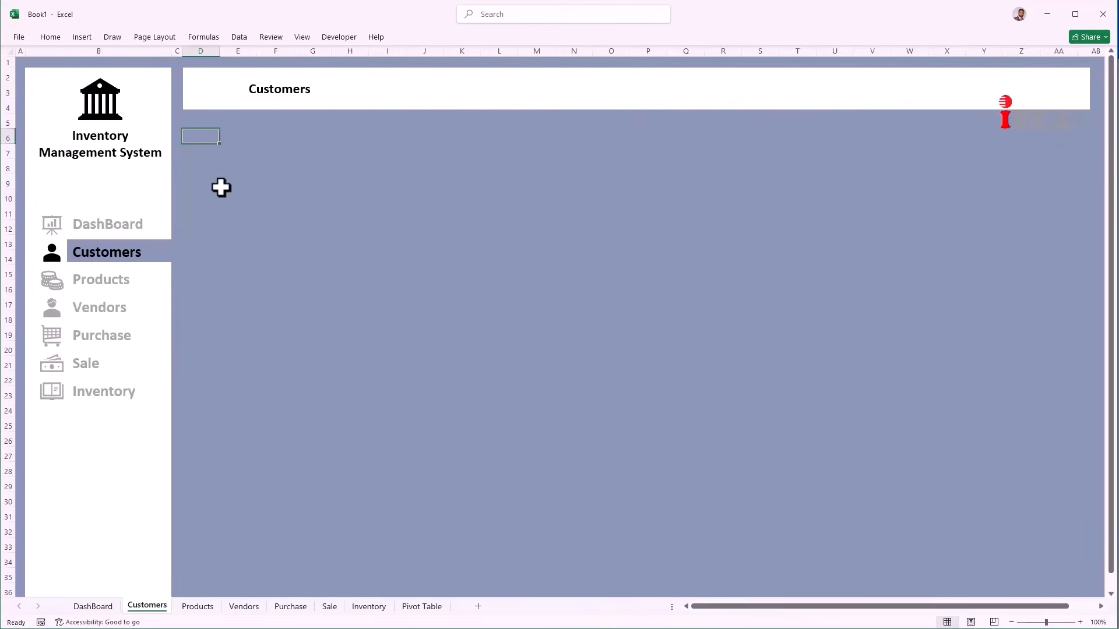
# Step: Enter the Cust-ID label in D6 and set the whole Customers sheet to font size 12
pyautogui.write('c')
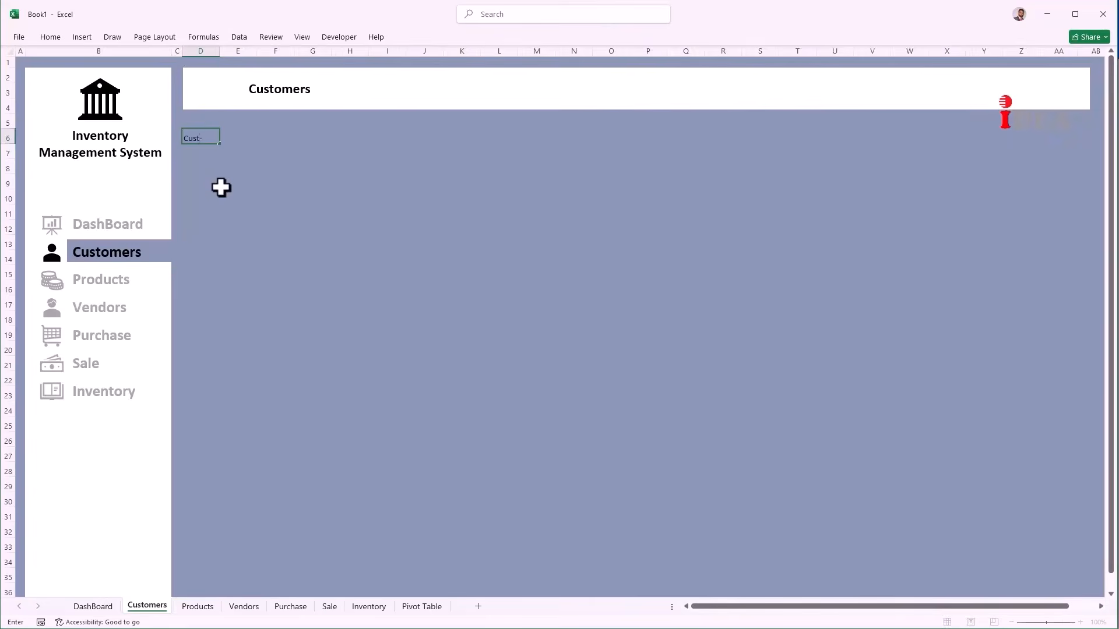
pyautogui.press('Tab')
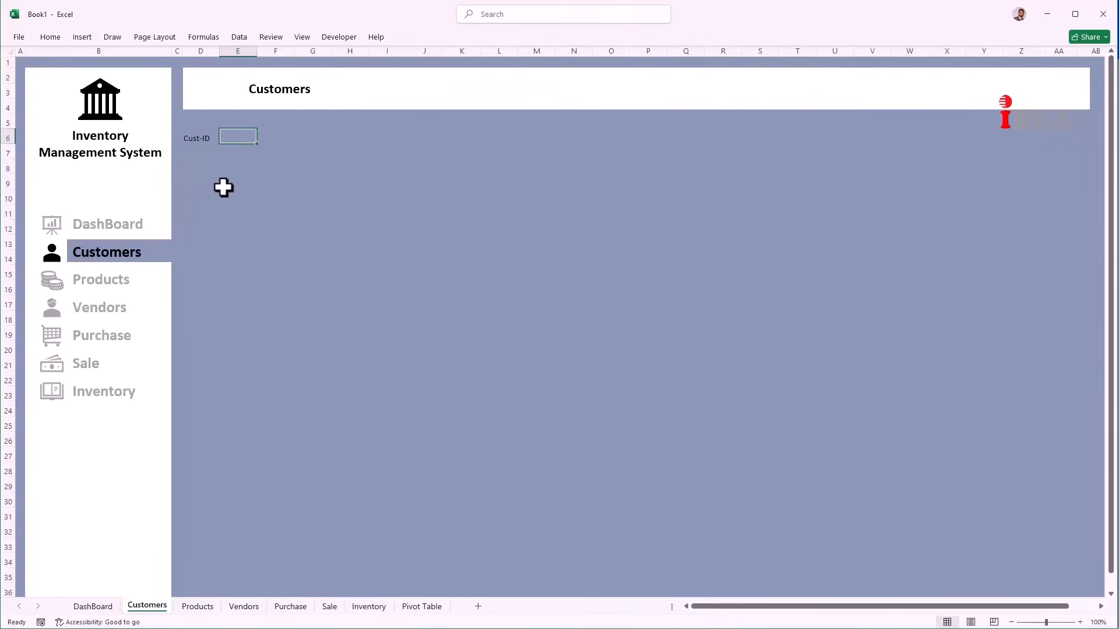
pyautogui.click(8, 51)
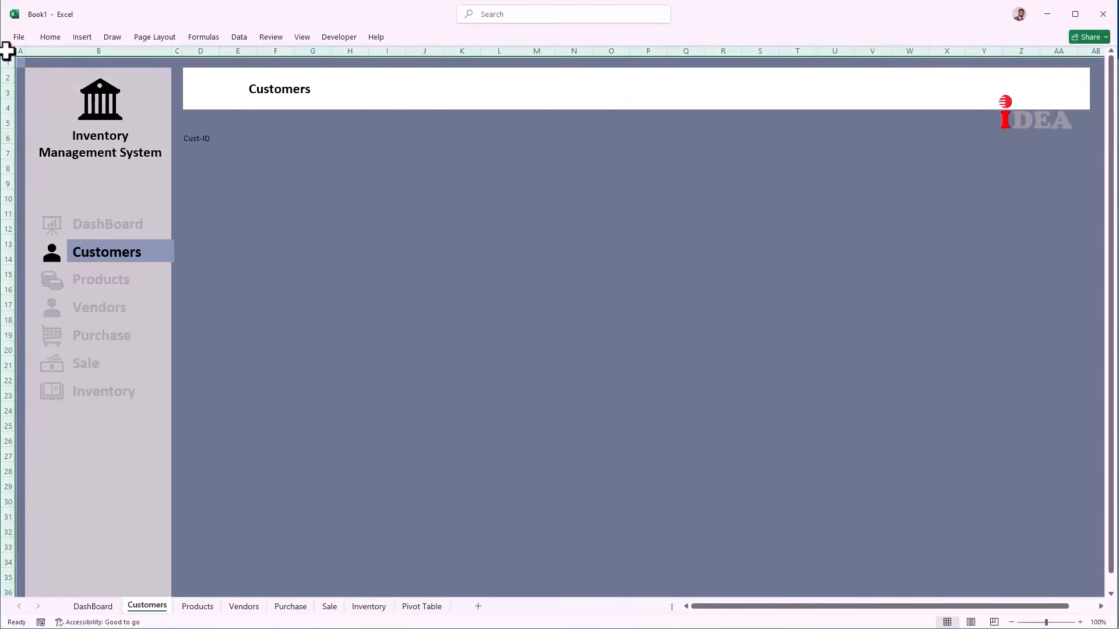
pyautogui.click(55, 40)
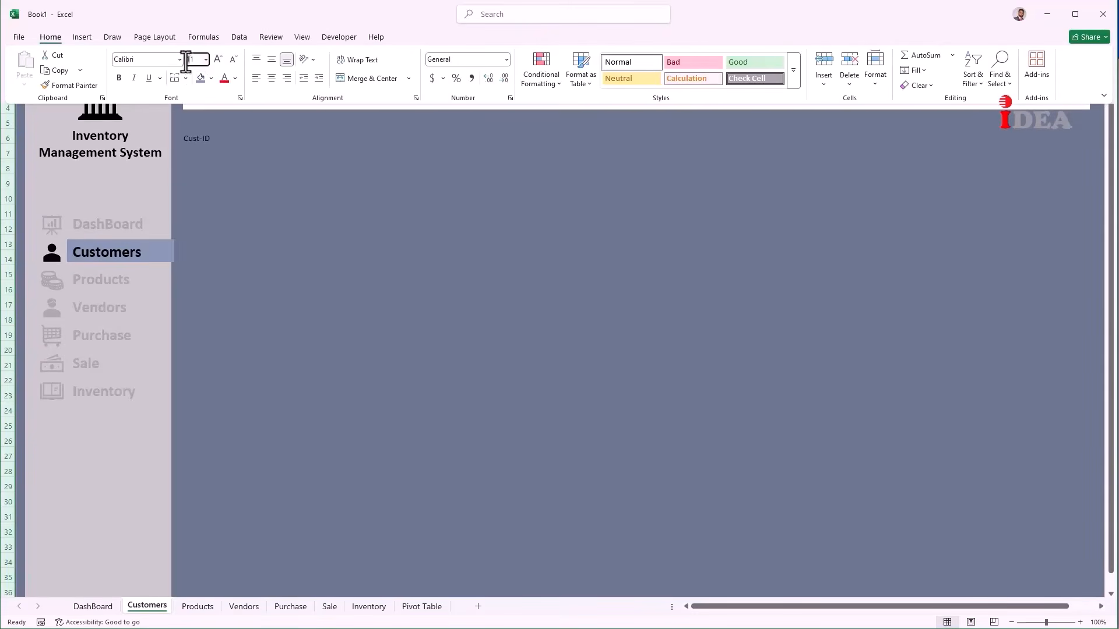
pyautogui.write('12')
pyautogui.press('Return')
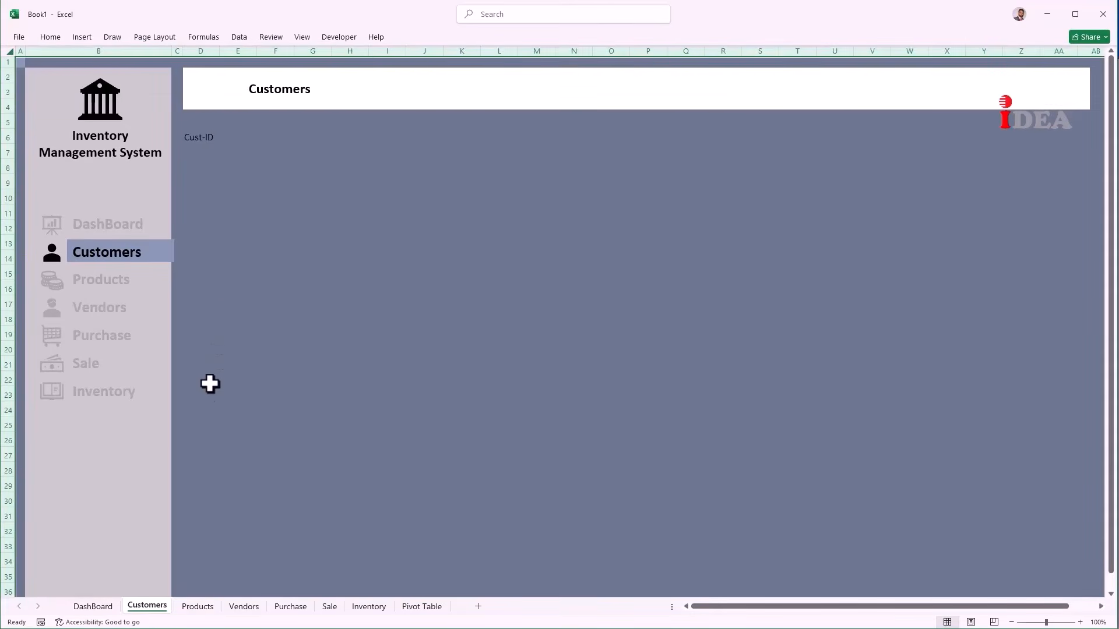
# Step: Group the Products, Vendors and following sheets through Inventory
pyautogui.click(196, 606)
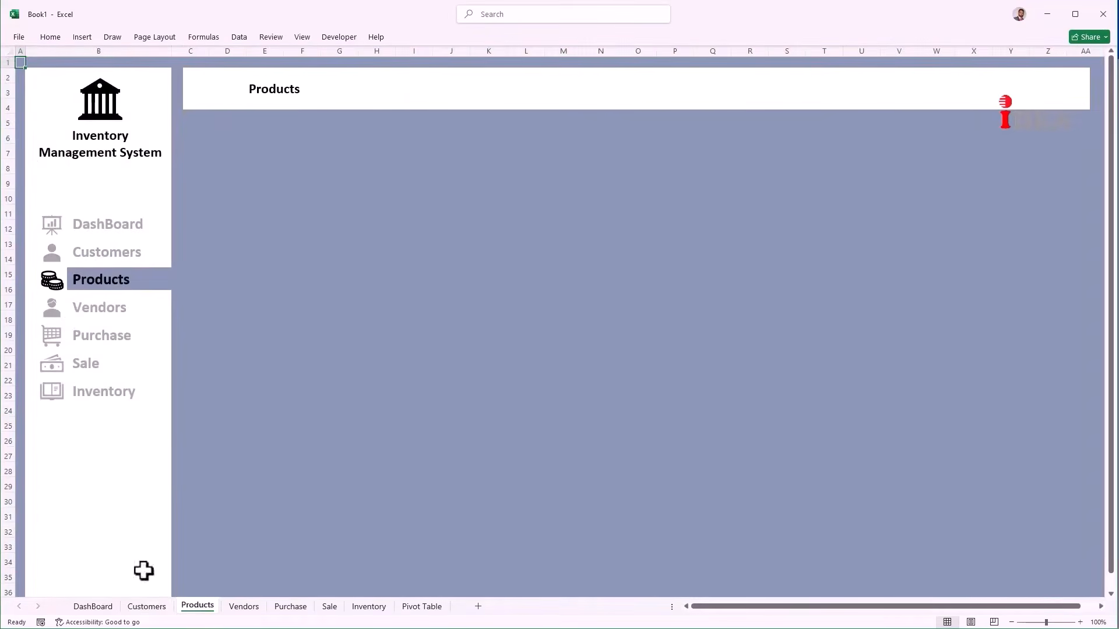
pyautogui.keyDown('ctrl'); pyautogui.click(234, 608); pyautogui.keyUp('ctrl')
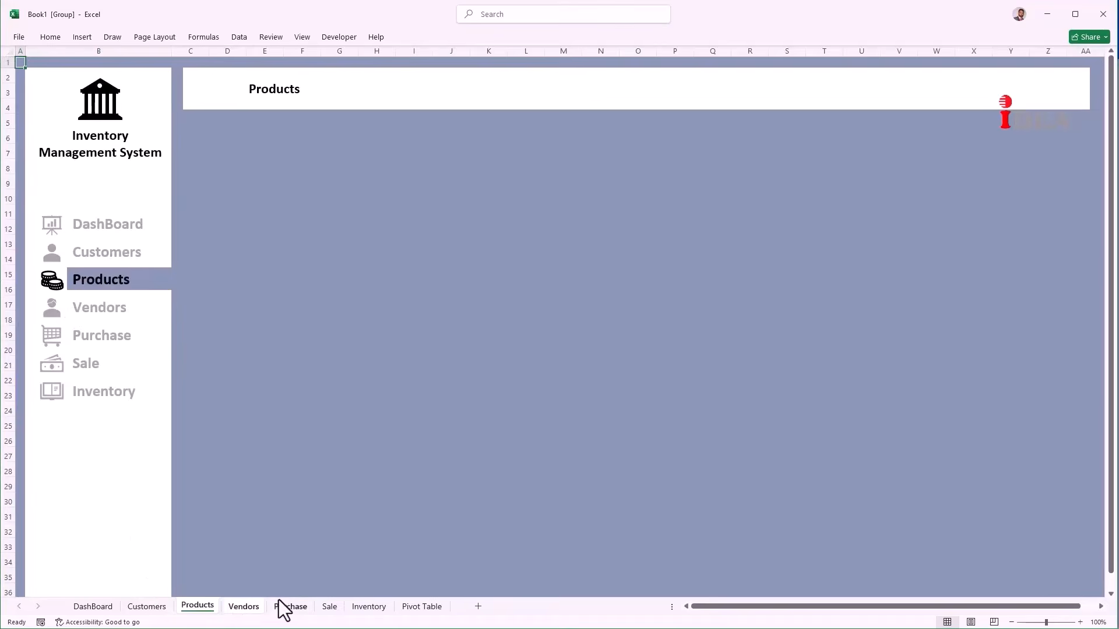
pyautogui.keyDown('ctrl'); pyautogui.click(369, 608); pyautogui.keyUp('ctrl')
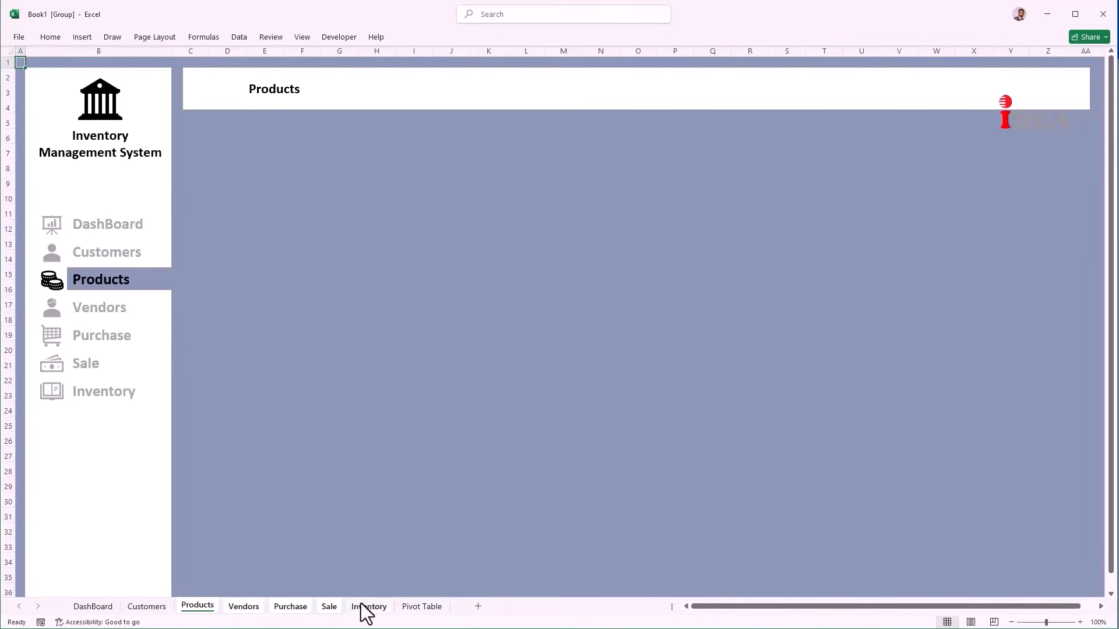
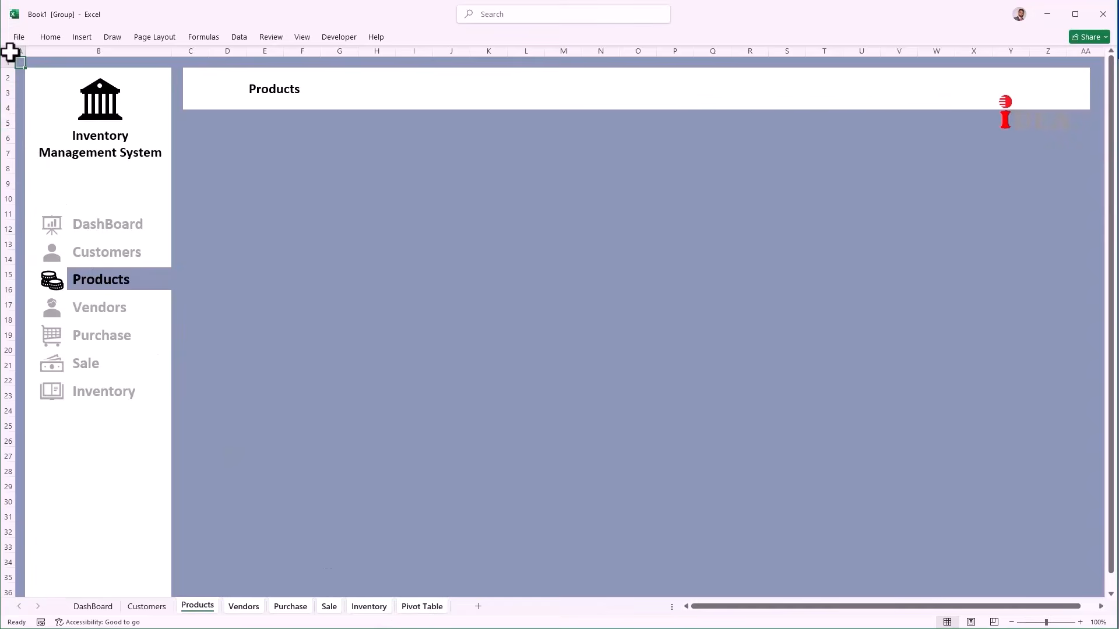
# Step: Apply the new font size to every cell on the grouped sheets, then return to Customers to ungroup
pyautogui.click(11, 52)
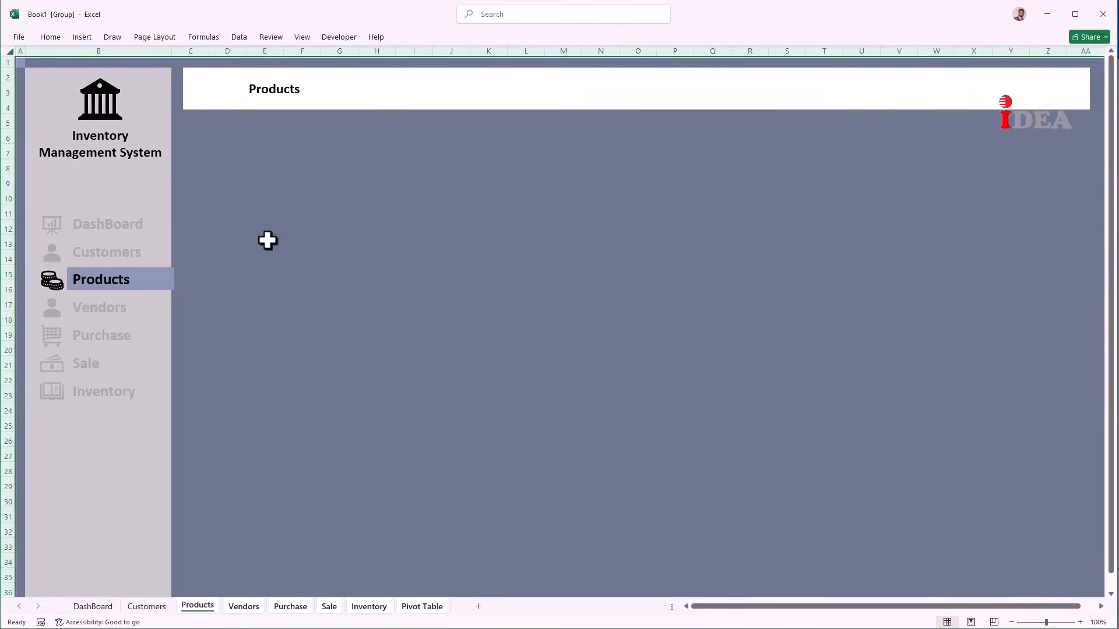
pyautogui.click(50, 37)
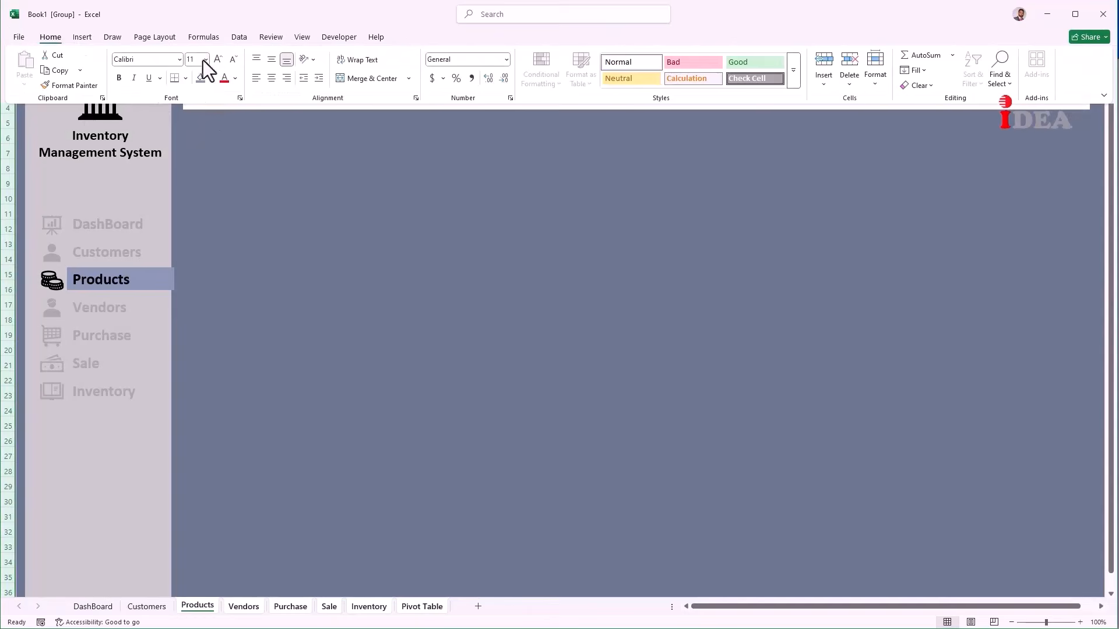
pyautogui.click(201, 60)
pyautogui.write('1')
pyautogui.press('Return')
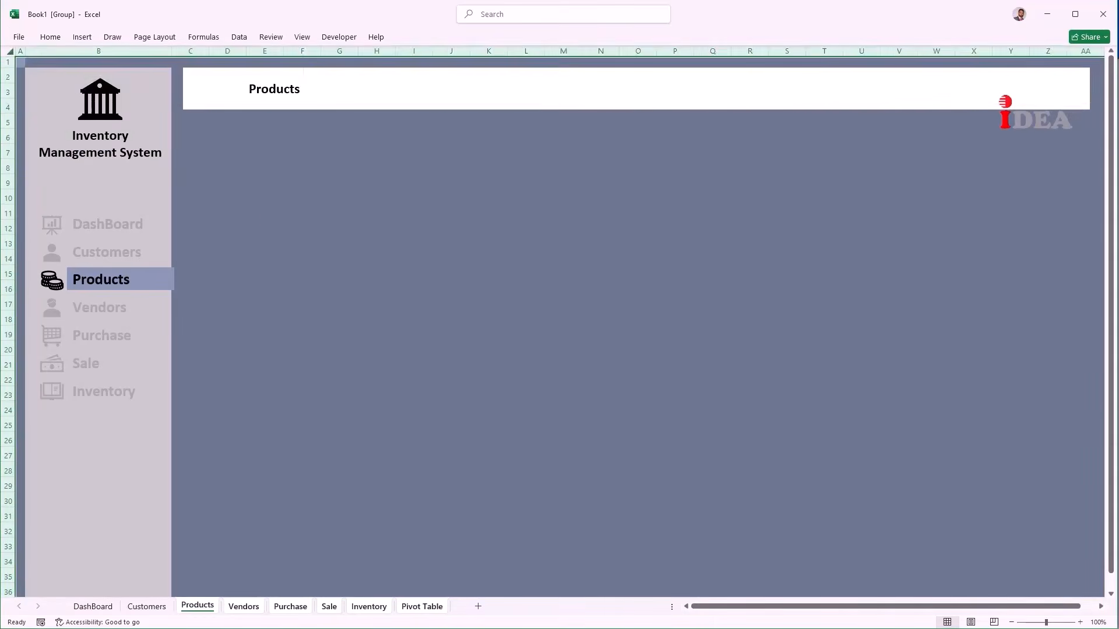
pyautogui.click(142, 609)
pyautogui.click(245, 242)
# Step: Enter the Cust-Name, Email and Address headers in E6:G6 beside Cust-ID
pyautogui.click(200, 130)
pyautogui.press('Right')
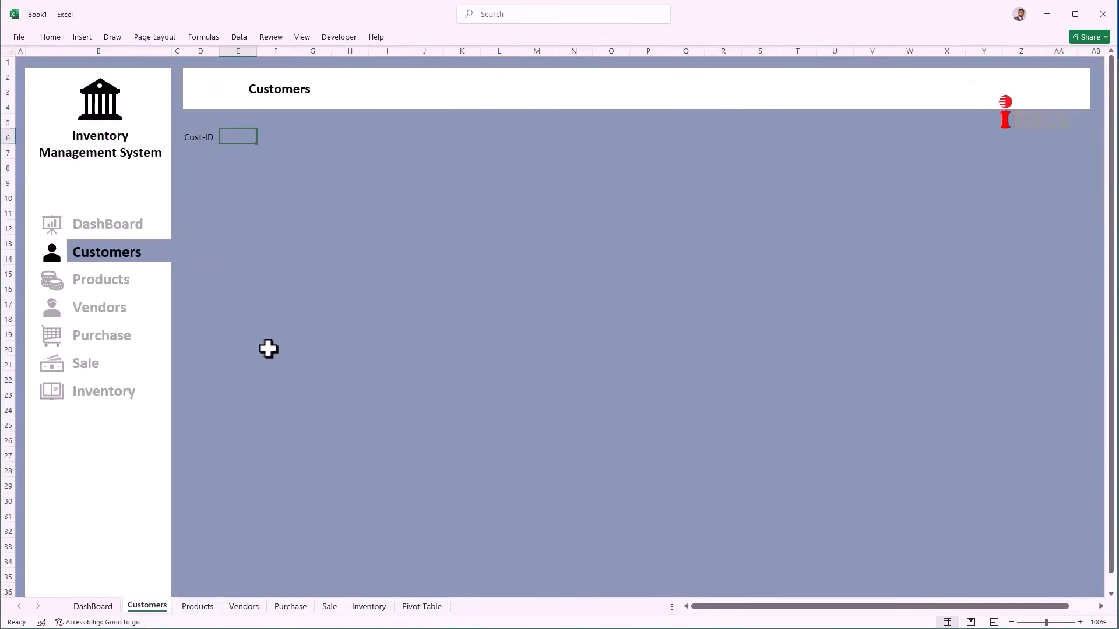
pyautogui.write('Cust-Name')
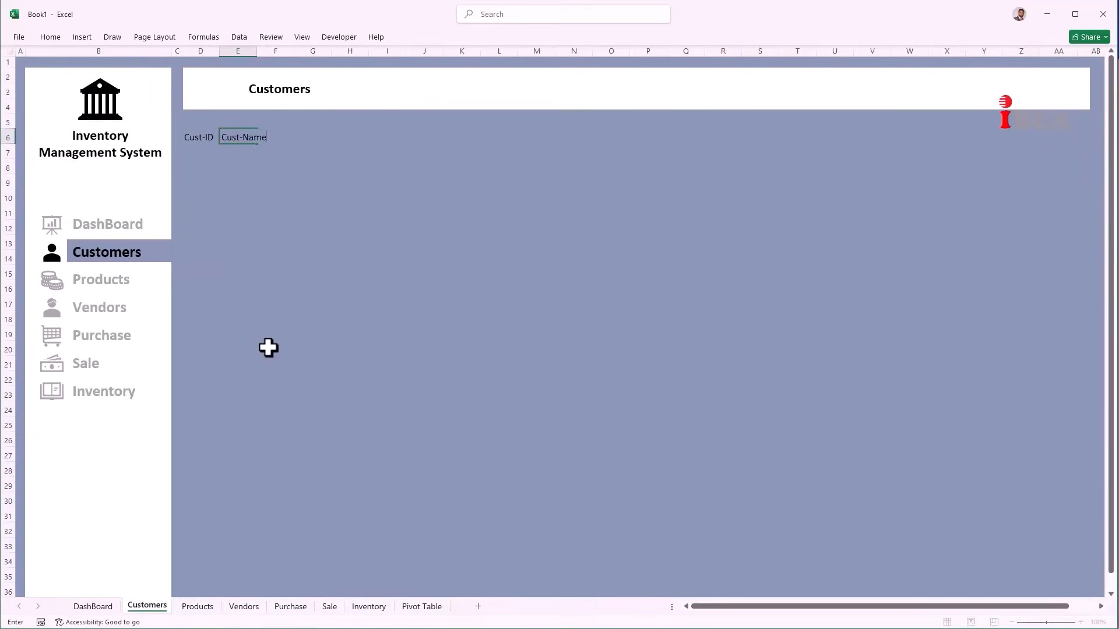
pyautogui.press('Right')
pyautogui.write('Email')
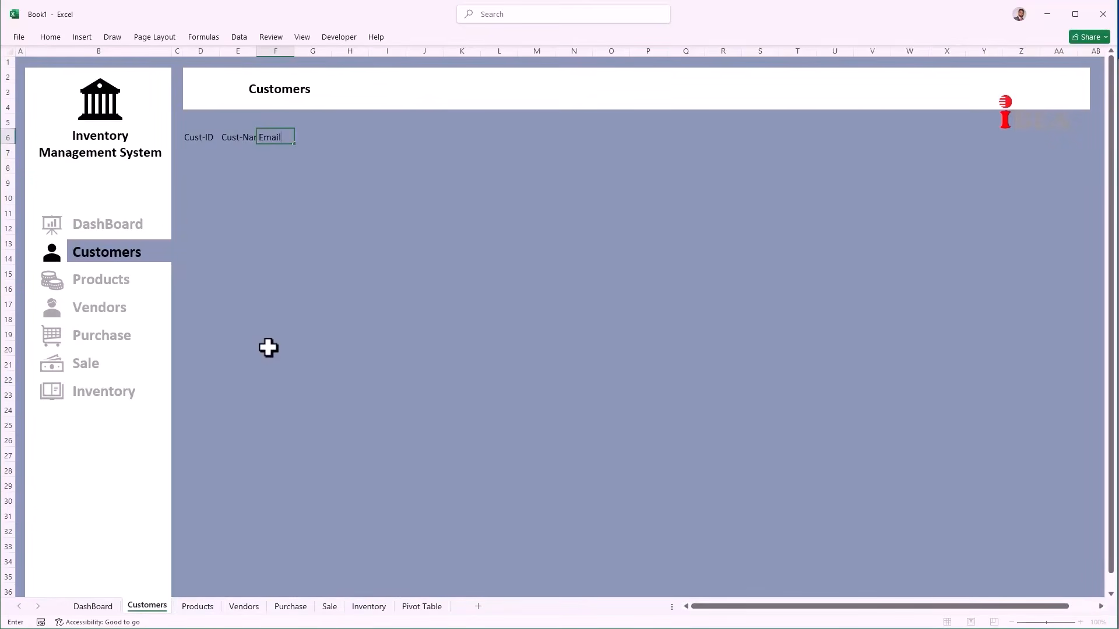
pyautogui.press('Right')
pyautogui.write('A')
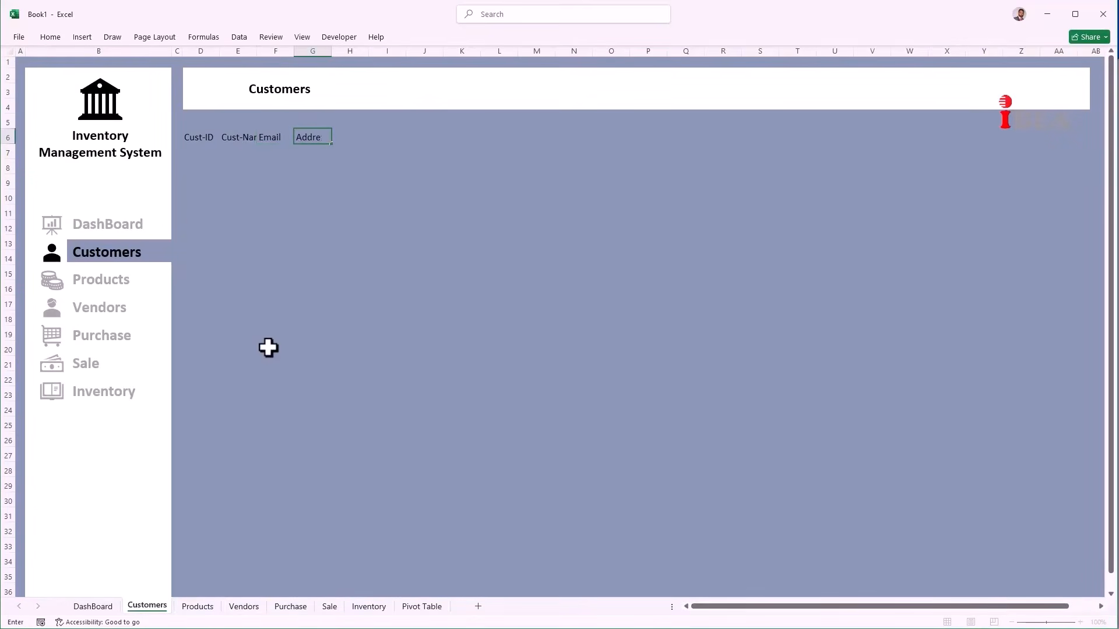
pyautogui.press('Return')
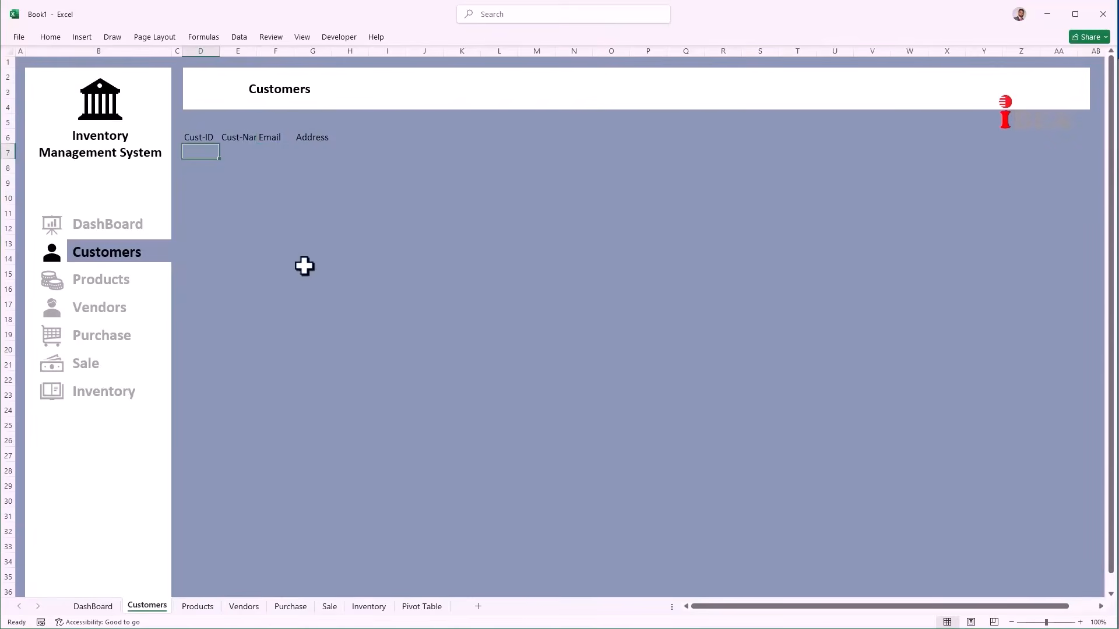
# Step: Widen columns E, F and G to fit customer names, emails and addresses
pyautogui.click(240, 52)
pyautogui.moveTo(257, 51); pyautogui.dragTo(626, 53)
pyautogui.click(350, 52)
pyautogui.click(463, 51)
pyautogui.click(203, 149)
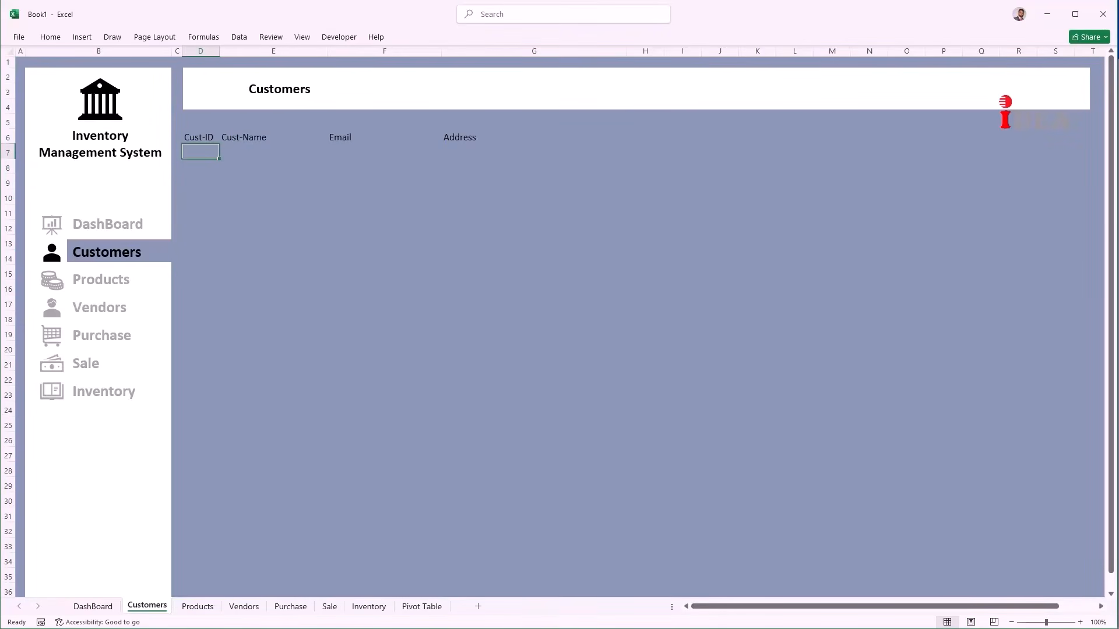
# Step: Paste ten customer records at D7 and convert D6:G16 into a table with headers
pyautogui.hotkey('ctrl', 'v')
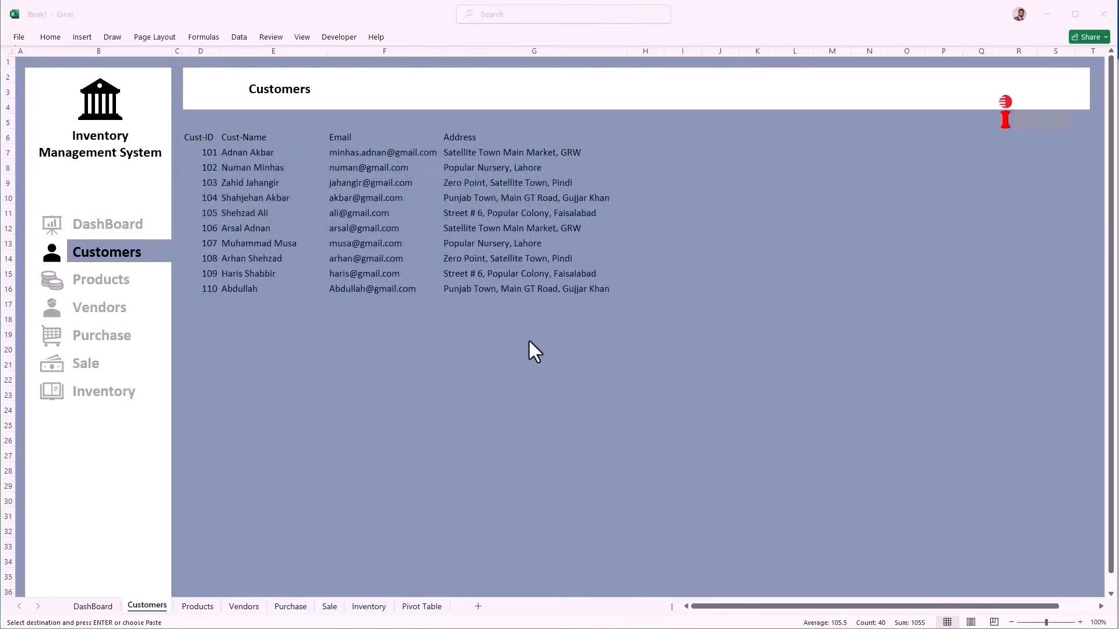
pyautogui.click(513, 290)
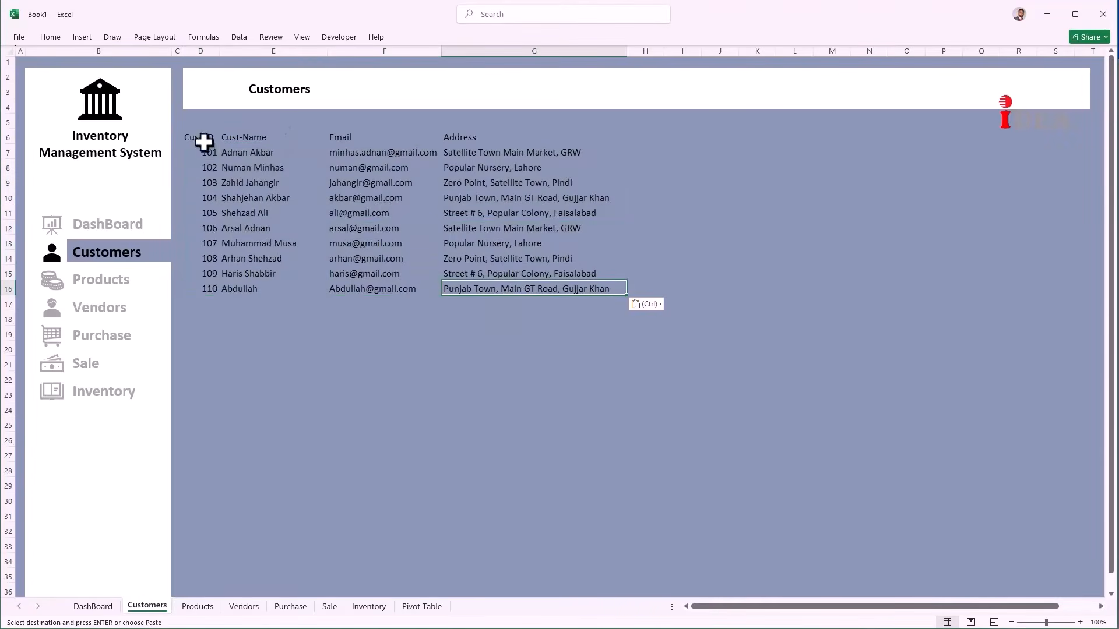
pyautogui.moveTo(201, 139); pyautogui.dragTo(495, 282)
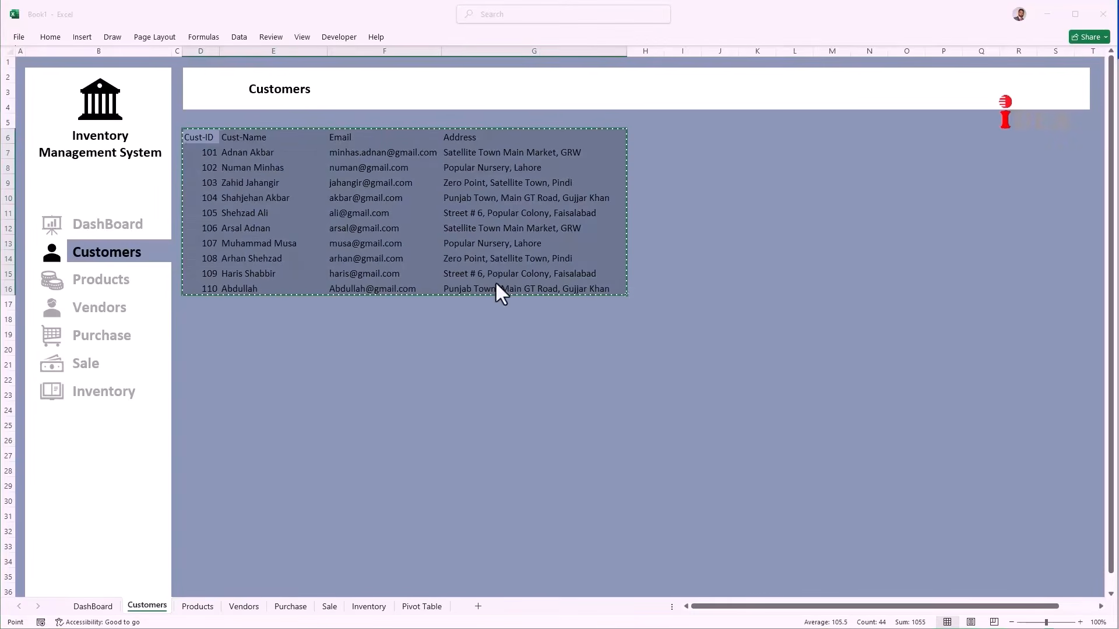
pyautogui.hotkey('ctrl', 't')
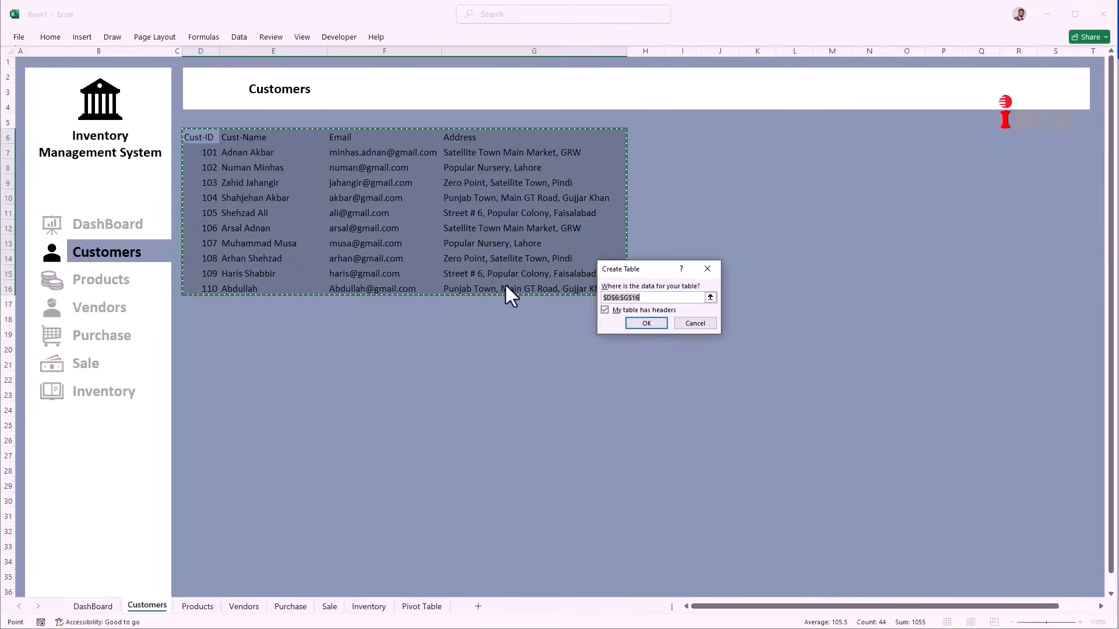
pyautogui.click(630, 320)
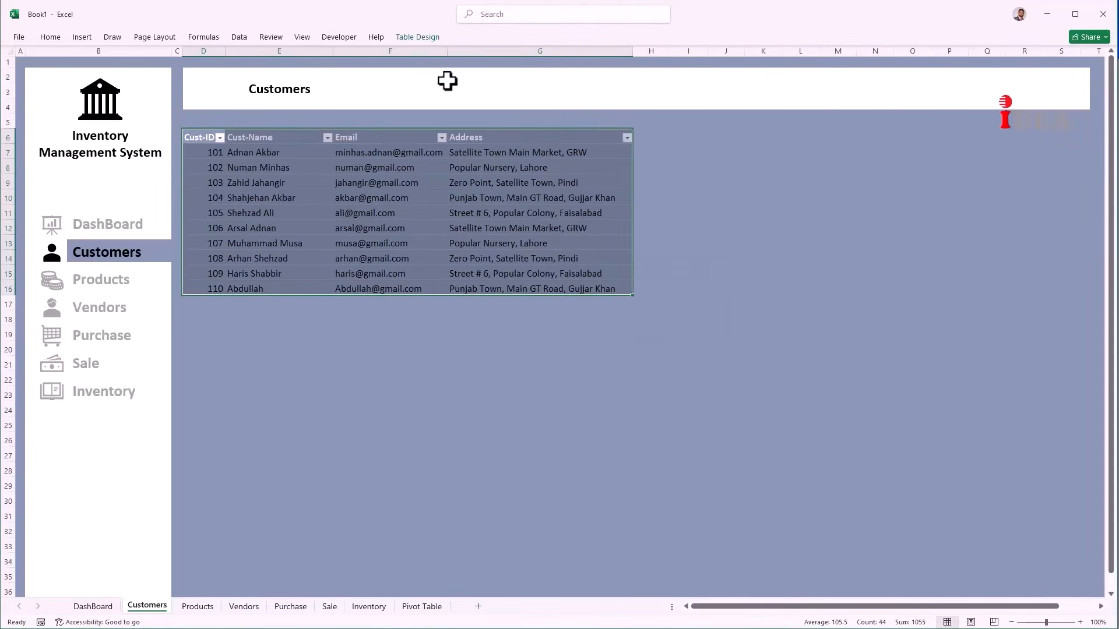
# Step: Apply a Light style from the Table Styles gallery to the customer table
pyautogui.click(421, 40)
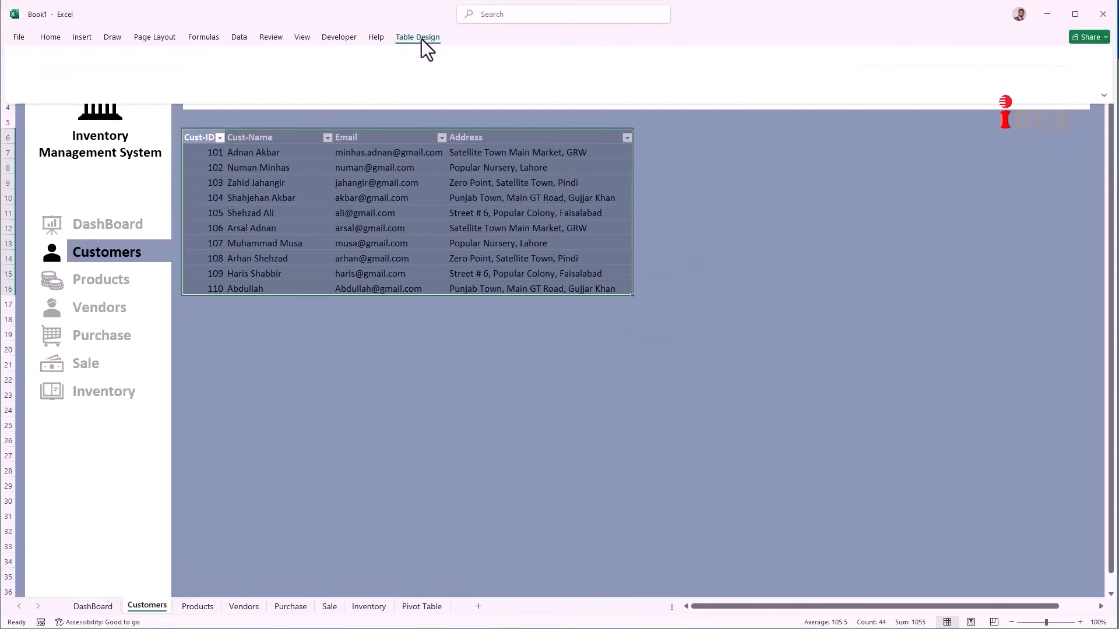
pyautogui.click(827, 70)
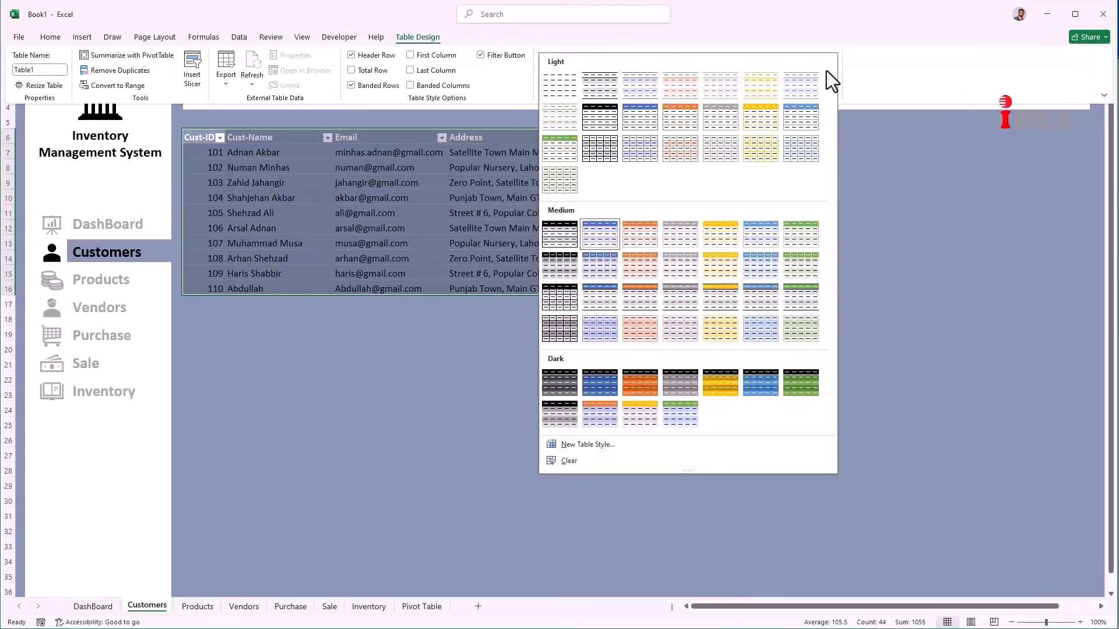
pyautogui.click(605, 91)
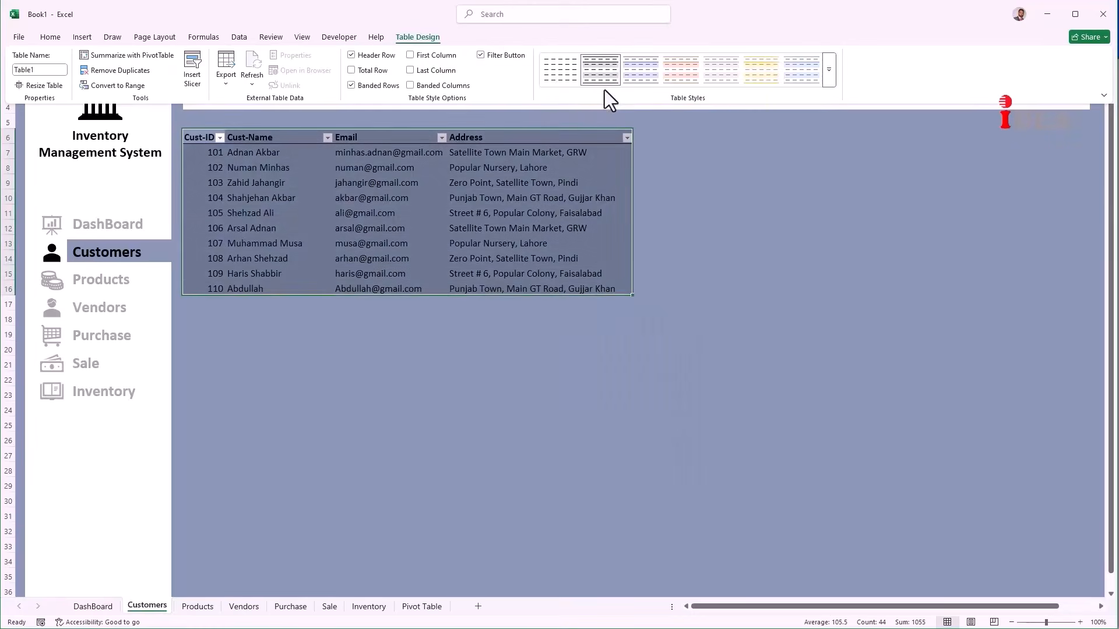
pyautogui.click(477, 354)
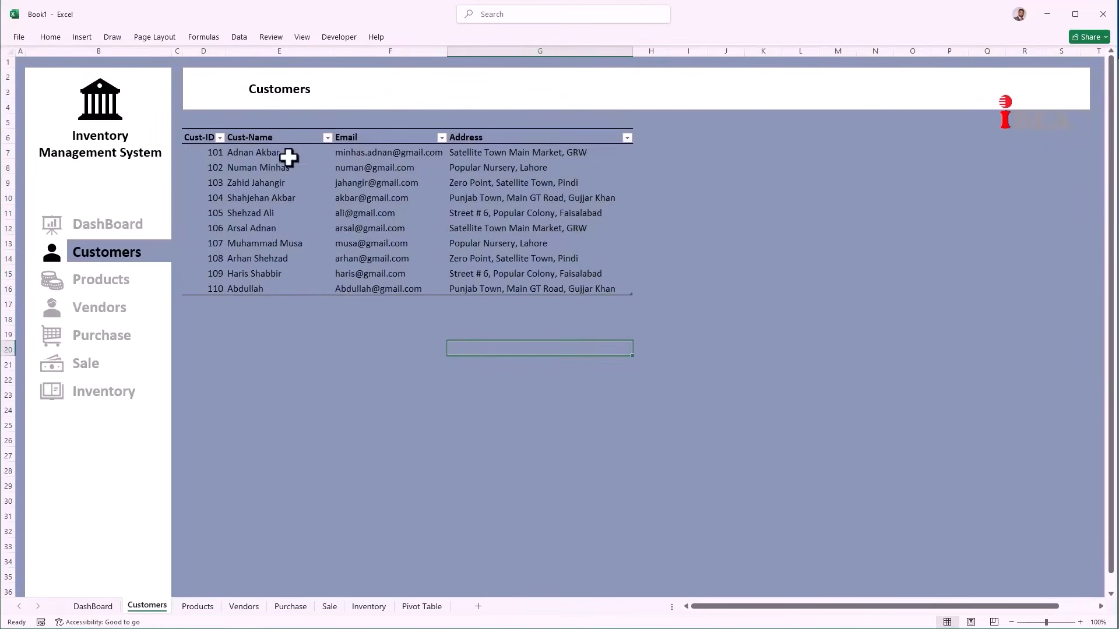
# Step: On the Products sheet, set the title banner not to move or size with cells and narrow column C
pyautogui.click(110, 285)
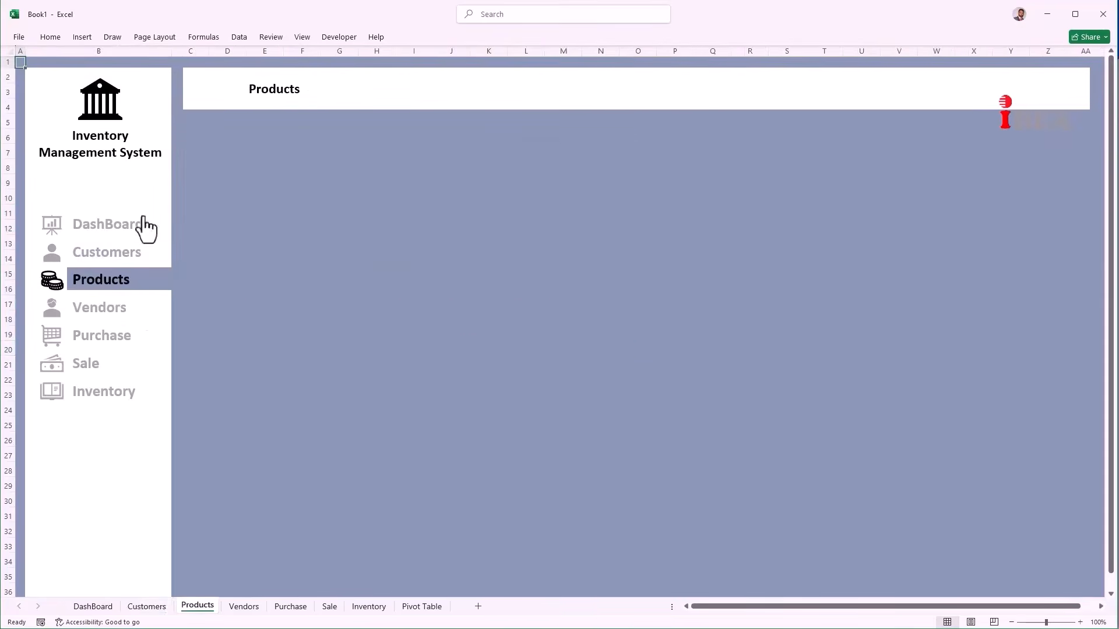
pyautogui.click(199, 103)
pyautogui.rightClick(199, 104)
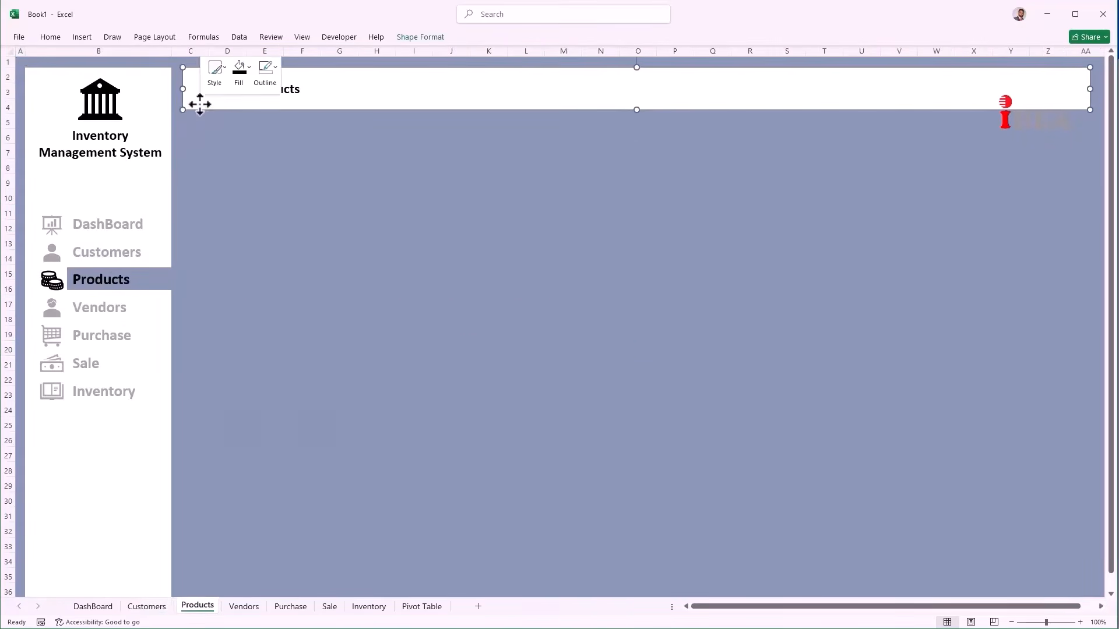
pyautogui.click(278, 387)
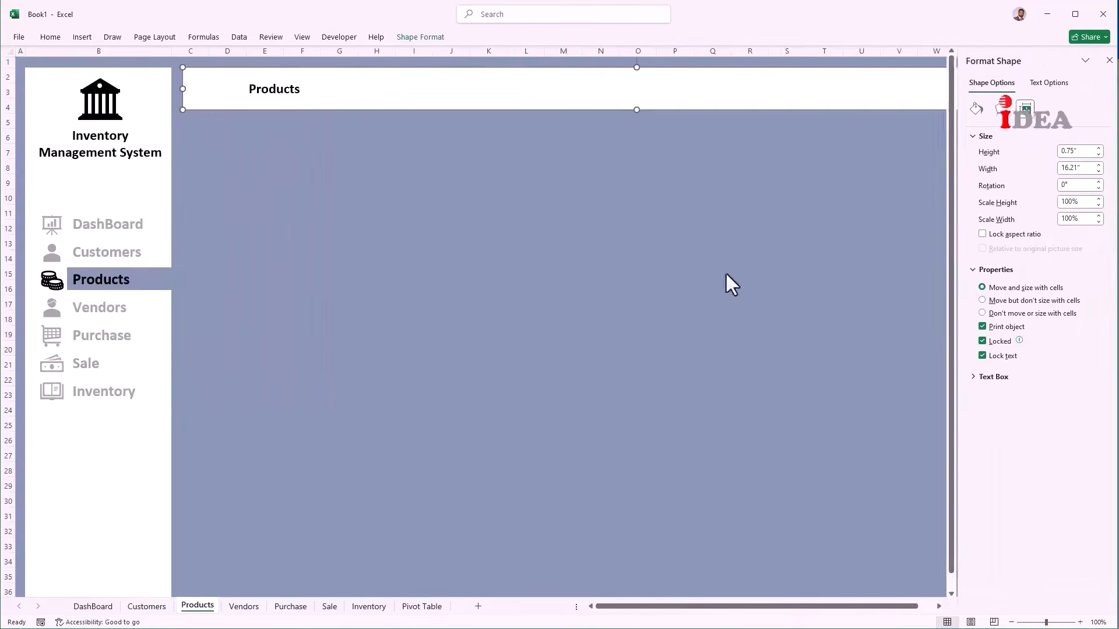
pyautogui.click(1043, 315)
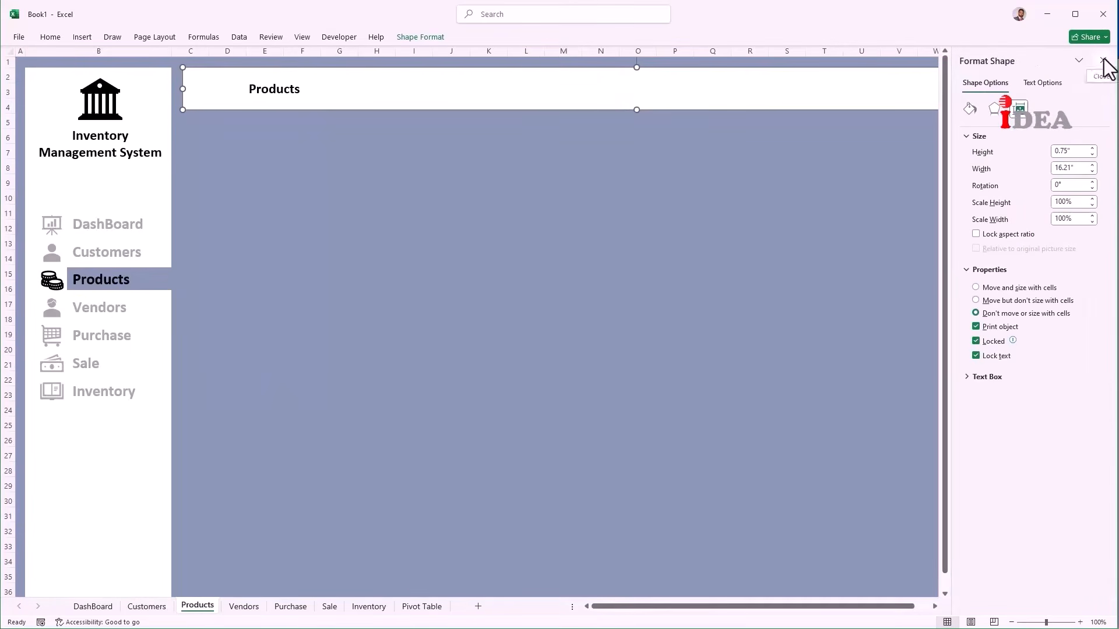
pyautogui.click(1103, 60)
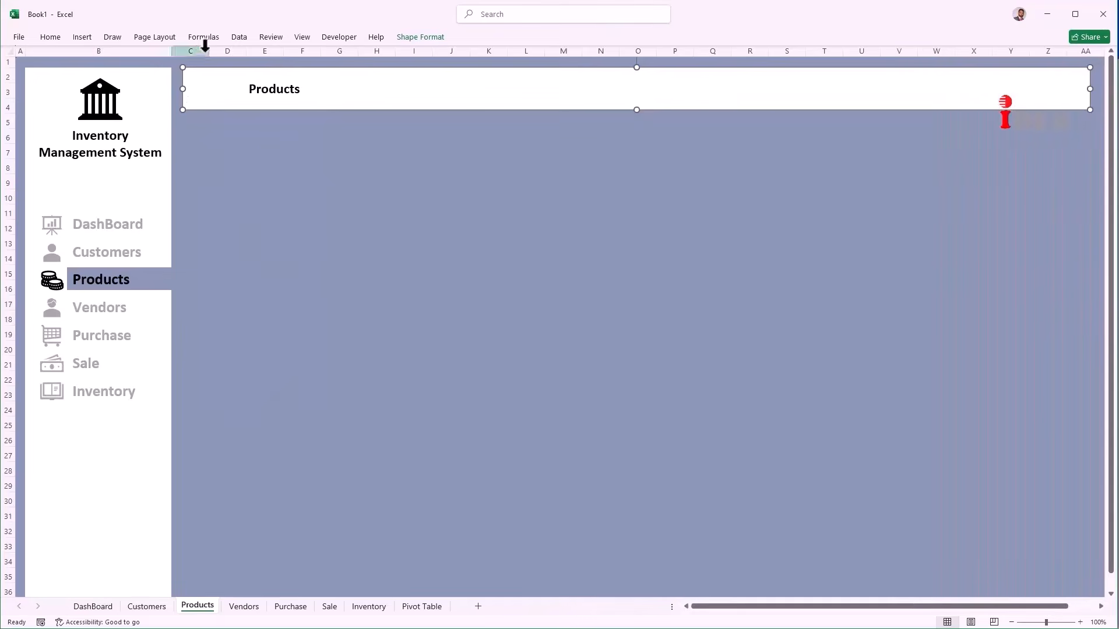
pyautogui.moveTo(209, 50); pyautogui.dragTo(184, 52)
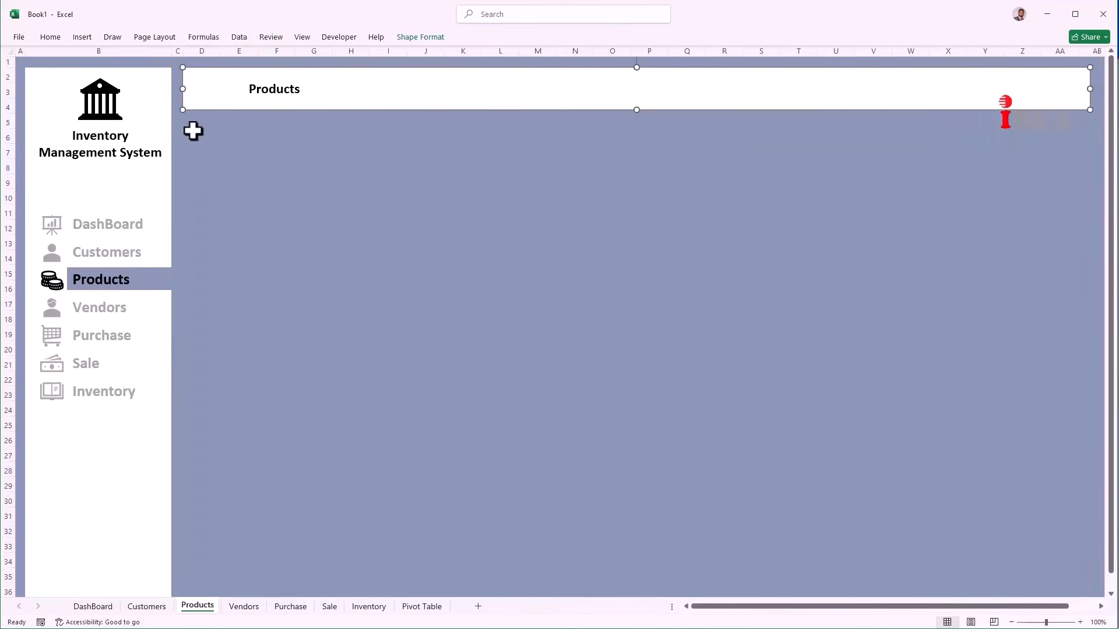
pyautogui.click(193, 131)
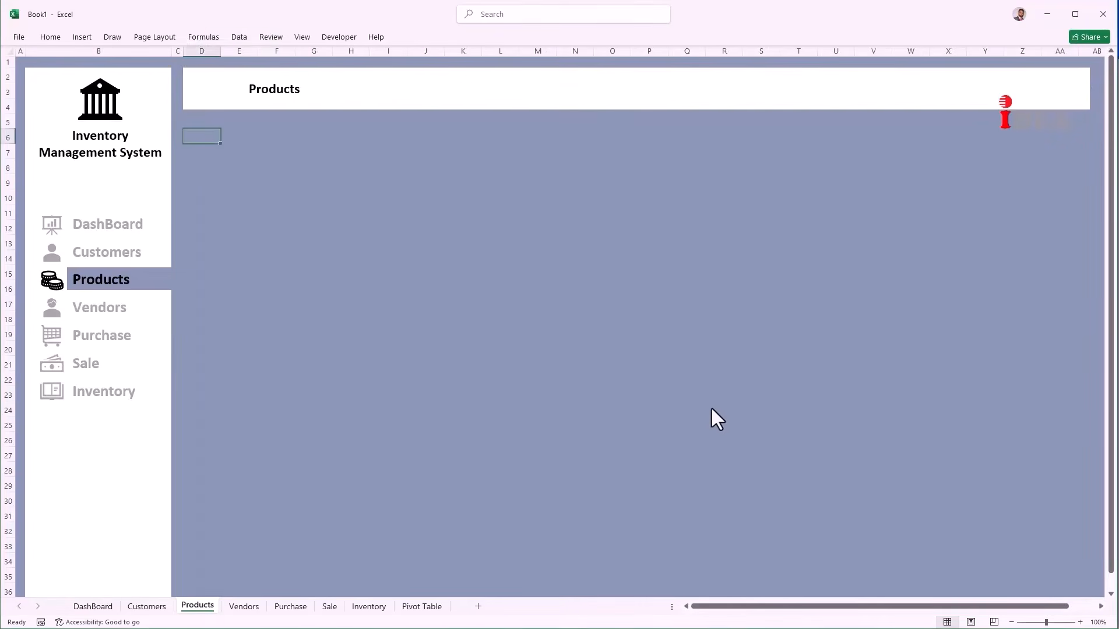
# Step: Enter the P-Code, Products, Cost and Selling Price headers in D6:G6
pyautogui.write('P-Code')
pyautogui.press('Tab')
pyautogui.write('Pr')
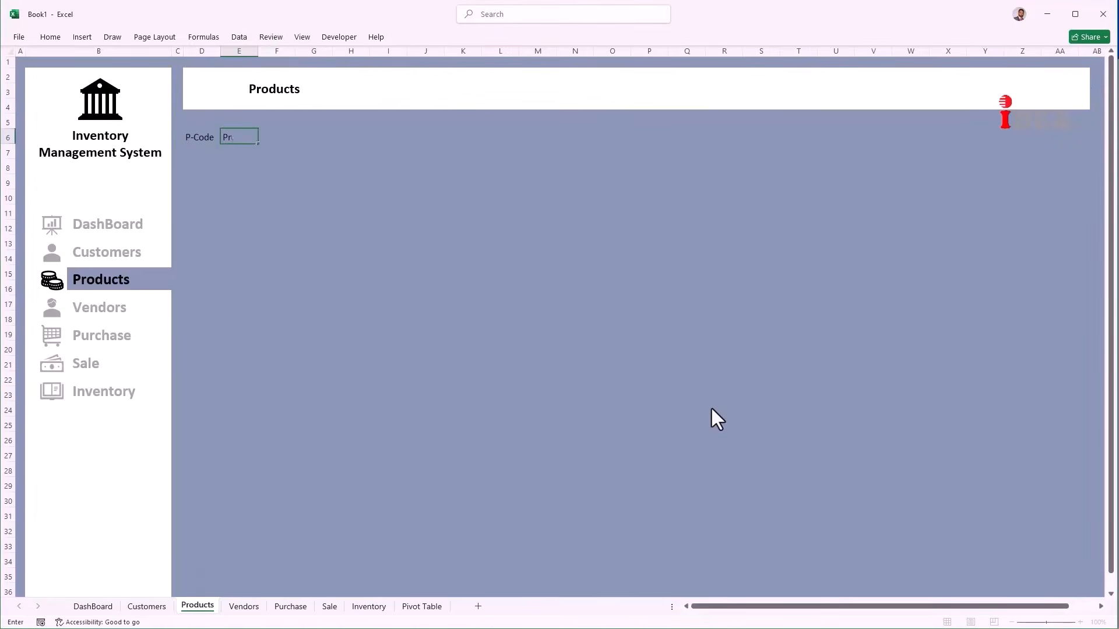
pyautogui.write('oducts')
pyautogui.press('Tab')
pyautogui.write('Cost')
pyautogui.press('Tab')
pyautogui.write('Se')
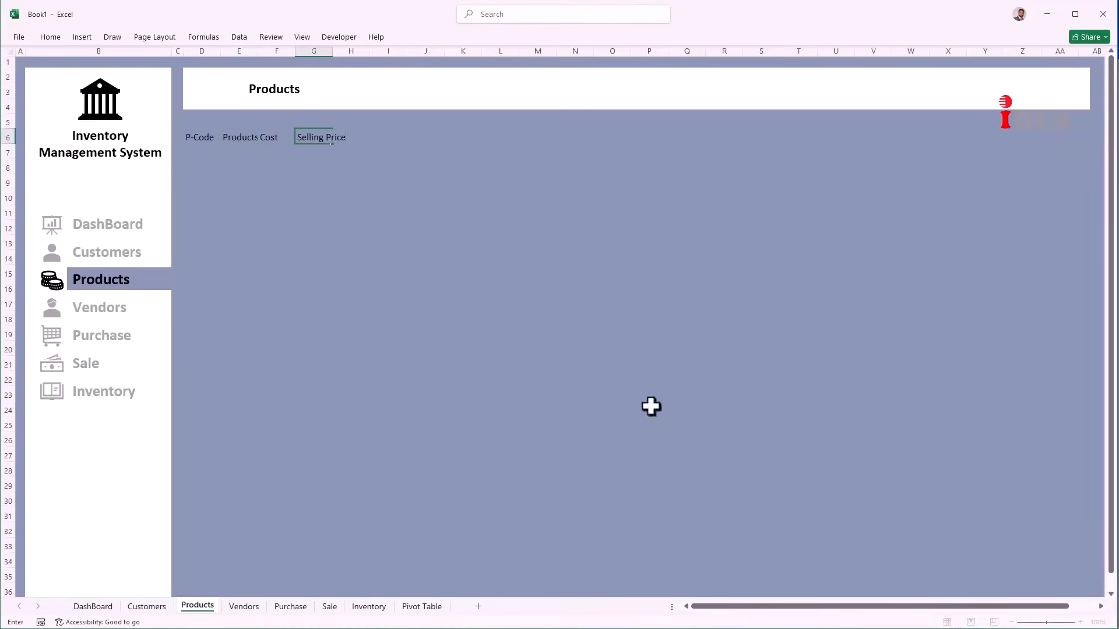
pyautogui.click(241, 180)
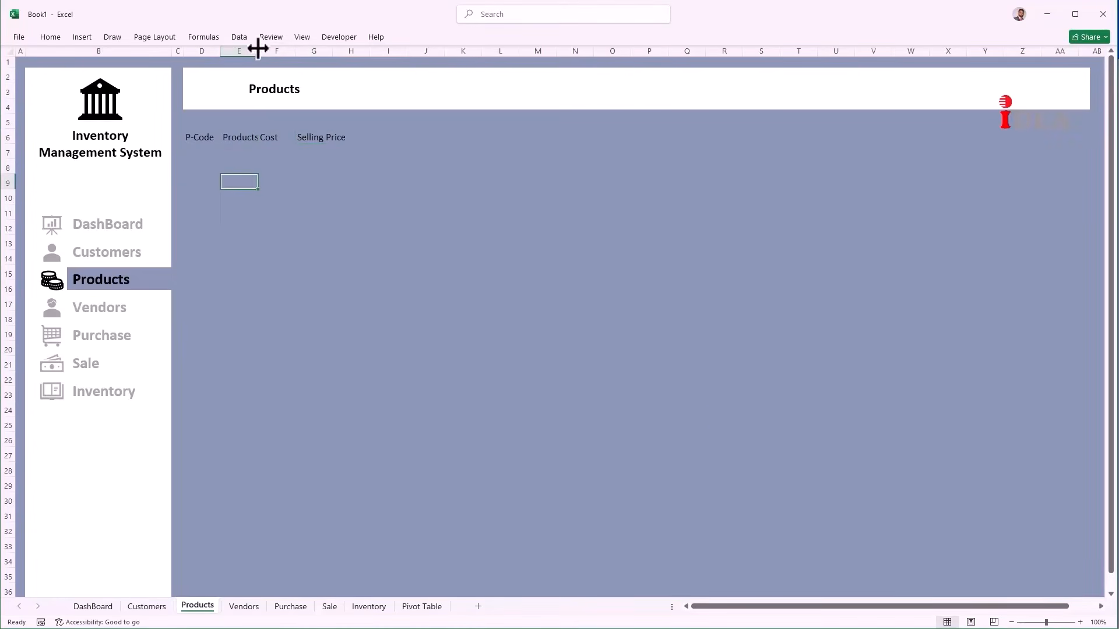
# Step: Widen the Products column and paste ten product rows starting at D7
pyautogui.moveTo(258, 49); pyautogui.dragTo(435, 50)
pyautogui.click(359, 227)
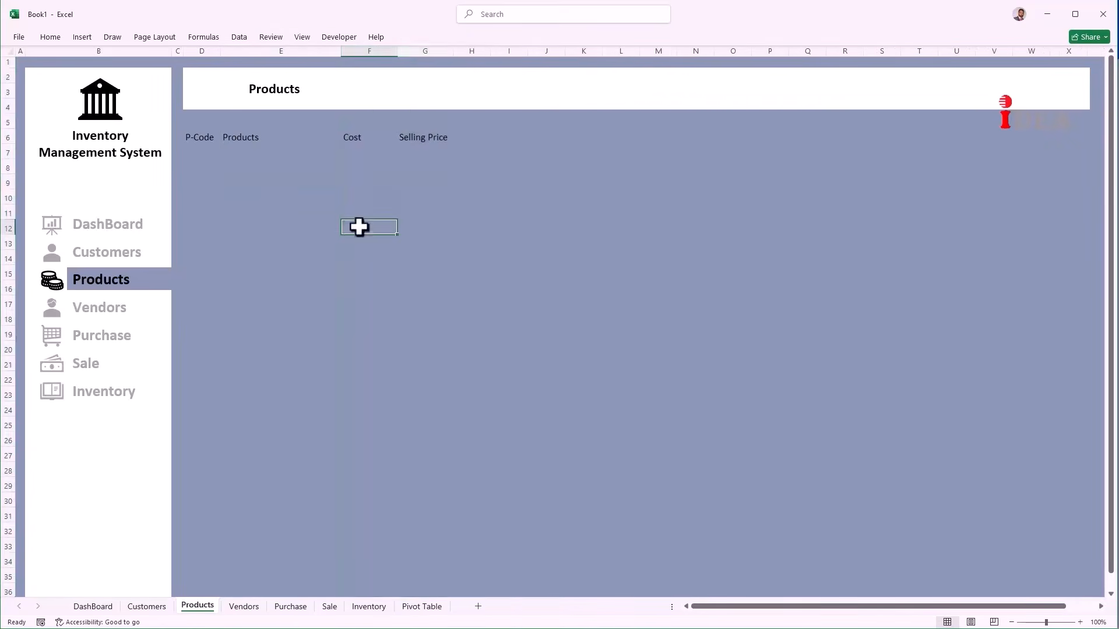
pyautogui.click(201, 151)
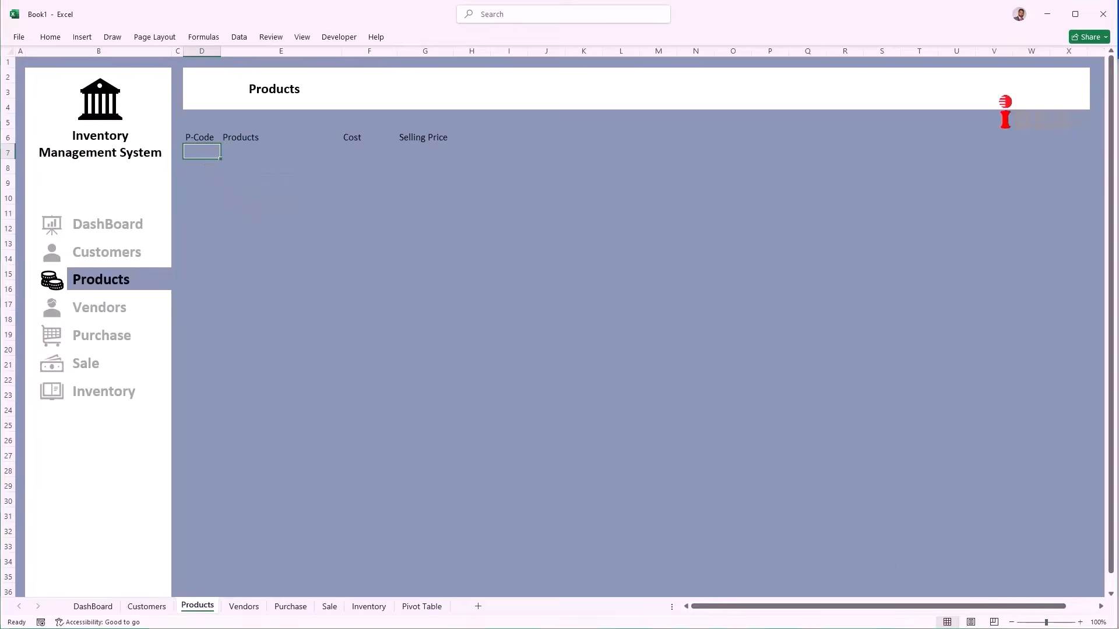
pyautogui.write('P1001\tJeans\t1200\t2000 P1002\tCotton Pent\t1300\t2200 P1003\tCasual Shirt\t750\t1400 P1004\tTee Shirt Half Sleeve\t450\t800 P1005\tTrouser Open  Bottom\t750\t1350 P1006\tShorts Three Quarter\t350\t650 P1007\tTrack Suit with Trousers\t1400\t2400 P1008\tSocks\t100\t150 P1009\tPolo Shirt Full Sleeve\t1200\t1800 P1010\tP Cap\t250\t400')
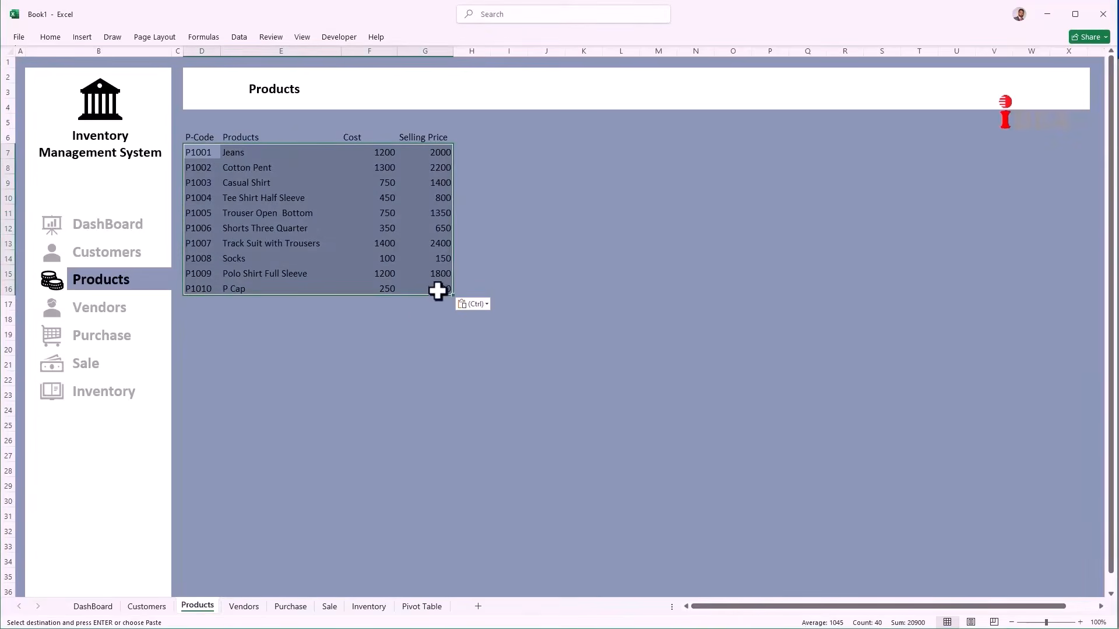
# Step: Convert the product list in D6:G16 into a table with headers
pyautogui.click(437, 290)
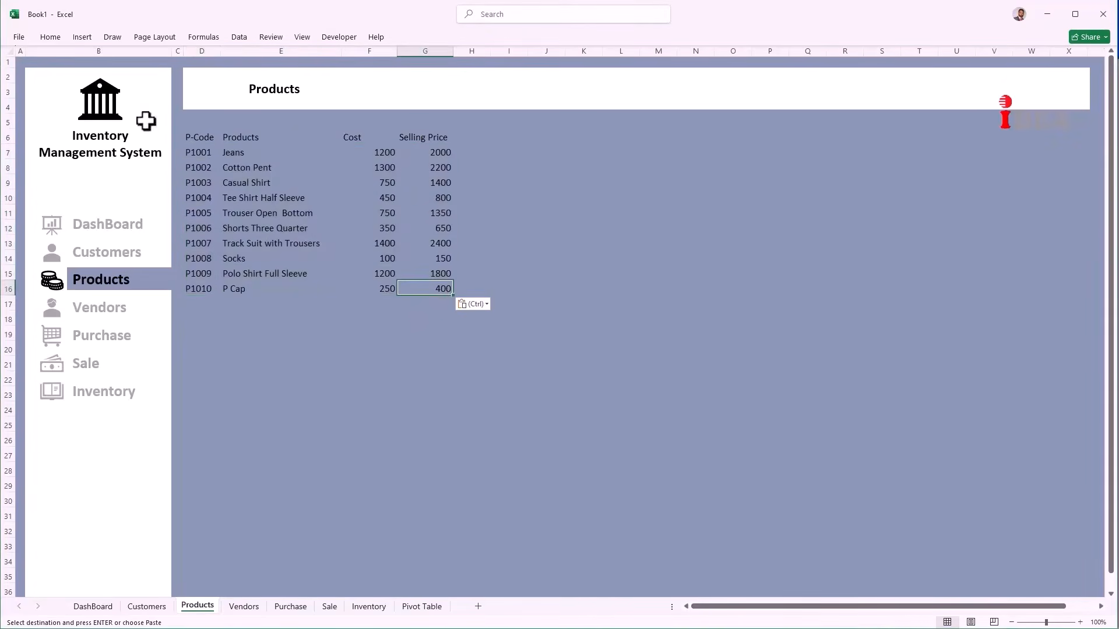
pyautogui.moveTo(203, 139); pyautogui.dragTo(421, 293)
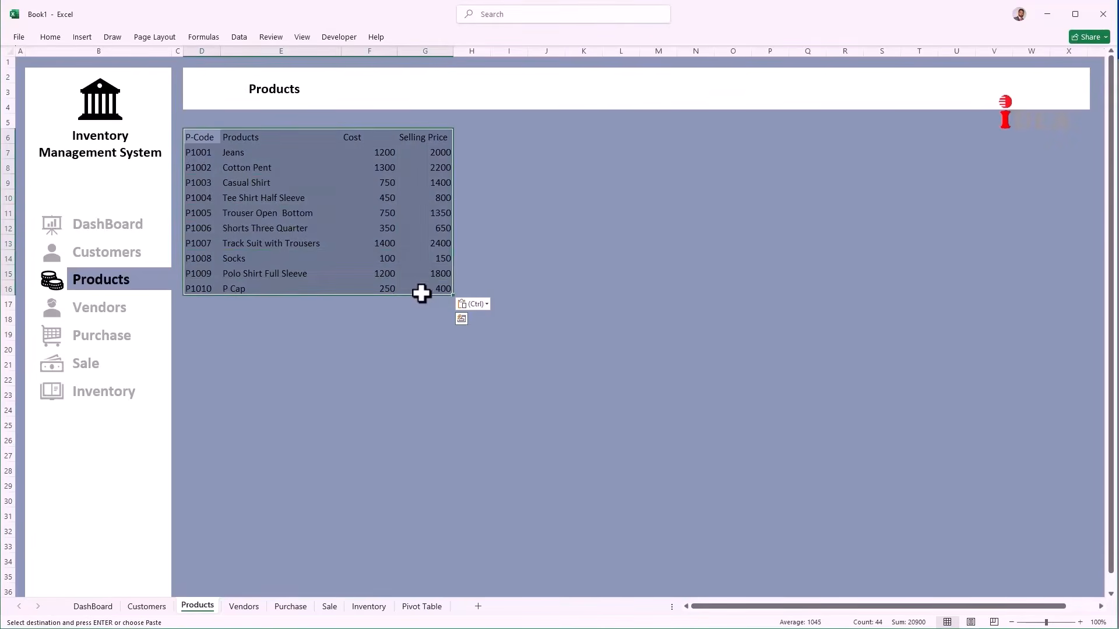
pyautogui.hotkey('ctrl', 't')
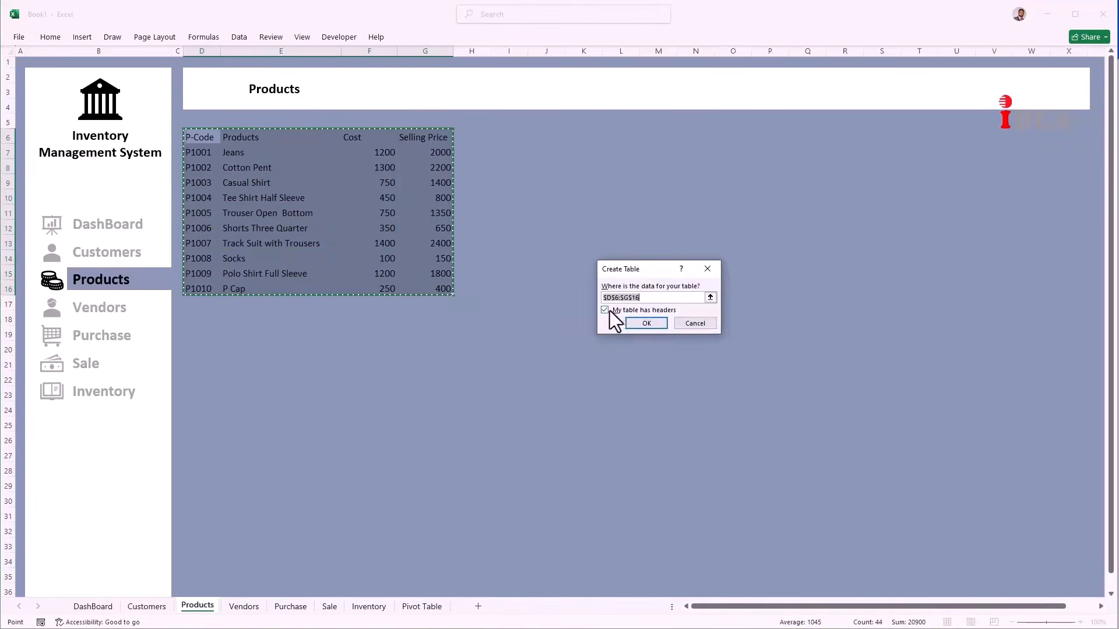
pyautogui.click(644, 323)
pyautogui.click(409, 349)
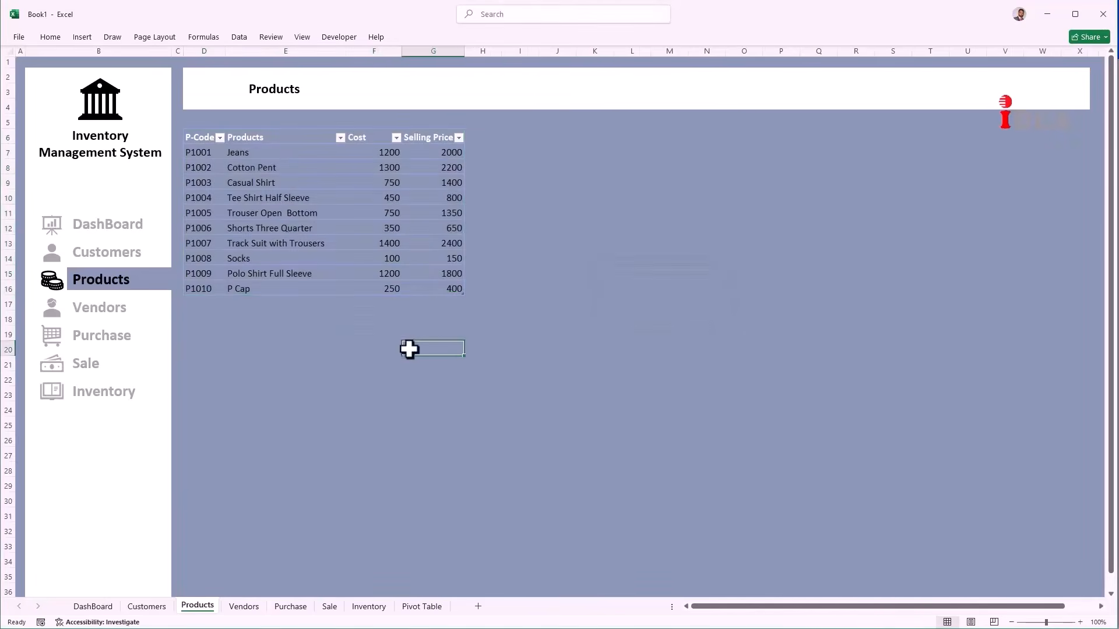
# Step: Give the Products table a Light table style
pyautogui.click(354, 242)
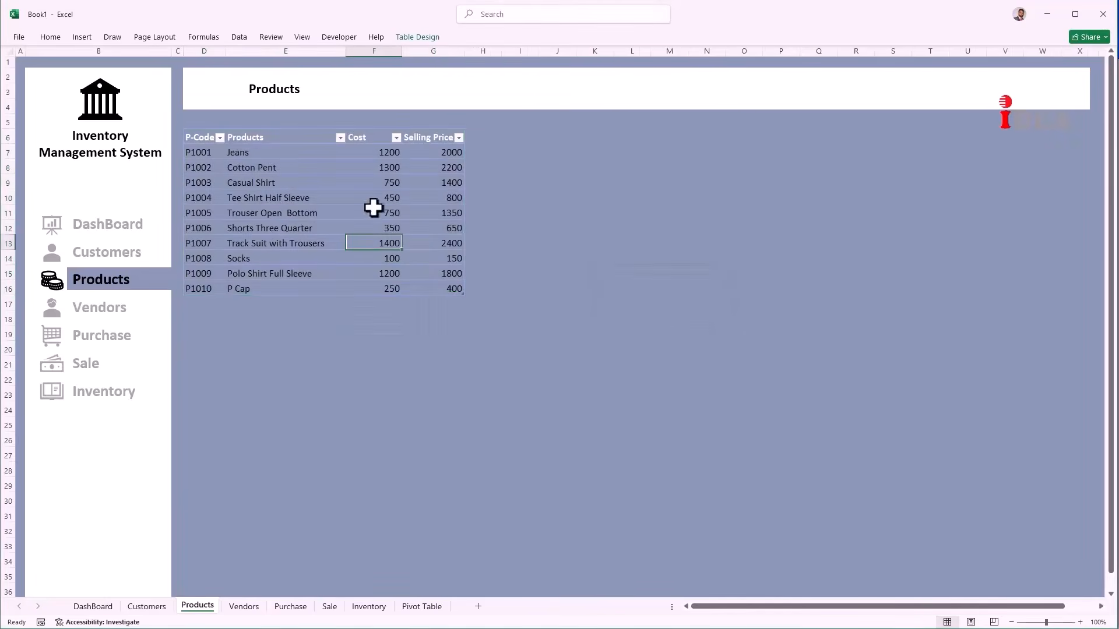
pyautogui.click(425, 37)
pyautogui.click(834, 72)
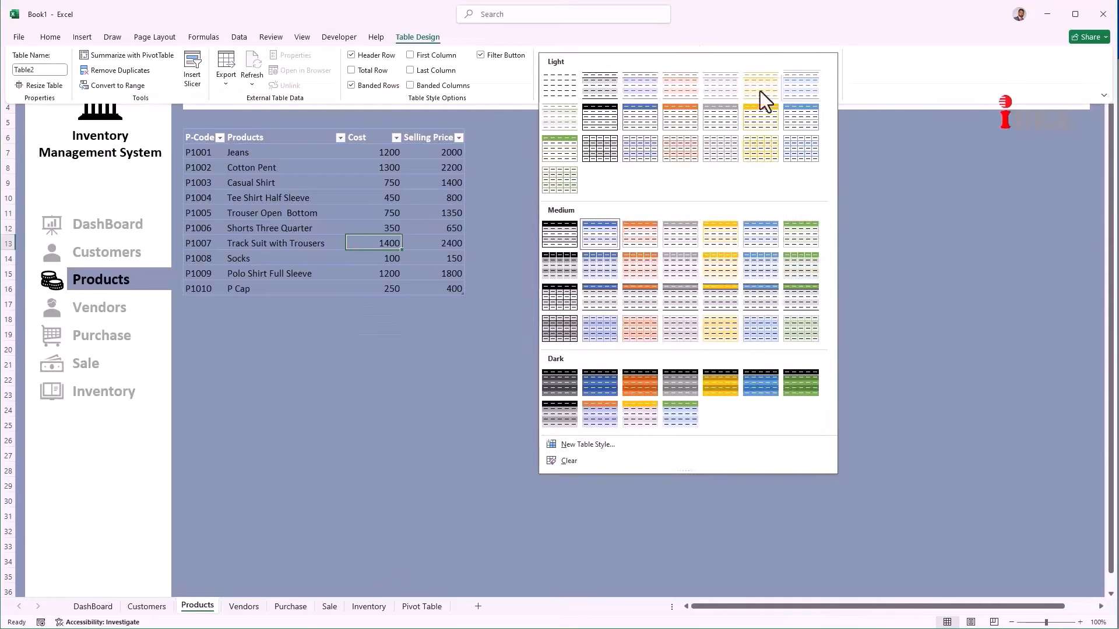
pyautogui.click(610, 96)
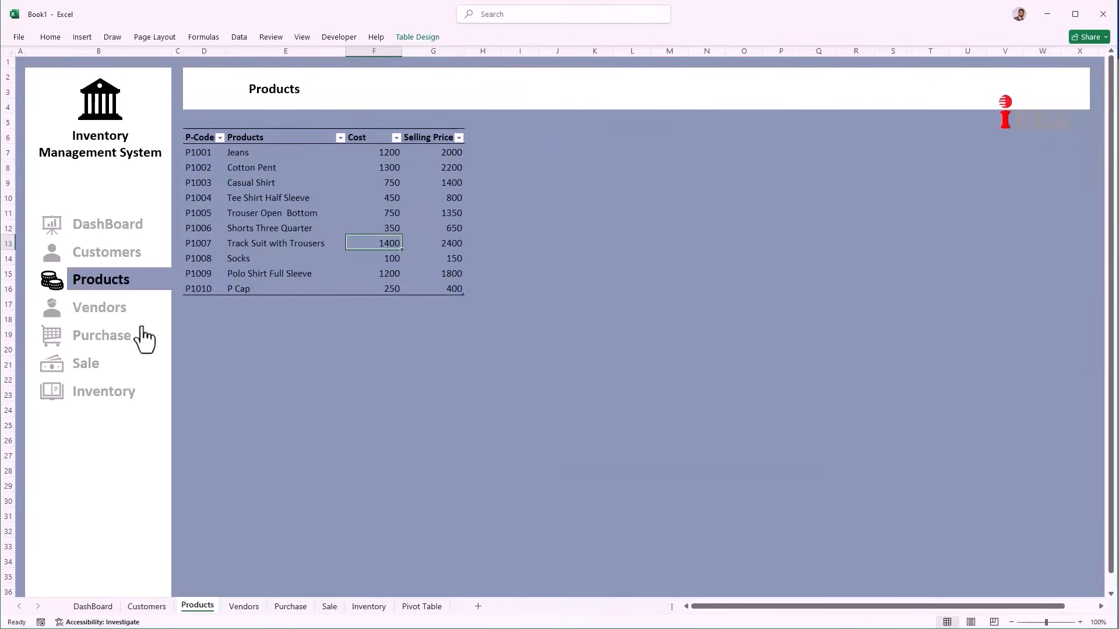
# Step: On the Vendors sheet, check the title banner's size and property settings and narrow column C
pyautogui.click(98, 318)
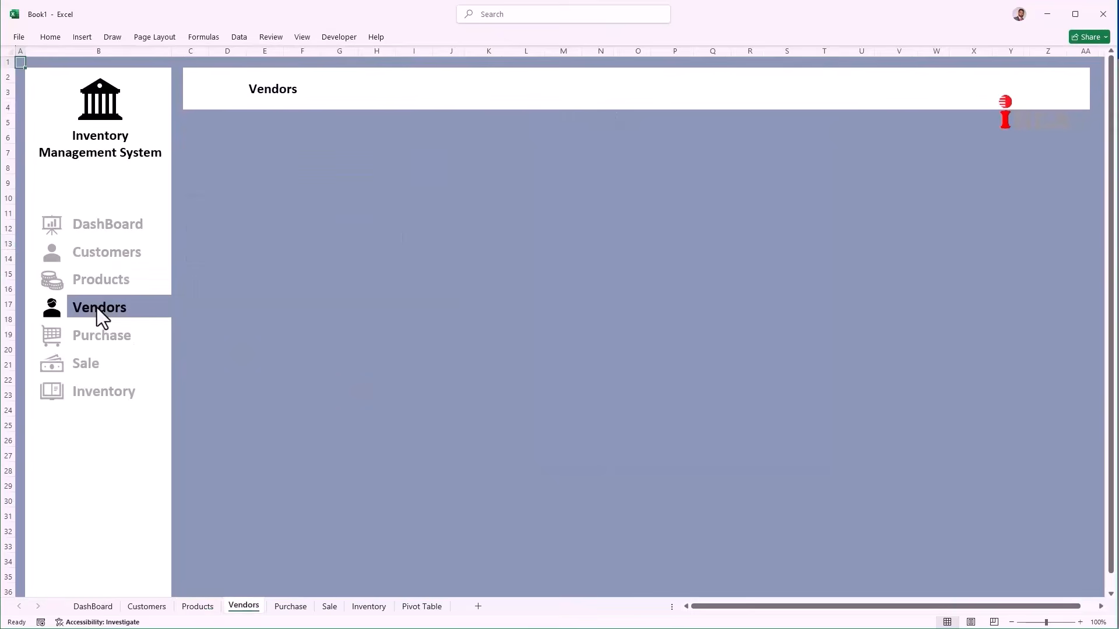
pyautogui.click(398, 108)
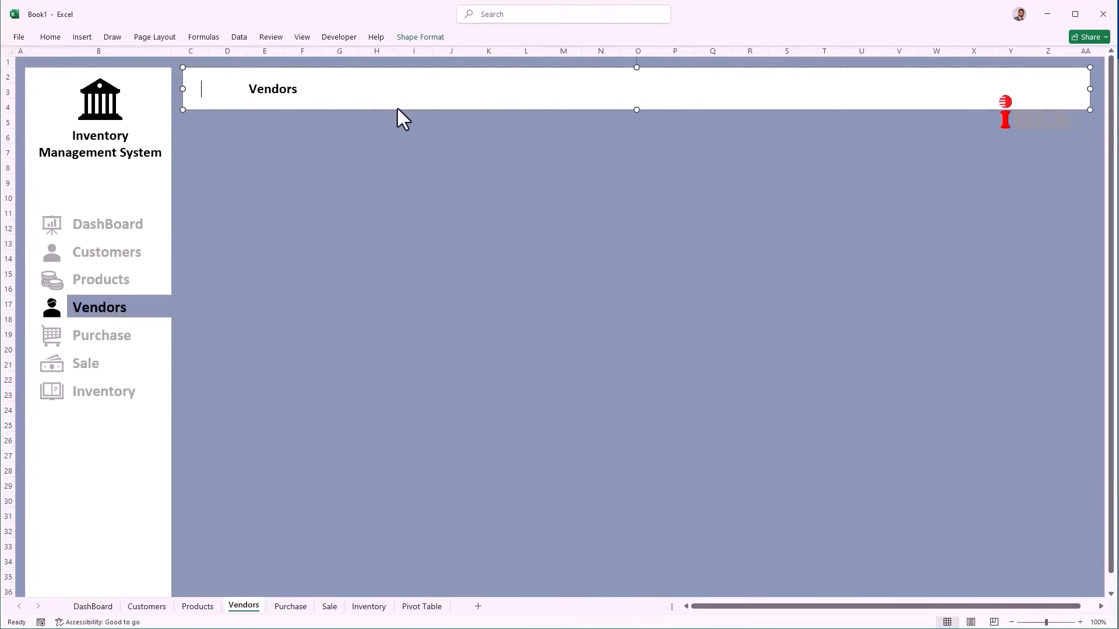
pyautogui.rightClick(397, 109)
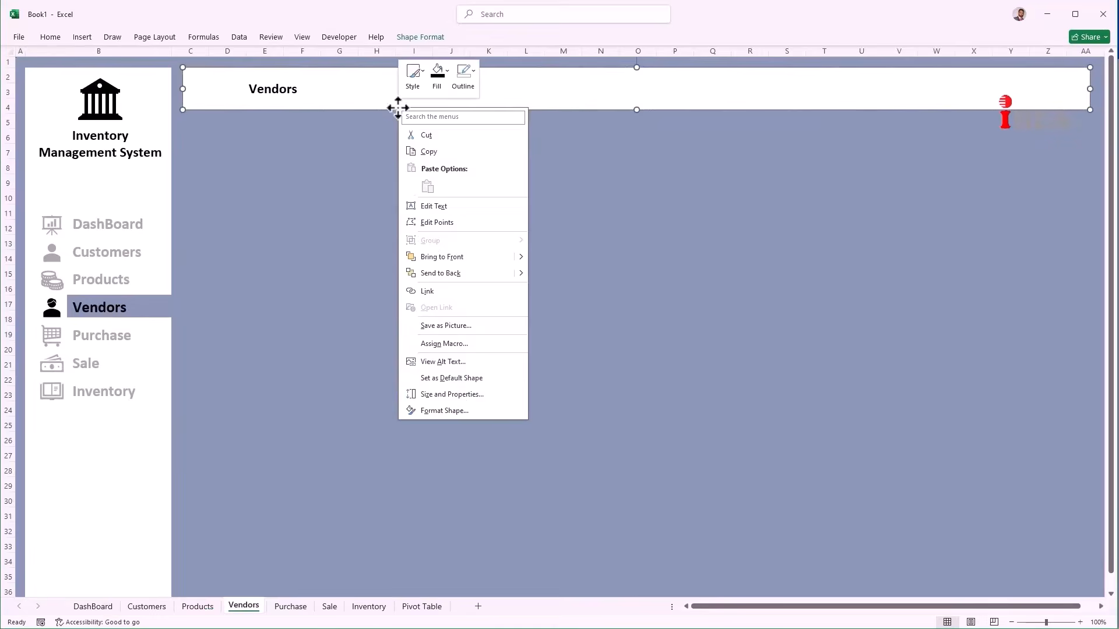
pyautogui.click(457, 399)
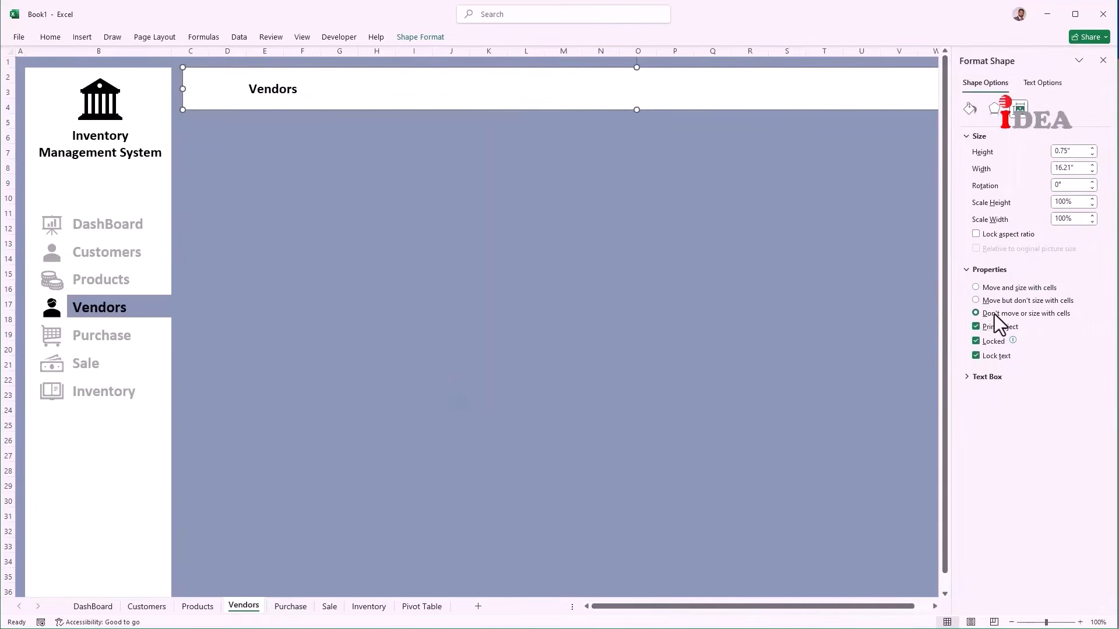
pyautogui.click(1103, 61)
pyautogui.moveTo(209, 51); pyautogui.dragTo(180, 52)
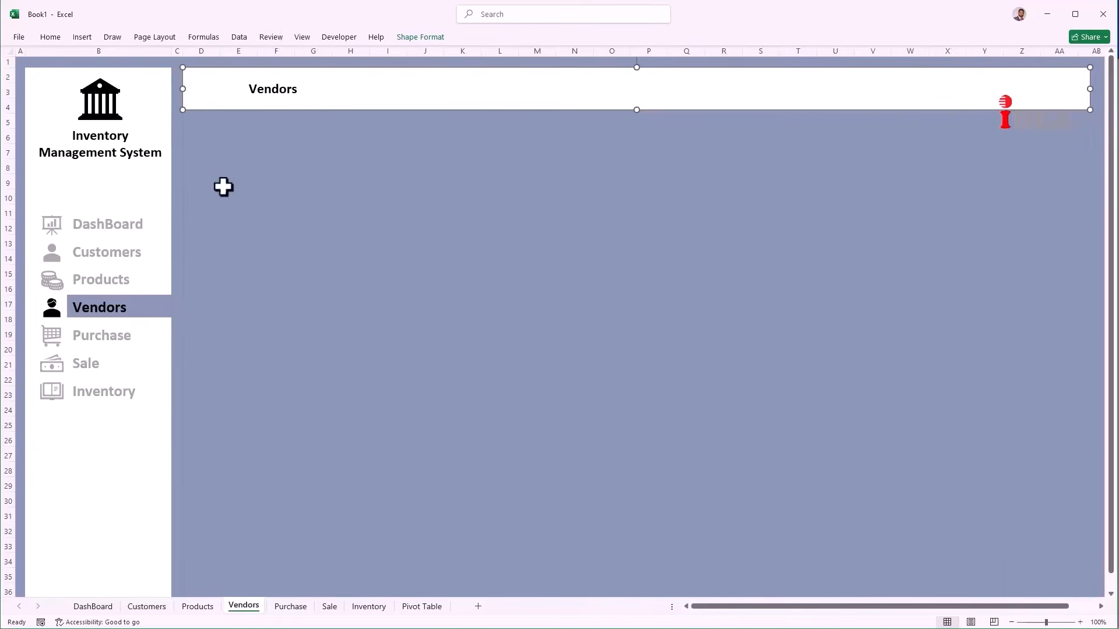
# Step: Enter the P-Code, Products, Vendor, Phone # and Address headers in D6:H6
pyautogui.click(192, 136)
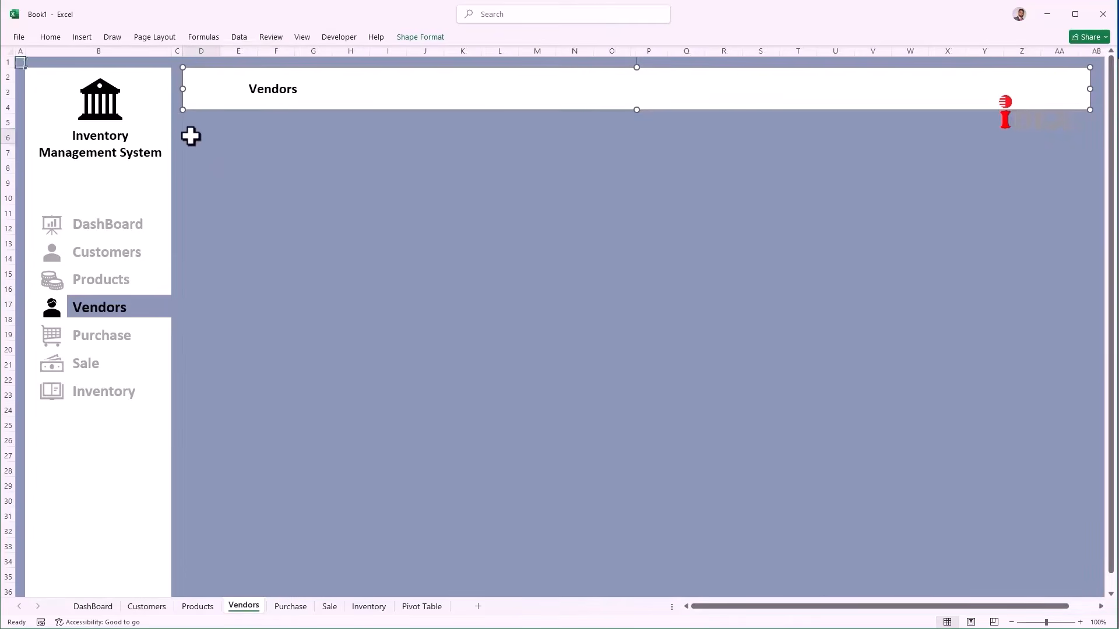
pyautogui.write('P-Code')
pyautogui.press('Tab')
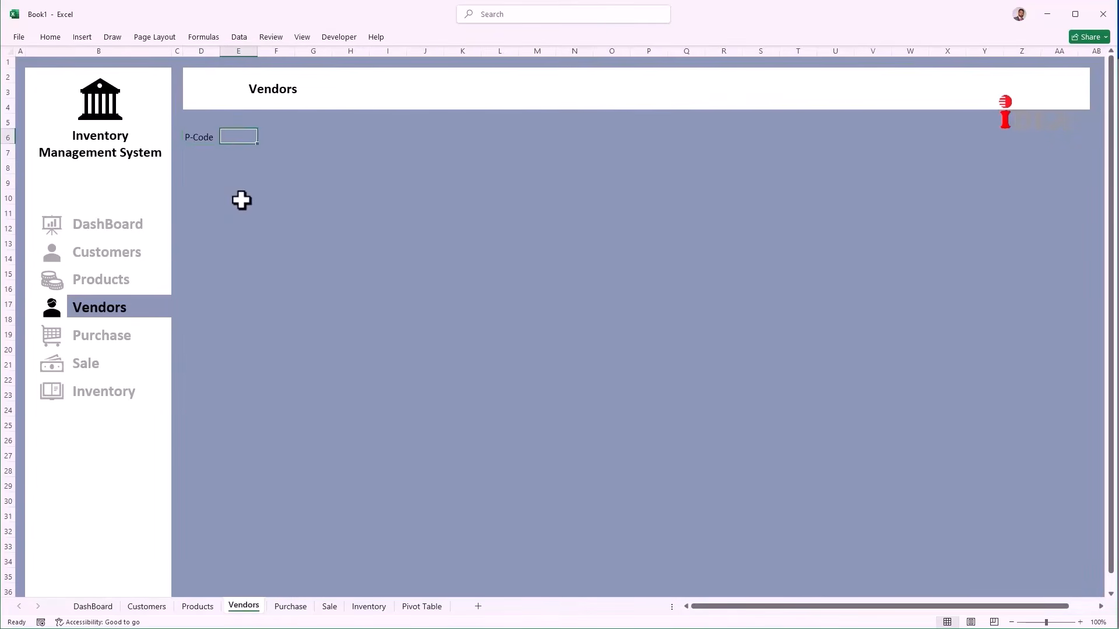
pyautogui.write('Products')
pyautogui.press('Tab')
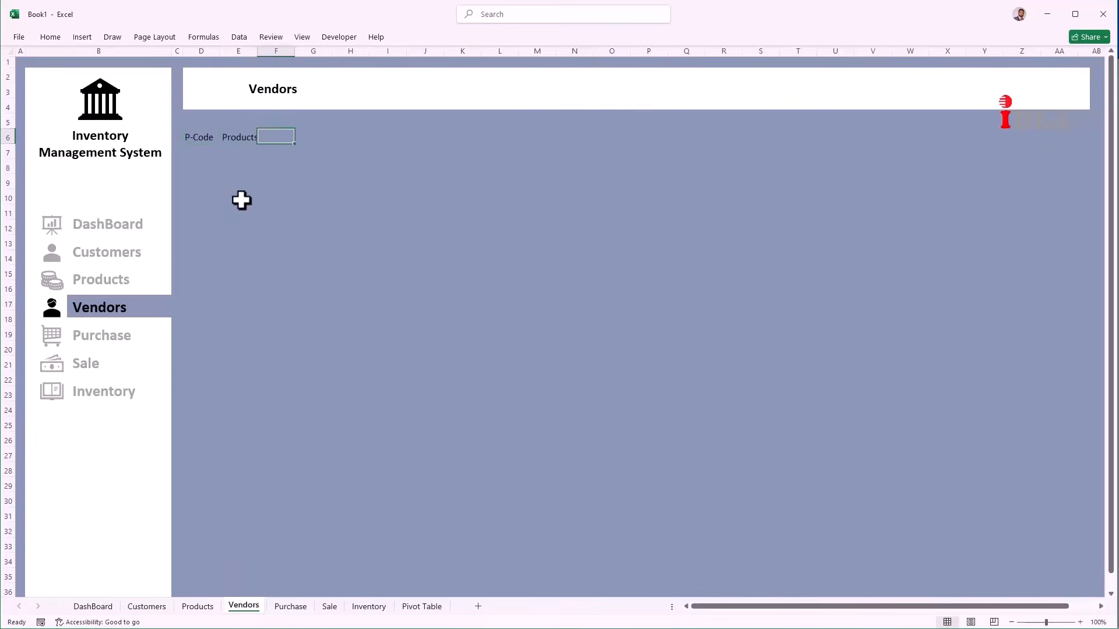
pyautogui.write('Vendor')
pyautogui.press('Tab')
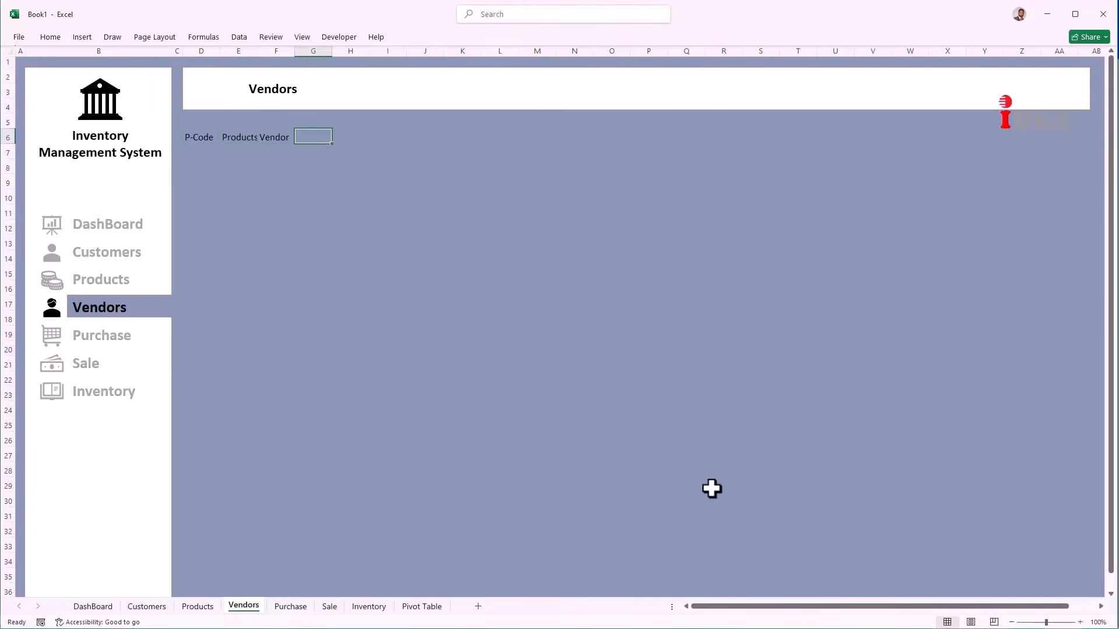
pyautogui.write('Phone #')
pyautogui.press('Tab')
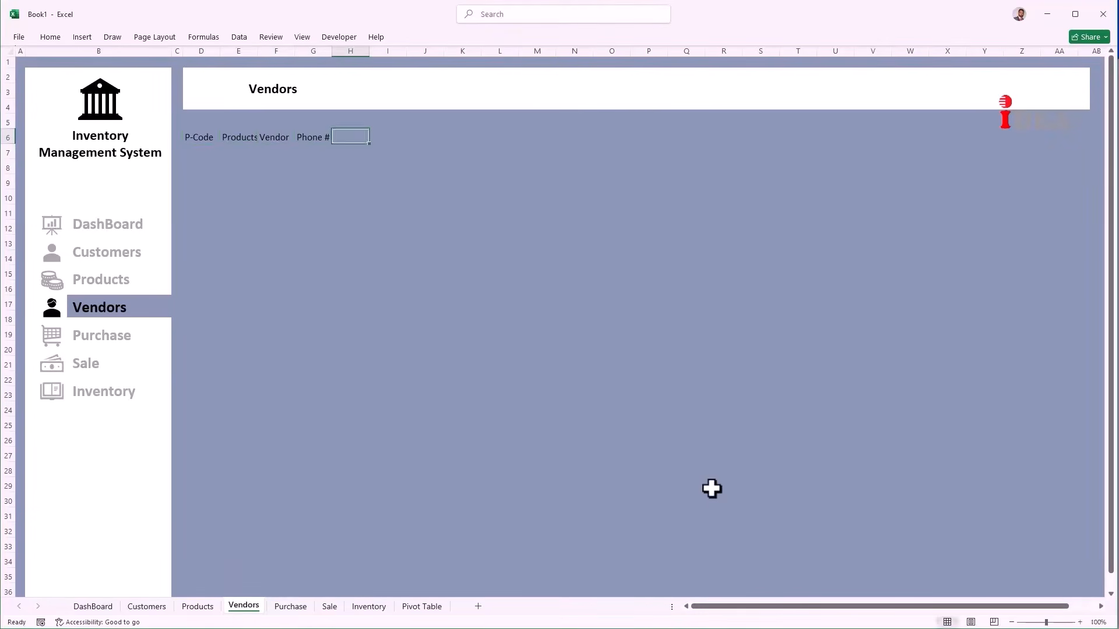
pyautogui.write('Address')
pyautogui.press('Tab')
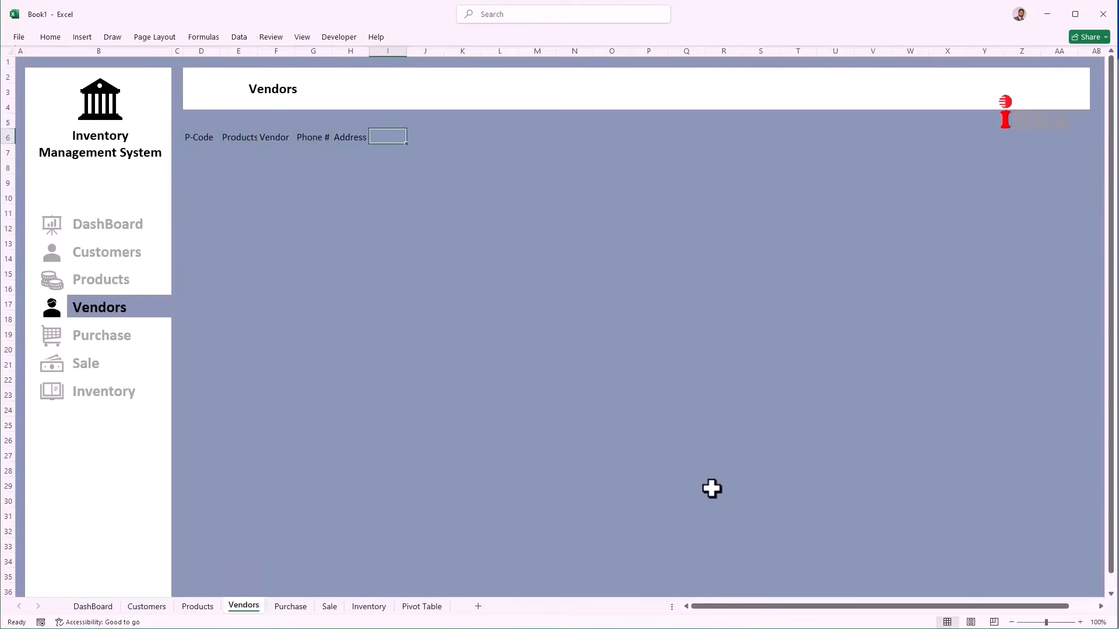
# Step: Widen columns E through H to fit the vendor details
pyautogui.click(239, 51)
pyautogui.moveTo(259, 51); pyautogui.dragTo(763, 54)
pyautogui.click(330, 52)
pyautogui.click(418, 54)
pyautogui.click(517, 54)
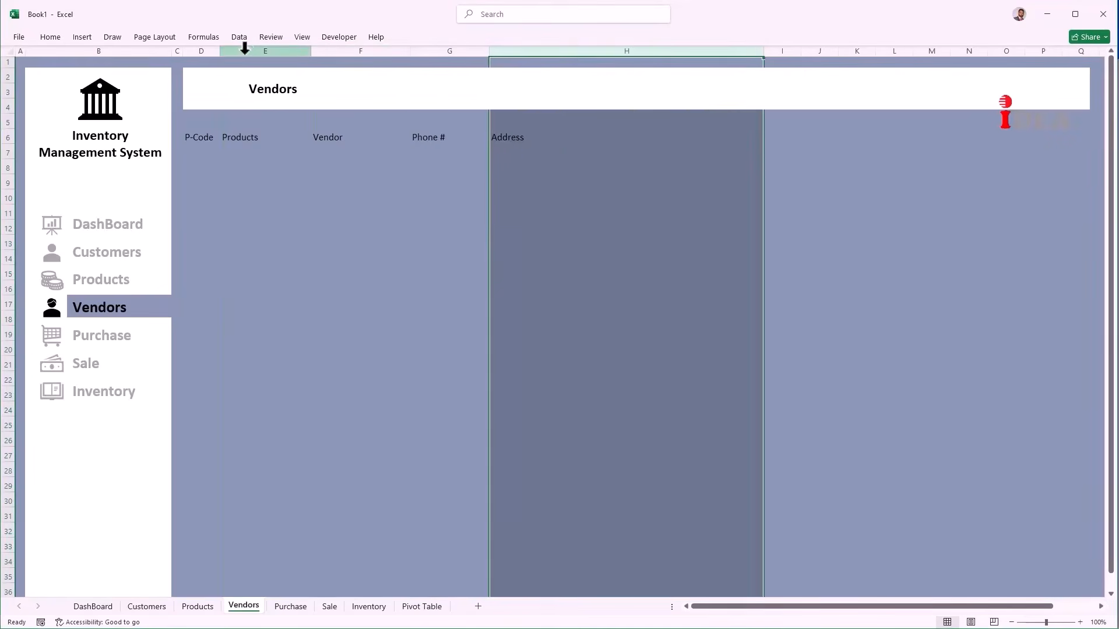
pyautogui.click(243, 50)
# Step: Change the E6 header from Products to 'Products Name'
pyautogui.click(278, 140)
pyautogui.doubleClick(278, 139)
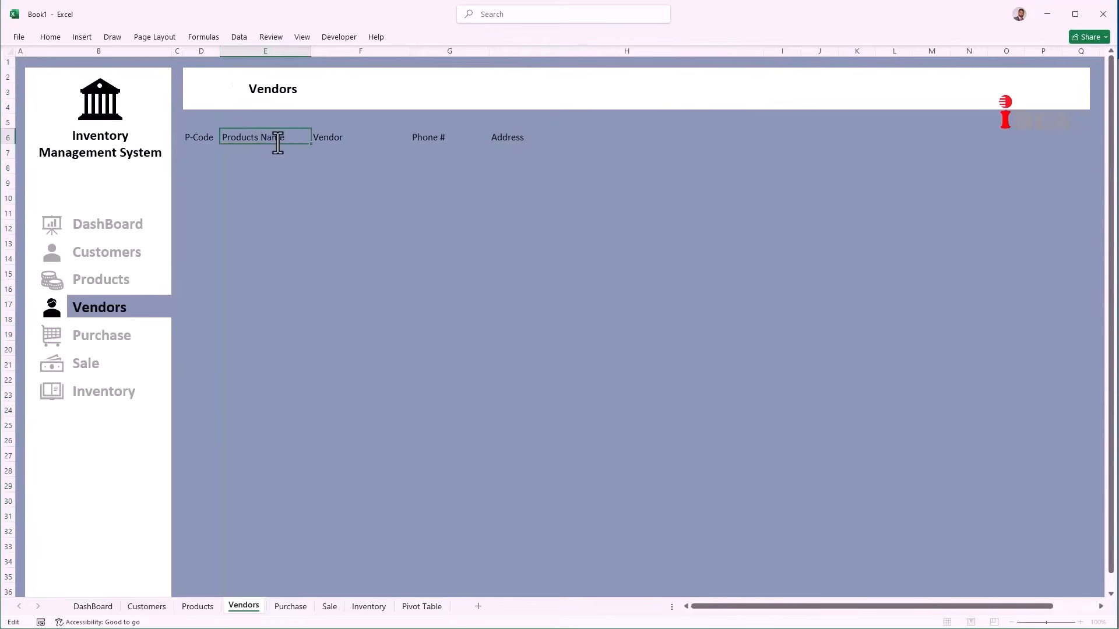
pyautogui.click(195, 150)
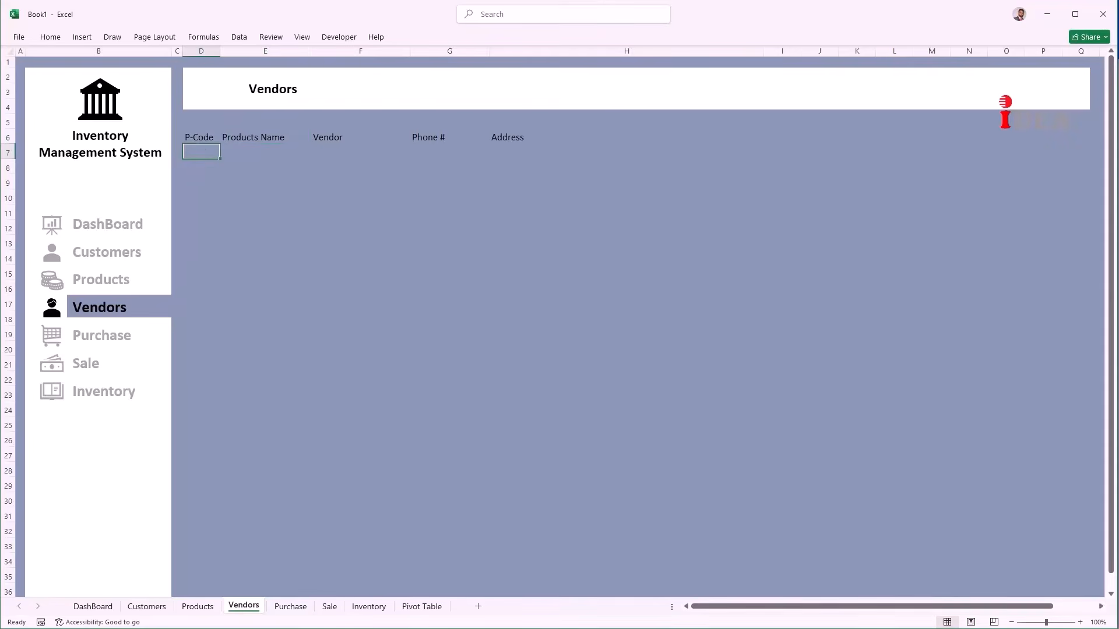
# Step: Paste ten vendor records at D7, widen column E, and make D6:H16 a table with headers
pyautogui.write('P1001\tJeans\tZahid Garments\t033347xxxxxx\tSatellite Town, Gujranwala P1002\tCotton Pent\tArsal Traders\t032164xxxxxx\tNew Anar Cali Market, Lahore P1003\tCasual Shirt\tMusa Garments\t030064xxxxxx\tSector 11, Main Road, Islamabad P1004\tTee Shirt Half Sleeve\tZahid Garments\t033347xxxxxx\tSatellite Town, Gujranwala P1005\tTrouser Open  Bottom\tZahid Garments\t033347xxxxxx\tSatellite Town, Gujranwala P1006\tShorts Three Quarter\tArsal Traders\t032164xxxxxx\tNew Anar Cali Market, Lahore P1007\tTrack Suit with Trouse\tArsal Traders\t032164xxxxxx\tNew Anar Cali Market, Lahore P1008\tSocks\tMusa Garments\t030064xxxxxx\tSector 11, Main Road, Islamabad P1009\tPolo Shirt Full Sleeve\tMusa Garments\t030064xxxxxx\tSector 11, Main Road, Islamabad P1010\tP Cap\tFashion Collection\t033164xxxxxx\tMain Market, Faisalabad')
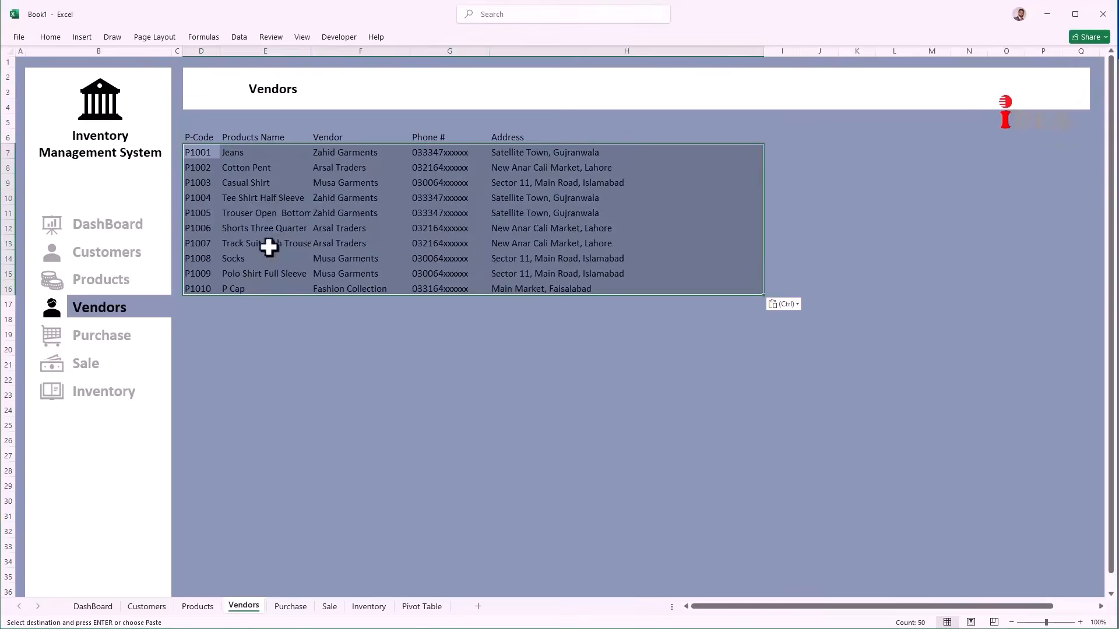
pyautogui.moveTo(308, 51); pyautogui.dragTo(333, 50)
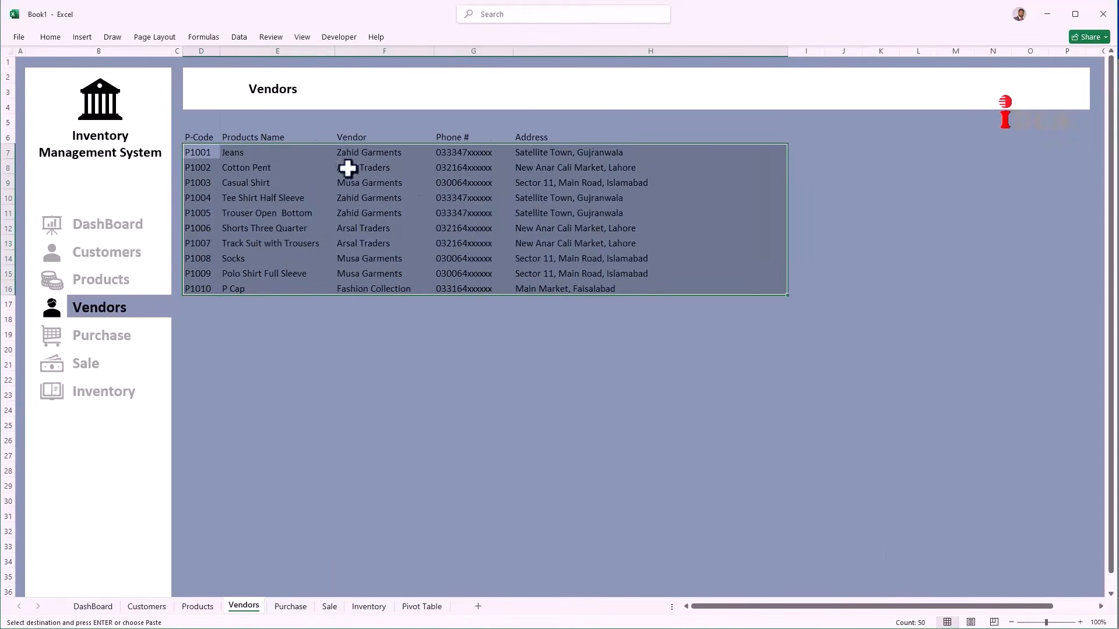
pyautogui.click(360, 287)
pyautogui.moveTo(204, 136); pyautogui.dragTo(567, 289)
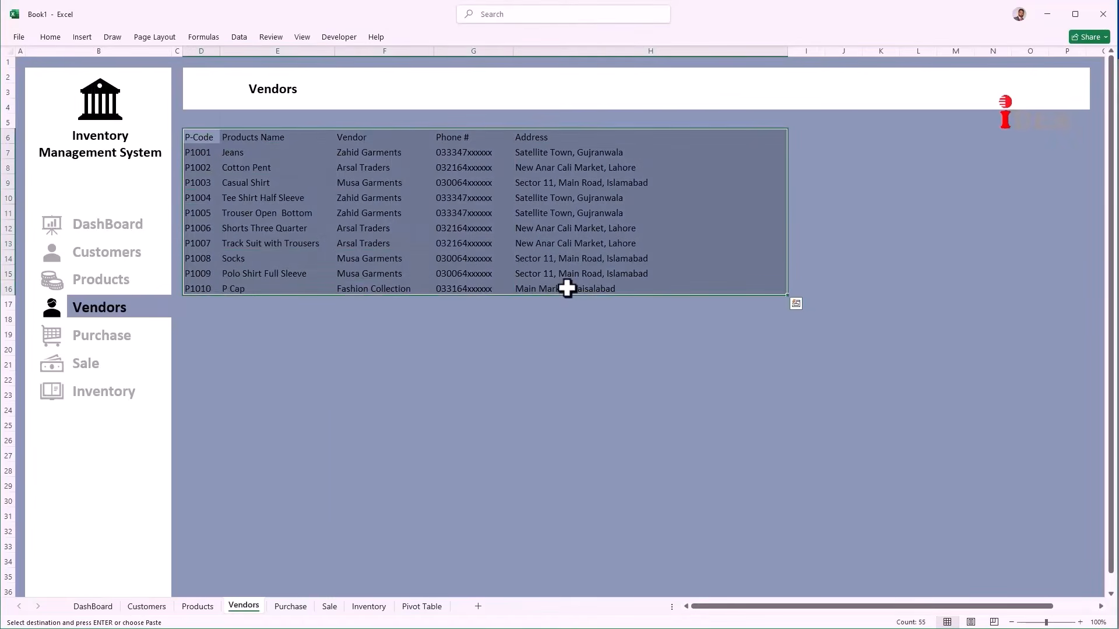
pyautogui.hotkey('ctrl', 't')
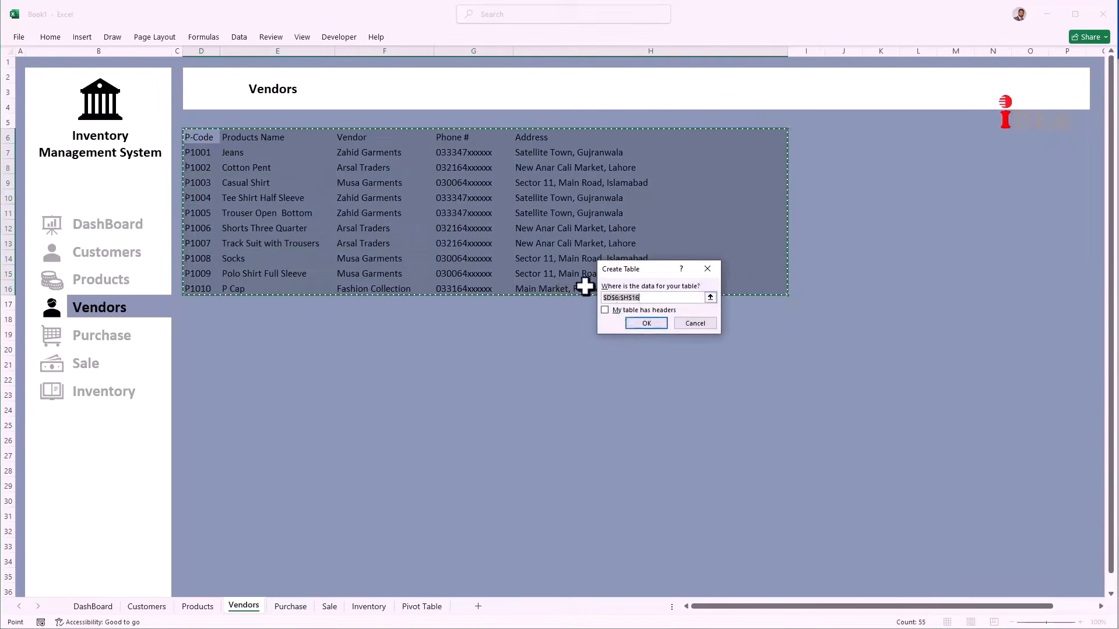
pyautogui.click(624, 311)
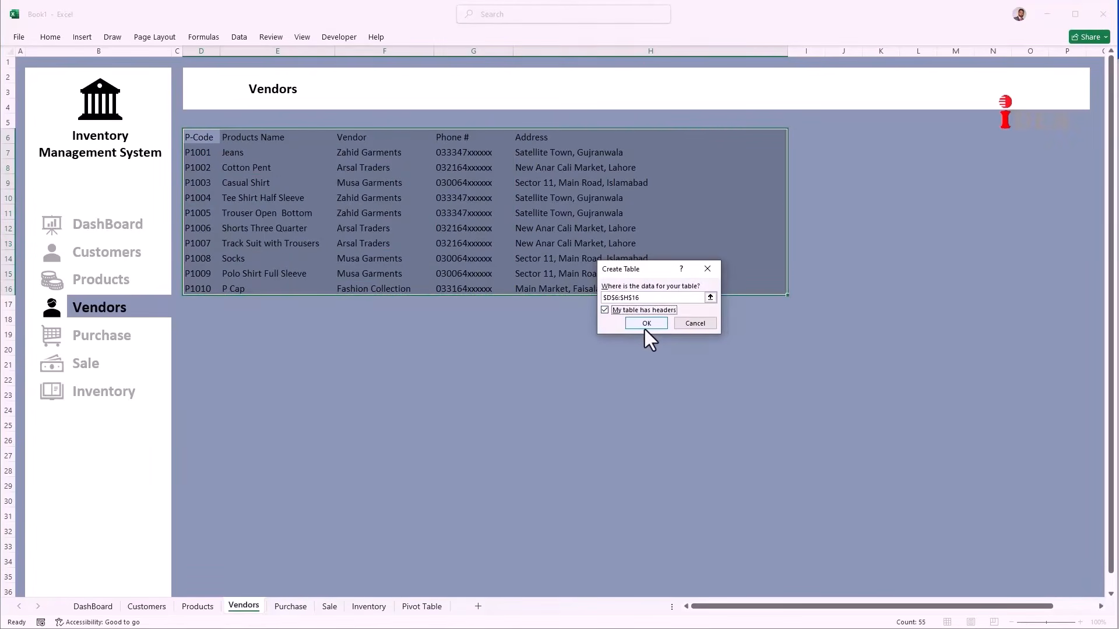
pyautogui.click(645, 328)
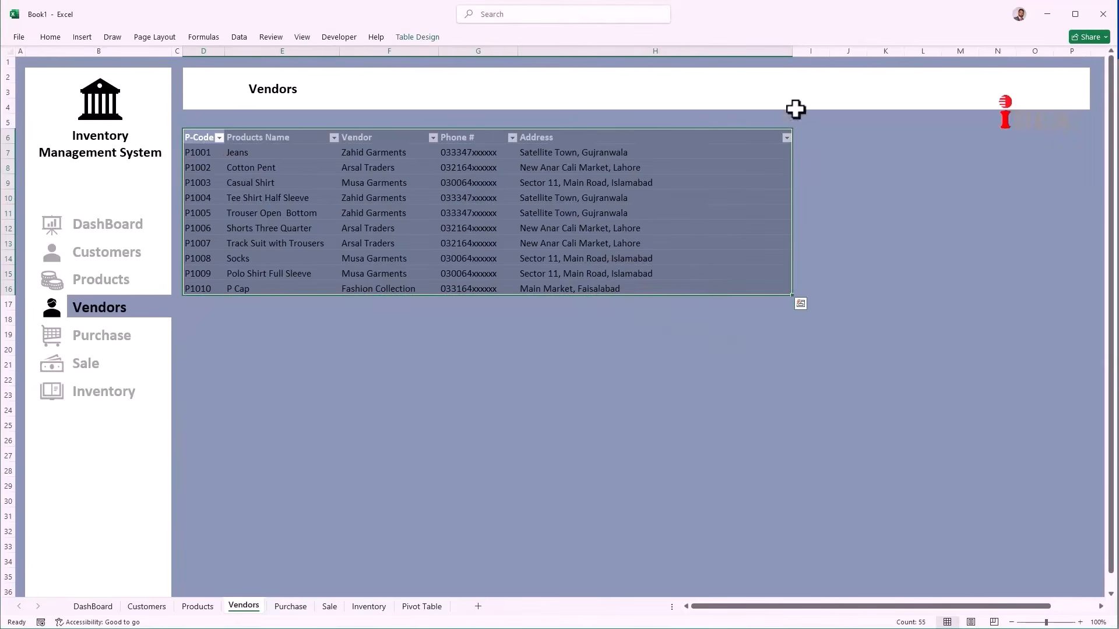
# Step: Apply a light table style to the vendor table
pyautogui.click(424, 35)
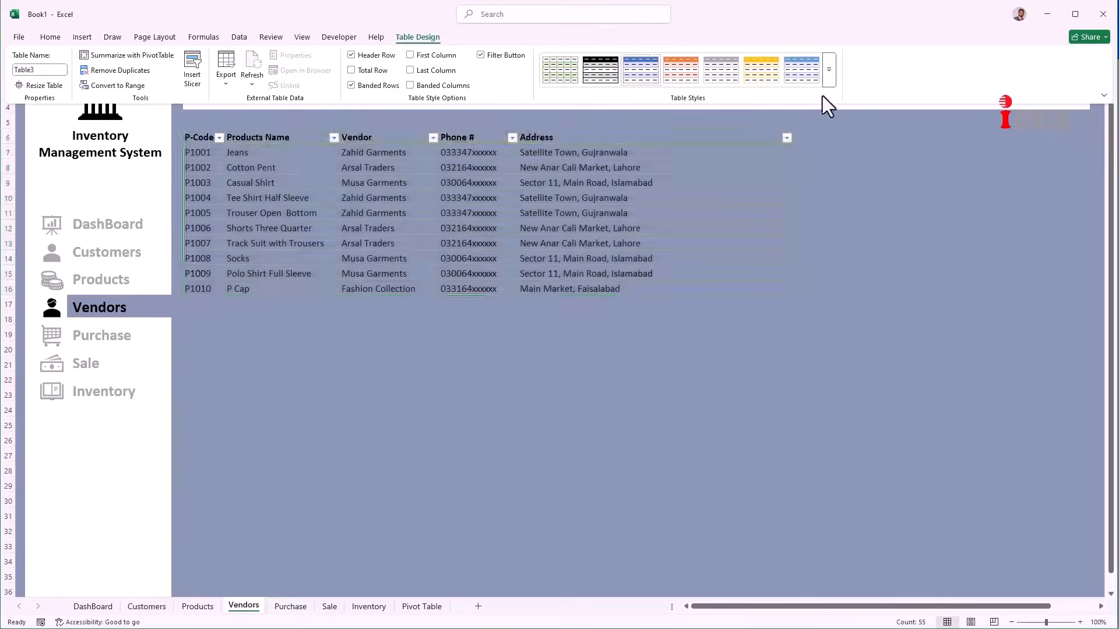
pyautogui.click(827, 73)
pyautogui.click(607, 83)
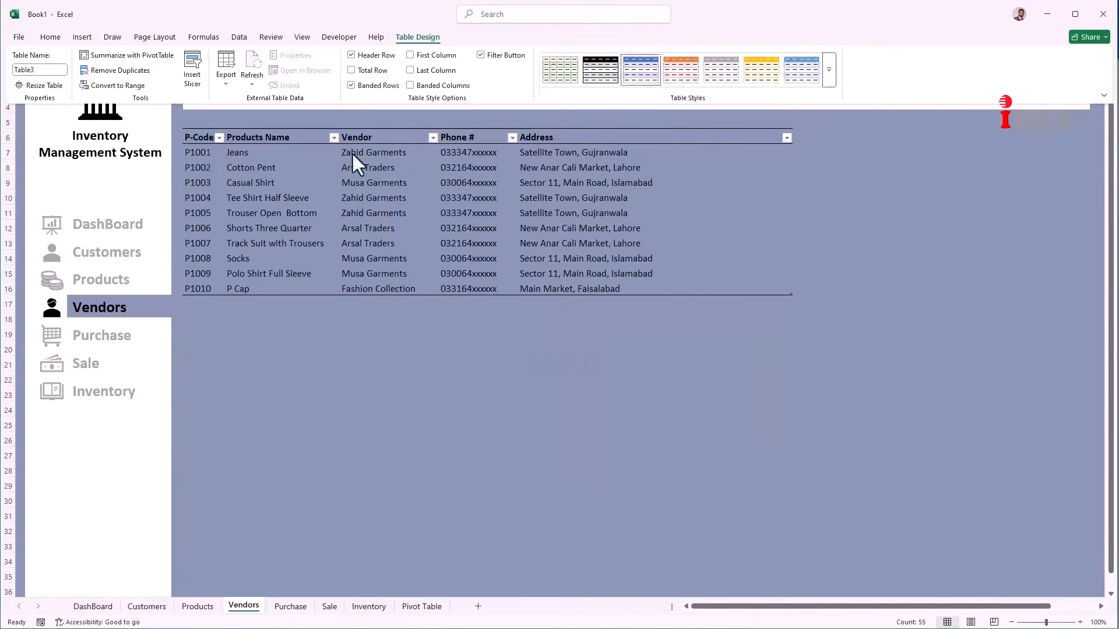
pyautogui.click(282, 333)
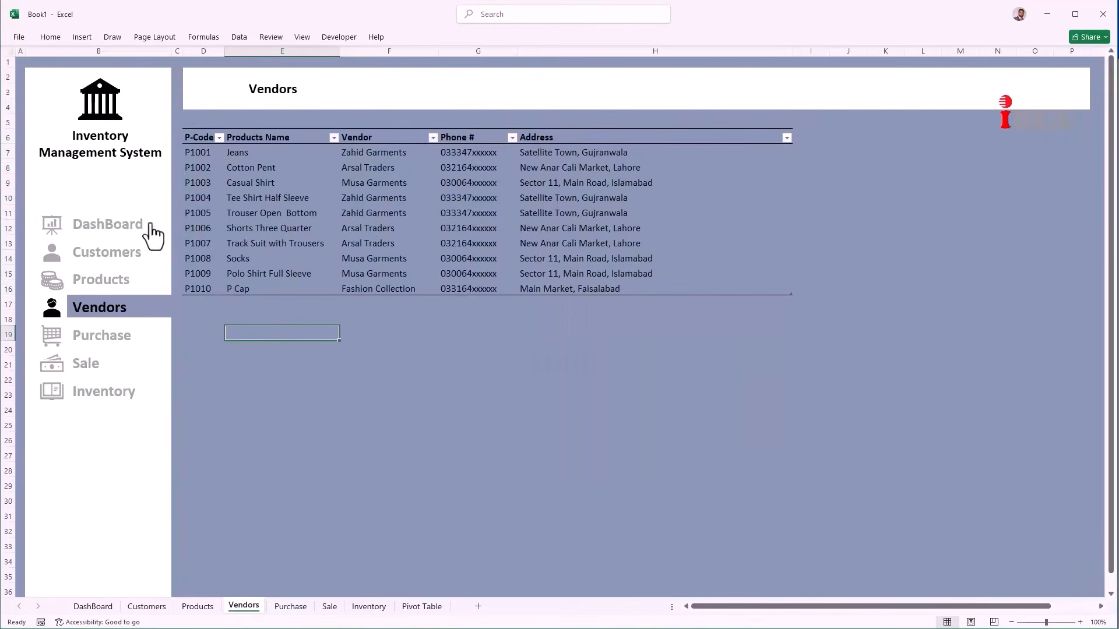
# Step: Go through the Customers, Products and Vendors sheets to reach the Purchase sheet
pyautogui.click(102, 251)
pyautogui.click(90, 284)
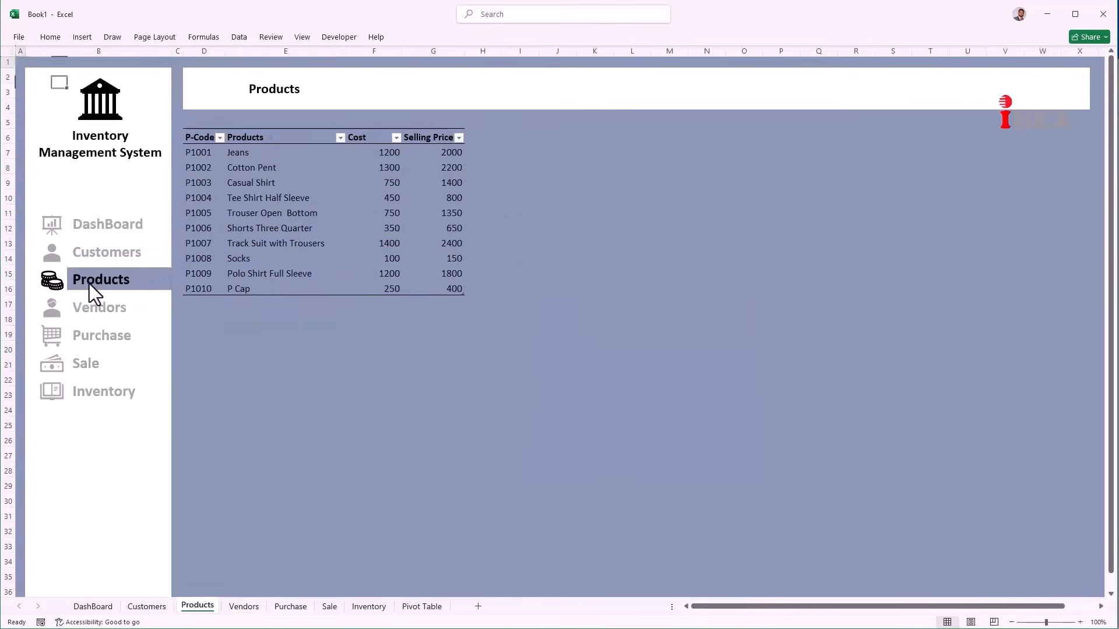
pyautogui.click(89, 306)
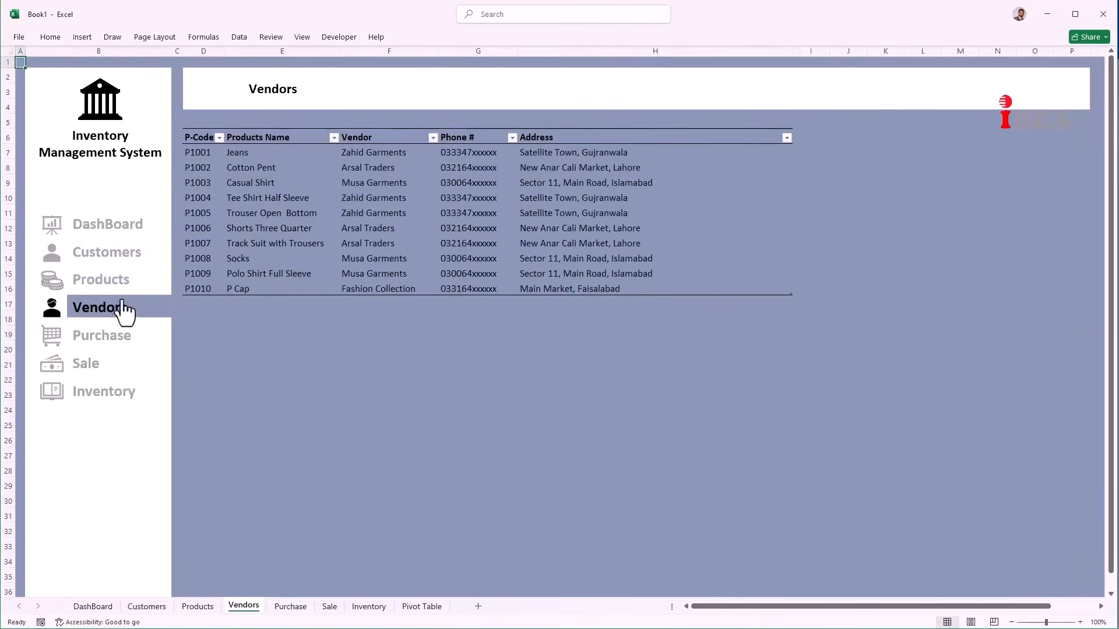
pyautogui.click(82, 337)
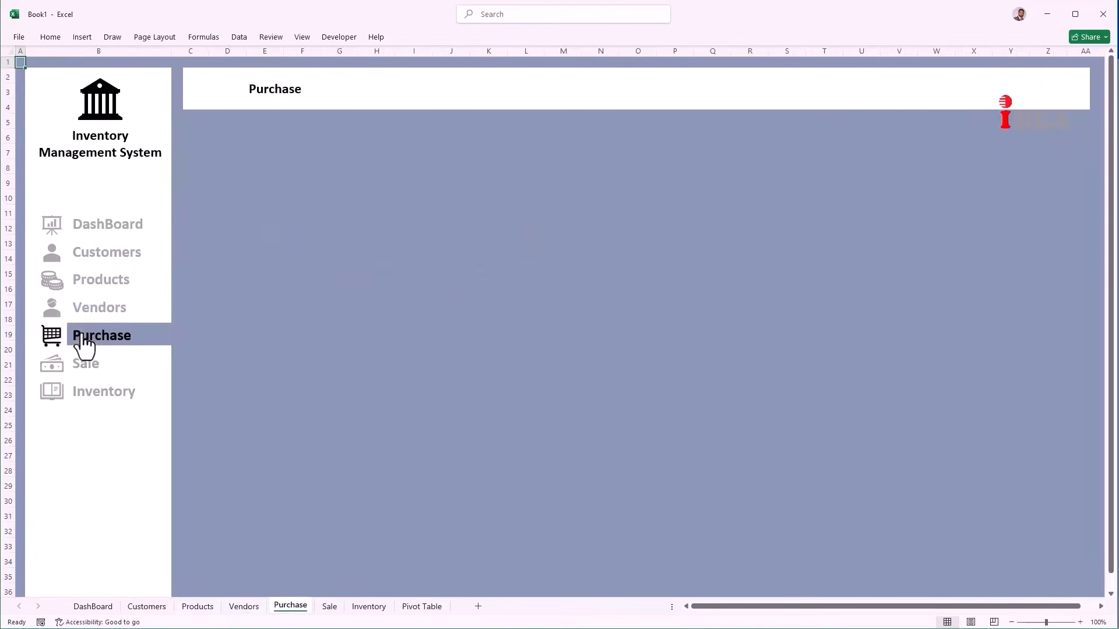
# Step: Set the Purchase title banner to Don't move or size with cells, and narrow column C
pyautogui.click(208, 99)
pyautogui.rightClick(210, 99)
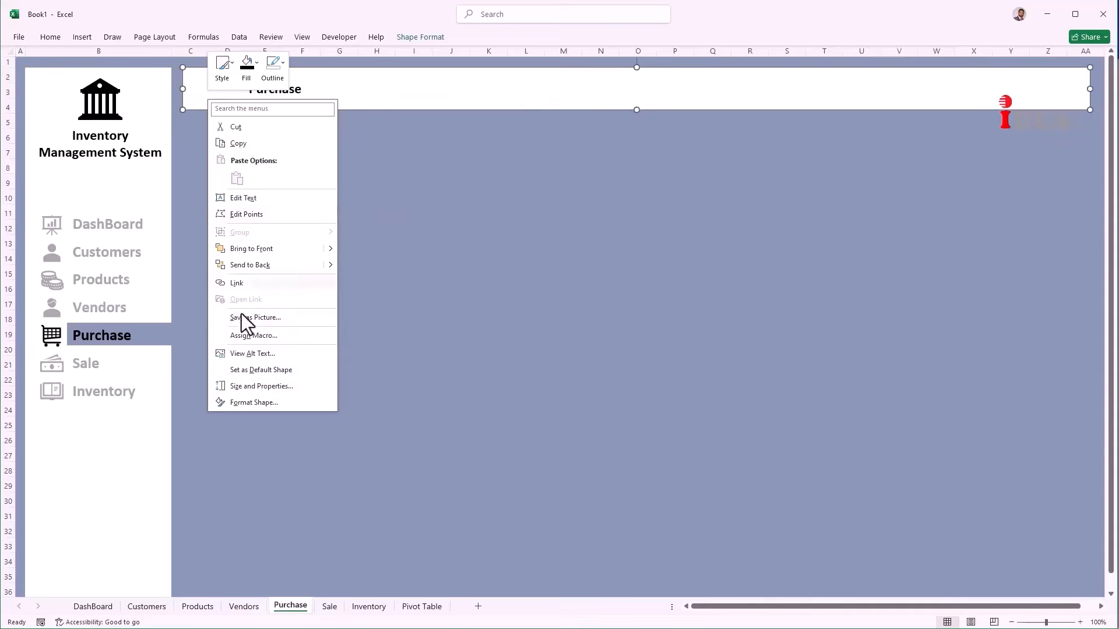
pyautogui.click(255, 384)
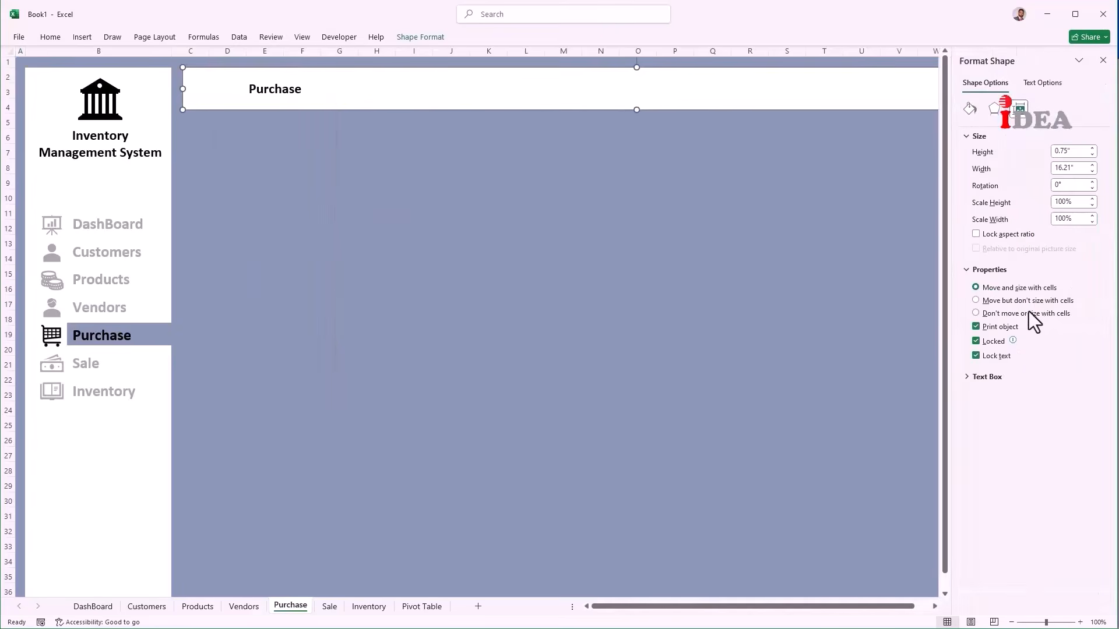
pyautogui.click(1026, 315)
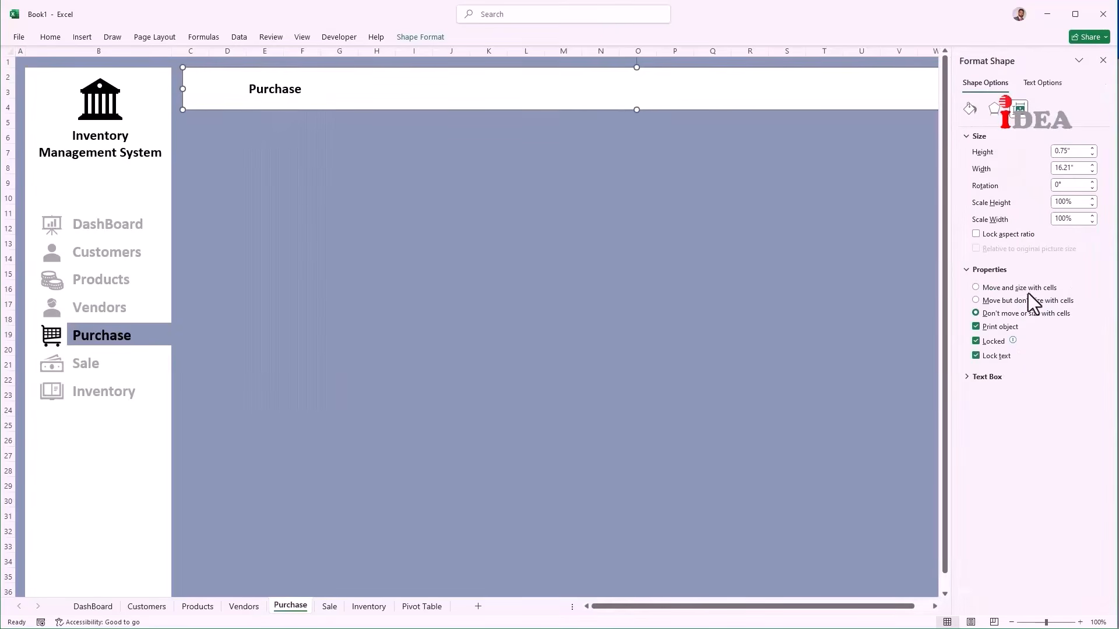
pyautogui.click(1103, 60)
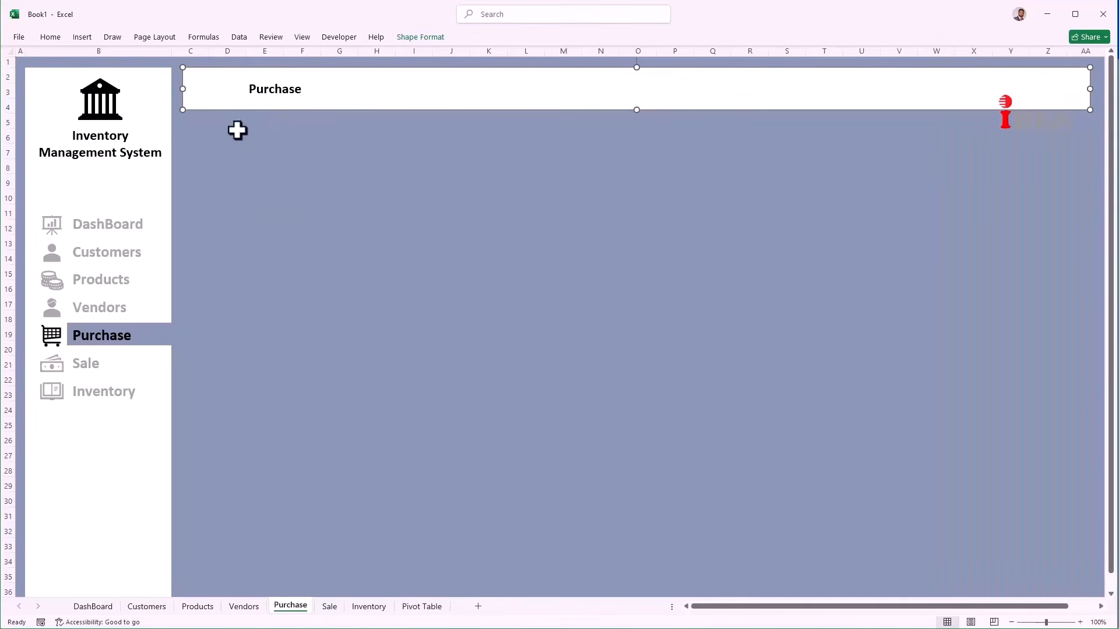
pyautogui.moveTo(209, 51); pyautogui.dragTo(183, 63)
pyautogui.click(200, 136)
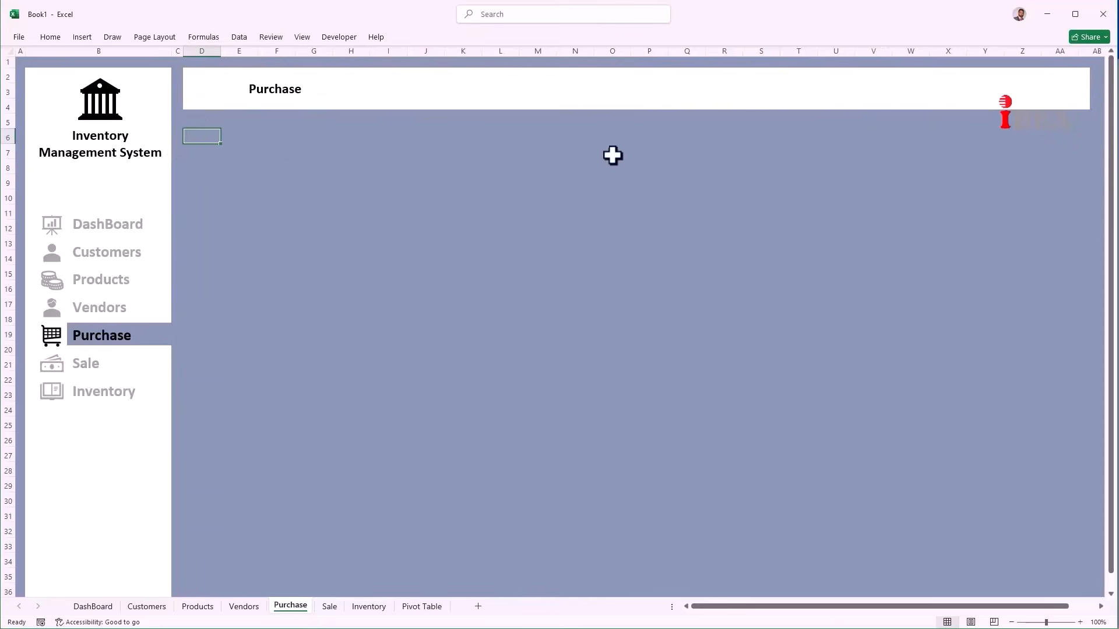
# Step: Paste the P_Code through Amount headers into D6:J6 and widen columns E, G and H–J
pyautogui.hotkey('ctrl', 'v')
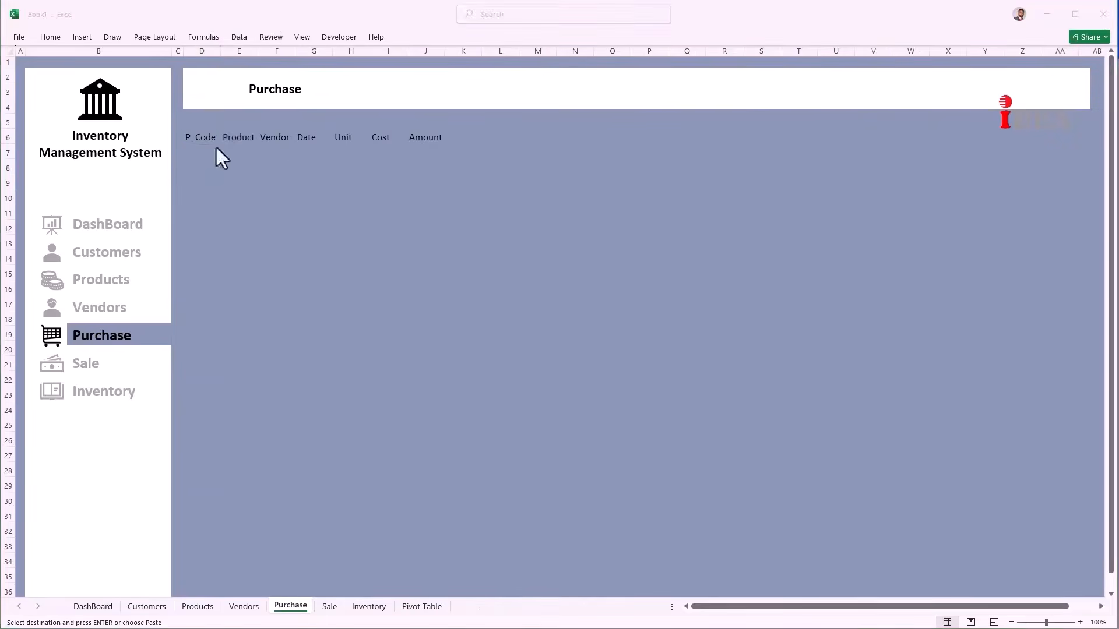
pyautogui.click(239, 52)
pyautogui.moveTo(257, 52); pyautogui.dragTo(477, 52)
pyautogui.click(361, 52)
pyautogui.click(448, 51)
pyautogui.moveTo(496, 52); pyautogui.dragTo(636, 51)
pyautogui.click(531, 215)
pyautogui.moveTo(529, 49); pyautogui.dragTo(705, 49)
pyautogui.click(453, 151)
pyautogui.moveTo(477, 51); pyautogui.dragTo(511, 52)
# Step: Select D6:J15, the header row plus nine rows below
pyautogui.click(202, 151)
pyautogui.press('Escape')
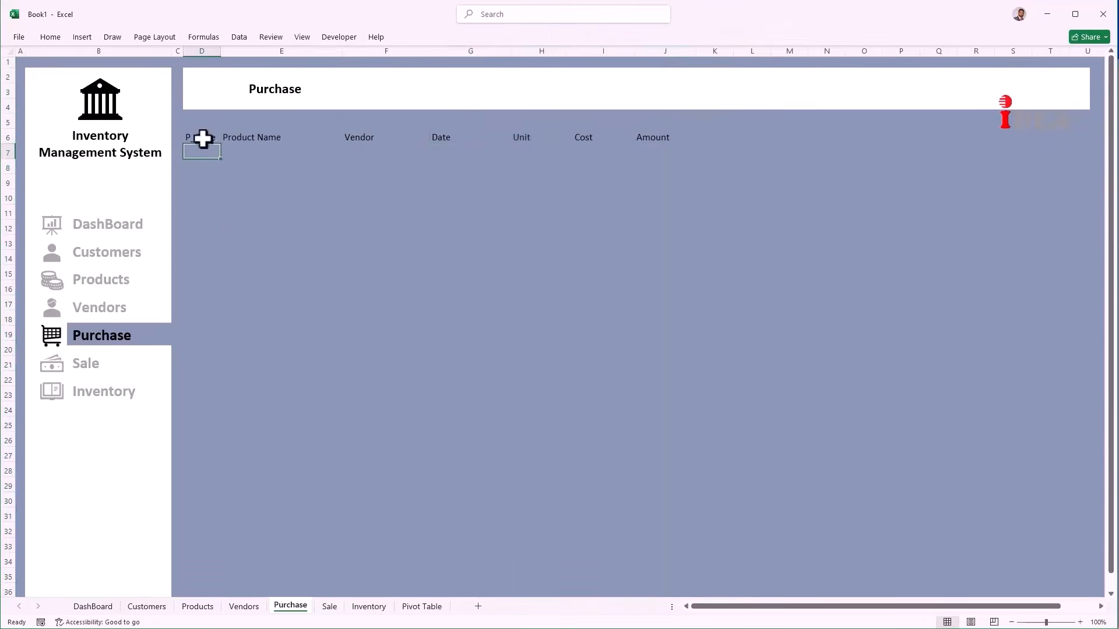
pyautogui.moveTo(202, 137); pyautogui.dragTo(599, 269)
pyautogui.moveTo(620, 280); pyautogui.dragTo(639, 280)
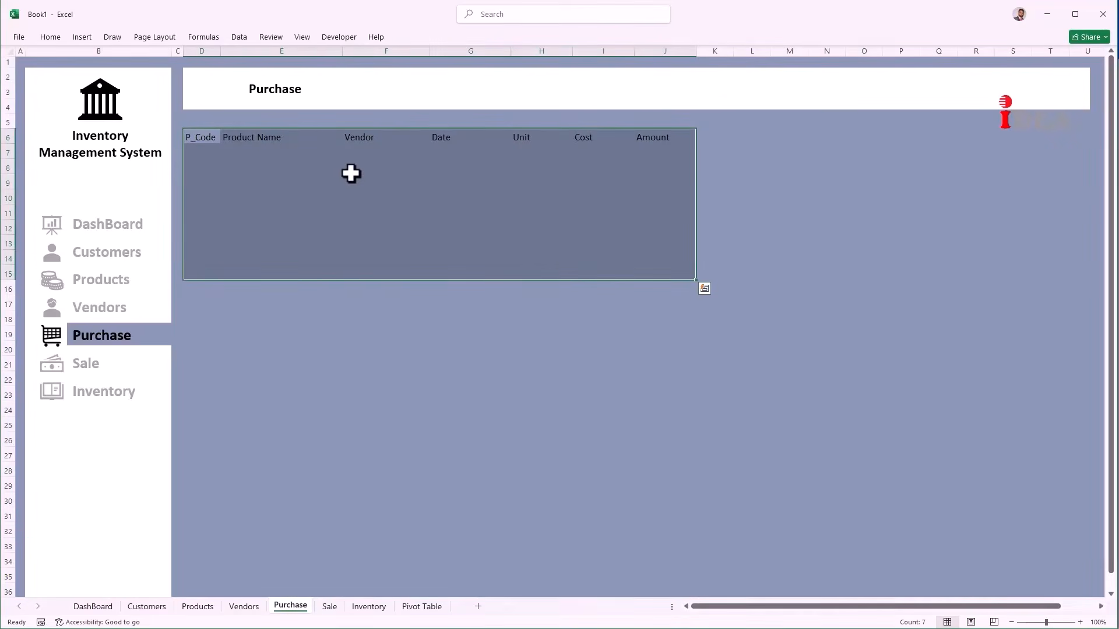
# Step: Convert D6:J15 into a table whose first row holds the headers
pyautogui.hotkey('ctrl', 't')
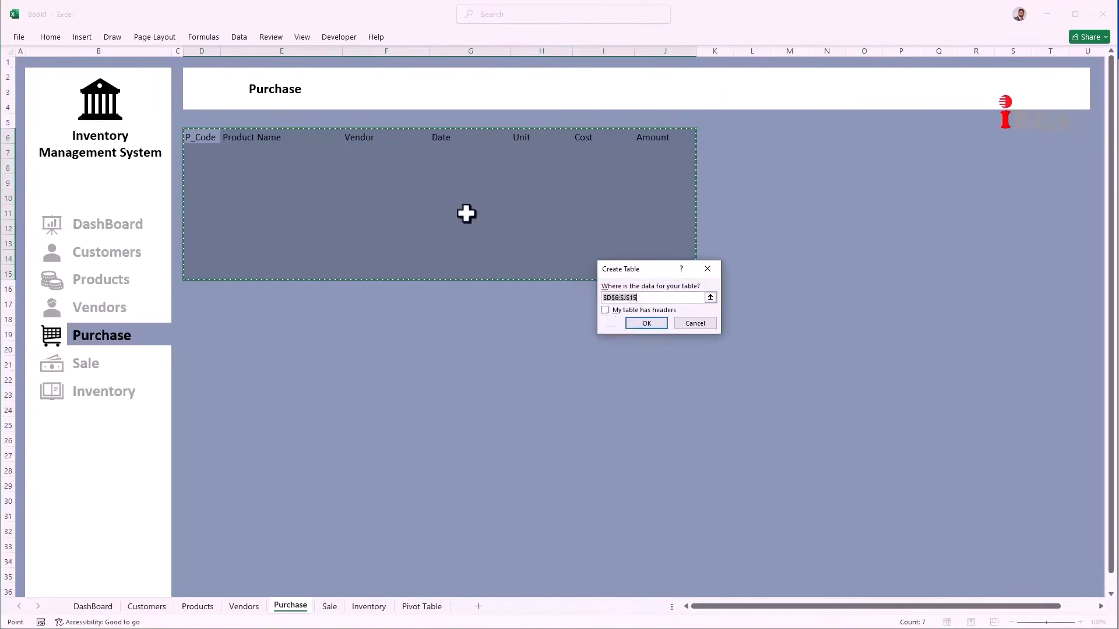
pyautogui.click(606, 310)
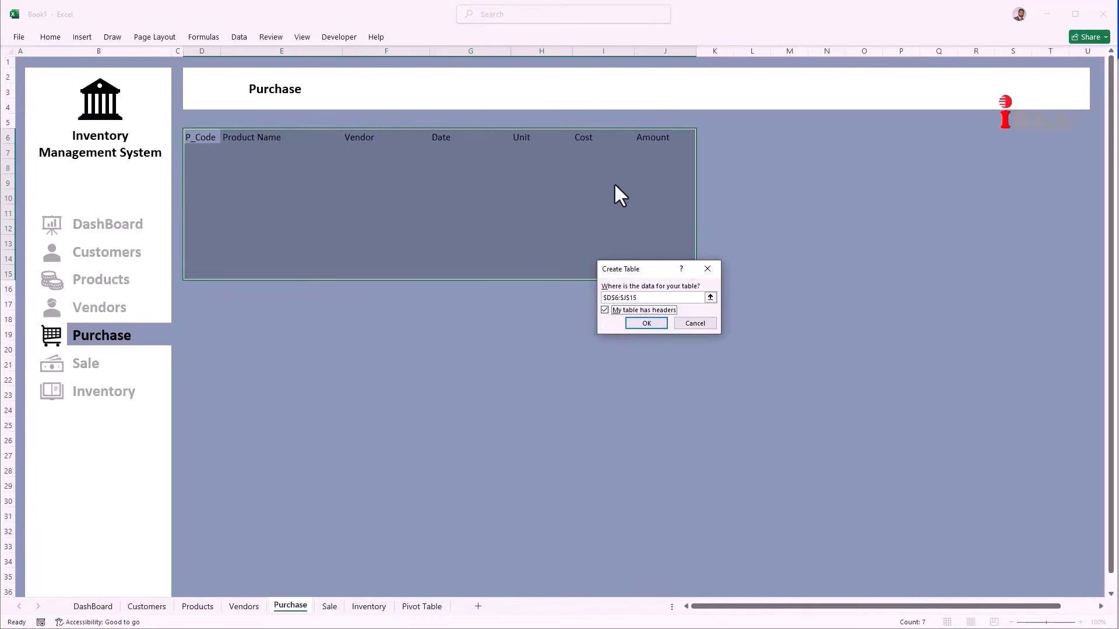
pyautogui.click(647, 324)
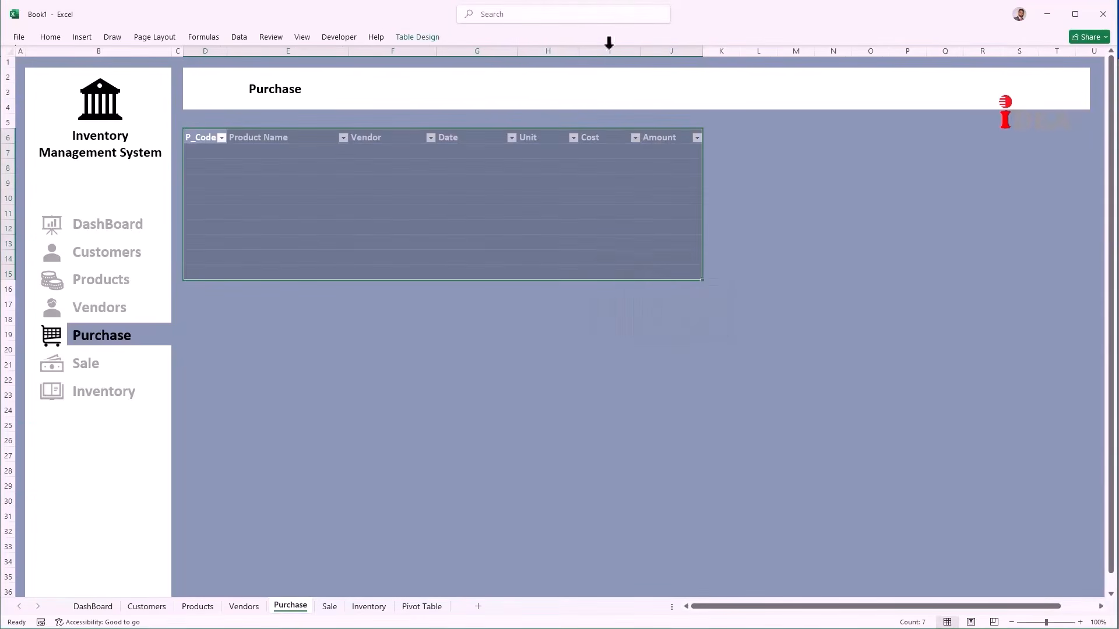
# Step: Give the Purchase table a light style, then select the customer table on Customers
pyautogui.click(438, 36)
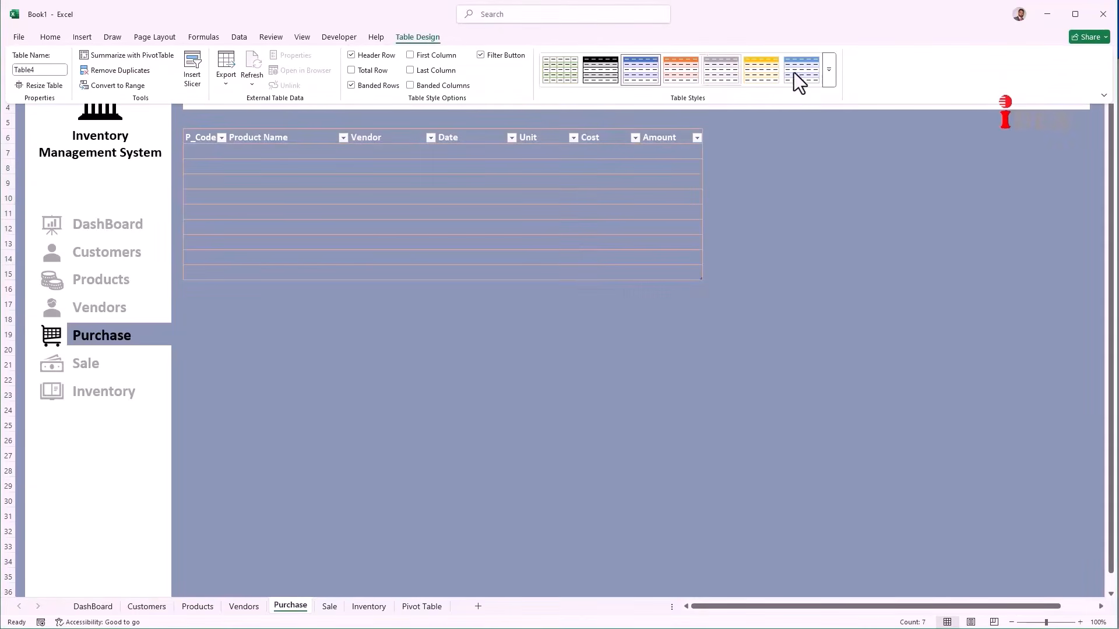
pyautogui.click(830, 70)
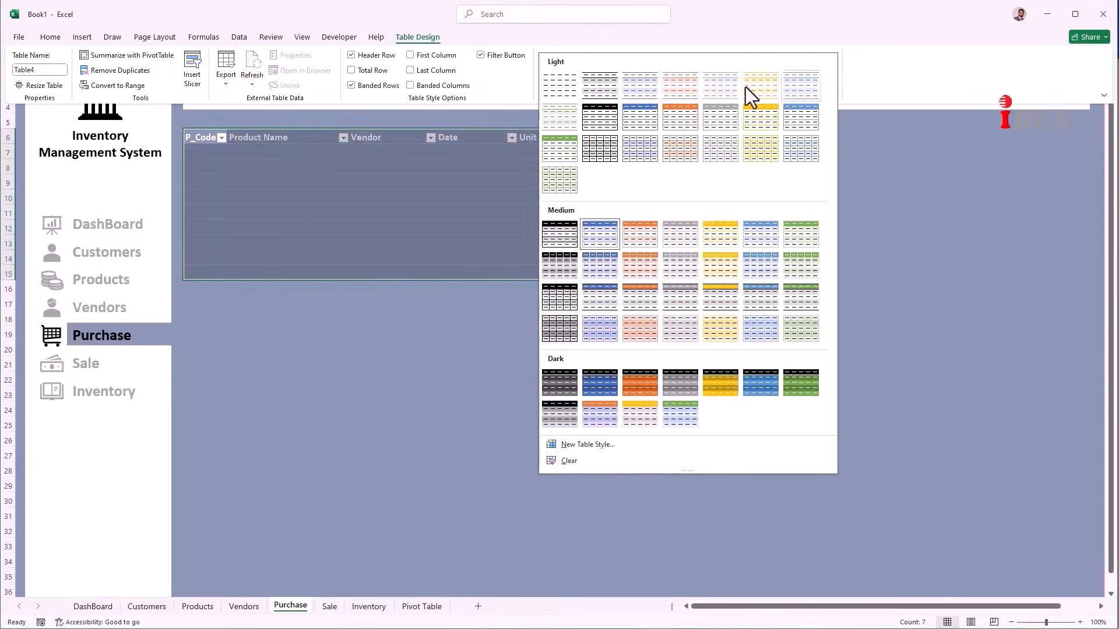
pyautogui.click(407, 155)
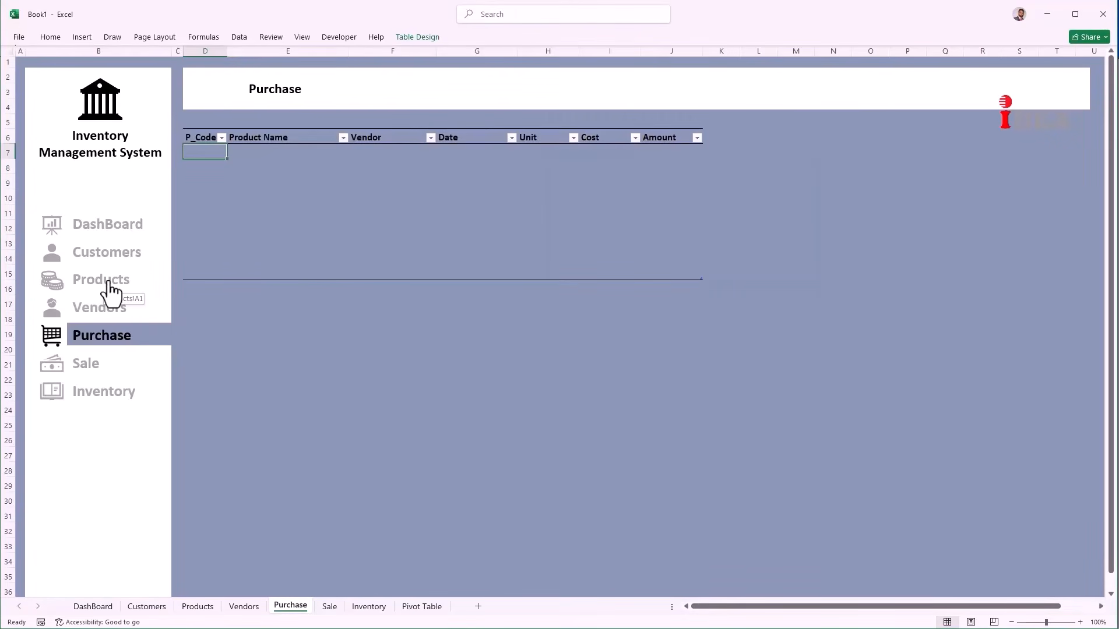
pyautogui.click(110, 251)
pyautogui.moveTo(202, 138); pyautogui.dragTo(542, 284)
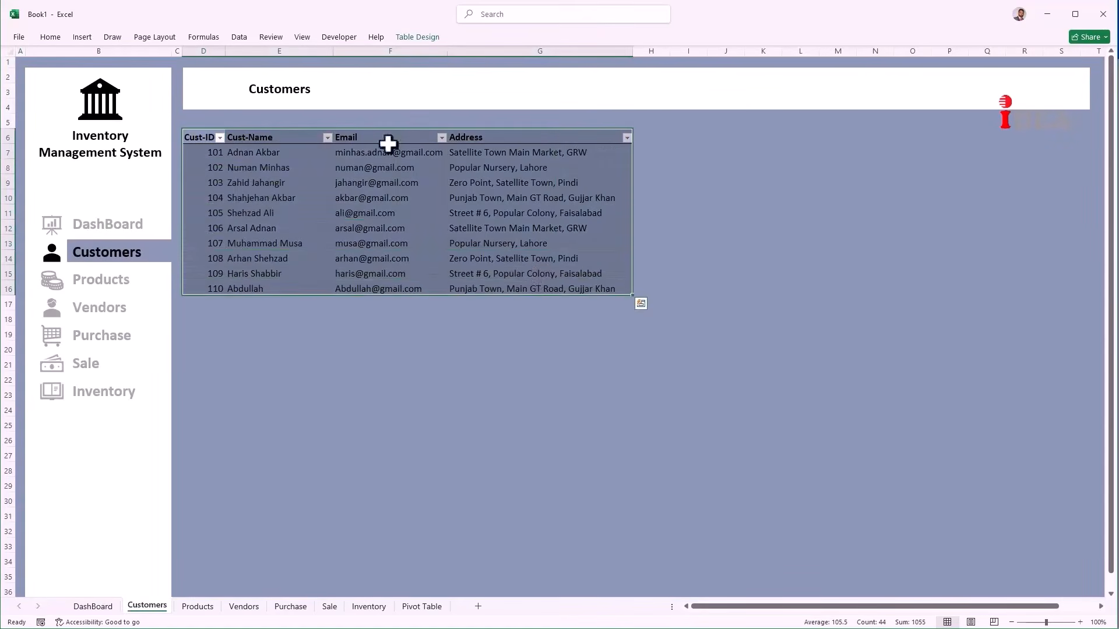
# Step: Rename the customer table Custdata and the products table 'Products'
pyautogui.click(417, 37)
pyautogui.click(35, 69)
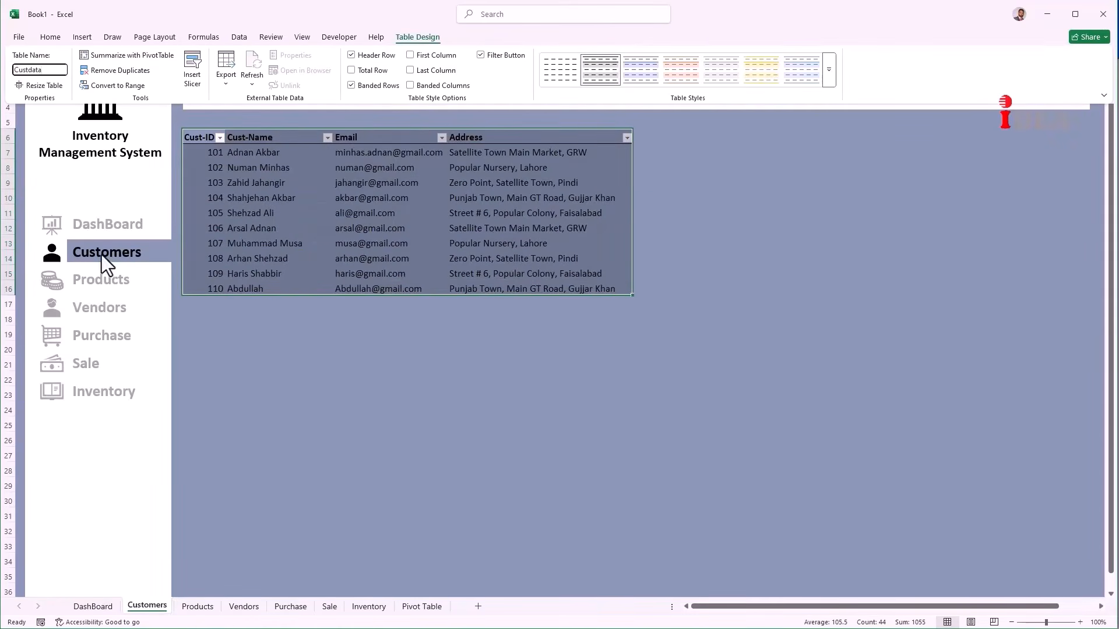
pyautogui.click(105, 277)
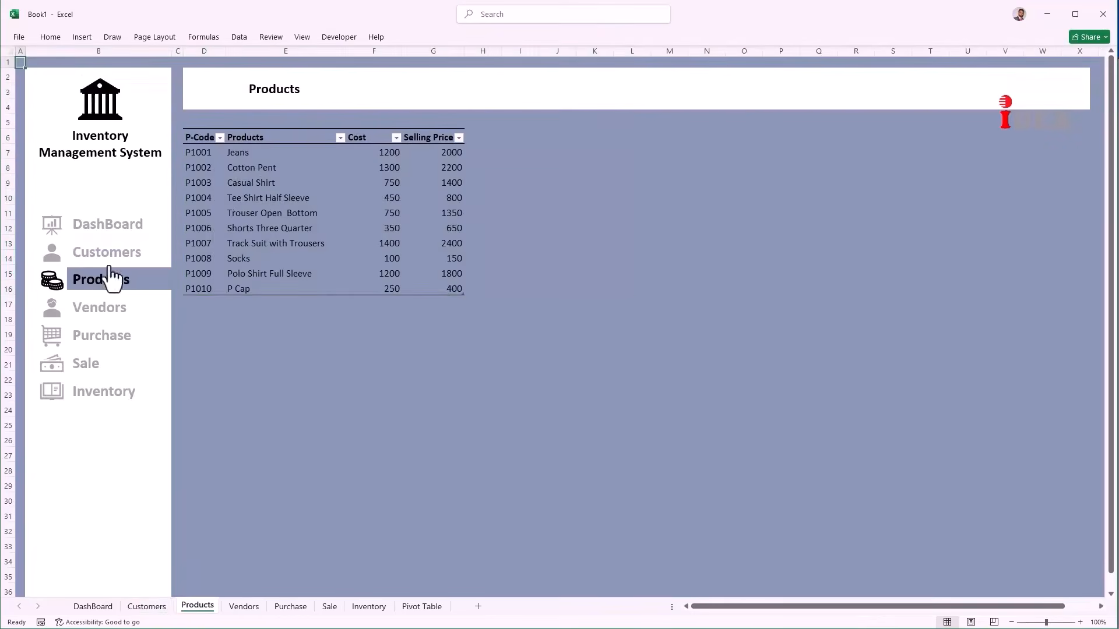
pyautogui.moveTo(207, 140); pyautogui.dragTo(434, 287)
pyautogui.click(397, 38)
pyautogui.click(38, 68)
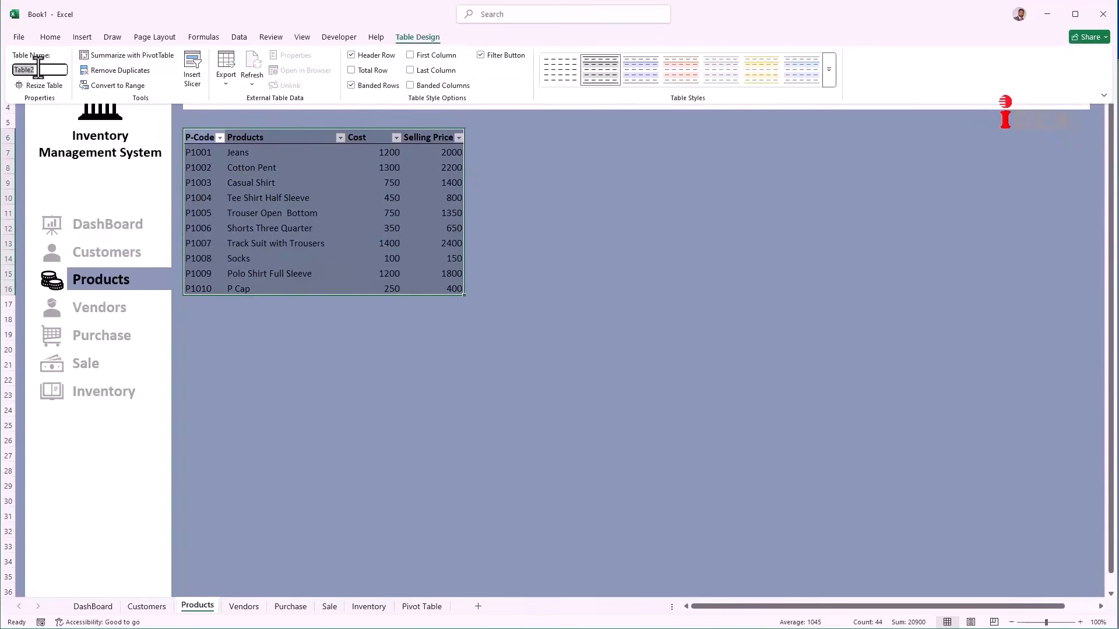
pyautogui.write('Products')
# Step: Rename the table on the Vendors sheet to 'Vendors'
pyautogui.click(98, 310)
pyautogui.moveTo(200, 137); pyautogui.dragTo(670, 290)
pyautogui.click(417, 37)
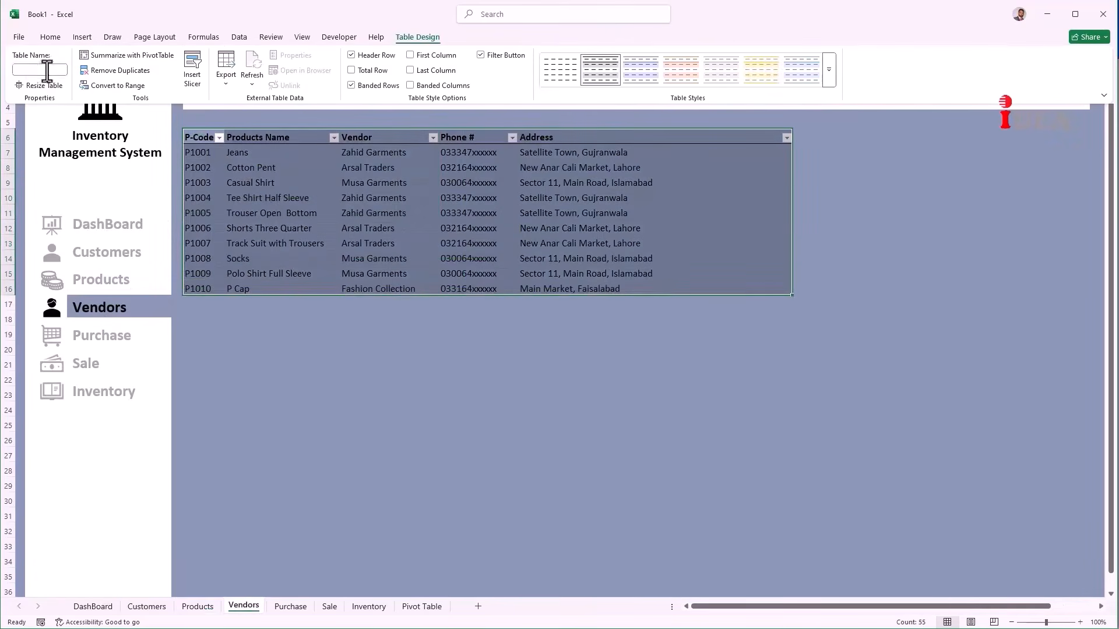
pyautogui.click(44, 70)
pyautogui.write('Vendors')
pyautogui.press('Return')
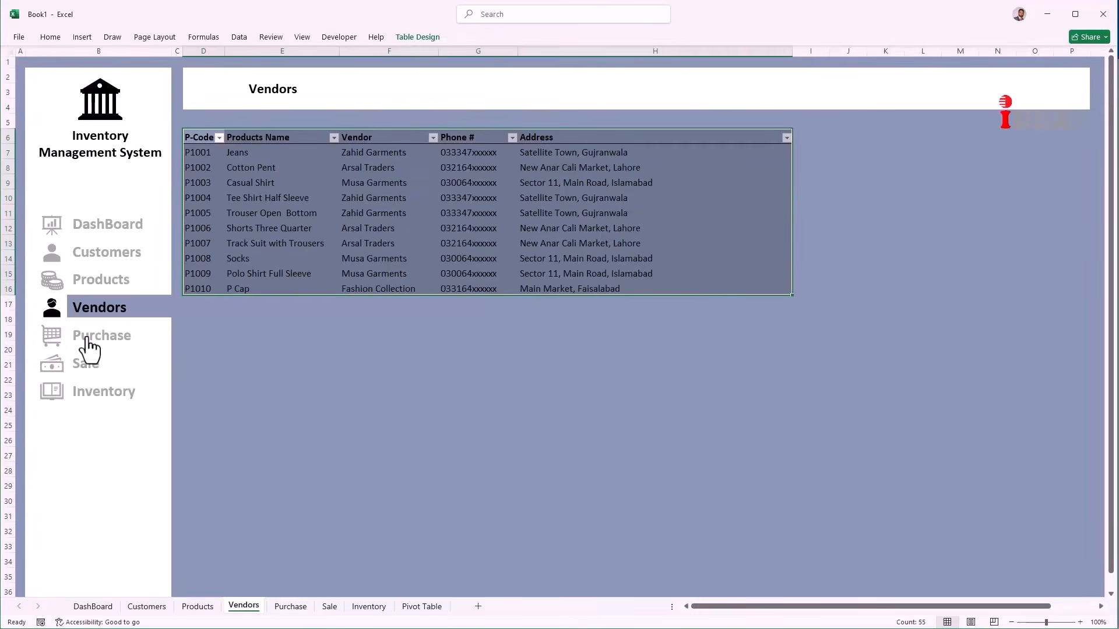
# Step: Select the P-Code values in the Products table
pyautogui.click(88, 337)
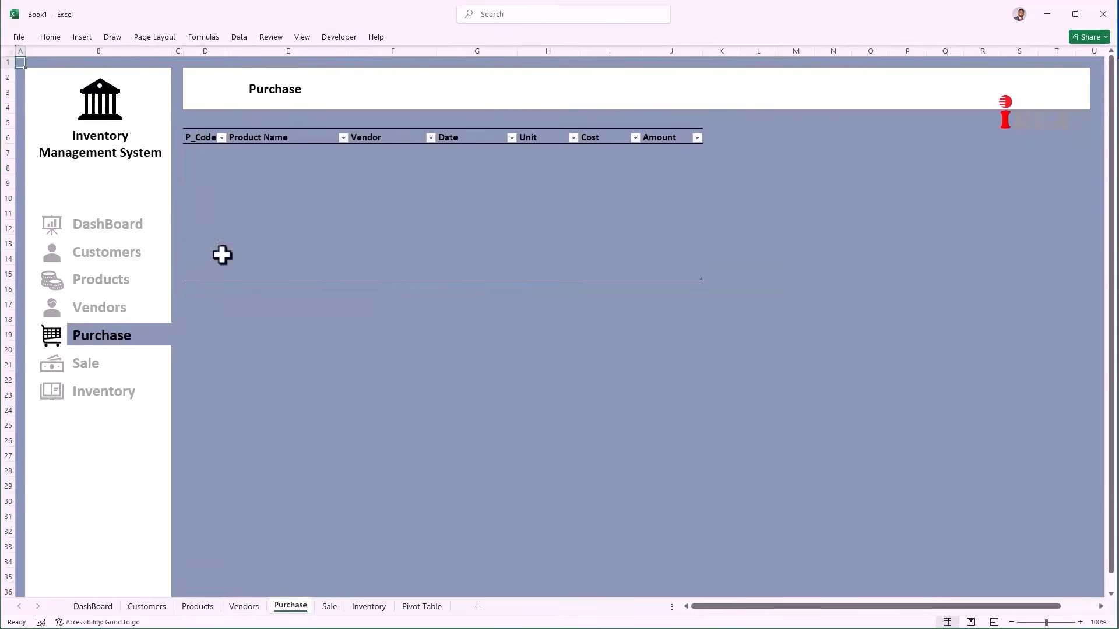
pyautogui.click(211, 151)
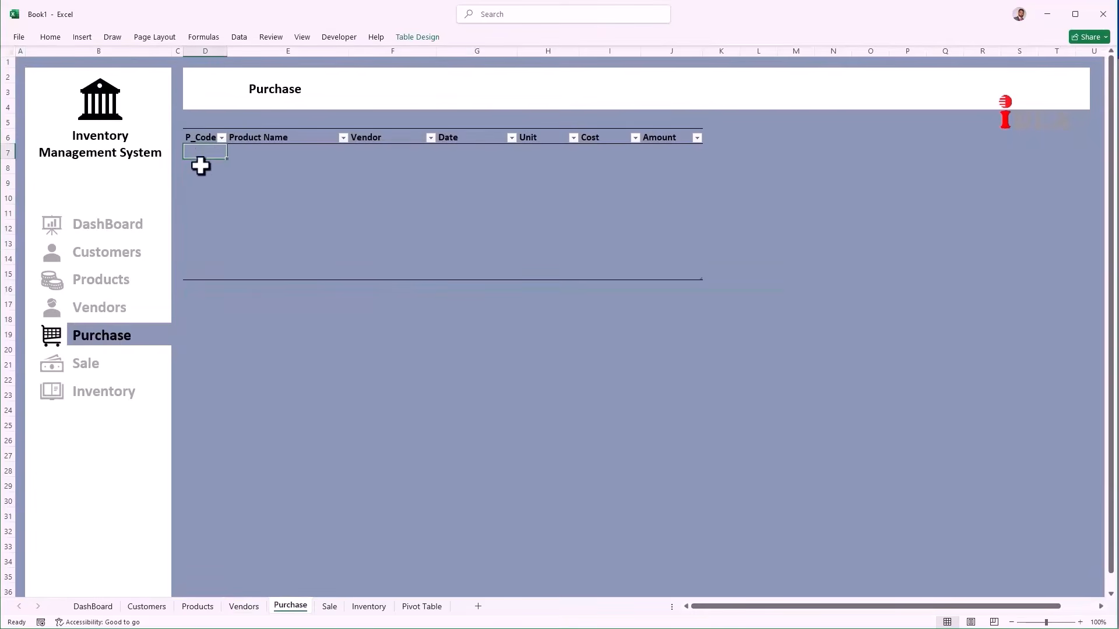
pyautogui.click(102, 286)
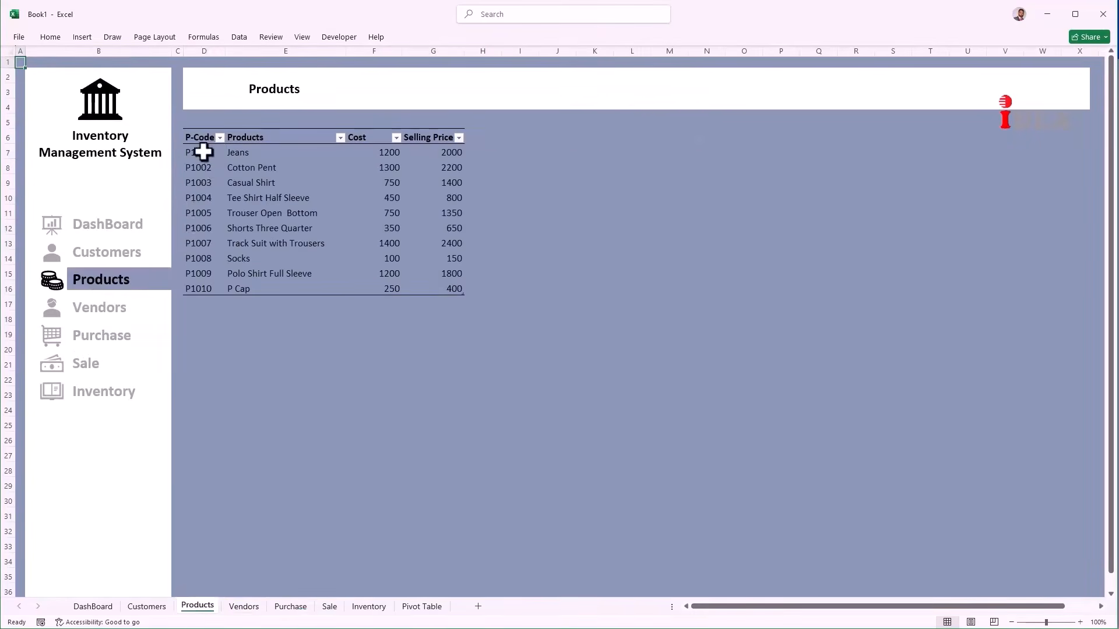
pyautogui.moveTo(205, 151); pyautogui.dragTo(204, 290)
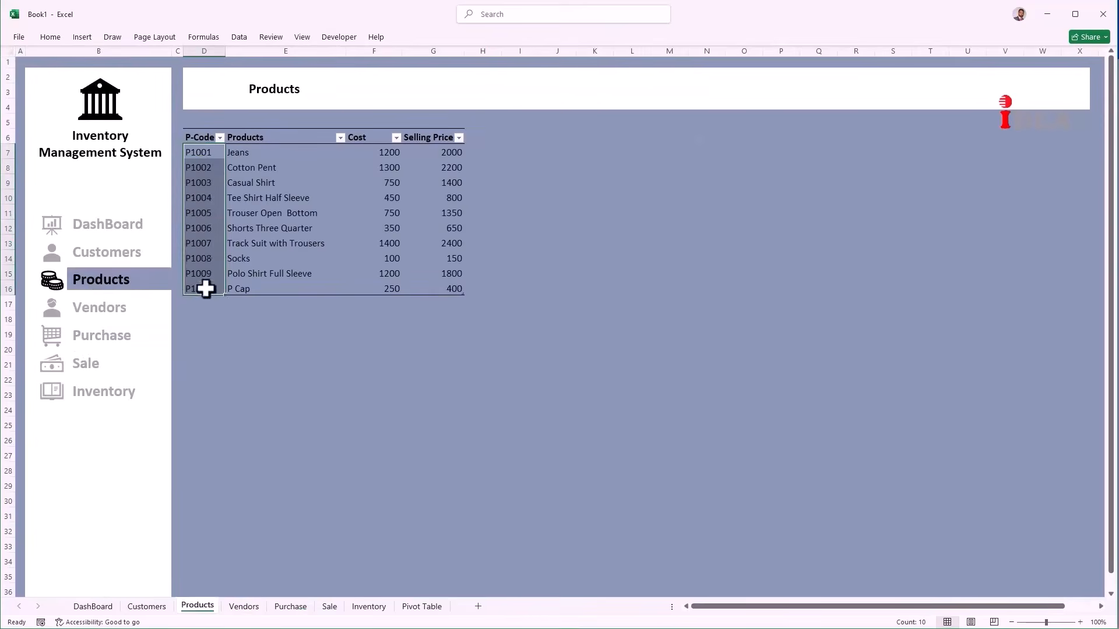
# Step: Name the selected cells PCode, then return to cell D7 on Purchase
pyautogui.click(203, 37)
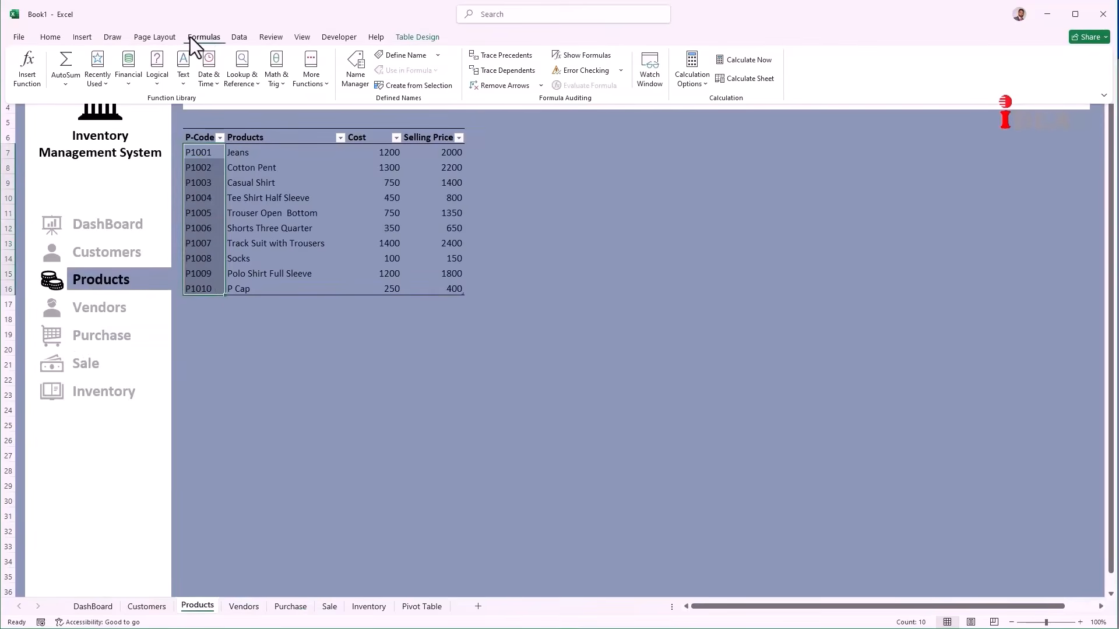
pyautogui.click(404, 56)
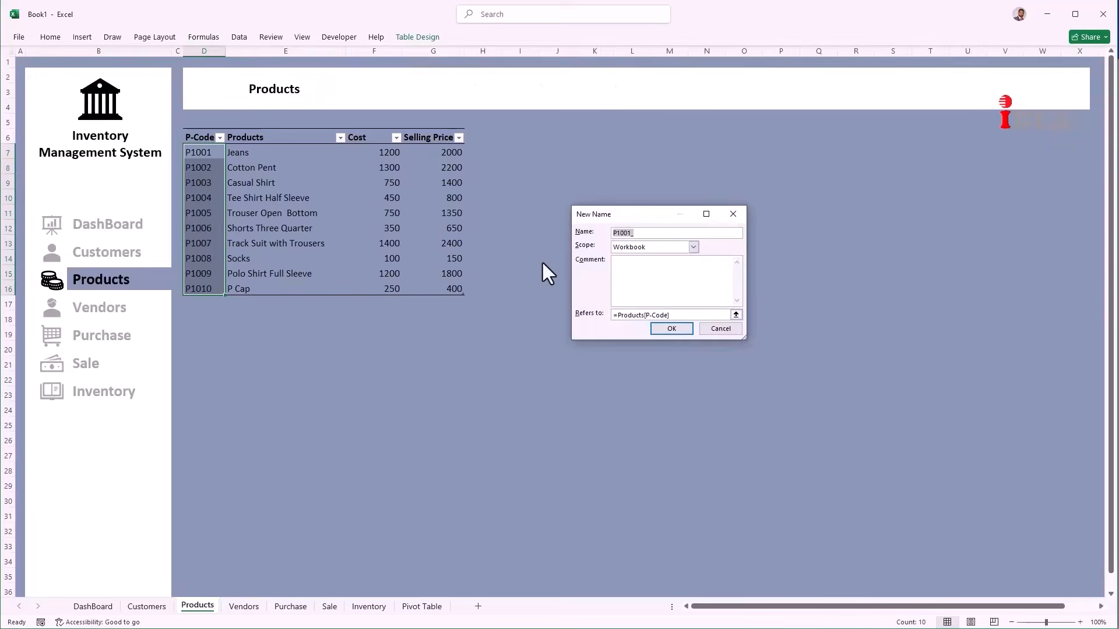
pyautogui.write('PCode')
pyautogui.click(671, 329)
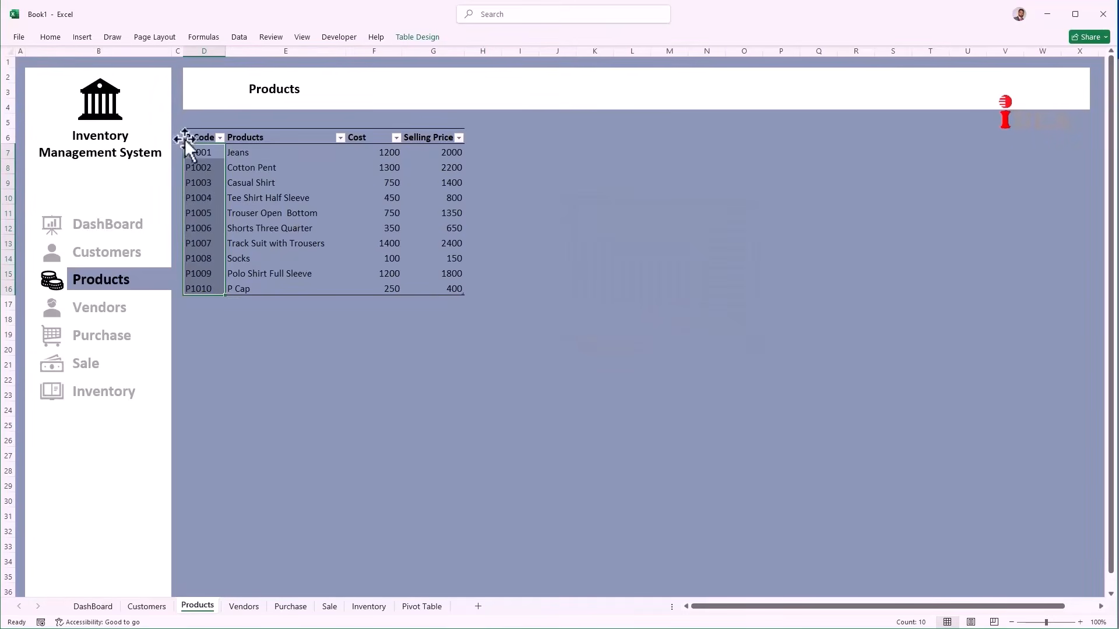
pyautogui.click(105, 335)
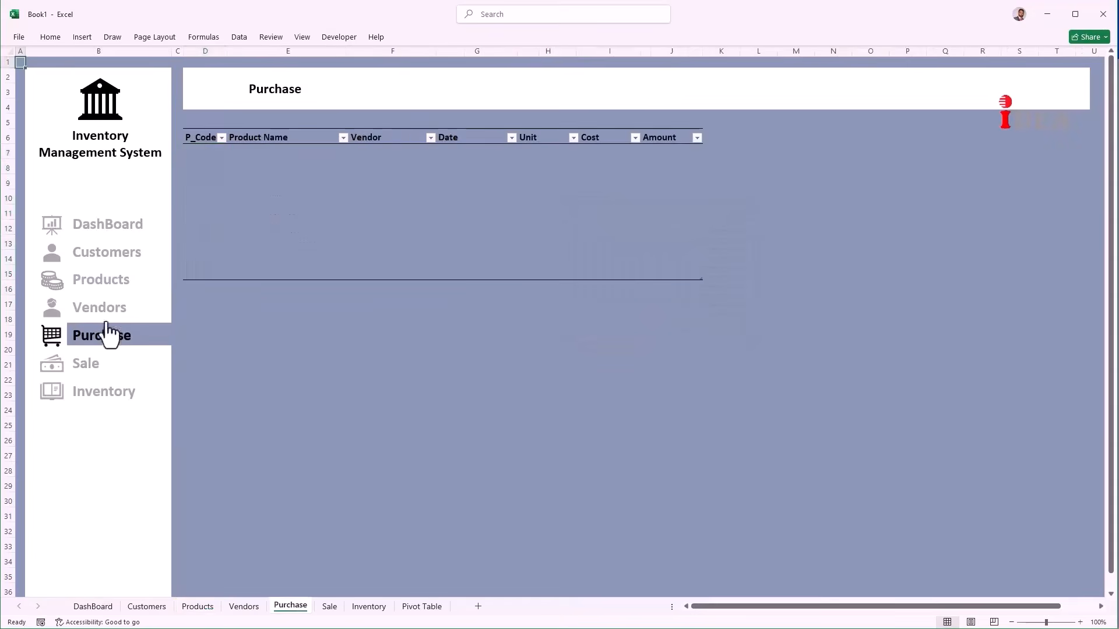
pyautogui.click(202, 156)
# Step: Add List data validation with source =PCode to P_Code cells D7:D15
pyautogui.moveTo(202, 159); pyautogui.dragTo(210, 272)
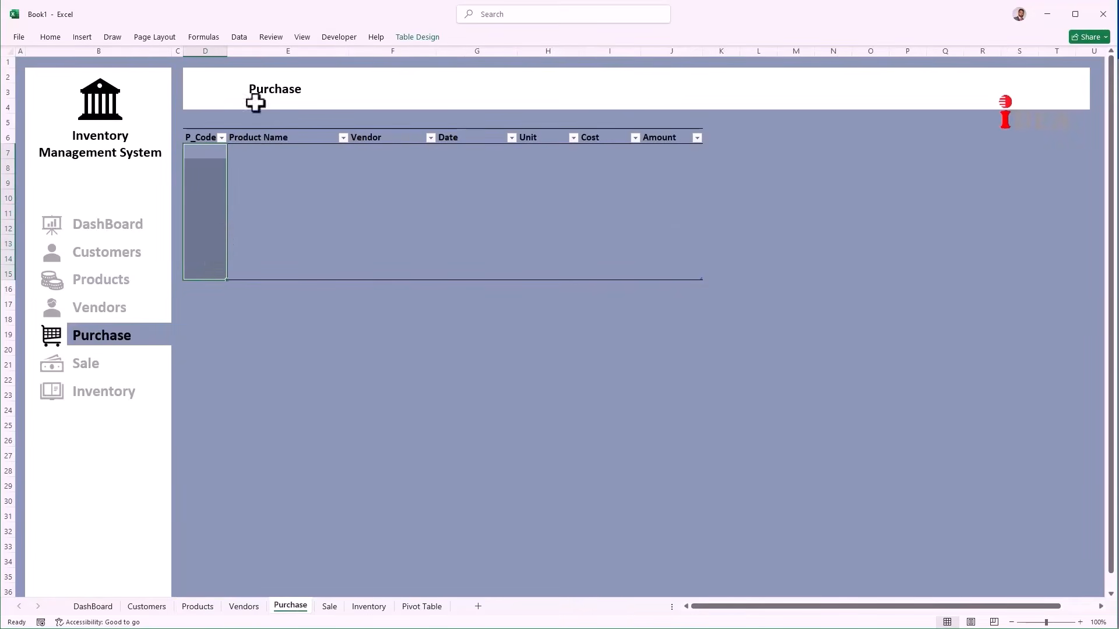
pyautogui.click(242, 37)
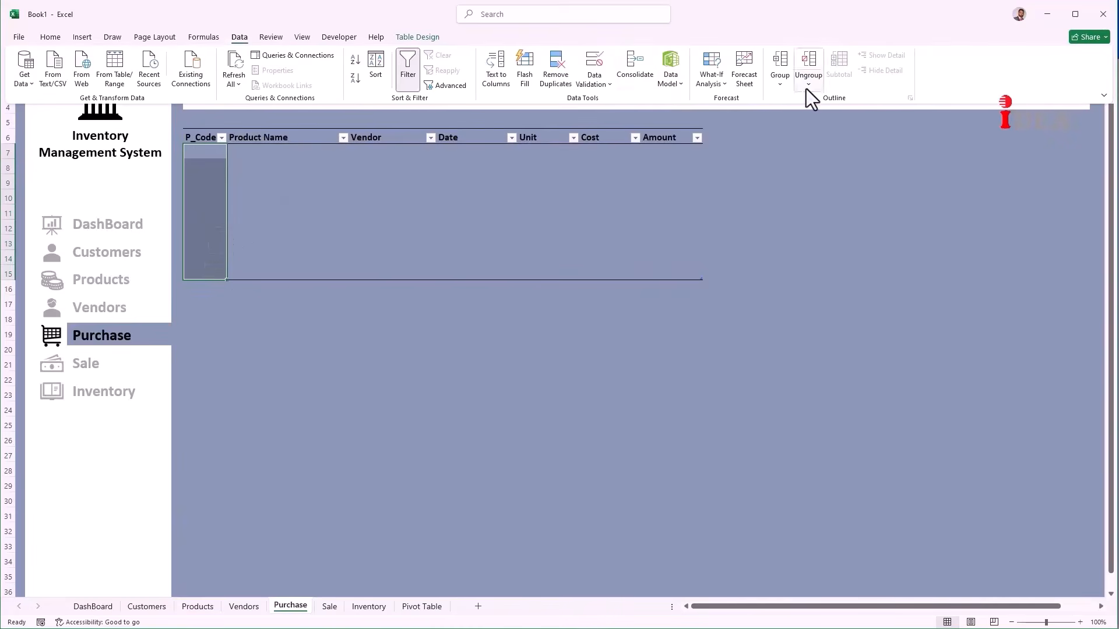
pyautogui.click(595, 87)
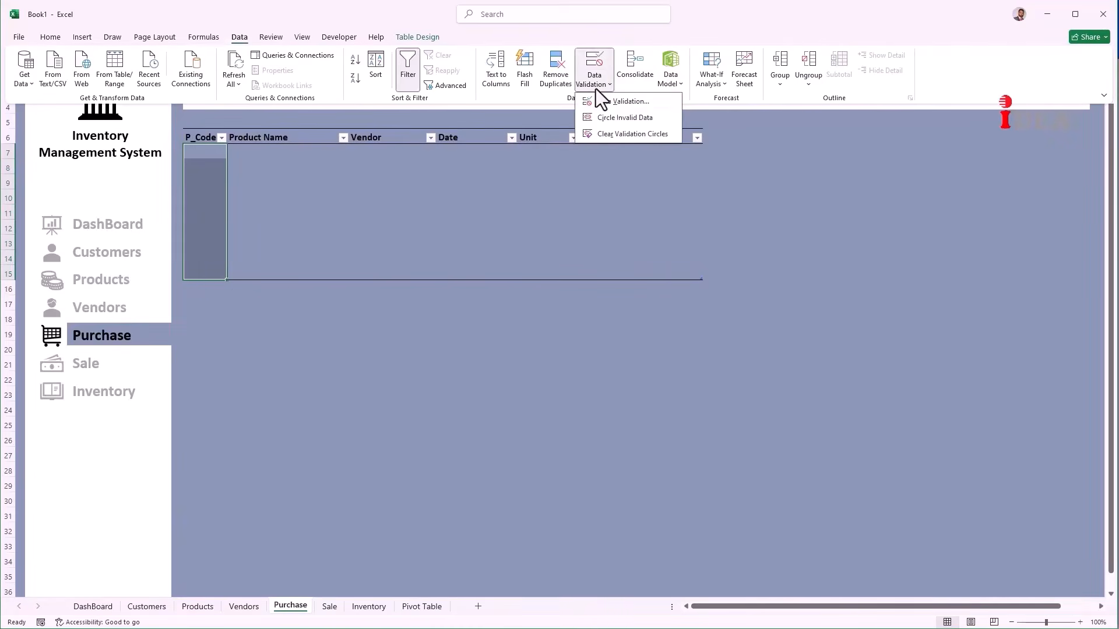
pyautogui.click(614, 100)
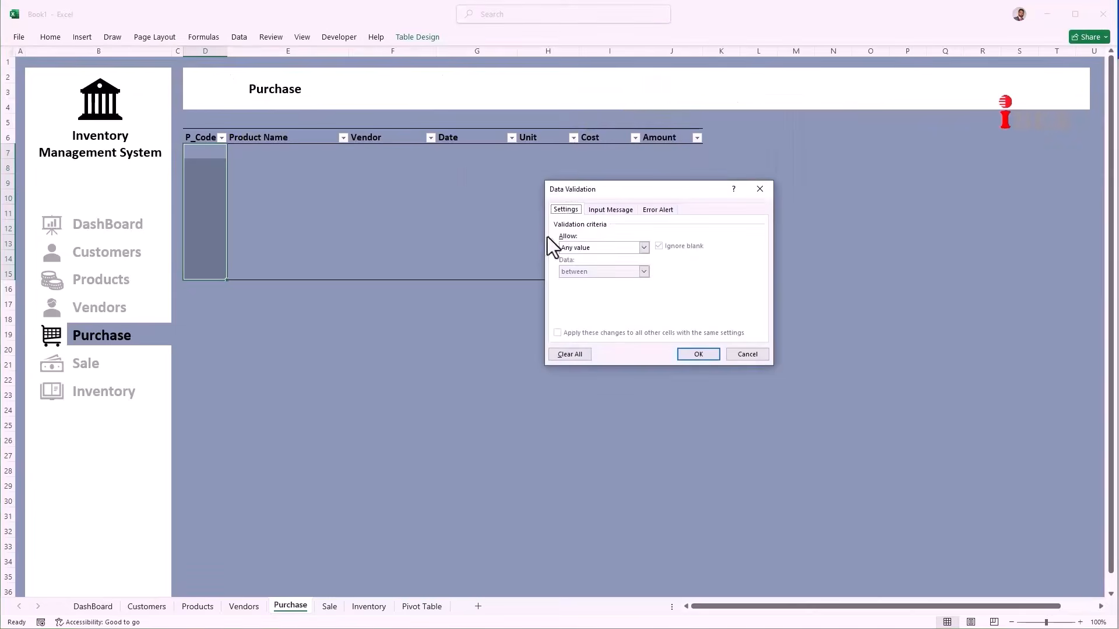
pyautogui.click(571, 243)
pyautogui.click(573, 277)
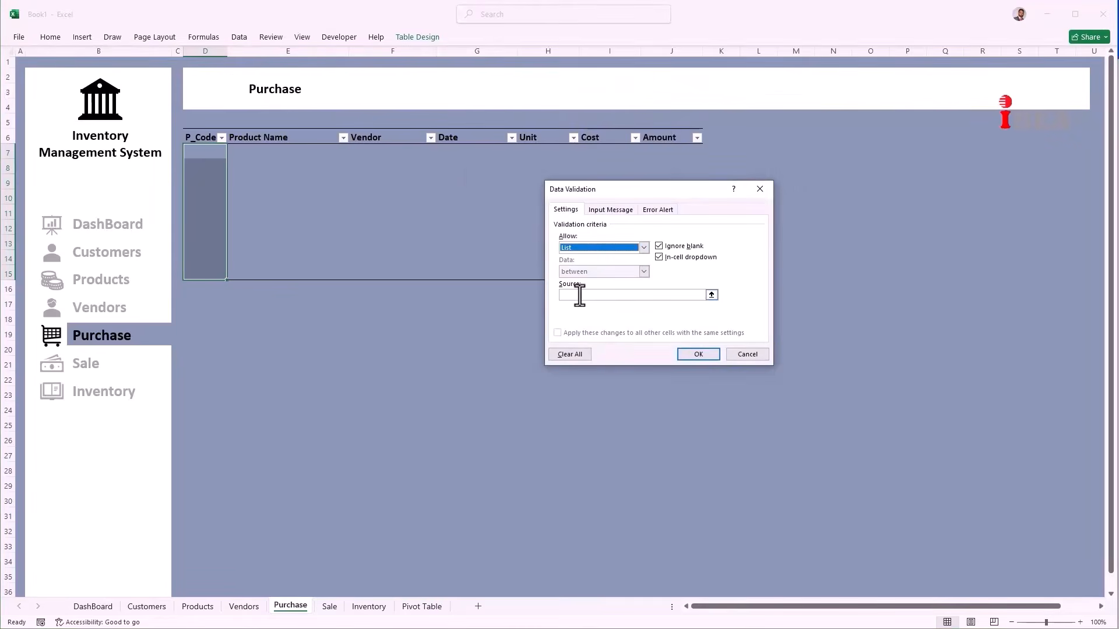
pyautogui.click(579, 296)
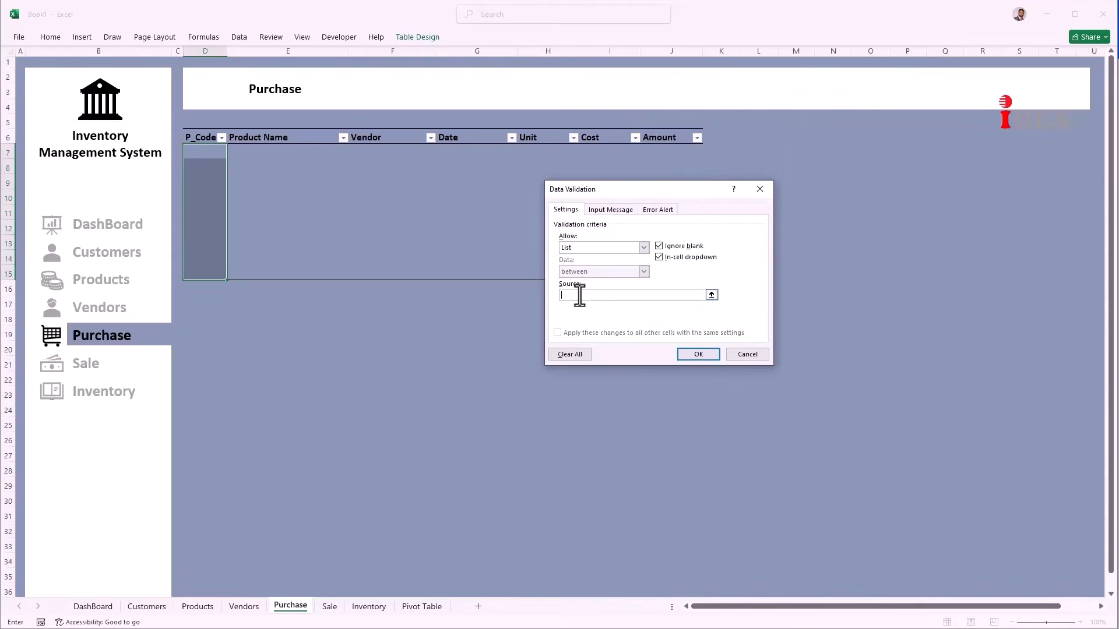
pyautogui.press('F3')
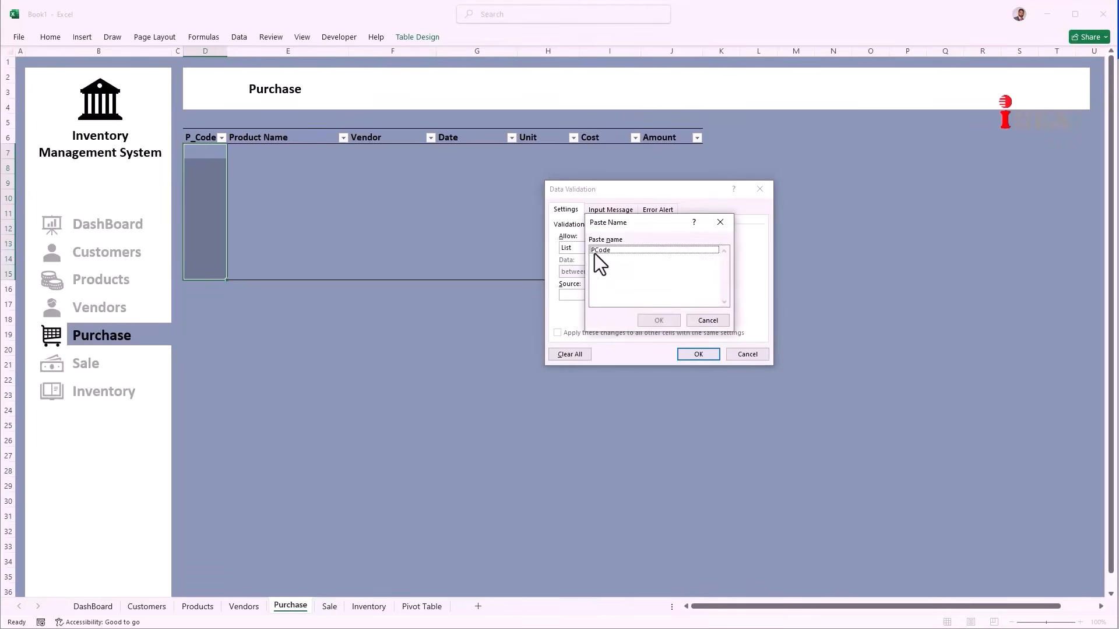
pyautogui.click(595, 253)
pyautogui.click(654, 322)
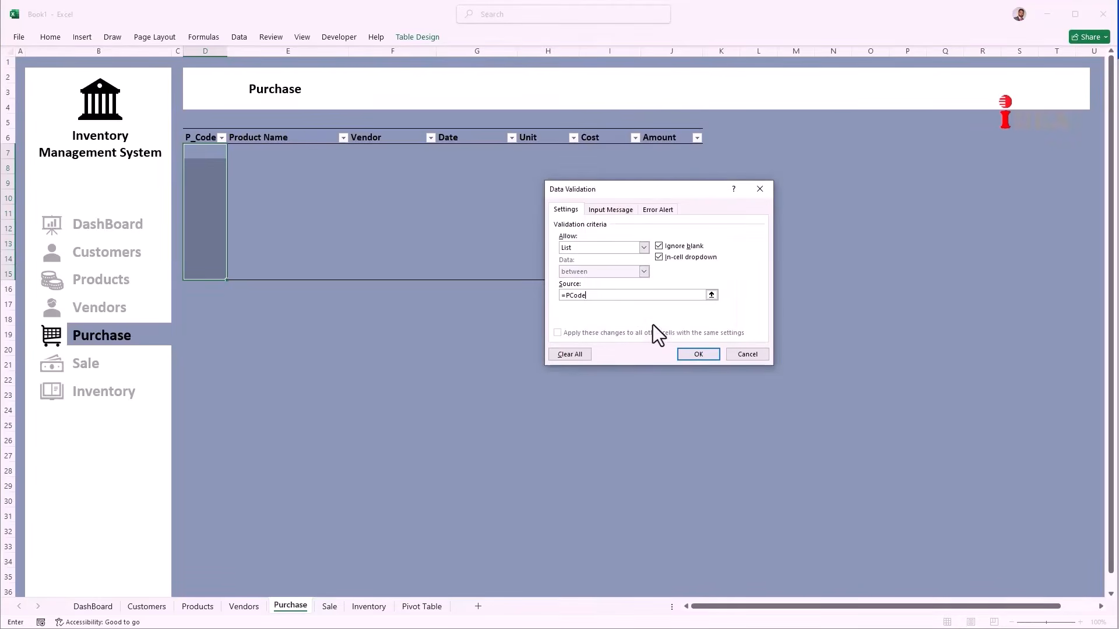
pyautogui.click(697, 354)
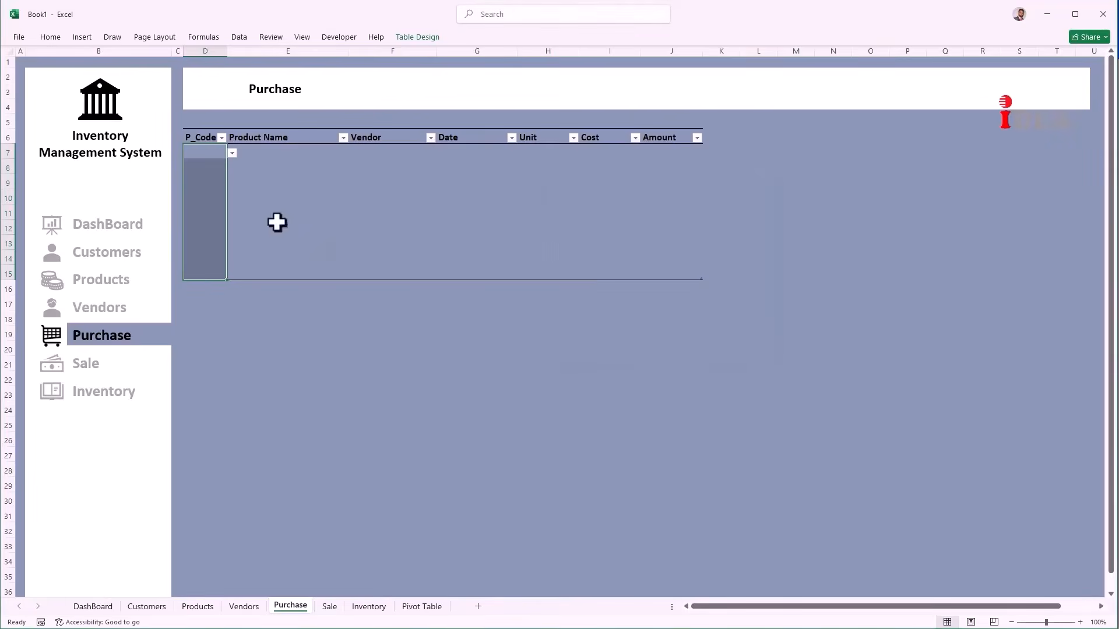
# Step: Pick P1001 from the dropdown in D7
pyautogui.click(202, 155)
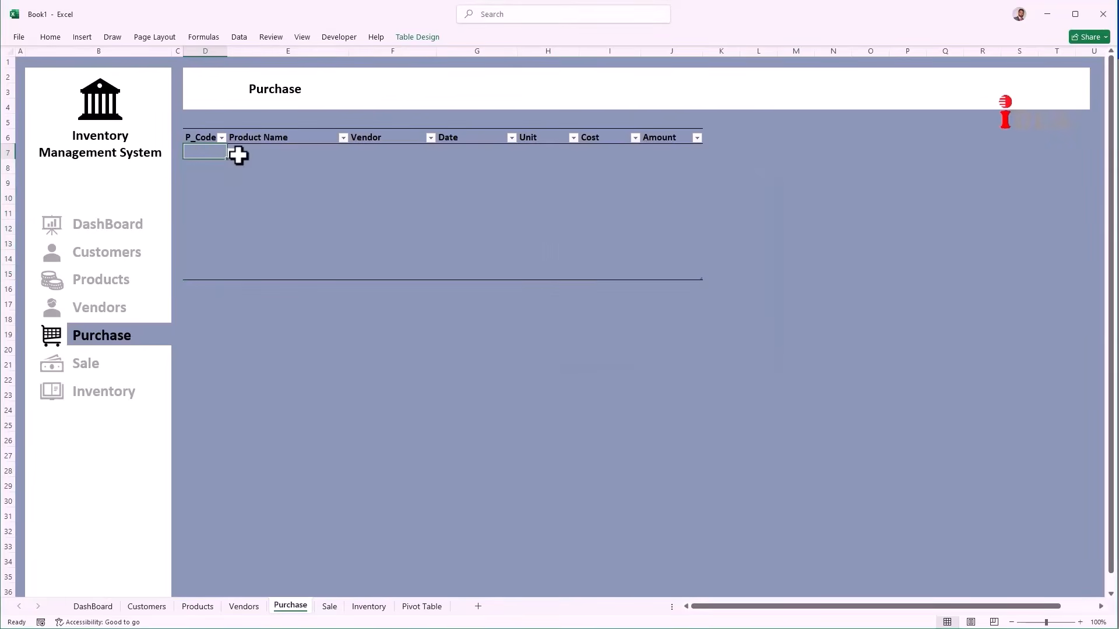
pyautogui.click(232, 153)
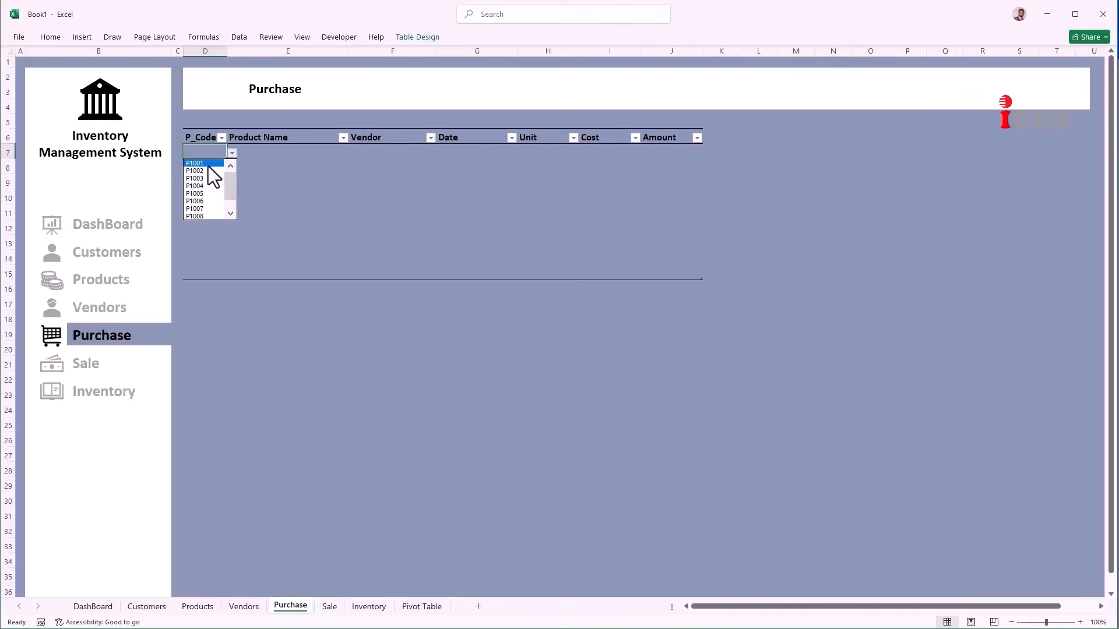
pyautogui.click(208, 165)
pyautogui.press('Tab')
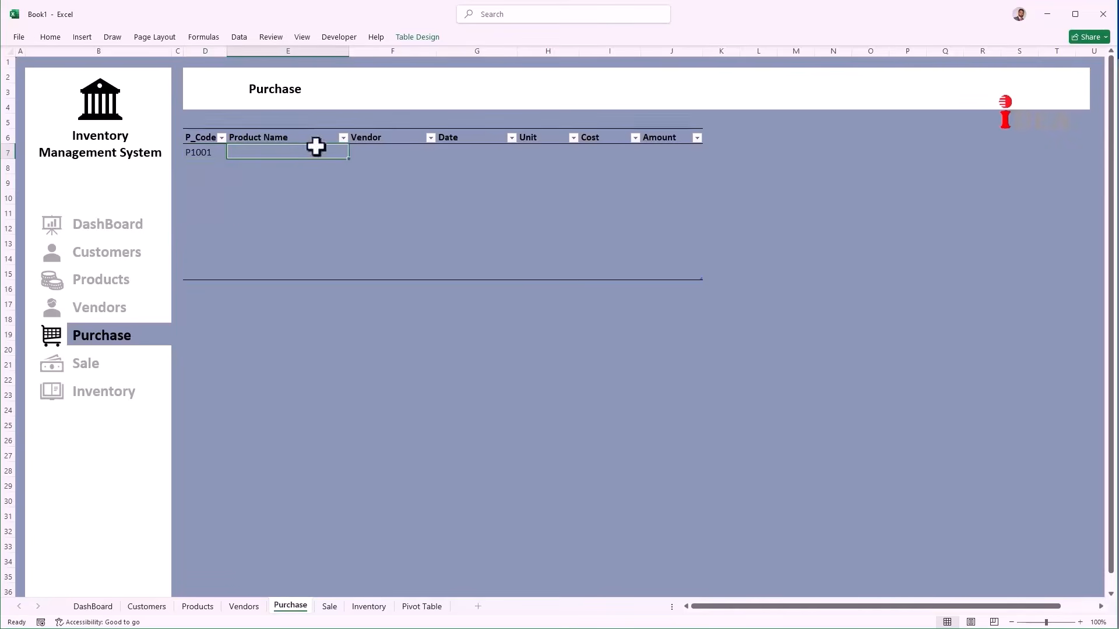
# Step: Turn on the Formula Bar from the View tab
pyautogui.click(301, 34)
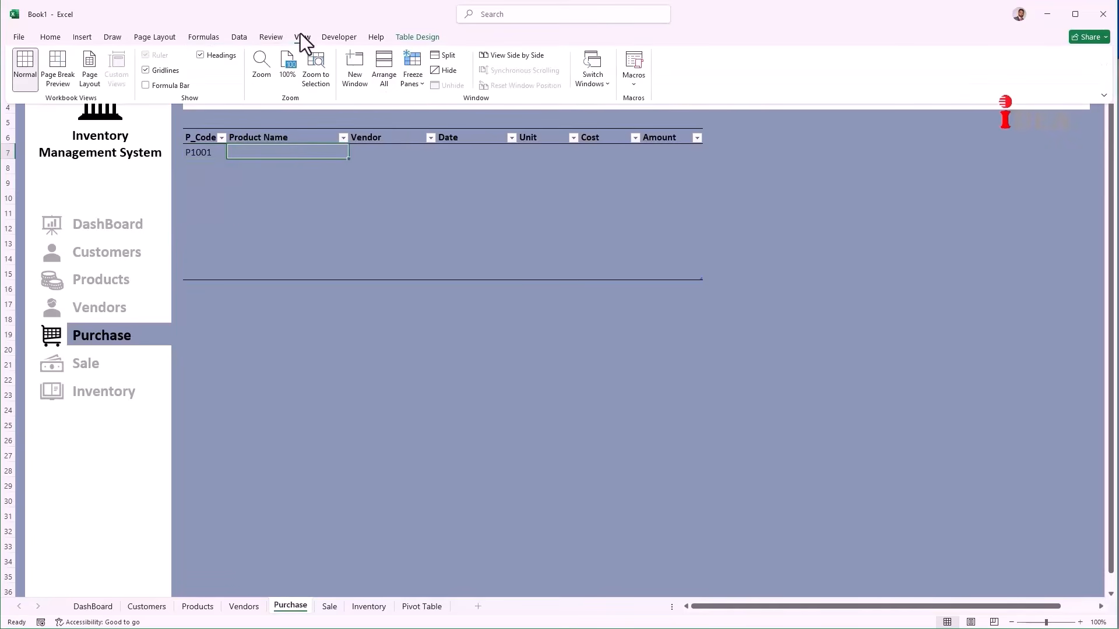
pyautogui.click(146, 86)
pyautogui.click(281, 243)
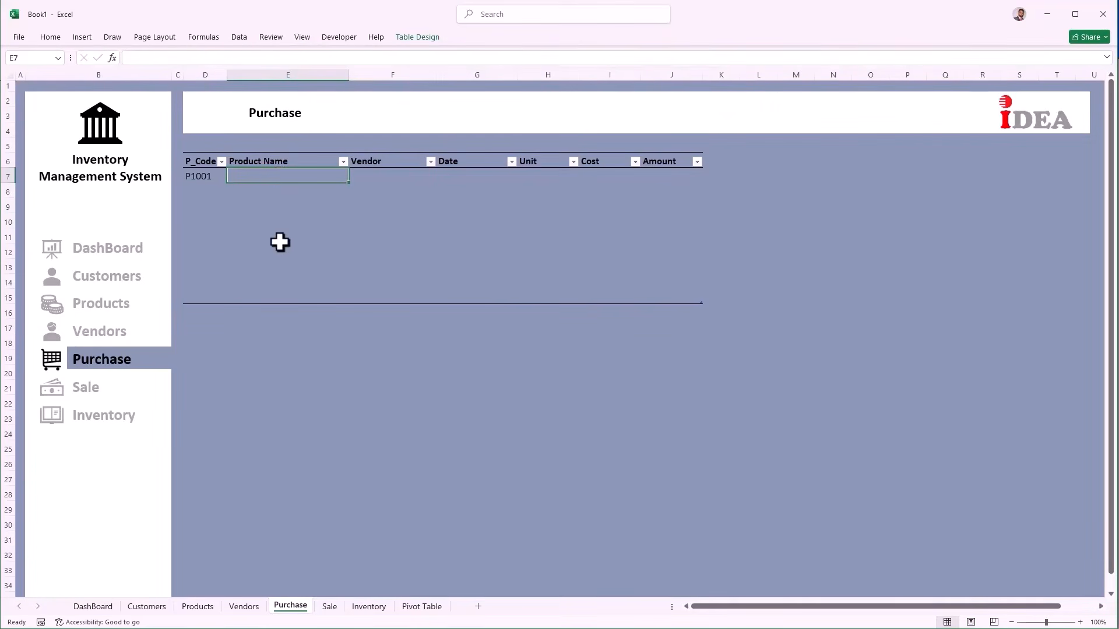
# Step: Enter =VLOOKUP([@[P_Code]],Products[#All],2,0) as the Product Name formula in E7
pyautogui.write('=vloo')
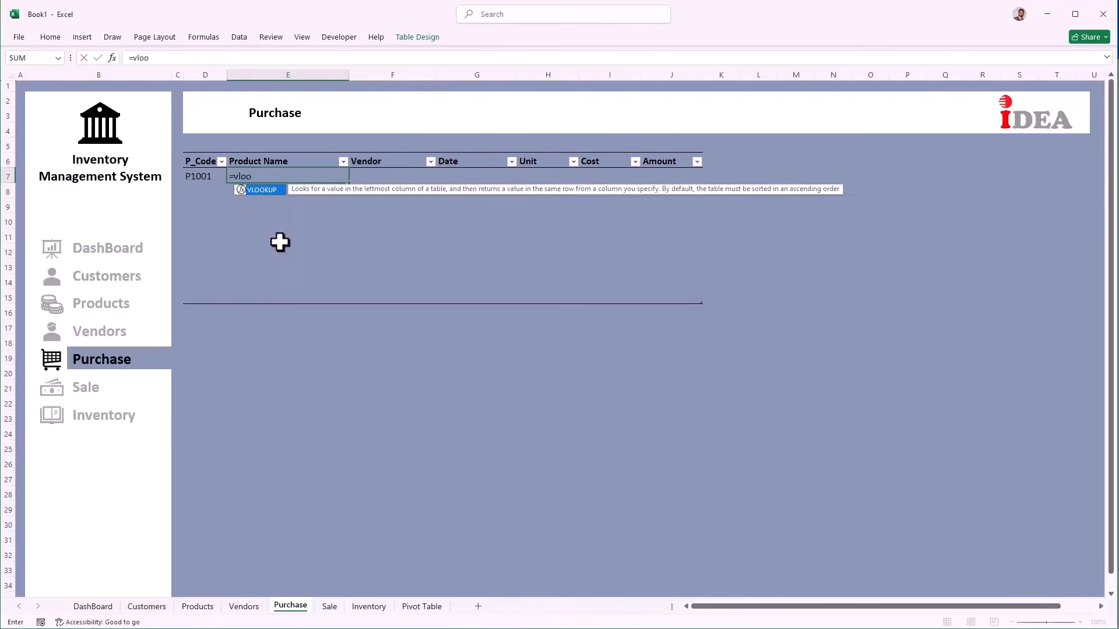
pyautogui.press('Tab')
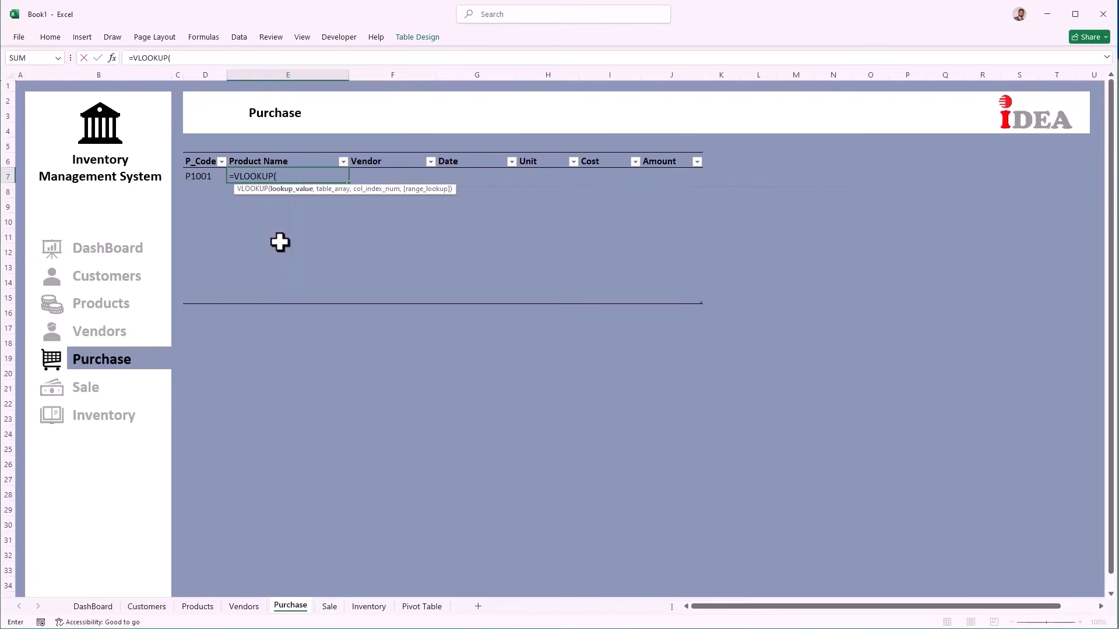
pyautogui.click(198, 177)
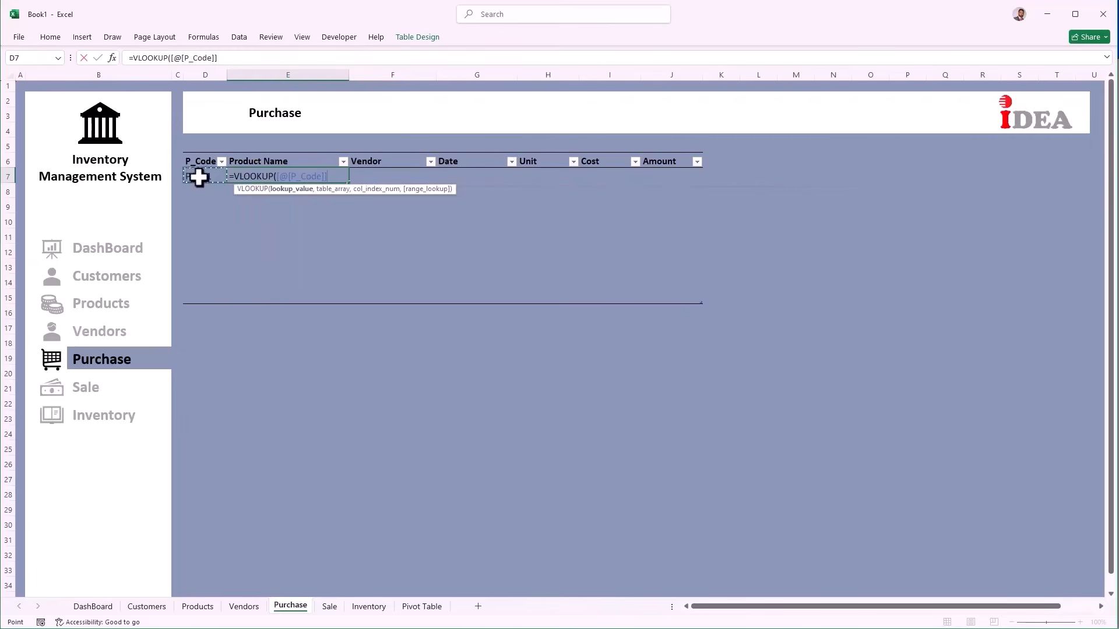
pyautogui.write(',')
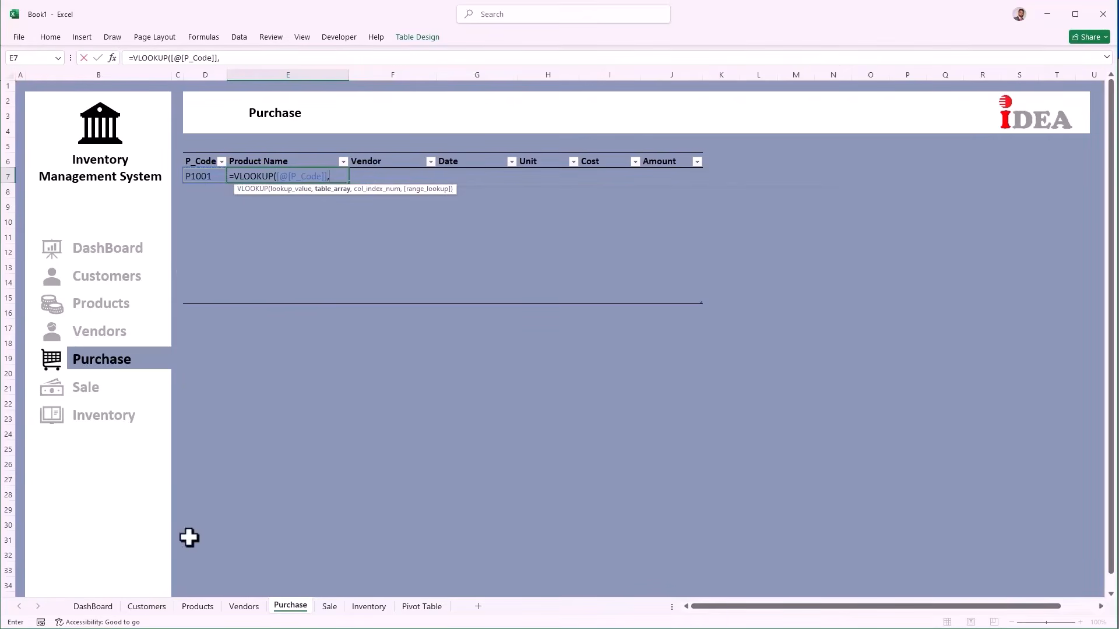
pyautogui.click(197, 607)
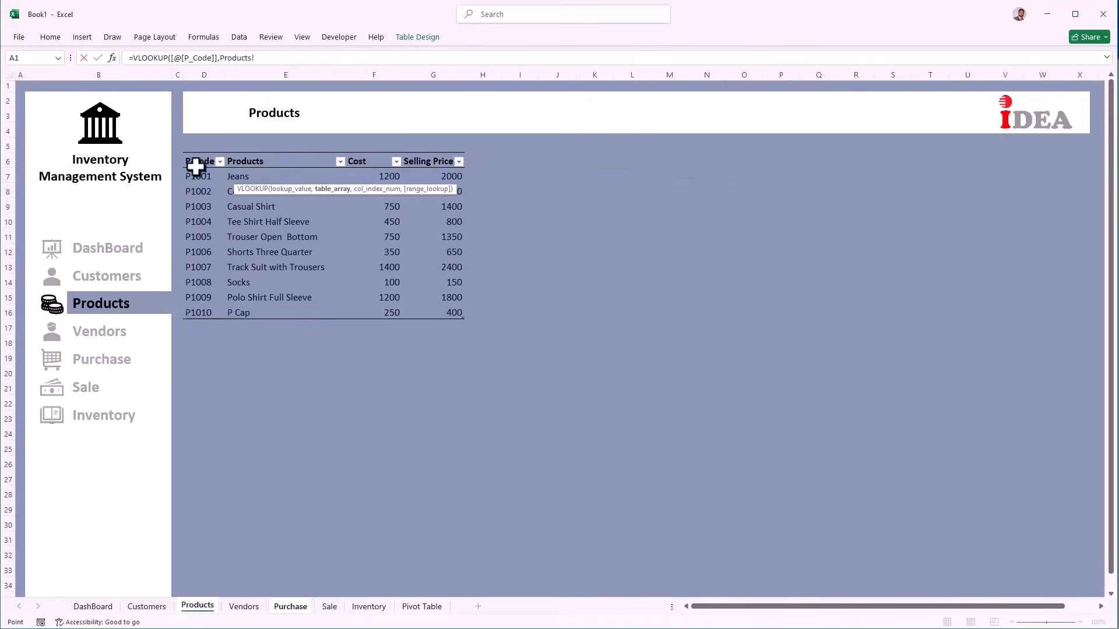
pyautogui.moveTo(194, 164); pyautogui.dragTo(422, 320)
pyautogui.write(',')
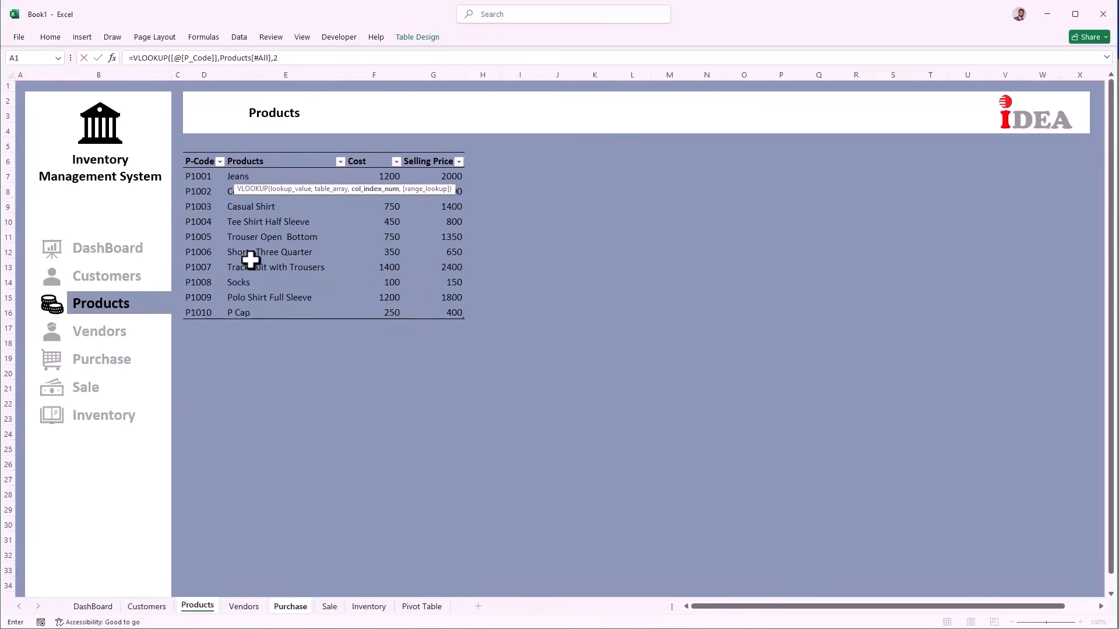
pyautogui.write('2,')
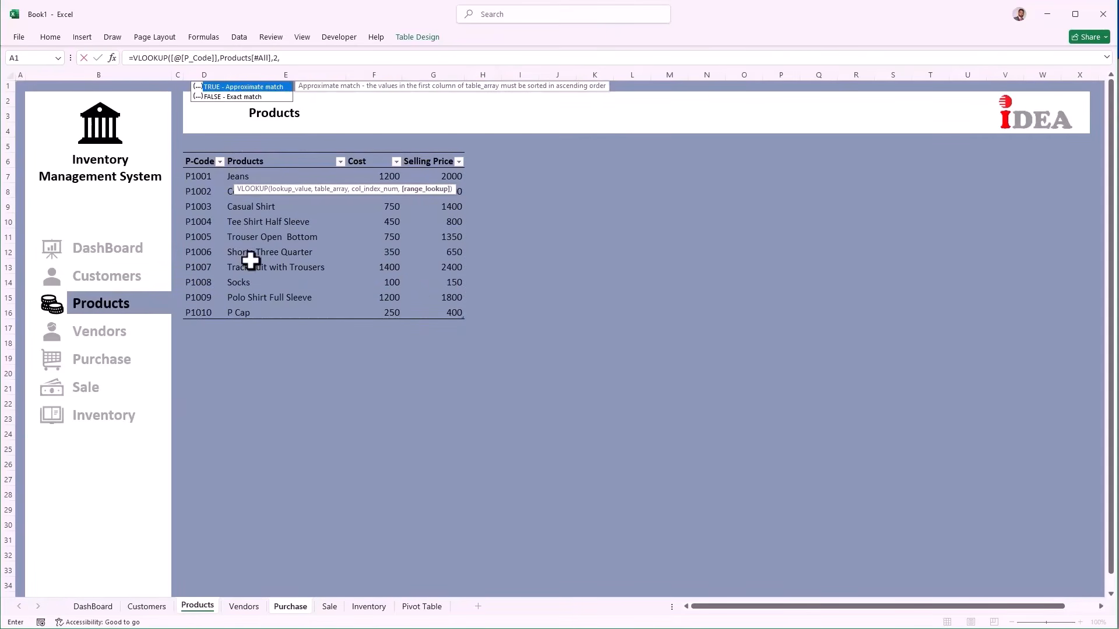
pyautogui.write('0)')
pyautogui.press('Return')
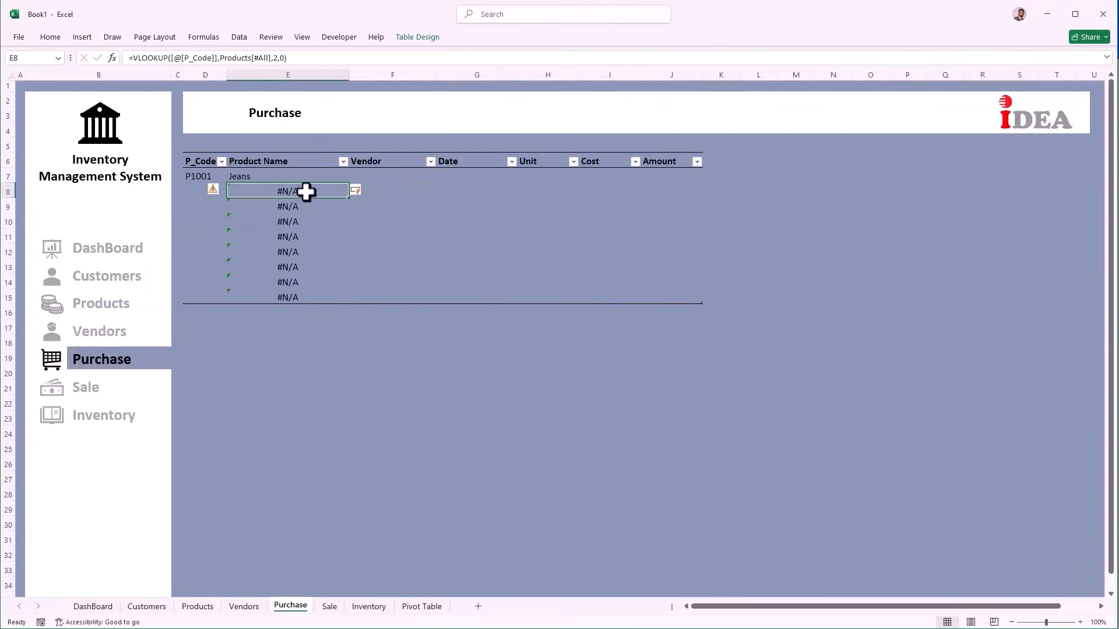
# Step: Pick P1002 in D8 and P1003 in D9 from the dropdowns
pyautogui.click(185, 189)
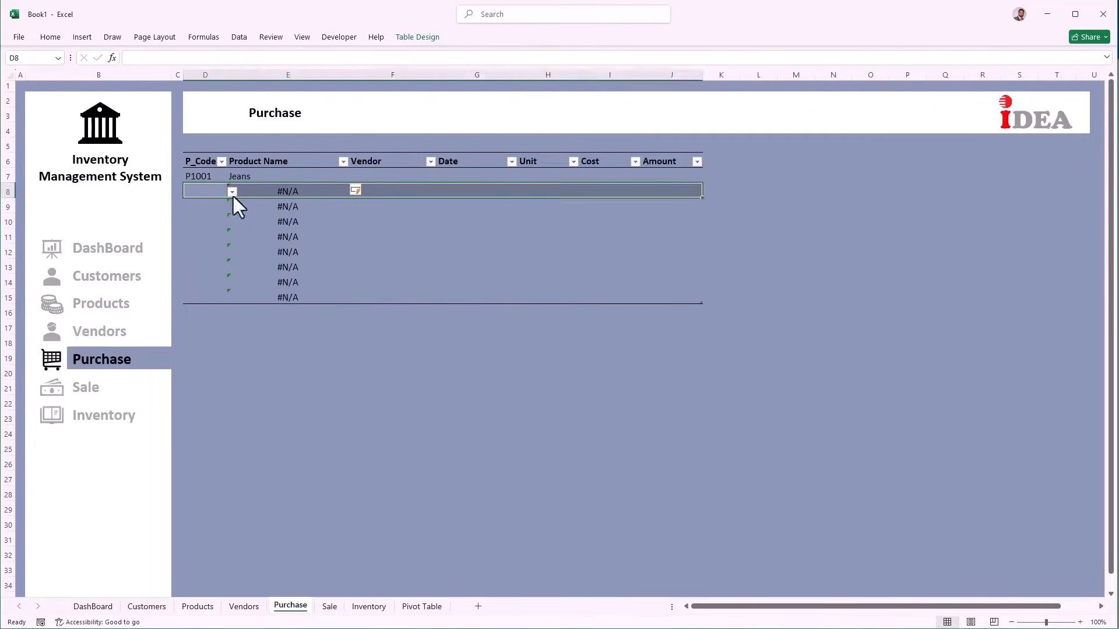
pyautogui.click(208, 191)
pyautogui.click(232, 193)
pyautogui.click(198, 210)
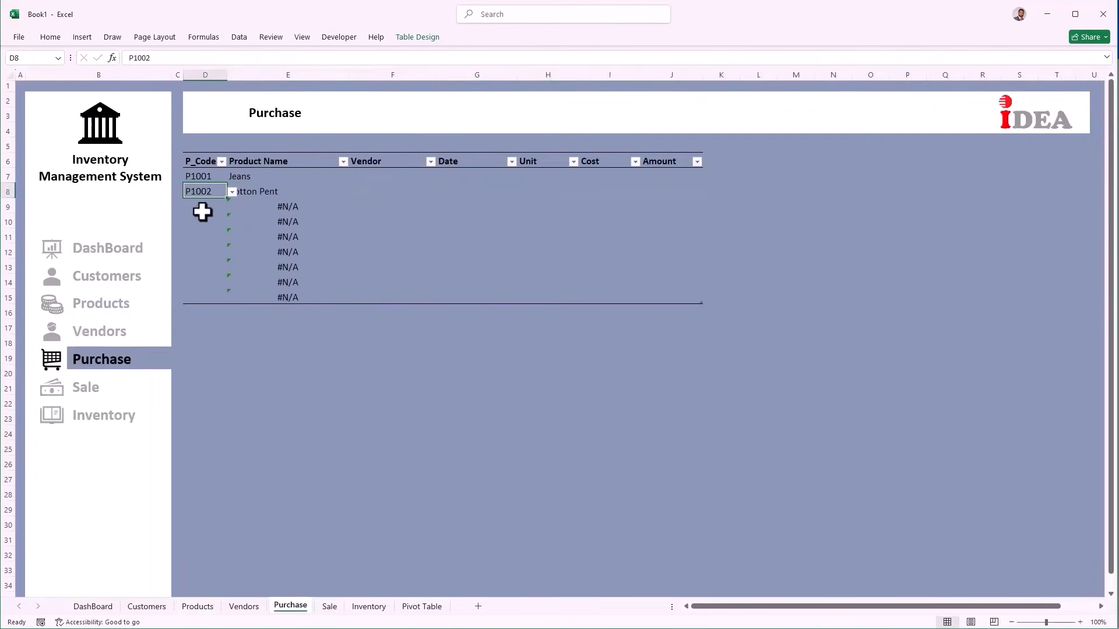
pyautogui.click(202, 211)
pyautogui.click(232, 208)
pyautogui.click(198, 232)
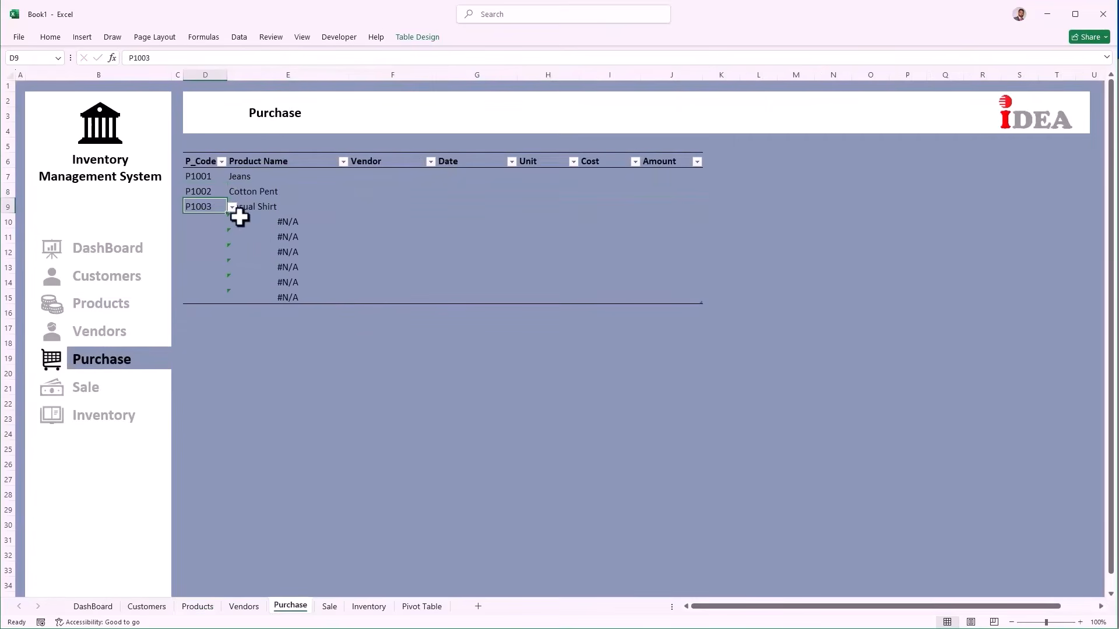
pyautogui.click(371, 177)
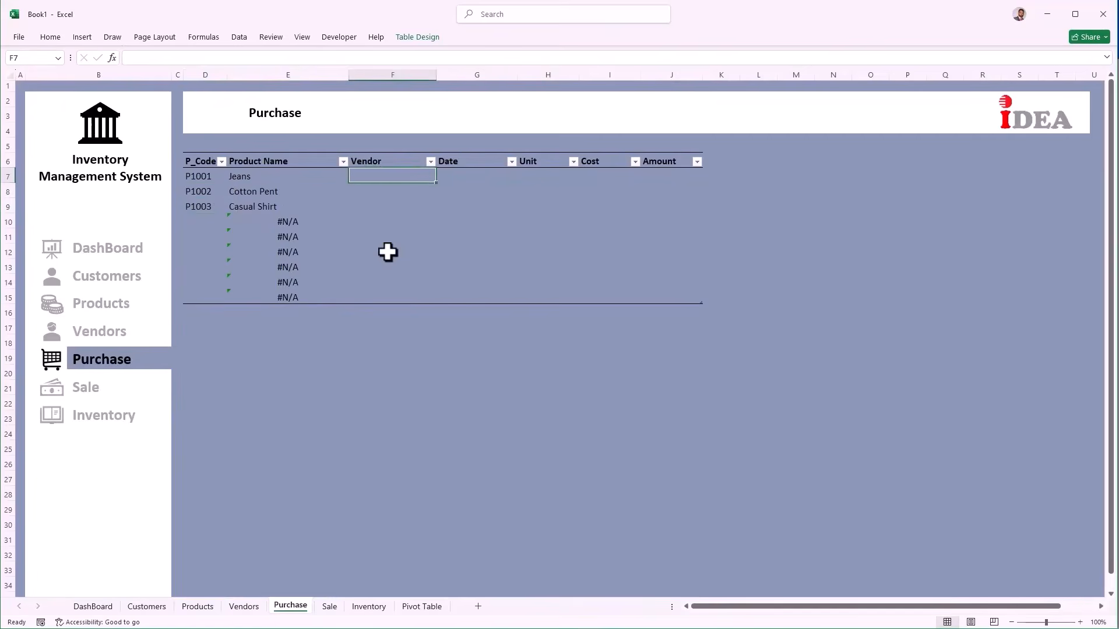
# Step: Enter =VLOOKUP([@[P_Code]],Vendors[#All],3,0) in F7 to fill vendor names
pyautogui.write('=v')
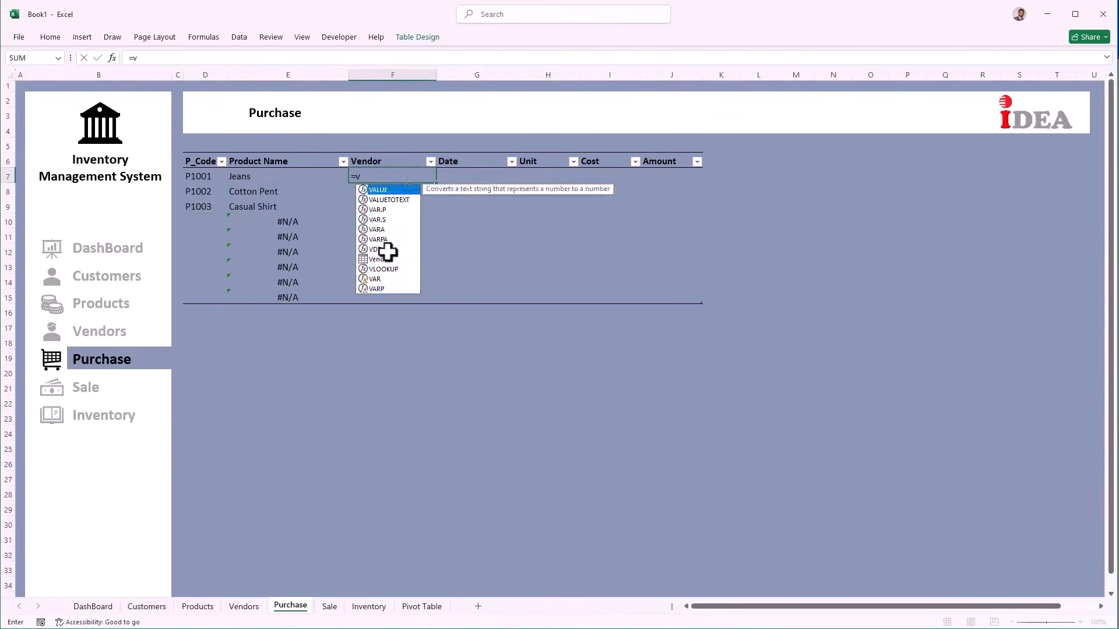
pyautogui.write('loo')
pyautogui.press('Tab')
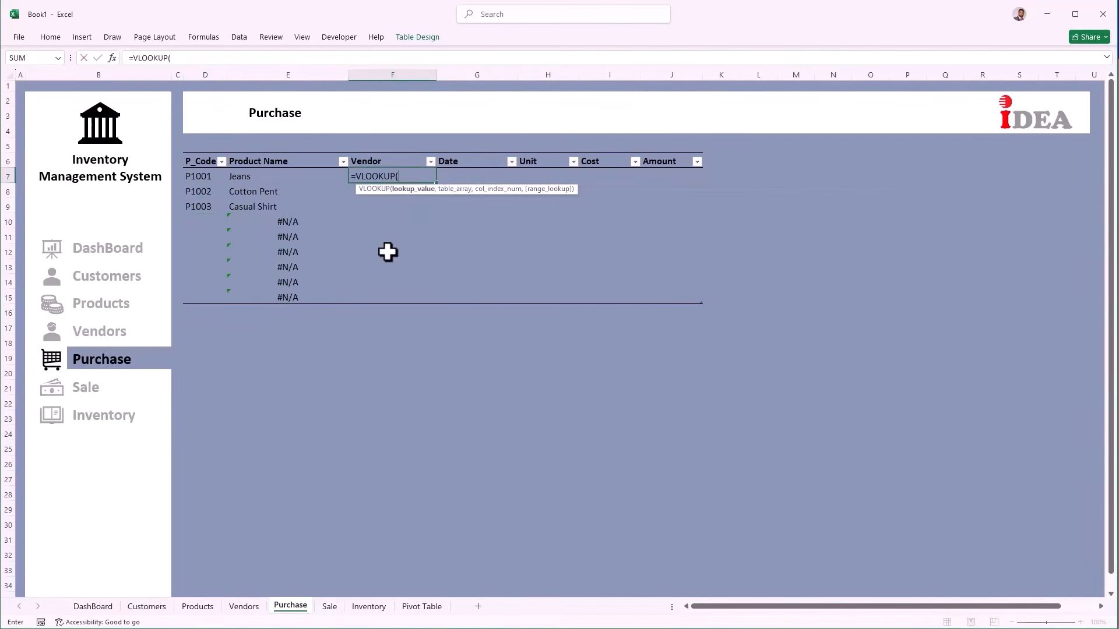
pyautogui.click(198, 176)
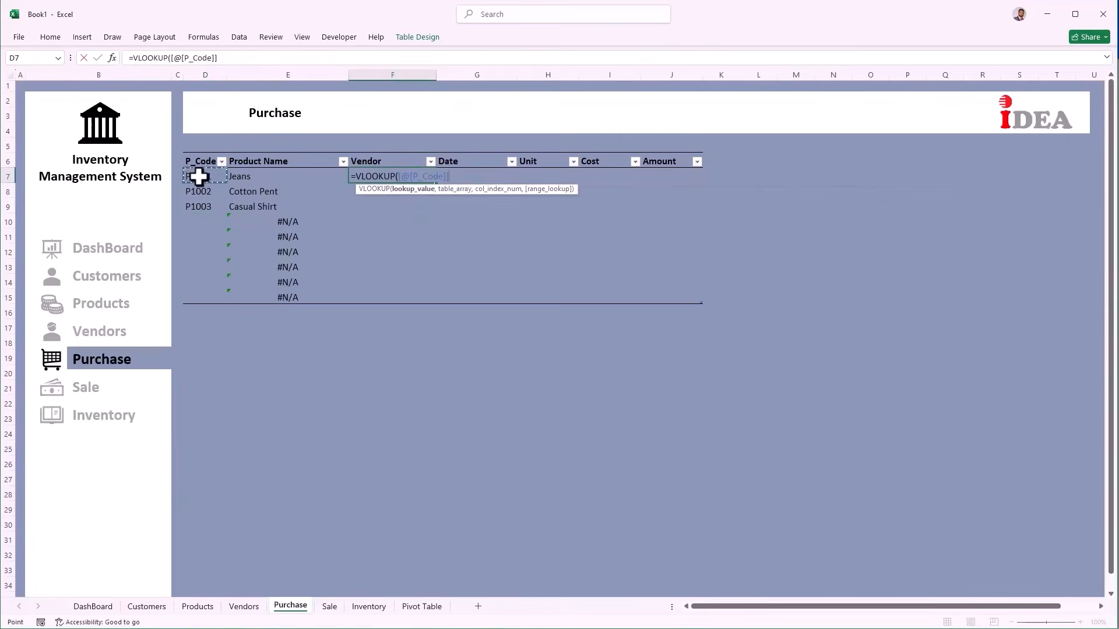
pyautogui.write(',')
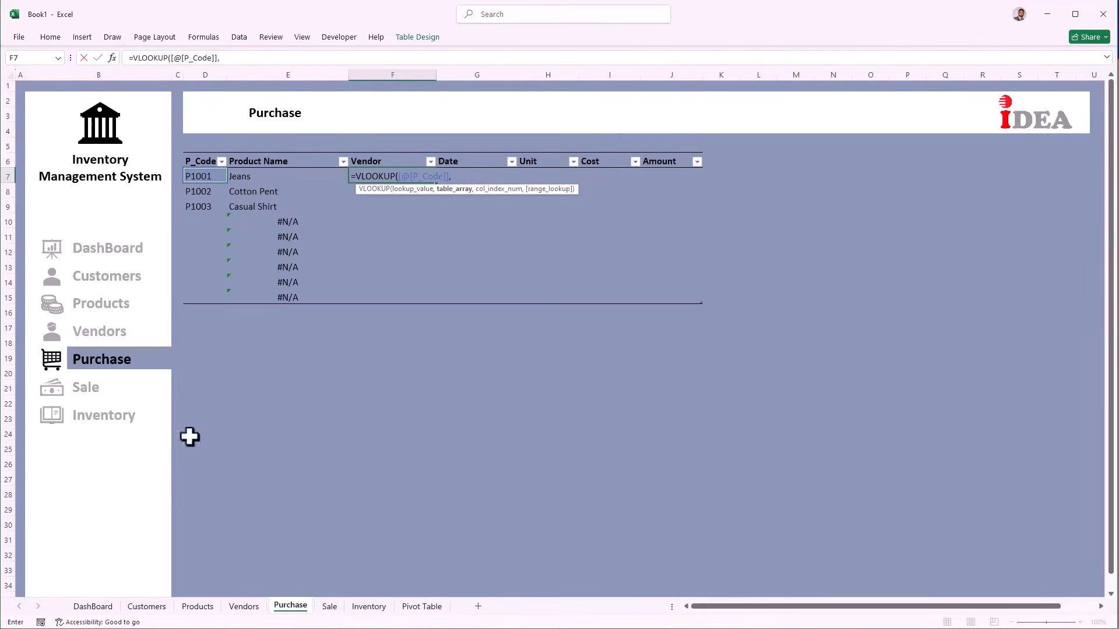
pyautogui.click(240, 611)
pyautogui.moveTo(203, 160); pyautogui.dragTo(607, 313)
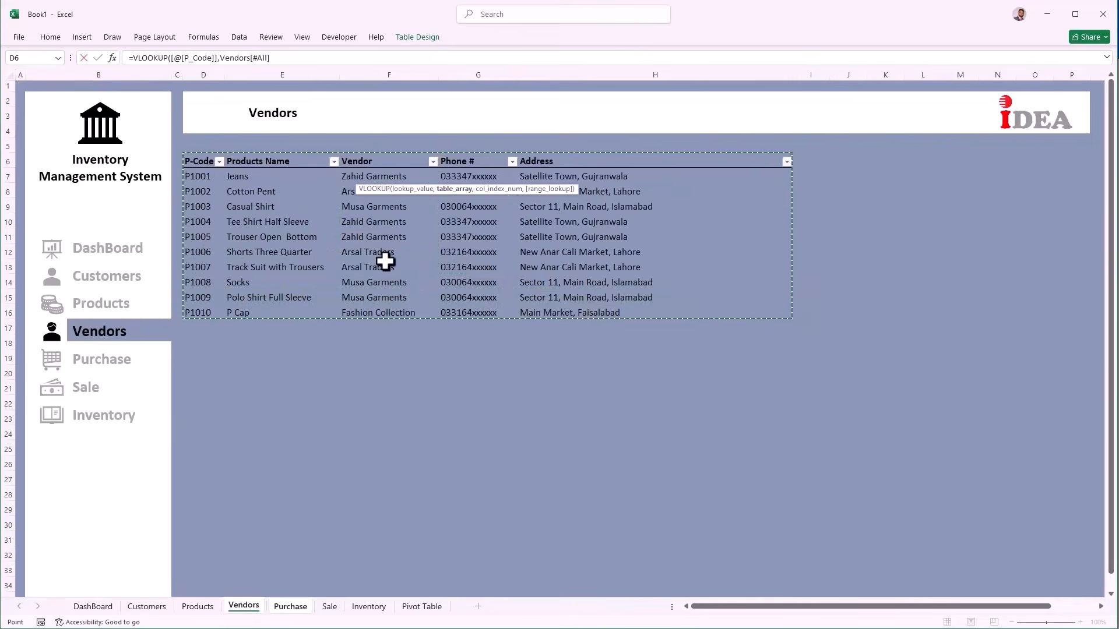
pyautogui.write(',')
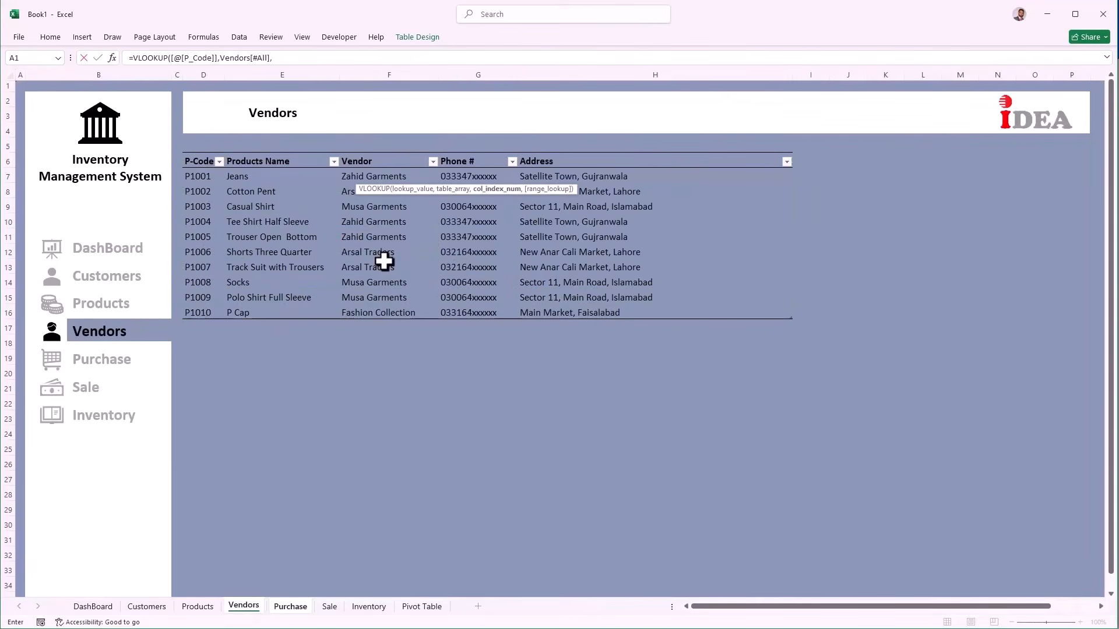
pyautogui.write('3,')
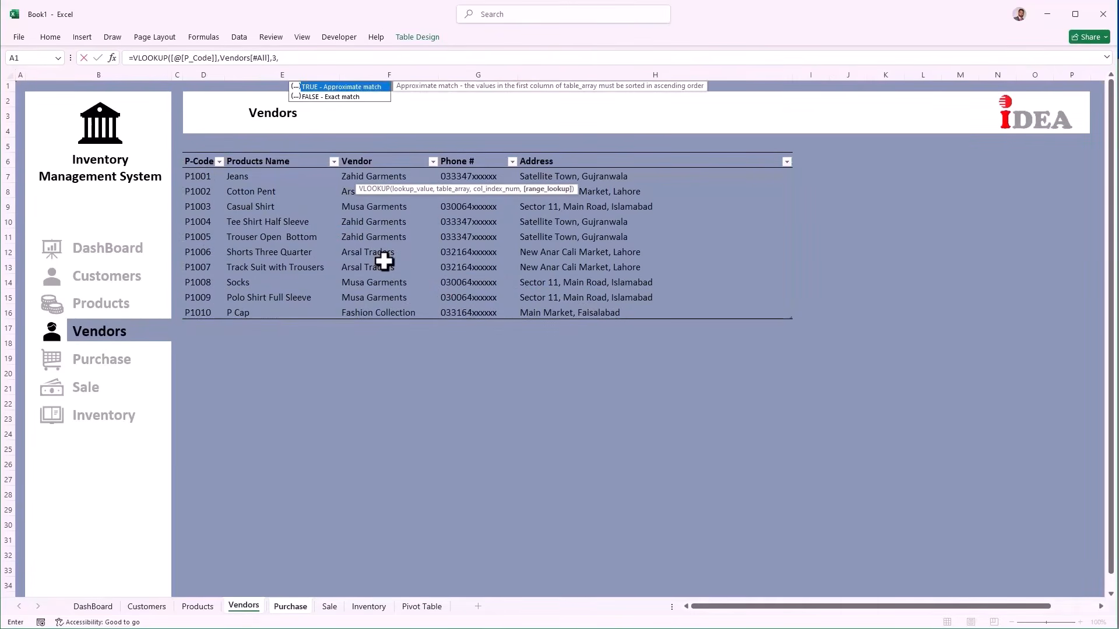
pyautogui.write('0')
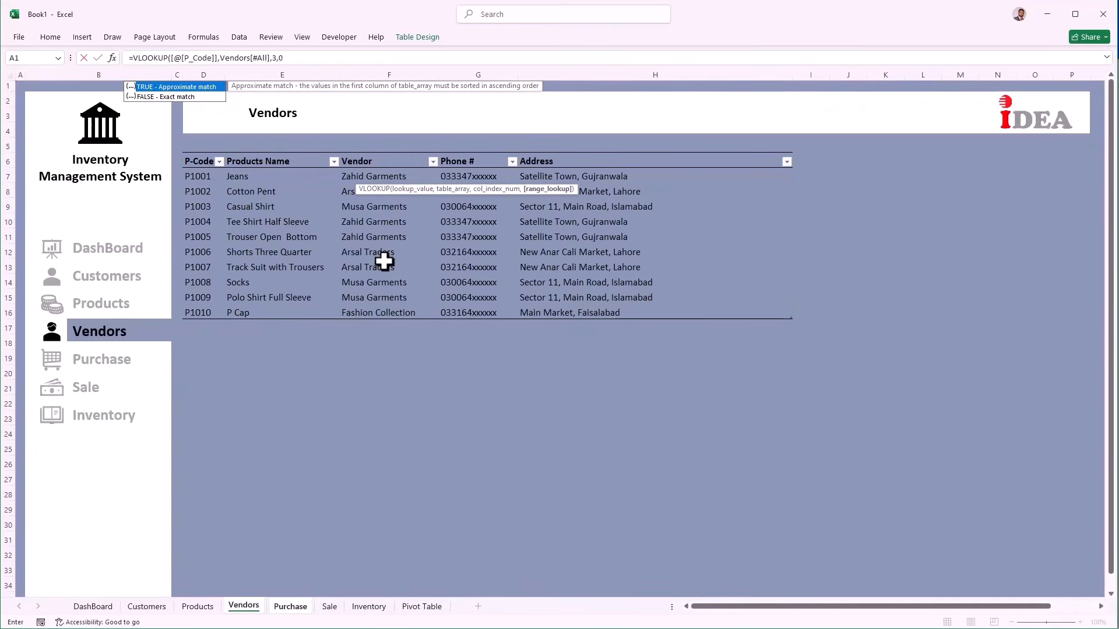
pyautogui.write(')')
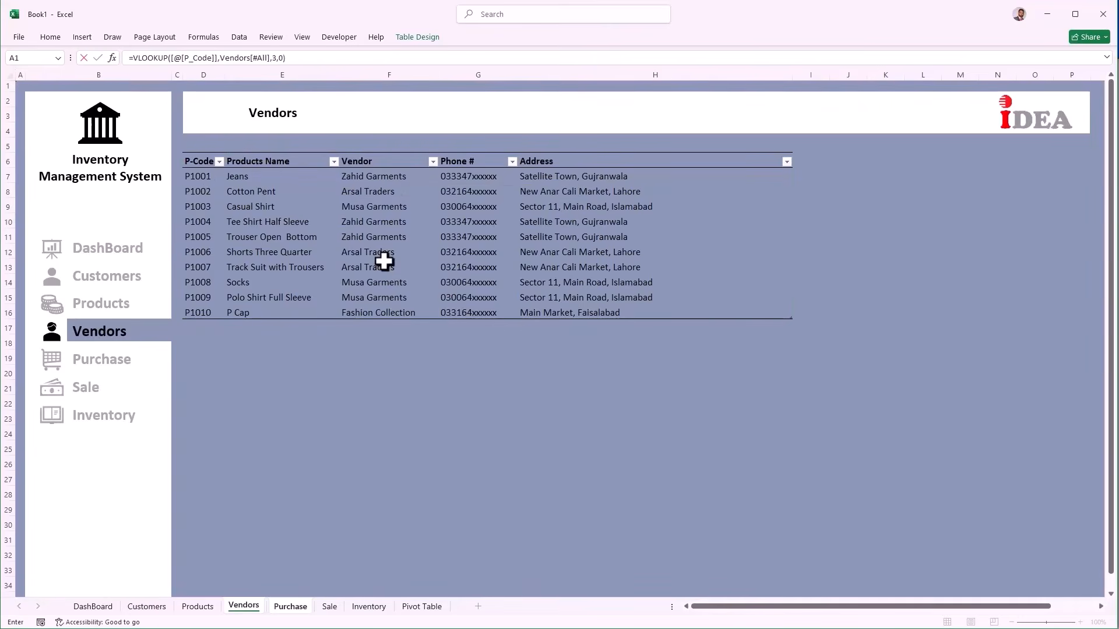
pyautogui.press('Return')
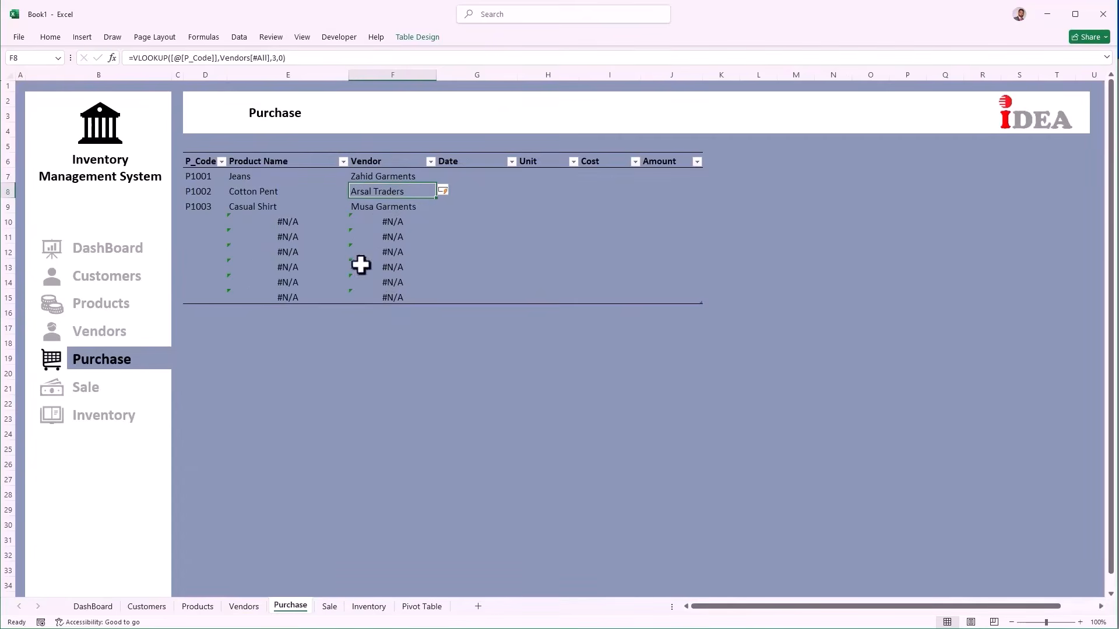
pyautogui.click(257, 175)
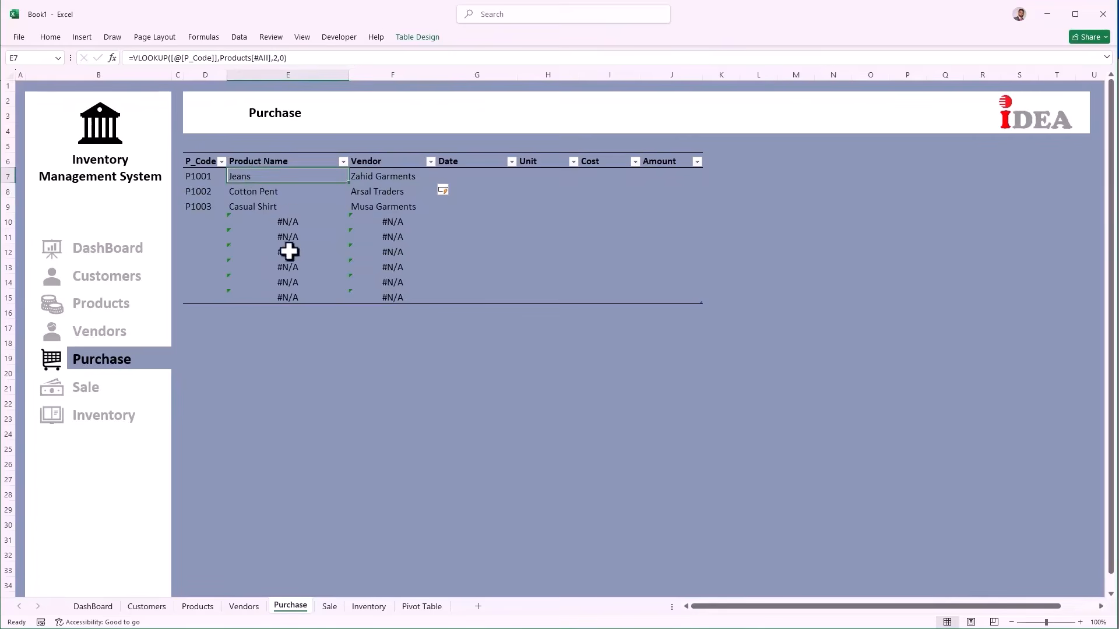
# Step: Wrap the E7 Product Name VLOOKUP in IFERROR(...,"")
pyautogui.click(131, 58)
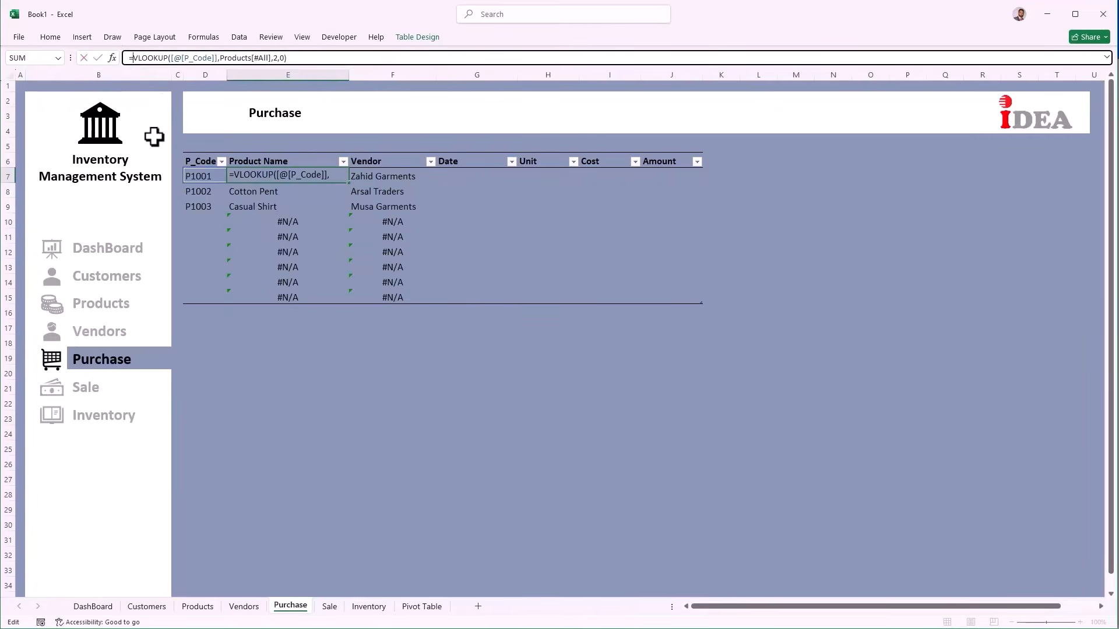
pyautogui.write('IFERROR(')
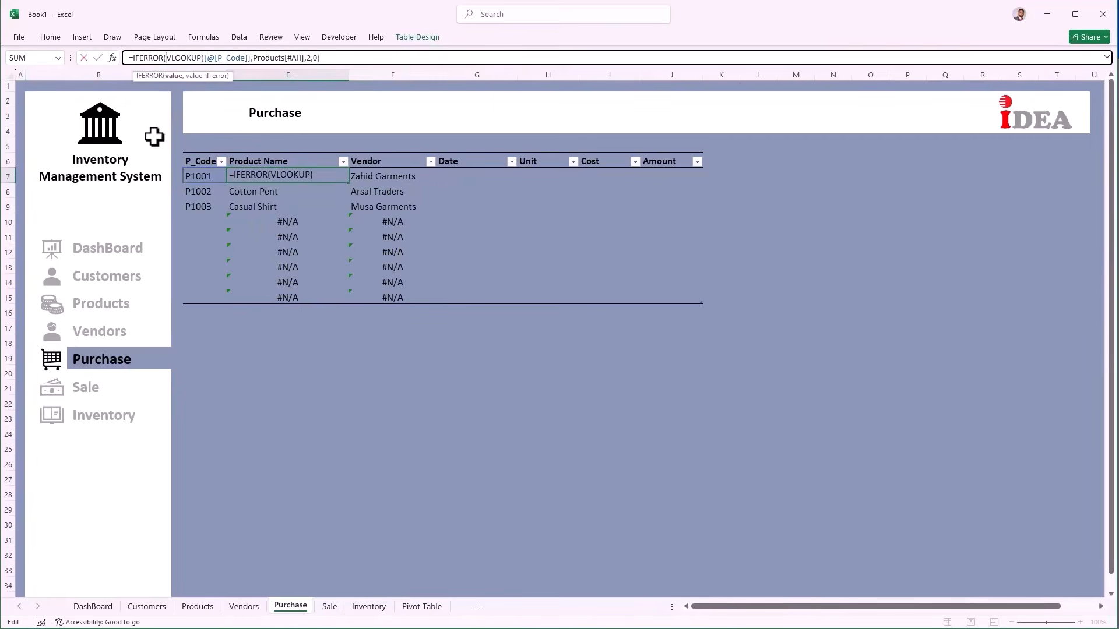
pyautogui.press('Right')
pyautogui.press('Right')
pyautogui.press('Right')
pyautogui.press('Right')
pyautogui.press('Right')
pyautogui.press('Right')
pyautogui.press('Right')
pyautogui.press('Right')
pyautogui.press('Right')
pyautogui.press('Right')
pyautogui.press('Right')
pyautogui.press('Right')
pyautogui.press('Right')
pyautogui.press('Right')
pyautogui.press('Right')
pyautogui.press('Right')
pyautogui.press('Right')
pyautogui.press('Right')
pyautogui.press('Right')
pyautogui.press('Right')
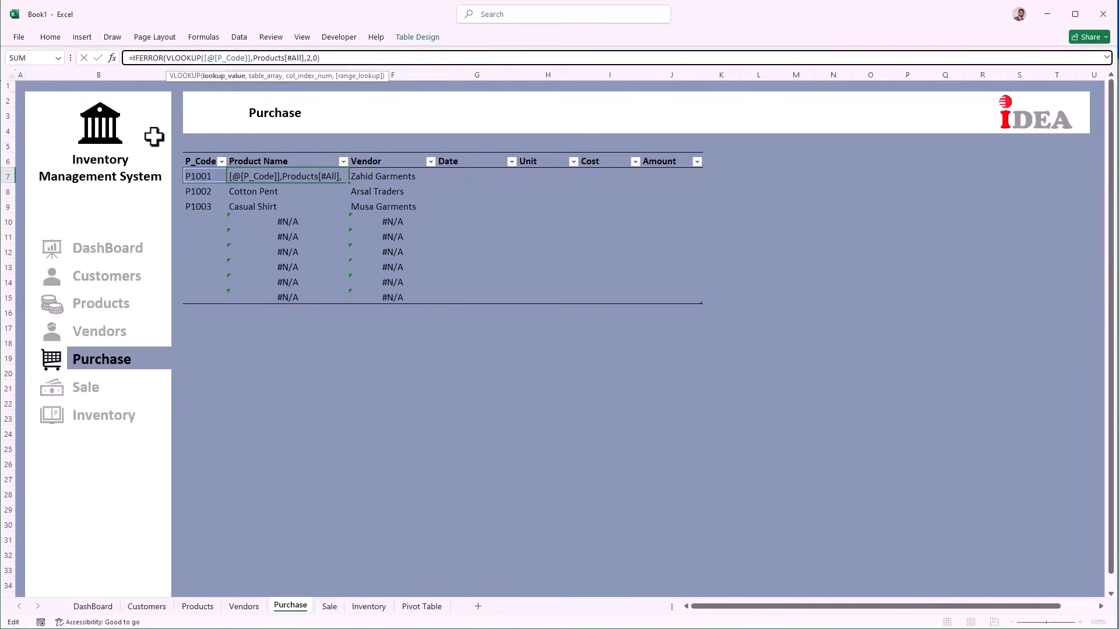
pyautogui.write(',')
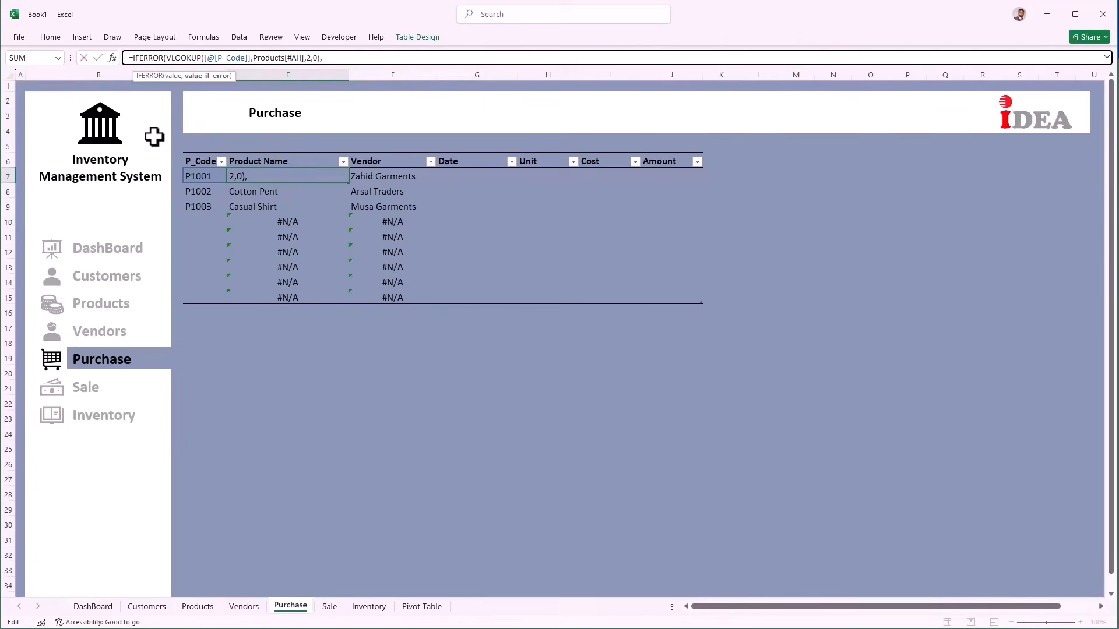
pyautogui.write('"")')
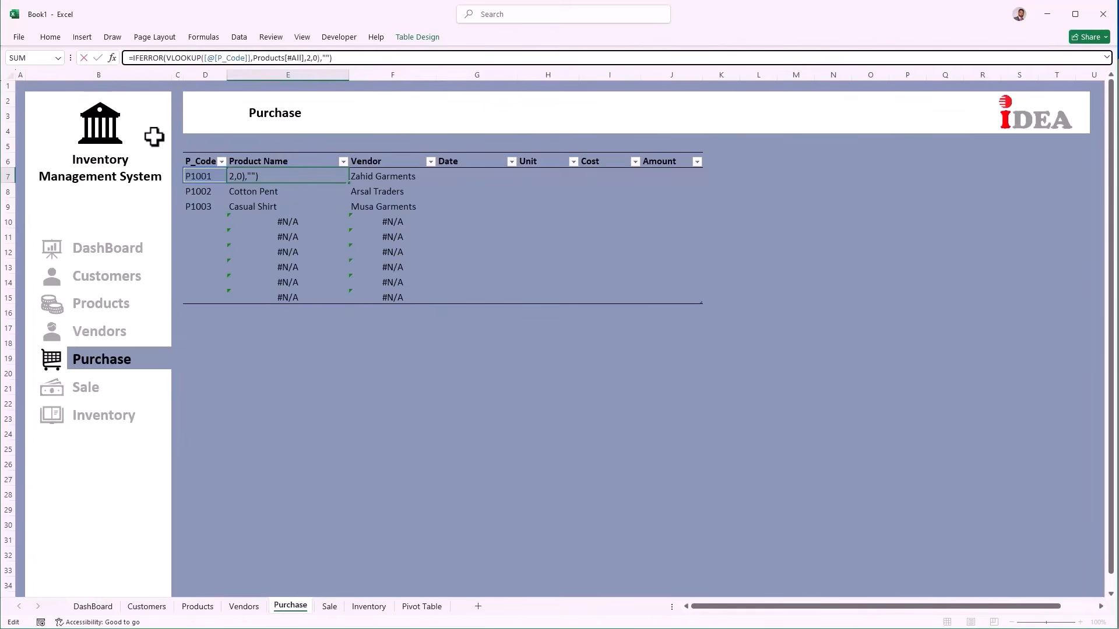
pyautogui.press('Return')
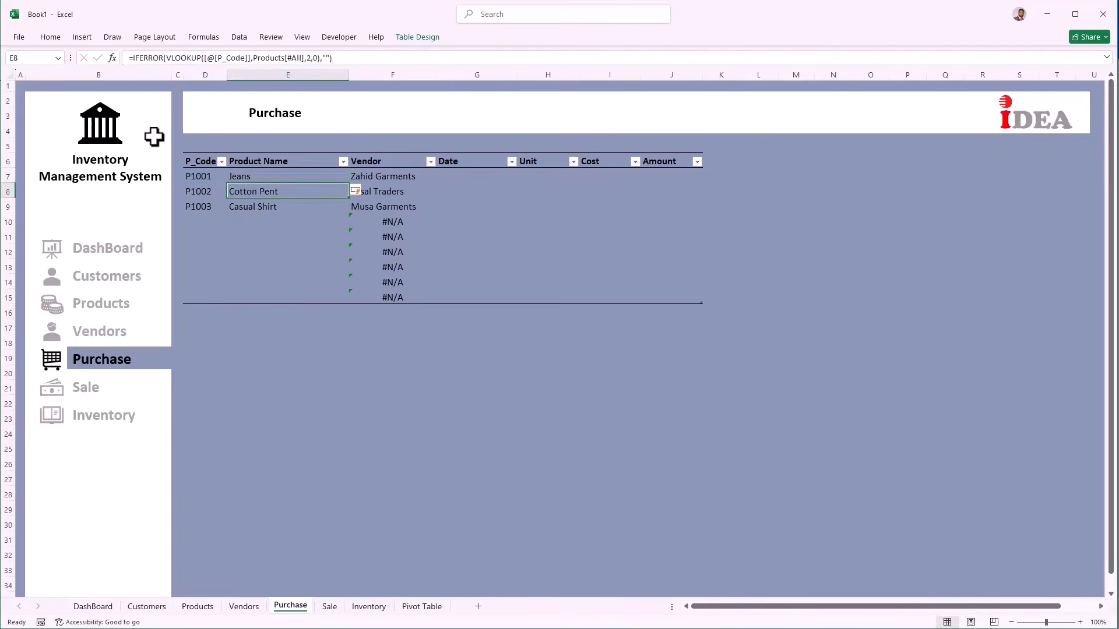
# Step: Wrap the F7 Vendor VLOOKUP in IFERROR(...,"")
pyautogui.press('Up')
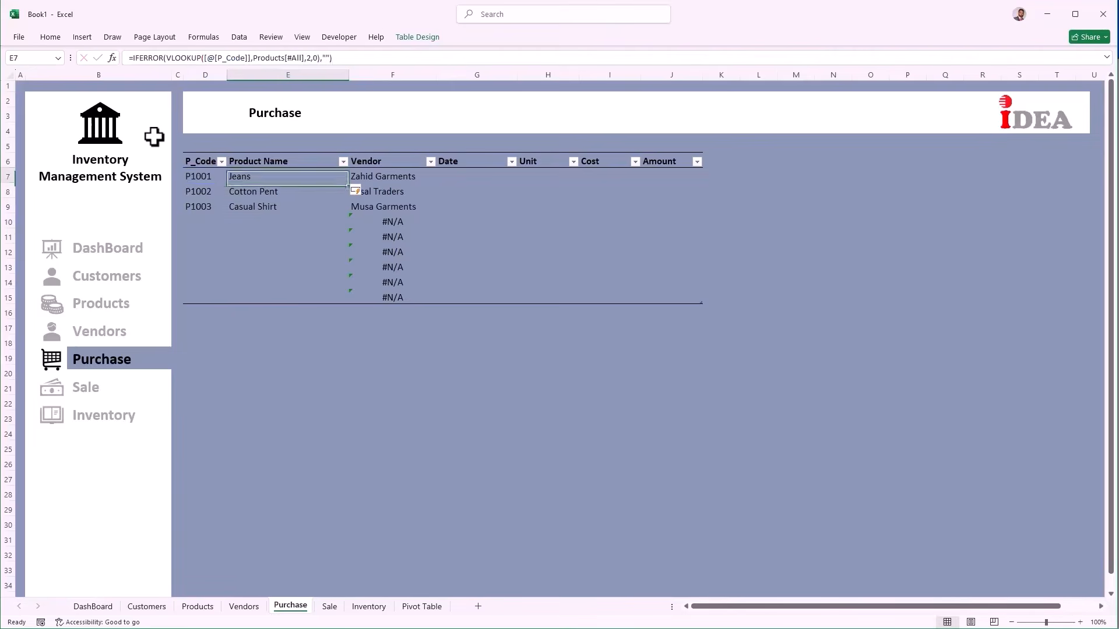
pyautogui.press('Right')
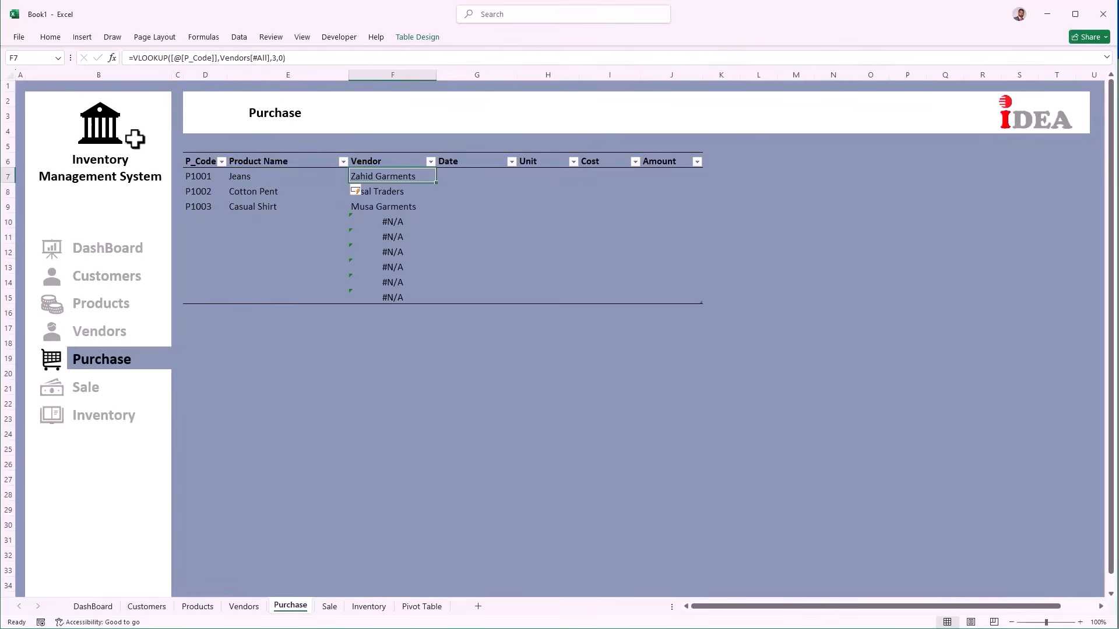
pyautogui.click(132, 58)
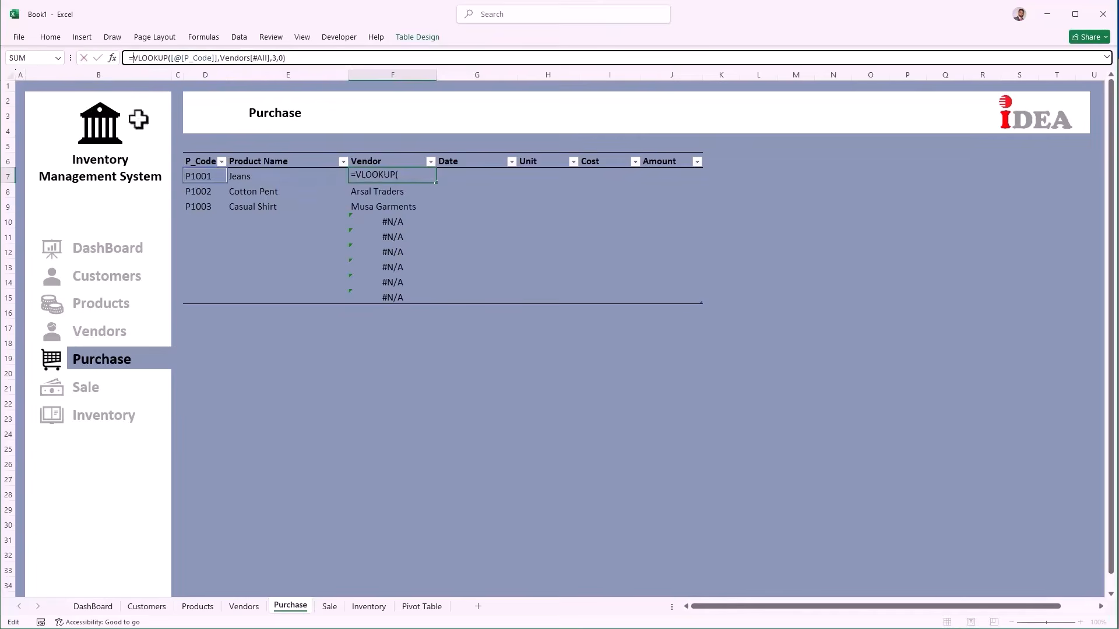
pyautogui.write('if')
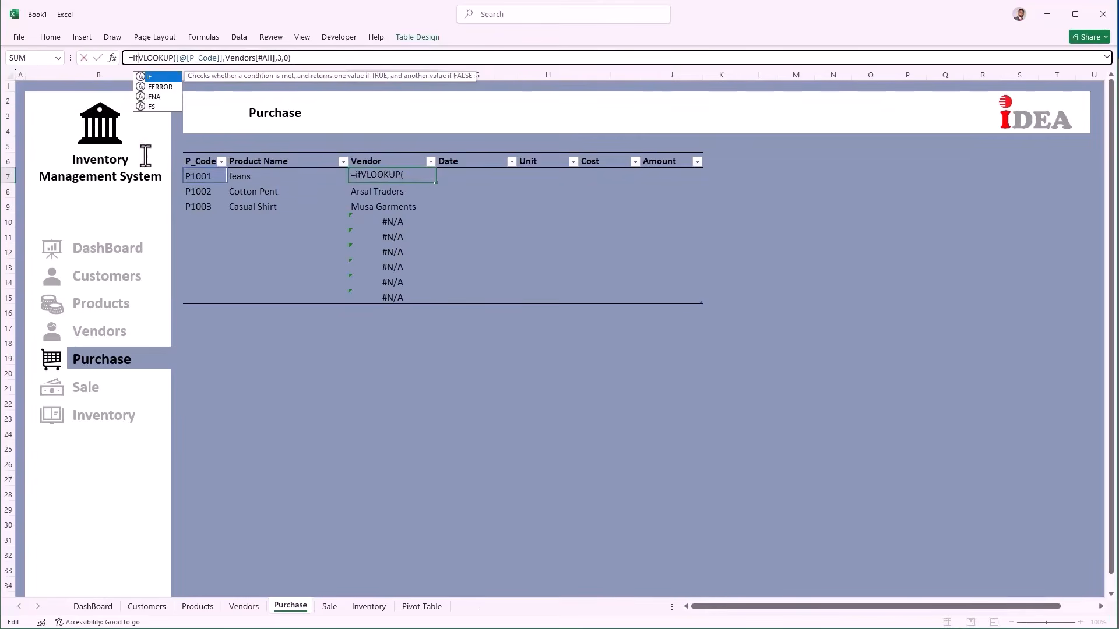
pyautogui.write('error')
pyautogui.press('Tab')
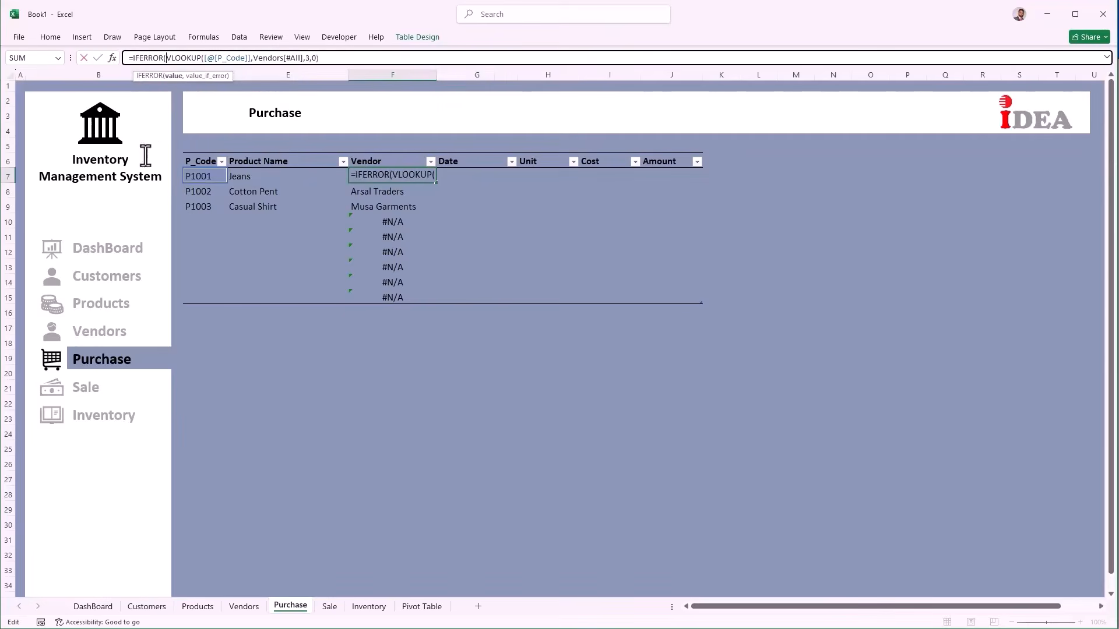
pyautogui.click(317, 58)
pyautogui.write(',')
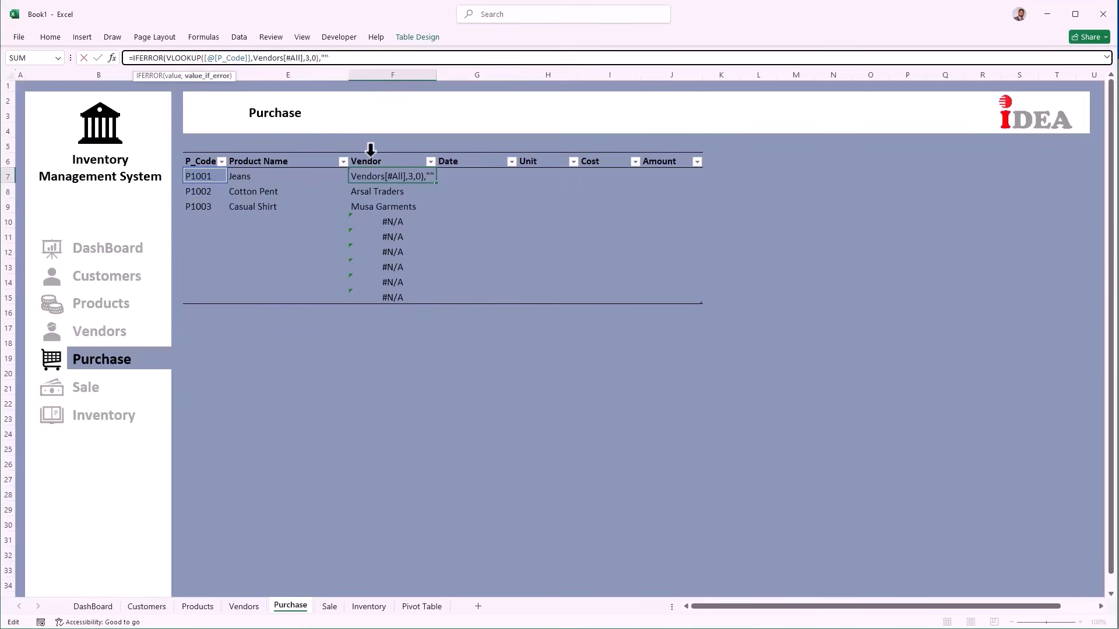
pyautogui.write('"")')
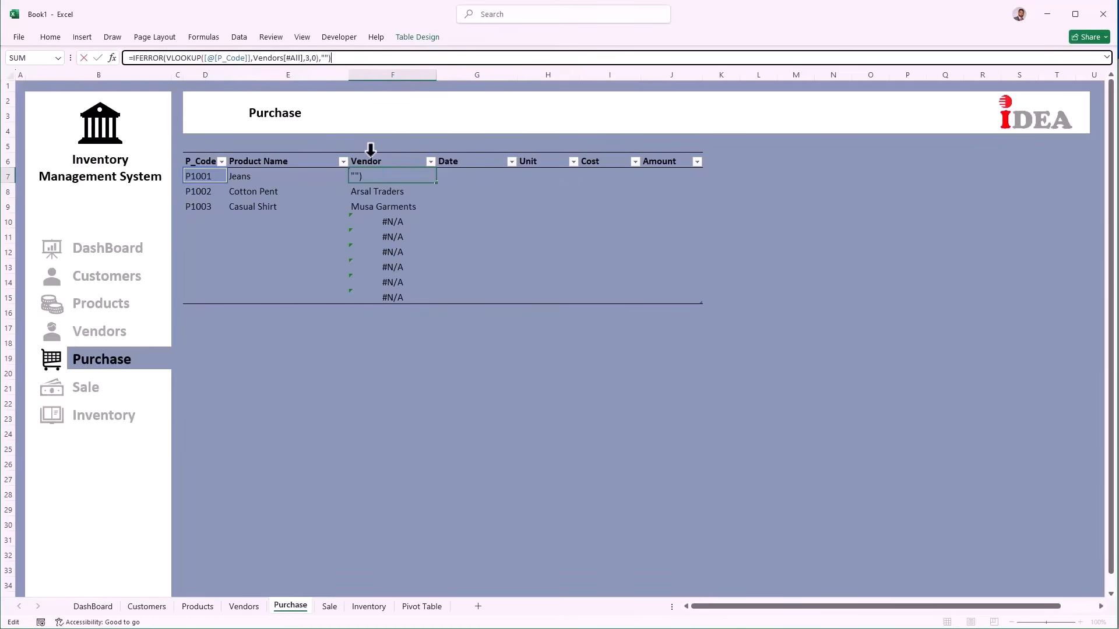
pyautogui.press('Return')
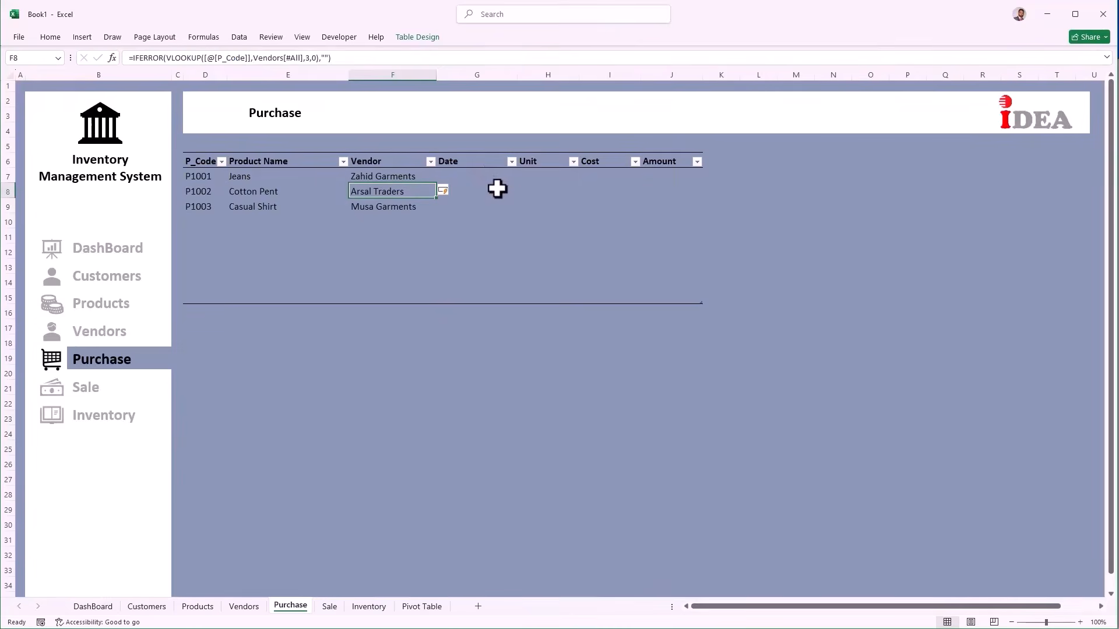
# Step: Enter =VLOOKUP(P_Code, Products table, 3, 0) in I7 so Cost shows 1200, 1300 and 750
pyautogui.click(542, 175)
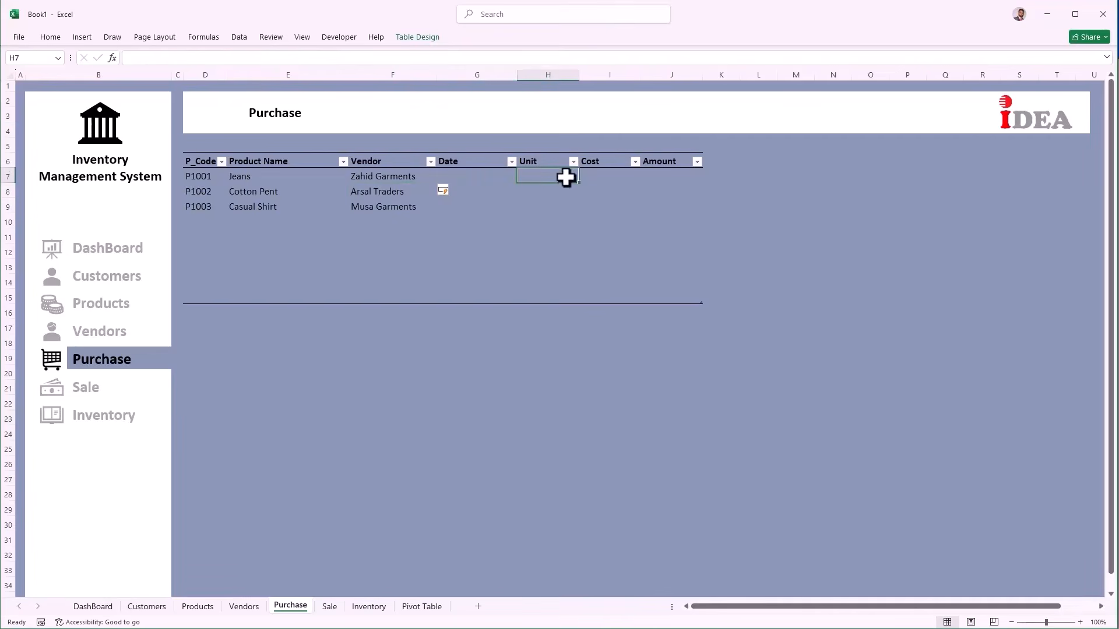
pyautogui.click(596, 173)
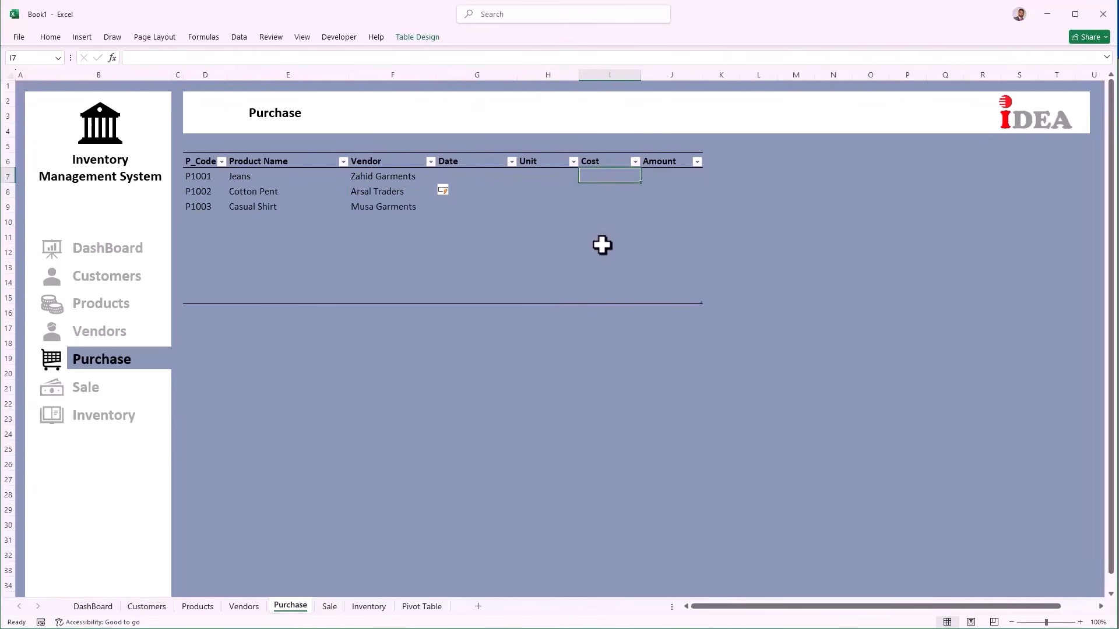
pyautogui.write('=')
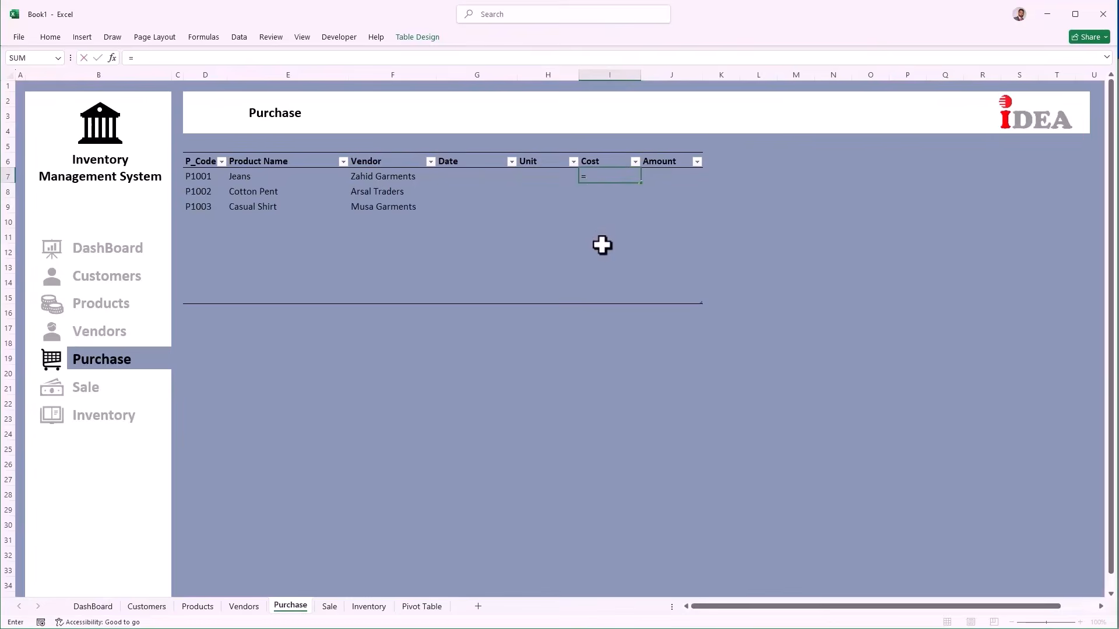
pyautogui.write('vl')
pyautogui.press('Tab')
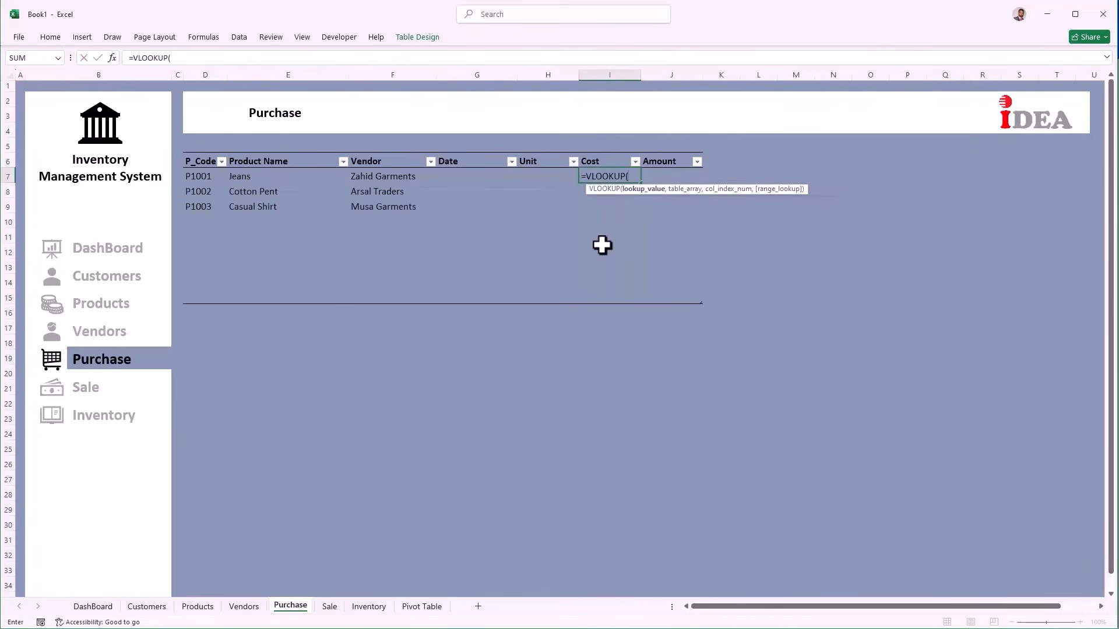
pyautogui.click(202, 177)
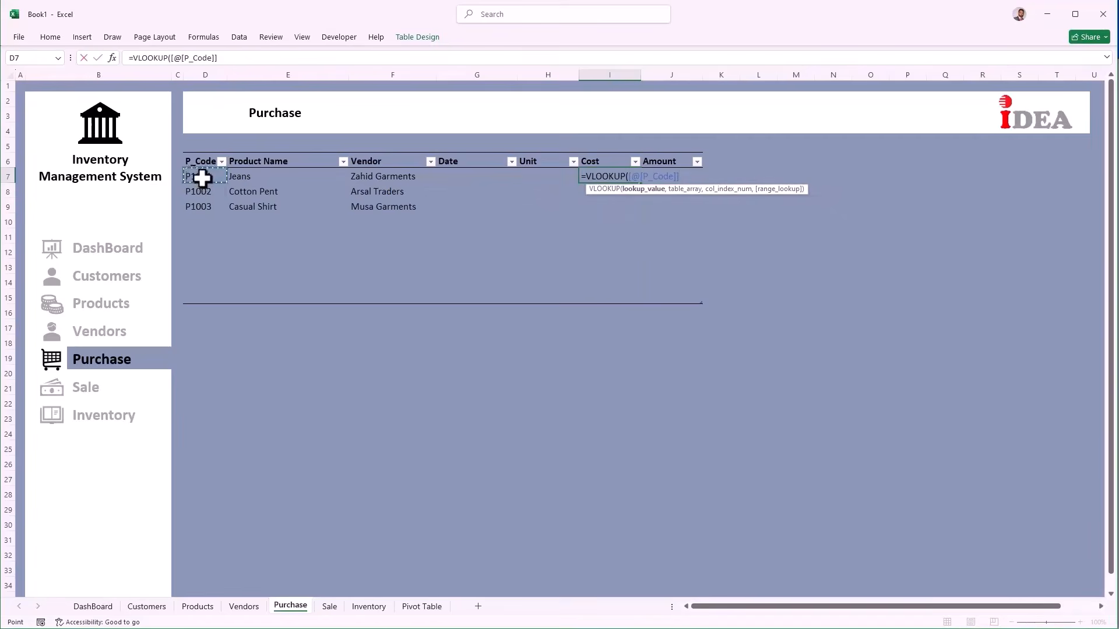
pyautogui.write(',')
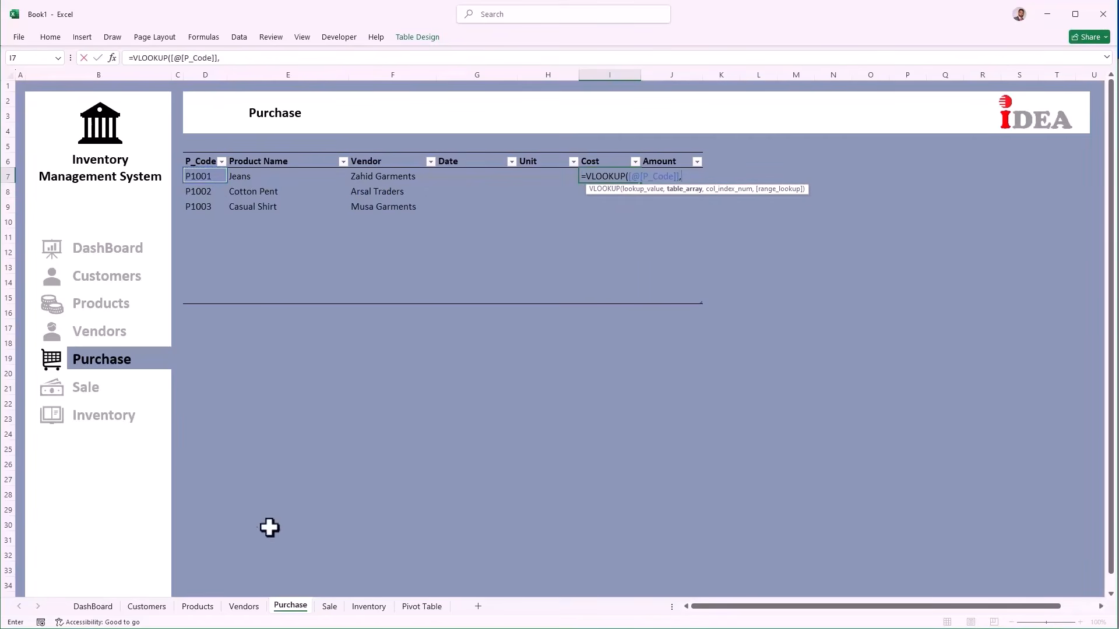
pyautogui.click(198, 607)
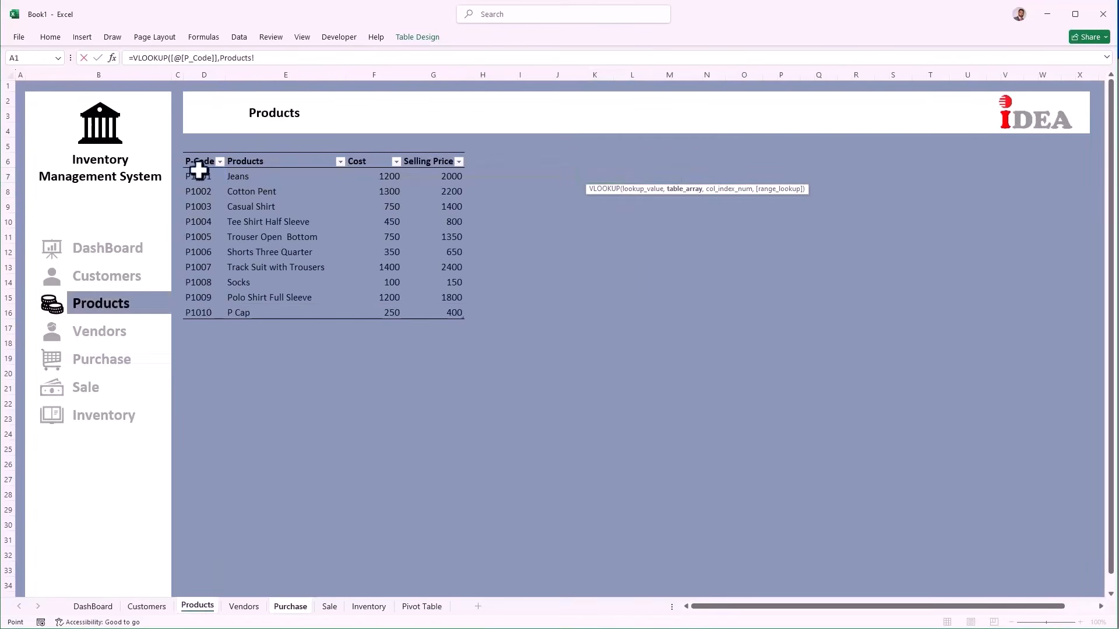
pyautogui.moveTo(205, 165); pyautogui.dragTo(422, 312)
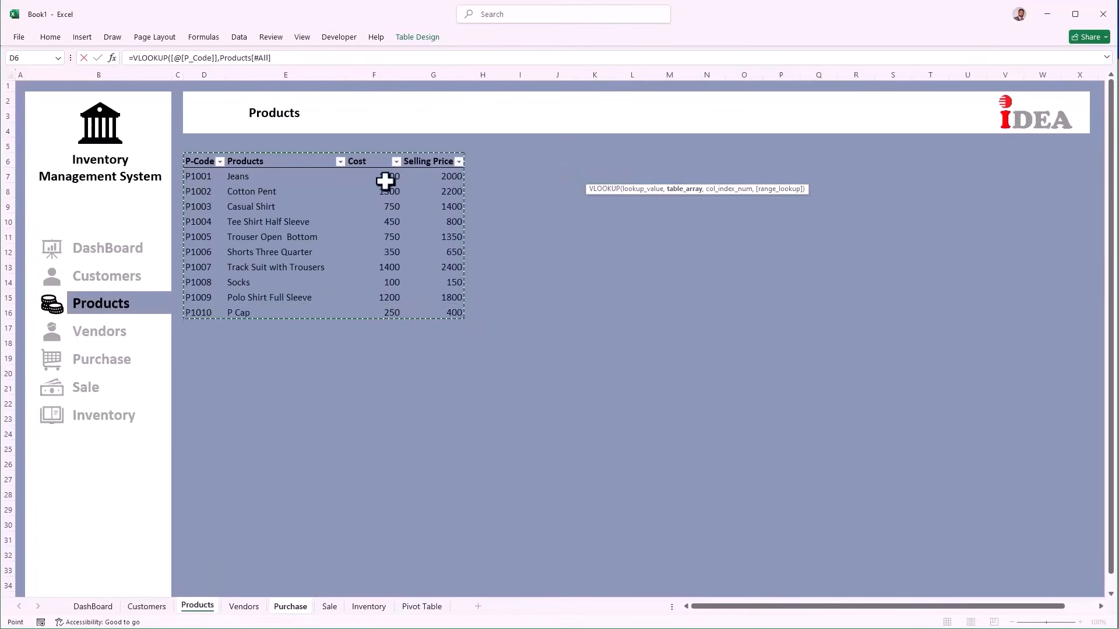
pyautogui.write(',')
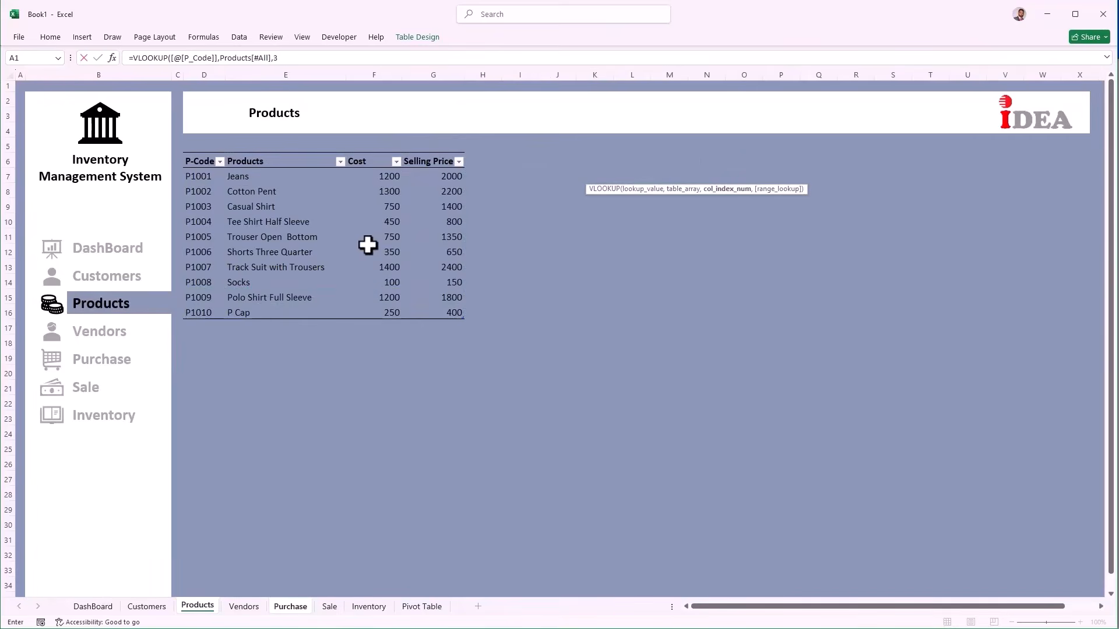
pyautogui.write('3,')
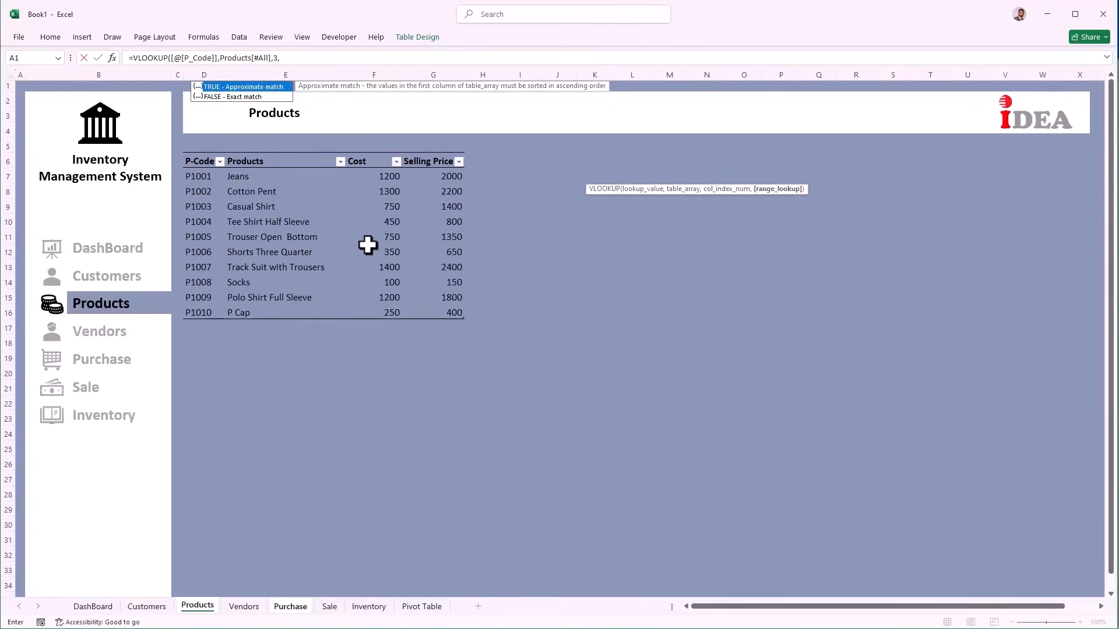
pyautogui.write('0)')
pyautogui.press('Return')
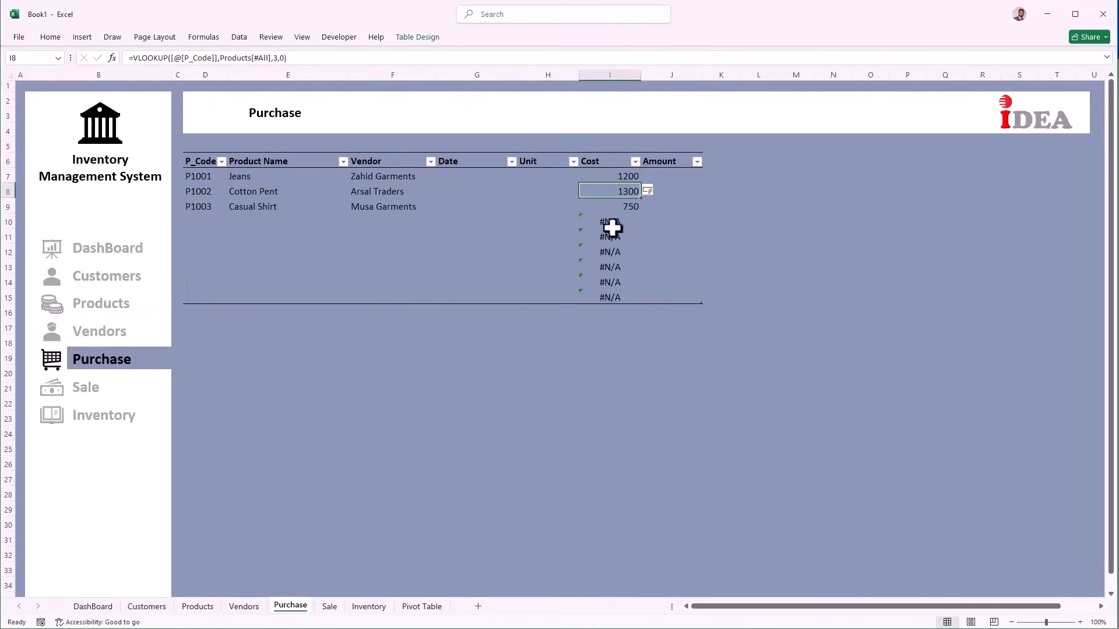
# Step: Change I7 to =IFERROR(VLOOKUP([@[P_Code]],Products[#All],3,0),"") so empty rows stay blank
pyautogui.click(612, 173)
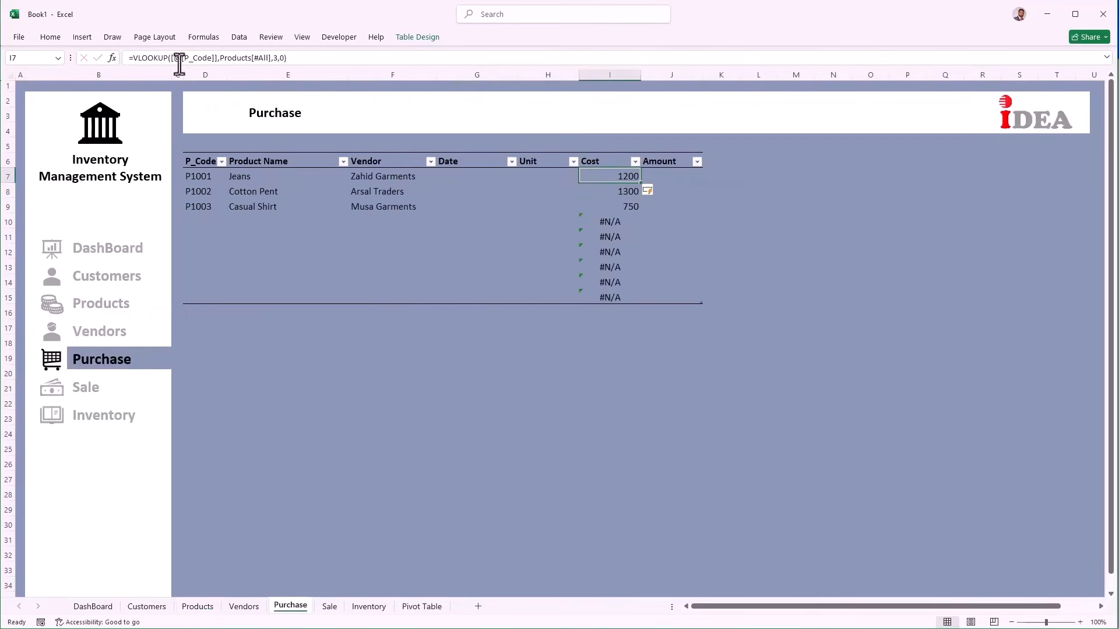
pyautogui.click(133, 59)
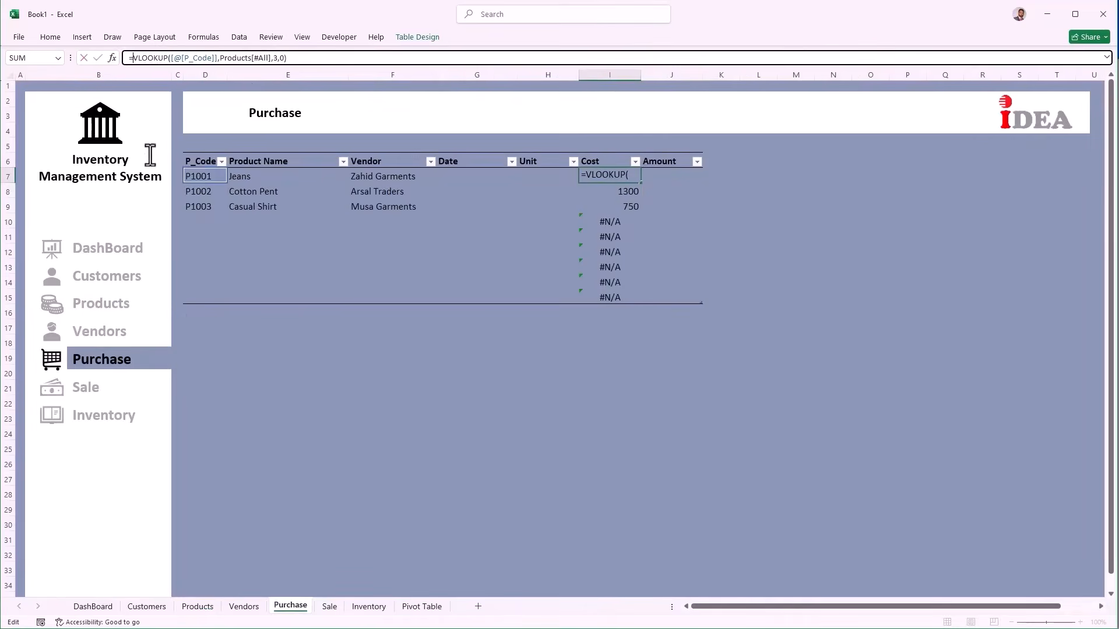
pyautogui.write('IFERROR(')
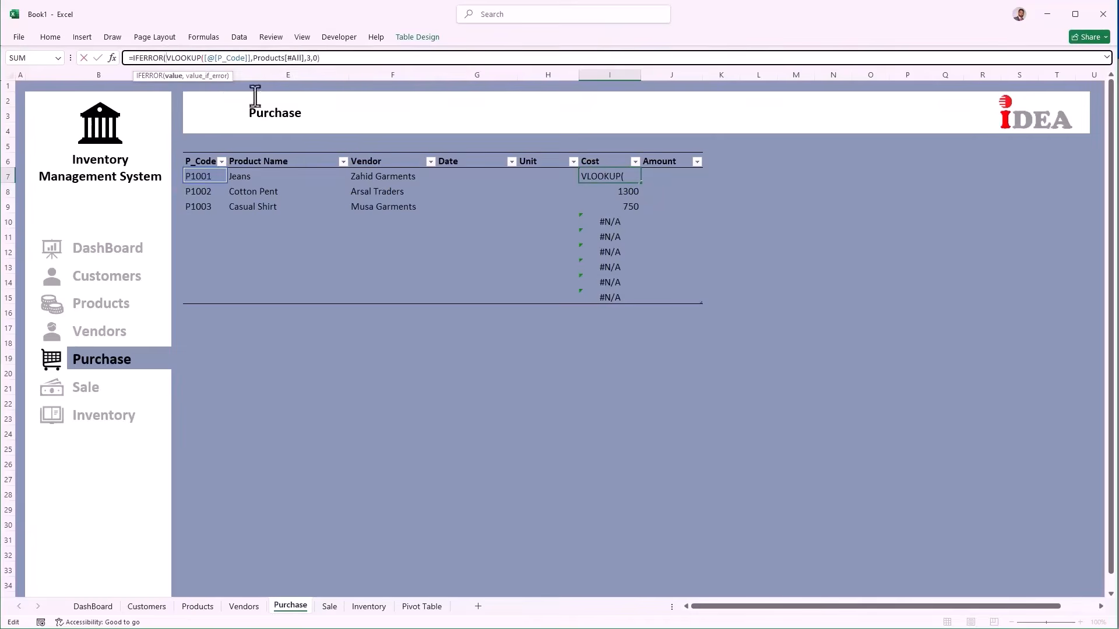
pyautogui.click(327, 59)
pyautogui.write(',"")')
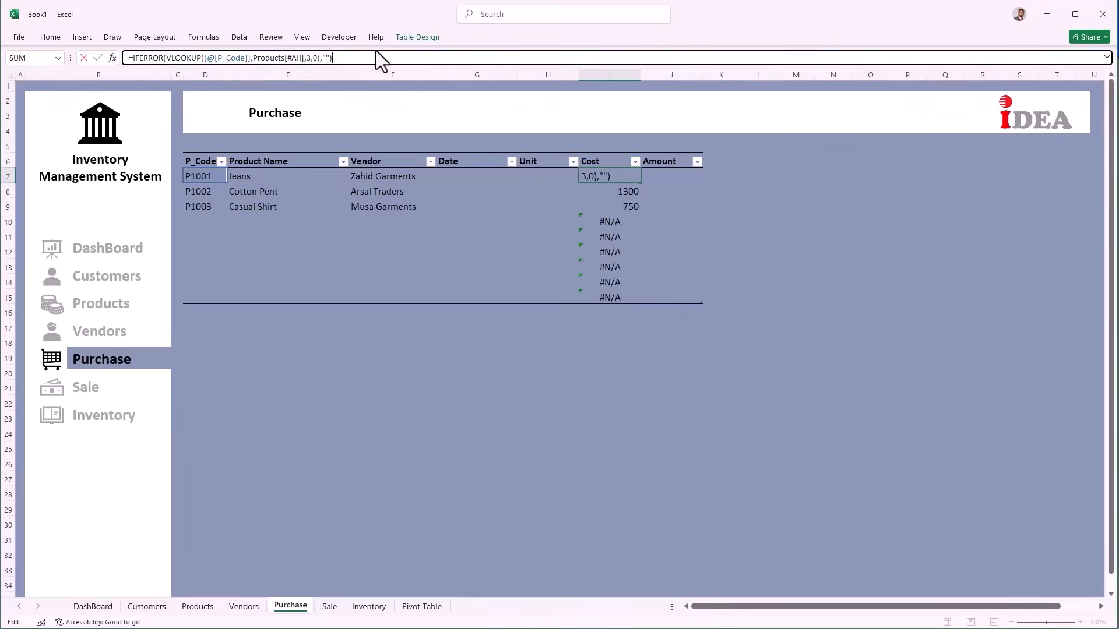
pyautogui.press('Return')
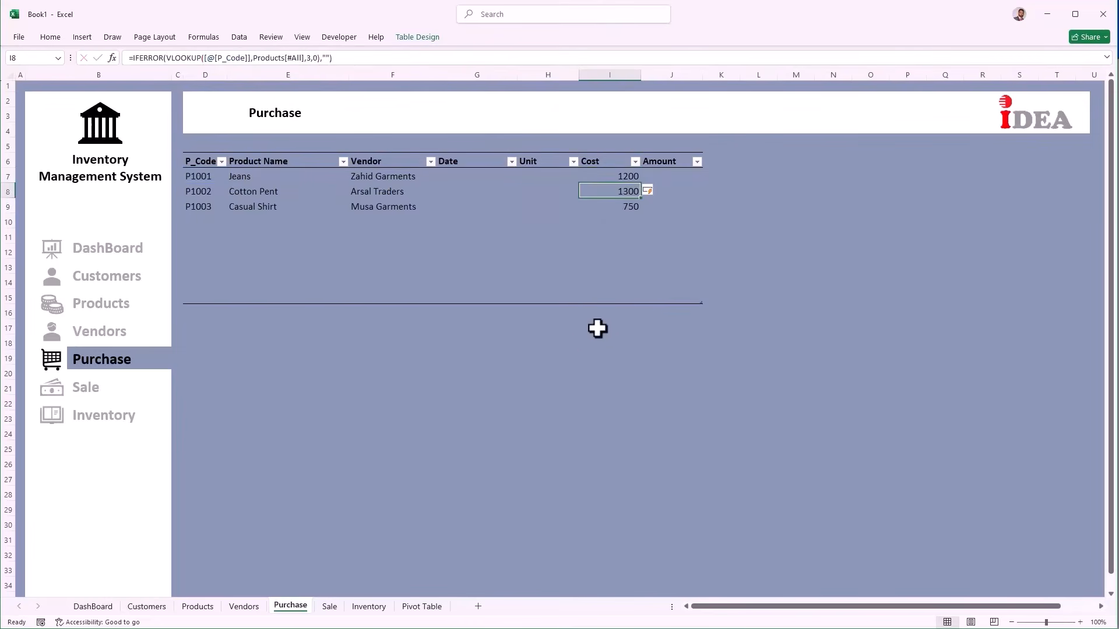
pyautogui.click(687, 173)
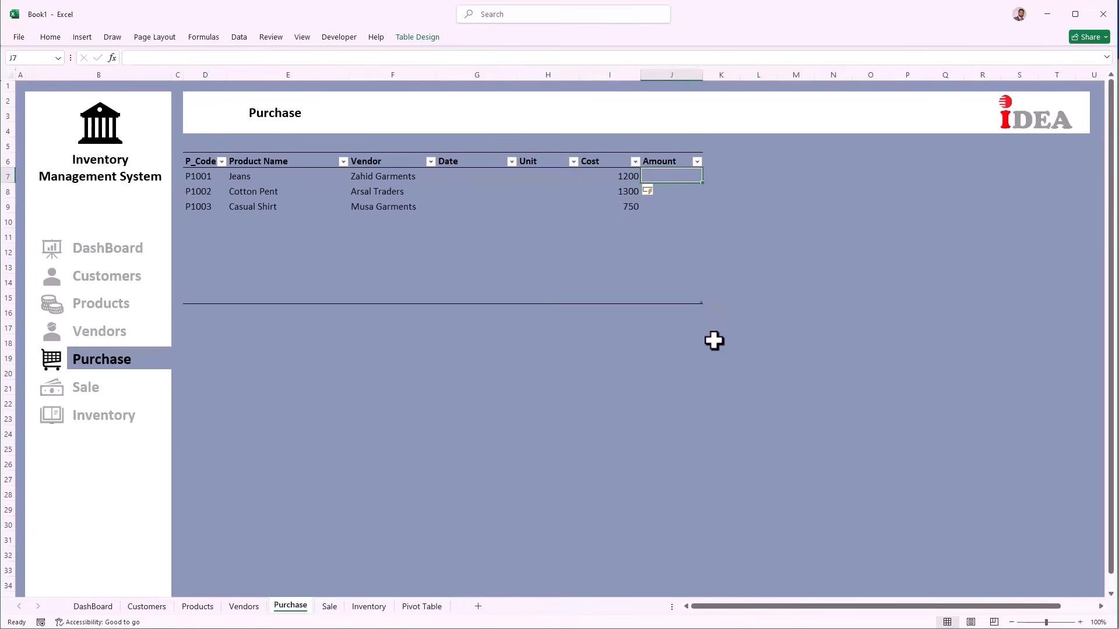
pyautogui.write('=')
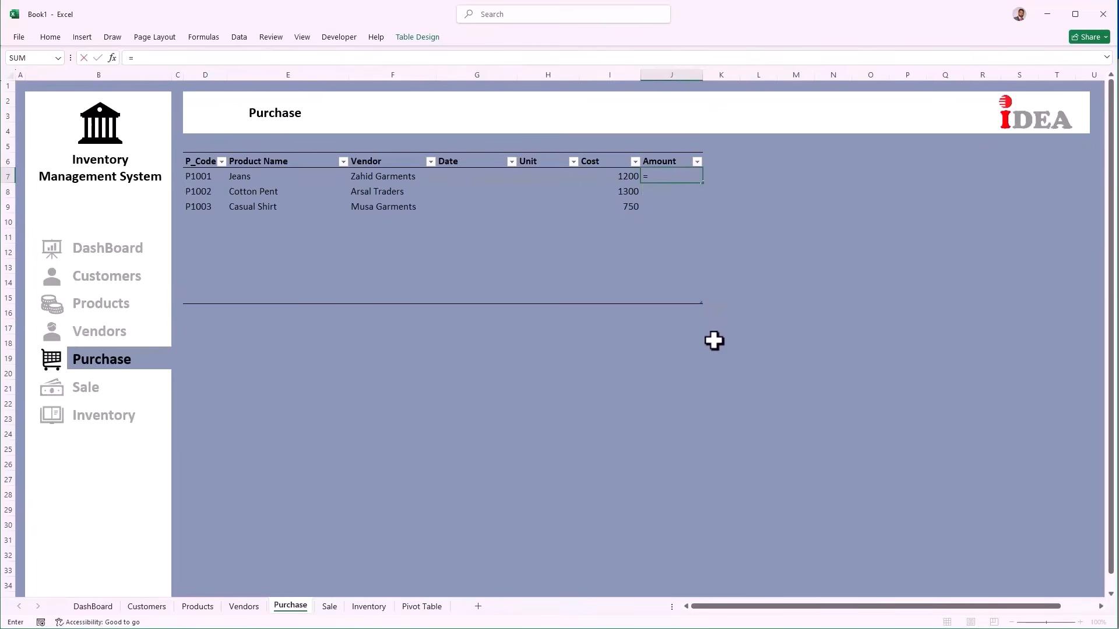
pyautogui.press('Left')
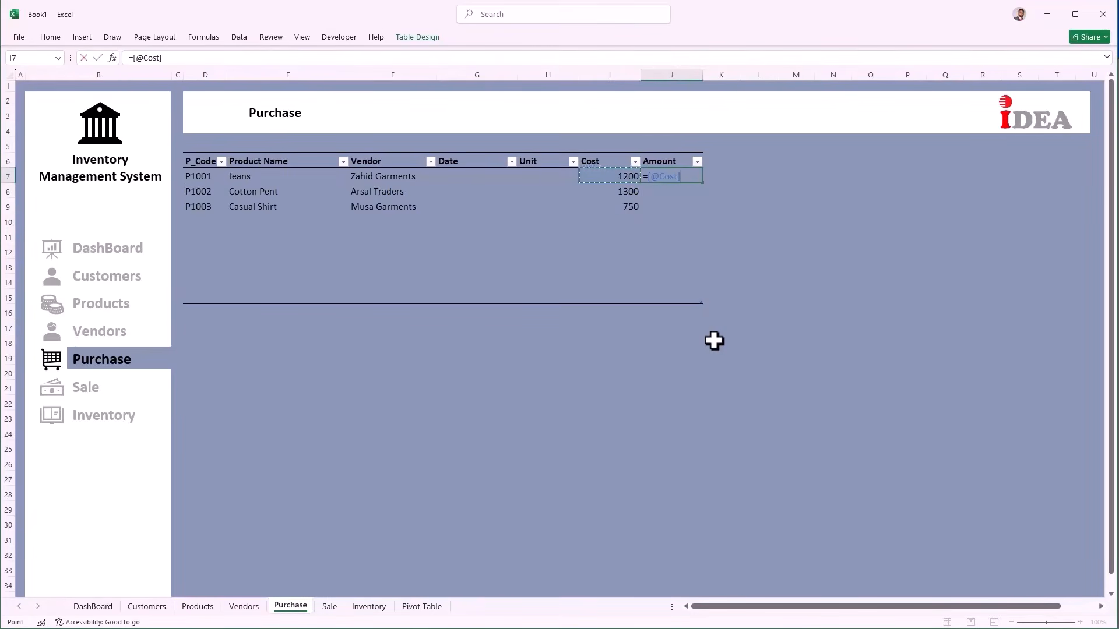
pyautogui.write('*')
pyautogui.press('Left')
pyautogui.press('Left')
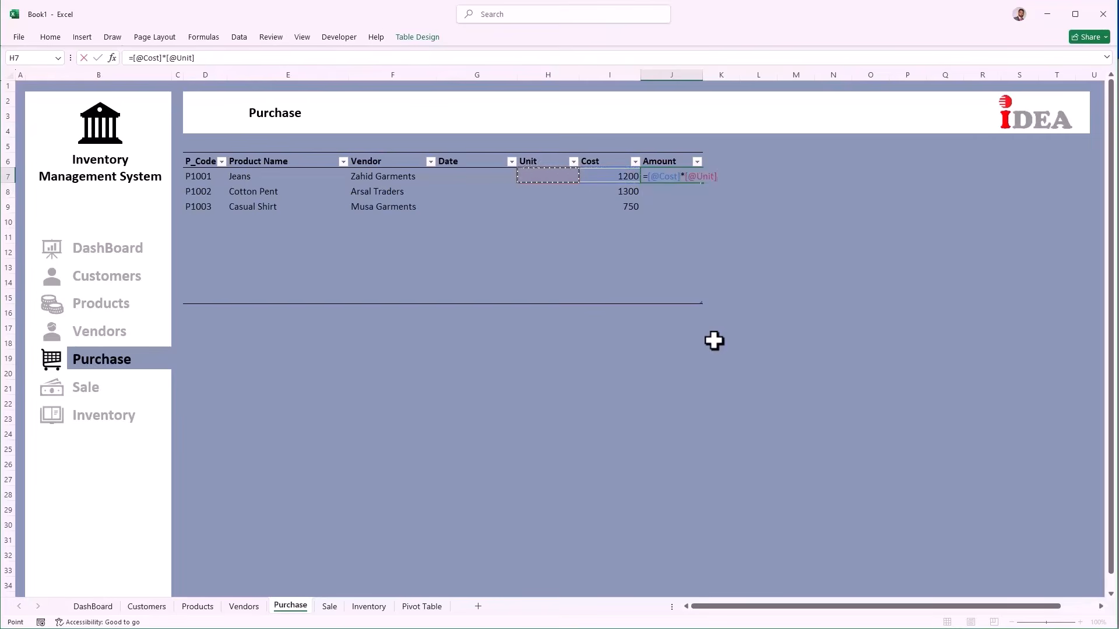
pyautogui.press('Return')
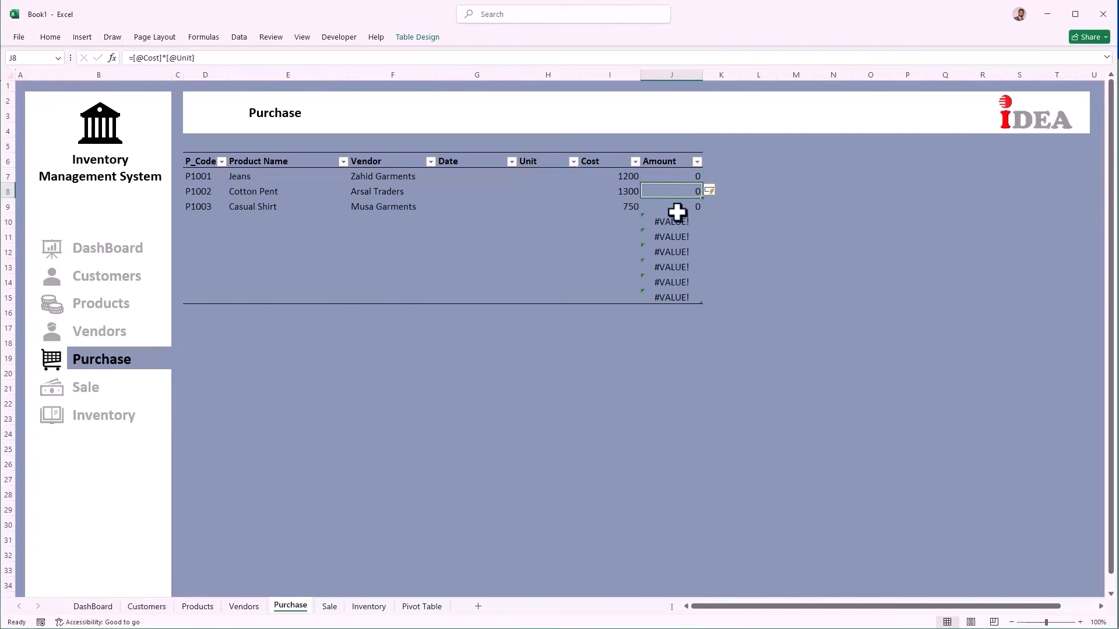
pyautogui.click(535, 174)
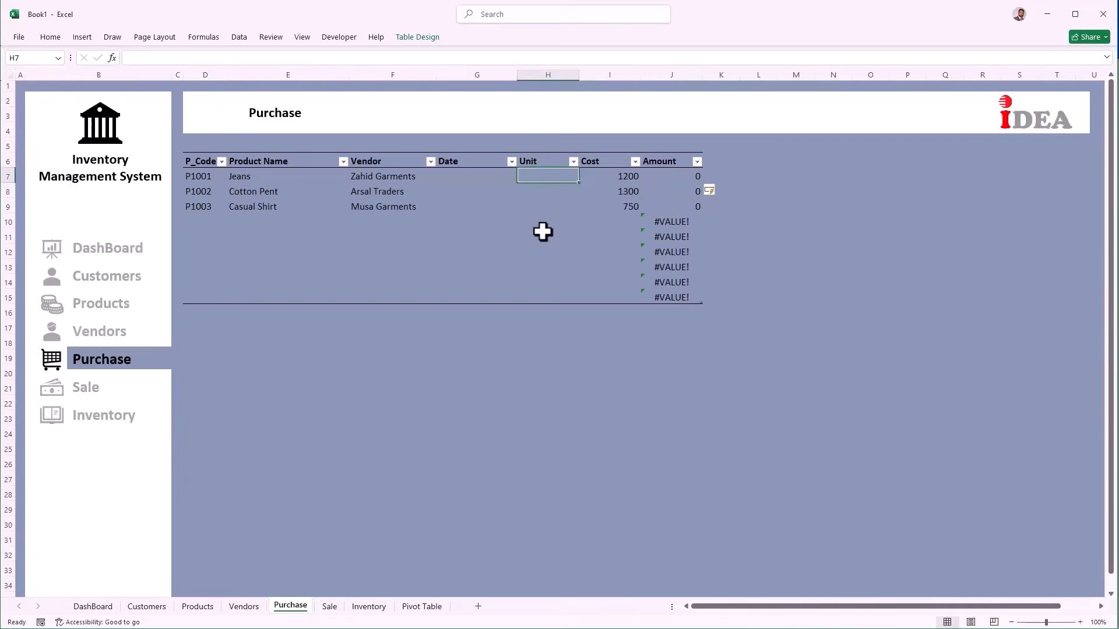
# Step: Enter 25, 20 and 35 units for Jeans, Cotton Pent and Casual Shirt
pyautogui.write('25')
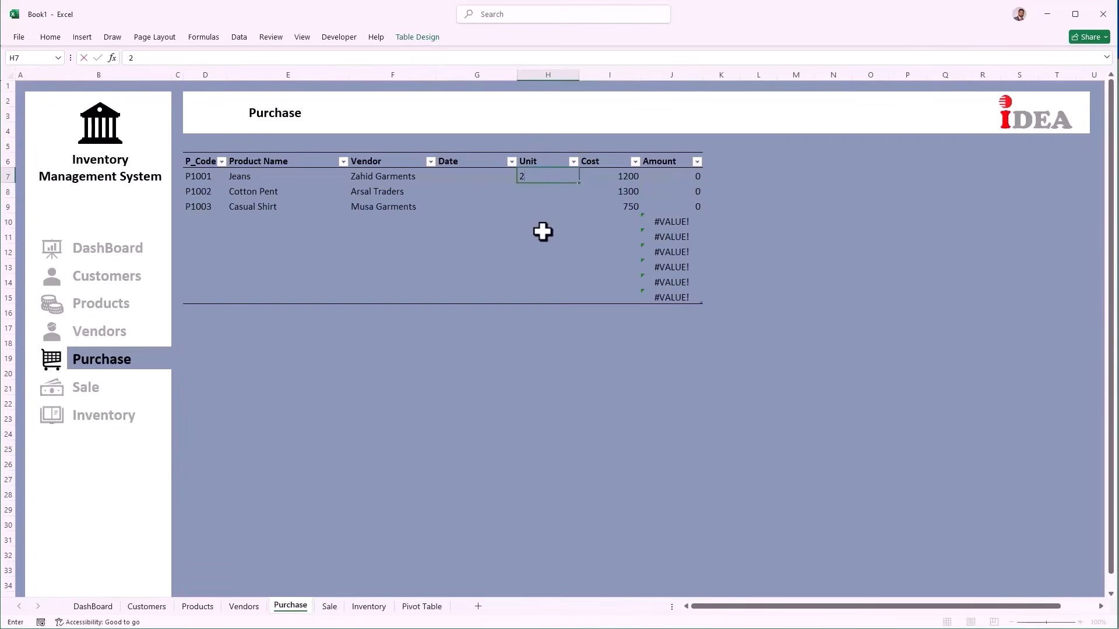
pyautogui.press('Return')
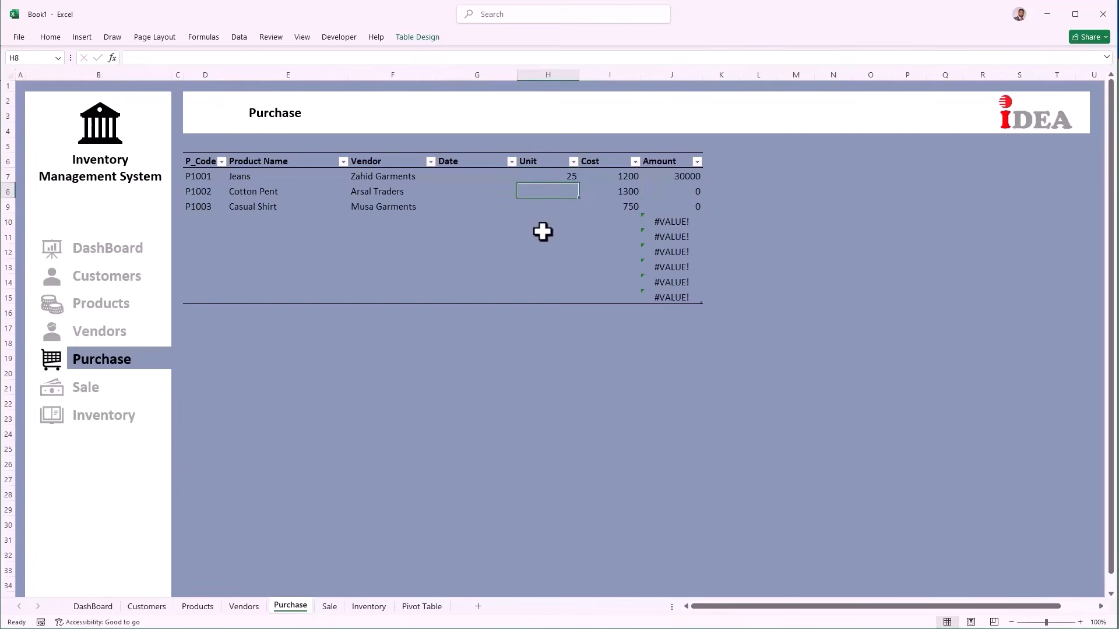
pyautogui.write('20')
pyautogui.press('Return')
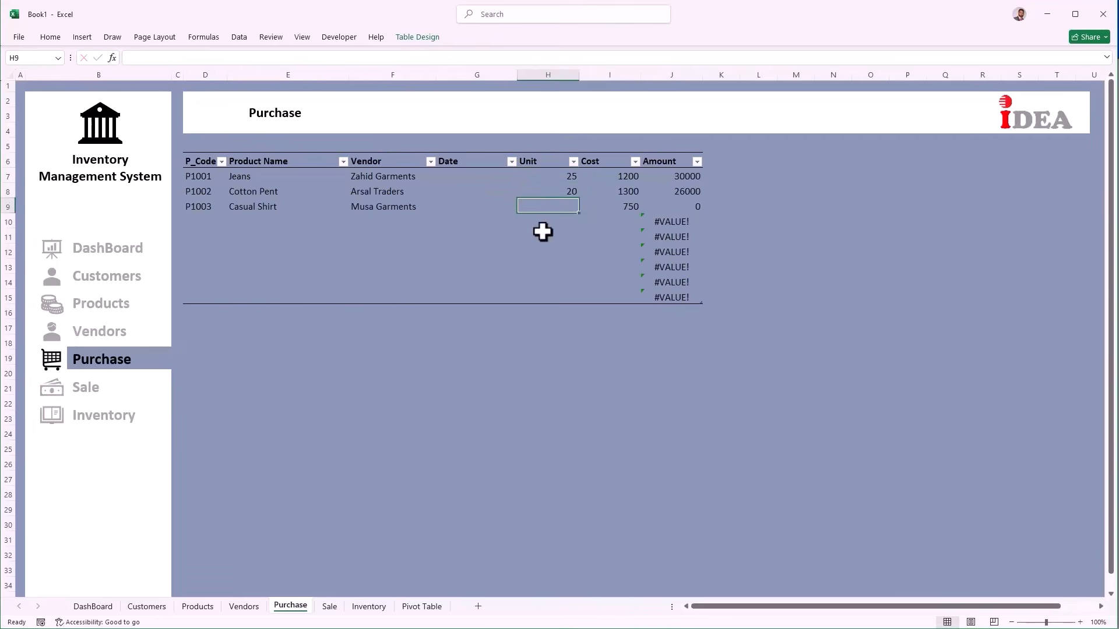
pyautogui.write('35')
pyautogui.press('Return')
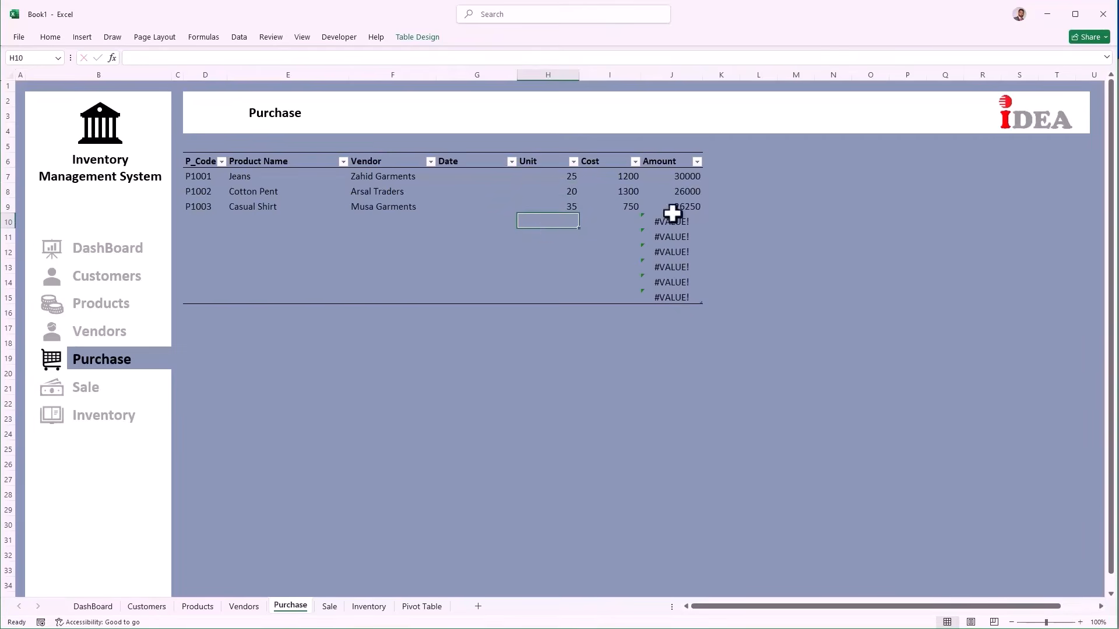
pyautogui.click(672, 176)
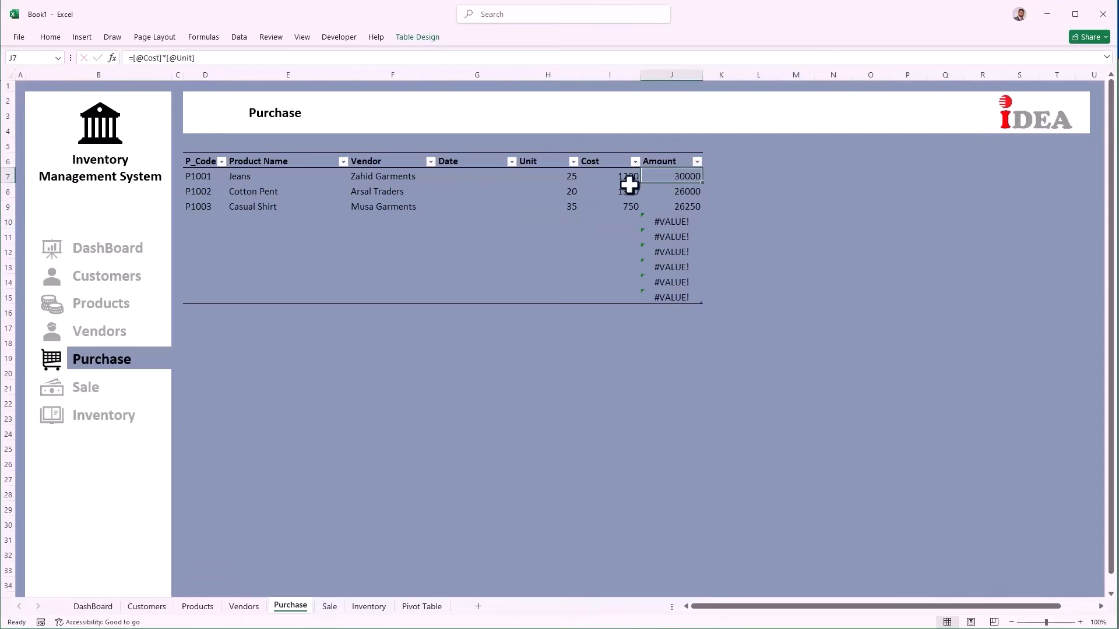
pyautogui.click(130, 57)
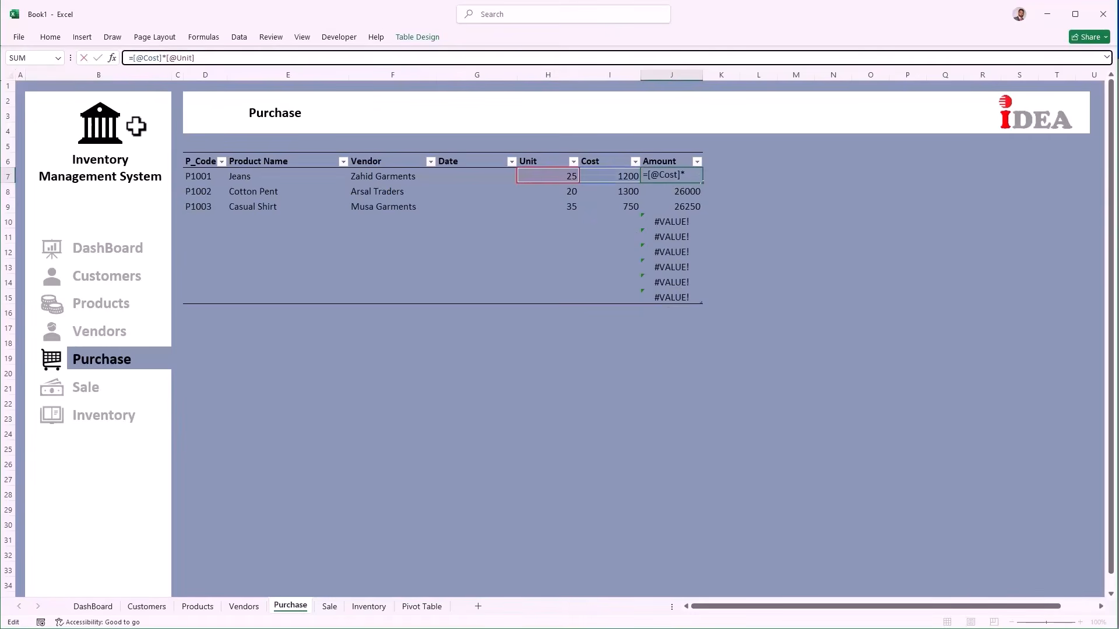
pyautogui.write('ifer')
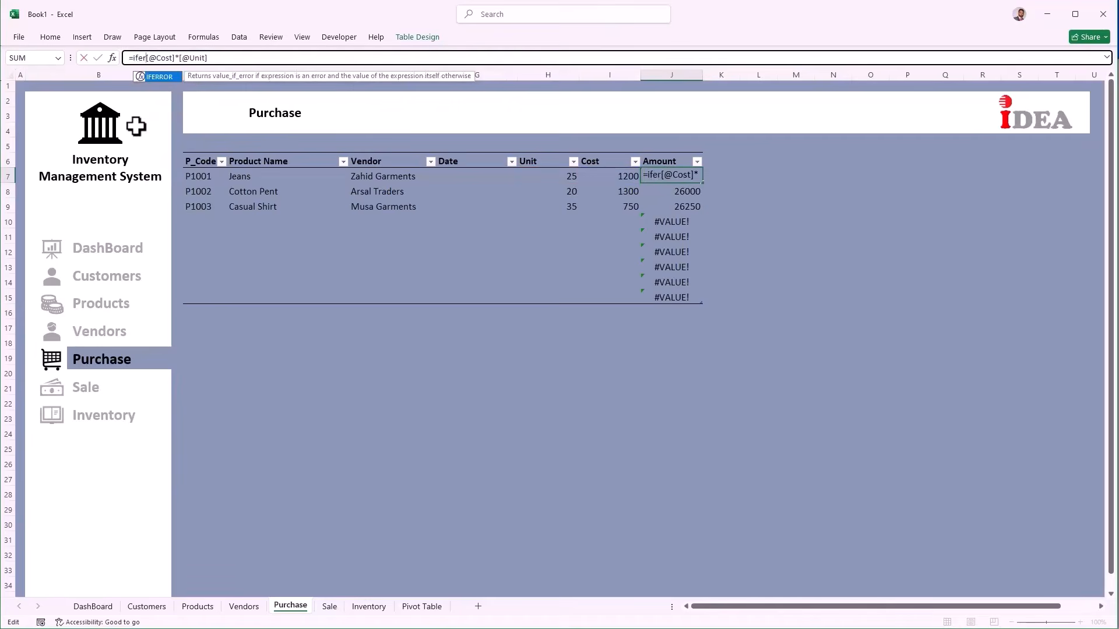
pyautogui.press('Tab')
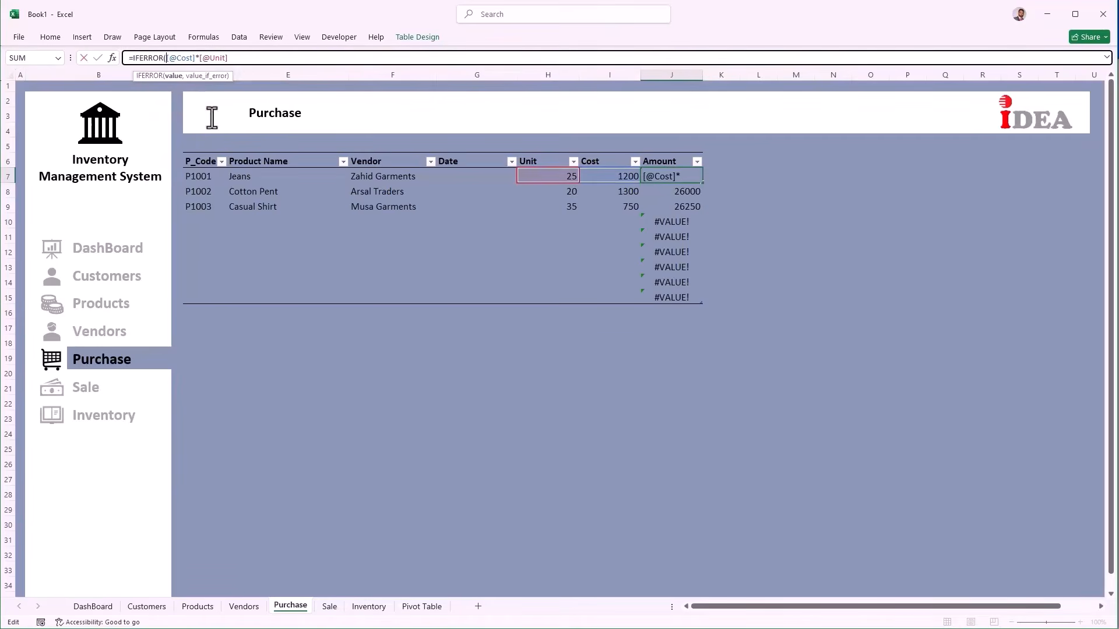
pyautogui.click(252, 58)
pyautogui.write(',""')
pyautogui.press('Return')
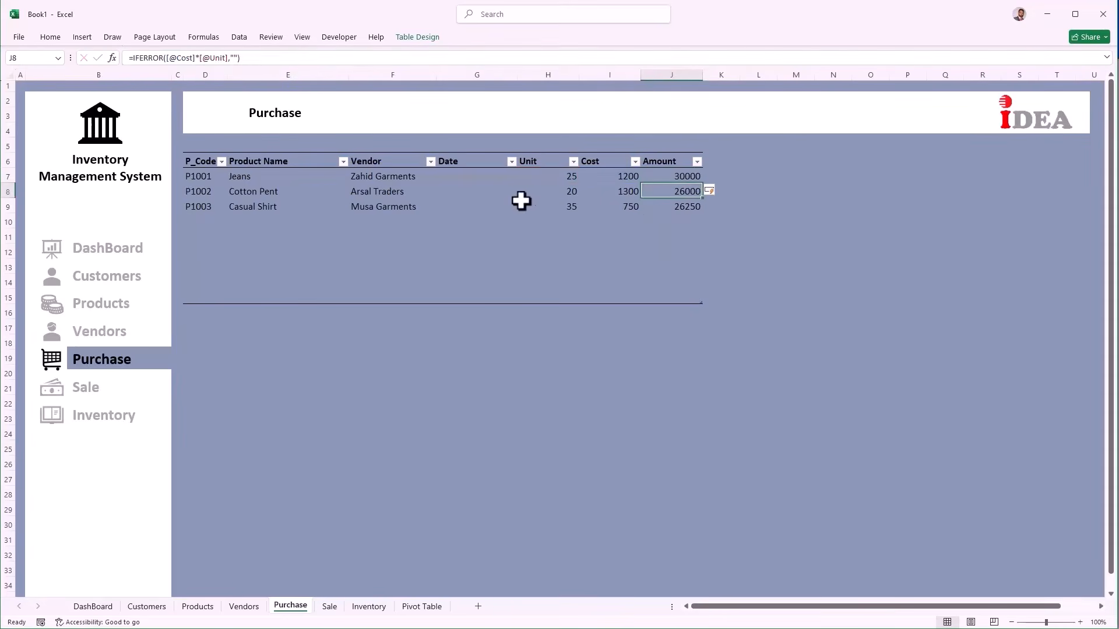
pyautogui.click(475, 176)
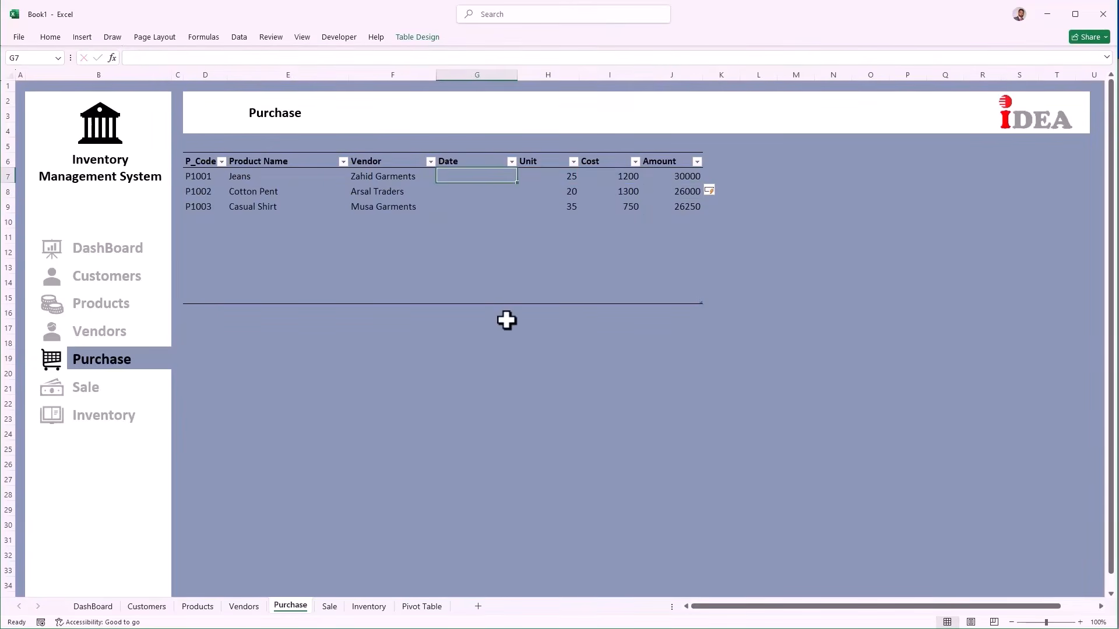
# Step: Insert today's date in G7:G9 for the three purchase rows
pyautogui.hotkey('ctrl', ';')
pyautogui.press('Return')
pyautogui.hotkey('ctrl', ';')
pyautogui.press('Return')
pyautogui.hotkey('ctrl', ';')
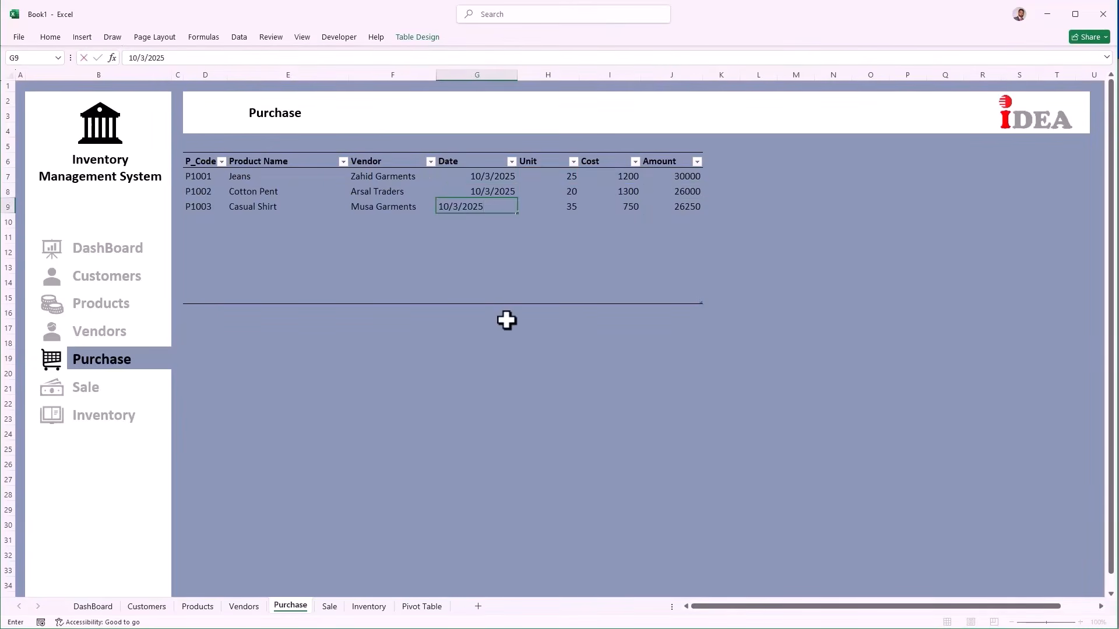
pyautogui.press('Return')
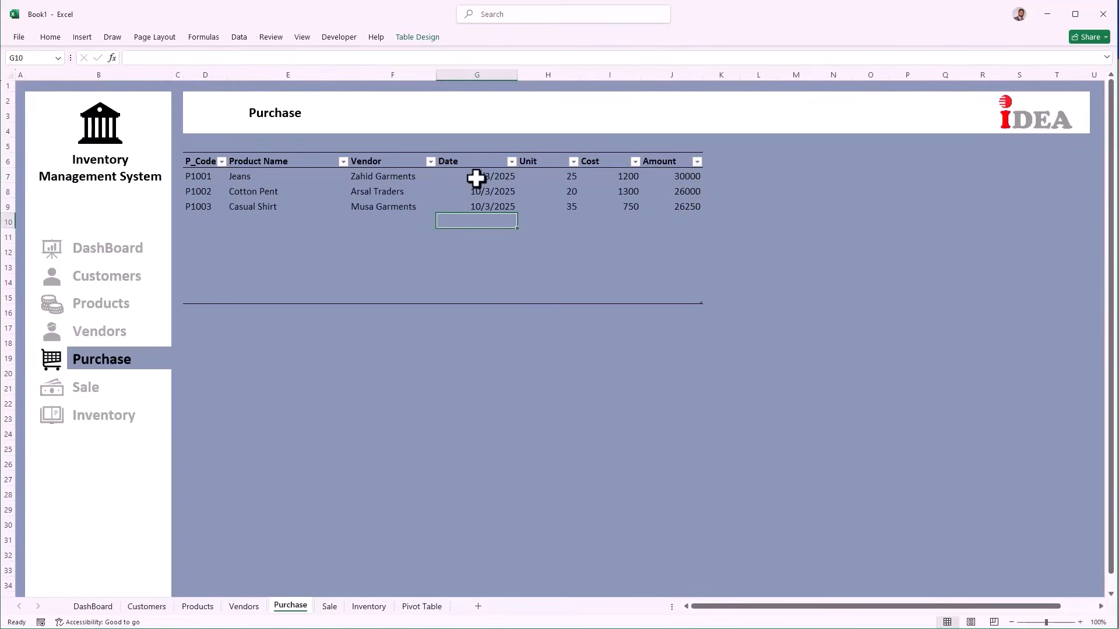
# Step: Format G7:G15 with the 14-Mar-12 date style so dates read 03-Oct-25
pyautogui.moveTo(477, 177); pyautogui.dragTo(464, 294)
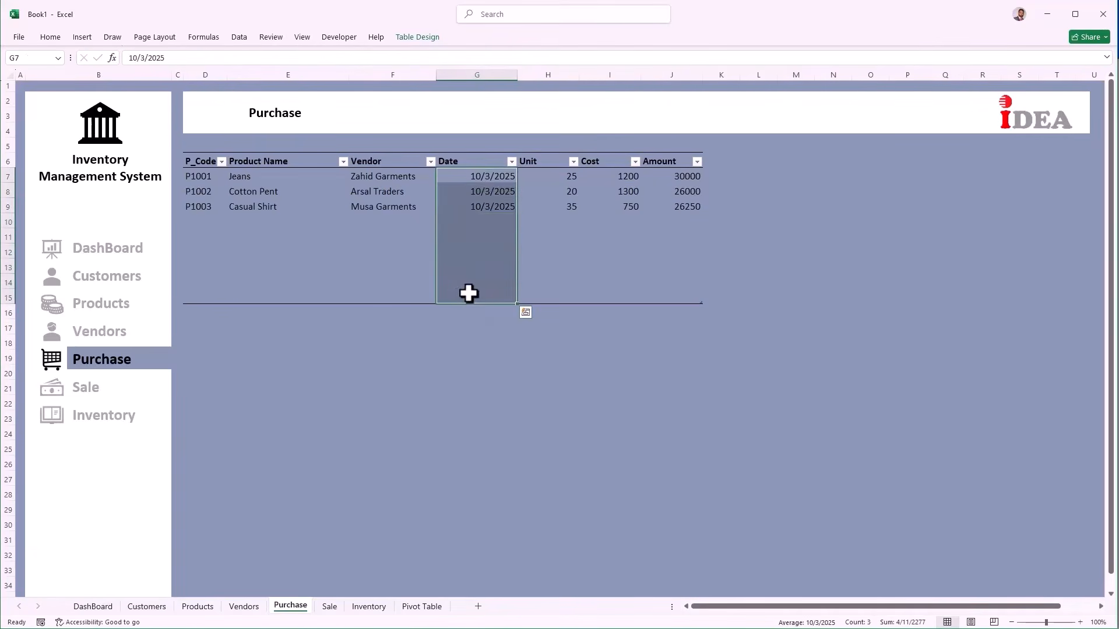
pyautogui.hotkey('ctrl', '1')
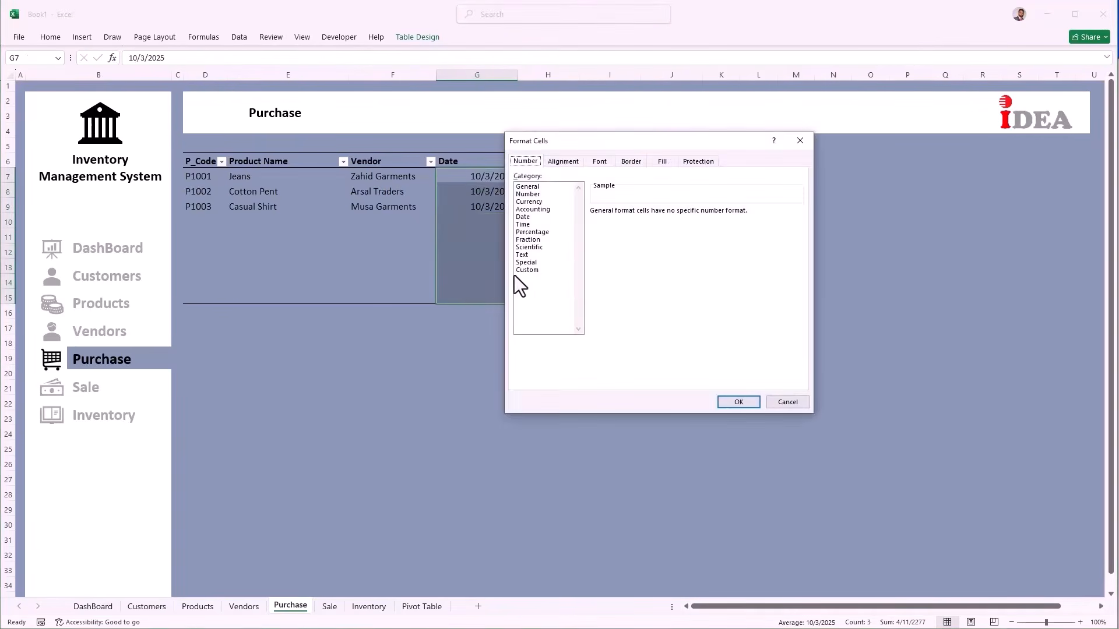
pyautogui.click(524, 217)
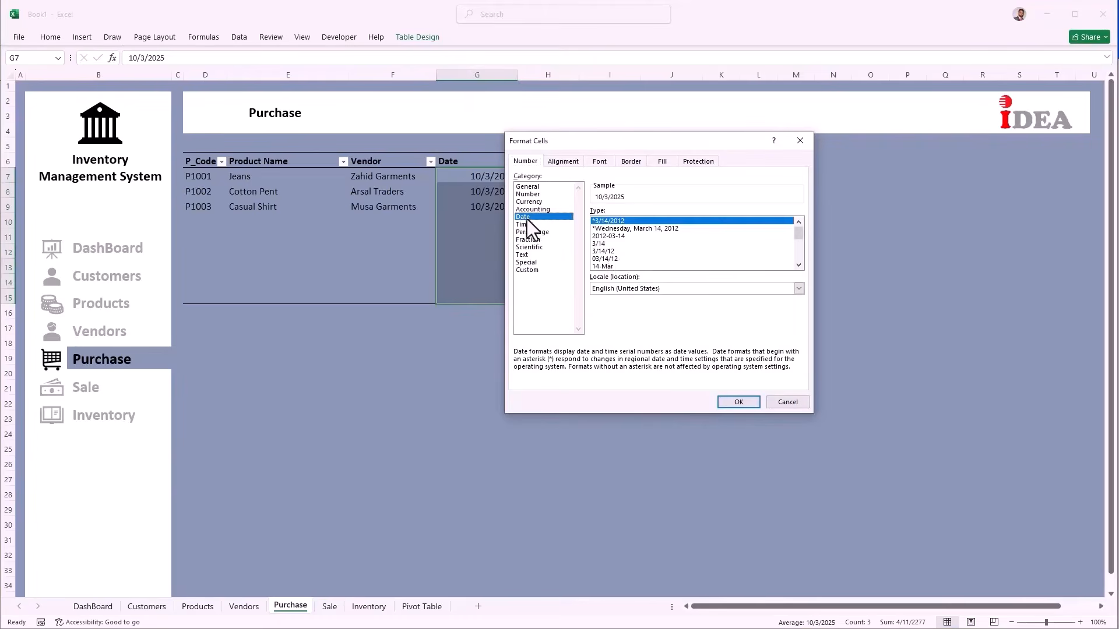
pyautogui.click(612, 261)
pyautogui.scroll(-1, 612, 261)
pyautogui.click(612, 261)
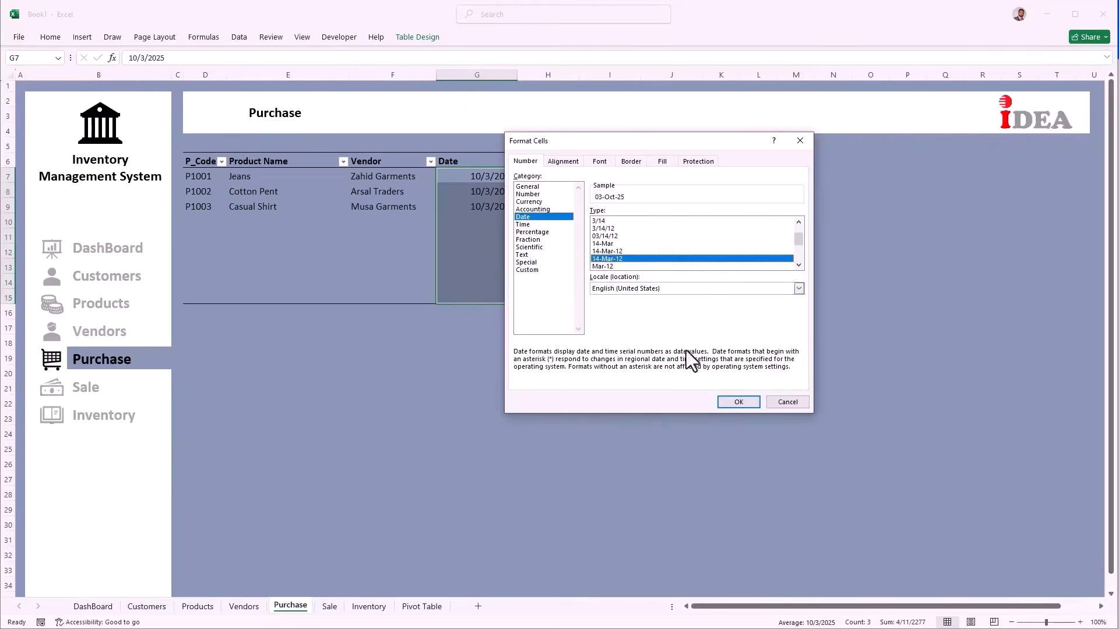
pyautogui.click(738, 402)
pyautogui.click(466, 224)
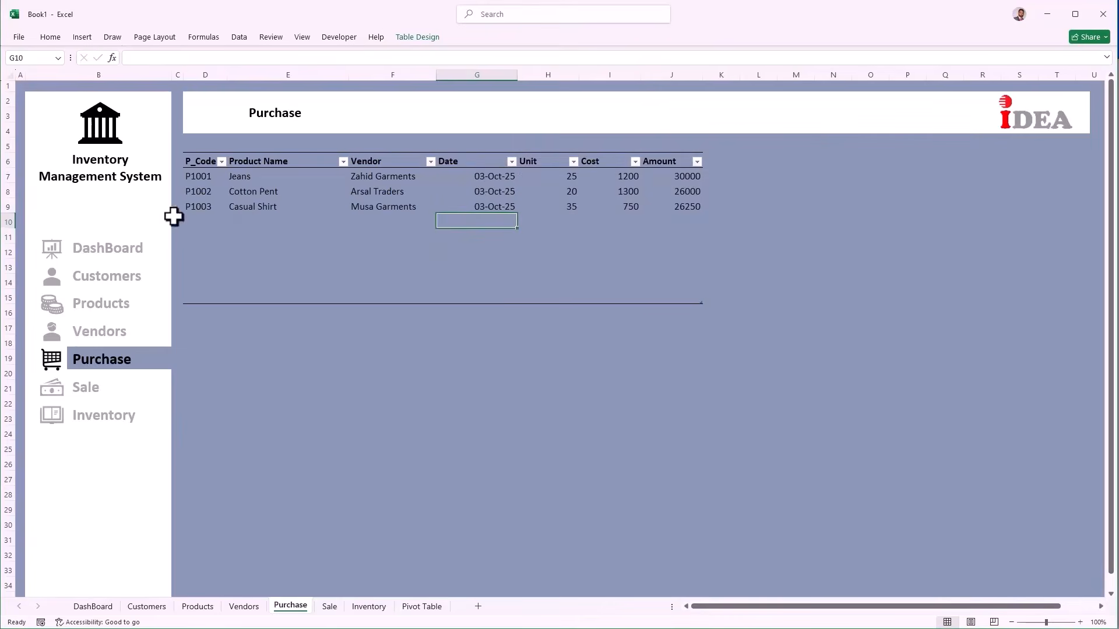
# Step: Add purchase P1004 from the code dropdown with today's date and 18 units
pyautogui.click(197, 221)
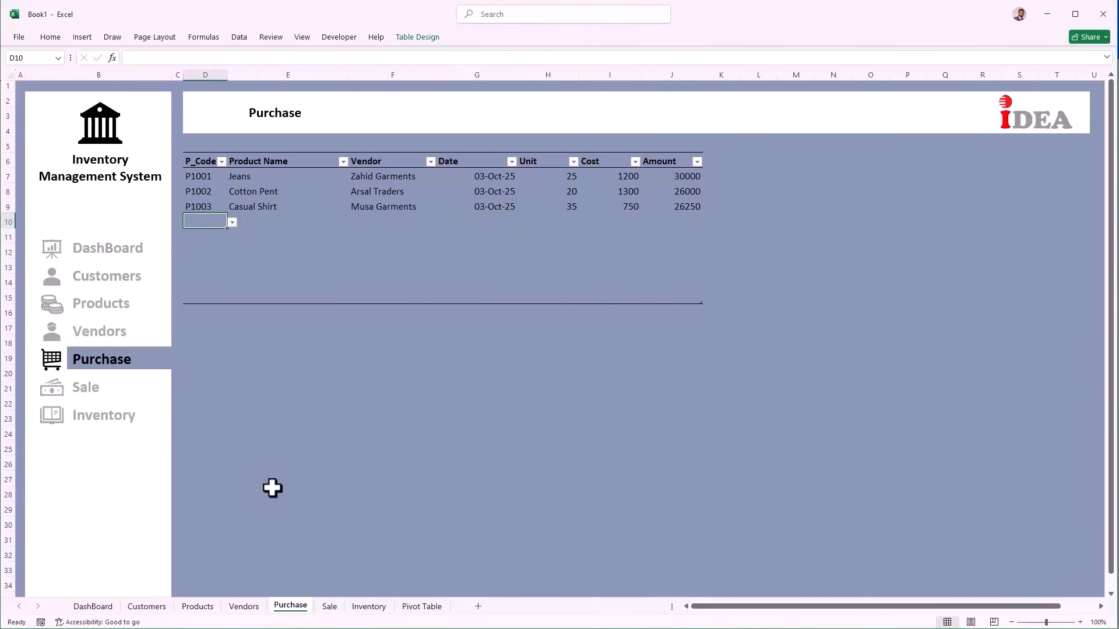
pyautogui.hotkey('alt', 'Down')
pyautogui.press('Down')
pyautogui.press('Down')
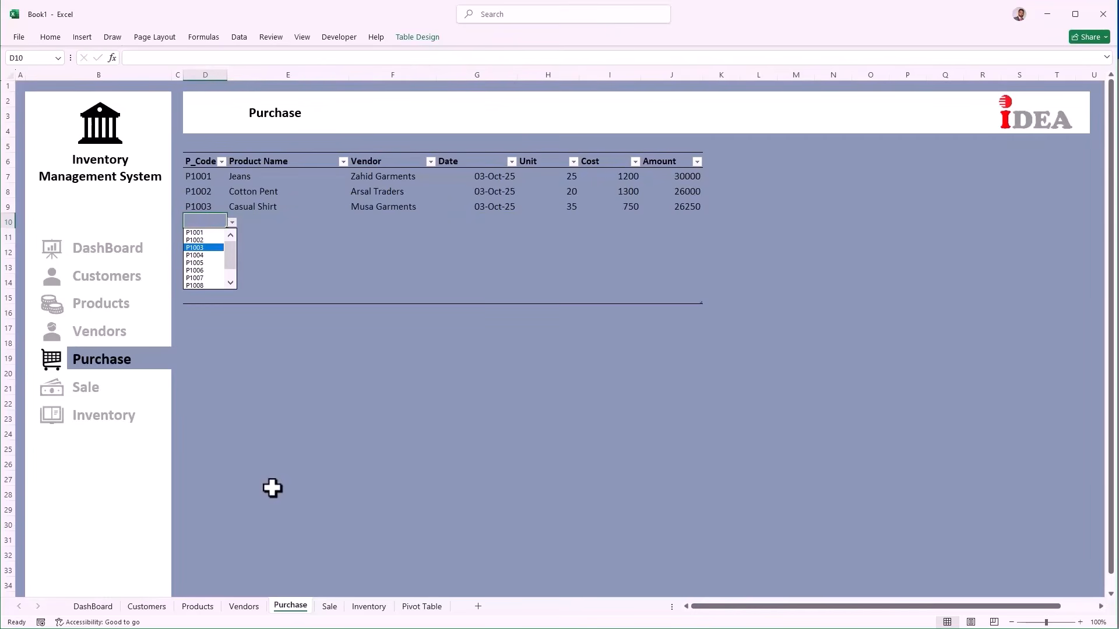
pyautogui.press('Down')
pyautogui.press('Return')
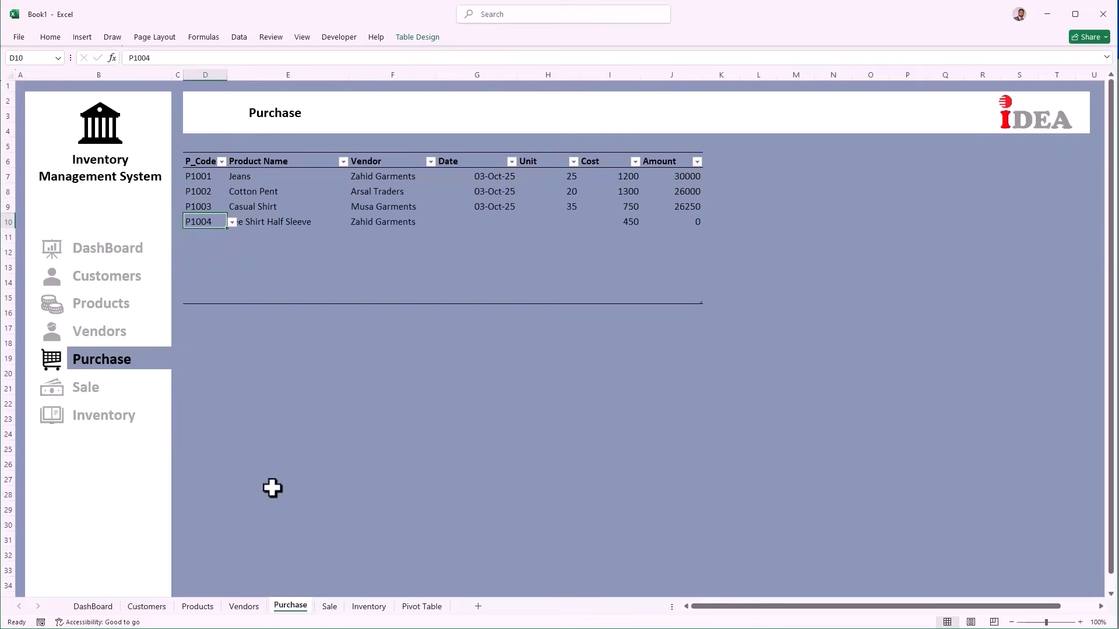
pyautogui.press('Right')
pyautogui.press('Right')
pyautogui.press('Right')
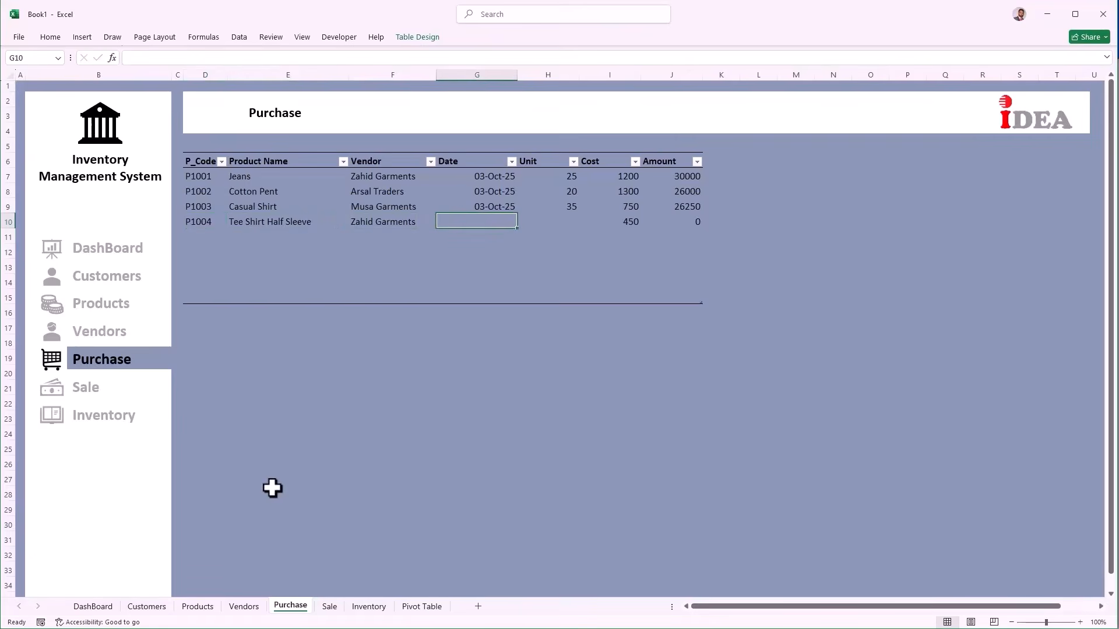
pyautogui.hotkey('ctrl', 'd')
pyautogui.press('Right')
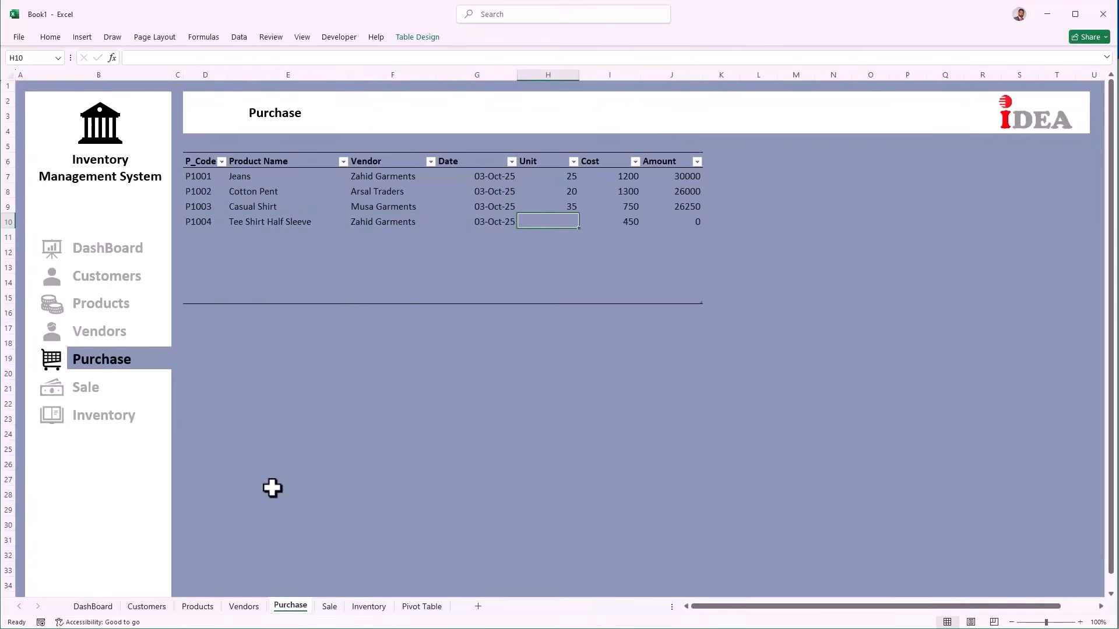
pyautogui.write('18')
pyautogui.press('Right')
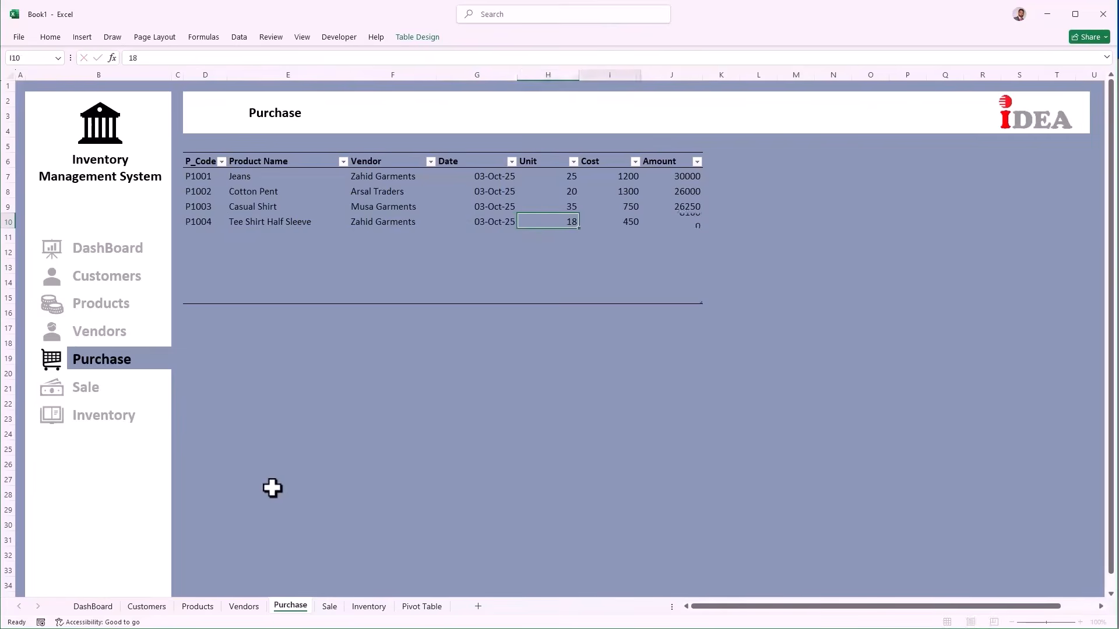
pyautogui.press('Right')
# Step: Add purchase P1005, Trouser Open Bottom, with today's date and 40 units
pyautogui.press('Tab')
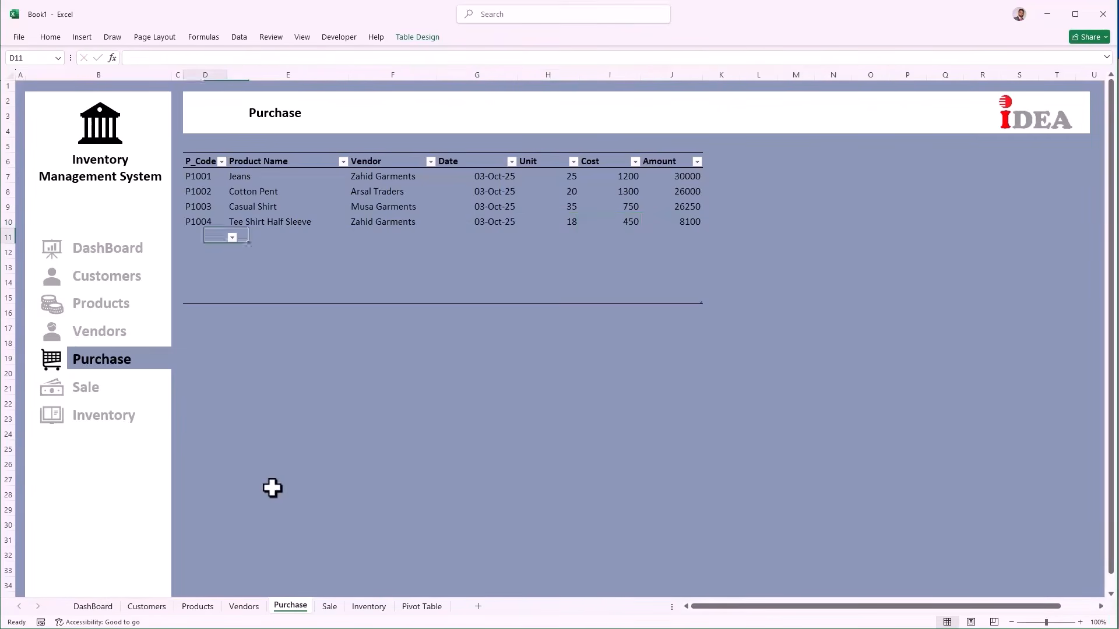
pyautogui.hotkey('alt', 'Down')
pyautogui.press('Down')
pyautogui.press('Down')
pyautogui.press('Down')
pyautogui.press('Down')
pyautogui.press('Return')
pyautogui.press('Right')
pyautogui.press('Right')
pyautogui.press('Right')
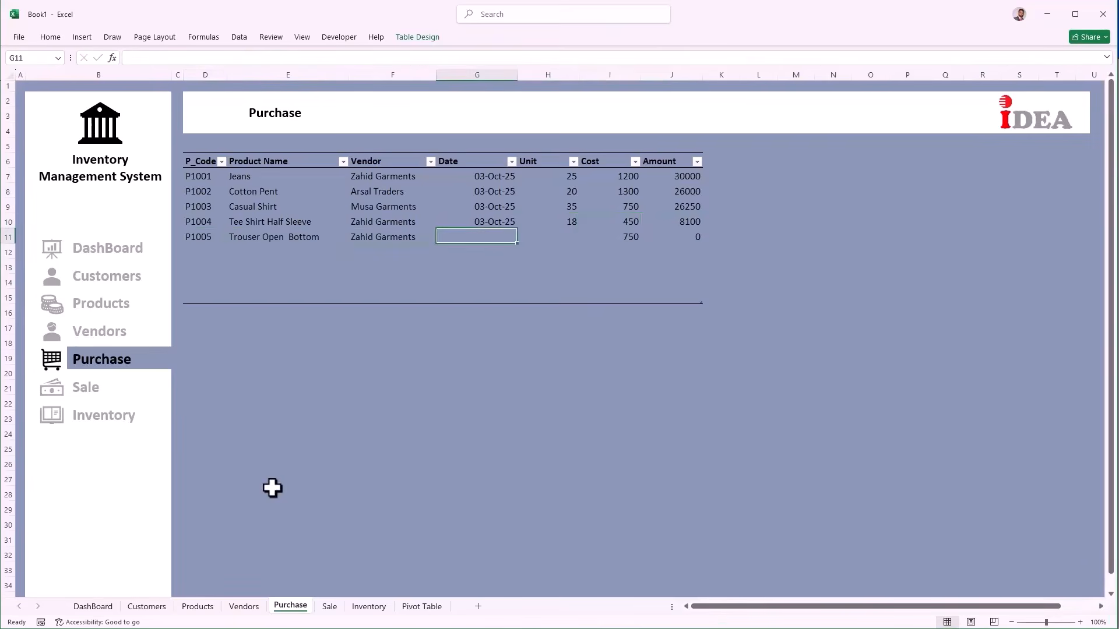
pyautogui.hotkey('ctrl', ';')
pyautogui.press('Right')
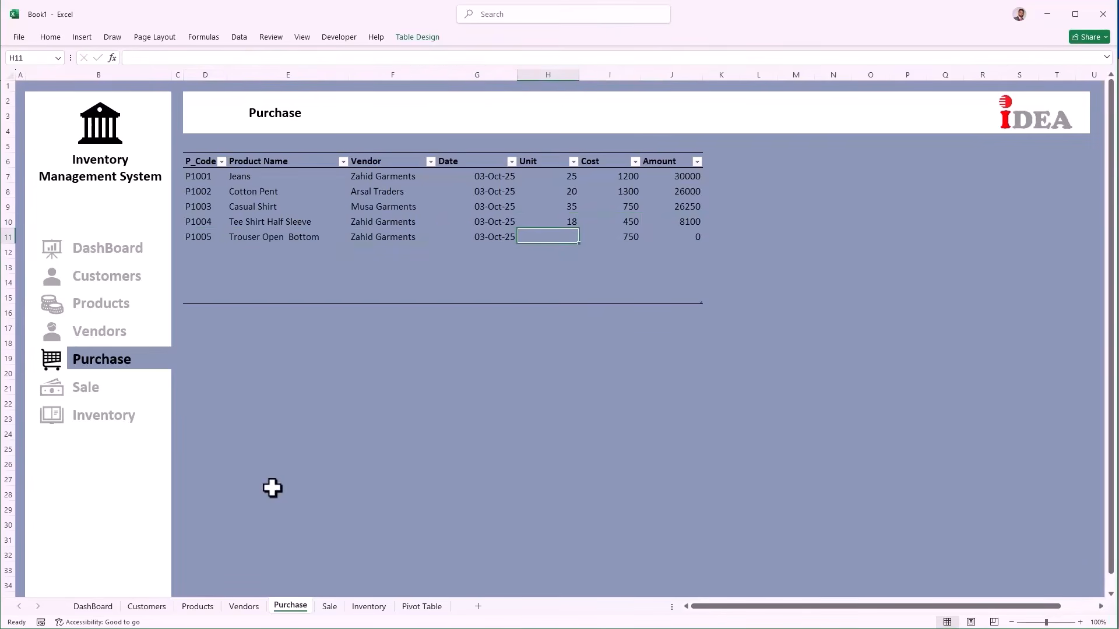
pyautogui.write('40')
pyautogui.click(288, 342)
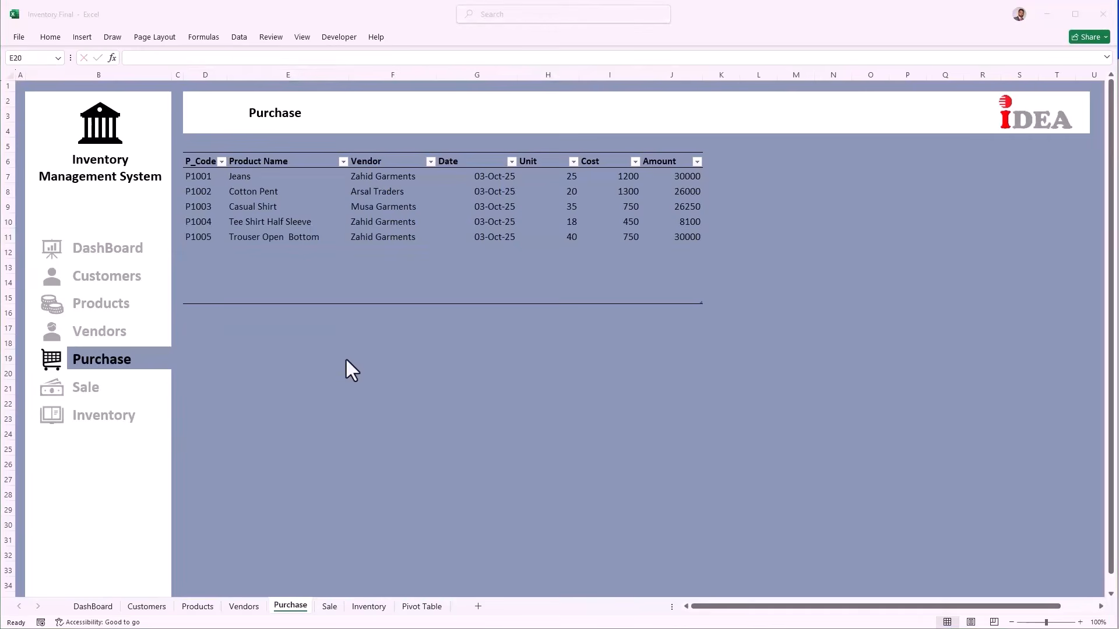
# Step: On the Sale sheet, set the banner to Don't move or size with cells and narrow column C
pyautogui.click(92, 389)
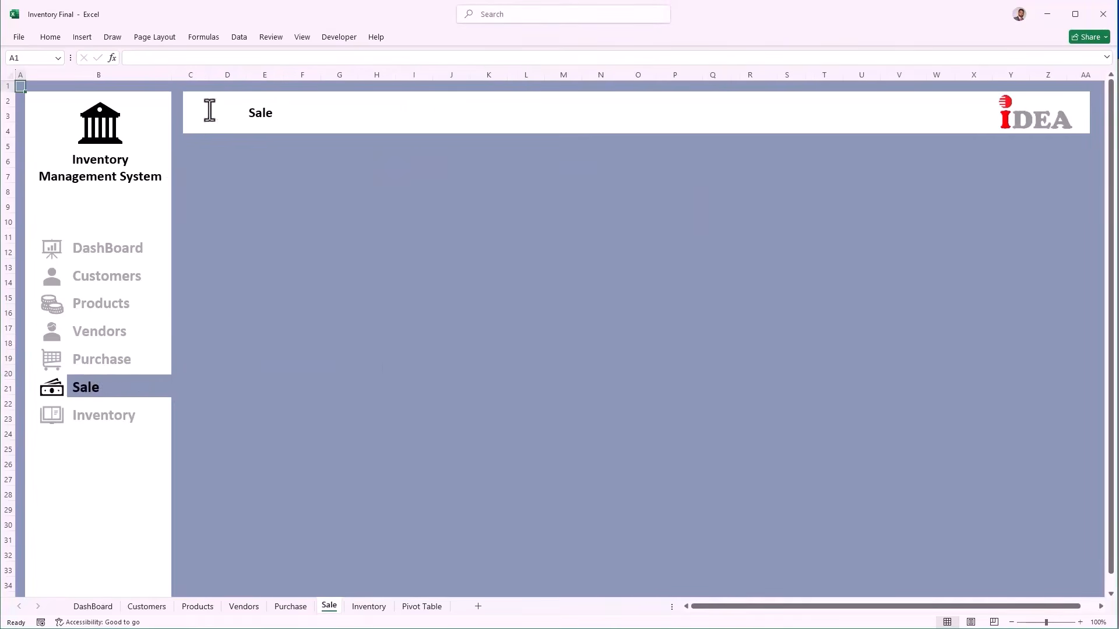
pyautogui.click(211, 128)
pyautogui.rightClick(211, 128)
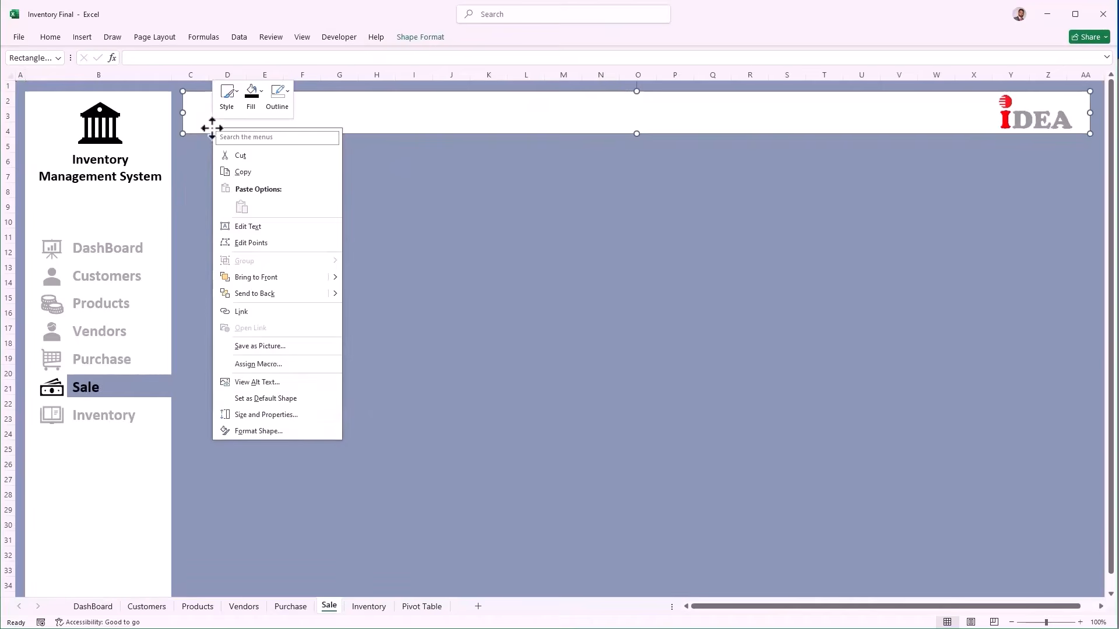
pyautogui.click(279, 411)
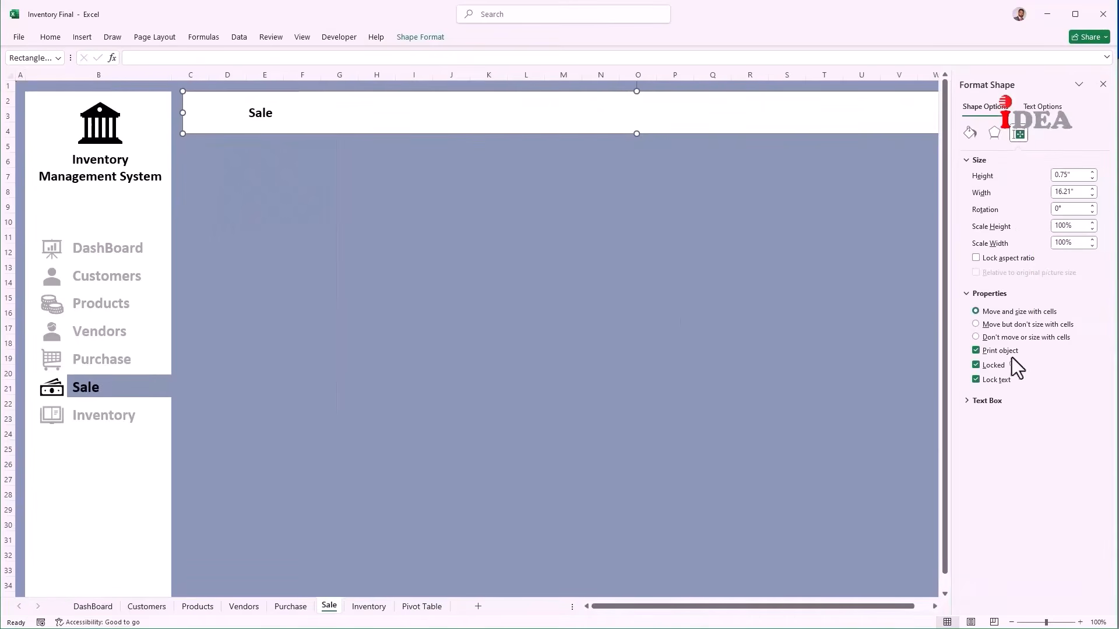
pyautogui.click(1012, 338)
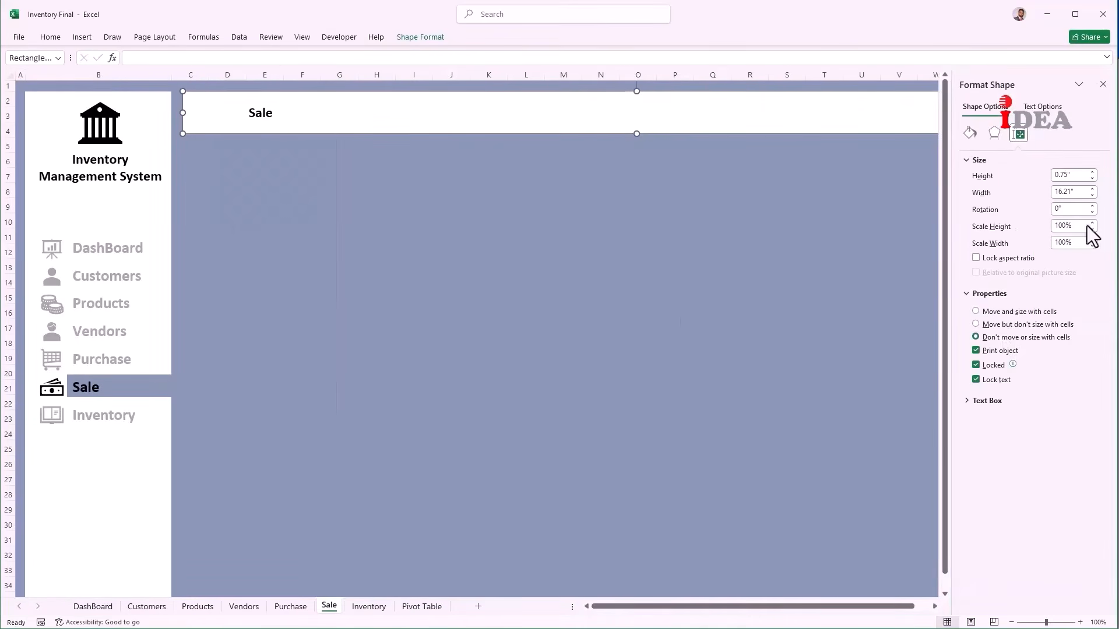
pyautogui.click(1103, 85)
pyautogui.moveTo(208, 75); pyautogui.dragTo(182, 78)
pyautogui.click(205, 158)
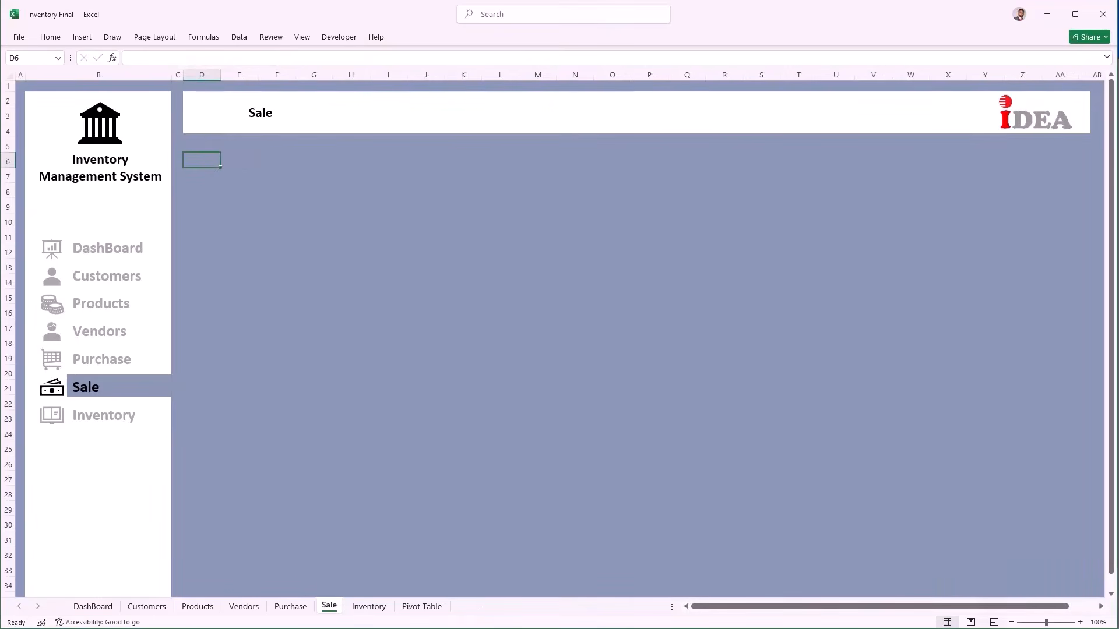
# Step: Paste the Cust_ID–Amount headers into D6:L6 and widen columns E, G and I–L
pyautogui.write('Cust_ID\tCust_Name\tP_Code\tProduct\tDate\tStock(Unit)\tUnit\tPrice\tAmount')
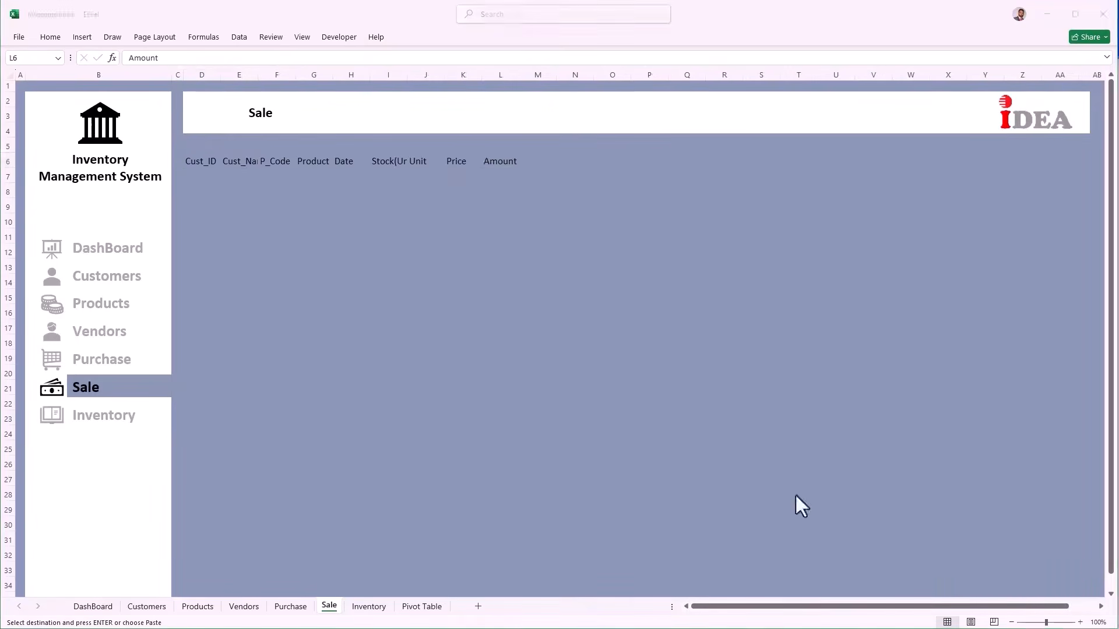
pyautogui.click(248, 75)
pyautogui.moveTo(257, 74); pyautogui.dragTo(330, 75)
pyautogui.click(385, 74)
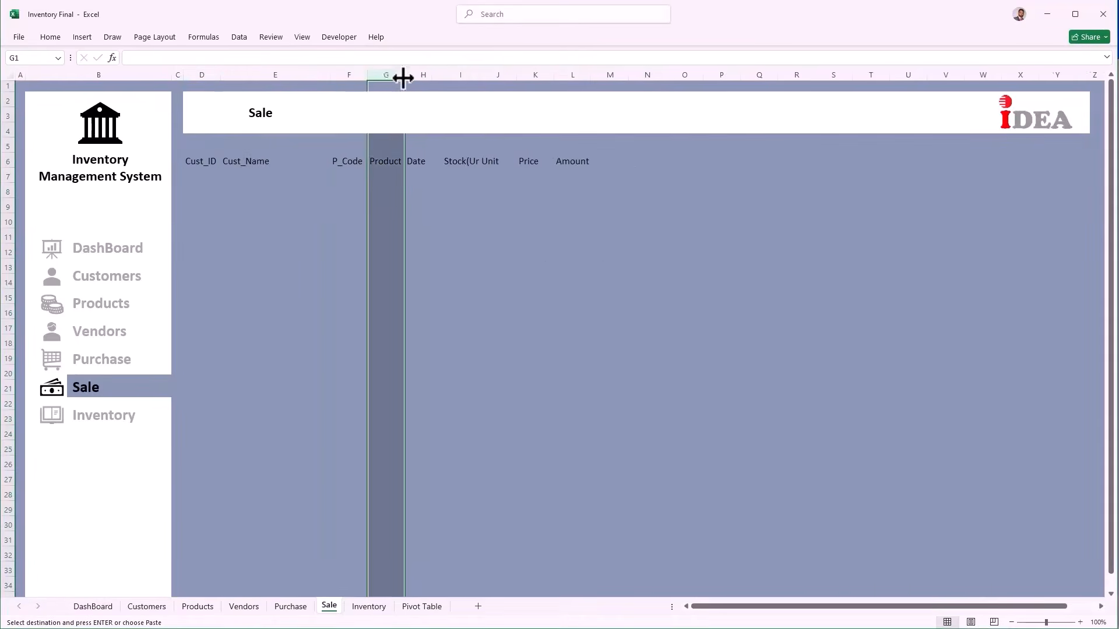
pyautogui.moveTo(404, 74); pyautogui.dragTo(641, 81)
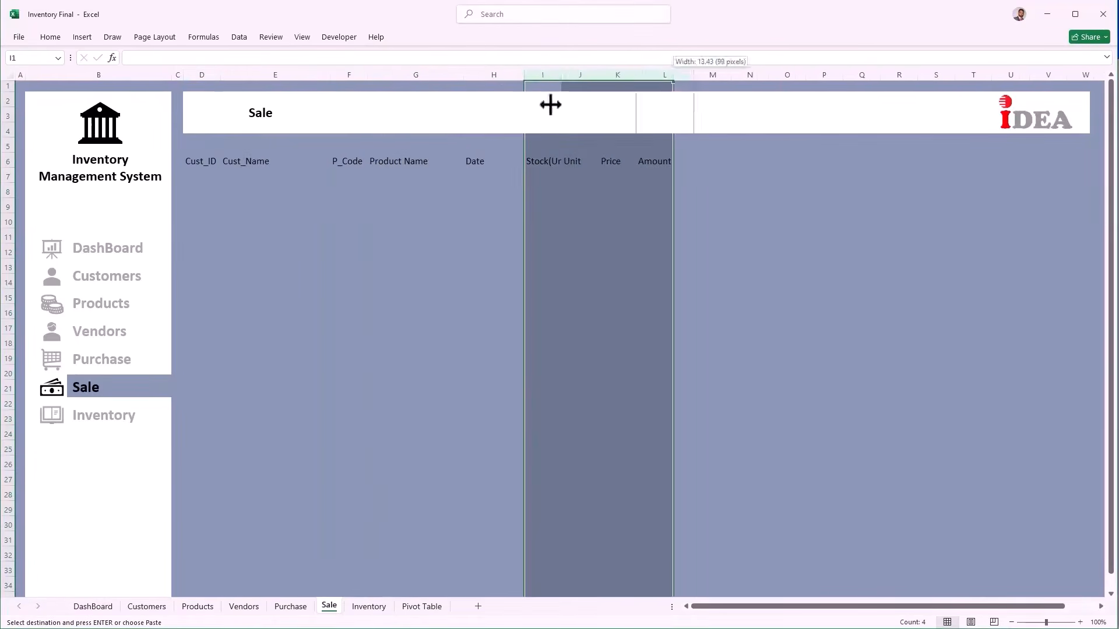
pyautogui.click(215, 176)
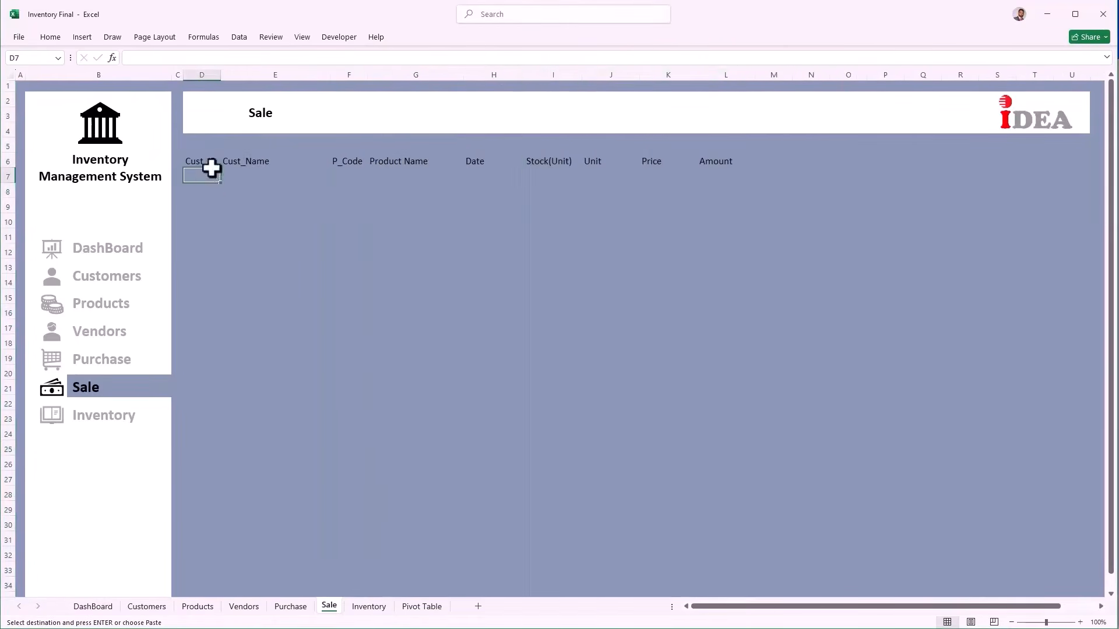
# Step: Convert D6:L17 into a table with My table has headers ticked
pyautogui.moveTo(213, 162); pyautogui.dragTo(213, 176)
pyautogui.moveTo(319, 215); pyautogui.dragTo(704, 323)
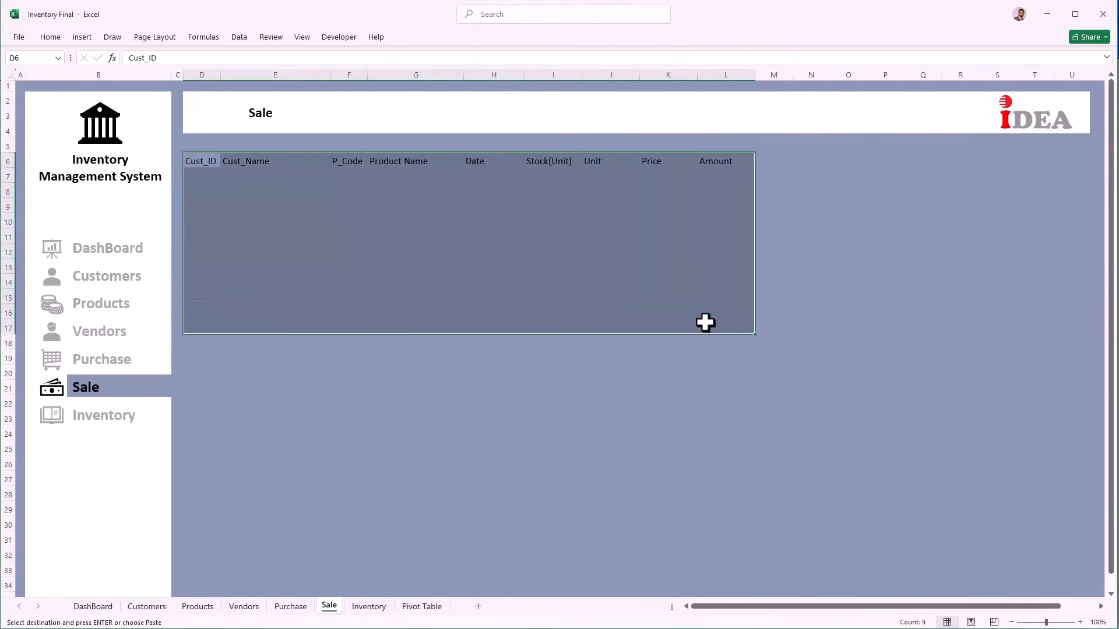
pyautogui.hotkey('ctrl', 't')
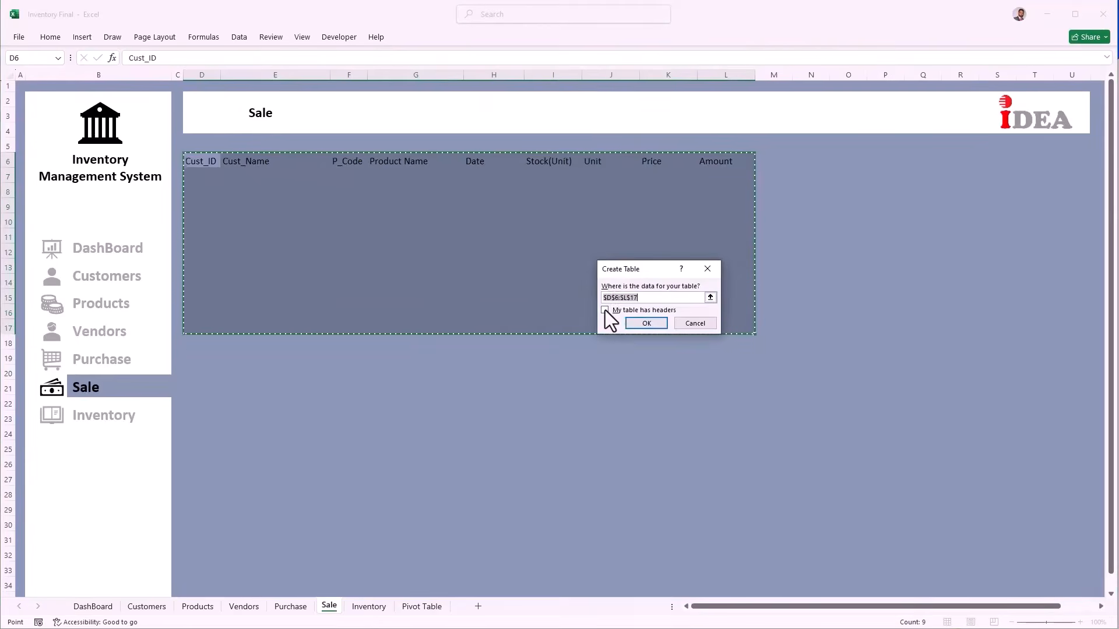
pyautogui.click(606, 311)
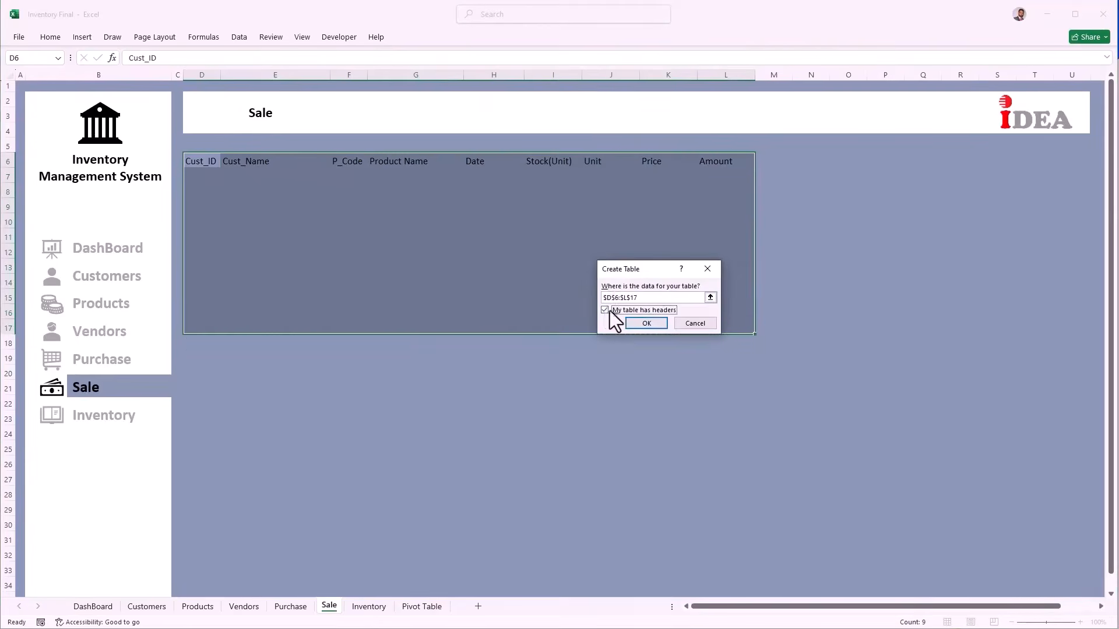
pyautogui.click(639, 326)
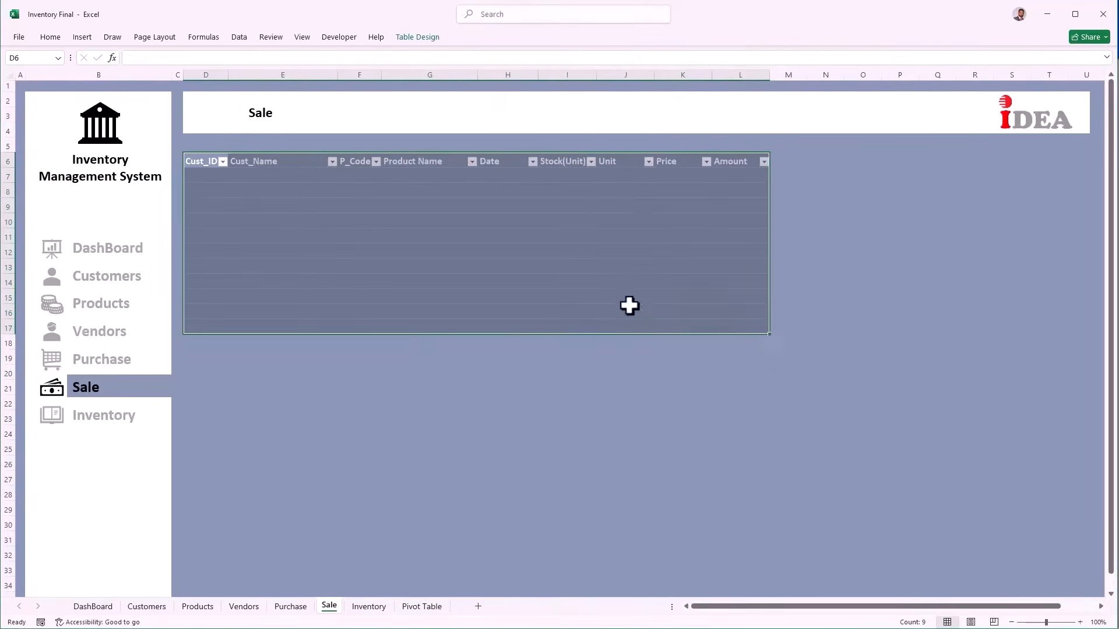
pyautogui.click(429, 43)
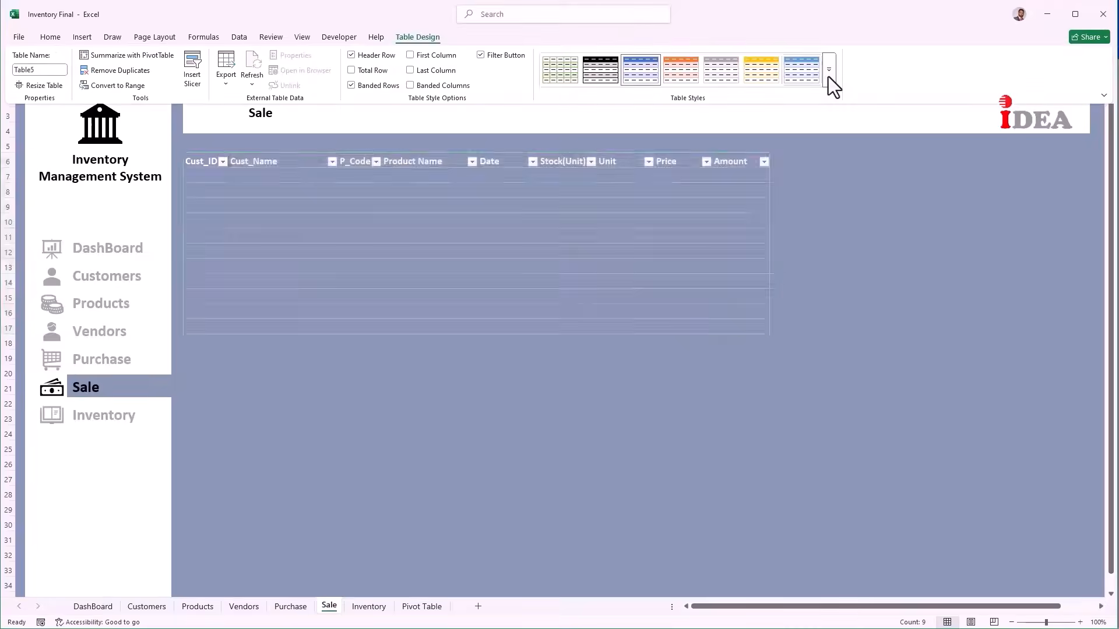
# Step: Apply a plain light style from the Table Styles gallery to the Sale table
pyautogui.click(828, 70)
pyautogui.click(592, 84)
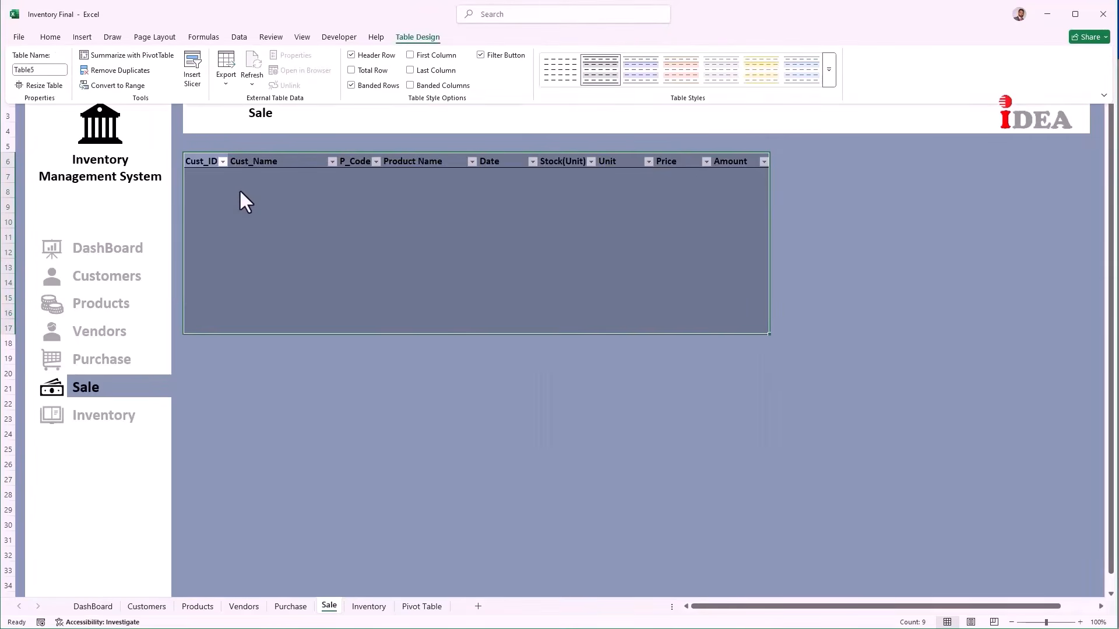
pyautogui.click(208, 174)
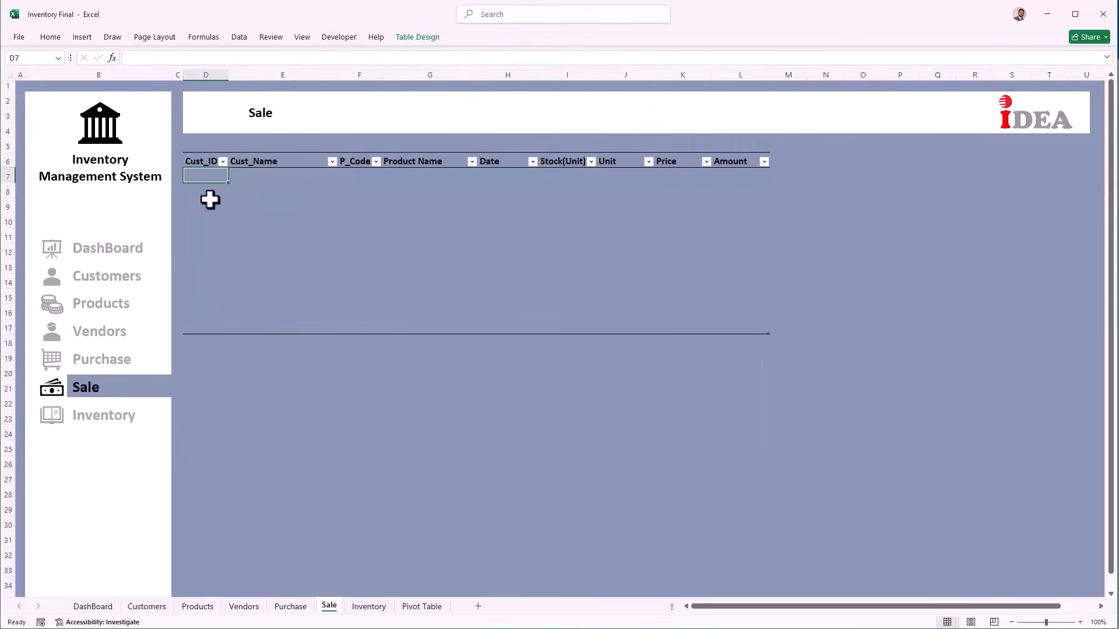
# Step: Name the Customers sheet's D7:D16 (Cust-ID 101–110) as Cust_ID, then return to Sale
pyautogui.click(101, 275)
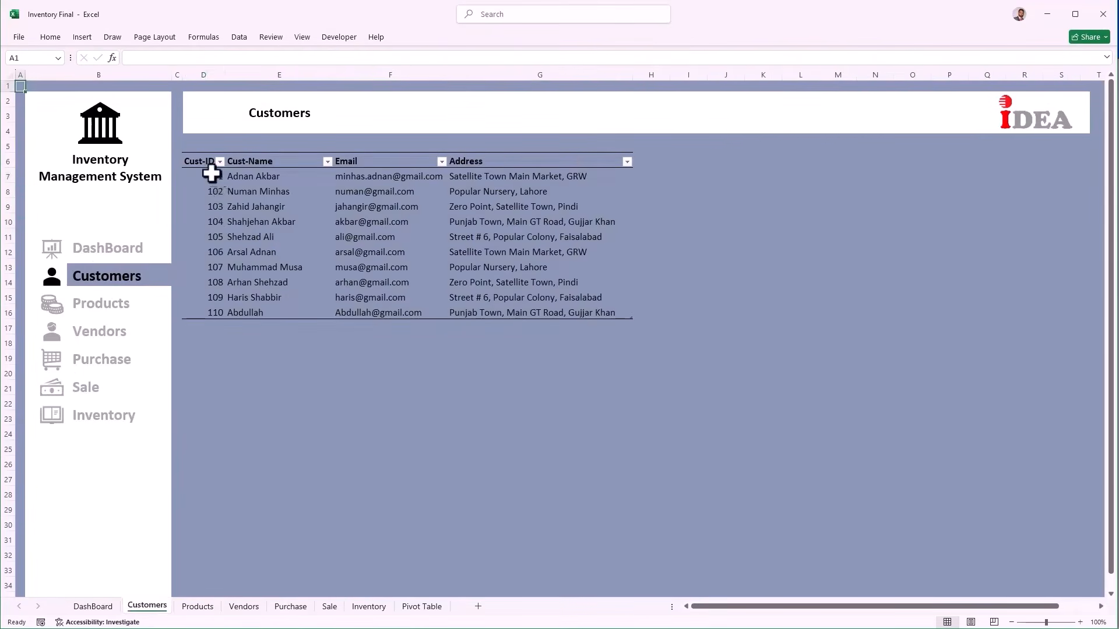
pyautogui.moveTo(211, 173); pyautogui.dragTo(205, 314)
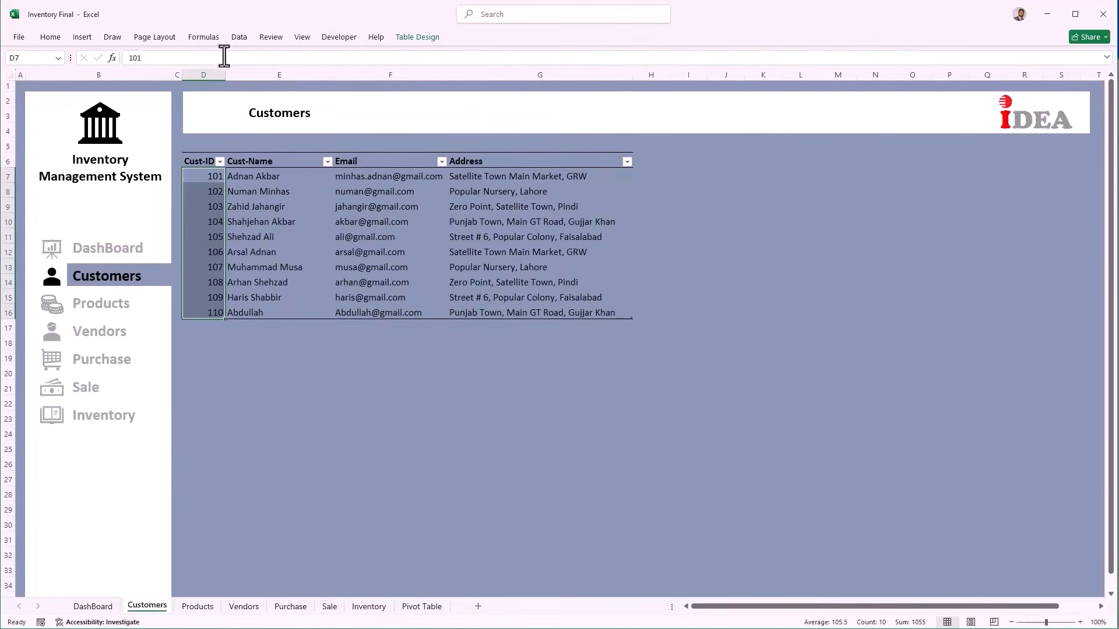
pyautogui.click(209, 38)
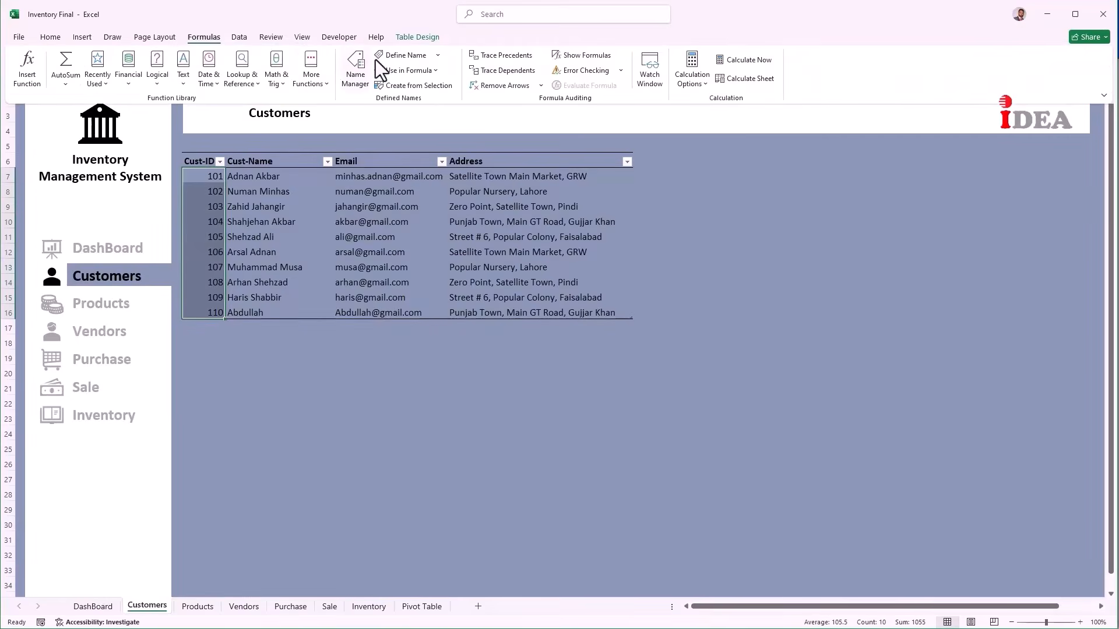
pyautogui.click(393, 54)
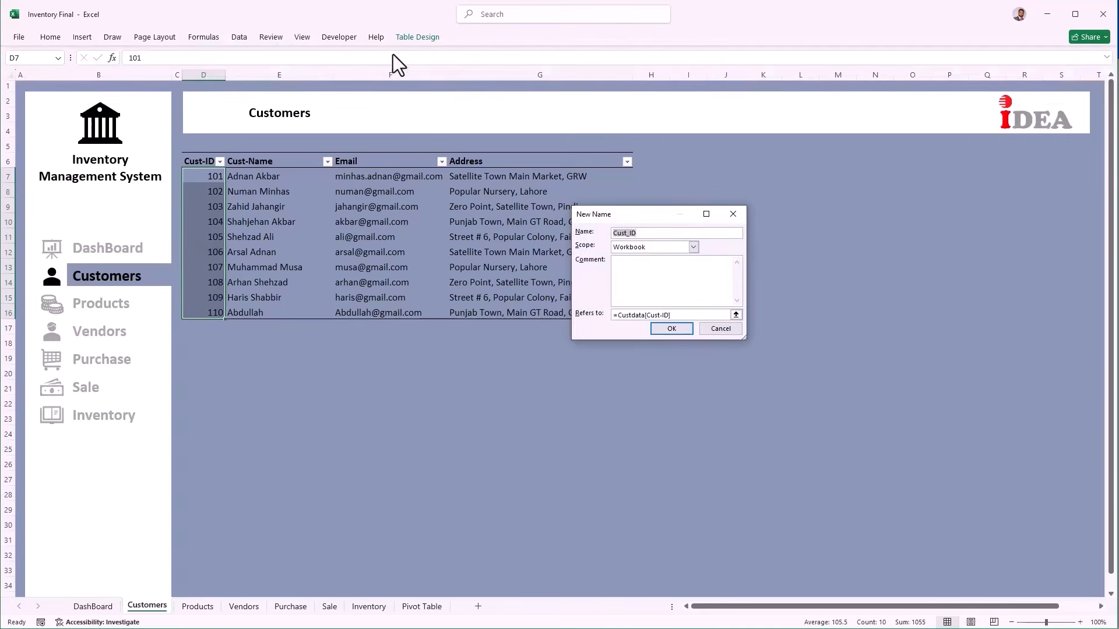
pyautogui.click(660, 330)
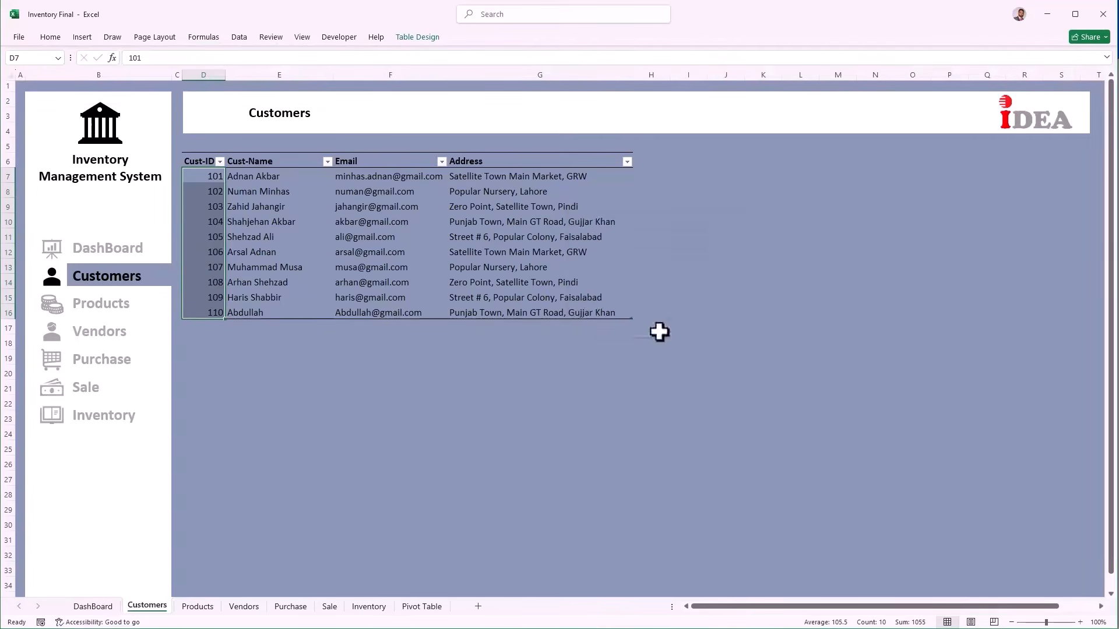
pyautogui.click(84, 386)
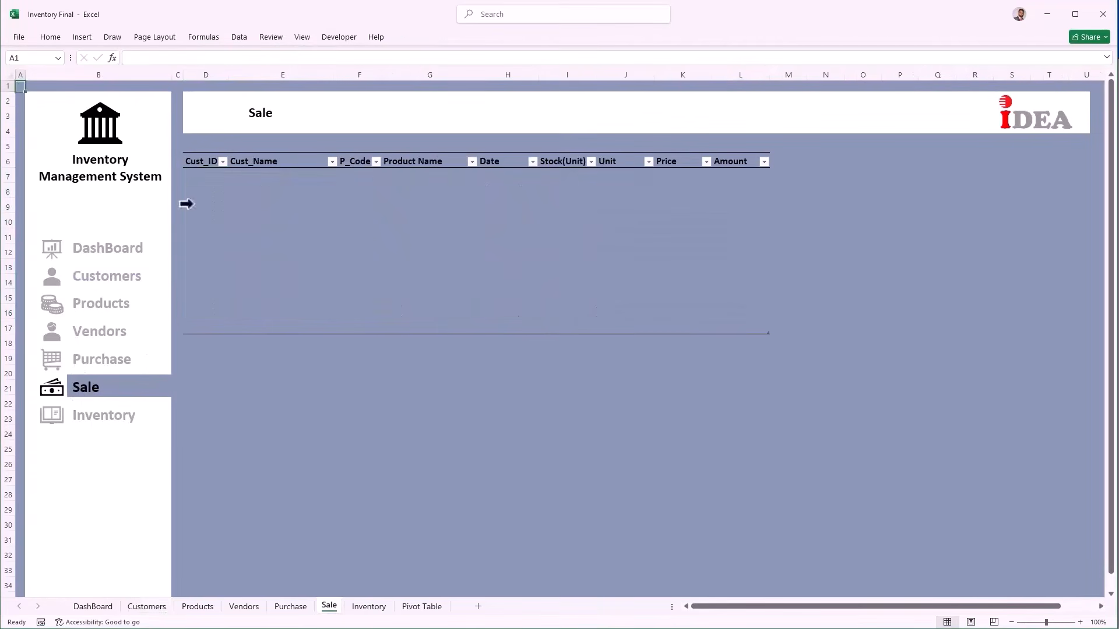
# Step: Select the Cust_ID cells D7:D17 and bring up the Data Validation settings
pyautogui.moveTo(207, 173); pyautogui.dragTo(203, 323)
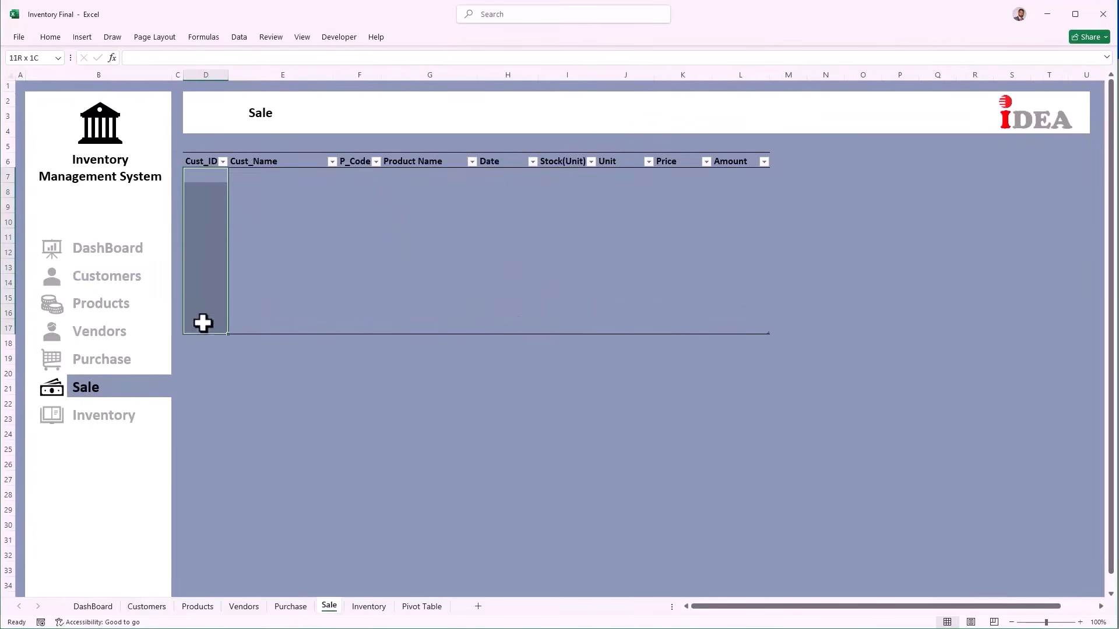
pyautogui.click(237, 38)
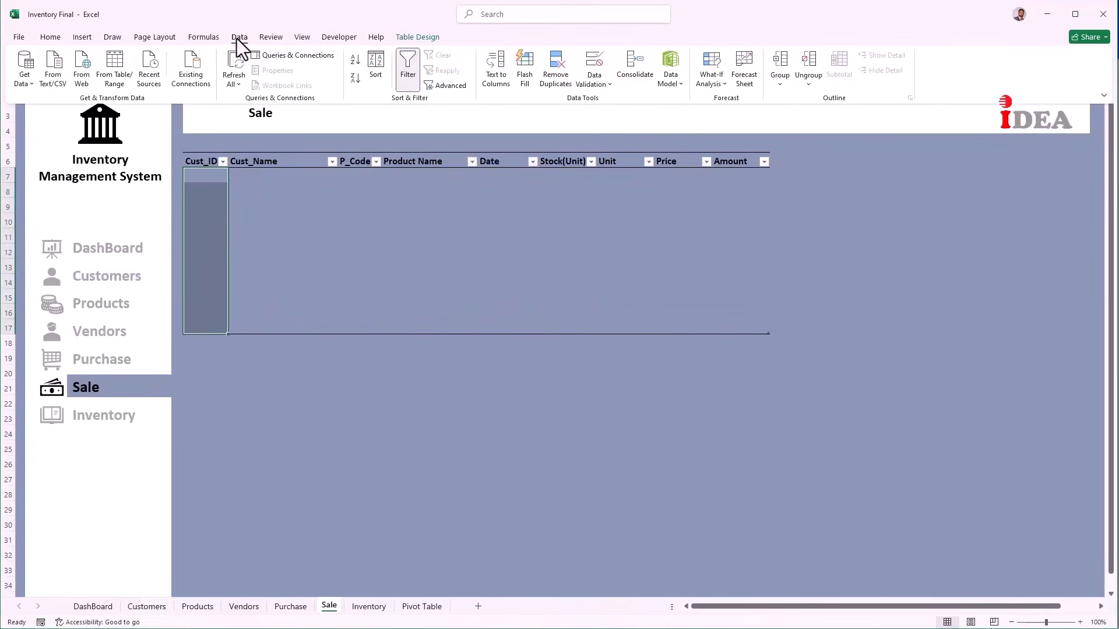
pyautogui.click(612, 85)
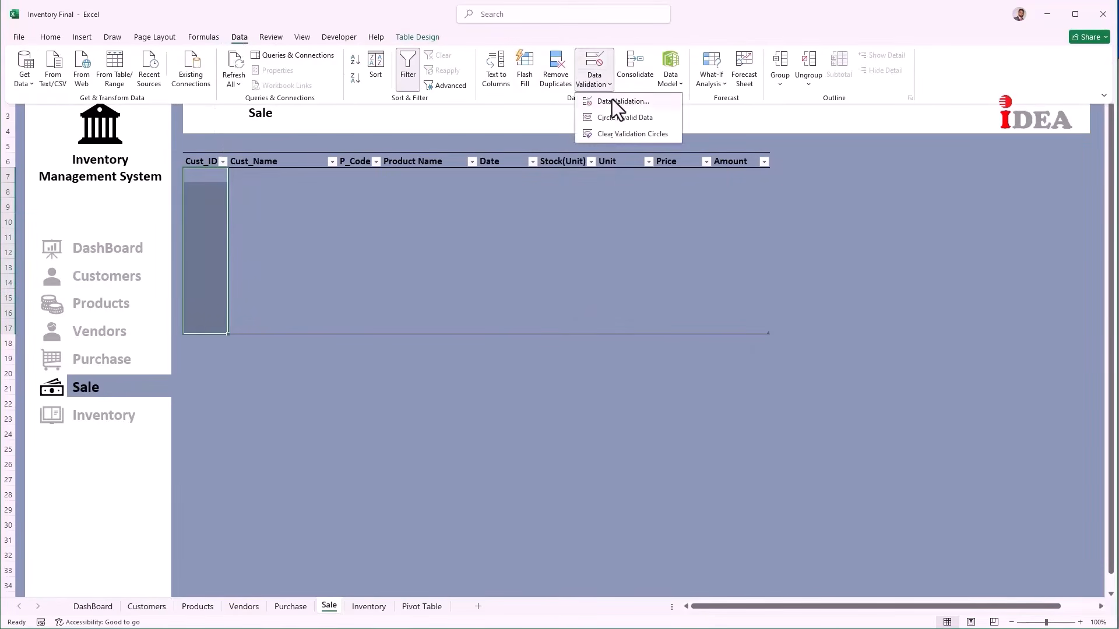
pyautogui.click(611, 100)
# Step: Allow a List whose source is the Cust_ID named range, applied to those cells
pyautogui.click(635, 247)
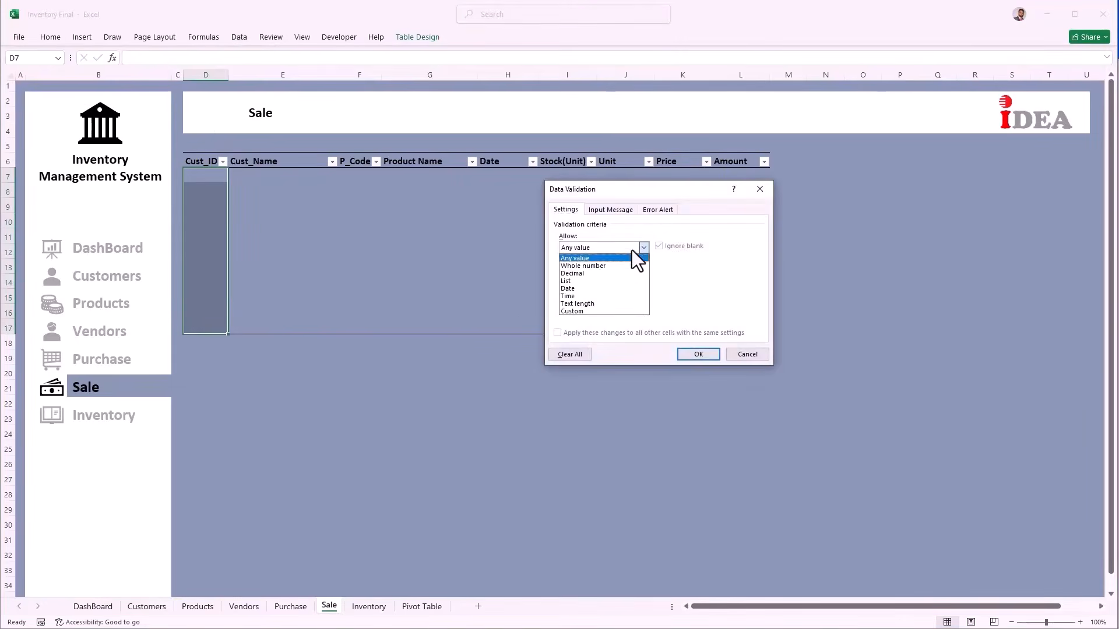
pyautogui.click(607, 278)
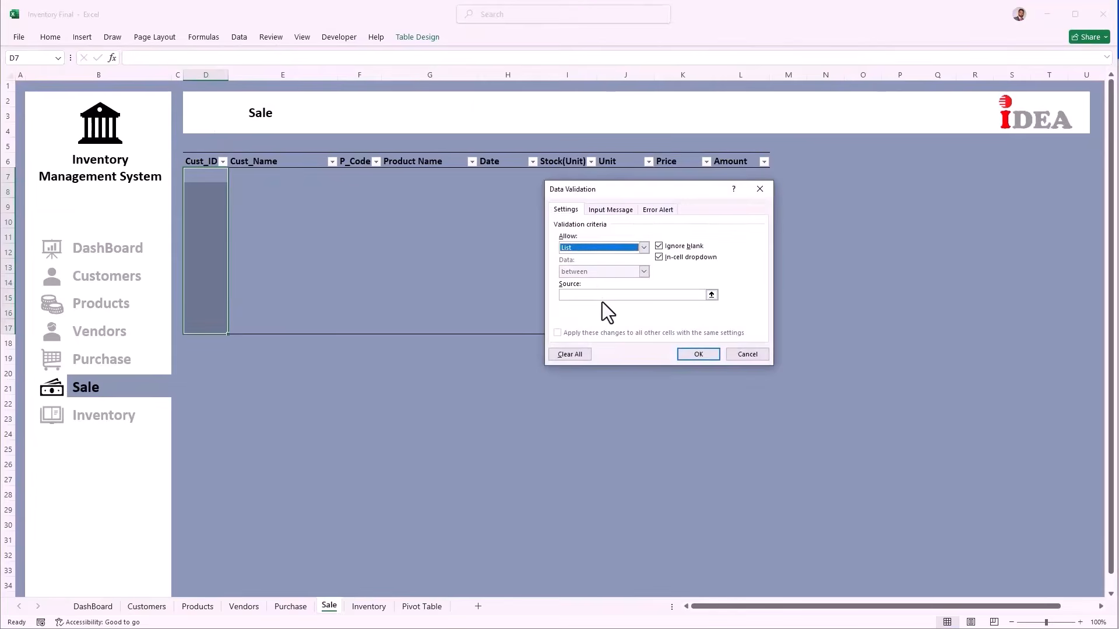
pyautogui.click(602, 295)
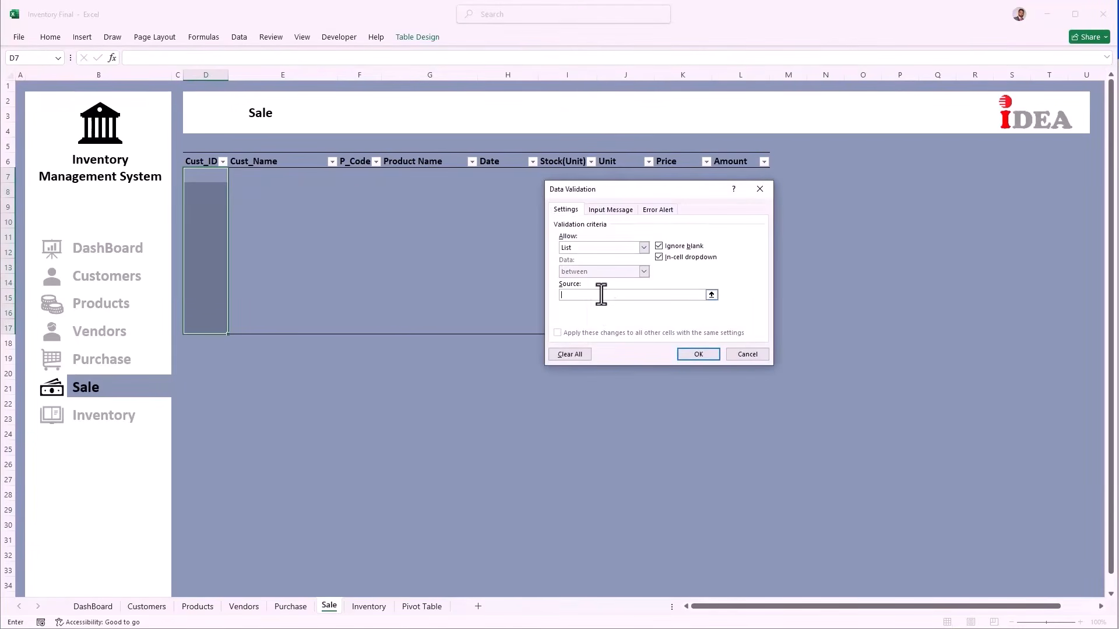
pyautogui.press('F3')
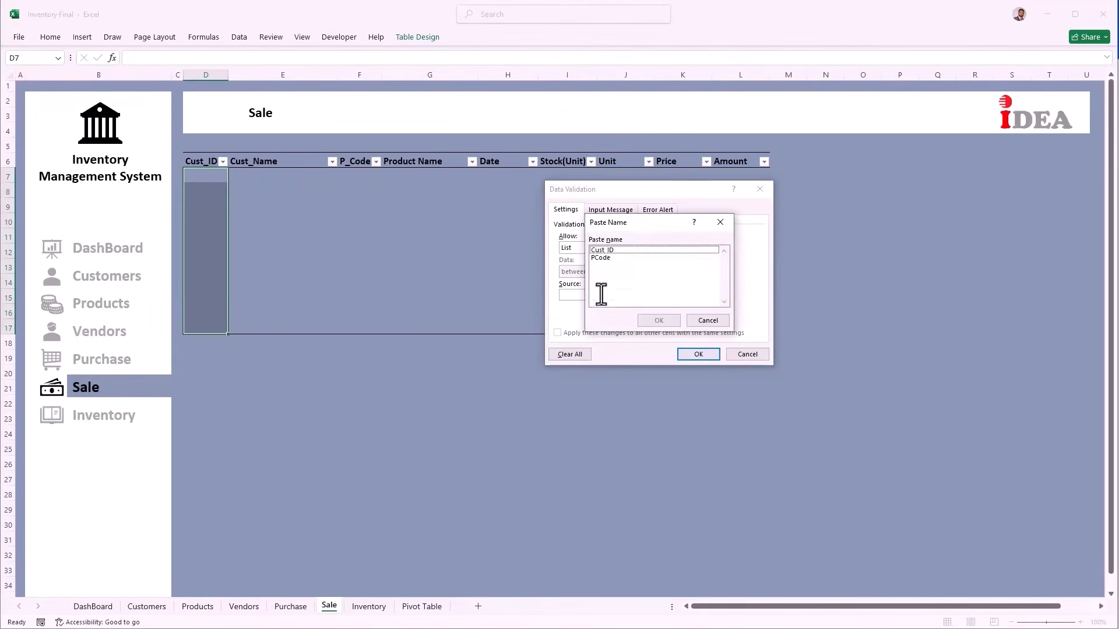
pyautogui.click(608, 251)
pyautogui.click(657, 321)
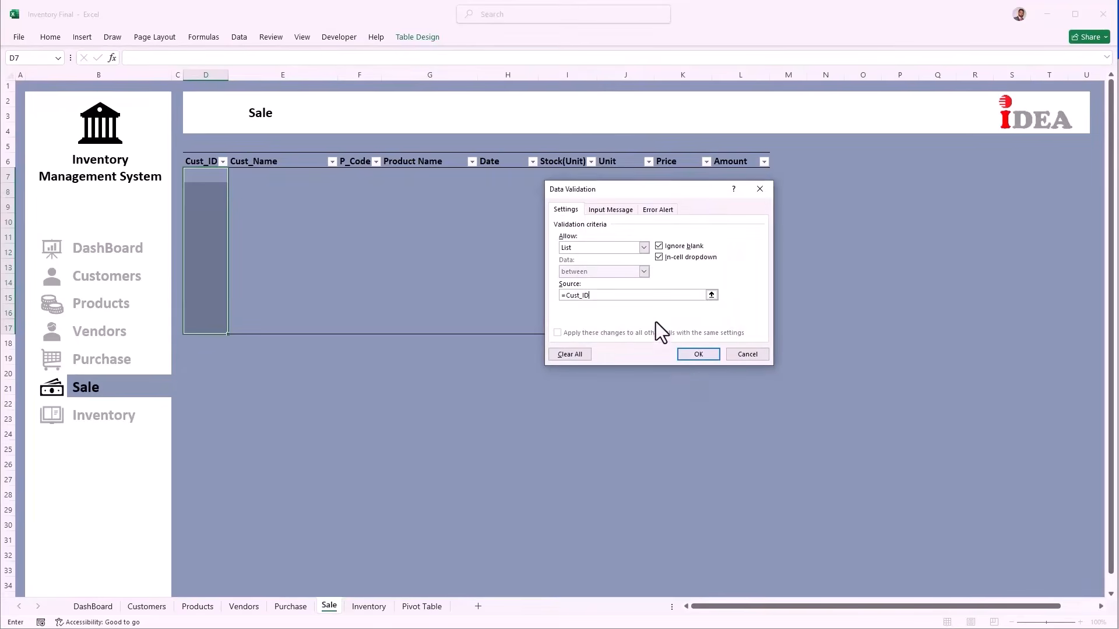
pyautogui.click(686, 353)
pyautogui.click(211, 176)
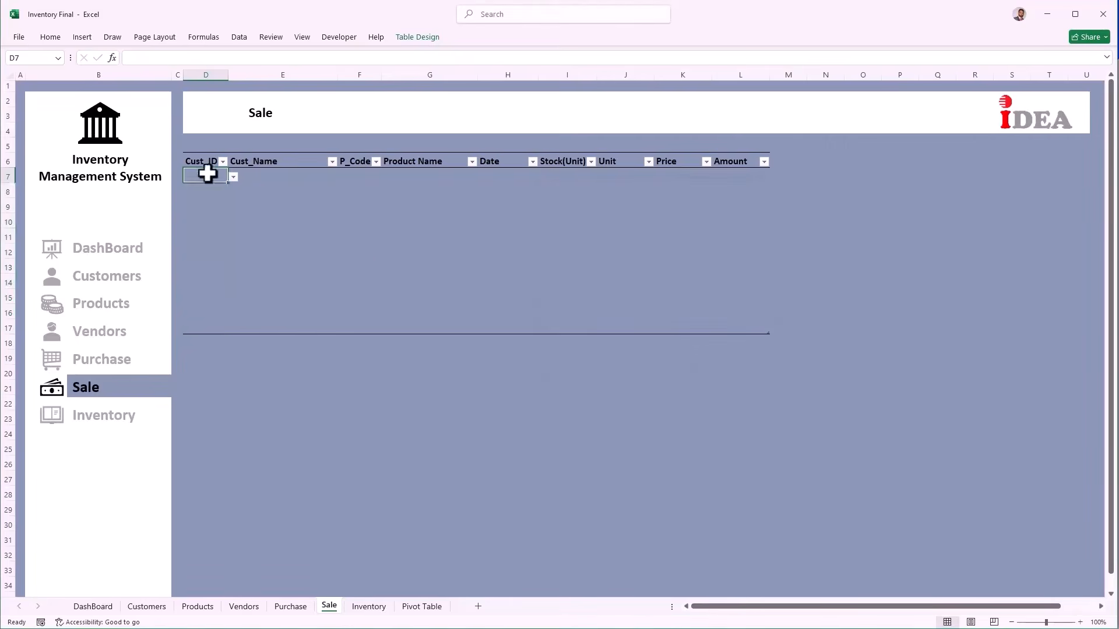
# Step: Pick customer ID 101 from D7's dropdown list
pyautogui.hotkey('alt', 'Down')
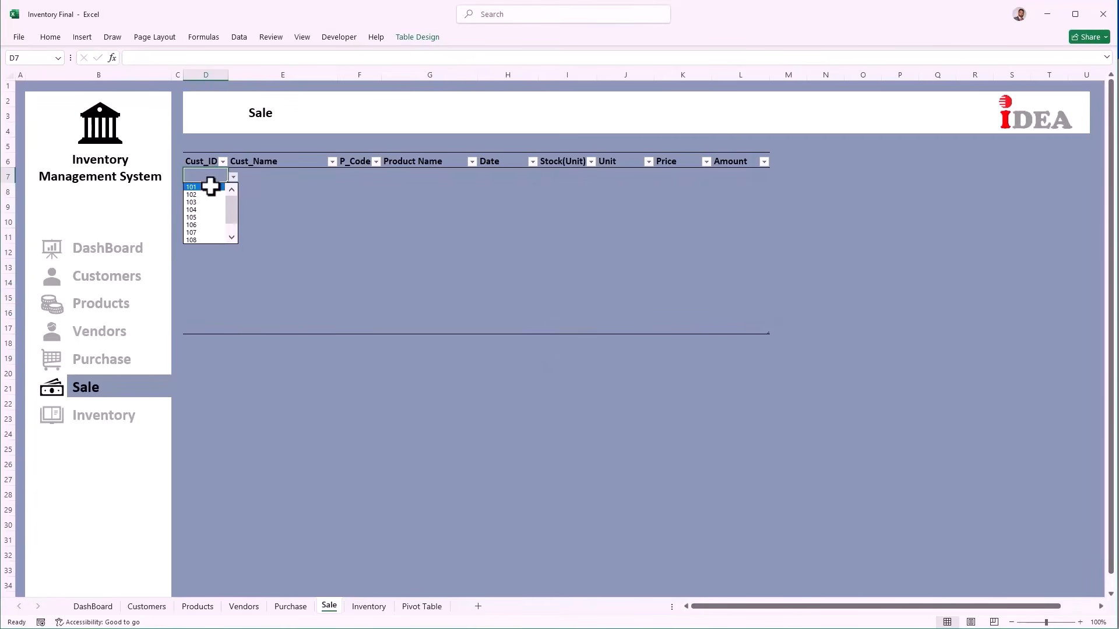
pyautogui.click(211, 186)
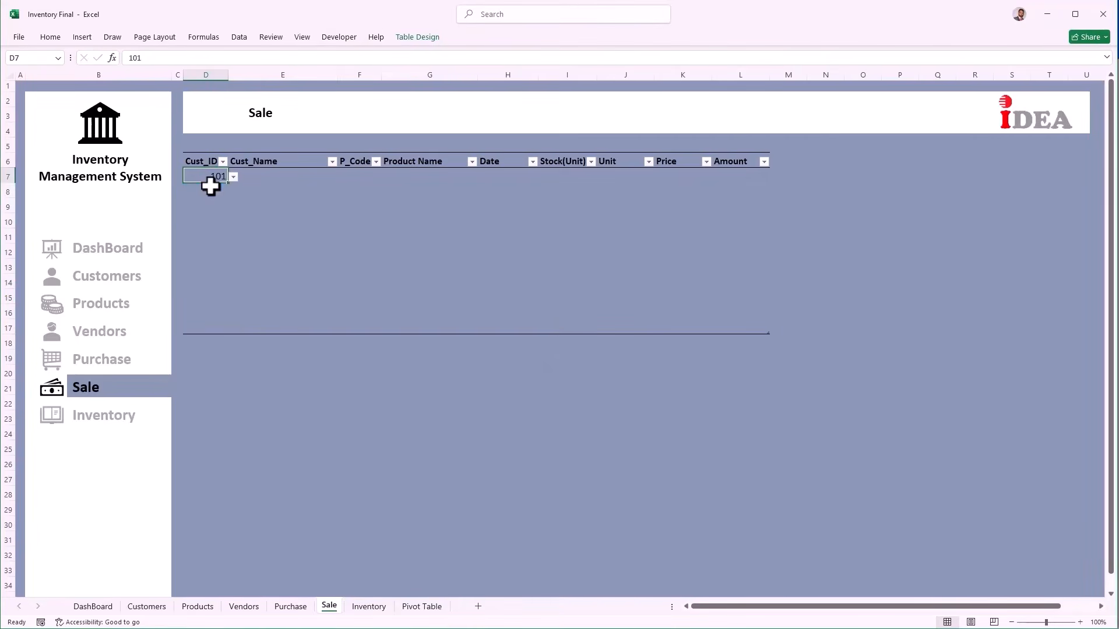
pyautogui.press('Tab')
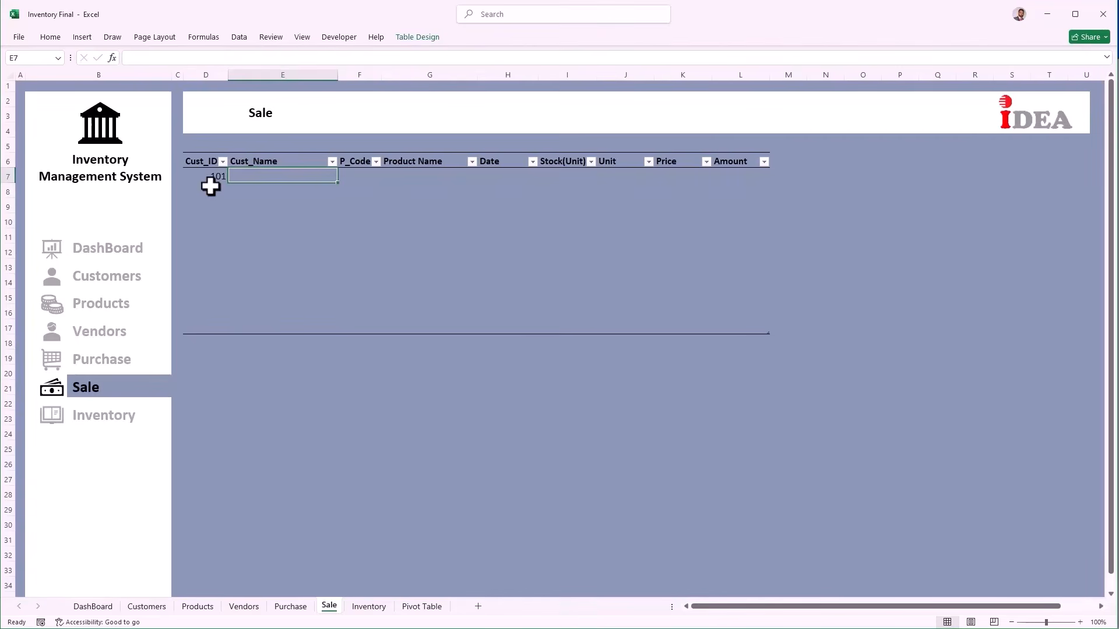
# Step: In E7, look up D7 in the Customers sheet's Custdata table, returning column 2 with exact match (0)
pyautogui.write('=vl')
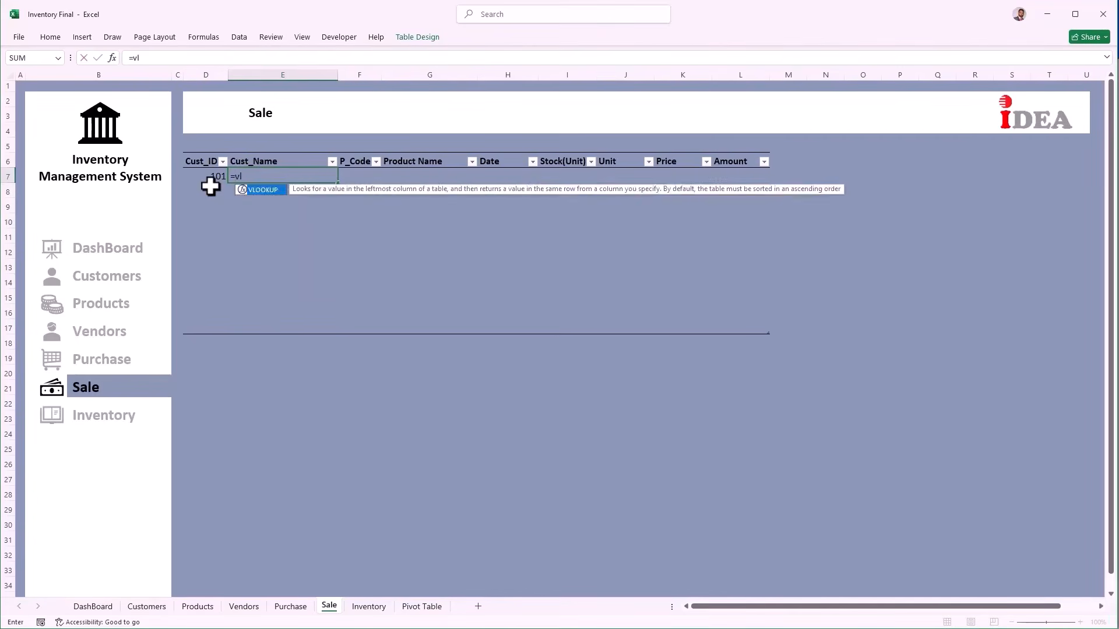
pyautogui.write('o')
pyautogui.press('Tab')
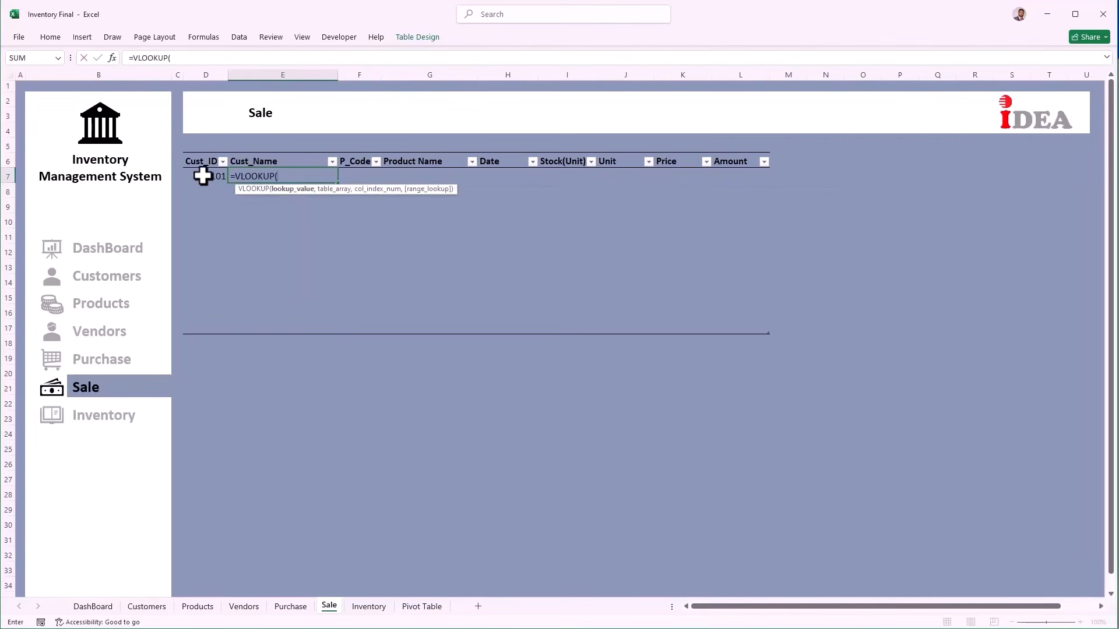
pyautogui.click(203, 176)
pyautogui.write(',')
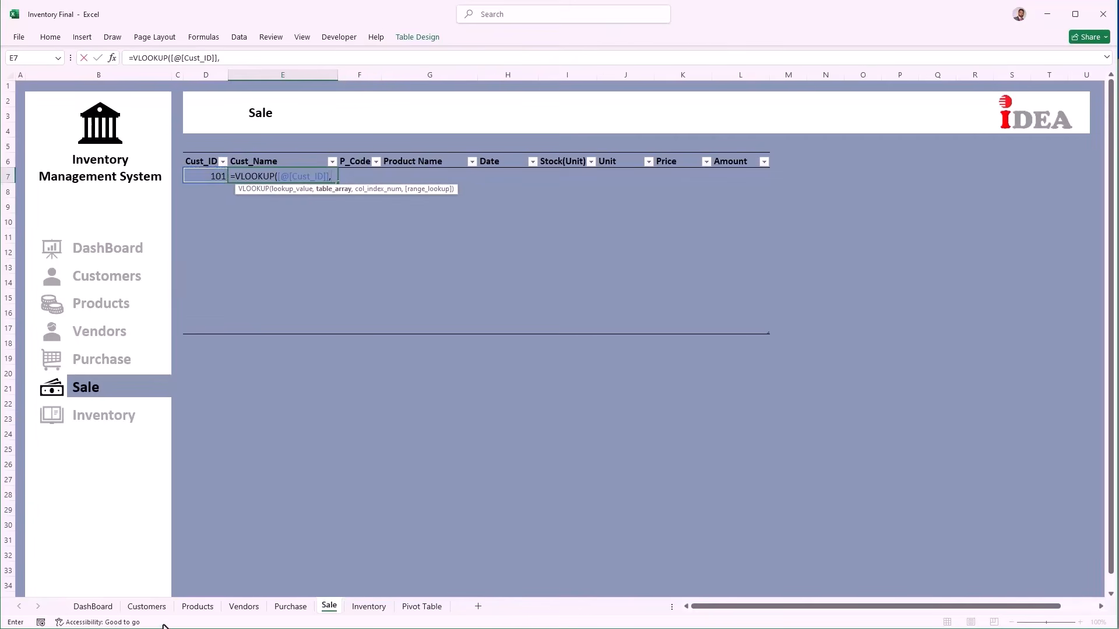
pyautogui.click(153, 607)
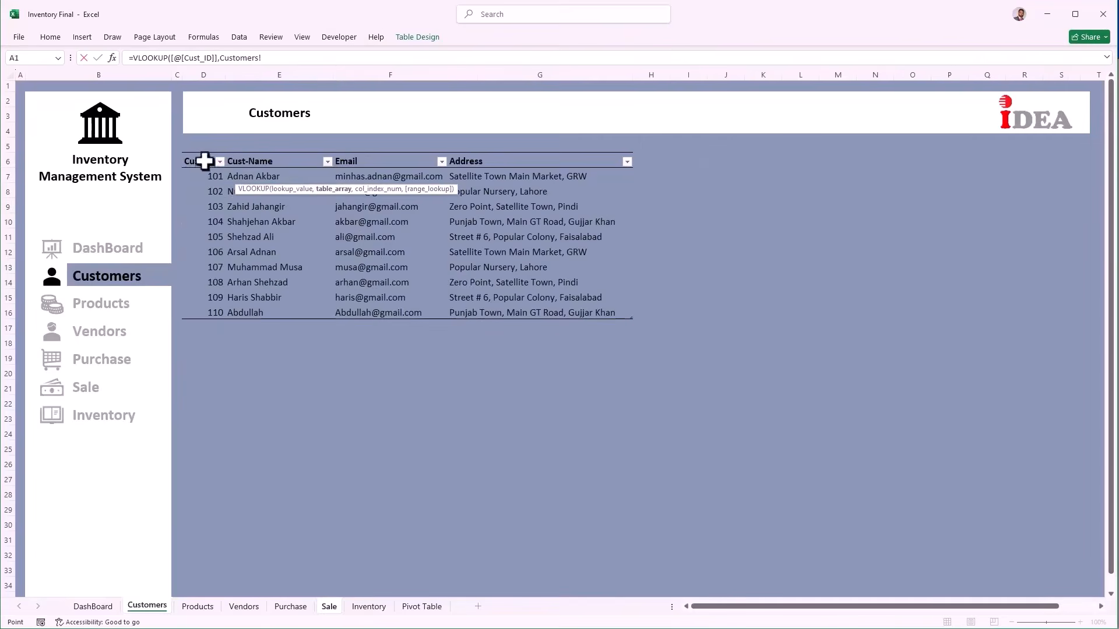
pyautogui.moveTo(204, 161); pyautogui.dragTo(536, 305)
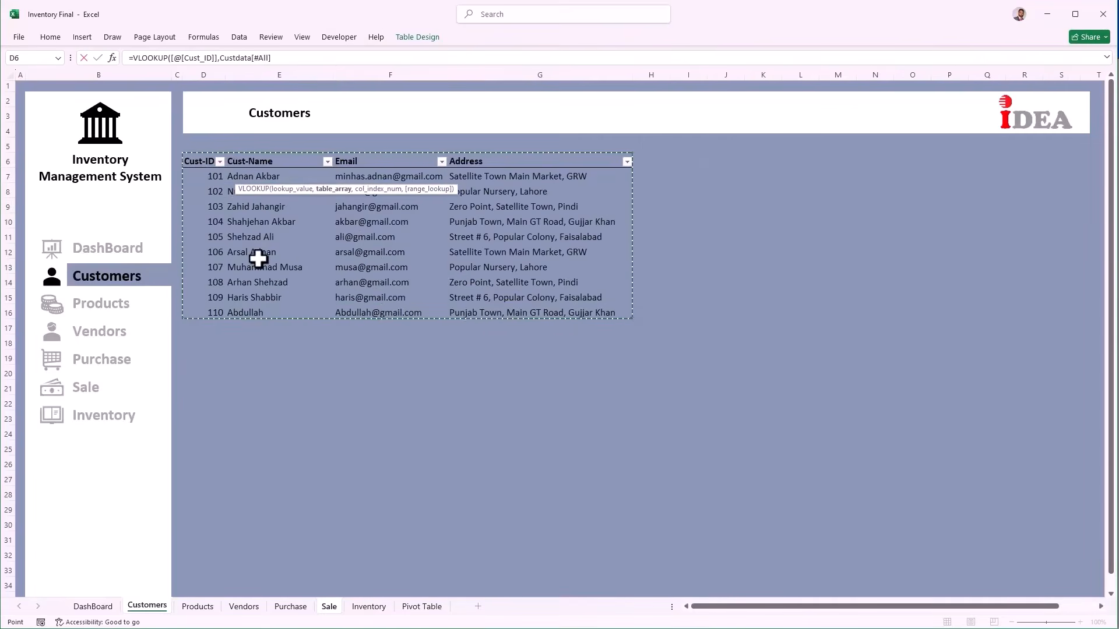
pyautogui.write(',')
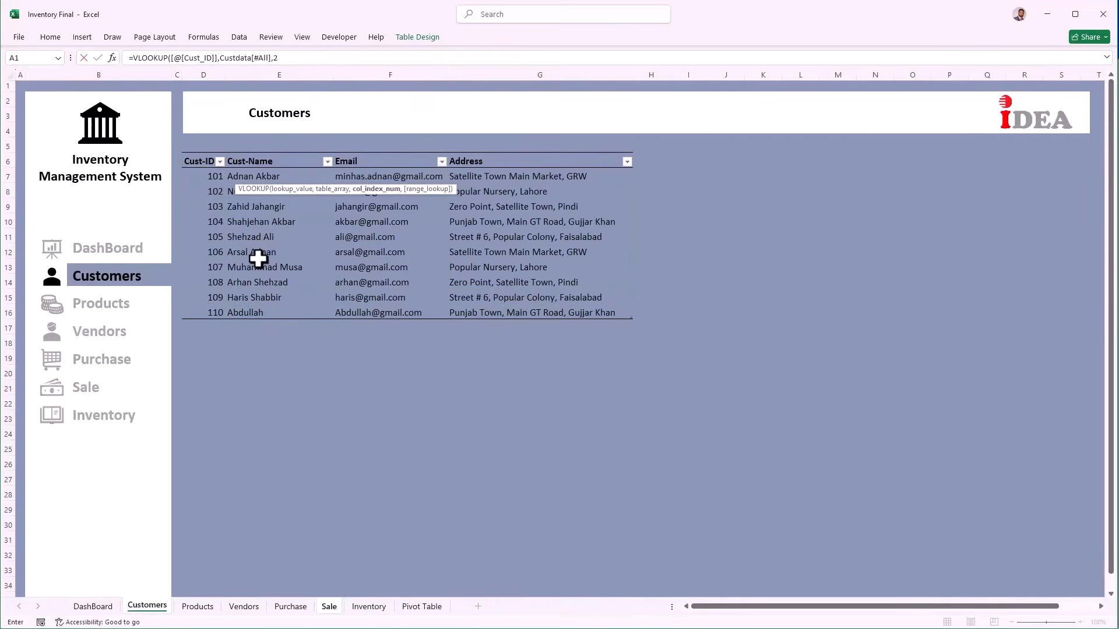
pyautogui.write('2,')
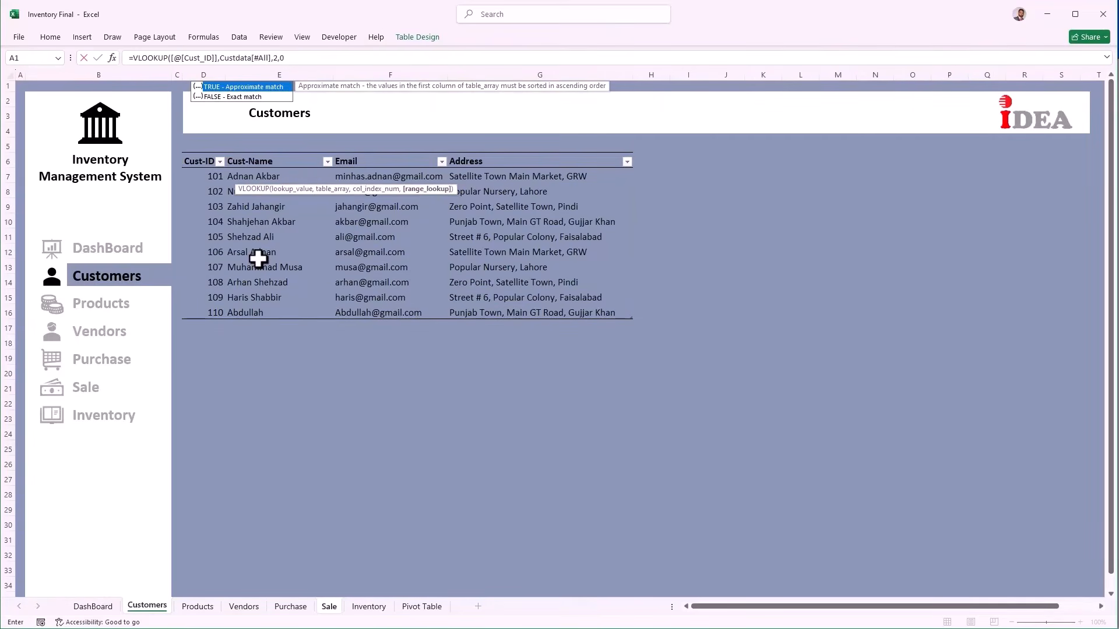
pyautogui.write('0)')
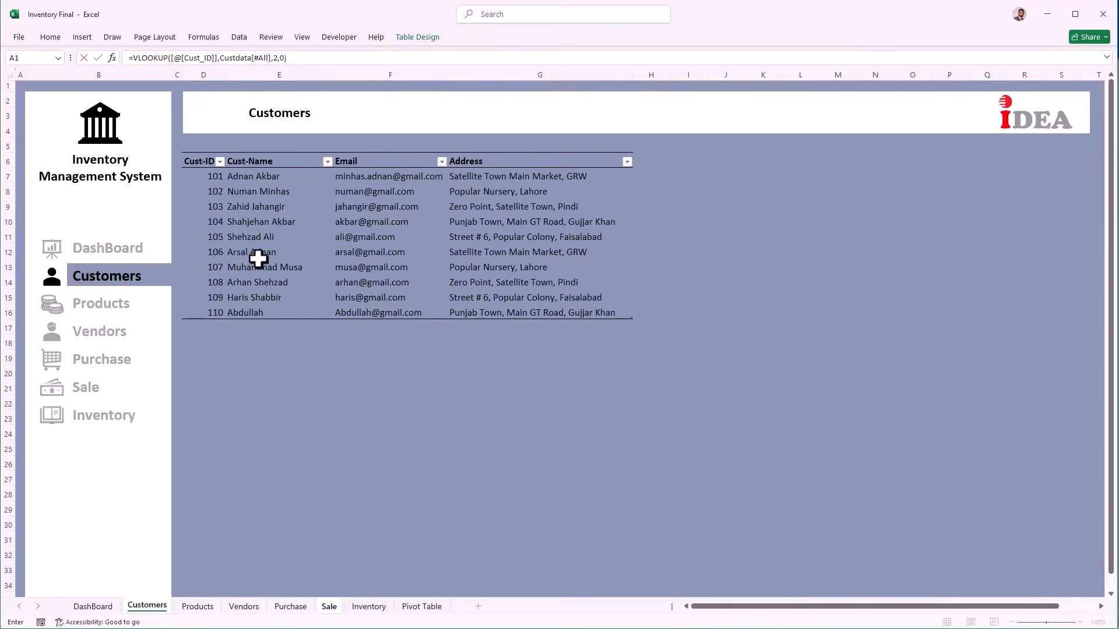
pyautogui.press('Return')
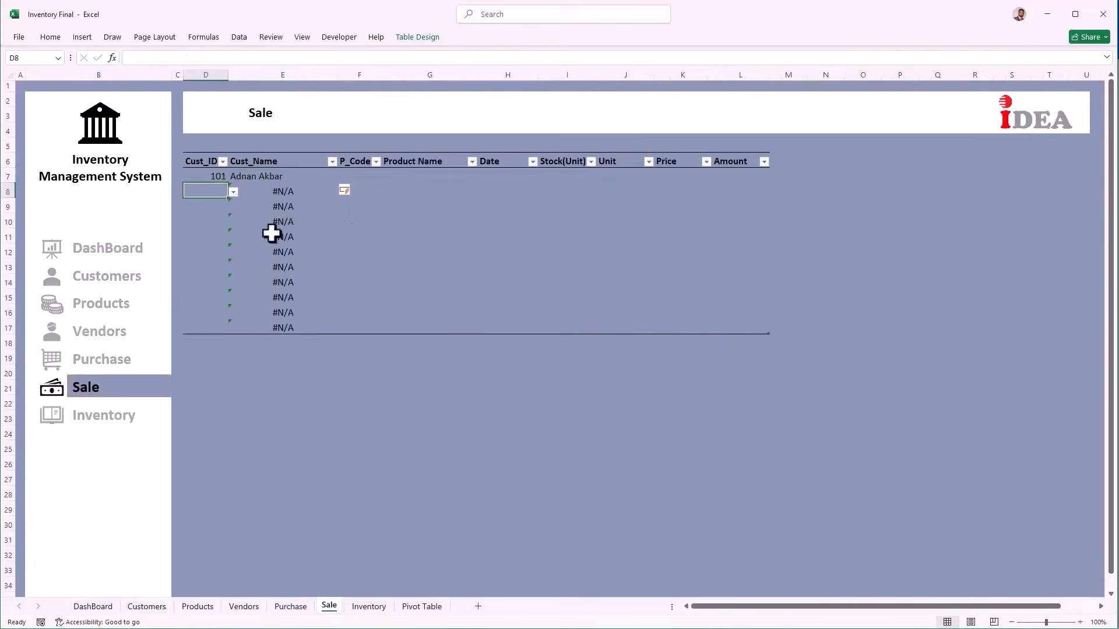
pyautogui.click(238, 176)
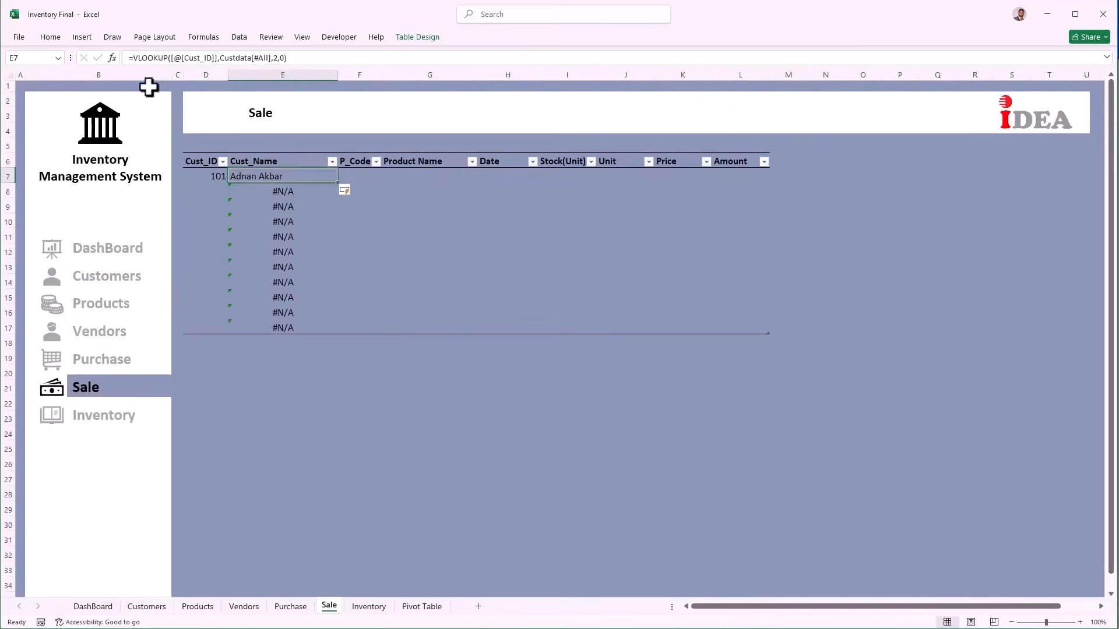
# Step: Change E7's formula to =IFERROR(VLOOKUP(...),"") so rows without a Cust_ID stay blank
pyautogui.click(130, 58)
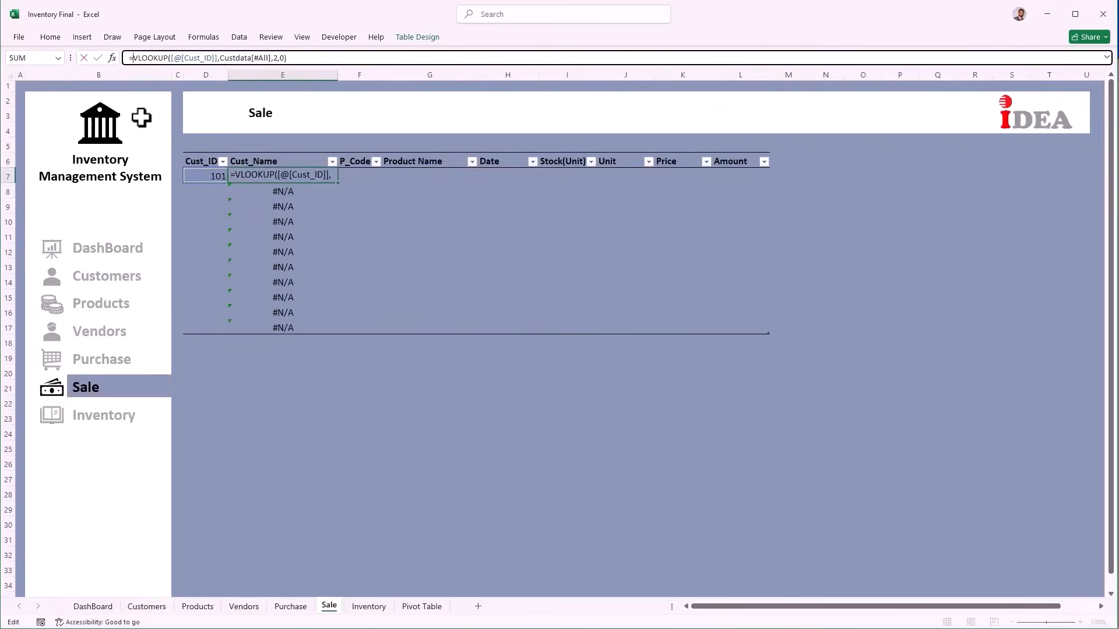
pyautogui.write('ifr')
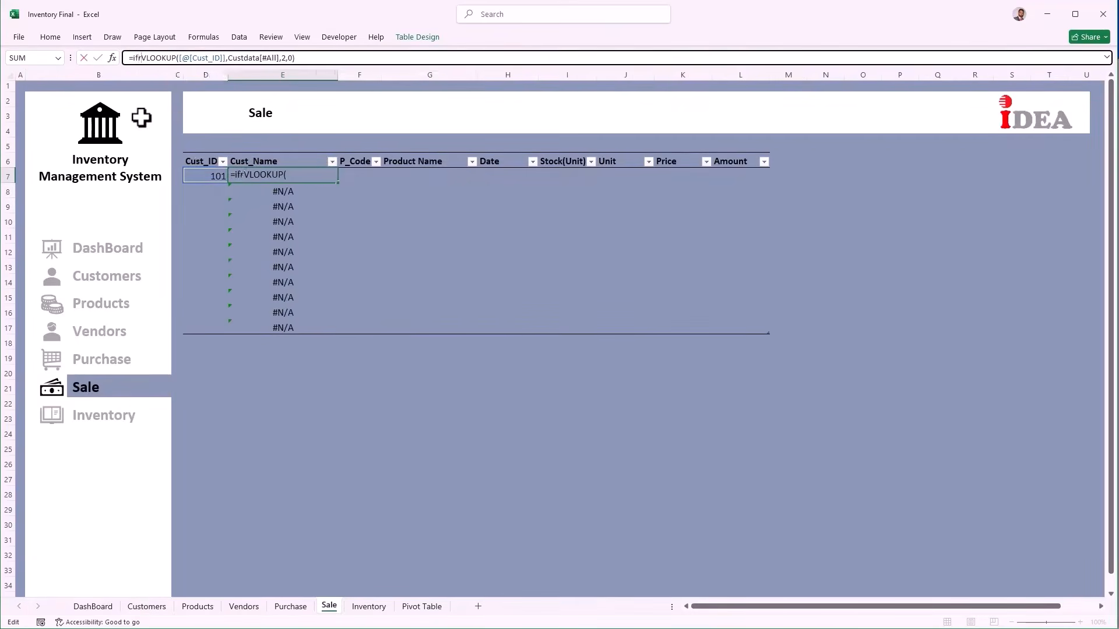
pyautogui.press('BackSpace')
pyautogui.write('ERROR(')
pyautogui.press('Tab')
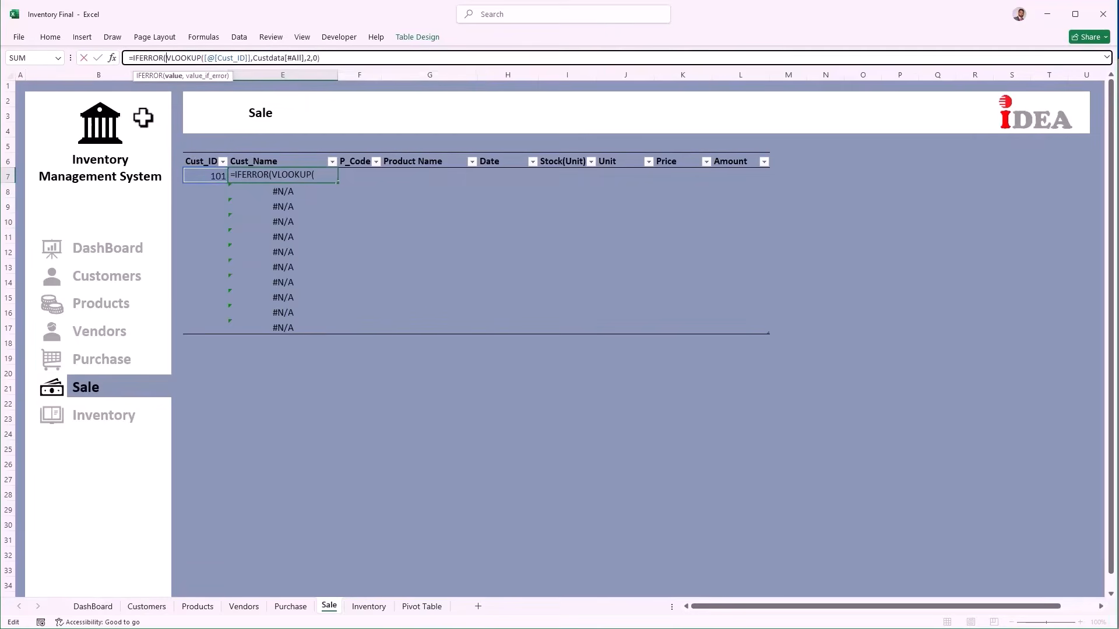
pyautogui.click(321, 58)
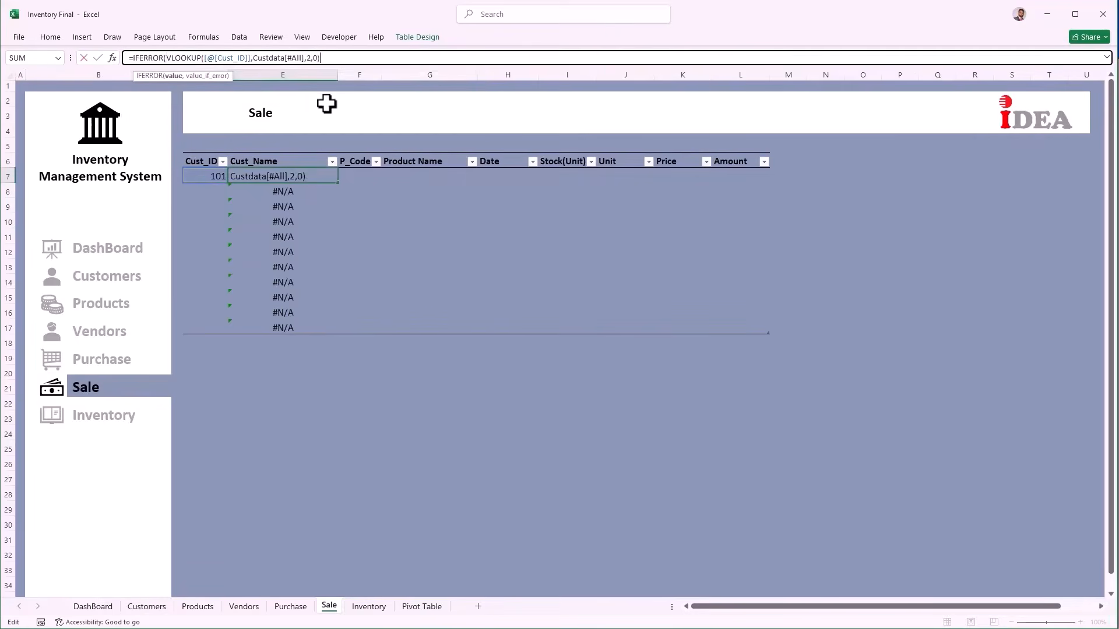
pyautogui.write(',"")')
pyautogui.press('Return')
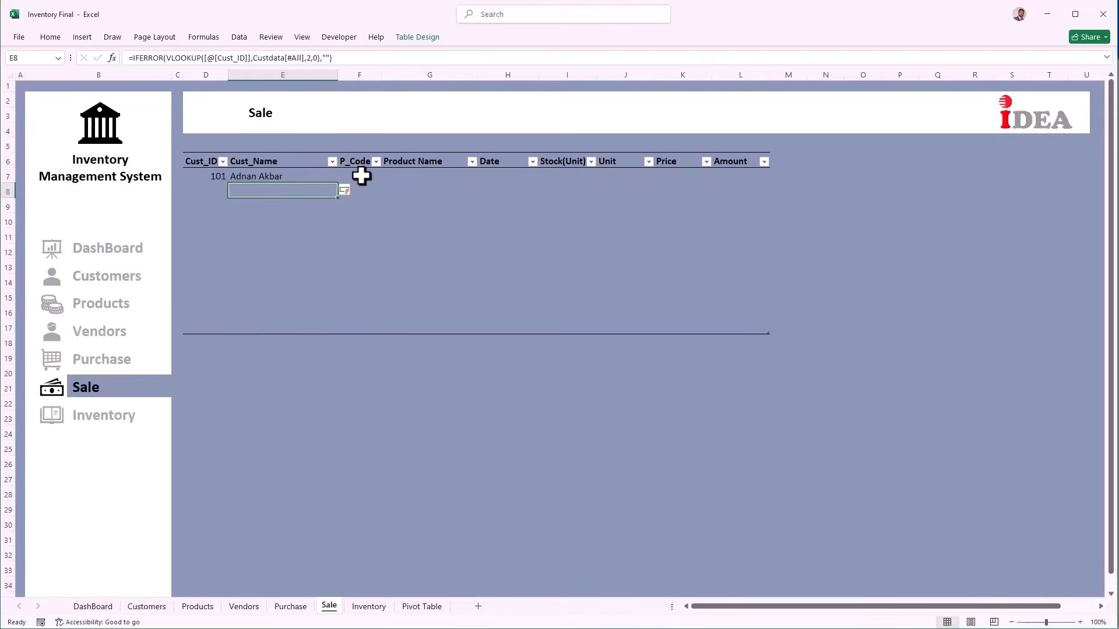
# Step: Restrict P_Code cells F7:F16 to a List validation sourced from the PCode named range
pyautogui.click(362, 176)
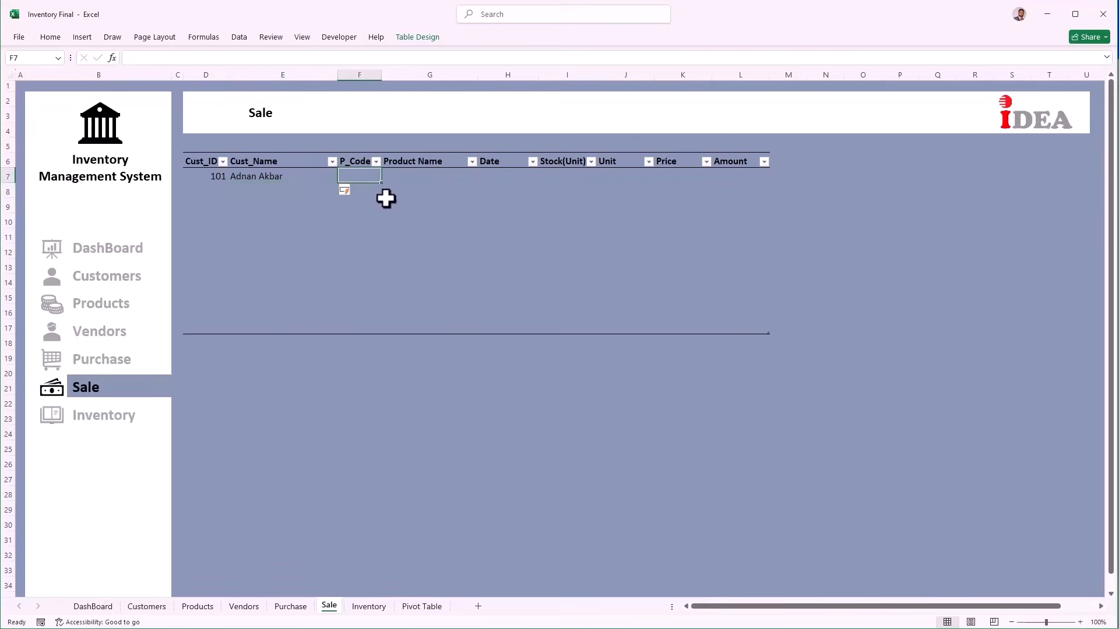
pyautogui.moveTo(362, 175); pyautogui.dragTo(362, 327)
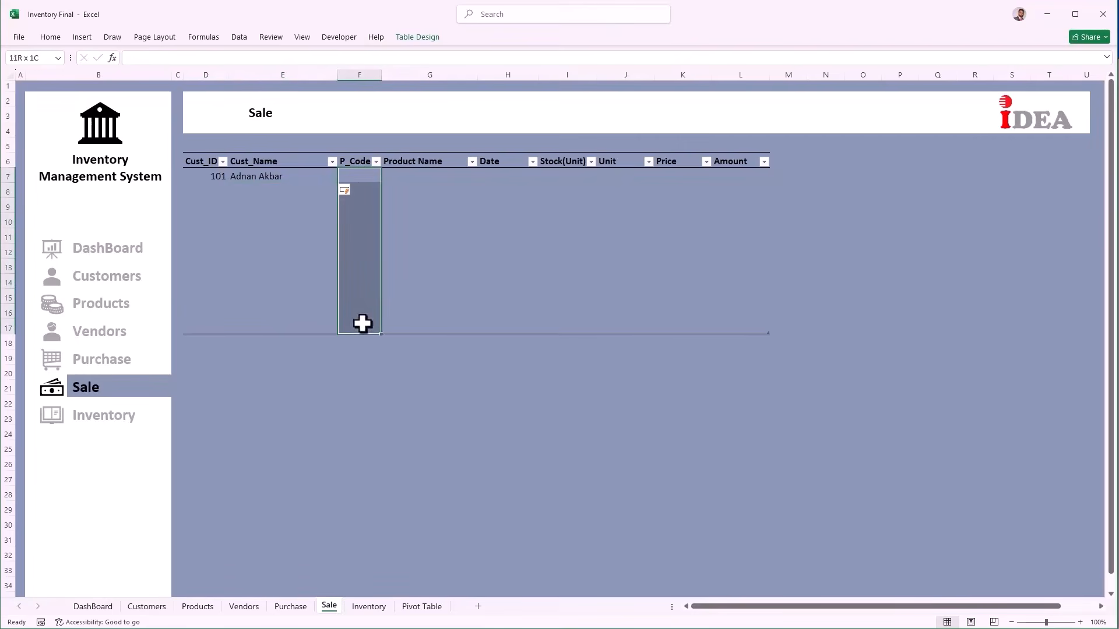
pyautogui.click(237, 39)
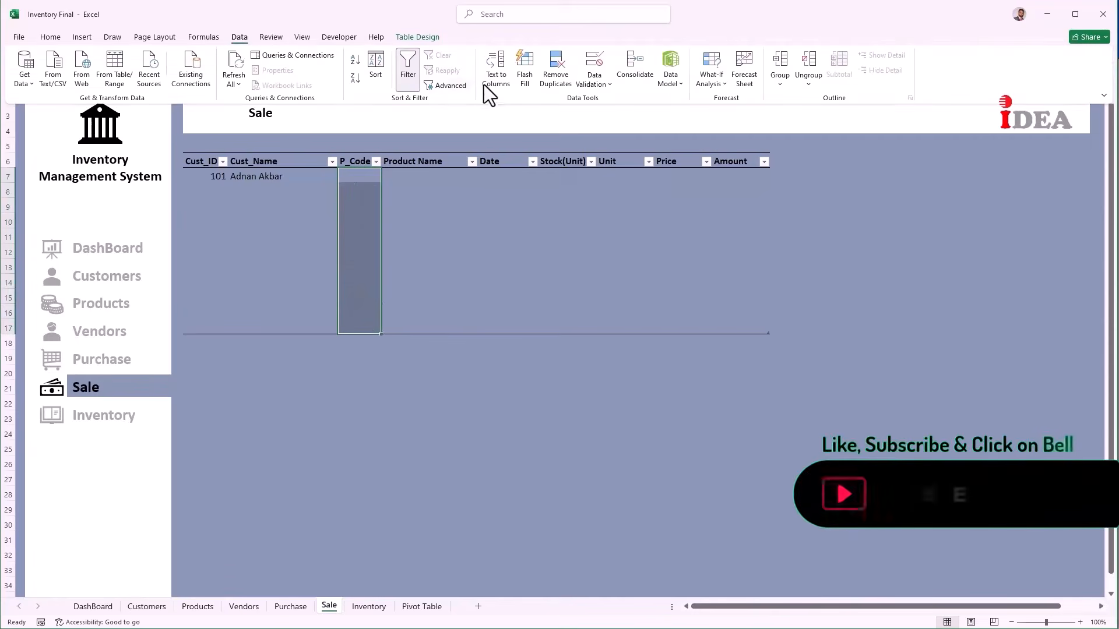
pyautogui.click(610, 87)
pyautogui.click(612, 101)
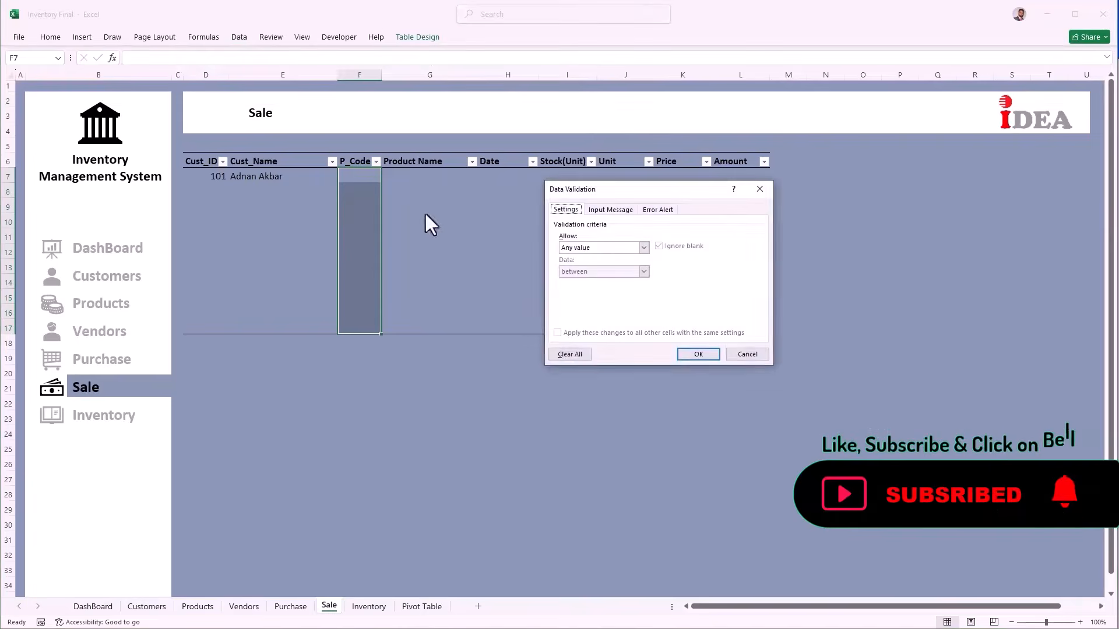
pyautogui.click(578, 250)
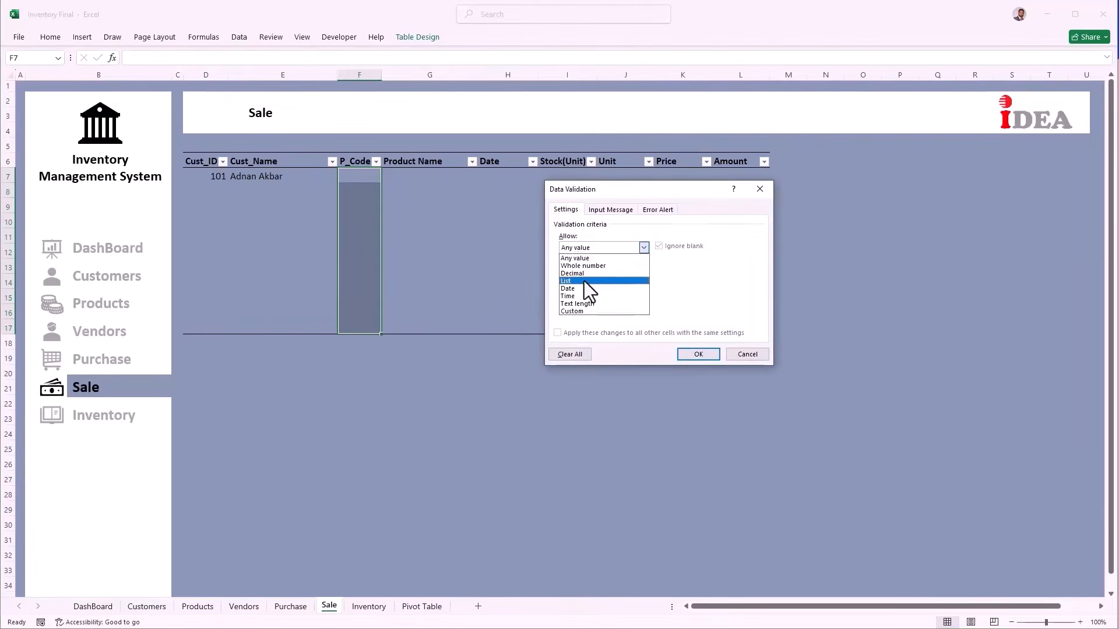
pyautogui.click(584, 281)
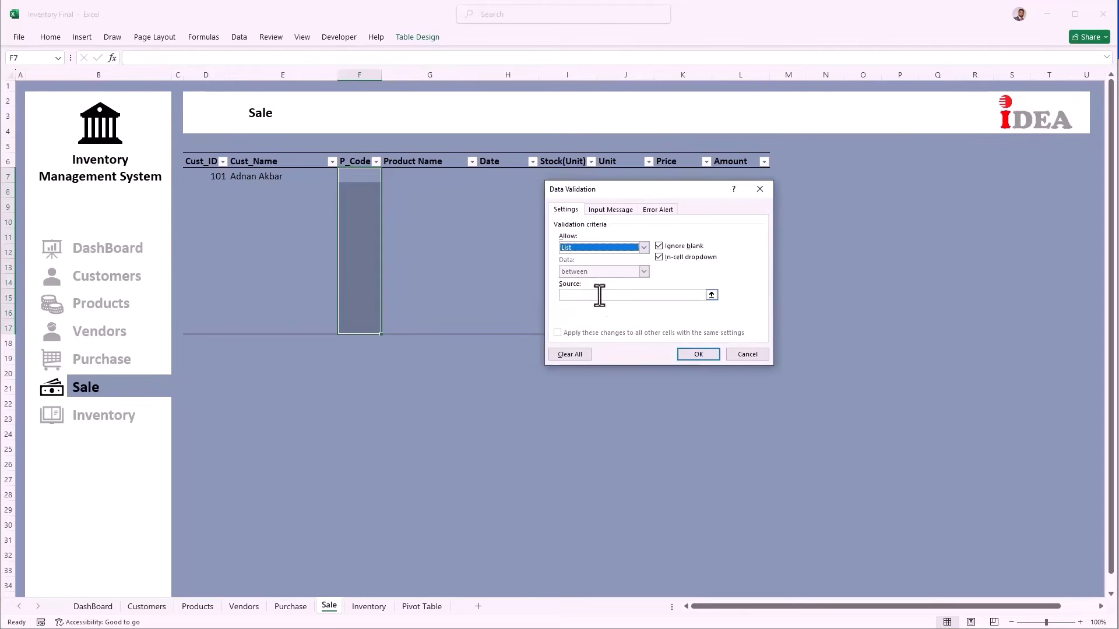
pyautogui.click(600, 295)
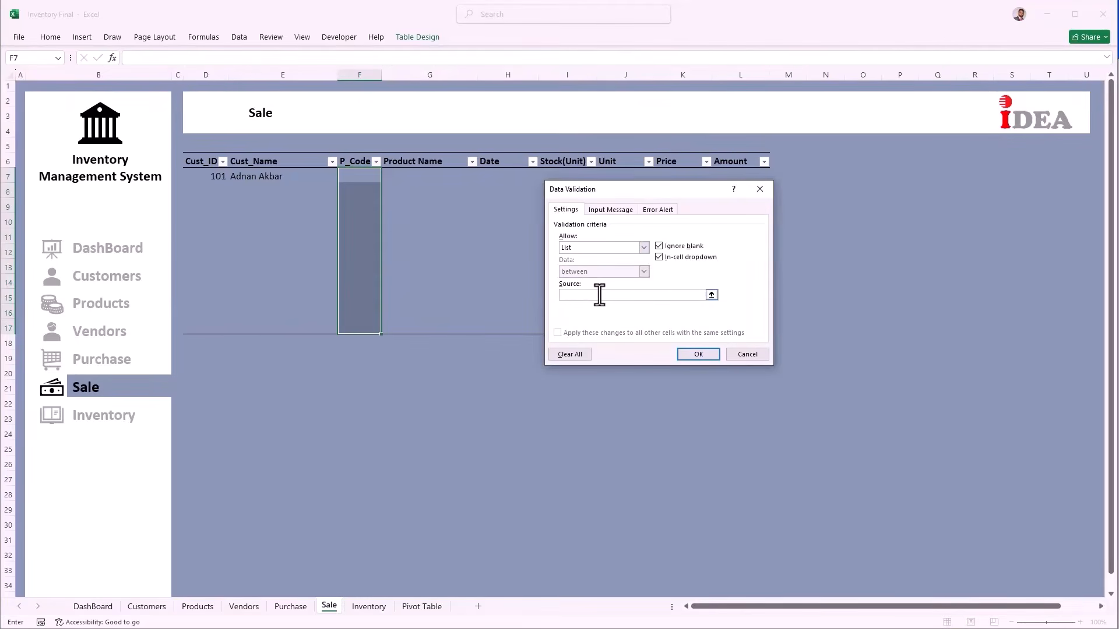
pyautogui.press('F3')
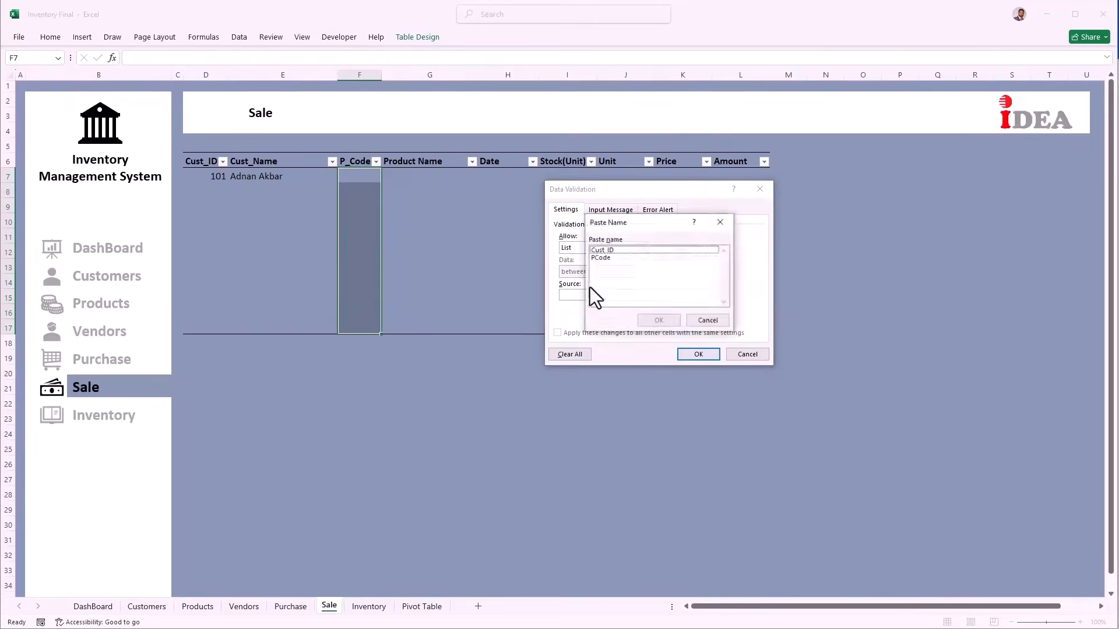
pyautogui.click(596, 257)
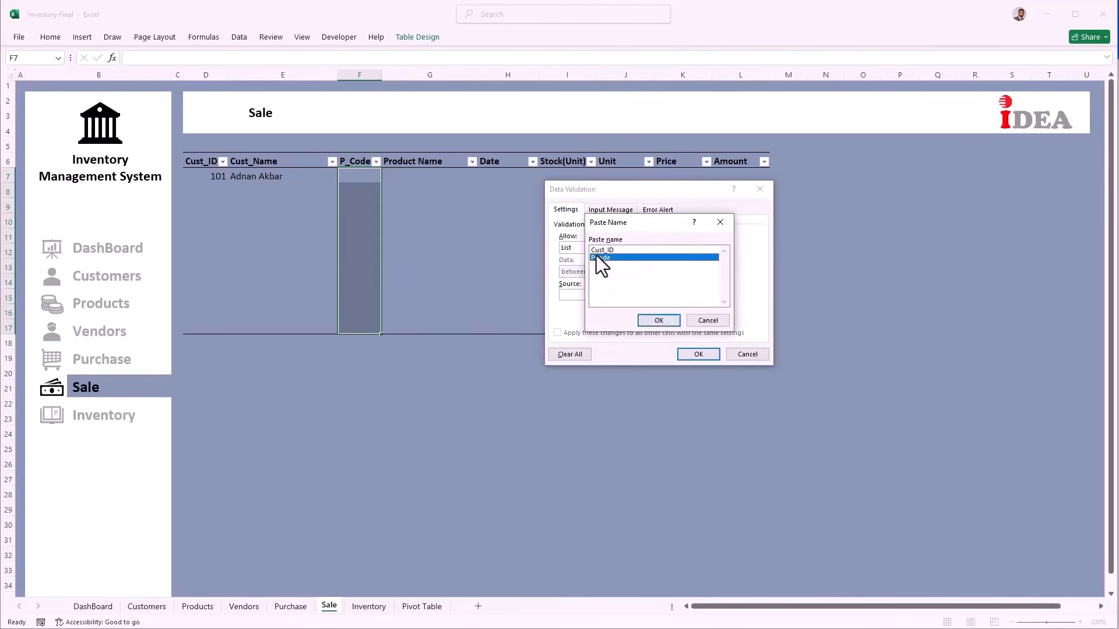
pyautogui.click(659, 321)
pyautogui.click(694, 355)
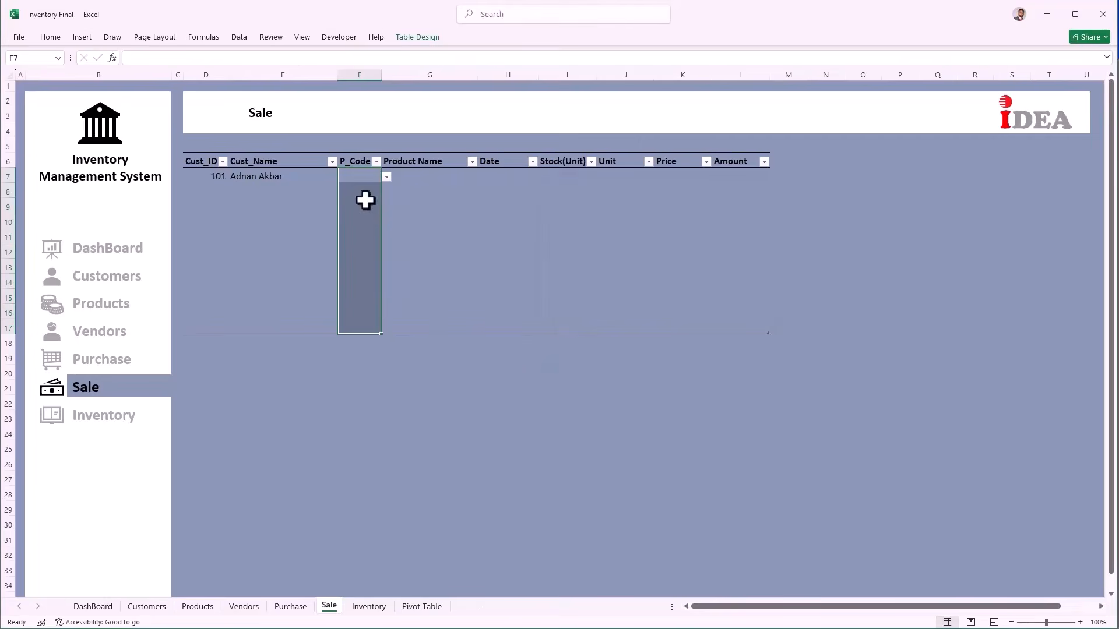
# Step: Choose product code P1001 from F7's dropdown list
pyautogui.click(364, 170)
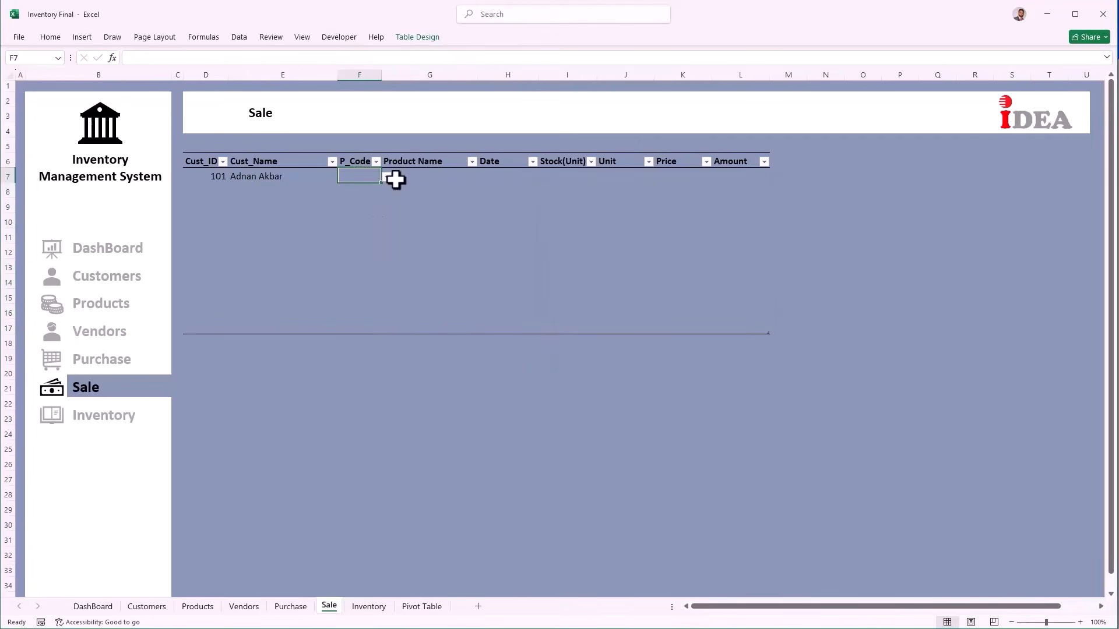
pyautogui.click(387, 176)
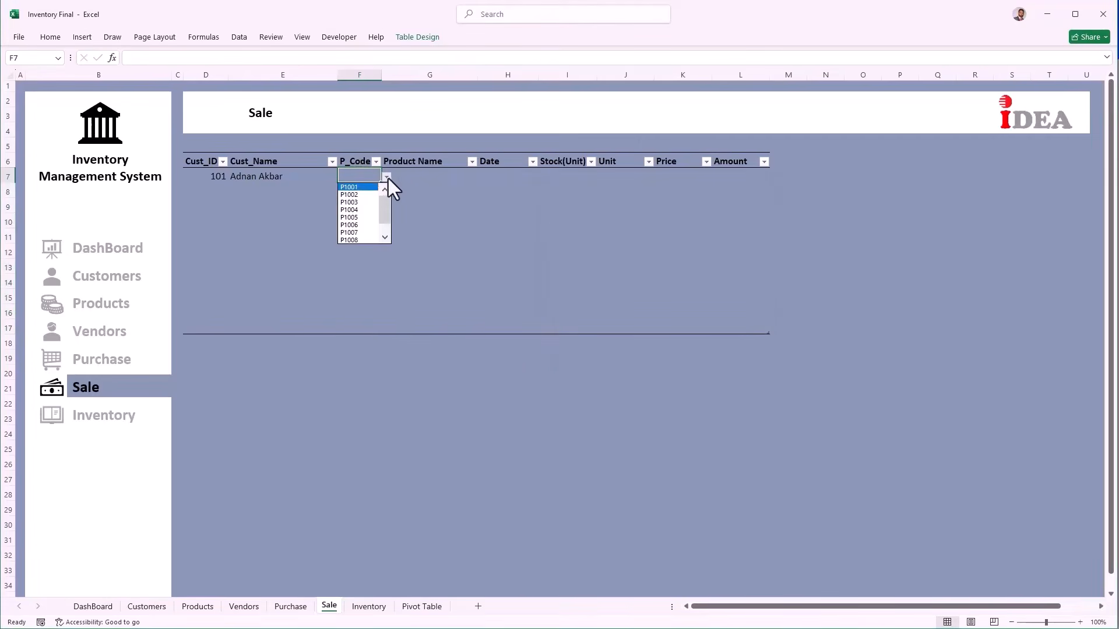
pyautogui.click(358, 189)
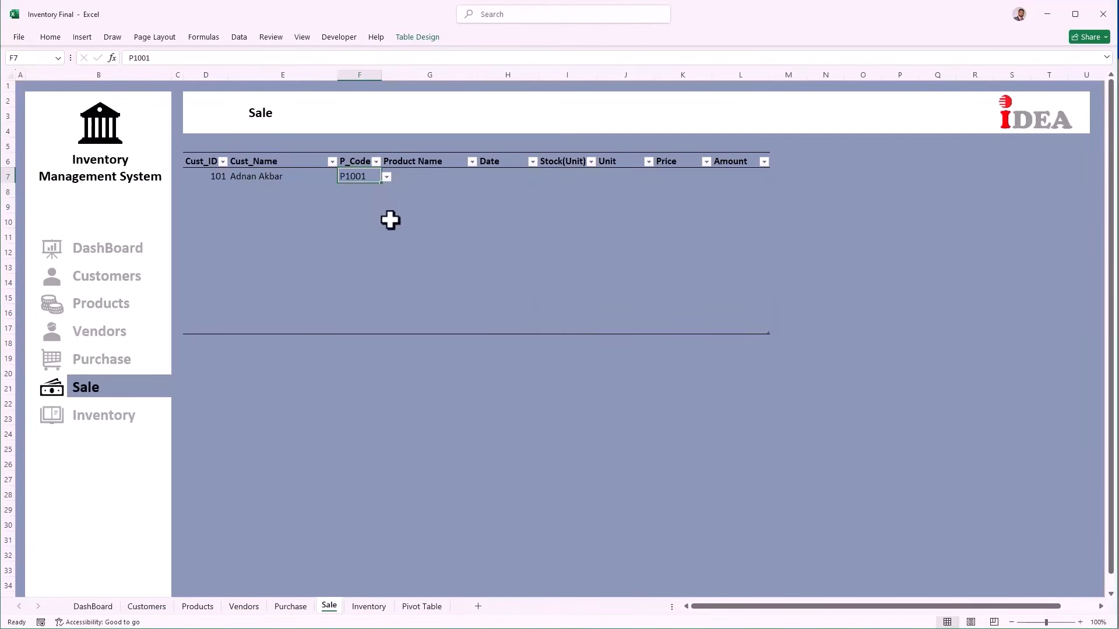
pyautogui.press('Tab')
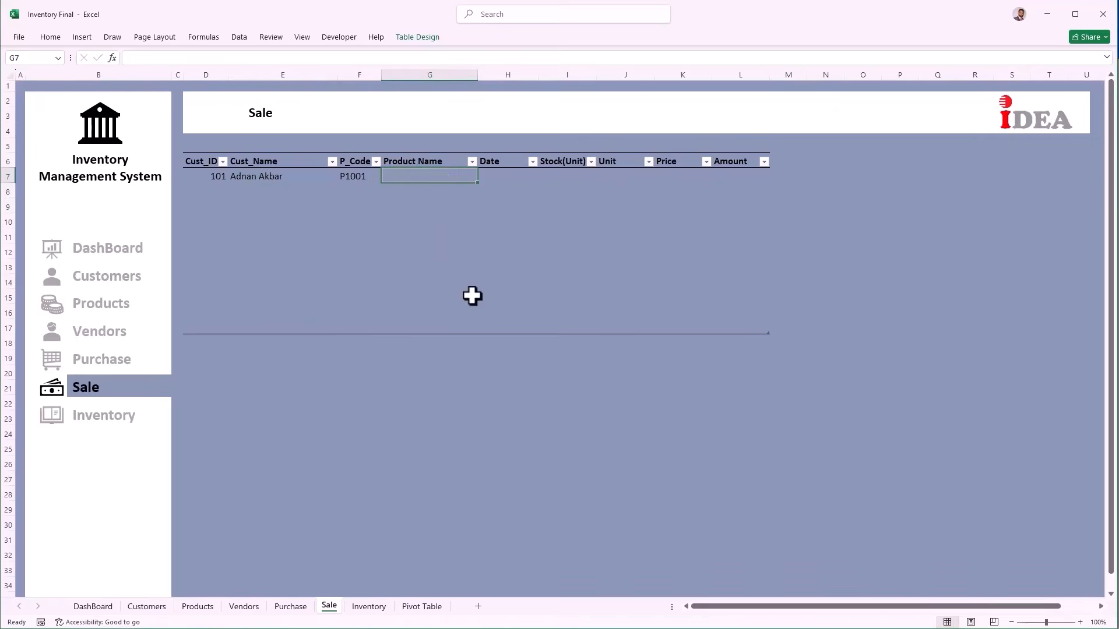
# Step: In G7, enter =VLOOKUP([@[P_Code]],Products[#All],2,0) to fetch the product name
pyautogui.write('=vlooku')
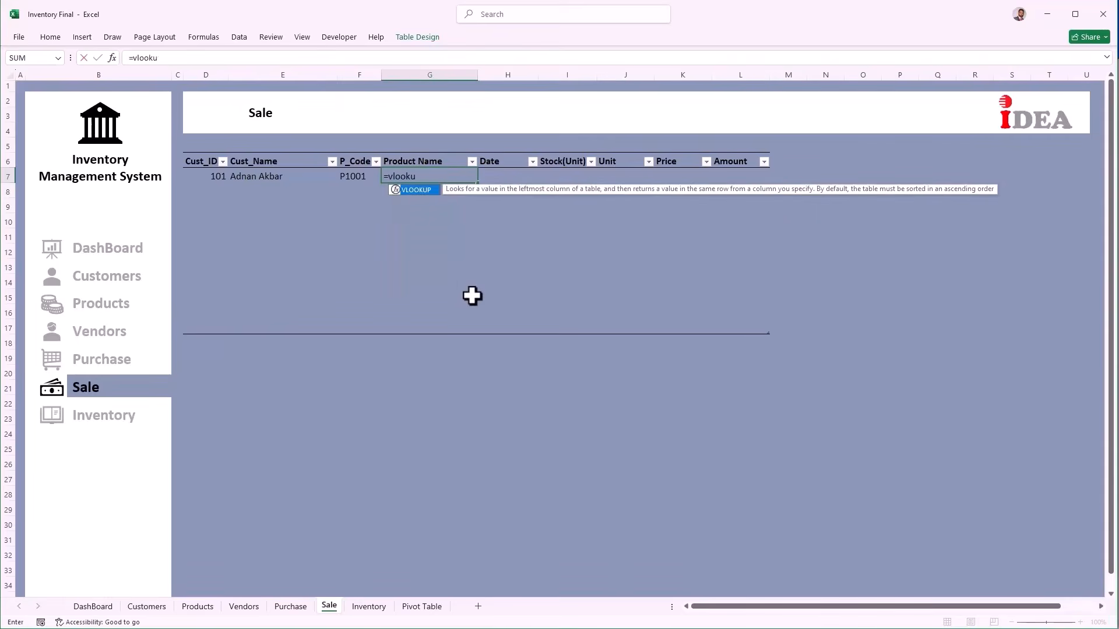
pyautogui.write('p(')
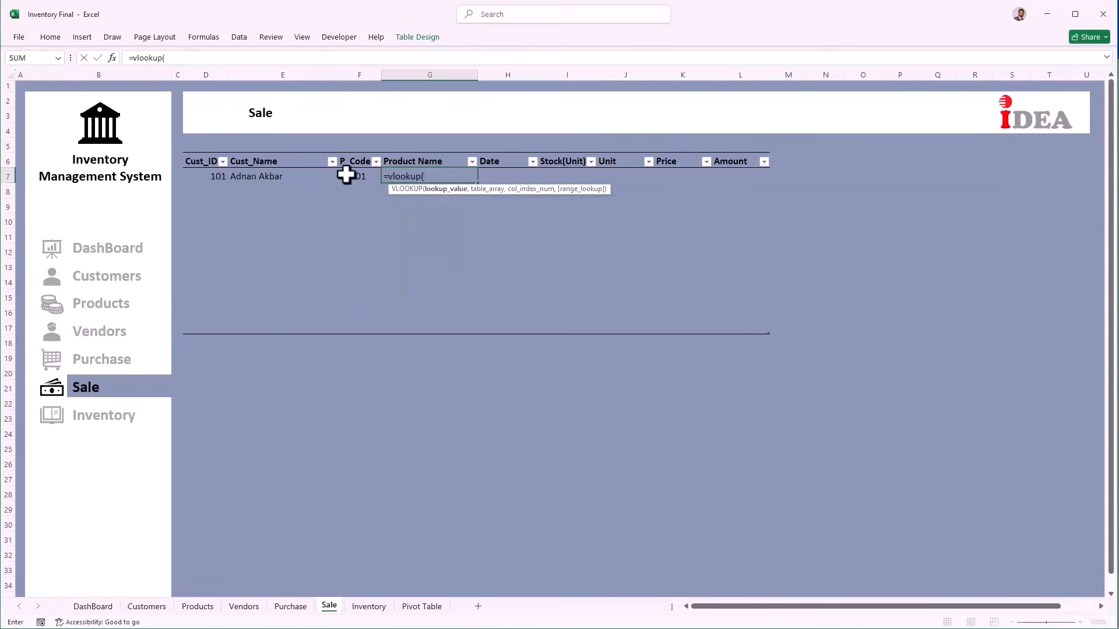
pyautogui.click(351, 173)
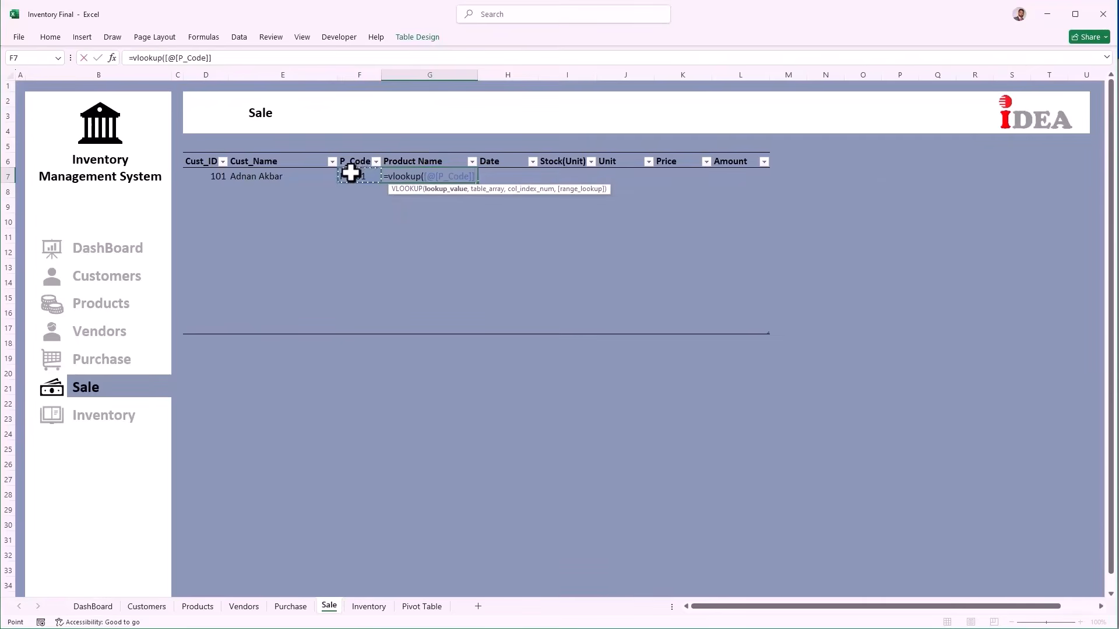
pyautogui.write(',')
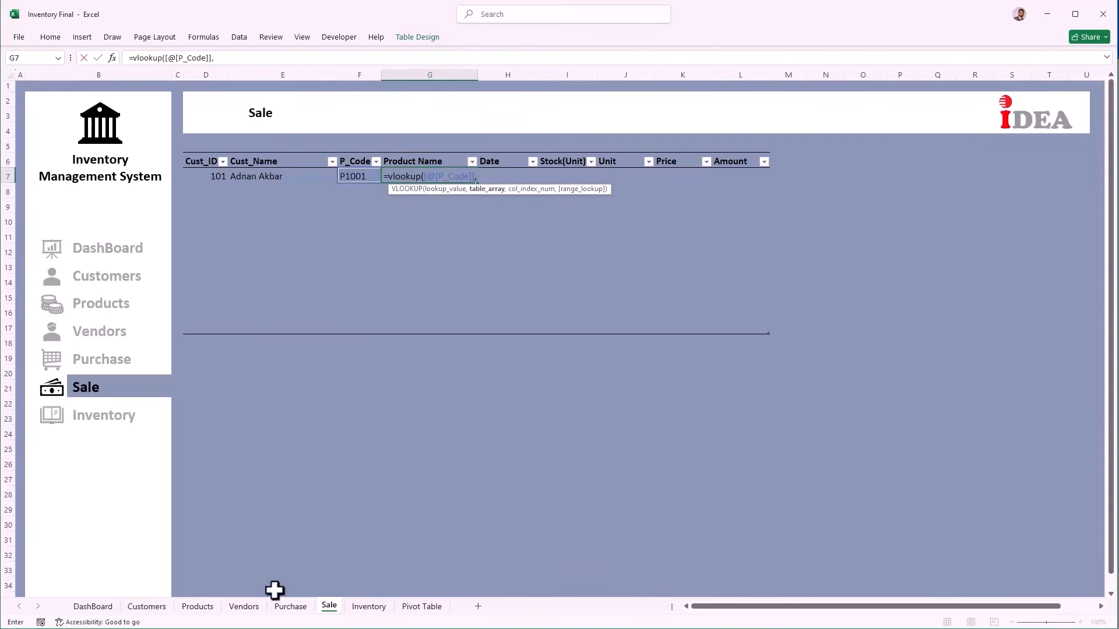
pyautogui.click(211, 607)
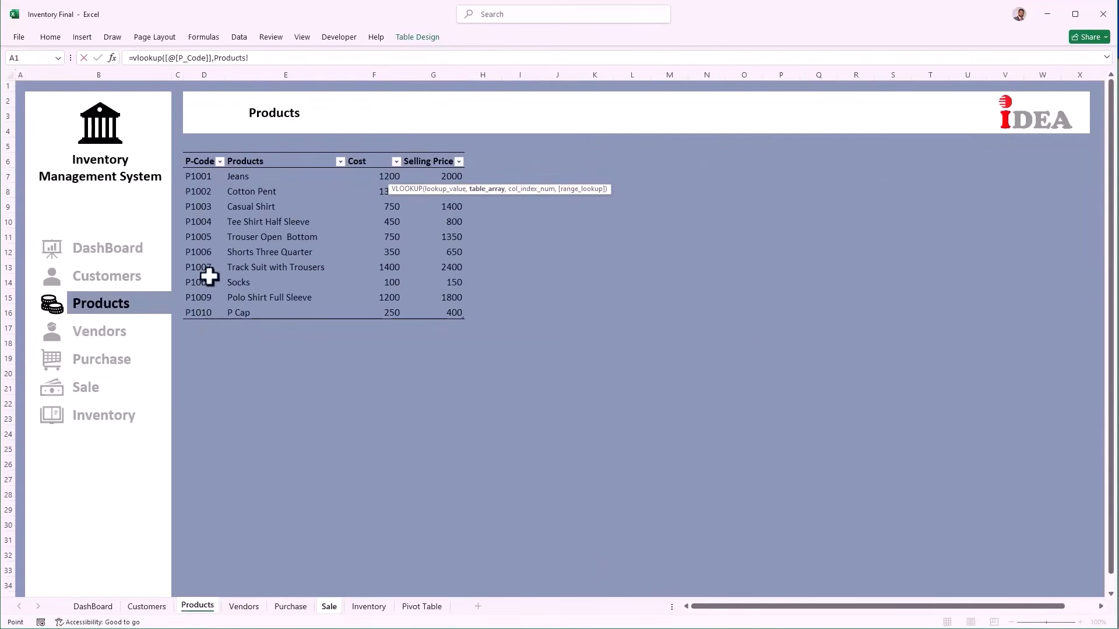
pyautogui.moveTo(198, 163); pyautogui.dragTo(423, 312)
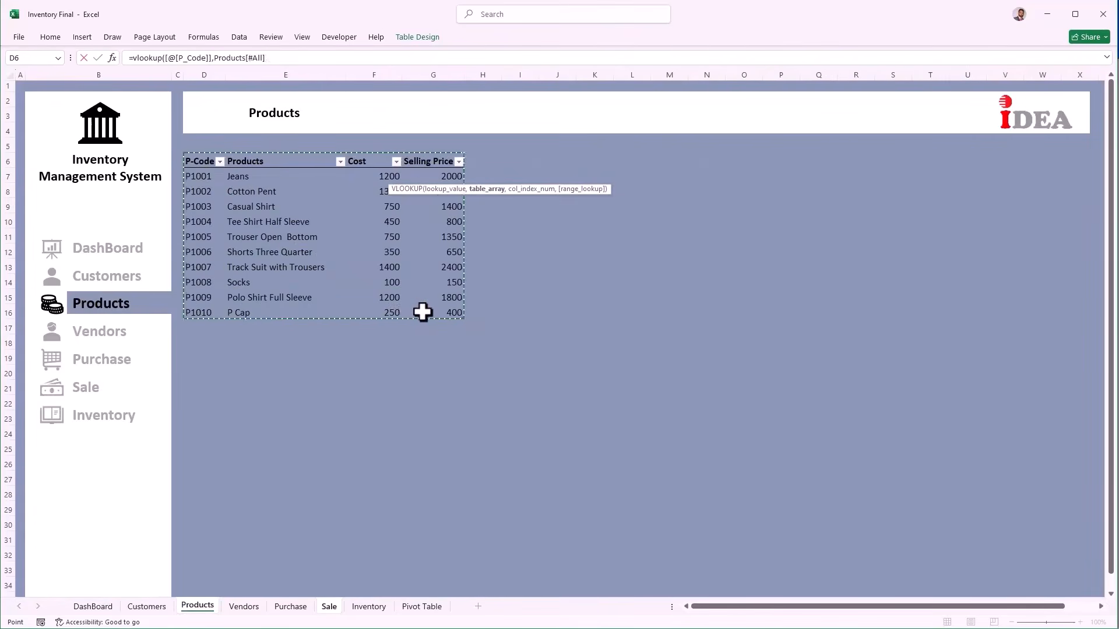
pyautogui.write(',2')
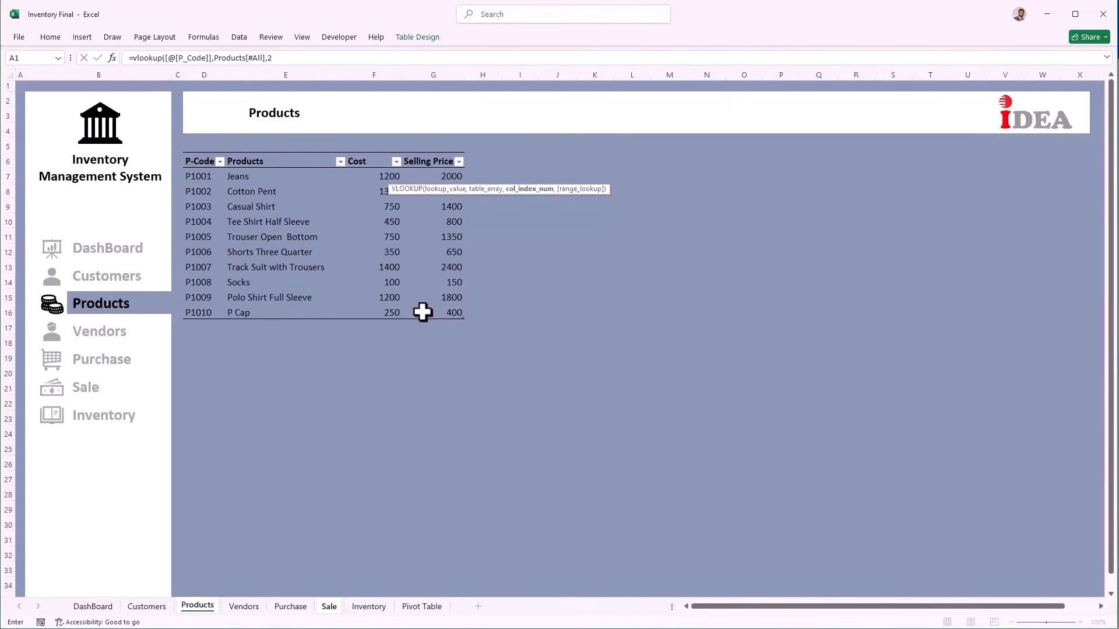
pyautogui.write(',')
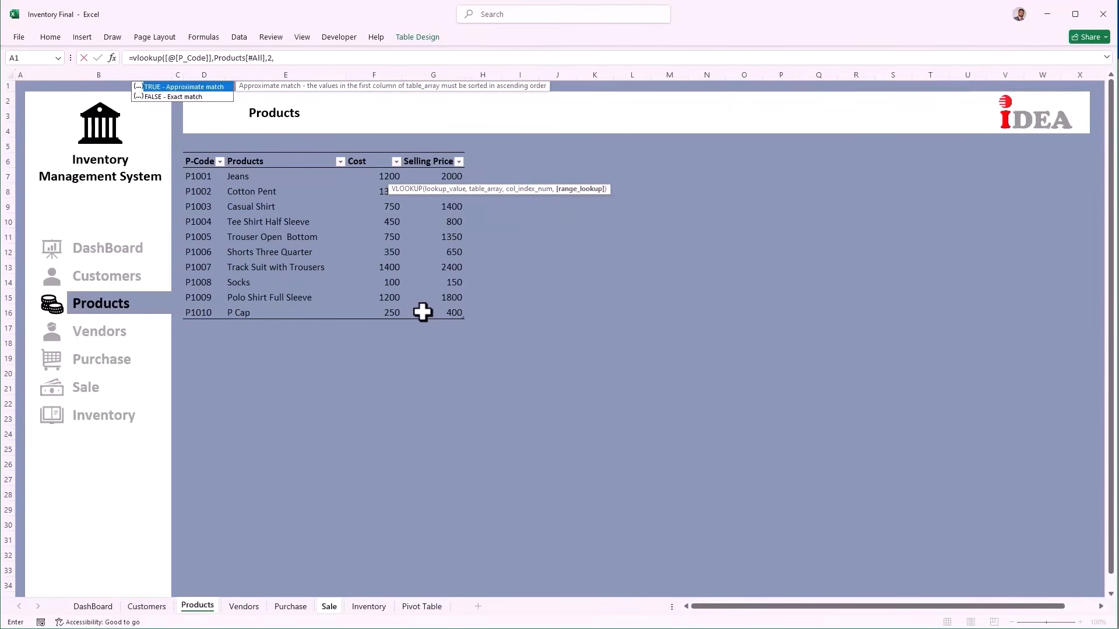
pyautogui.write('0)')
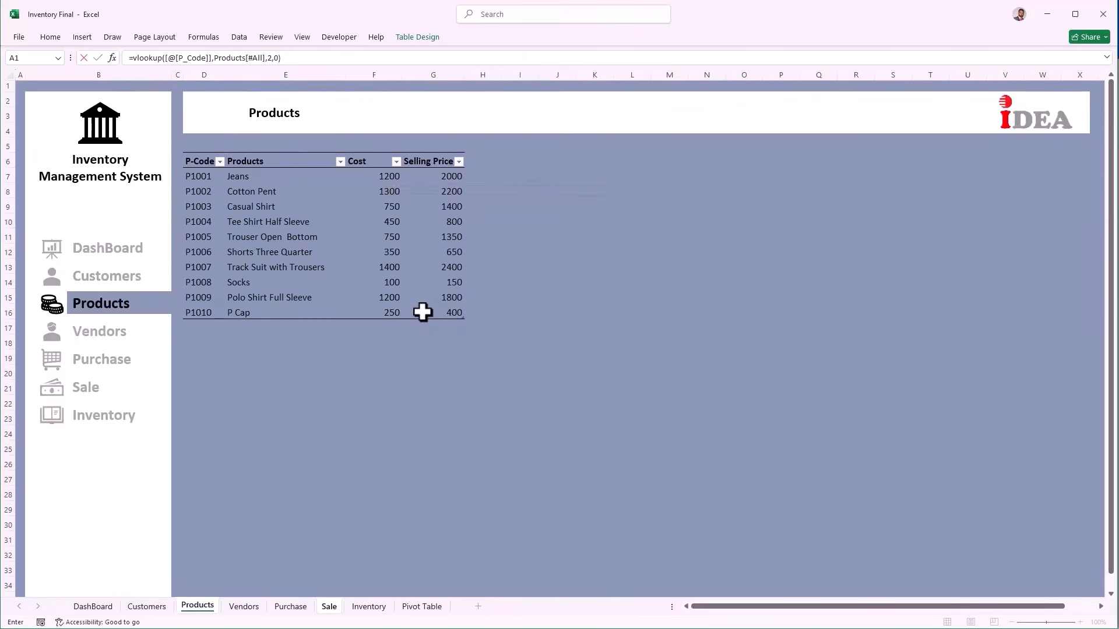
pyautogui.press('Return')
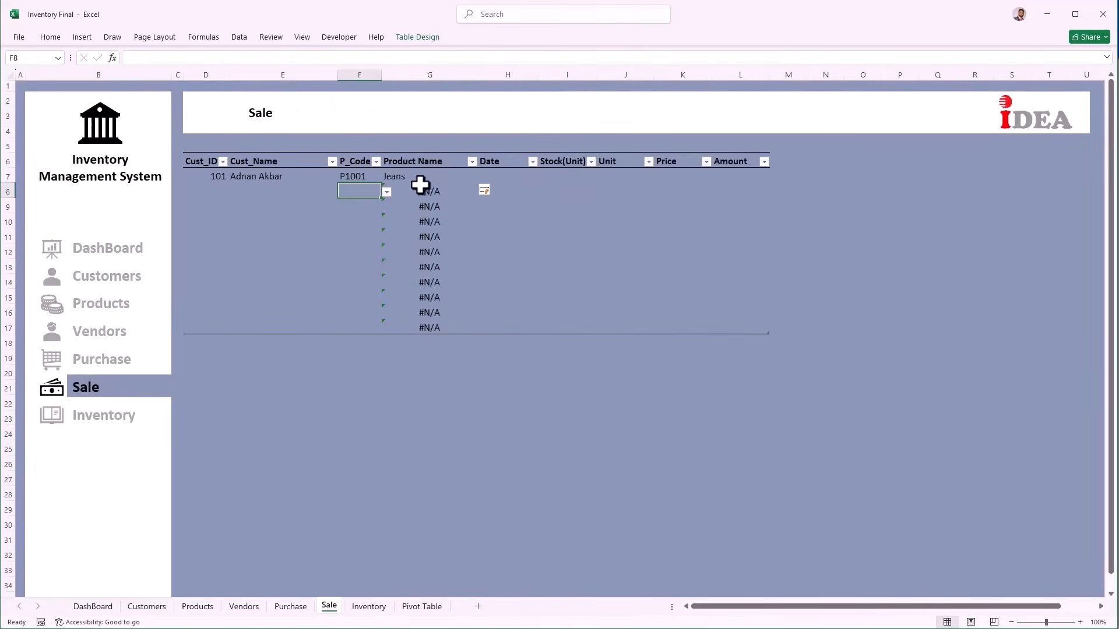
# Step: Wrap G7's lookup in IFERROR(...,"") so P1001 shows Jeans and empty rows stay blank
pyautogui.click(417, 176)
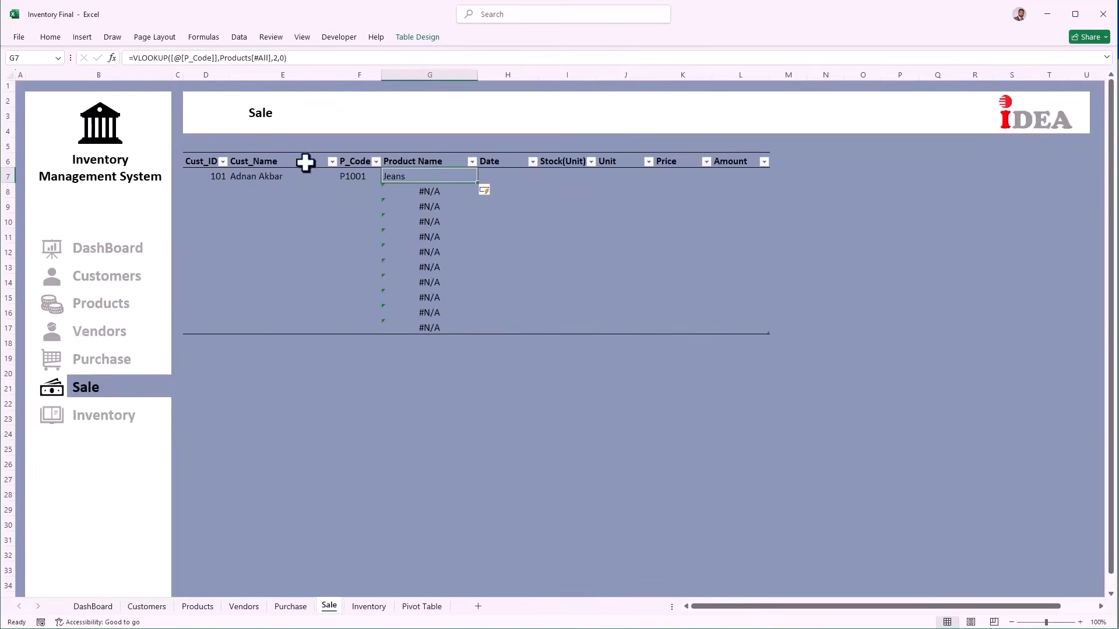
pyautogui.click(134, 59)
pyautogui.write('ifer')
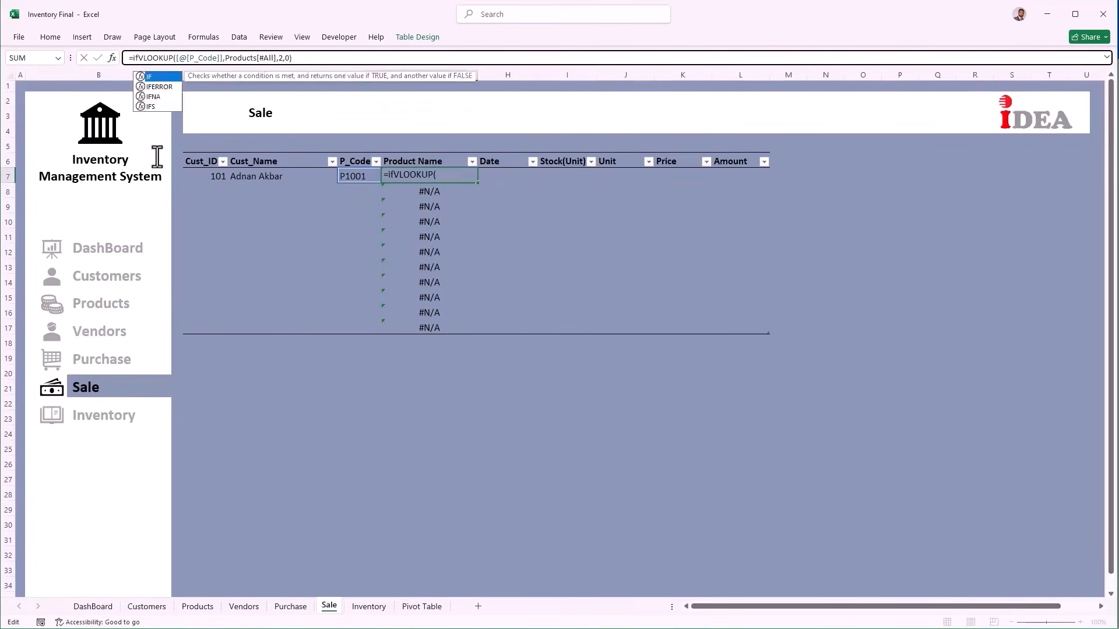
pyautogui.press('Tab')
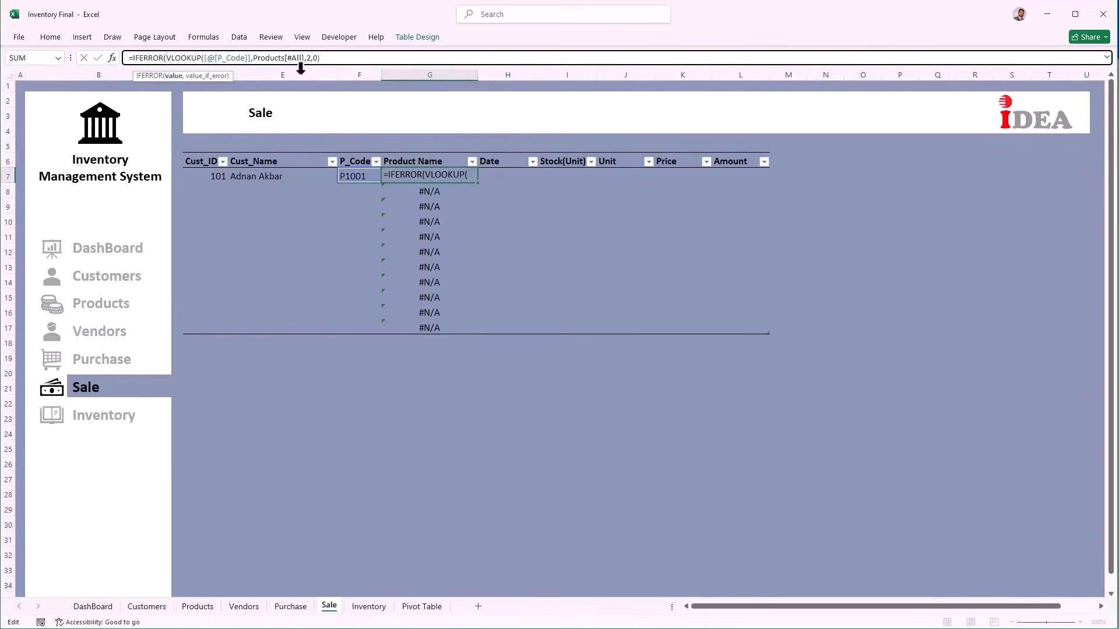
pyautogui.click(338, 58)
pyautogui.write(',')
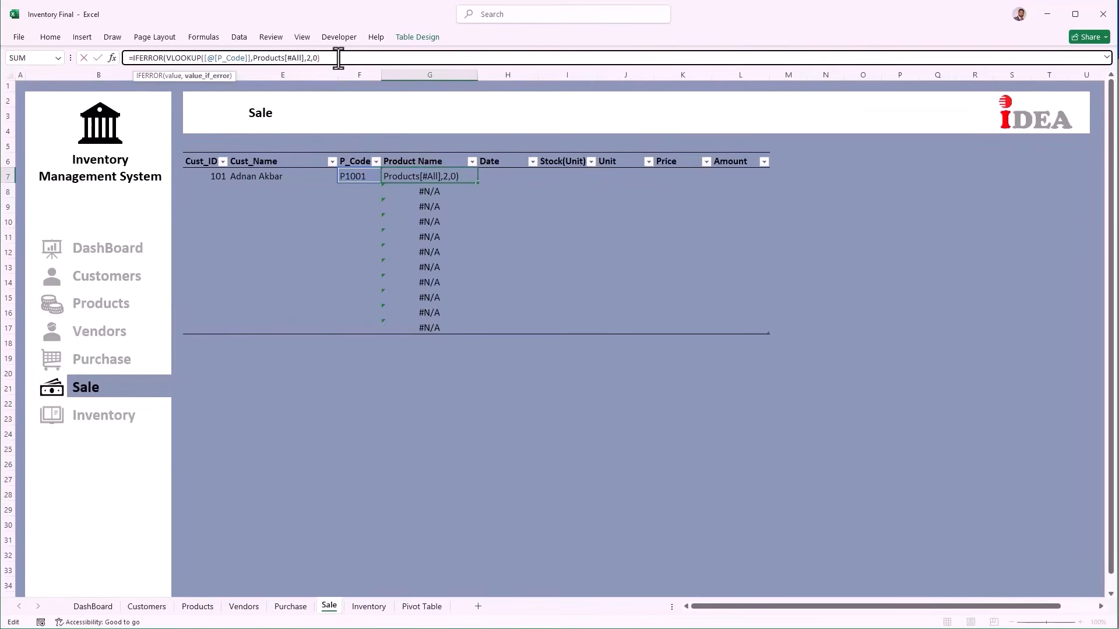
pyautogui.write('"")')
pyautogui.press('Return')
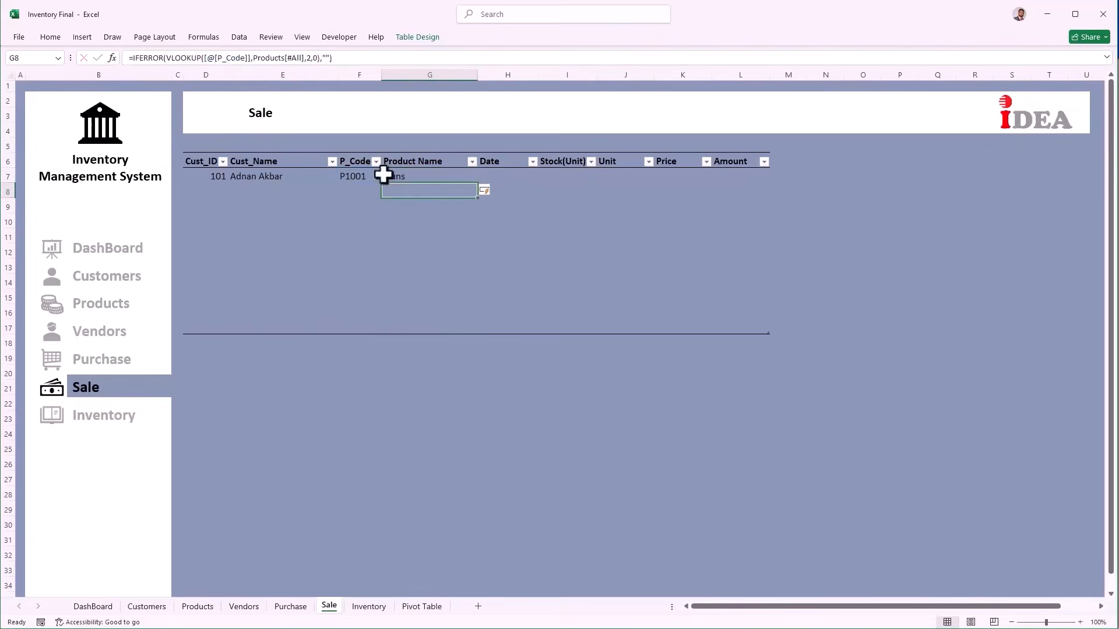
pyautogui.click(522, 181)
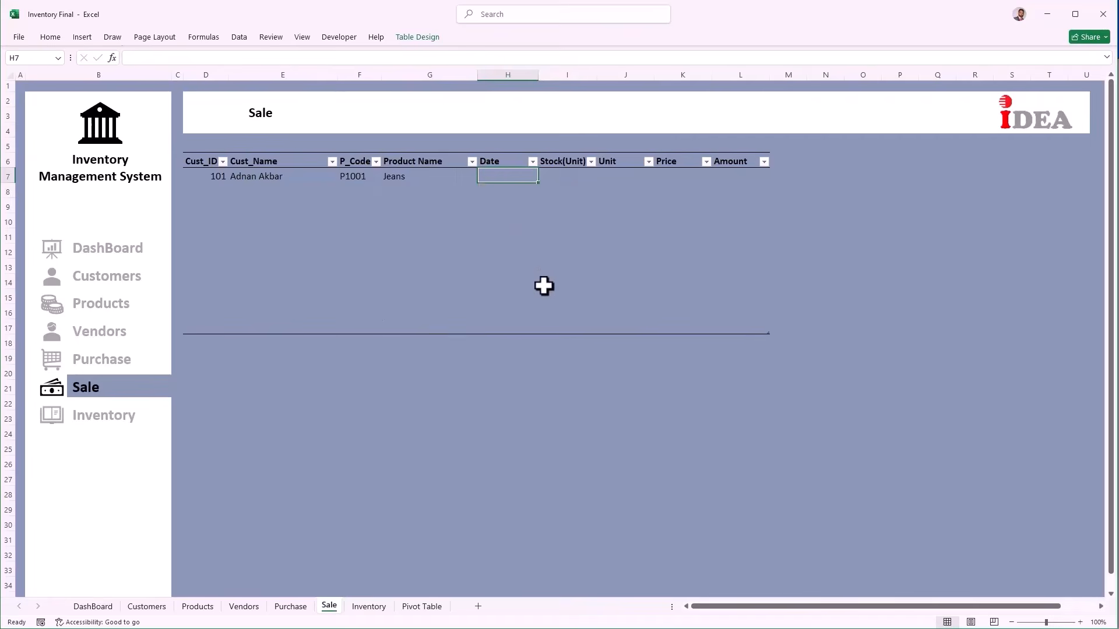
# Step: Enter today's date, 10/3/2025, as row 7's sale date with Ctrl+;
pyautogui.hotkey('ctrl', ';')
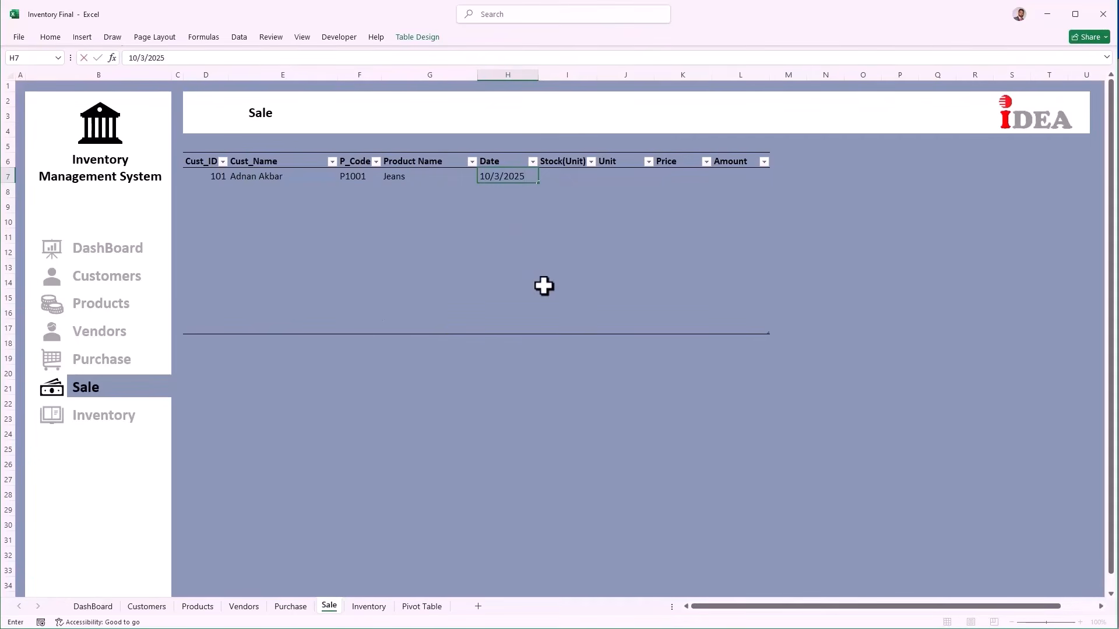
pyautogui.press('Tab')
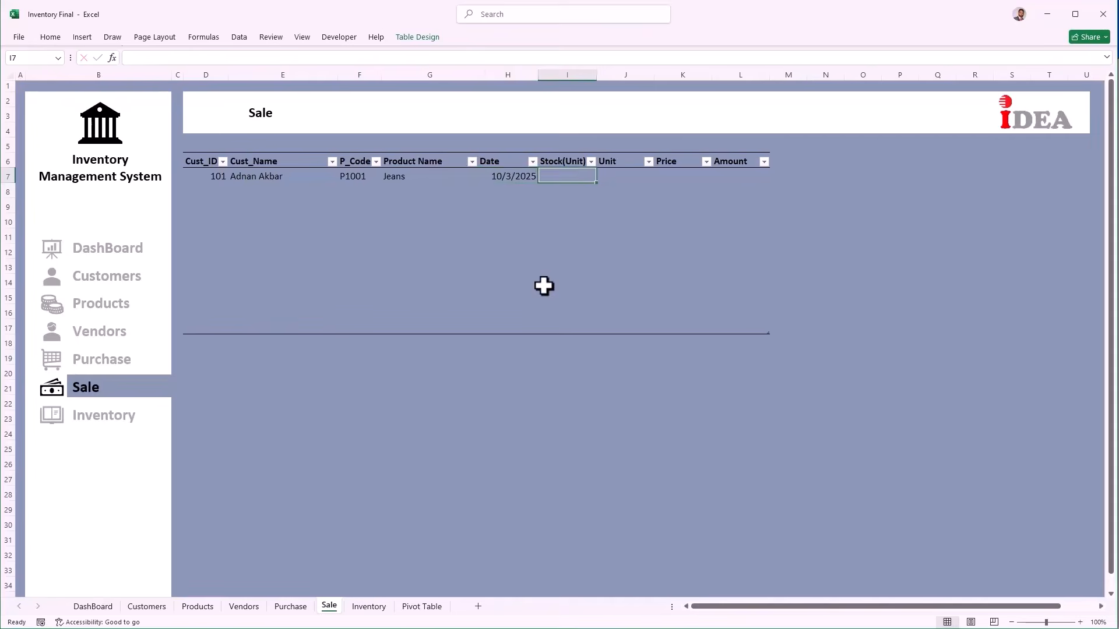
pyautogui.click(128, 416)
pyautogui.click(118, 394)
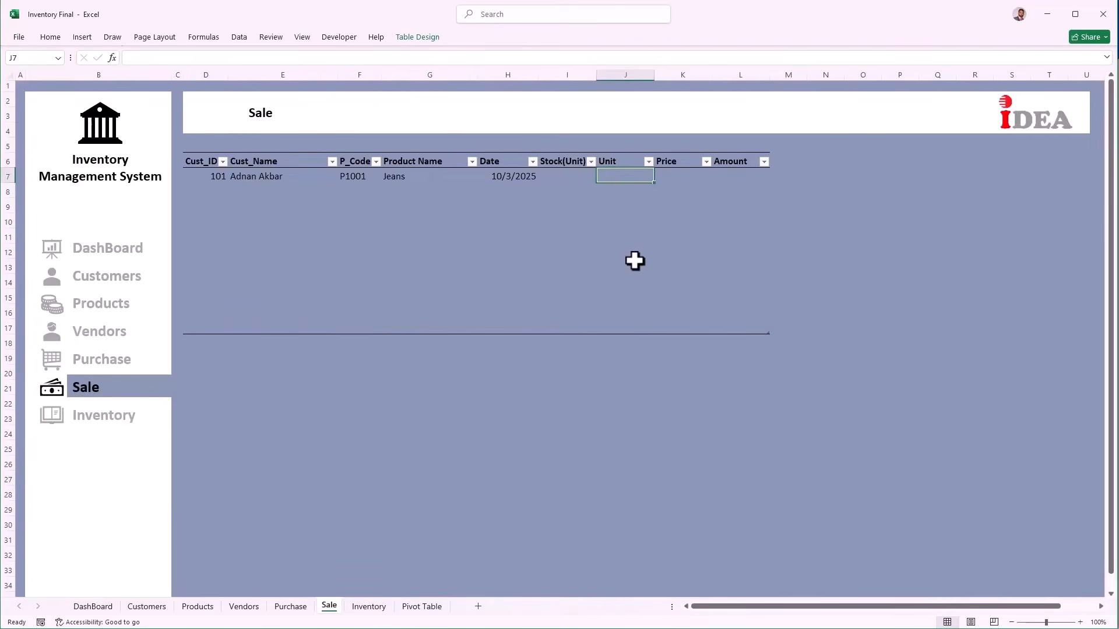
# Step: In K7, enter =VLOOKUP([@[P_Code]],Products[#All],4,0) to pull the selling price 2000
pyautogui.press('Tab')
pyautogui.write('=')
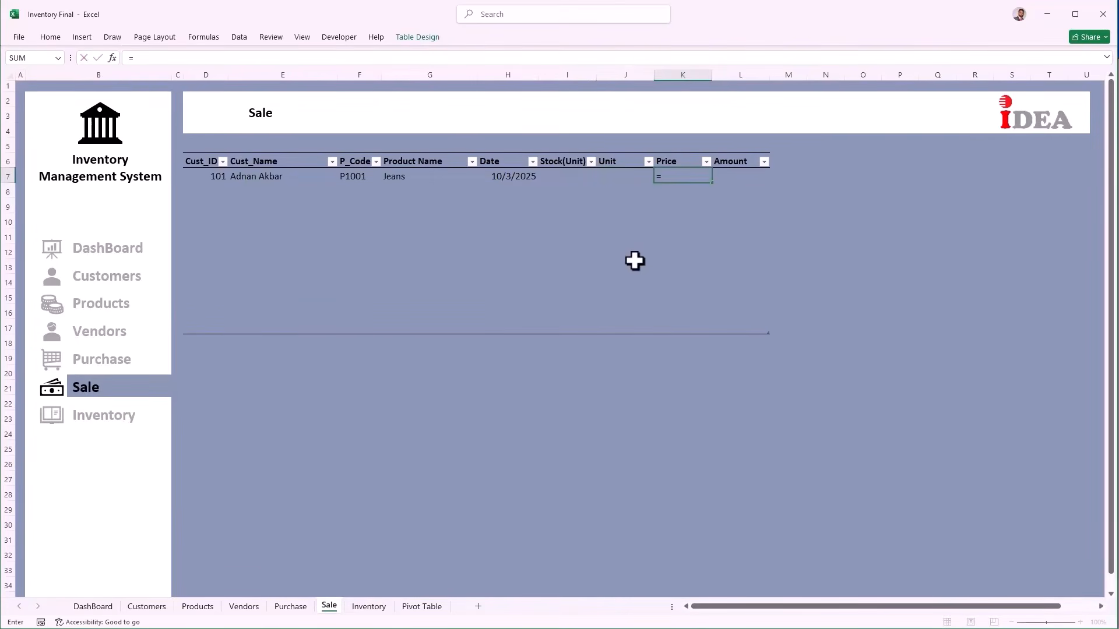
pyautogui.write('vlo')
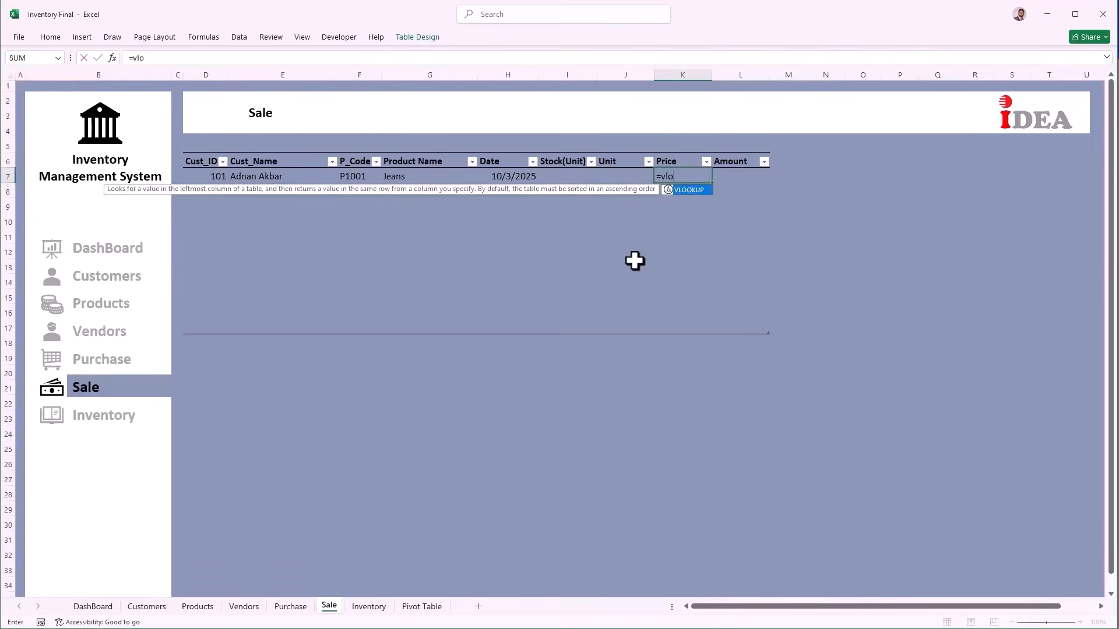
pyautogui.press('Tab')
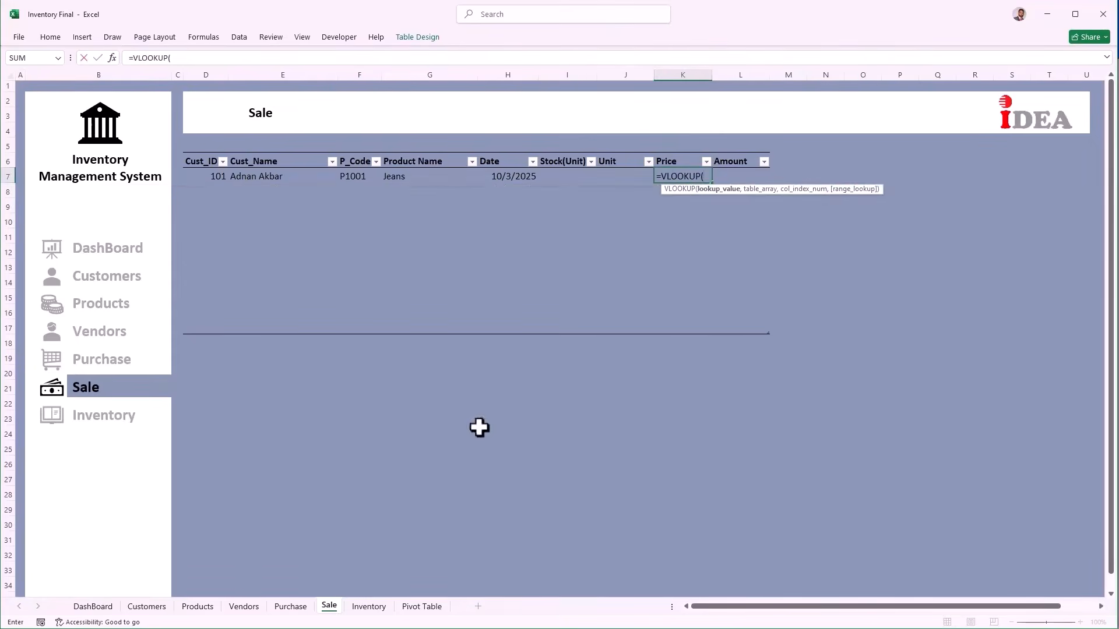
pyautogui.click(344, 175)
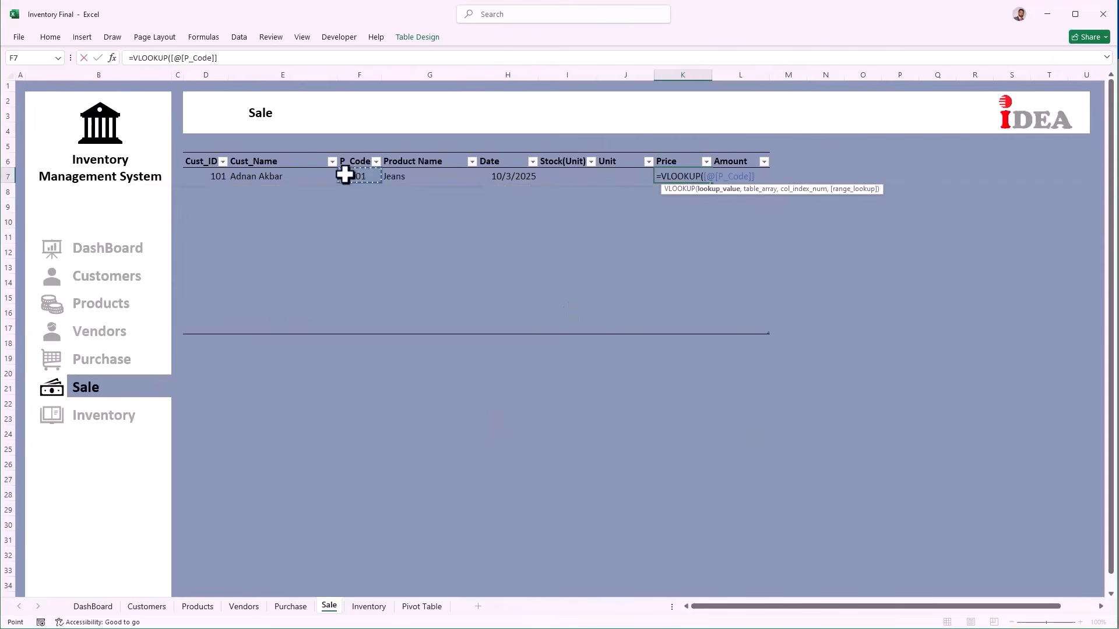
pyautogui.write(',')
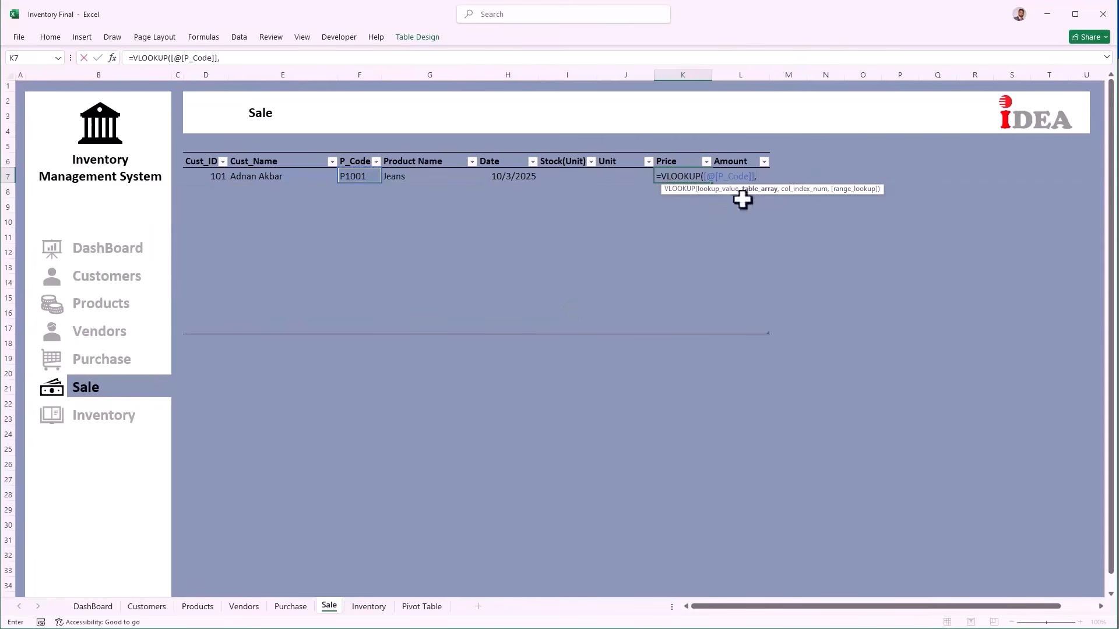
pyautogui.click(201, 608)
pyautogui.moveTo(200, 161); pyautogui.dragTo(412, 307)
pyautogui.write(',')
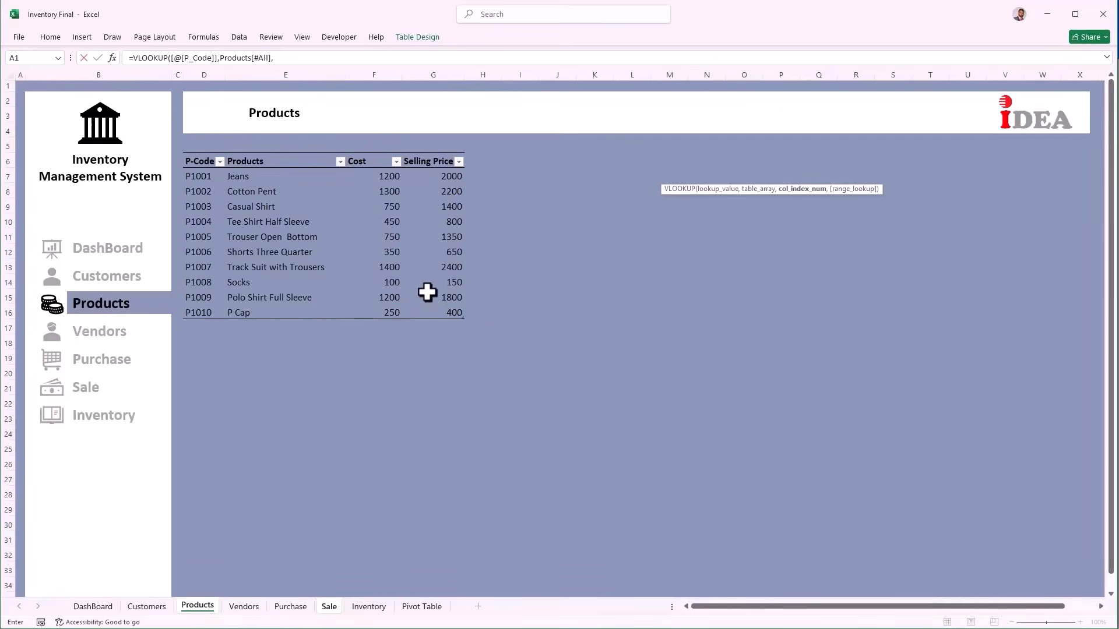
pyautogui.write('4,0')
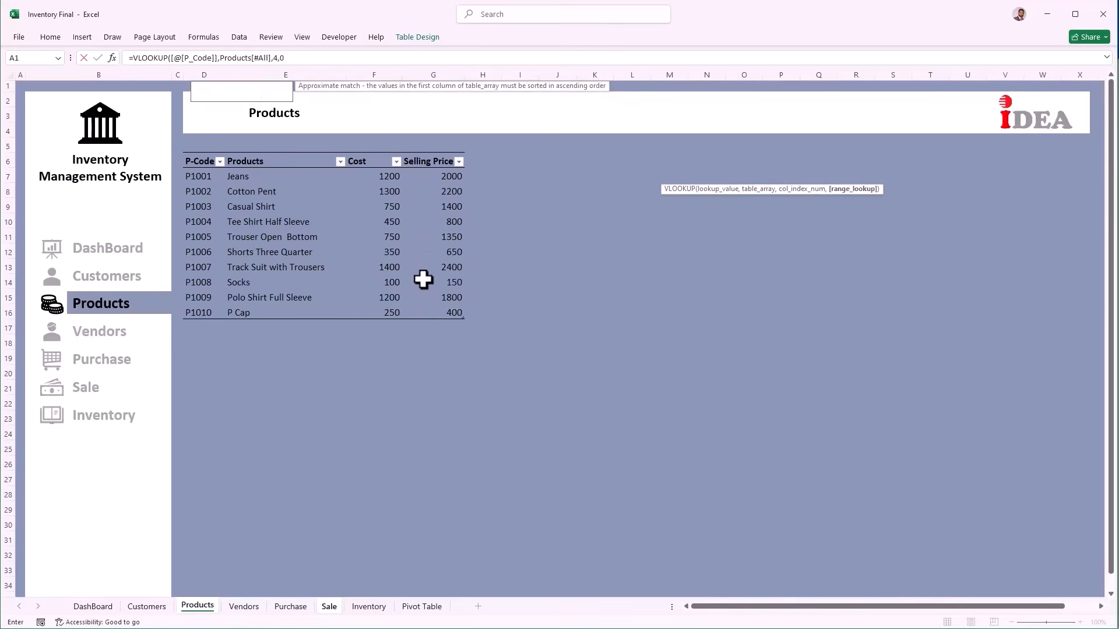
pyautogui.press('Return')
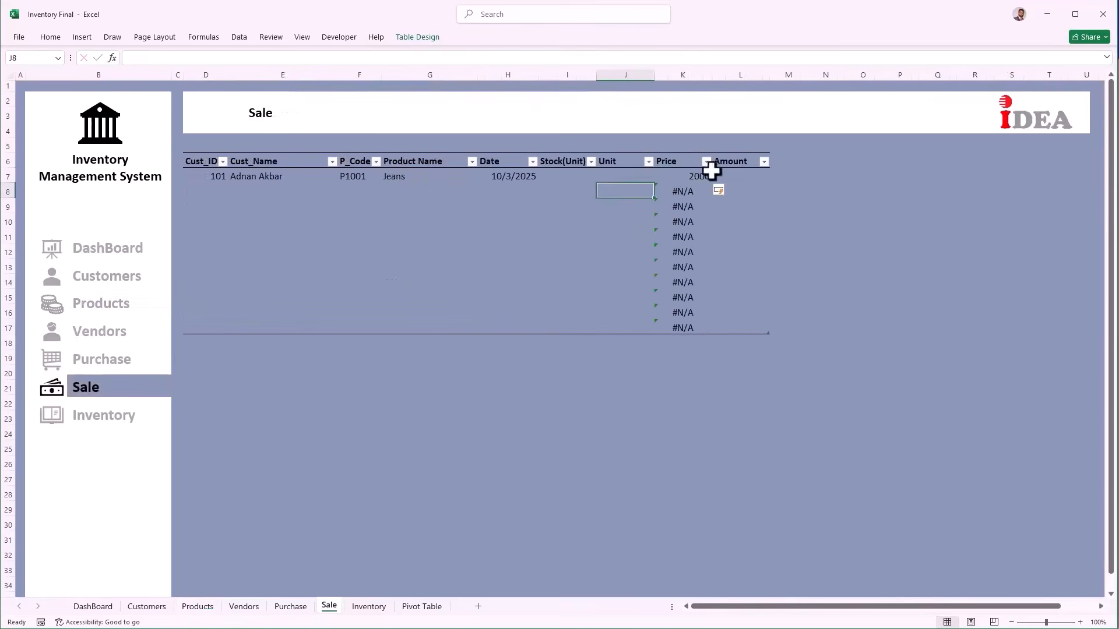
pyautogui.click(683, 175)
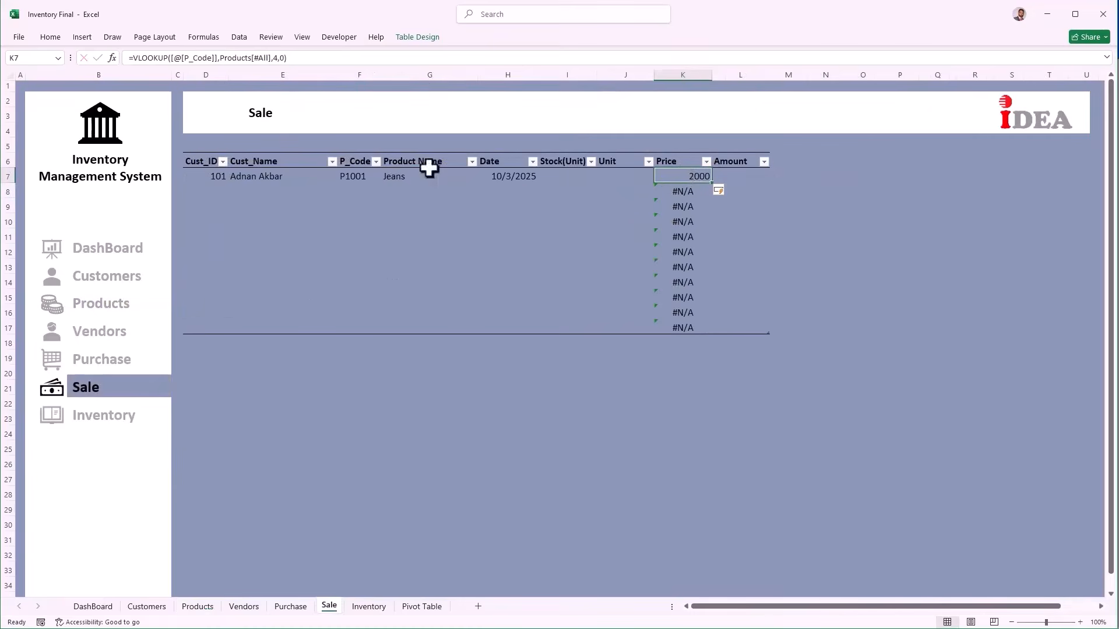
# Step: Wrap K7's price lookup in IFERROR(...,"") so empty rows show blank while row 7 keeps 2000
pyautogui.click(133, 58)
pyautogui.write('IFERROR(')
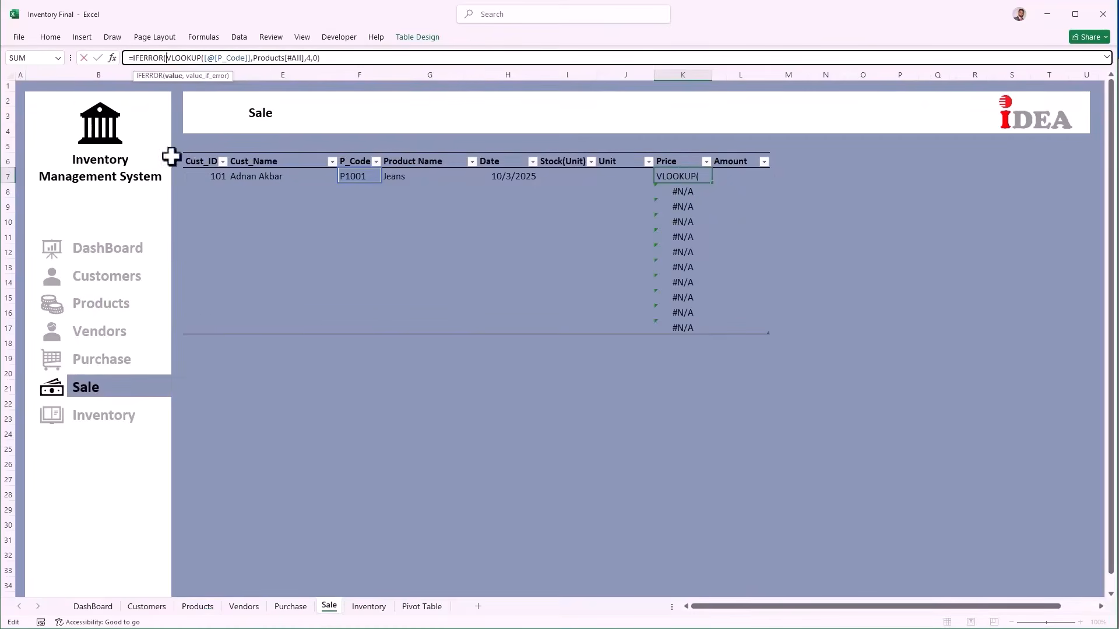
pyautogui.click(350, 58)
pyautogui.write(',""')
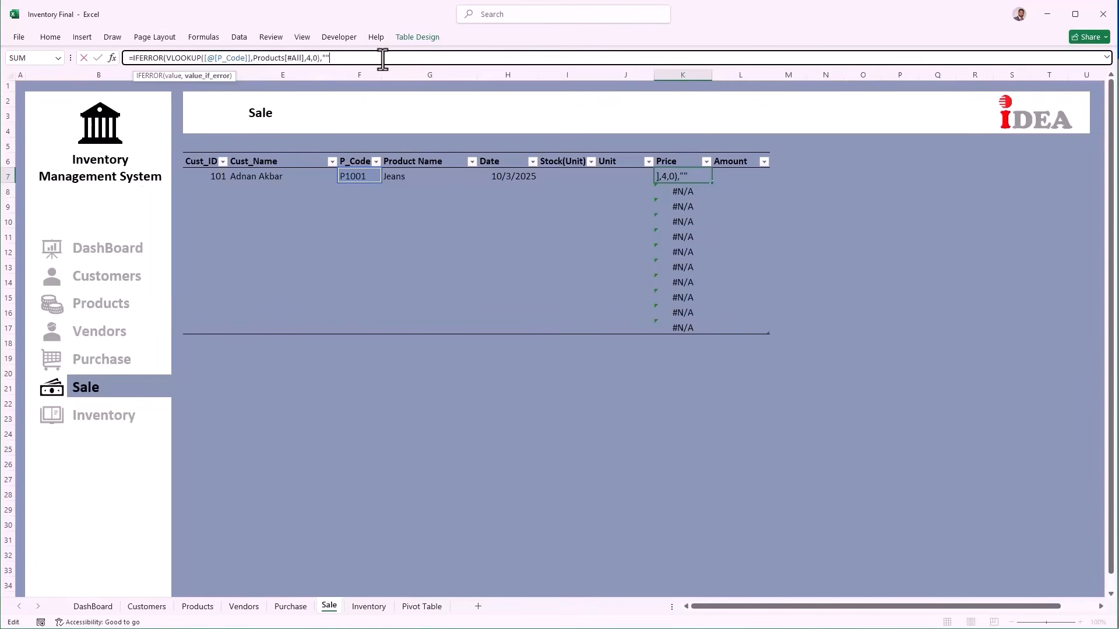
pyautogui.write(')')
pyautogui.press('Return')
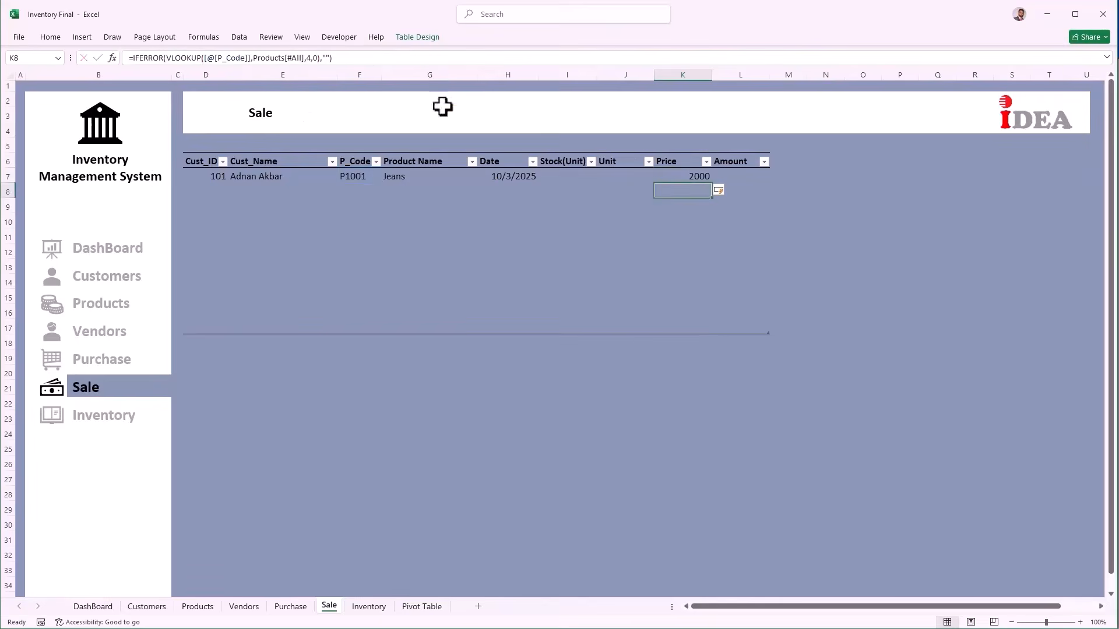
pyautogui.click(739, 177)
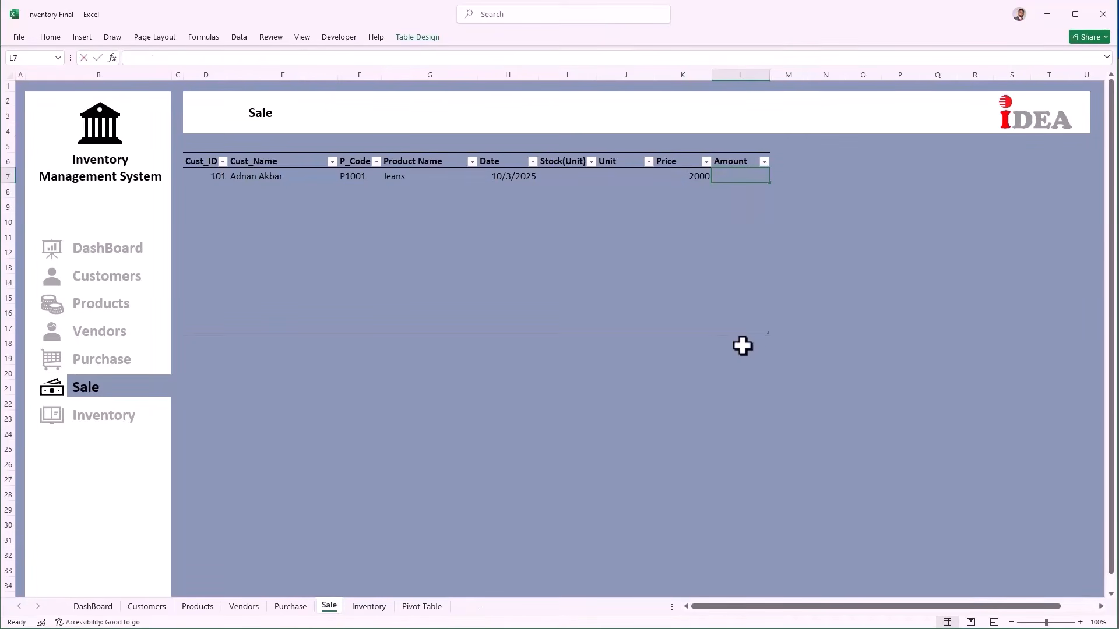
pyautogui.write('=')
pyautogui.press('Left')
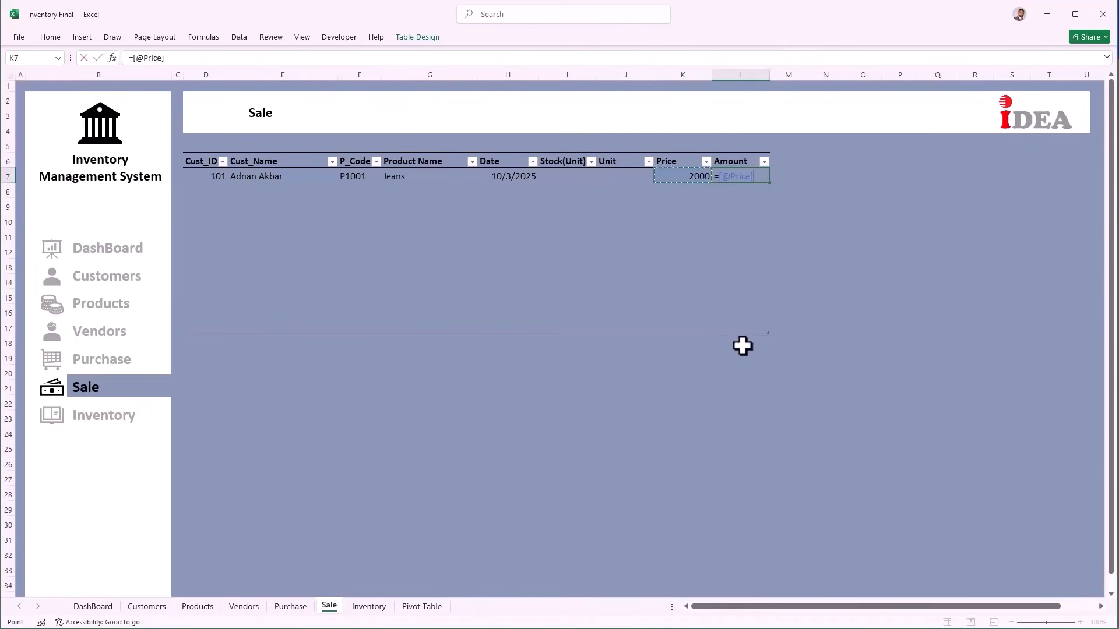
pyautogui.write('*')
pyautogui.press('Left')
pyautogui.press('Left')
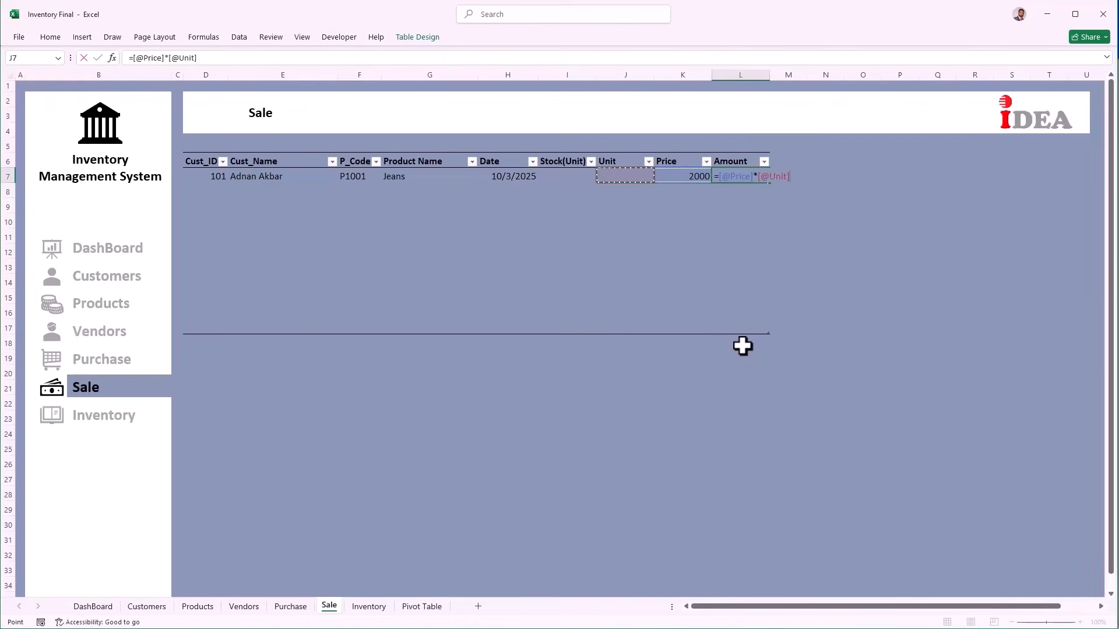
pyautogui.press('Return')
pyautogui.press('Up')
pyautogui.click(131, 58)
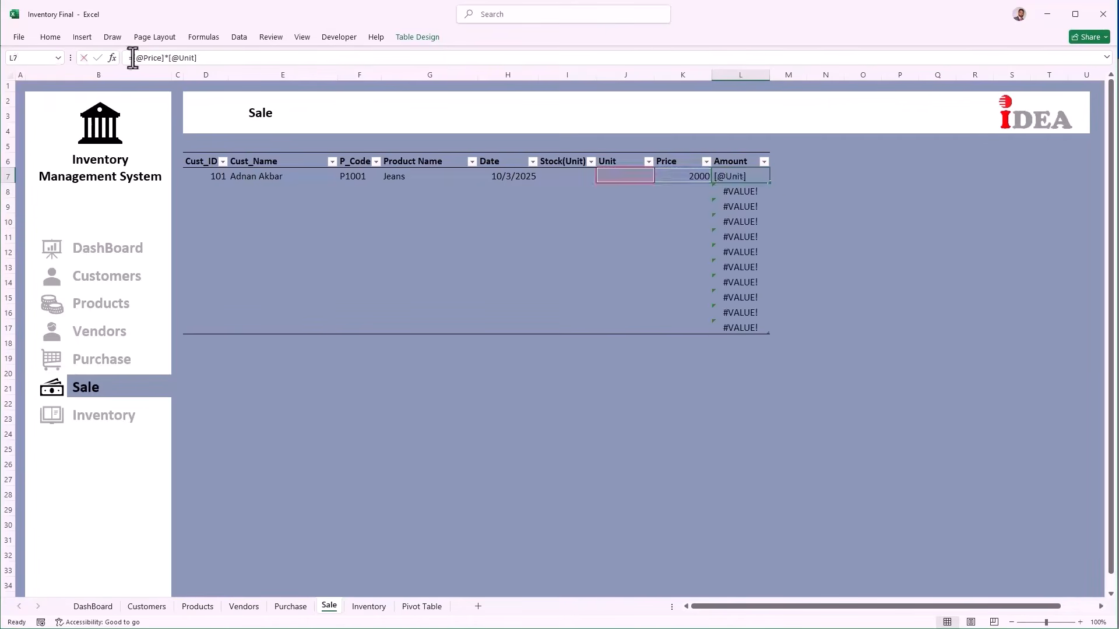
pyautogui.write('ifer')
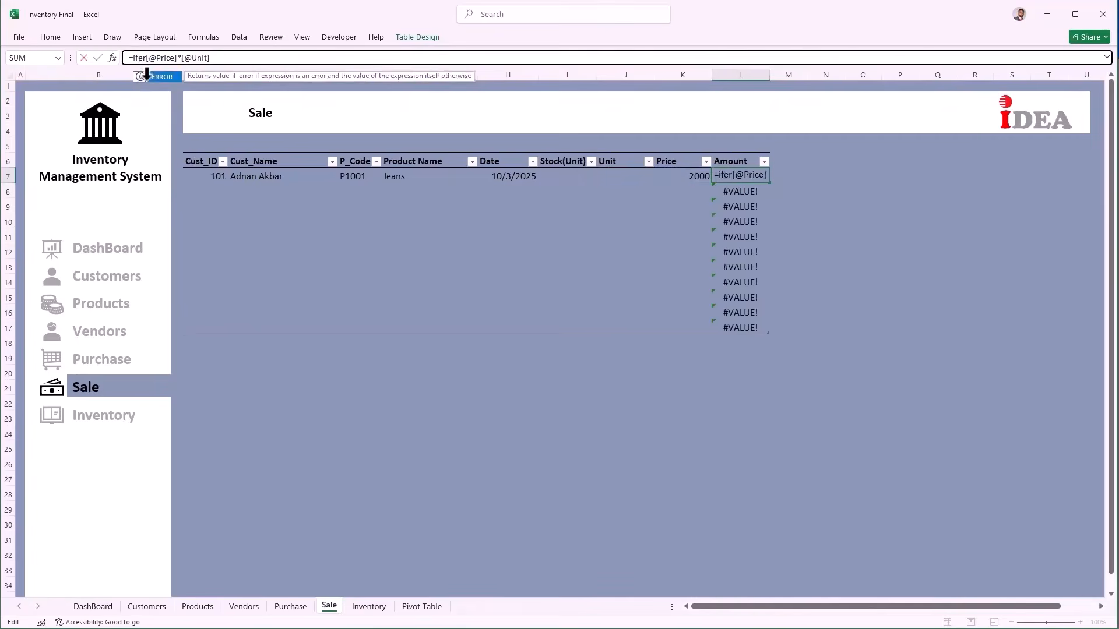
pyautogui.press('Tab')
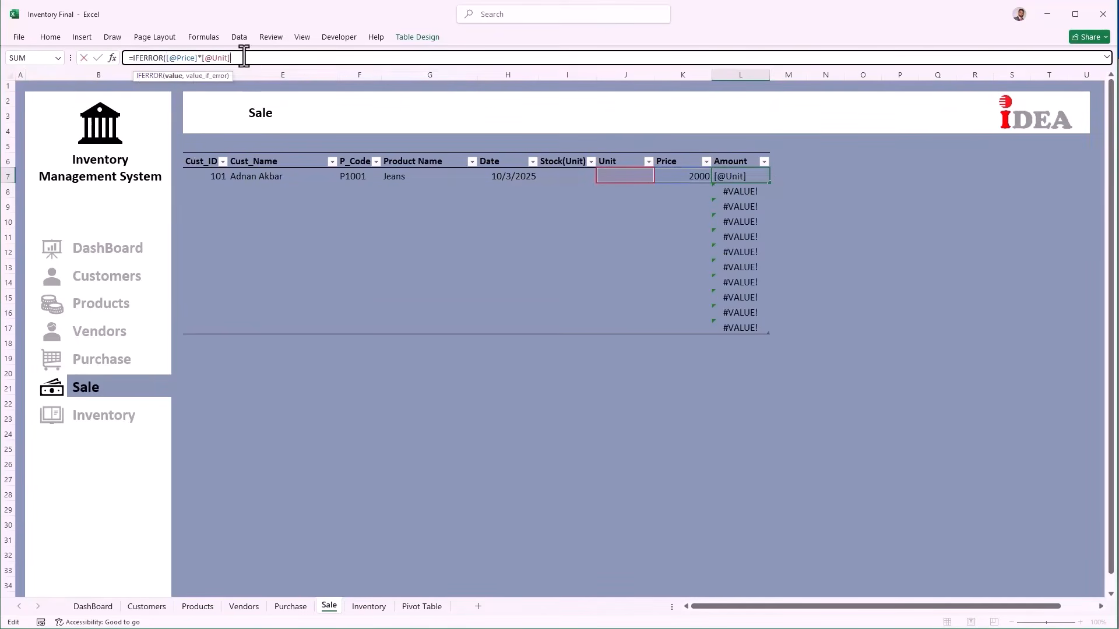
pyautogui.write(',"")')
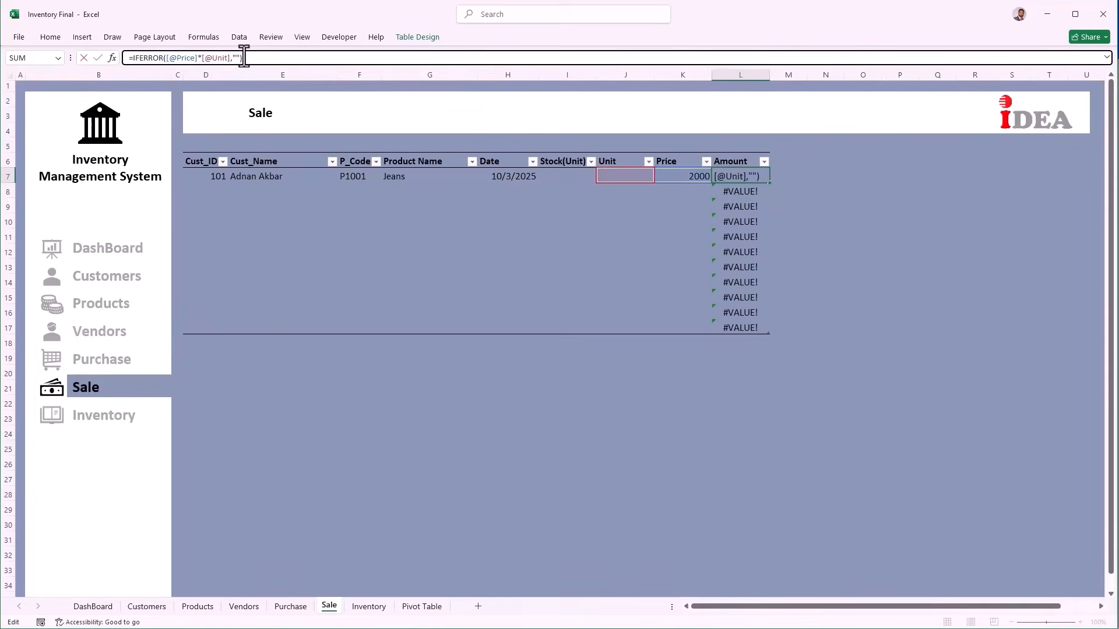
pyautogui.press('Return')
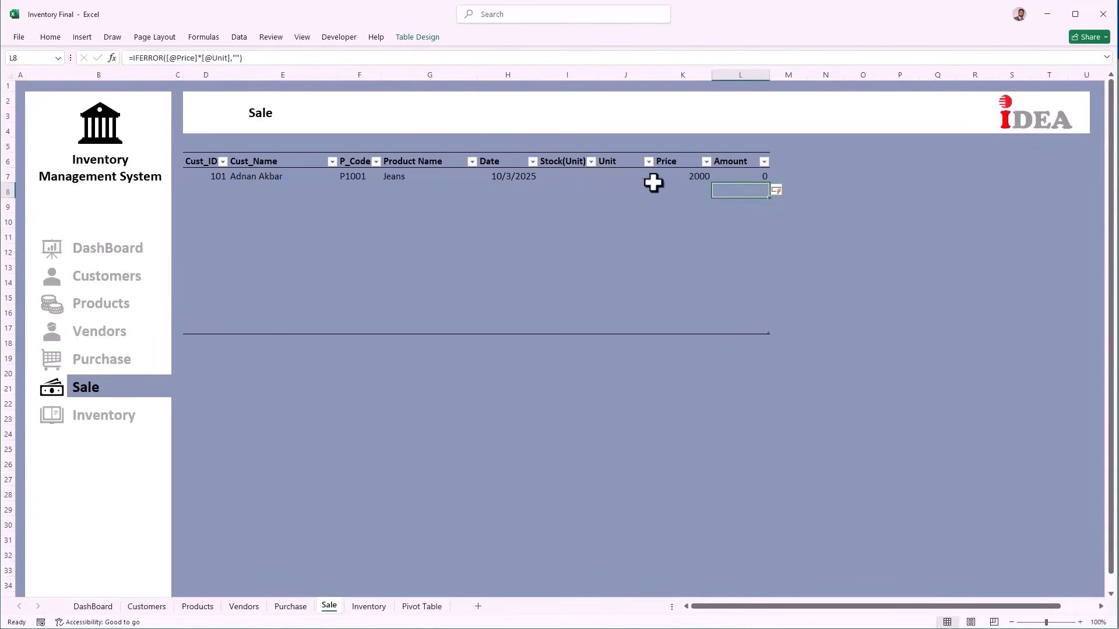
pyautogui.click(628, 178)
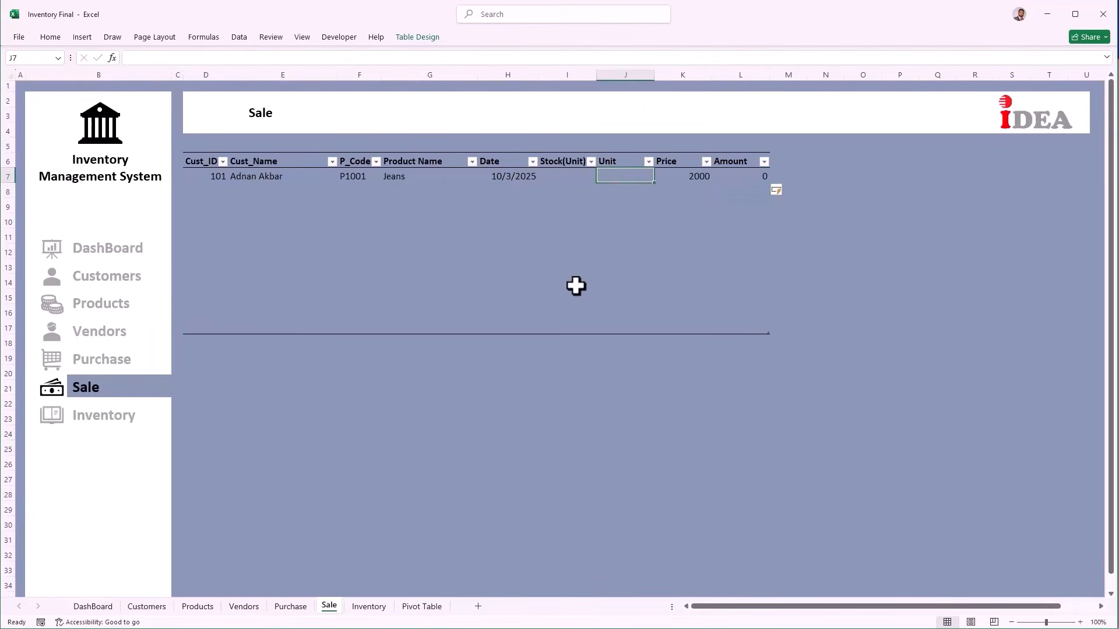
# Step: Set row 7's units to 5, then record sale 2: customer 102, P1003, today's date, 3 units
pyautogui.write('5')
pyautogui.press('Tab')
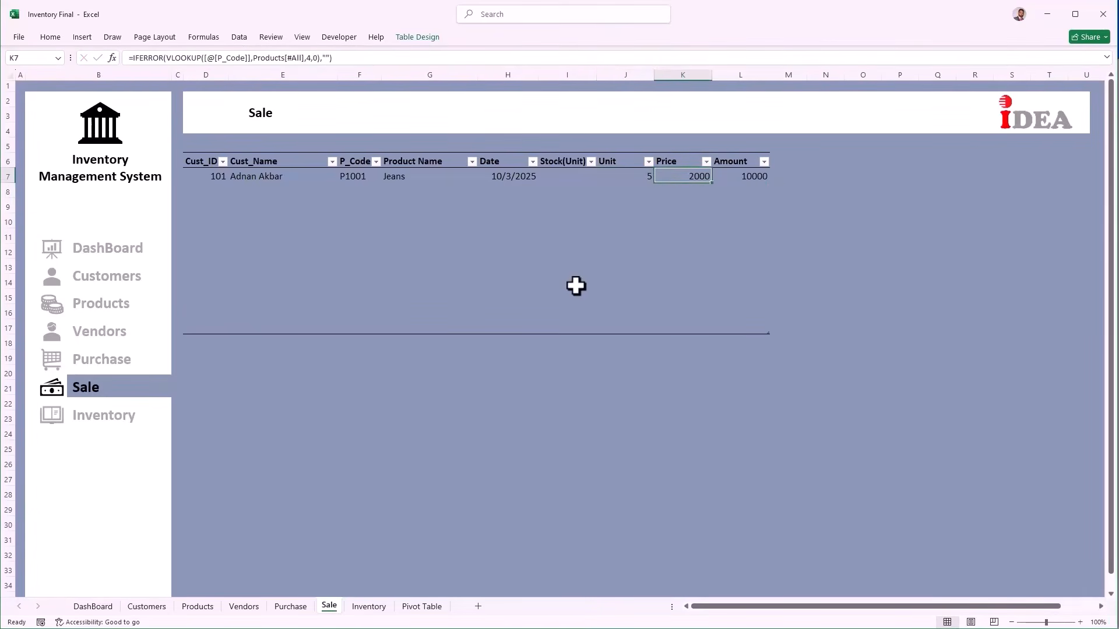
pyautogui.click(204, 191)
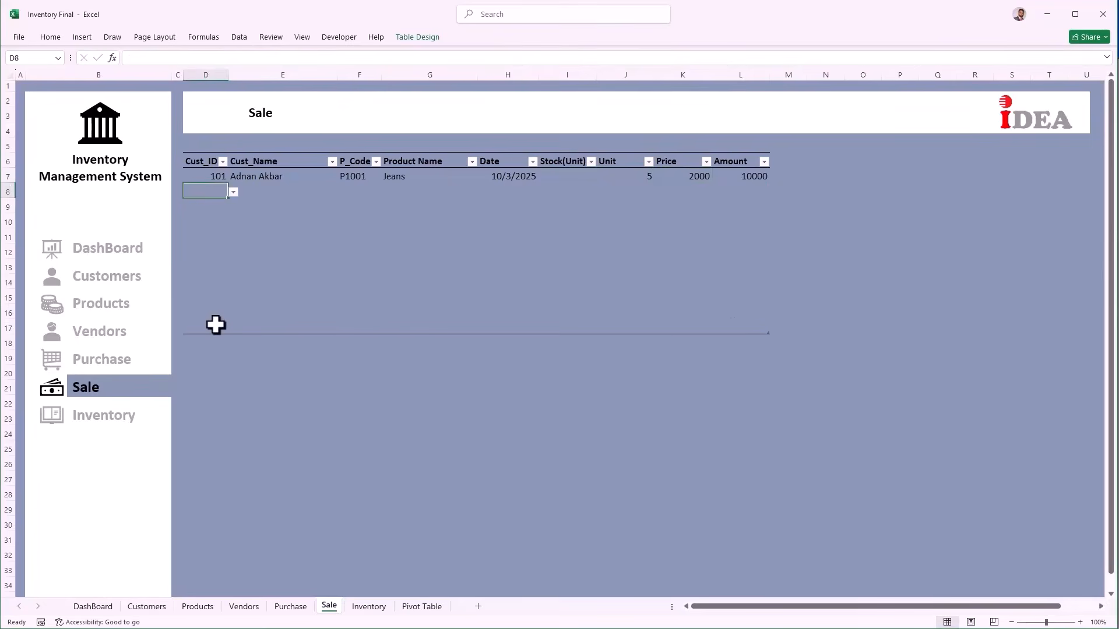
pyautogui.hotkey('alt', 'Down')
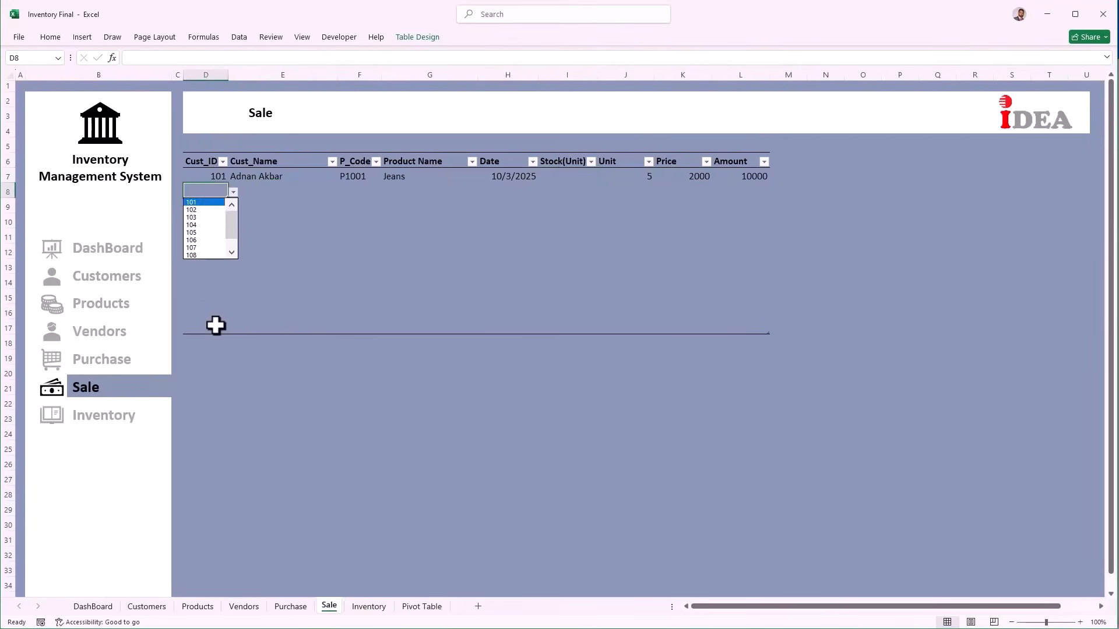
pyautogui.press('Down')
pyautogui.press('Down')
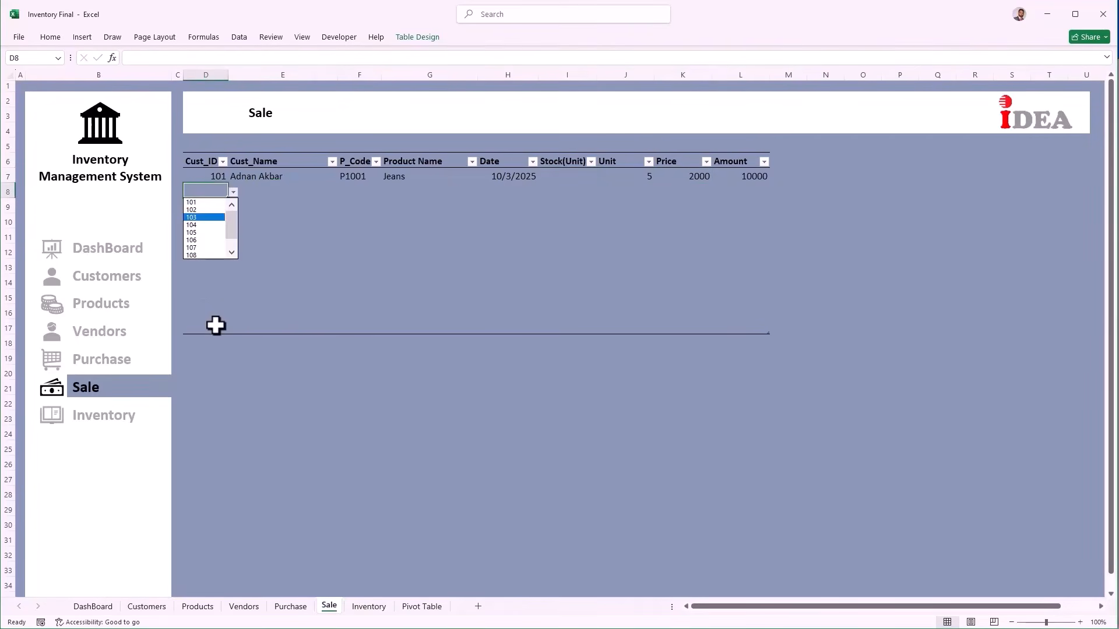
pyautogui.press('Up')
pyautogui.press('Return')
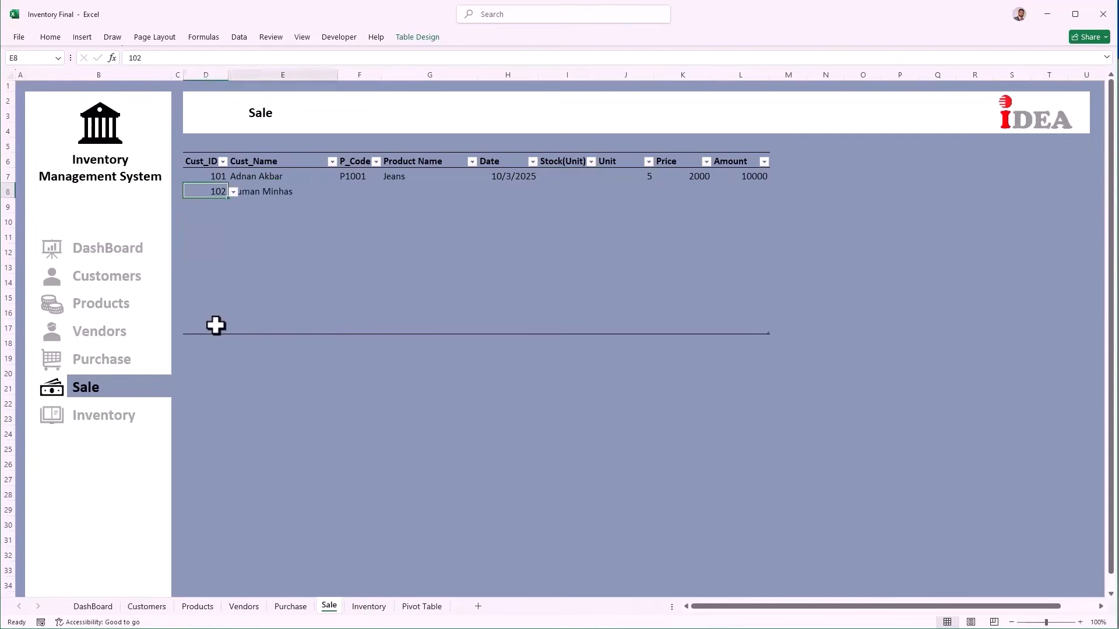
pyautogui.press('Right')
pyautogui.press('Right')
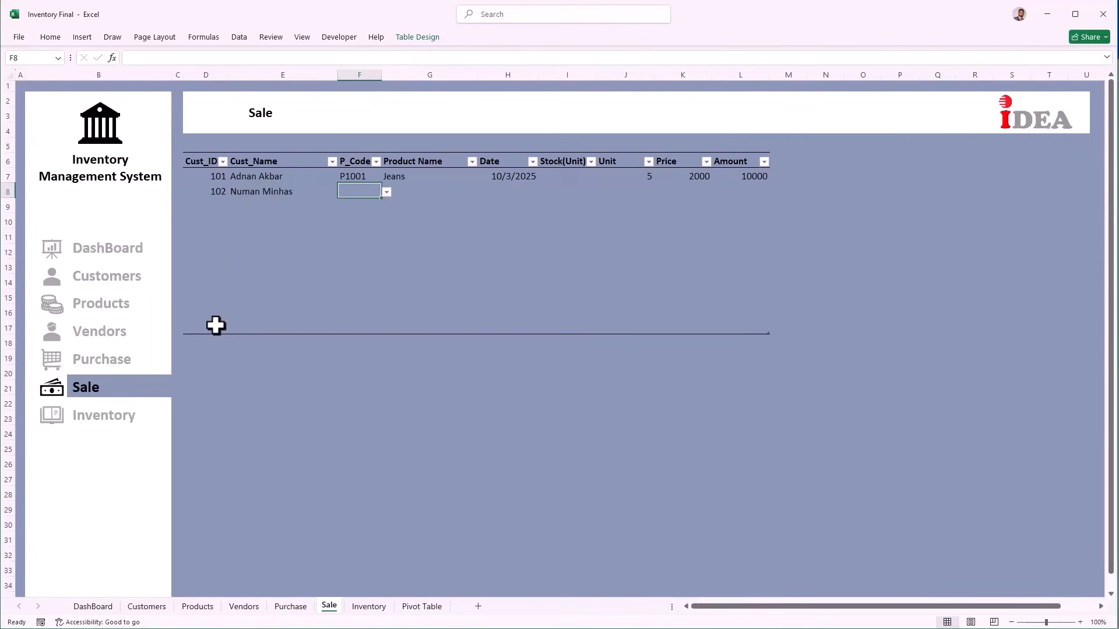
pyautogui.hotkey('alt', 'Down')
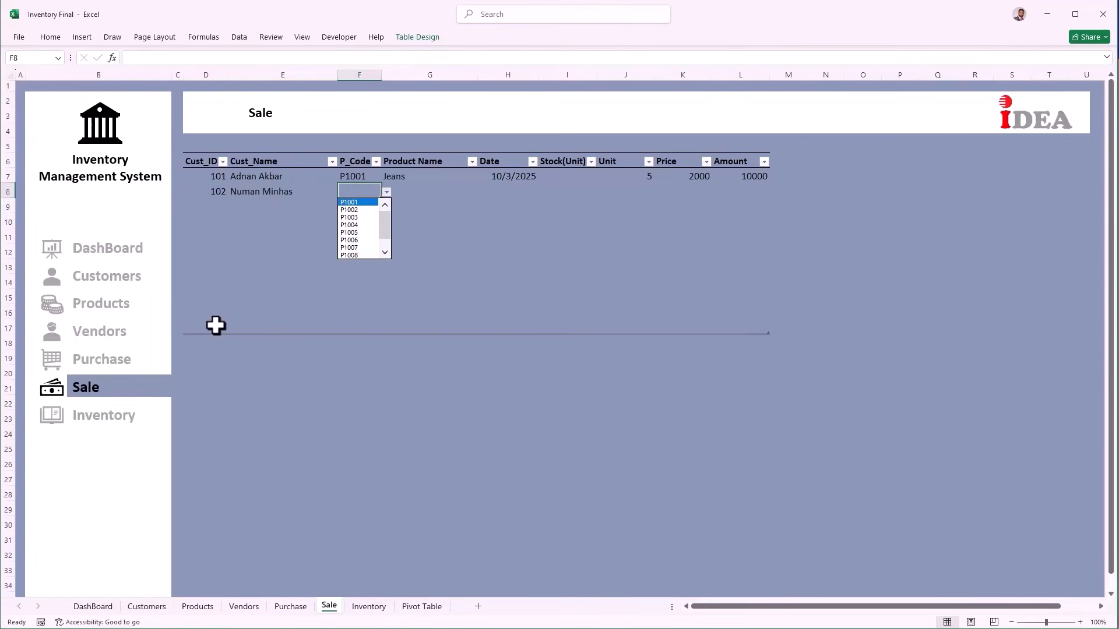
pyautogui.press('Down')
pyautogui.press('Down')
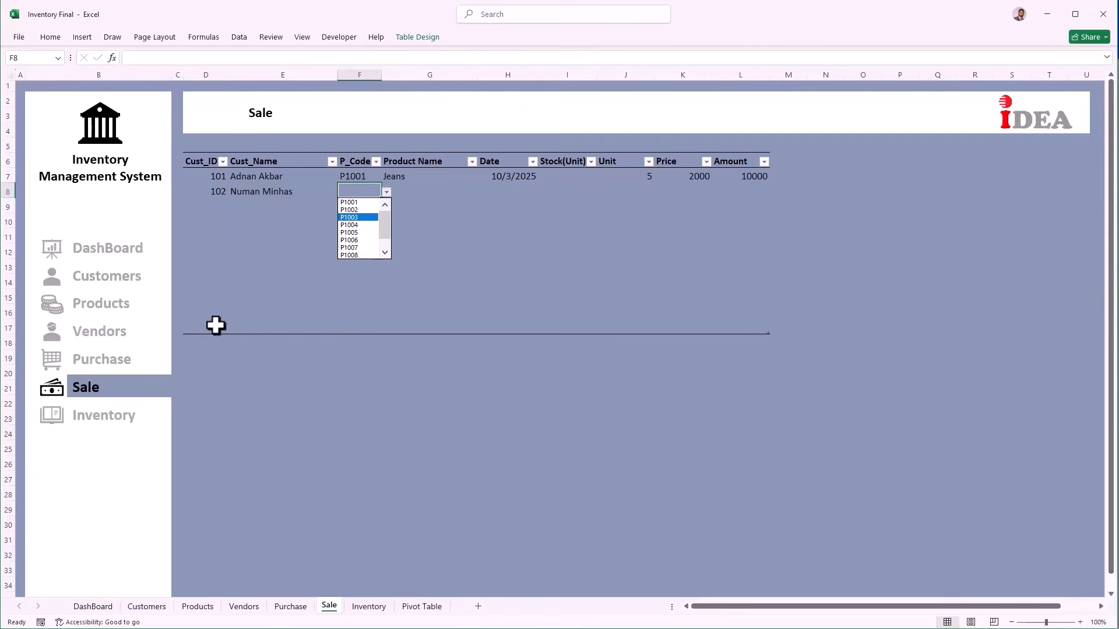
pyautogui.press('Return')
pyautogui.press('Right')
pyautogui.press('Right')
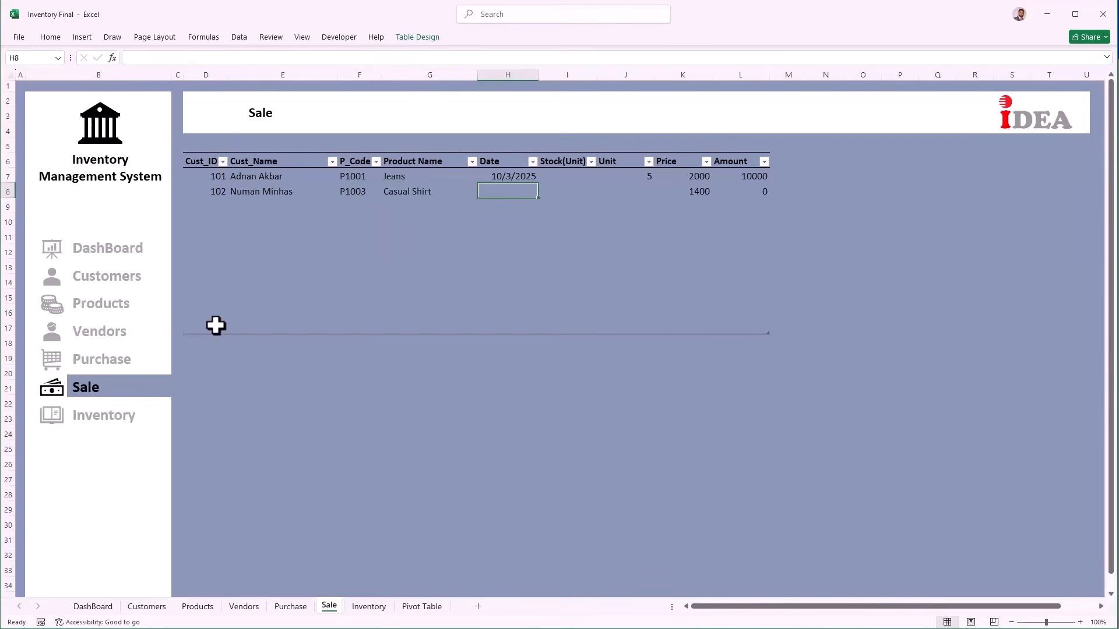
pyautogui.hotkey('ctrl', ';')
pyautogui.press('Tab')
pyautogui.press('Right')
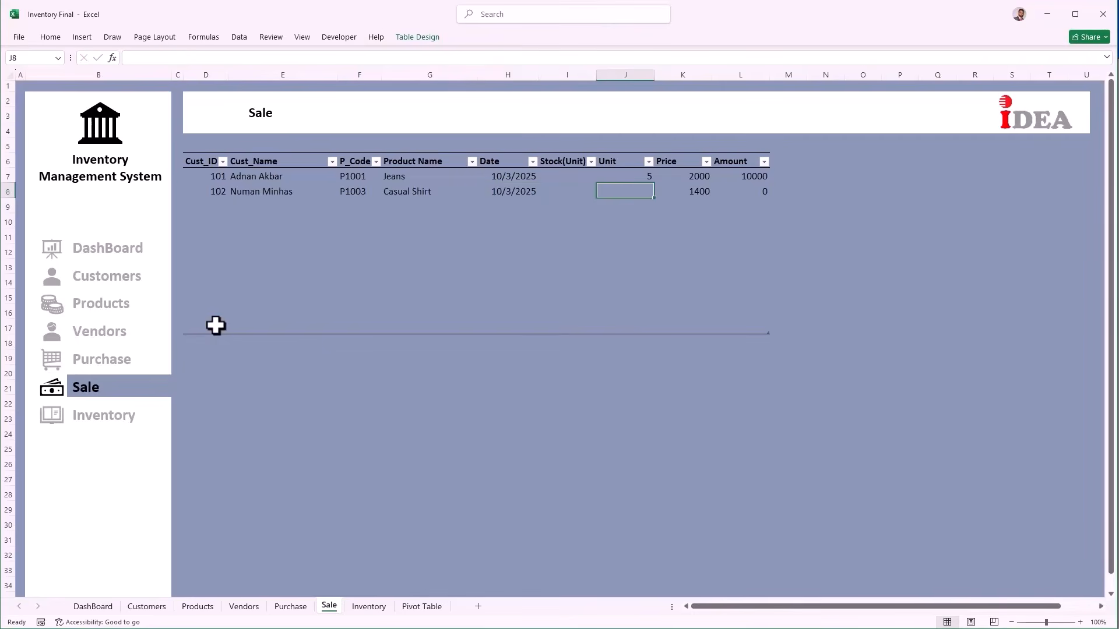
pyautogui.write('3')
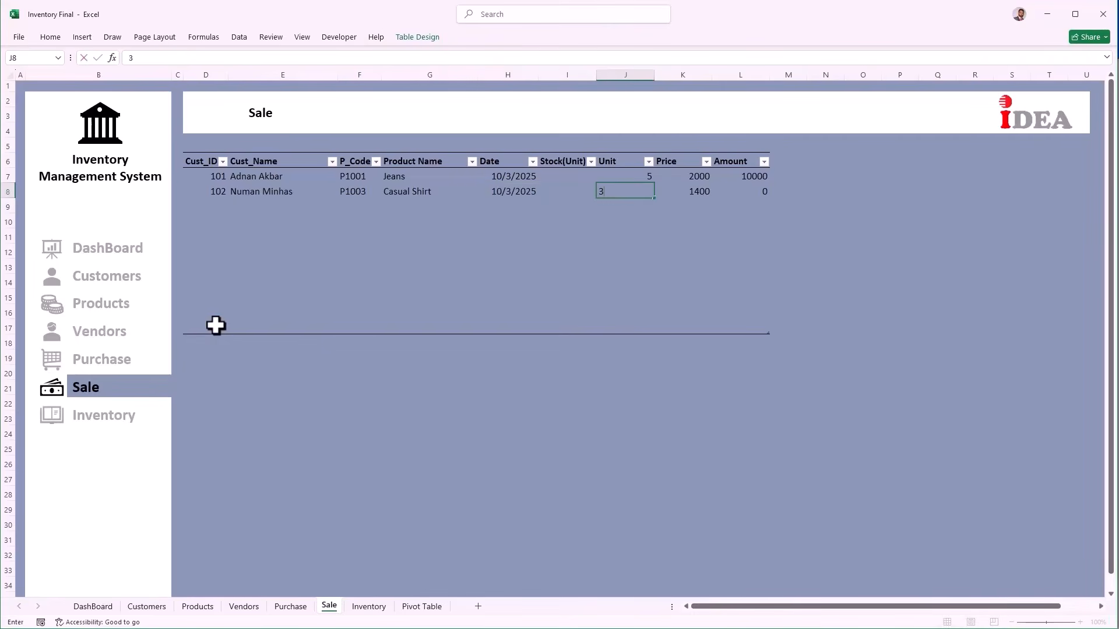
pyautogui.press('Tab')
# Step: Record sale 3: customer 104, P1006 (Shorts Three Quarter), today's date, 2 units
pyautogui.press('Tab')
pyautogui.press('Tab')
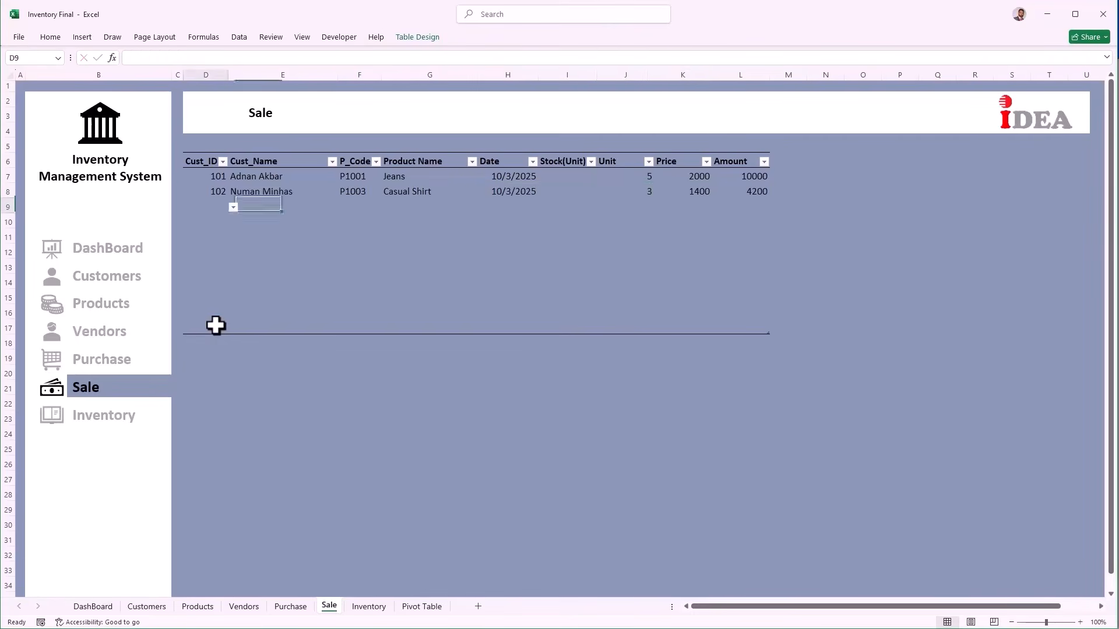
pyautogui.hotkey('alt', 'Down')
pyautogui.press('Down')
pyautogui.press('Down')
pyautogui.press('Down')
pyautogui.press('Return')
pyautogui.press('Tab')
pyautogui.hotkey('alt', 'Down')
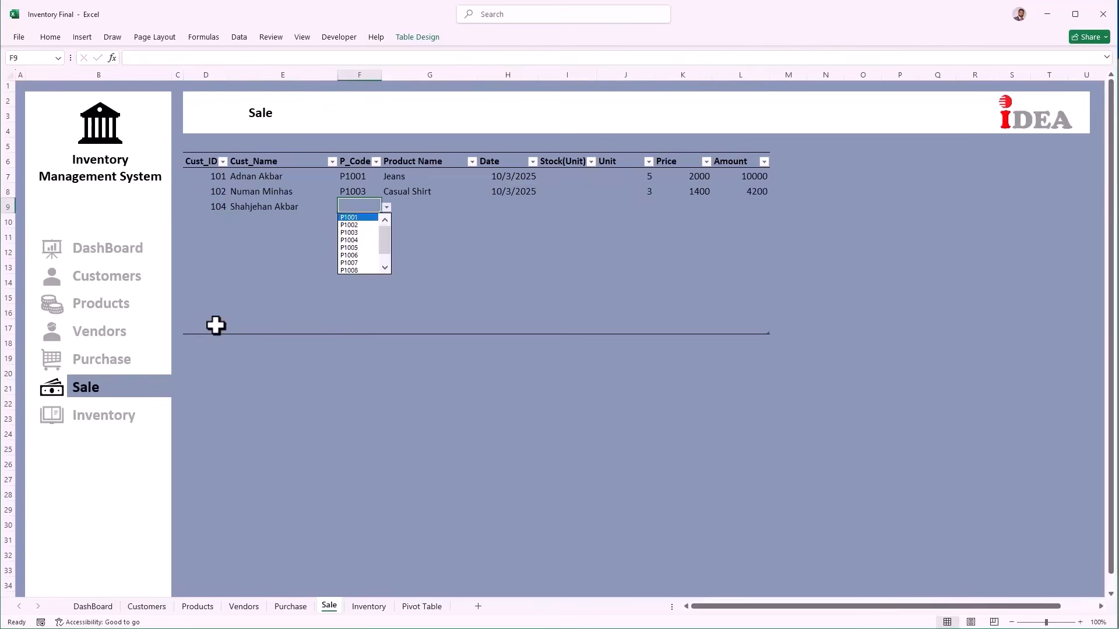
pyautogui.press('Down')
pyautogui.press('Down')
pyautogui.press('Down')
pyautogui.press('Down')
pyautogui.press('Down')
pyautogui.press('Return')
pyautogui.press('Tab')
pyautogui.press('Tab')
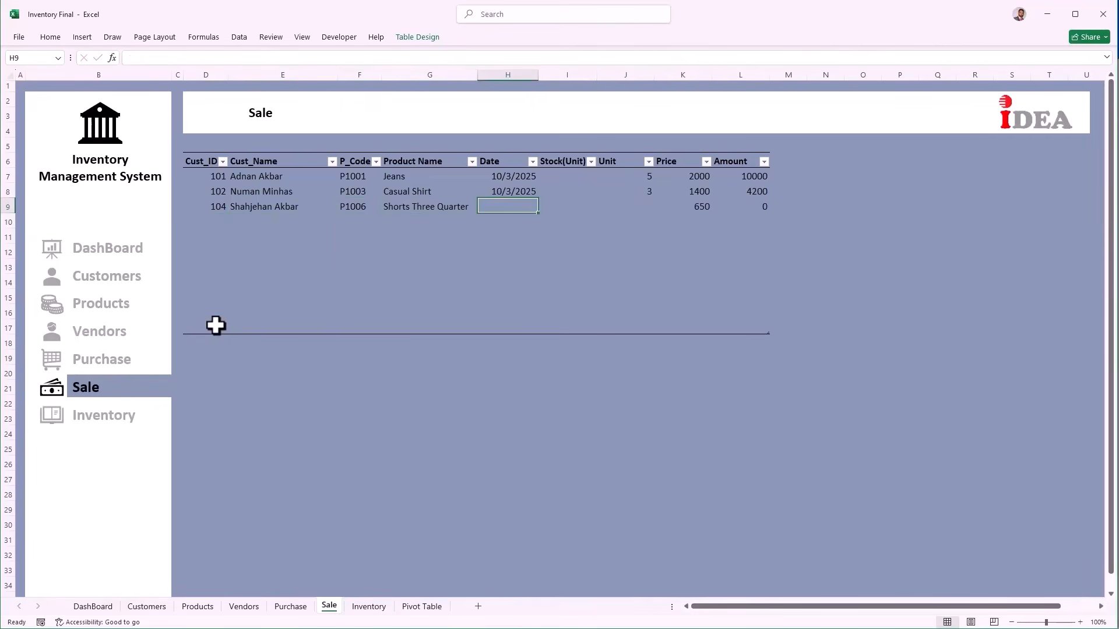
pyautogui.hotkey('ctrl', ';')
pyautogui.press('Tab')
pyautogui.press('Tab')
pyautogui.write('2')
pyautogui.press('Tab')
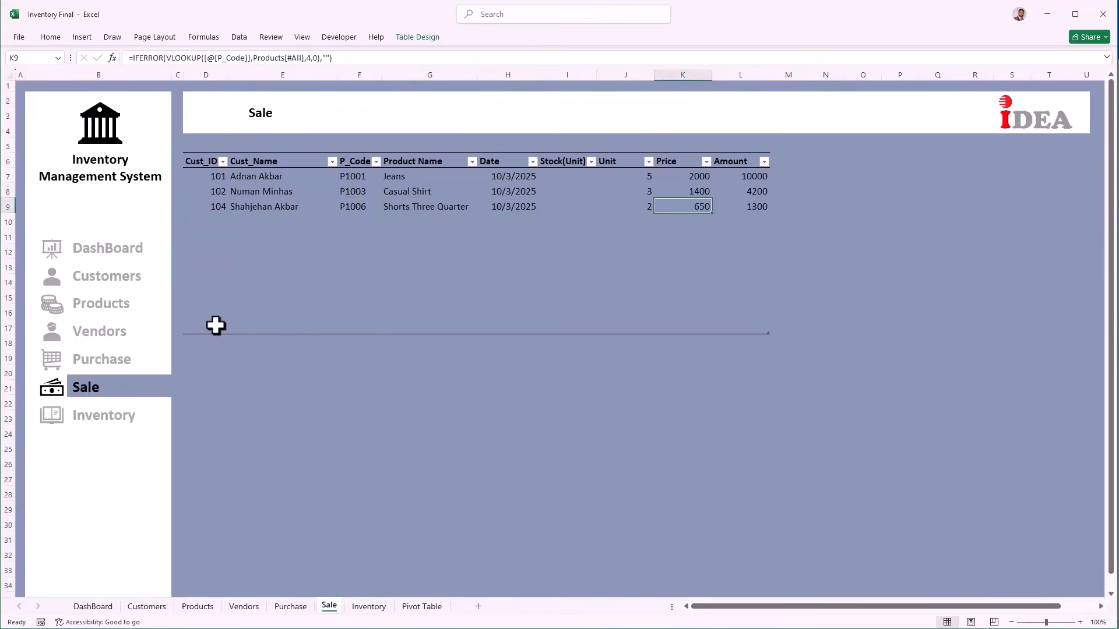
pyautogui.moveTo(507, 176); pyautogui.dragTo(518, 321)
# Step: Format the Sale Date column with the 14-Mar-12 date style so dates read 03-Oct-25
pyautogui.hotkey('ctrl', '1')
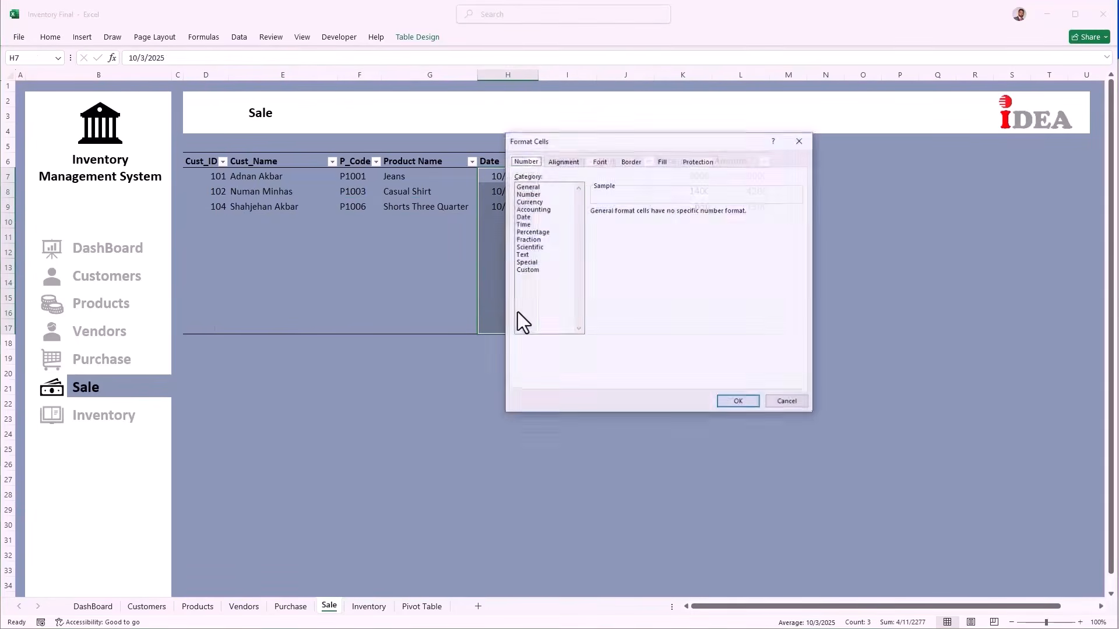
pyautogui.click(525, 217)
pyautogui.click(610, 258)
pyautogui.scroll(-1, 609, 256)
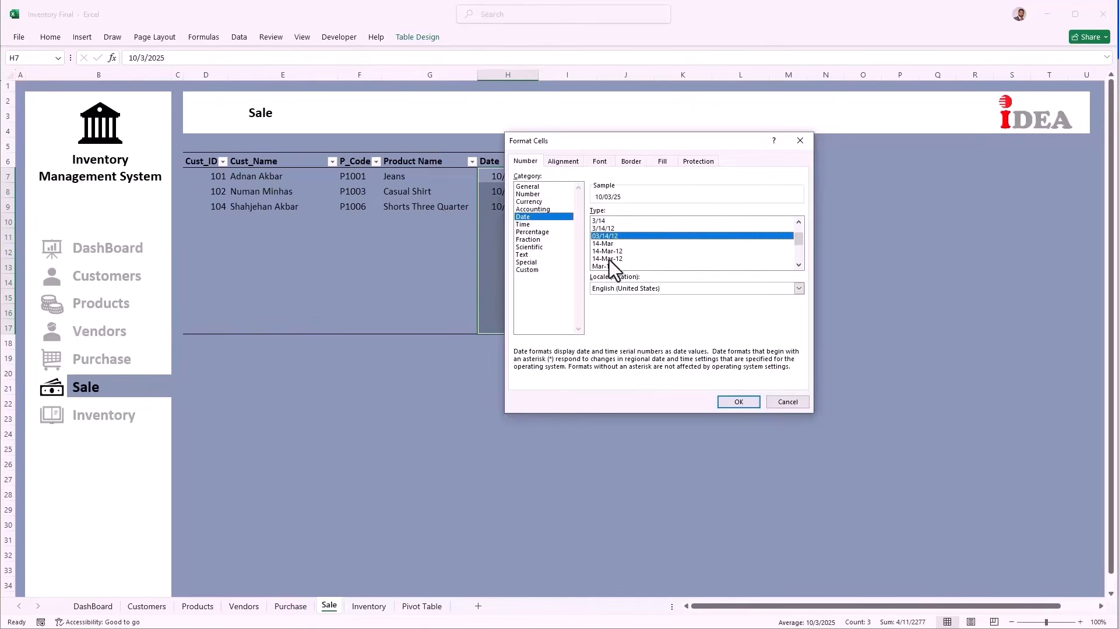
pyautogui.click(609, 259)
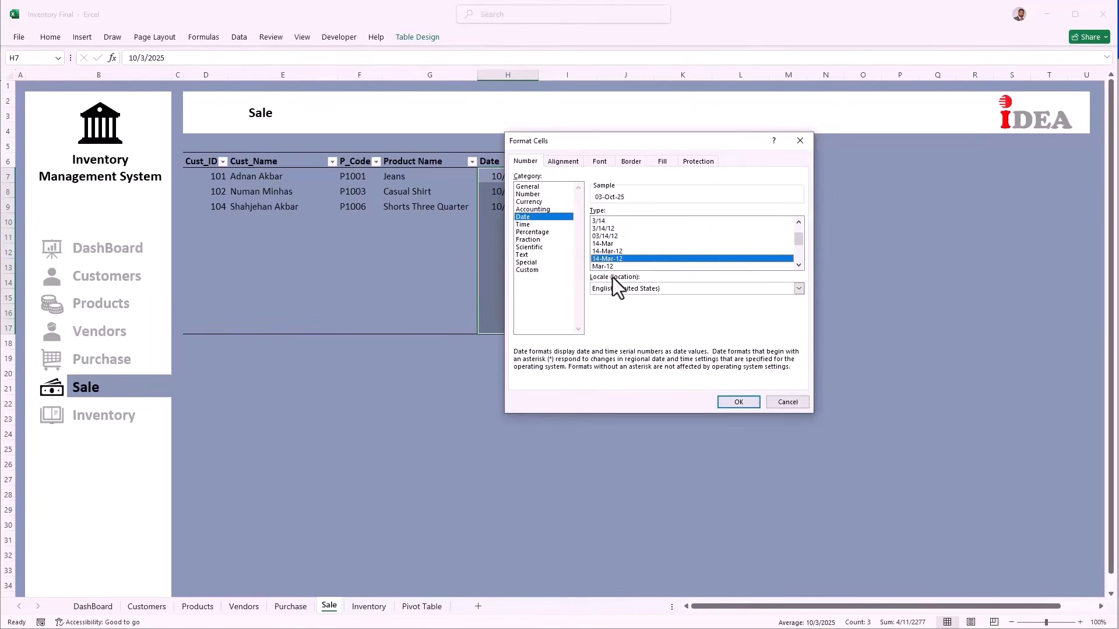
pyautogui.click(735, 402)
pyautogui.click(516, 263)
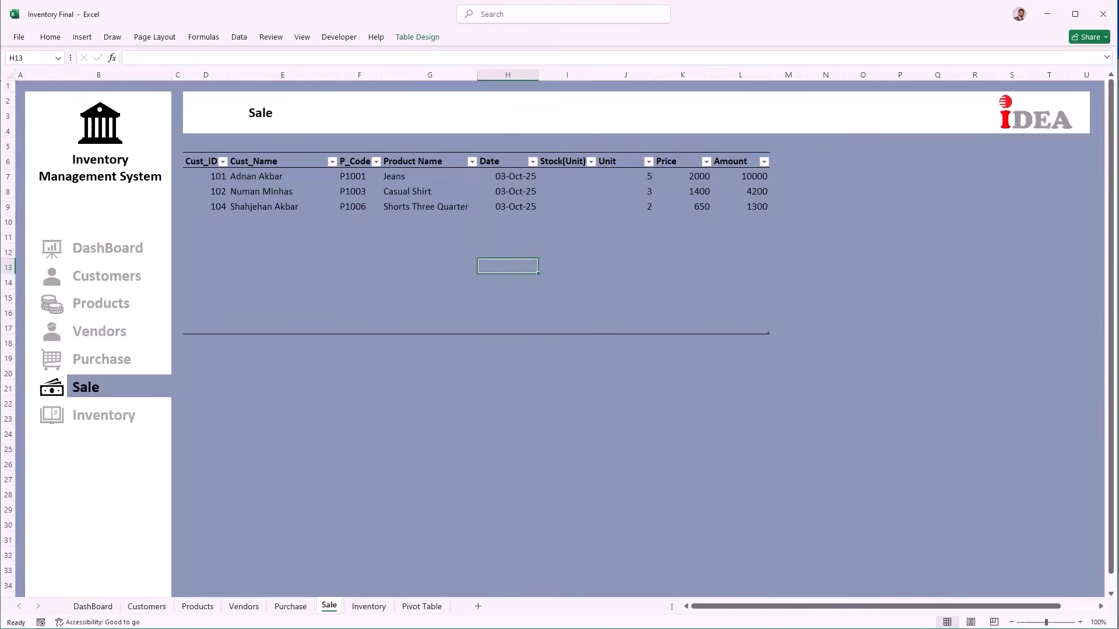
pyautogui.click(111, 418)
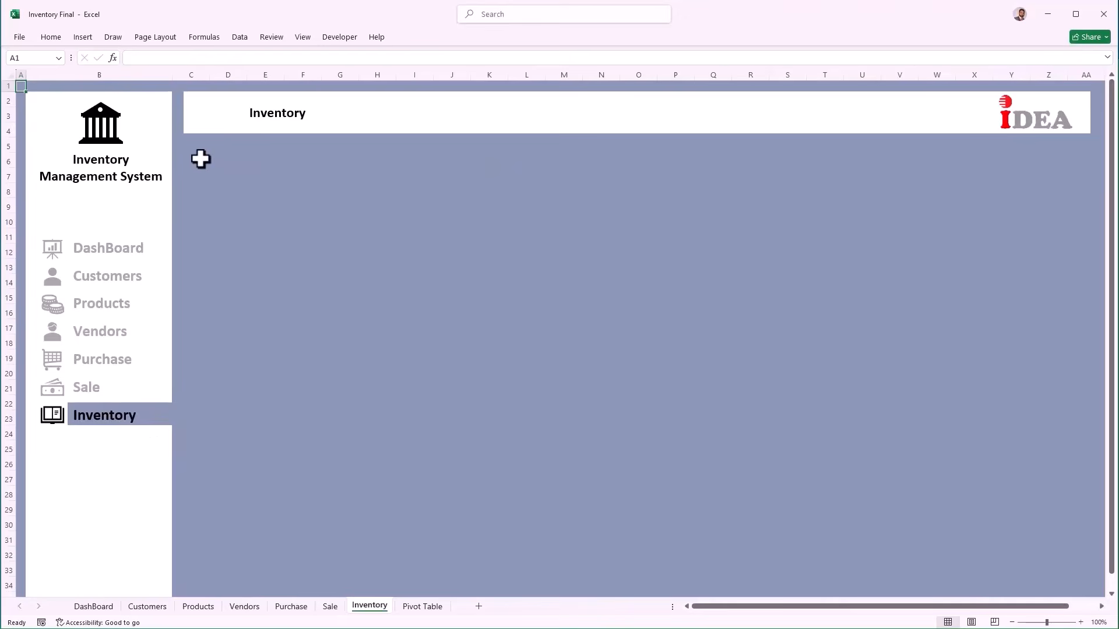
# Step: Set the Inventory banner to 'Don't move or size with cells', then narrow column C
pyautogui.click(210, 124)
pyautogui.rightClick(210, 124)
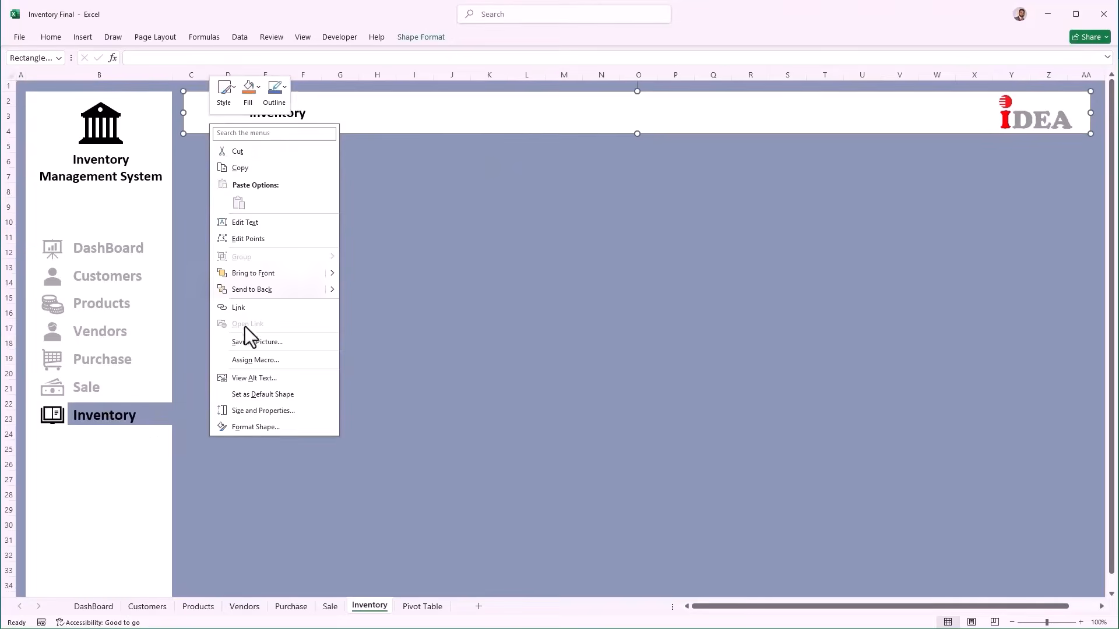
pyautogui.click(263, 428)
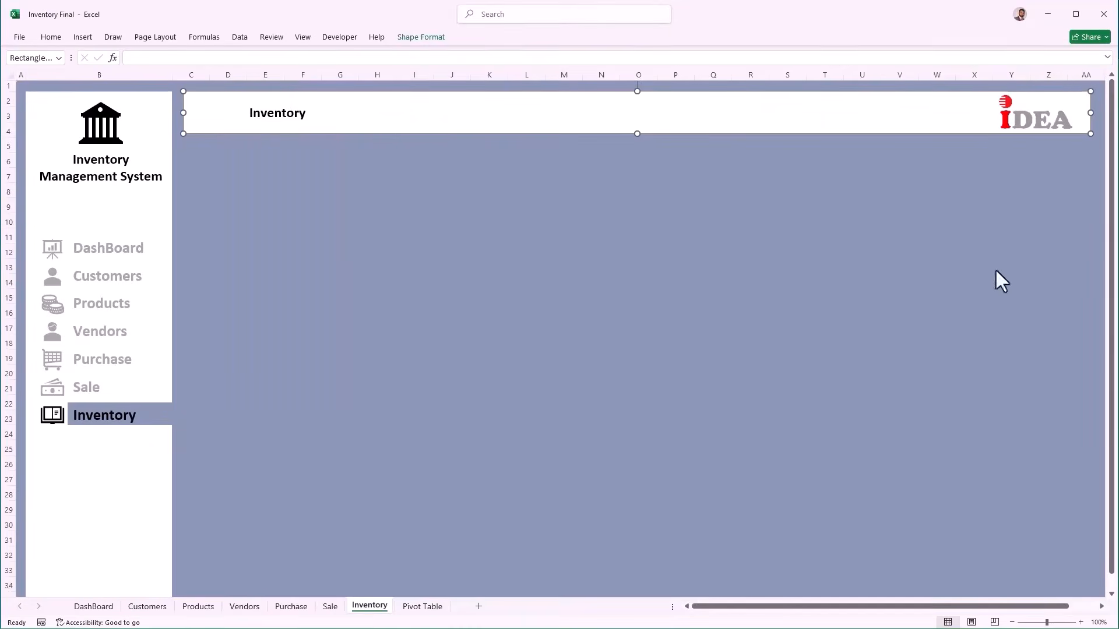
pyautogui.click(973, 294)
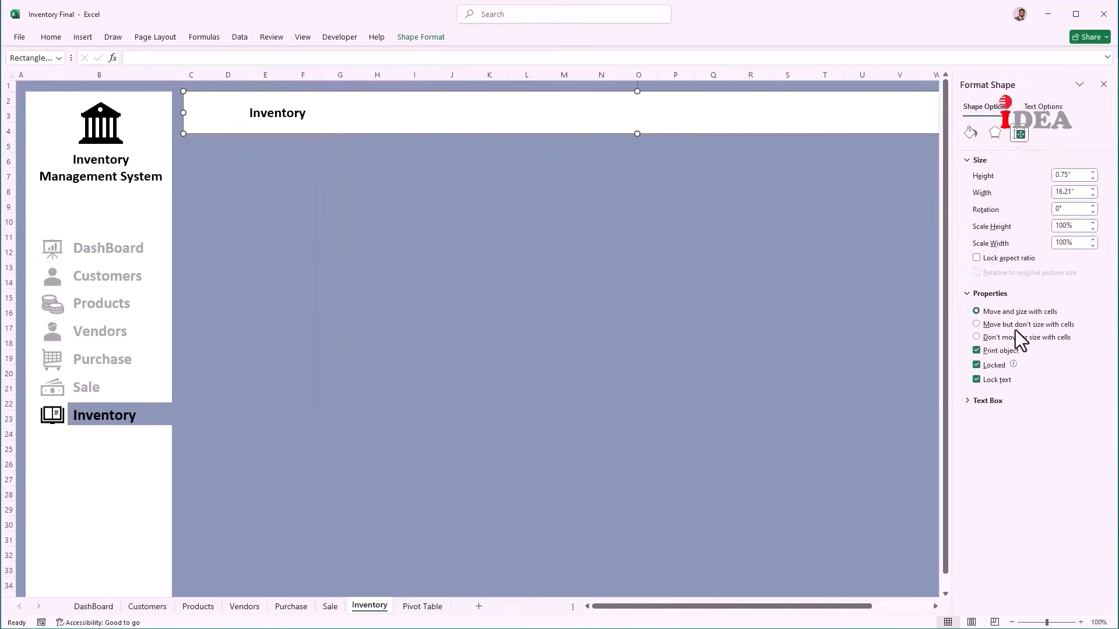
pyautogui.click(1026, 338)
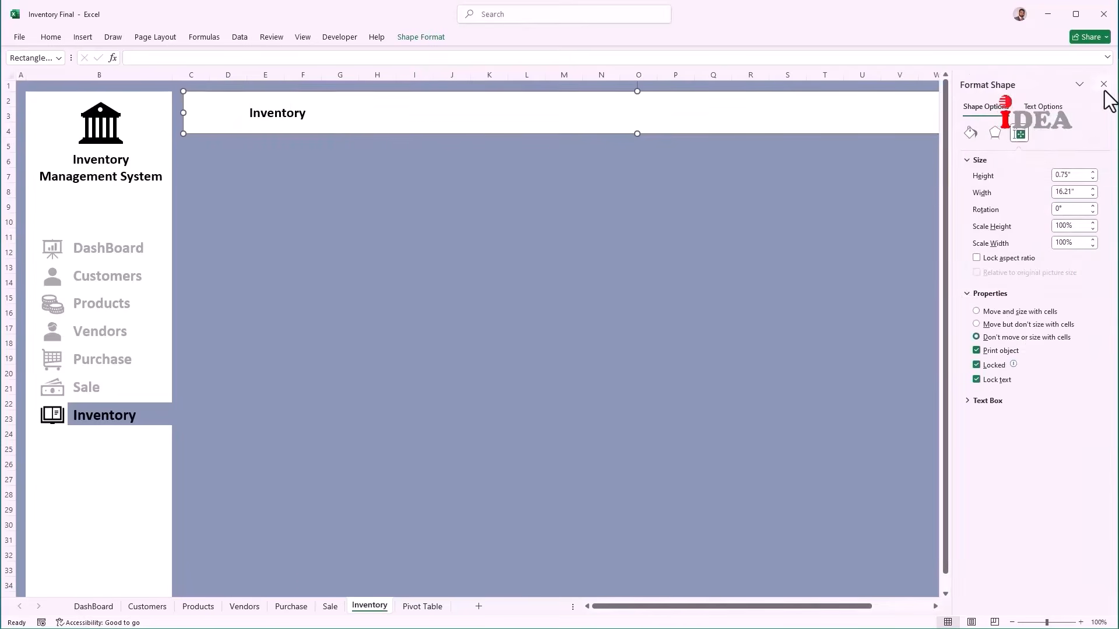
pyautogui.click(1103, 84)
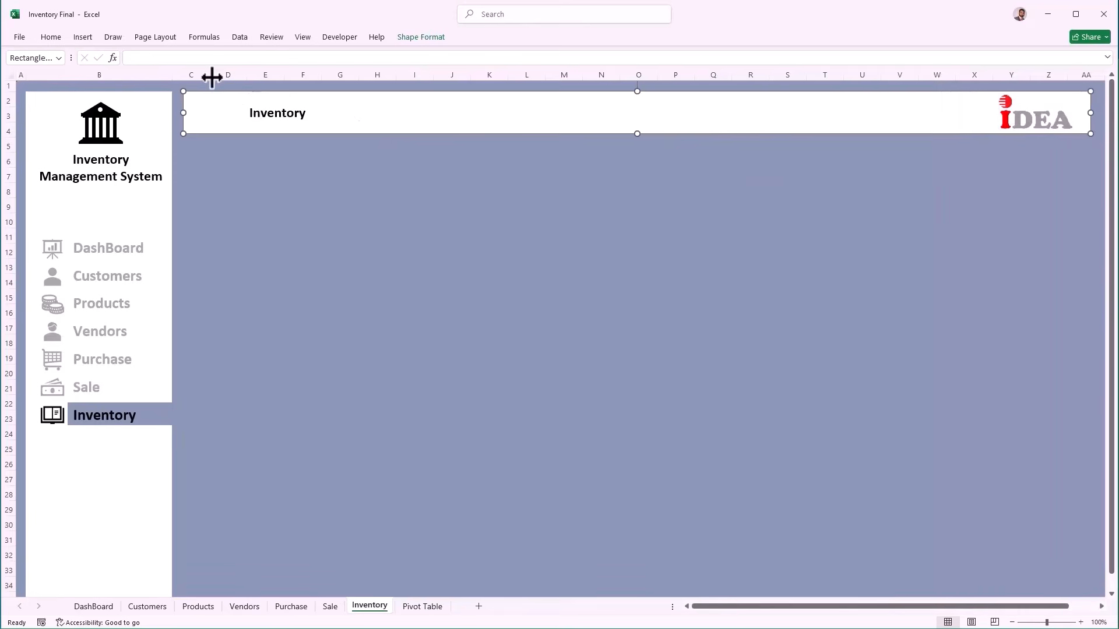
pyautogui.moveTo(207, 76); pyautogui.dragTo(185, 76)
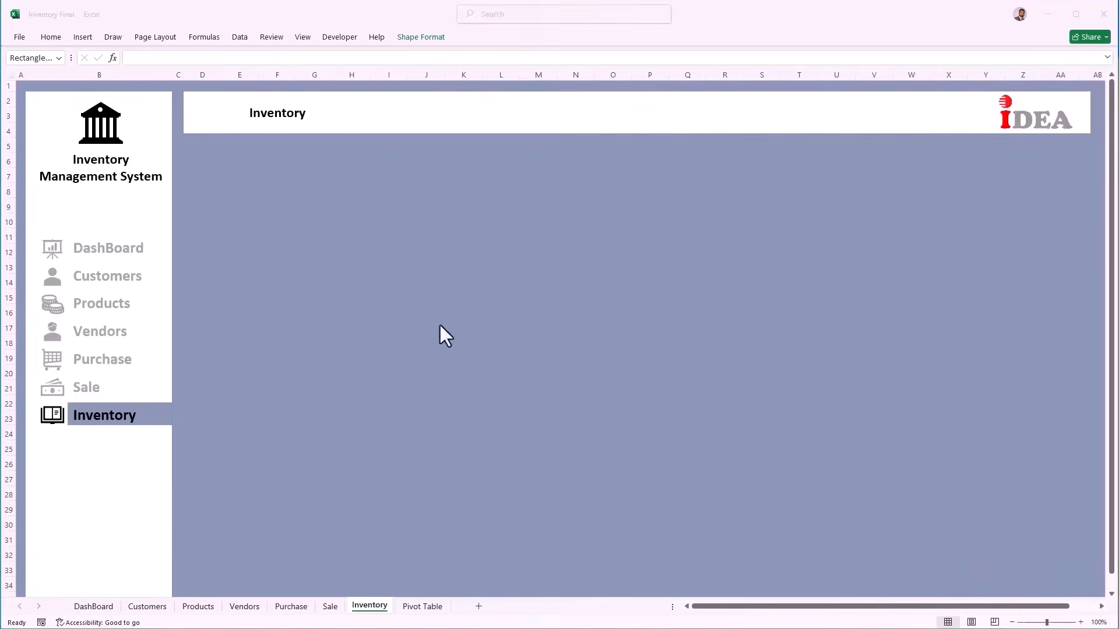
# Step: Paste the P_Code through Stock Amount headings at D6 and widen column E for product names
pyautogui.click(202, 163)
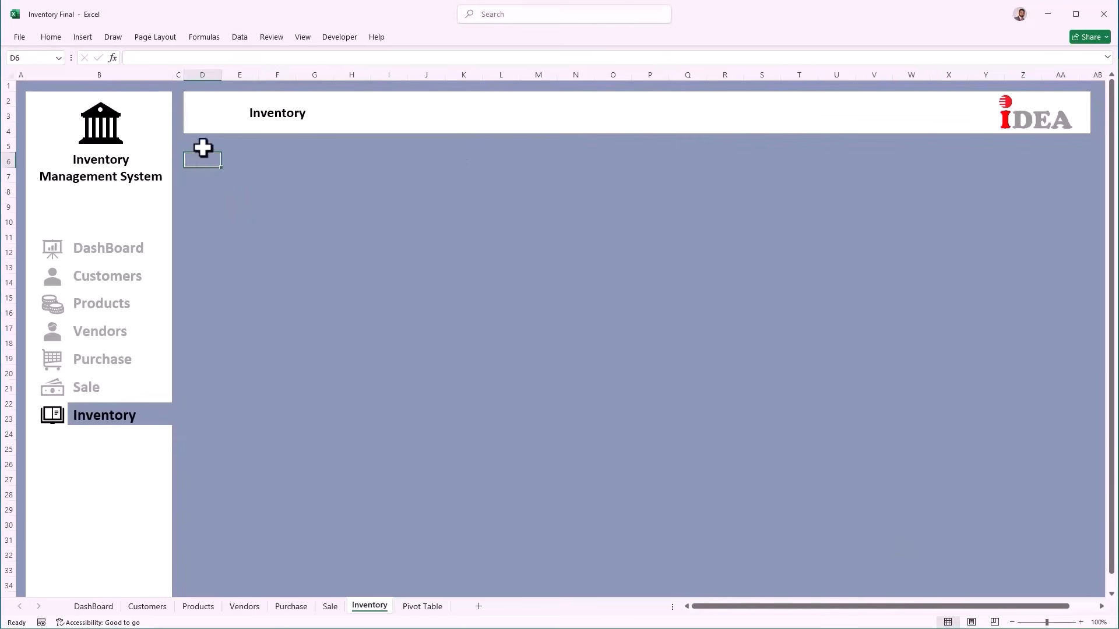
pyautogui.write('P_Code\tProduct\tCost\tP Units\tS Units\tStock\tStock Amount')
pyautogui.click(205, 163)
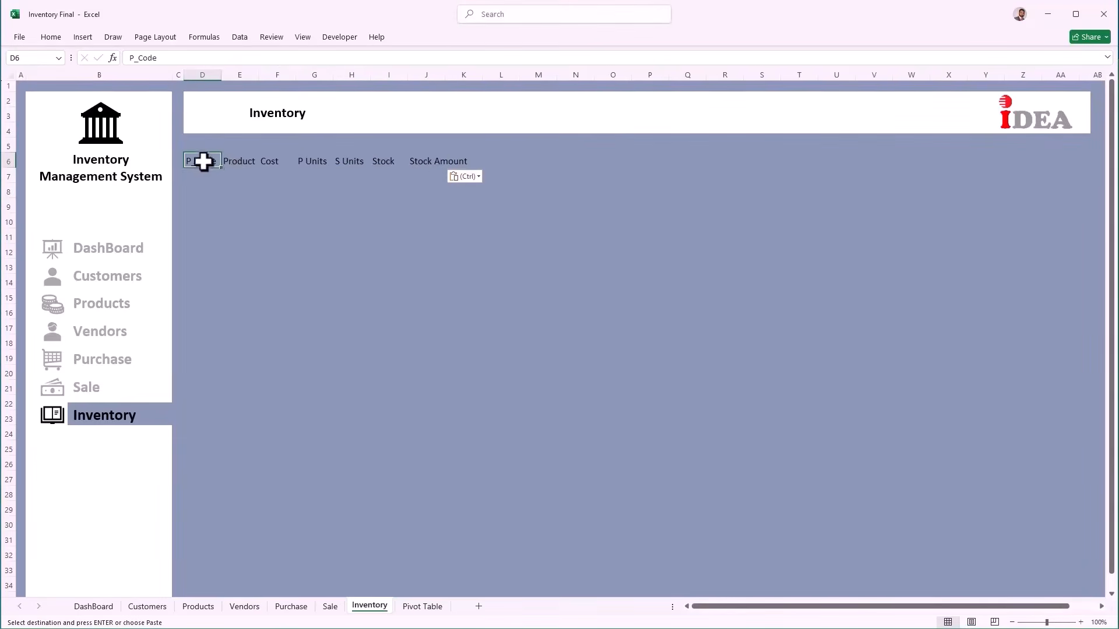
pyautogui.click(233, 161)
pyautogui.moveTo(259, 74); pyautogui.dragTo(499, 74)
pyautogui.click(201, 174)
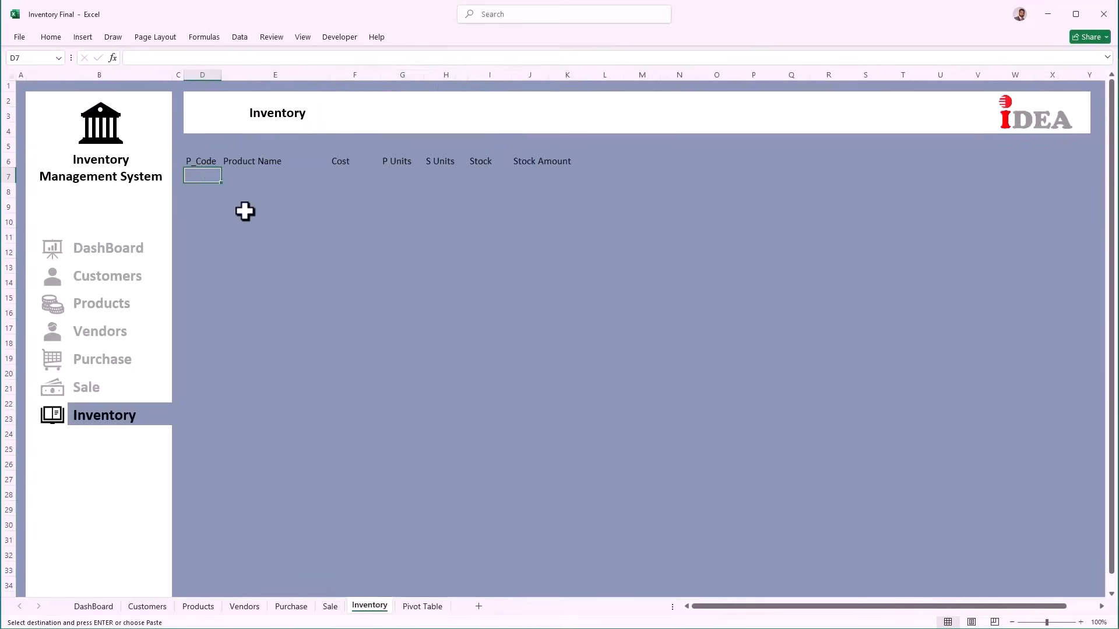
pyautogui.moveTo(204, 164); pyautogui.dragTo(564, 522)
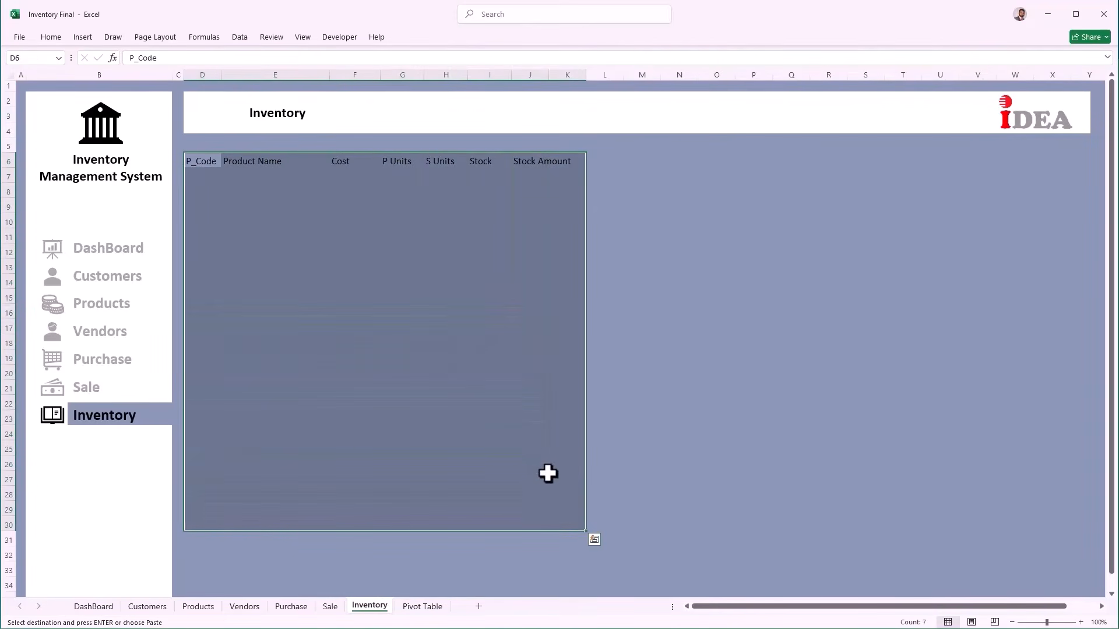
# Step: Convert the Inventory headings range D6:K30 into a table with headers and apply a Light table style
pyautogui.hotkey('ctrl', 't')
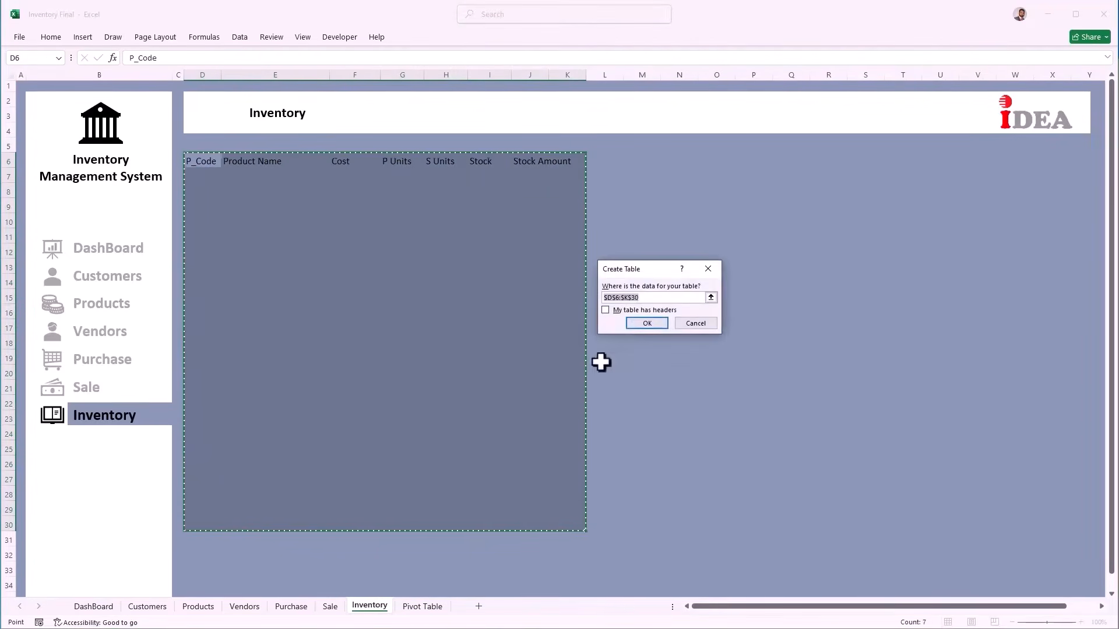
pyautogui.click(614, 312)
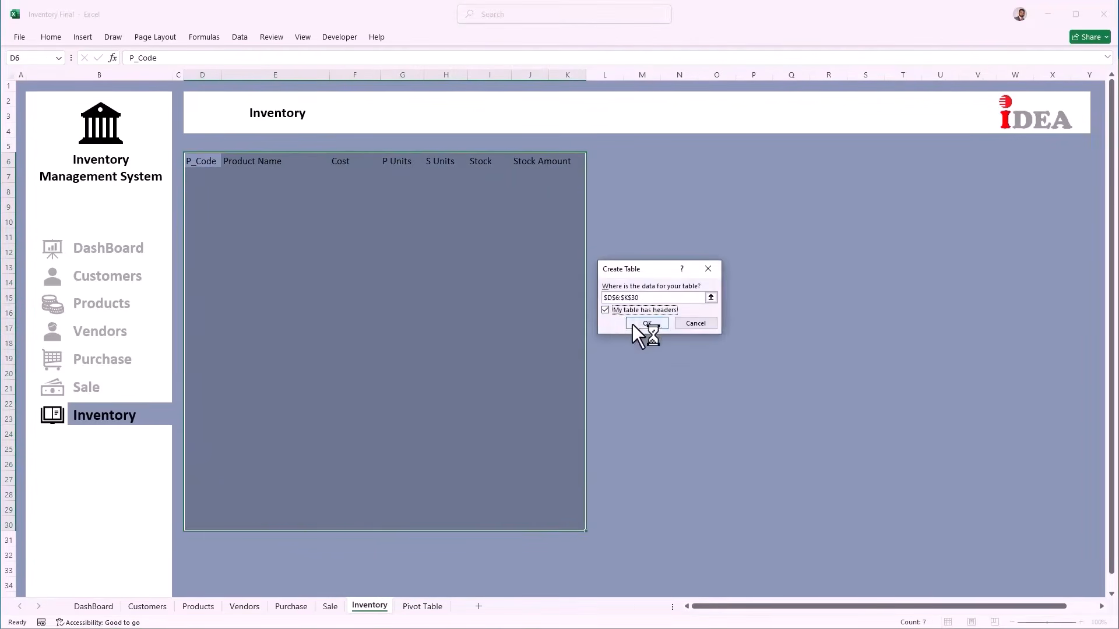
pyautogui.click(349, 302)
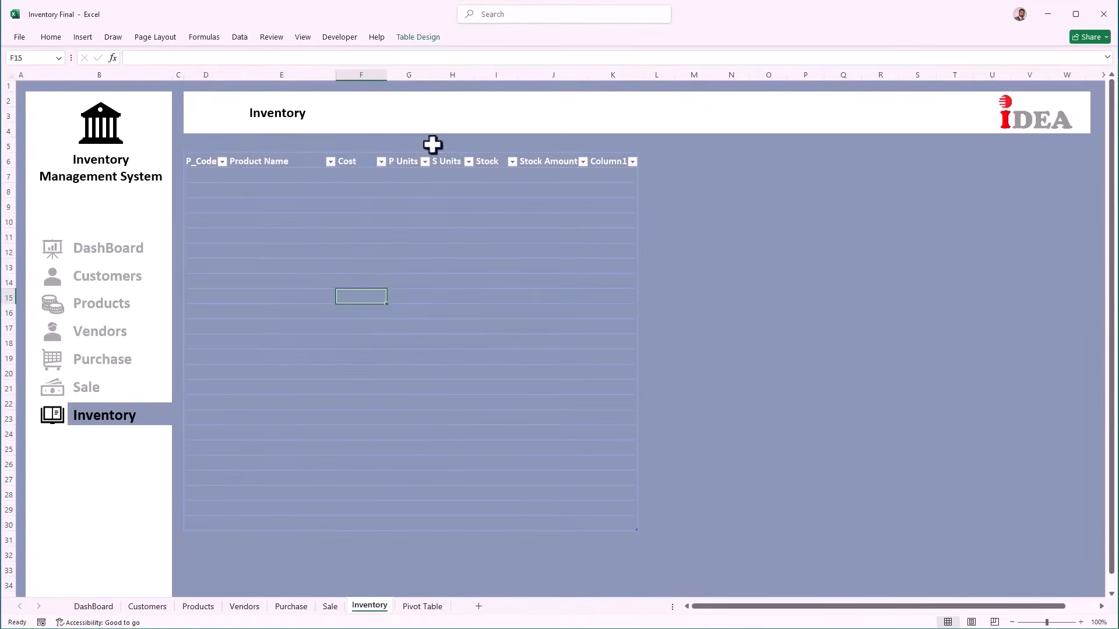
pyautogui.moveTo(201, 163); pyautogui.dragTo(600, 523)
pyautogui.click(417, 37)
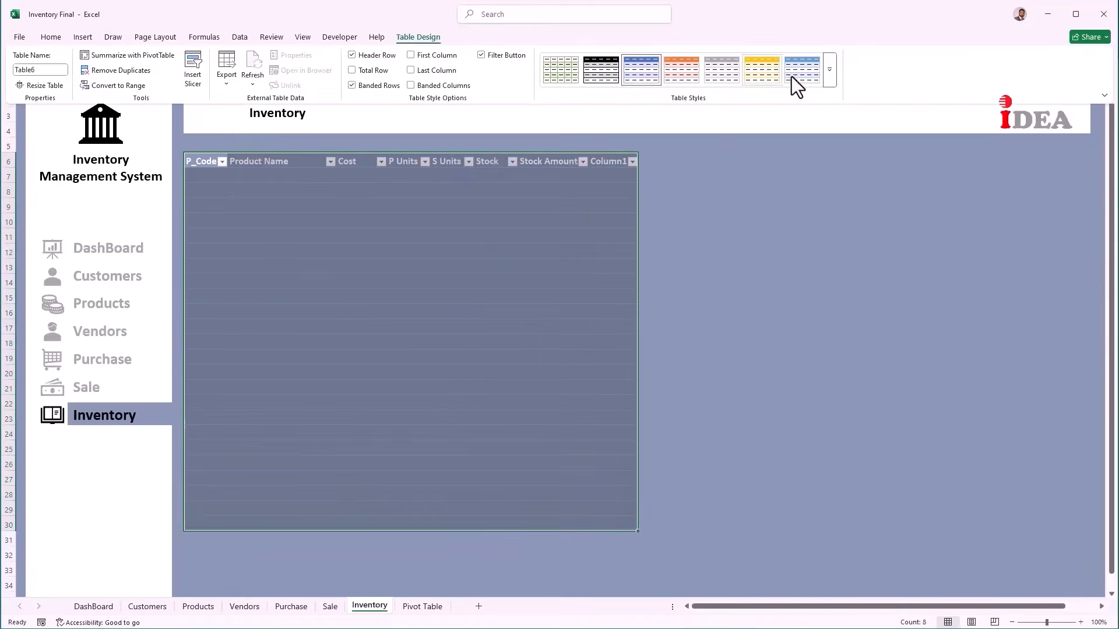
pyautogui.click(828, 70)
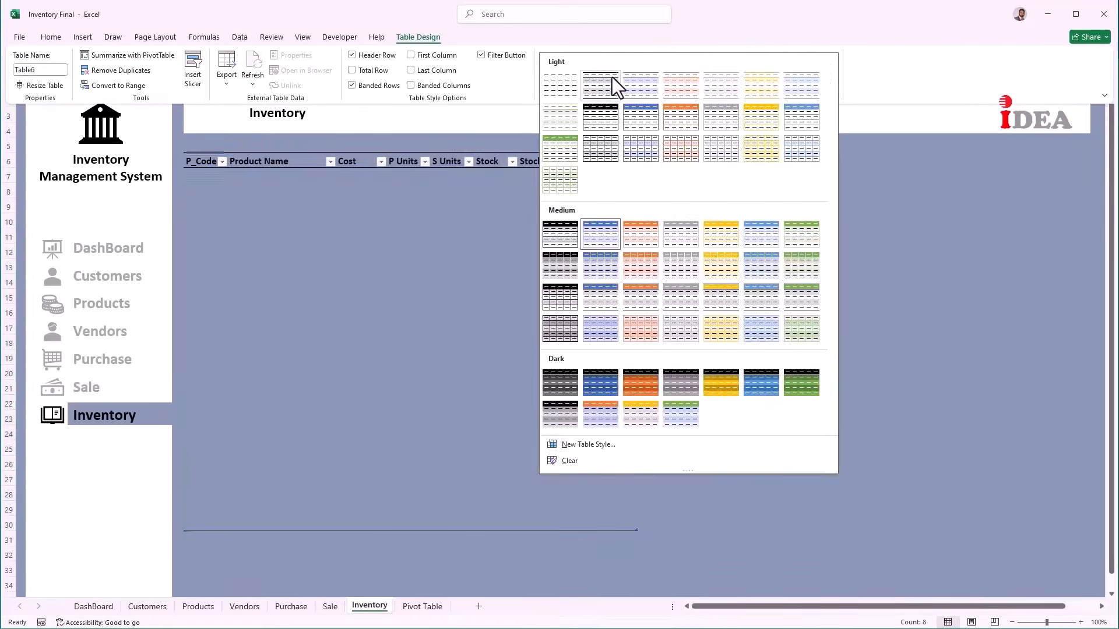
pyautogui.click(612, 77)
pyautogui.click(212, 177)
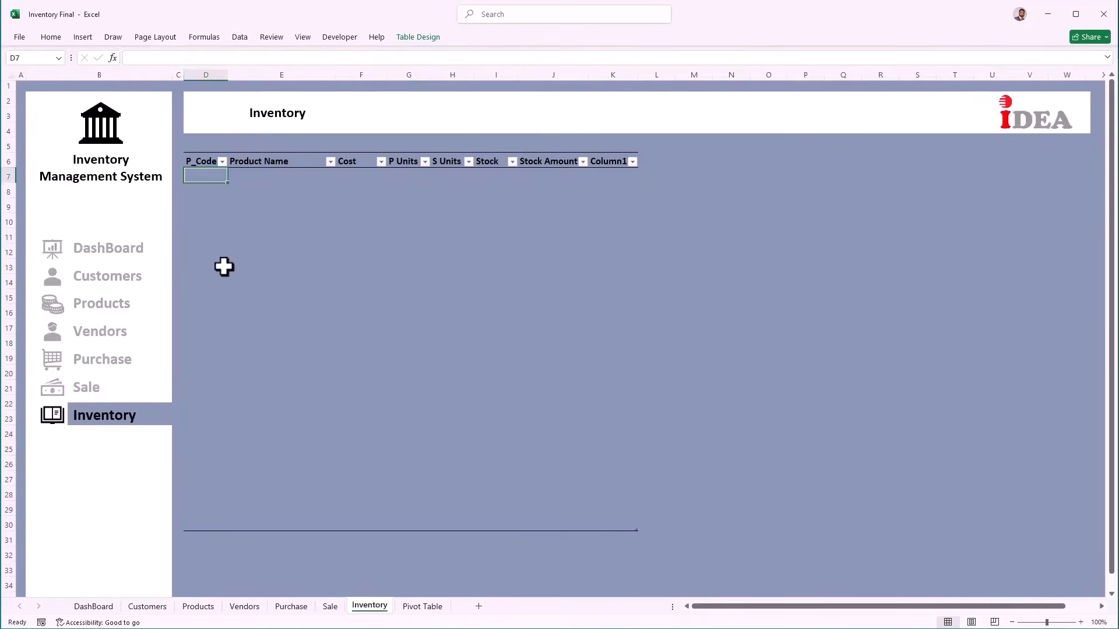
# Step: Enter =IFERROR(Products[@[P-Code]],"") in D7 to pull product codes from the Products table
pyautogui.write('=')
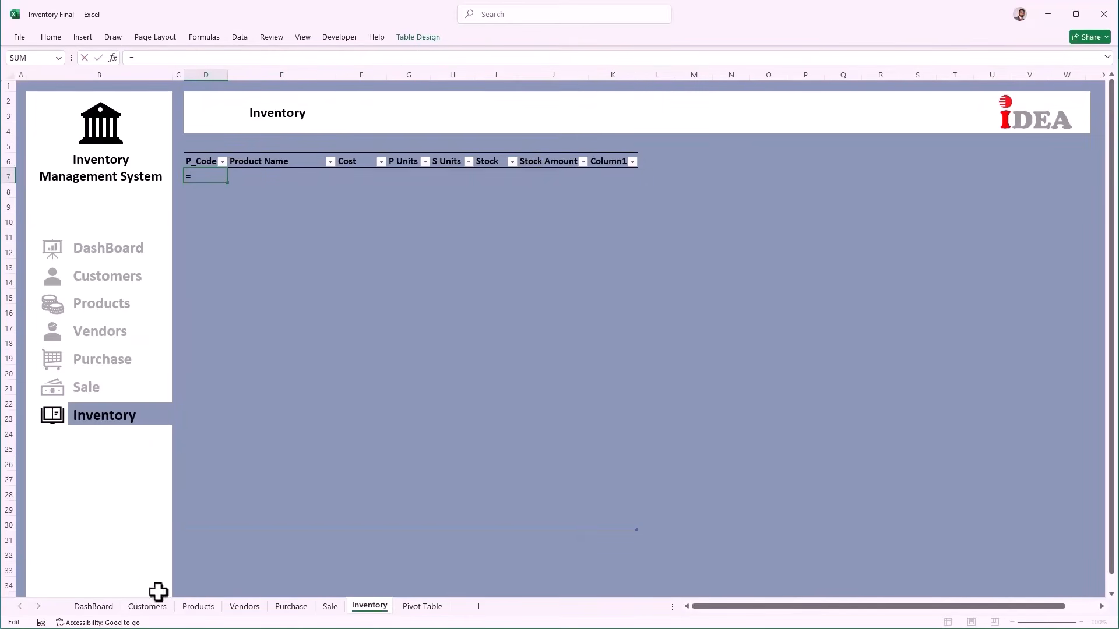
pyautogui.click(186, 606)
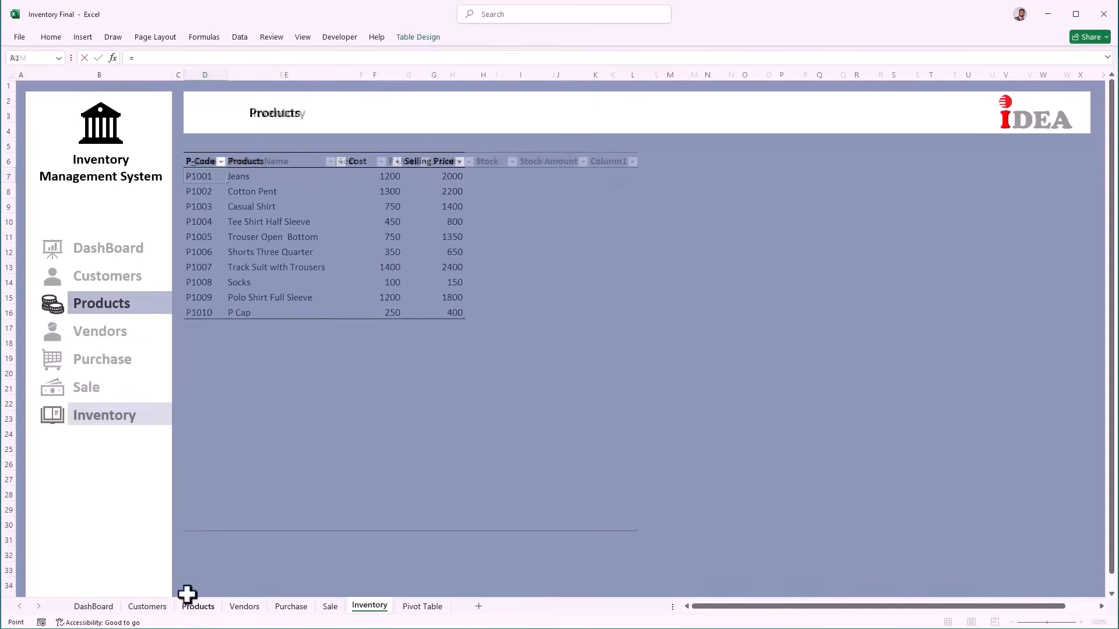
pyautogui.click(204, 177)
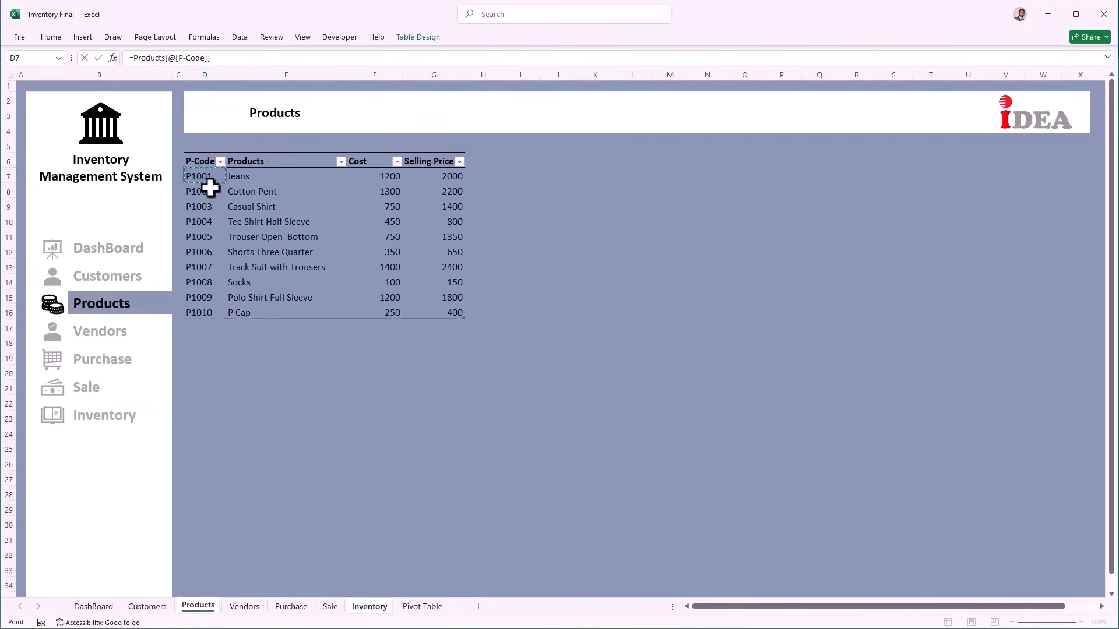
pyautogui.press('Return')
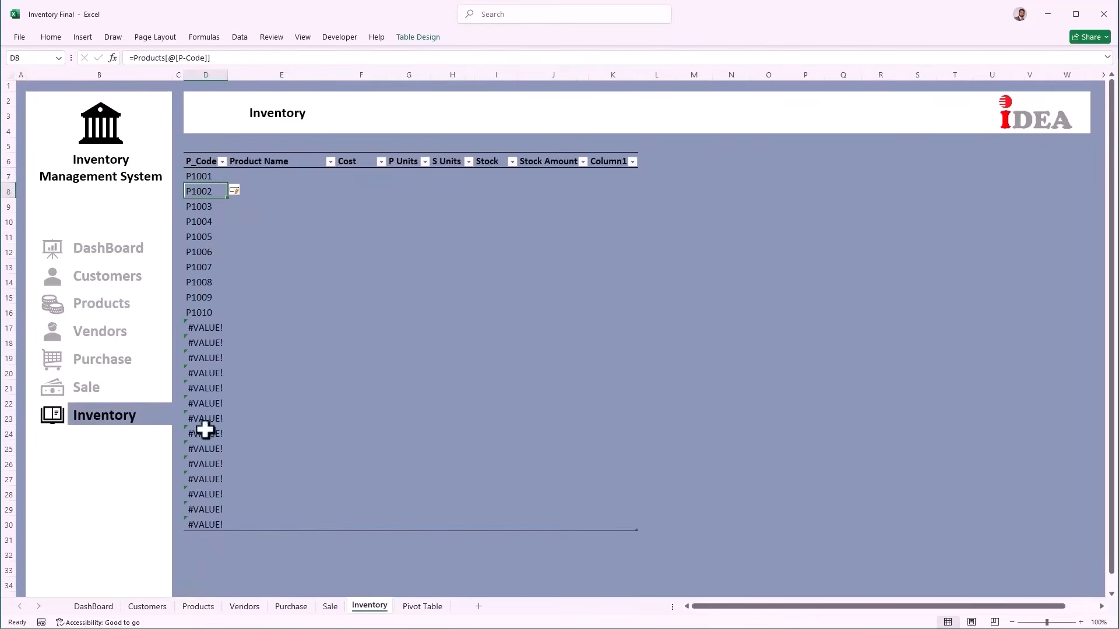
pyautogui.click(205, 176)
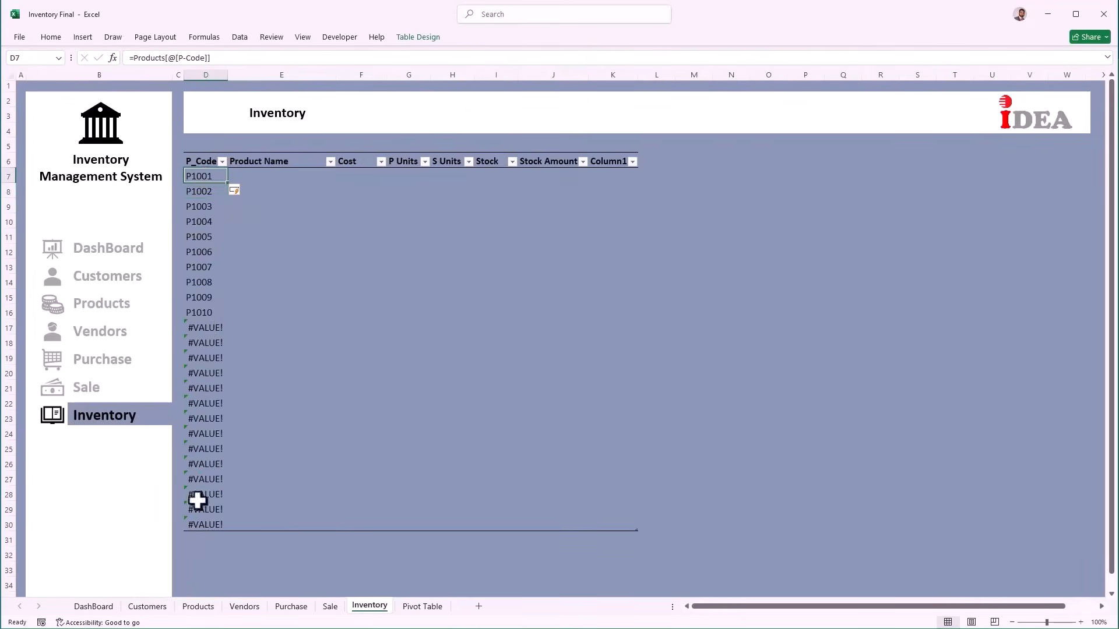
pyautogui.click(133, 59)
pyautogui.write('if')
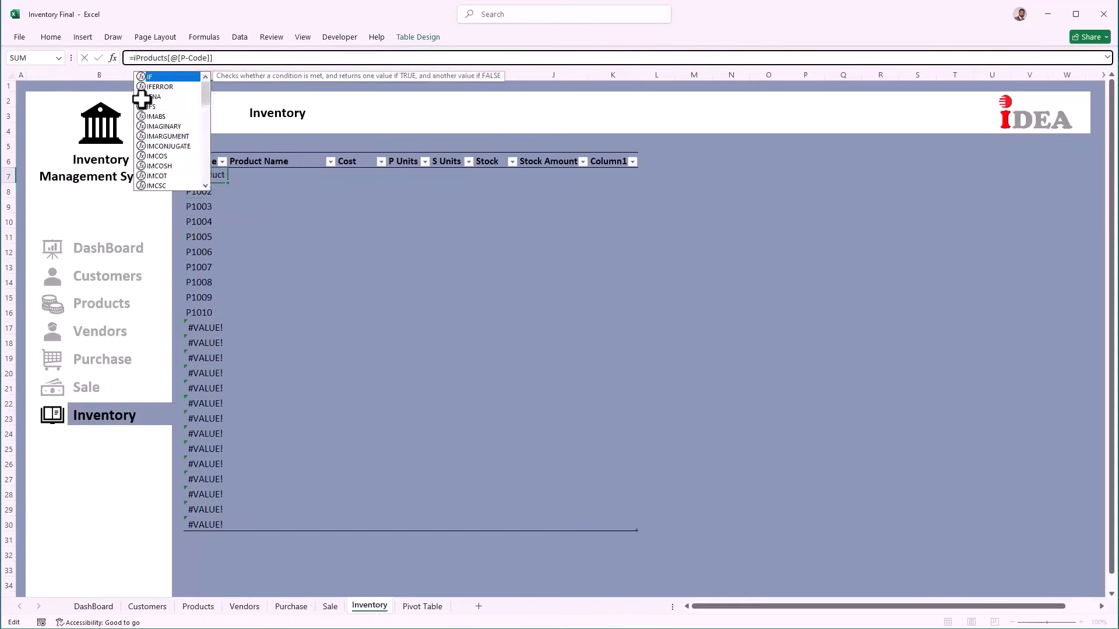
pyautogui.press('Down')
pyautogui.press('Tab')
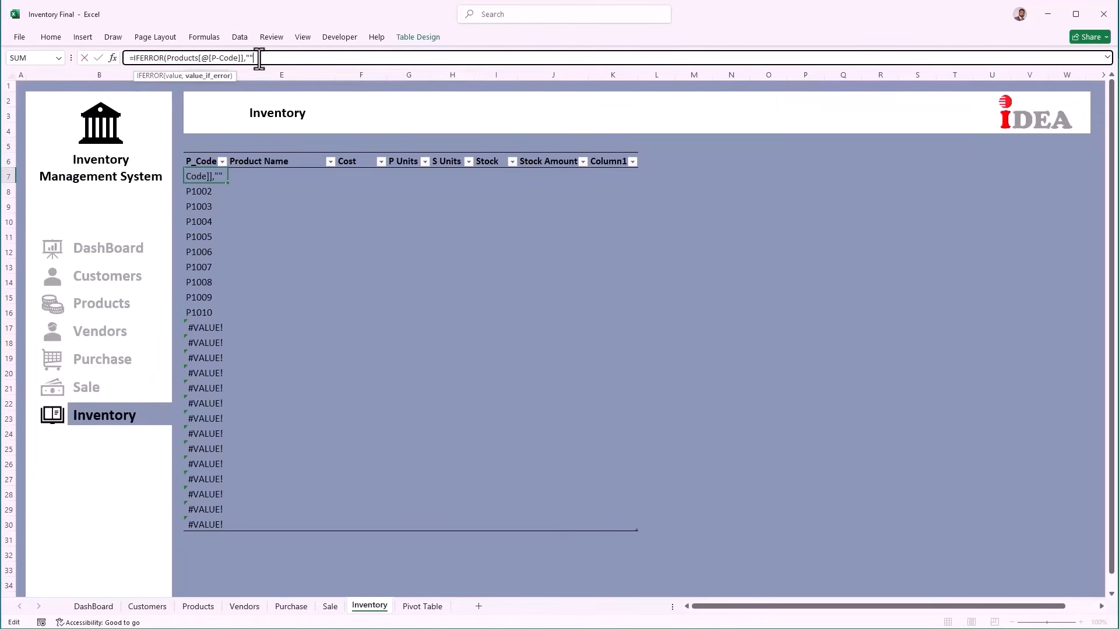
pyautogui.write(')')
pyautogui.press('Return')
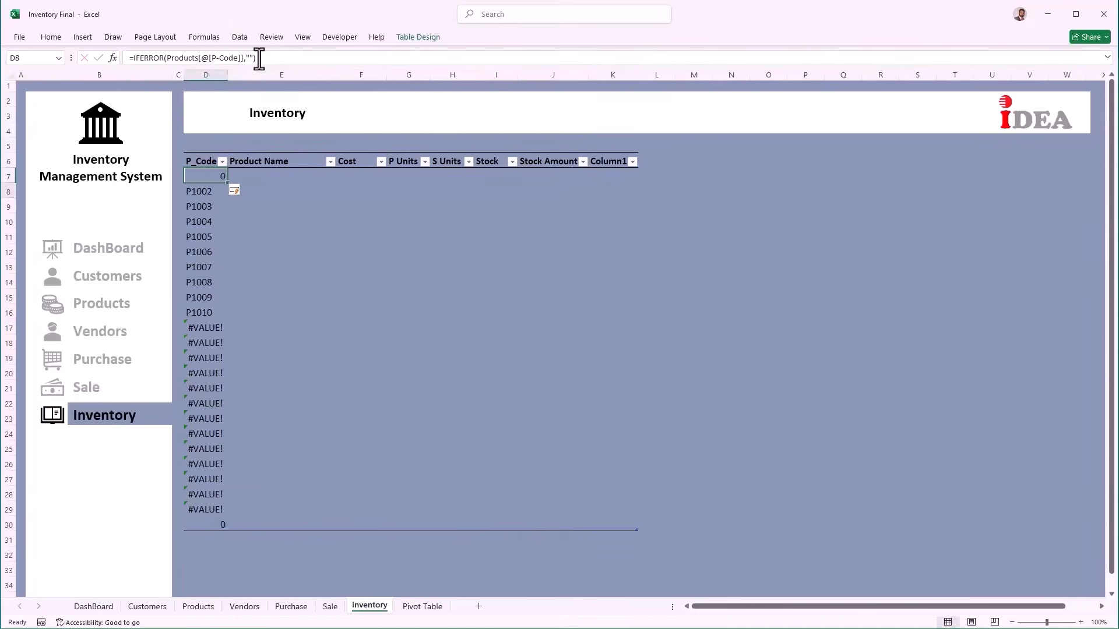
# Step: Fill the D7 formula right across the Product Name and Cost columns
pyautogui.click(205, 176)
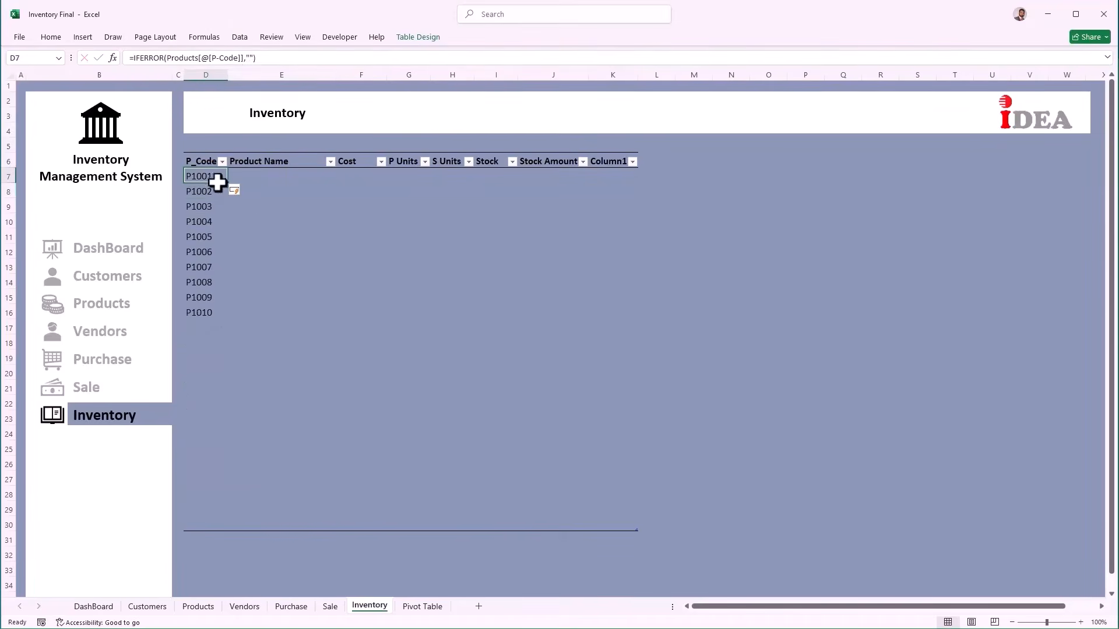
pyautogui.moveTo(227, 183); pyautogui.dragTo(384, 529)
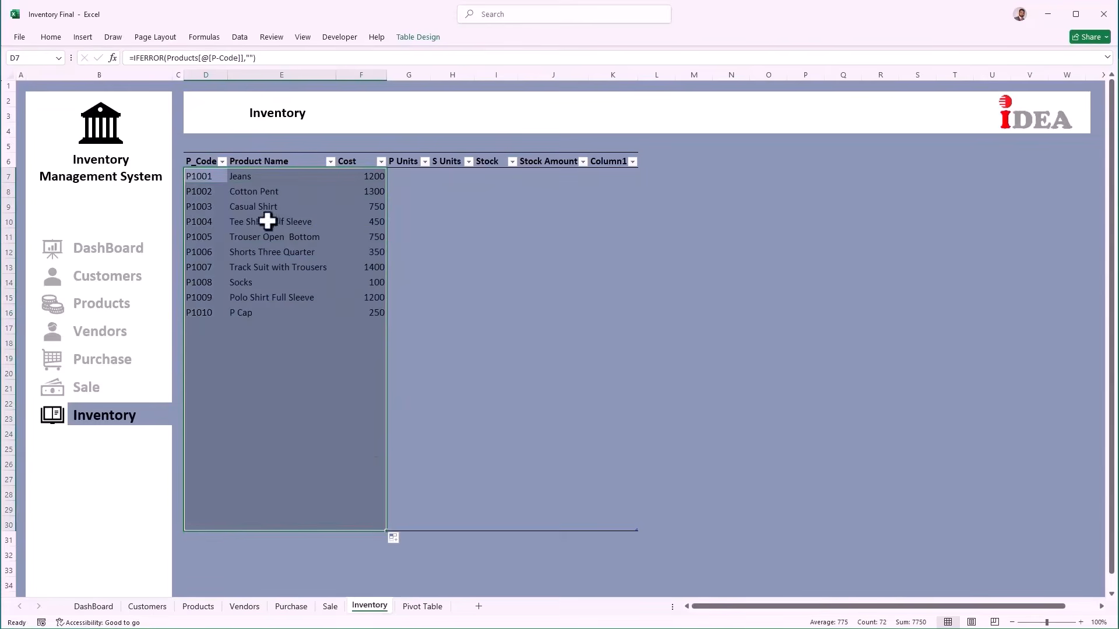
pyautogui.click(276, 177)
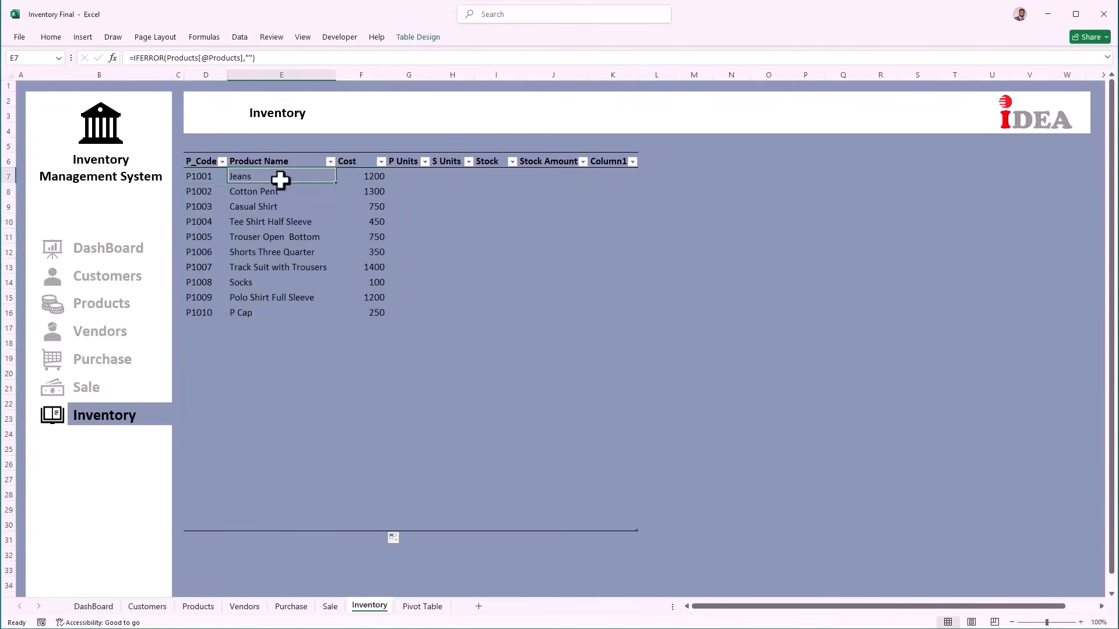
pyautogui.click(407, 175)
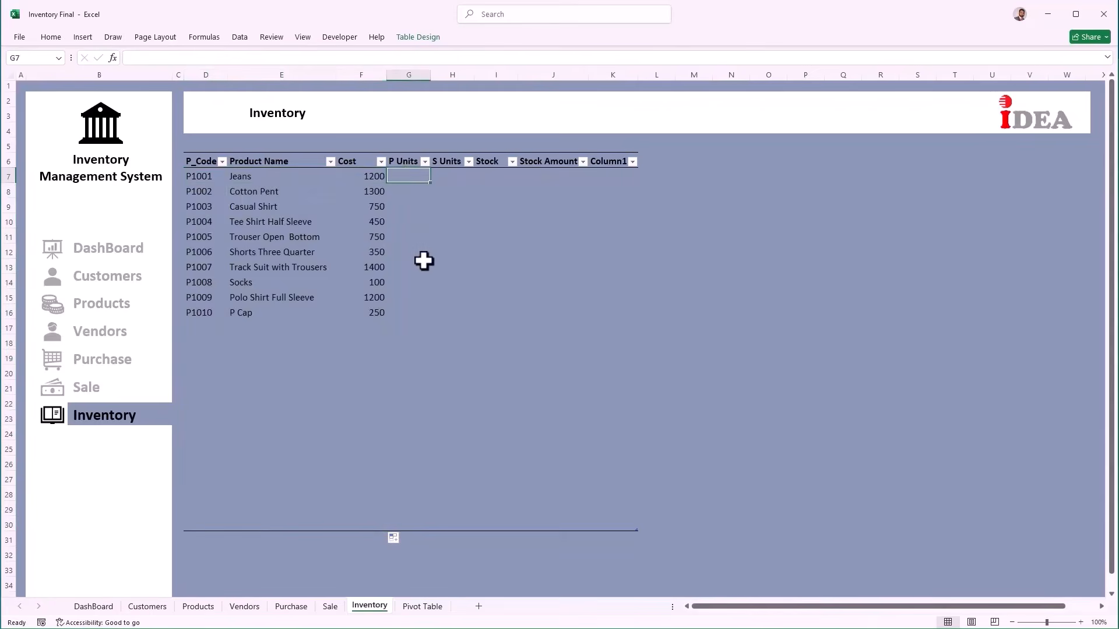
# Step: Enter =SUMIF(Table4[P_Code],[@[P_Code]],Table4[Unit]) in G7 to total purchased units per product
pyautogui.write('=sum')
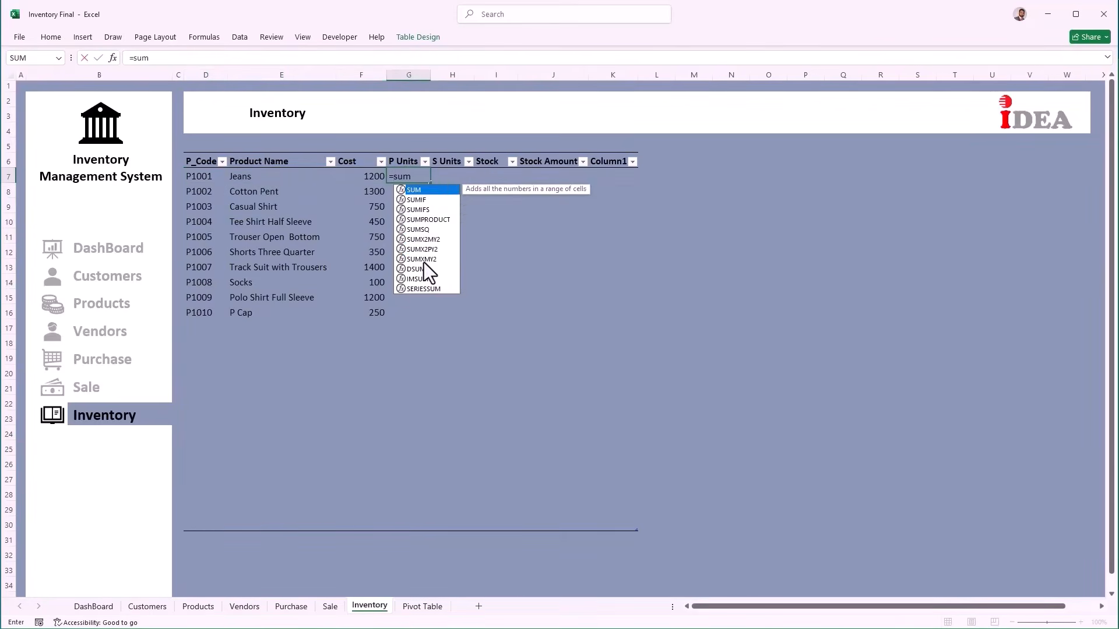
pyautogui.write('if(')
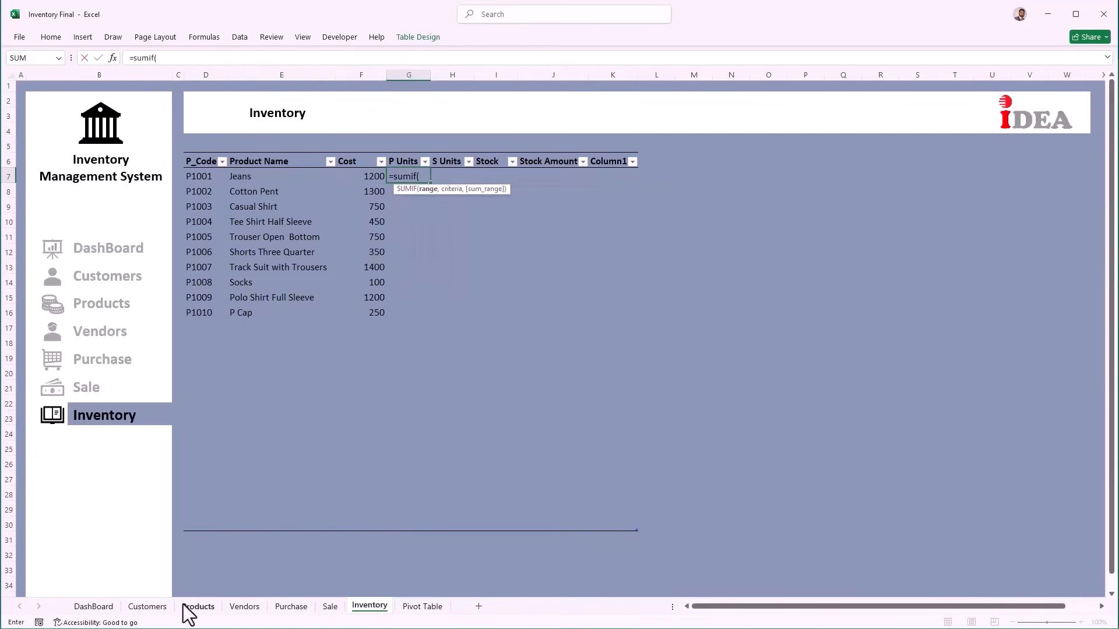
pyautogui.click(282, 609)
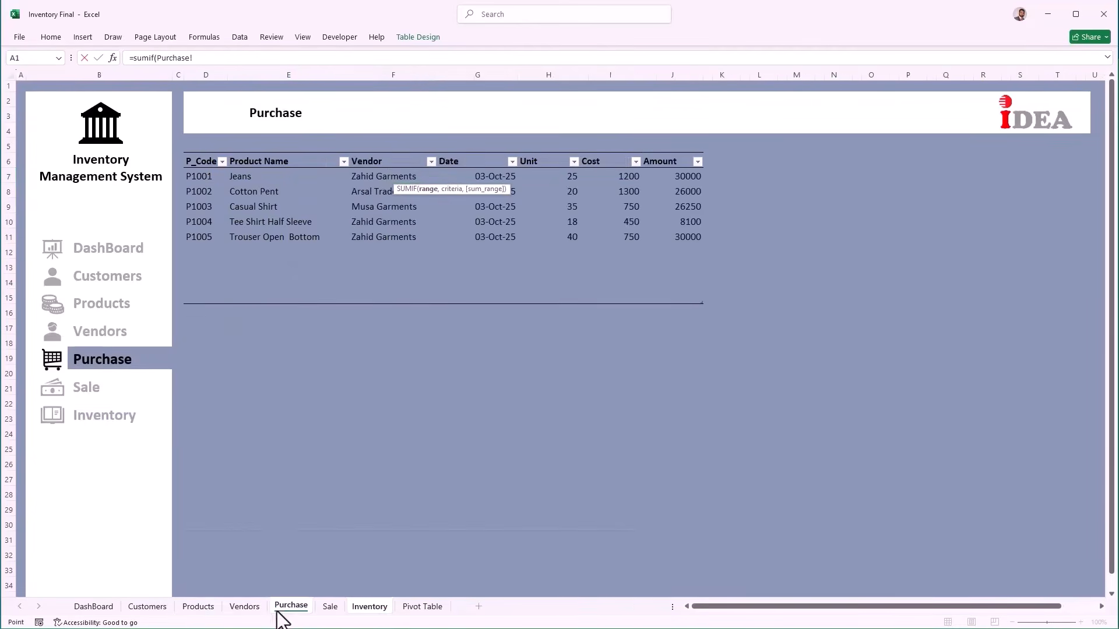
pyautogui.moveTo(205, 174); pyautogui.dragTo(195, 292)
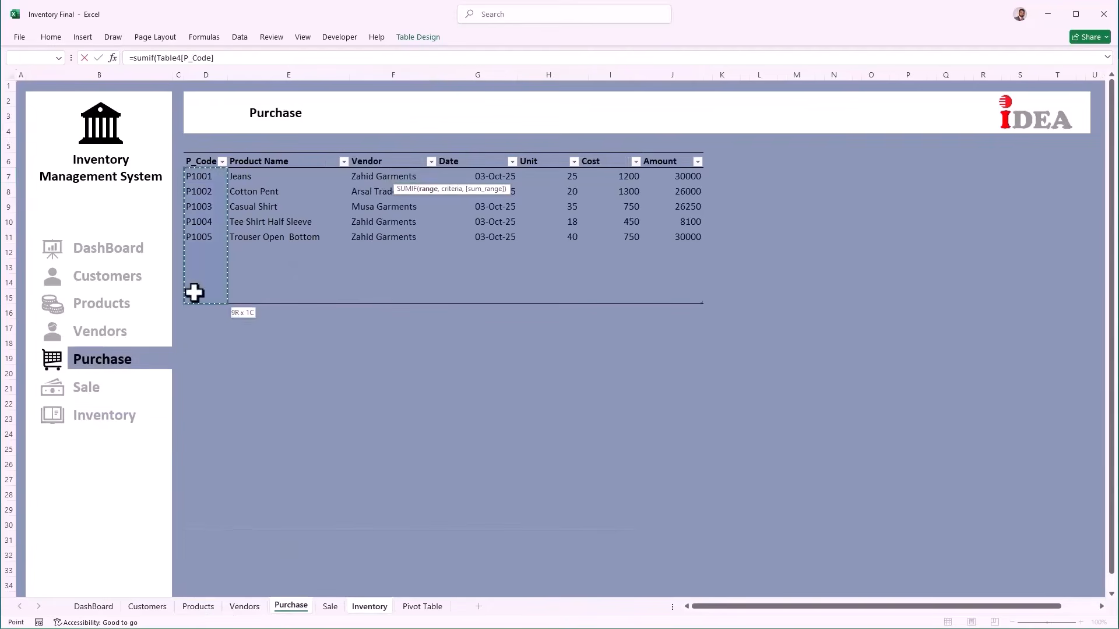
pyautogui.write(',')
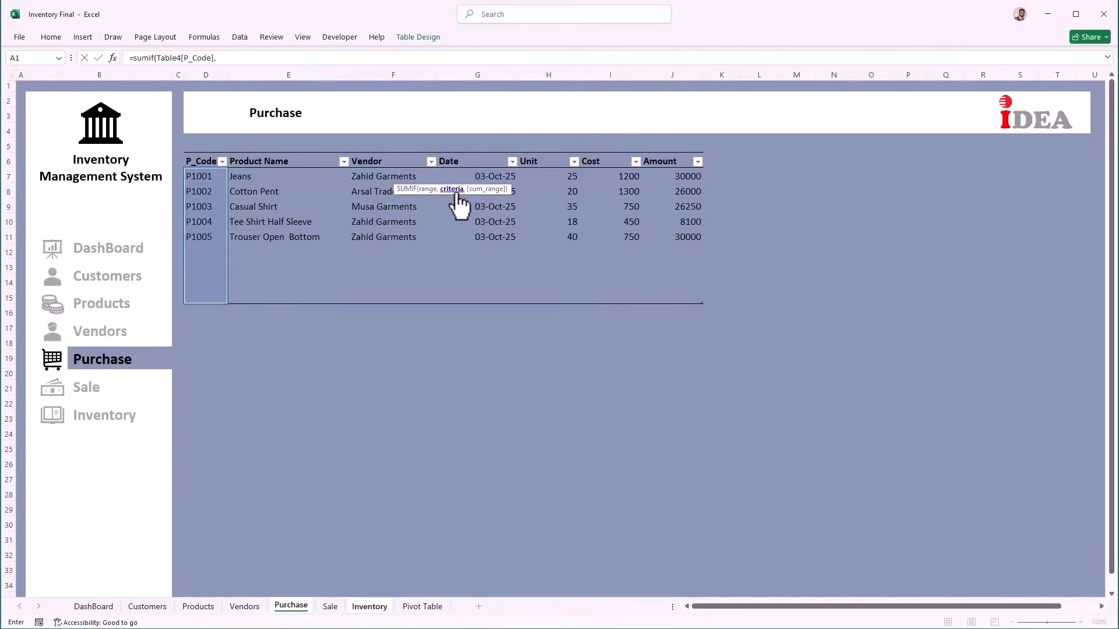
pyautogui.click(380, 606)
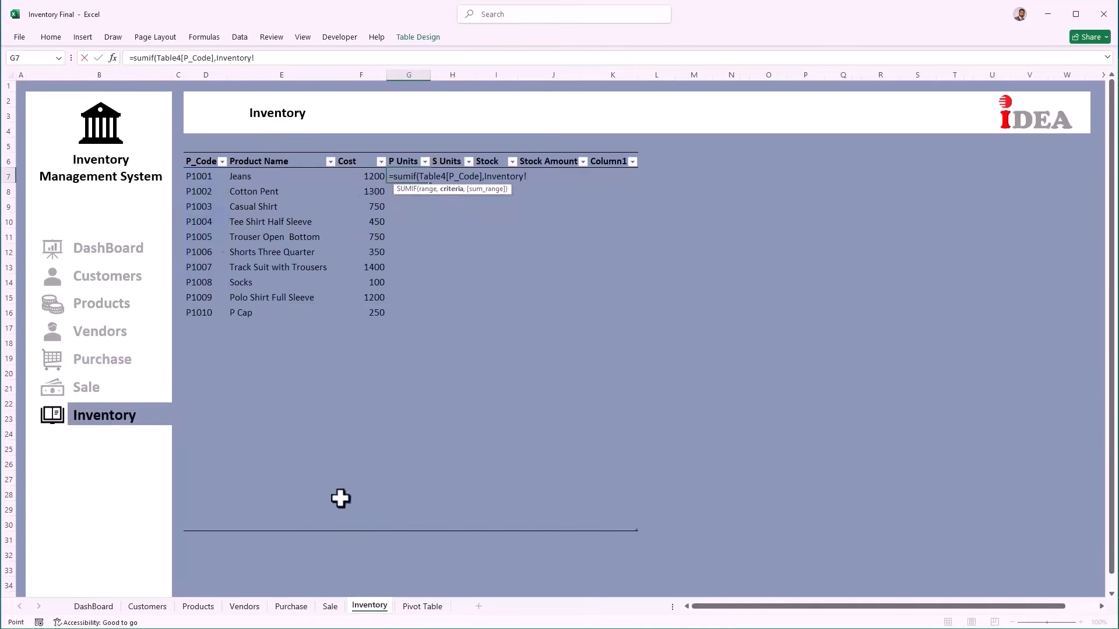
pyautogui.click(196, 176)
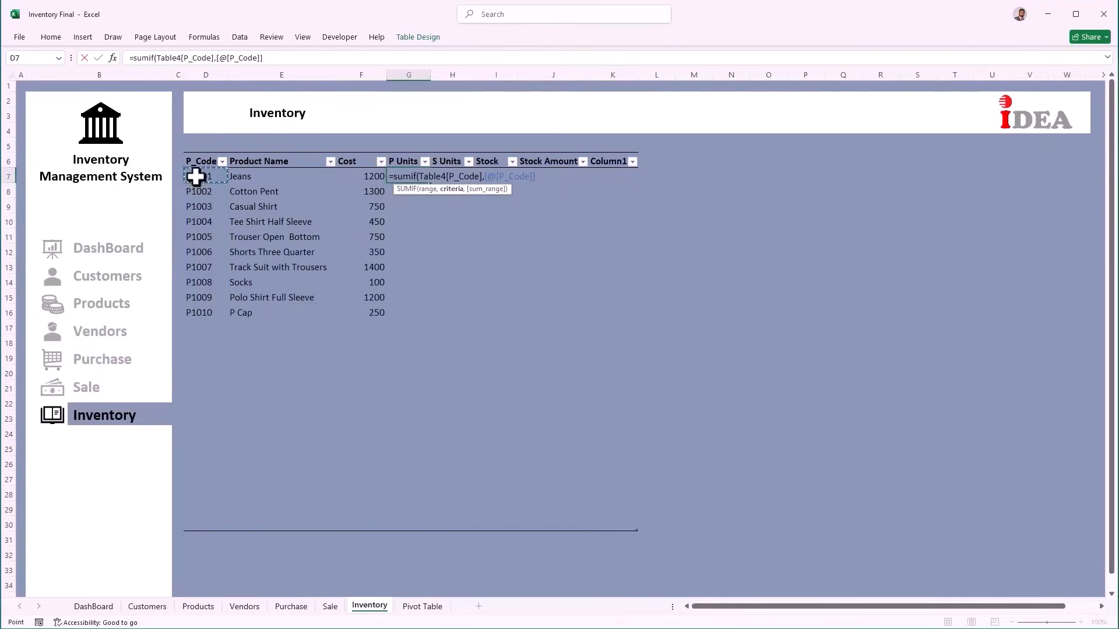
pyautogui.write(',')
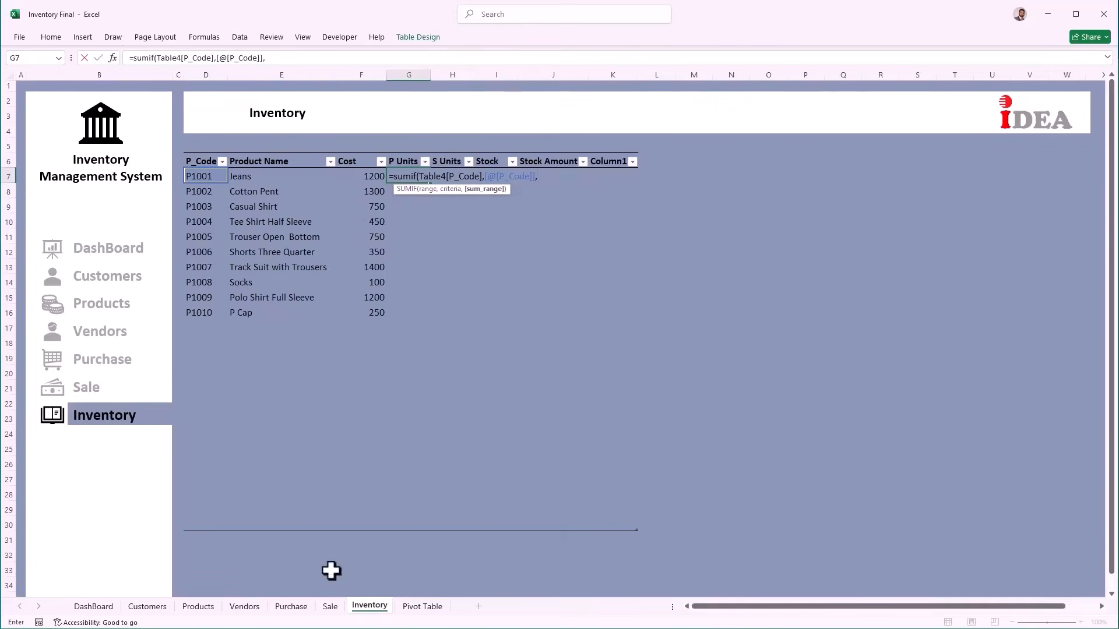
pyautogui.click(301, 607)
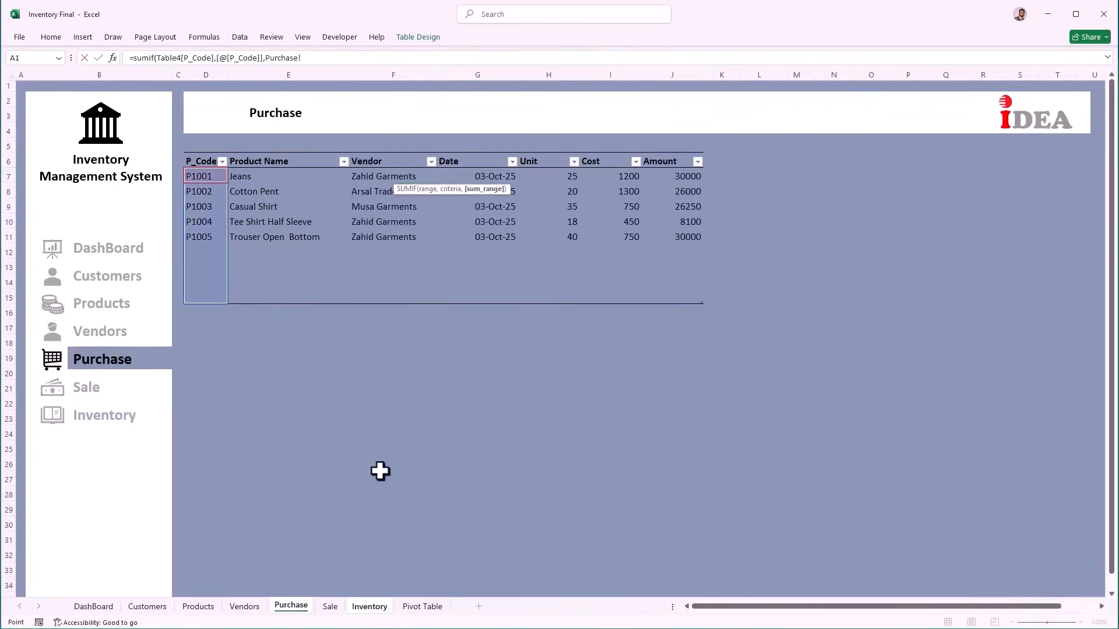
pyautogui.moveTo(544, 177); pyautogui.dragTo(540, 291)
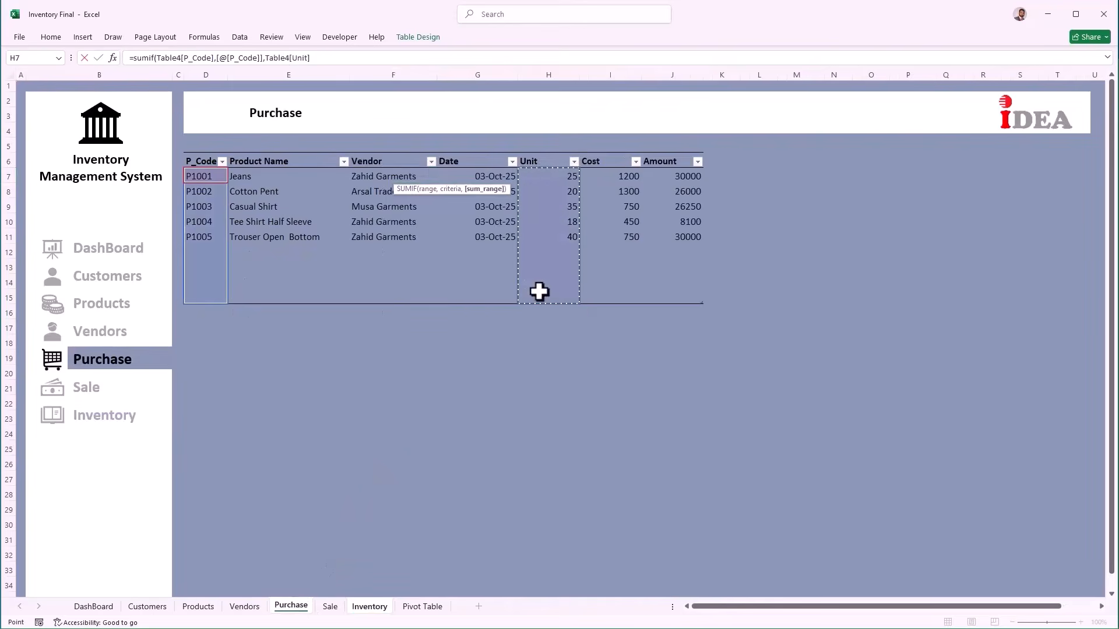
pyautogui.press('Return')
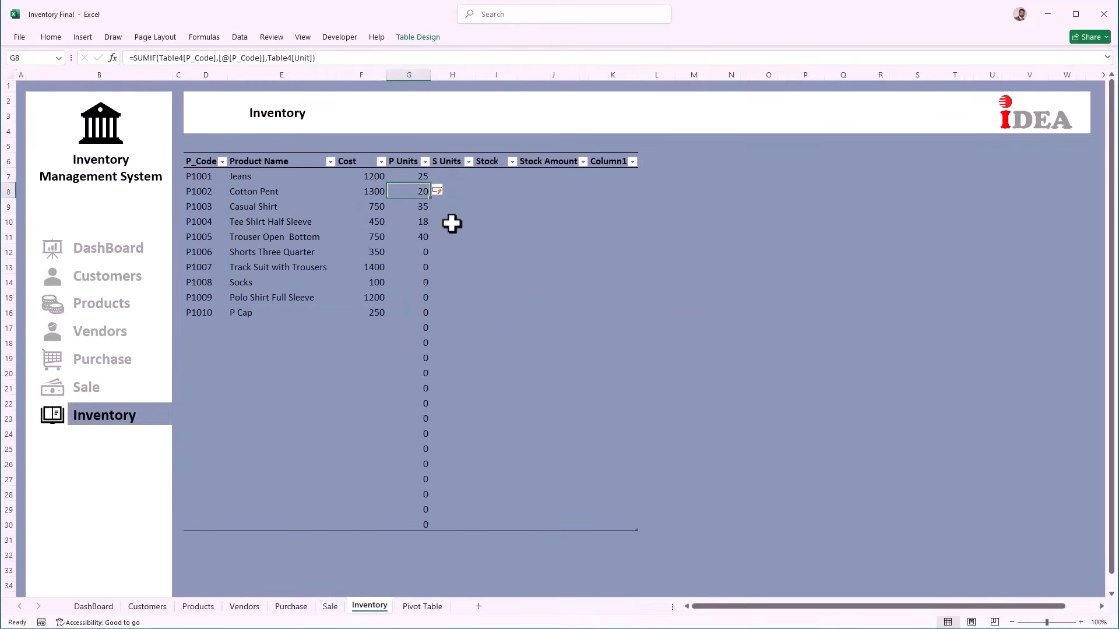
# Step: Enter =SUMIF(Table5[P_Code],[@[P_Code]],Table5[Unit]) in H7 to total sold units per product
pyautogui.click(453, 174)
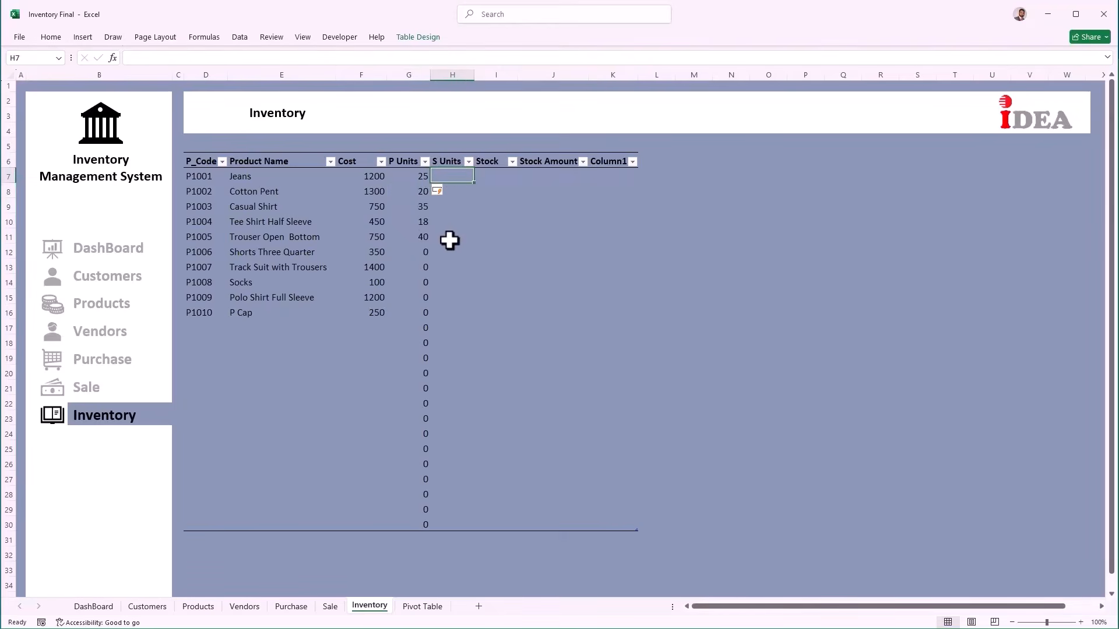
pyautogui.write('=sumif')
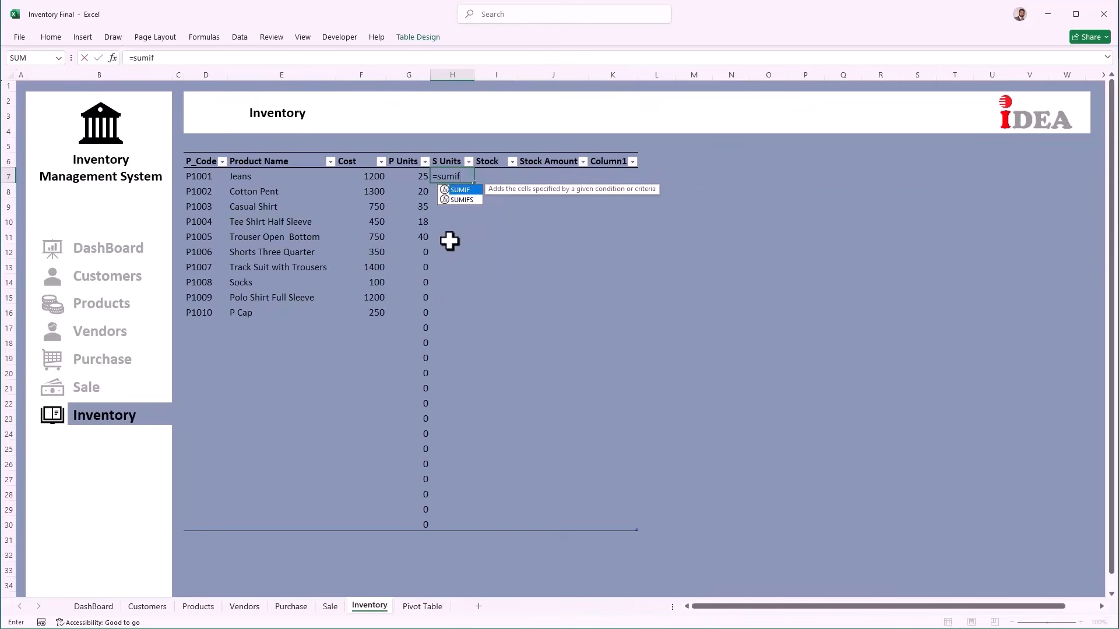
pyautogui.write('(')
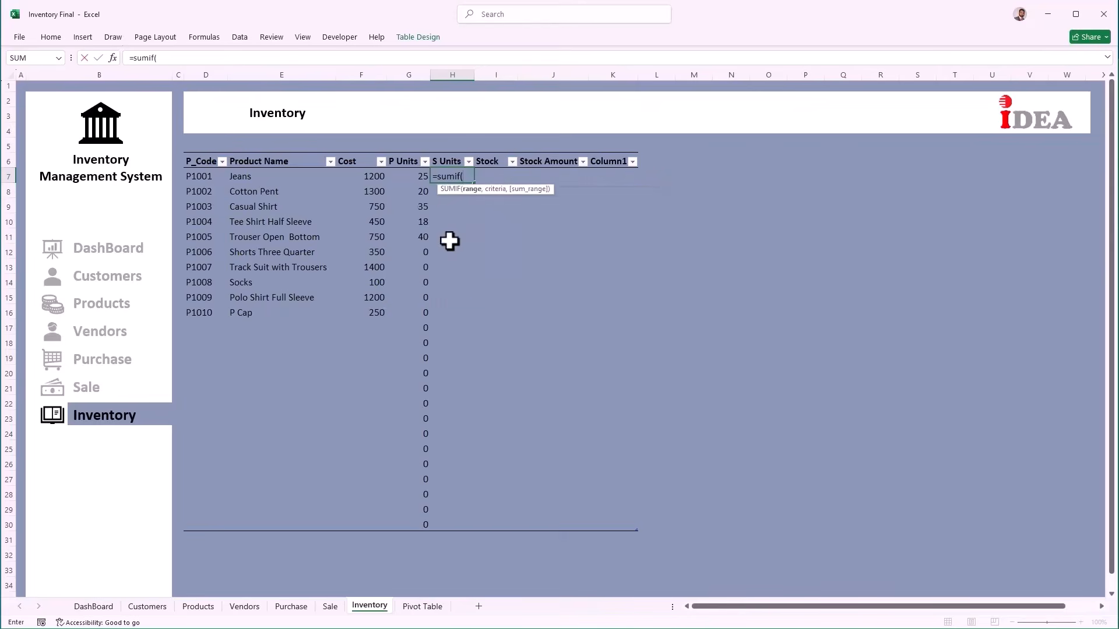
pyautogui.click(330, 606)
pyautogui.moveTo(340, 176); pyautogui.dragTo(341, 330)
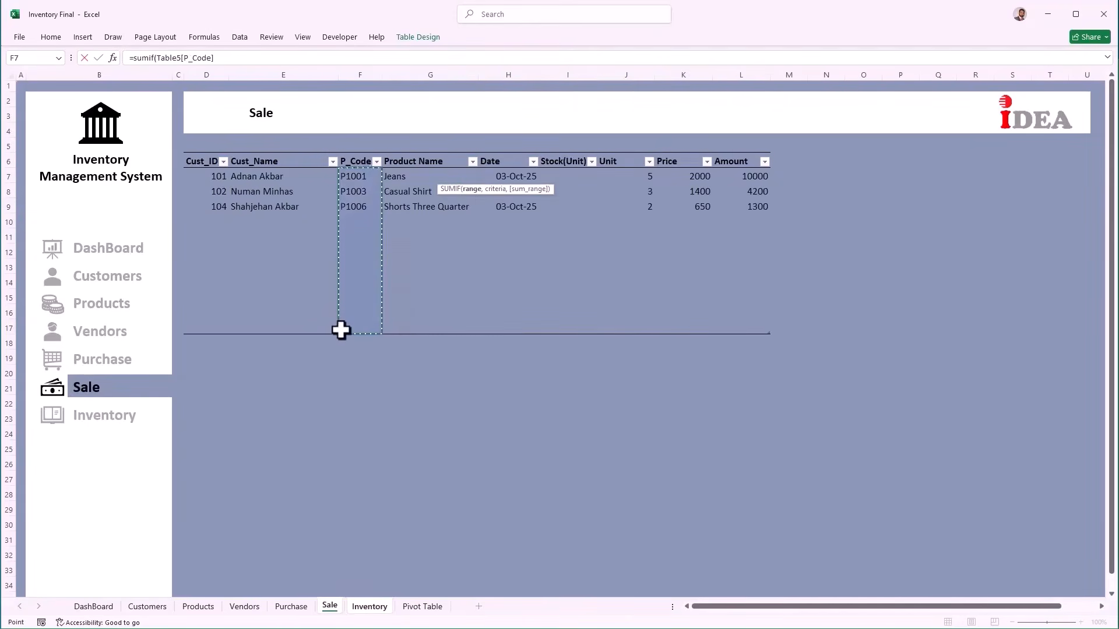
pyautogui.write(',')
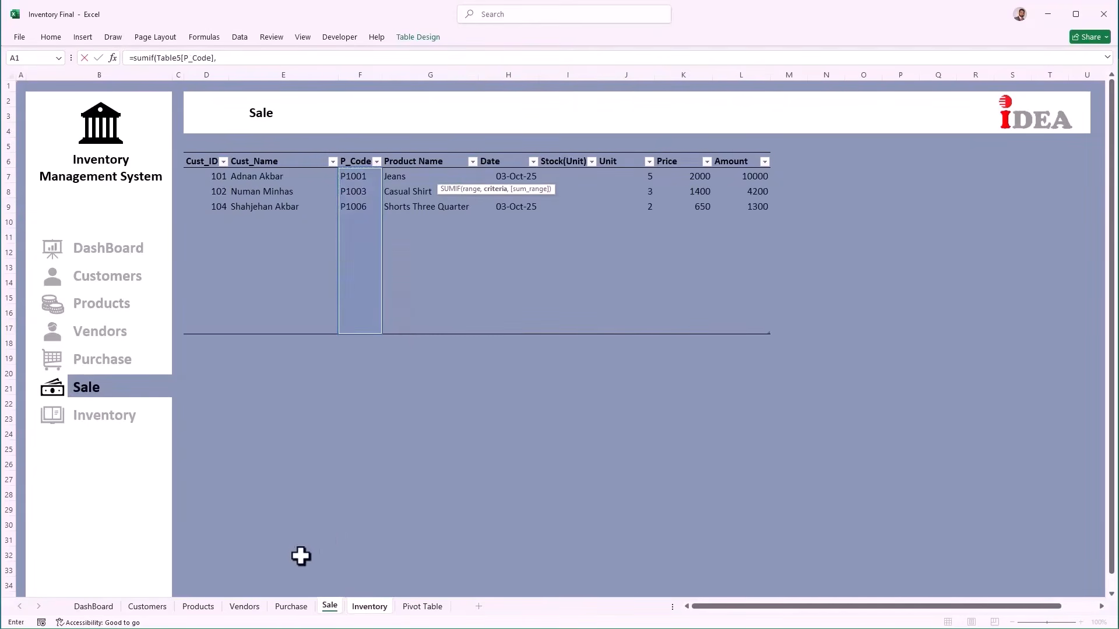
pyautogui.click(370, 608)
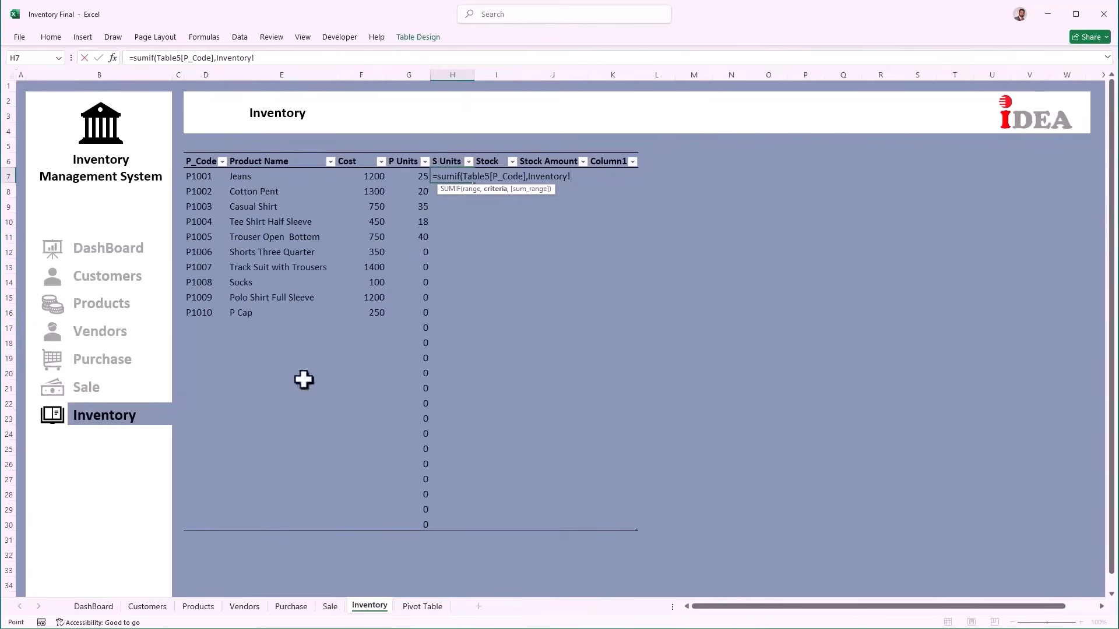
pyautogui.click(201, 178)
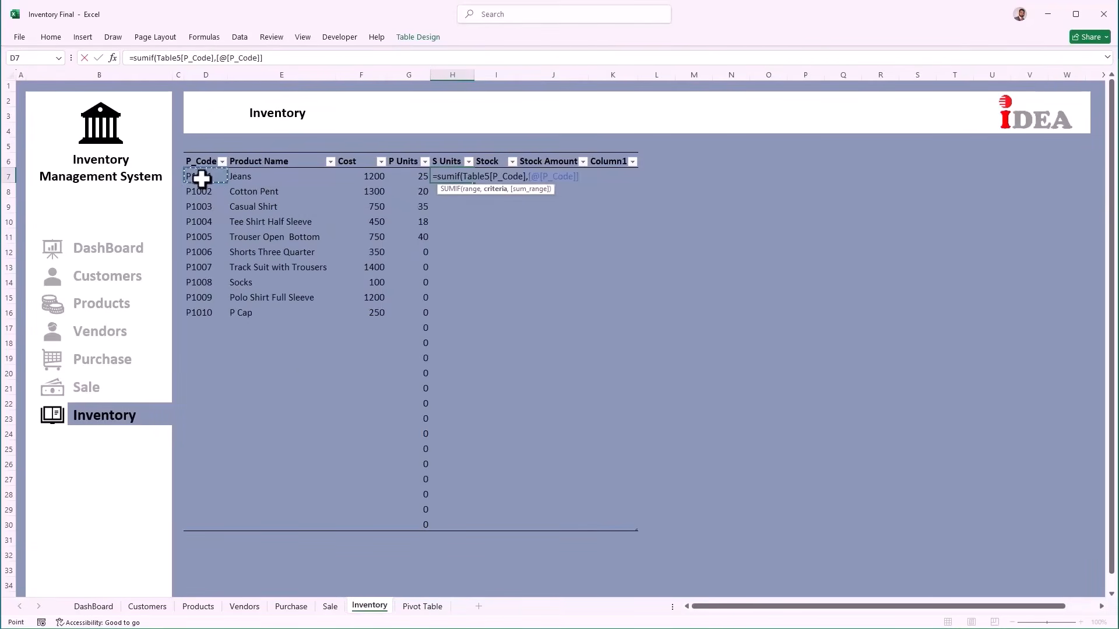
pyautogui.write(',')
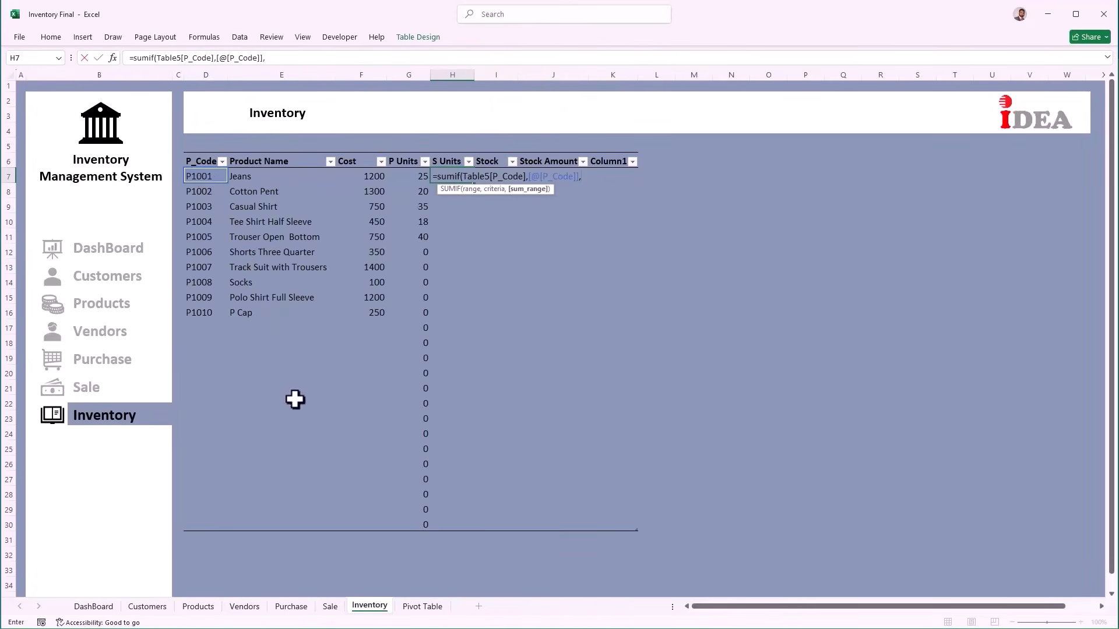
pyautogui.click(330, 607)
pyautogui.moveTo(639, 178); pyautogui.dragTo(636, 323)
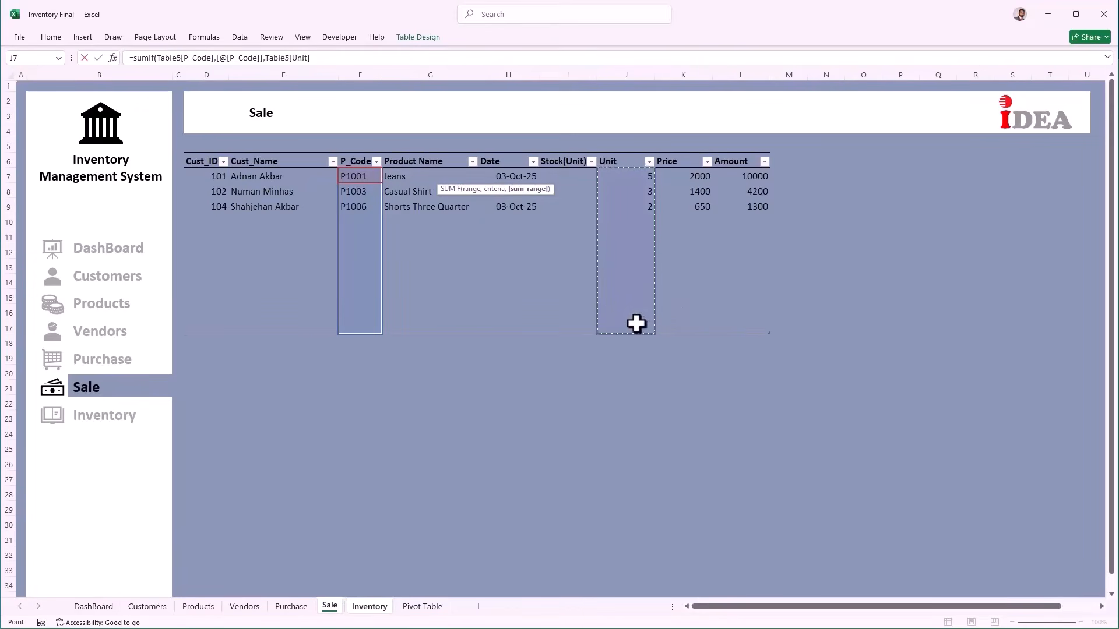
pyautogui.press('Return')
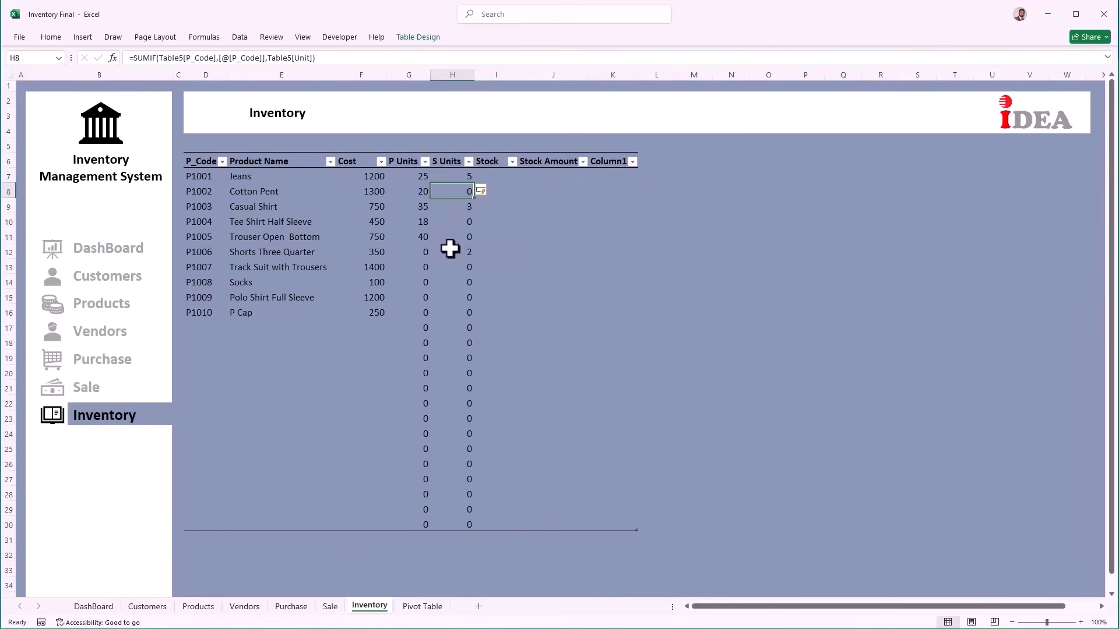
pyautogui.click(501, 176)
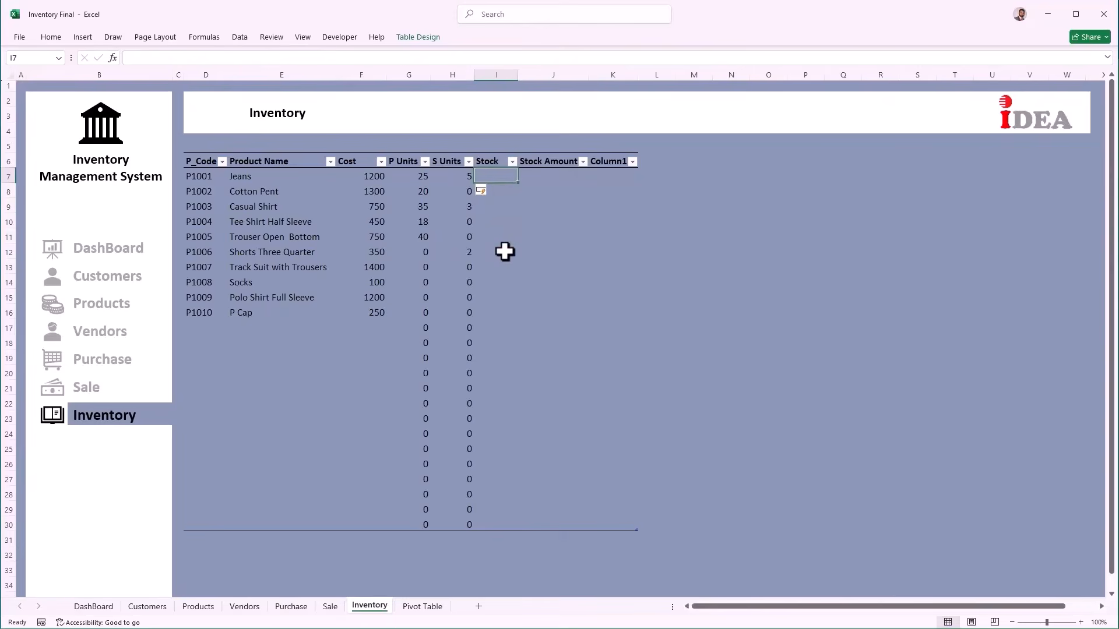
# Step: Enter =[@[P Units]]-[@[S Units]] in I7 to compute Stock
pyautogui.write('=')
pyautogui.press('Left')
pyautogui.press('Left')
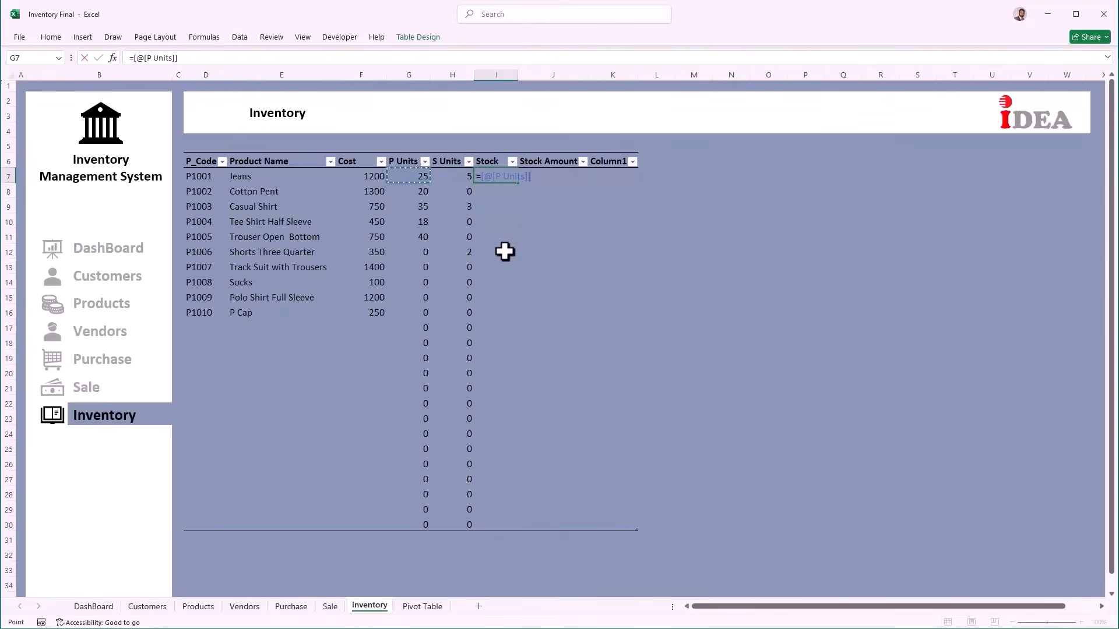
pyautogui.press('Left')
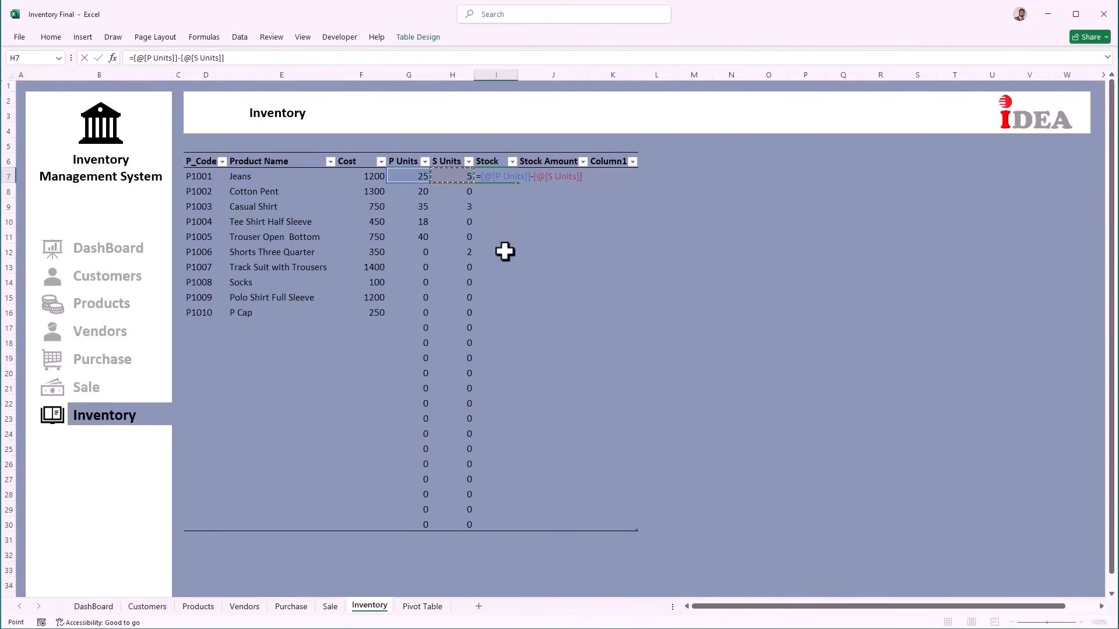
pyautogui.press('Return')
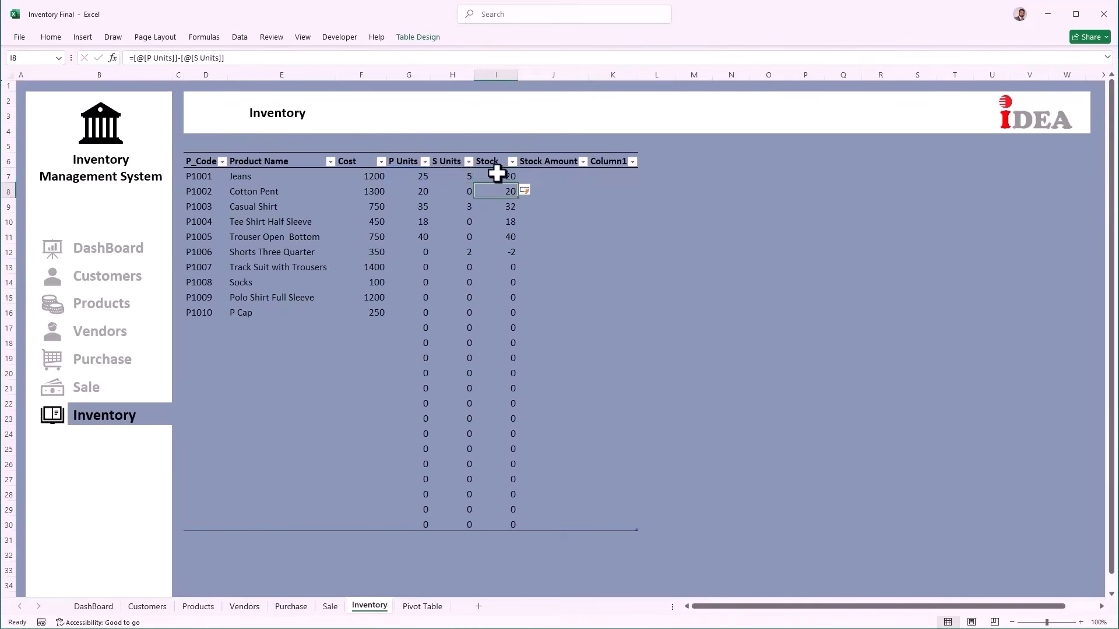
pyautogui.click(544, 175)
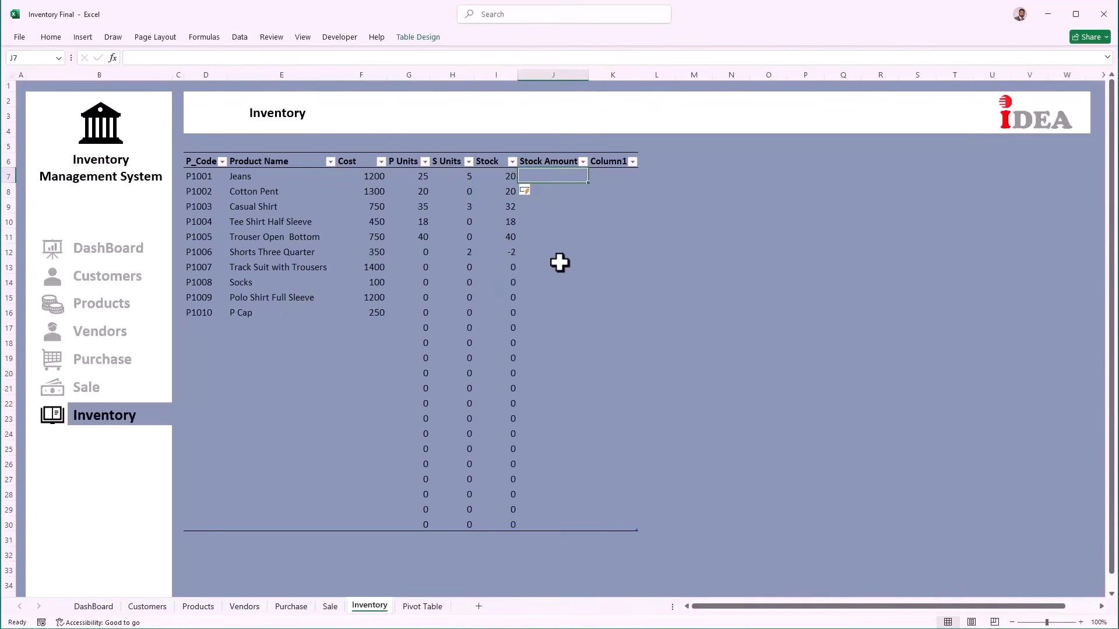
pyautogui.write('=')
pyautogui.press('Left')
pyautogui.press('Left')
pyautogui.press('Left')
pyautogui.press('Left')
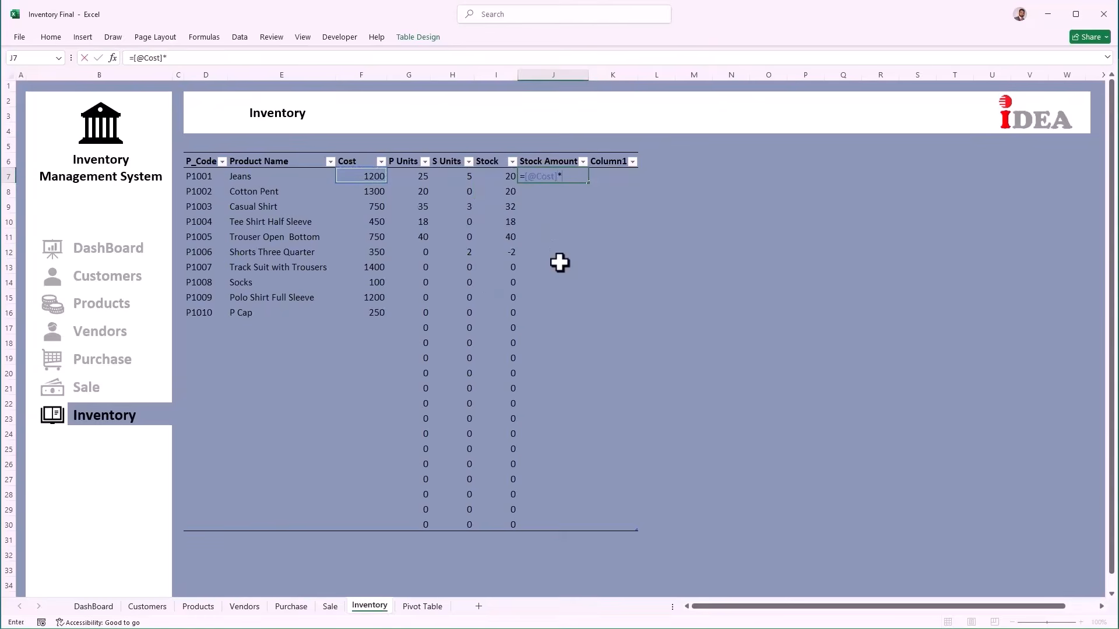
pyautogui.write('*')
pyautogui.press('Left')
pyautogui.press('Return')
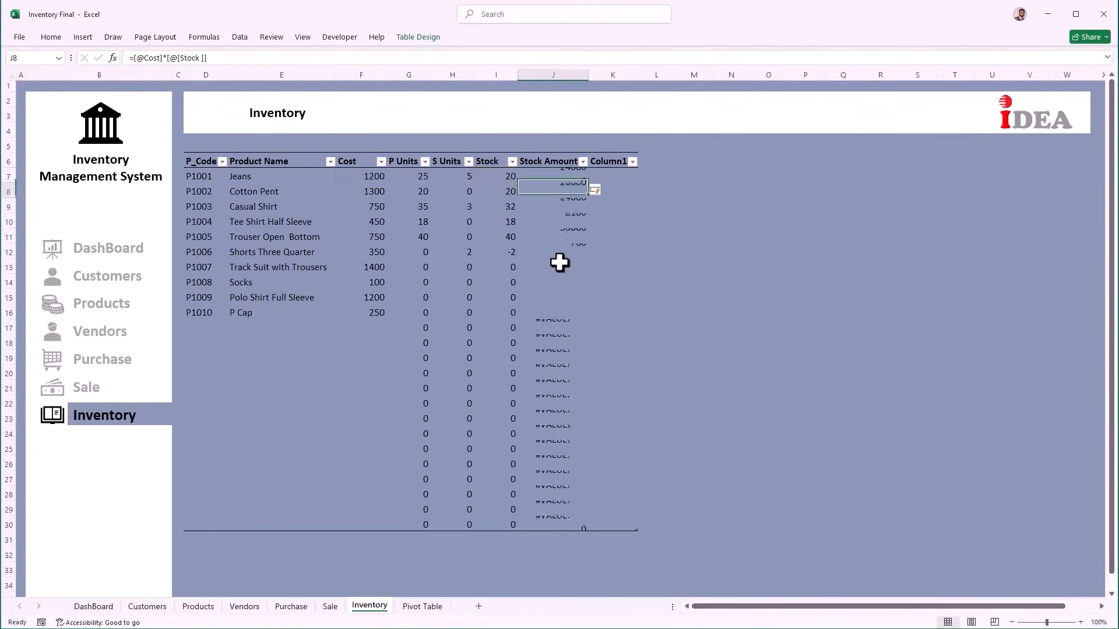
# Step: Wrap the Stock Amount formula in IFERROR(...,"") so empty rows stay blank
pyautogui.press('Up')
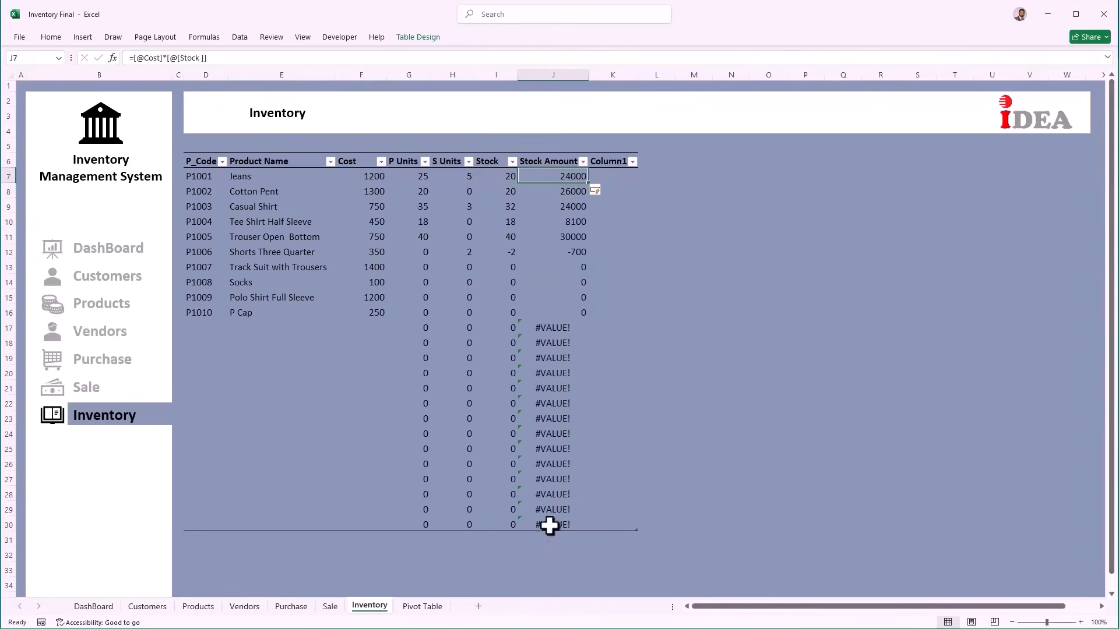
pyautogui.click(131, 58)
pyautogui.write('i')
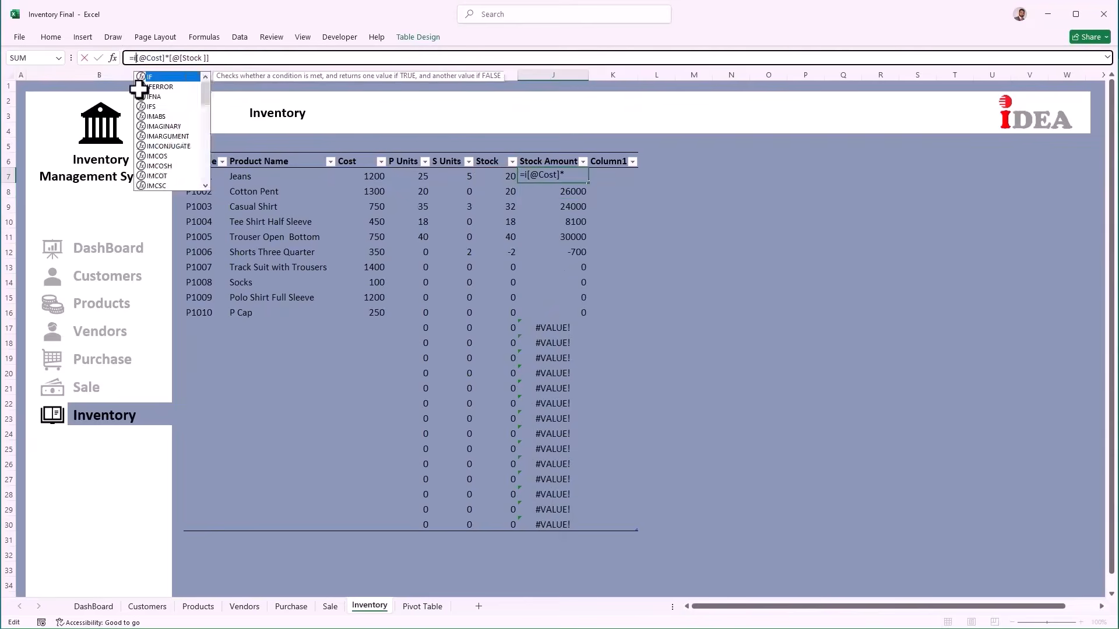
pyautogui.write('f')
pyautogui.doubleClick(152, 86)
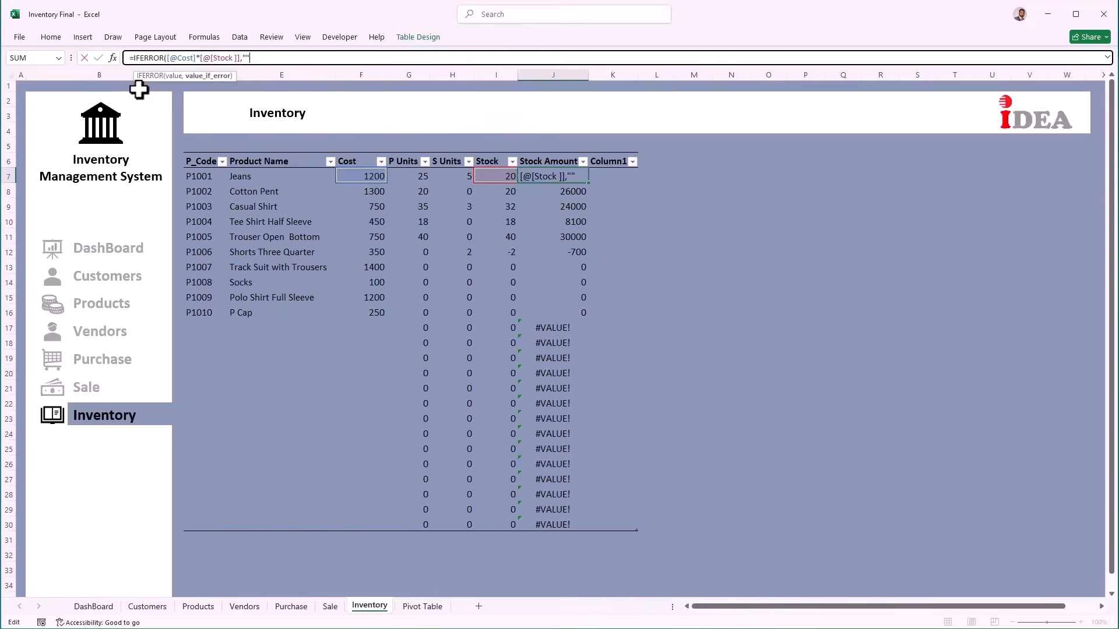
pyautogui.write(')')
pyautogui.press('Return')
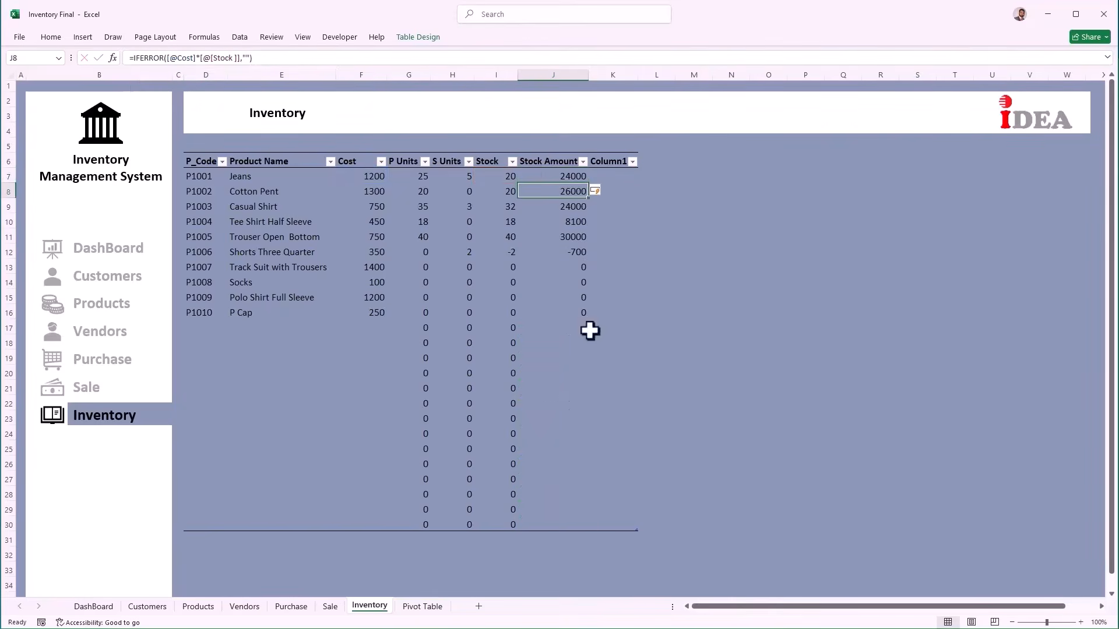
pyautogui.click(186, 255)
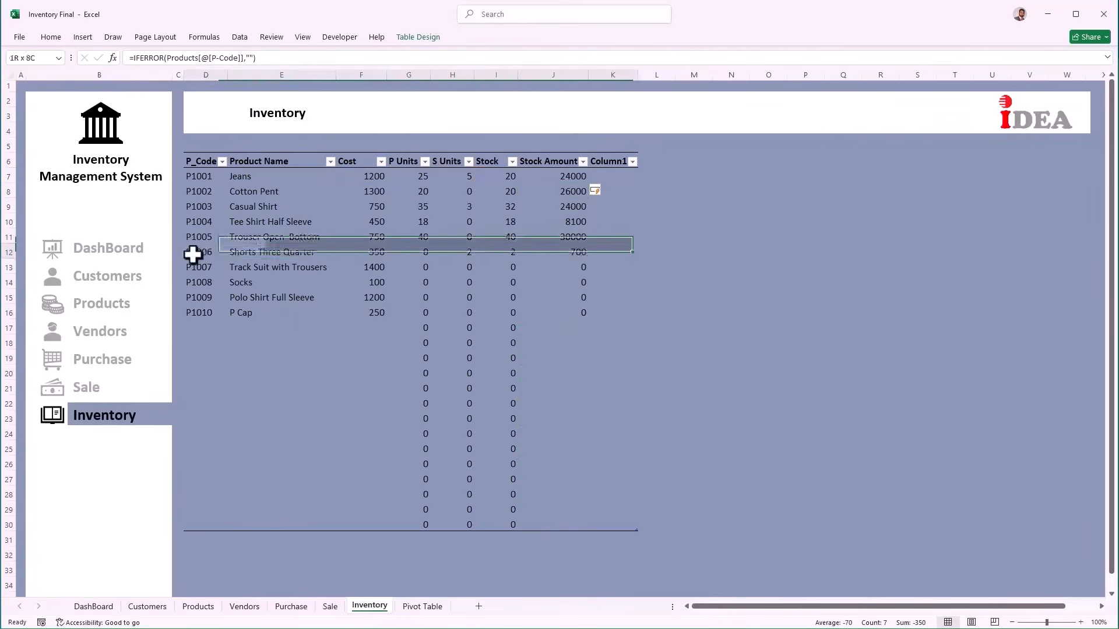
# Step: Inspect P1006's negative Stock and S Units, check its sale entry on Sale, then view Purchase
pyautogui.click(497, 253)
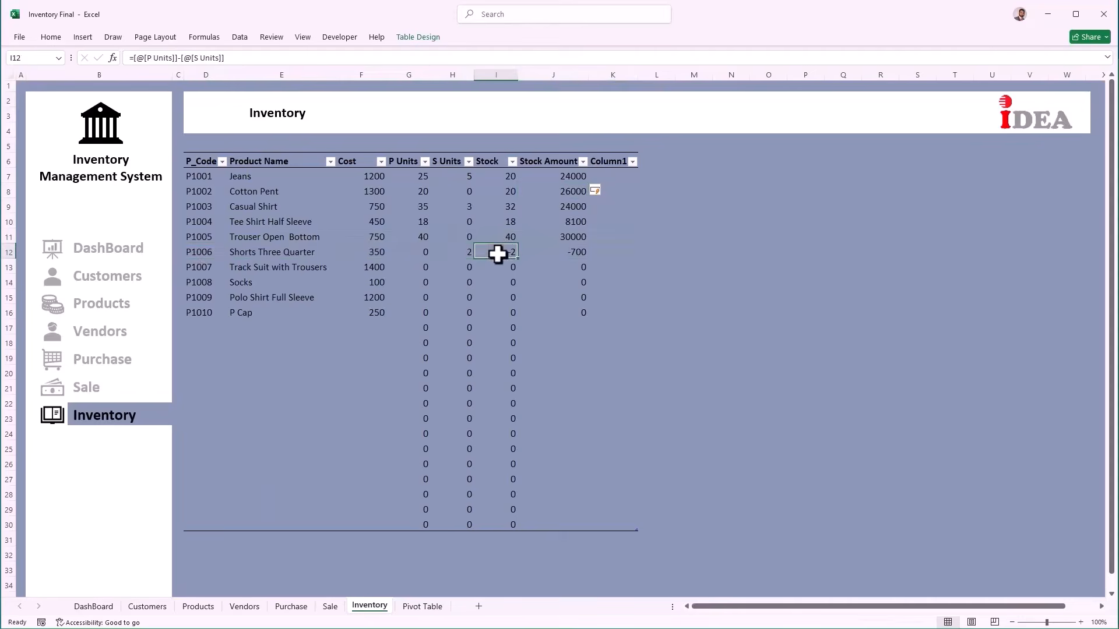
pyautogui.click(455, 249)
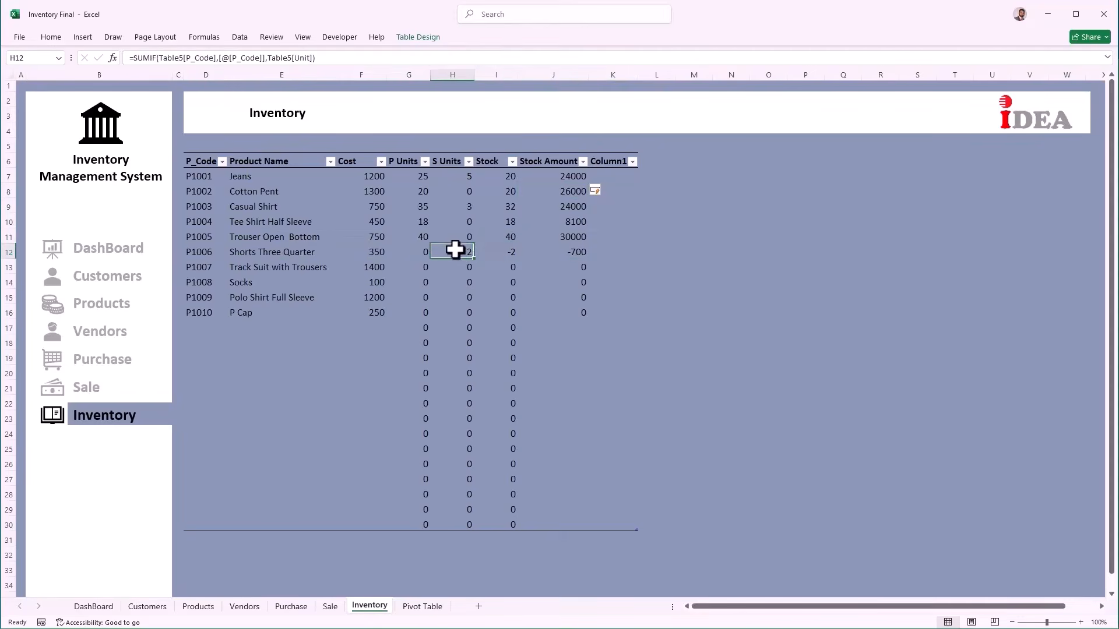
pyautogui.click(330, 607)
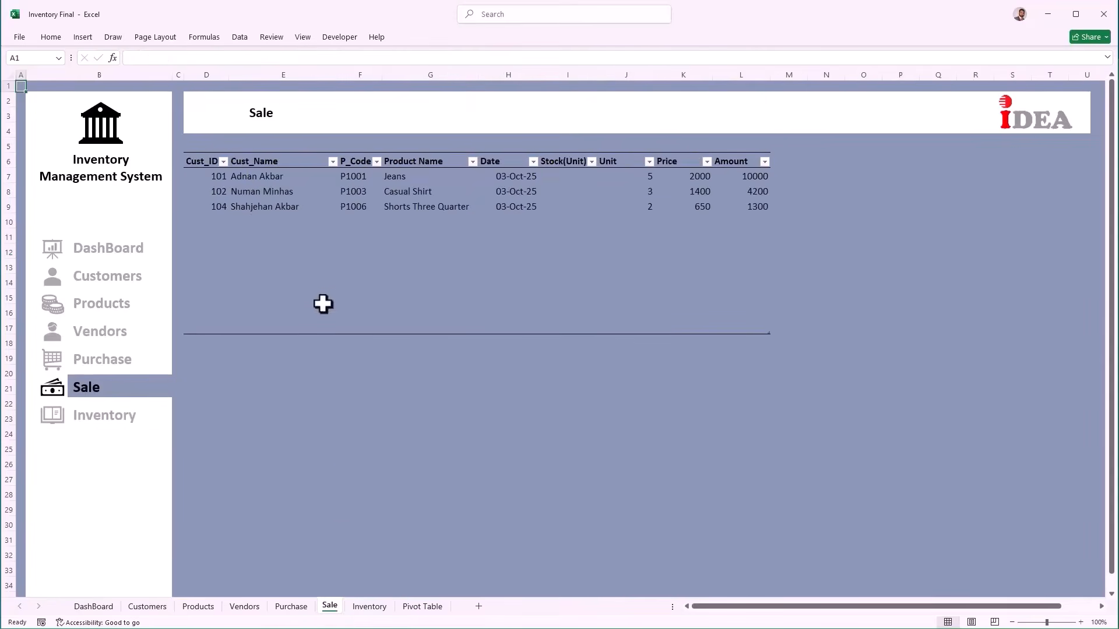
pyautogui.click(365, 208)
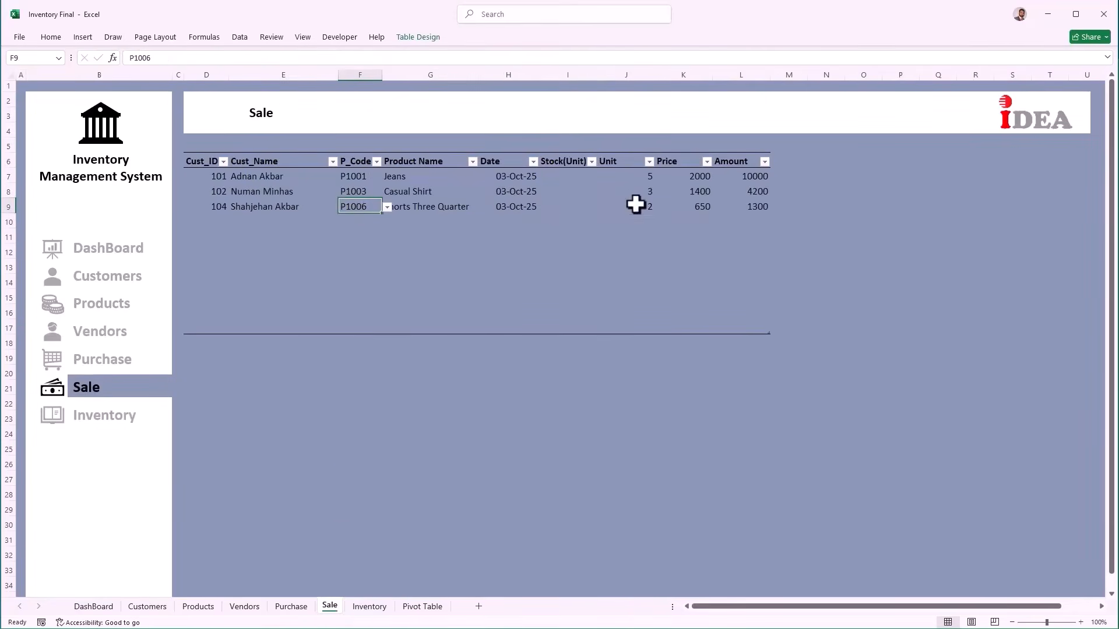
pyautogui.click(291, 608)
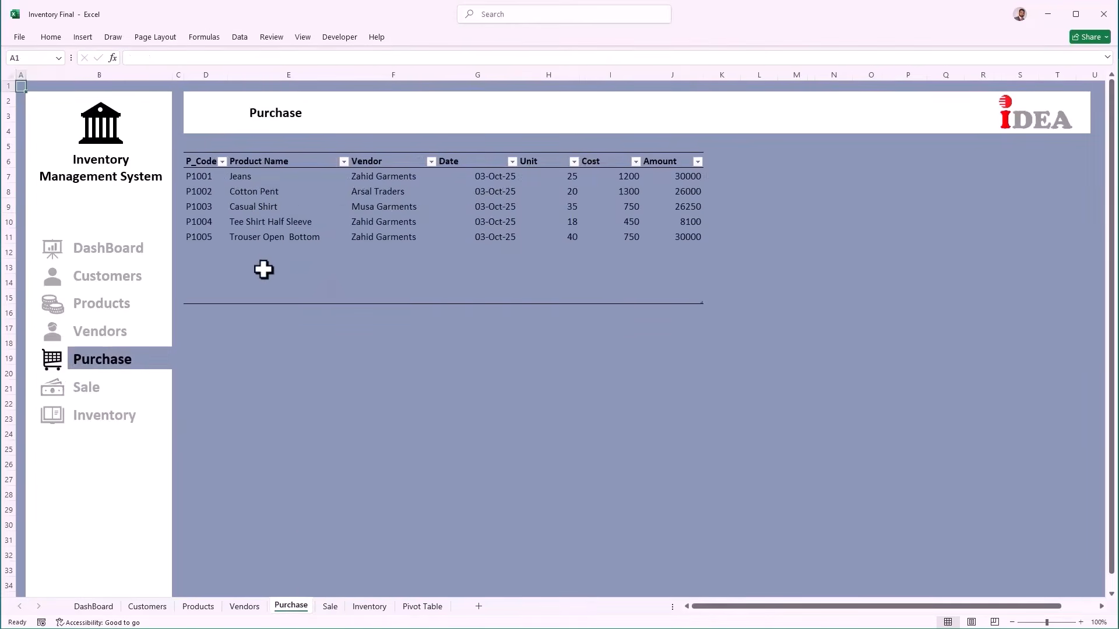
# Step: Add a P1006 purchase dated 10/4/2025 for 10 units, then view the Inventory sheet
pyautogui.click(202, 245)
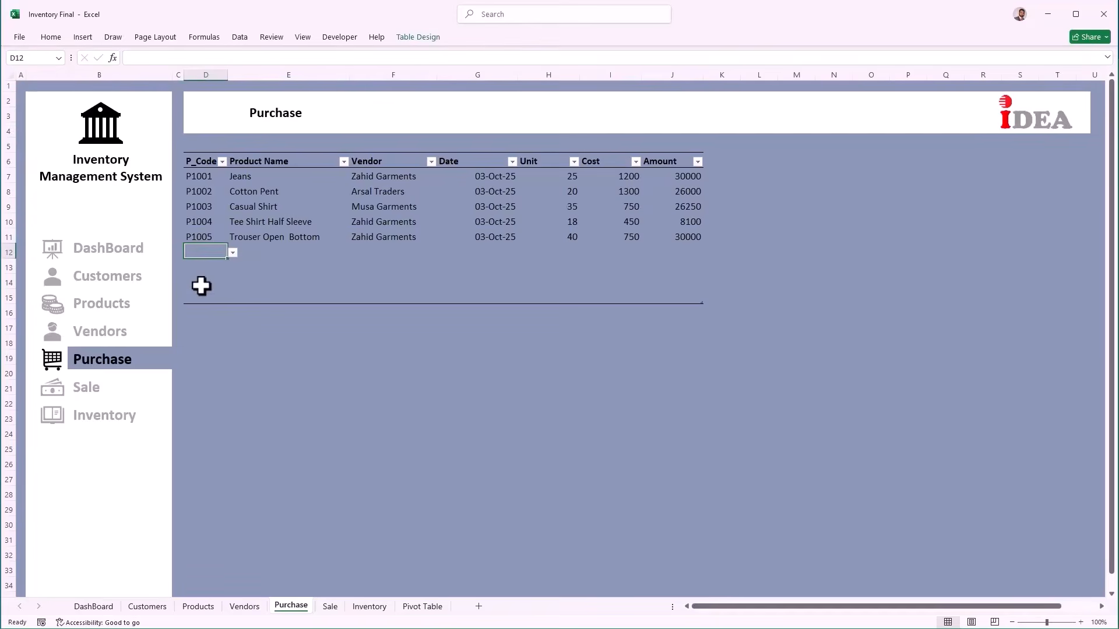
pyautogui.click(233, 253)
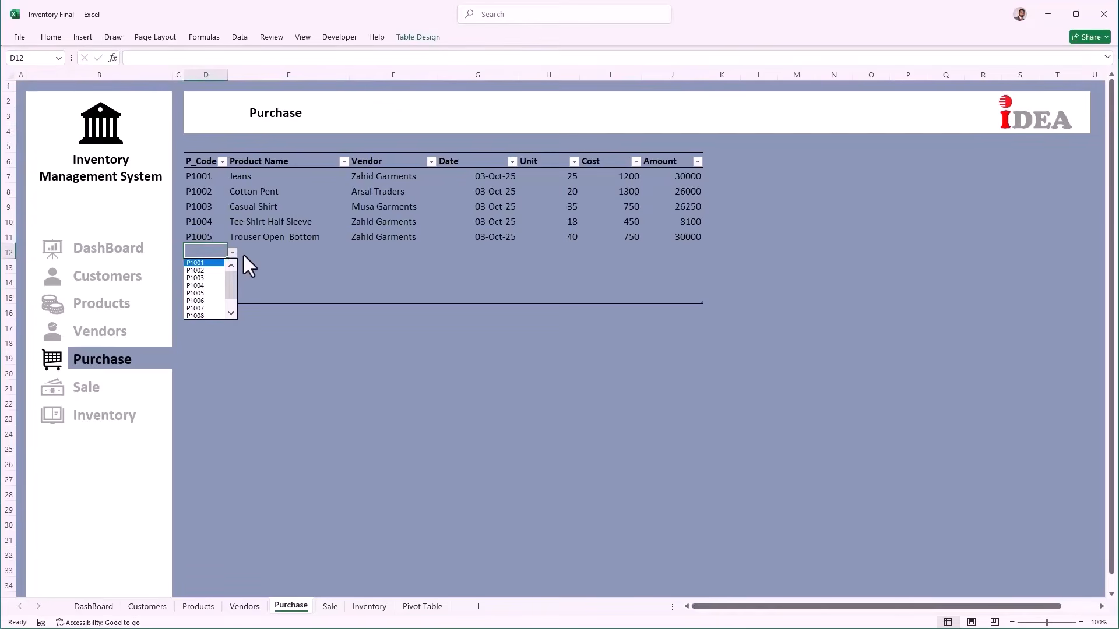
pyautogui.press('Down')
pyautogui.press('Down')
pyautogui.press('Down')
pyautogui.press('Down')
pyautogui.press('Down')
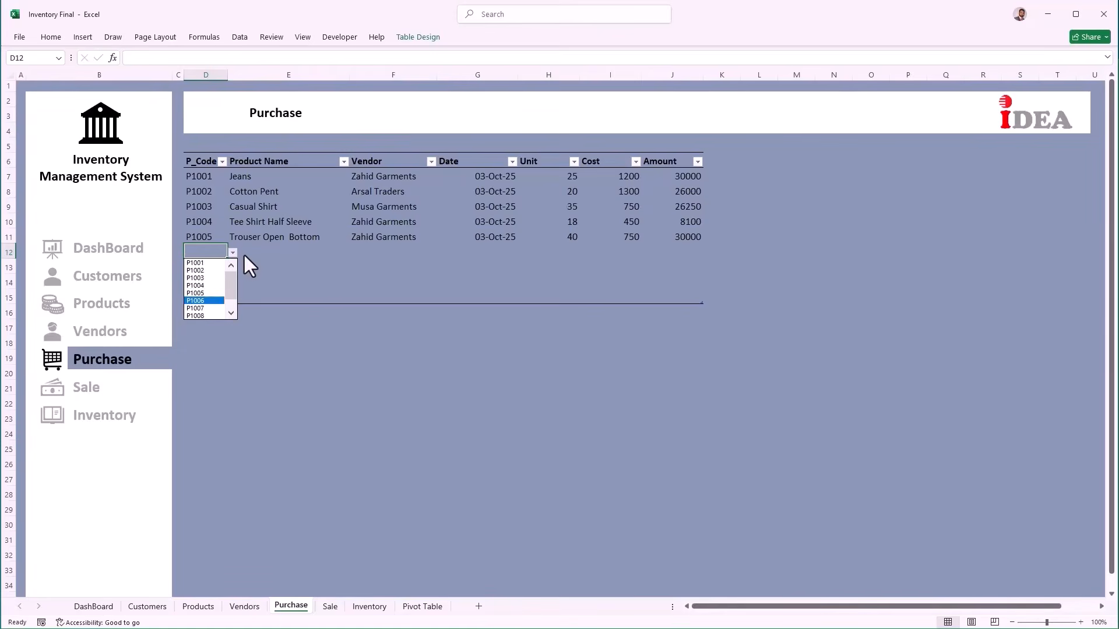
pyautogui.press('Return')
pyautogui.press('Right')
pyautogui.press('Right')
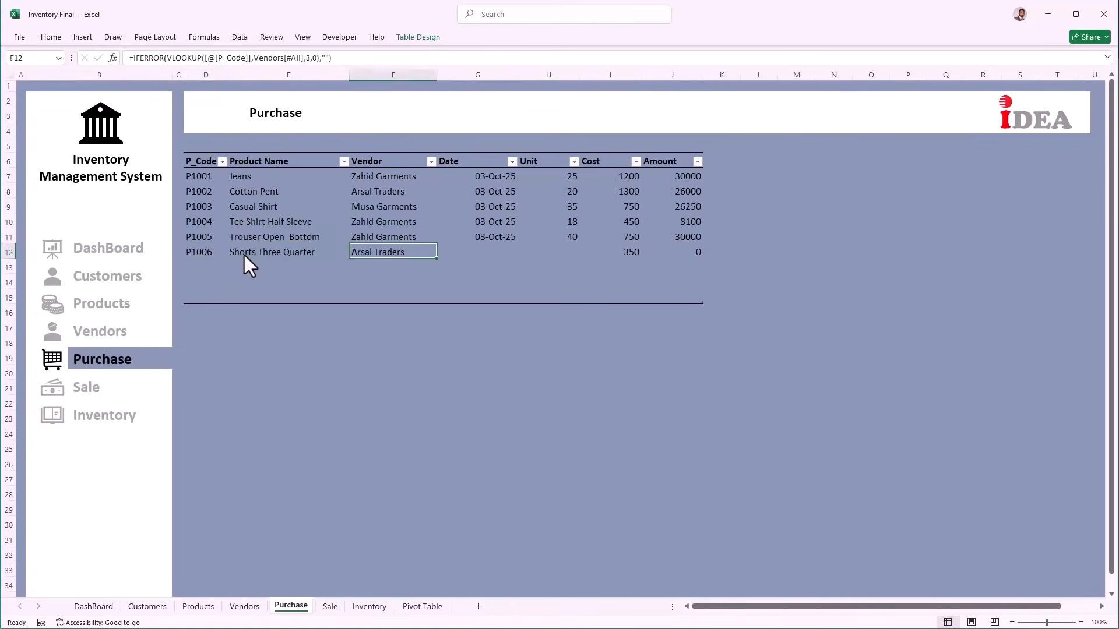
pyautogui.press('Right')
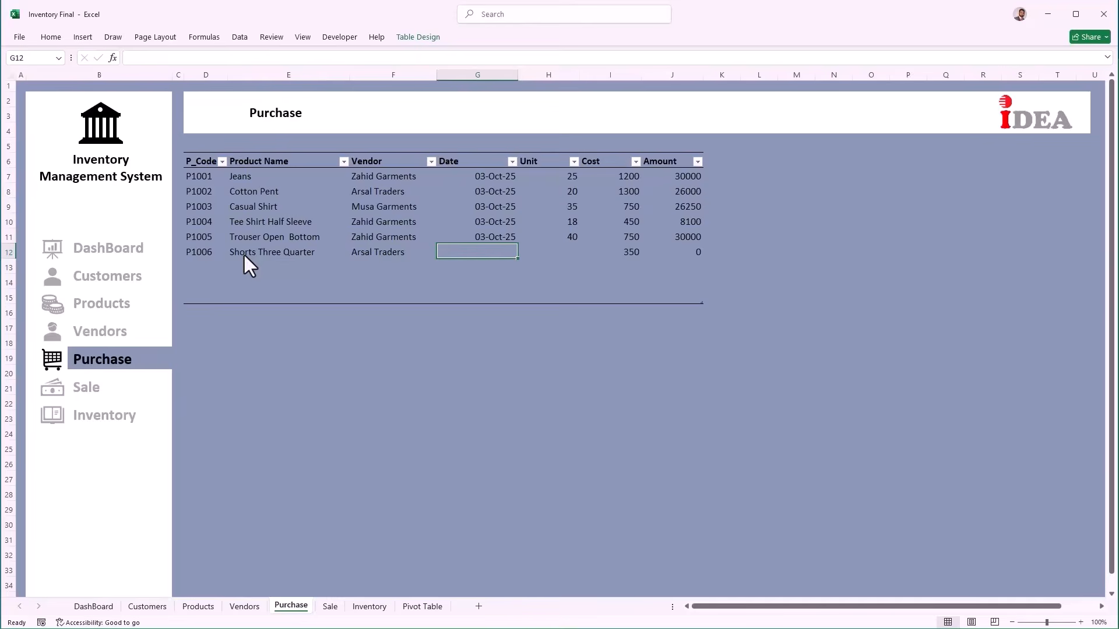
pyautogui.write('10/4/2025')
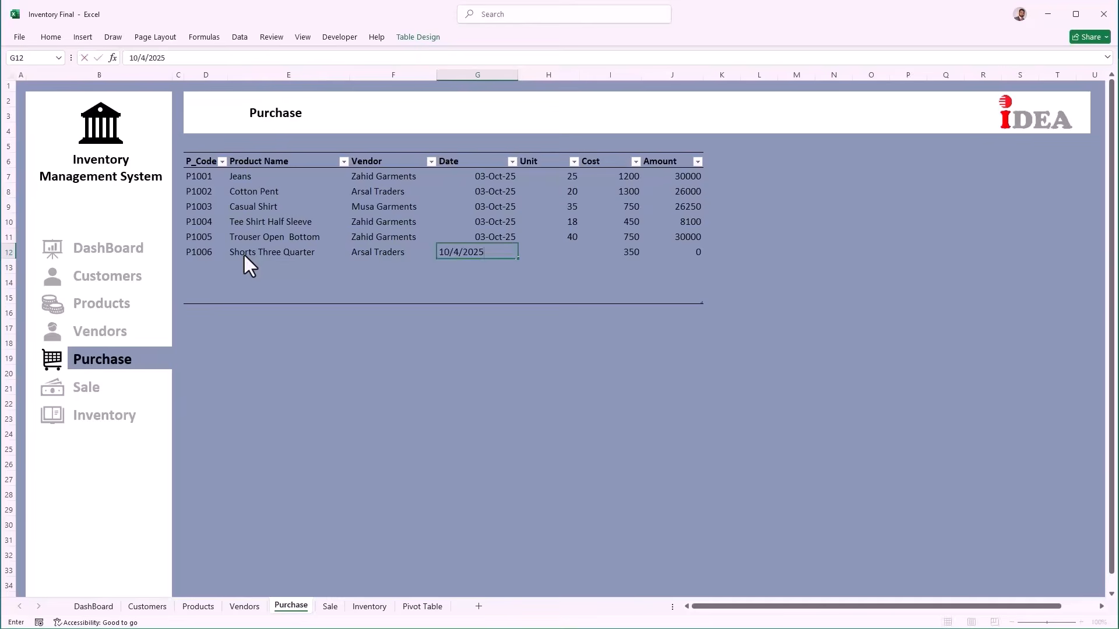
pyautogui.press('Tab')
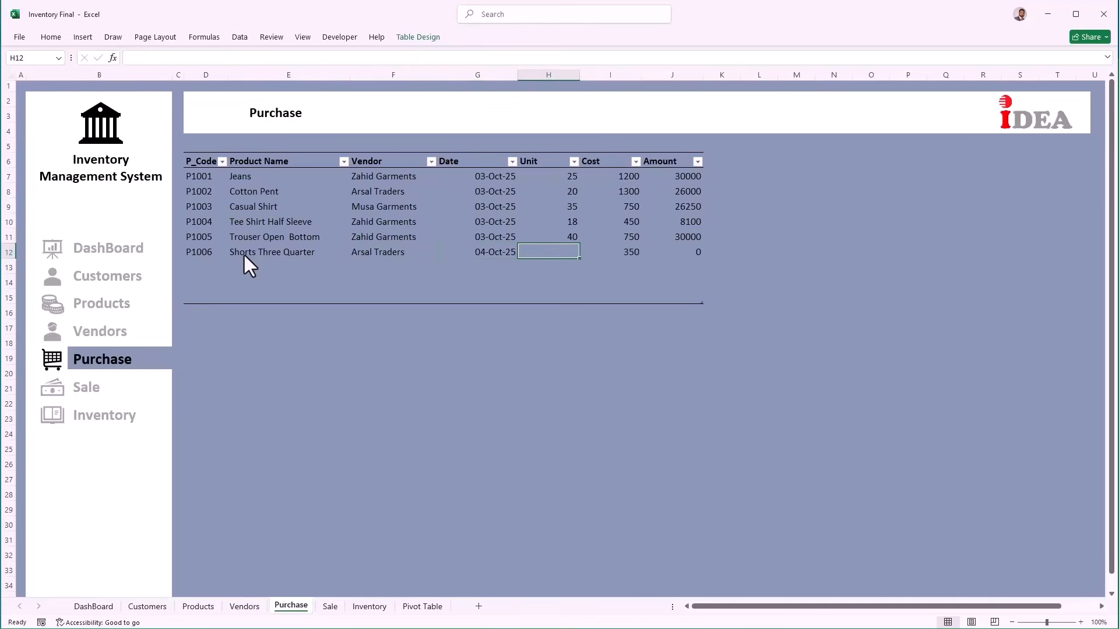
pyautogui.write('10')
pyautogui.press('Tab')
pyautogui.press('Tab')
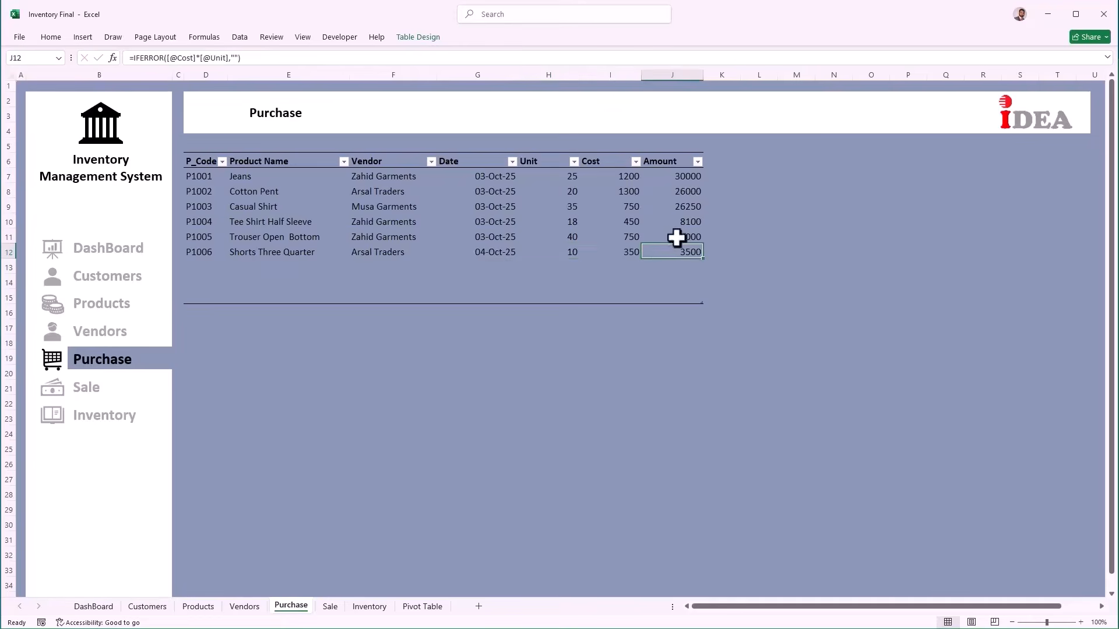
pyautogui.click(365, 607)
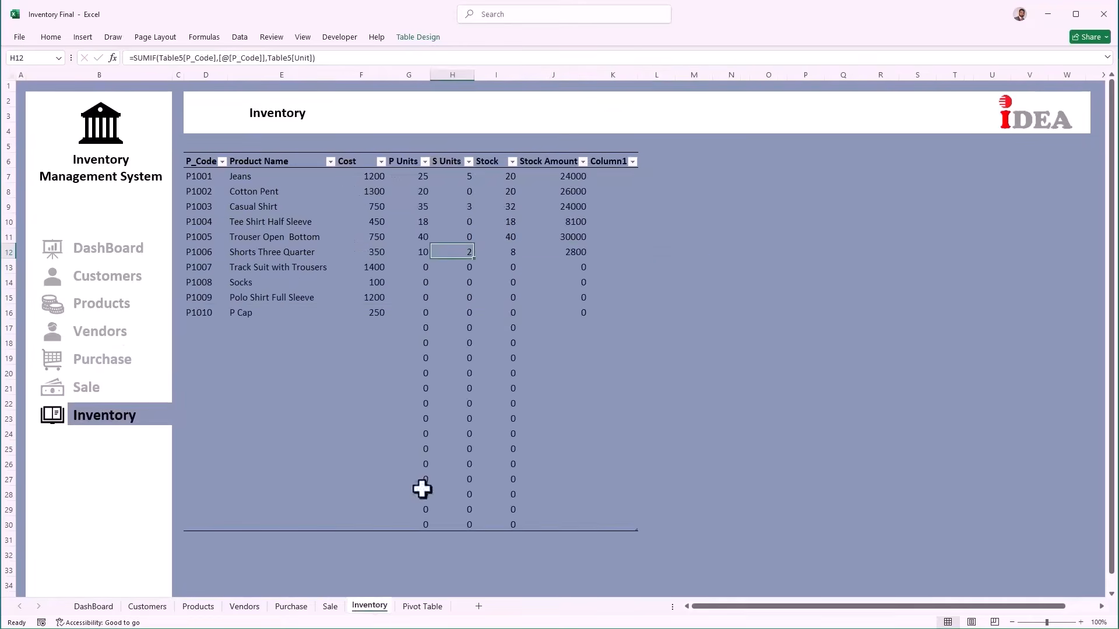
# Step: In Sale cell I7, VLOOKUP the row's P_Code in the Inventory table, column 6, exact match
pyautogui.click(547, 253)
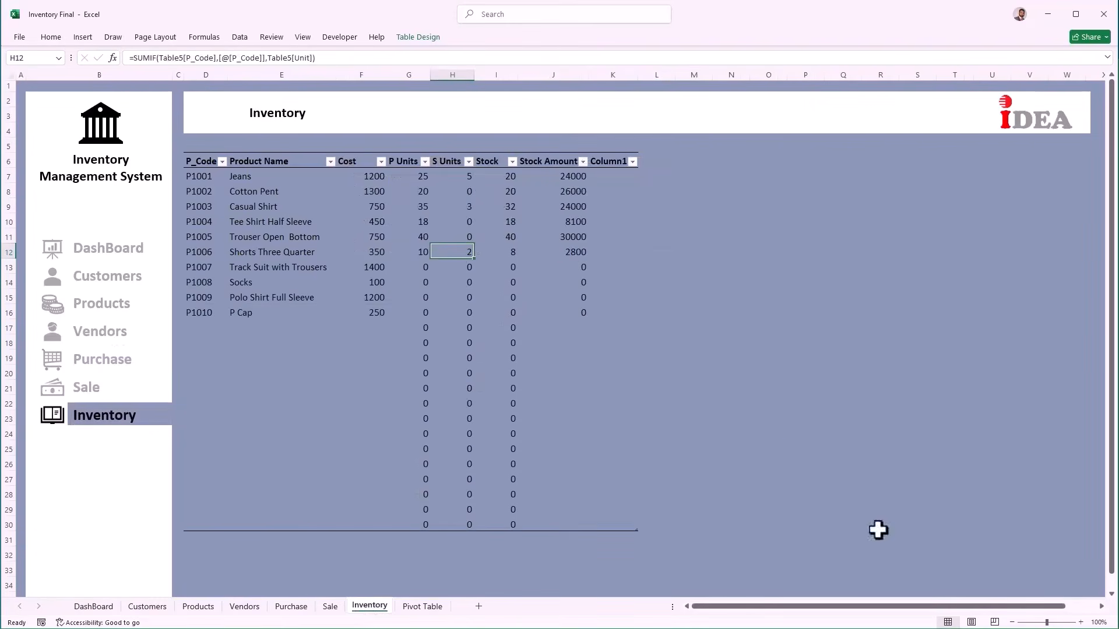
pyautogui.click(91, 397)
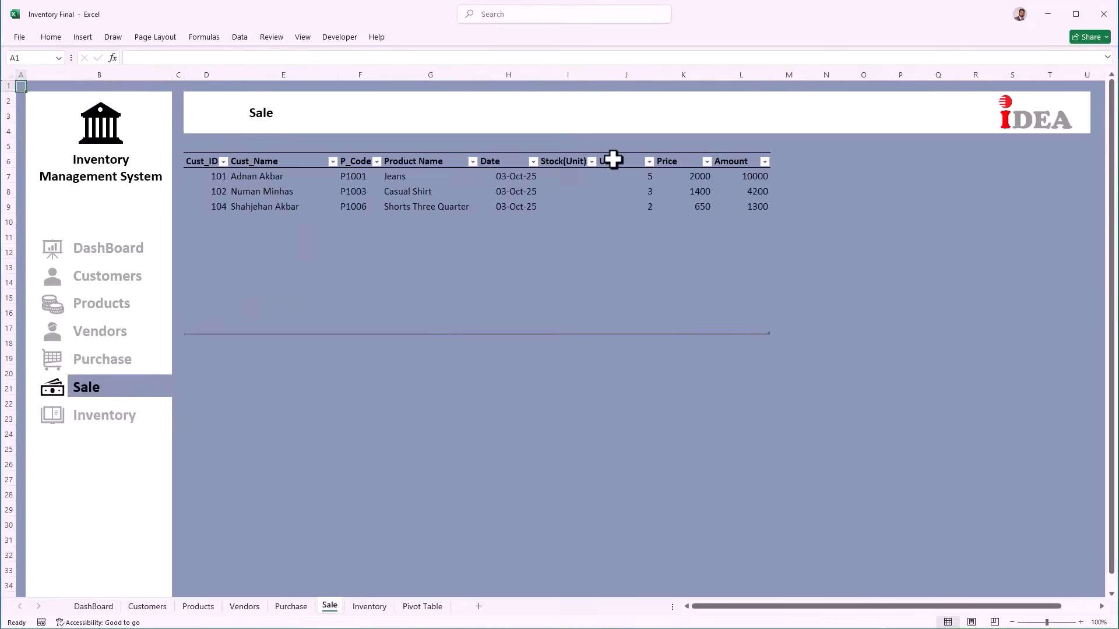
pyautogui.click(560, 181)
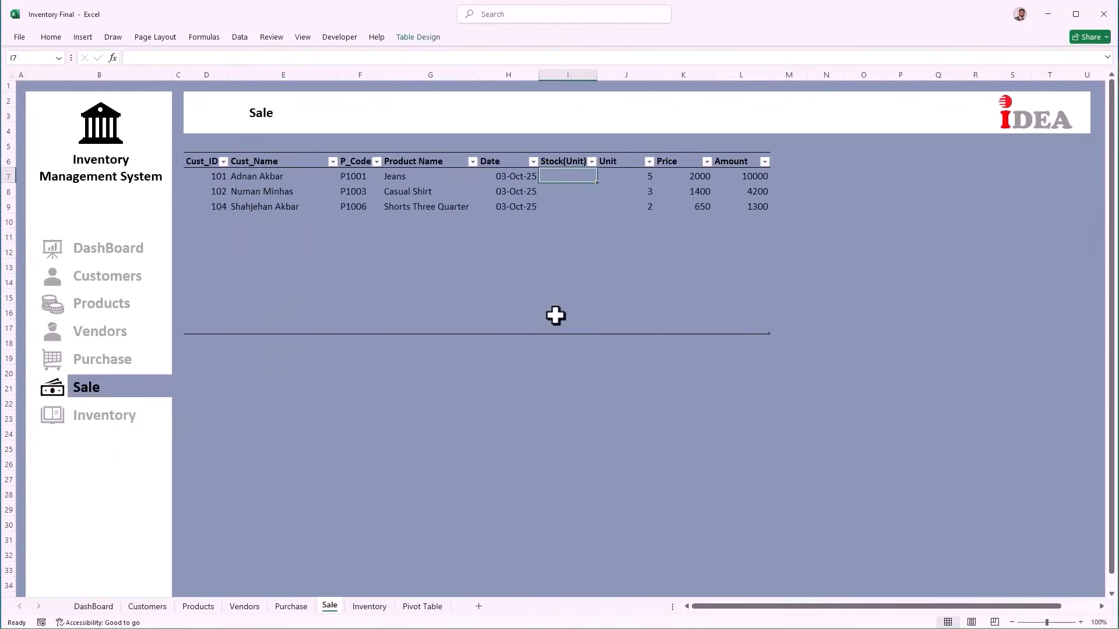
pyautogui.write('=')
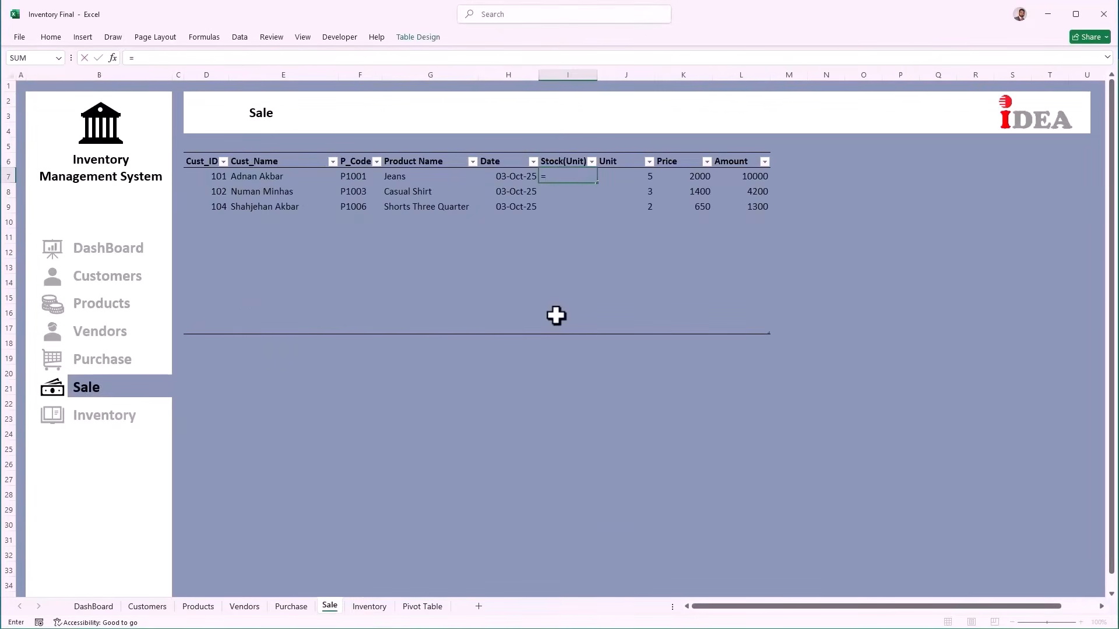
pyautogui.write('vl')
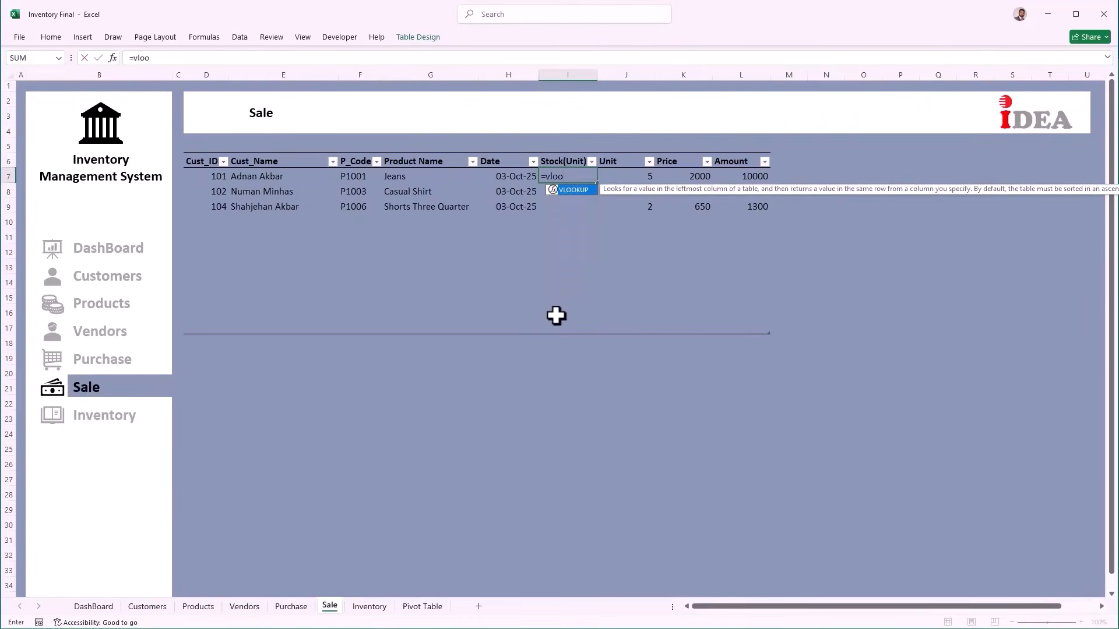
pyautogui.write('oo')
pyautogui.press('Tab')
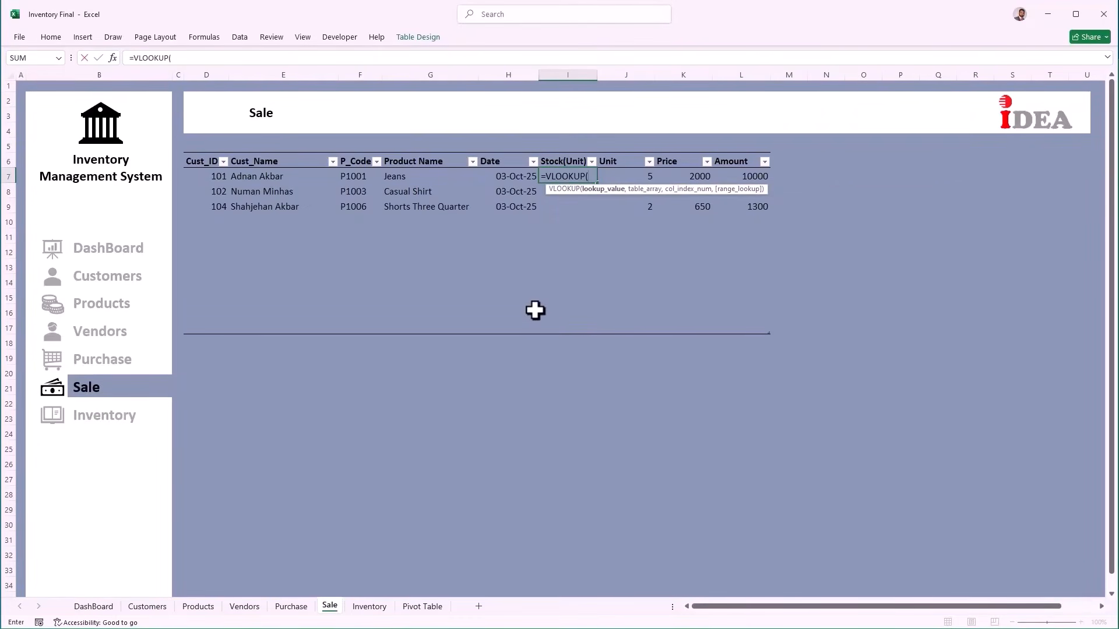
pyautogui.click(354, 175)
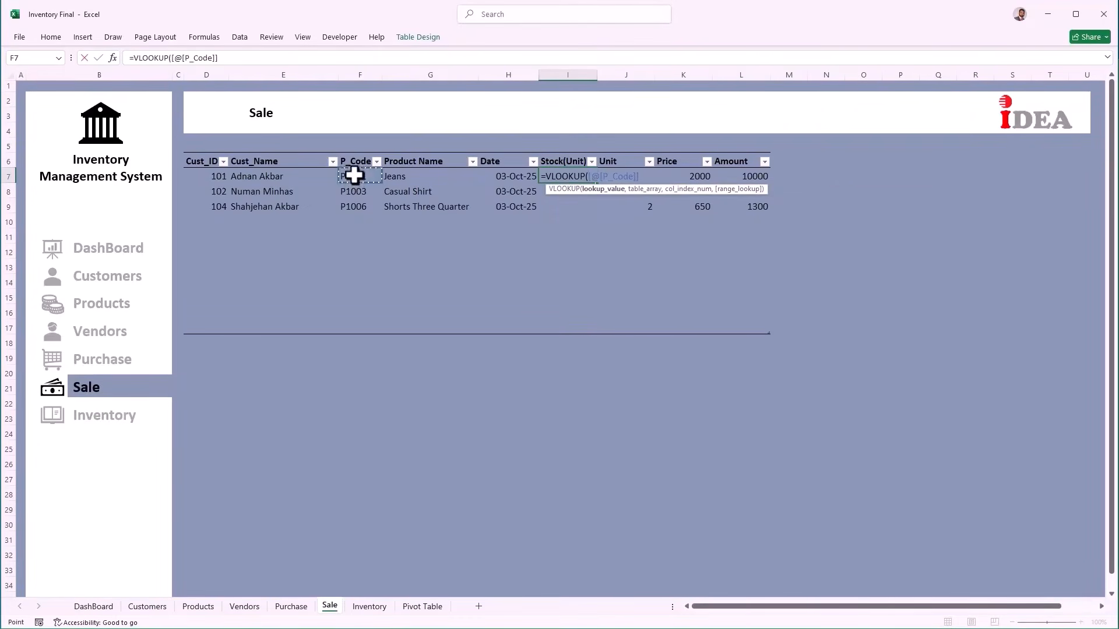
pyautogui.write(',')
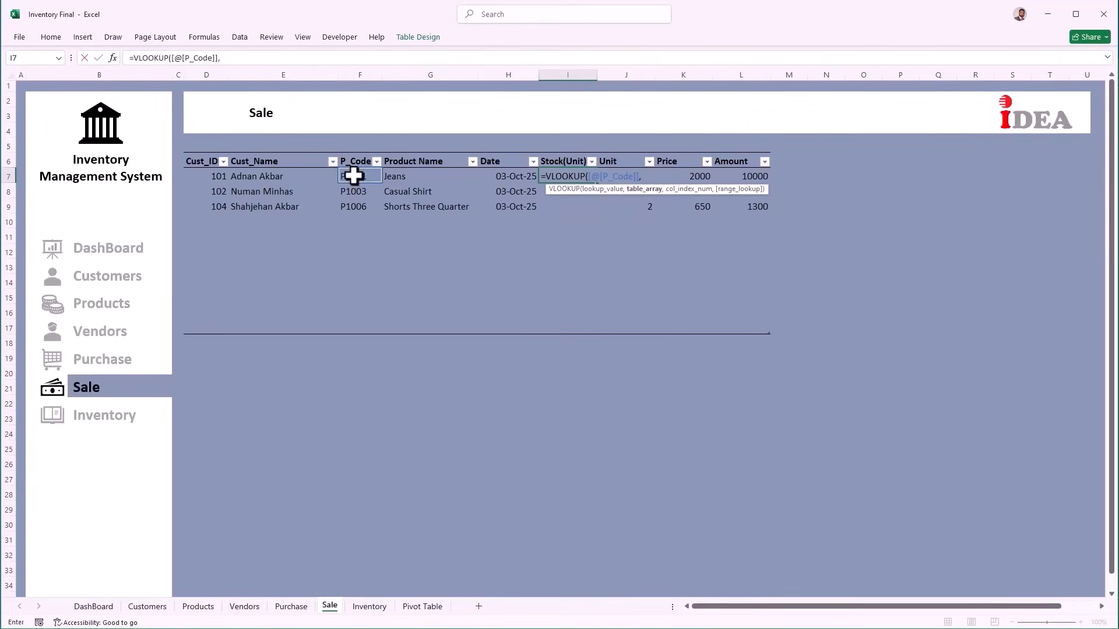
pyautogui.click(383, 611)
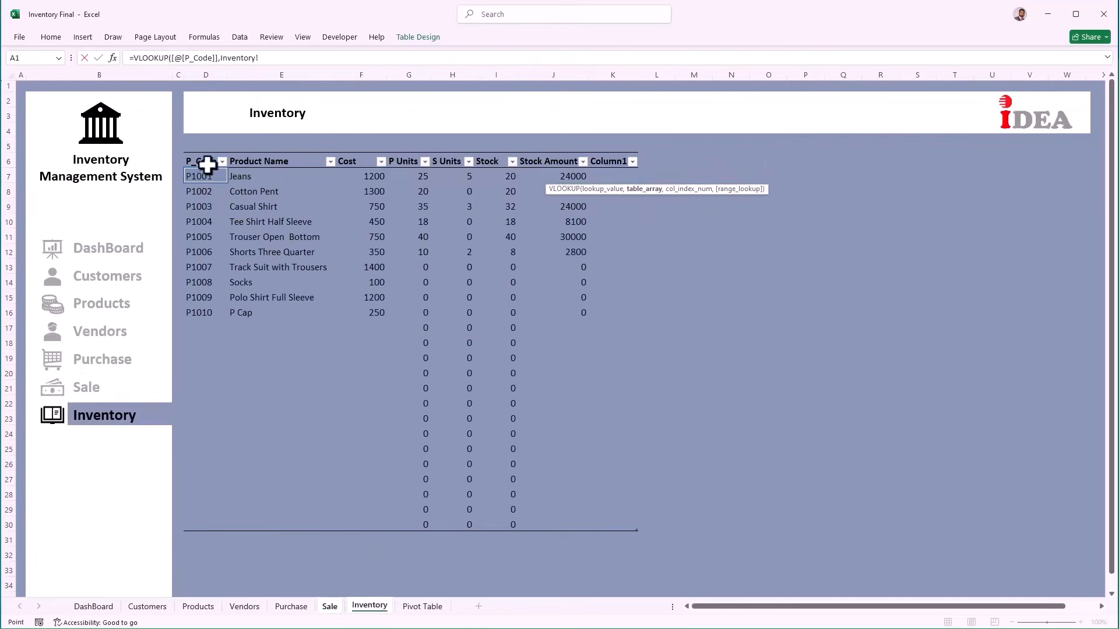
pyautogui.moveTo(210, 160); pyautogui.dragTo(607, 522)
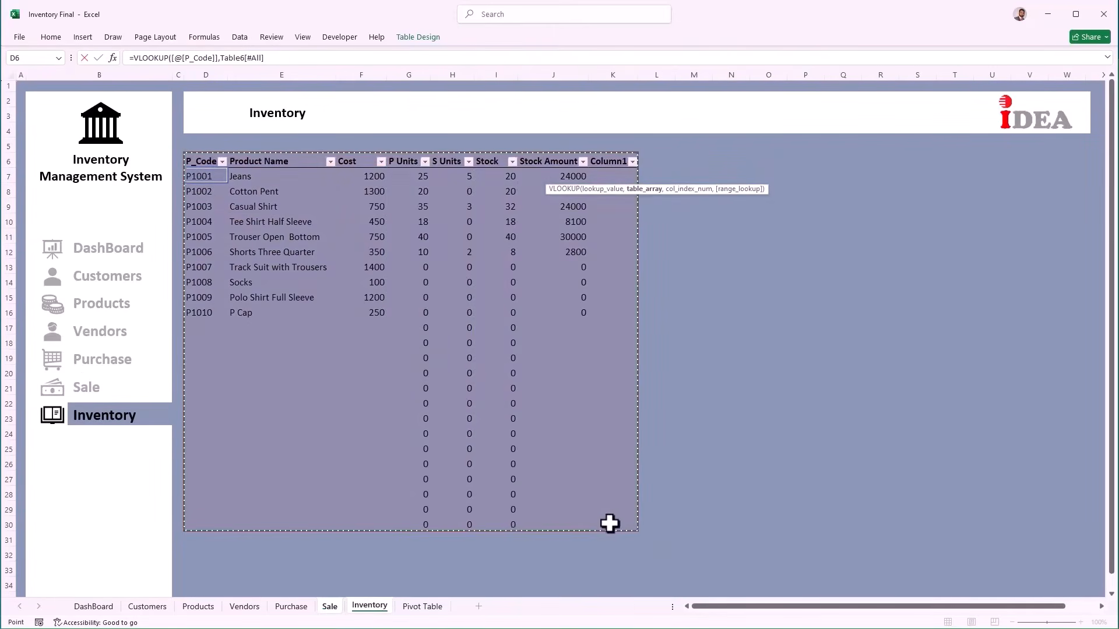
pyautogui.write(',')
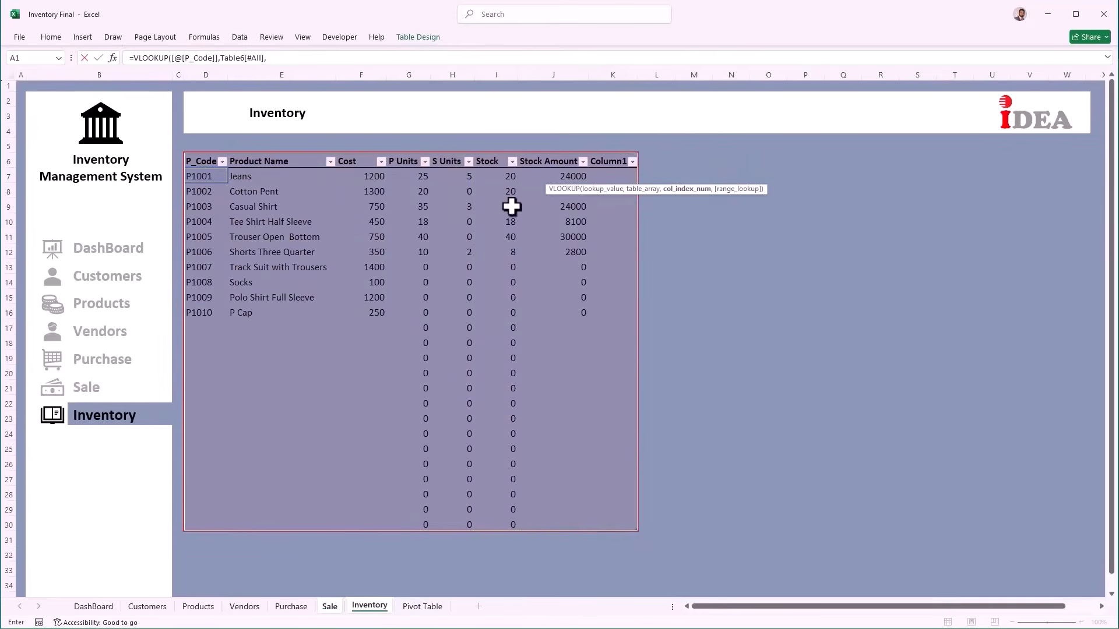
pyautogui.write('6,')
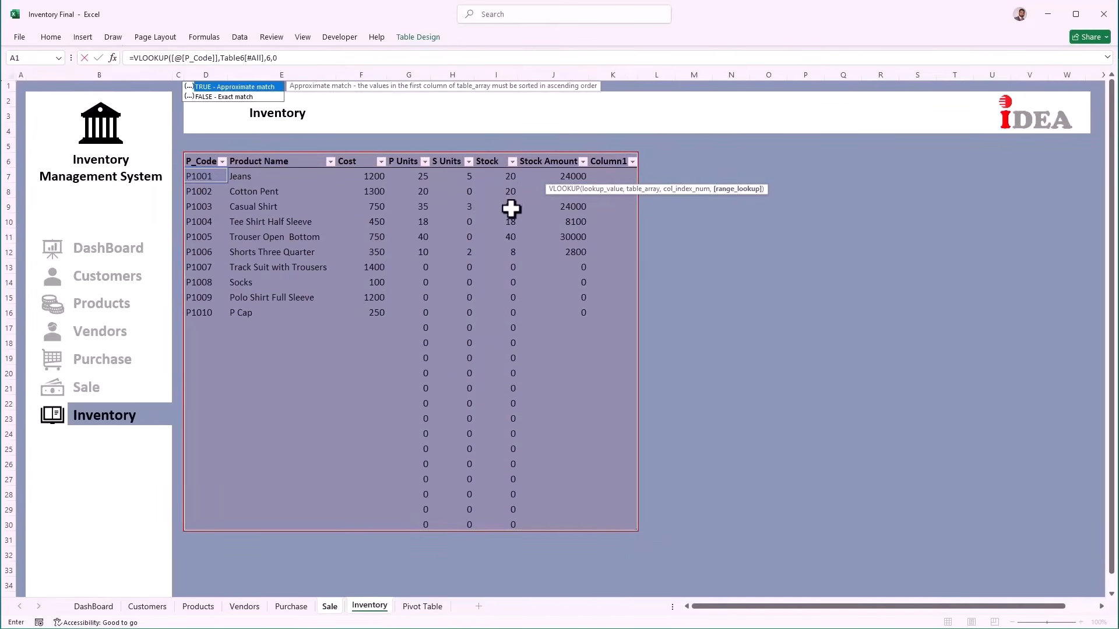
pyautogui.write('0')
pyautogui.press('Return')
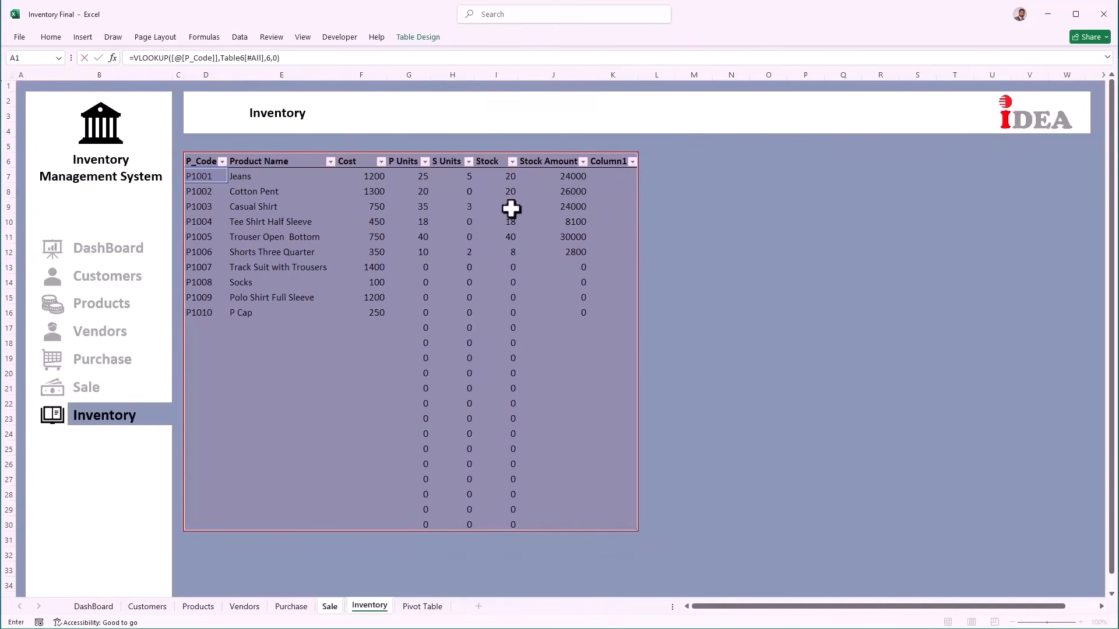
pyautogui.hotkey('ctrl', 'pageup')
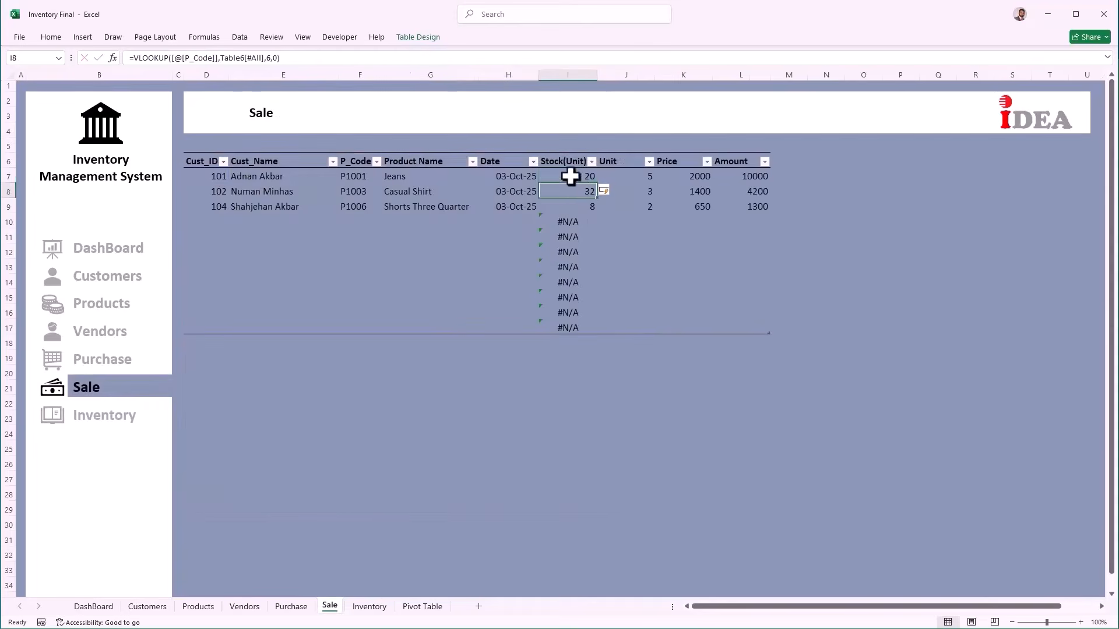
# Step: Wrap the I7 Stock(Unit) VLOOKUP in IFERROR(...,"") so empty Sale rows show blank
pyautogui.click(572, 176)
pyautogui.click(291, 58)
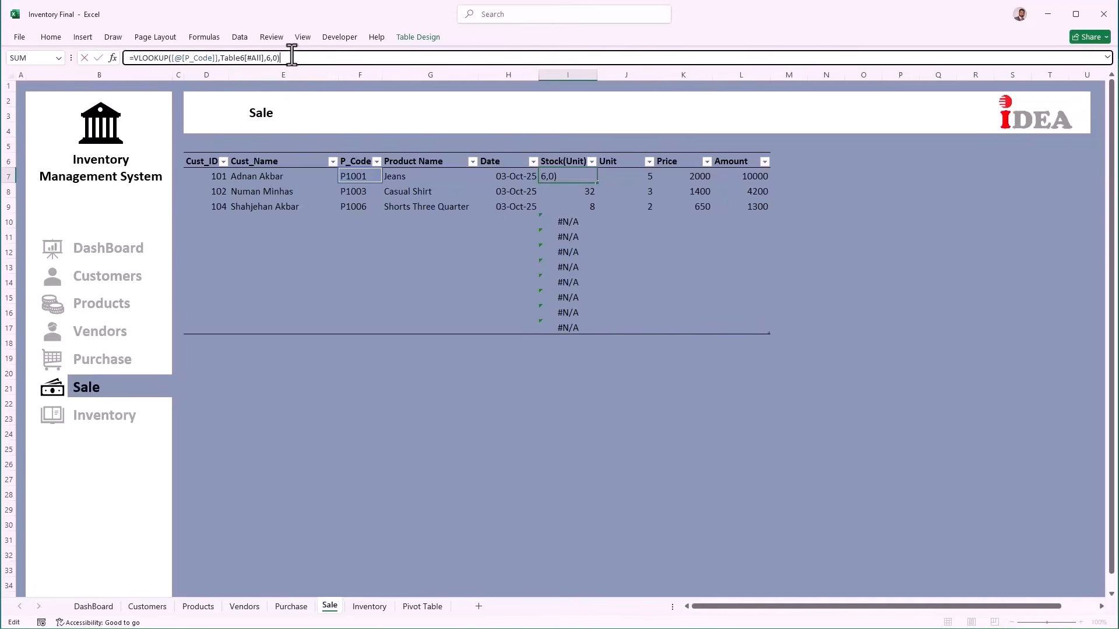
pyautogui.click(130, 58)
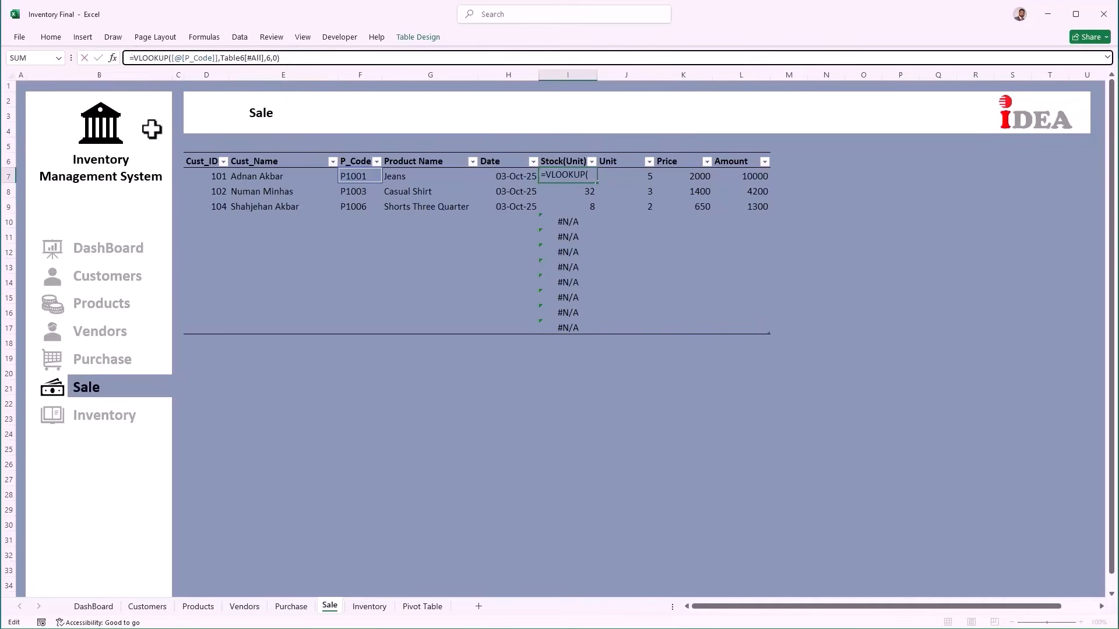
pyautogui.write('ife')
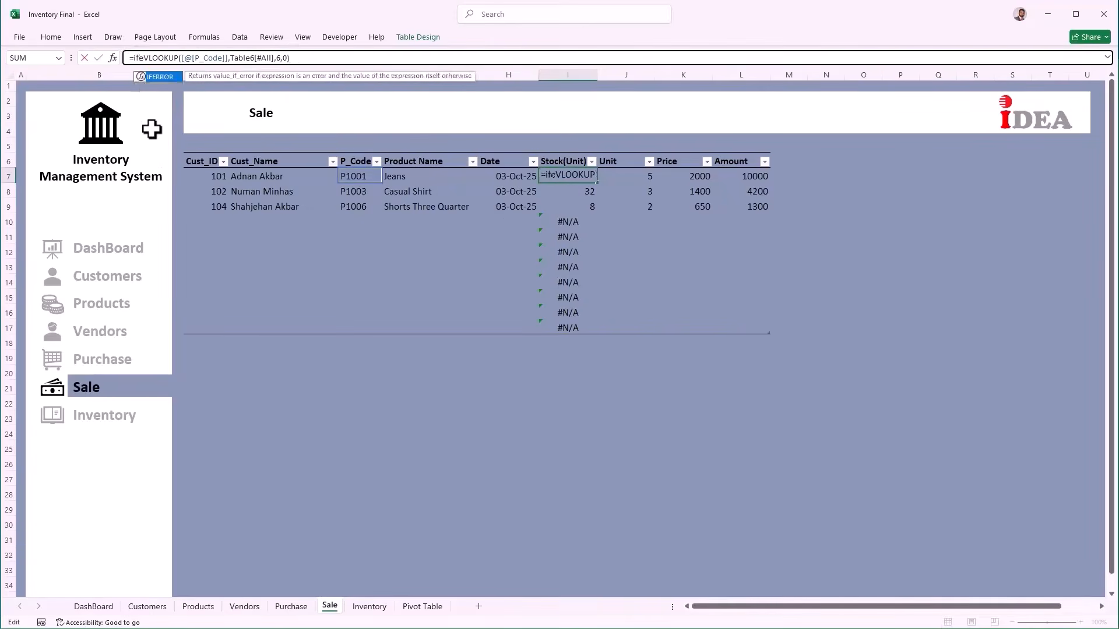
pyautogui.press('Tab')
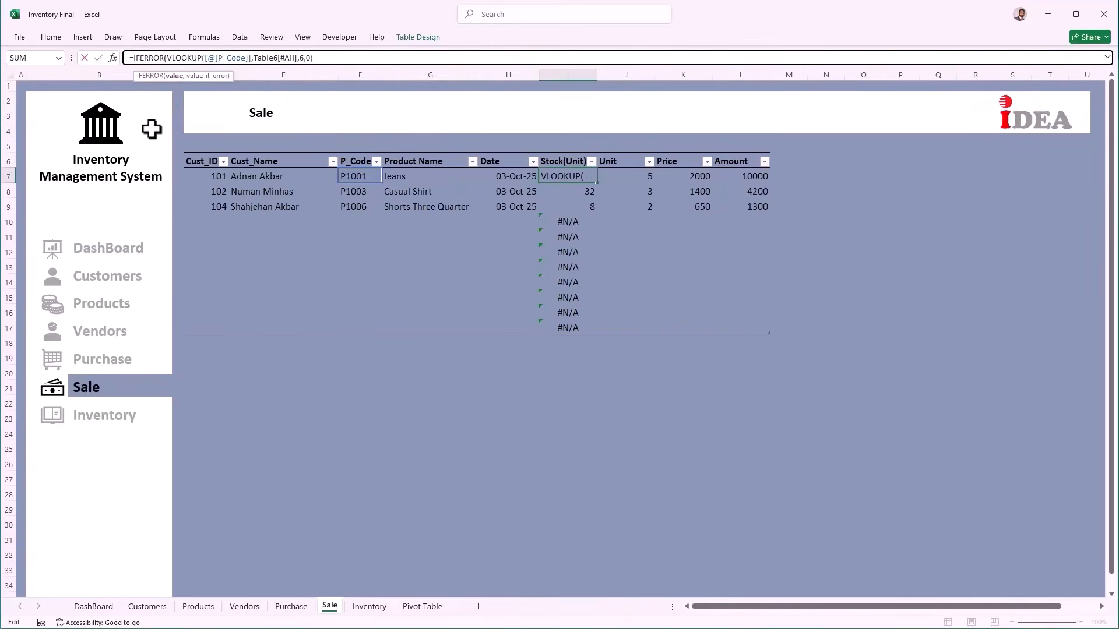
pyautogui.click(327, 57)
pyautogui.write(',')
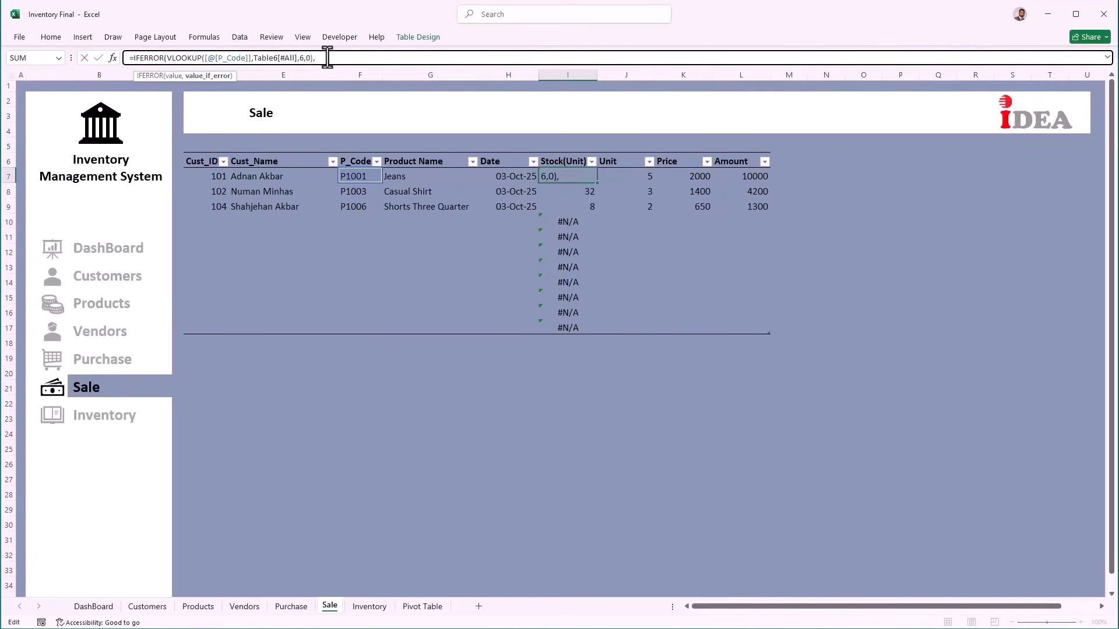
pyautogui.write('"")')
pyautogui.press('Return')
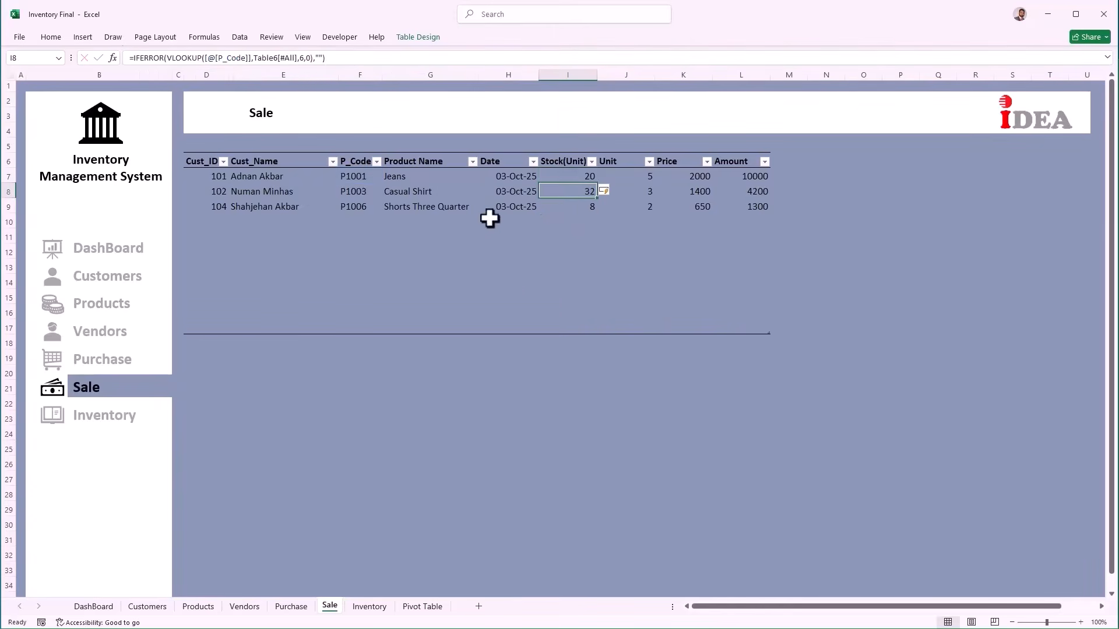
pyautogui.click(576, 220)
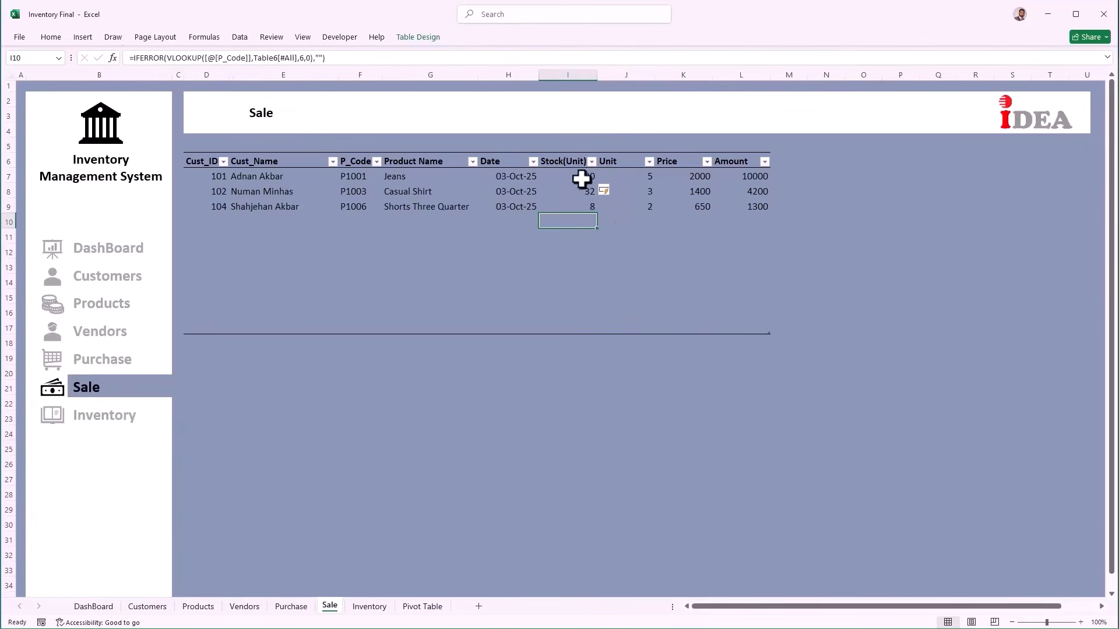
# Step: Start a new sale row with customer 105 and product P1006
pyautogui.click(217, 222)
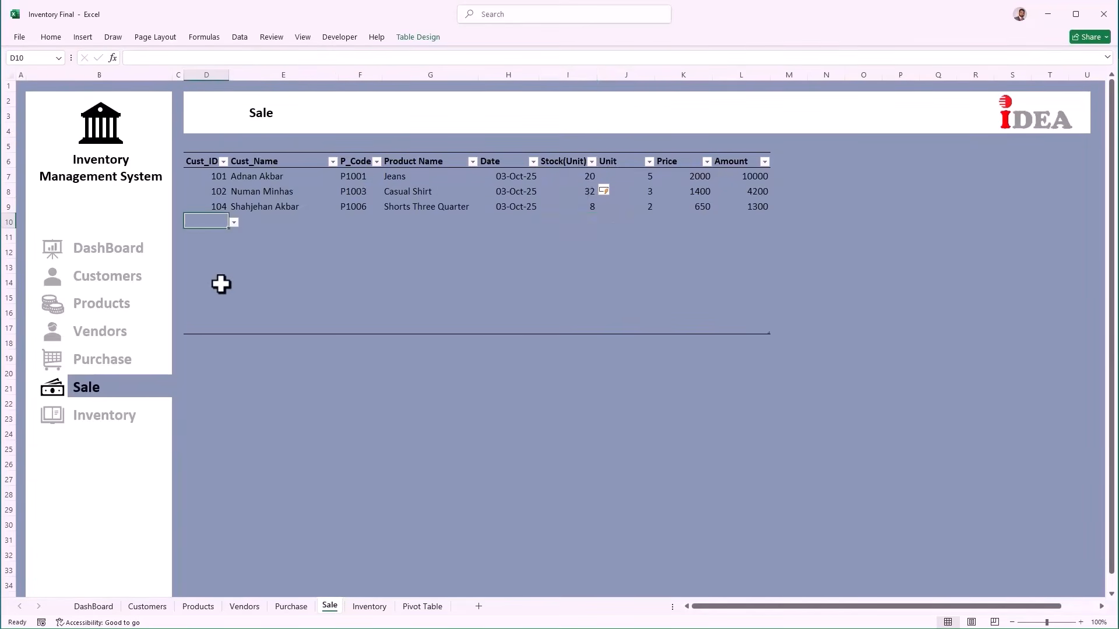
pyautogui.hotkey('alt', 'Down')
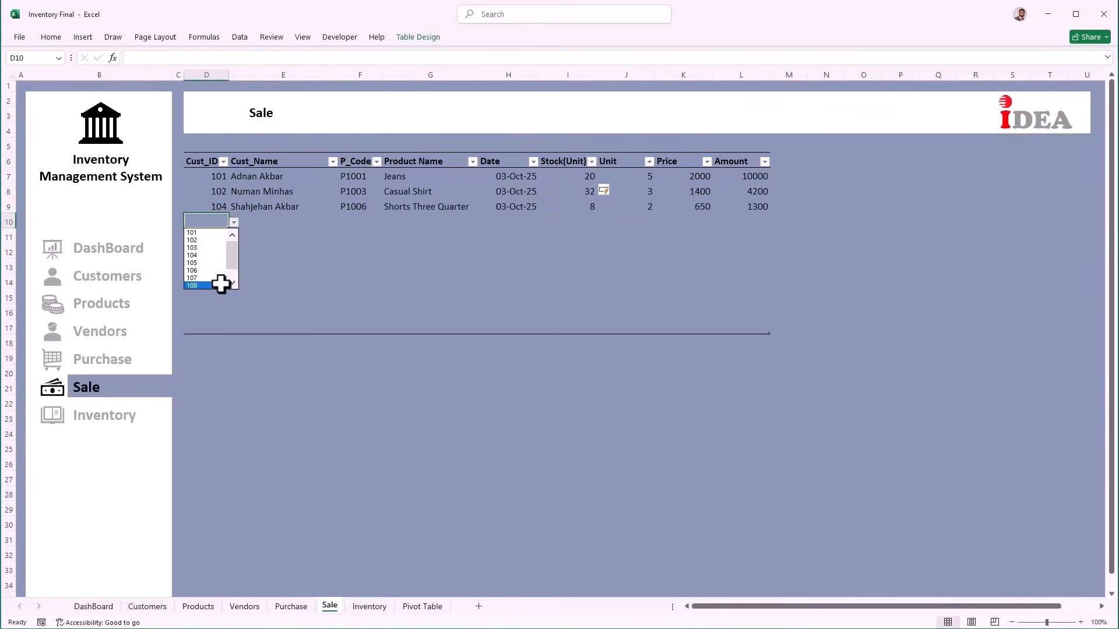
pyautogui.press('Up')
pyautogui.press('Up')
pyautogui.press('Up')
pyautogui.press('Up')
pyautogui.press('Up')
pyautogui.press('Down')
pyautogui.press('Down')
pyautogui.press('Return')
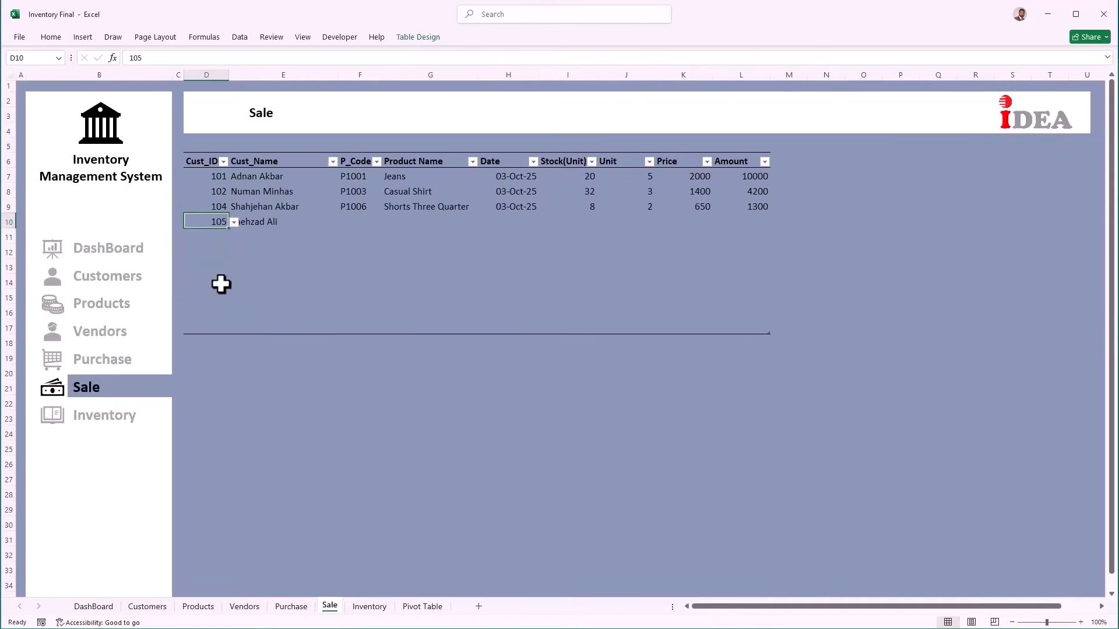
pyautogui.press('Tab')
pyautogui.press('Tab')
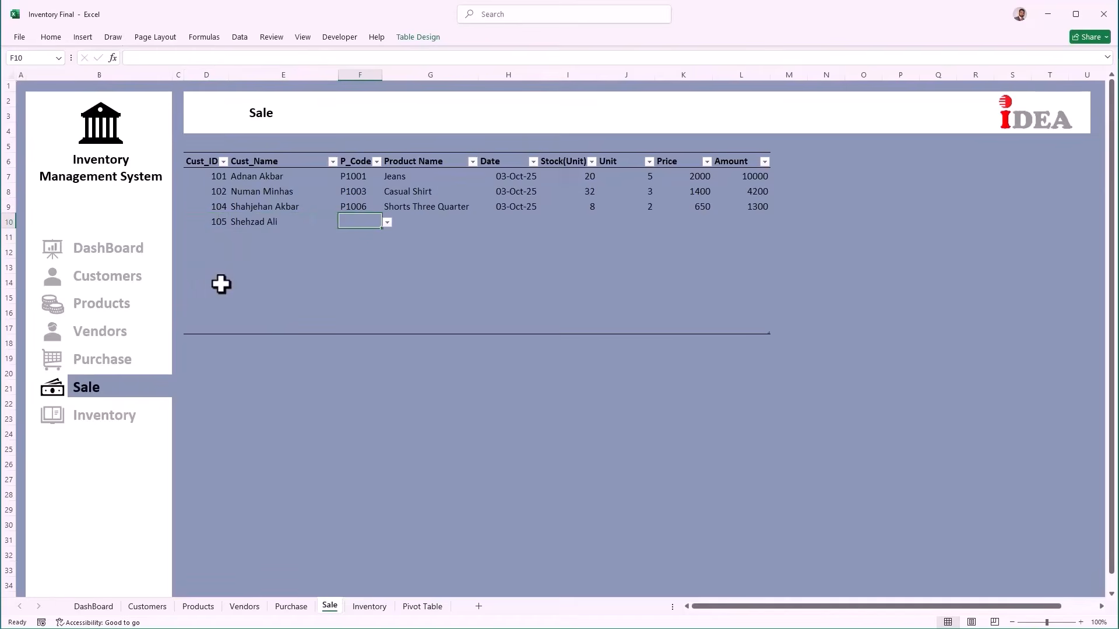
pyautogui.hotkey('alt', 'Down')
pyautogui.press('Down')
pyautogui.press('Down')
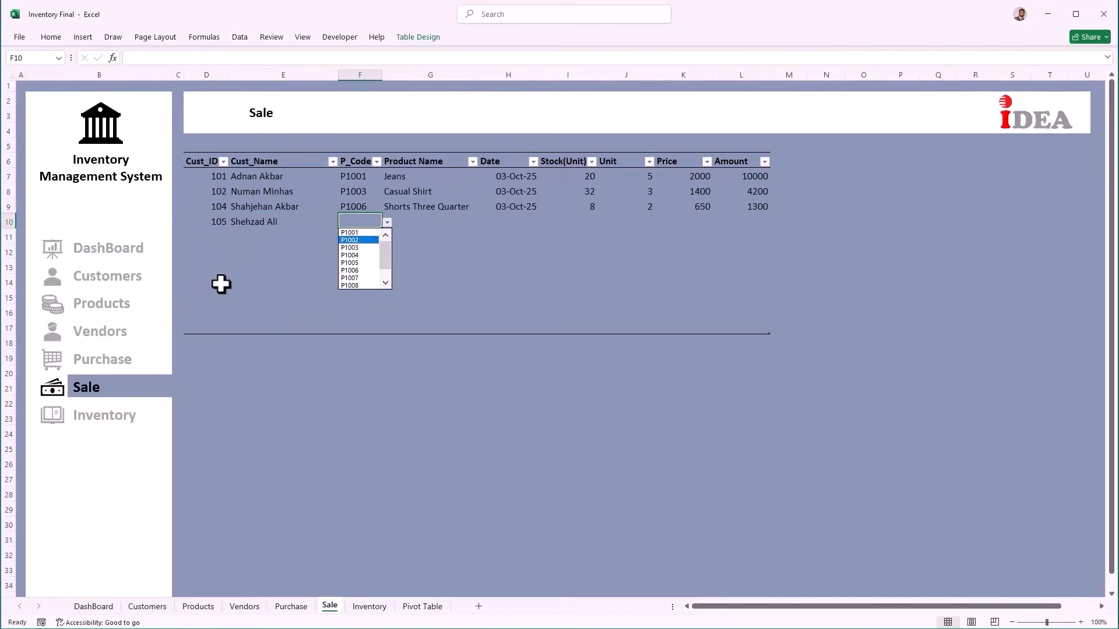
pyautogui.press('Down')
pyautogui.press('Down')
pyautogui.press('Down')
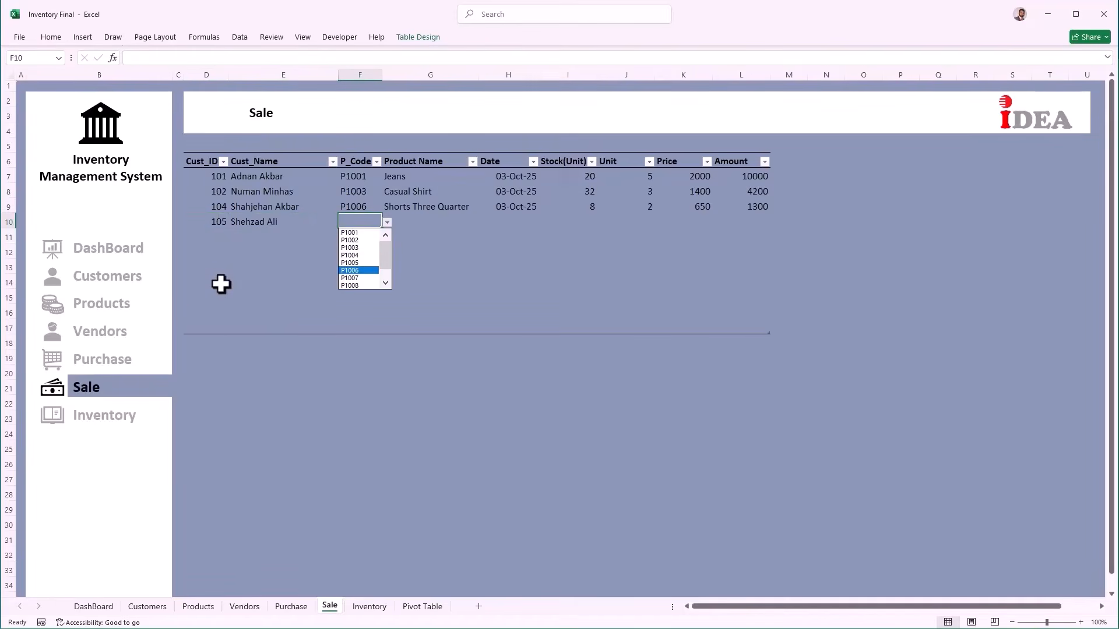
pyautogui.press('Return')
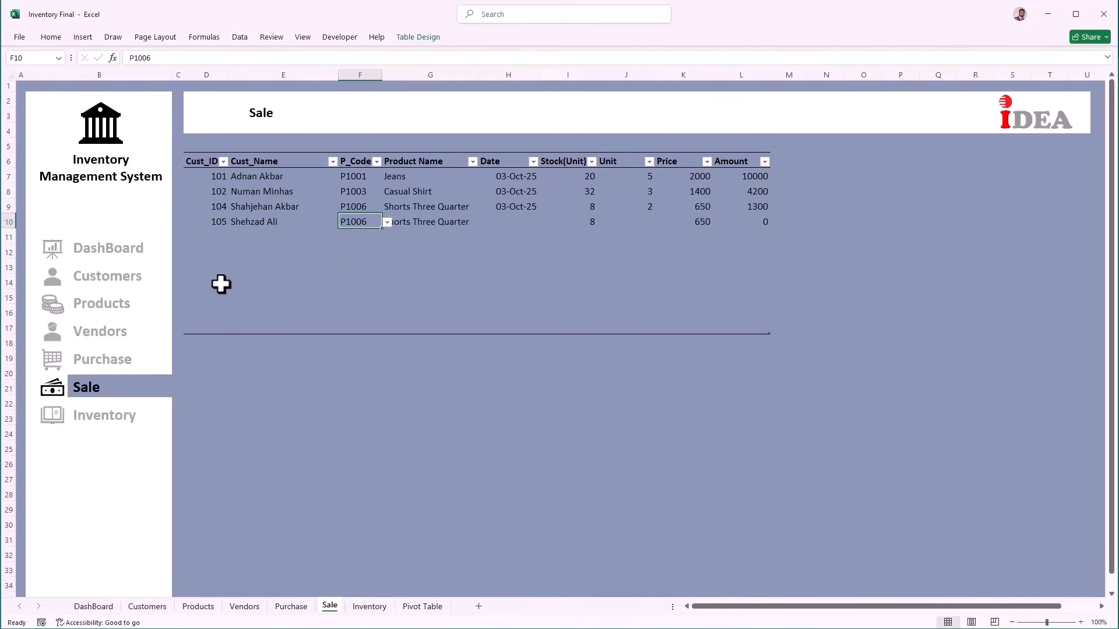
# Step: Give the P1006 sale today's date and 3 units
pyautogui.press('Right')
pyautogui.press('Right')
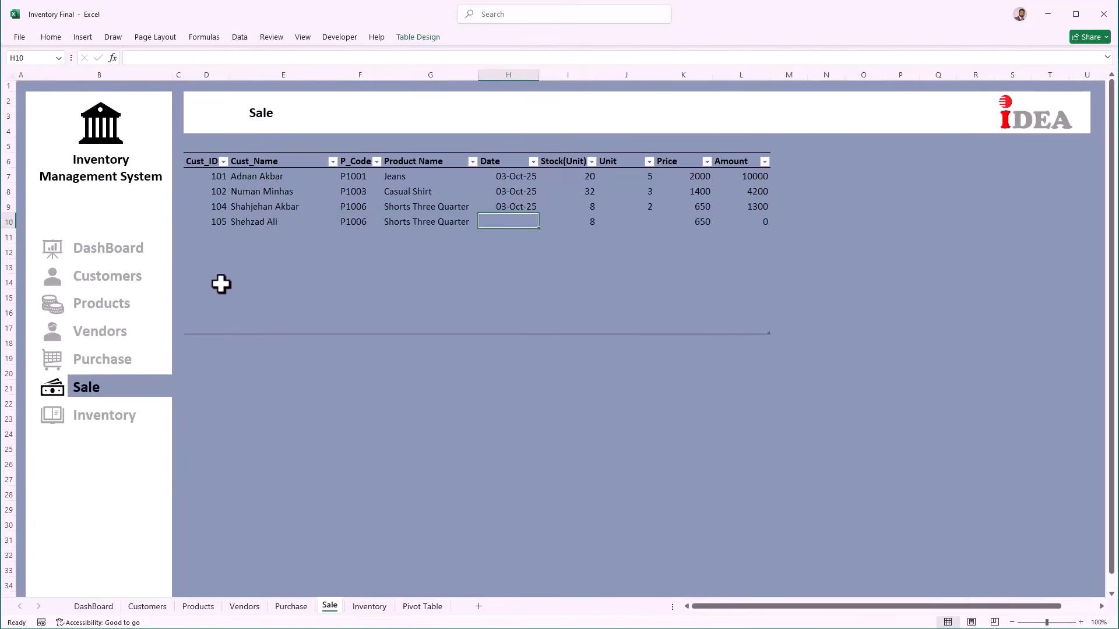
pyautogui.hotkey('ctrl', ';')
pyautogui.press('Right')
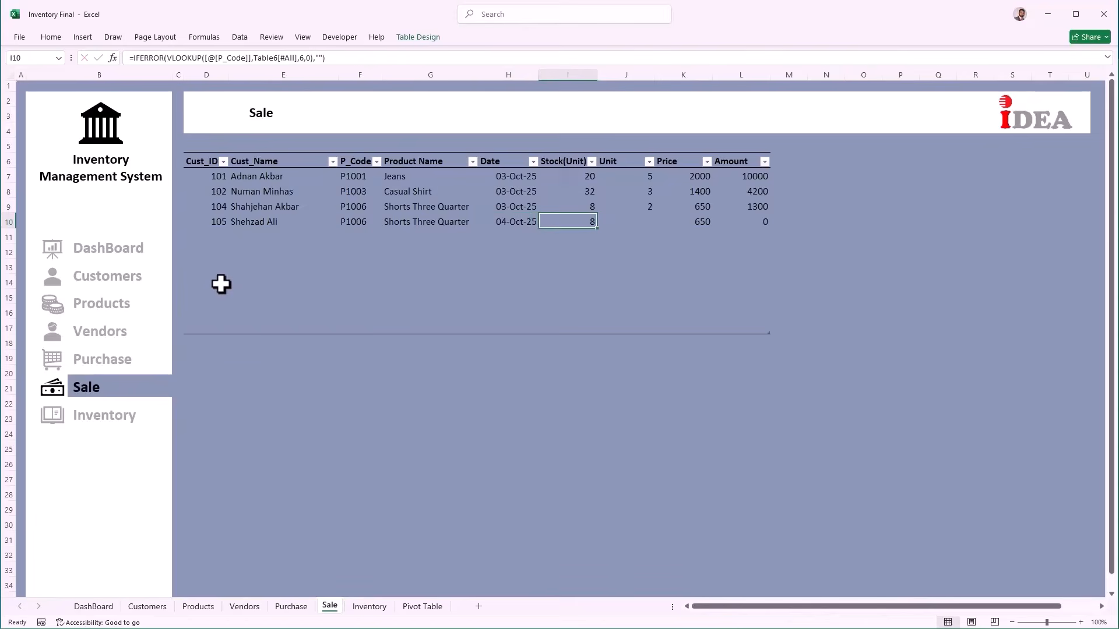
pyautogui.press('Right')
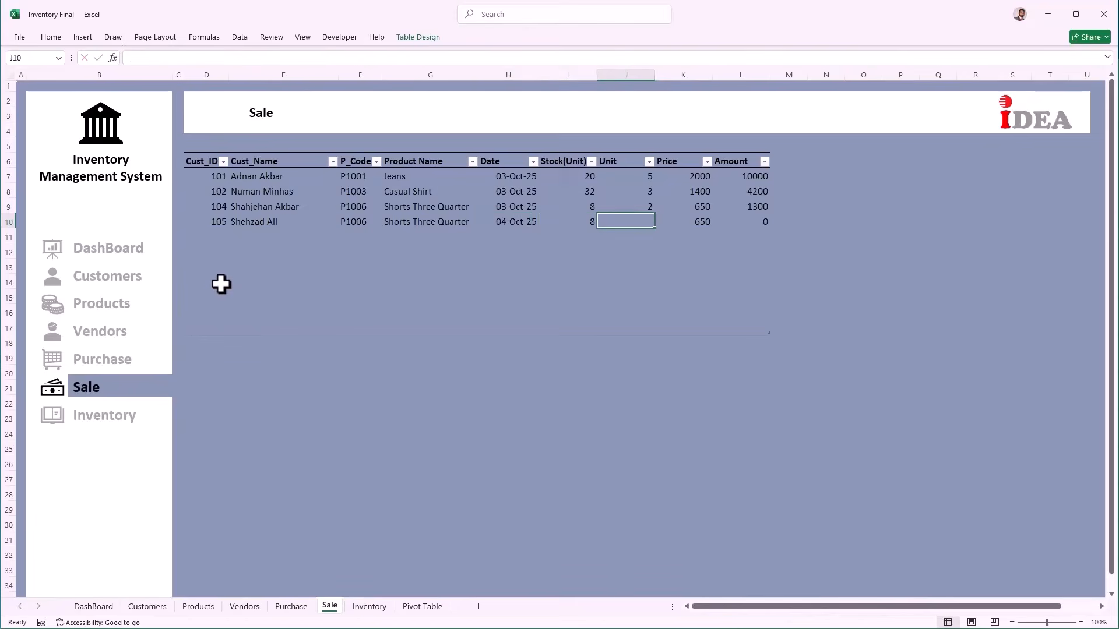
pyautogui.write('3')
pyautogui.press('Right')
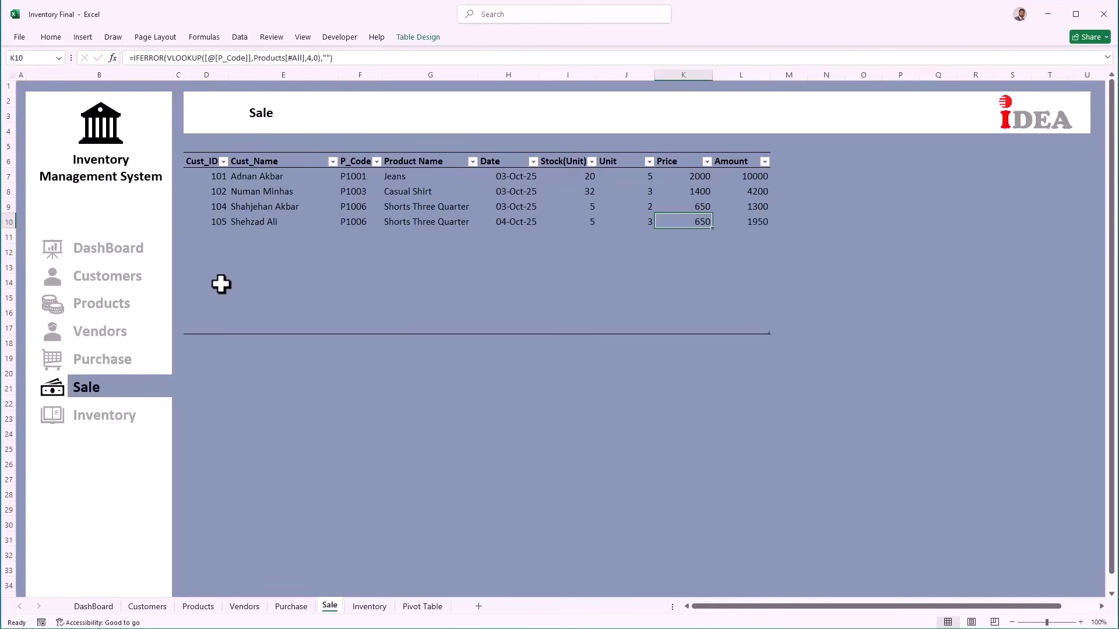
pyautogui.press('Left')
pyautogui.press('Tab')
pyautogui.press('Tab')
pyautogui.press('Tab')
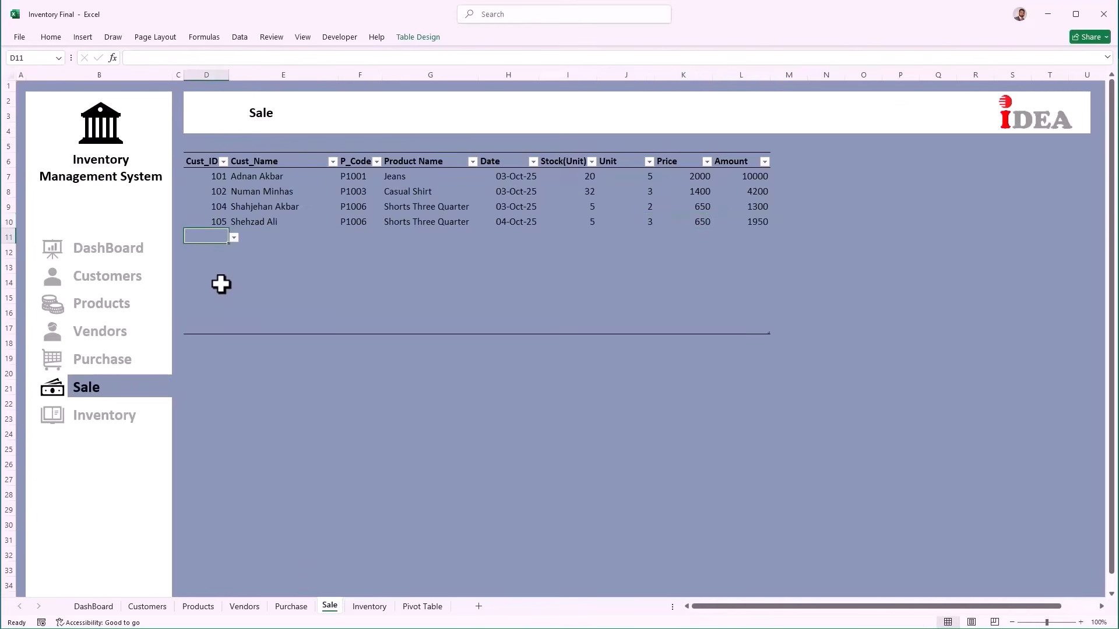
# Step: Add a second sale row for customer 108 with product P1004
pyautogui.hotkey('alt', 'Down')
pyautogui.press('Down')
pyautogui.press('Return')
pyautogui.press('Tab')
pyautogui.press('Tab')
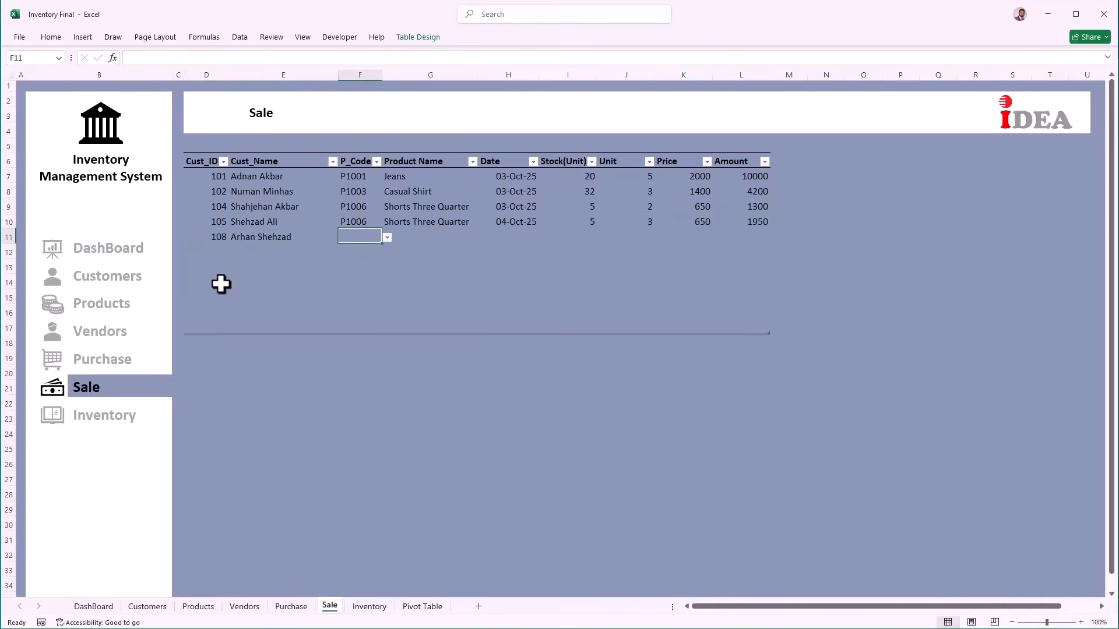
pyautogui.hotkey('alt', 'Down')
pyautogui.press('Down')
pyautogui.press('Down')
pyautogui.press('Down')
pyautogui.press('Down')
pyautogui.press('Down')
pyautogui.press('Down')
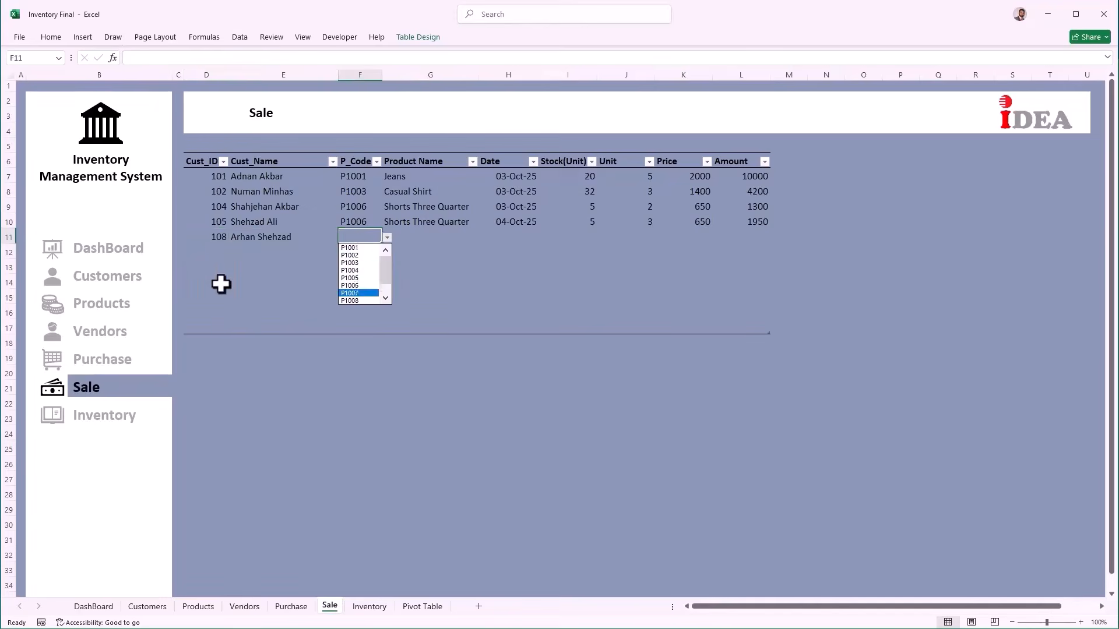
pyautogui.press('Return')
pyautogui.press('Tab')
pyautogui.press('Tab')
pyautogui.press('Tab')
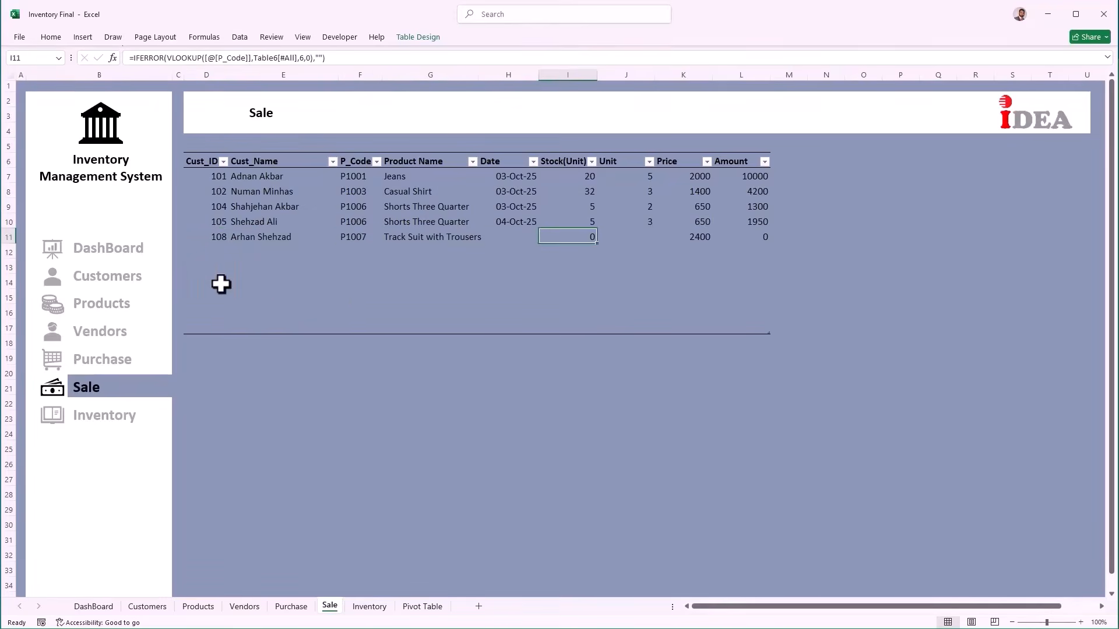
pyautogui.hotkey('shift', 'Tab')
pyautogui.hotkey('shift', 'Tab')
pyautogui.hotkey('shift', 'Tab')
pyautogui.hotkey('alt', 'Down')
pyautogui.press('Up')
pyautogui.press('Up')
pyautogui.press('Up')
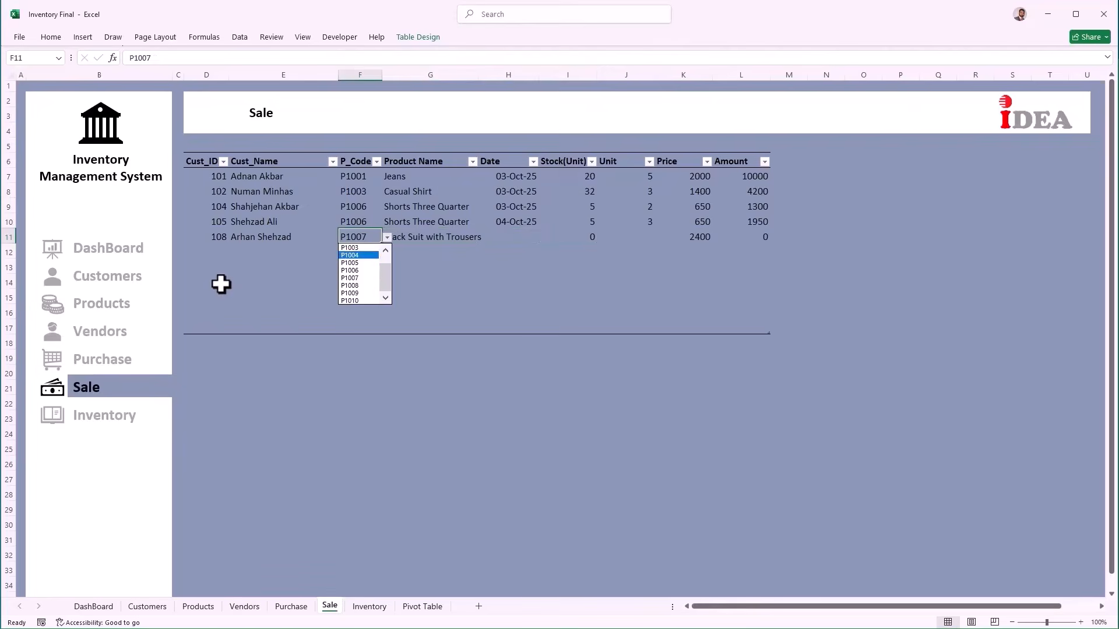
pyautogui.press('Return')
# Step: Give the P1004 sale today's date and 8 units, then open Inventory
pyautogui.press('Tab')
pyautogui.press('Tab')
pyautogui.hotkey('ctrl', ';')
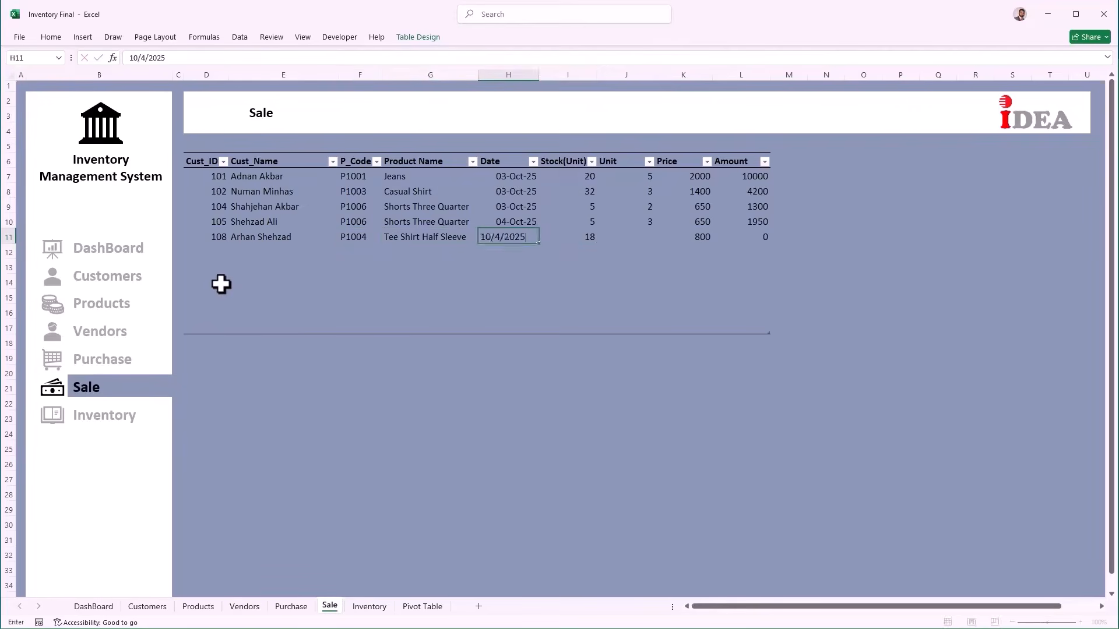
pyautogui.press('Tab')
pyautogui.press('Tab')
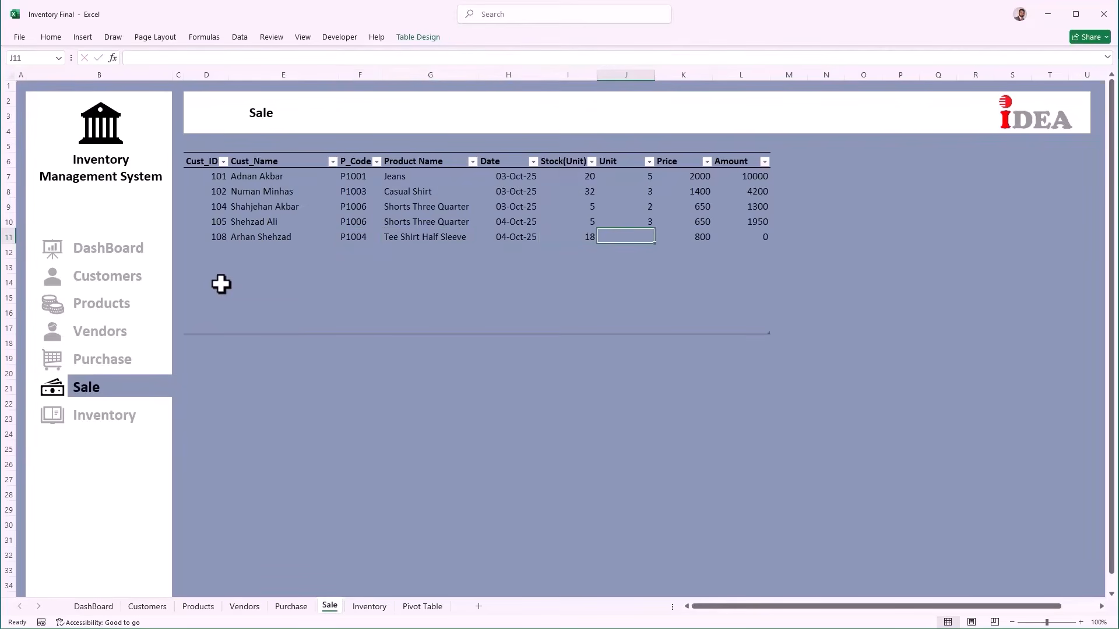
pyautogui.write('8')
pyautogui.press('Tab')
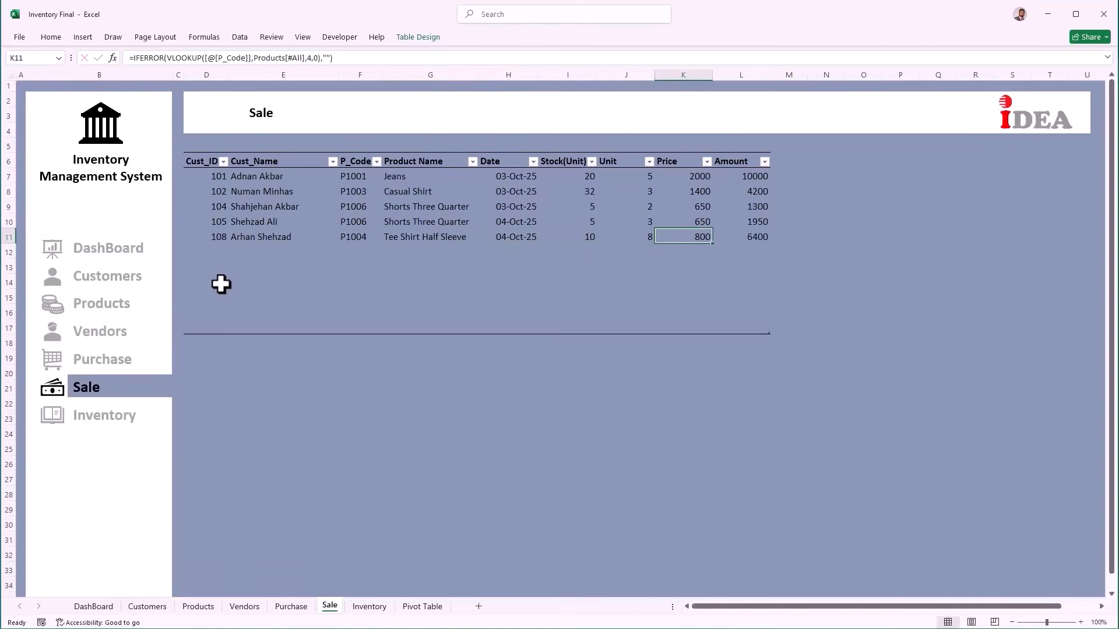
pyautogui.click(99, 423)
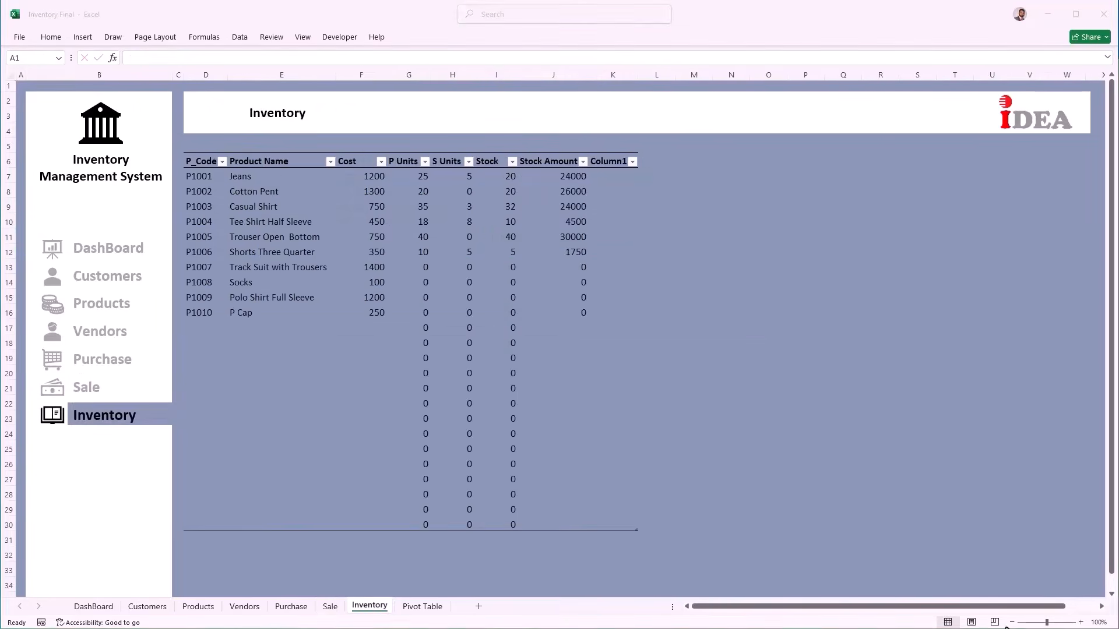
# Step: Rename the table's Column1 header in K6 to Notifications and widen column K
pyautogui.click(613, 165)
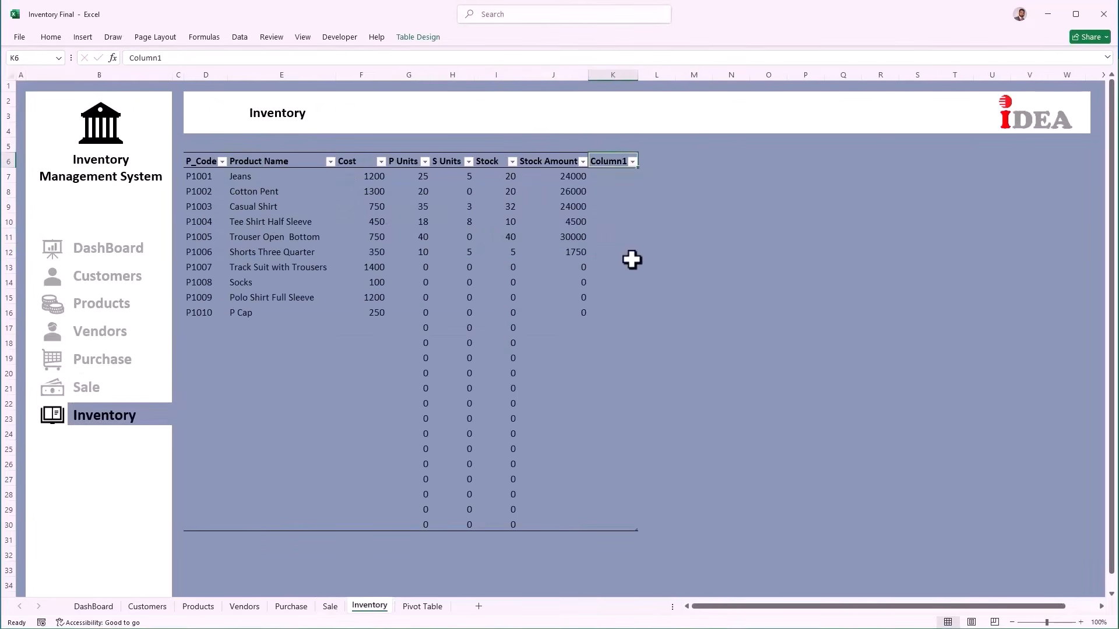
pyautogui.write('Notifications')
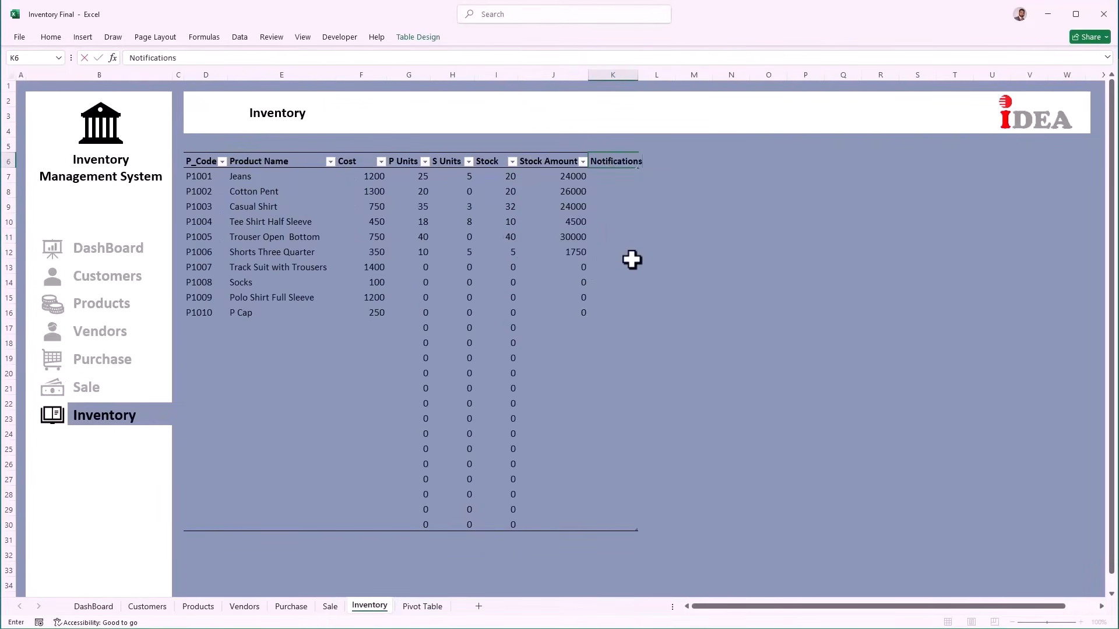
pyautogui.press('Tab')
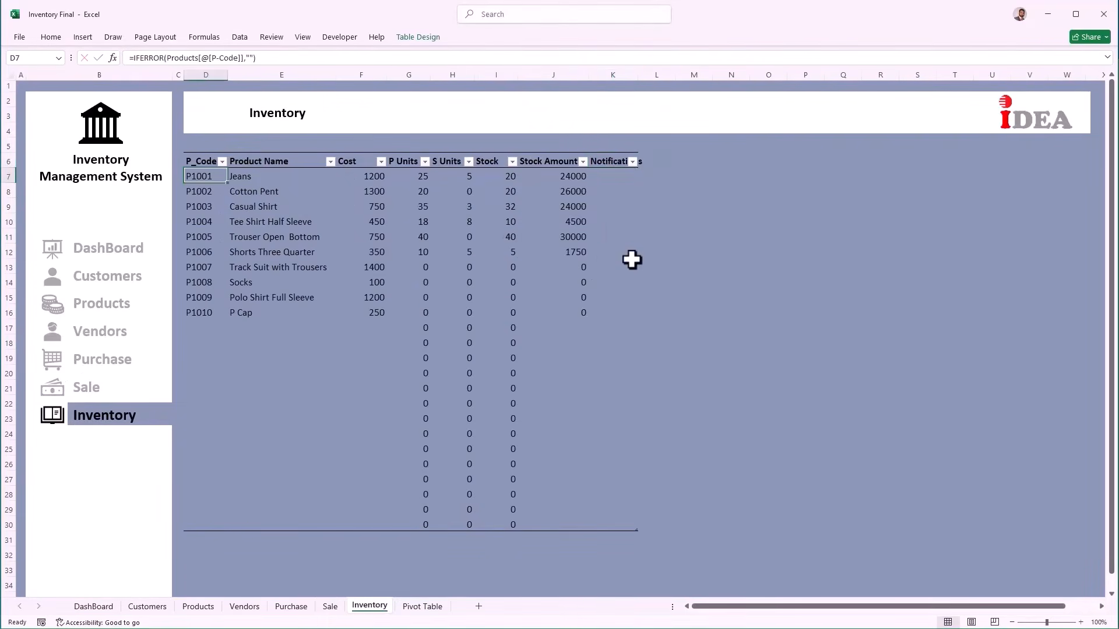
pyautogui.moveTo(636, 77); pyautogui.dragTo(811, 77)
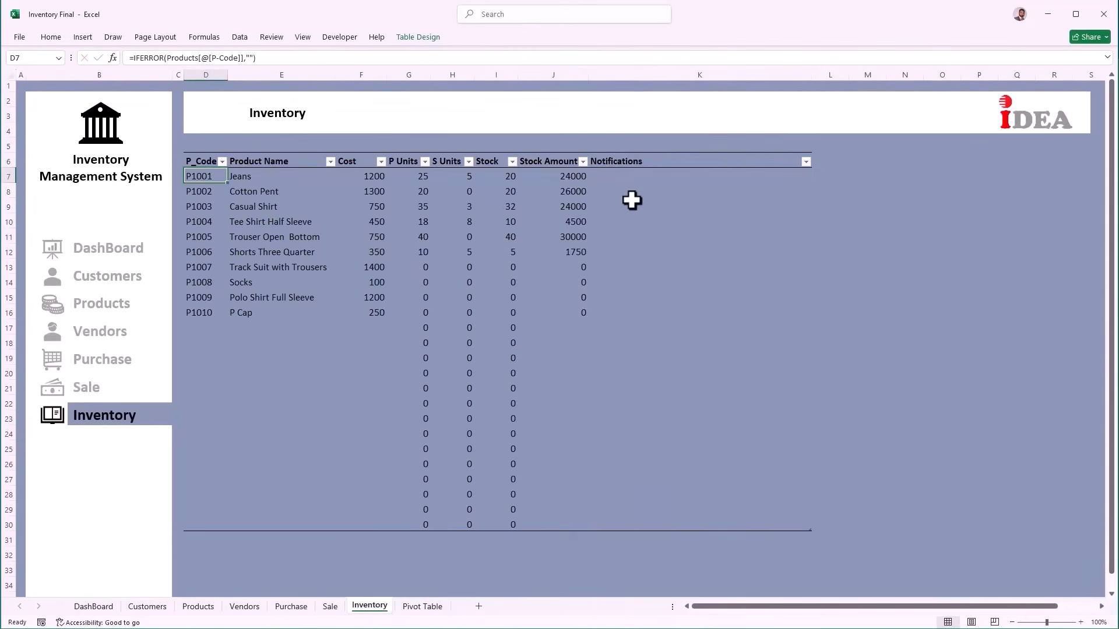
pyautogui.click(625, 180)
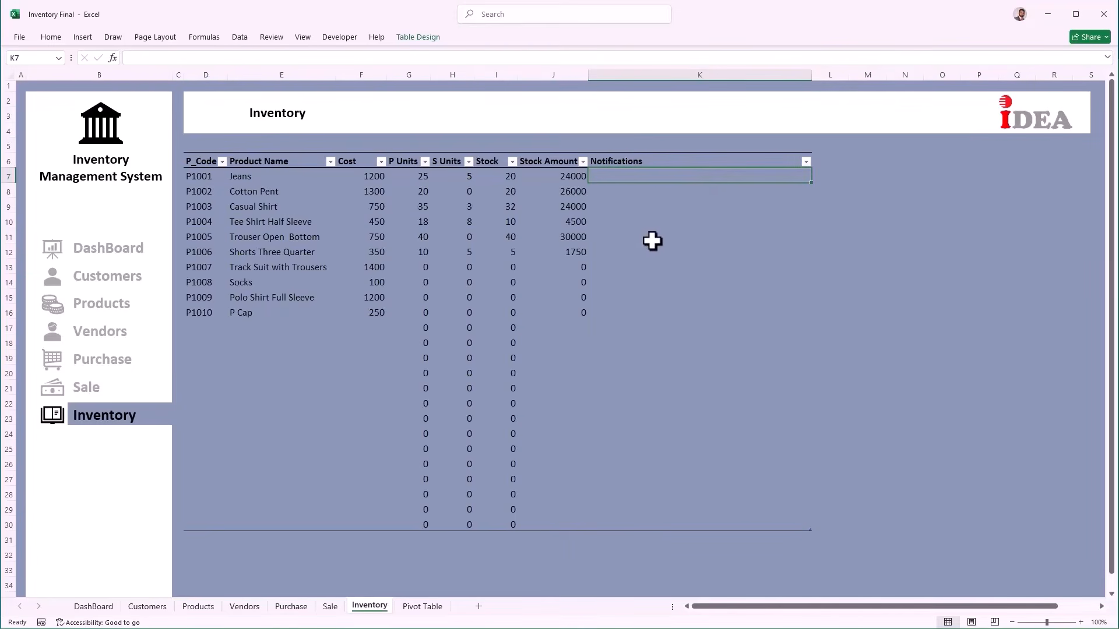
# Step: Enter =VLOOKUP([@[P_Code]],Vendors[#All],4,0) in K7 to fetch each product's vendor phone number
pyautogui.write('=VLOOKUP(')
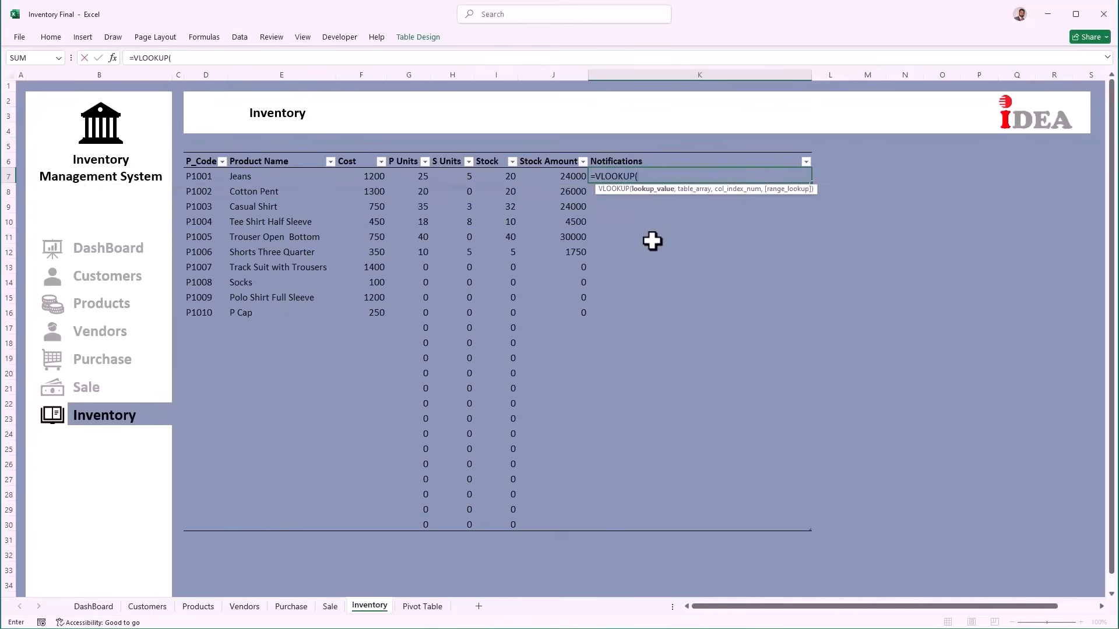
pyautogui.click(185, 176)
pyautogui.click(198, 176)
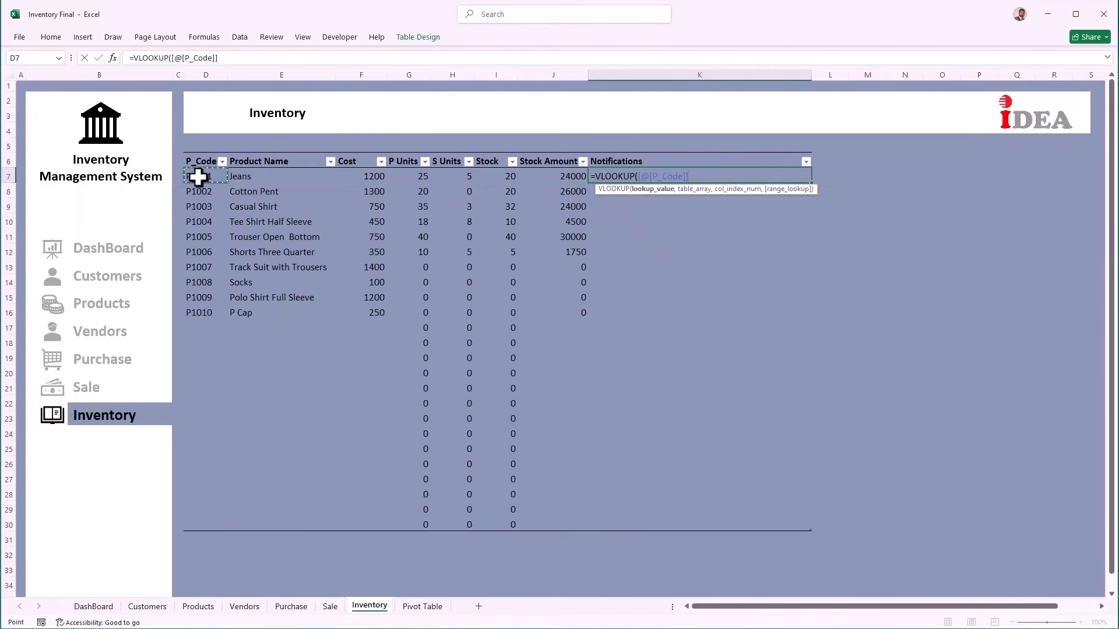
pyautogui.write(',')
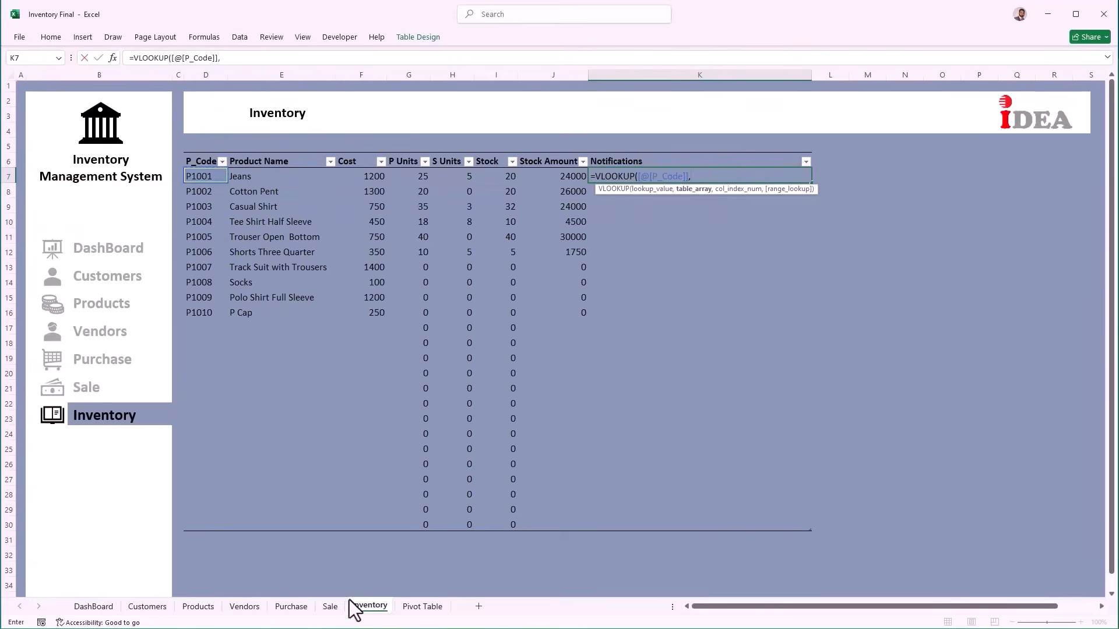
pyautogui.click(244, 607)
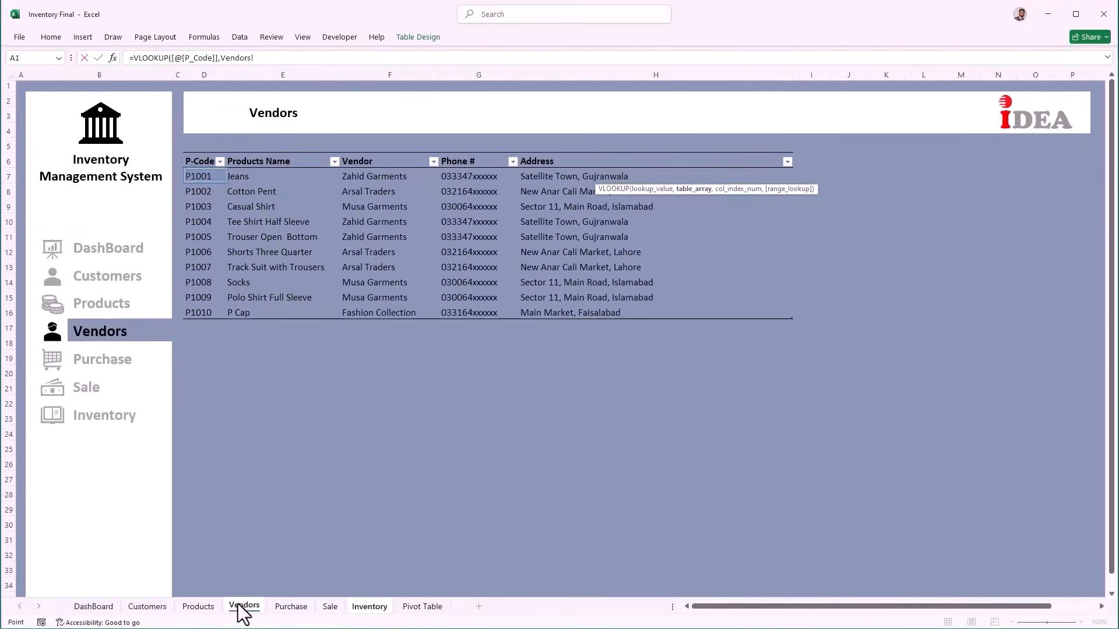
pyautogui.moveTo(195, 166); pyautogui.dragTo(590, 307)
pyautogui.write(',')
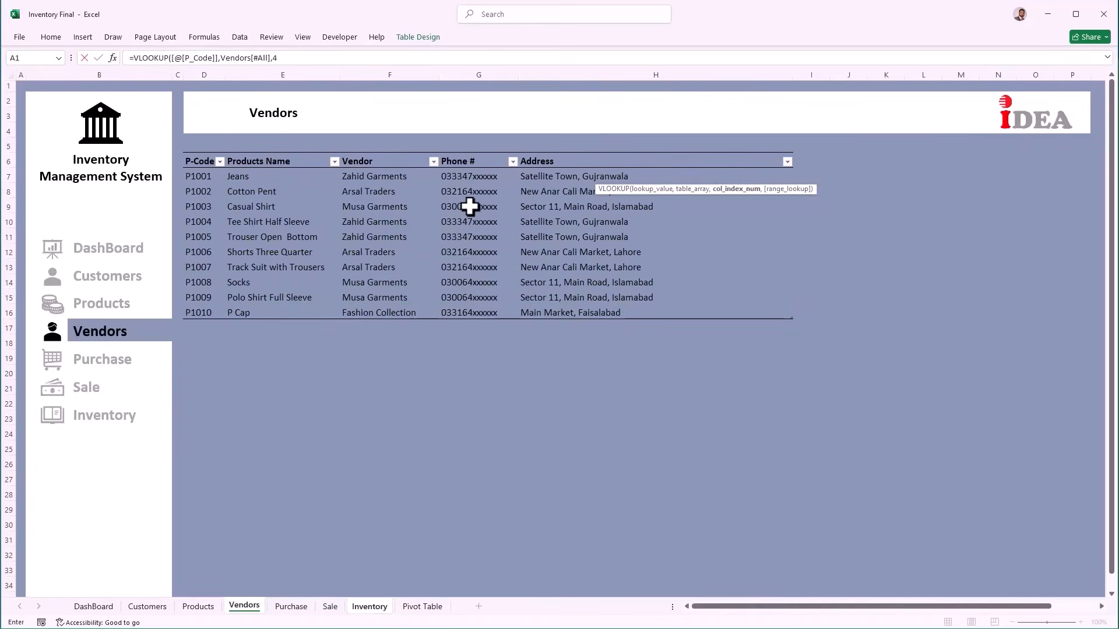
pyautogui.write('4,')
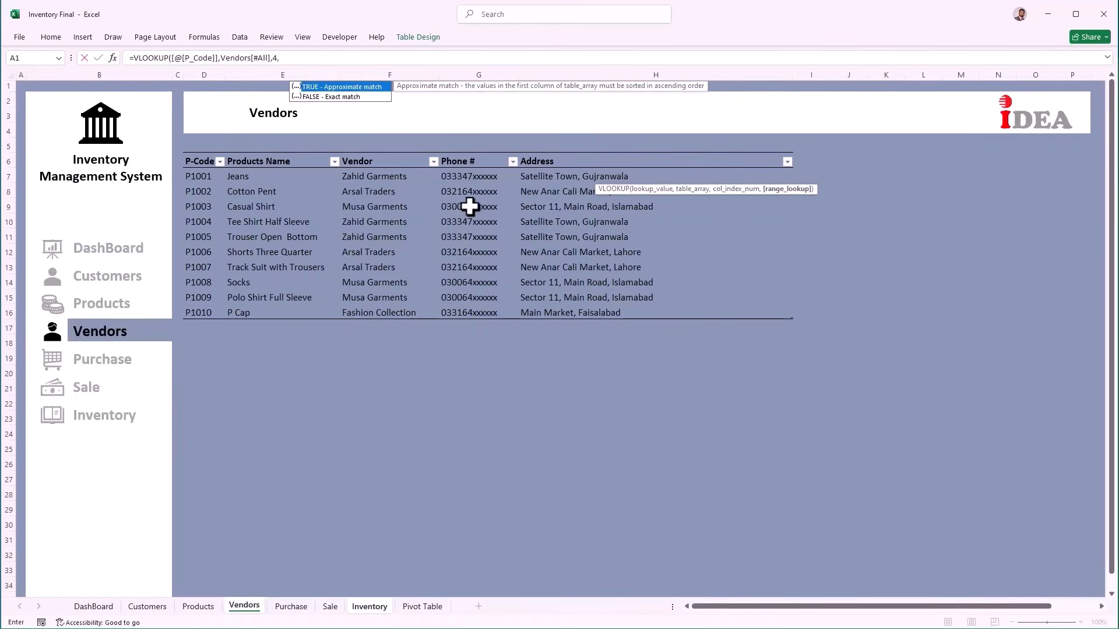
pyautogui.write('0)')
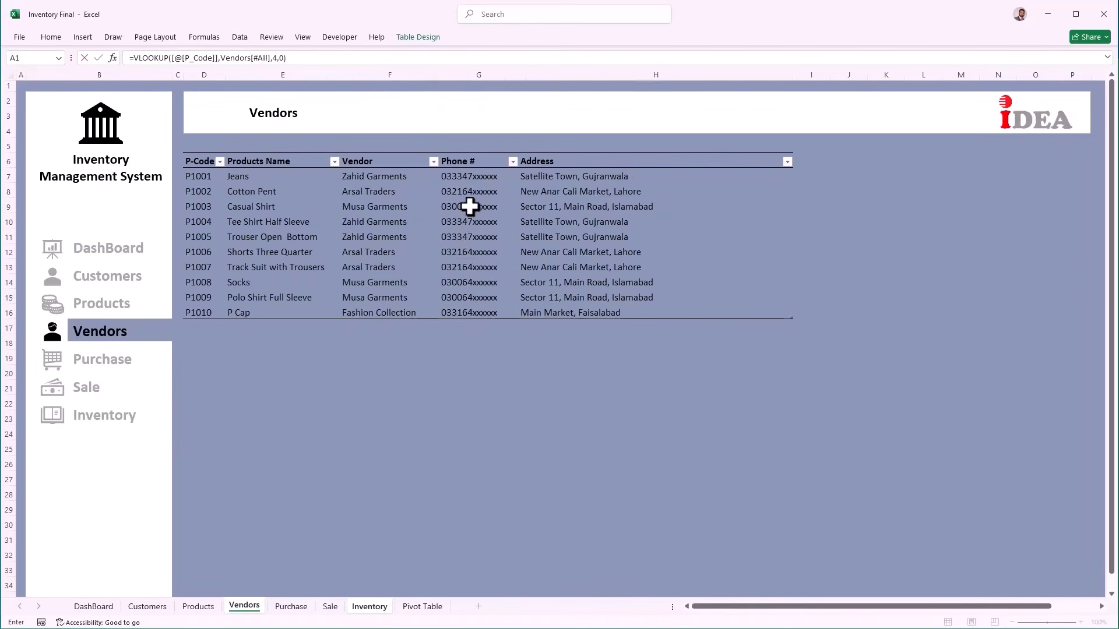
pyautogui.press('Return')
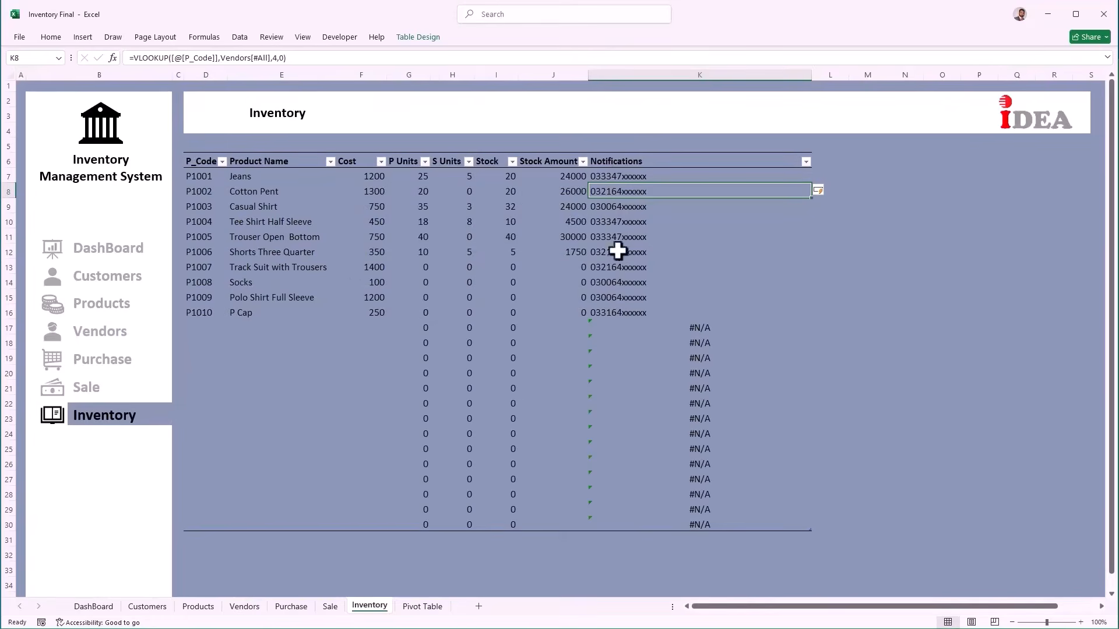
pyautogui.click(614, 178)
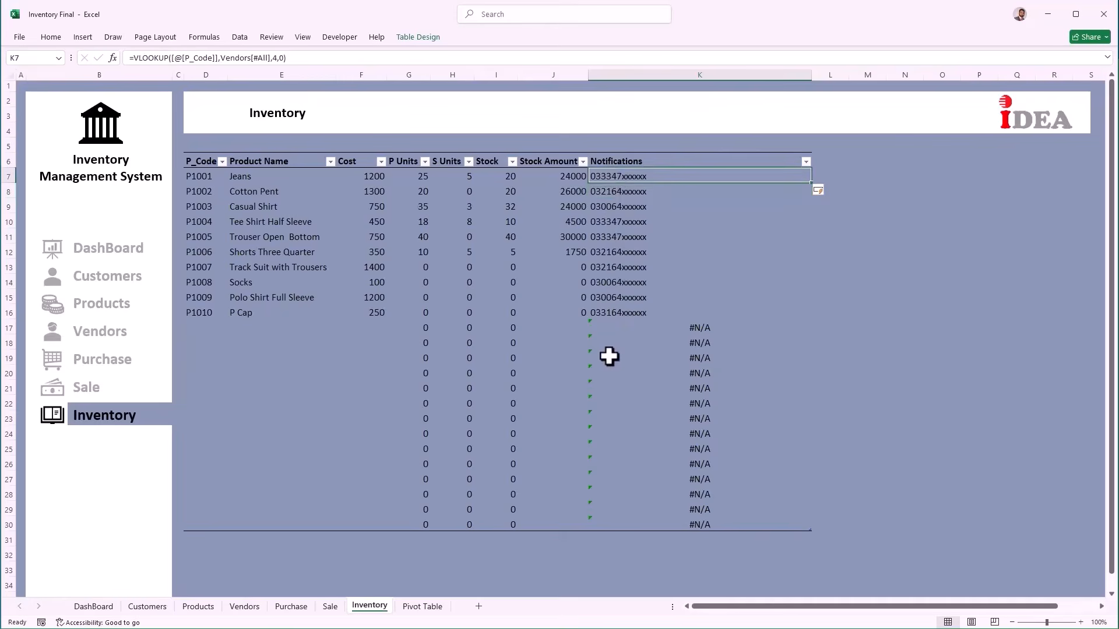
pyautogui.click(133, 59)
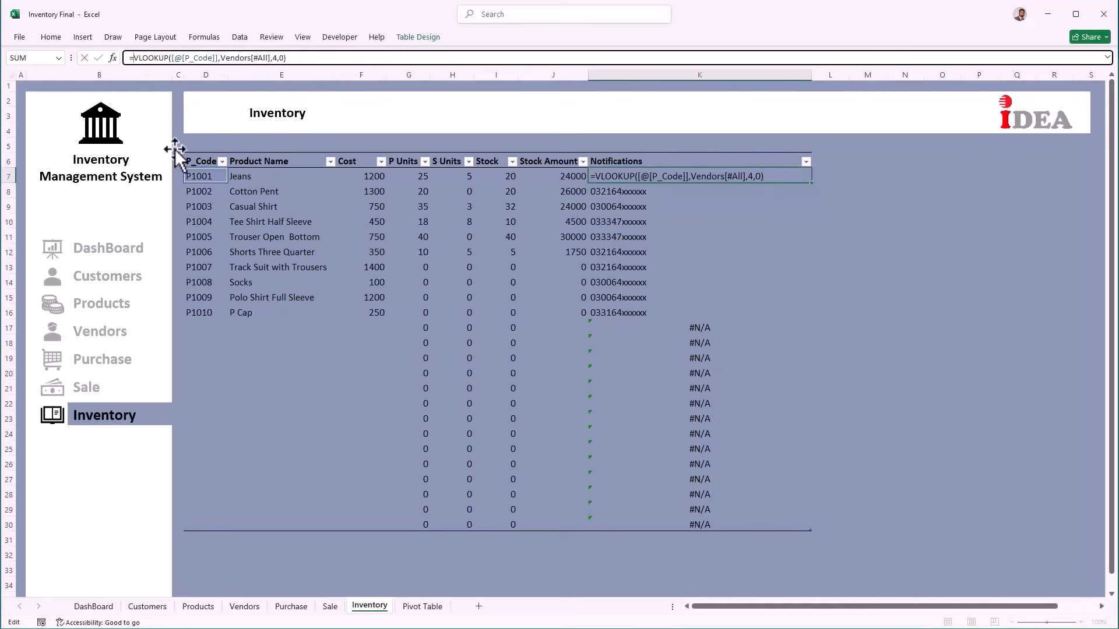
pyautogui.write('if(')
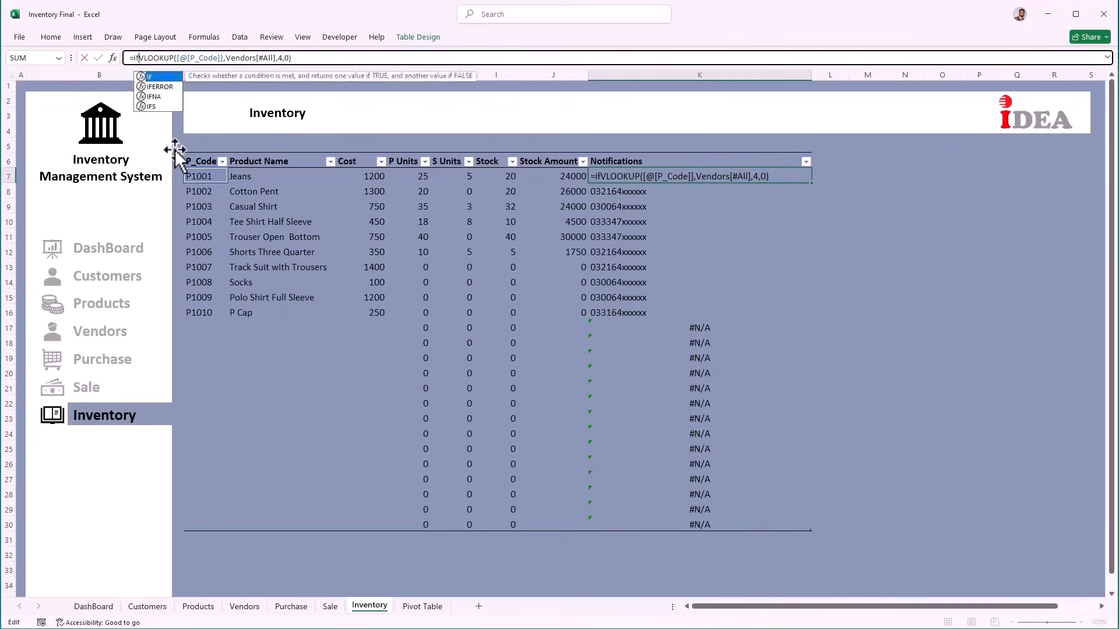
pyautogui.click(497, 176)
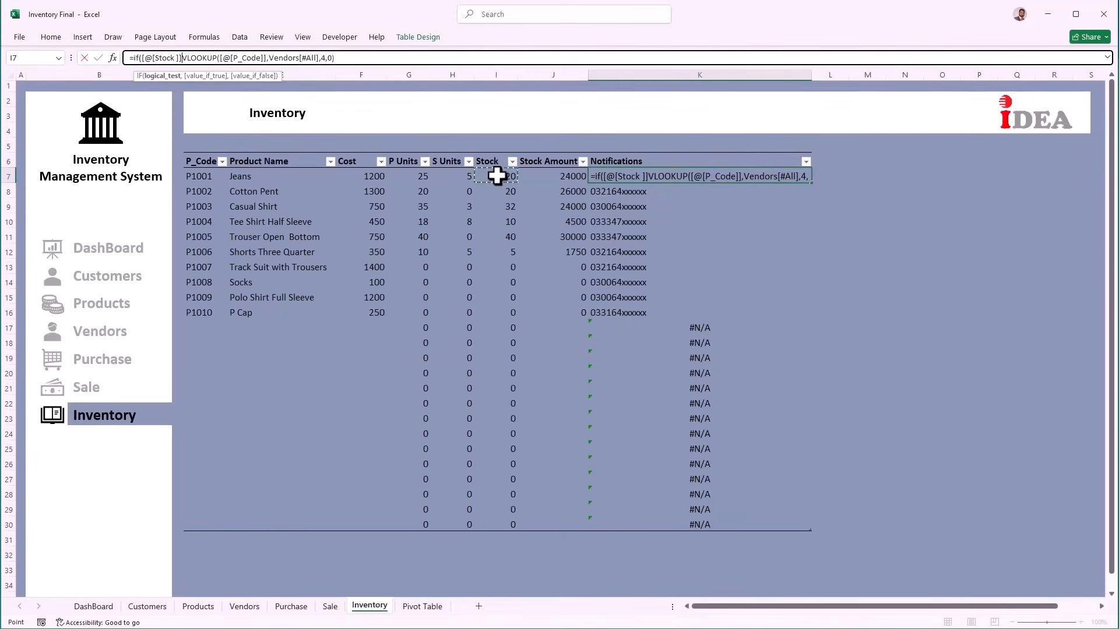
pyautogui.write('<10')
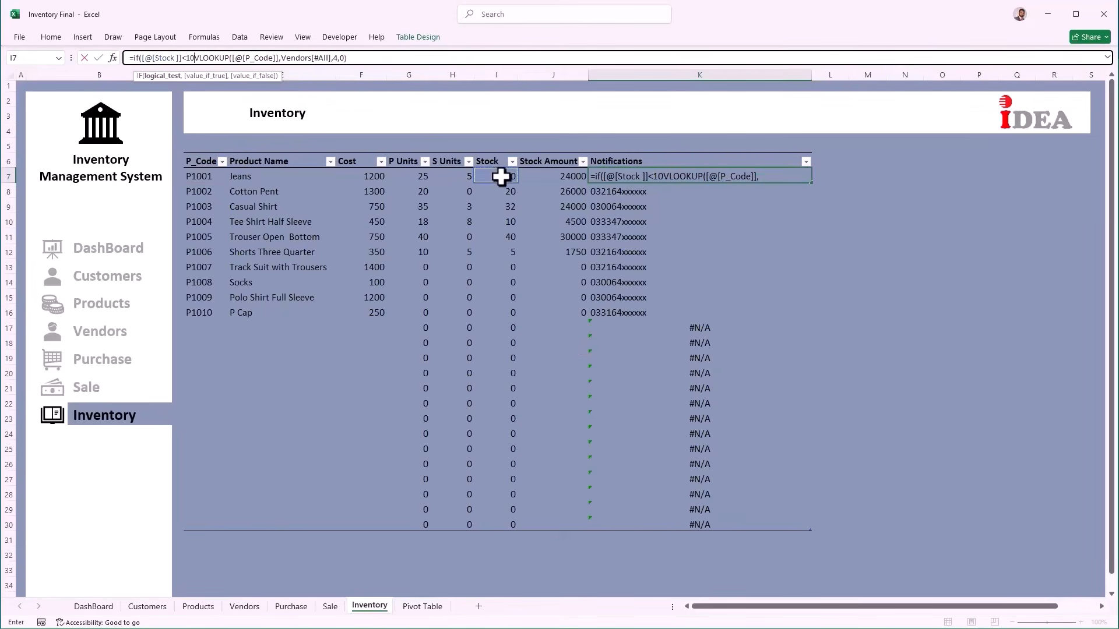
pyautogui.write(',')
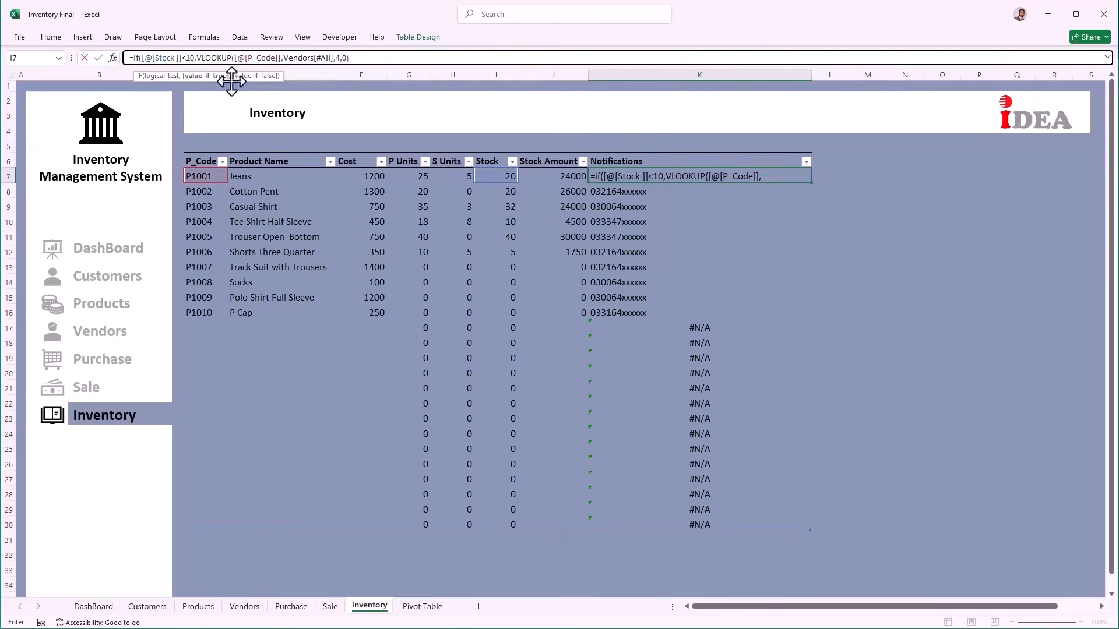
pyautogui.write('"')
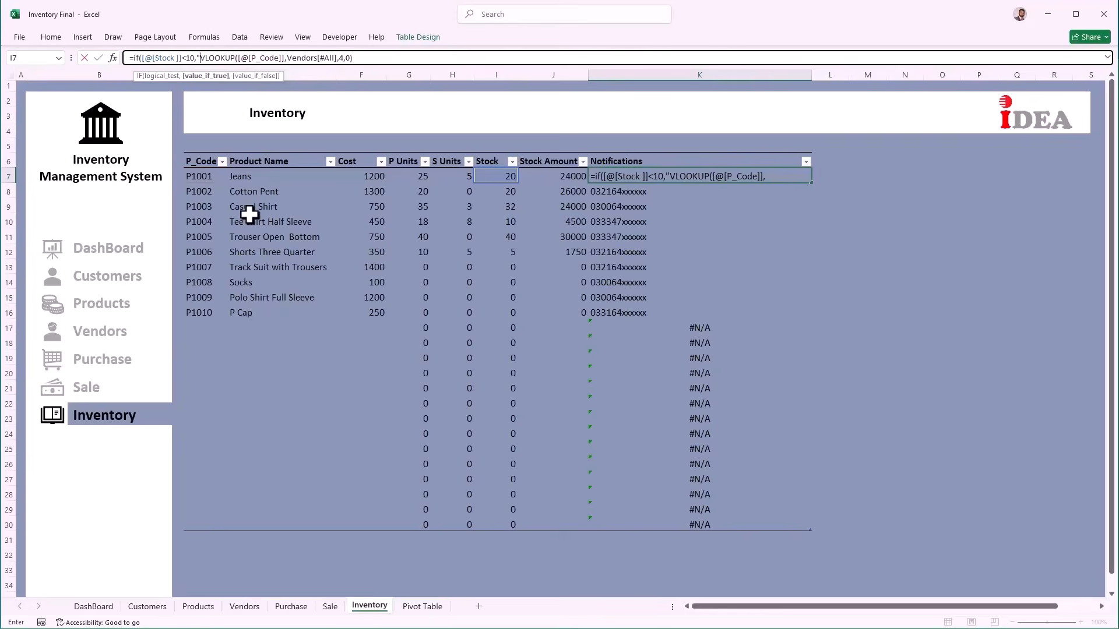
pyautogui.press('super+period')
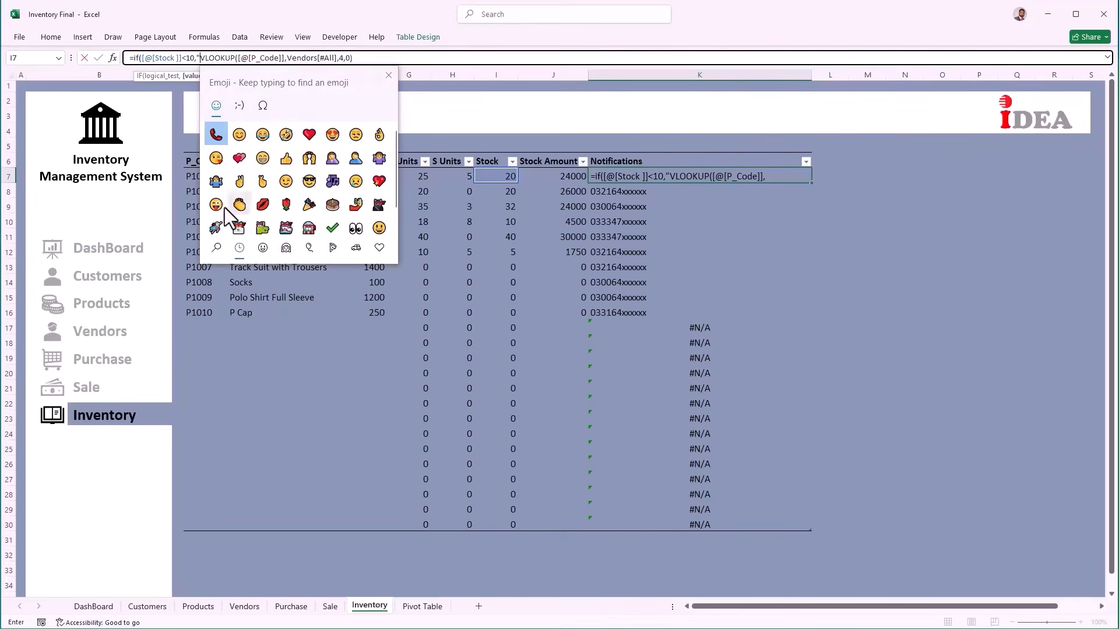
pyautogui.click(216, 139)
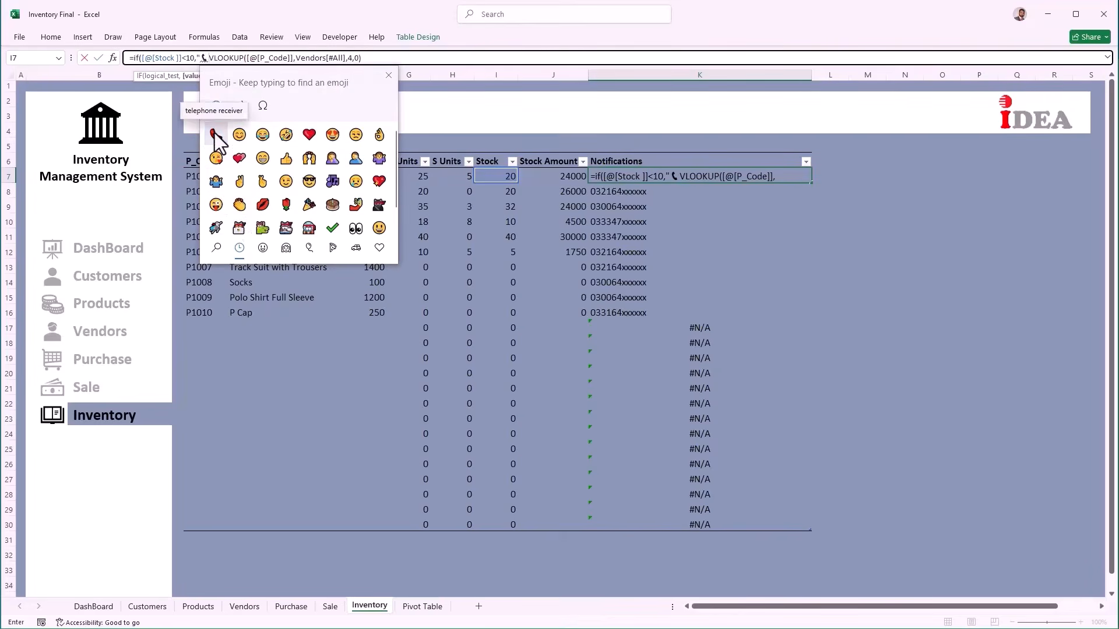
pyautogui.click(389, 75)
# Step: Add the product name and ' Needs to Re-Order ' with a blank else-result, then widen column K
pyautogui.write('"')
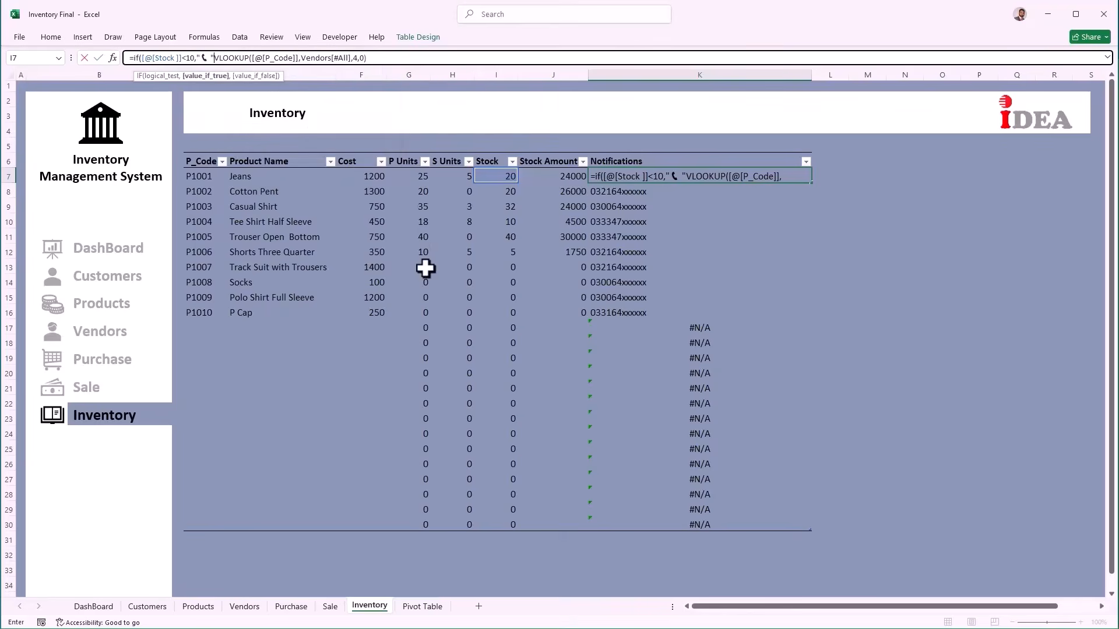
pyautogui.write('&')
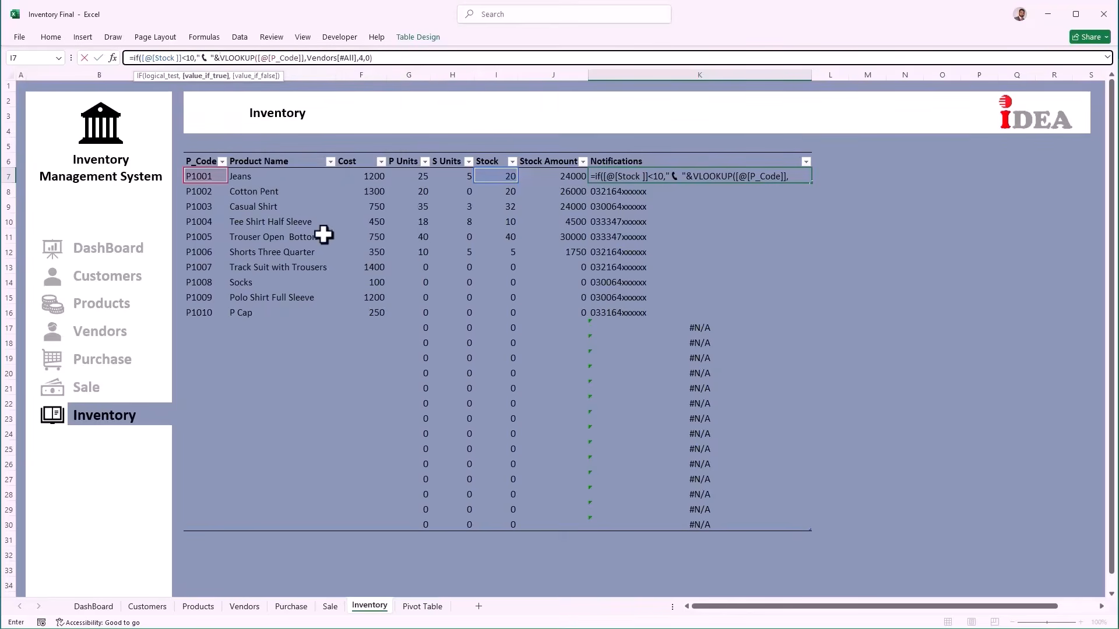
pyautogui.click(265, 176)
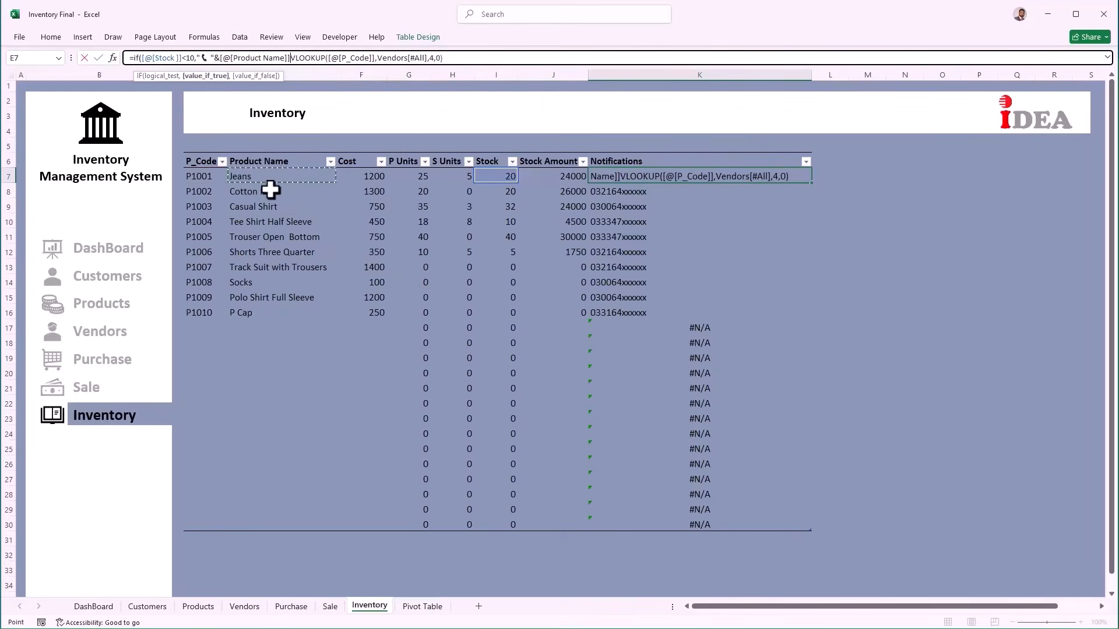
pyautogui.write('&"')
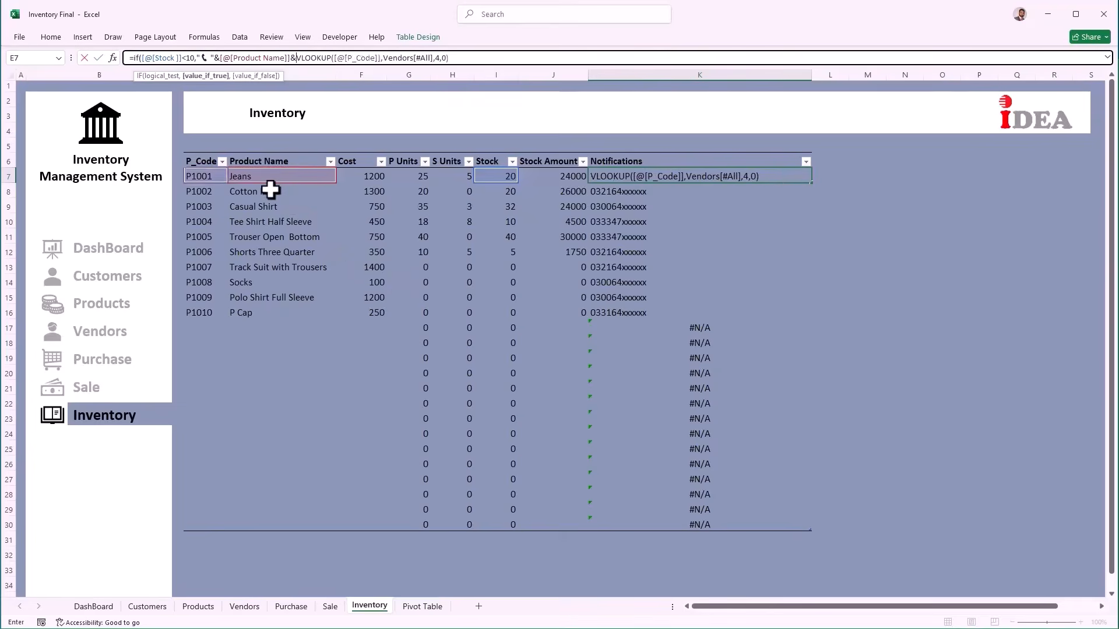
pyautogui.write(' Needs to Re-Orde')
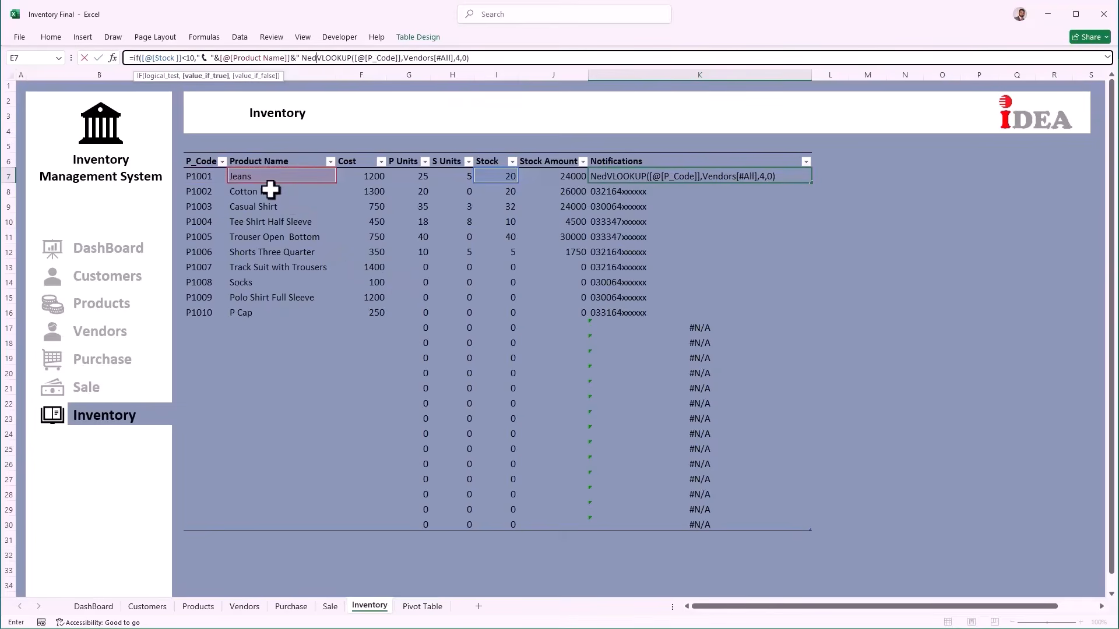
pyautogui.write('r "')
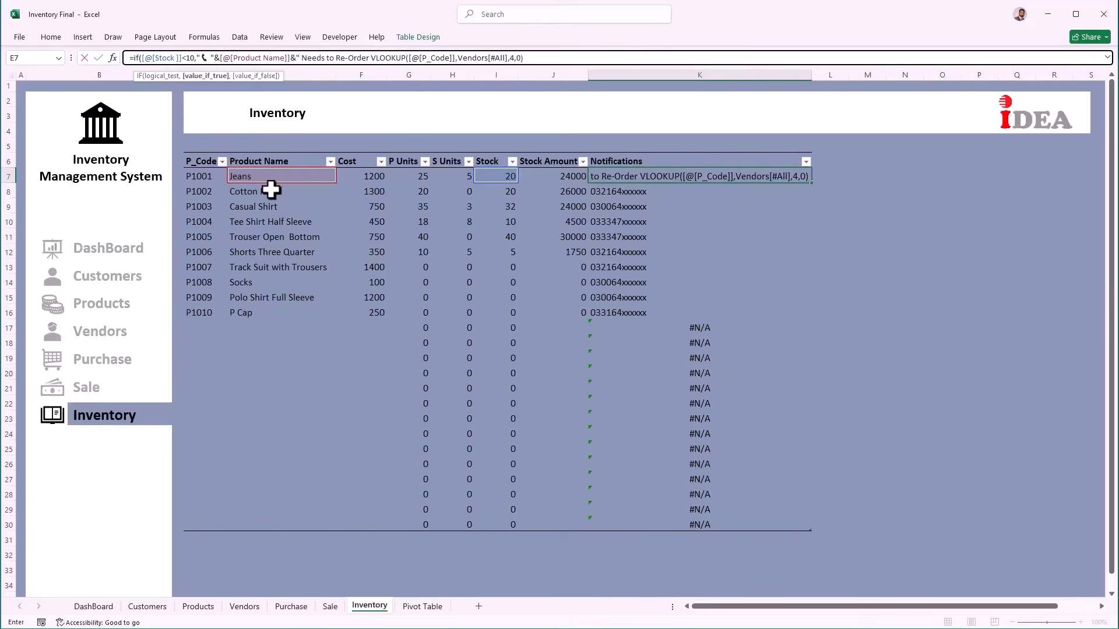
pyautogui.write('&')
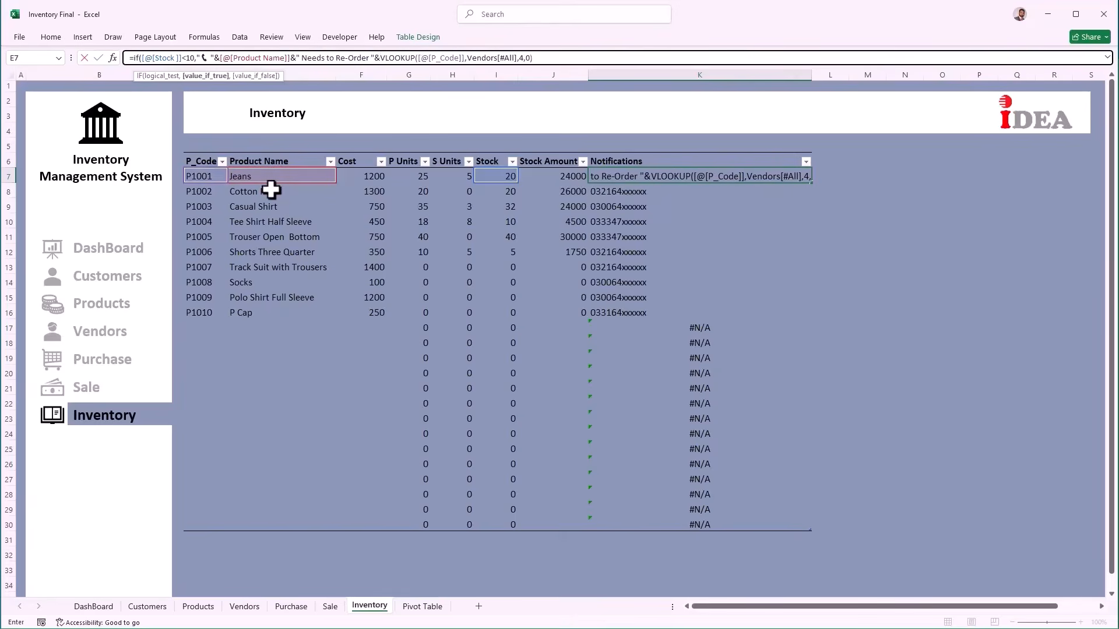
pyautogui.click(550, 58)
pyautogui.write(',')
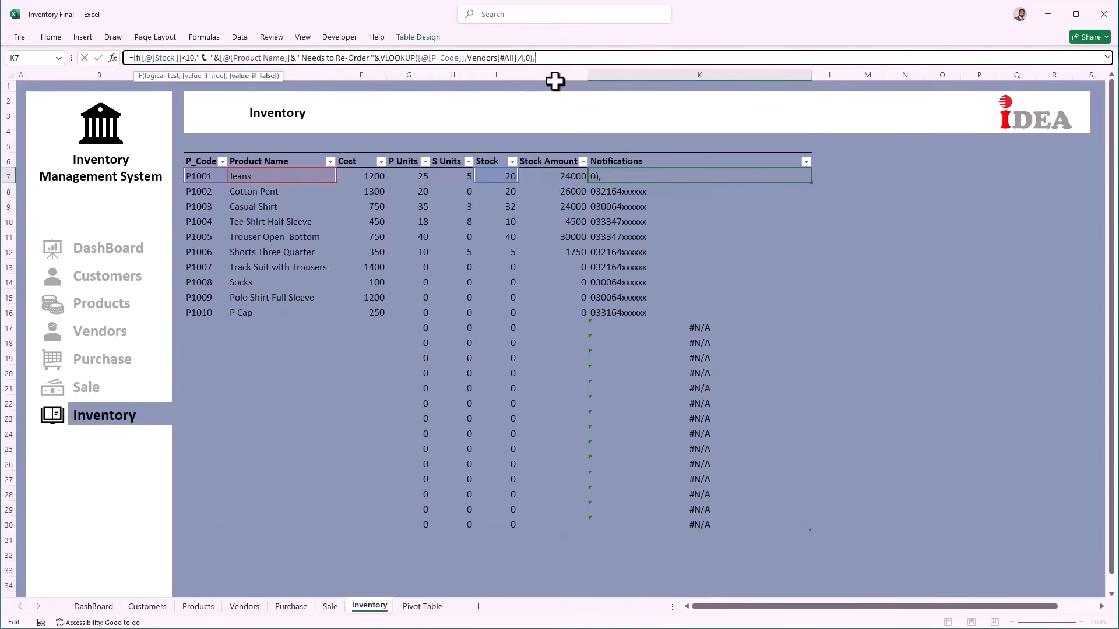
pyautogui.write('"")')
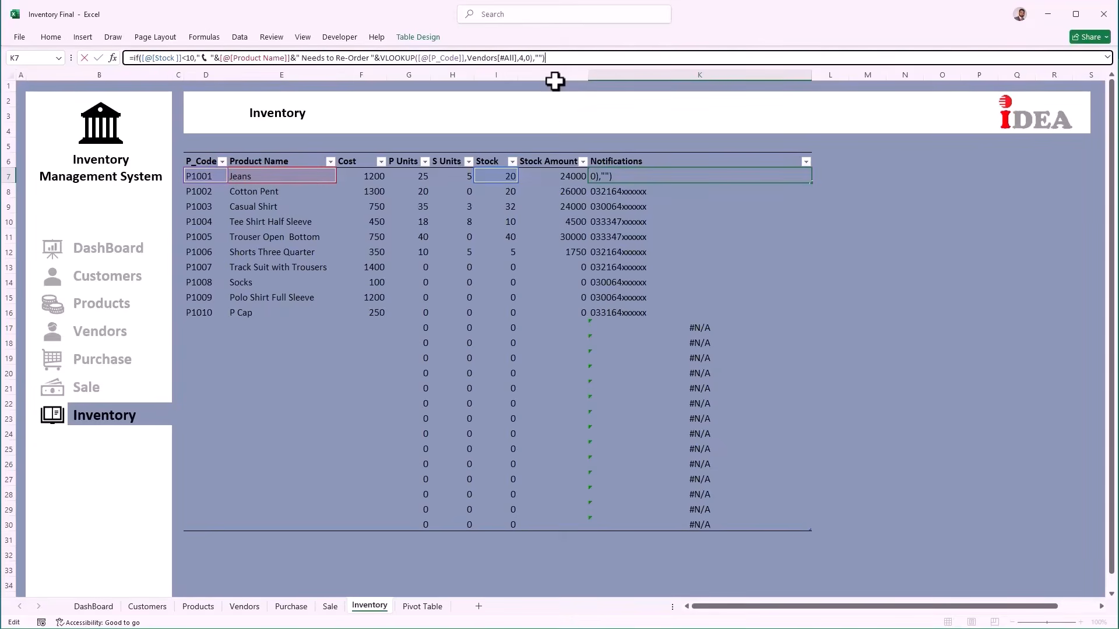
pyautogui.press('Return')
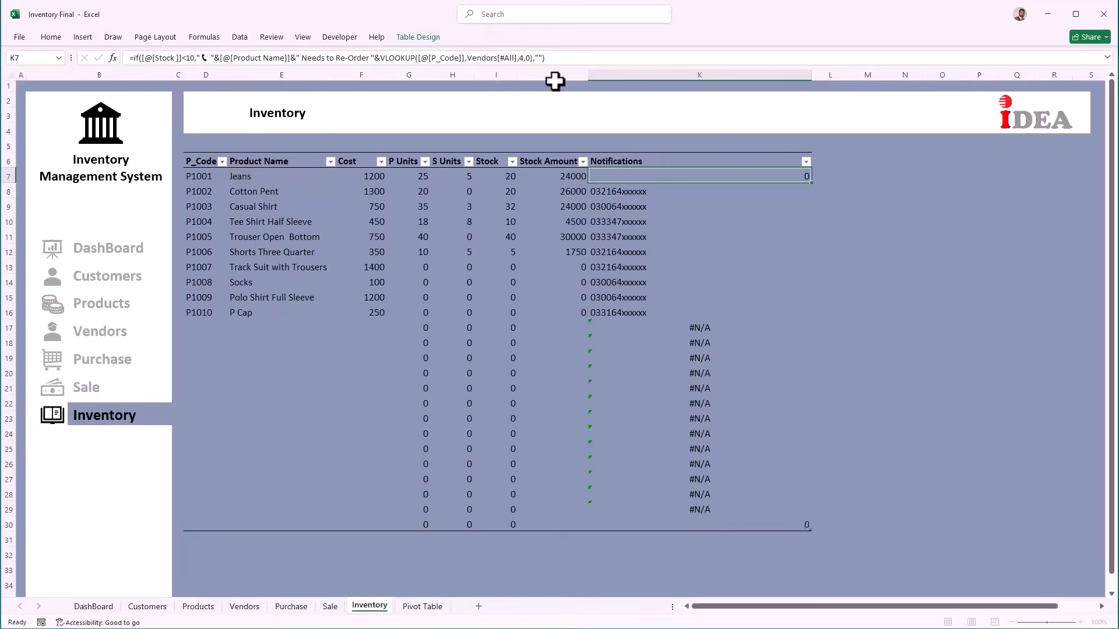
pyautogui.press('Down')
pyautogui.press('Down')
pyautogui.press('Down')
pyautogui.press('Down')
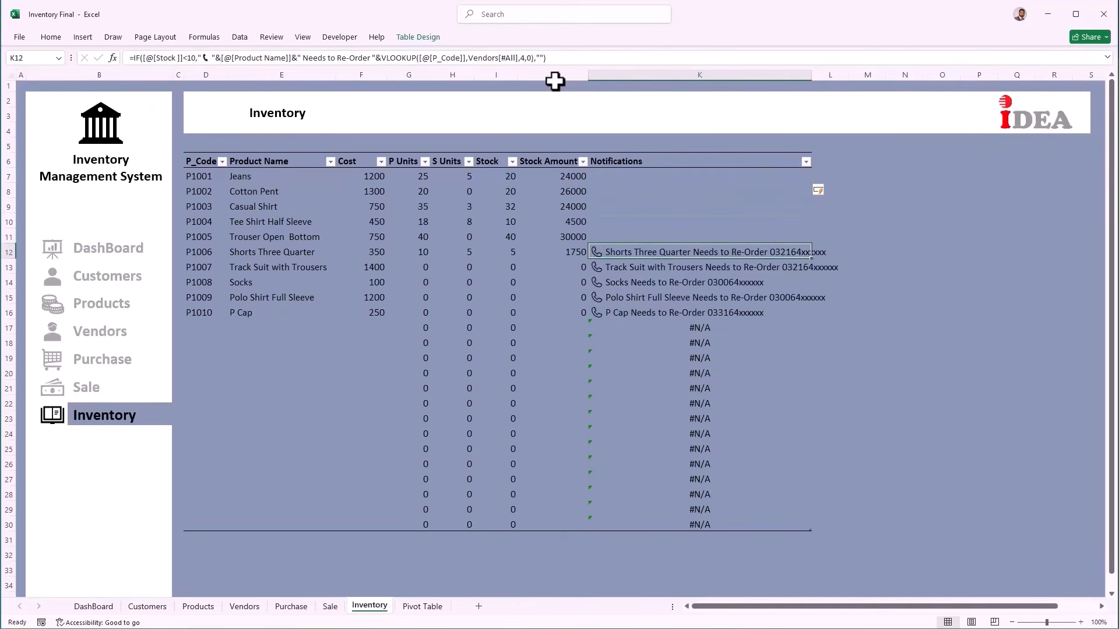
pyautogui.moveTo(811, 78); pyautogui.dragTo(847, 85)
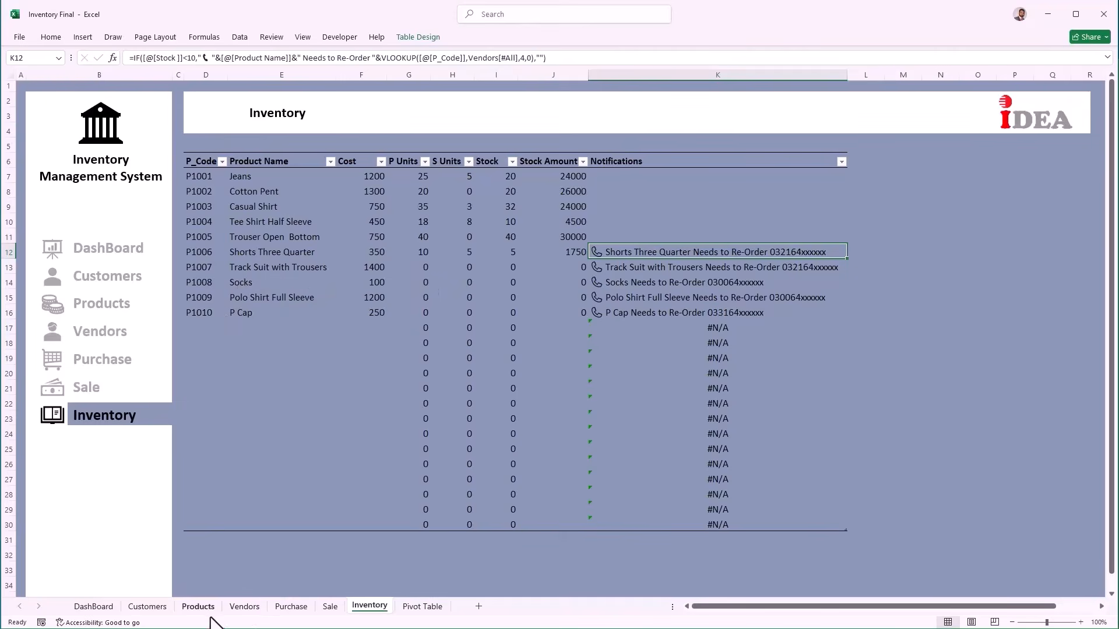
# Step: On the Purchase sheet, add a P1007 row dated today with 20 units
pyautogui.click(283, 609)
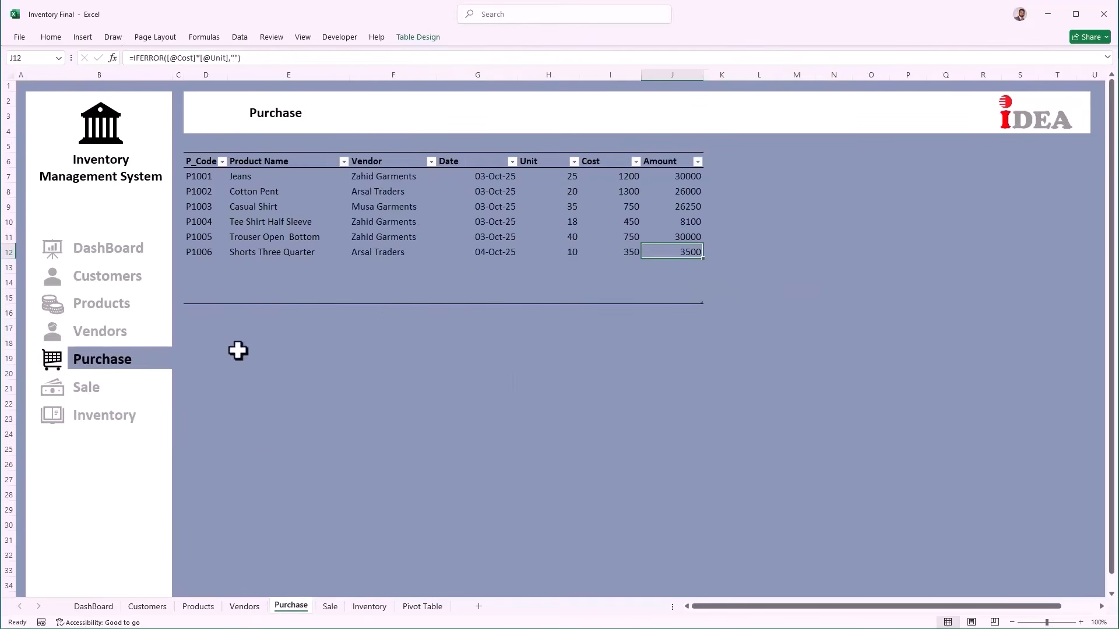
pyautogui.click(202, 269)
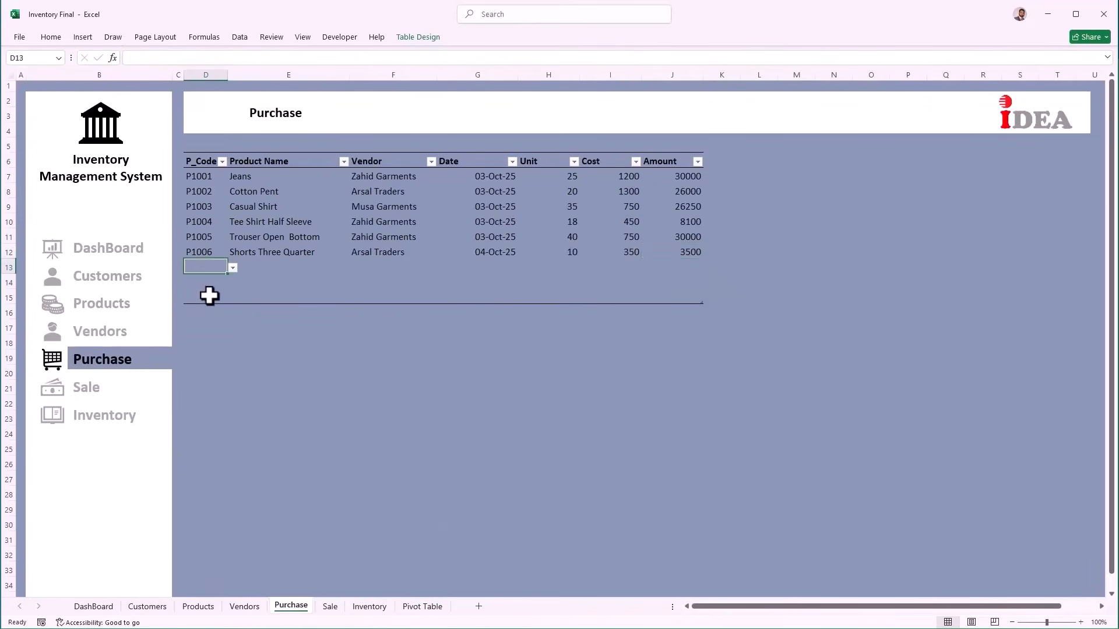
pyautogui.hotkey('alt', 'Down')
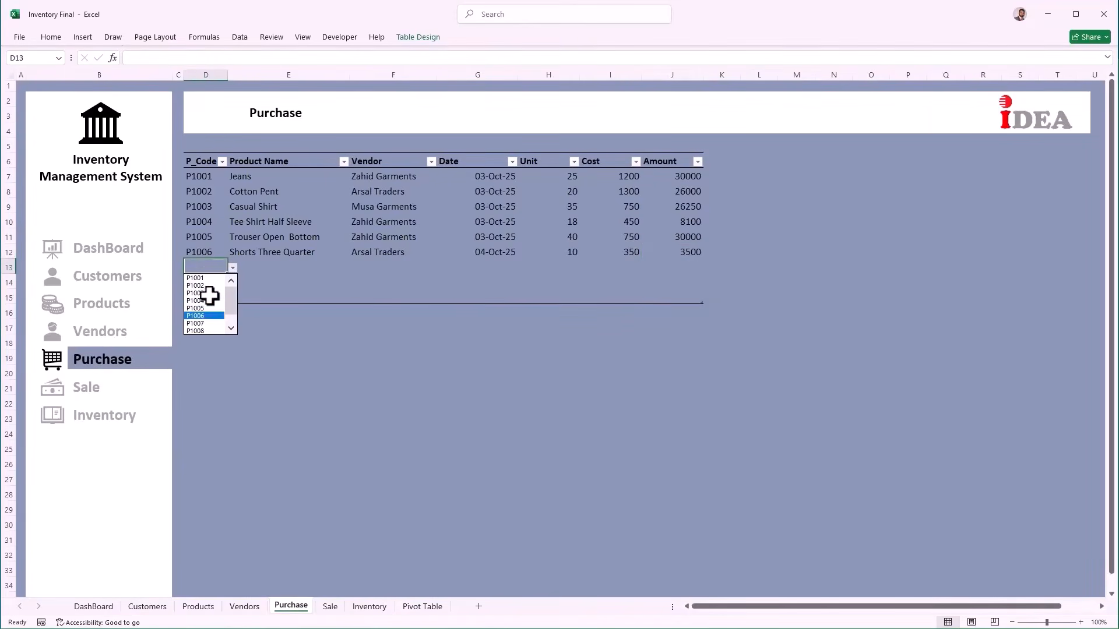
pyautogui.press('Return')
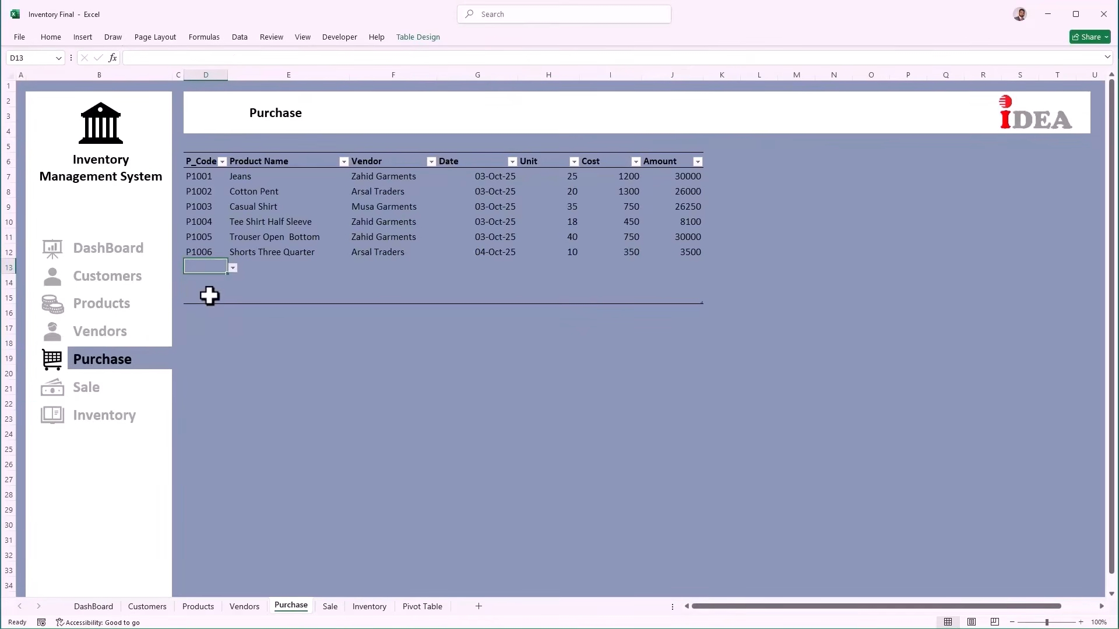
pyautogui.press('Right')
pyautogui.press('Right')
pyautogui.press('Right')
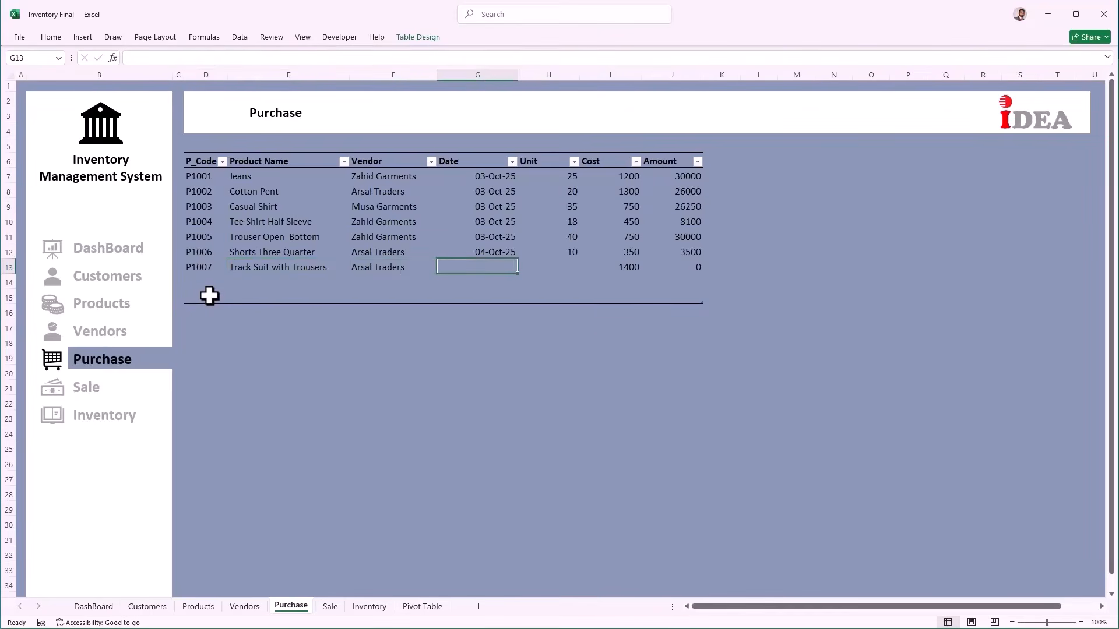
pyautogui.hotkey('ctrl', ';')
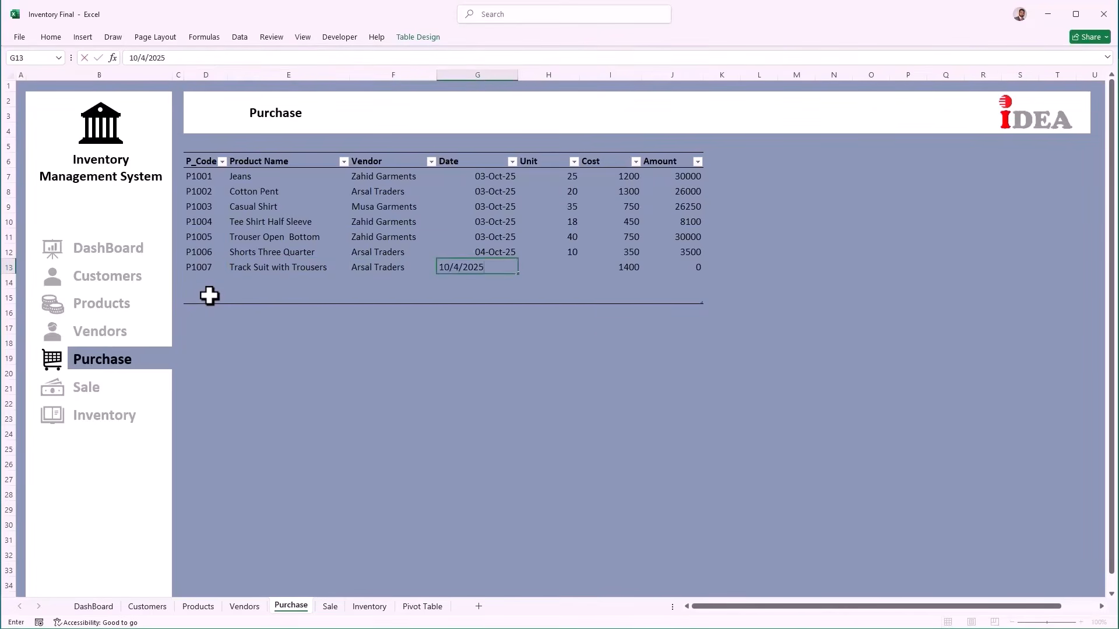
pyautogui.press('Tab')
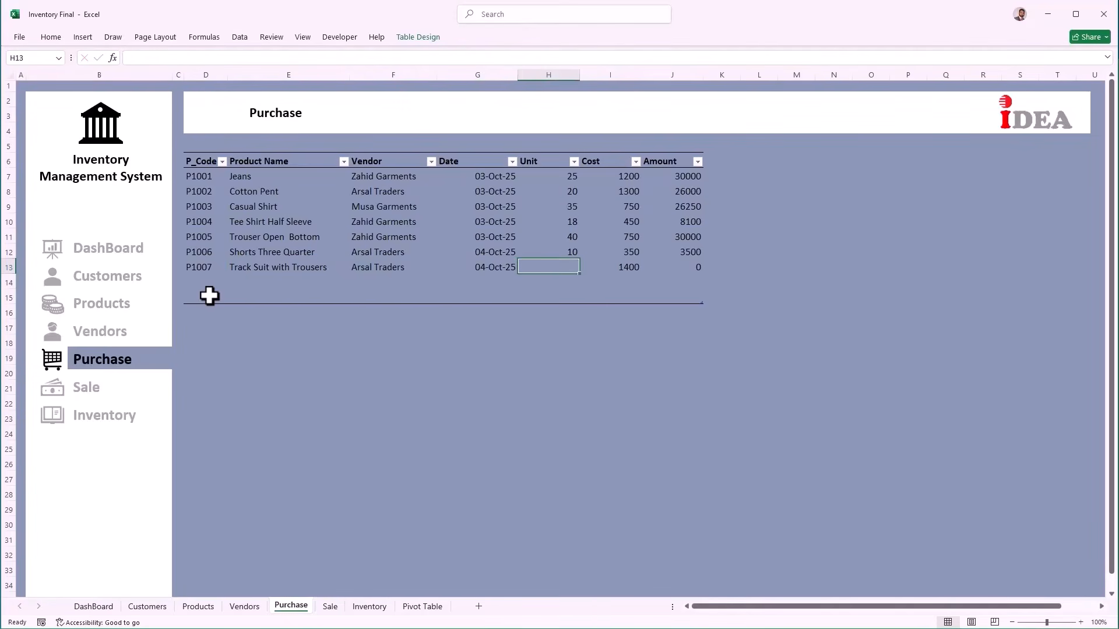
pyautogui.write('0')
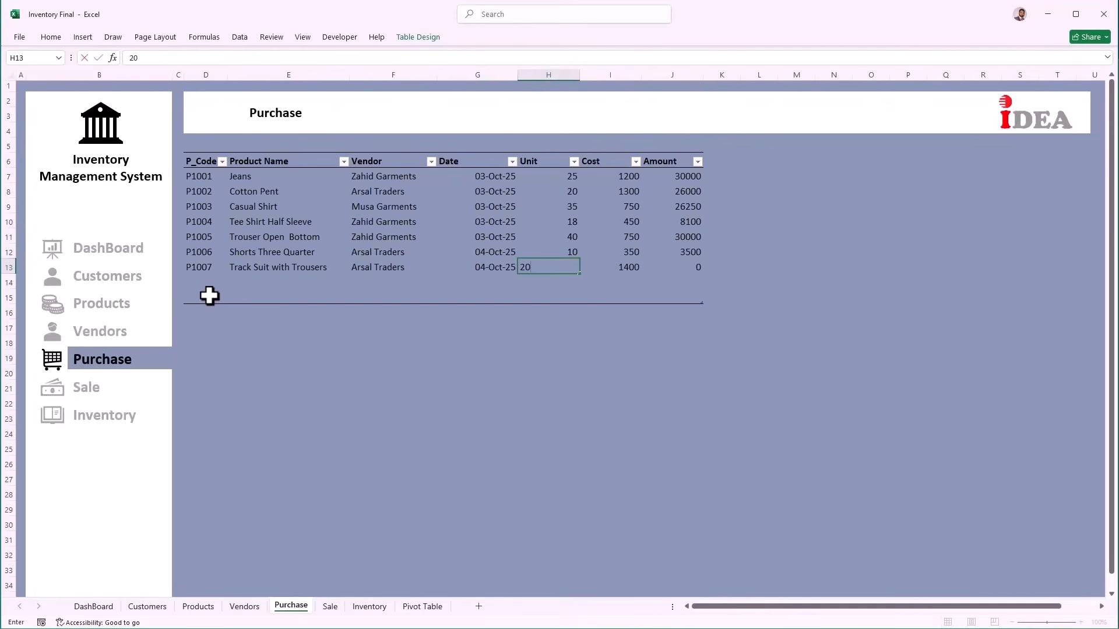
pyautogui.press('Tab')
pyautogui.press('Tab')
pyautogui.press('Tab')
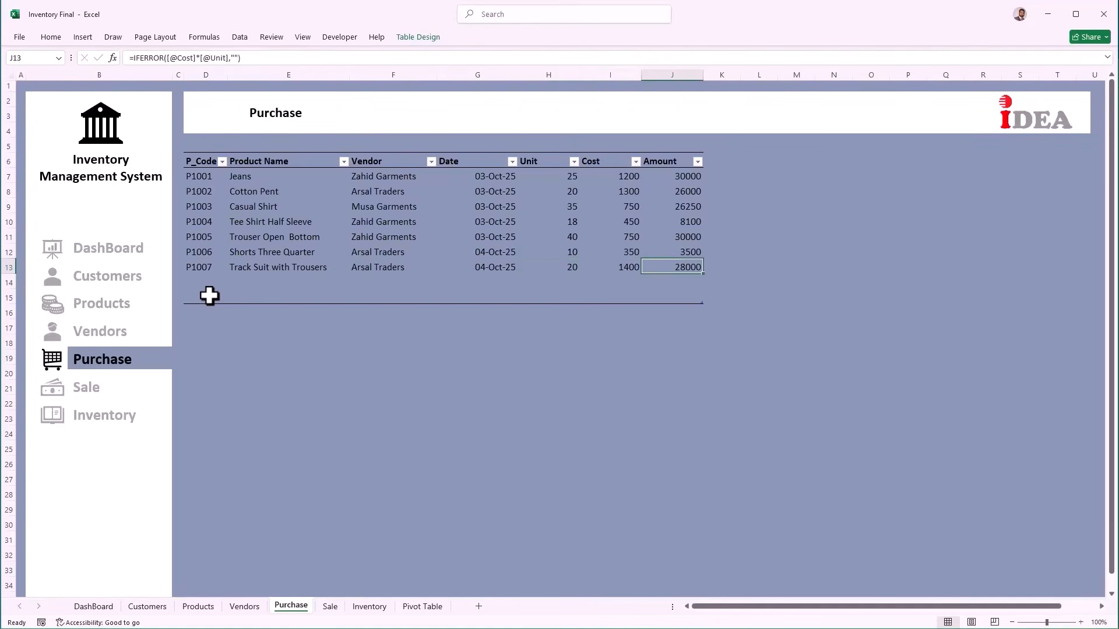
# Step: Add a P1008 Socks purchase dated today with 30 units
pyautogui.hotkey('alt', 'Down')
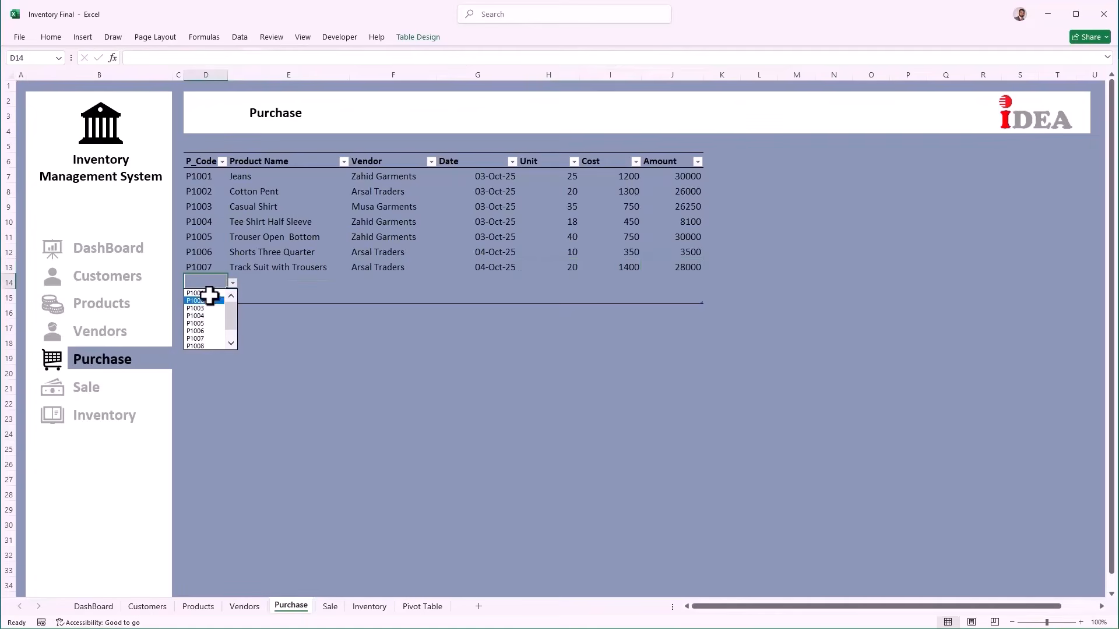
pyautogui.press('Down')
pyautogui.press('Down')
pyautogui.press('Down')
pyautogui.press('Return')
pyautogui.press('Tab')
pyautogui.press('Tab')
pyautogui.press('Tab')
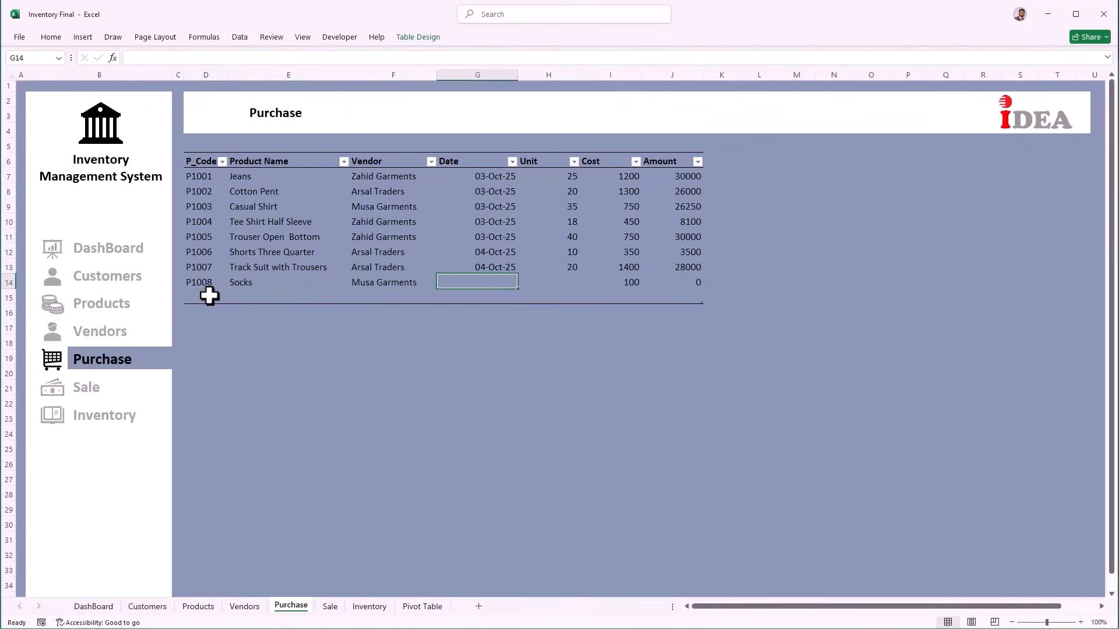
pyautogui.hotkey('ctrl', ';')
pyautogui.press('Tab')
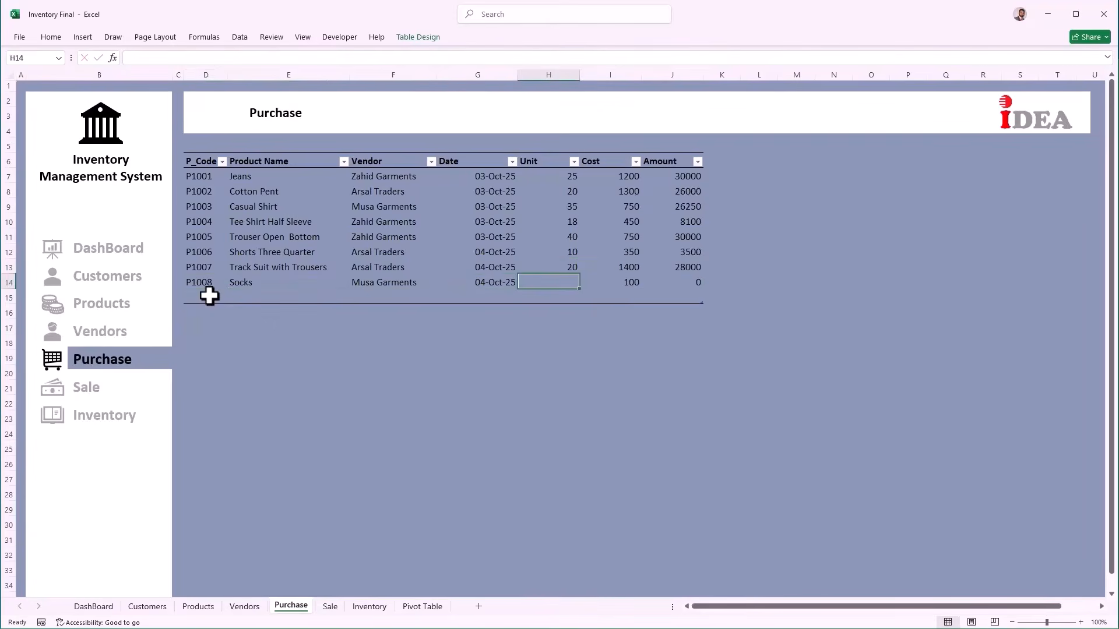
pyautogui.write('30')
pyautogui.press('Tab')
pyautogui.press('Tab')
pyautogui.press('Tab')
# Step: Add a P1009 Polo Shirt Full Sleeve purchase dated today with 25 units
pyautogui.hotkey('alt', 'Down')
pyautogui.press('Down')
pyautogui.press('Down')
pyautogui.press('Down')
pyautogui.press('Down')
pyautogui.press('Down')
pyautogui.press('Down')
pyautogui.press('Down')
pyautogui.press('Down')
pyautogui.press('Return')
pyautogui.press('Tab')
pyautogui.press('Tab')
pyautogui.press('Tab')
pyautogui.hotkey('ctrl', ';')
pyautogui.press('Tab')
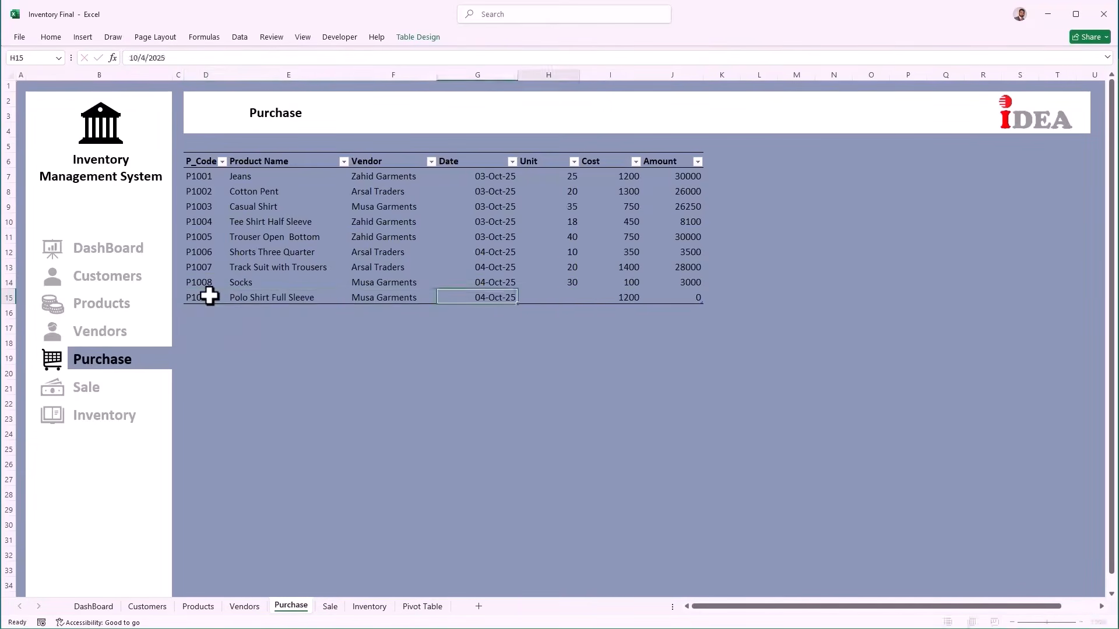
pyautogui.write('25')
pyautogui.press('Tab')
pyautogui.press('Tab')
pyautogui.press('Tab')
# Step: Add a P1010 P Cap purchase dated today with 30 units
pyautogui.hotkey('alt', 'Down')
pyautogui.press('Down')
pyautogui.press('Down')
pyautogui.press('Down')
pyautogui.press('Down')
pyautogui.press('Down')
pyautogui.press('Down')
pyautogui.press('Down')
pyautogui.press('Down')
pyautogui.press('Down')
pyautogui.press('Return')
pyautogui.press('Tab')
pyautogui.press('Tab')
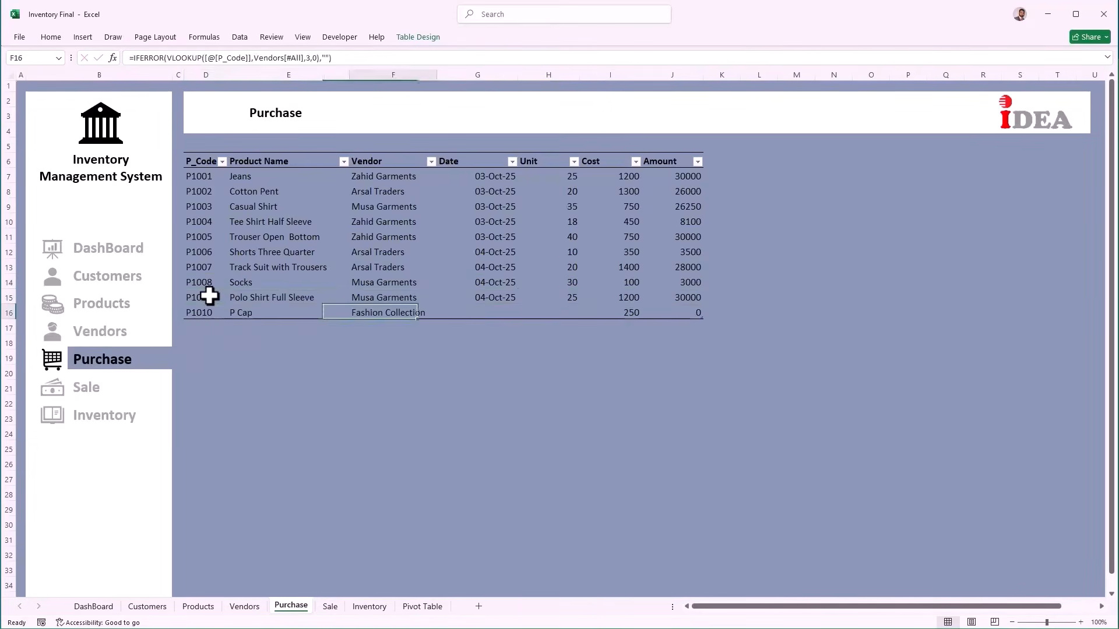
pyautogui.press('Tab')
pyautogui.hotkey('ctrl', ';')
pyautogui.press('Tab')
pyautogui.write('30')
pyautogui.press('Tab')
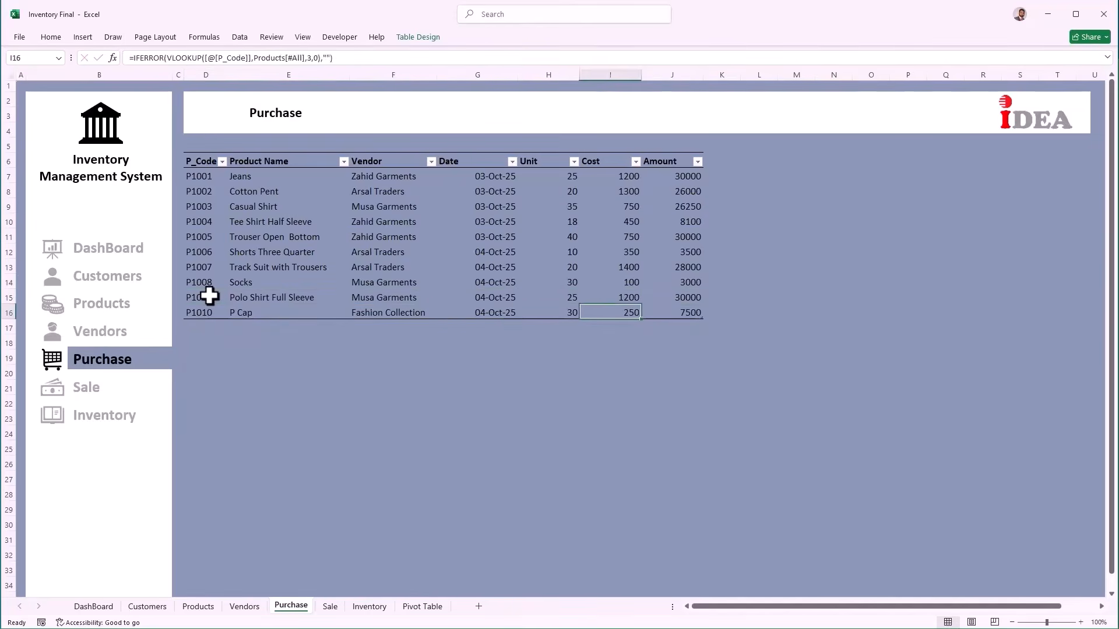
pyautogui.press('Tab')
pyautogui.press('Tab')
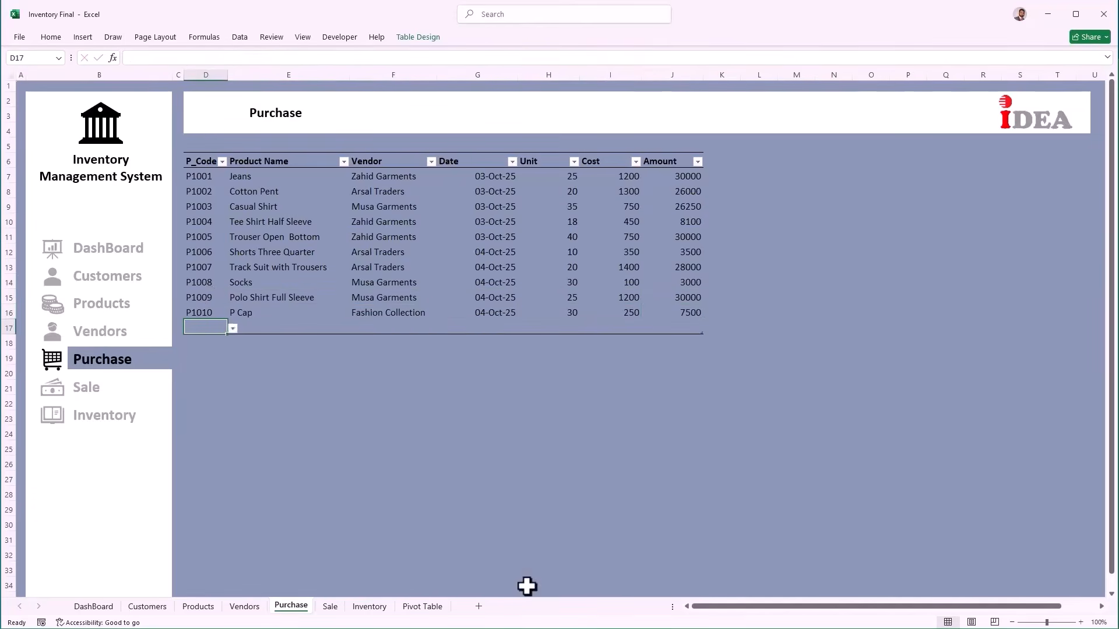
# Step: Wrap the Inventory Notifications formula in IFERROR(...,"") so empty rows show blank
pyautogui.click(358, 610)
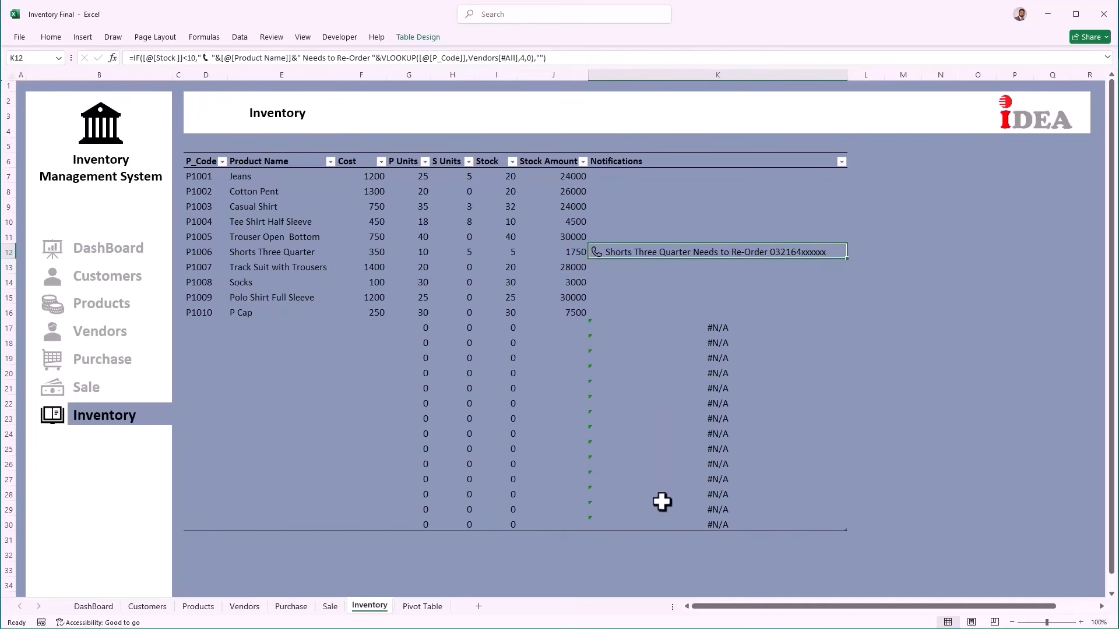
pyautogui.click(133, 58)
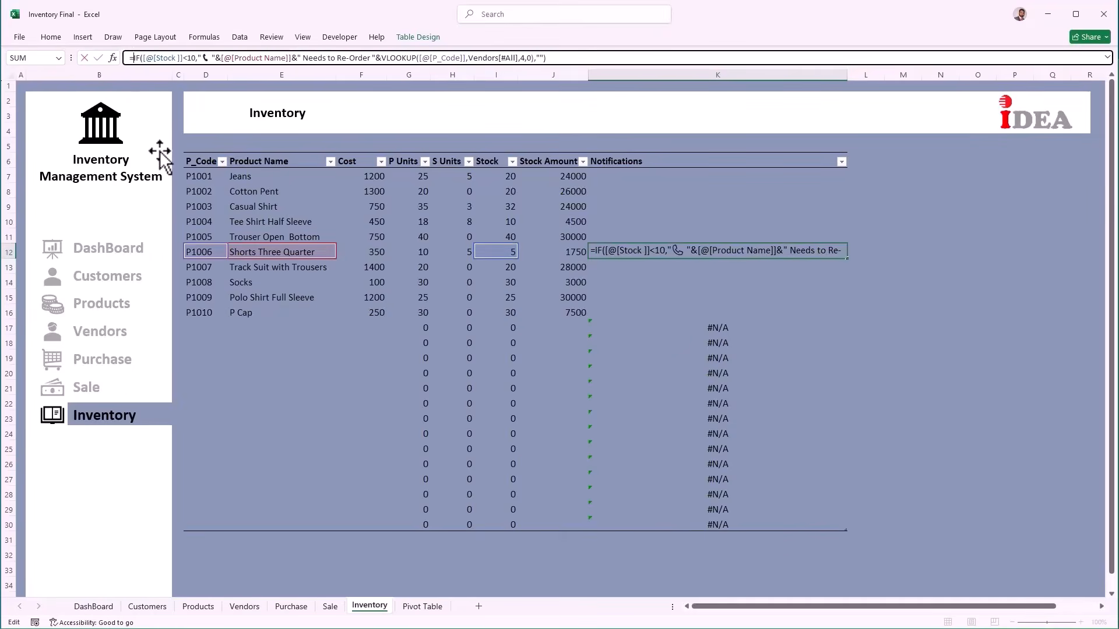
pyautogui.write('IFERROR(')
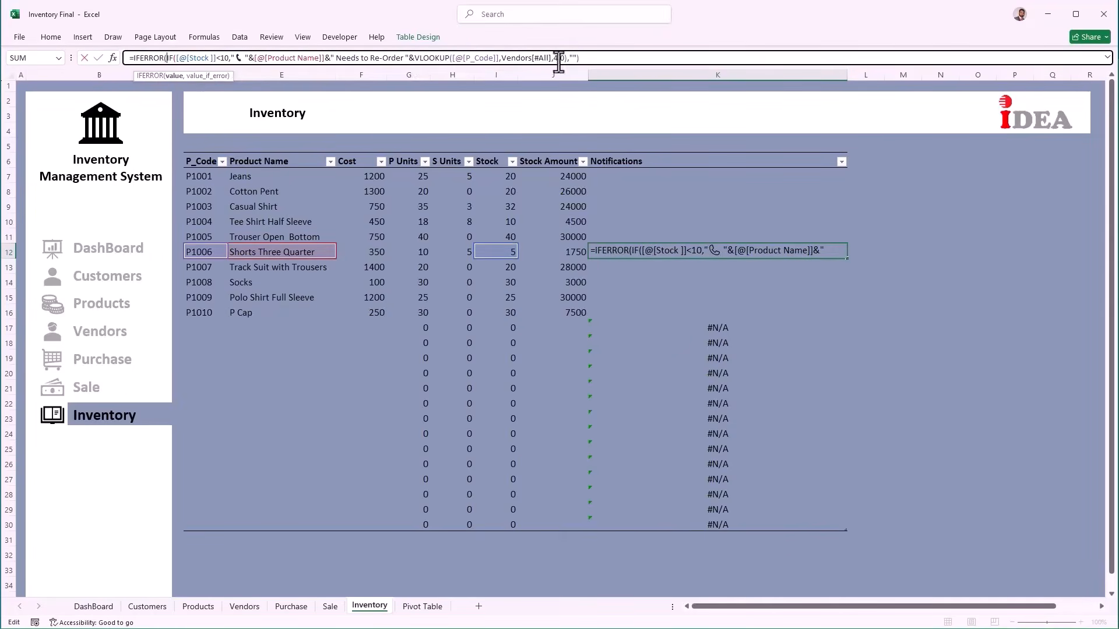
pyautogui.click(602, 58)
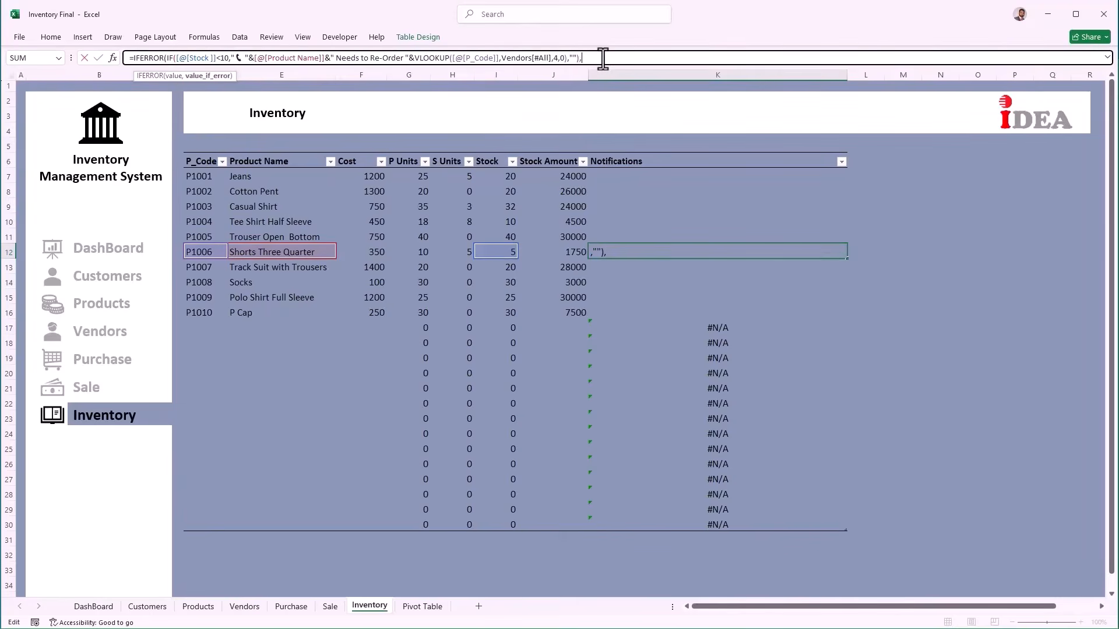
pyautogui.write(',"")')
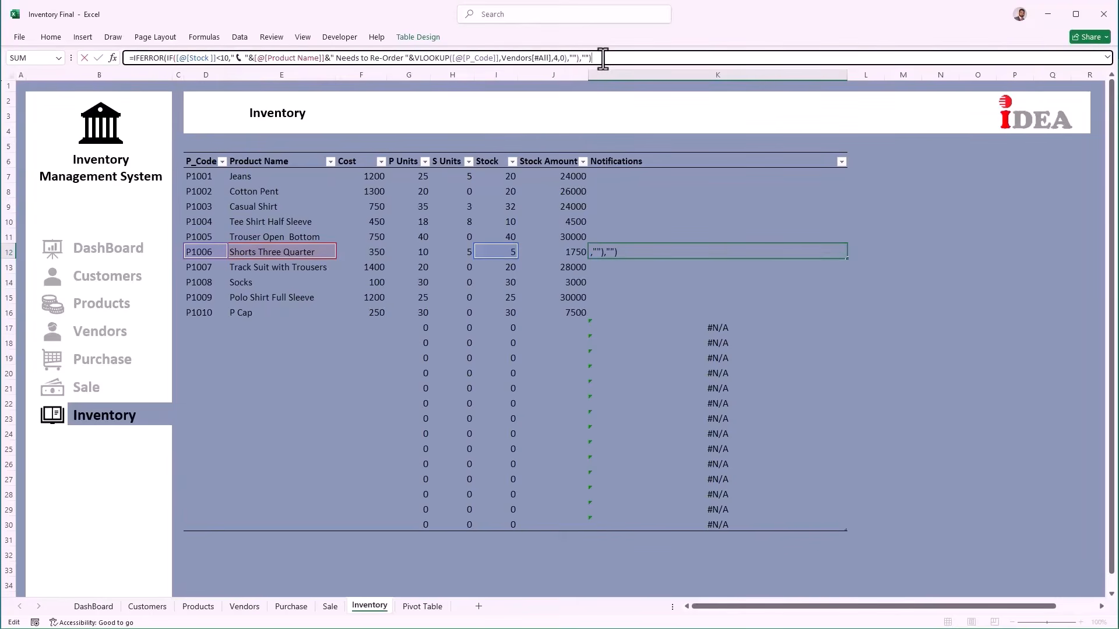
pyautogui.press('Return')
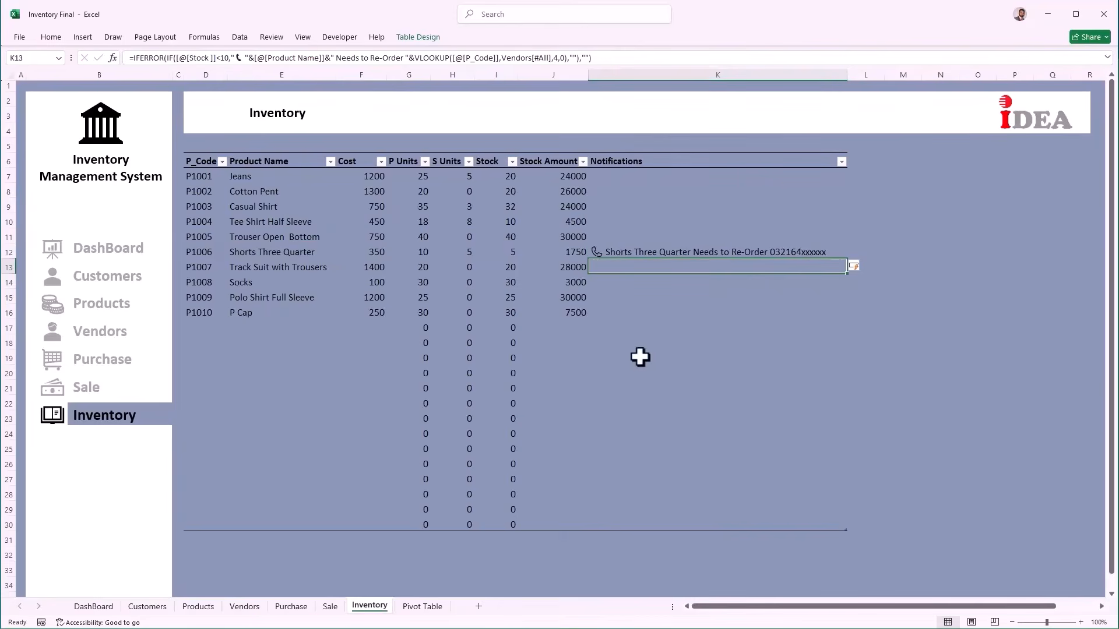
pyautogui.click(659, 174)
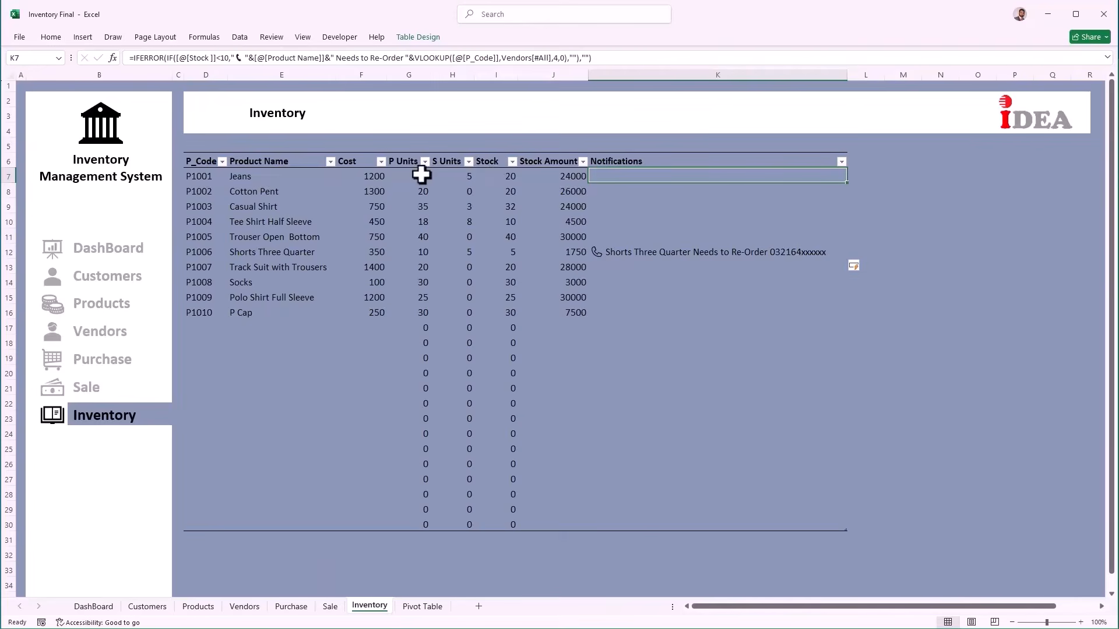
# Step: On the Sale sheet, start a new sale for customer 105 of P1001 Jeans
pyautogui.click(326, 608)
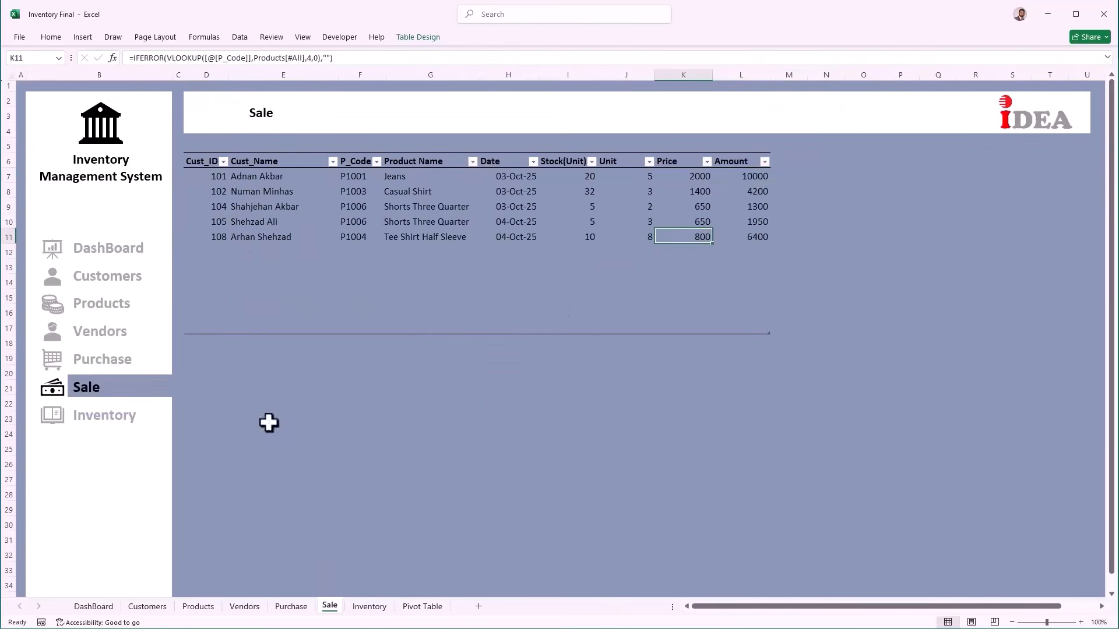
pyautogui.click(221, 253)
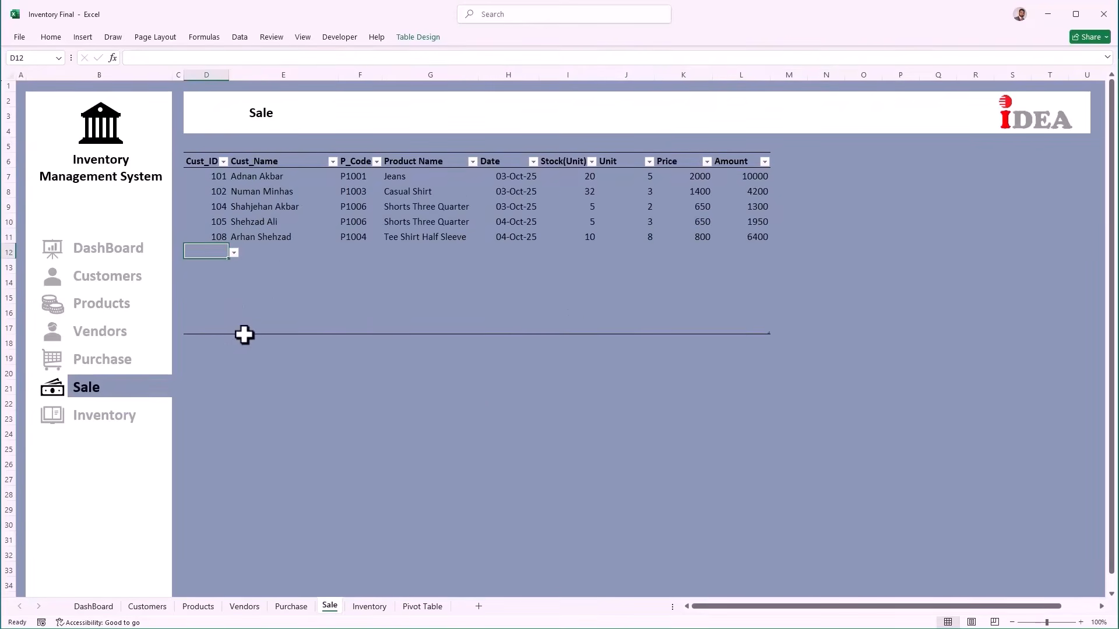
pyautogui.hotkey('alt', 'Down')
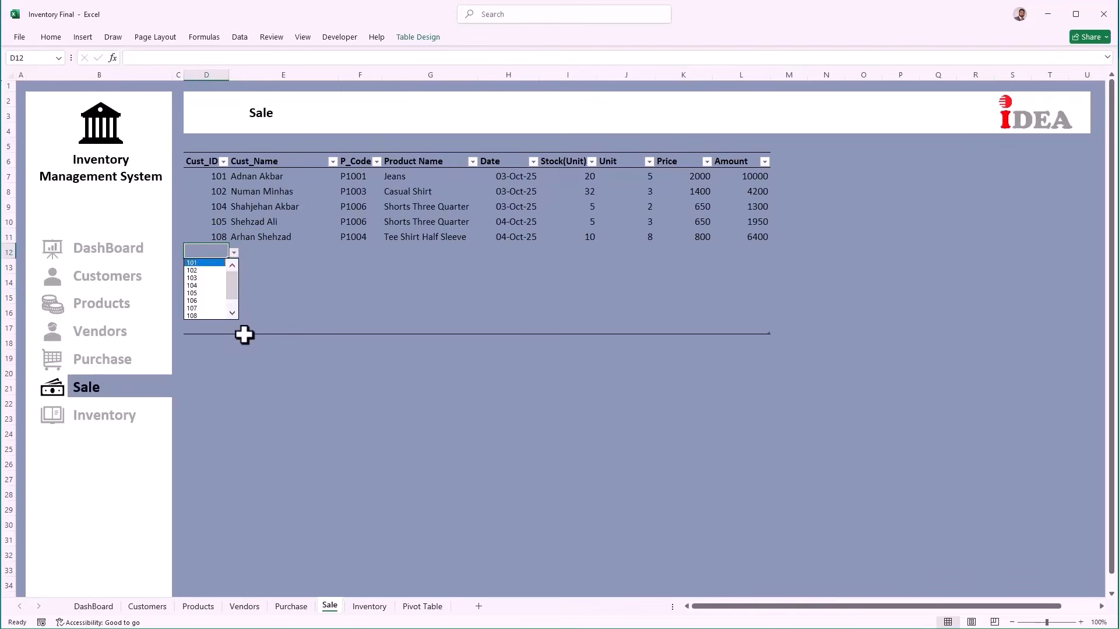
pyautogui.press('Down')
pyautogui.press('Down')
pyautogui.press('Down')
pyautogui.press('Down')
pyautogui.press('Down')
pyautogui.press('Return')
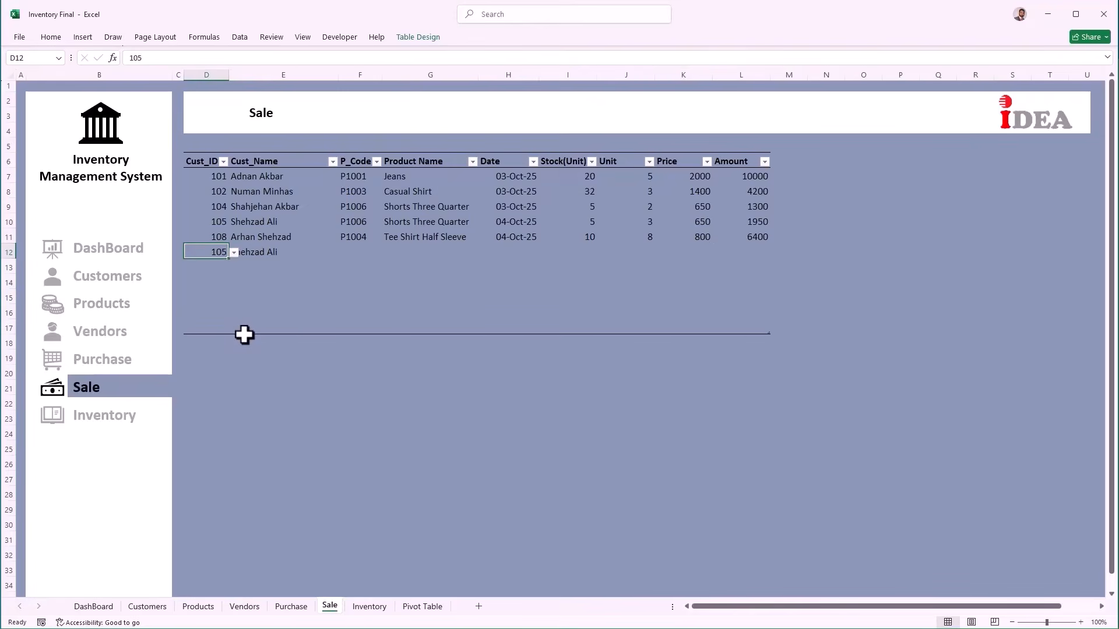
pyautogui.press('Tab')
pyautogui.press('Tab')
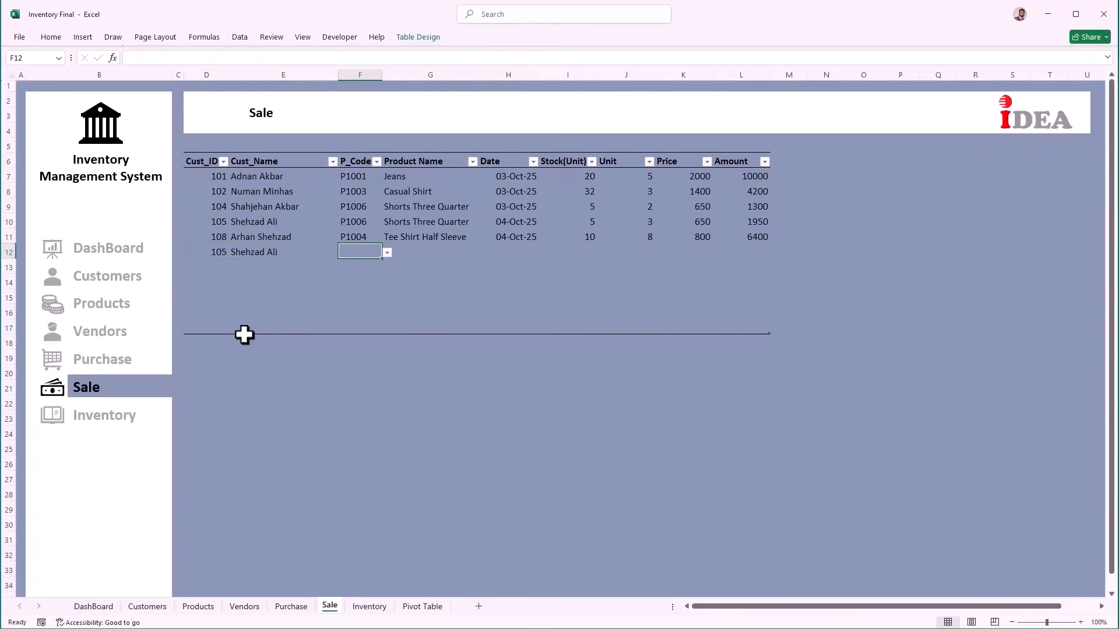
pyautogui.hotkey('alt', 'Down')
pyautogui.press('Down')
pyautogui.press('Return')
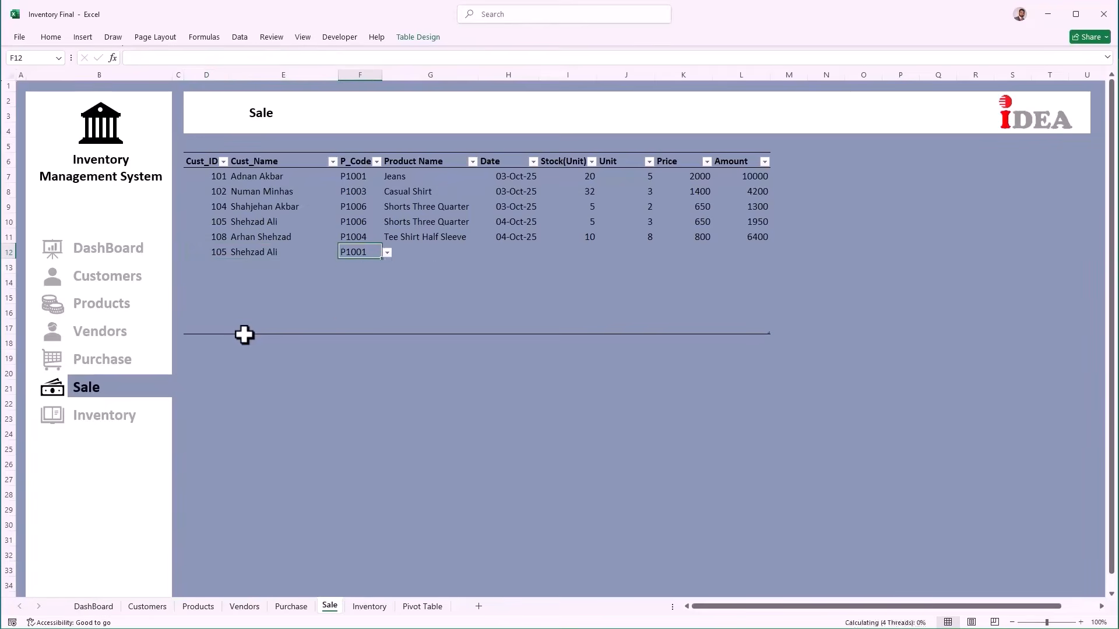
# Step: Date the Jeans sale 04-Oct-25 with 12 units, check Inventory, then open the DashBoard
pyautogui.press('Tab')
pyautogui.press('Tab')
pyautogui.press('Tab')
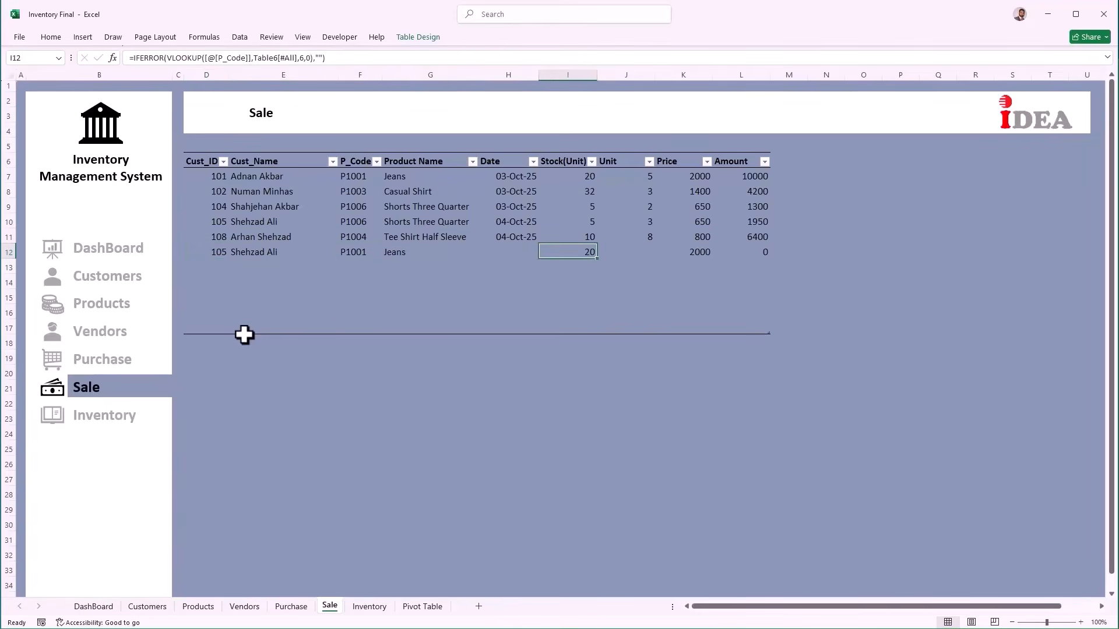
pyautogui.hotkey('shift', 'Tab')
pyautogui.hotkey('ctrl', ';')
pyautogui.press('Tab')
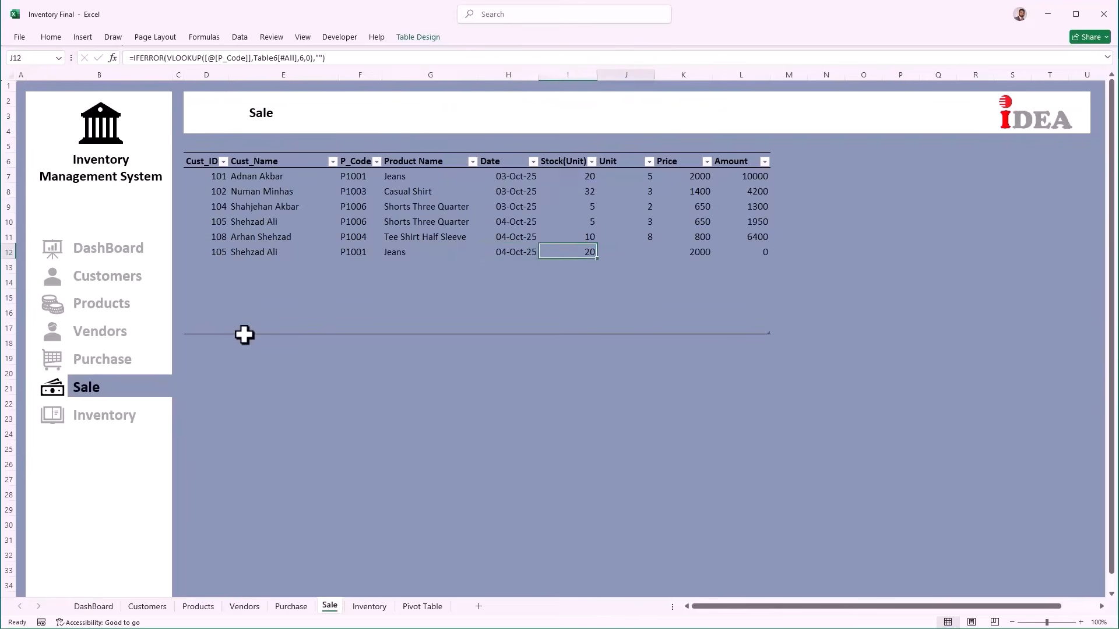
pyautogui.press('Tab')
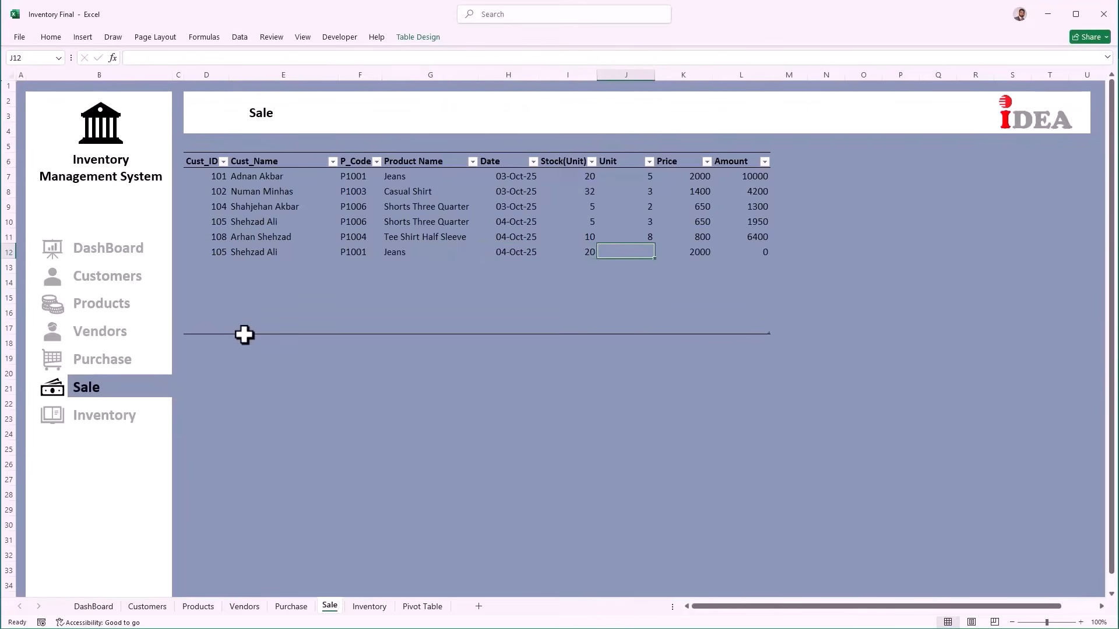
pyautogui.write('12')
pyautogui.press('Tab')
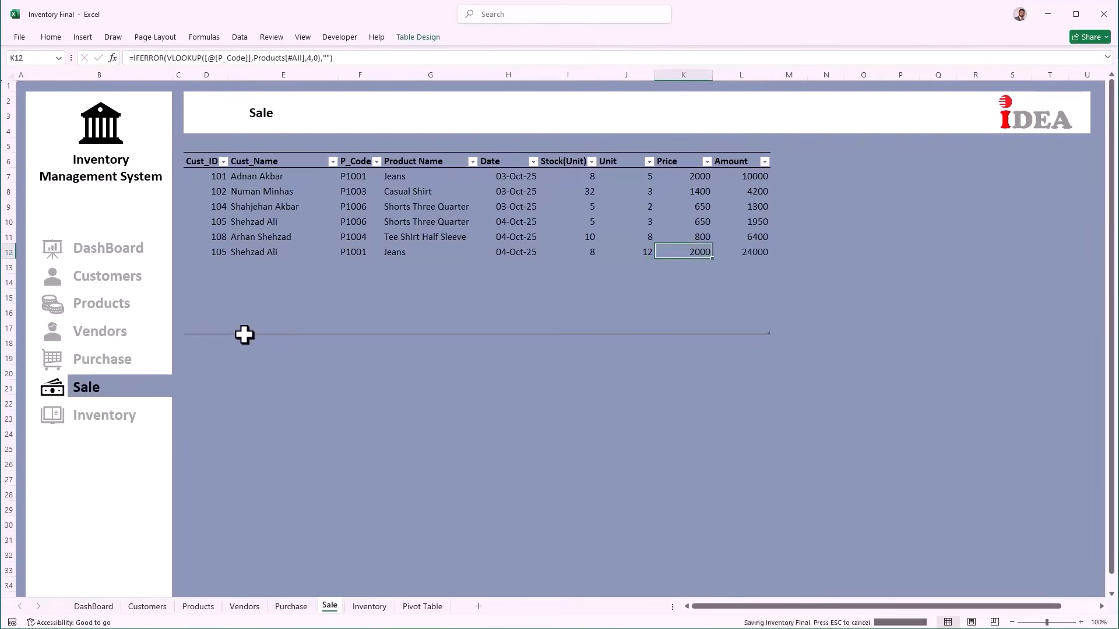
pyautogui.click(383, 614)
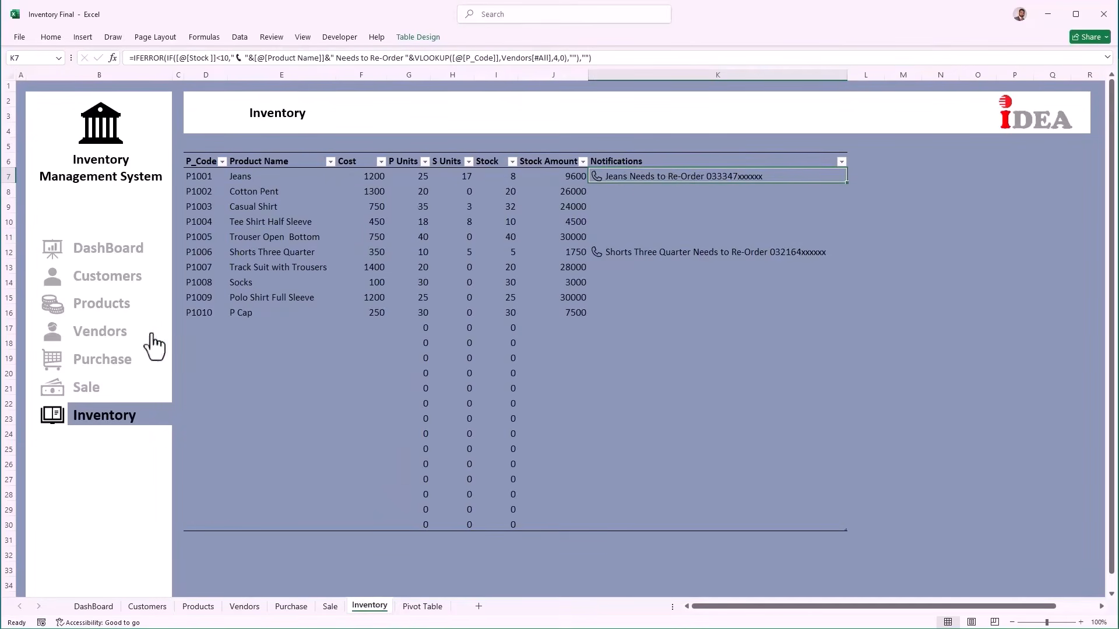
pyautogui.click(121, 262)
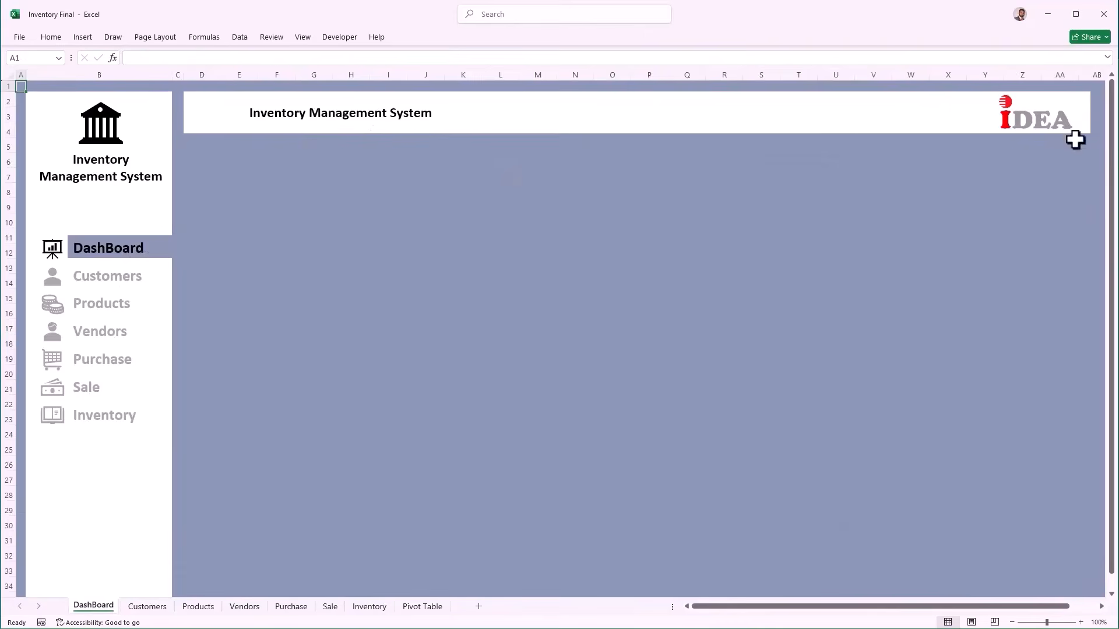
# Step: Fill the DashBoard range T5:AA30 white
pyautogui.moveTo(799, 145); pyautogui.dragTo(1056, 583)
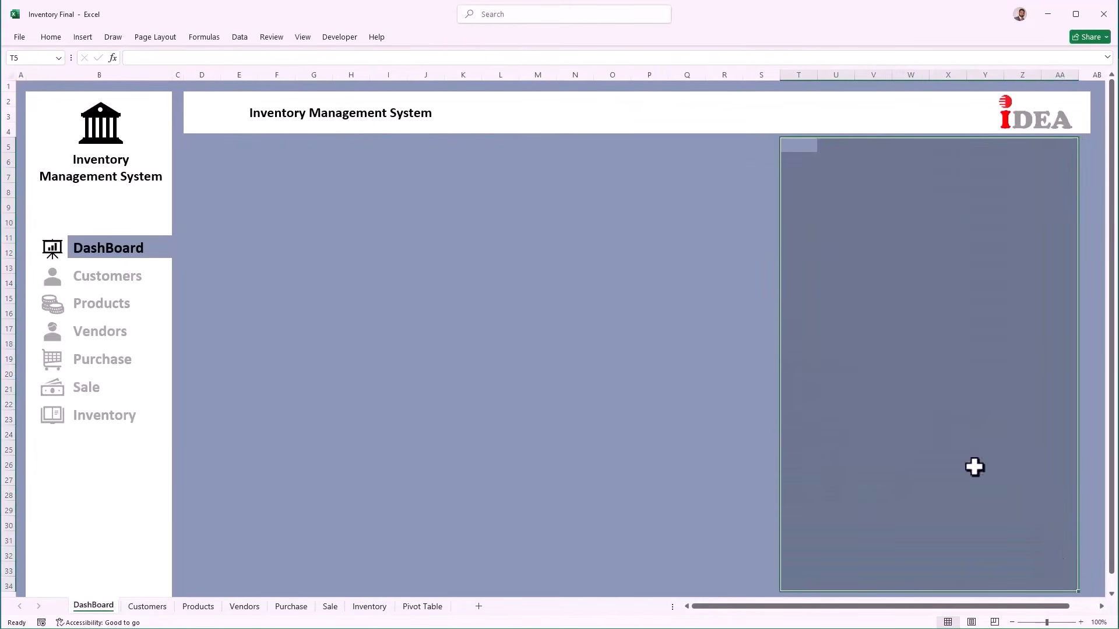
pyautogui.click(52, 37)
pyautogui.click(211, 79)
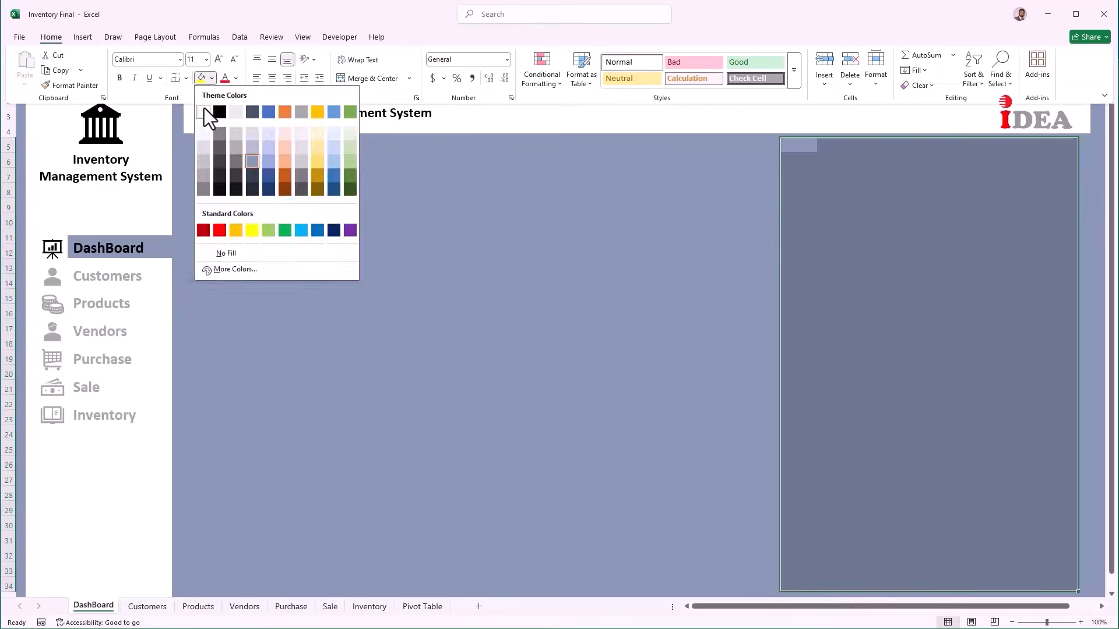
pyautogui.click(204, 111)
# Step: Fill the panel's header row T5:AA5 orange
pyautogui.click(804, 144)
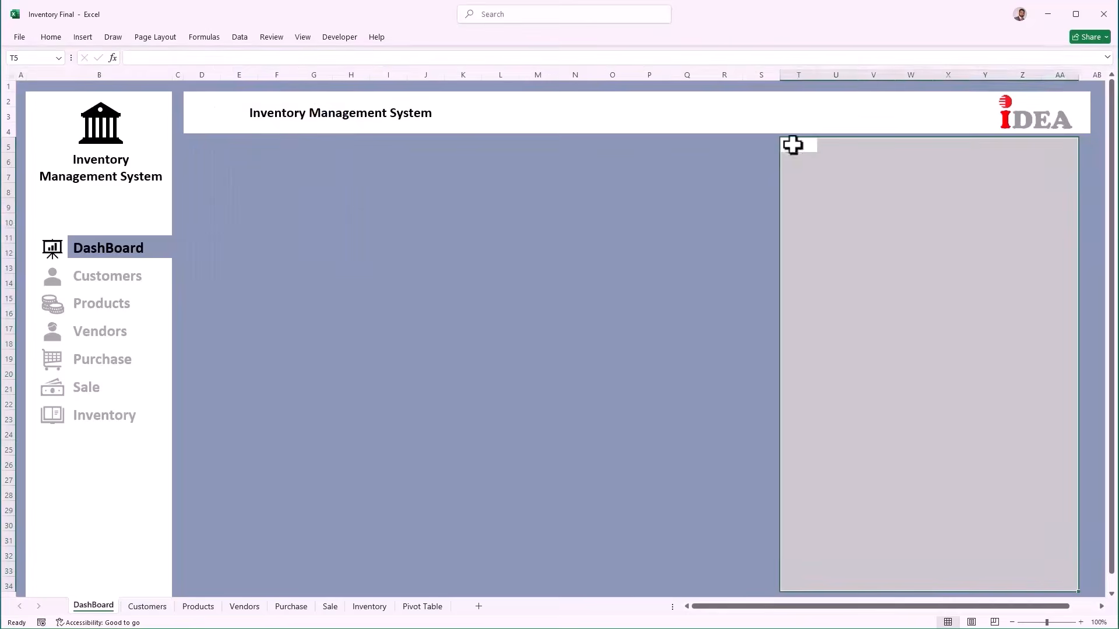
pyautogui.moveTo(794, 145); pyautogui.dragTo(1047, 139)
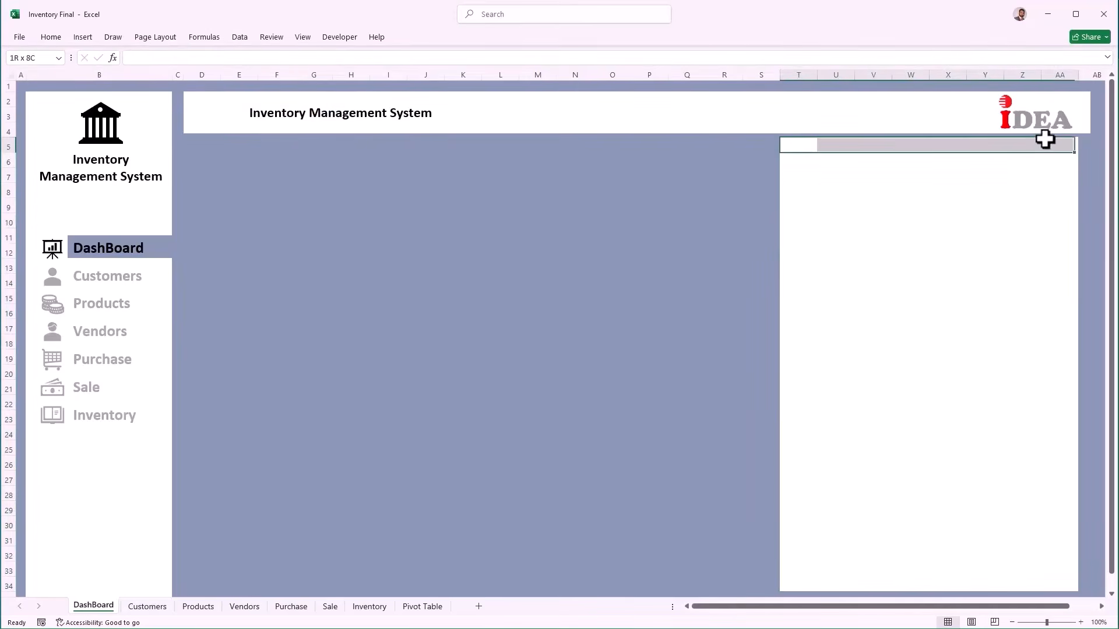
pyautogui.click(54, 38)
pyautogui.click(212, 78)
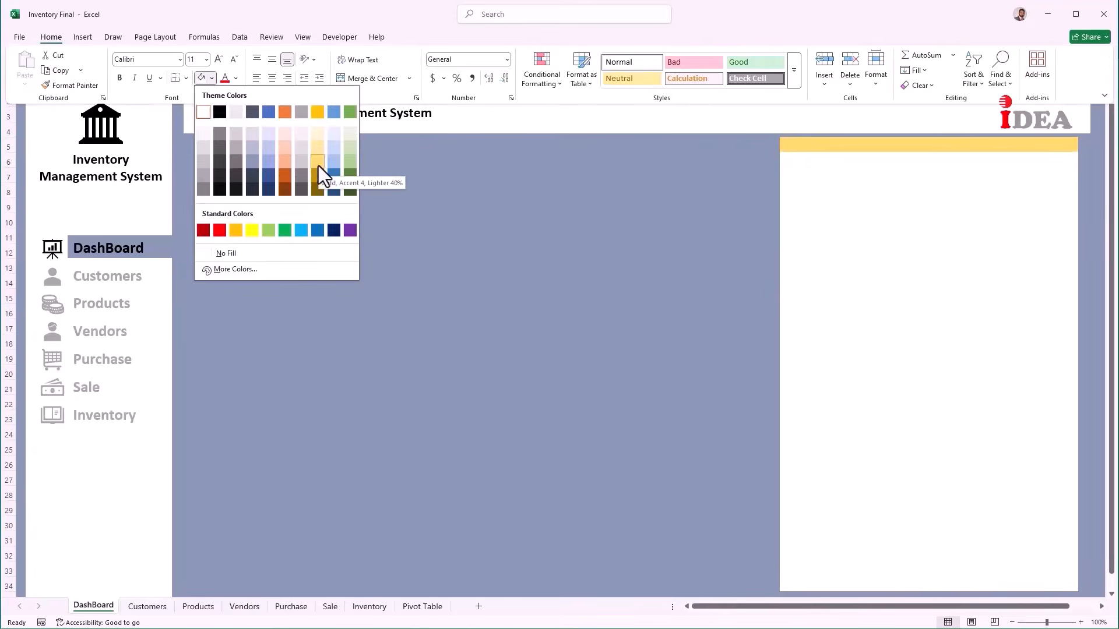
pyautogui.click(285, 112)
# Step: Enter the bold title 'Notification!' in cell T5 of the orange header
pyautogui.click(794, 146)
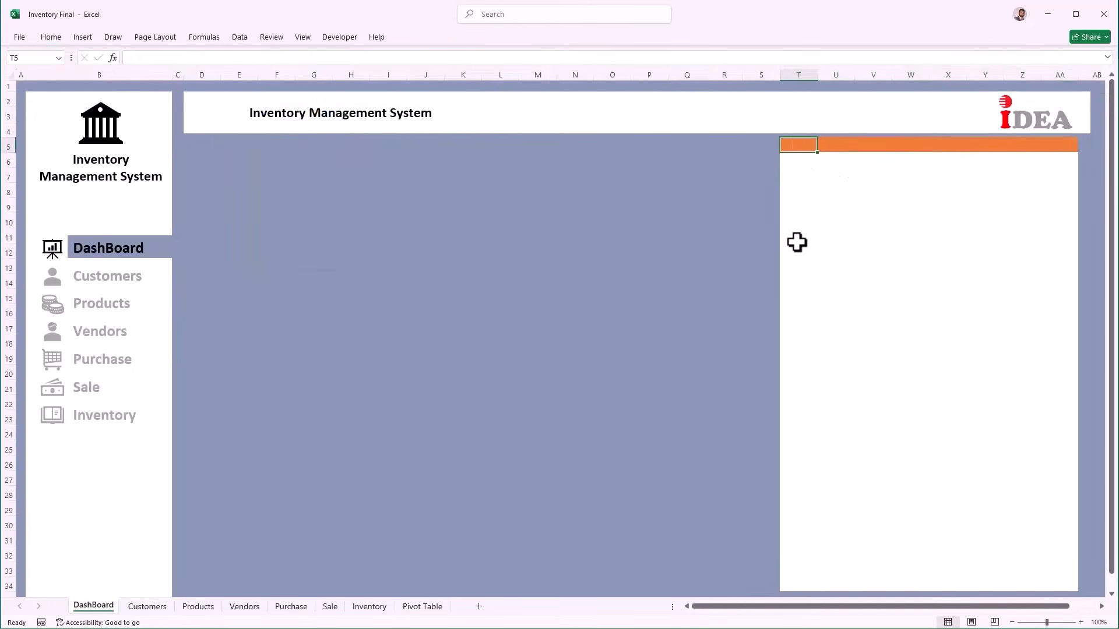
pyautogui.write('Noto')
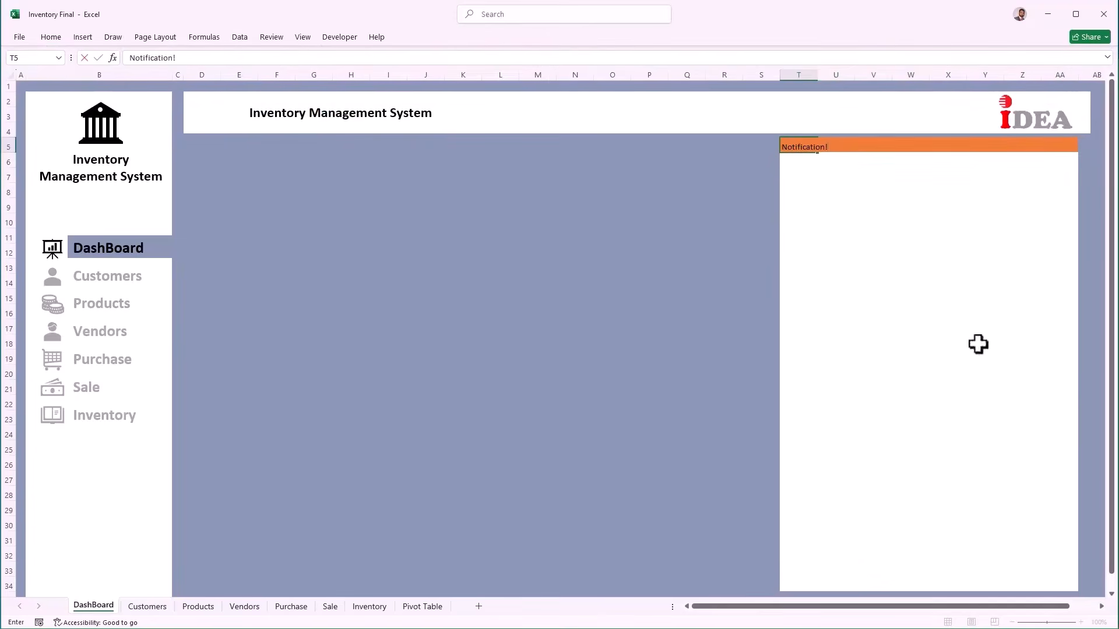
pyautogui.click(872, 267)
pyautogui.click(793, 146)
pyautogui.click(60, 40)
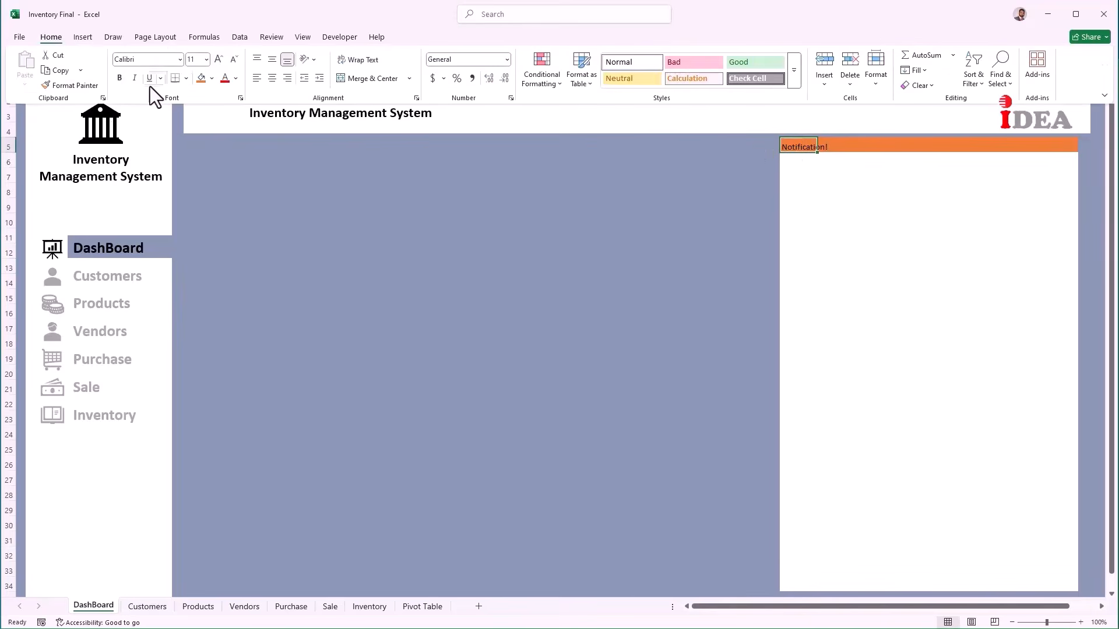
pyautogui.click(118, 80)
pyautogui.click(795, 162)
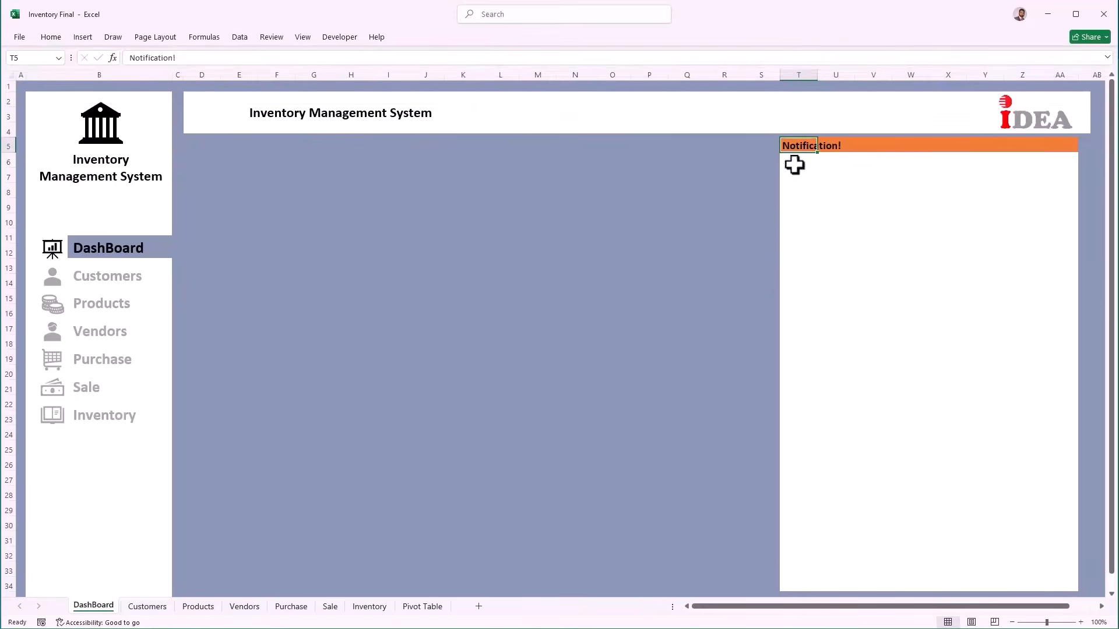
pyautogui.click(794, 162)
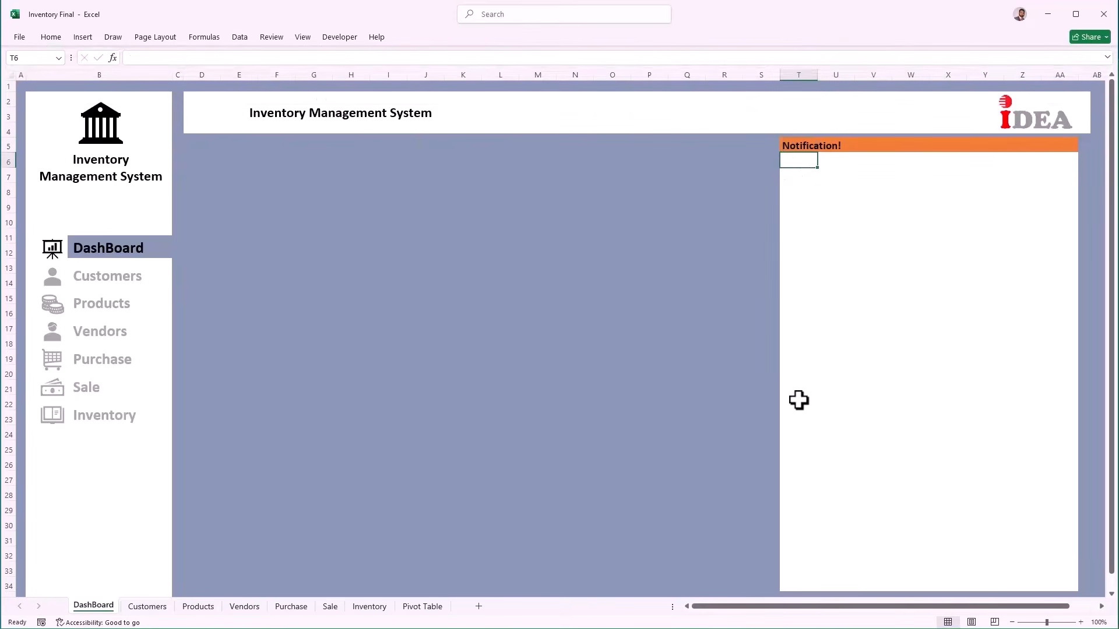
# Step: In T6, enter =FILTER(Table6[Notifications],Table6[Notifications]<>0) to list the Inventory notifications
pyautogui.write('=fi')
pyautogui.write('l')
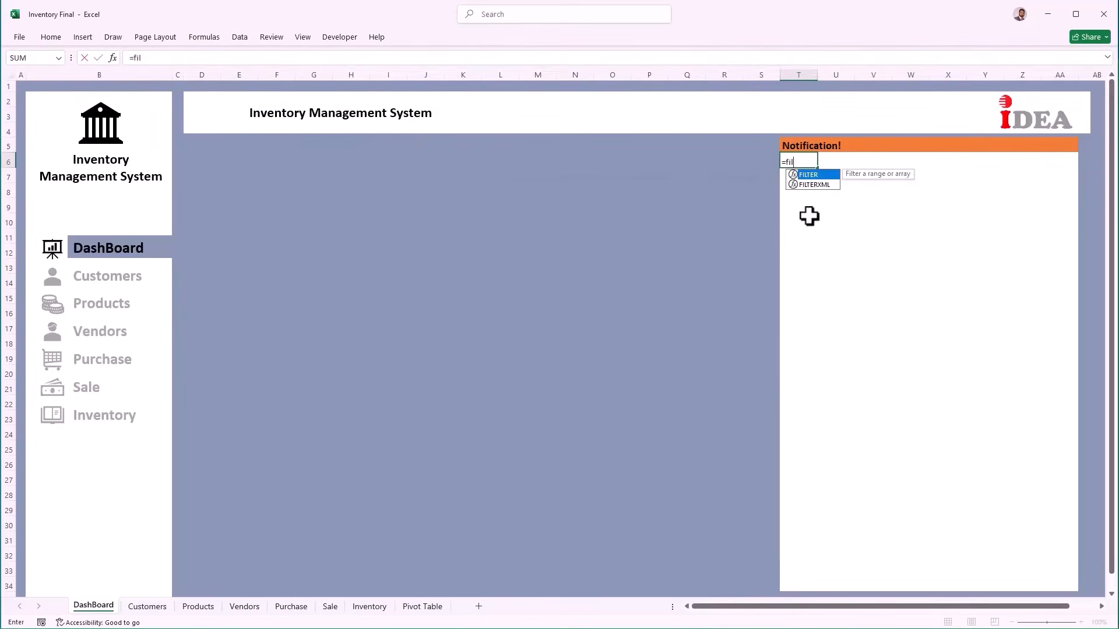
pyautogui.press('Tab')
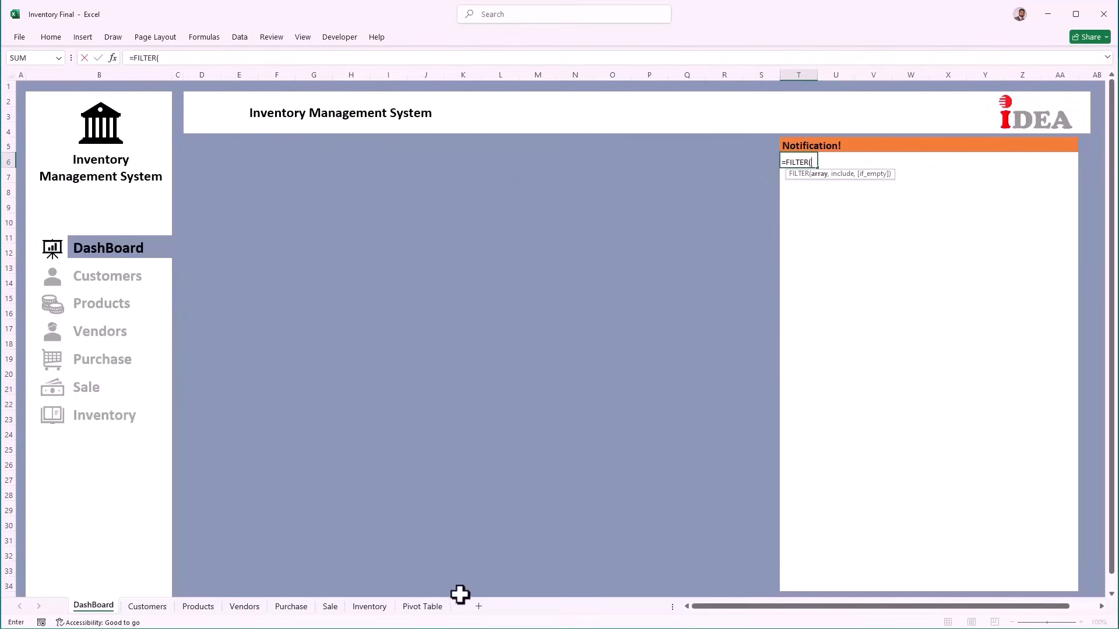
pyautogui.click(371, 607)
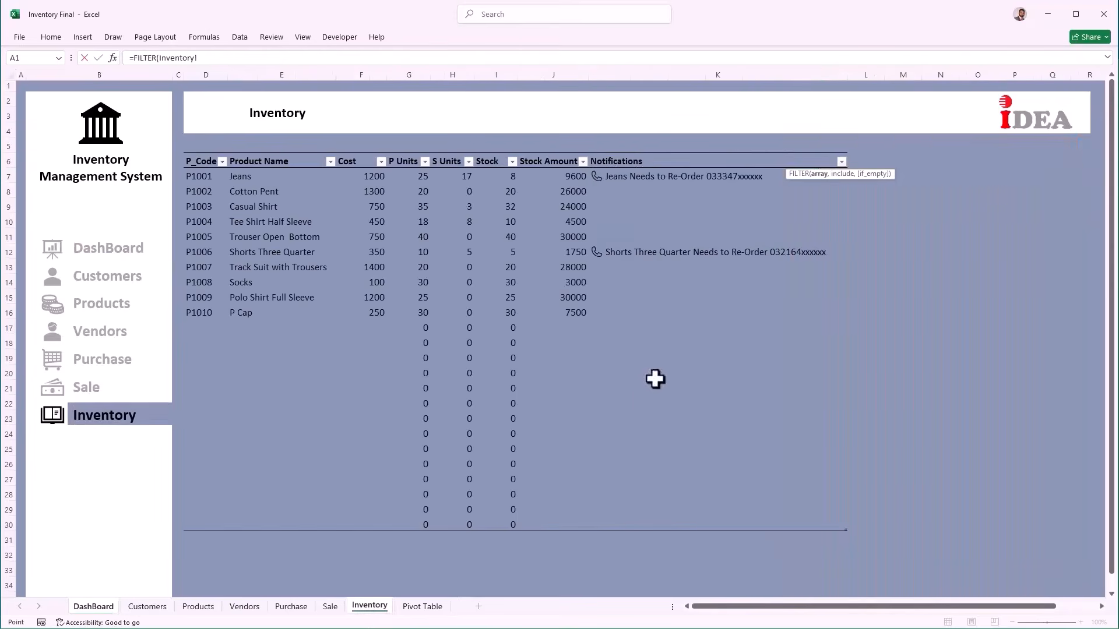
pyautogui.moveTo(637, 179); pyautogui.dragTo(680, 519)
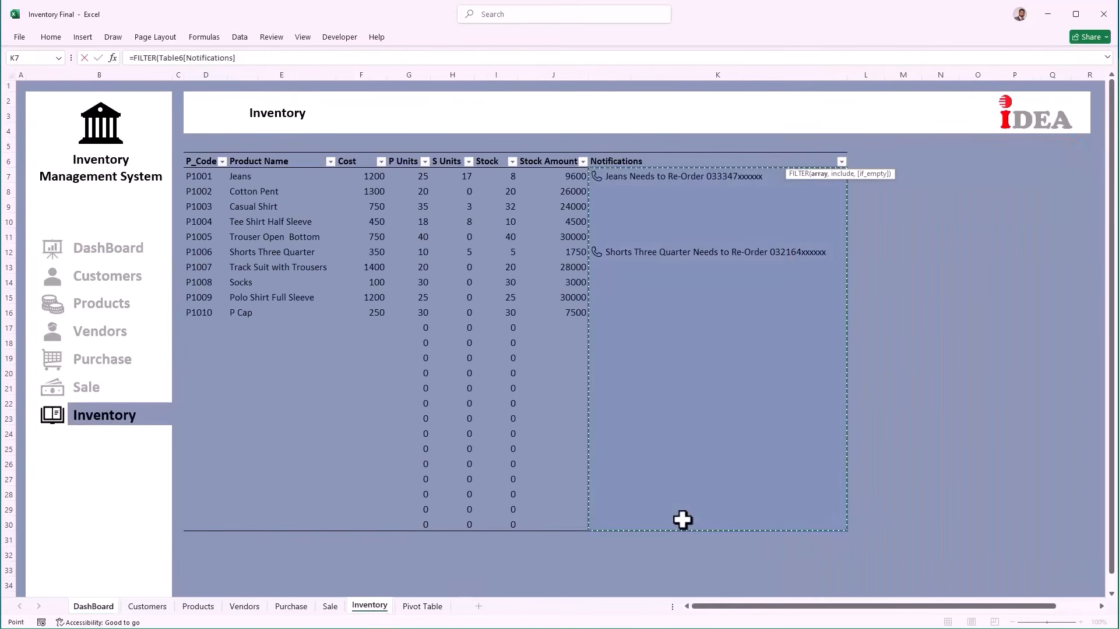
pyautogui.write(',')
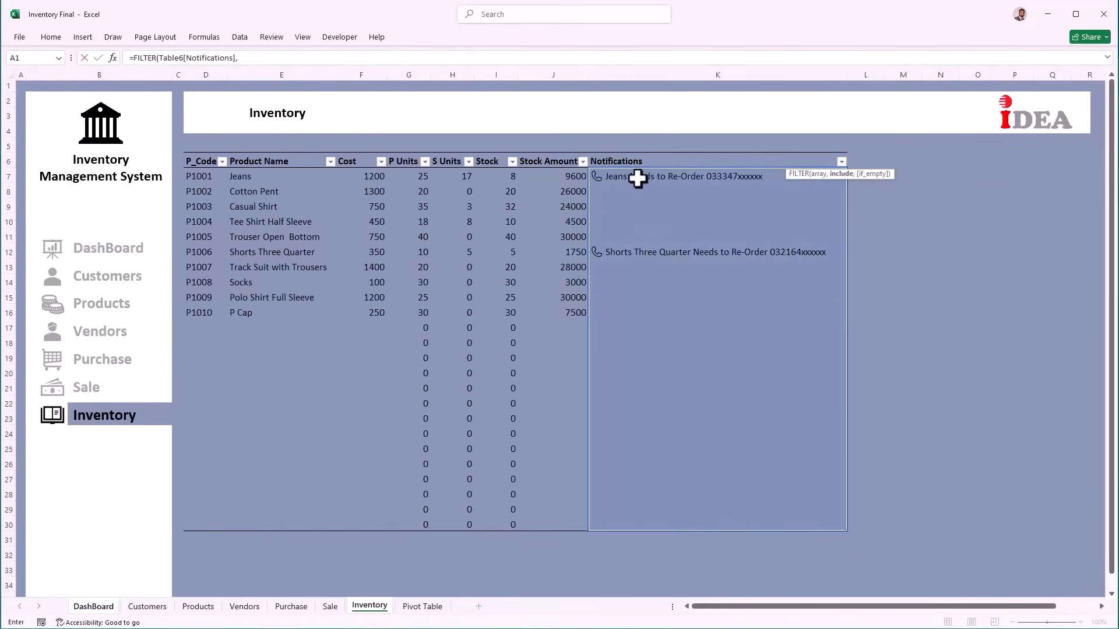
pyautogui.moveTo(637, 180); pyautogui.dragTo(656, 527)
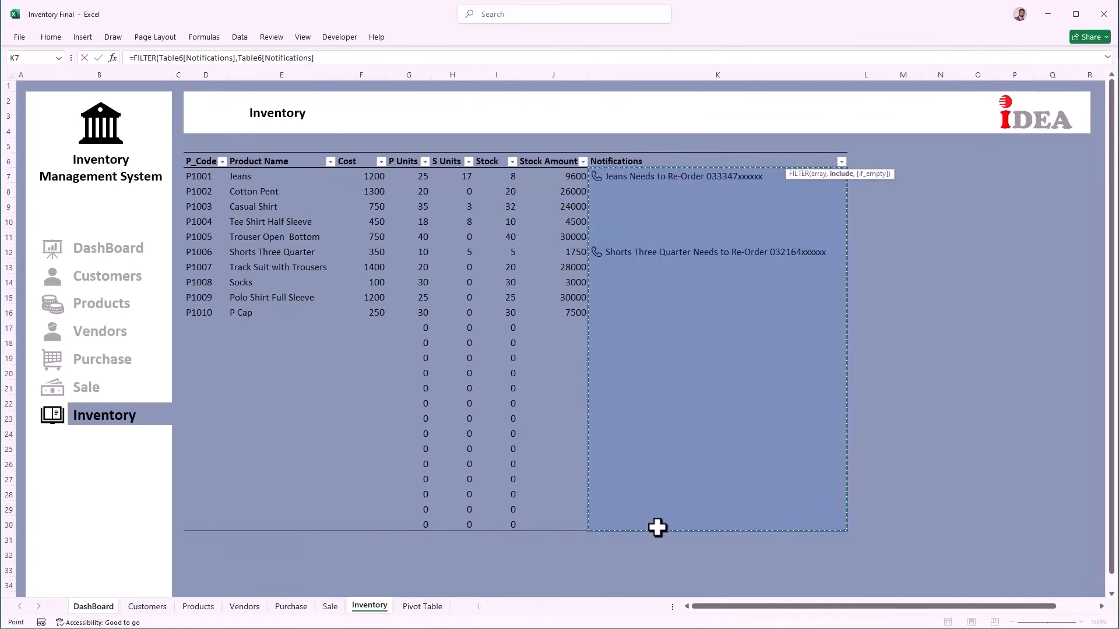
pyautogui.write('<')
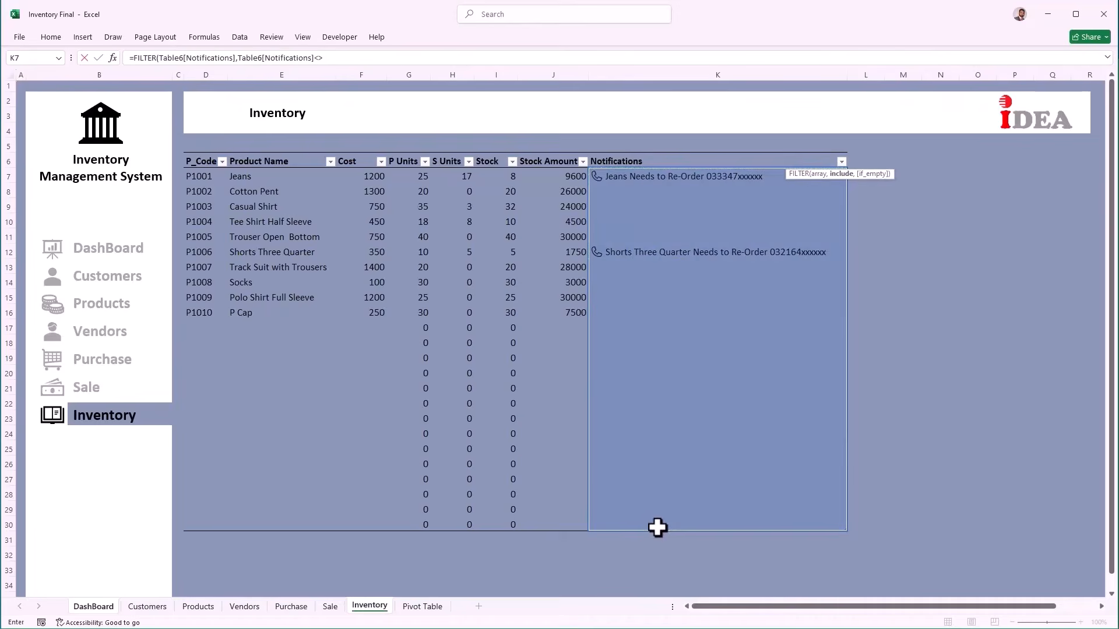
pyautogui.write('>0)')
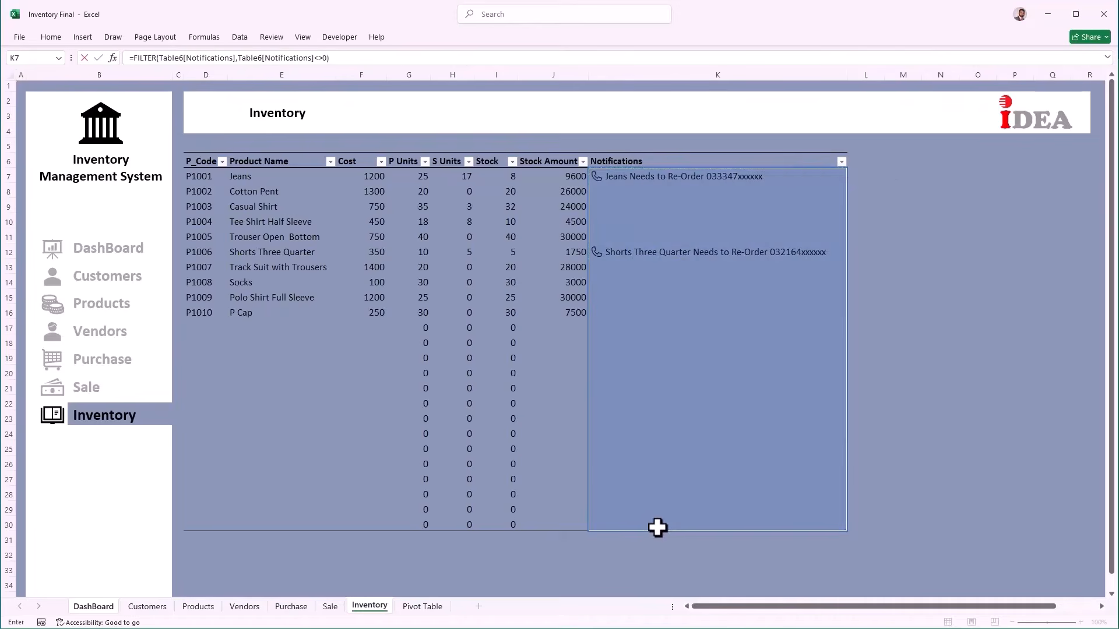
pyautogui.press('Return')
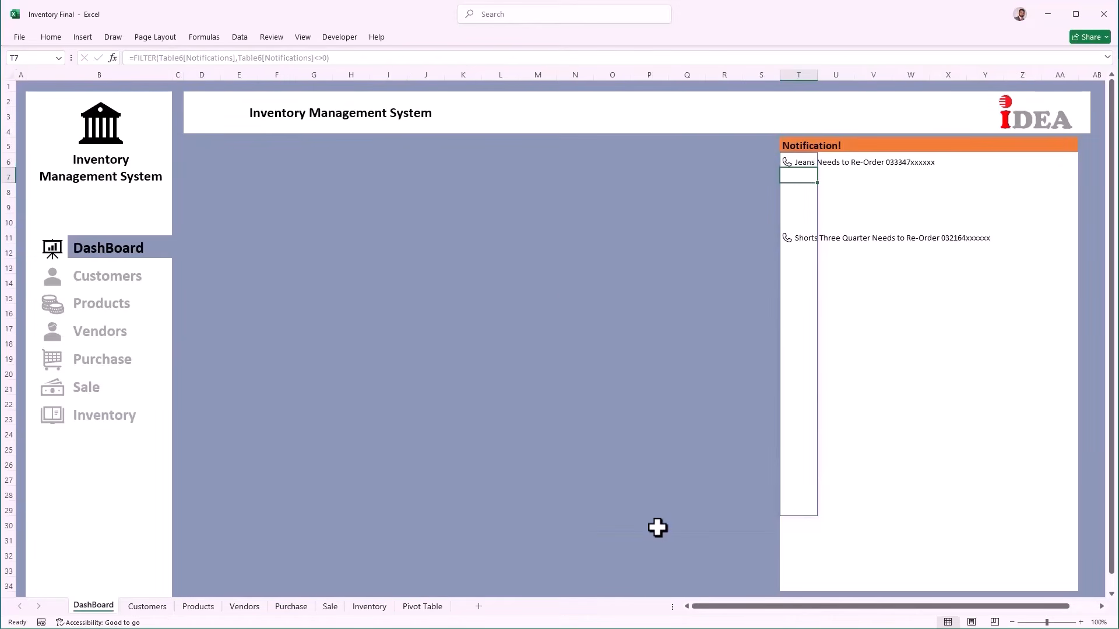
# Step: Colour the notification cells T6:T34 dark red
pyautogui.click(858, 269)
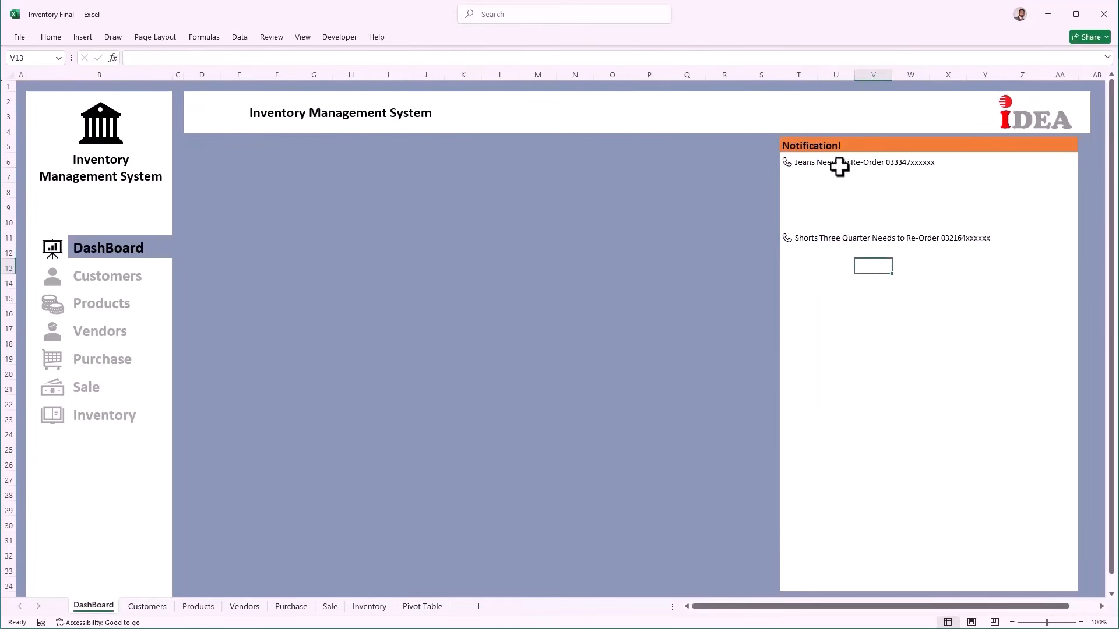
pyautogui.moveTo(796, 594); pyautogui.dragTo(794, 585)
pyautogui.moveTo(790, 159); pyautogui.dragTo(815, 585)
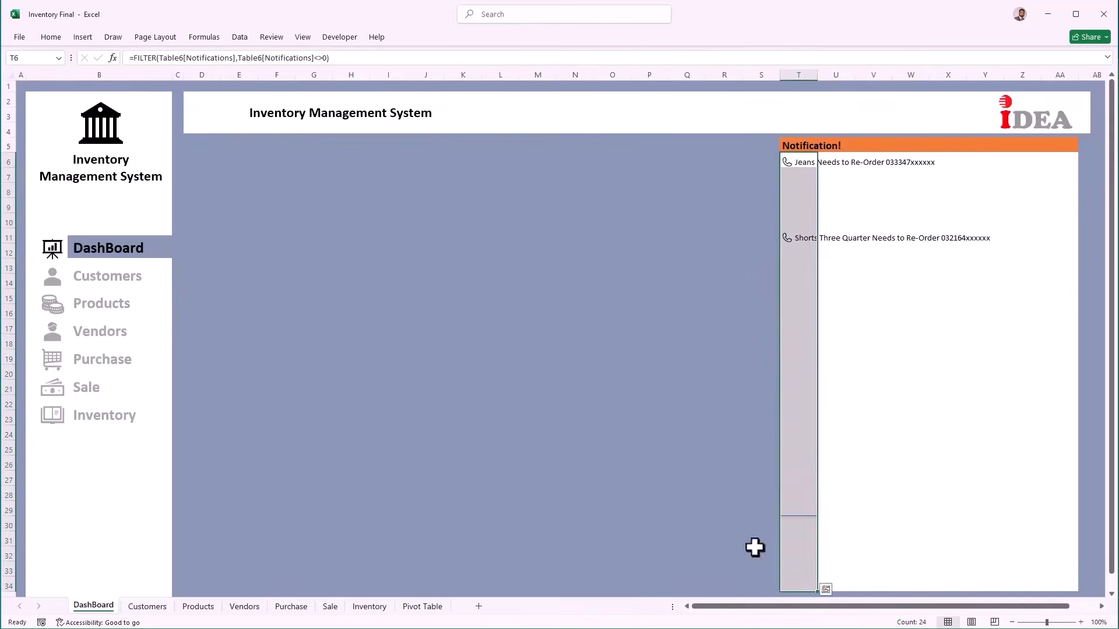
pyautogui.click(50, 37)
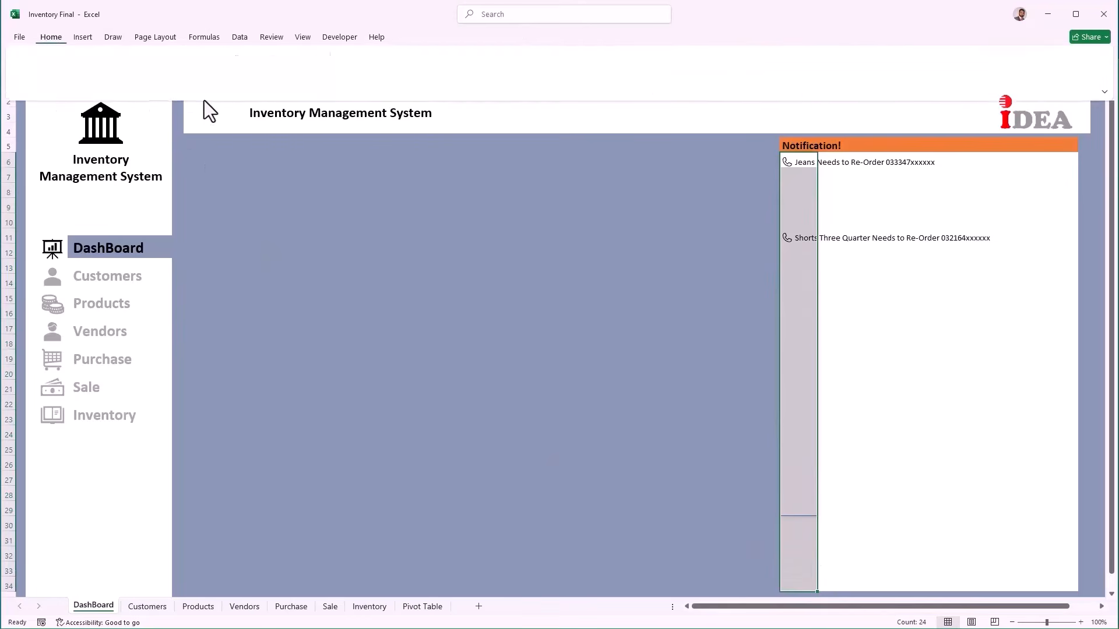
pyautogui.click(226, 79)
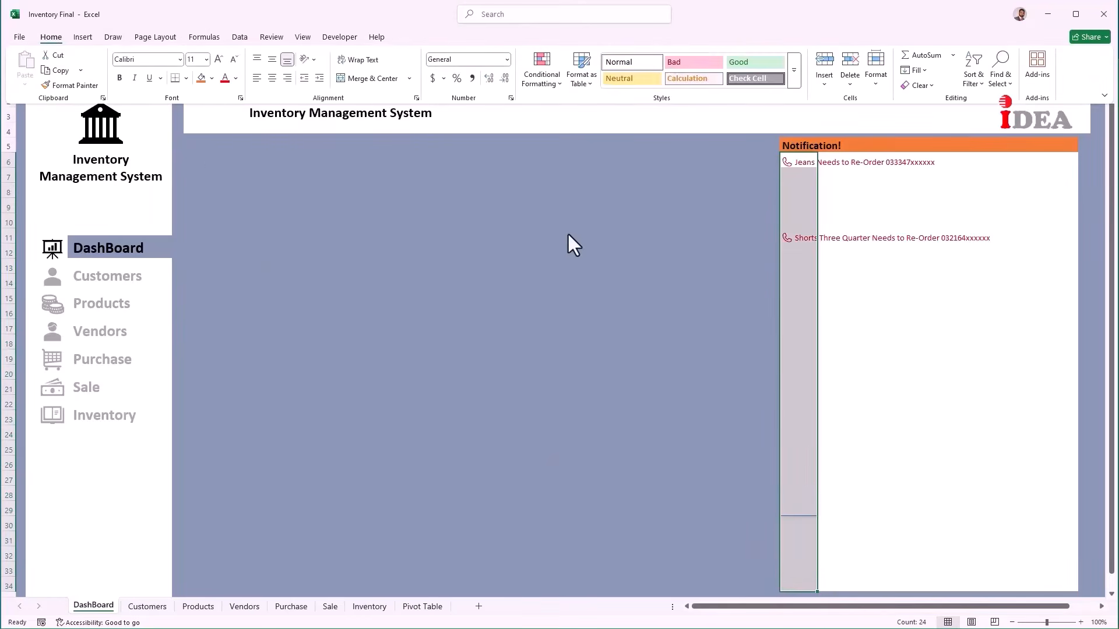
pyautogui.click(844, 247)
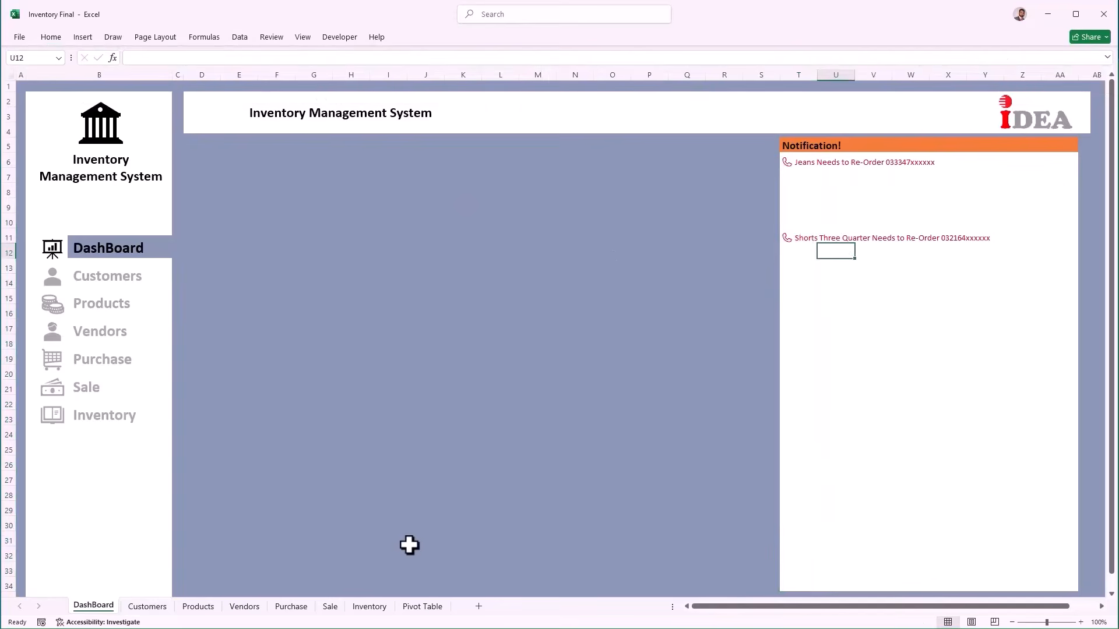
# Step: Start a new Sale row for customer 107 buying product P1004
pyautogui.click(333, 608)
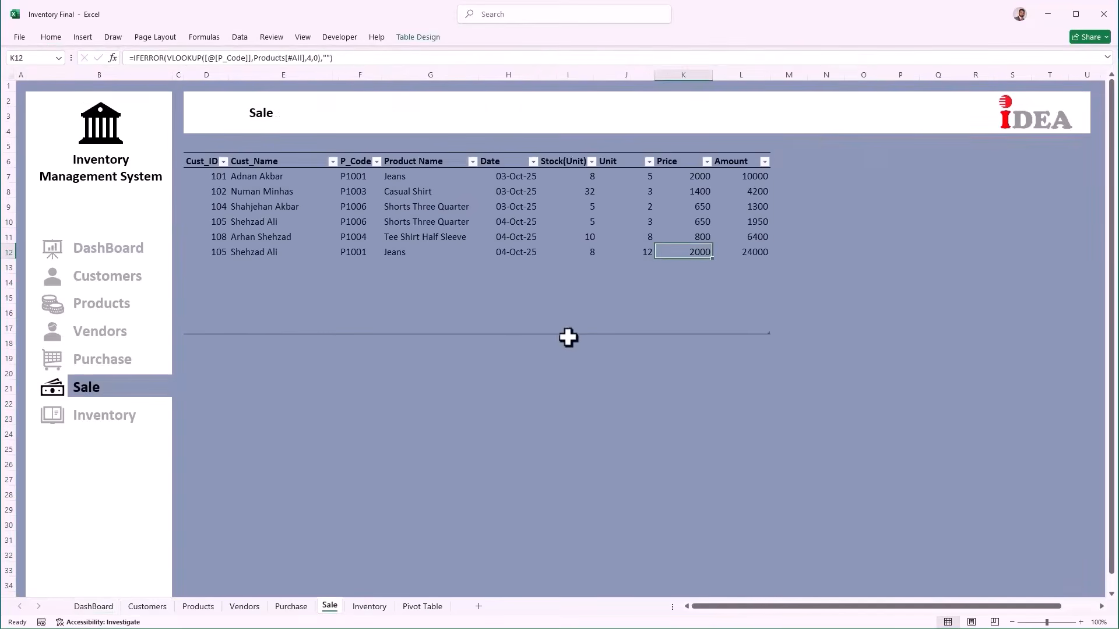
pyautogui.click(212, 268)
pyautogui.hotkey('alt', 'Down')
pyautogui.press('Down')
pyautogui.press('Down')
pyautogui.press('Down')
pyautogui.press('Down')
pyautogui.press('Down')
pyautogui.press('Down')
pyautogui.press('Down')
pyautogui.press('Return')
pyautogui.press('Tab')
pyautogui.press('Tab')
pyautogui.hotkey('alt', 'Down')
pyautogui.press('Down')
pyautogui.press('Down')
pyautogui.press('Down')
pyautogui.press('Down')
pyautogui.press('Return')
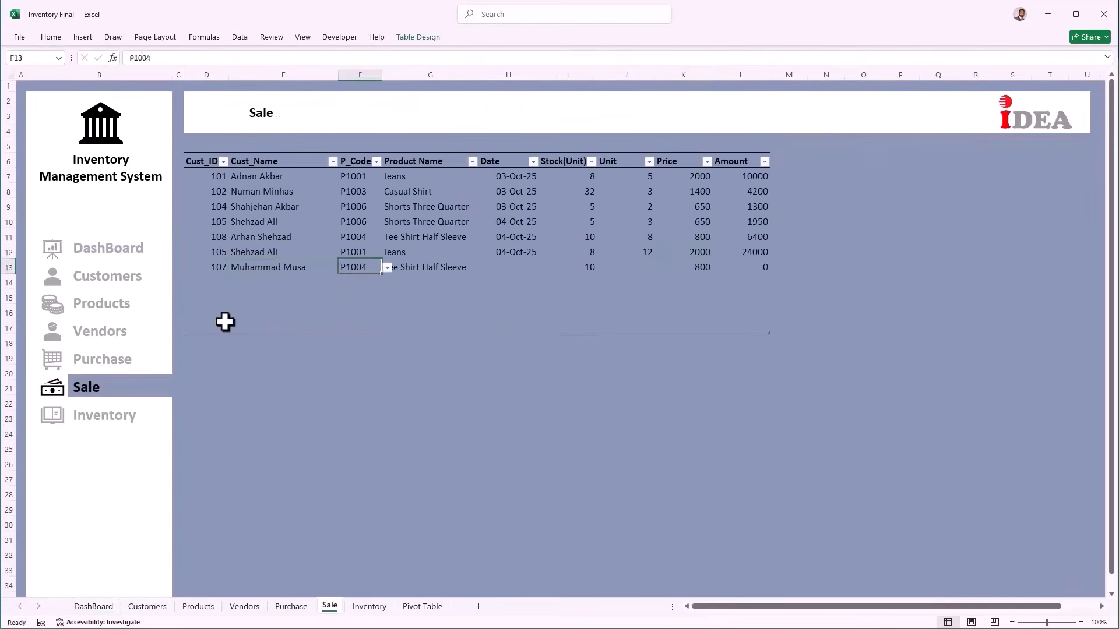
# Step: Date the P1004 sale today with 3 units, then check Inventory and the DashBoard alerts
pyautogui.press('Tab')
pyautogui.press('Tab')
pyautogui.hotkey('ctrl', ';')
pyautogui.press('Tab')
pyautogui.press('Tab')
pyautogui.write('3')
pyautogui.press('Tab')
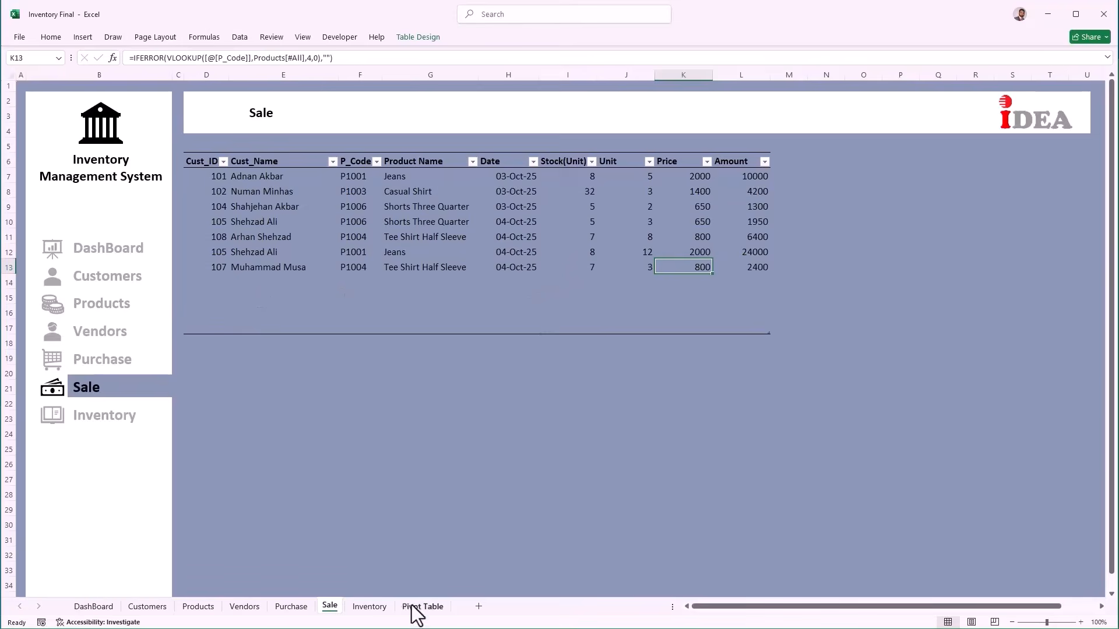
pyautogui.click(371, 608)
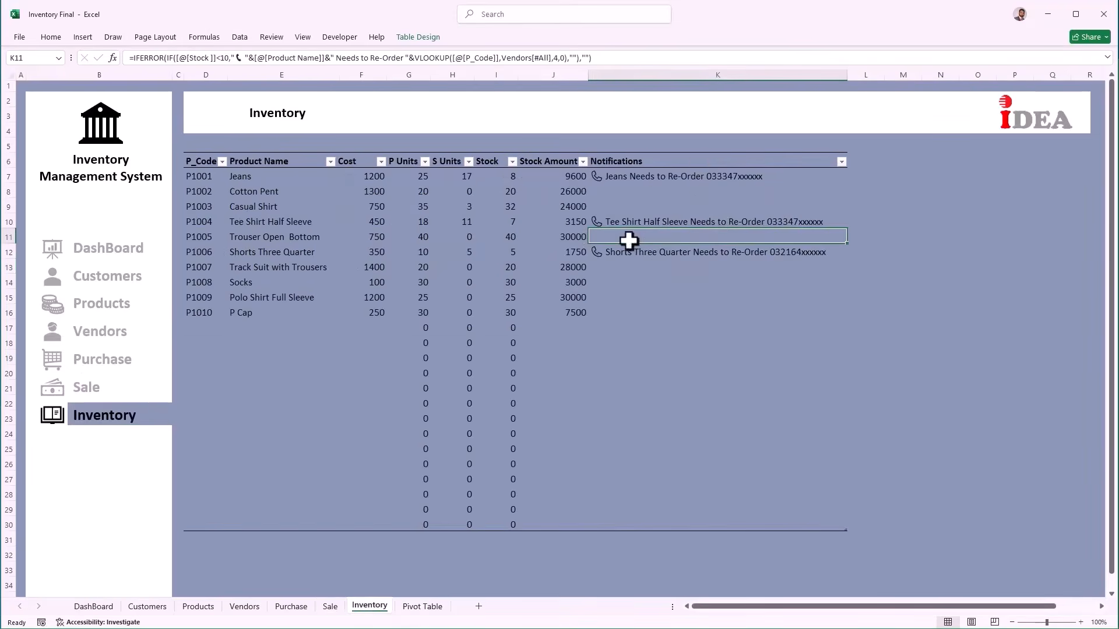
pyautogui.click(109, 261)
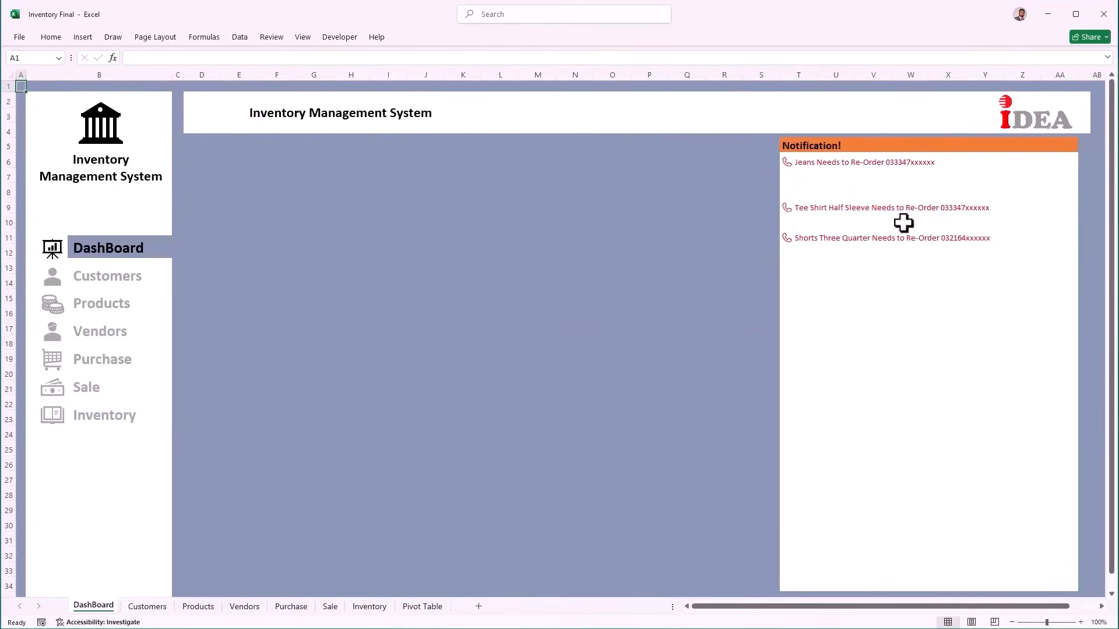
# Step: Add a 10-unit P1001 Jeans purchase dated today and confirm its Inventory alert cleared
pyautogui.click(330, 608)
pyautogui.click(290, 606)
pyautogui.click(212, 328)
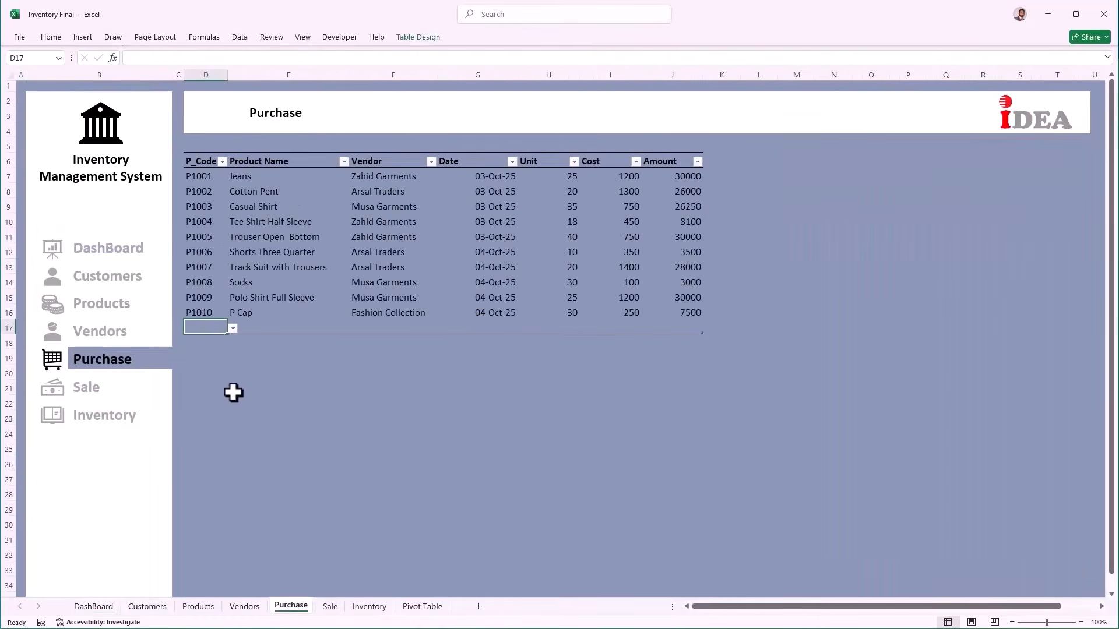
pyautogui.hotkey('alt', 'Down')
pyautogui.press('Up')
pyautogui.press('Return')
pyautogui.press('Tab')
pyautogui.press('Tab')
pyautogui.press('Tab')
pyautogui.hotkey('ctrl', ';')
pyautogui.press('Tab')
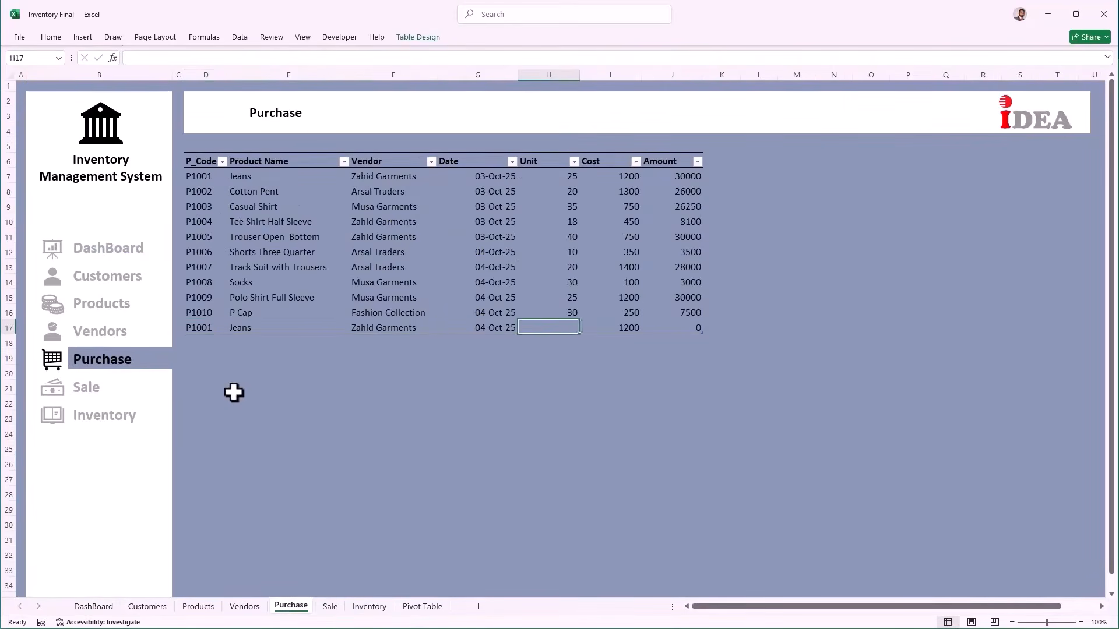
pyautogui.write('10')
pyautogui.press('Tab')
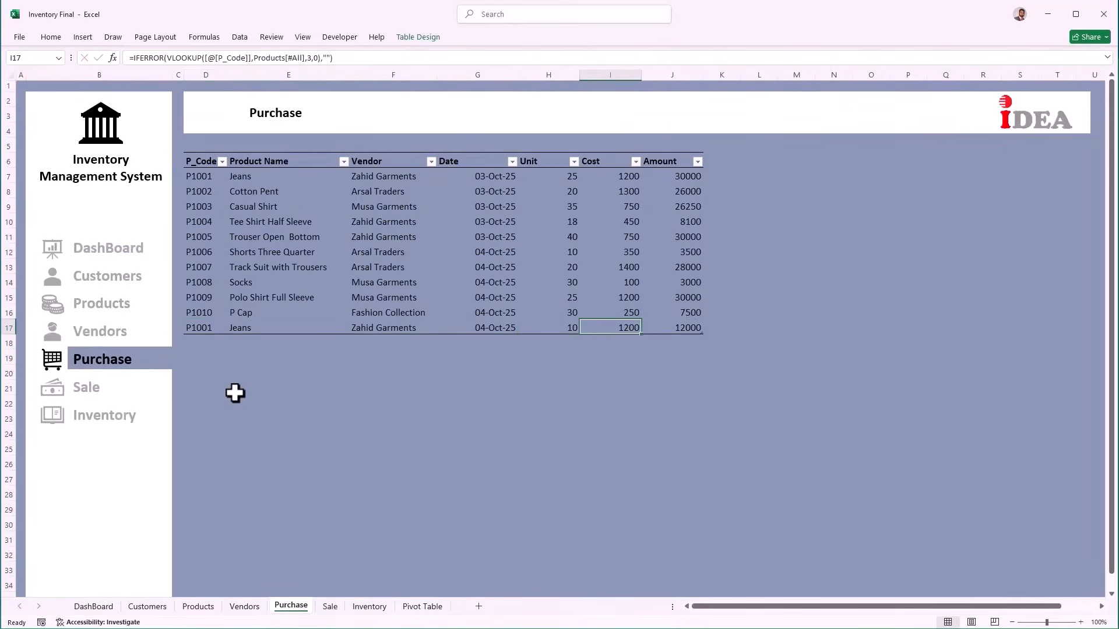
pyautogui.click(369, 607)
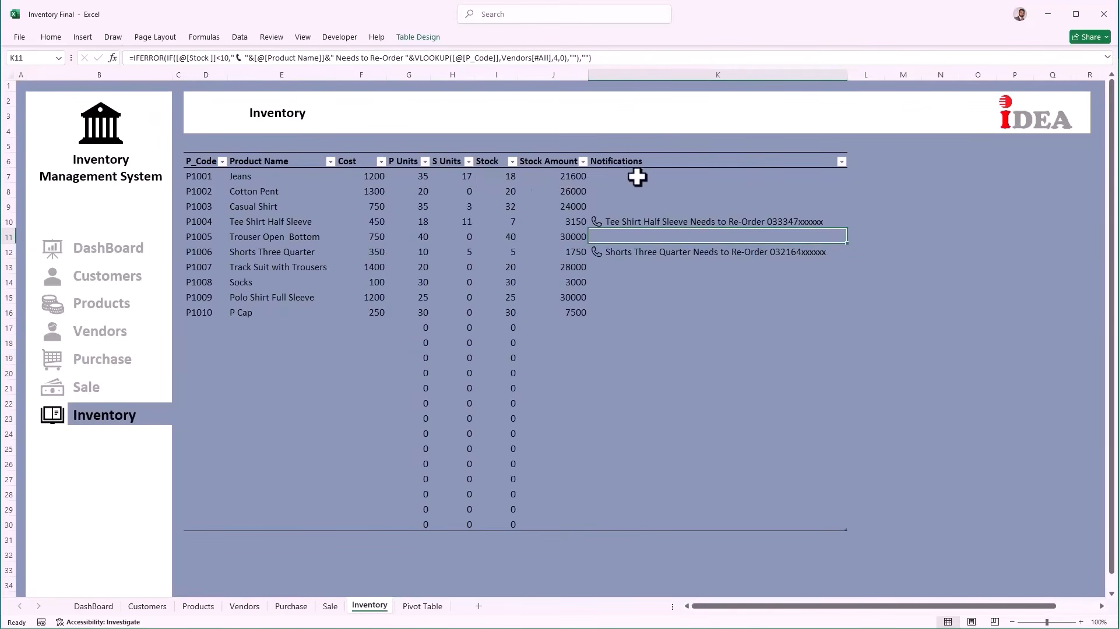
pyautogui.click(645, 176)
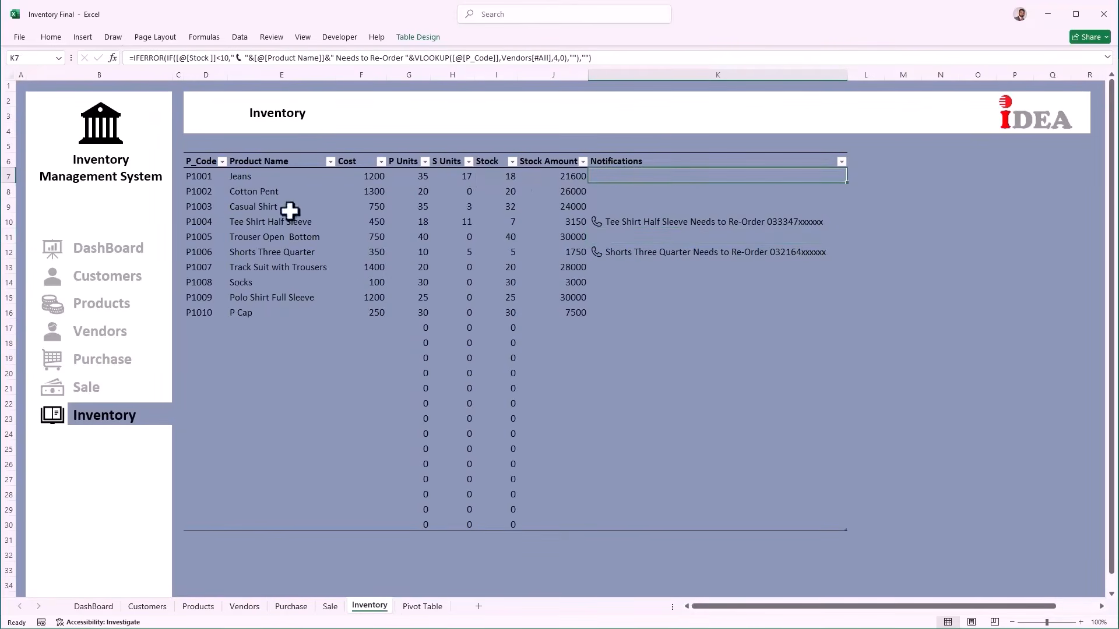
# Step: Add a 10-unit P1004 purchase dated 10/4/2025, then check Inventory and the DashBoard
pyautogui.click(300, 604)
pyautogui.press('Tab')
pyautogui.press('Tab')
pyautogui.hotkey('alt', 'Down')
pyautogui.press('Down')
pyautogui.press('Down')
pyautogui.press('Down')
pyautogui.press('Down')
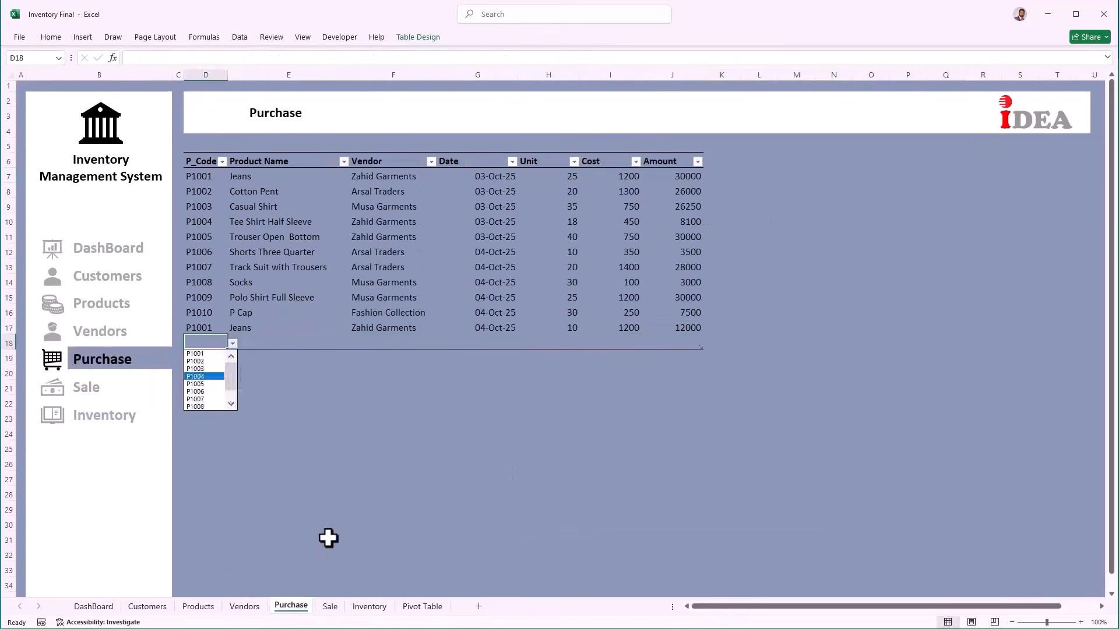
pyautogui.press('Return')
pyautogui.press('Tab')
pyautogui.press('Tab')
pyautogui.press('Tab')
pyautogui.write('10/4/2025')
pyautogui.press('Tab')
pyautogui.write('10')
pyautogui.press('Tab')
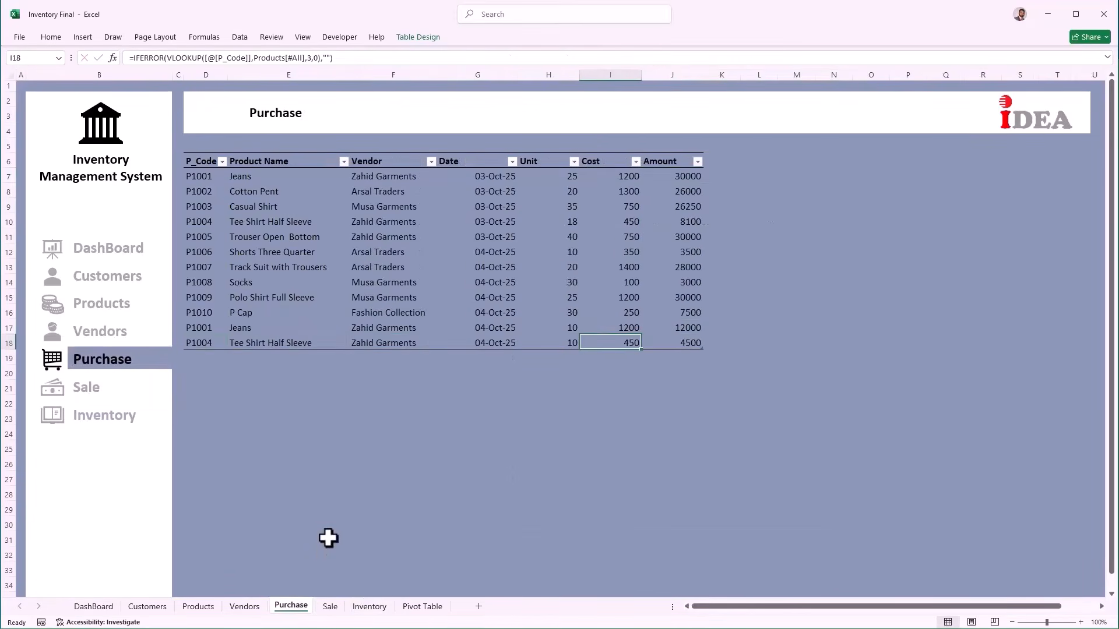
pyautogui.click(370, 607)
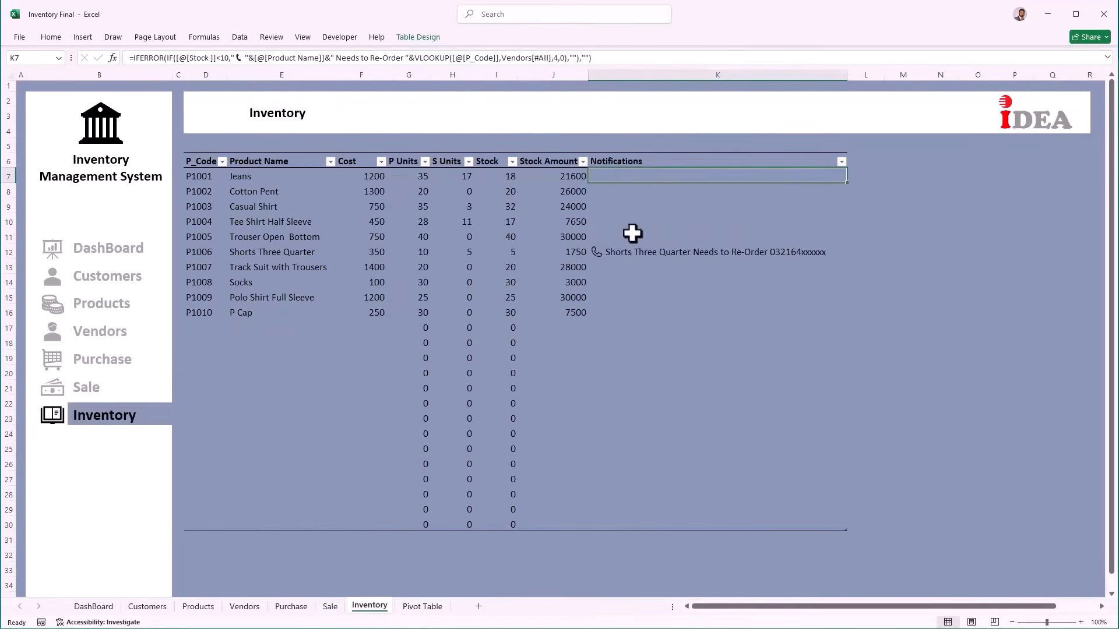
pyautogui.click(125, 252)
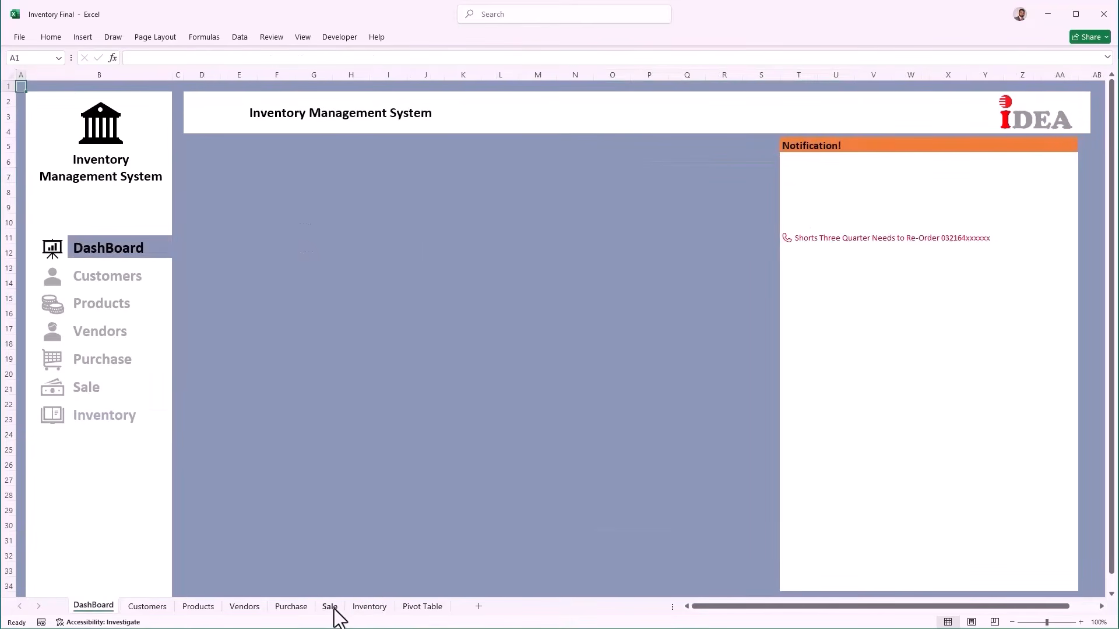
# Step: Add a Purchase row for P1006 (Shorts Three Quarter) with today's date and 20 units
pyautogui.click(289, 608)
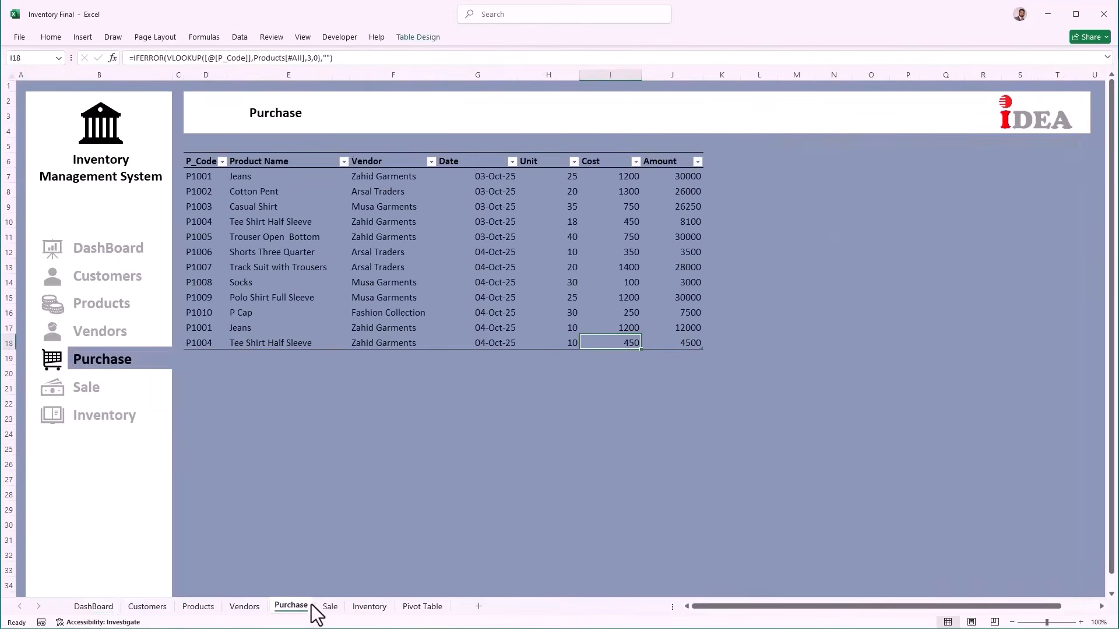
pyautogui.click(370, 608)
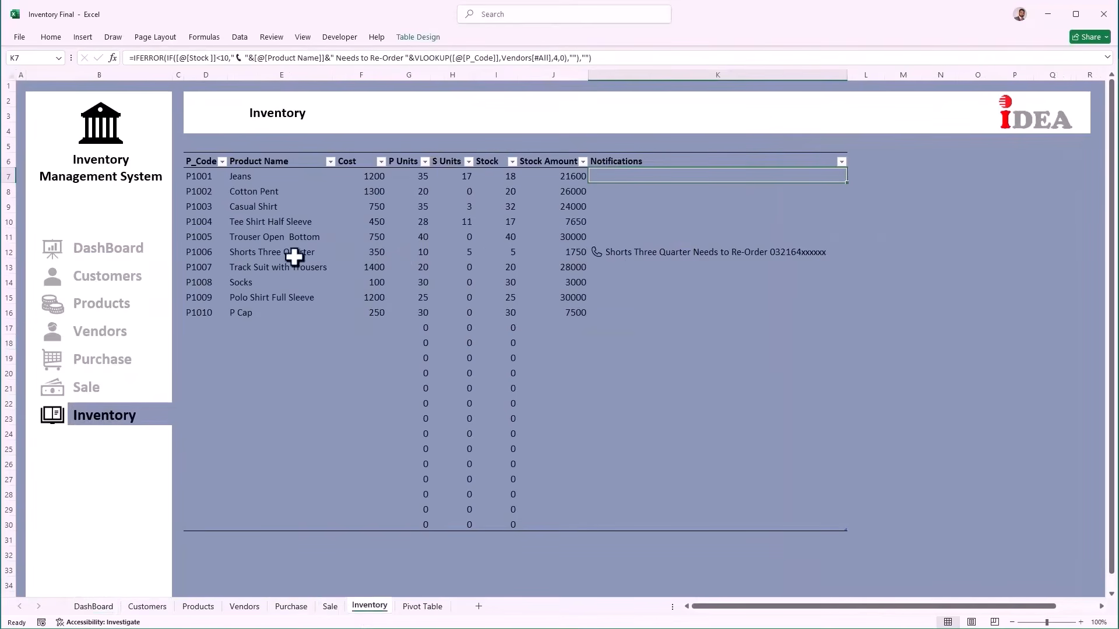
pyautogui.click(279, 609)
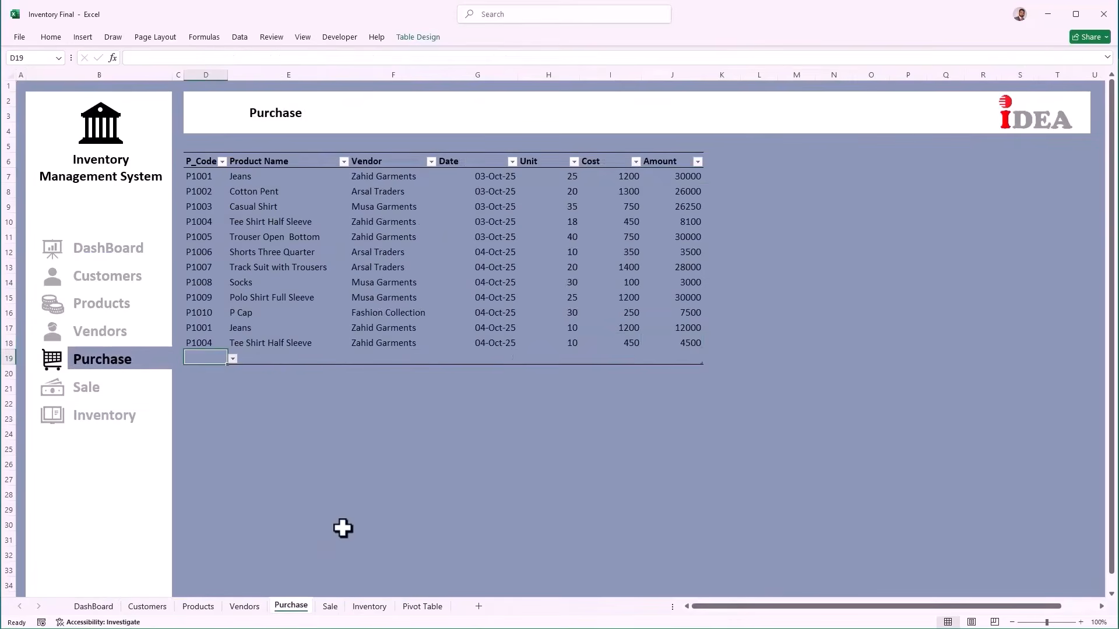
pyautogui.hotkey('alt', 'Down')
pyautogui.press('Down')
pyautogui.press('Down')
pyautogui.press('Down')
pyautogui.press('Down')
pyautogui.press('Down')
pyautogui.press('Return')
pyautogui.press('Right')
pyautogui.press('Right')
pyautogui.press('Right')
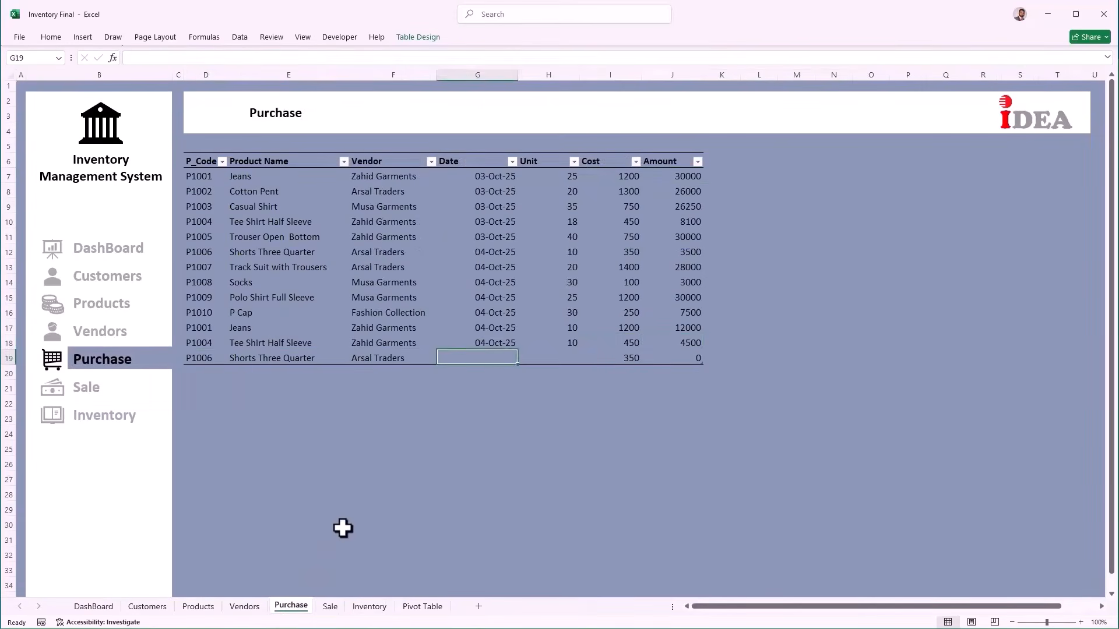
pyautogui.hotkey('ctrl', ';')
pyautogui.press('Tab')
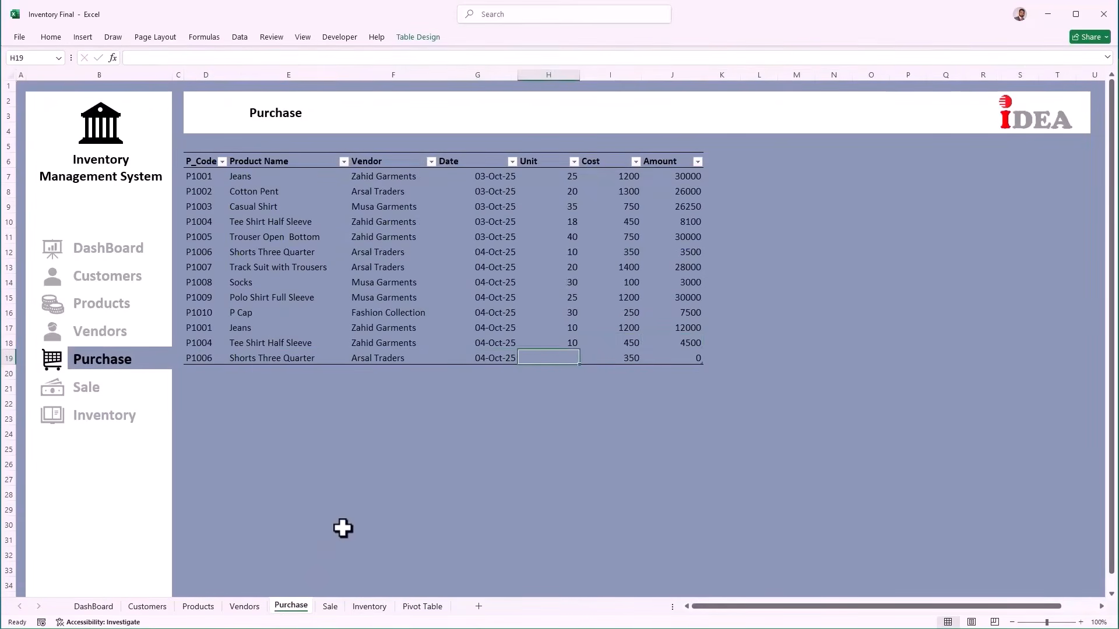
pyautogui.write('20')
pyautogui.press('Tab')
pyautogui.press('Tab')
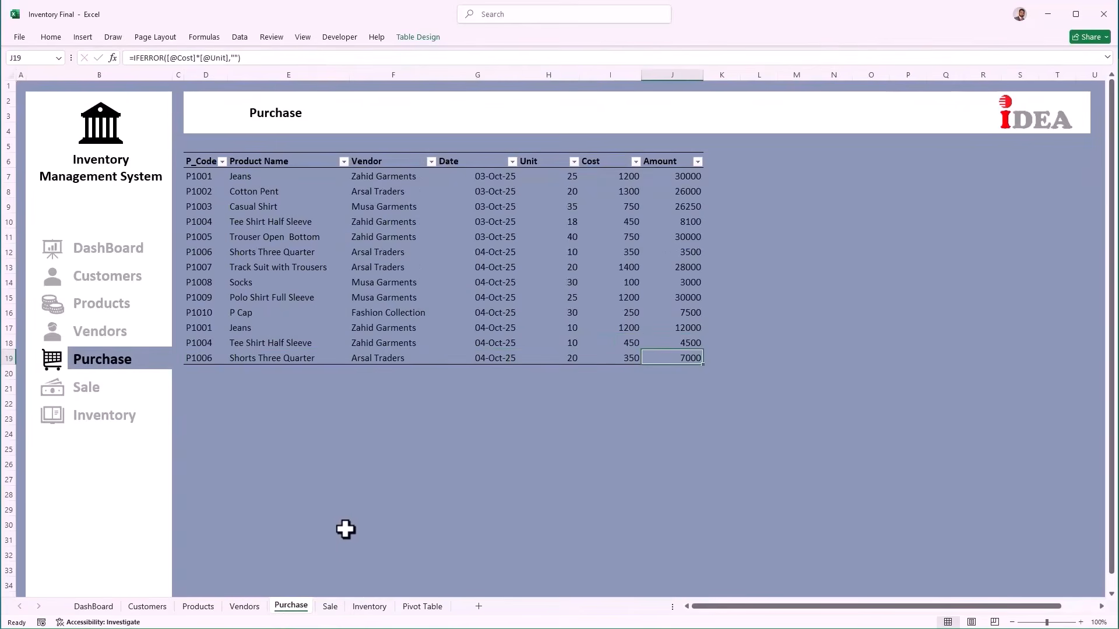
pyautogui.click(99, 257)
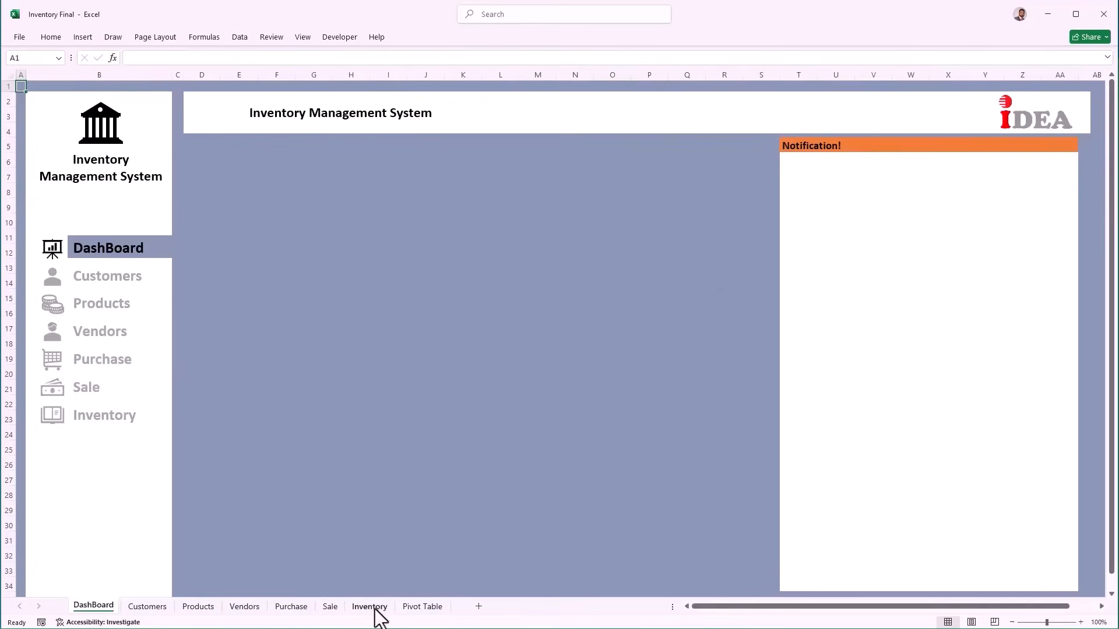
# Step: Start a new Sale row, choosing the customer and product P1007
pyautogui.click(334, 607)
pyautogui.click(213, 285)
pyautogui.hotkey('alt', 'Down')
pyautogui.press('Down')
pyautogui.press('Down')
pyautogui.press('Down')
pyautogui.press('Down')
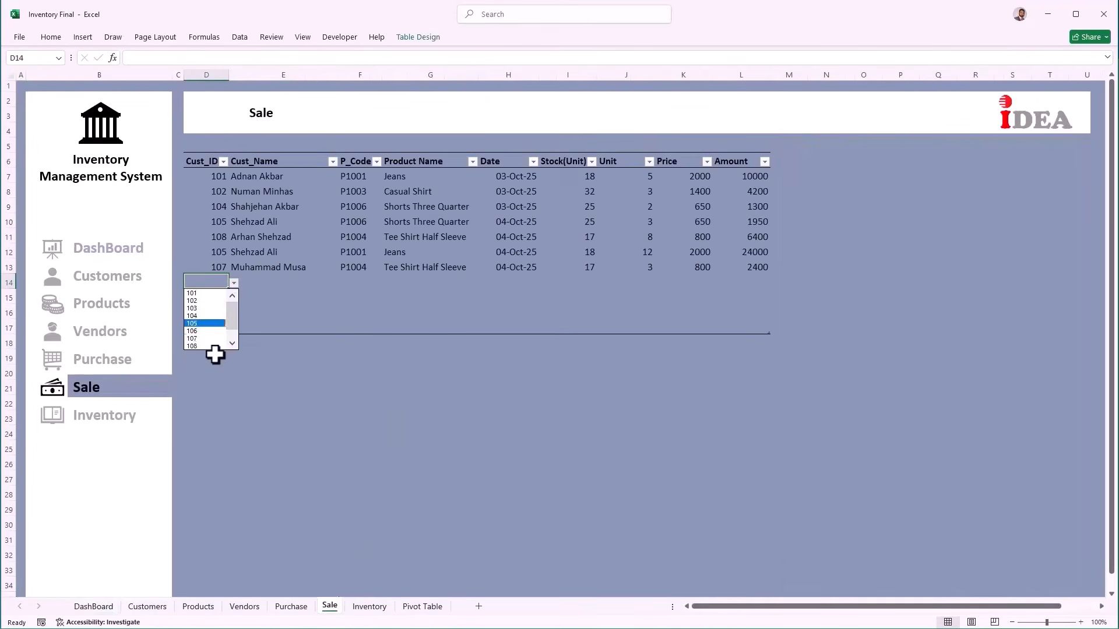
pyautogui.press('Down')
pyautogui.press('Down')
pyautogui.press('Down')
pyautogui.press('Down')
pyautogui.press('Return')
pyautogui.press('Tab')
pyautogui.press('Tab')
pyautogui.hotkey('alt', 'Down')
pyautogui.press('Down')
pyautogui.press('Down')
pyautogui.press('Down')
pyautogui.press('Down')
pyautogui.press('Down')
pyautogui.press('Down')
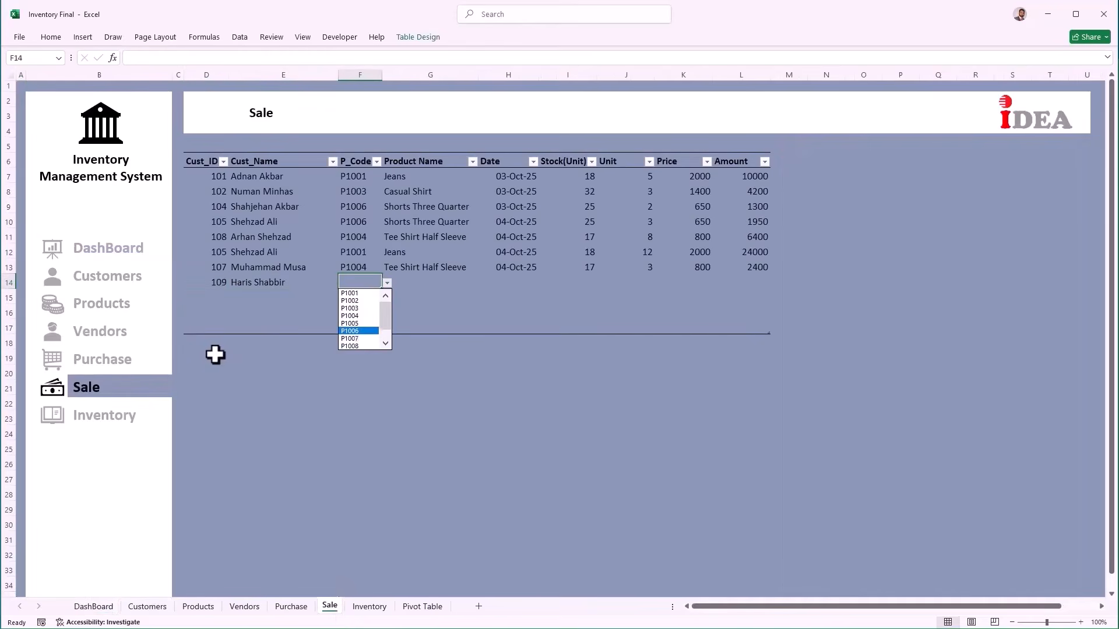
pyautogui.press('Down')
pyautogui.press('Return')
# Step: Enter today's date and 11 units for the P1007 sale, leaving stock at 9
pyautogui.press('Right')
pyautogui.press('Right')
pyautogui.press('Right')
pyautogui.press('Left')
pyautogui.hotkey('ctrl', ';')
pyautogui.press('Right')
pyautogui.press('Right')
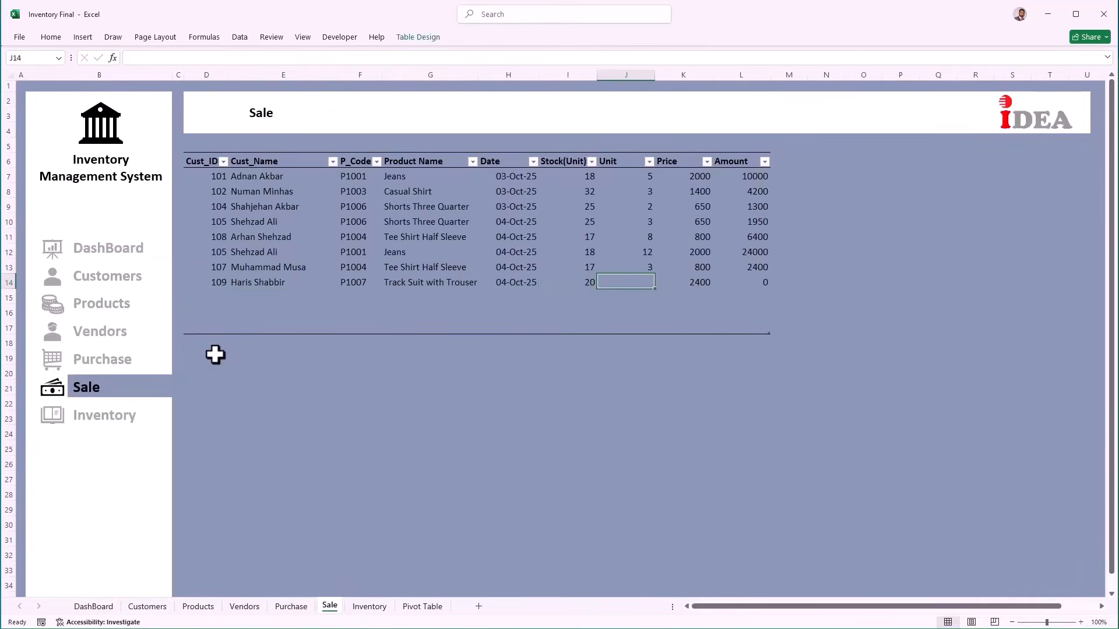
pyautogui.press('Left')
pyautogui.press('Right')
pyautogui.write('11')
pyautogui.press('Tab')
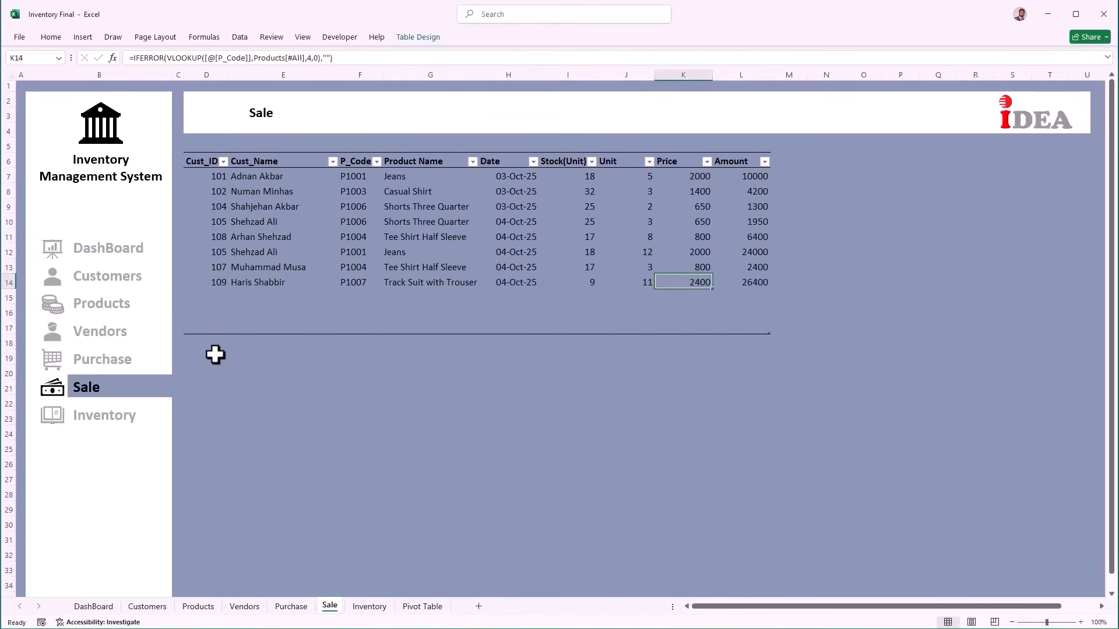
pyautogui.press('Left')
pyautogui.press('Left')
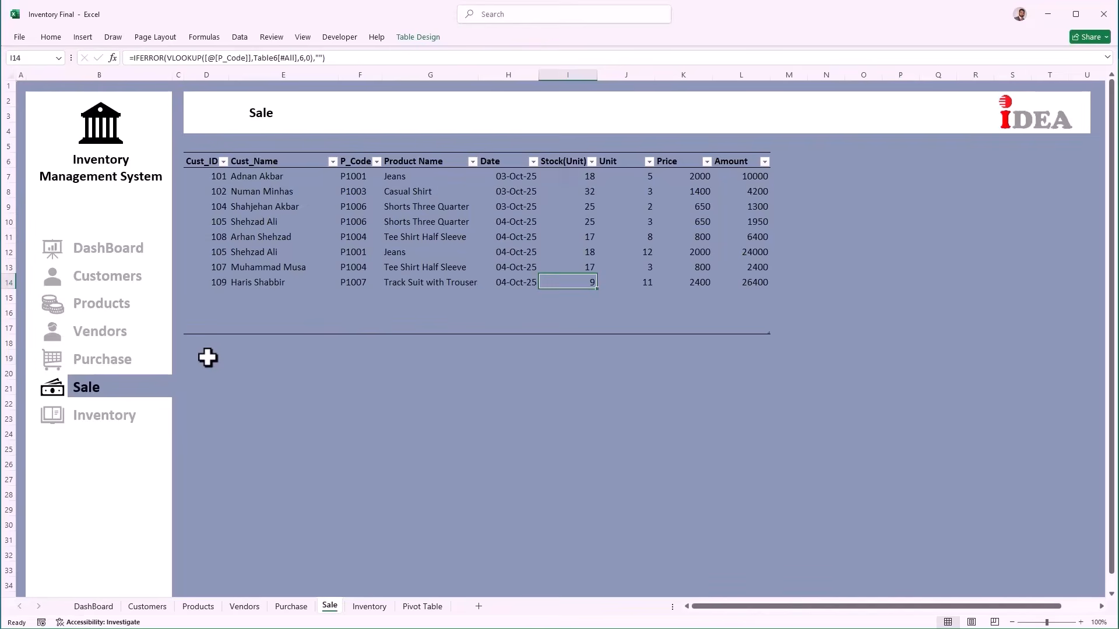
# Step: Show the Track Suit with Trousers re-order alert on the DashBoard and narrow the header banner slightly
pyautogui.click(133, 251)
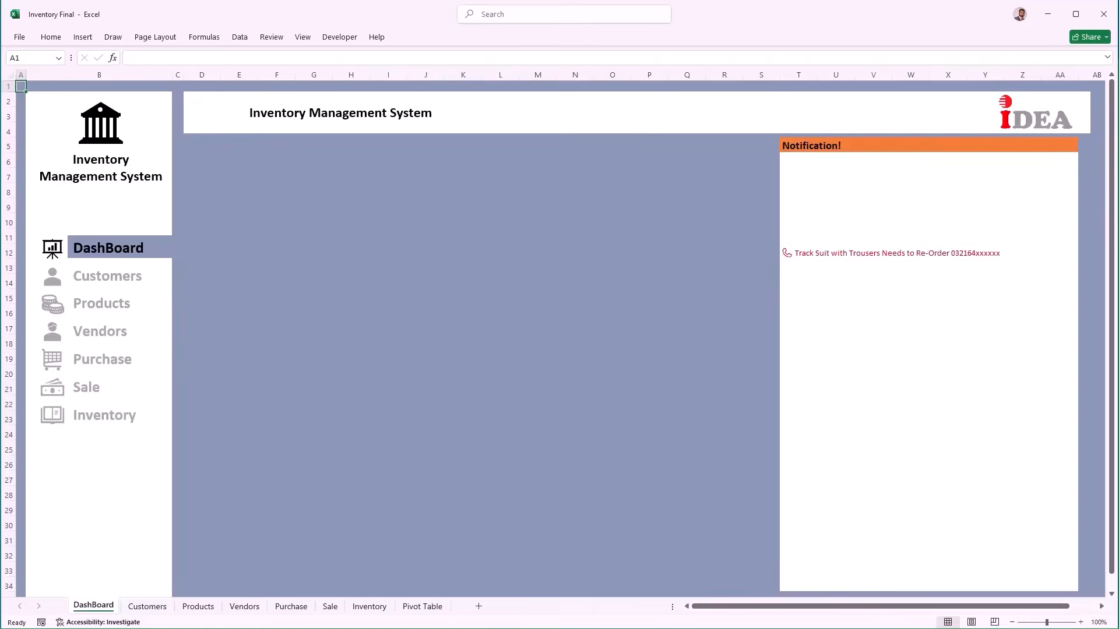
pyautogui.click(1082, 113)
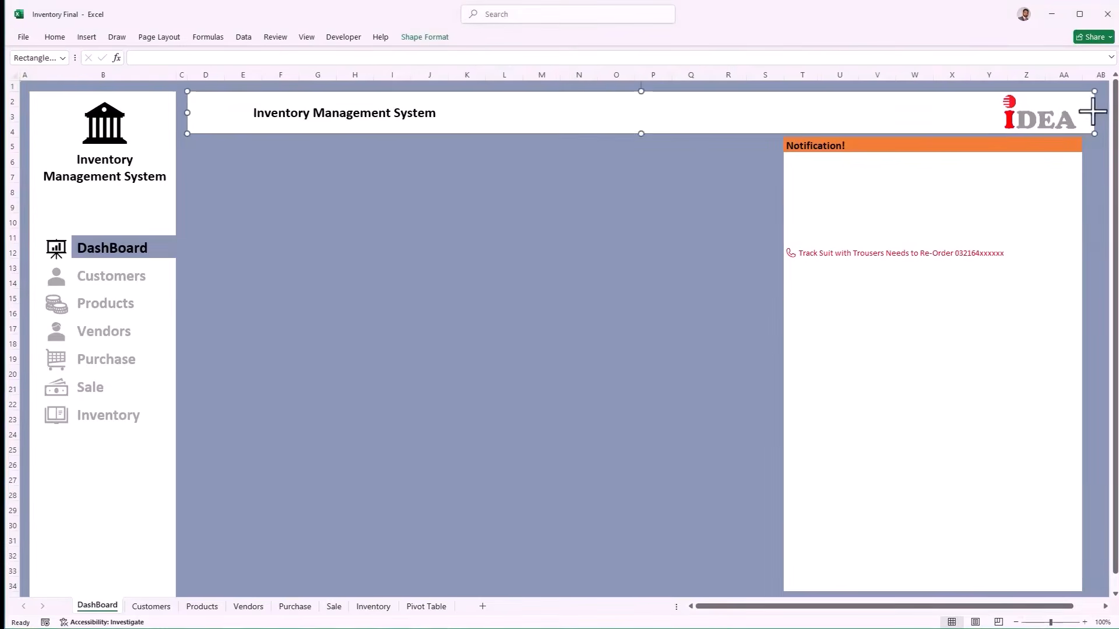
pyautogui.moveTo(1093, 112); pyautogui.dragTo(1084, 111)
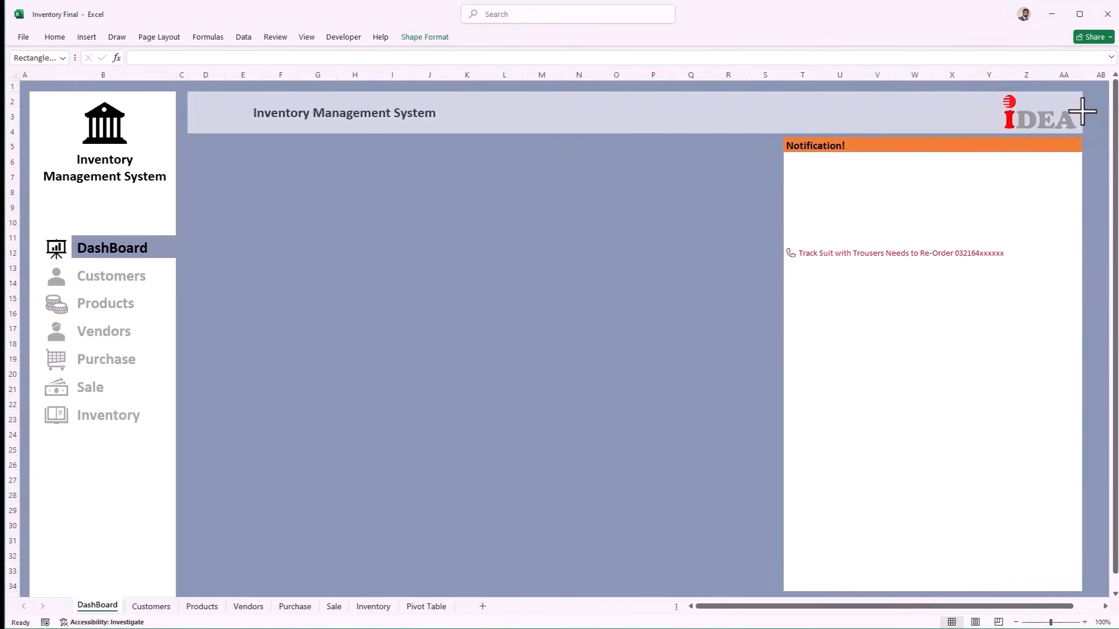
pyautogui.moveTo(1082, 110); pyautogui.dragTo(1081, 111)
pyautogui.click(676, 237)
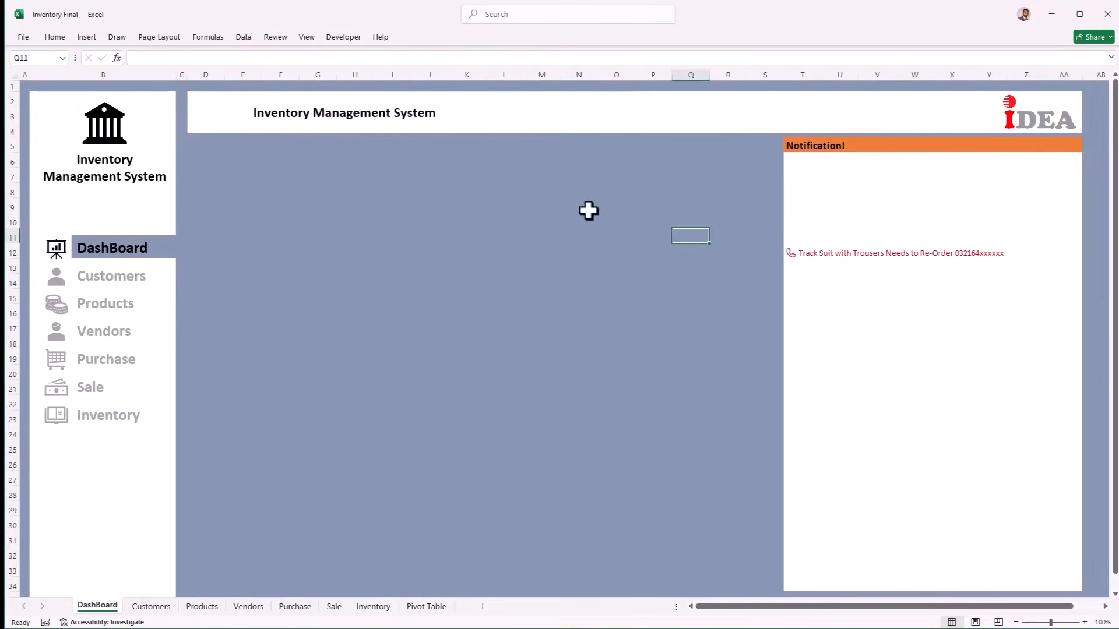
# Step: Create a PivotTable from the customer table at 'Pivot Table'!A3 counting Cust-Name
pyautogui.click(162, 610)
pyautogui.moveTo(207, 161); pyautogui.dragTo(544, 314)
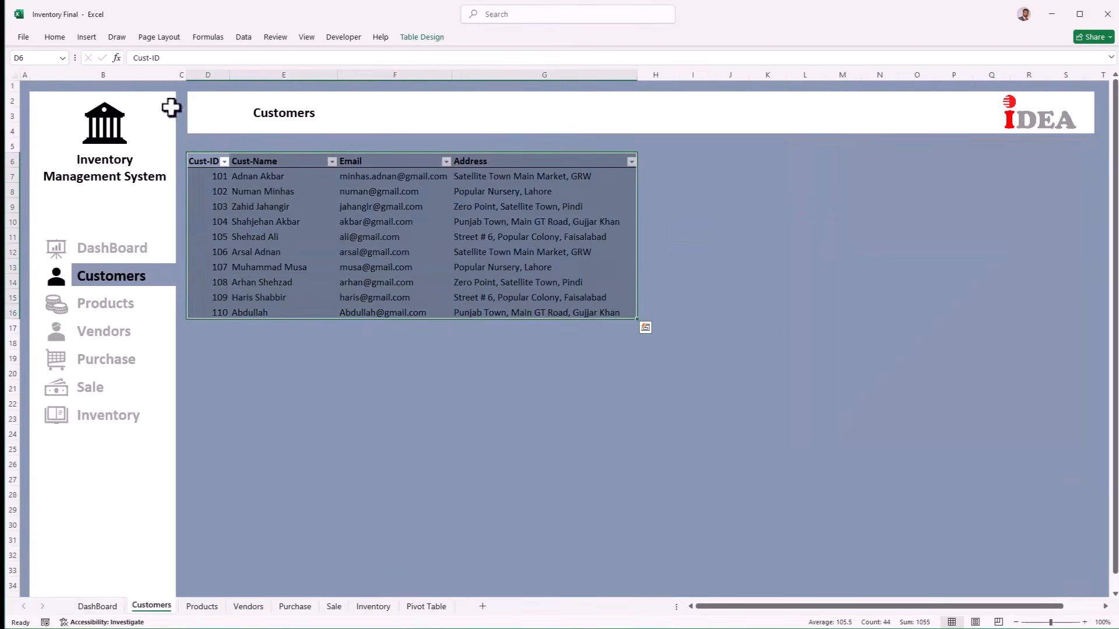
pyautogui.click(87, 36)
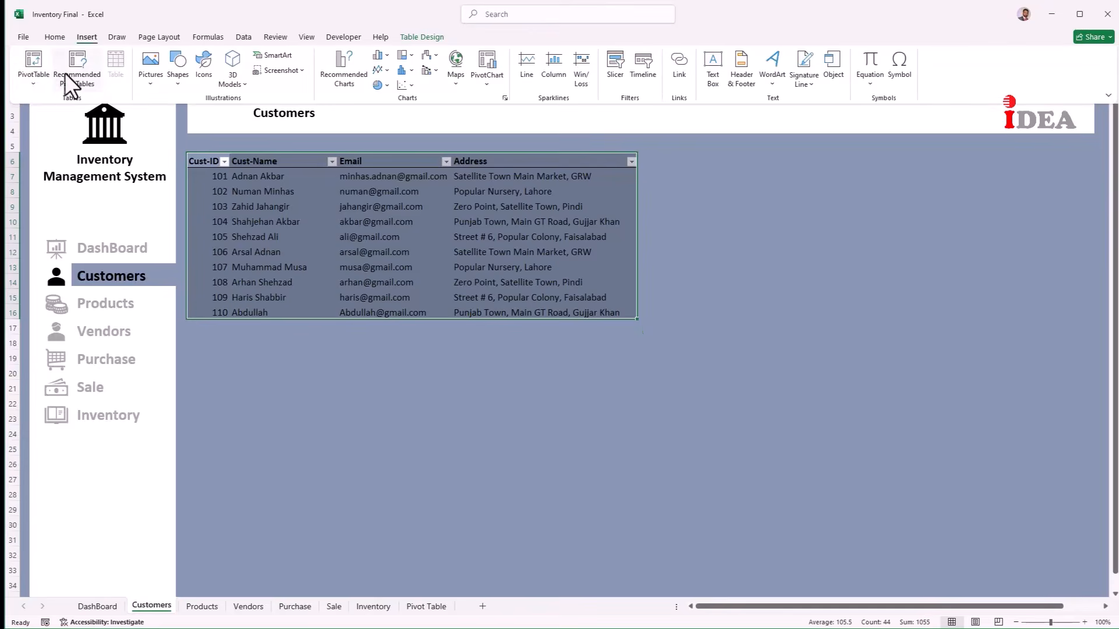
pyautogui.click(33, 87)
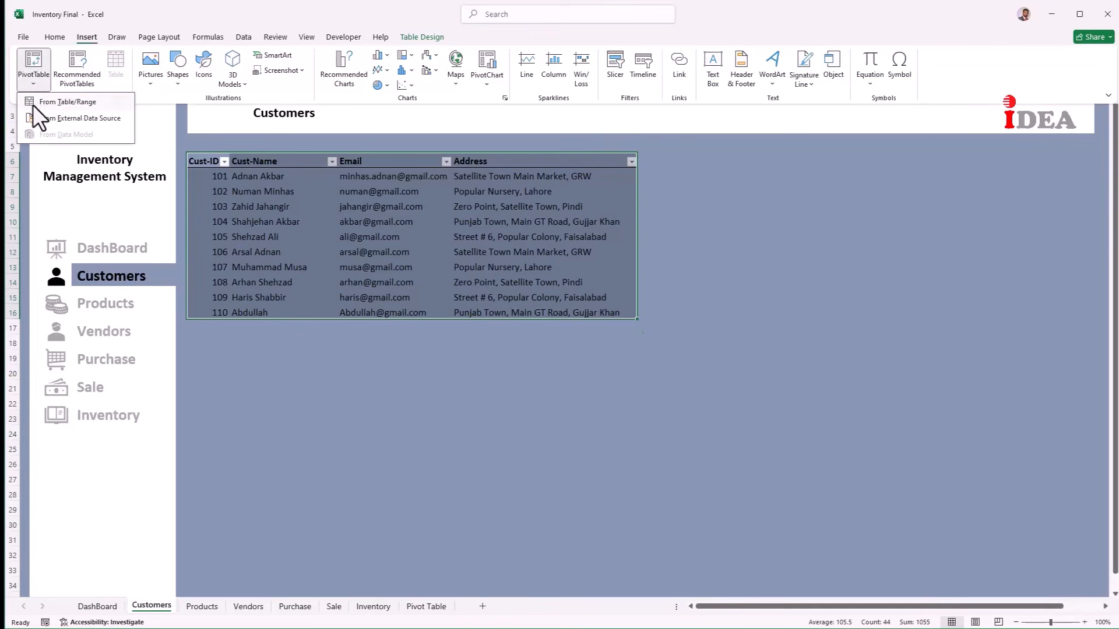
pyautogui.click(33, 104)
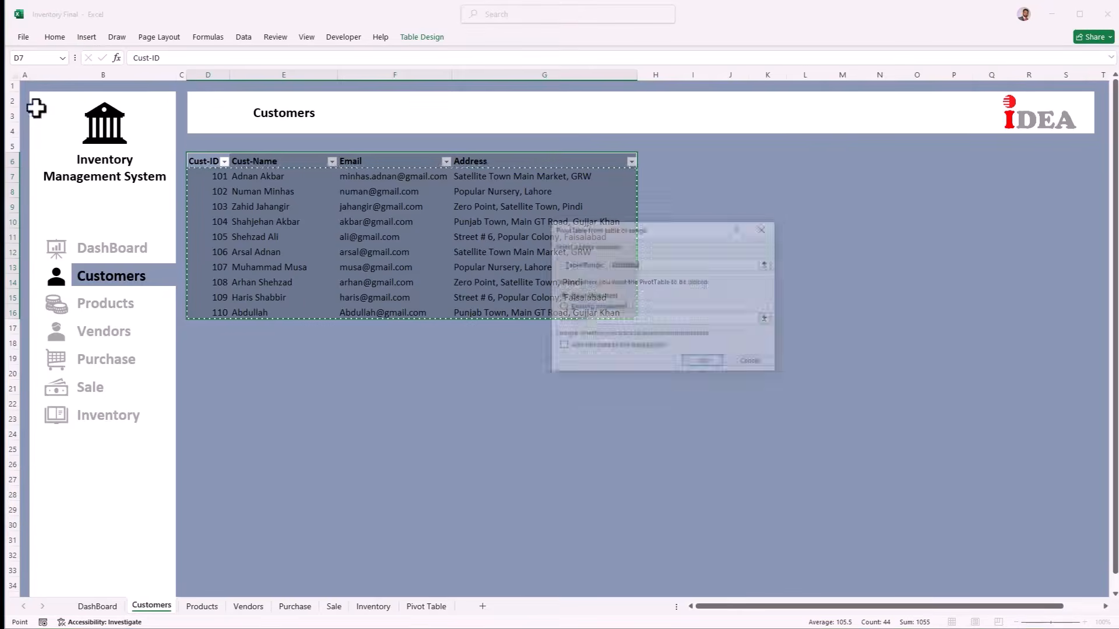
pyautogui.click(571, 309)
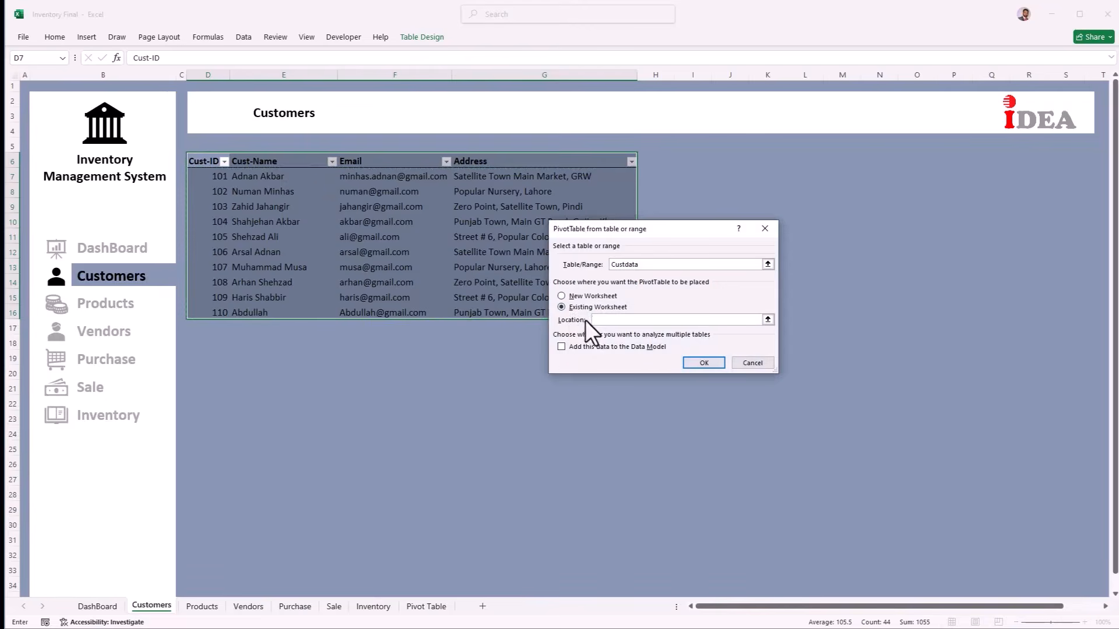
pyautogui.click(429, 606)
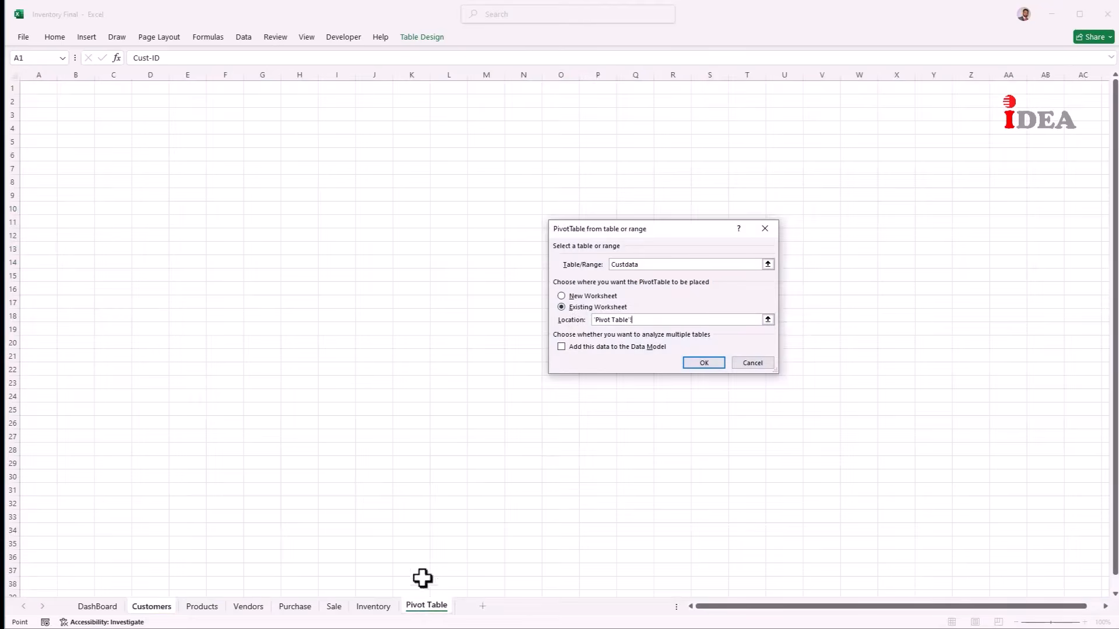
pyautogui.click(43, 115)
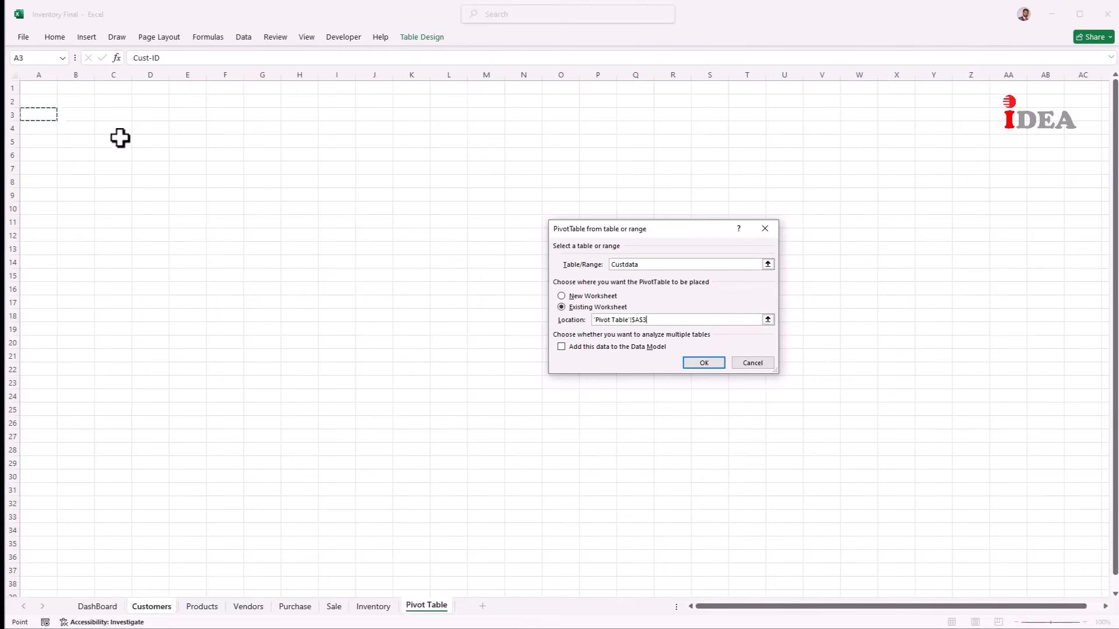
pyautogui.click(704, 363)
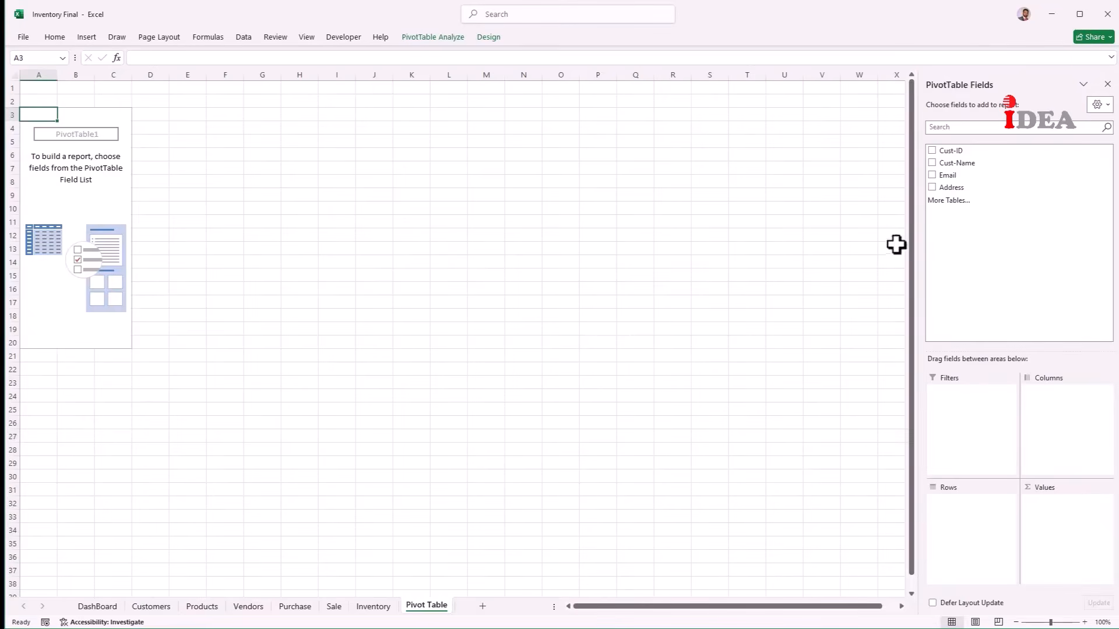
pyautogui.moveTo(958, 165); pyautogui.dragTo(1054, 506)
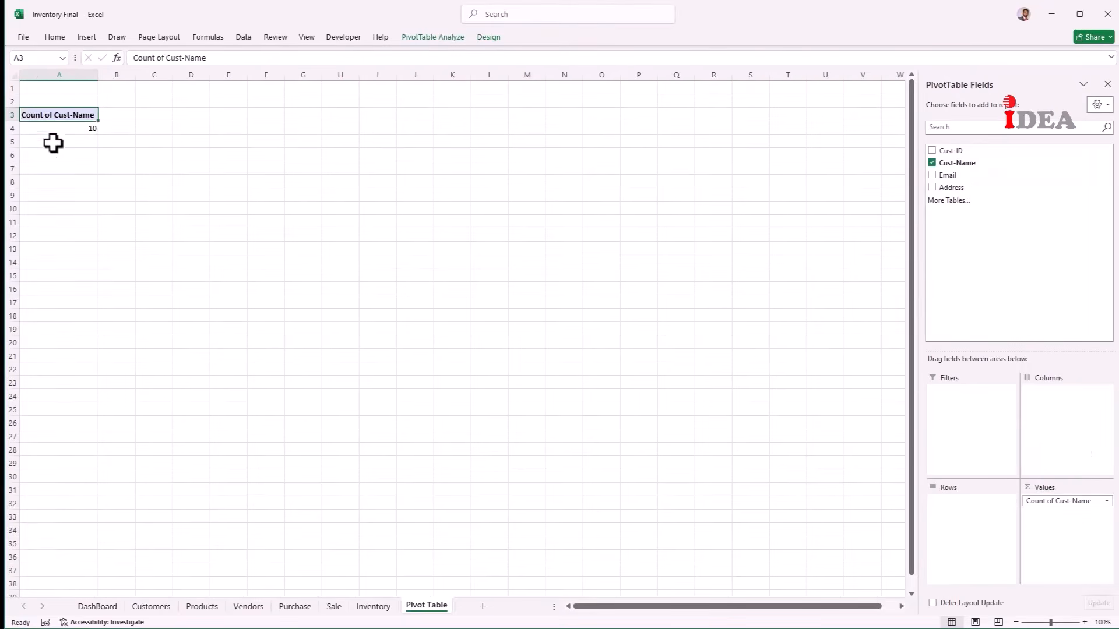
# Step: Label C3 'Total Customers' and link C4 to the pivot's count of 10 via GETPIVOTDATA
pyautogui.click(160, 117)
pyautogui.write('Tott')
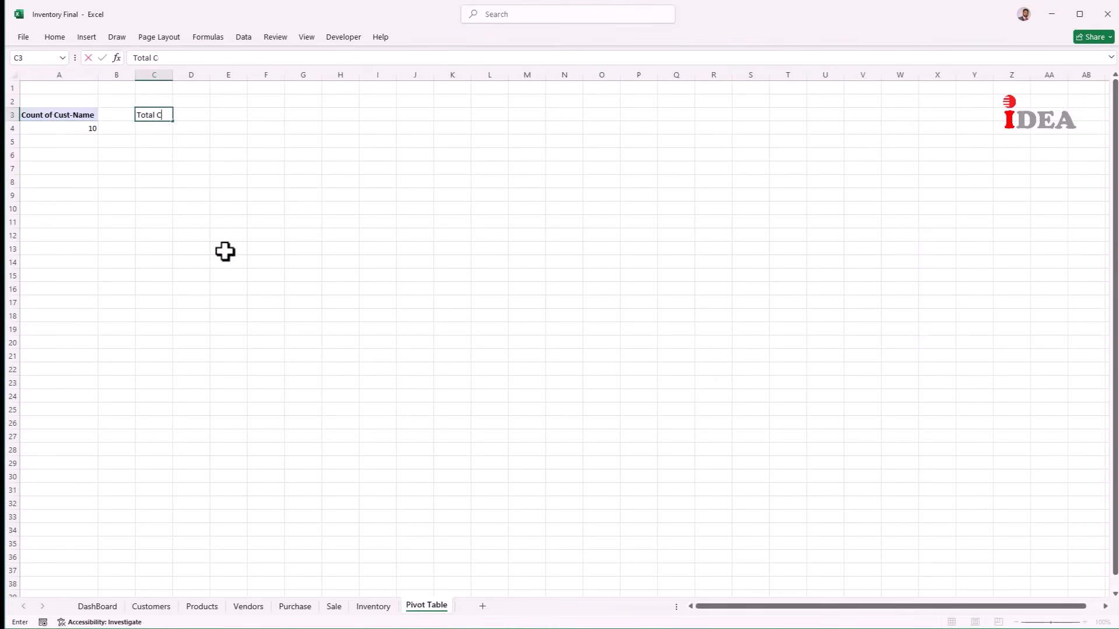
pyautogui.write('l Customers')
pyautogui.press('Return')
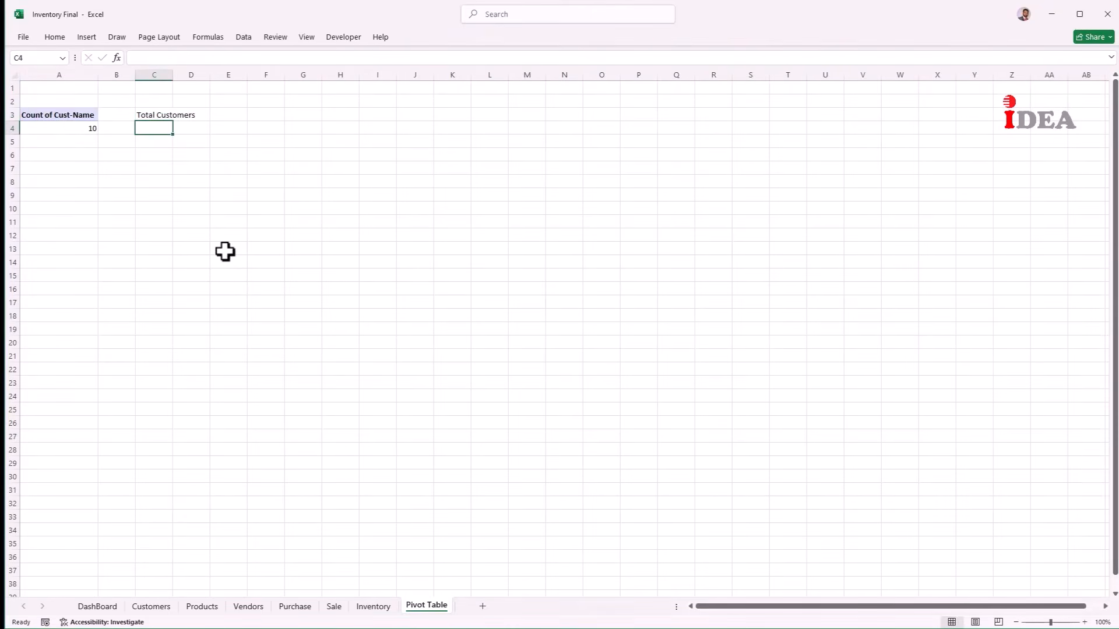
pyautogui.write('=')
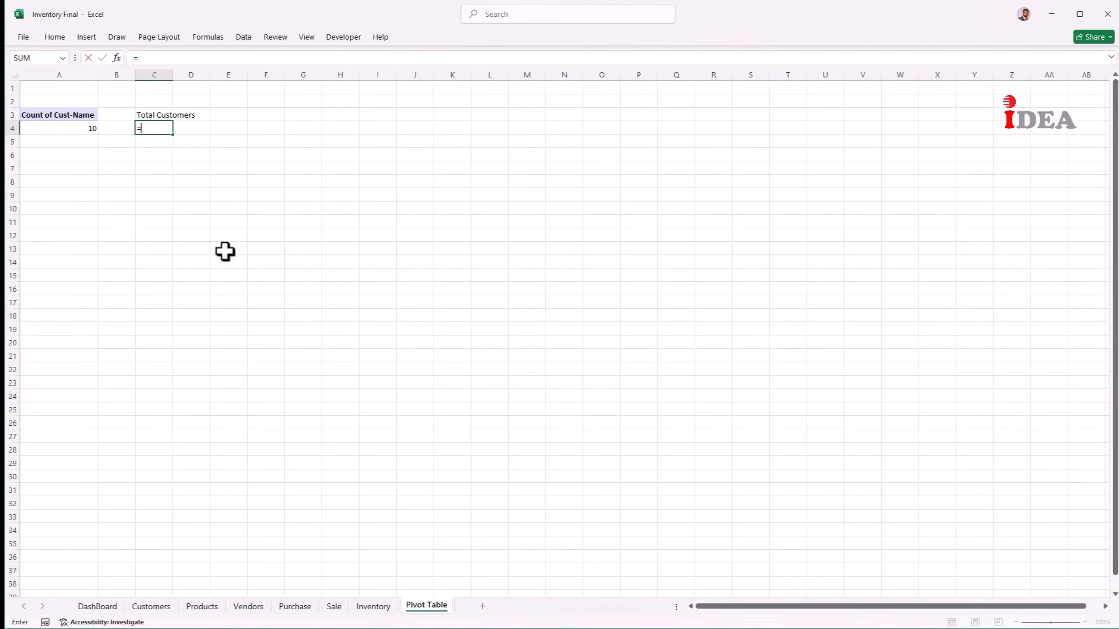
pyautogui.press('Left')
pyautogui.press('Left')
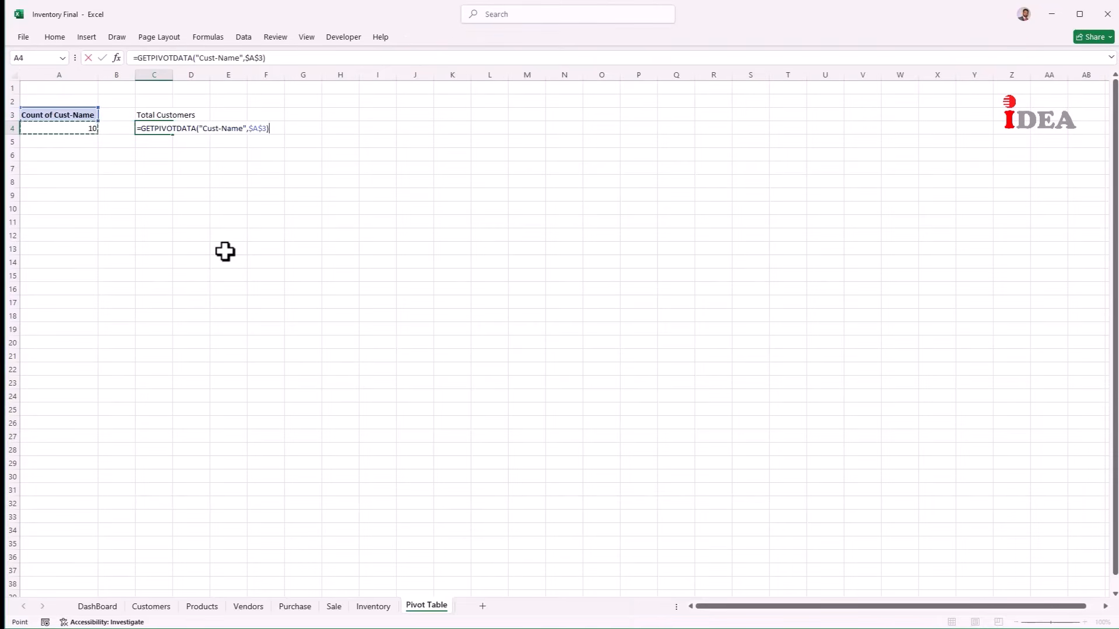
pyautogui.press('Return')
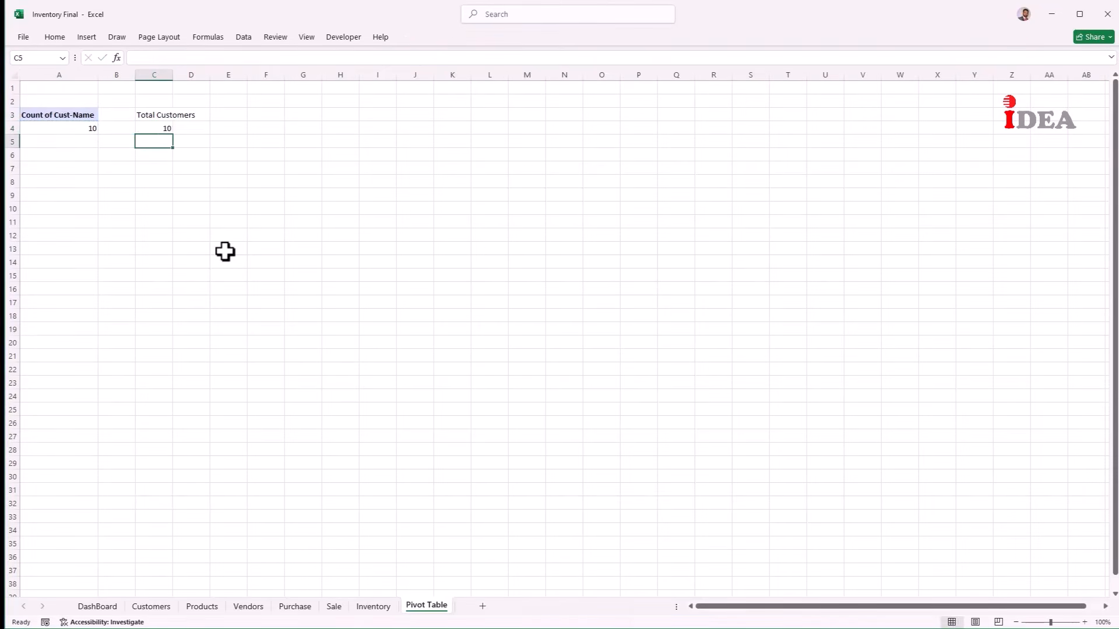
pyautogui.press('Left')
pyautogui.press('Left')
pyautogui.press('Down')
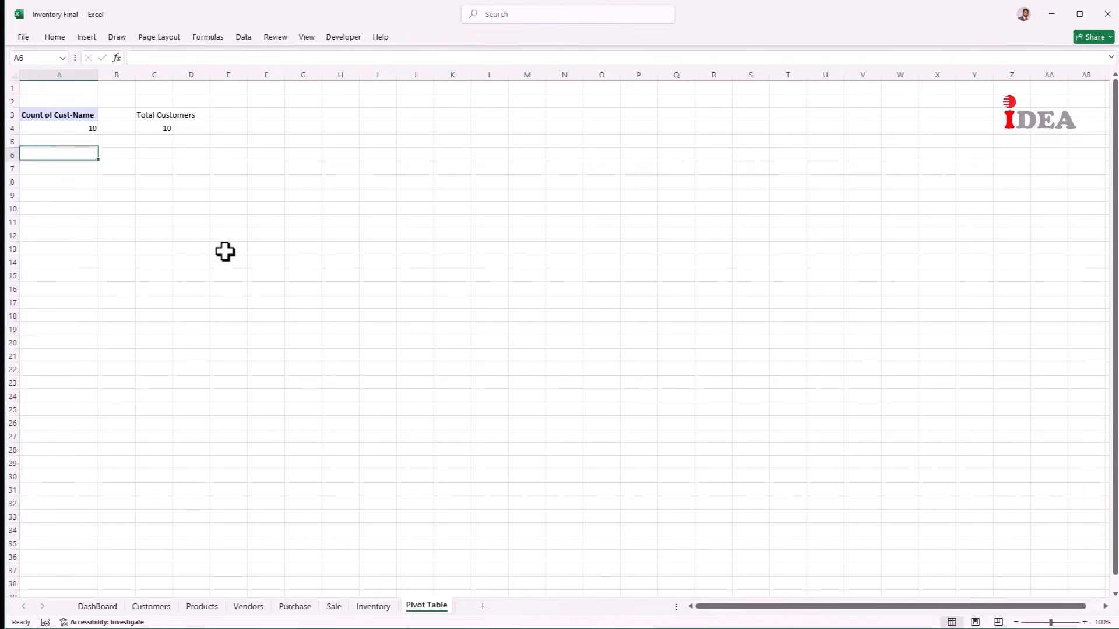
# Step: Create a PivotTable from the Products table at 'Pivot Table'!A6 counting Products
pyautogui.click(202, 607)
pyautogui.moveTo(205, 166); pyautogui.dragTo(425, 313)
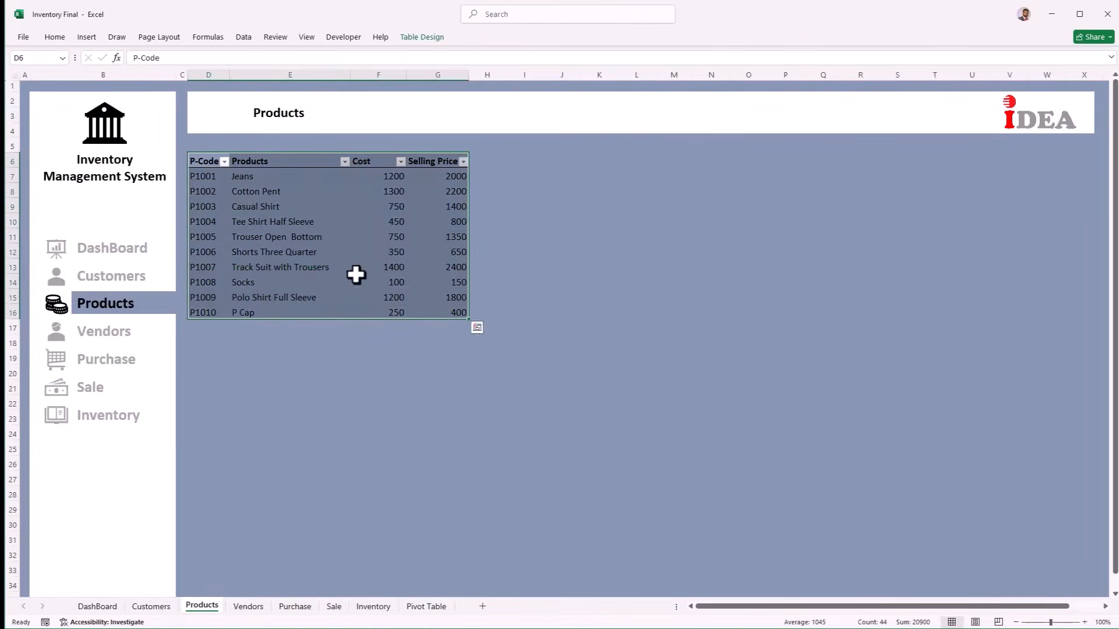
pyautogui.click(83, 39)
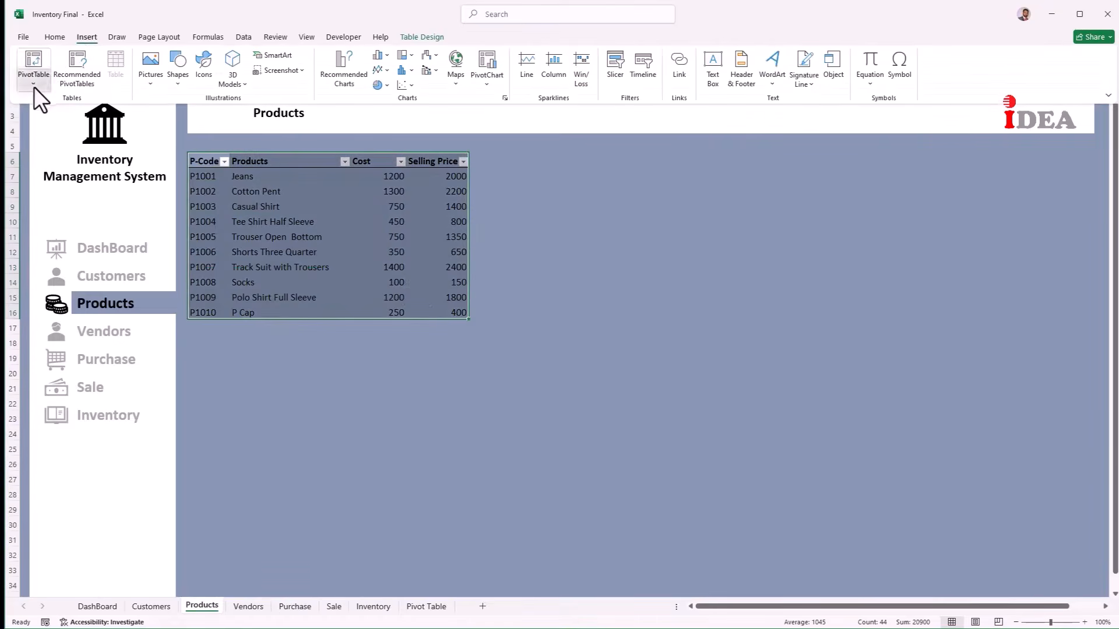
pyautogui.click(34, 85)
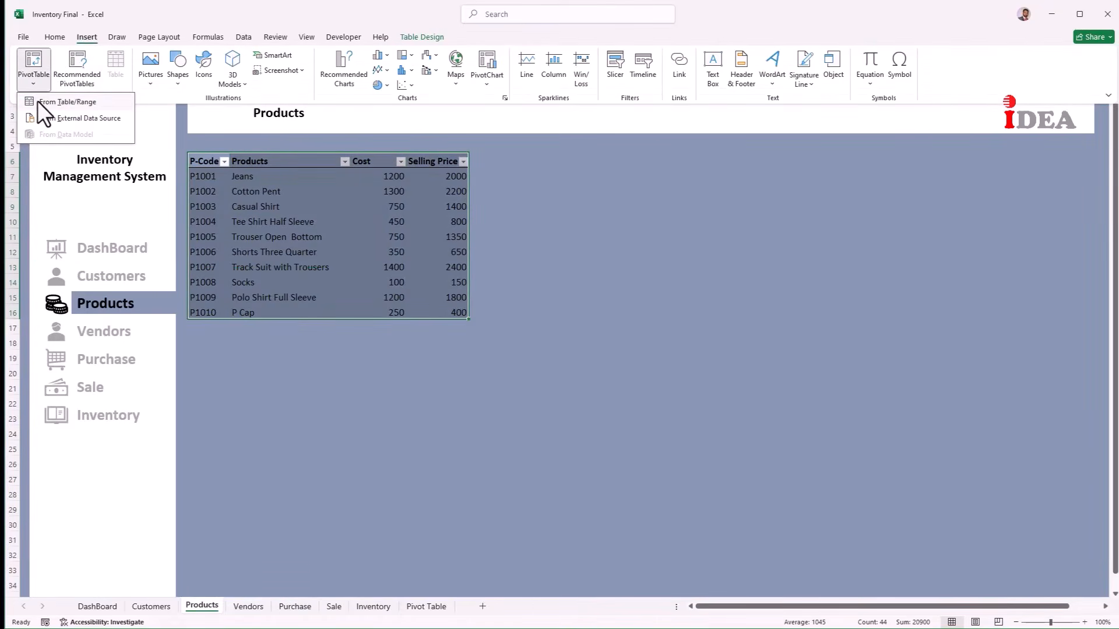
pyautogui.click(38, 102)
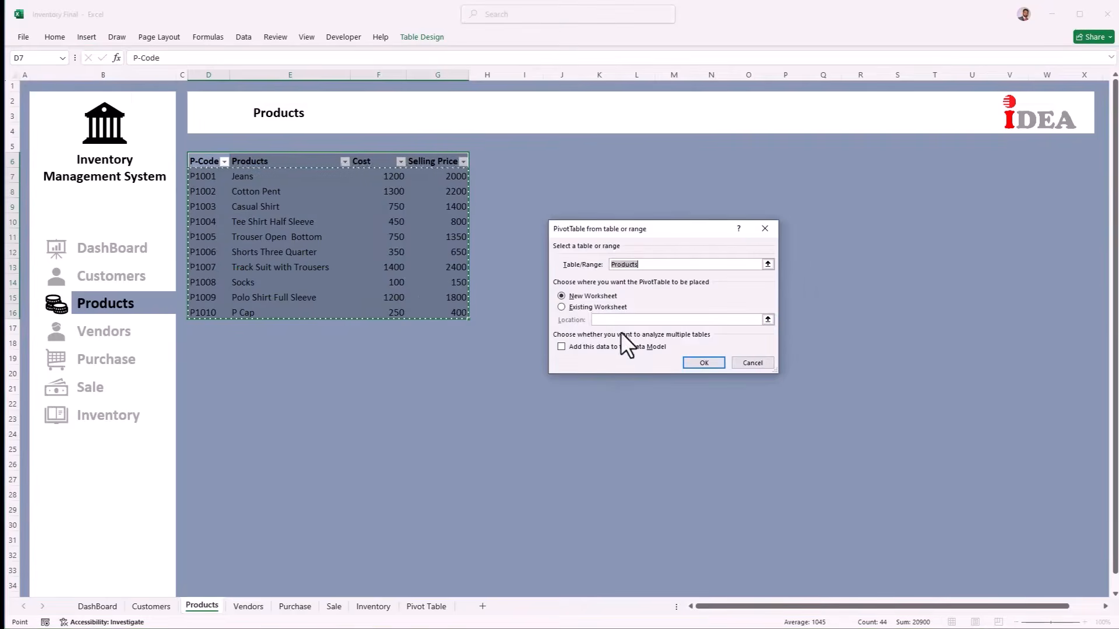
pyautogui.click(578, 306)
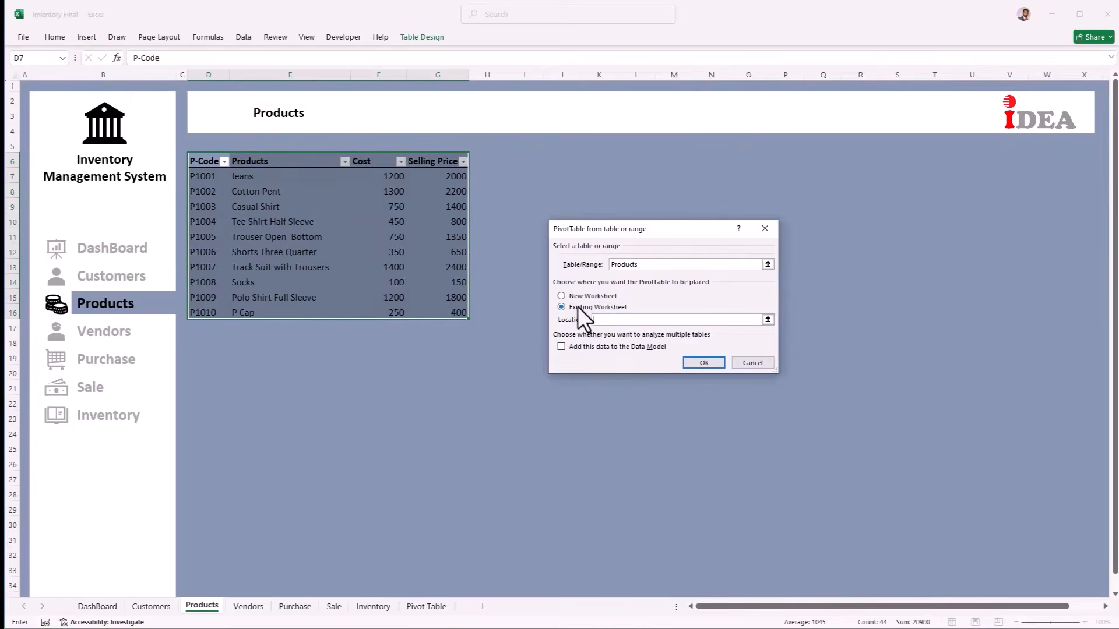
pyautogui.click(434, 606)
pyautogui.click(69, 156)
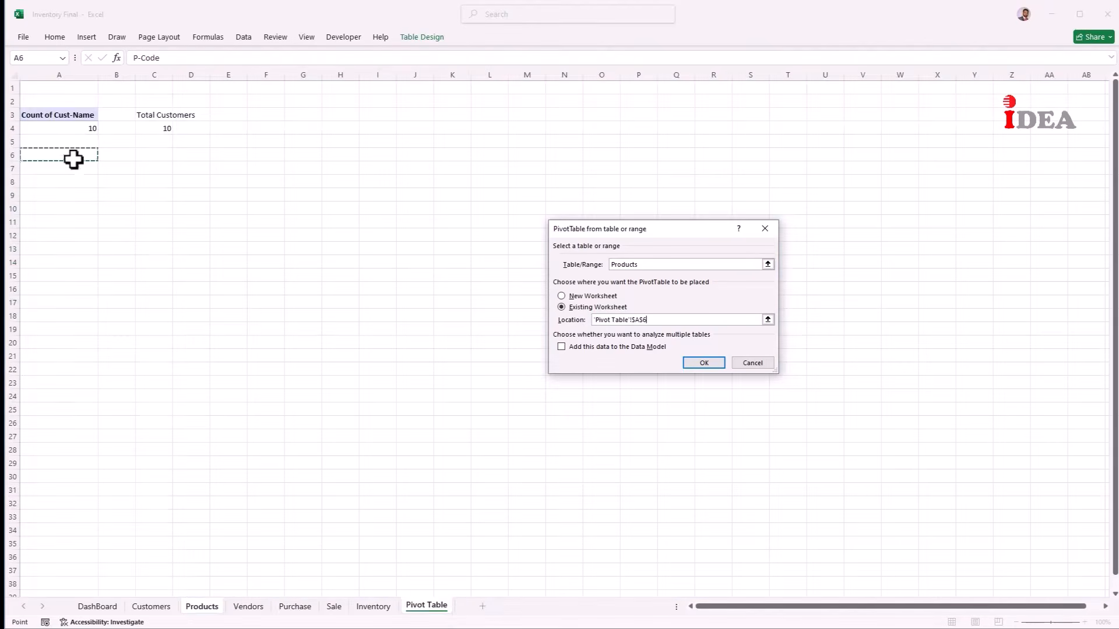
pyautogui.click(694, 364)
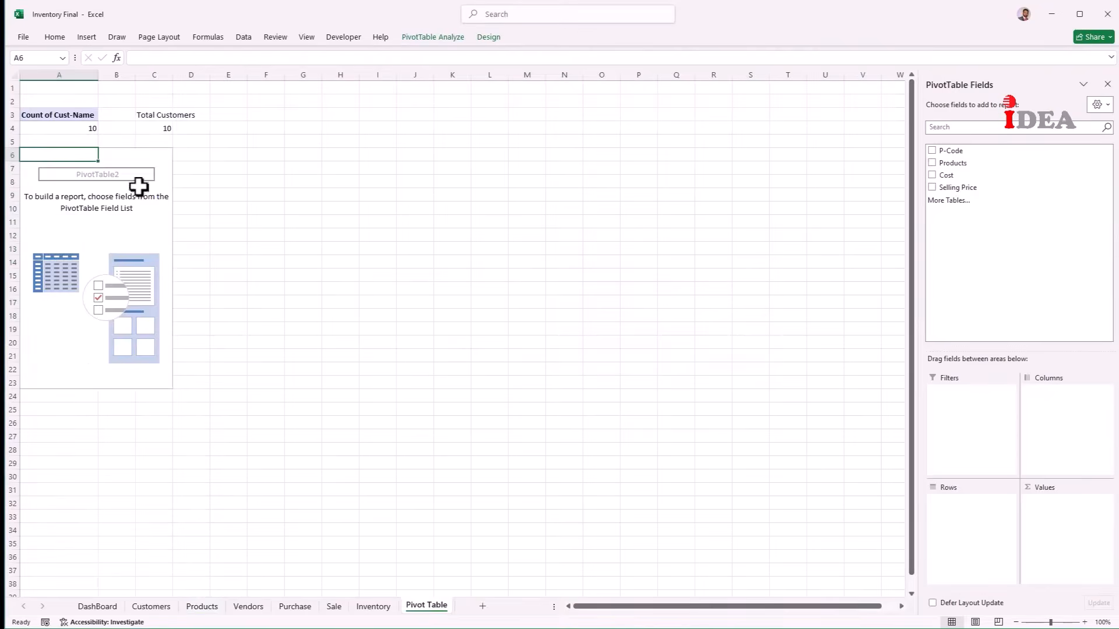
pyautogui.moveTo(961, 164); pyautogui.dragTo(1074, 513)
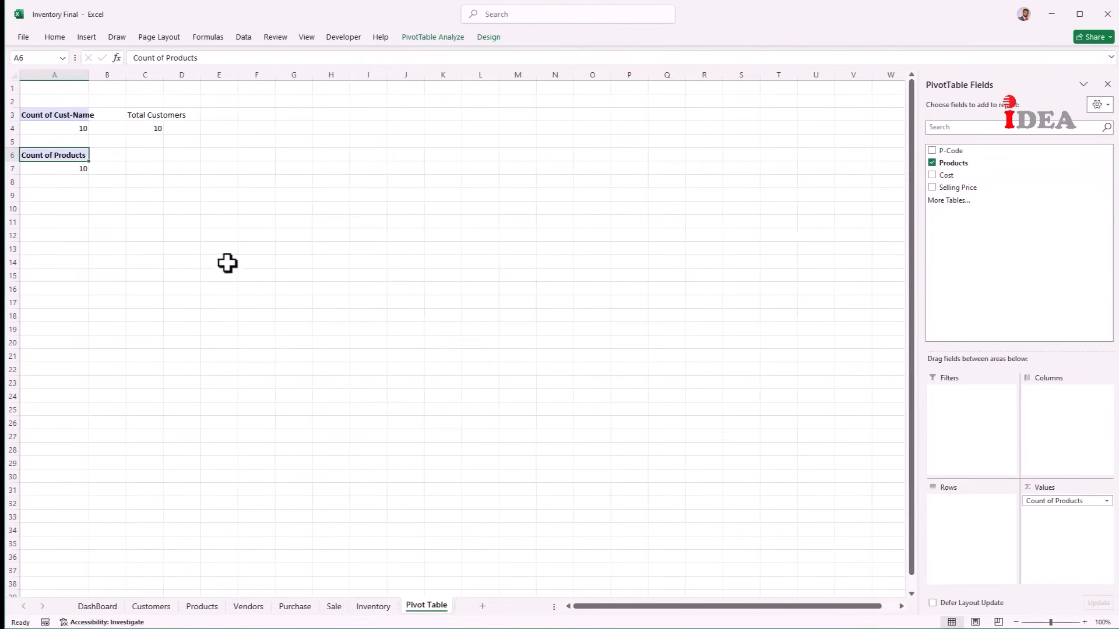
# Step: Label C6 'Total Products' and link C7 to the pivot's count of 10
pyautogui.click(155, 155)
pyautogui.write('Total Products')
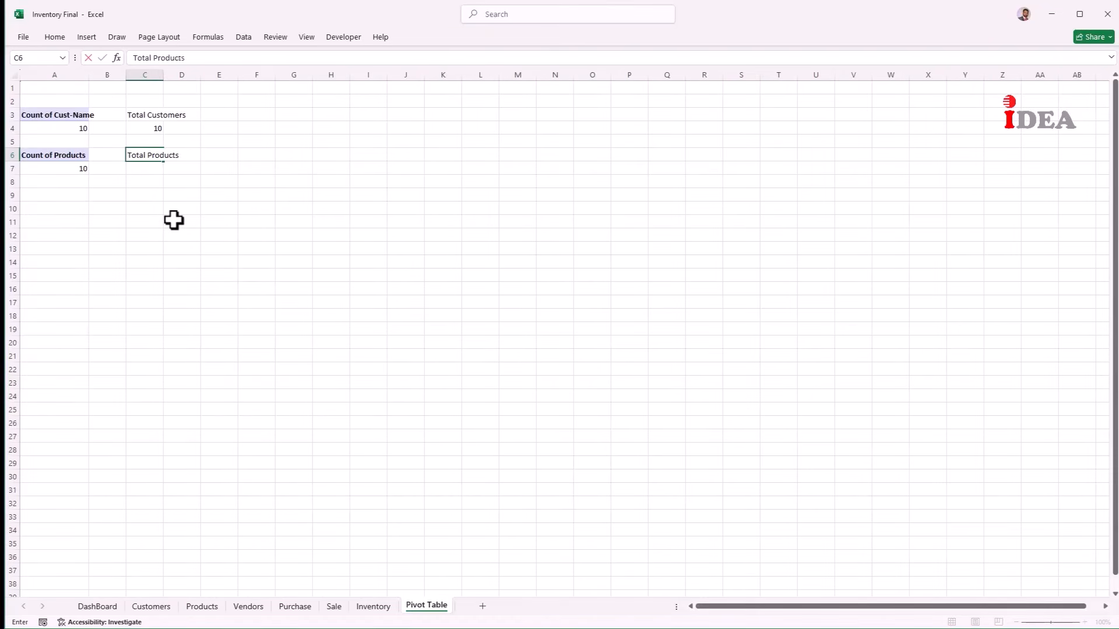
pyautogui.press('Return')
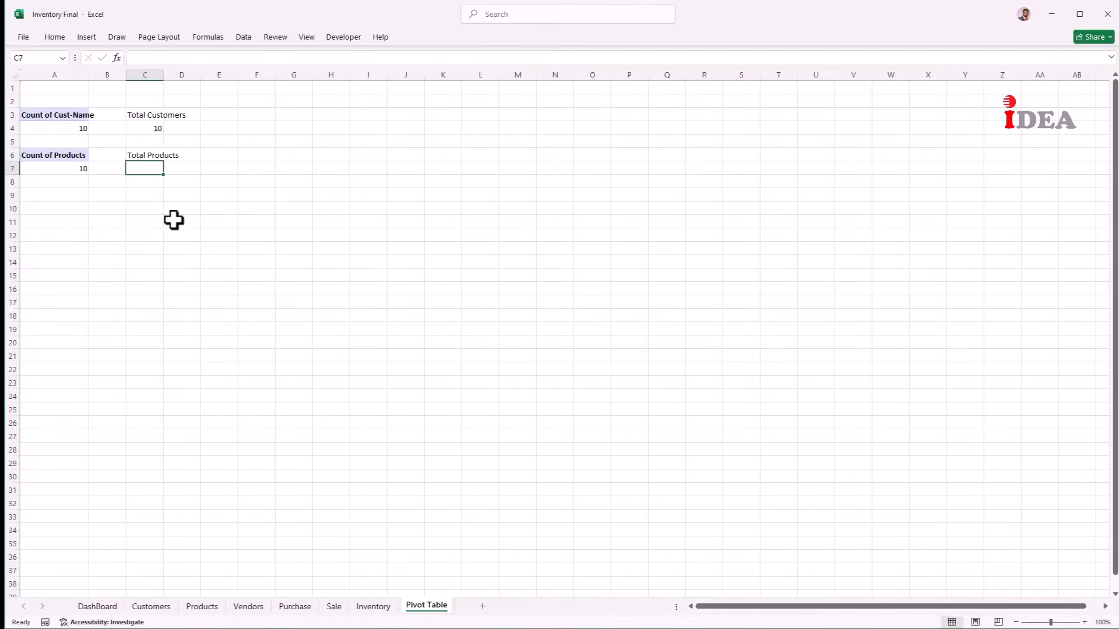
pyautogui.write('=')
pyautogui.press('Left')
pyautogui.press('Left')
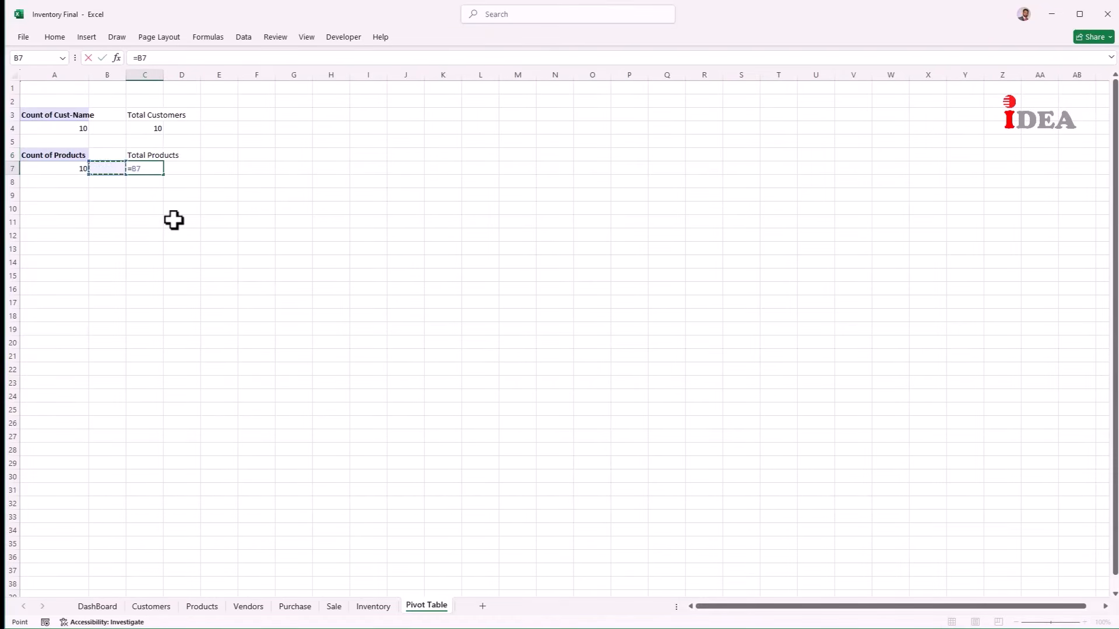
pyautogui.hotkey('ctrl', 'Return')
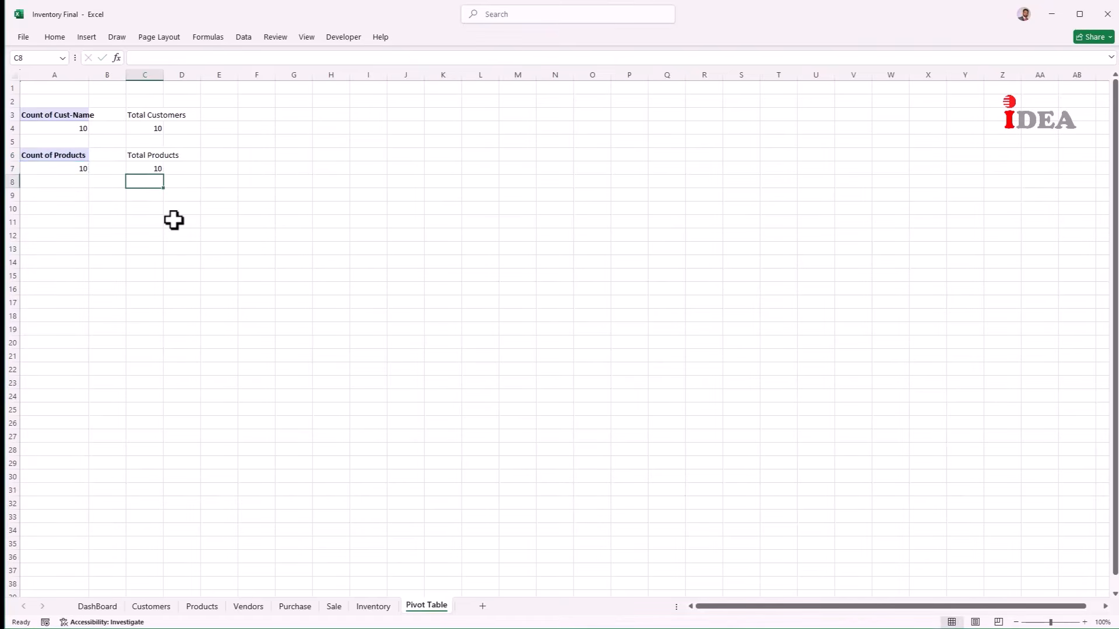
pyautogui.click(295, 607)
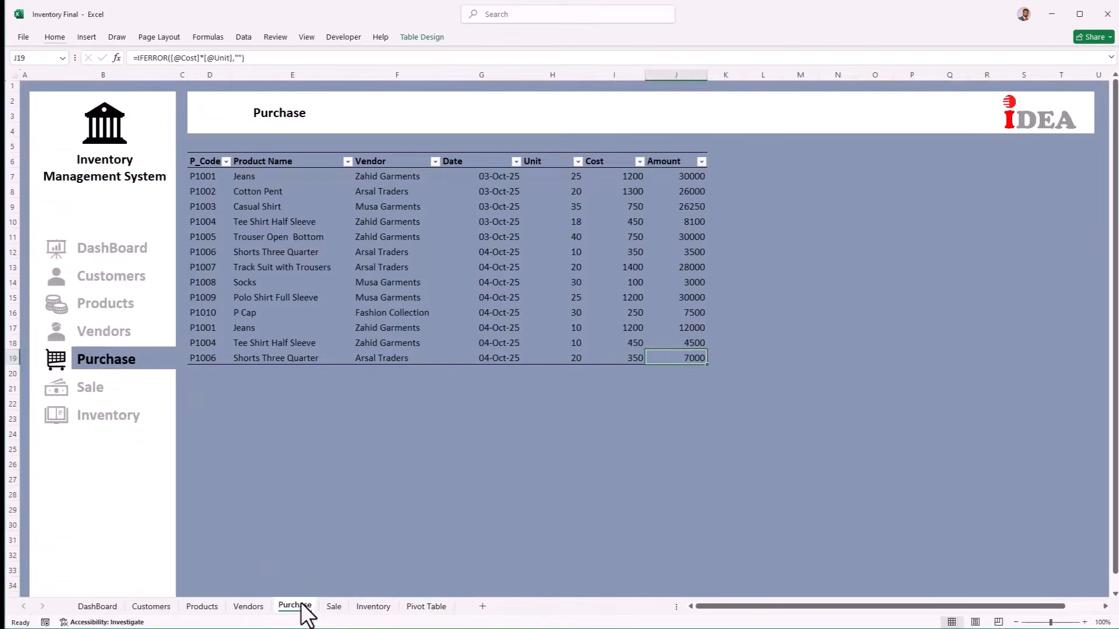
# Step: Create a PivotTable from the purchase table at 'Pivot Table'!A9 summing Amount
pyautogui.moveTo(190, 161); pyautogui.dragTo(340, 356)
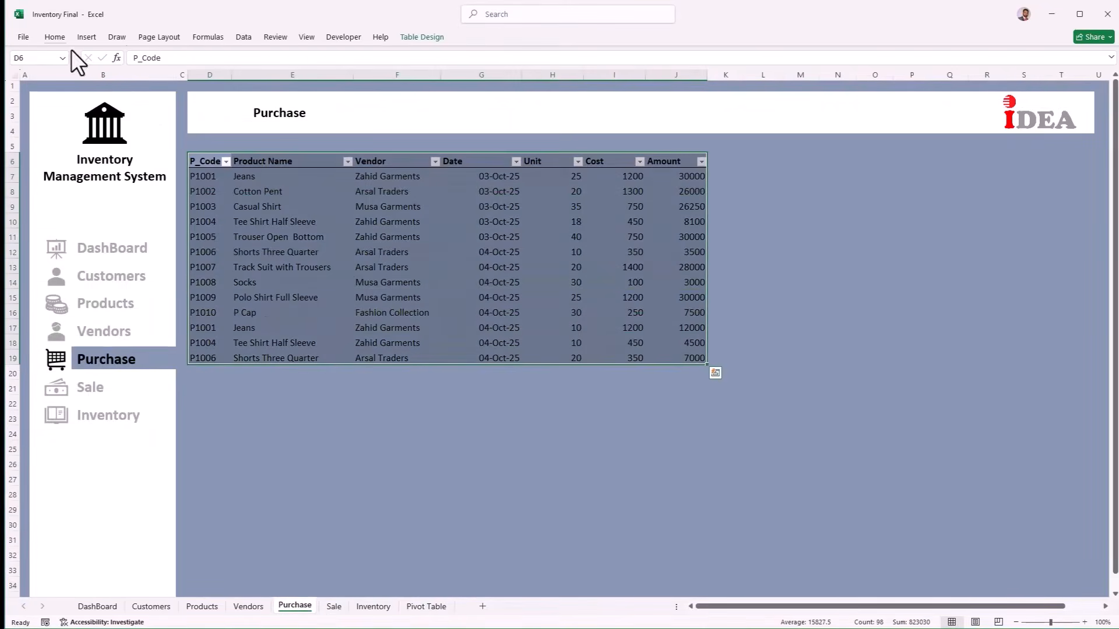
pyautogui.click(86, 37)
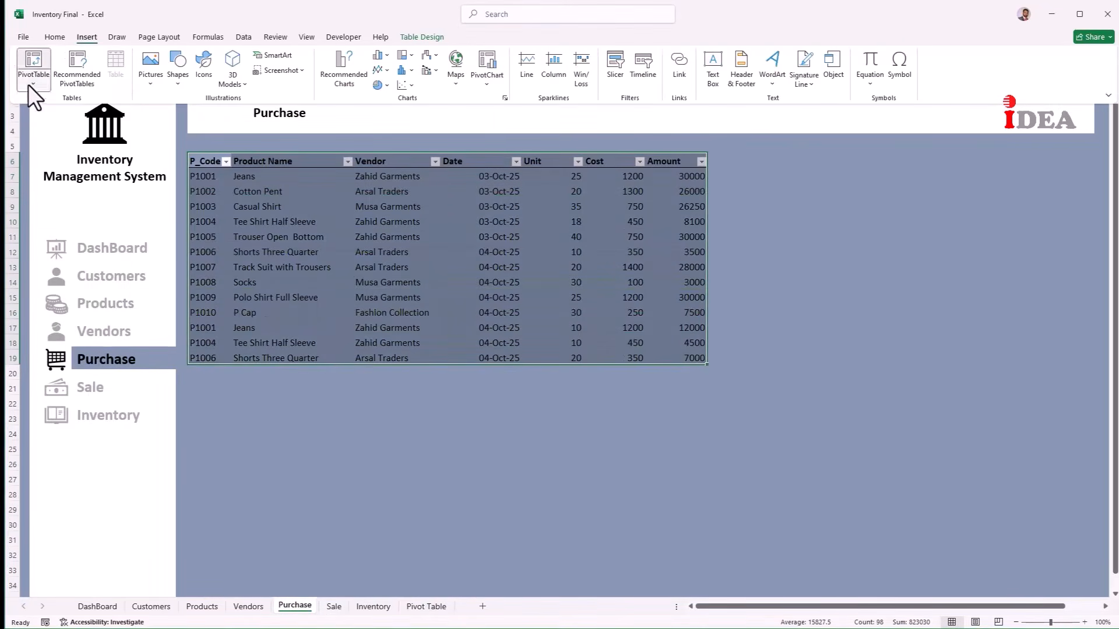
pyautogui.click(30, 83)
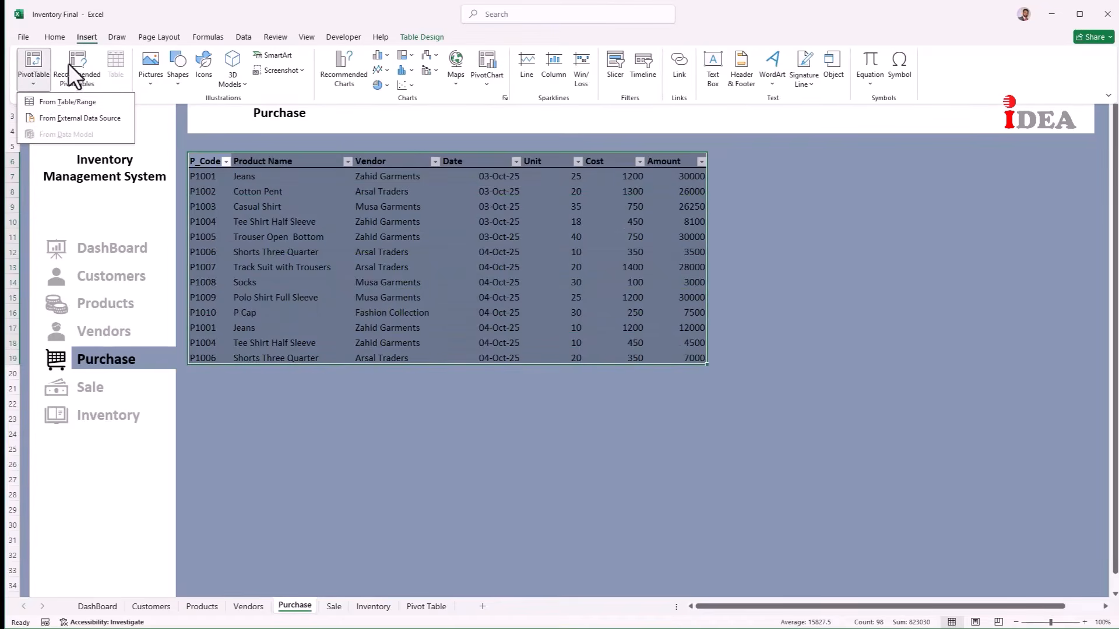
pyautogui.click(41, 105)
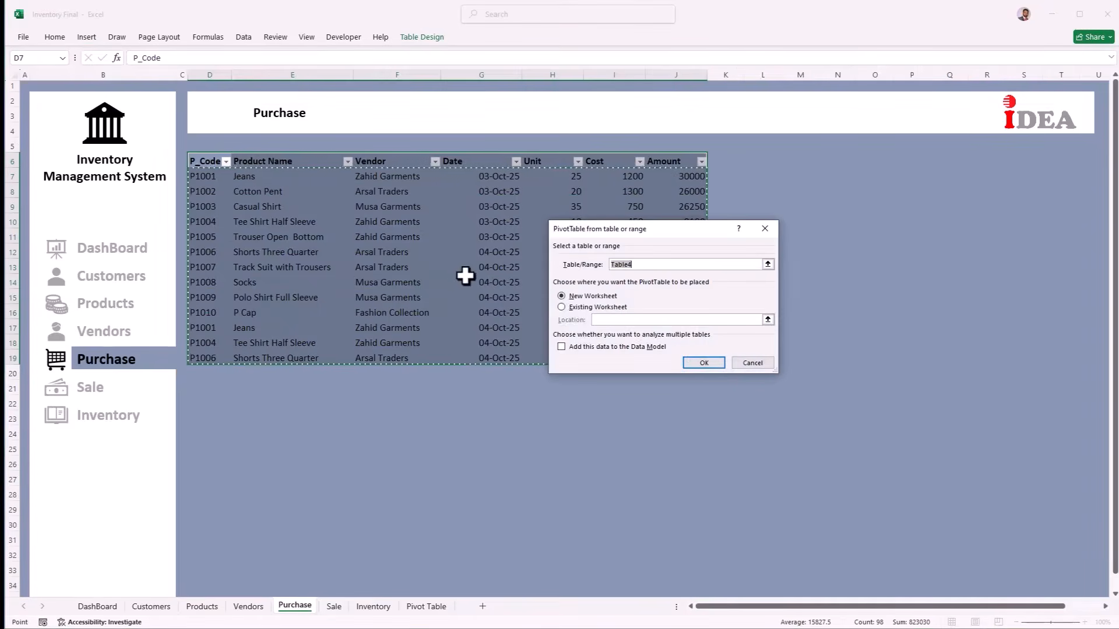
pyautogui.click(562, 306)
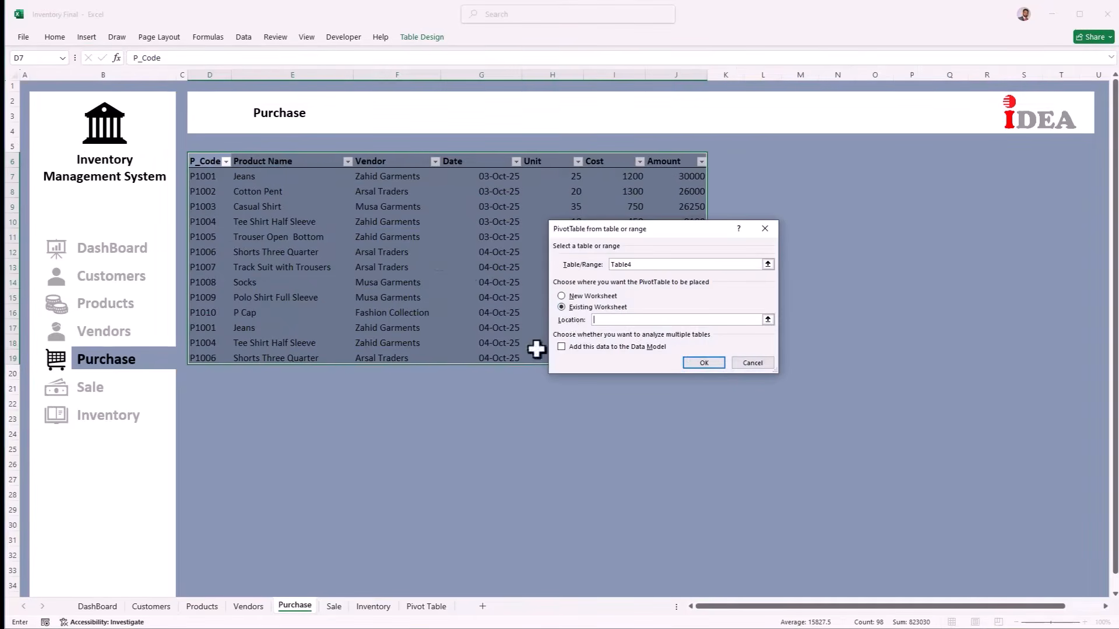
pyautogui.click(426, 606)
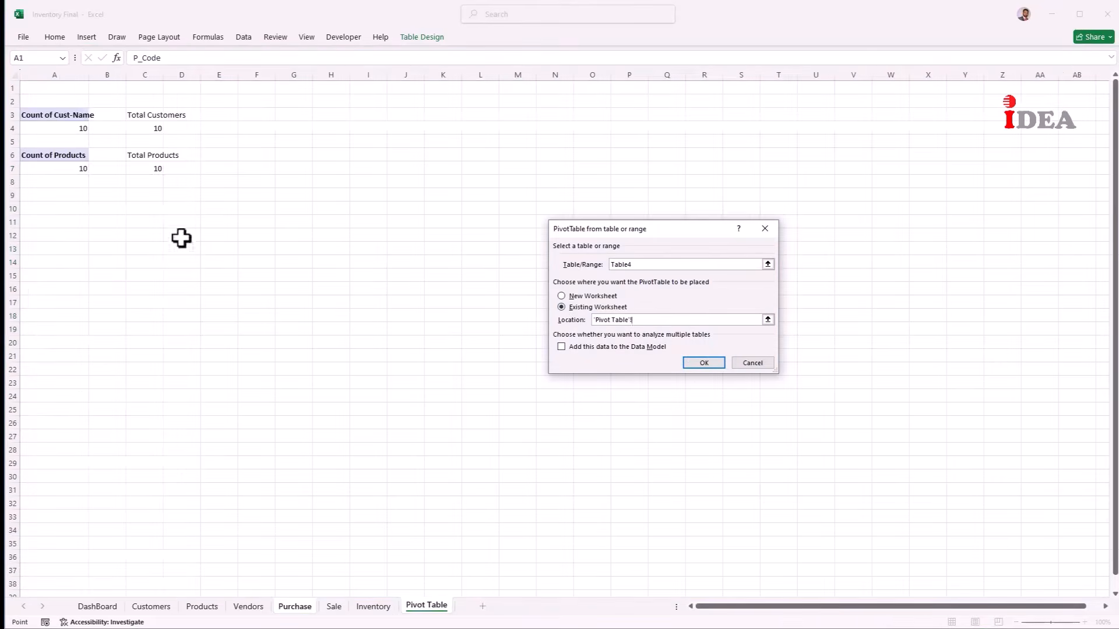
pyautogui.click(65, 194)
pyautogui.click(693, 362)
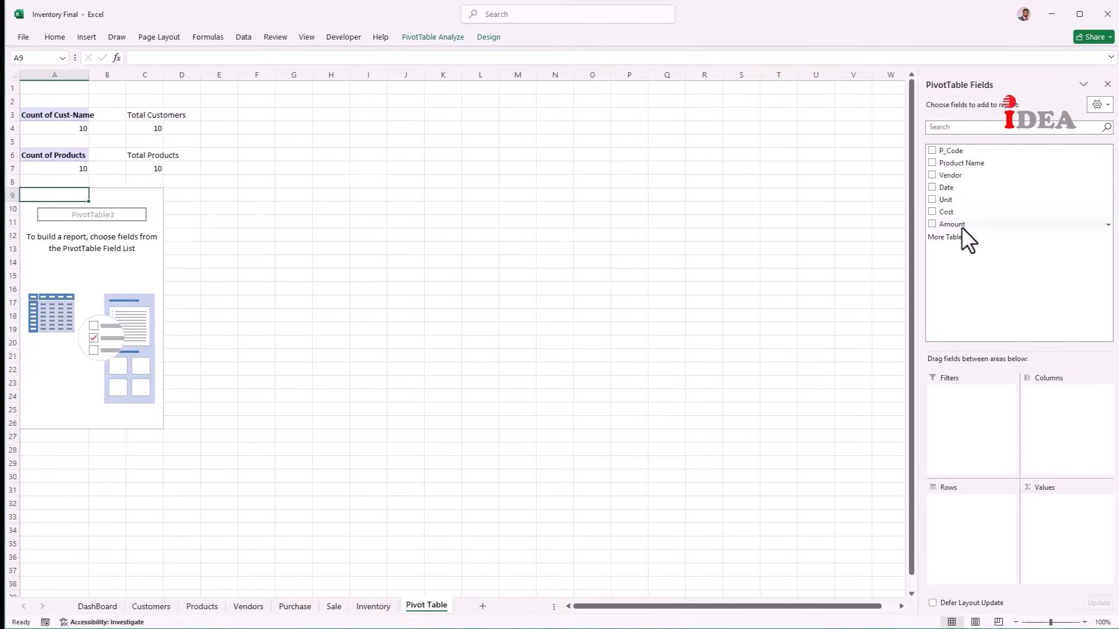
pyautogui.moveTo(961, 226); pyautogui.dragTo(1052, 516)
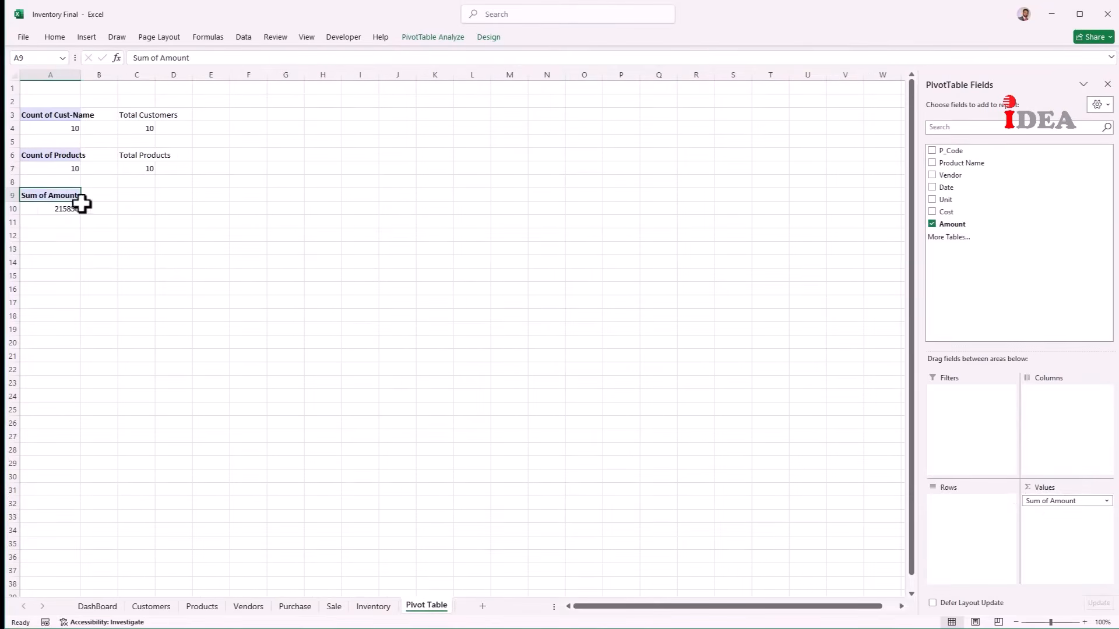
# Step: Label C9 'Total Purchase' and link C10 to the pivot total of 215850
pyautogui.click(146, 195)
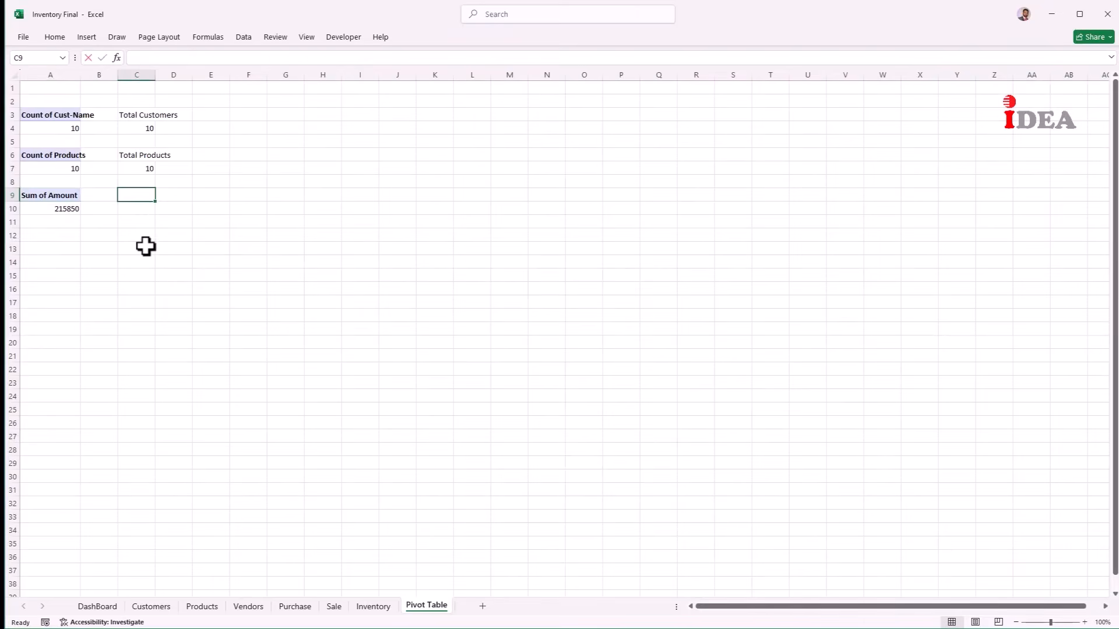
pyautogui.write('Total Purchase')
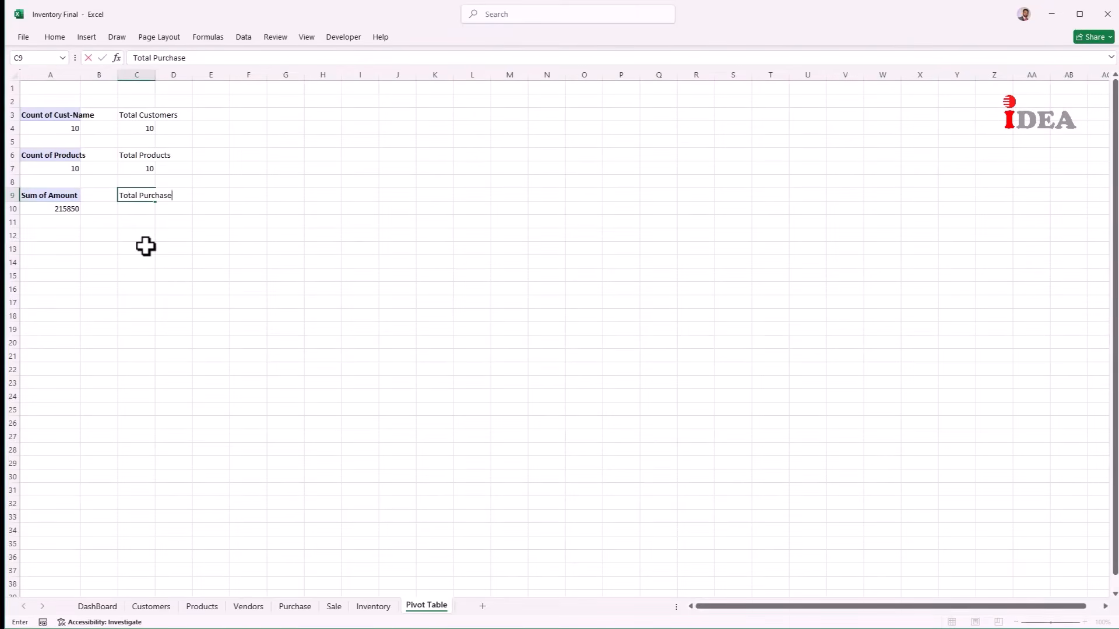
pyautogui.press('Return')
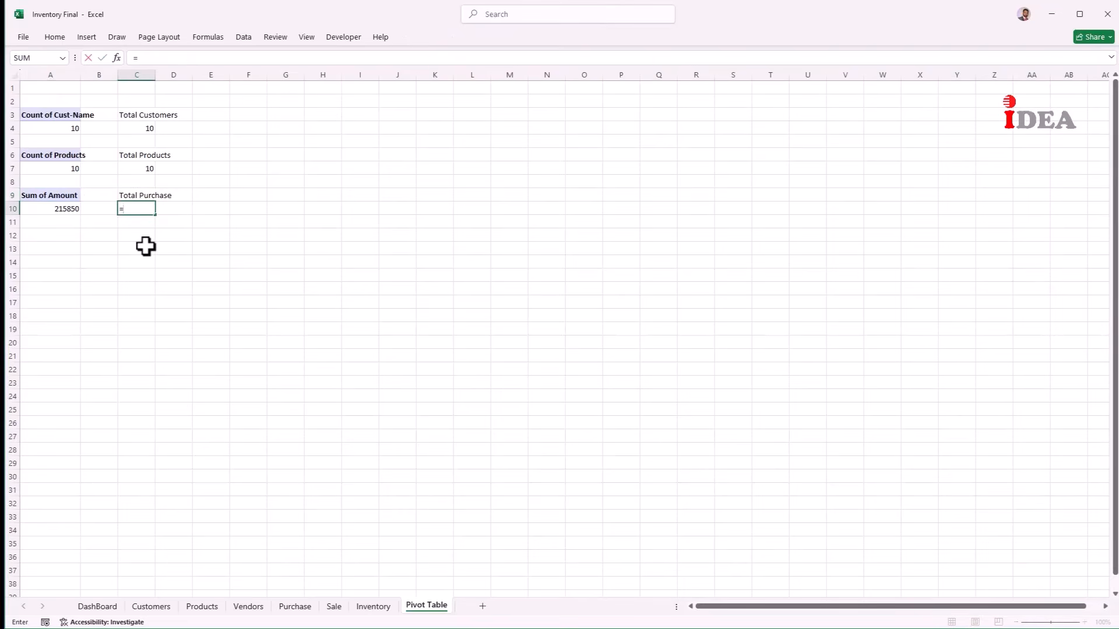
pyautogui.write('=')
pyautogui.press('Left')
pyautogui.press('Left')
pyautogui.press('Return')
pyautogui.press('Down')
pyautogui.press('Left')
pyautogui.press('Left')
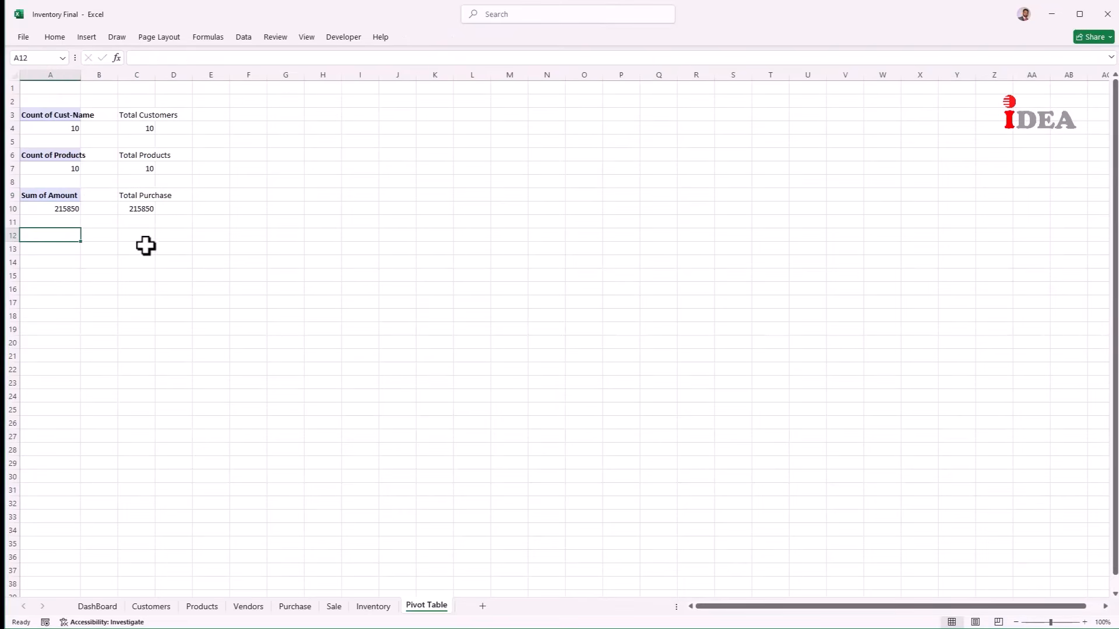
# Step: Create a PivotTable from the Sale table at 'Pivot Table'!A12 with Amount in Values
pyautogui.click(335, 606)
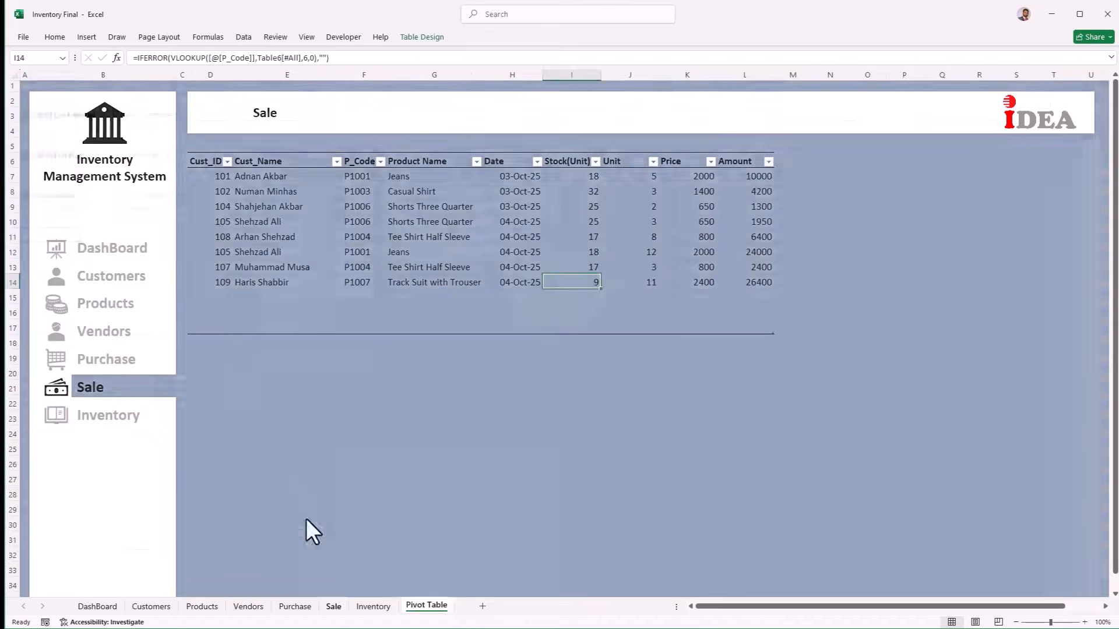
pyautogui.moveTo(191, 158); pyautogui.dragTo(192, 329)
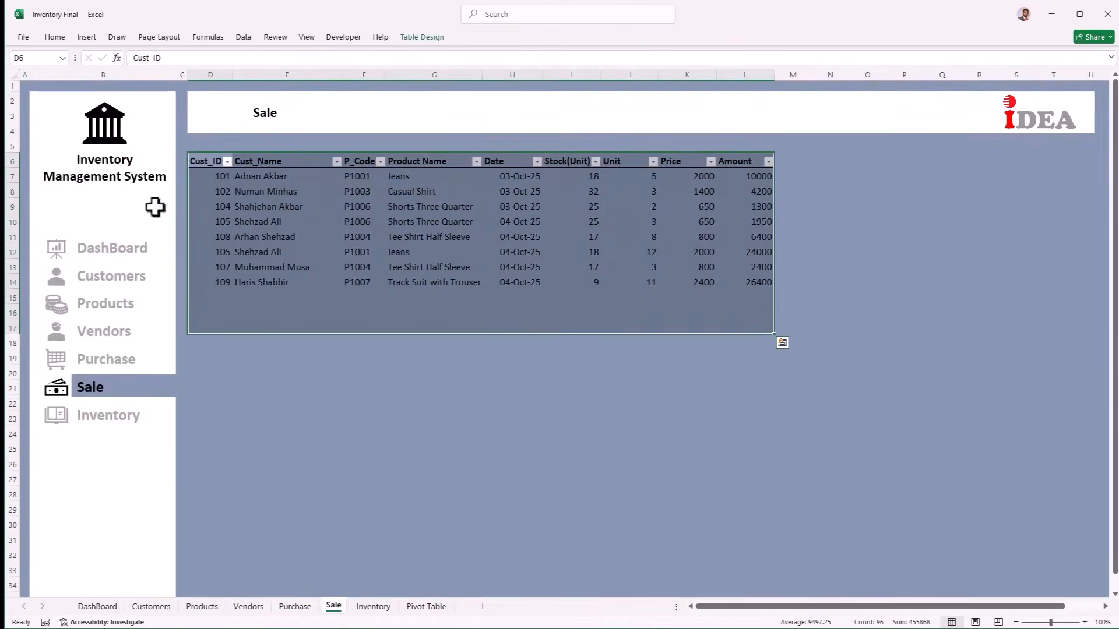
pyautogui.click(85, 37)
pyautogui.click(36, 82)
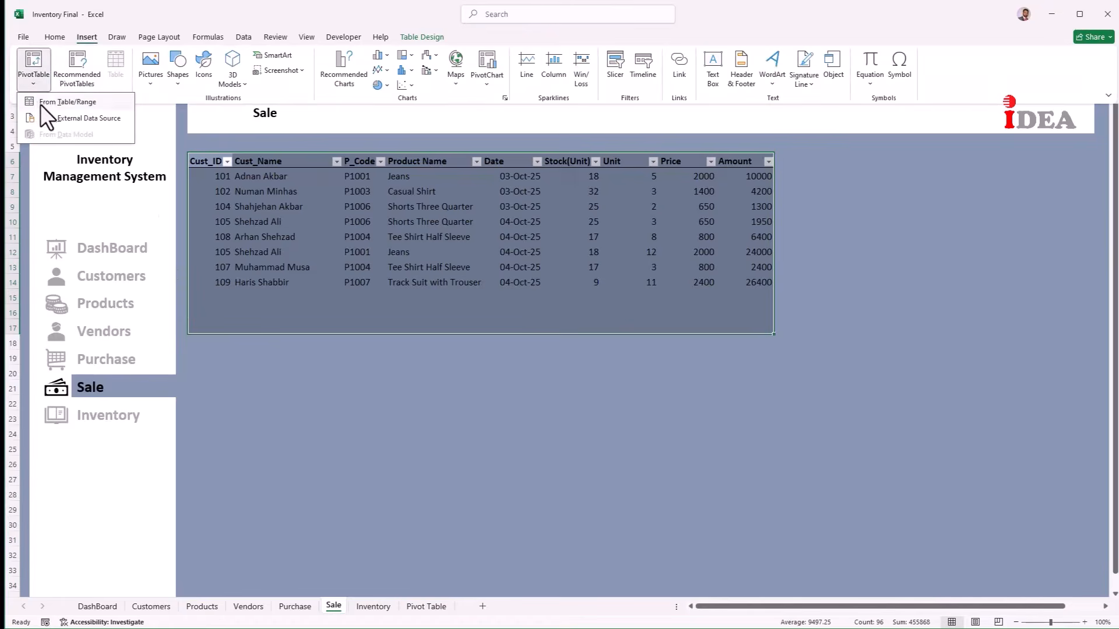
pyautogui.click(41, 105)
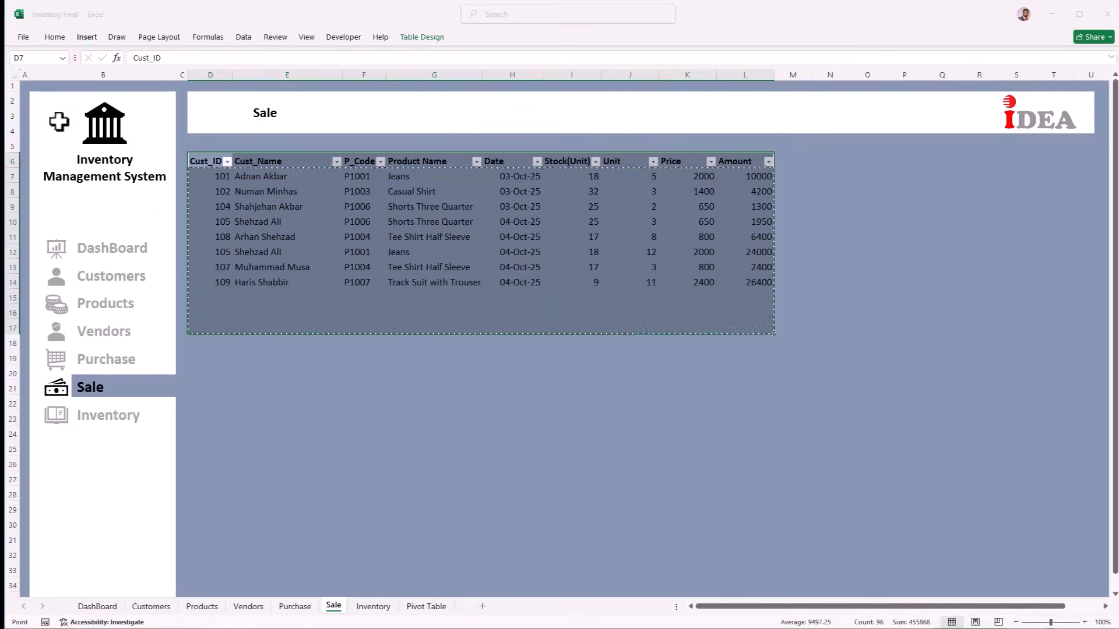
pyautogui.click(589, 308)
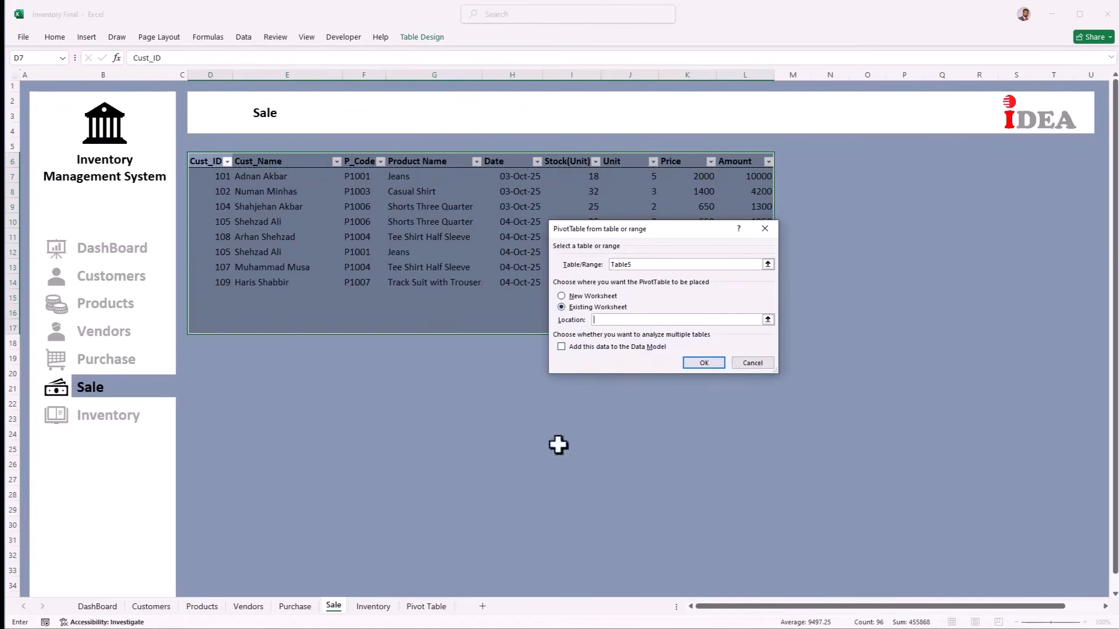
pyautogui.click(426, 606)
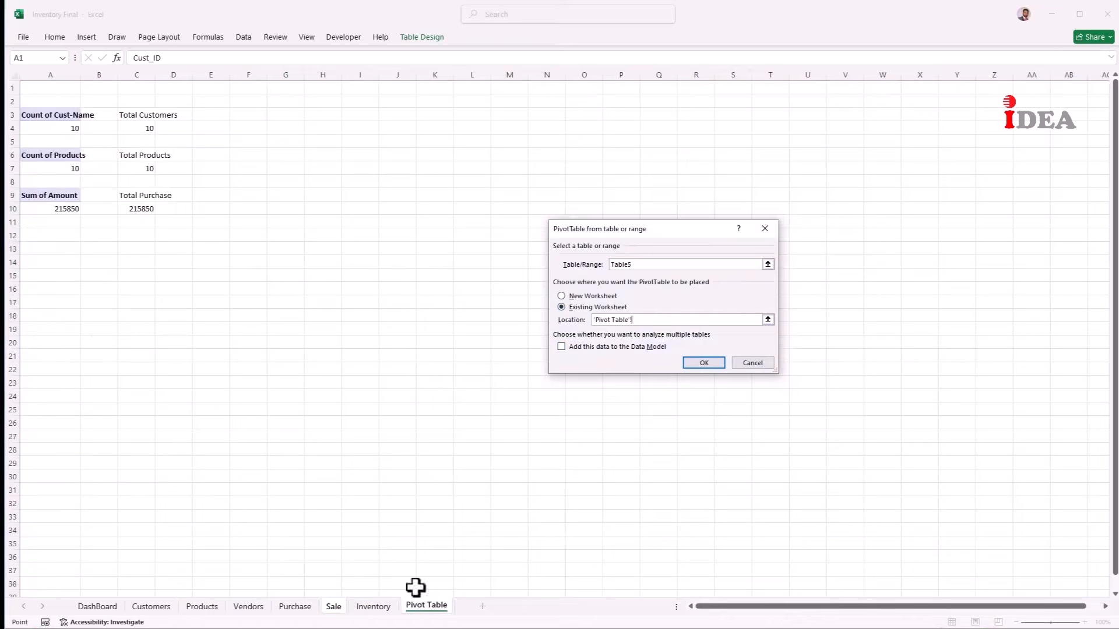
pyautogui.click(60, 236)
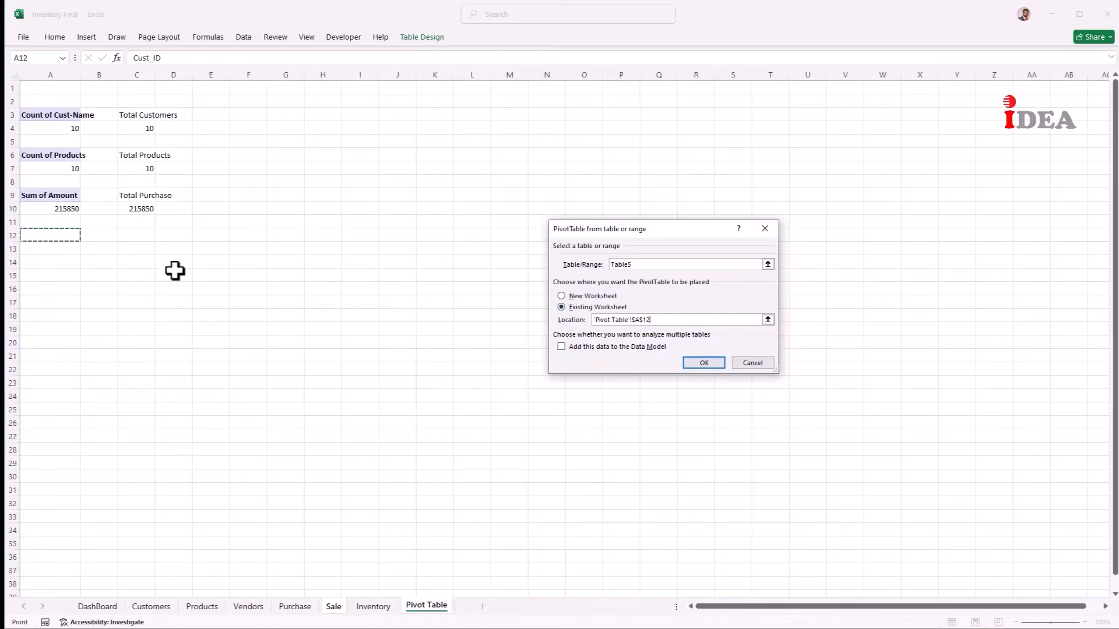
pyautogui.click(704, 363)
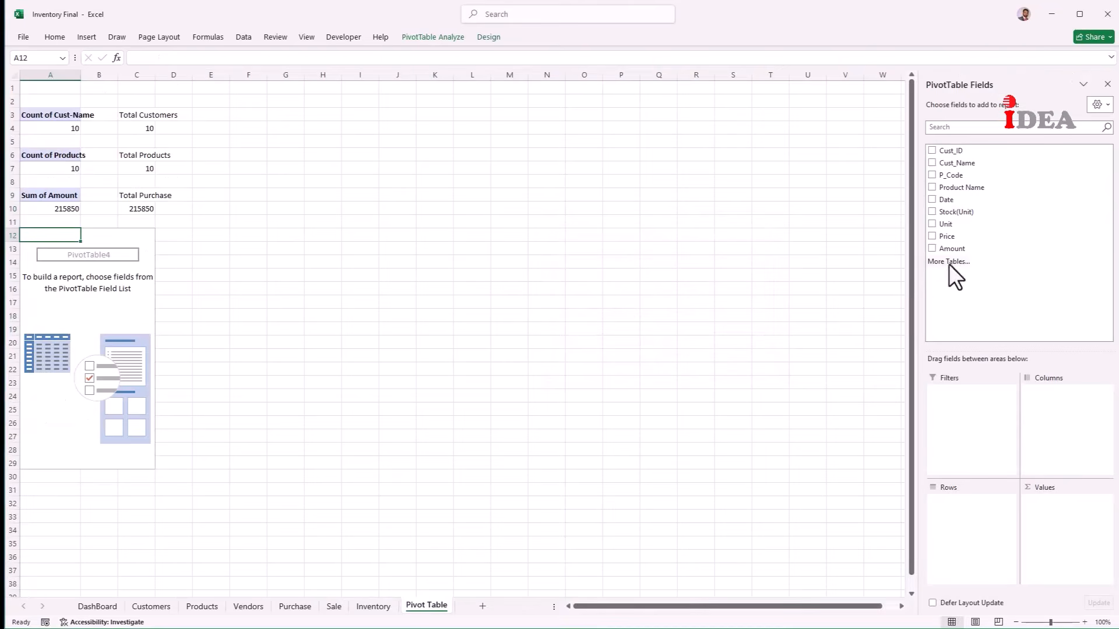
pyautogui.moveTo(954, 253); pyautogui.dragTo(1060, 533)
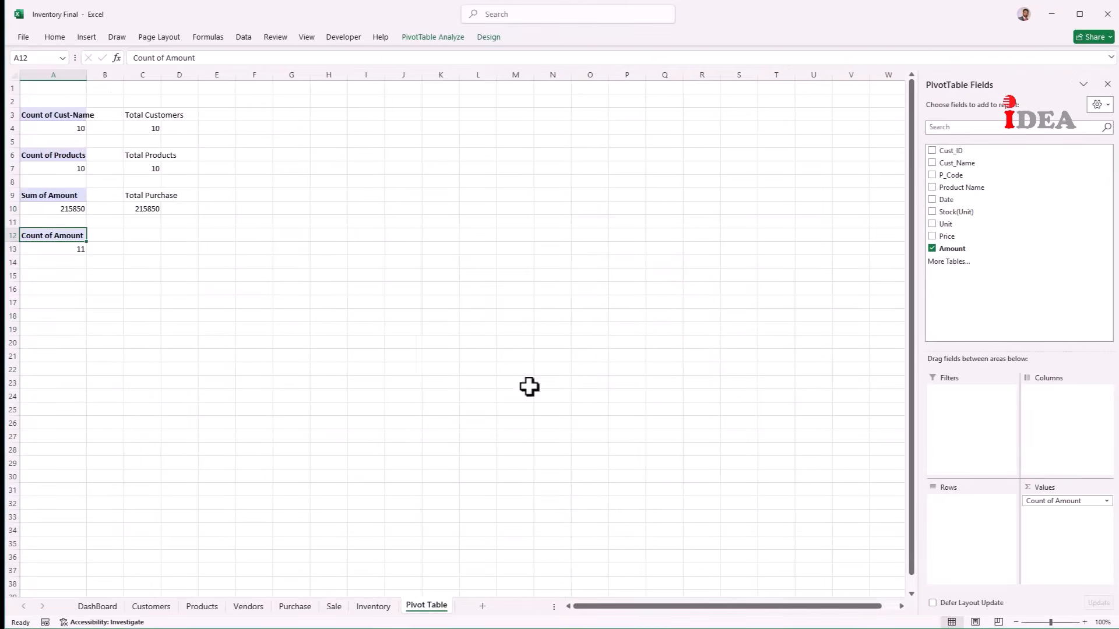
# Step: Label C12 'Total Sale' and link C13 to the sales pivot's value
pyautogui.click(142, 236)
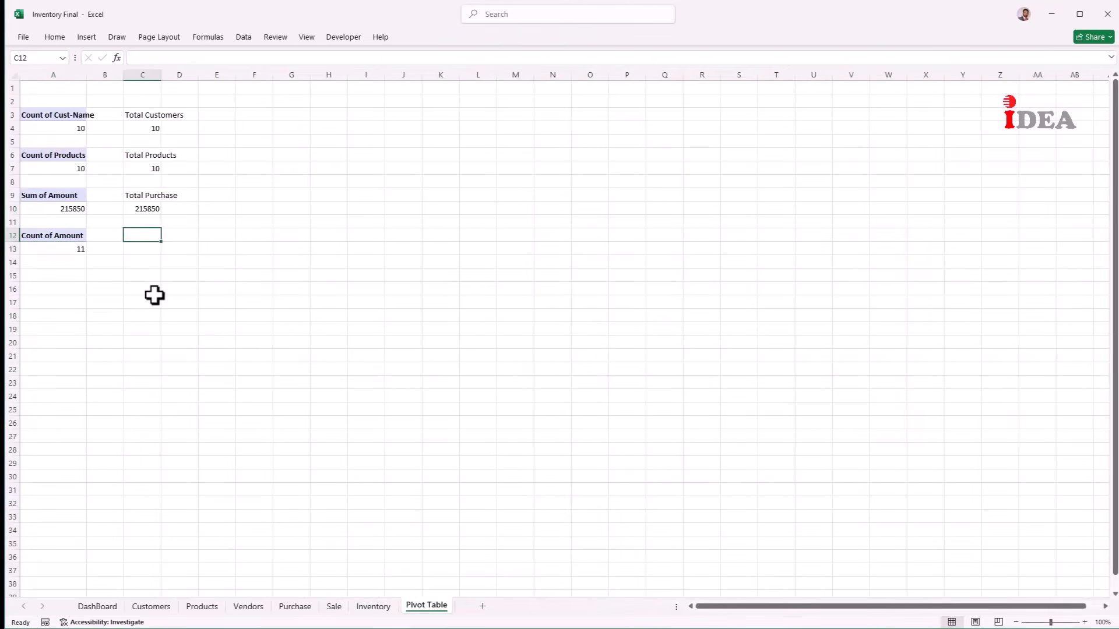
pyautogui.write('Total Sa')
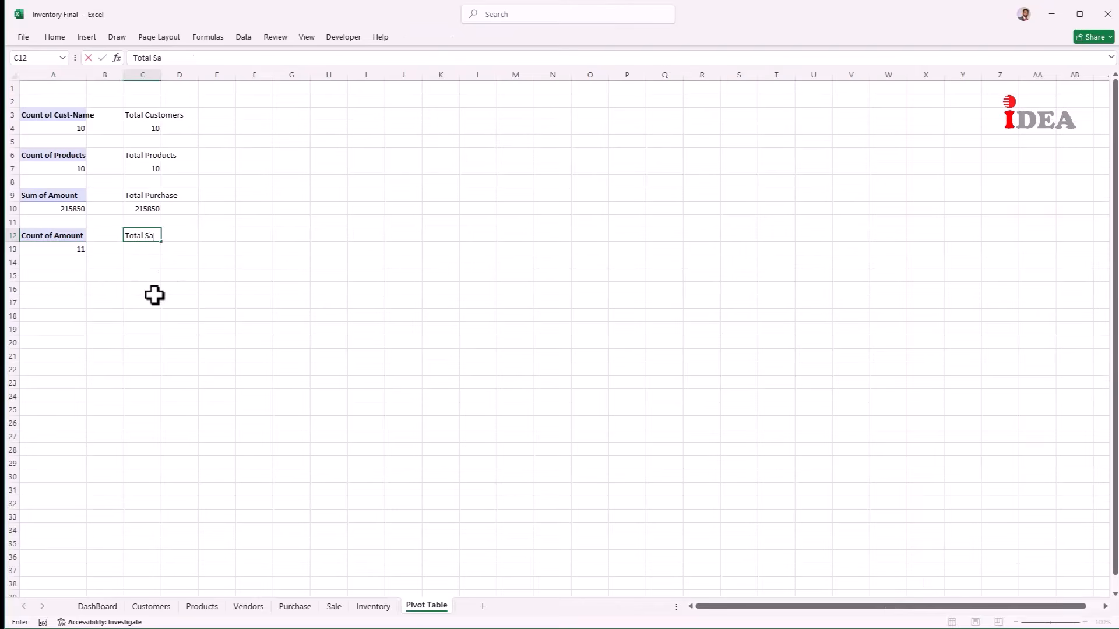
pyautogui.write('le')
pyautogui.press('Return')
pyautogui.write('=')
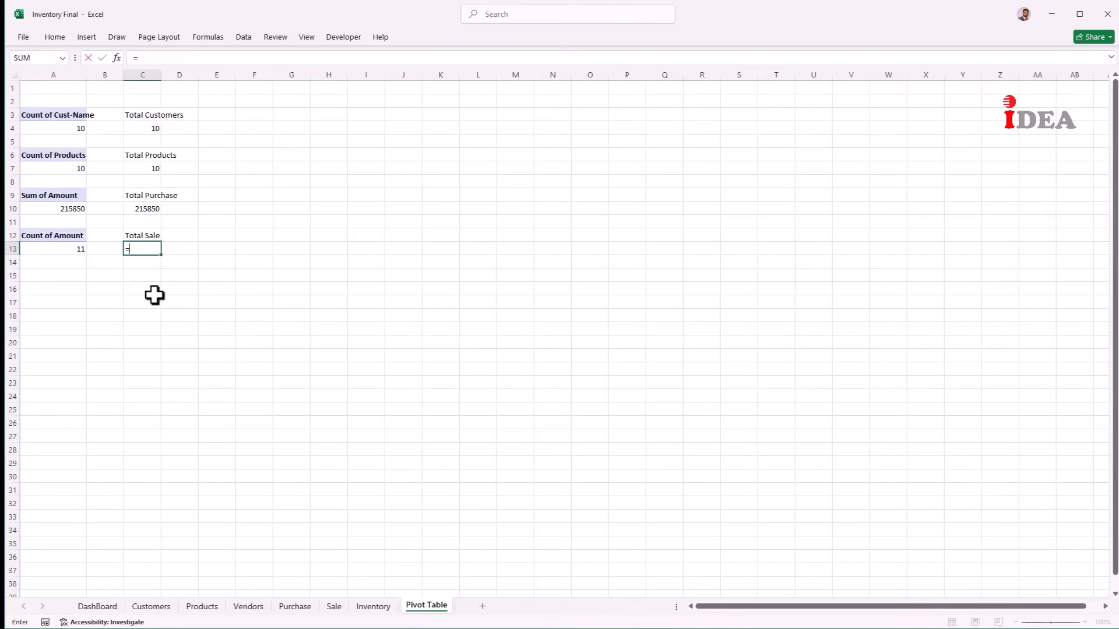
pyautogui.press('Left')
pyautogui.press('Left')
pyautogui.press('Return')
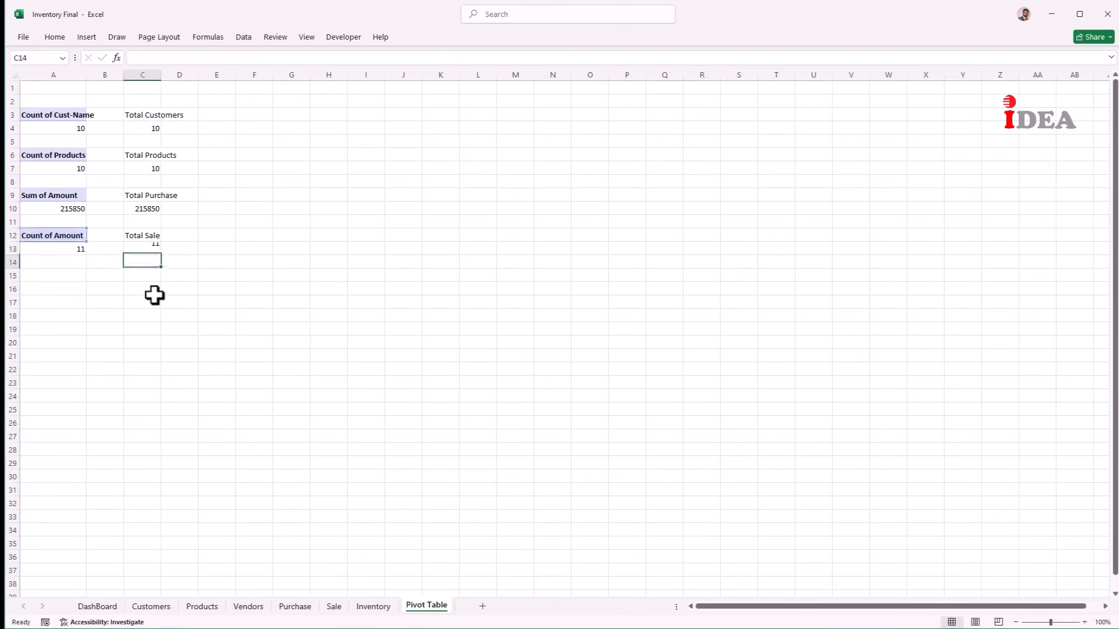
pyautogui.press('Up')
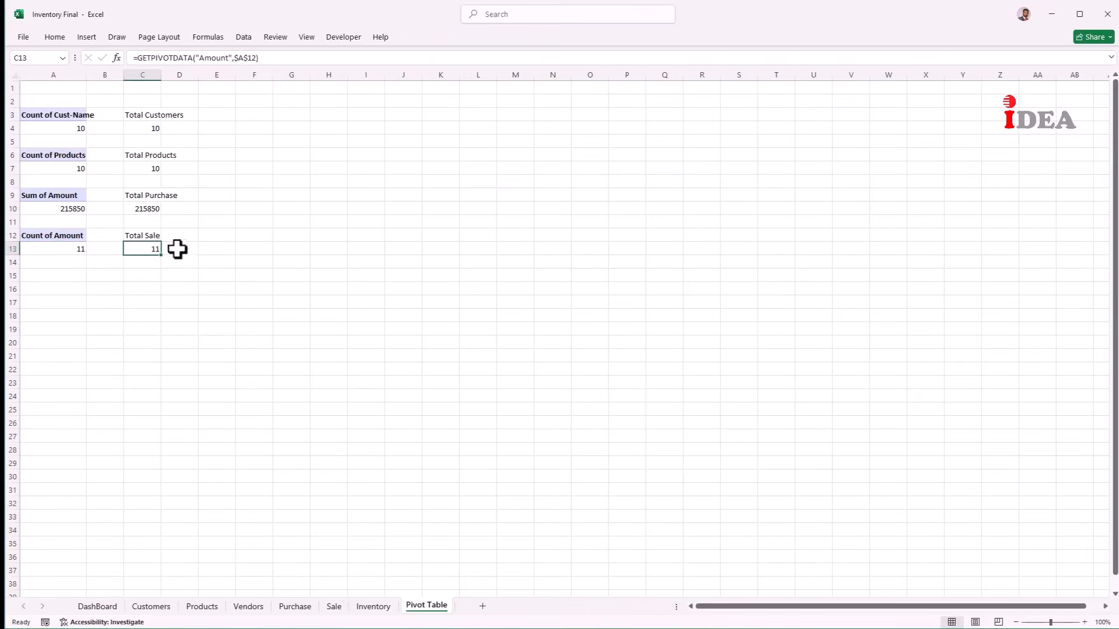
pyautogui.click(67, 249)
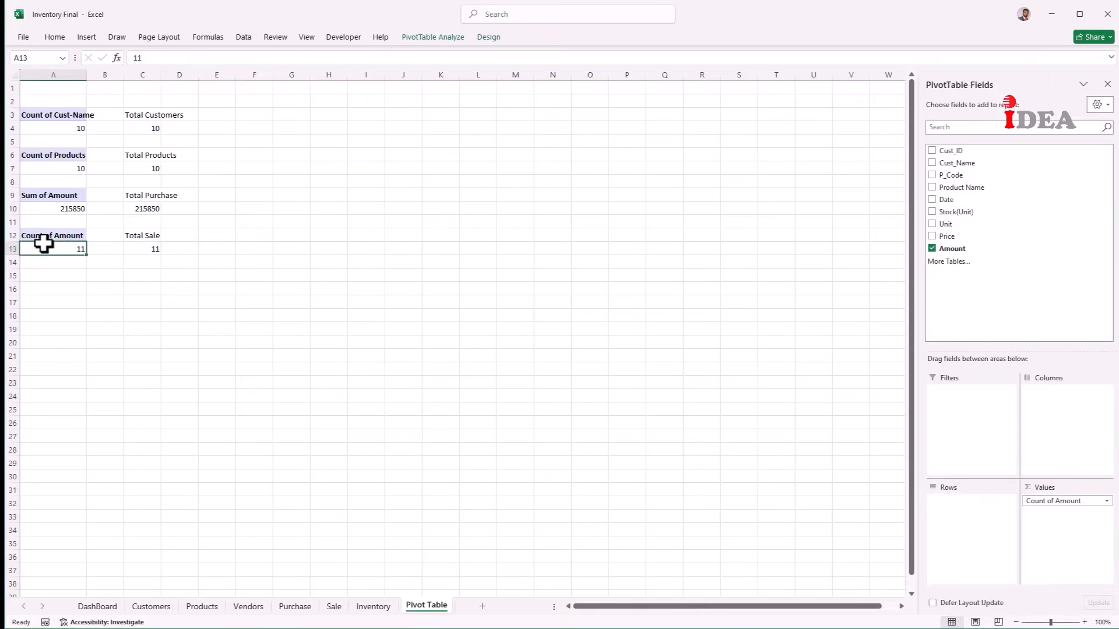
# Step: Change the sales pivot's Amount summary from Count to Sum, giving 76650
pyautogui.rightClick(43, 250)
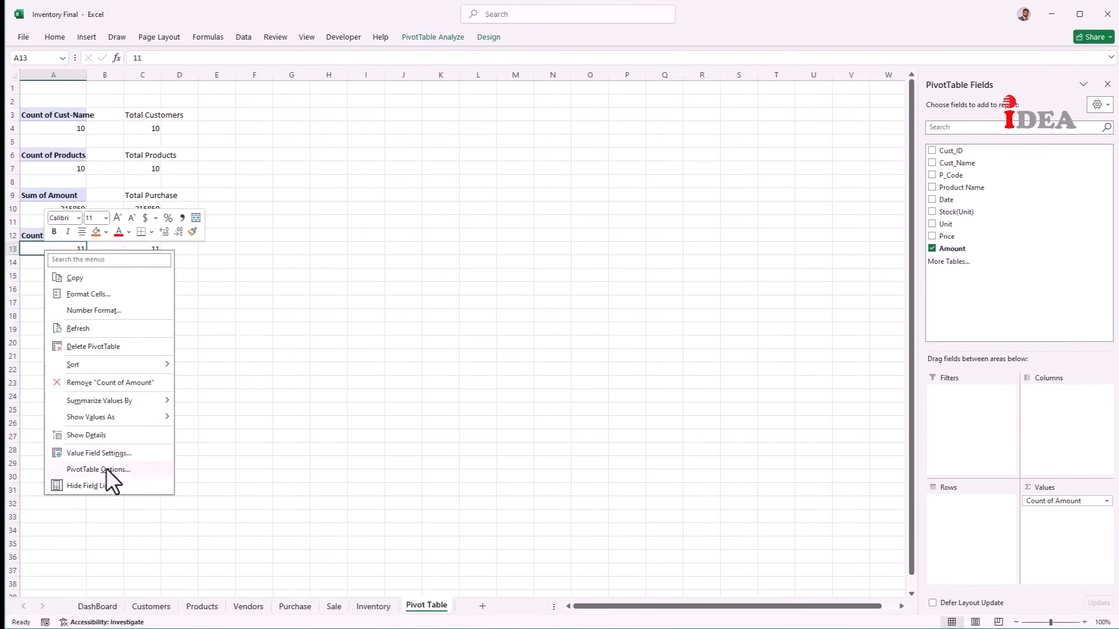
pyautogui.click(119, 458)
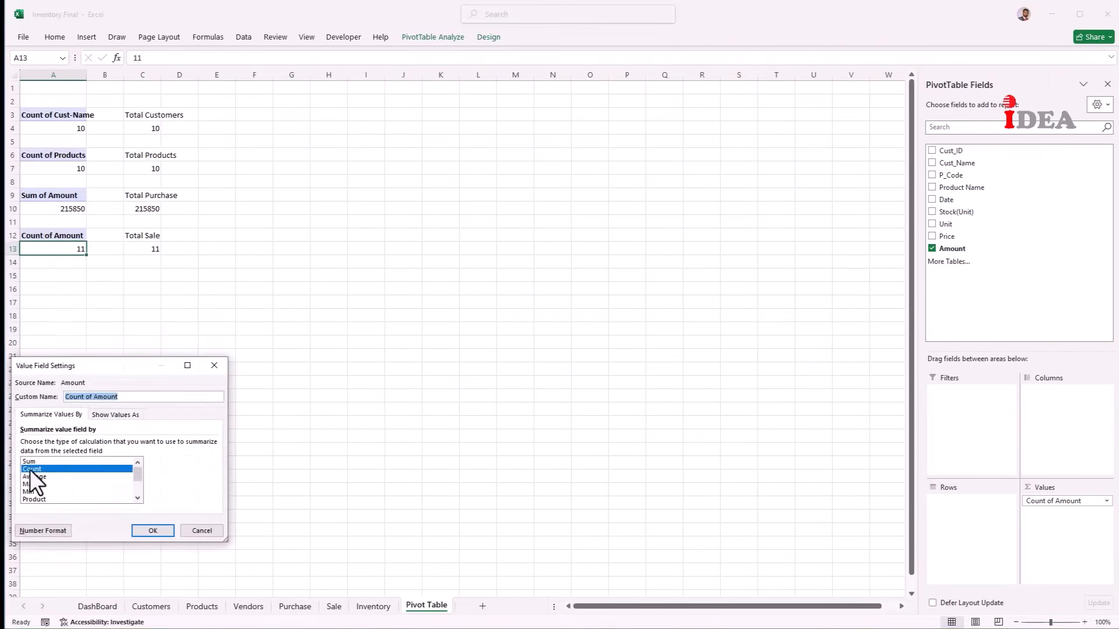
pyautogui.click(29, 461)
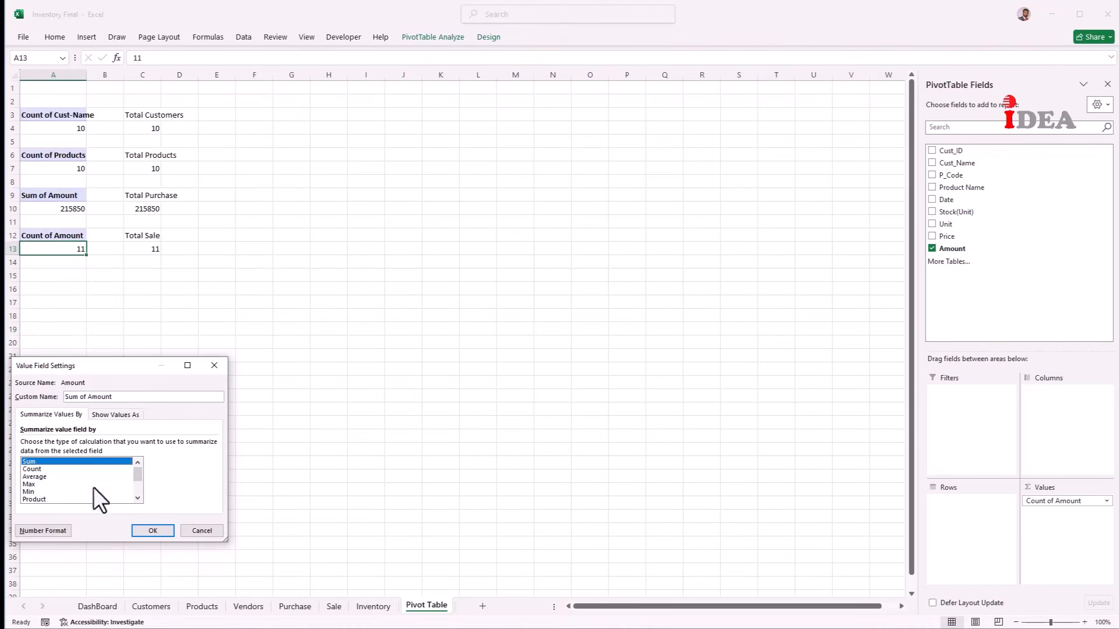
pyautogui.click(163, 534)
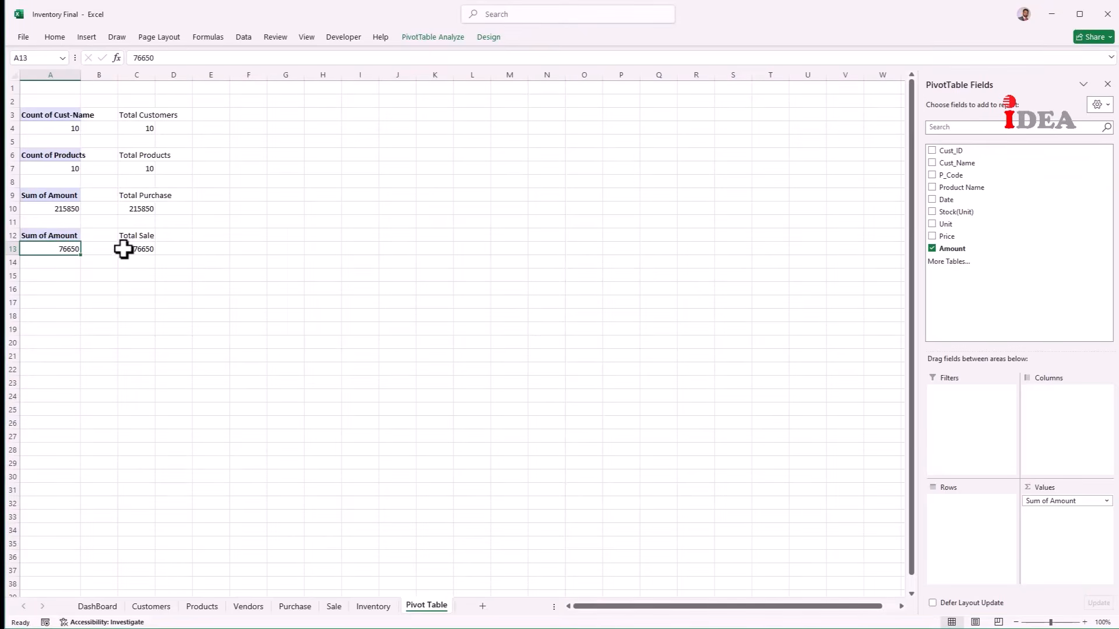
pyautogui.click(123, 249)
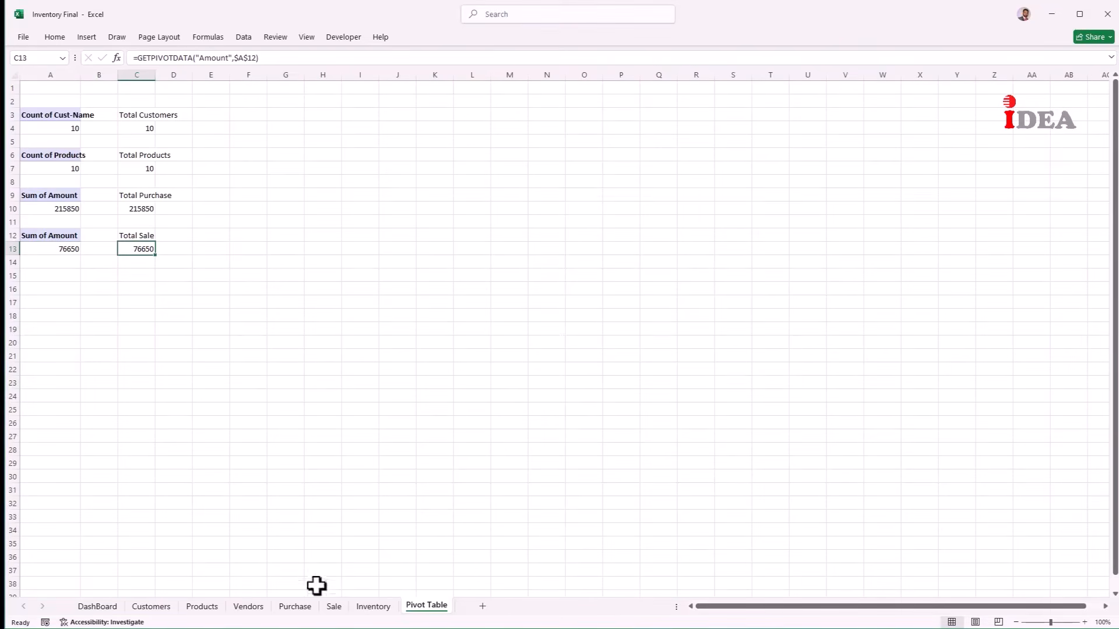
pyautogui.click(367, 608)
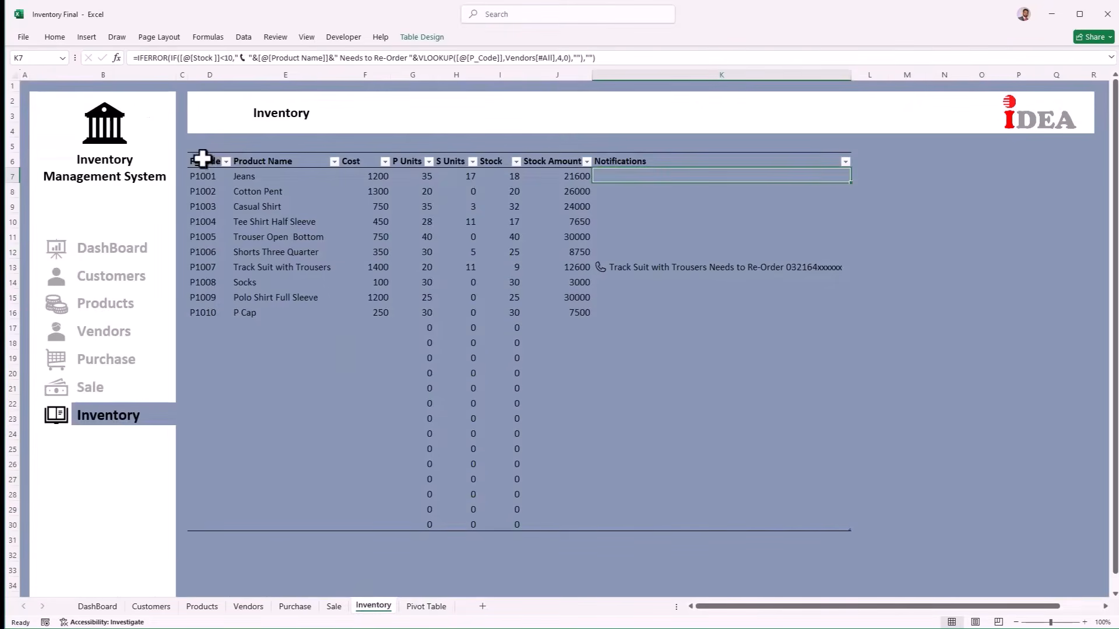
# Step: Create a PivotTable from the Inventory table at 'Pivot Table'!A15 with Stock Amount in Values
pyautogui.moveTo(199, 156); pyautogui.dragTo(706, 520)
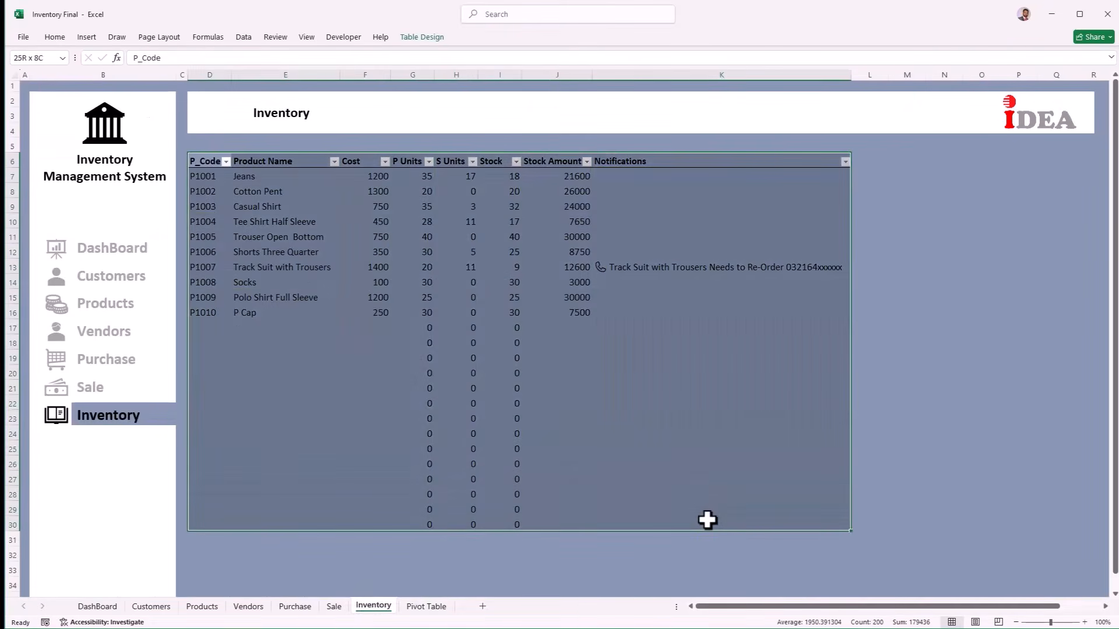
pyautogui.click(87, 37)
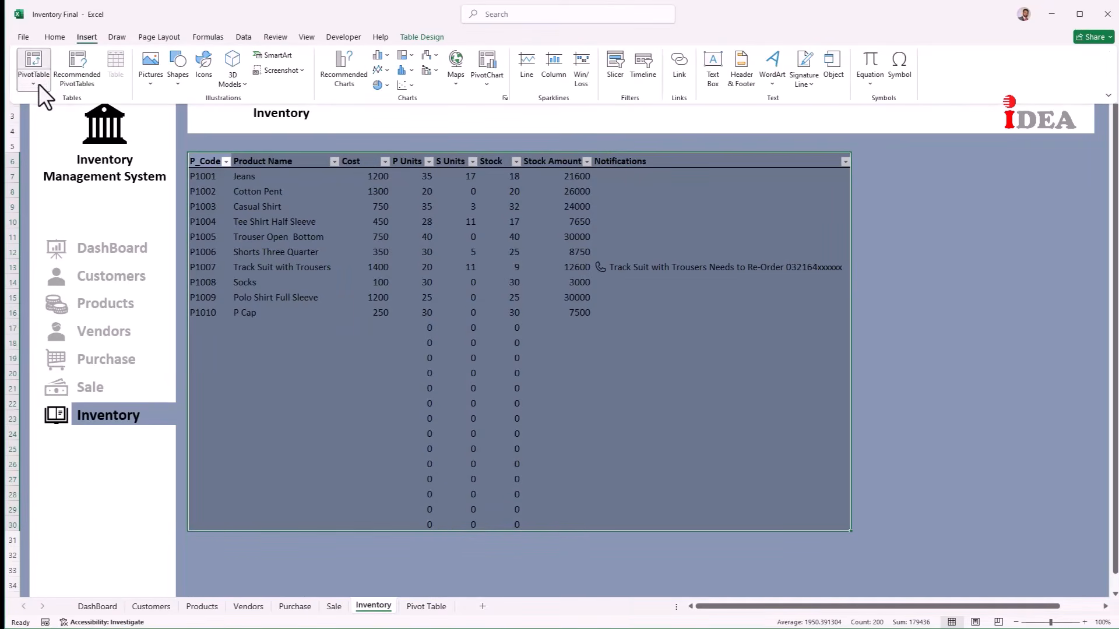
pyautogui.click(39, 84)
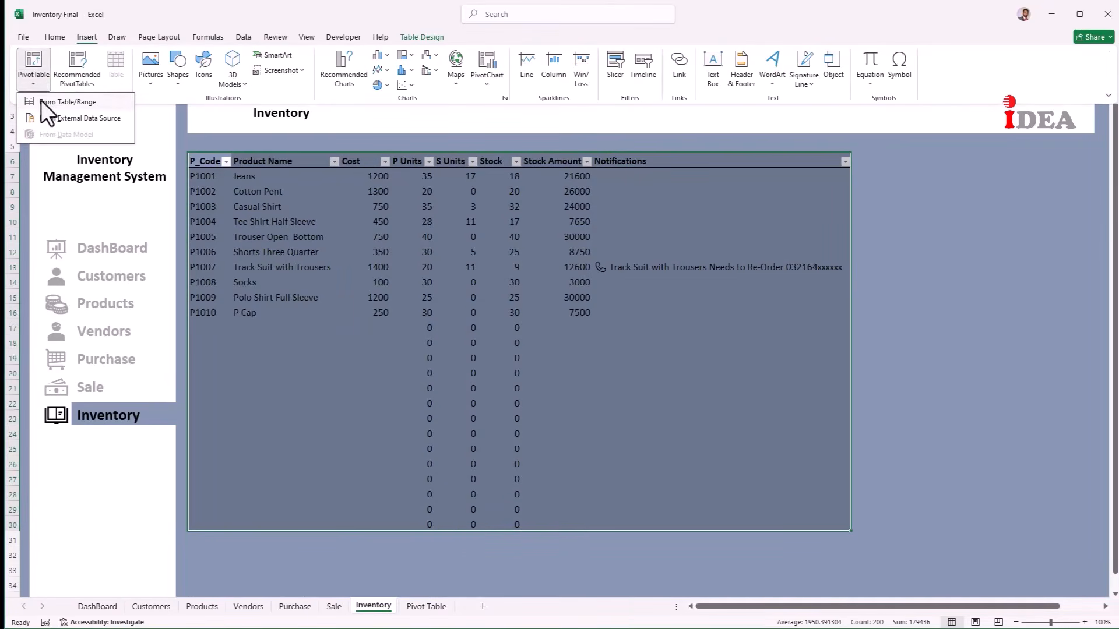
pyautogui.click(64, 101)
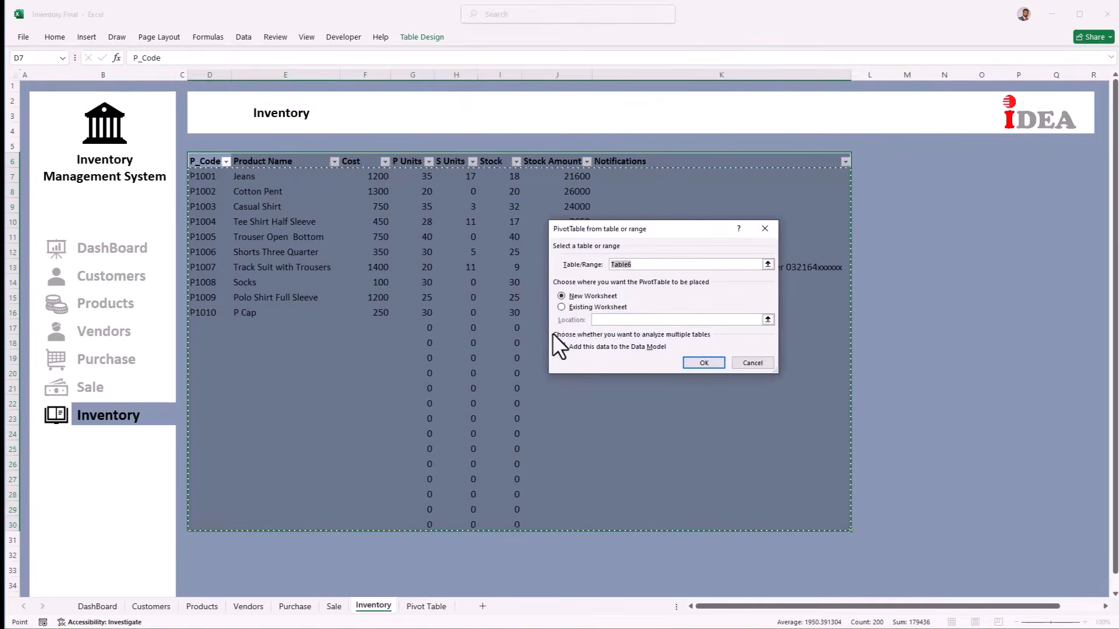
pyautogui.click(562, 307)
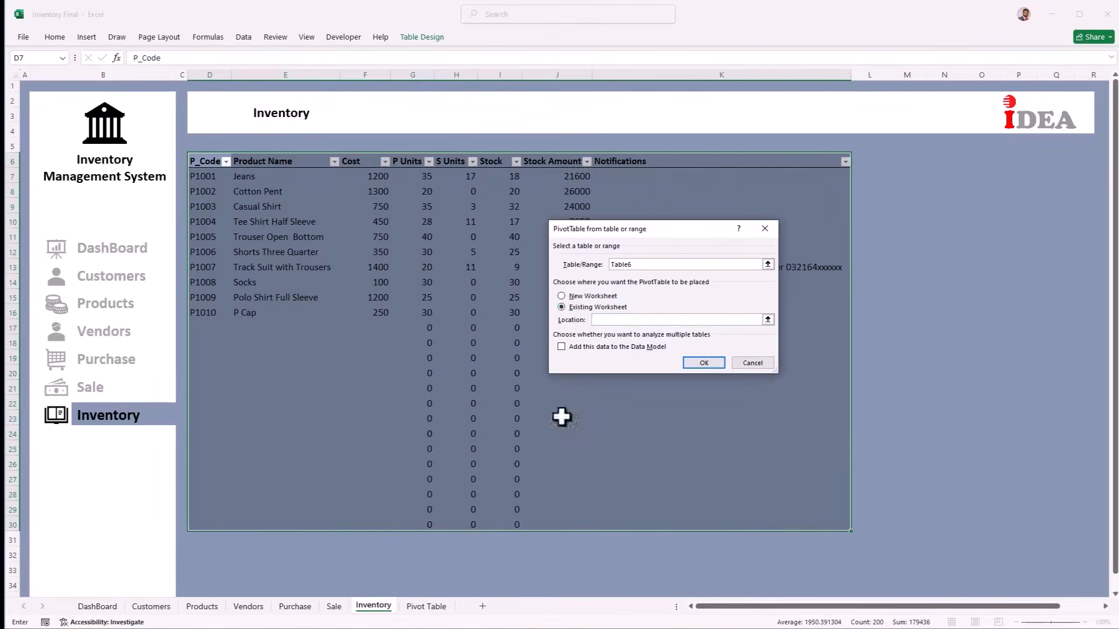
pyautogui.click(428, 607)
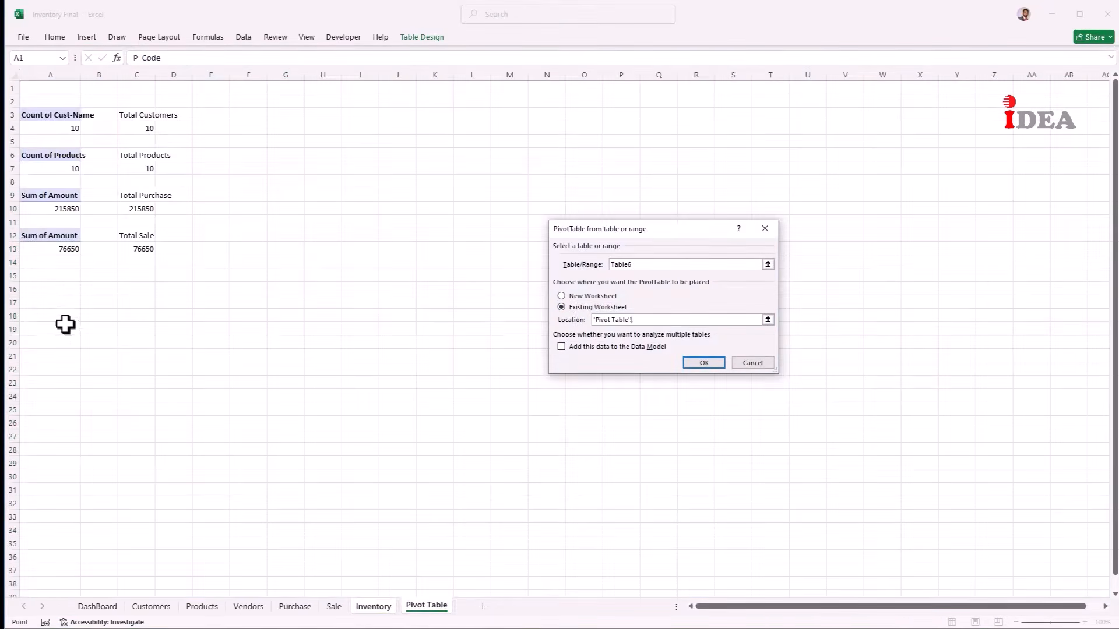
pyautogui.click(54, 275)
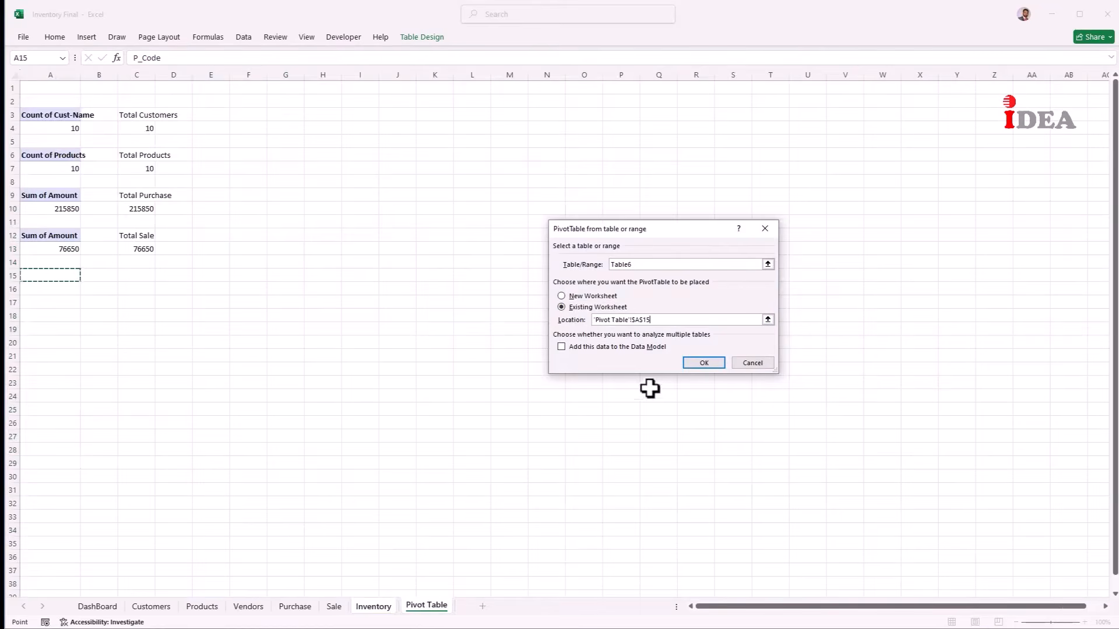
pyautogui.click(691, 365)
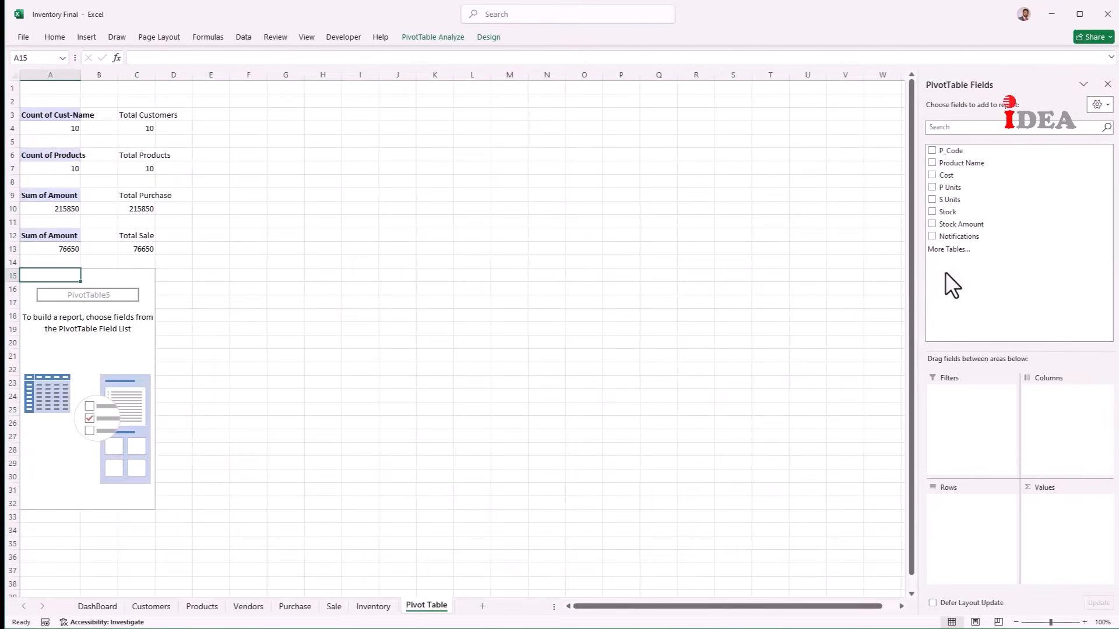
pyautogui.moveTo(987, 225); pyautogui.dragTo(1054, 502)
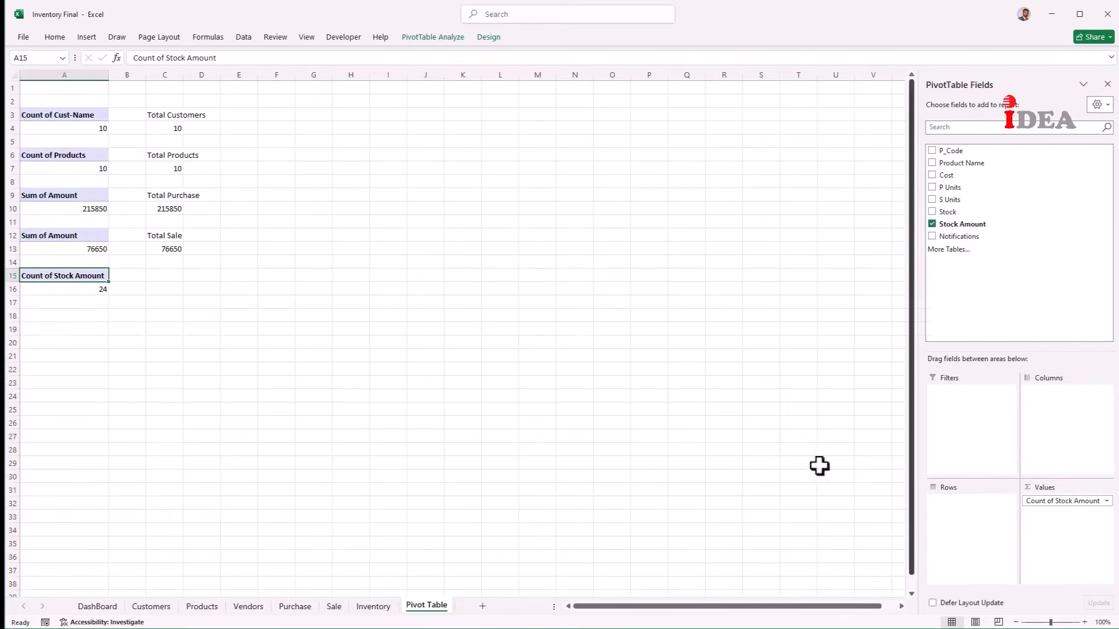
# Step: Label C15 'Stock Amount' and link C16 to the pivot's value in A16
pyautogui.click(162, 273)
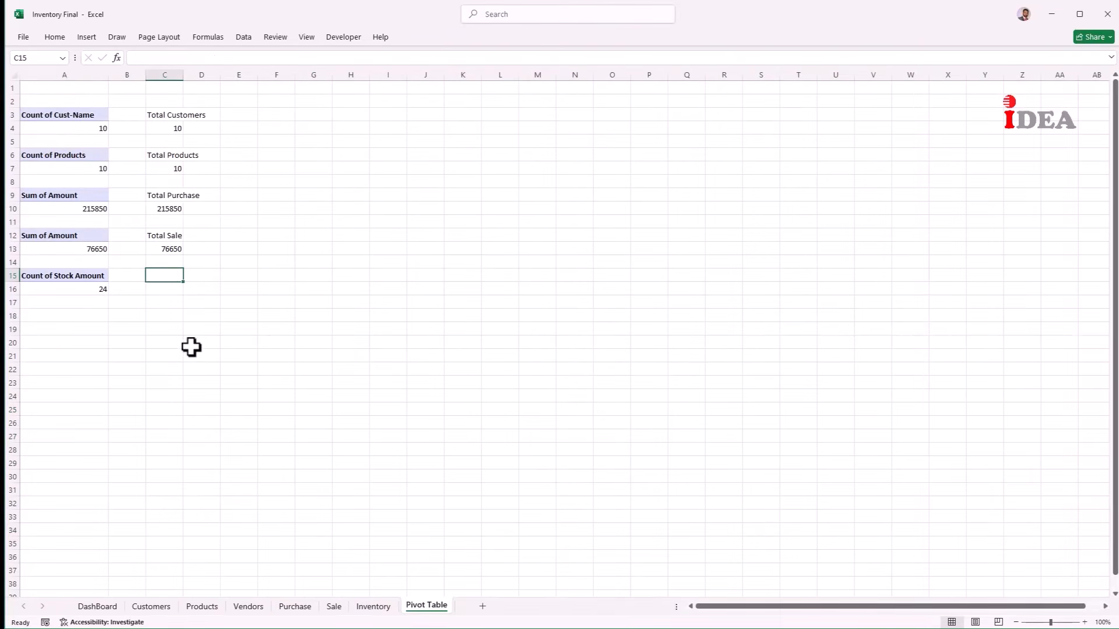
pyautogui.write('Stock Amount')
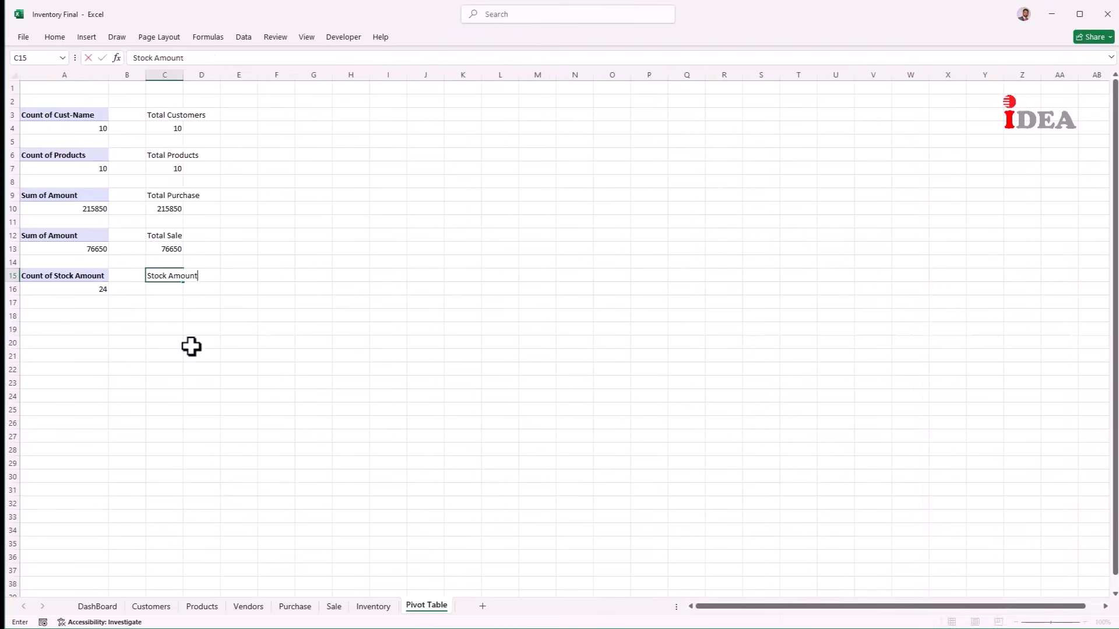
pyautogui.press('Return')
pyautogui.write('=')
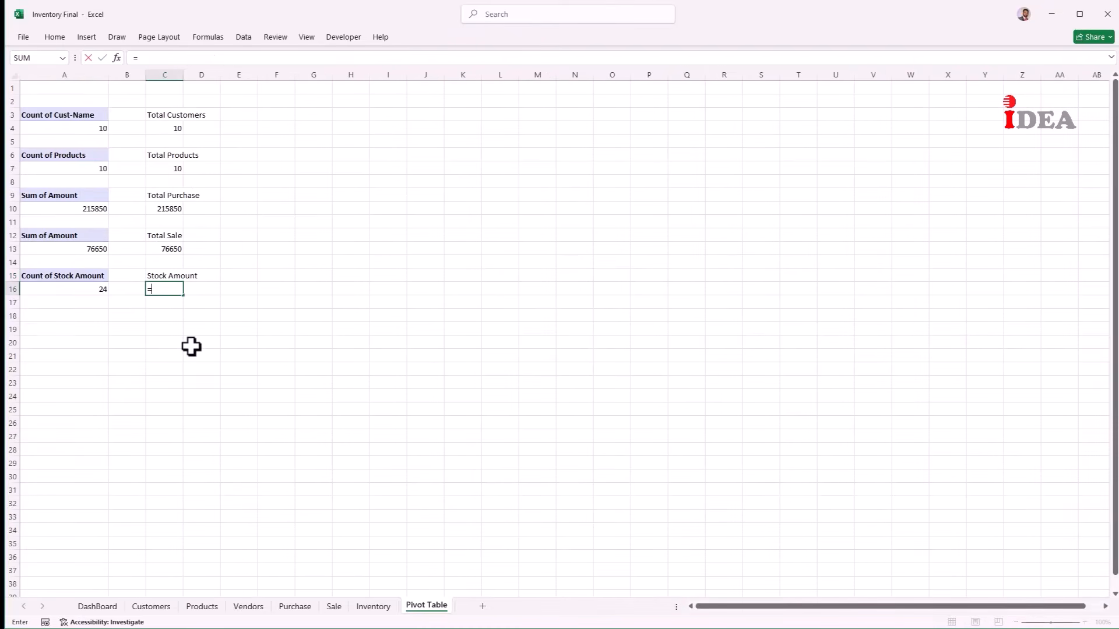
pyautogui.press('Left')
pyautogui.press('Left')
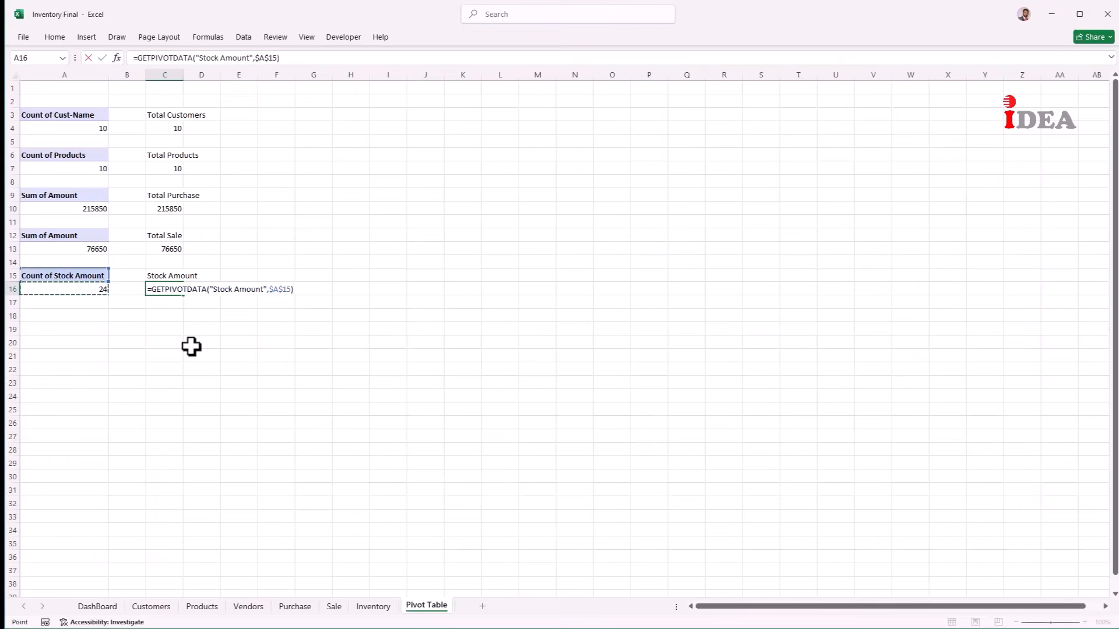
pyautogui.press('Return')
pyautogui.press('Up')
pyautogui.click(68, 291)
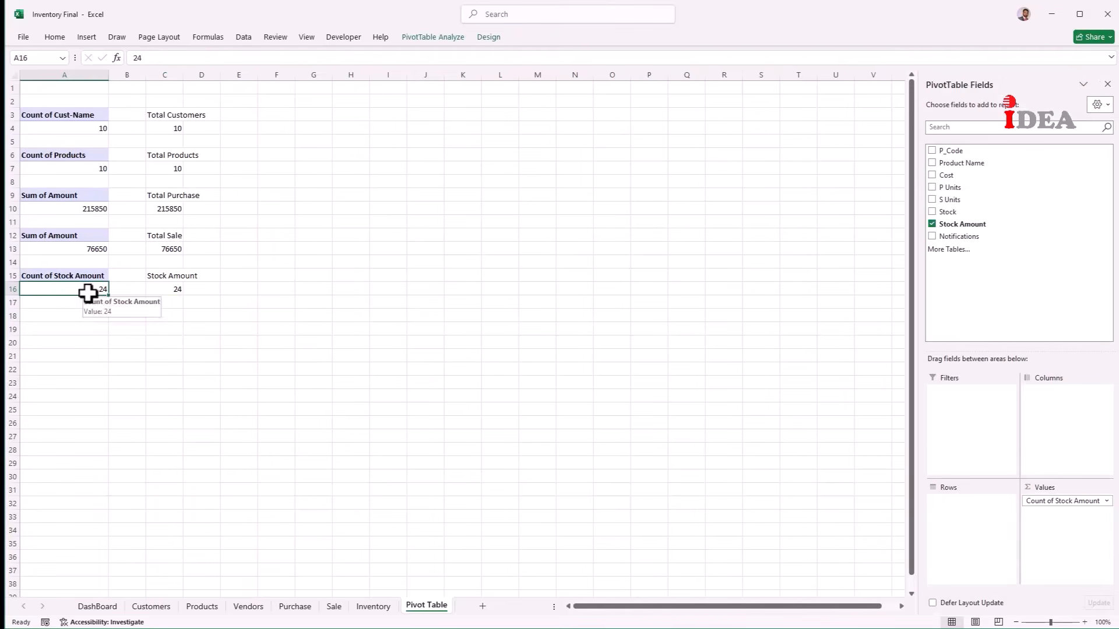
# Step: Summarize Stock Amount by Sum to total 171100, and auto-fit column C
pyautogui.rightClick(81, 294)
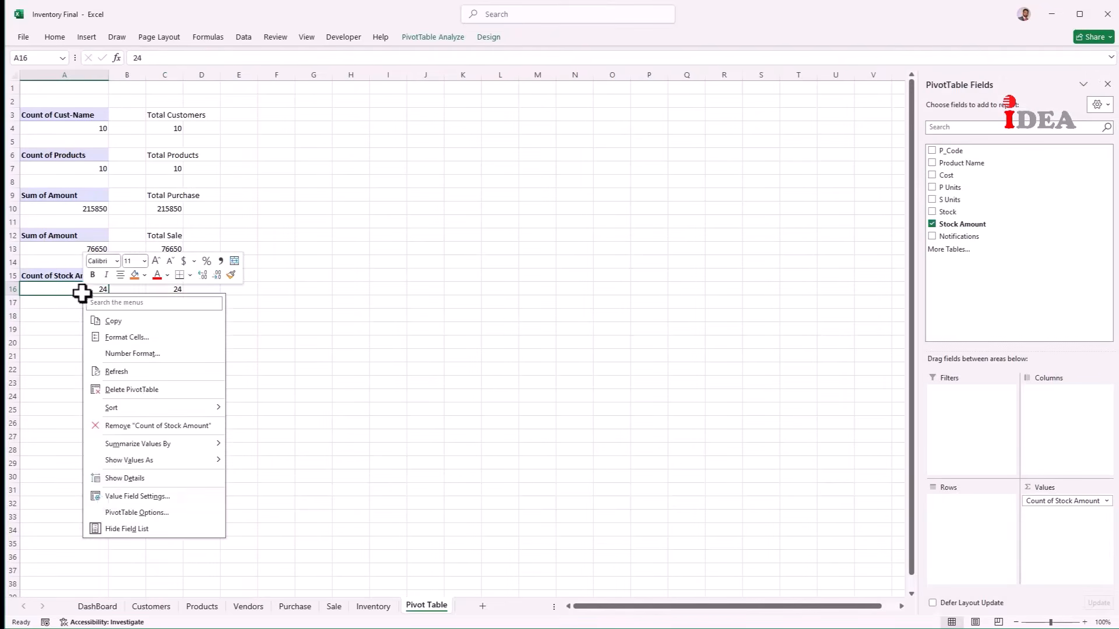
pyautogui.click(113, 496)
pyautogui.click(36, 501)
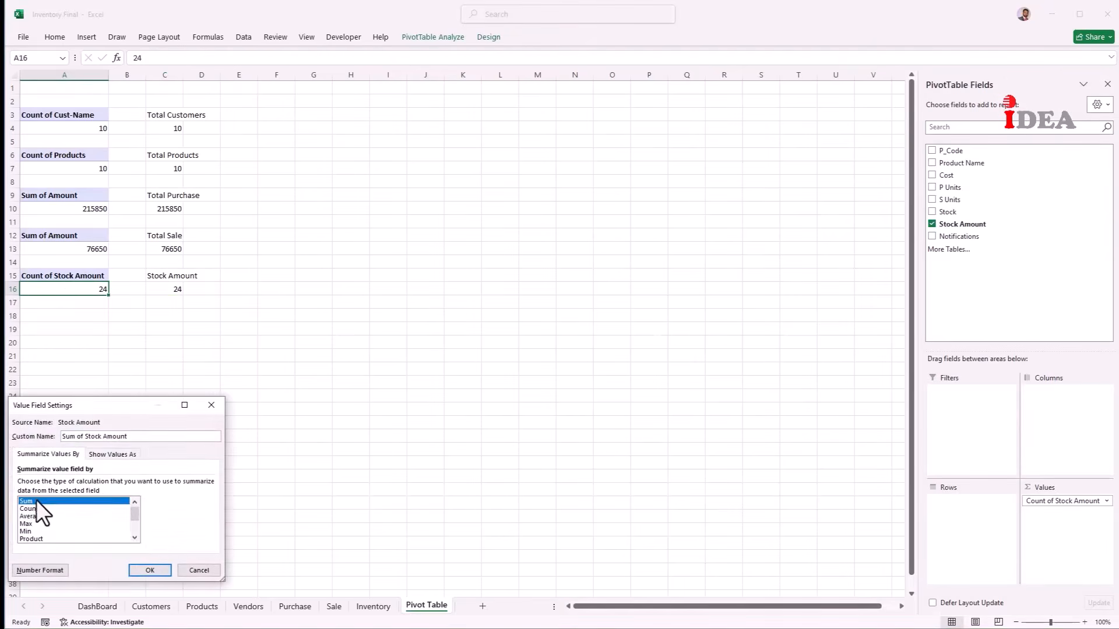
pyautogui.click(152, 570)
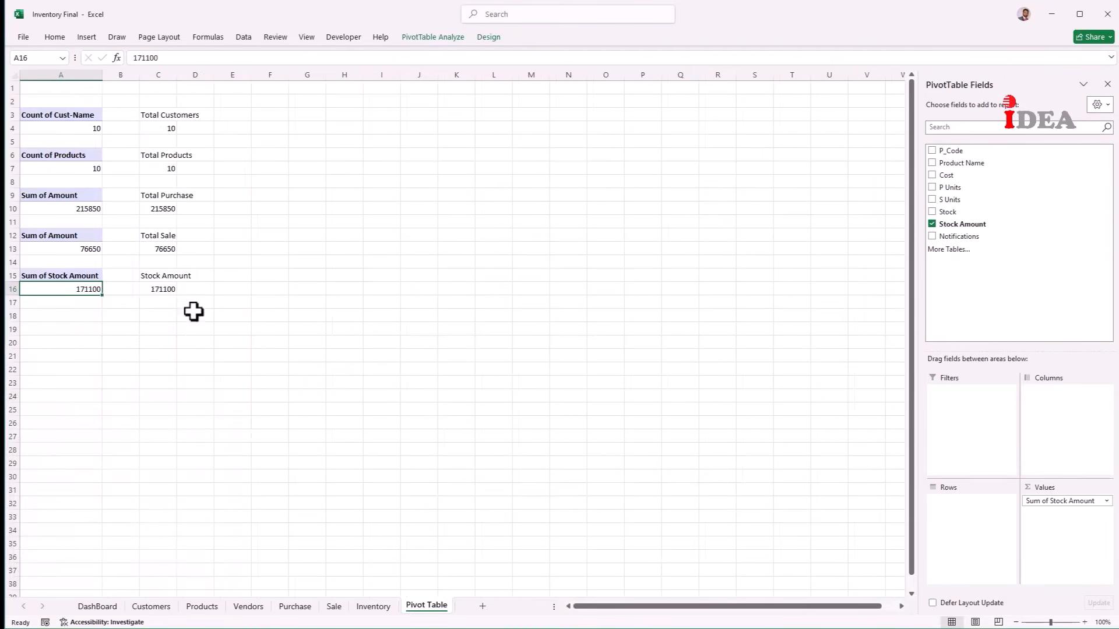
pyautogui.click(151, 292)
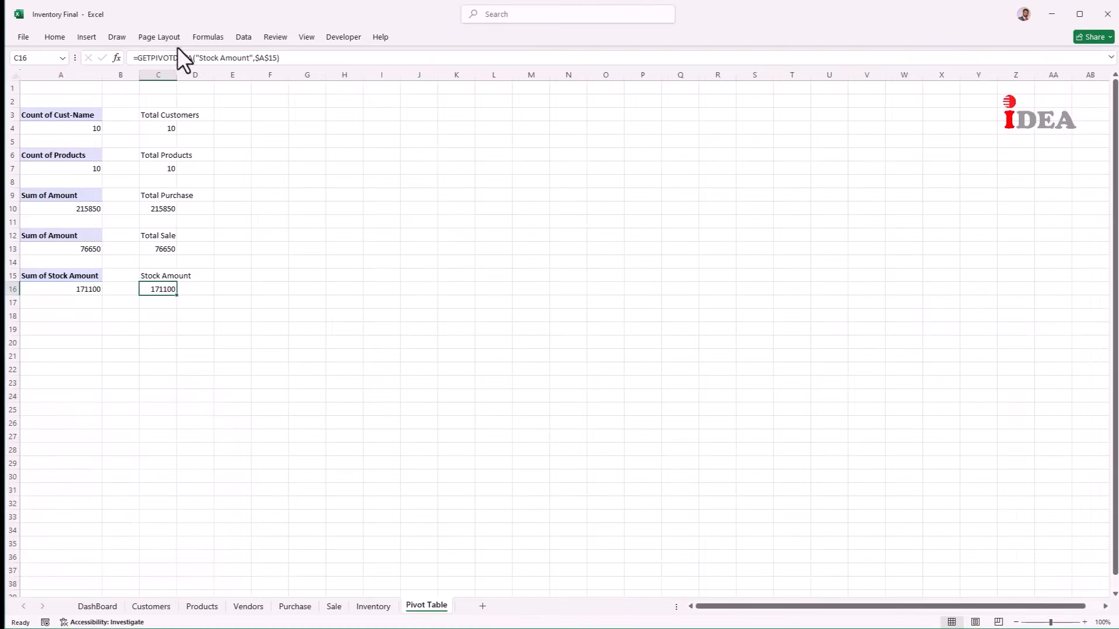
pyautogui.doubleClick(177, 75)
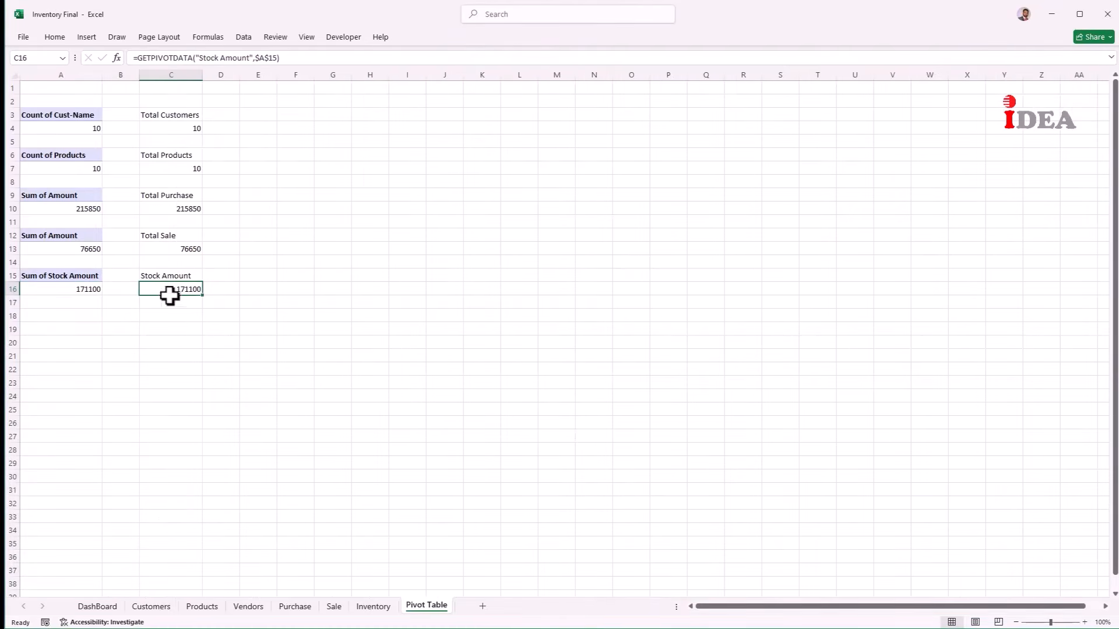
pyautogui.click(91, 306)
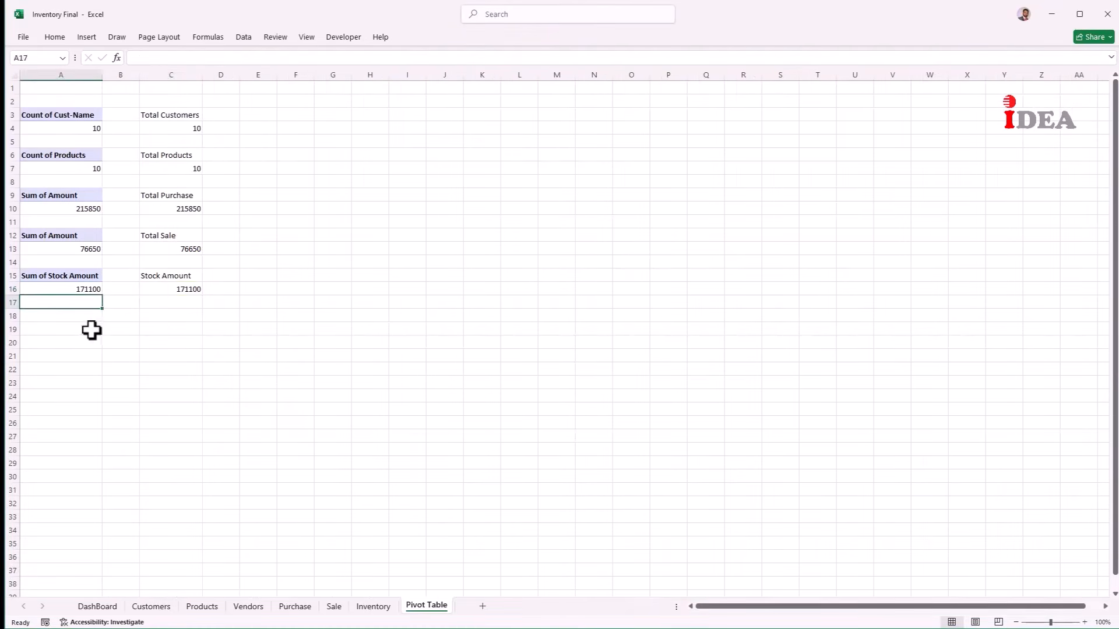
# Step: Add a Profit/Loss label in C18 and the formula =C16+C13-C10 in C19, giving 31900
pyautogui.click(161, 316)
pyautogui.write('Profit/Loss')
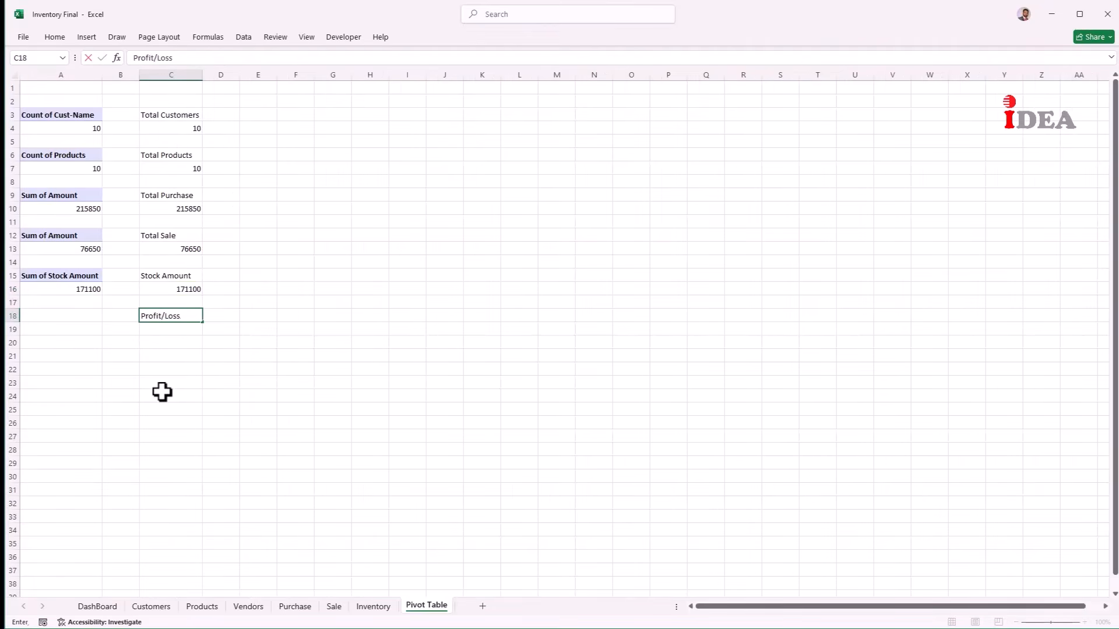
pyautogui.press('Return')
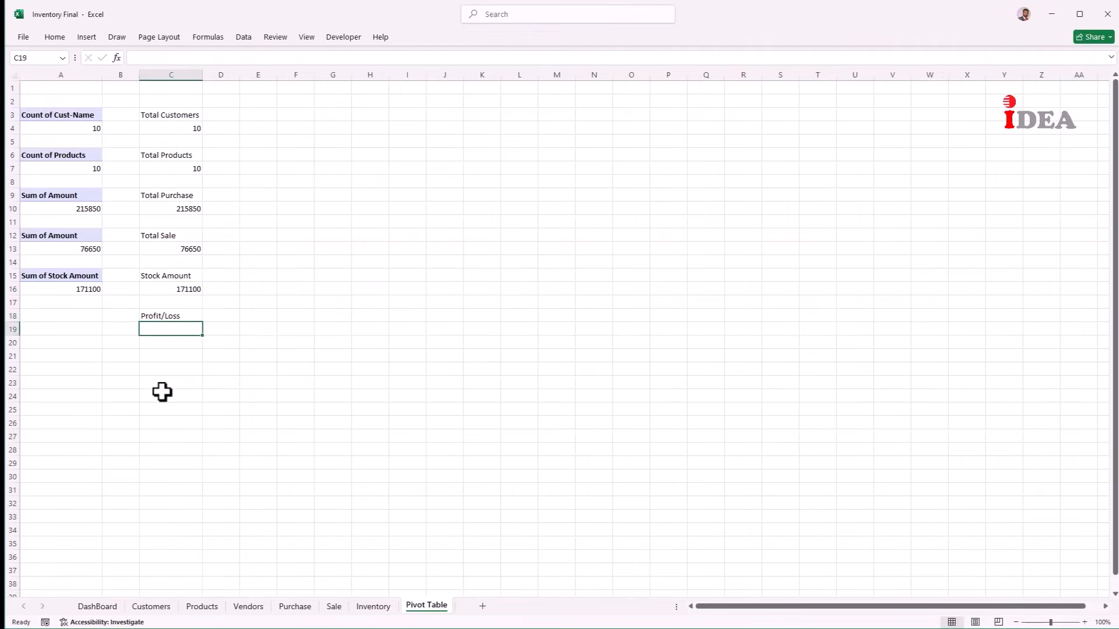
pyautogui.write('=')
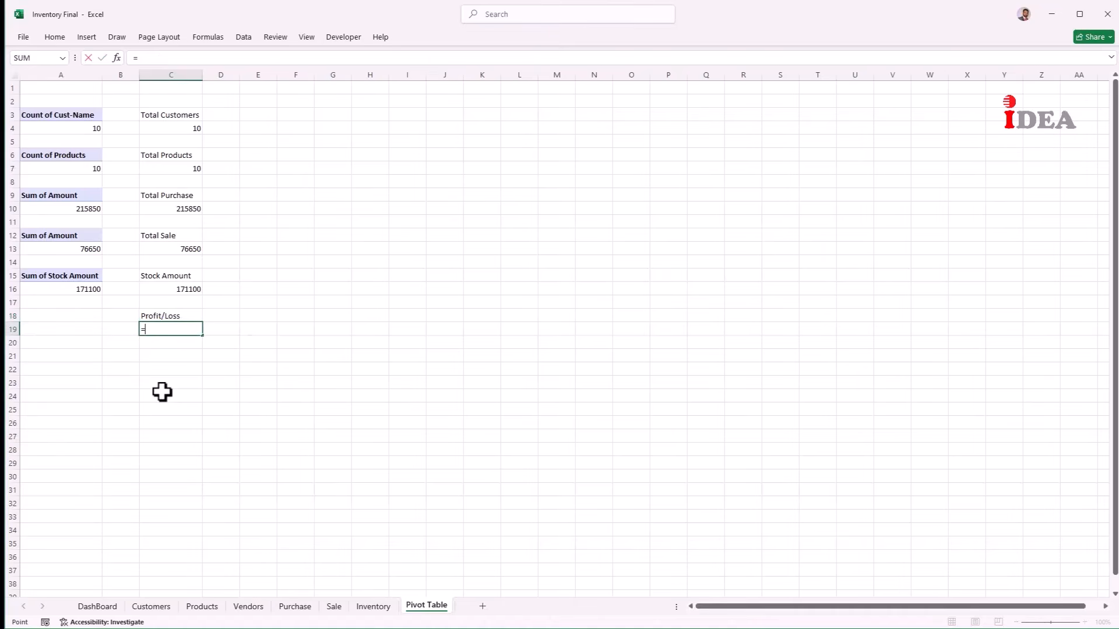
pyautogui.press('Up')
pyautogui.press('Up')
pyautogui.press('Up')
pyautogui.write('+')
pyautogui.press('Up')
pyautogui.press('Up')
pyautogui.press('Up')
pyautogui.press('Up')
pyautogui.press('Up')
pyautogui.press('Up')
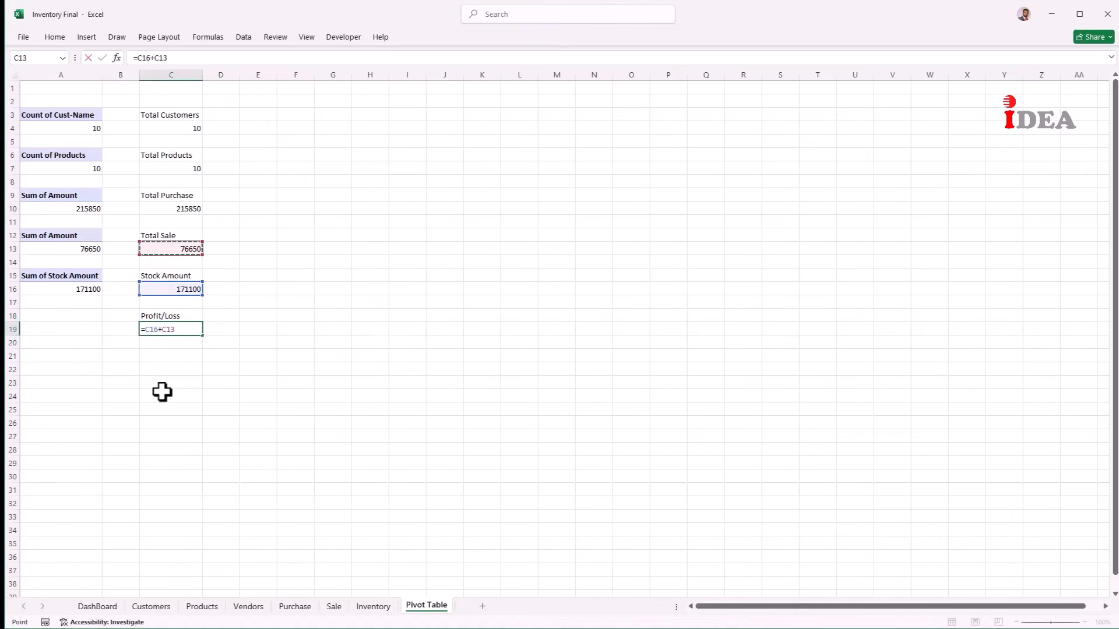
pyautogui.write('-')
pyautogui.press('Up')
pyautogui.press('Up')
pyautogui.press('Up')
pyautogui.press('Up')
pyautogui.press('Up')
pyautogui.press('Up')
pyautogui.press('Up')
pyautogui.press('Up')
pyautogui.press('Up')
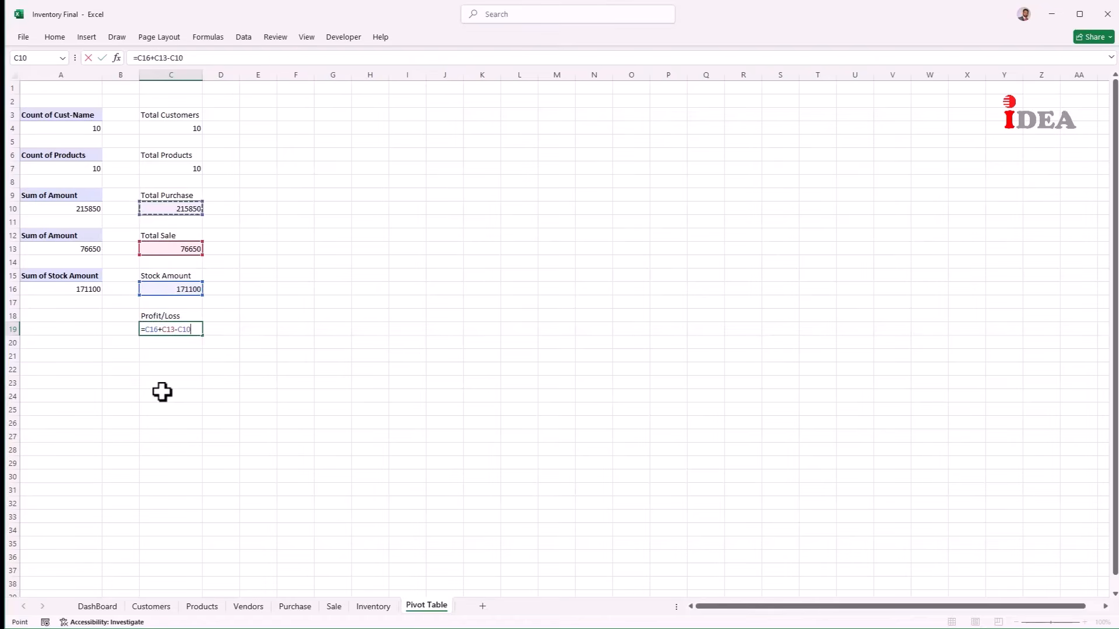
pyautogui.press('Return')
pyautogui.press('Up')
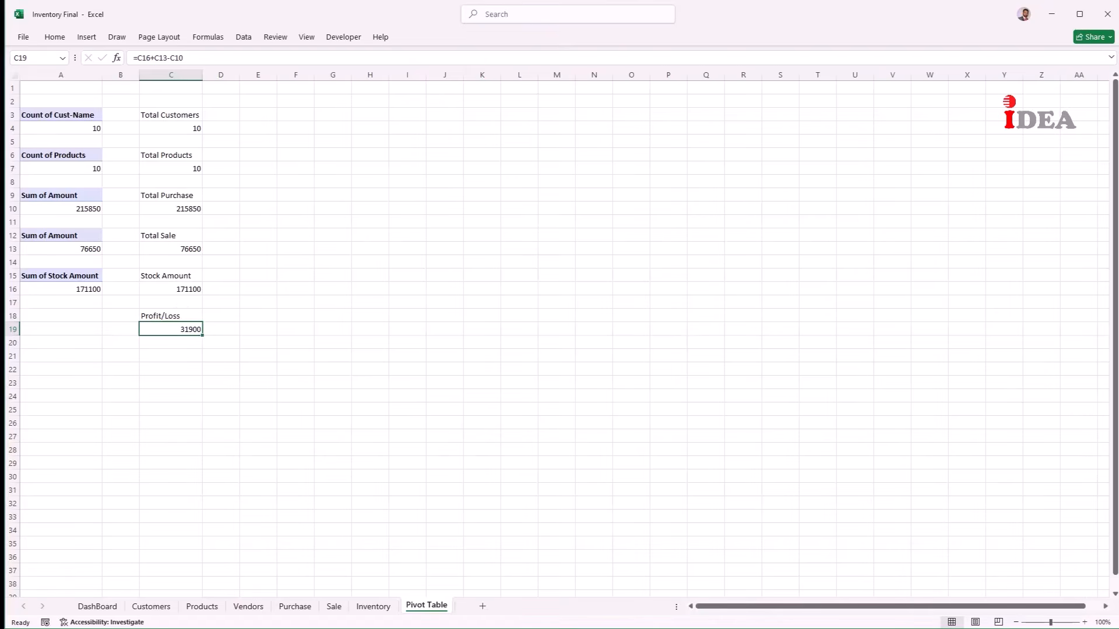
pyautogui.click(334, 606)
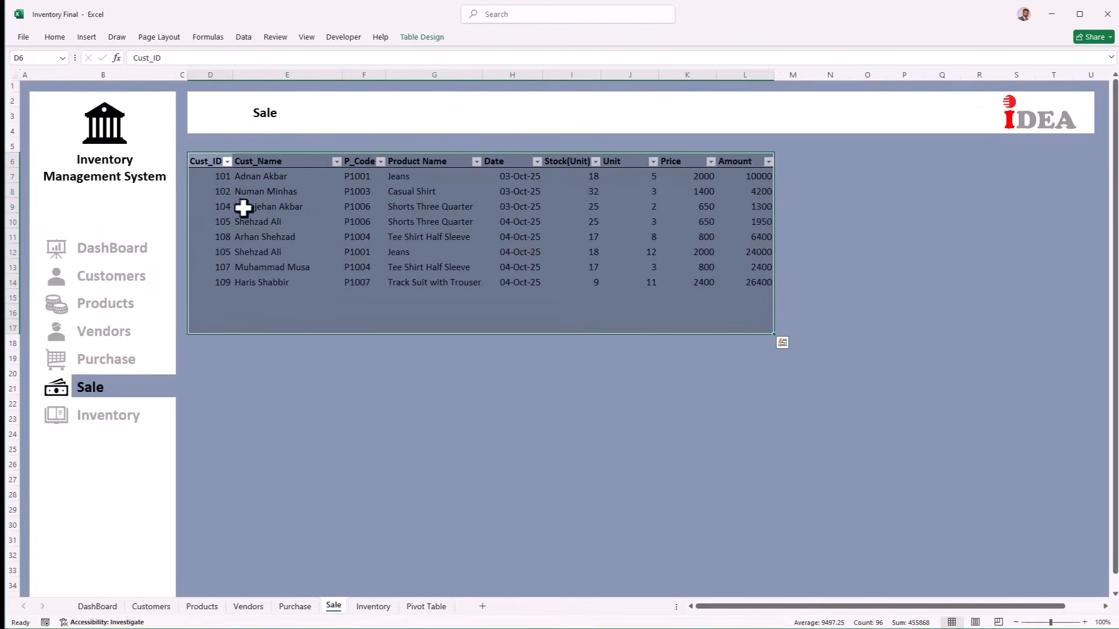
# Step: Create a PivotTable from the Sale table at cell G3 of the Pivot Table sheet
pyautogui.click(85, 36)
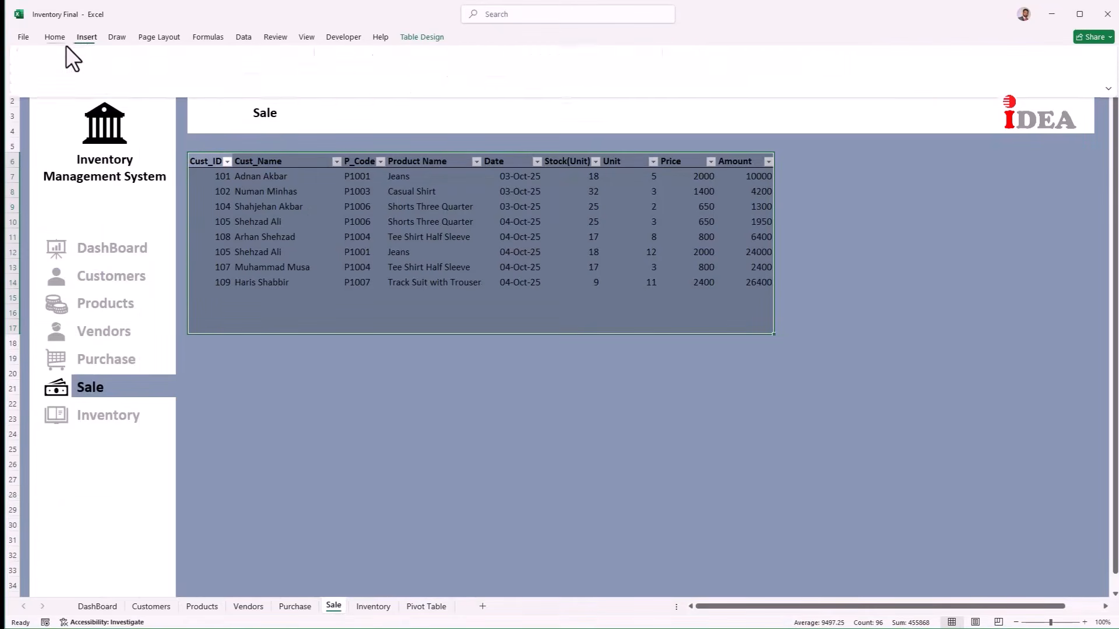
pyautogui.click(33, 86)
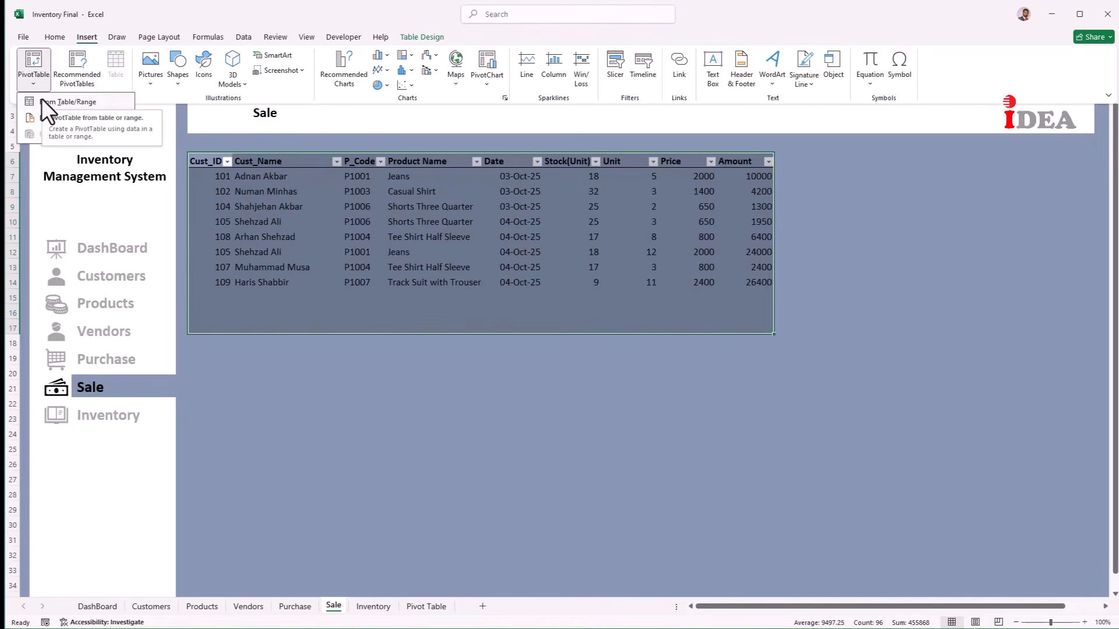
pyautogui.click(41, 98)
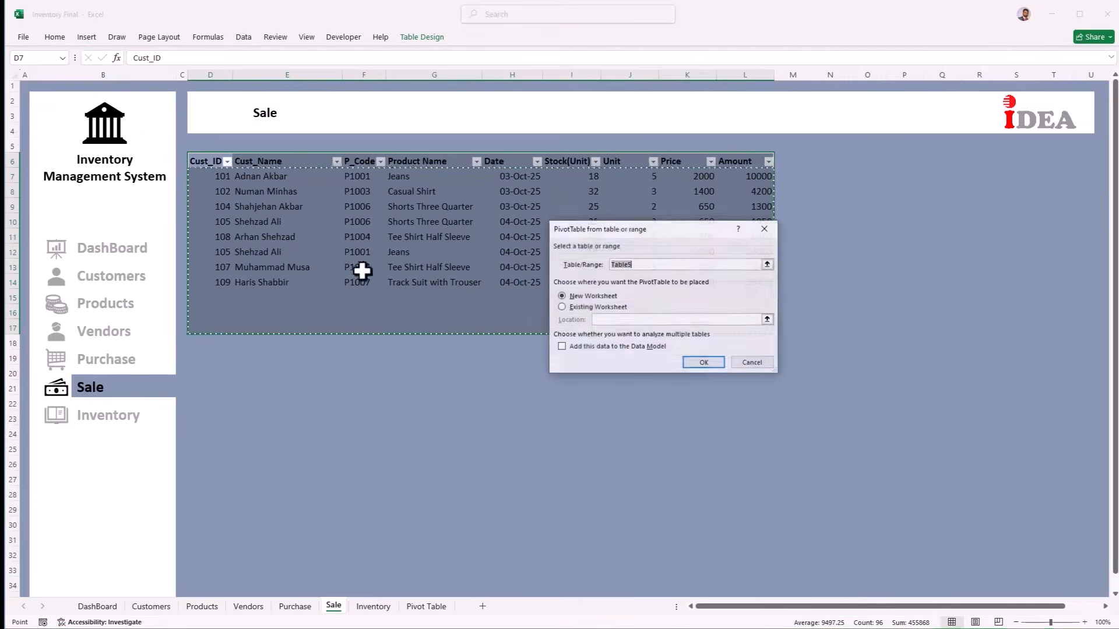
pyautogui.click(572, 306)
pyautogui.click(428, 607)
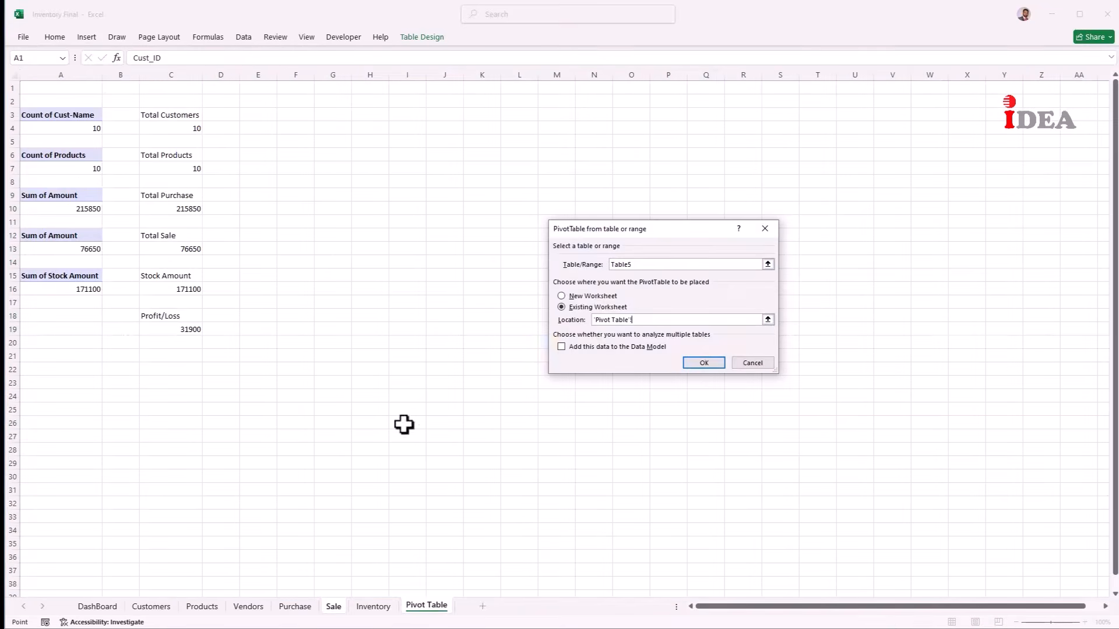
pyautogui.click(328, 115)
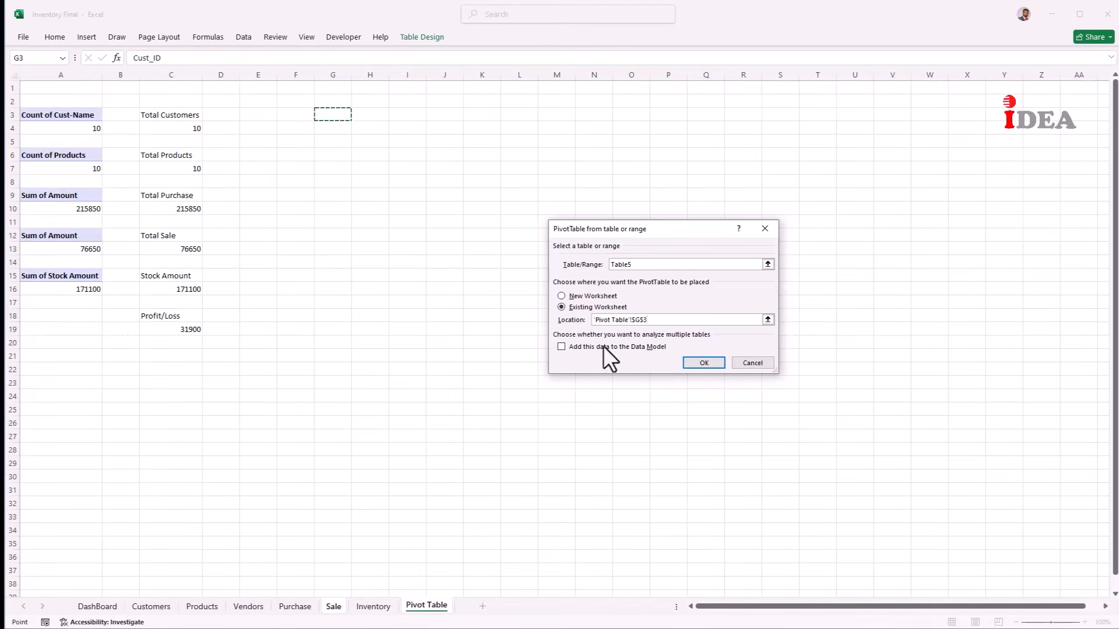
pyautogui.click(699, 362)
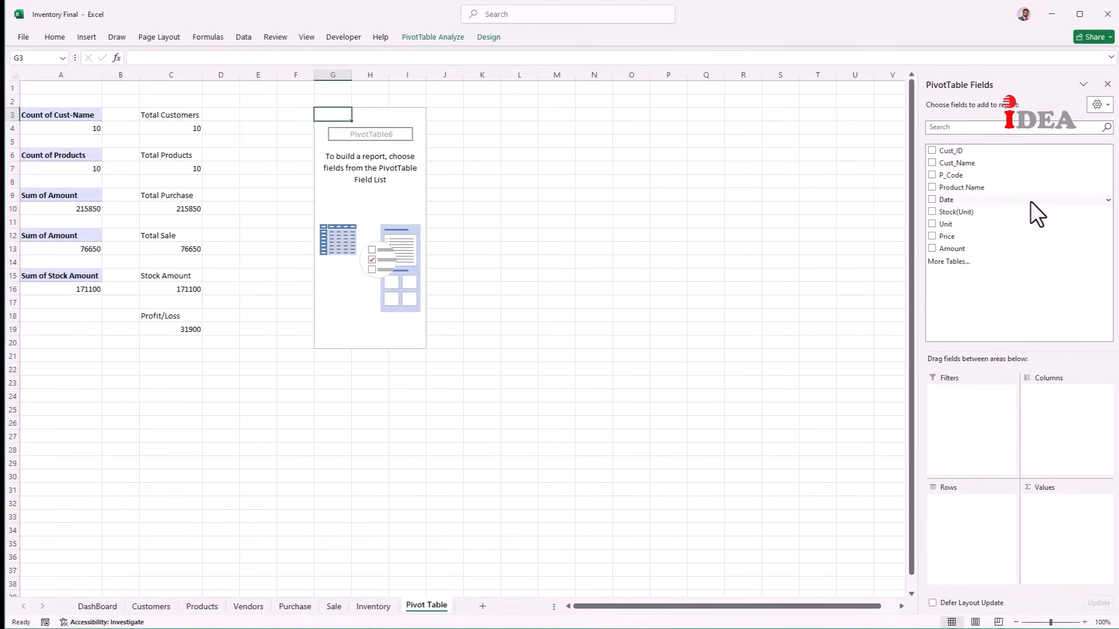
# Step: Add Product Name as rows and Amount as values summarized by Sum, totalling 76650
pyautogui.moveTo(973, 187); pyautogui.dragTo(954, 505)
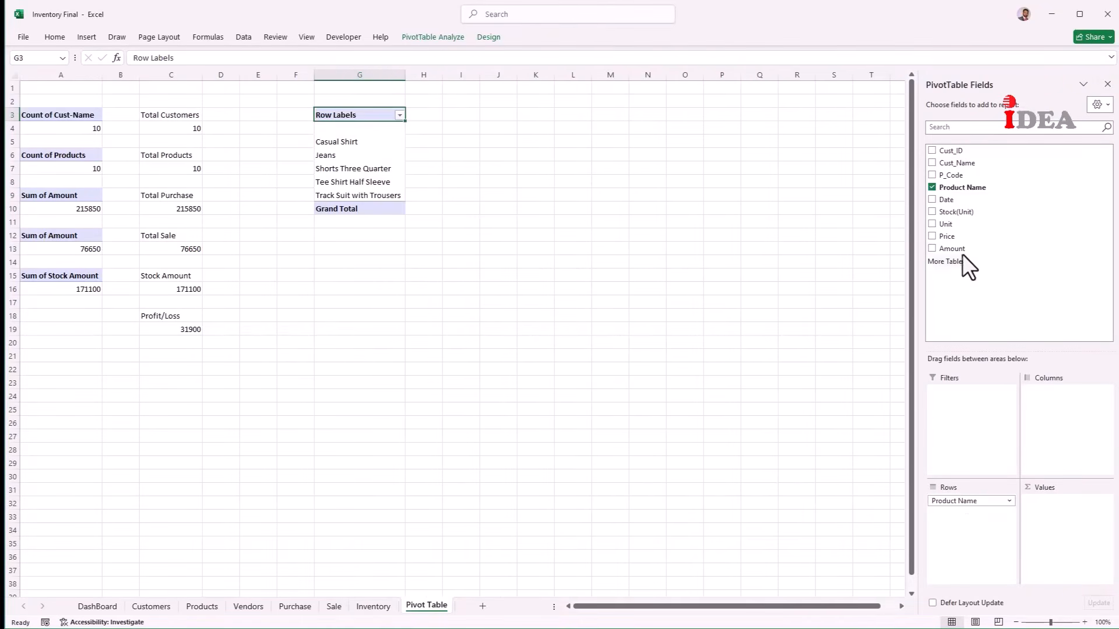
pyautogui.moveTo(963, 254); pyautogui.dragTo(1050, 502)
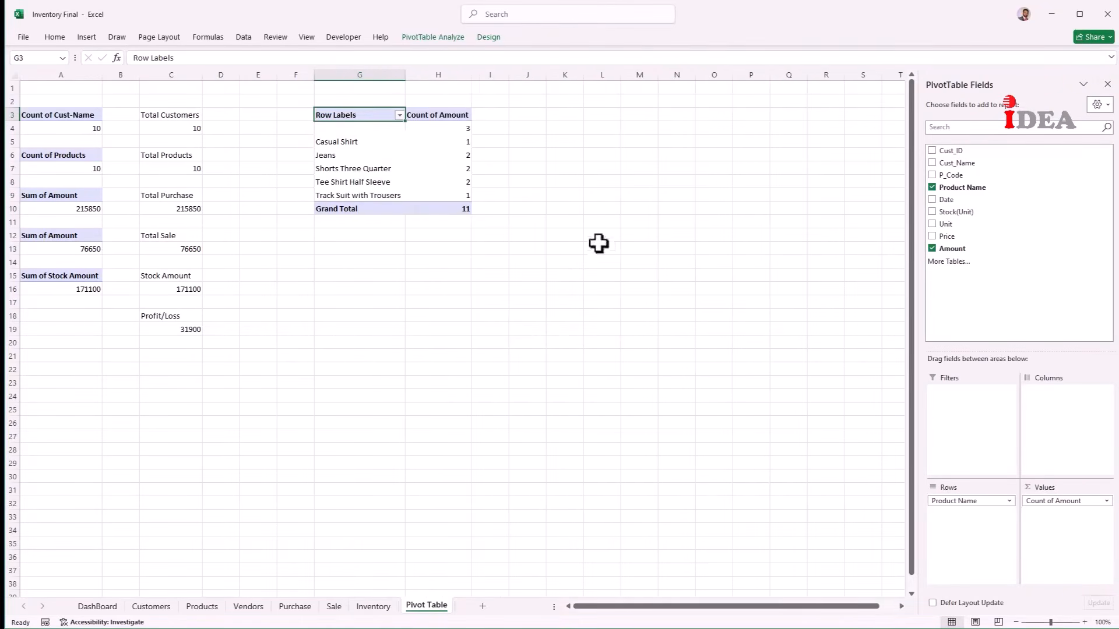
pyautogui.rightClick(450, 140)
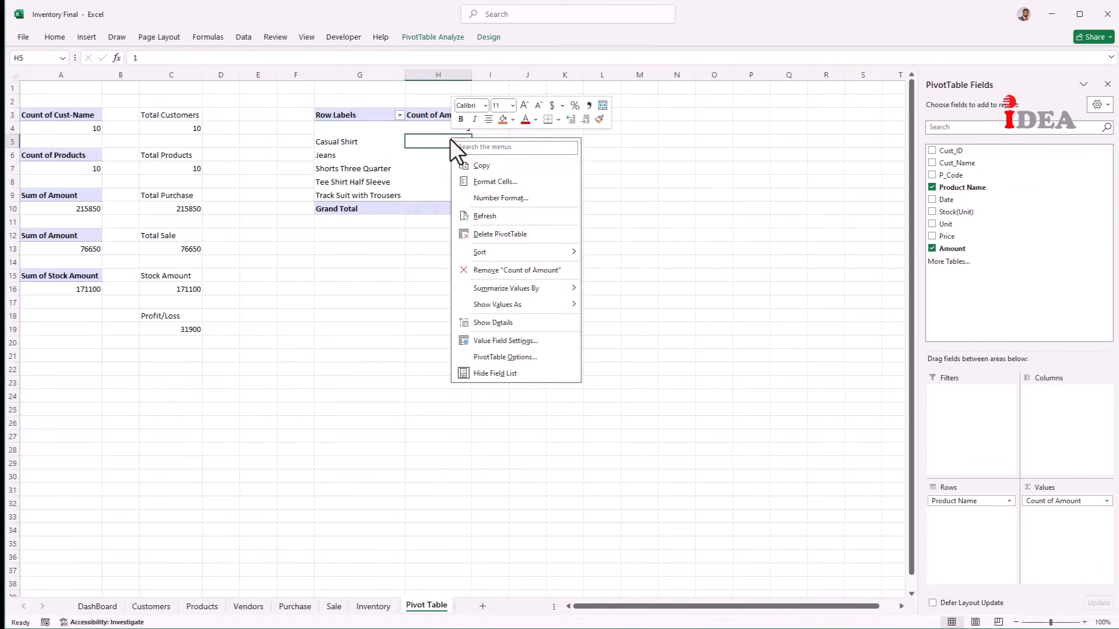
pyautogui.click(509, 338)
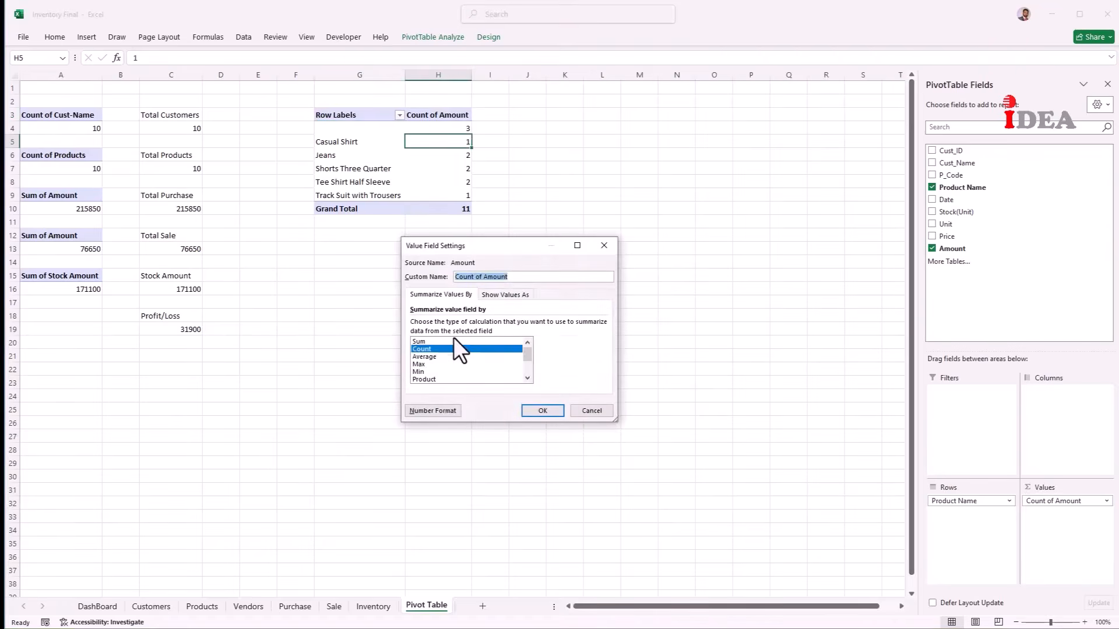
pyautogui.click(432, 341)
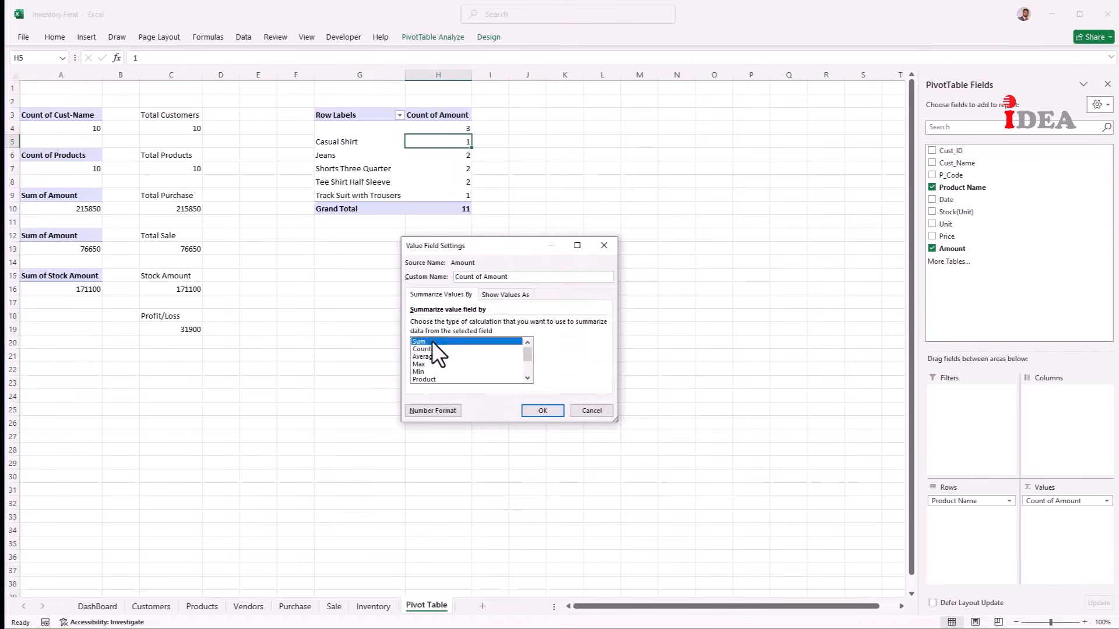
pyautogui.click(539, 409)
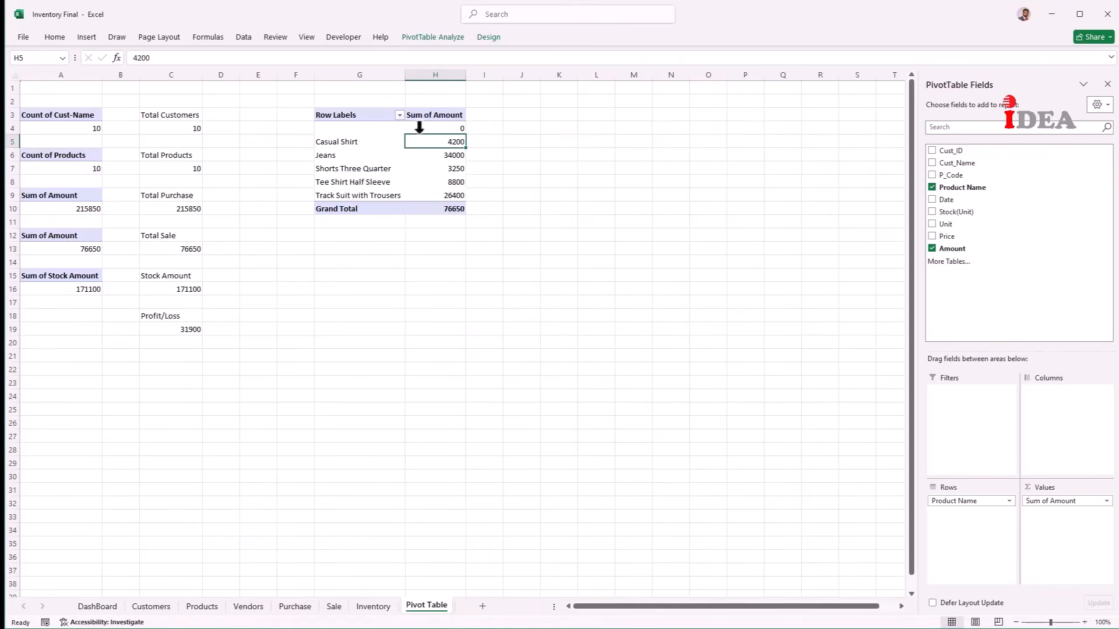
pyautogui.click(334, 606)
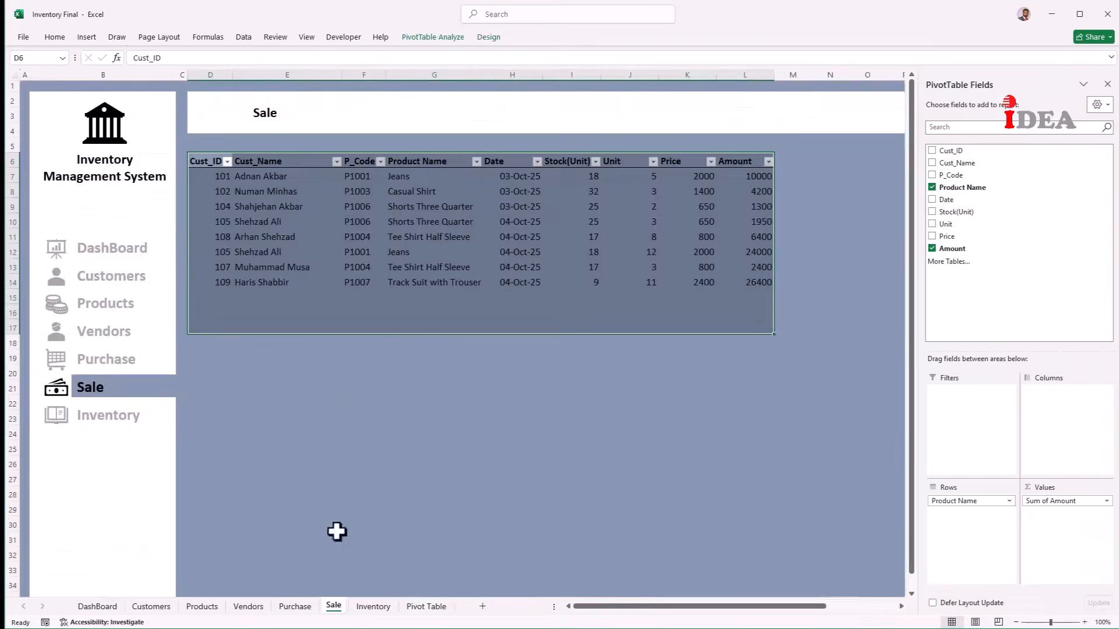
# Step: Add a Sale row for product P1002 (Cotton Pent) with today's date and 6 units
pyautogui.click(225, 292)
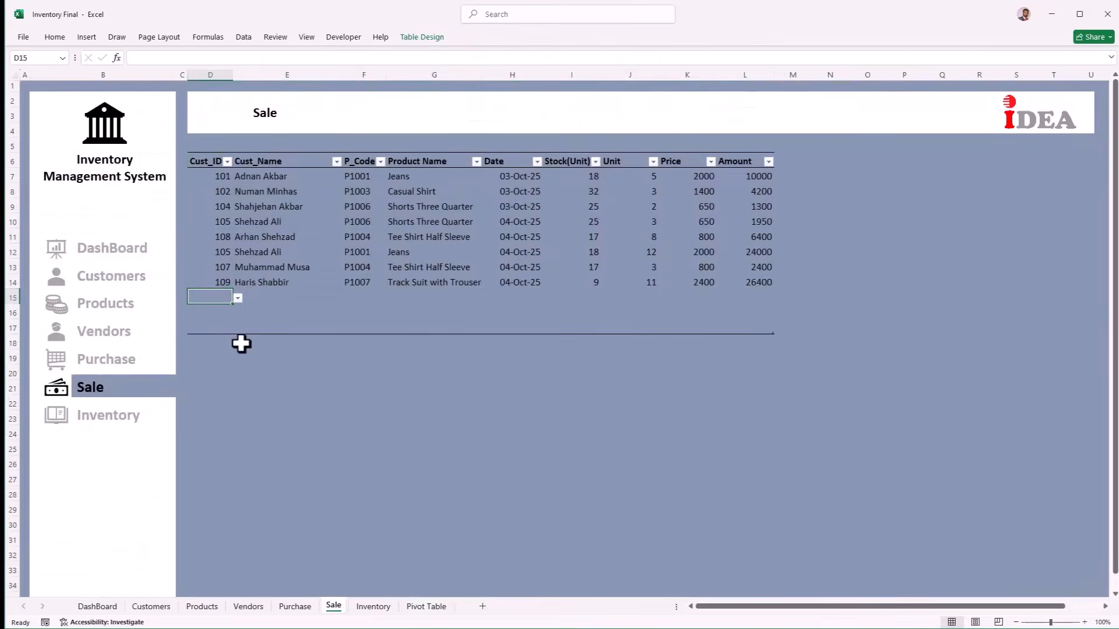
pyautogui.hotkey('alt', 'Down')
pyautogui.press('Down')
pyautogui.press('Down')
pyautogui.press('Down')
pyautogui.press('Down')
pyautogui.press('Return')
pyautogui.press('Right')
pyautogui.press('Right')
pyautogui.hotkey('alt', 'Down')
pyautogui.press('Down')
pyautogui.press('Down')
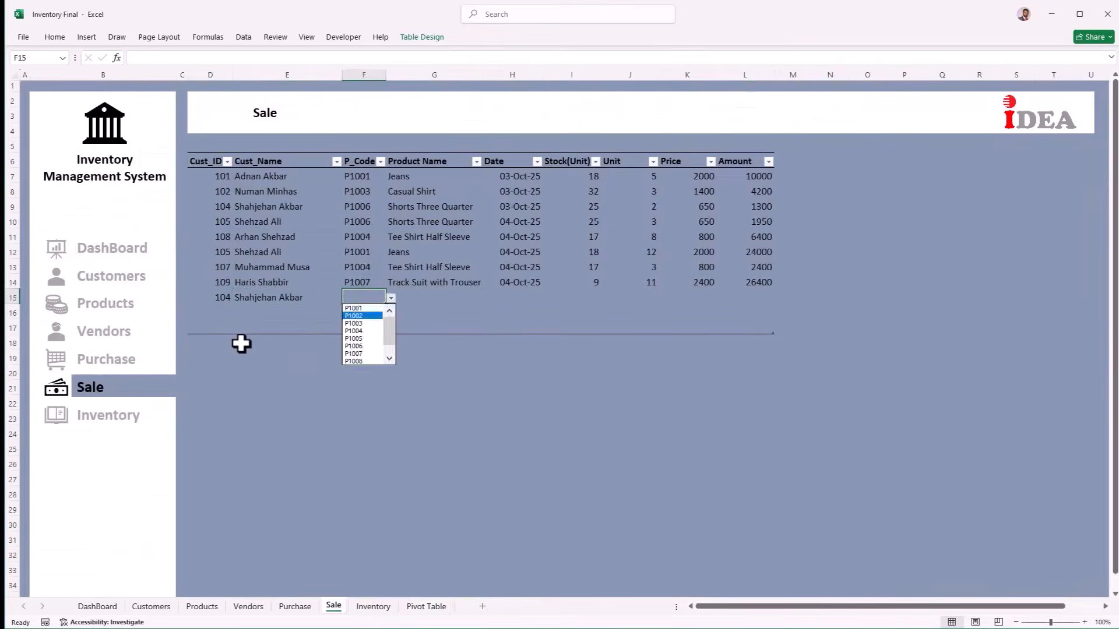
pyautogui.press('Return')
pyautogui.press('Right')
pyautogui.press('Right')
pyautogui.hotkey('ctrl', ';')
pyautogui.press('Right')
pyautogui.press('Tab')
pyautogui.write('6')
pyautogui.press('Return')
# Step: Add a second Sale row for product P1005 (Trouser Open Bottom) with today's date and 10 units
pyautogui.hotkey('alt', 'Down')
pyautogui.press('Down')
pyautogui.press('Down')
pyautogui.press('Down')
pyautogui.press('Down')
pyautogui.press('Down')
pyautogui.press('Down')
pyautogui.press('Down')
pyautogui.press('Return')
pyautogui.press('Tab')
pyautogui.press('Tab')
pyautogui.hotkey('alt', 'Down')
pyautogui.press('Down')
pyautogui.press('Down')
pyautogui.press('Down')
pyautogui.press('Down')
pyautogui.press('Down')
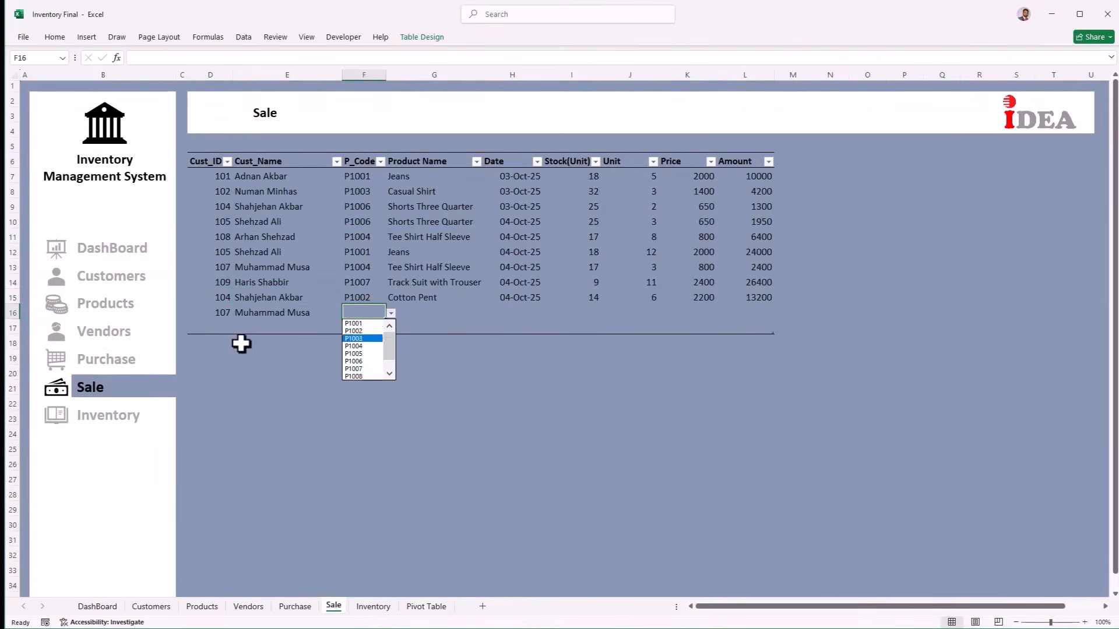
pyautogui.press('Return')
pyautogui.press('Right')
pyautogui.press('Right')
pyautogui.hotkey('ctrl', ';')
pyautogui.press('Right')
pyautogui.press('Right')
pyautogui.write('10')
pyautogui.press('Tab')
pyautogui.press('Tab')
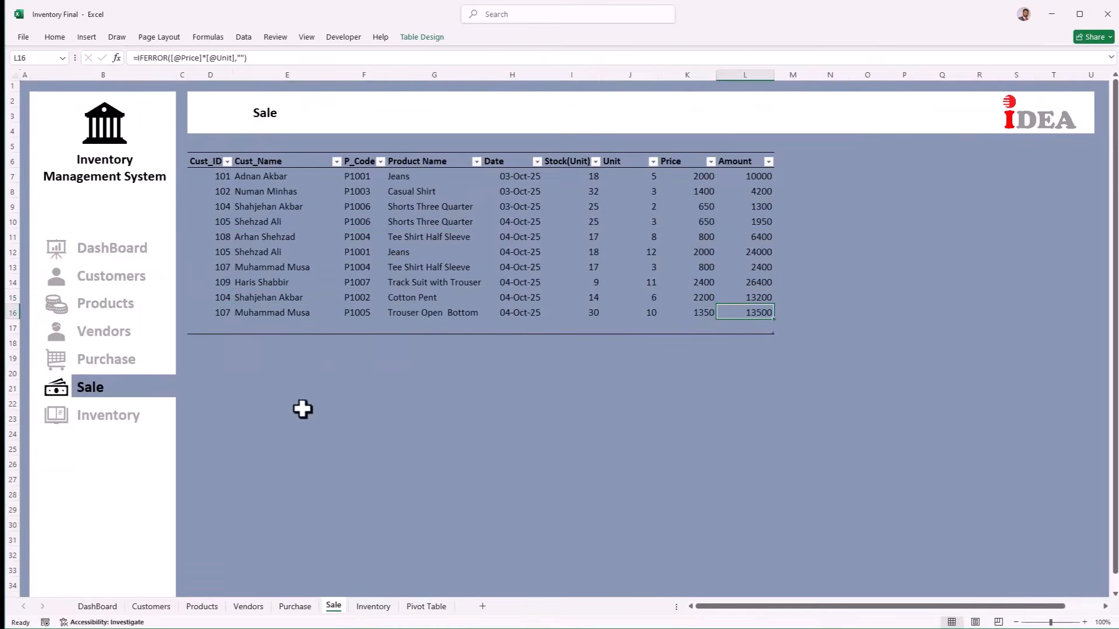
# Step: Refresh all pivots on the Pivot Table sheet so the grand total becomes 103350
pyautogui.click(425, 606)
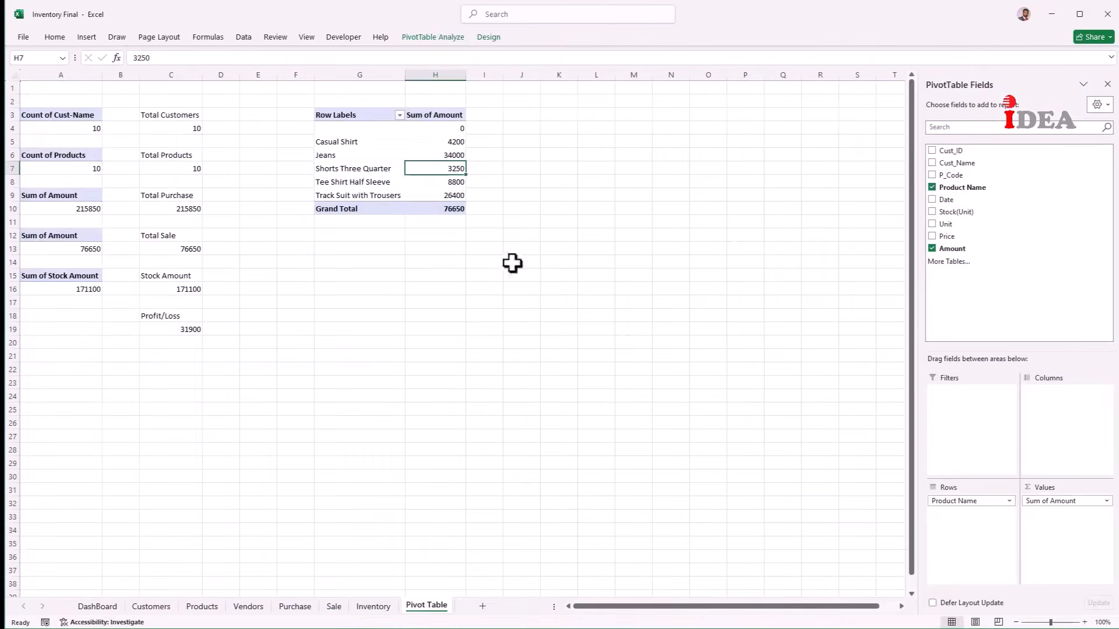
pyautogui.click(438, 35)
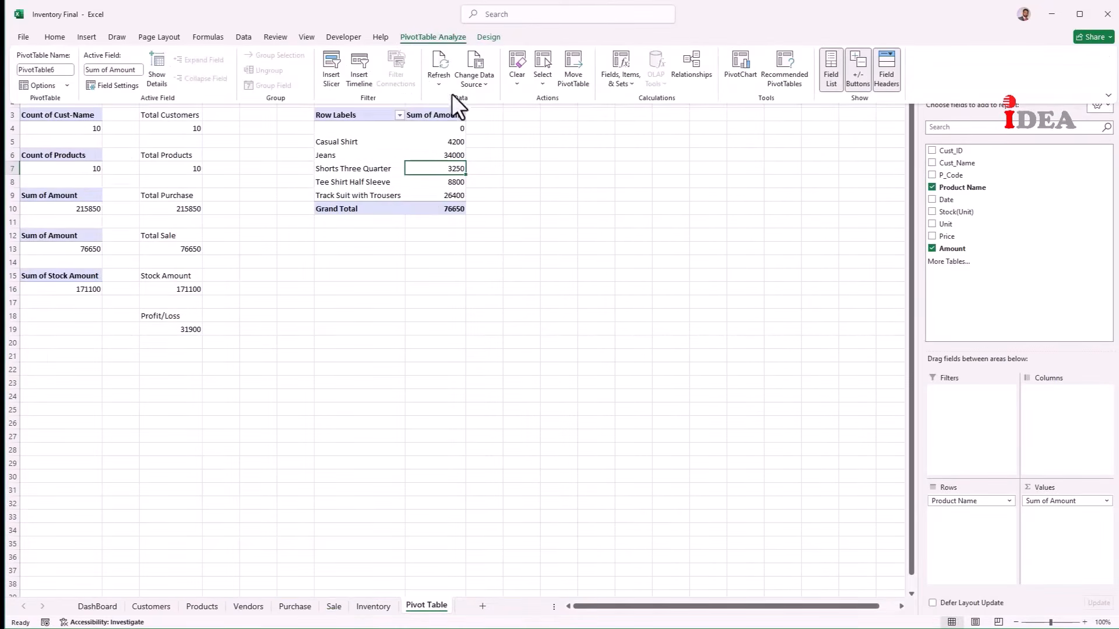
pyautogui.click(436, 83)
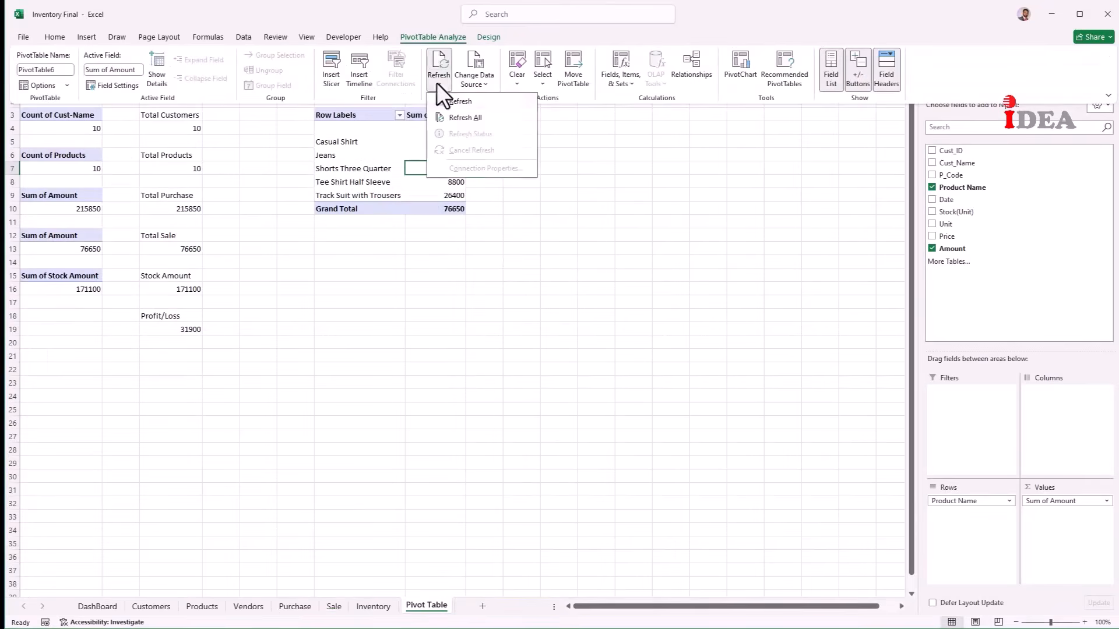
pyautogui.click(452, 117)
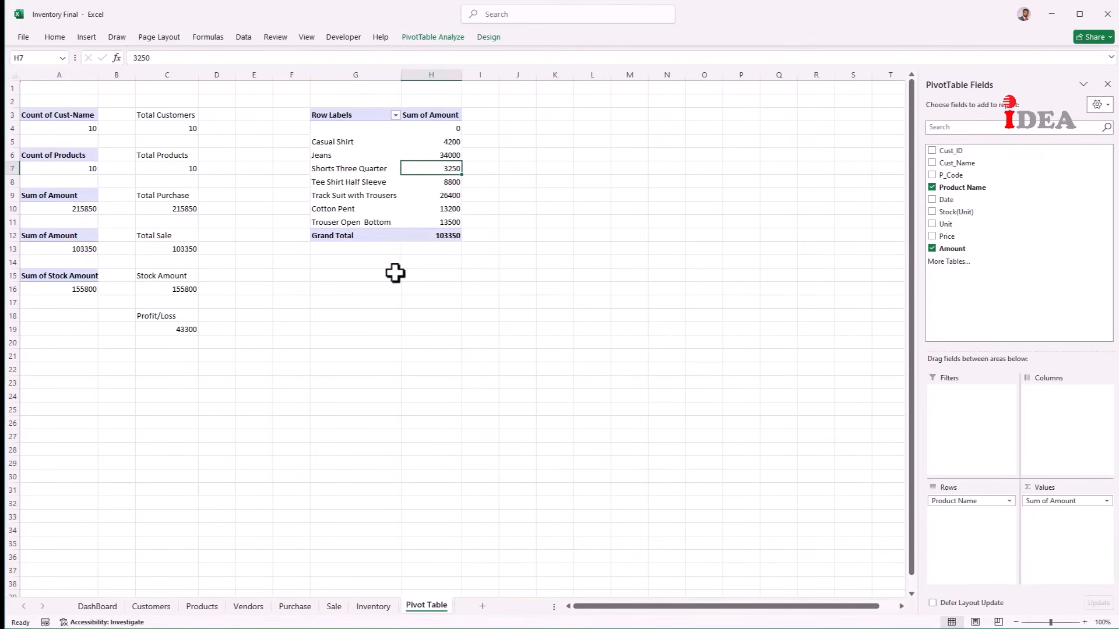
pyautogui.click(417, 263)
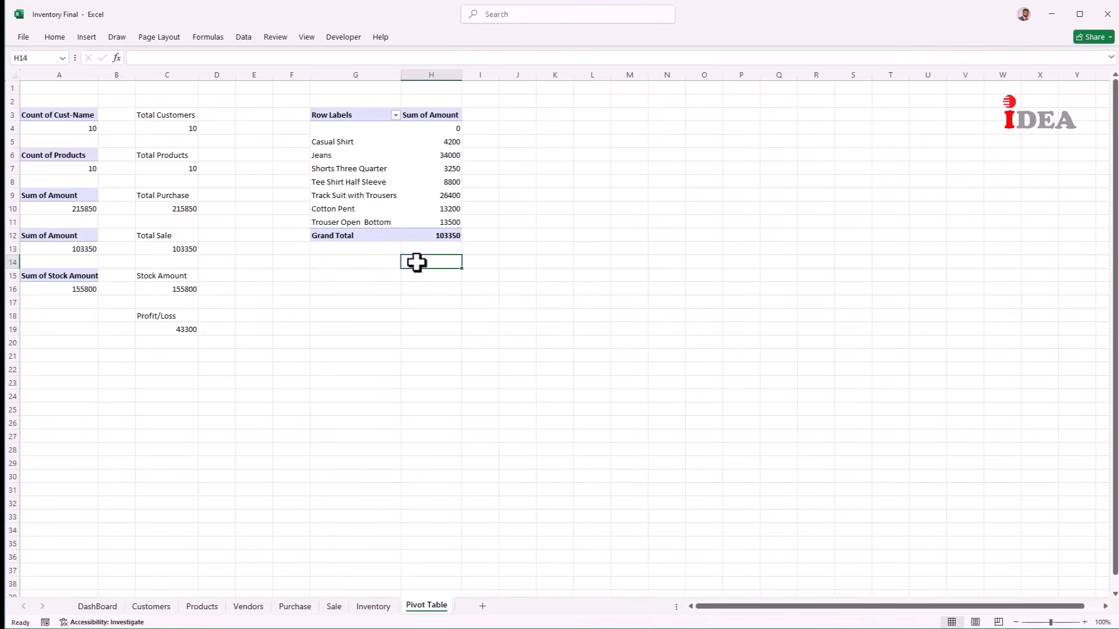
pyautogui.click(335, 141)
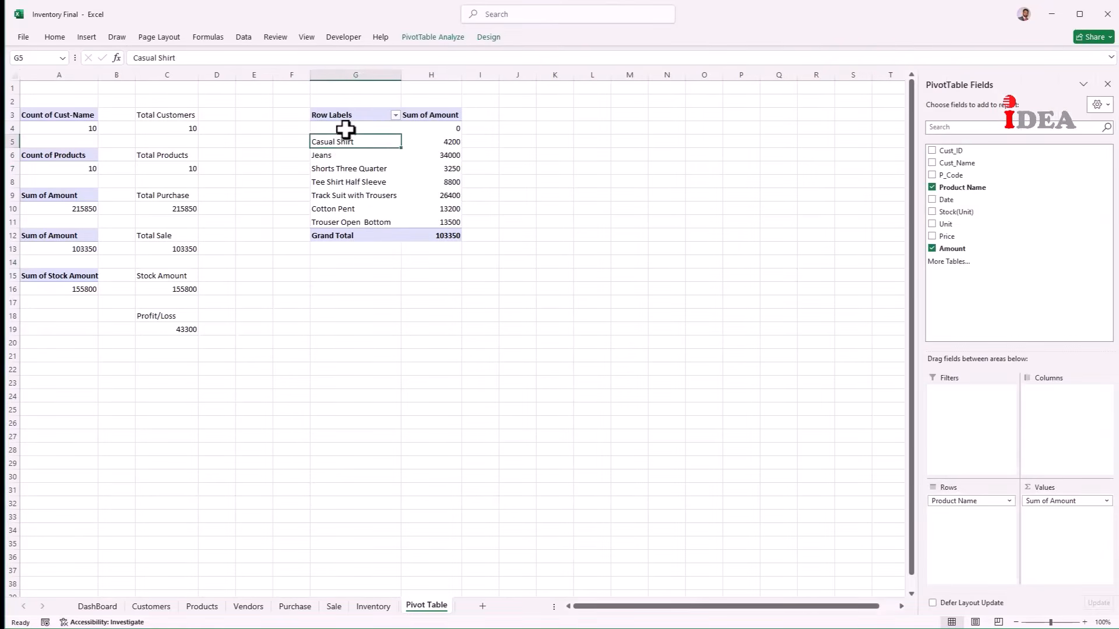
# Step: Hide the blank row label in the product pivot, leaving seven products totalling 103350
pyautogui.click(345, 129)
pyautogui.rightClick(345, 129)
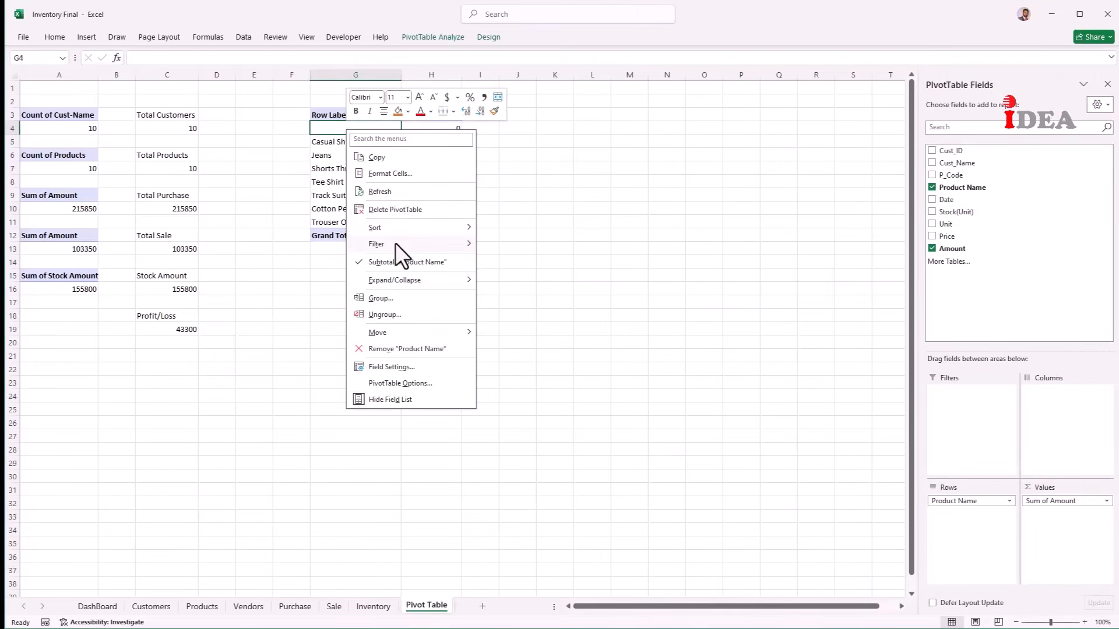
pyautogui.moveTo(395, 243)
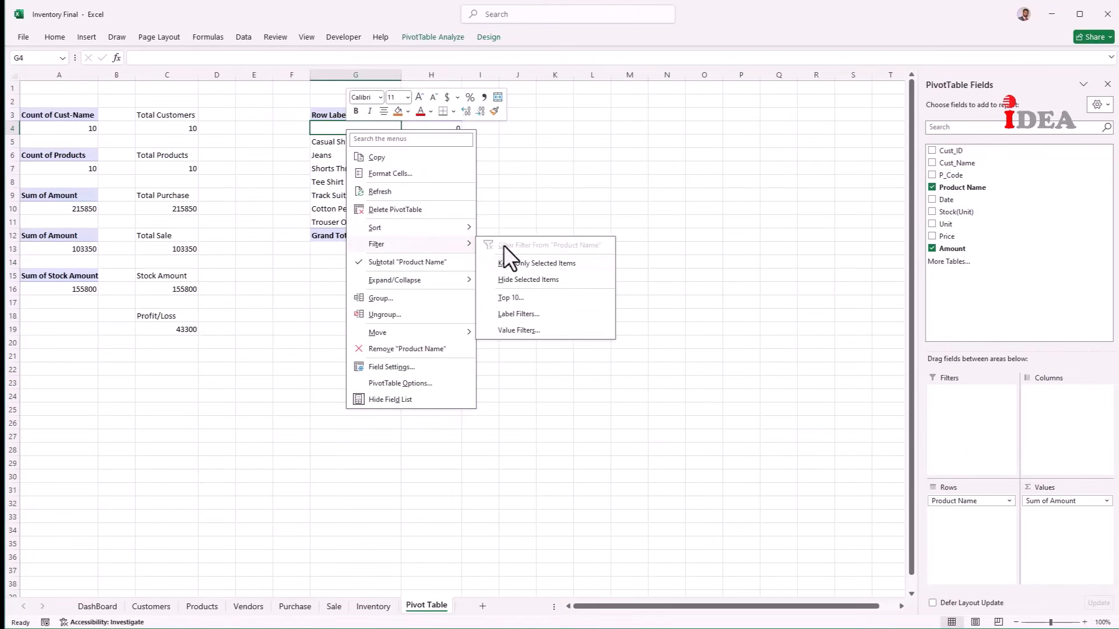
pyautogui.click(527, 279)
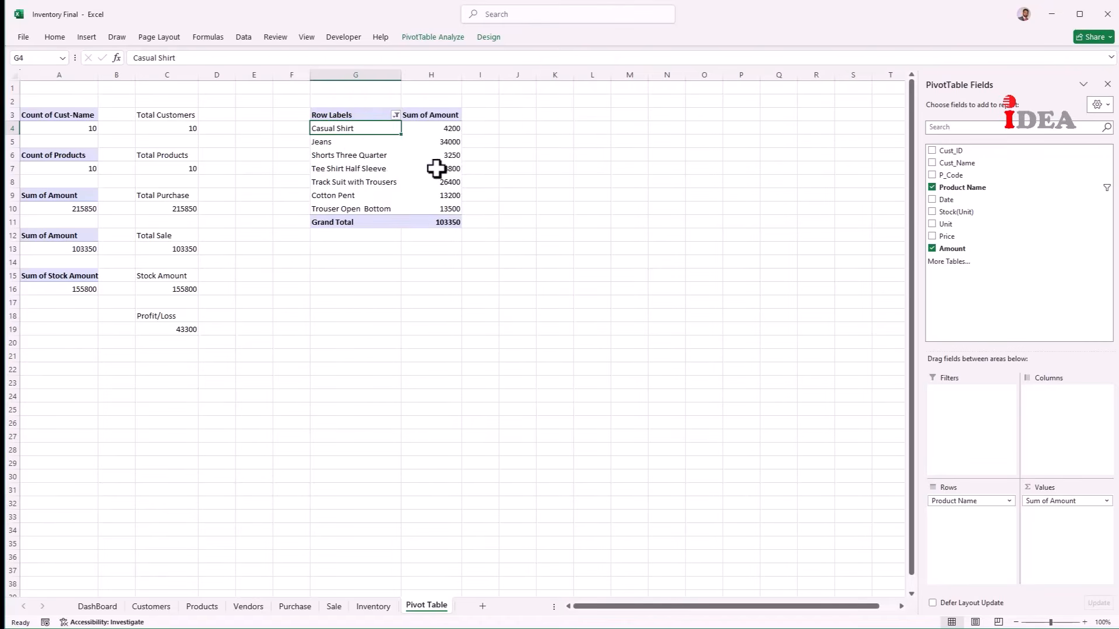
pyautogui.click(345, 262)
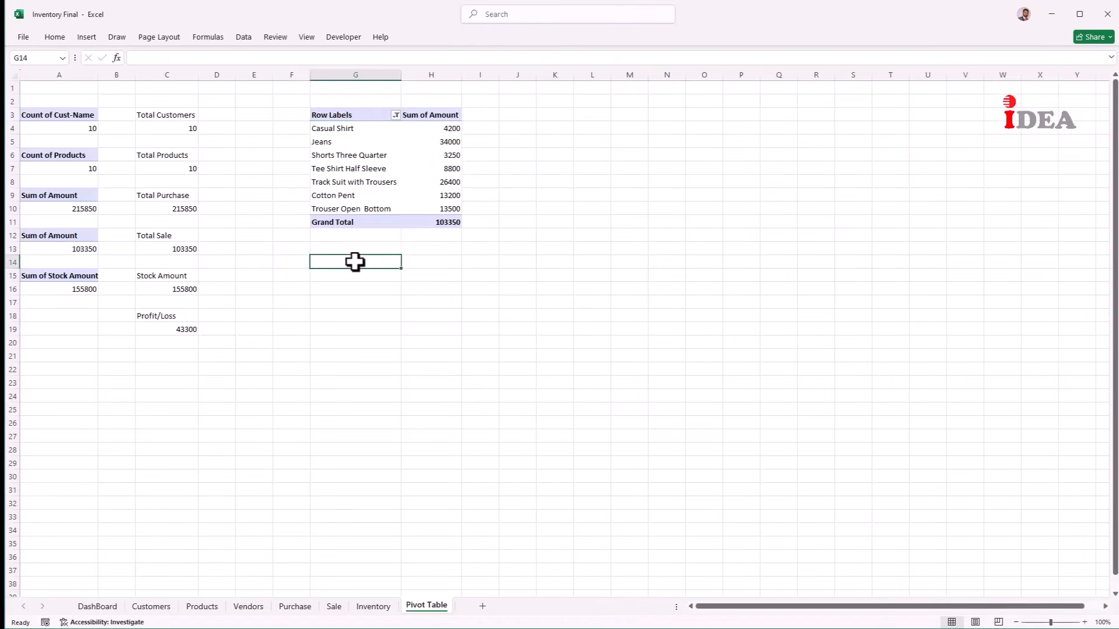
pyautogui.click(337, 606)
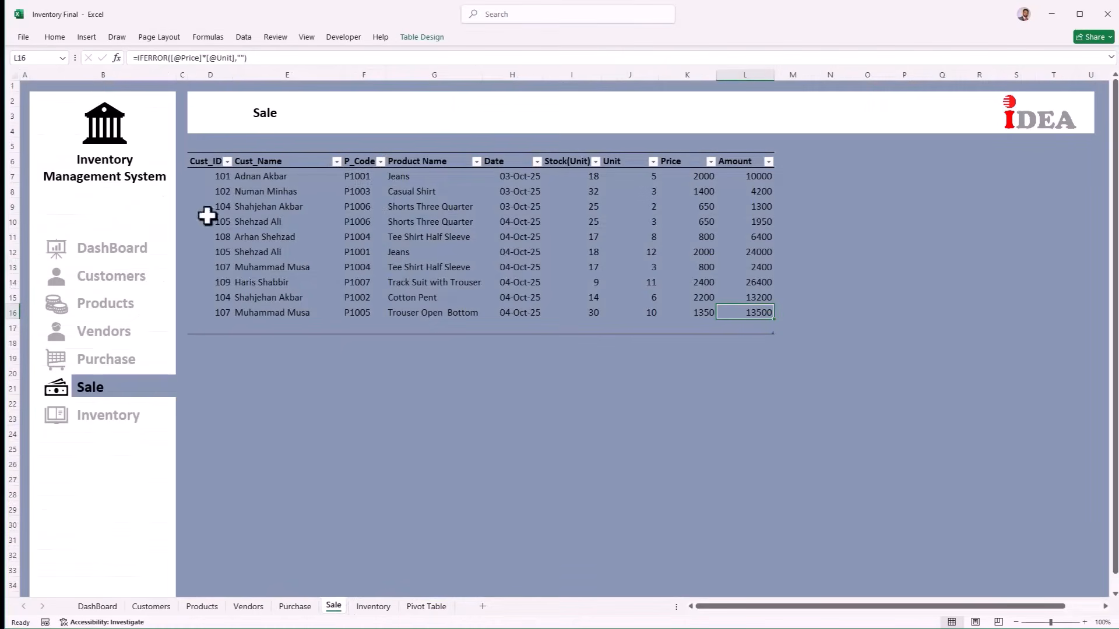
# Step: Build a new PivotTable from the selected Sale table at 'Pivot Table'!G14
pyautogui.moveTo(203, 161); pyautogui.dragTo(732, 323)
pyautogui.click(77, 38)
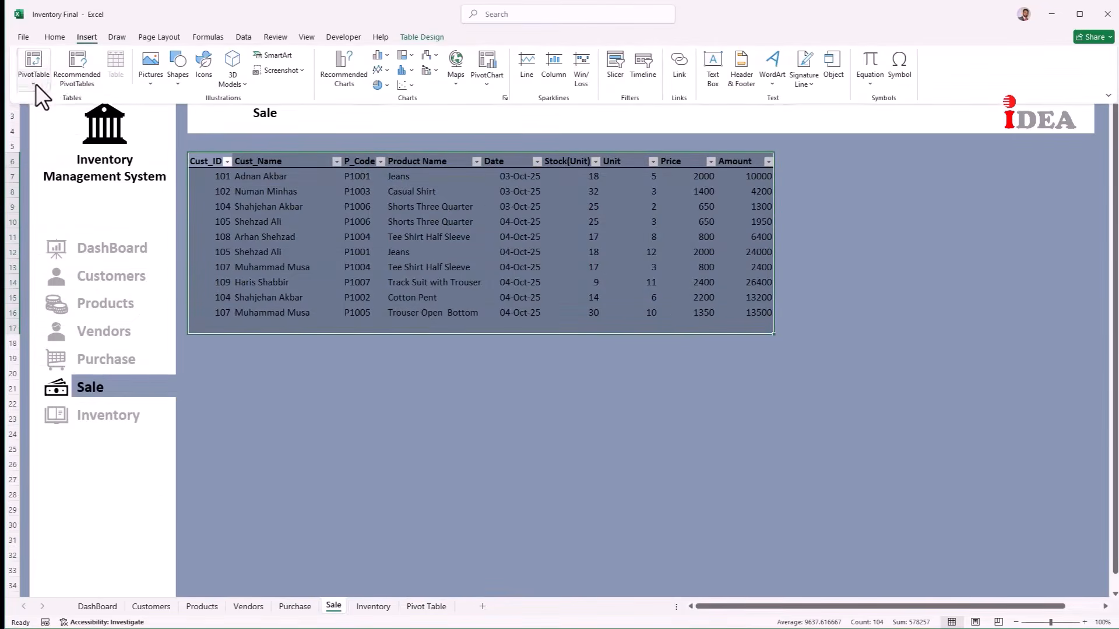
pyautogui.click(36, 84)
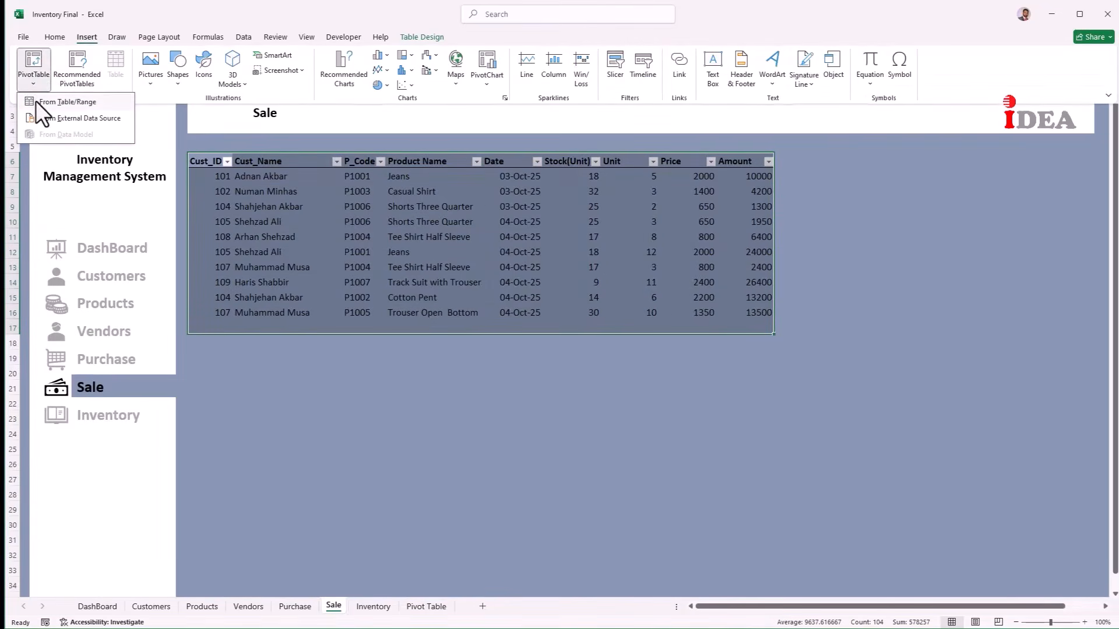
pyautogui.click(36, 100)
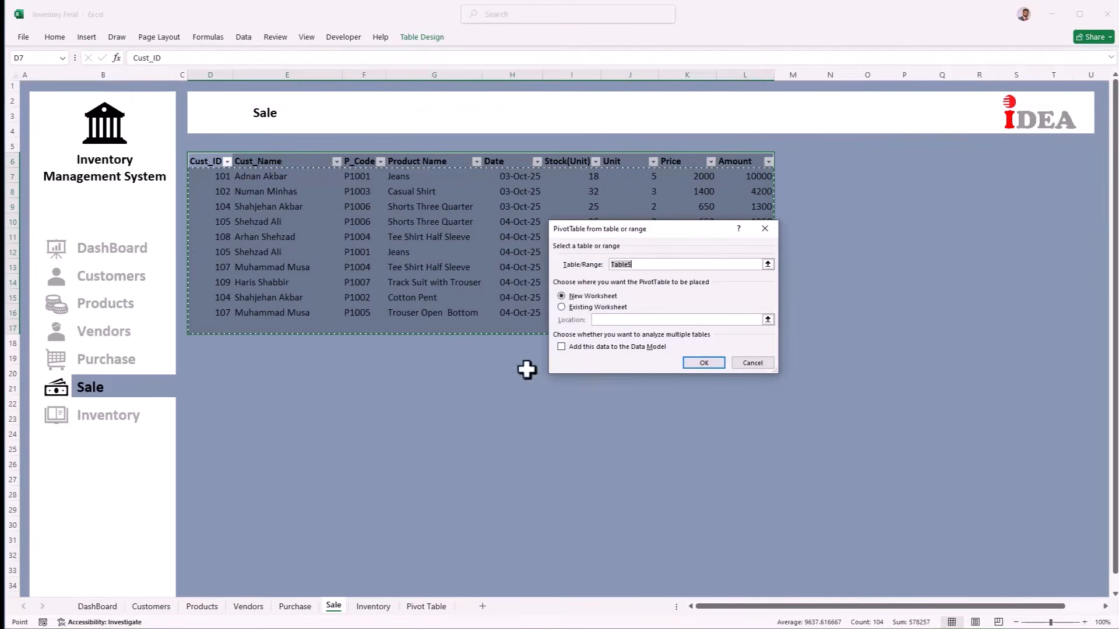
pyautogui.click(581, 307)
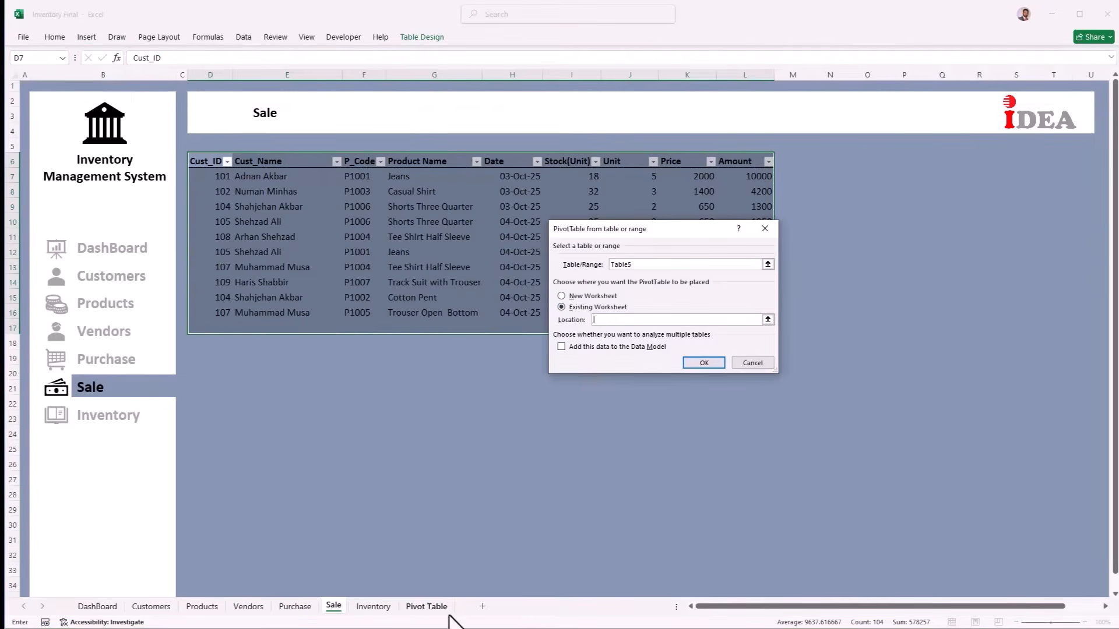
pyautogui.click(426, 606)
pyautogui.click(333, 262)
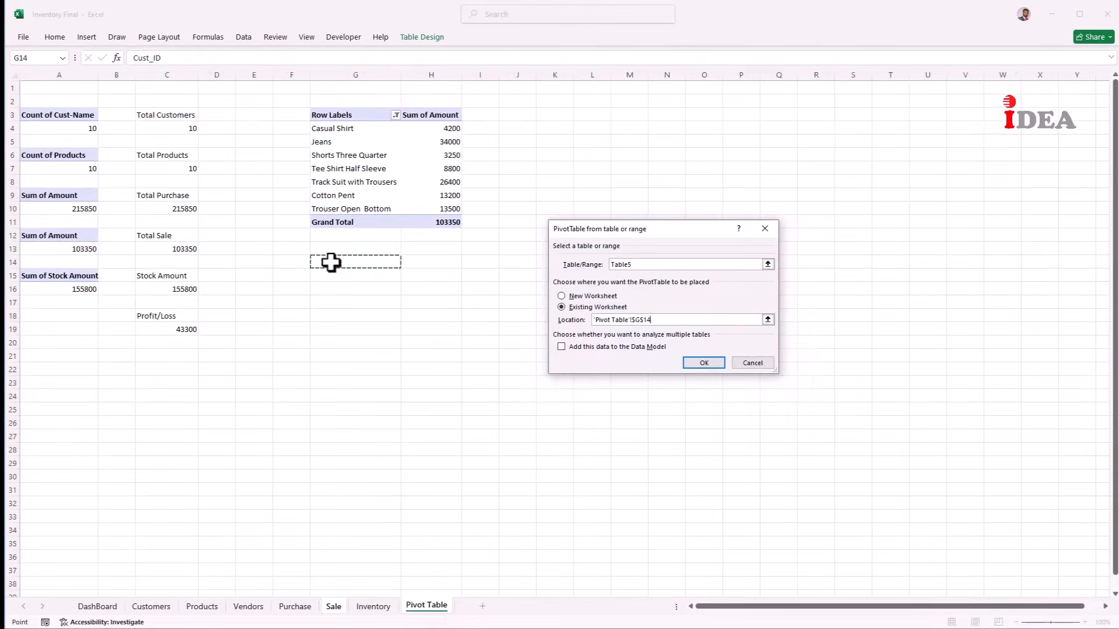
pyautogui.click(704, 363)
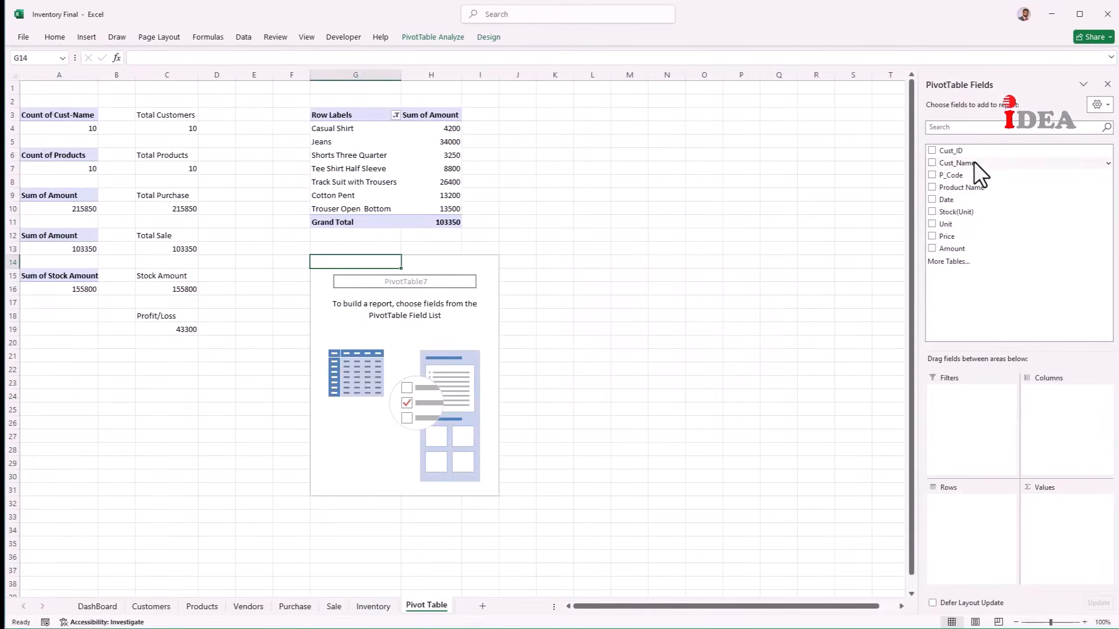
# Step: Set up the new pivot with Cust_Name as rows and Sum of Amount as values
pyautogui.moveTo(974, 163); pyautogui.dragTo(976, 509)
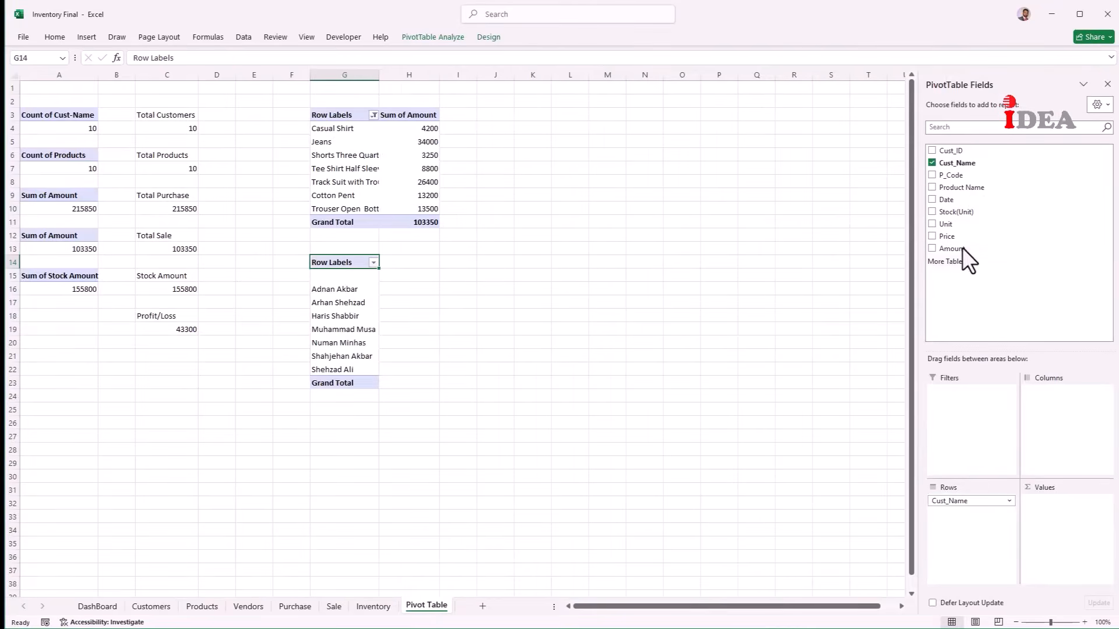
pyautogui.moveTo(962, 248); pyautogui.dragTo(1070, 524)
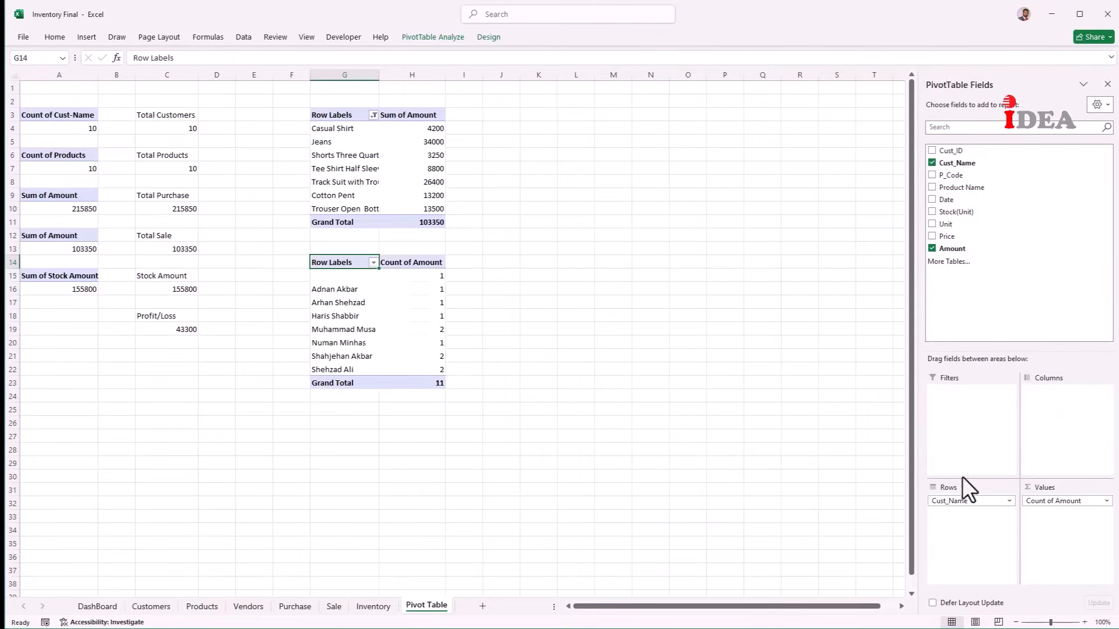
pyautogui.rightClick(417, 290)
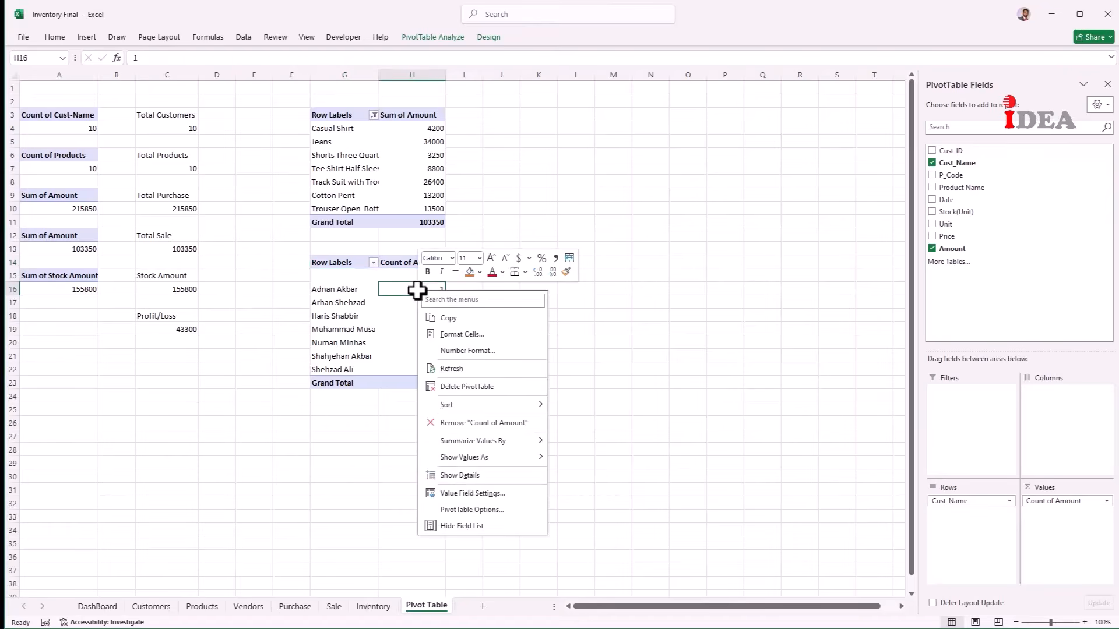
pyautogui.click(470, 494)
pyautogui.click(387, 497)
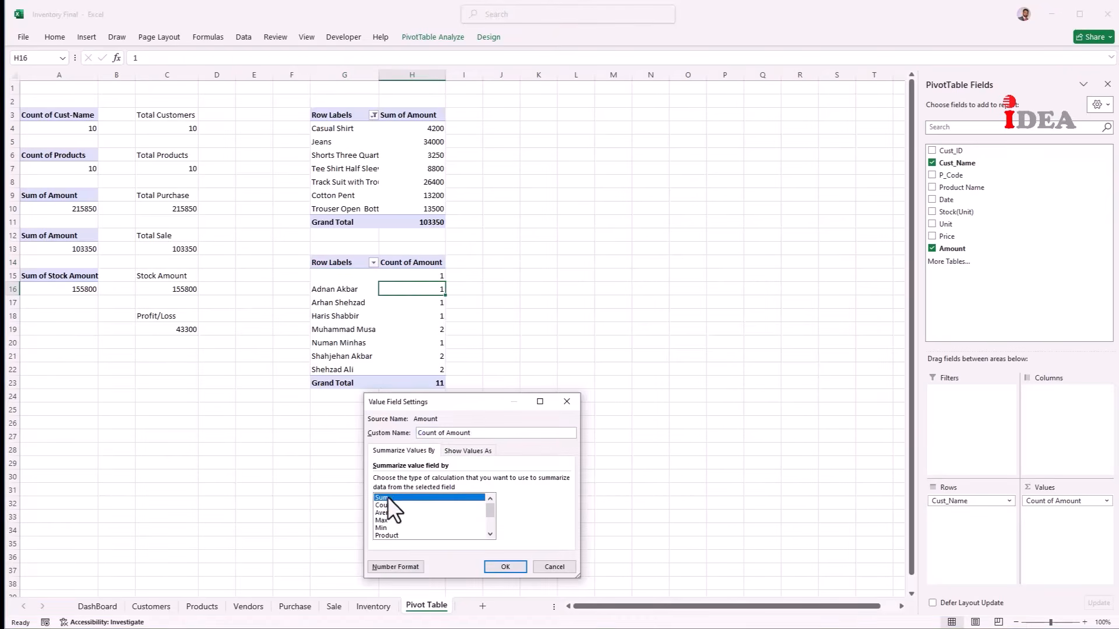
pyautogui.click(504, 565)
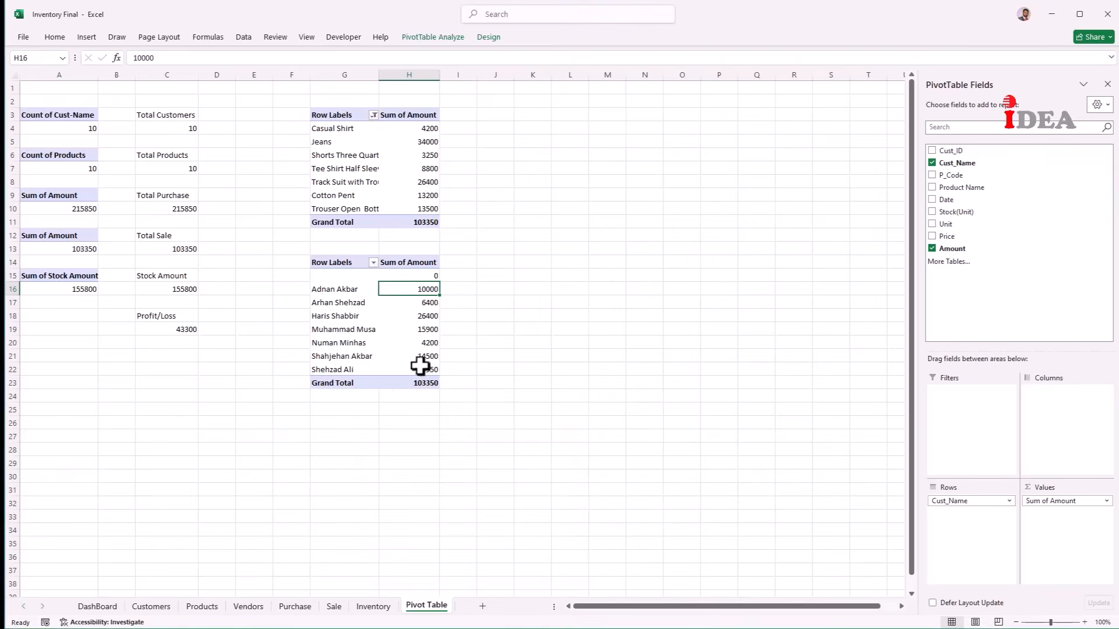
# Step: Hide the blank customer row, leaving seven customers totalling 103350
pyautogui.click(337, 277)
pyautogui.rightClick(337, 278)
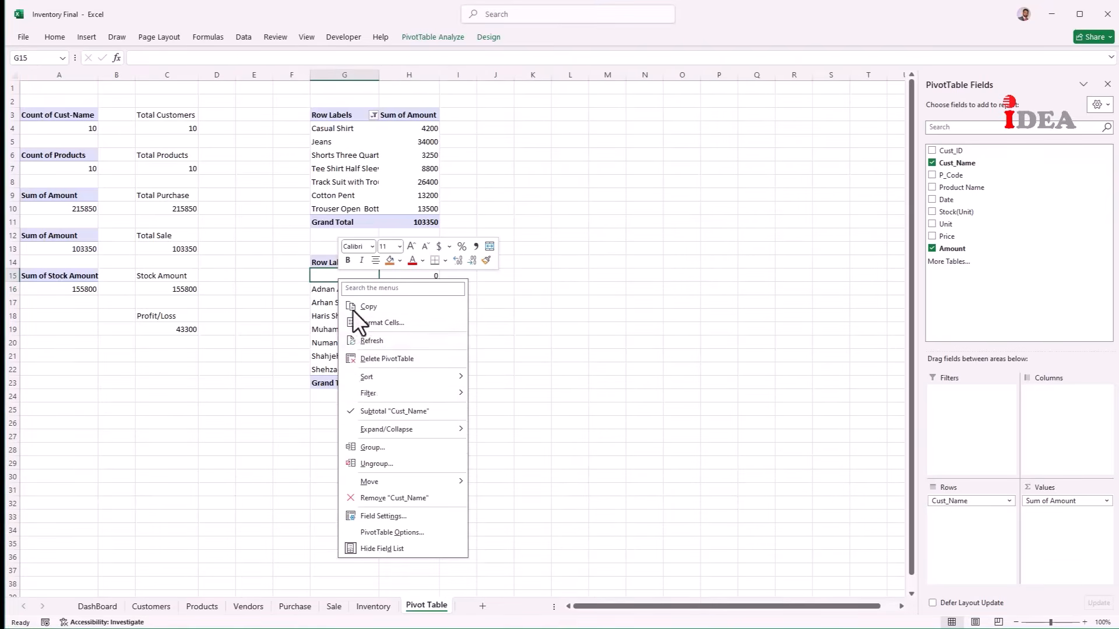
pyautogui.moveTo(365, 392)
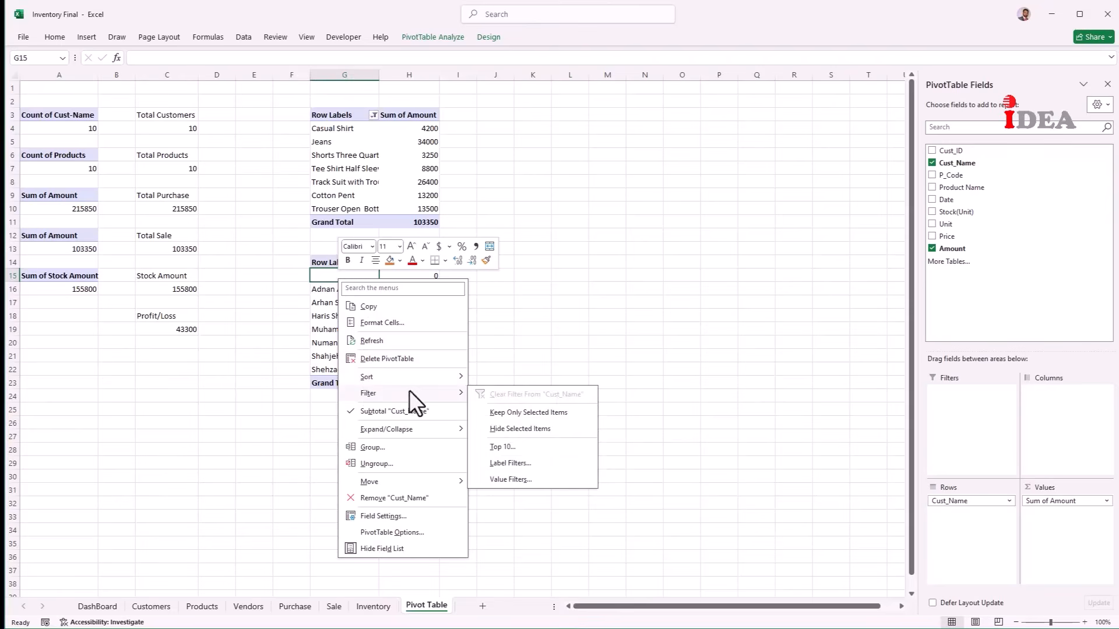
pyautogui.click(529, 429)
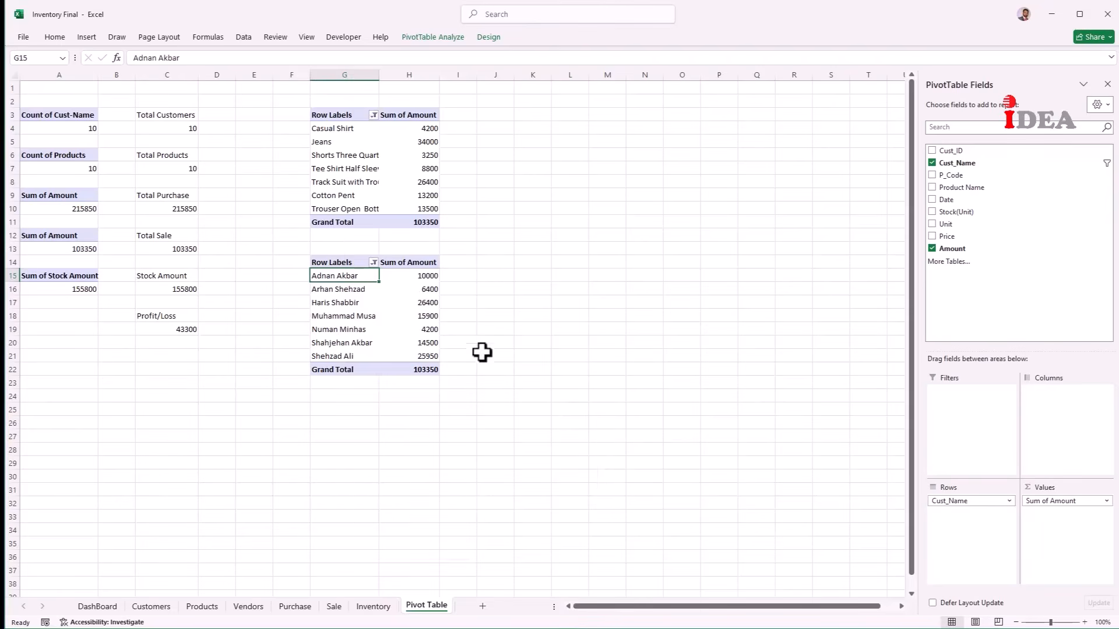
pyautogui.click(403, 318)
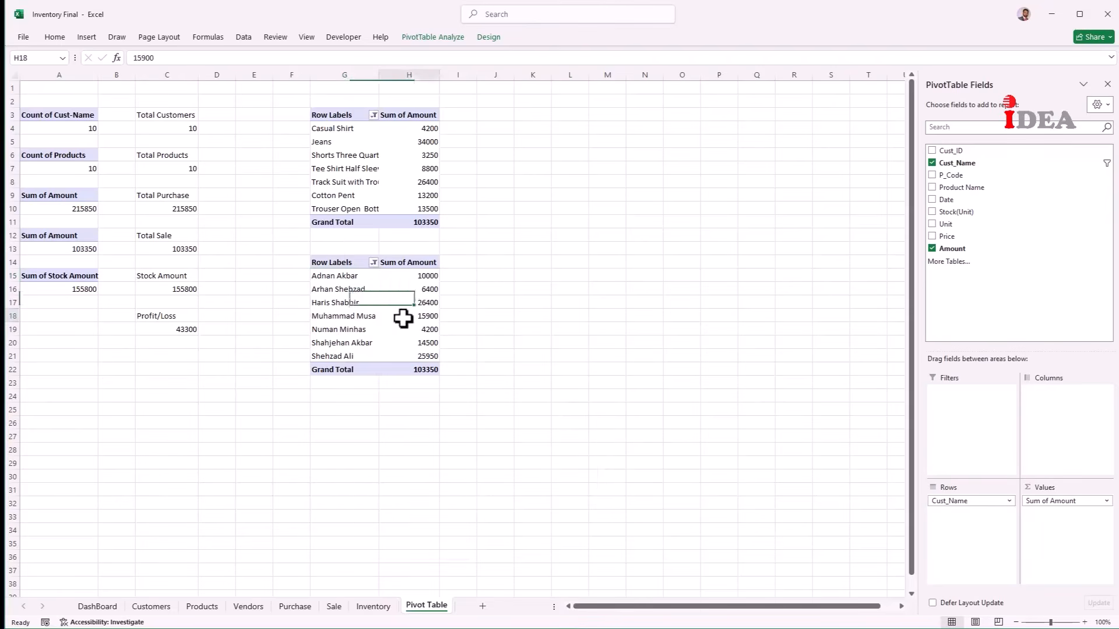
# Step: Sort the product pivot largest to smallest by Amount, putting Jeans at 34000 on top
pyautogui.rightClick(411, 166)
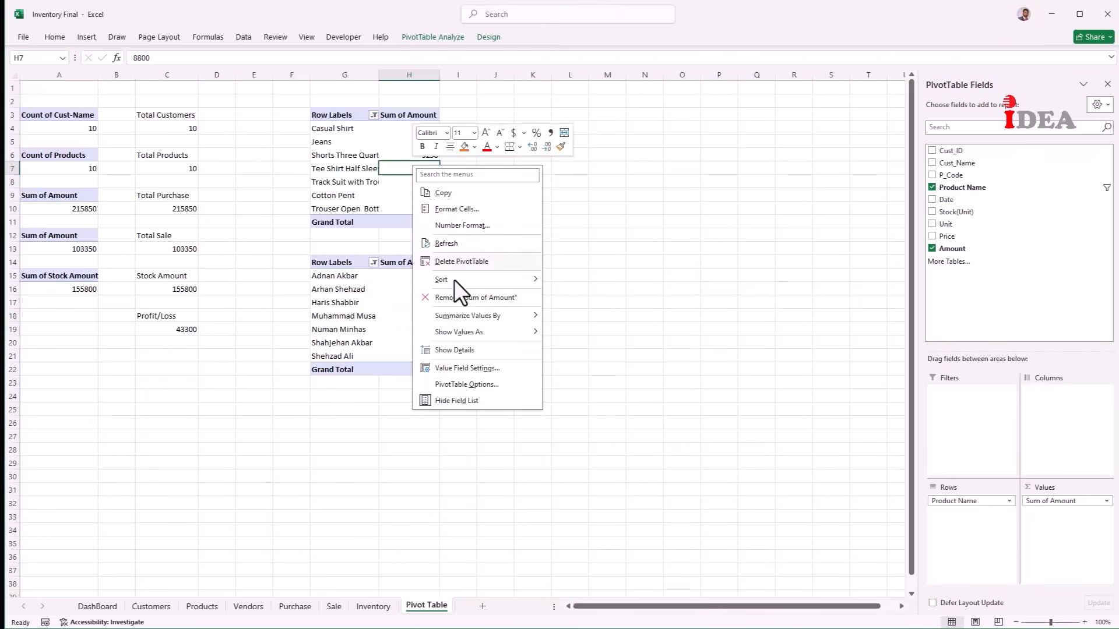
pyautogui.moveTo(456, 283)
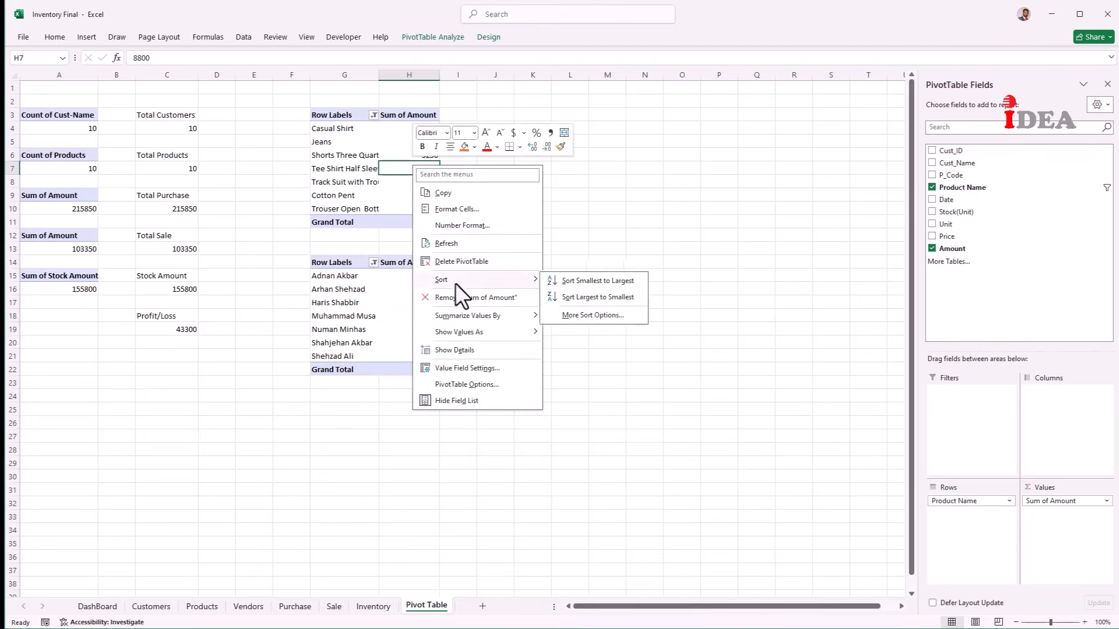
pyautogui.click(592, 299)
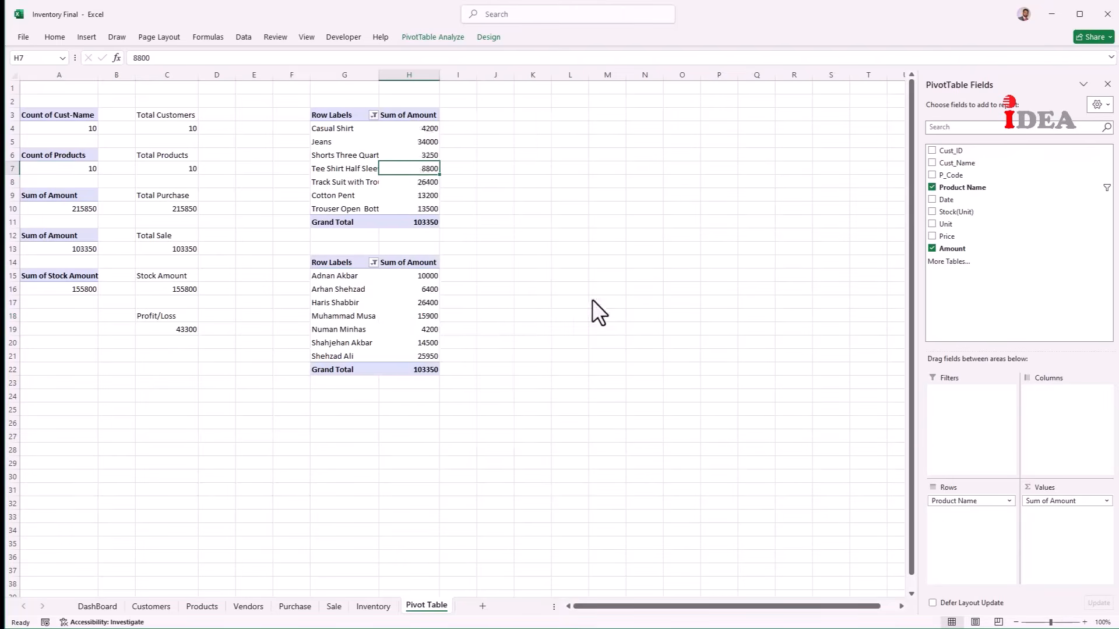
# Step: Sort the customer pivot largest to smallest by Amount
pyautogui.click(424, 286)
pyautogui.rightClick(424, 286)
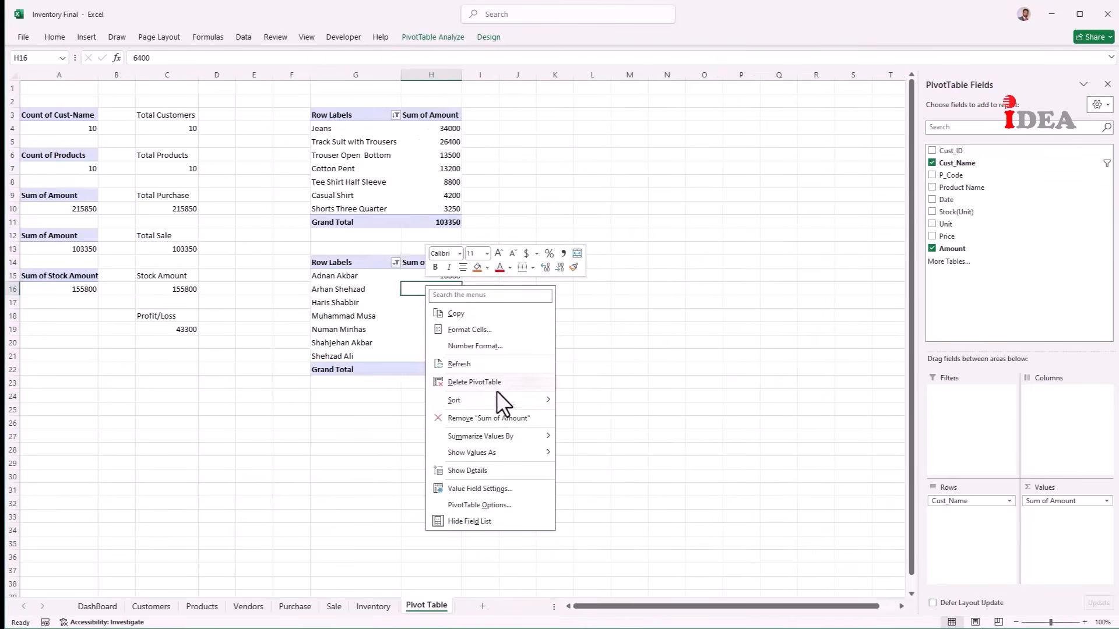
pyautogui.moveTo(499, 401)
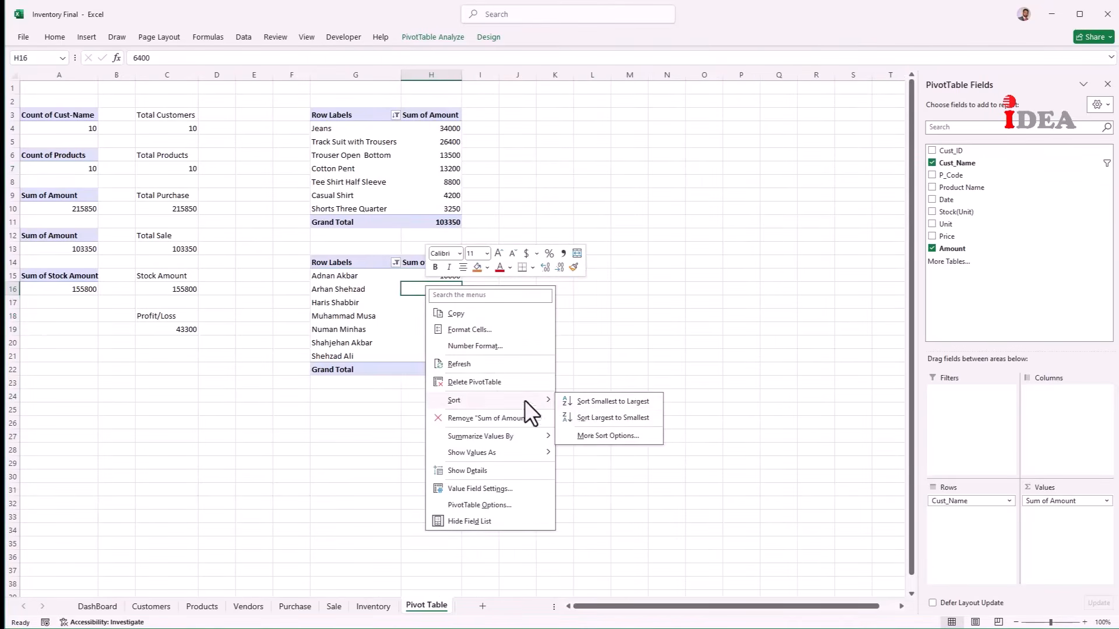
pyautogui.click(586, 421)
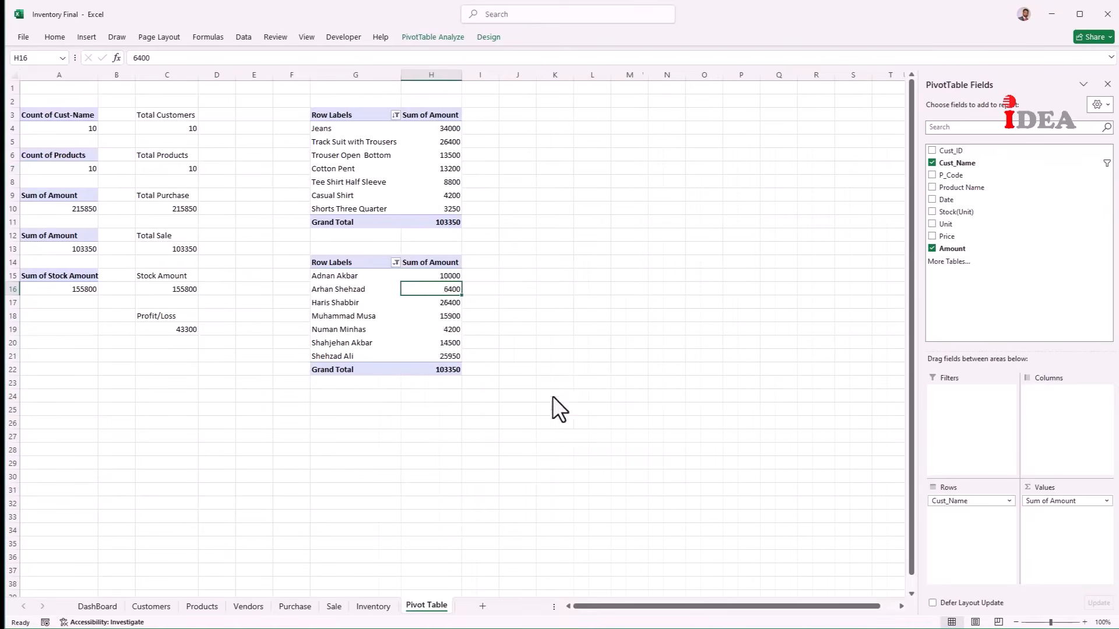
pyautogui.click(317, 140)
pyautogui.click(337, 142)
pyautogui.rightClick(337, 143)
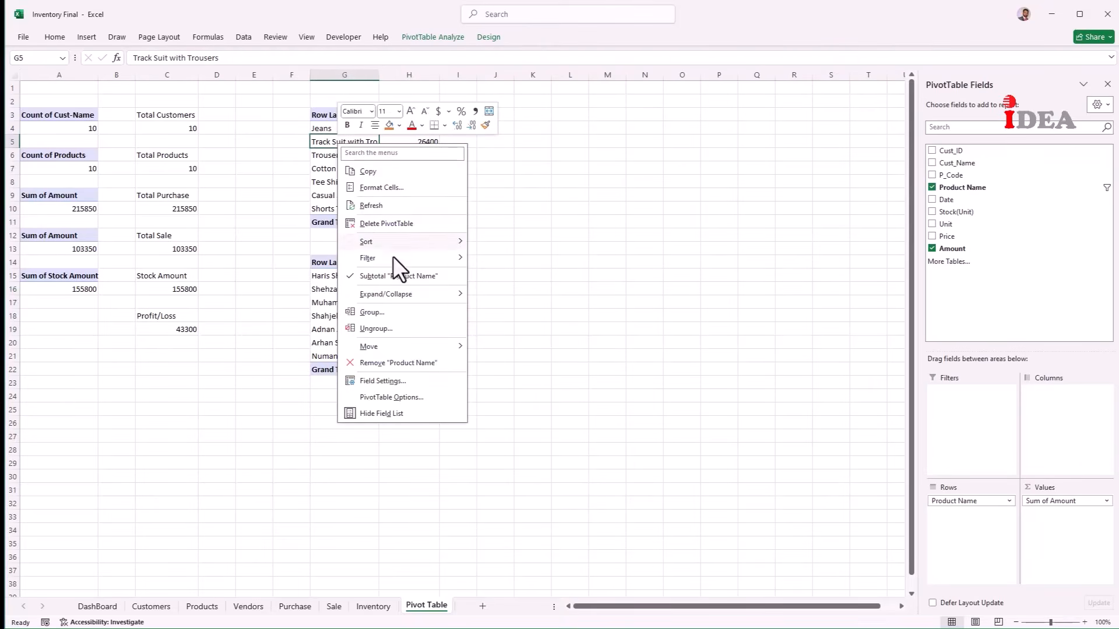
# Step: Filter the product pivot to its top 5 items by Amount, totalling 95900
pyautogui.moveTo(396, 262)
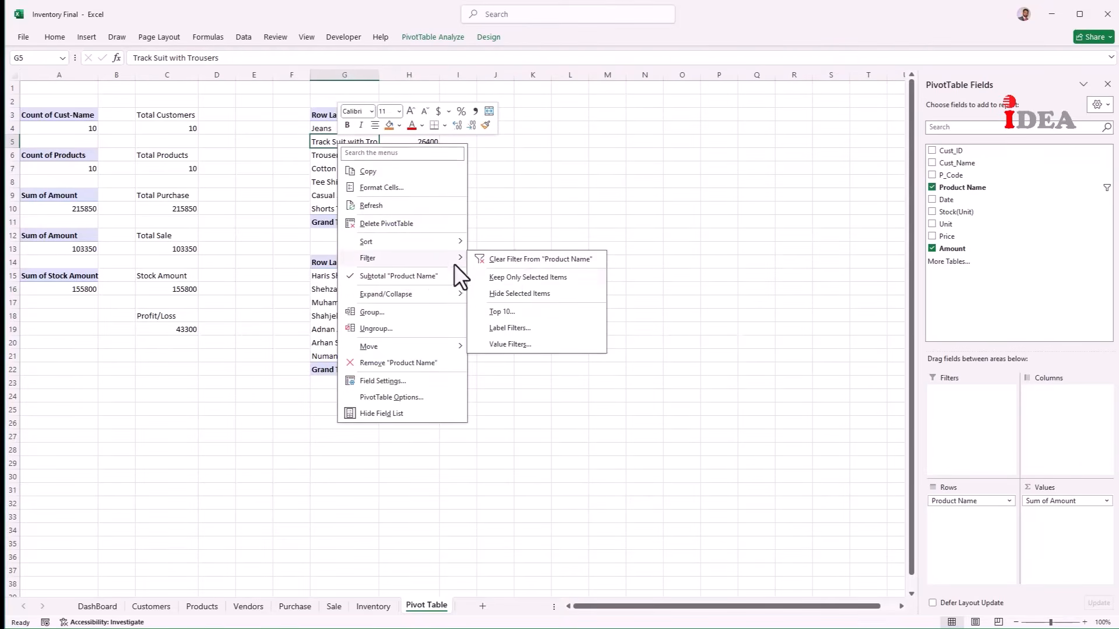
pyautogui.click(525, 311)
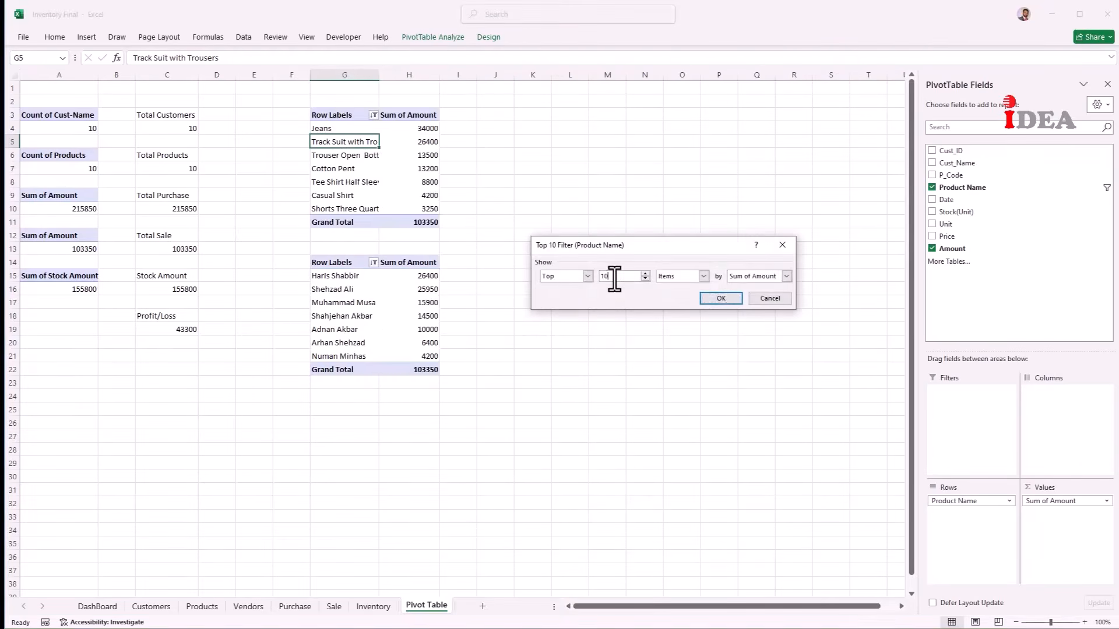
pyautogui.moveTo(606, 275); pyautogui.dragTo(592, 280)
pyautogui.write('5')
pyautogui.click(705, 297)
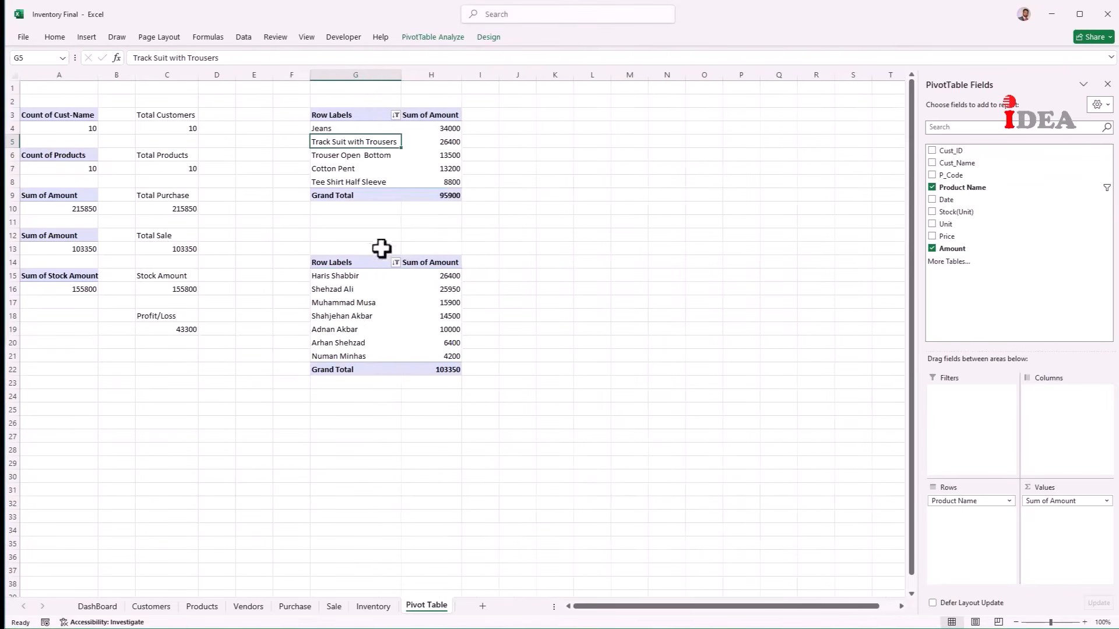
# Step: Filter the customer pivot to its top 5 customers by Amount, totalling 92750
pyautogui.click(348, 304)
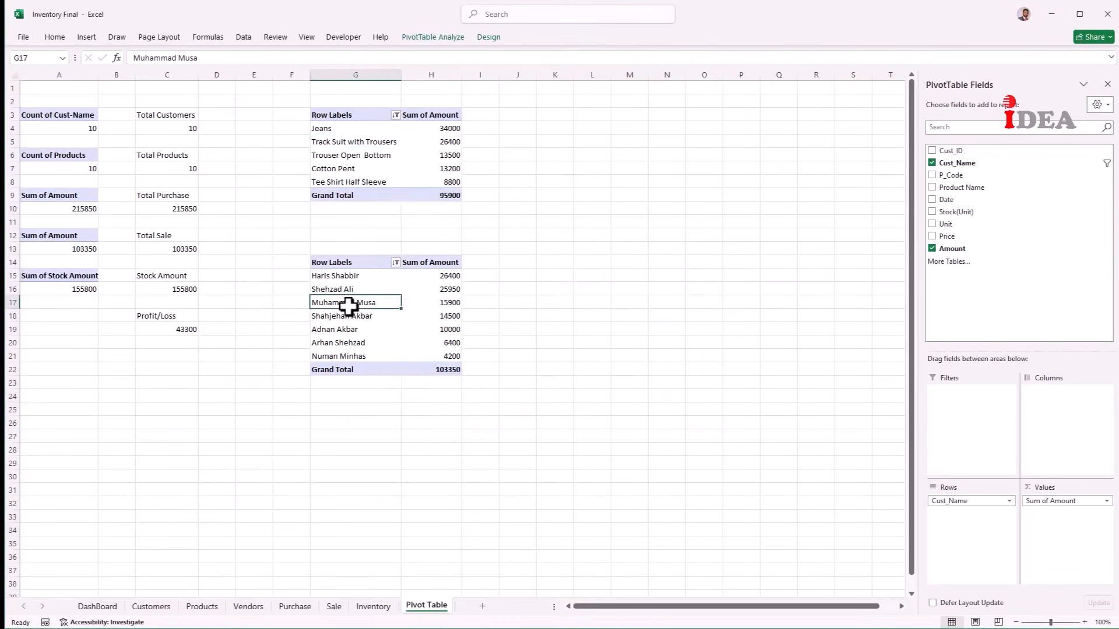
pyautogui.rightClick(349, 306)
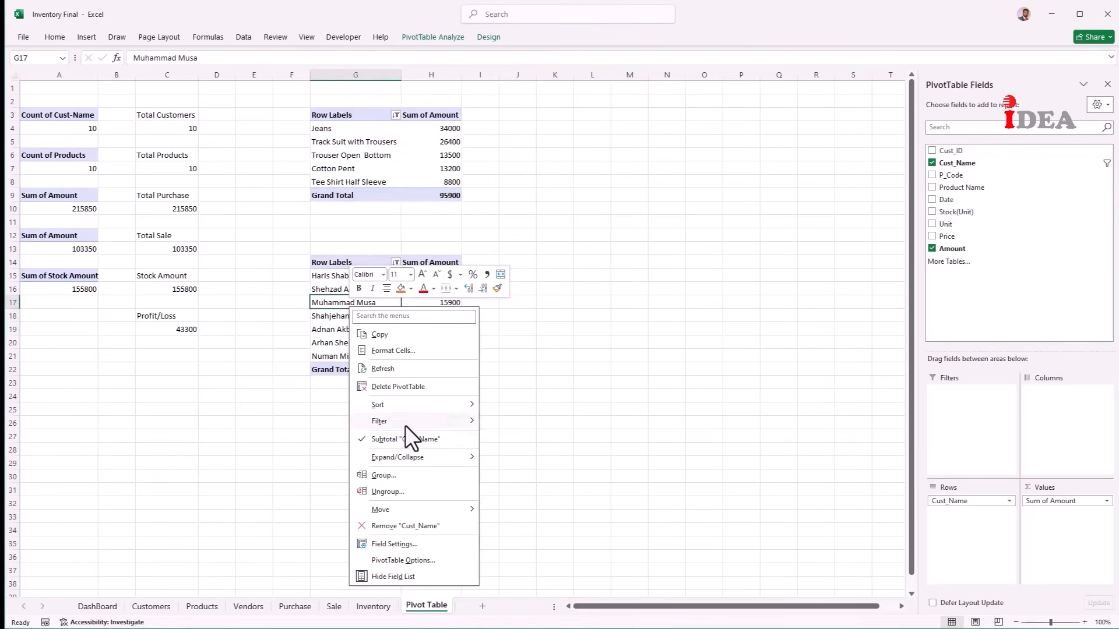
pyautogui.moveTo(406, 425)
pyautogui.click(534, 473)
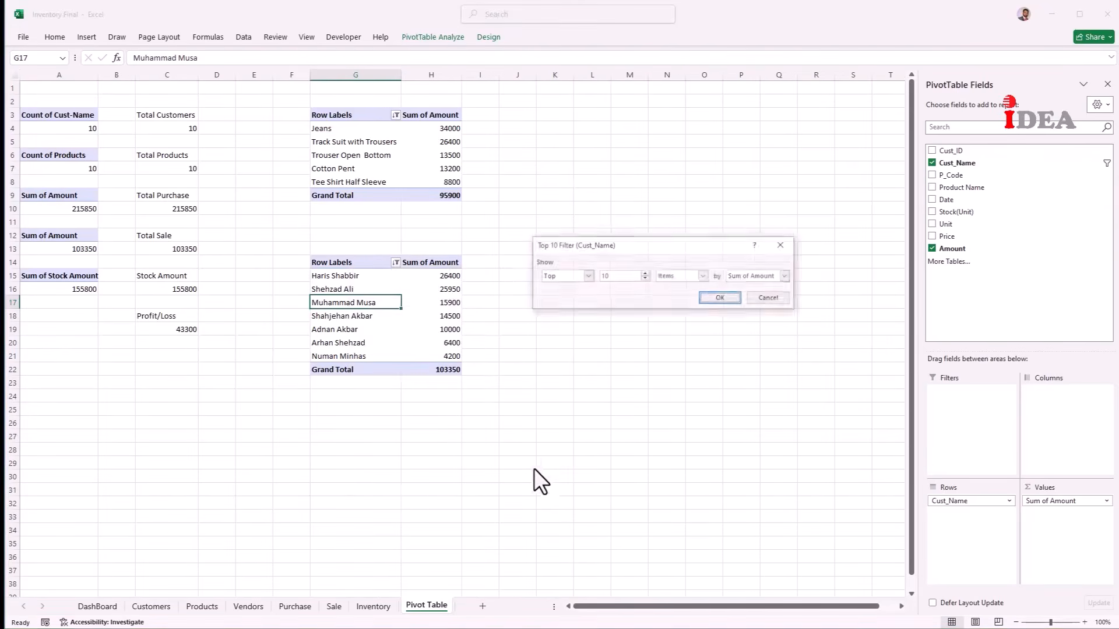
pyautogui.click(602, 279)
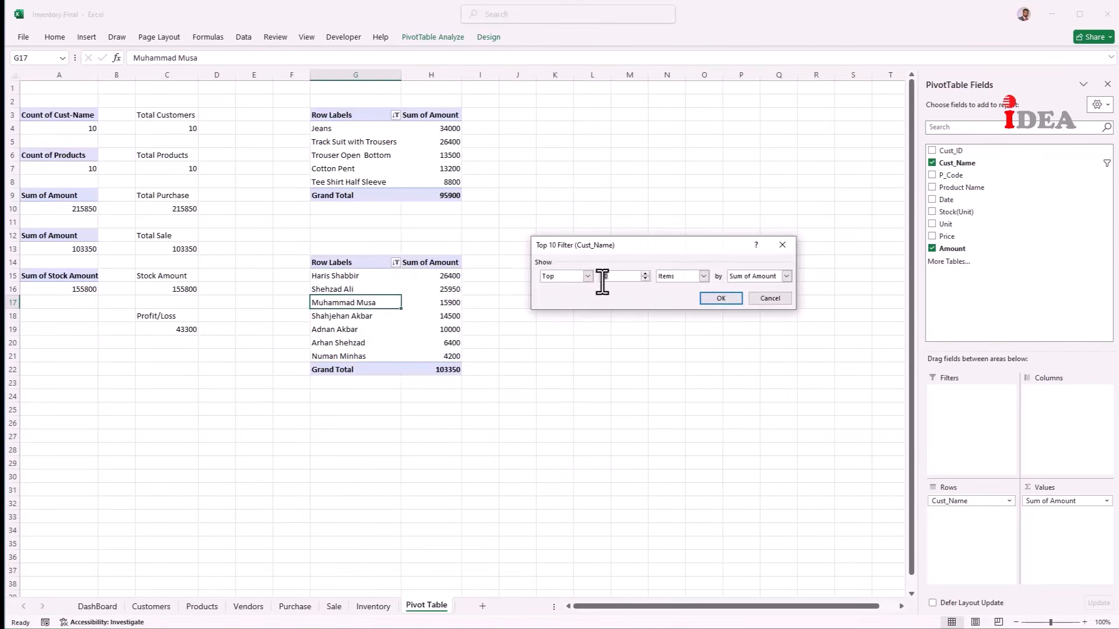
pyautogui.write('5')
pyautogui.press('Return')
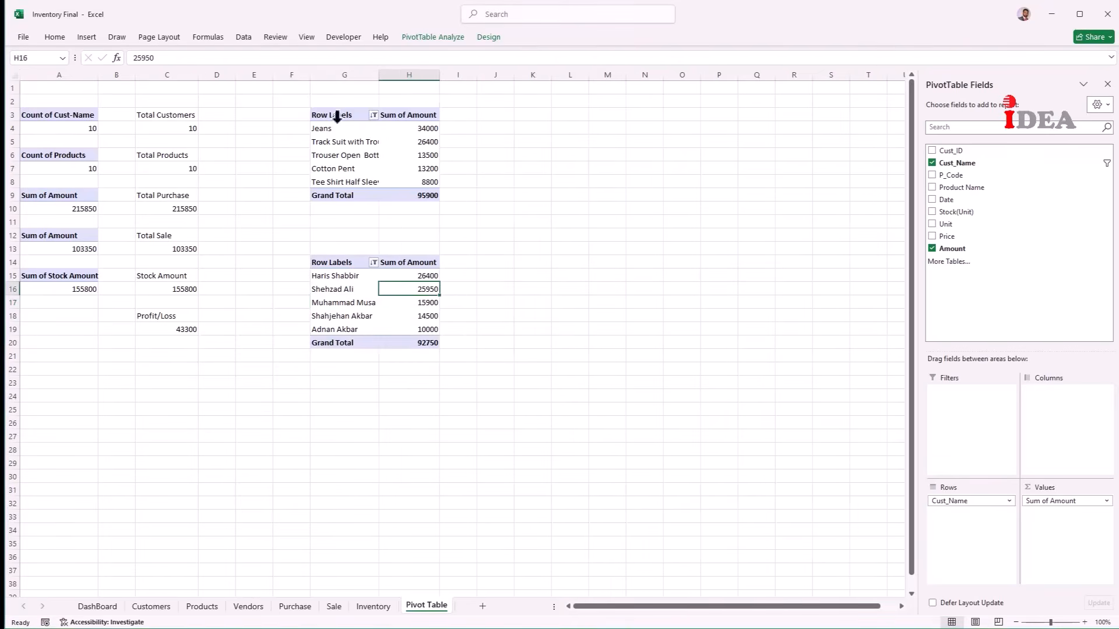
pyautogui.moveTo(333, 118); pyautogui.dragTo(397, 193)
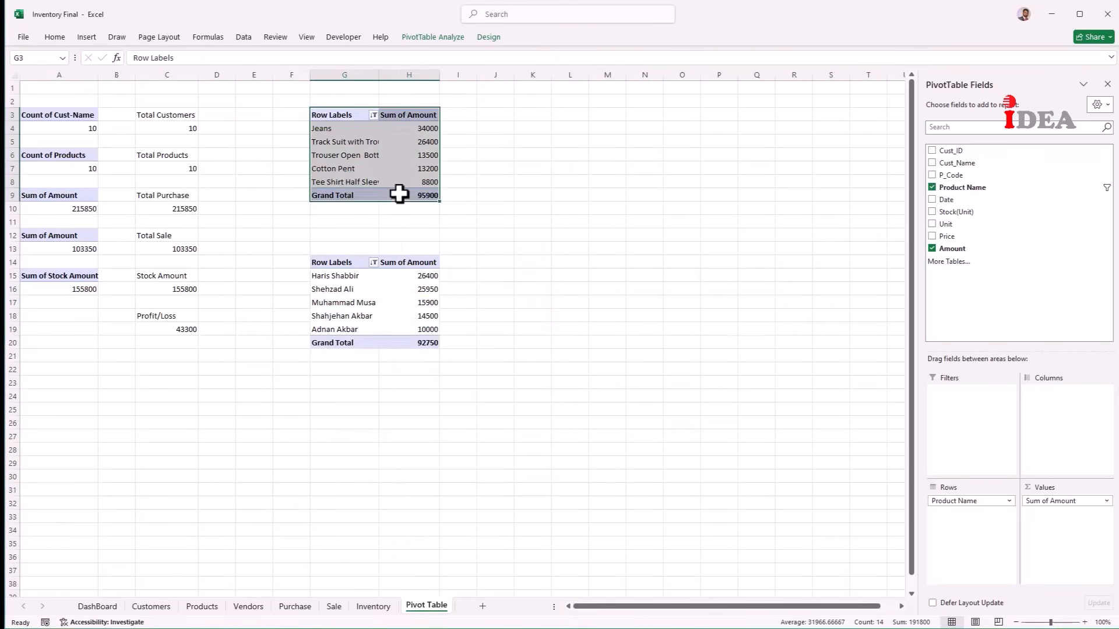
# Step: Insert a clustered bar PivotChart of the top five product sales and hide all its field buttons
pyautogui.click(88, 37)
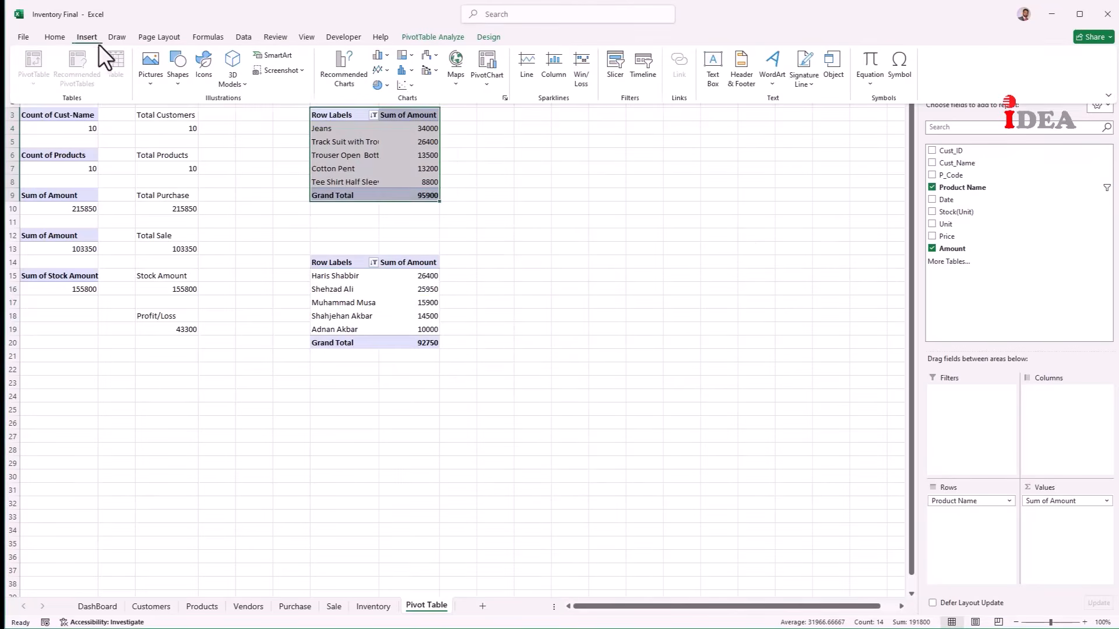
pyautogui.click(387, 55)
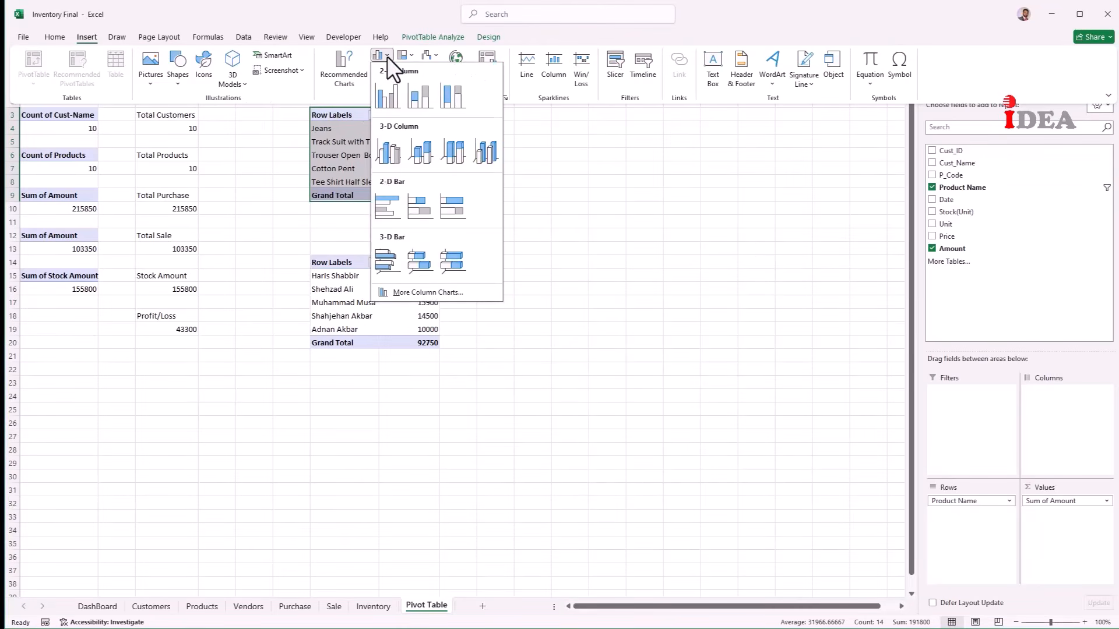
pyautogui.click(385, 198)
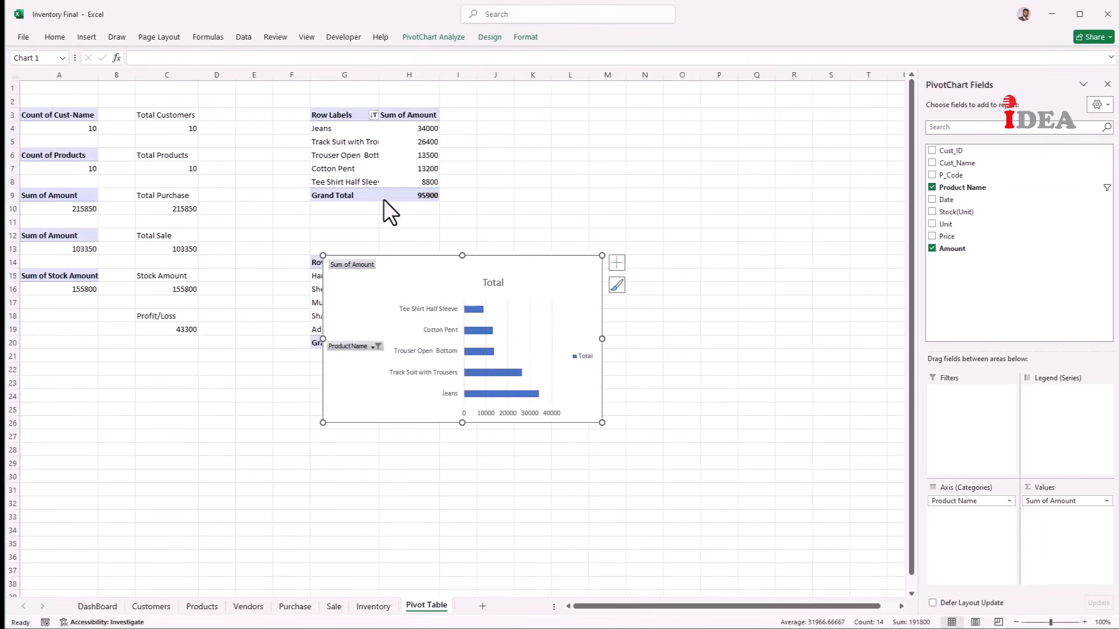
pyautogui.rightClick(359, 344)
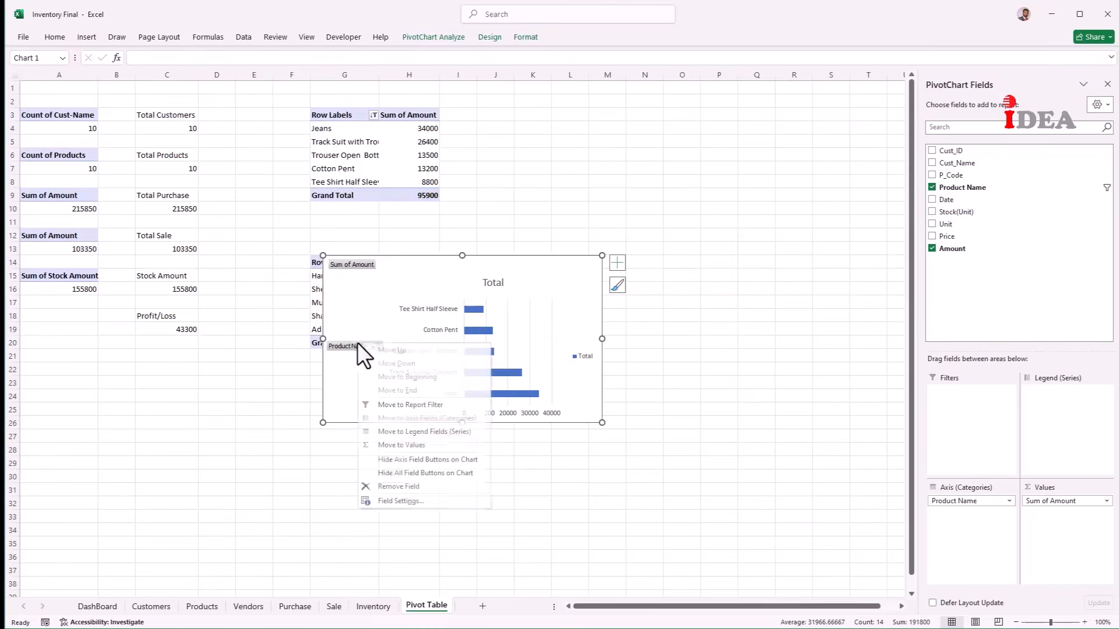
pyautogui.click(390, 473)
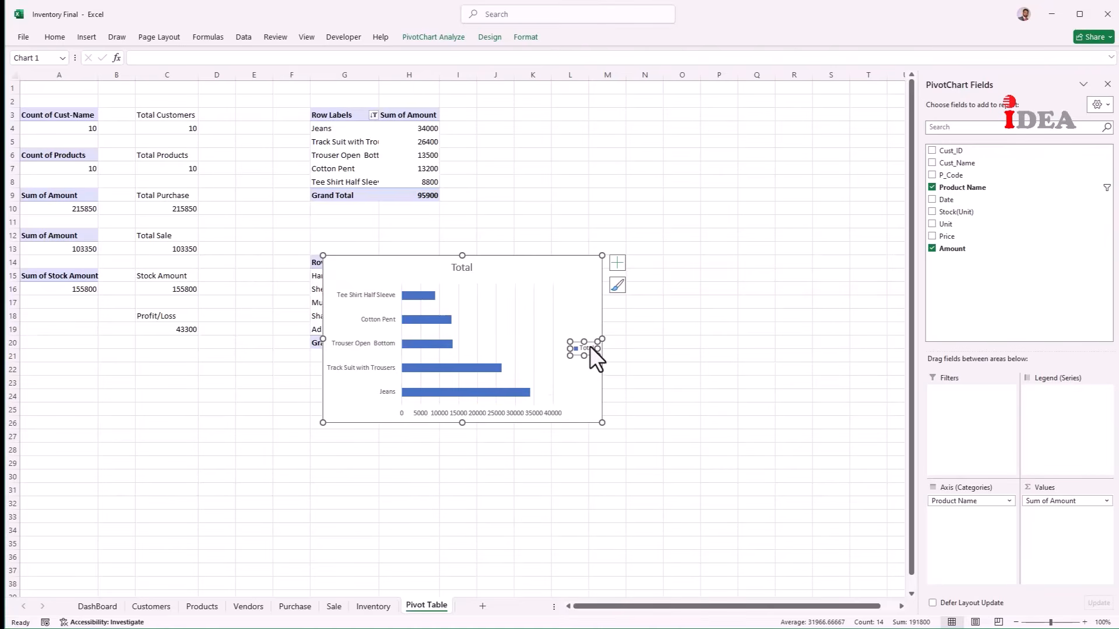
# Step: Delete the product chart's legend and title it 'Top 5 Products'
pyautogui.press('Delete')
pyautogui.click(462, 267)
pyautogui.doubleClick(461, 268)
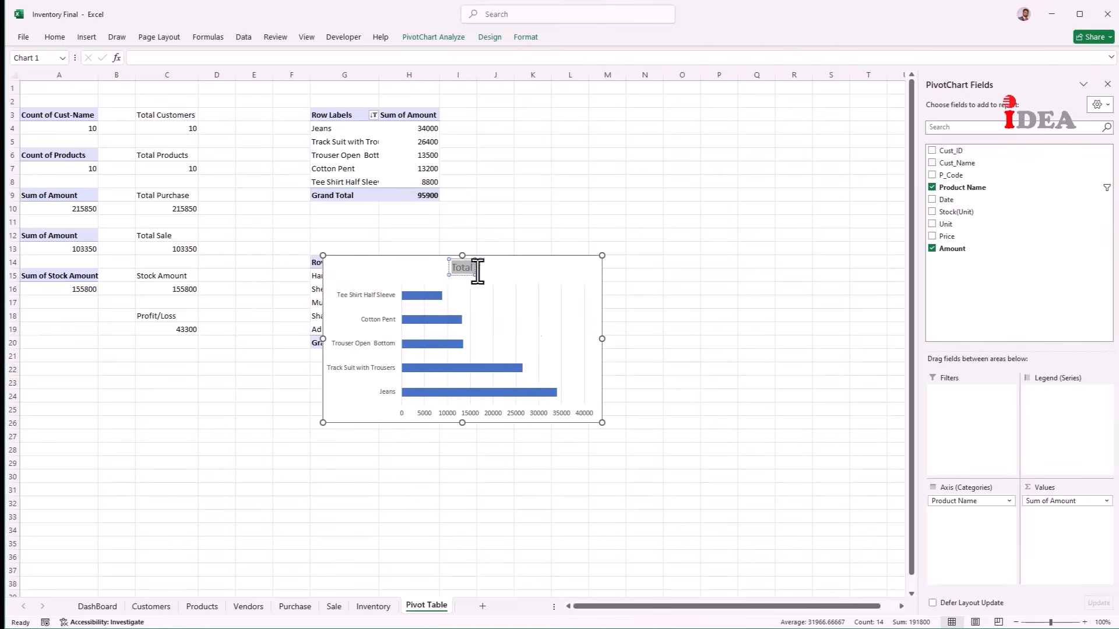
pyautogui.write('Top 5 Products')
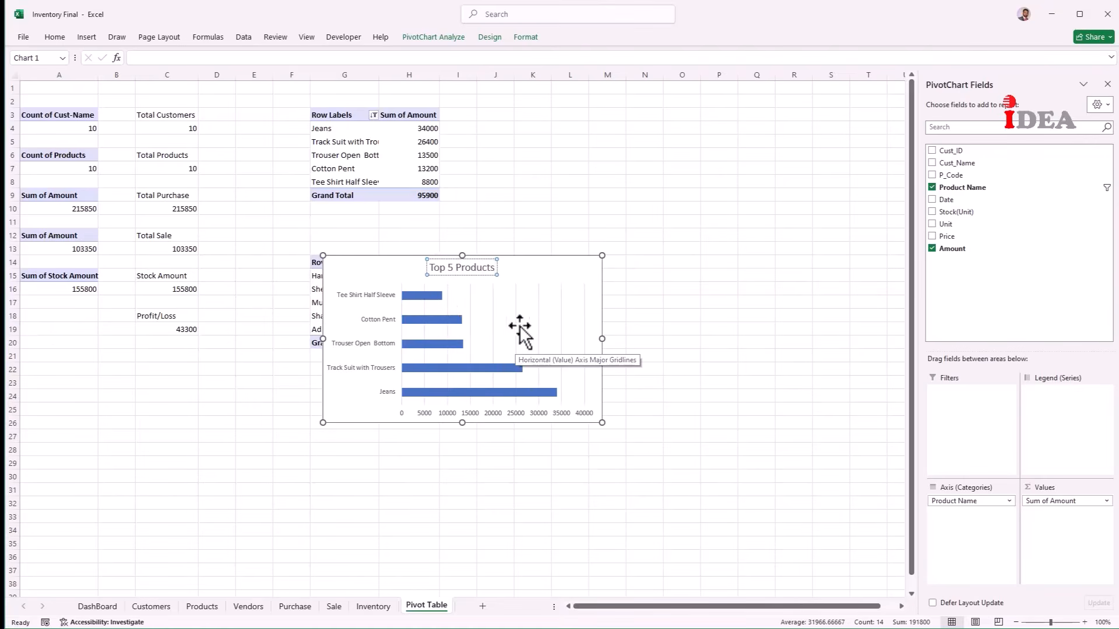
pyautogui.click(585, 301)
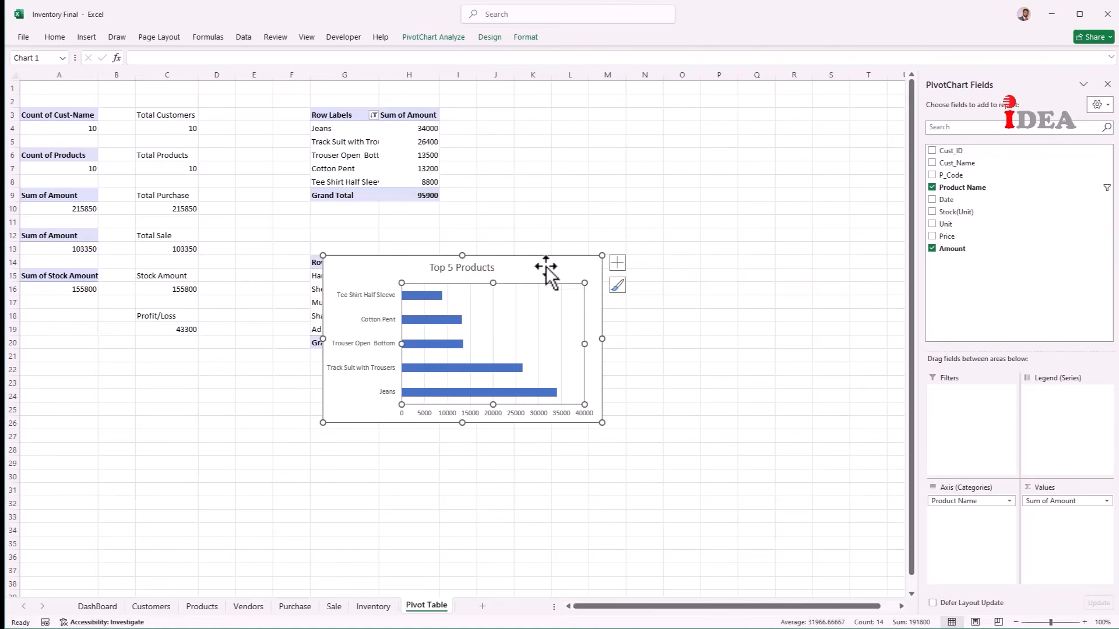
# Step: Move the chart up beside the top pivot table, then select the customer pivot G14:H20
pyautogui.moveTo(547, 270); pyautogui.dragTo(761, 103)
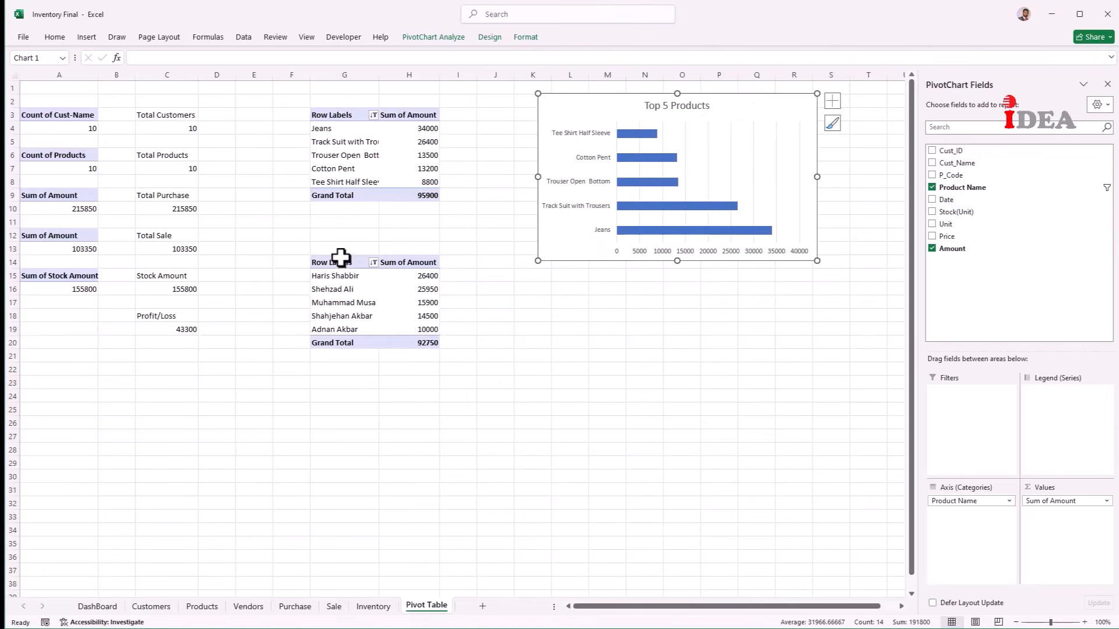
pyautogui.moveTo(341, 259); pyautogui.dragTo(412, 340)
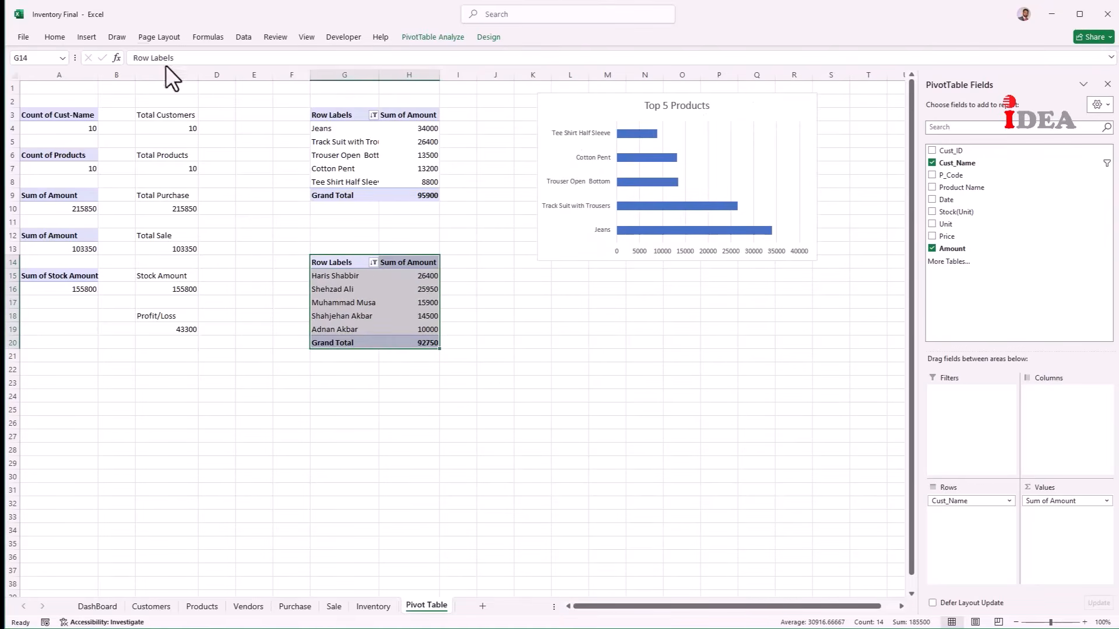
# Step: Insert a clustered bar PivotChart of customer totals with all field buttons hidden
pyautogui.click(98, 37)
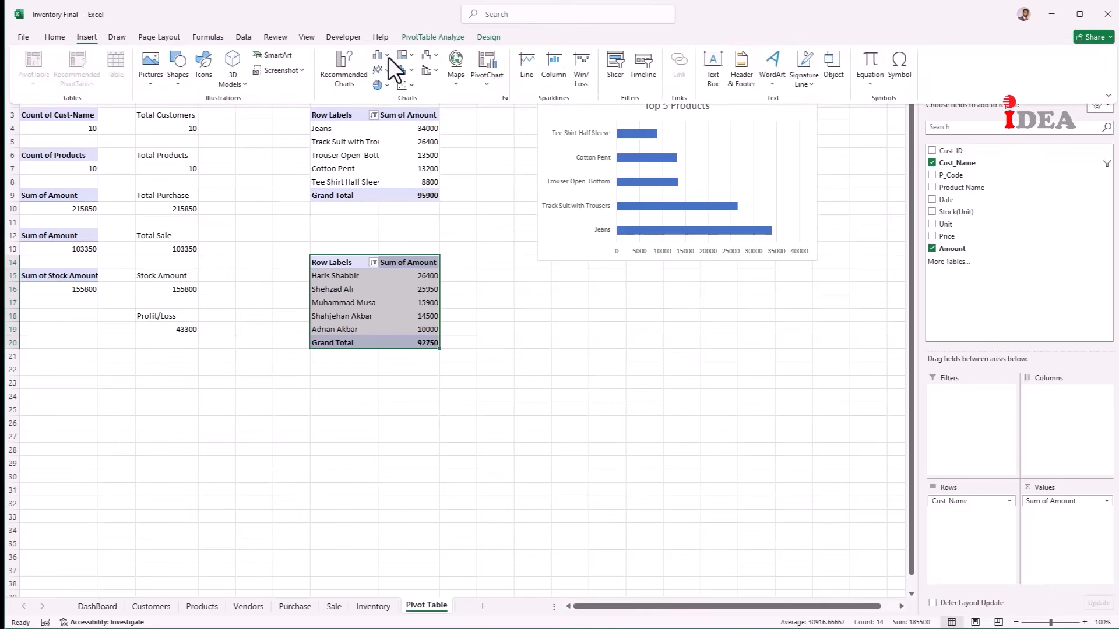
pyautogui.click(389, 55)
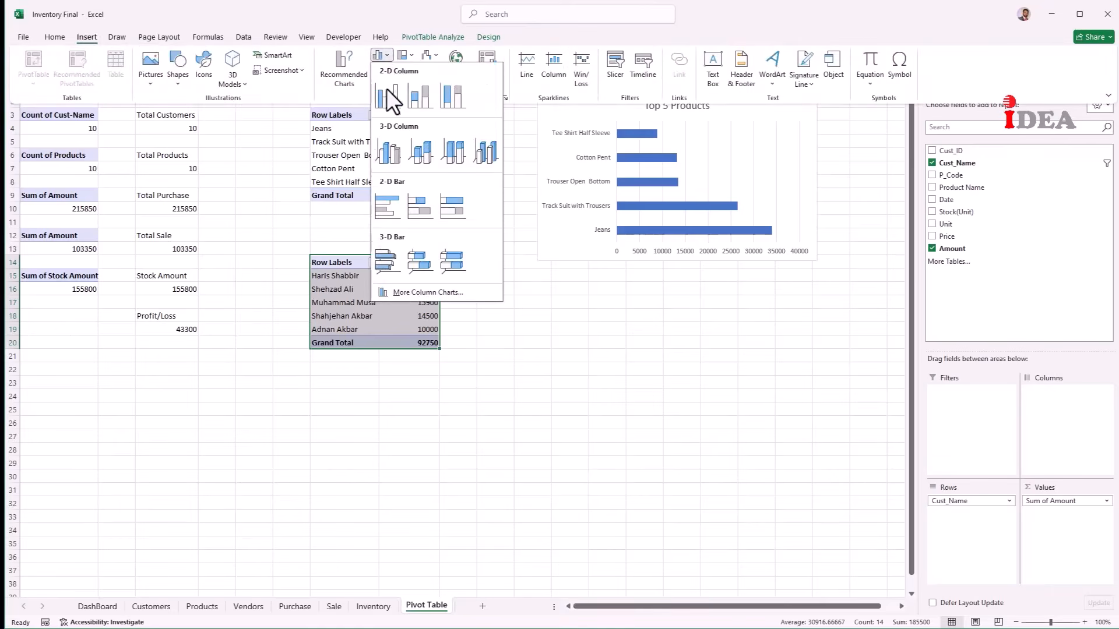
pyautogui.click(392, 206)
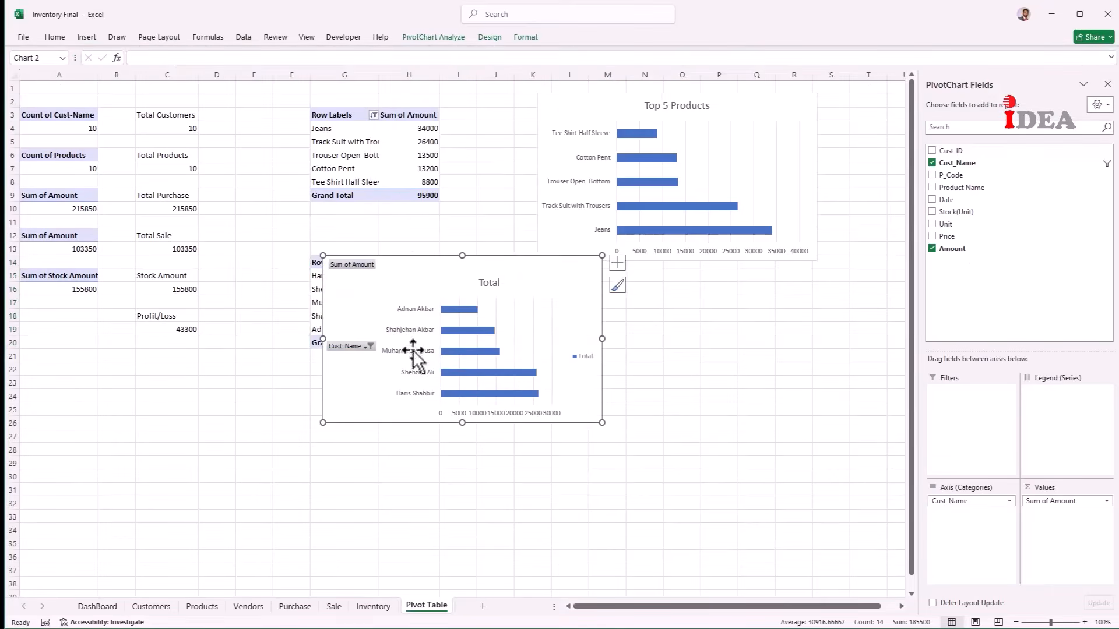
pyautogui.rightClick(353, 348)
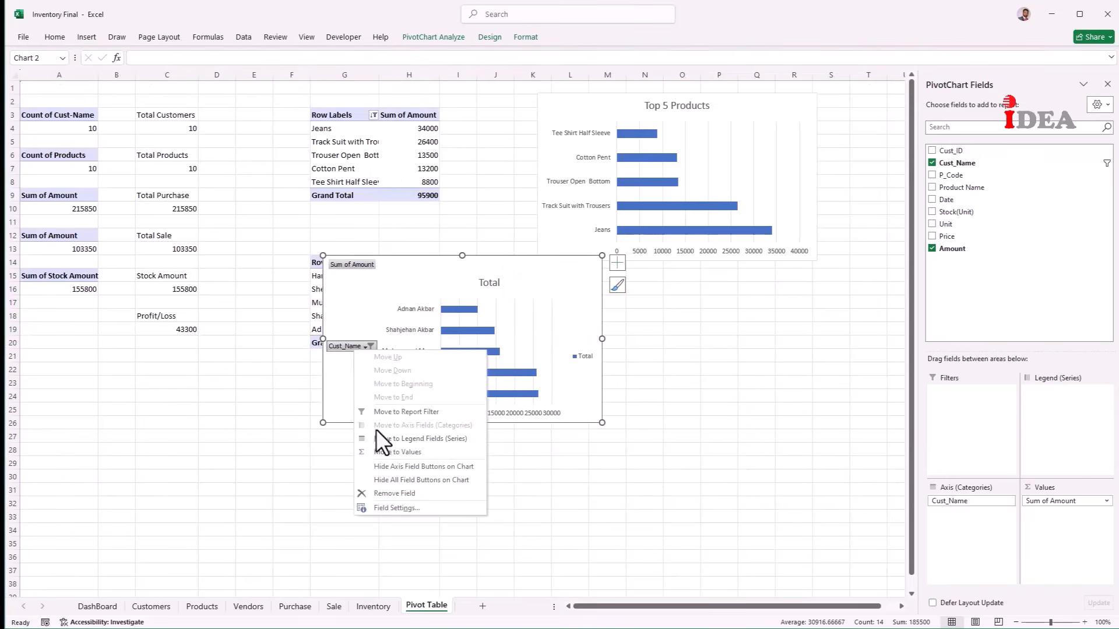
pyautogui.click(394, 479)
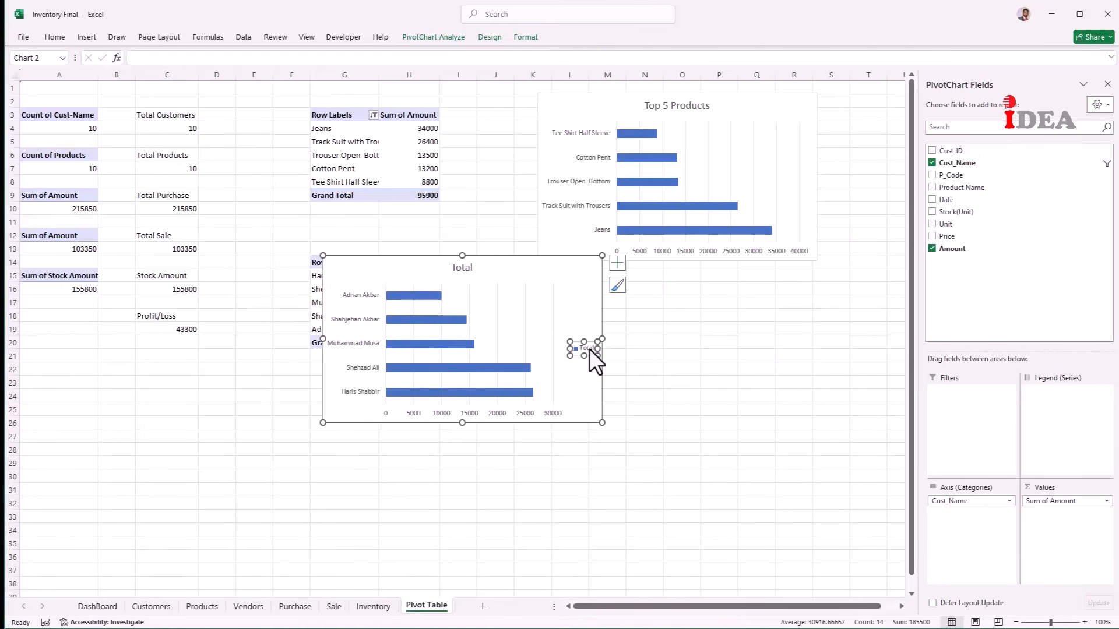
# Step: Remove the customer chart's legend and title it 'Top 5 Customers'
pyautogui.press('Delete')
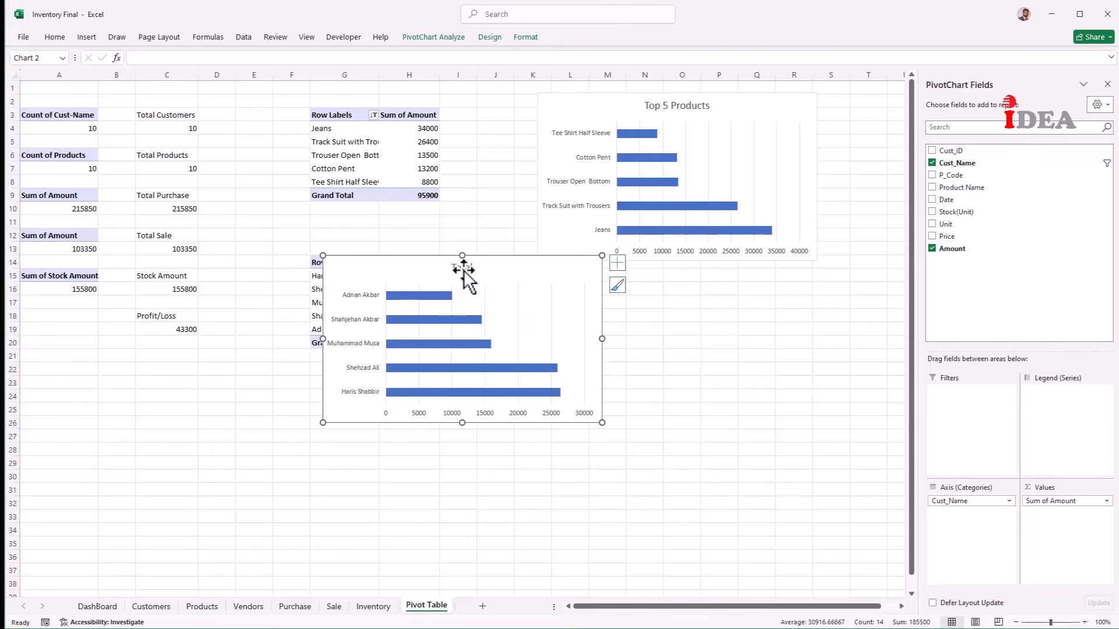
pyautogui.click(464, 269)
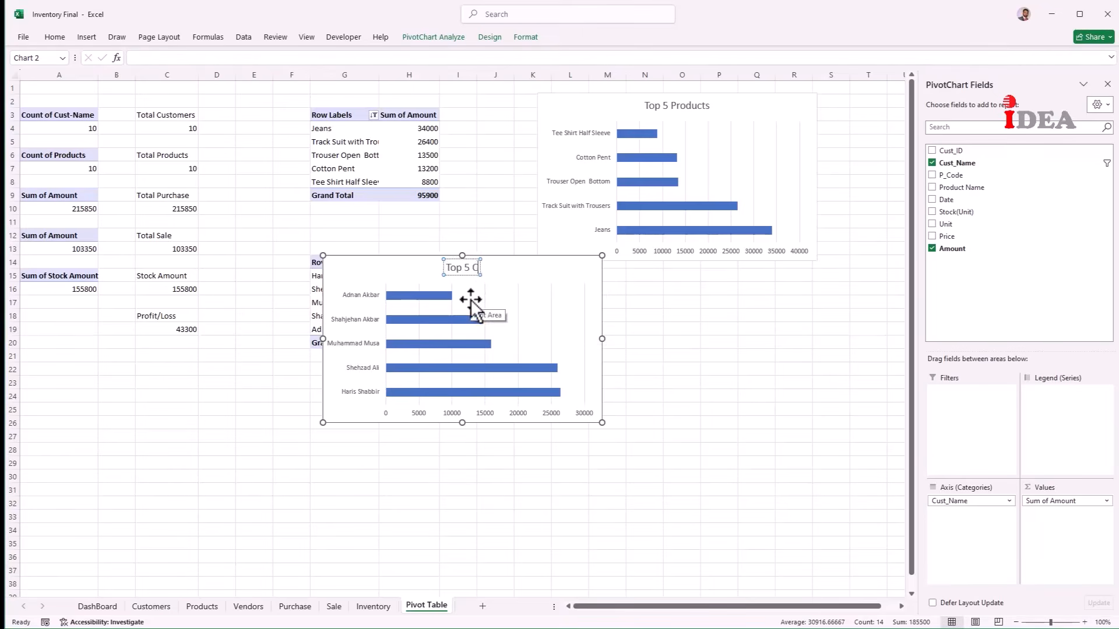
pyautogui.write('ustomers')
pyautogui.press('Escape')
pyautogui.press('Escape')
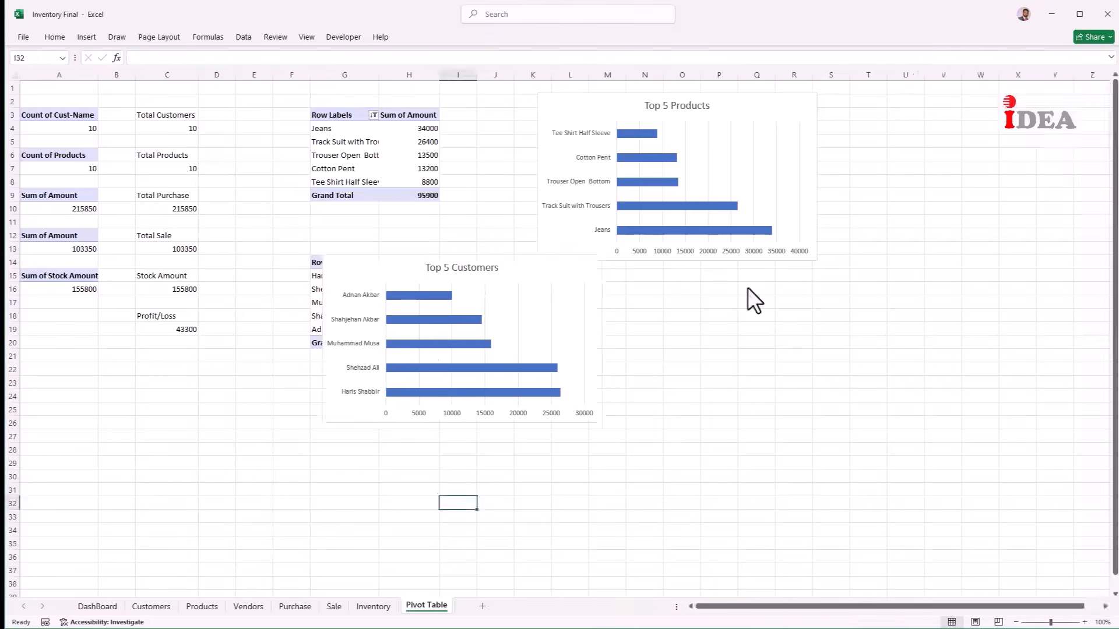
# Step: Cut both top-5 charts from the Pivot Table sheet and paste them at DashBoard cell D6
pyautogui.moveTo(542, 267); pyautogui.dragTo(756, 287)
pyautogui.keyDown('ctrl'); pyautogui.click(559, 241); pyautogui.keyUp('ctrl')
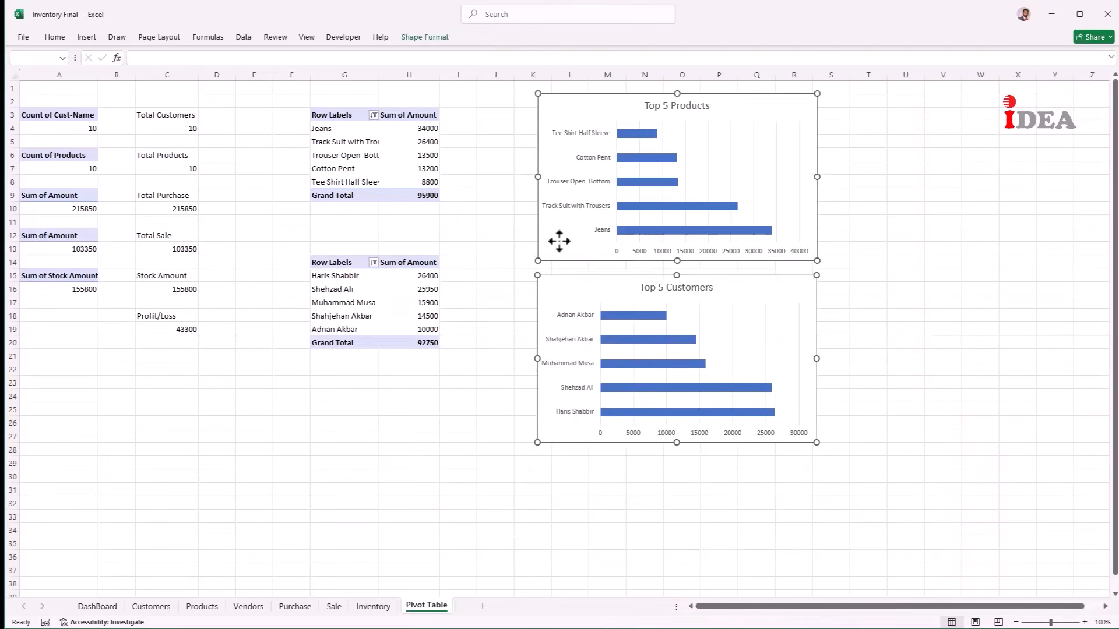
pyautogui.hotkey('ctrl', 'x')
pyautogui.click(109, 606)
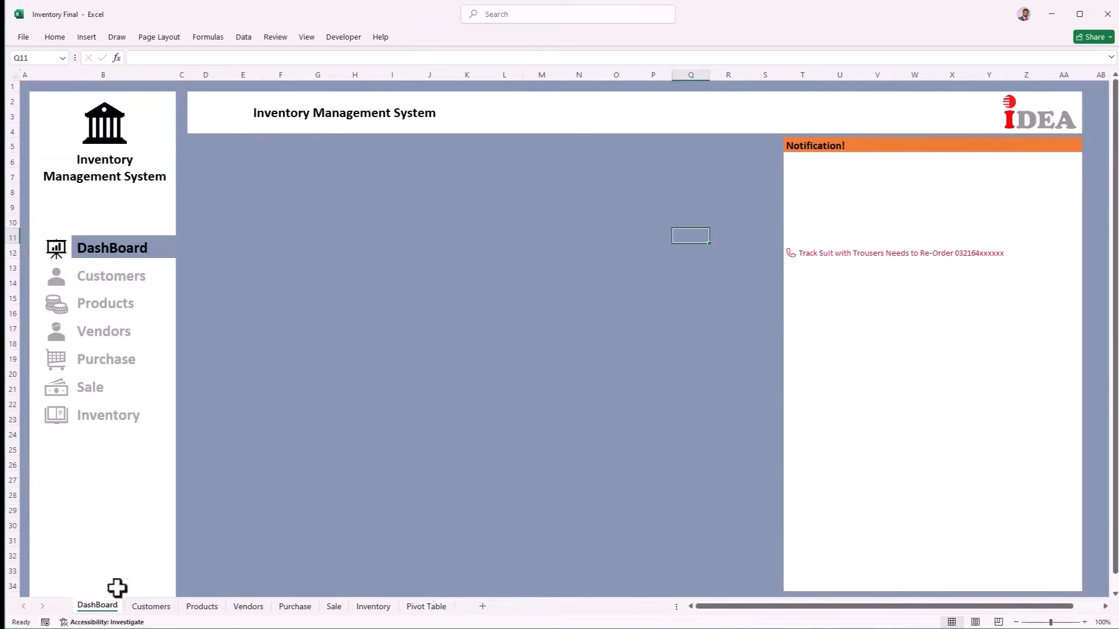
pyautogui.click(210, 171)
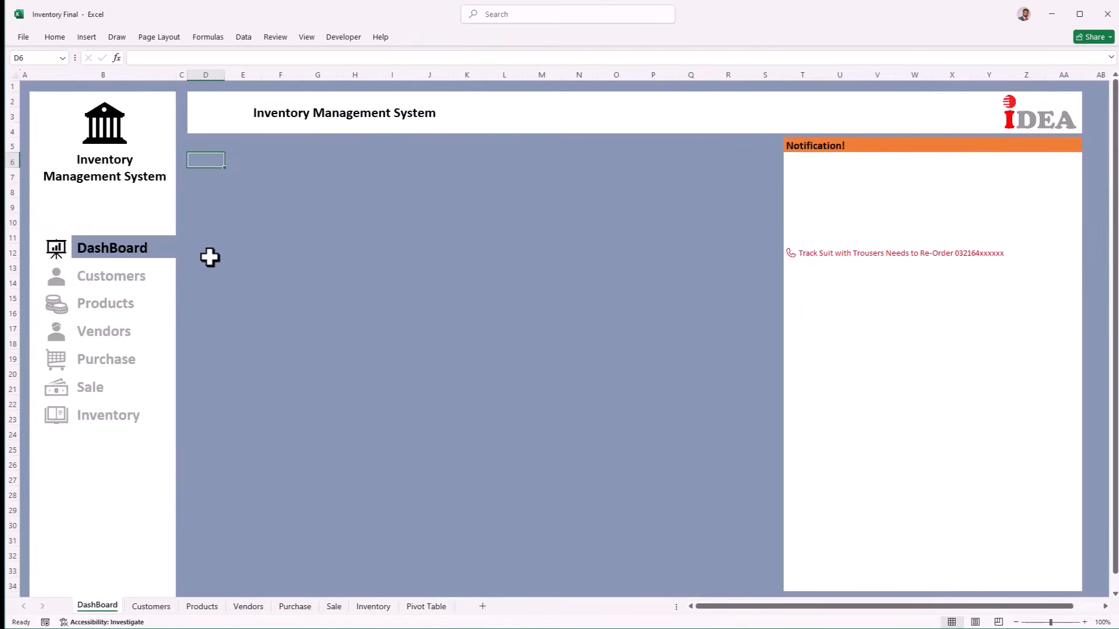
pyautogui.hotkey('ctrl', 'v')
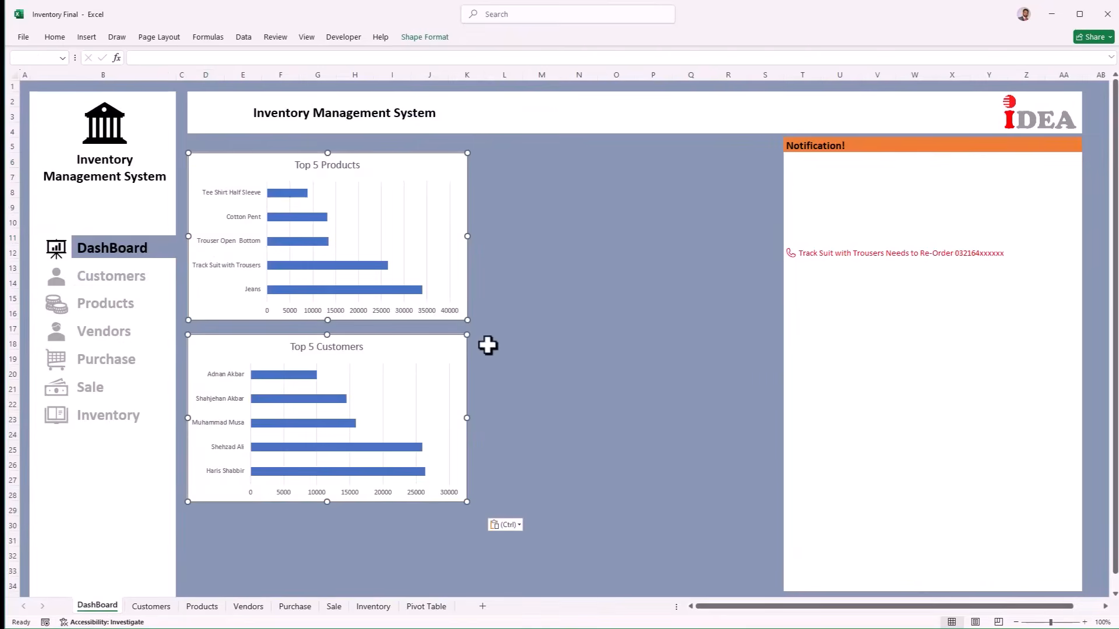
# Step: Place Top 5 Customers beside Top 5 Products and make both charts taller
pyautogui.moveTo(450, 343); pyautogui.dragTo(749, 160)
pyautogui.click(434, 175)
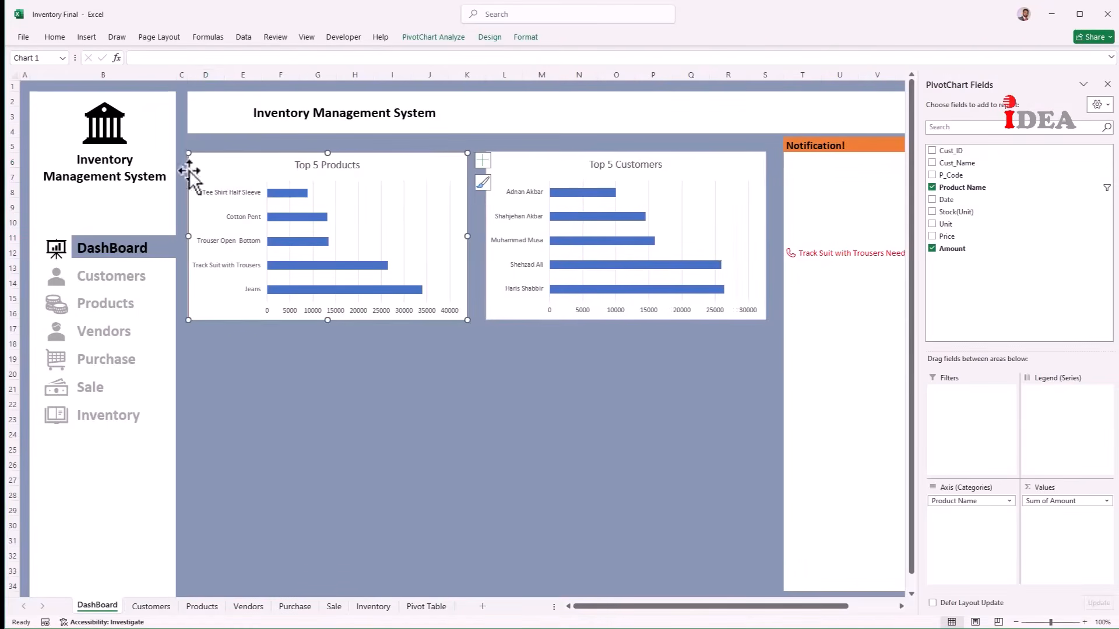
pyautogui.keyDown('ctrl'); pyautogui.click(570, 305); pyautogui.keyUp('ctrl')
pyautogui.moveTo(626, 319); pyautogui.dragTo(625, 338)
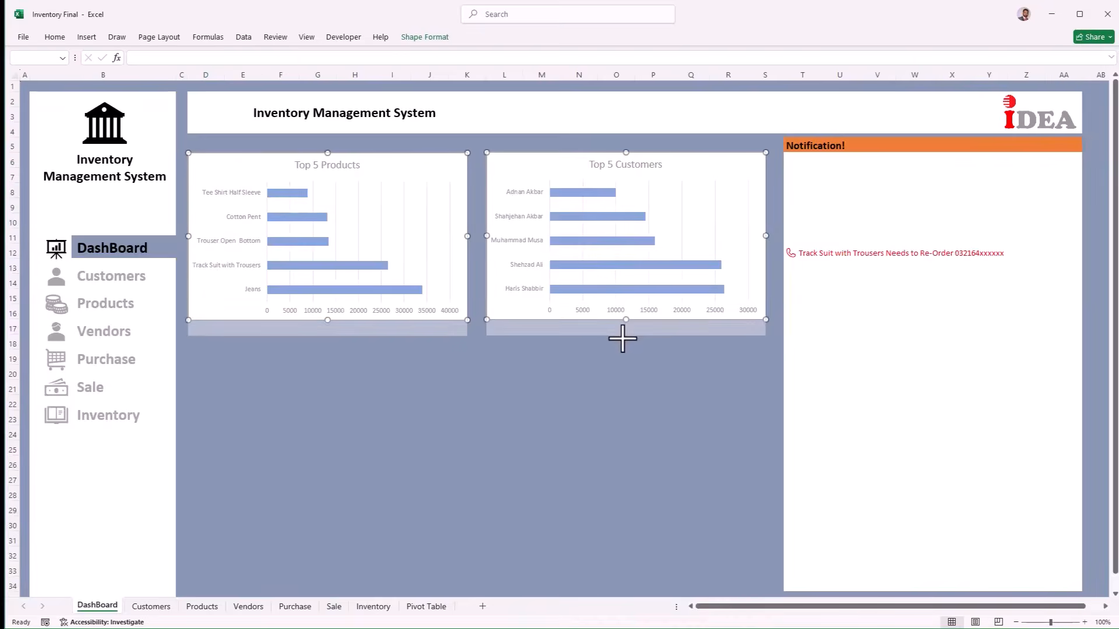
pyautogui.click(579, 373)
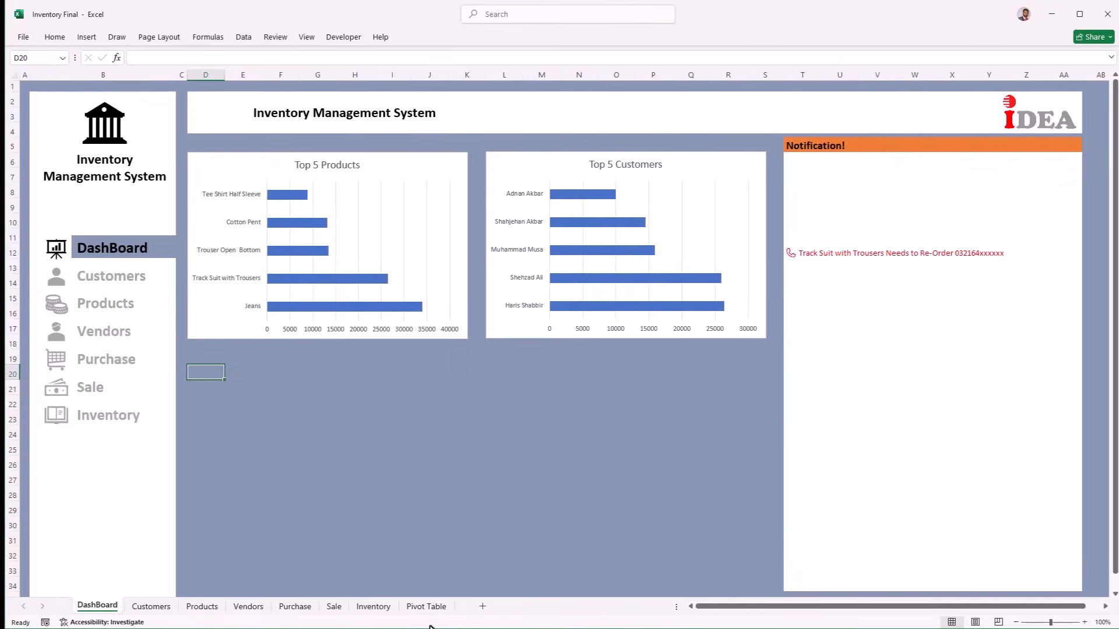
# Step: Start a PivotTable from the Inventory table, located at 'Pivot Table'!$J$3
pyautogui.click(383, 607)
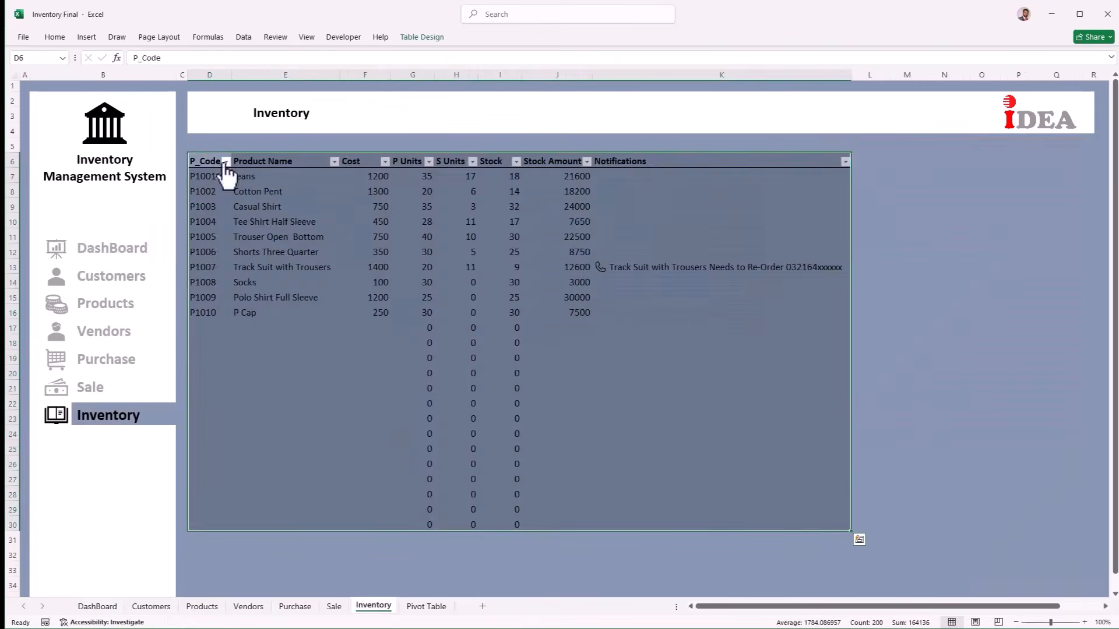
pyautogui.click(79, 36)
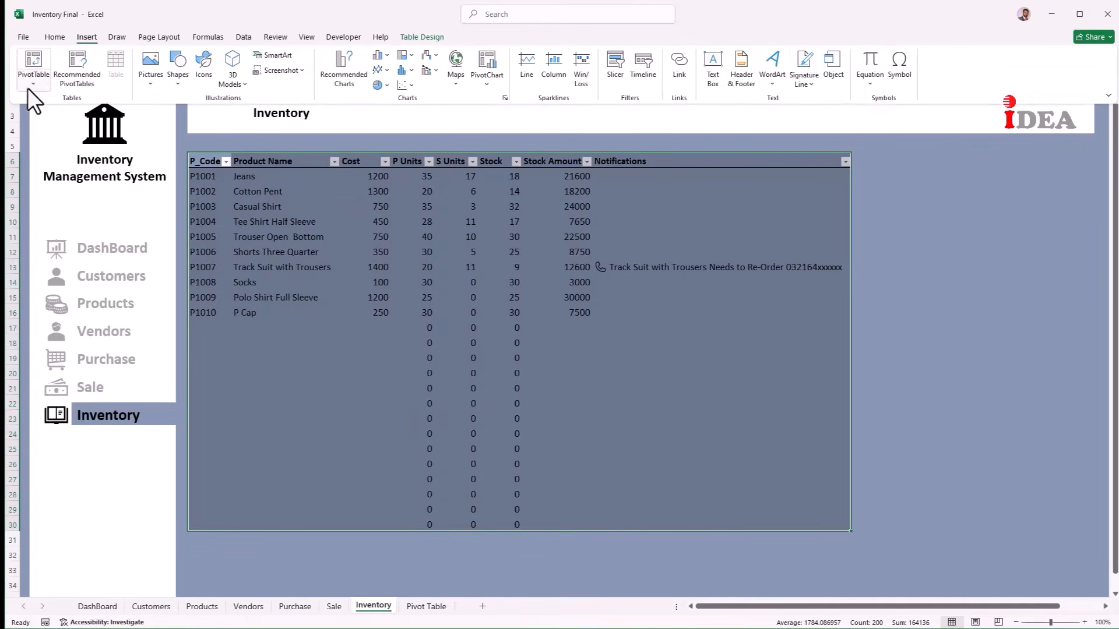
pyautogui.click(26, 87)
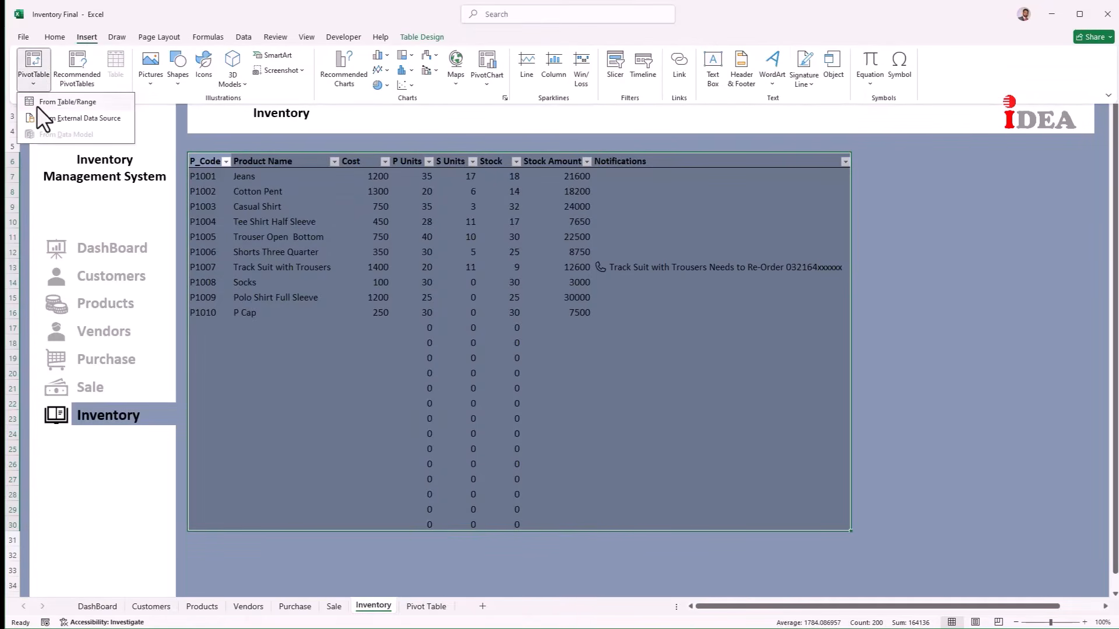
pyautogui.click(37, 106)
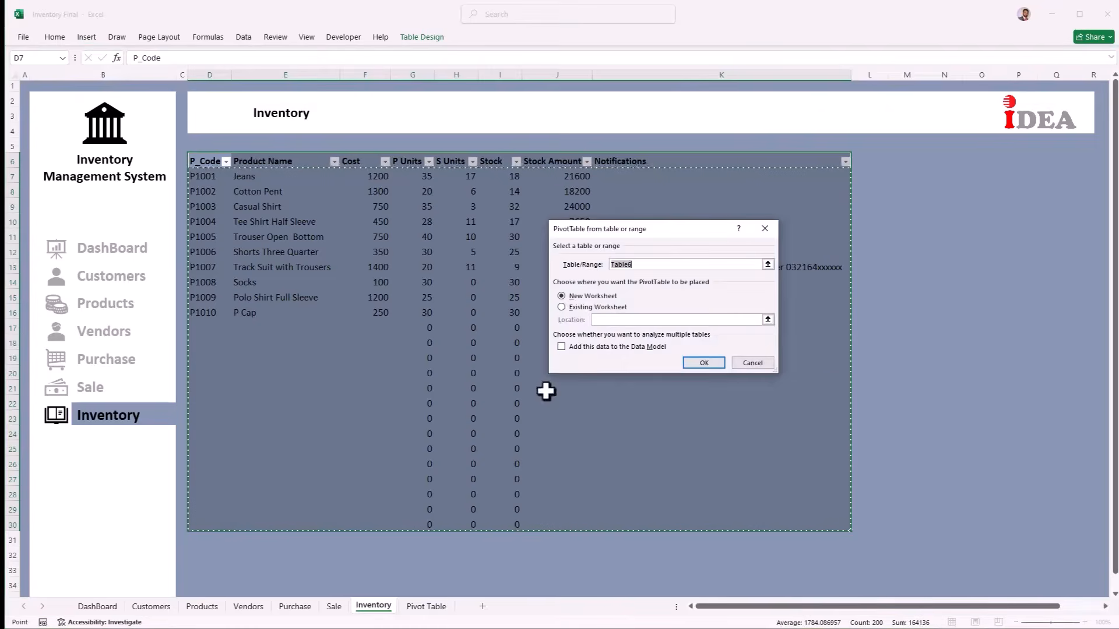
pyautogui.click(561, 307)
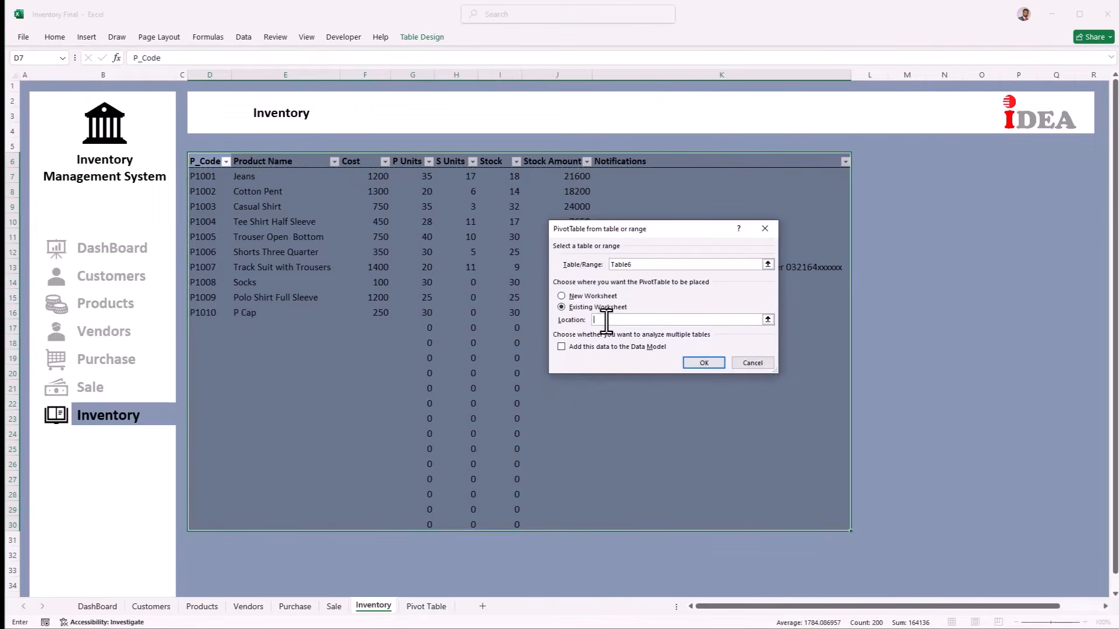
pyautogui.click(426, 606)
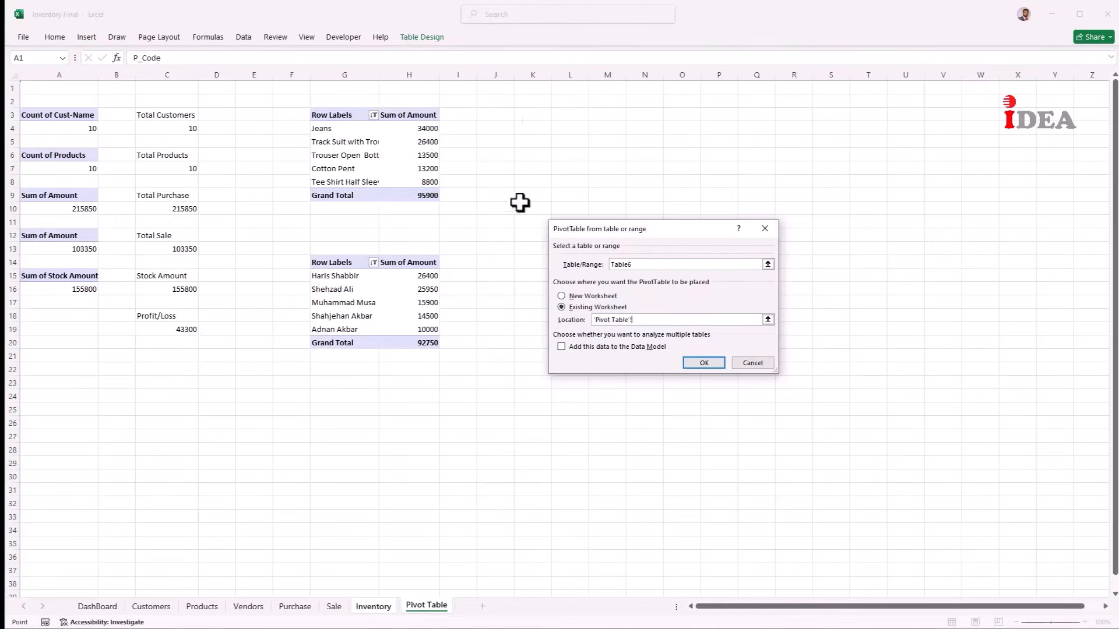
pyautogui.click(505, 116)
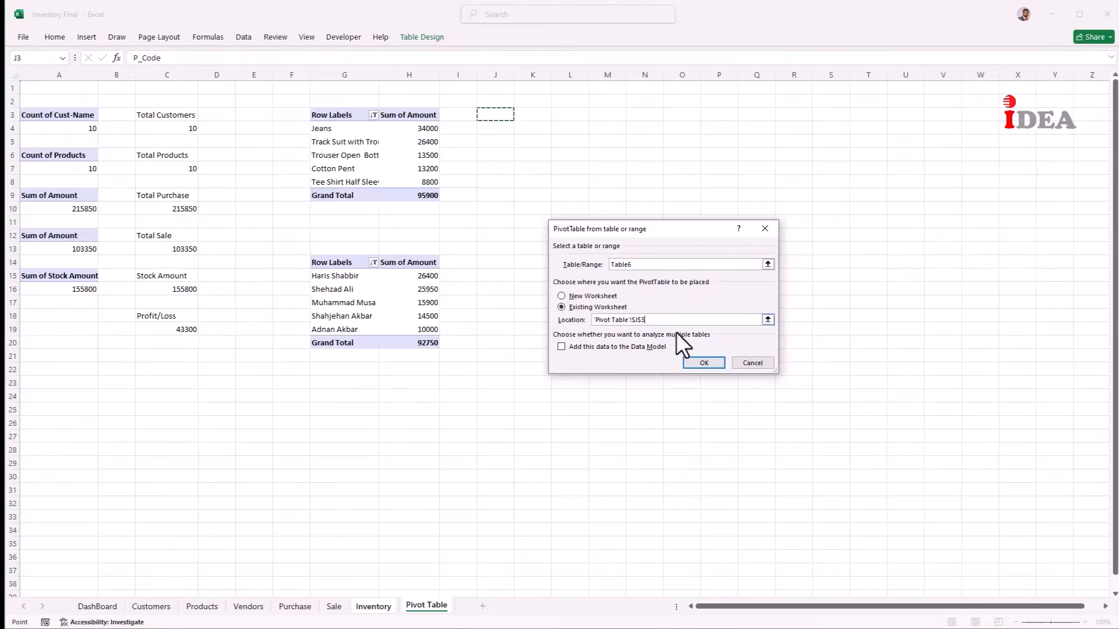
pyautogui.click(701, 362)
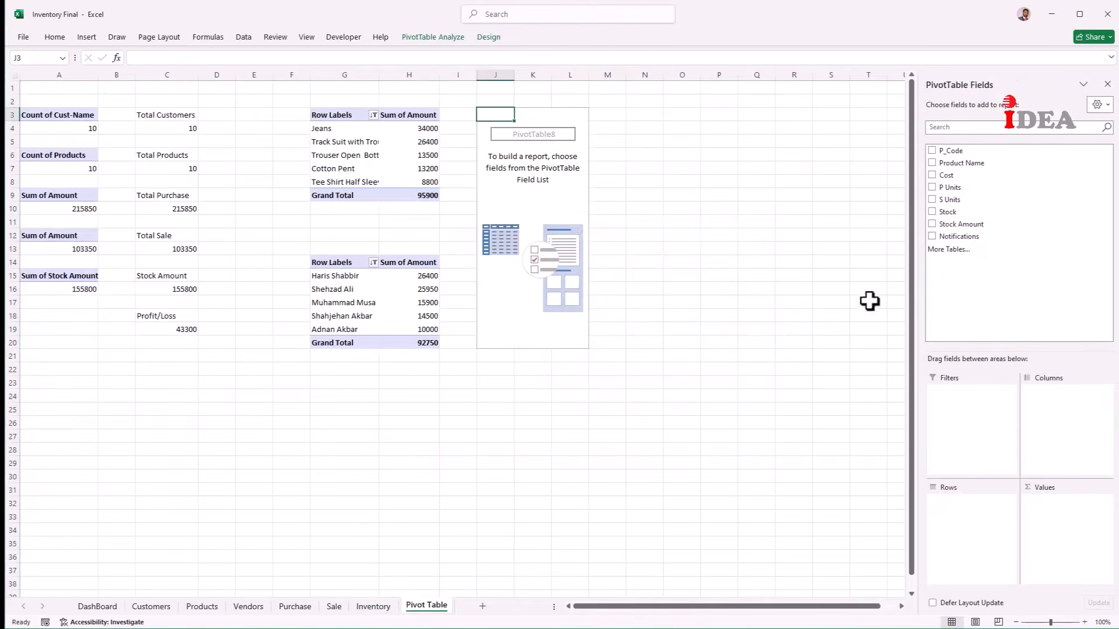
# Step: Sum Stock by Product Name in the J3 pivot and hide the blank product row (total 230)
pyautogui.moveTo(970, 165); pyautogui.dragTo(967, 517)
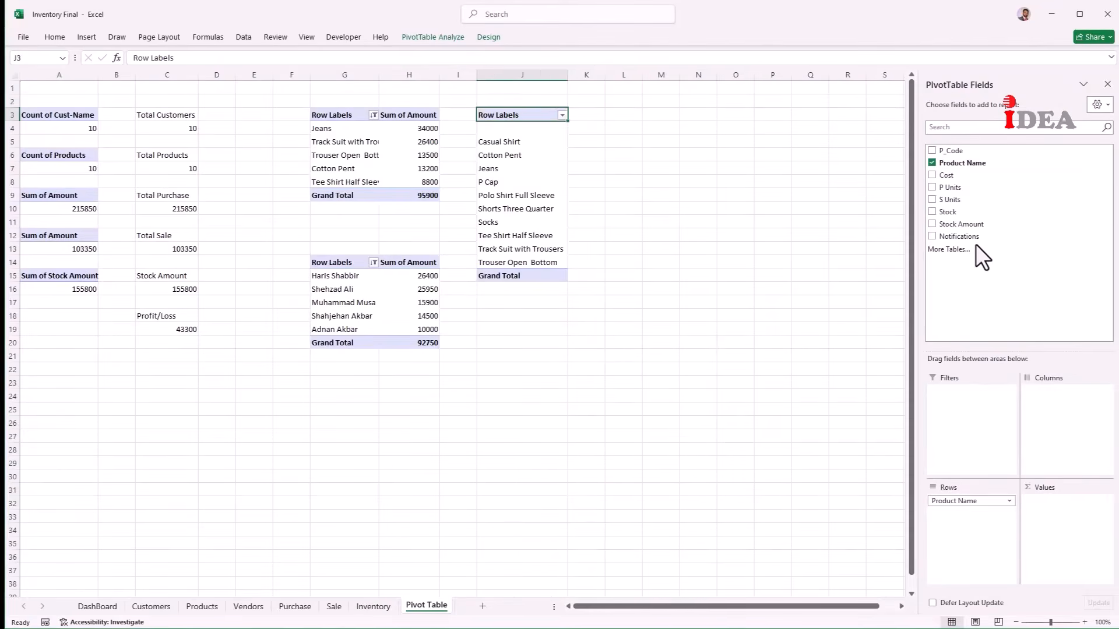
pyautogui.moveTo(970, 213); pyautogui.dragTo(1067, 516)
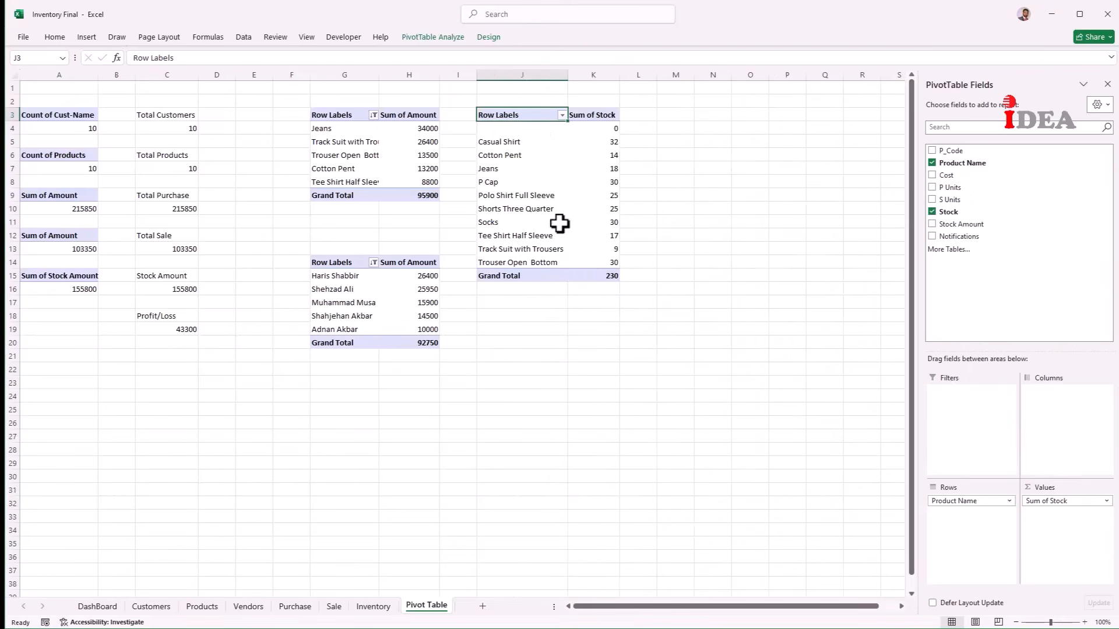
pyautogui.click(514, 127)
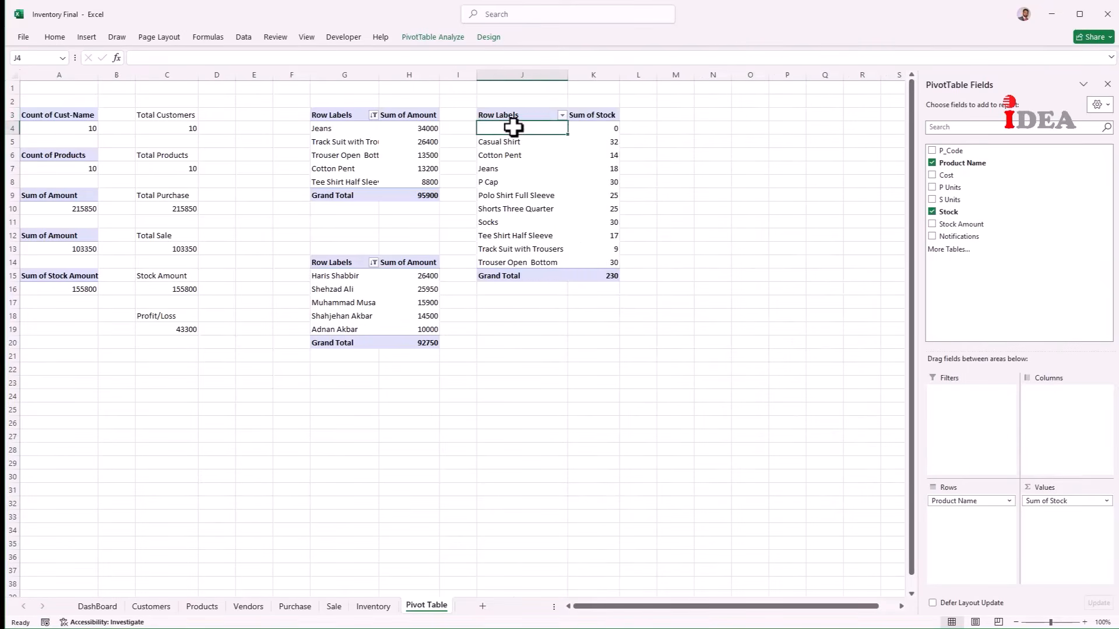
pyautogui.rightClick(514, 127)
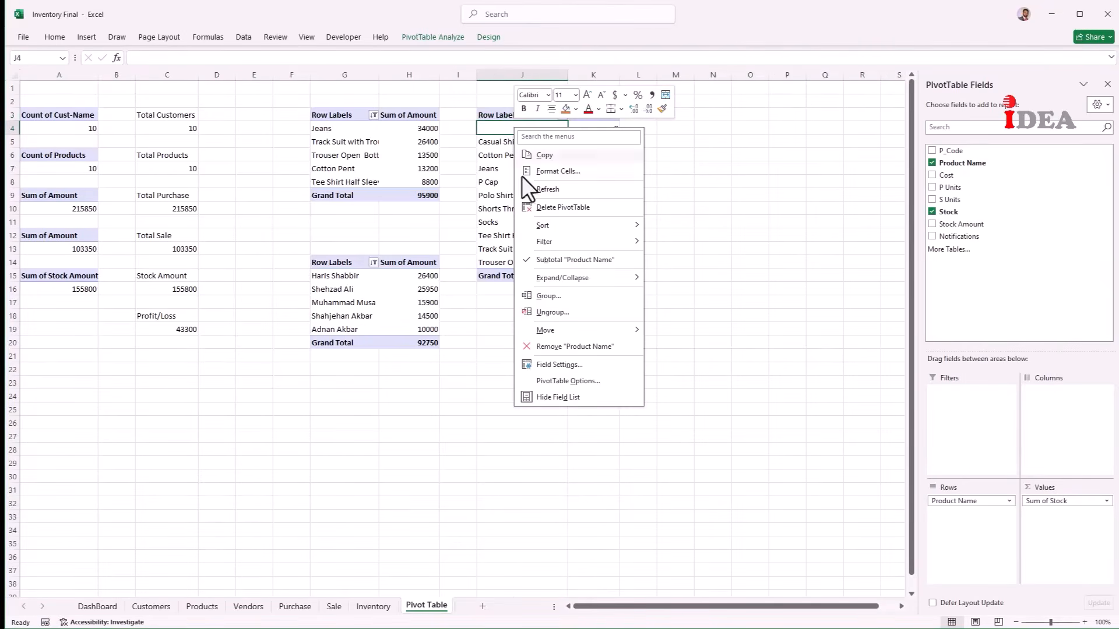
pyautogui.moveTo(544, 240)
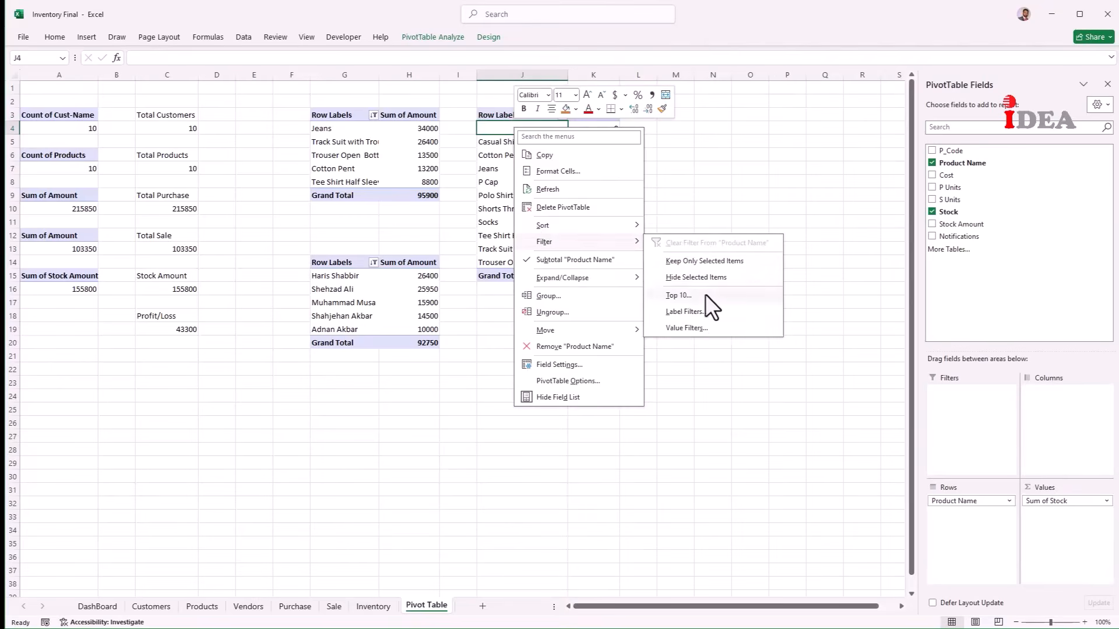
pyautogui.click(705, 278)
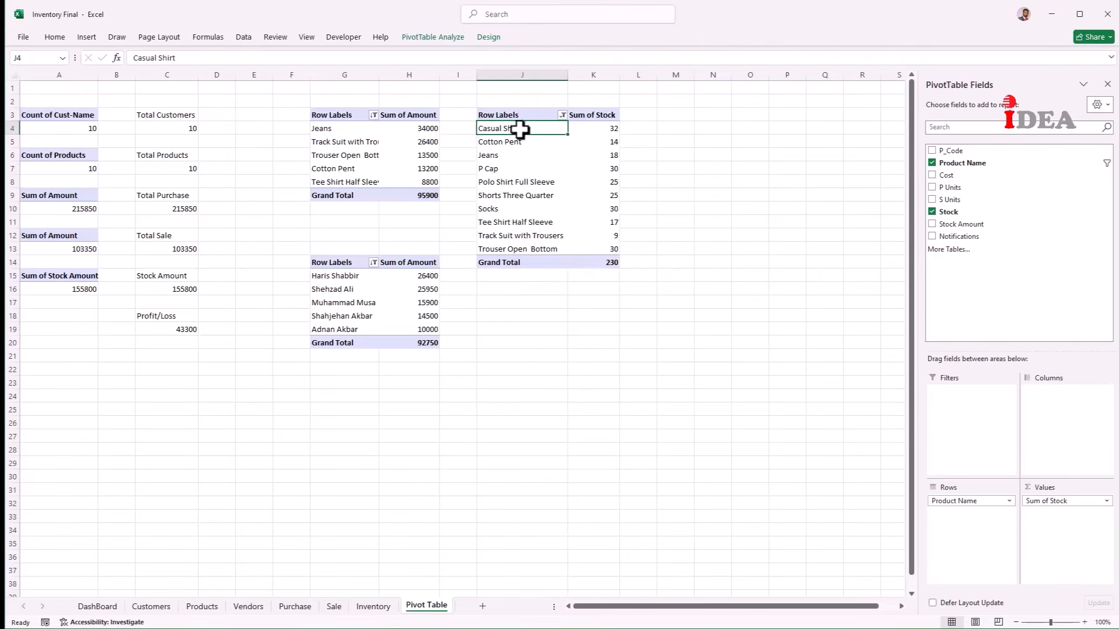
pyautogui.moveTo(521, 115); pyautogui.dragTo(587, 261)
pyautogui.click(86, 37)
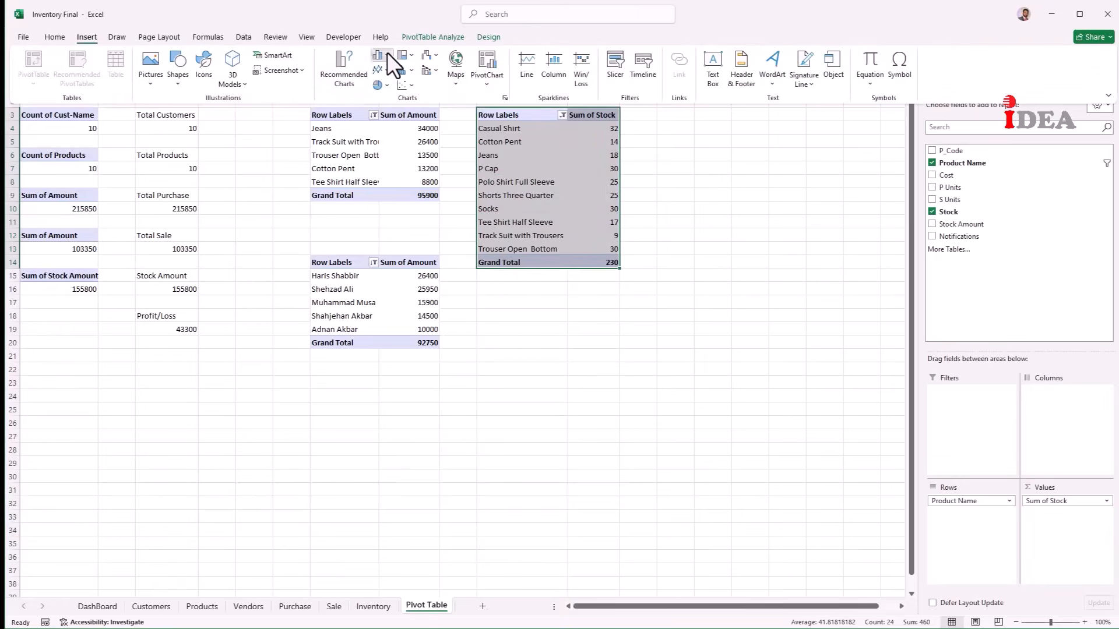
# Step: Insert a clustered column PivotChart of stock with all field buttons hidden
pyautogui.click(385, 54)
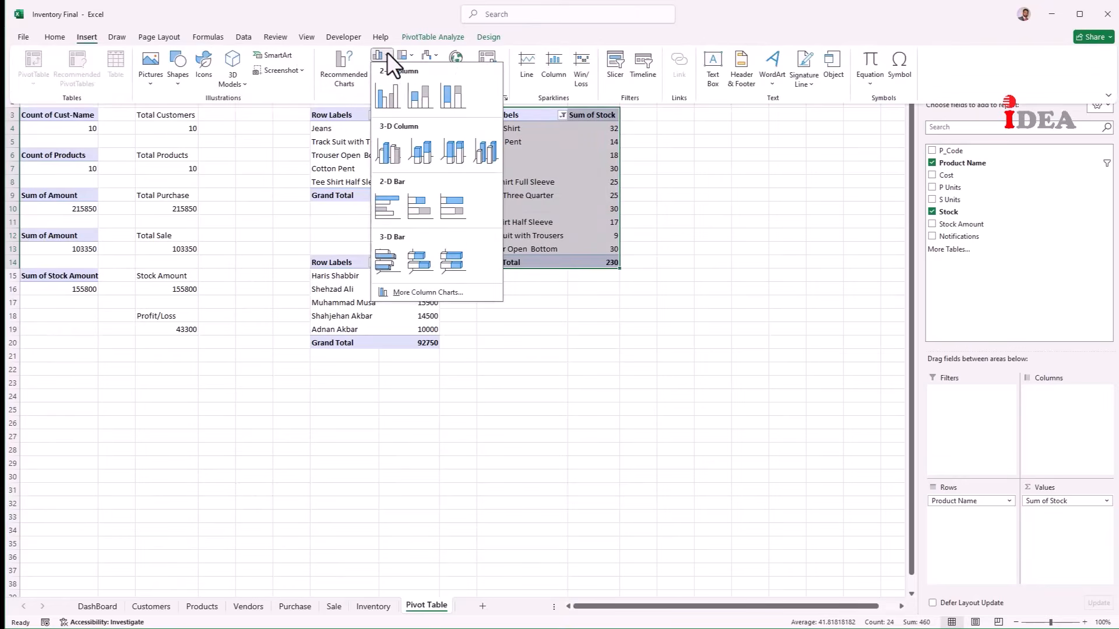
pyautogui.click(380, 96)
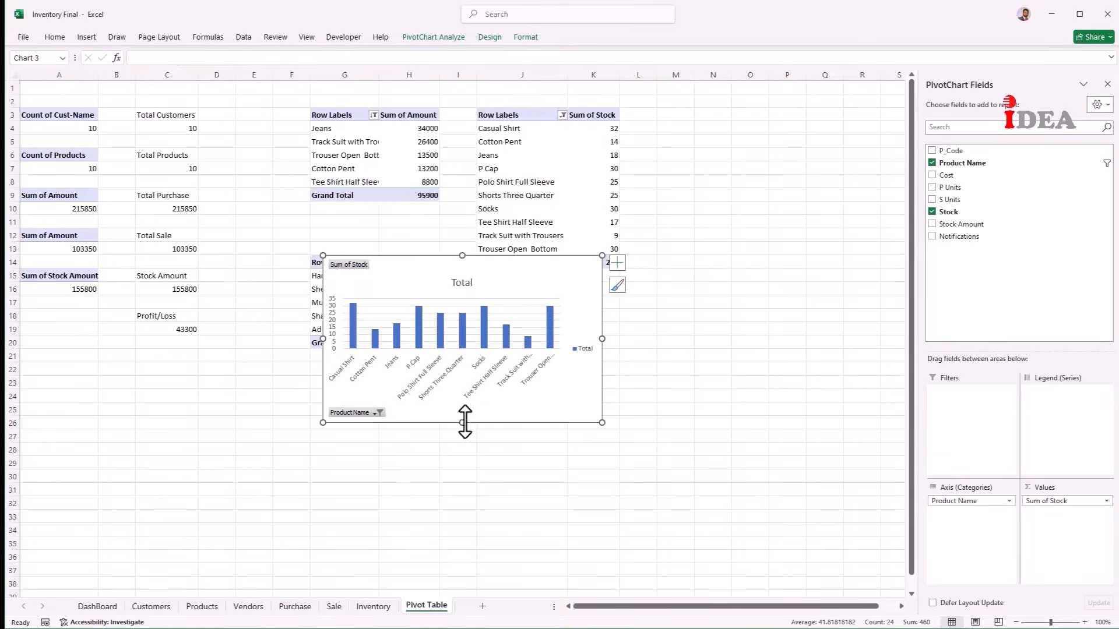
pyautogui.rightClick(351, 263)
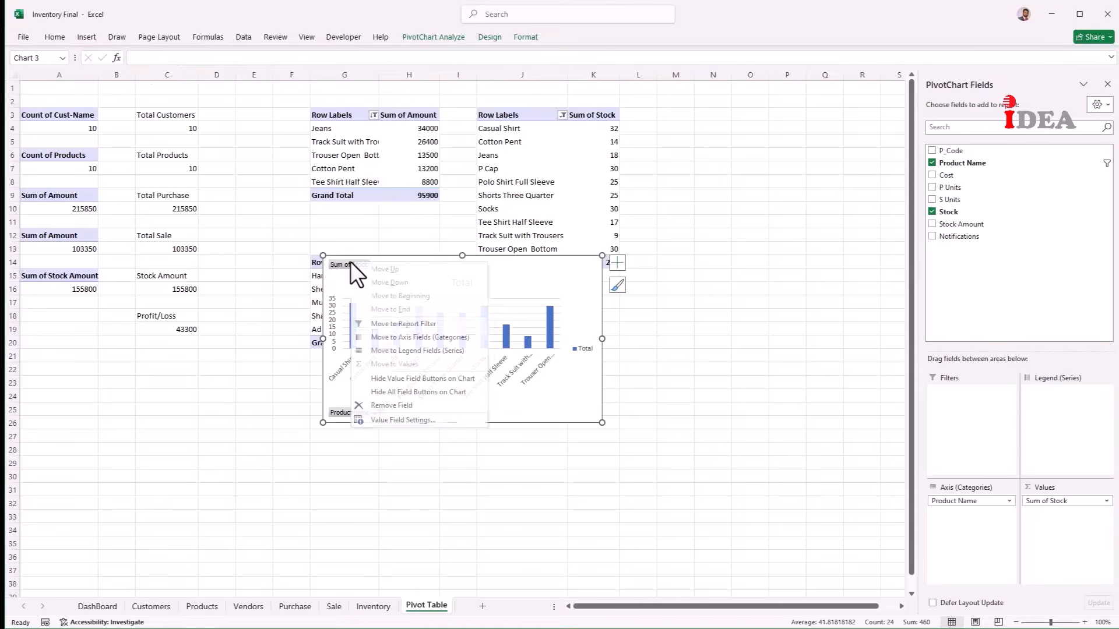
pyautogui.click(391, 391)
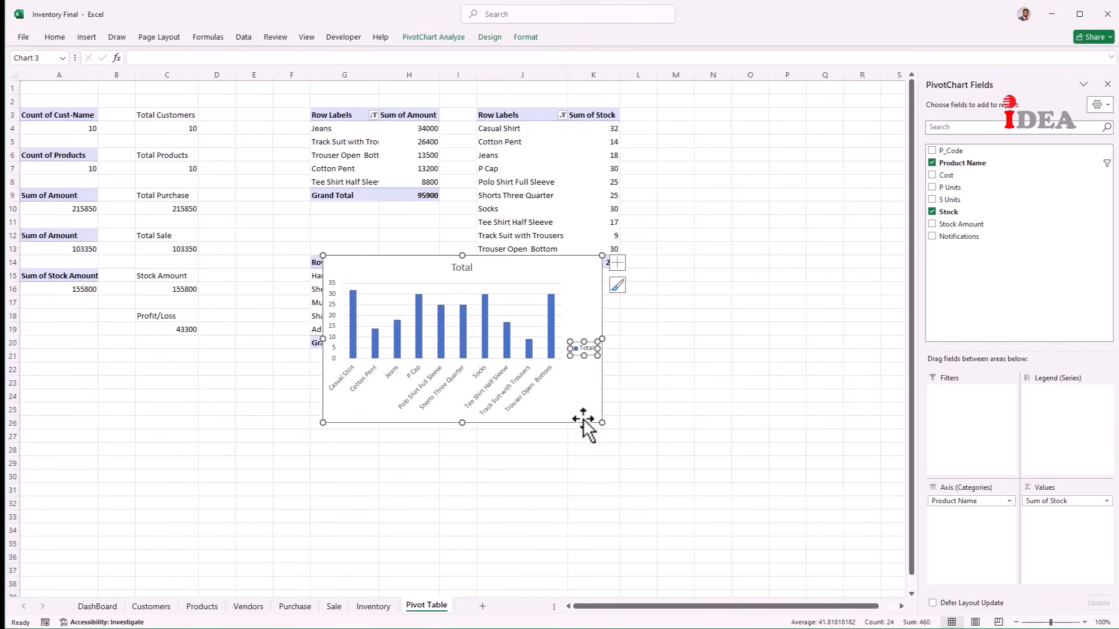
# Step: Delete the legend, retitle the chart 'Stock', and remove it from the pivot sheet
pyautogui.press('Delete')
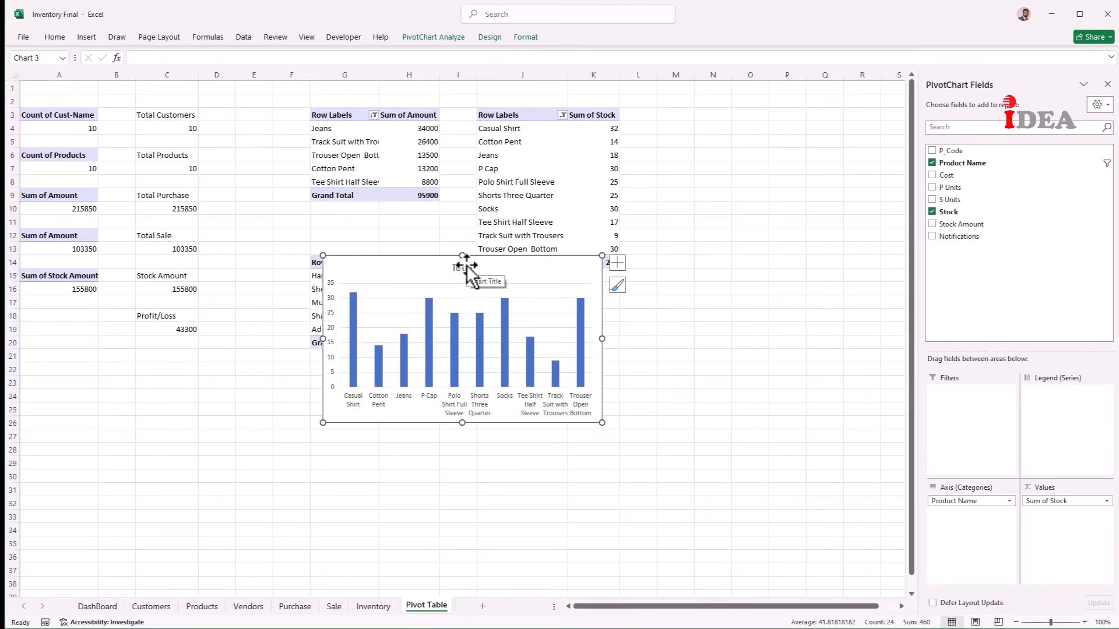
pyautogui.click(464, 266)
pyautogui.click(463, 266)
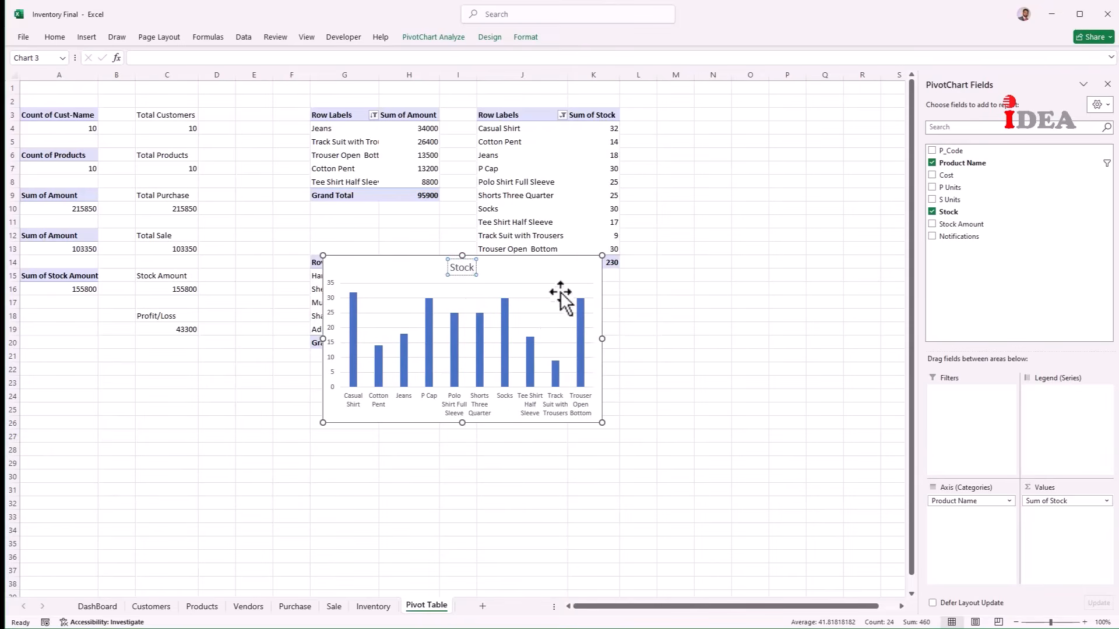
pyautogui.click(557, 260)
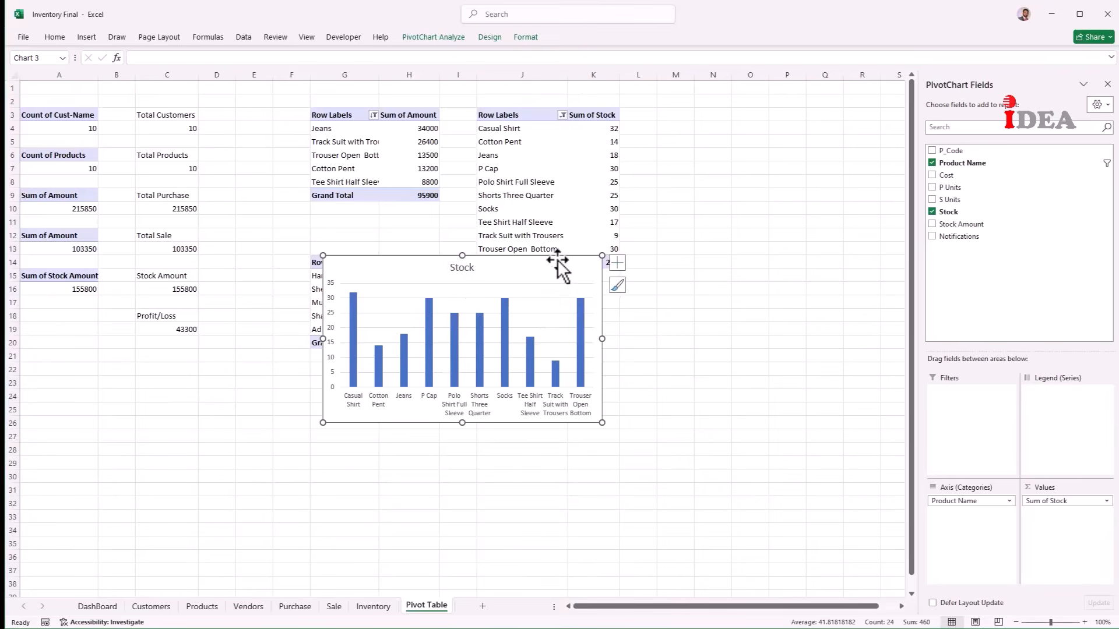
pyautogui.press('Delete')
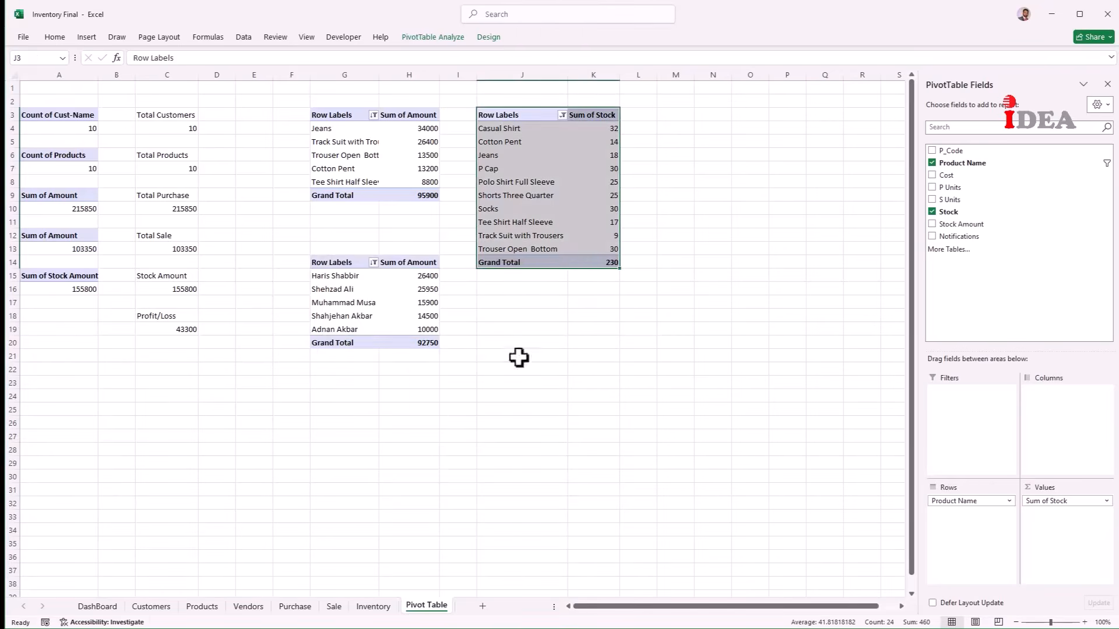
# Step: Paste the Stock chart on the DashBoard, widened to span both top-5 charts and taller
pyautogui.click(93, 606)
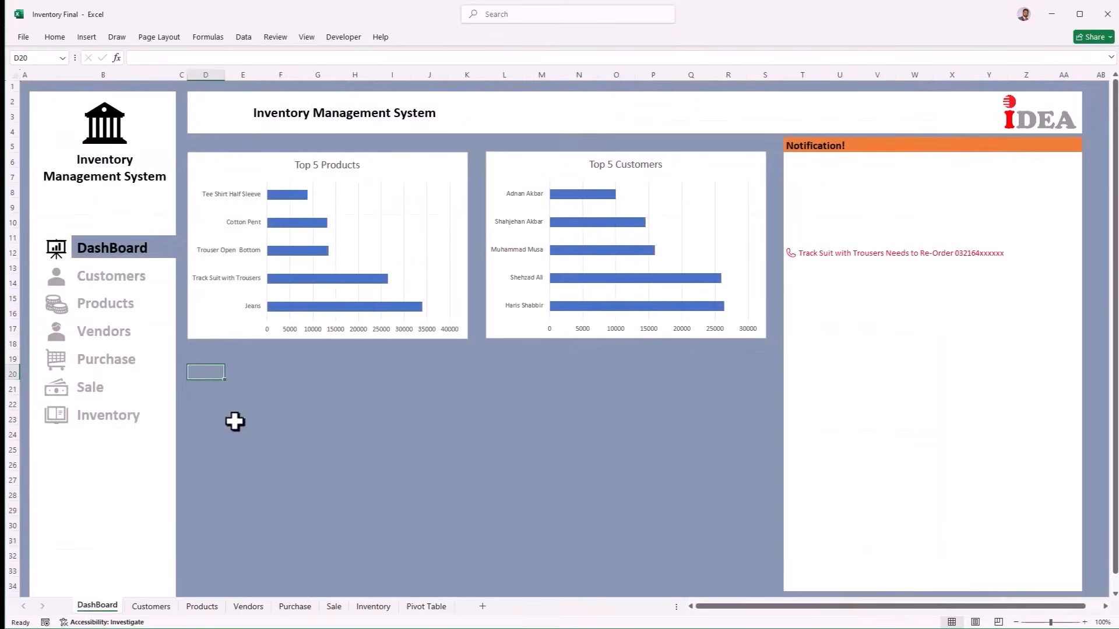
pyautogui.hotkey('ctrl', 'v')
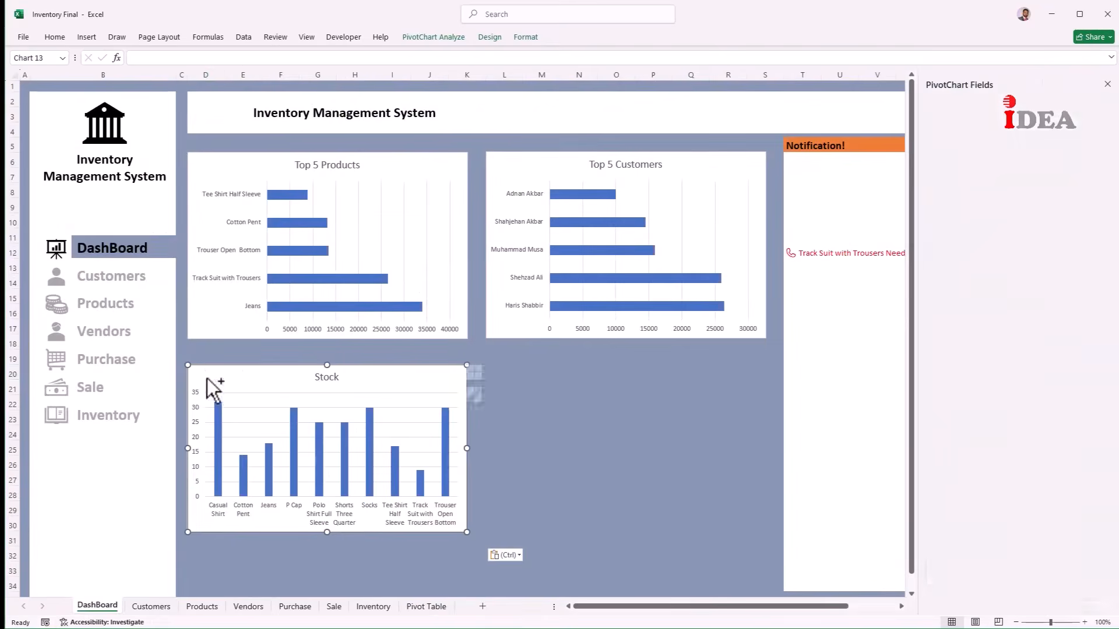
pyautogui.moveTo(469, 438); pyautogui.dragTo(765, 447)
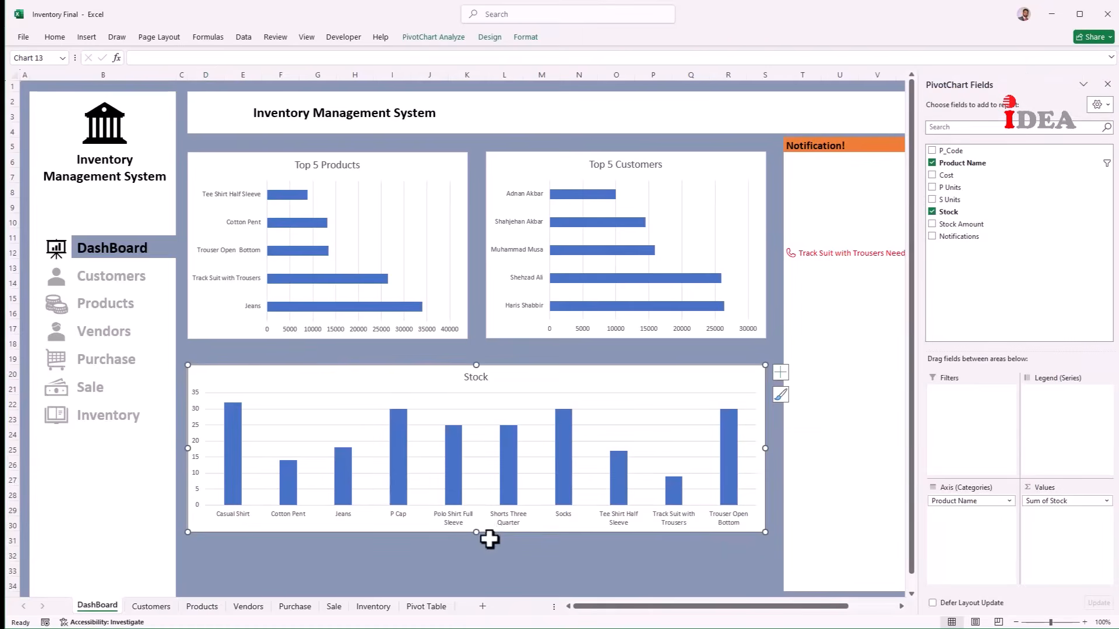
pyautogui.moveTo(476, 533); pyautogui.dragTo(476, 563)
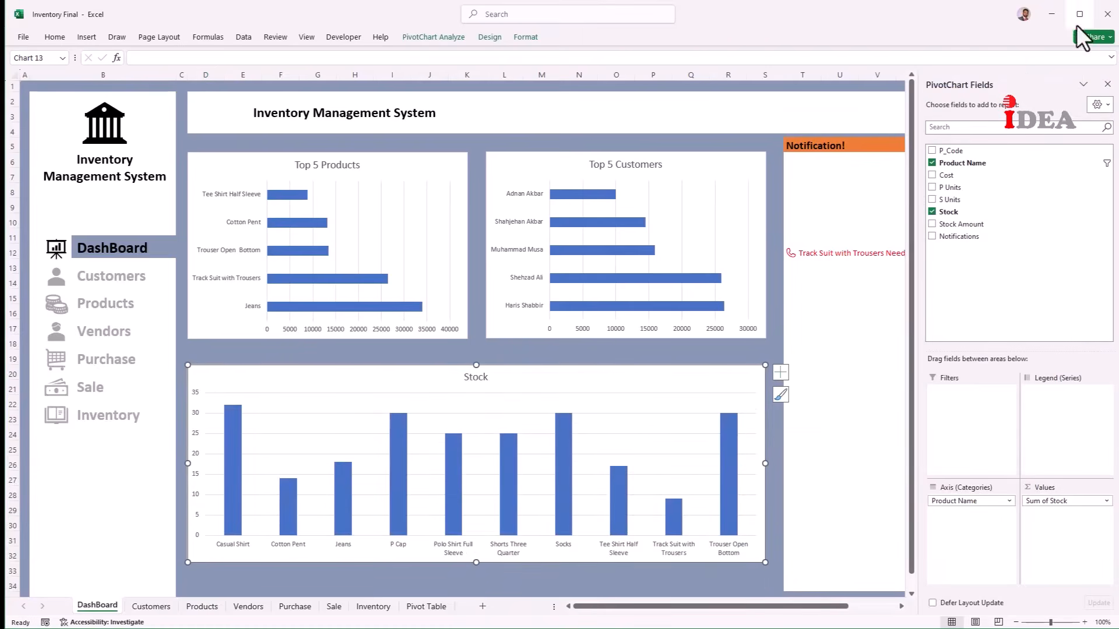
pyautogui.click(1107, 84)
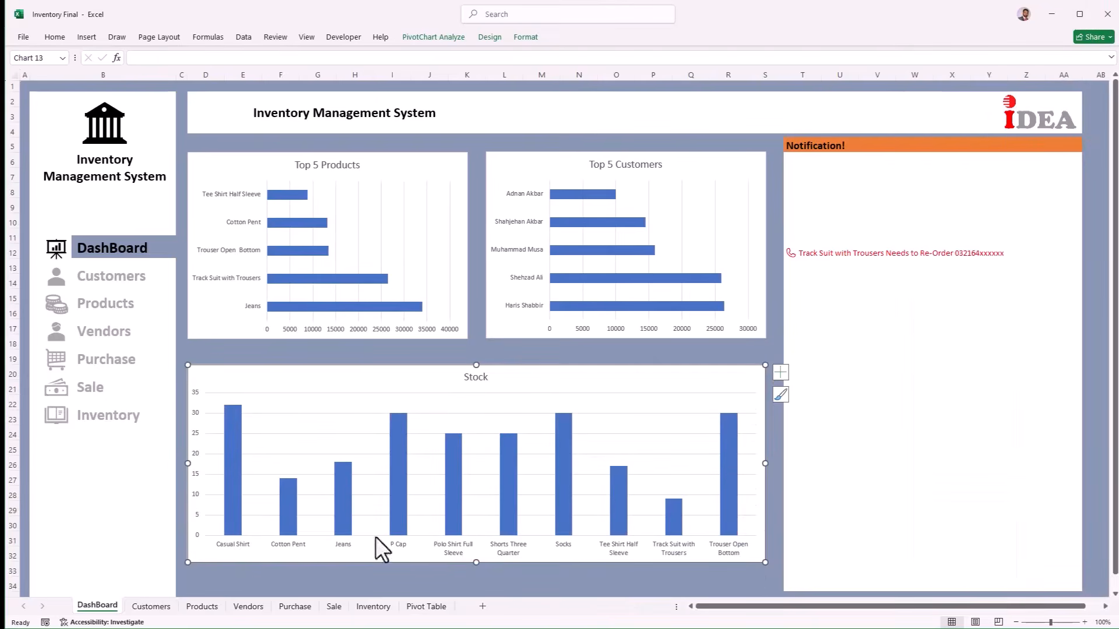
# Step: Turn on data labels for the Stock chart's columns
pyautogui.rightClick(337, 554)
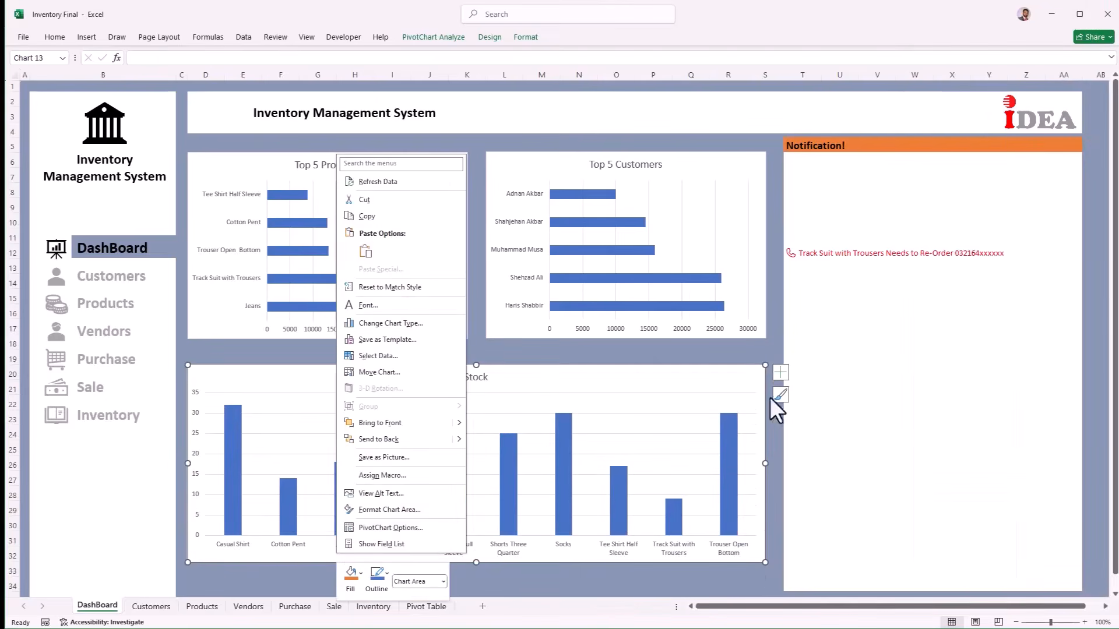
pyautogui.click(781, 370)
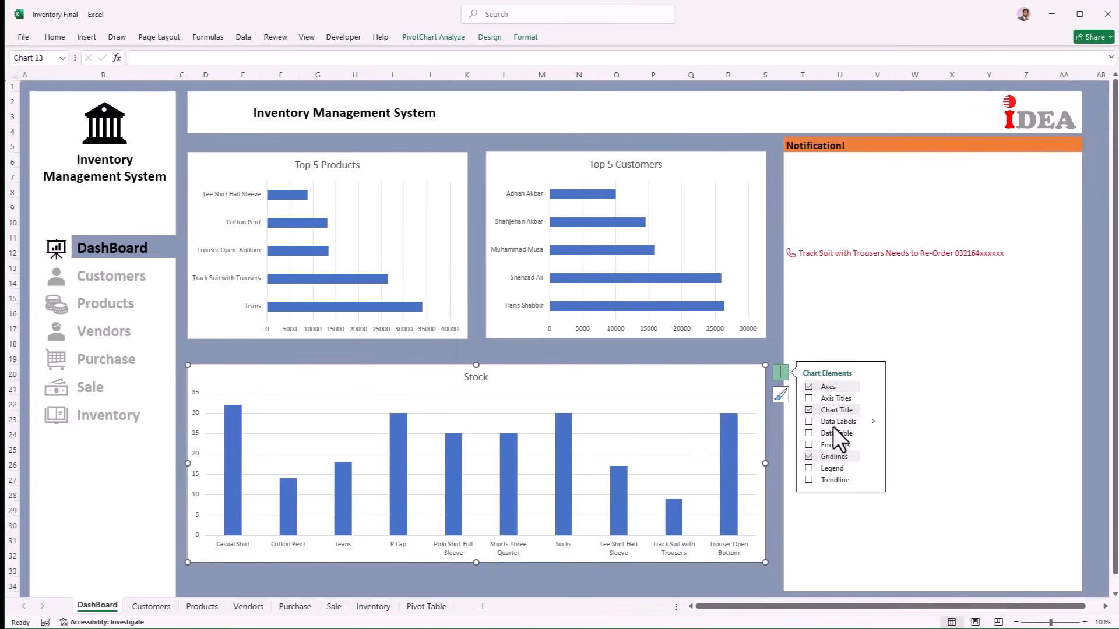
pyautogui.click(810, 445)
pyautogui.click(809, 421)
pyautogui.click(123, 259)
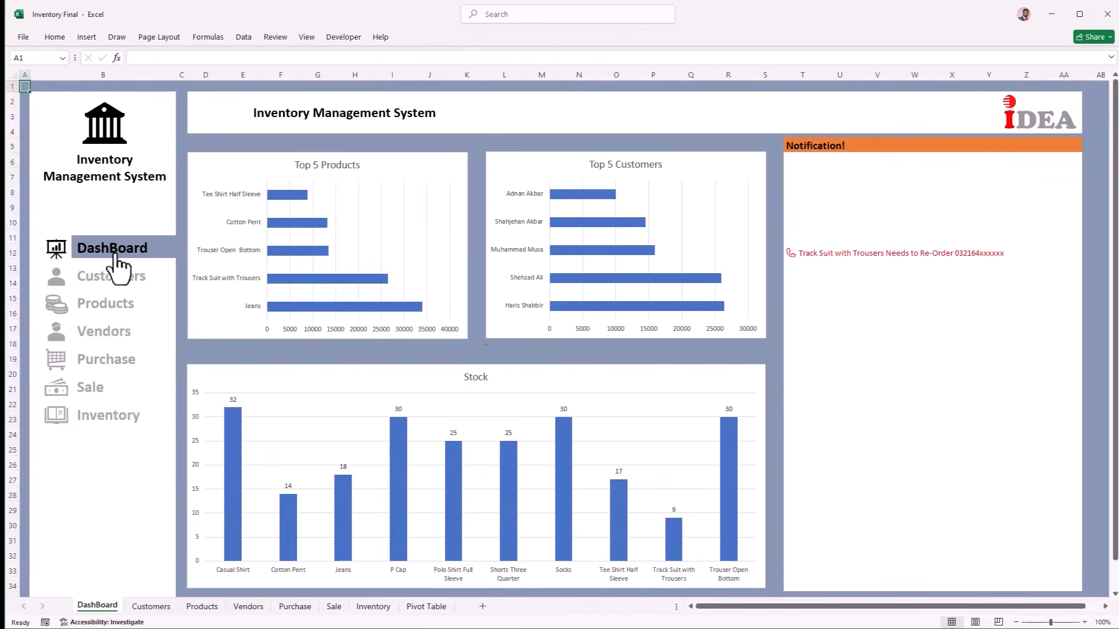
# Step: Shorten all three charts and shift both top-5 charts lower
pyautogui.click(208, 331)
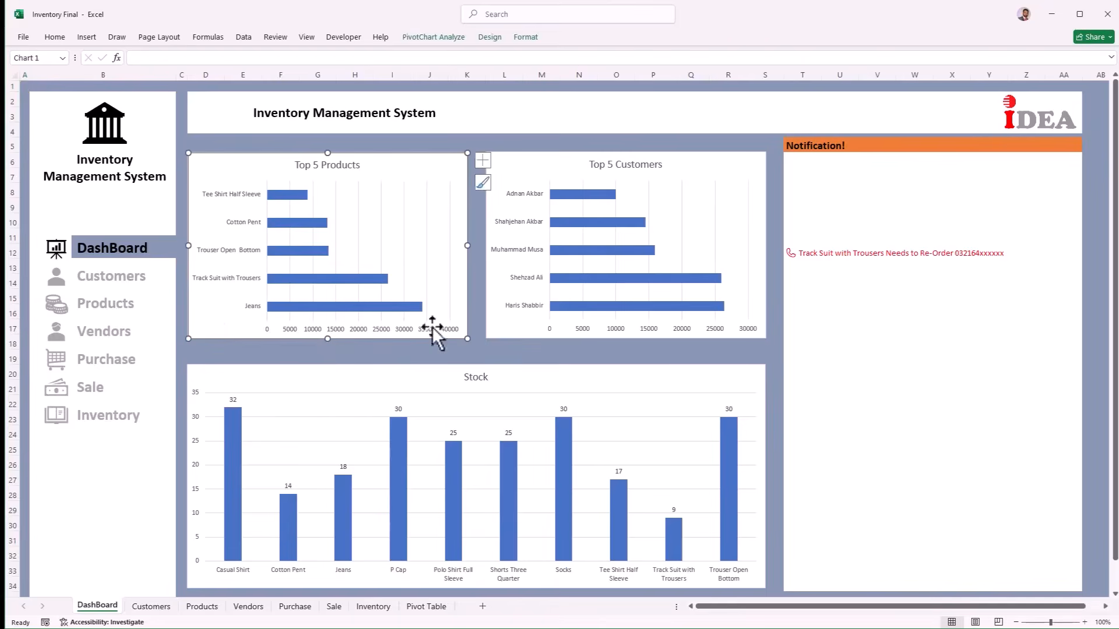
pyautogui.keyDown('ctrl'); pyautogui.click(489, 326); pyautogui.keyUp('ctrl')
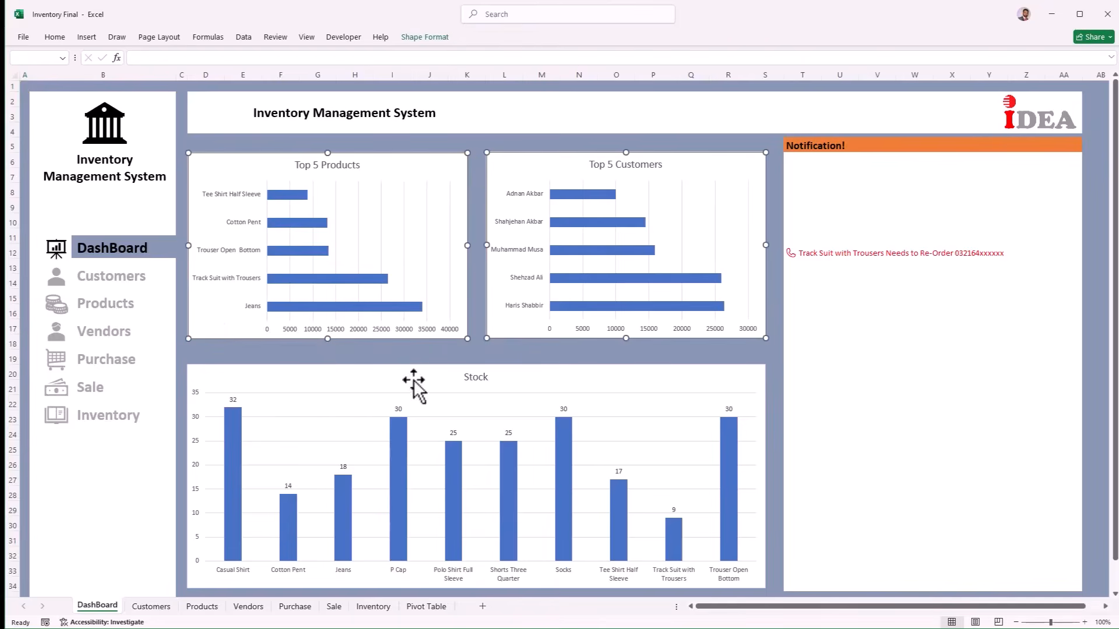
pyautogui.keyDown('ctrl'); pyautogui.click(408, 380); pyautogui.keyUp('ctrl')
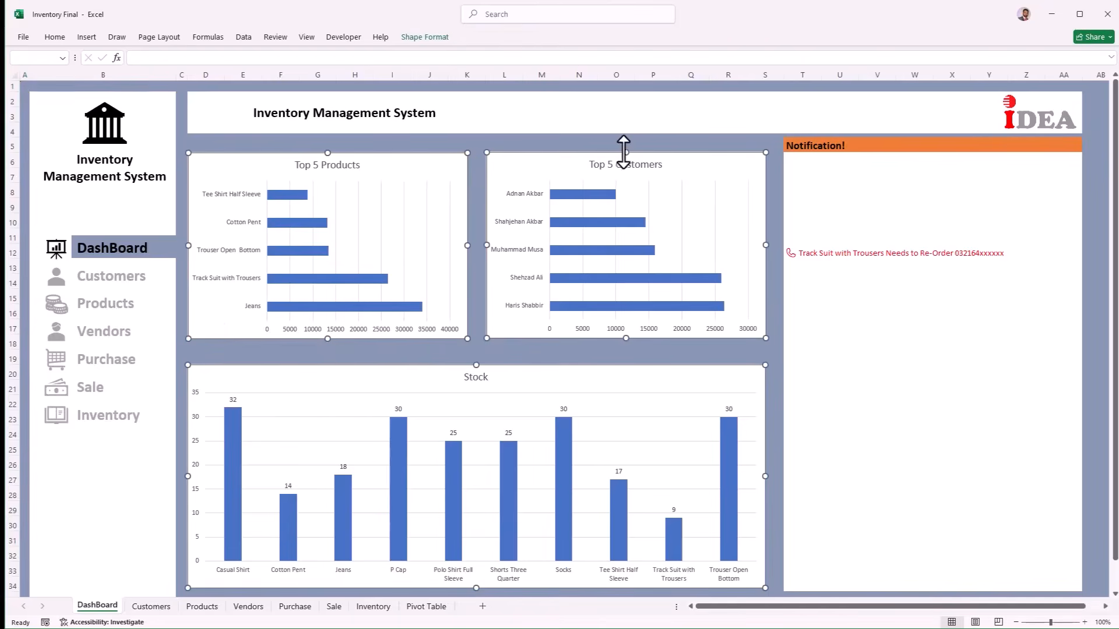
pyautogui.moveTo(624, 158); pyautogui.dragTo(624, 177)
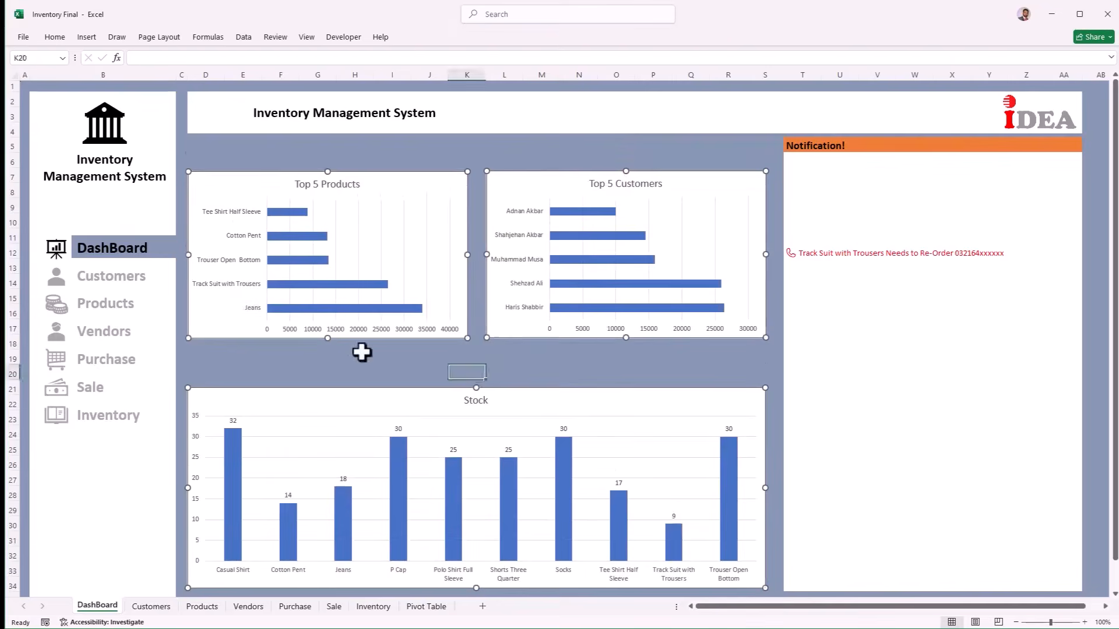
pyautogui.click(233, 324)
pyautogui.moveTo(233, 323); pyautogui.dragTo(228, 363)
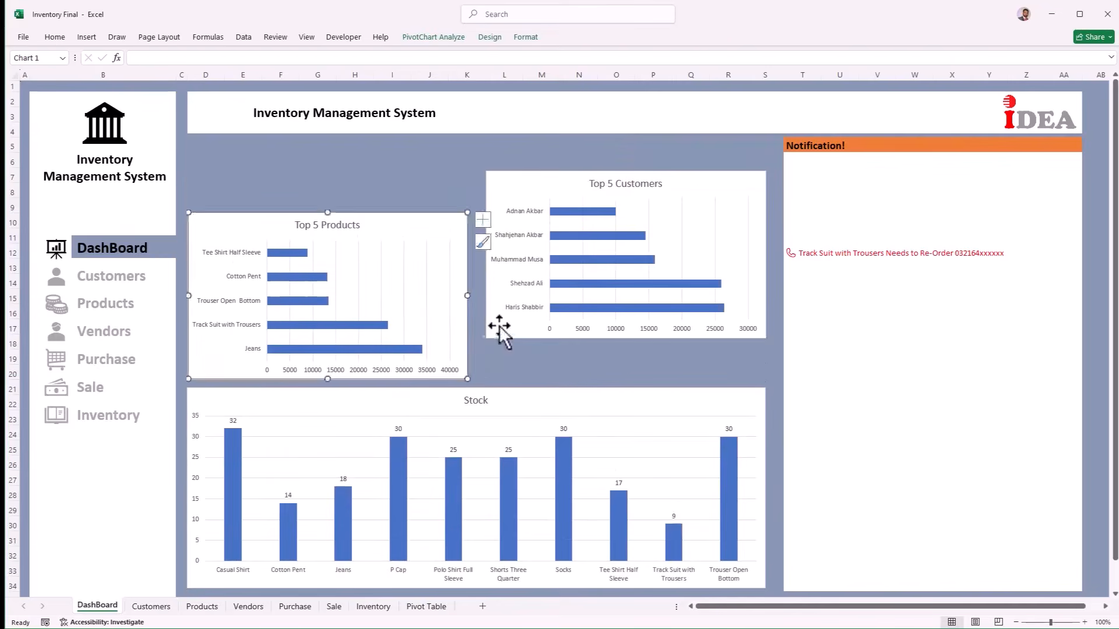
pyautogui.moveTo(499, 325); pyautogui.dragTo(501, 367)
pyautogui.click(239, 174)
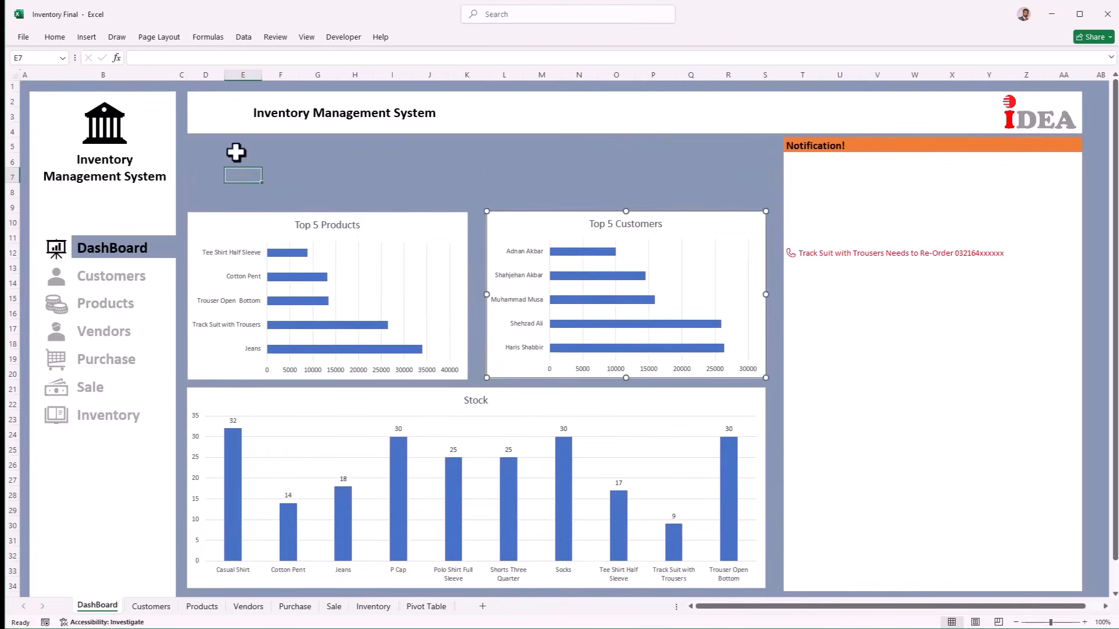
# Step: Draw a rectangle above the Top 5 Products chart with no fill and no outline
pyautogui.click(91, 38)
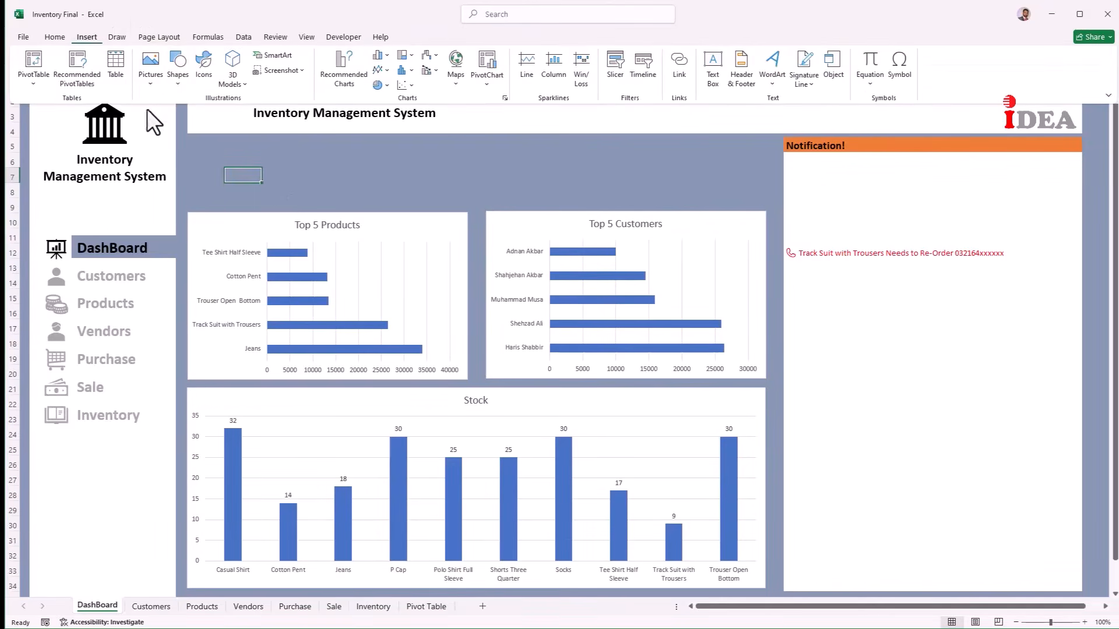
pyautogui.click(177, 84)
pyautogui.click(193, 121)
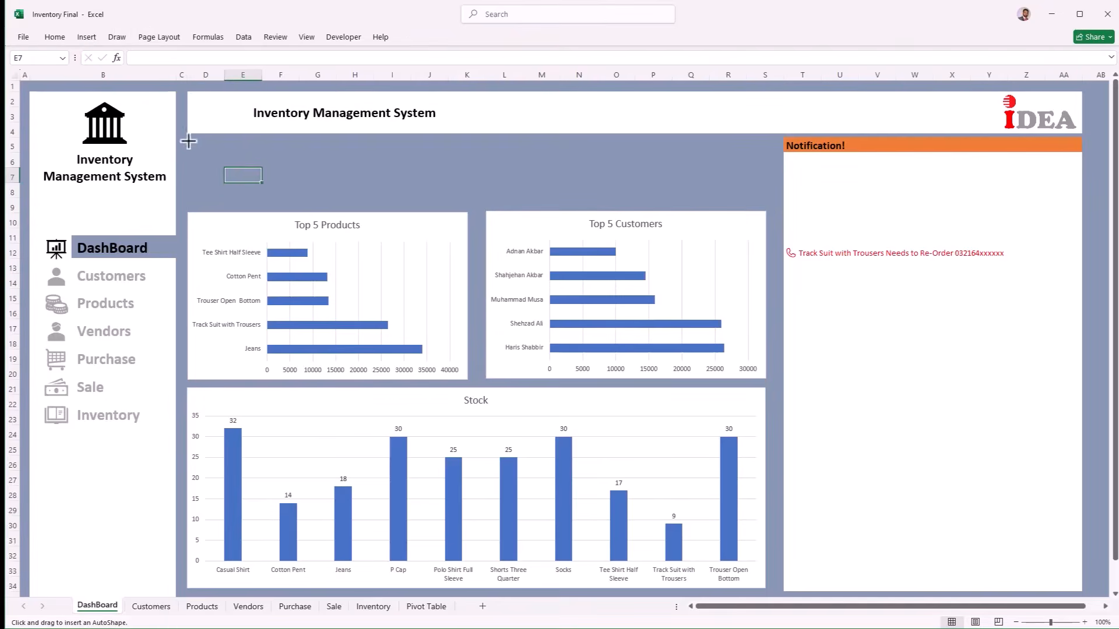
pyautogui.moveTo(187, 140); pyautogui.dragTo(284, 184)
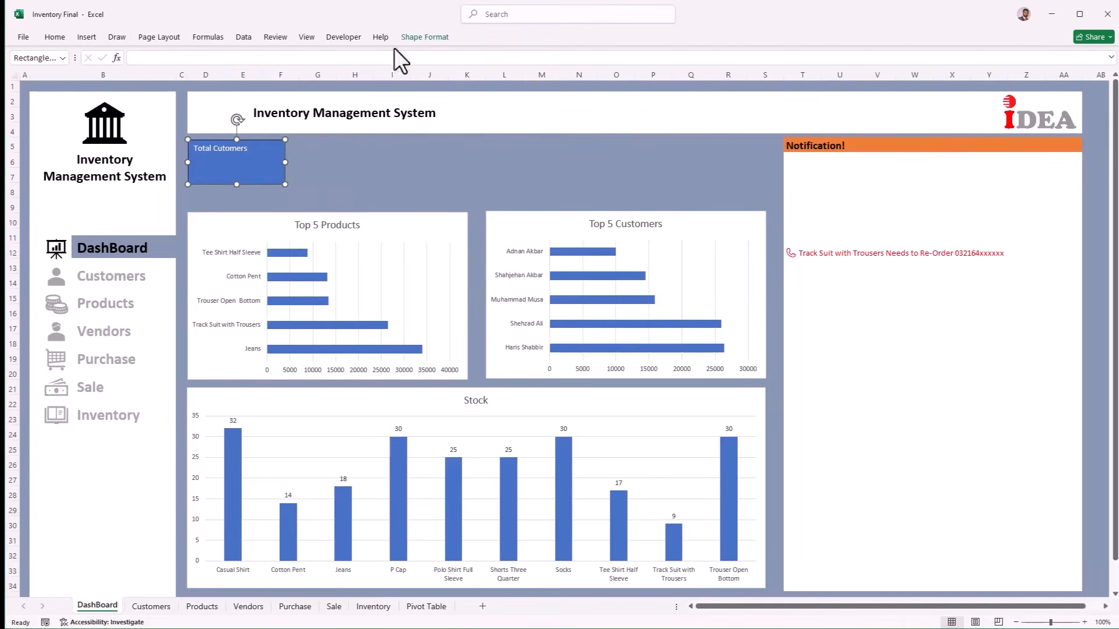
pyautogui.click(424, 36)
pyautogui.click(461, 55)
pyautogui.click(466, 273)
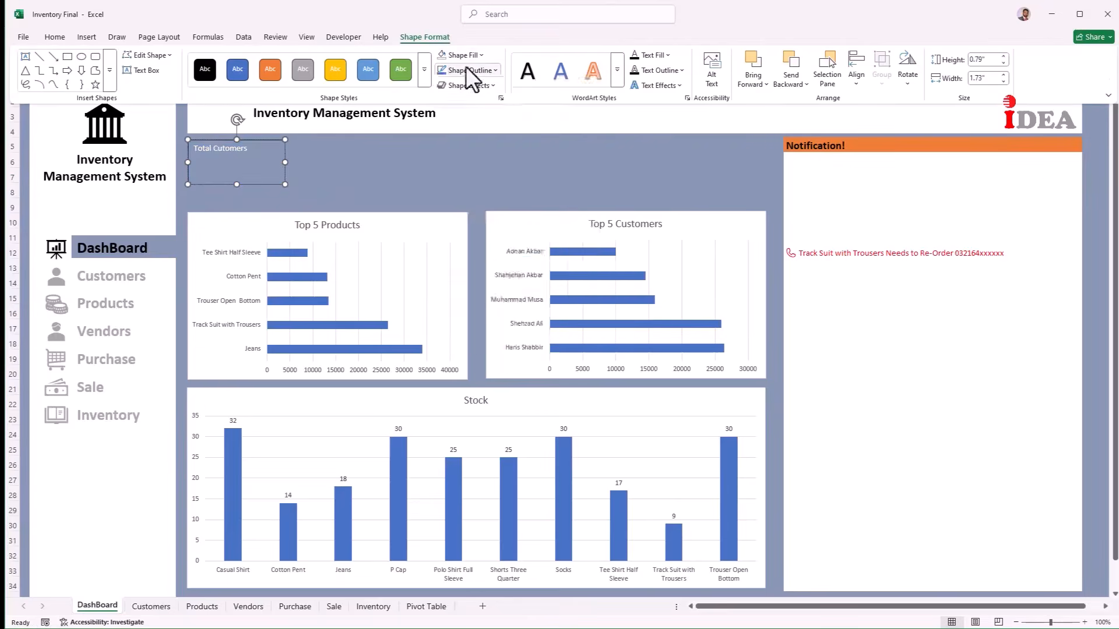
pyautogui.click(466, 69)
pyautogui.click(480, 292)
# Step: Make the 'Total Cutomers' text dark, centred and larger, and fill the card light lavender
pyautogui.moveTo(250, 152); pyautogui.dragTo(192, 149)
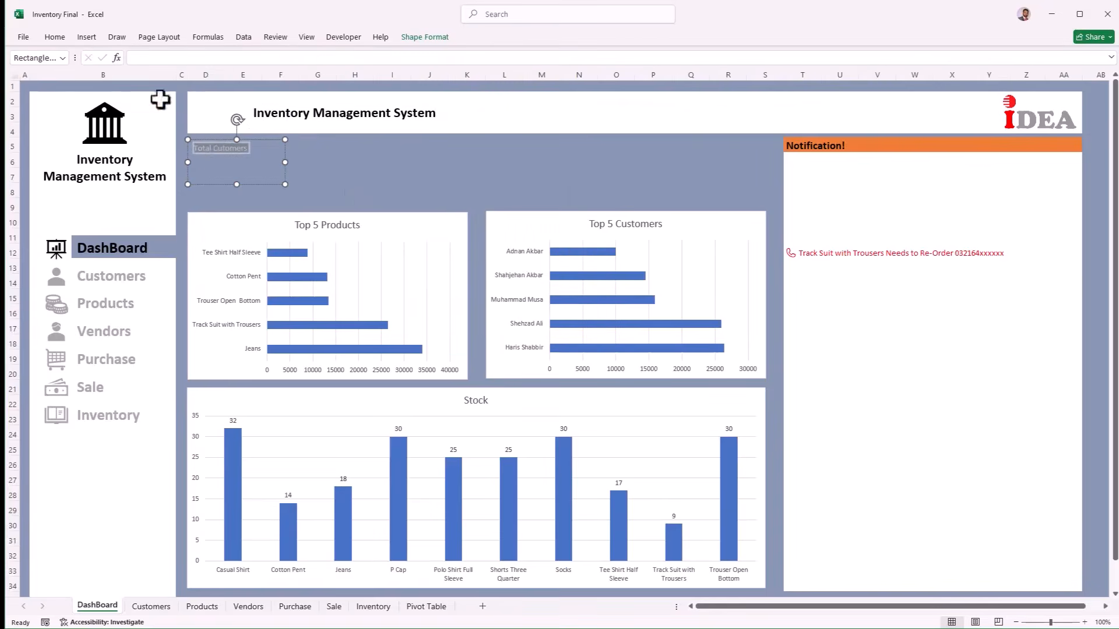
pyautogui.click(55, 36)
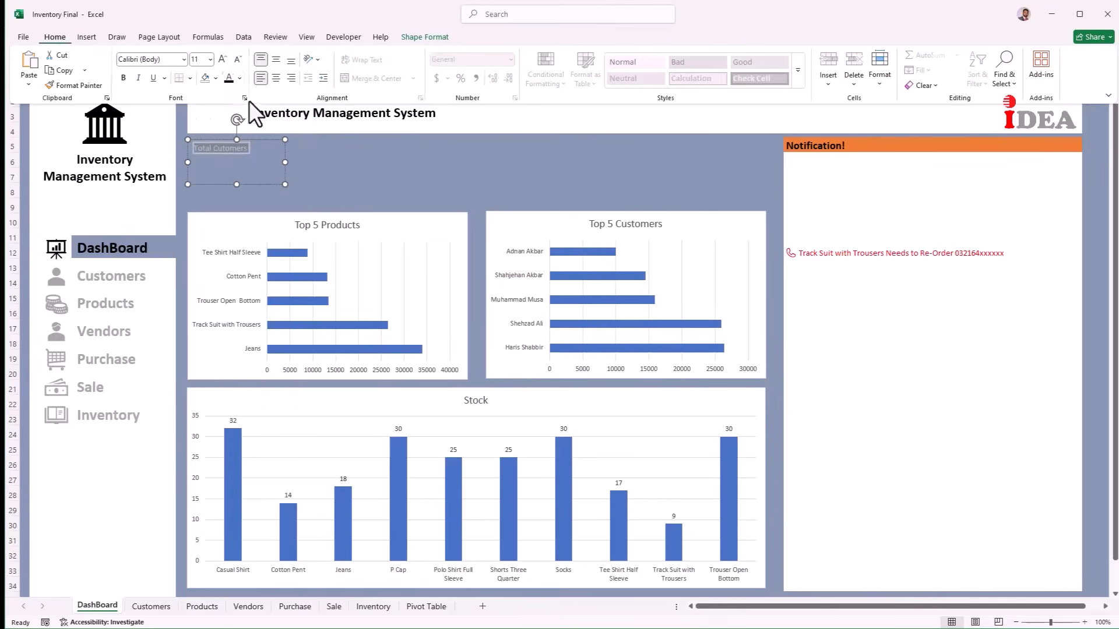
pyautogui.click(226, 78)
pyautogui.click(277, 79)
pyautogui.click(222, 60)
pyautogui.click(223, 60)
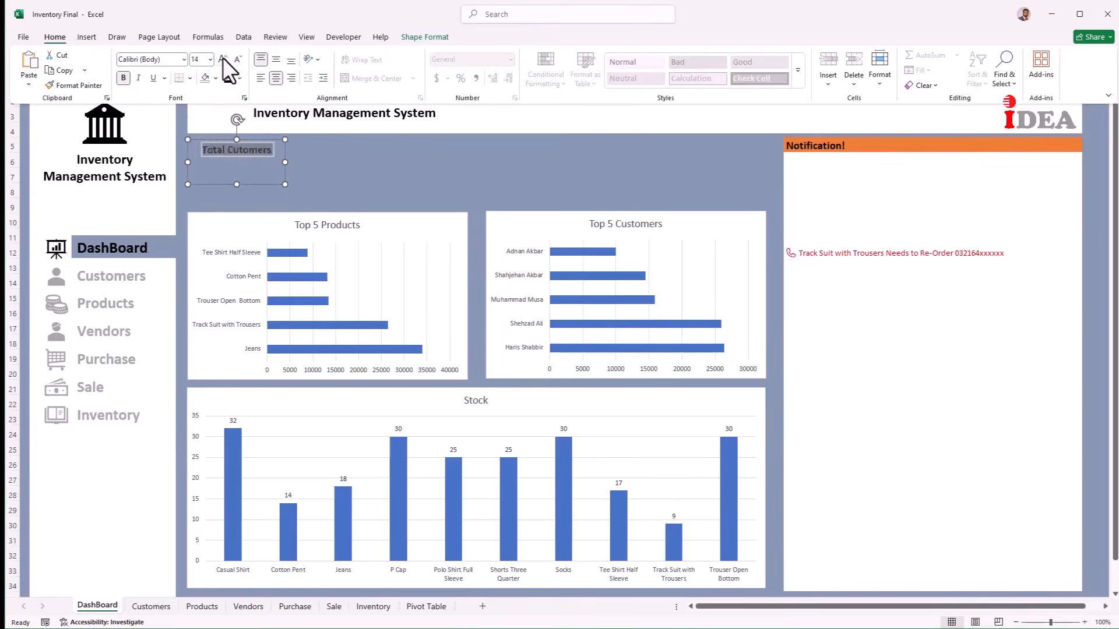
pyautogui.click(223, 59)
pyautogui.click(257, 176)
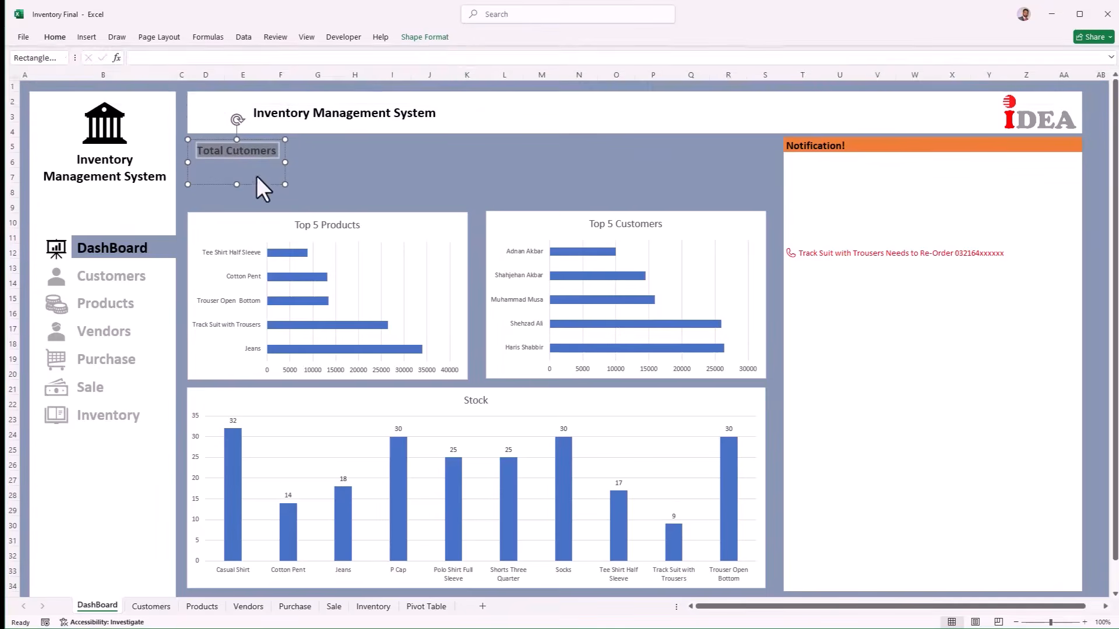
pyautogui.click(425, 38)
pyautogui.click(481, 54)
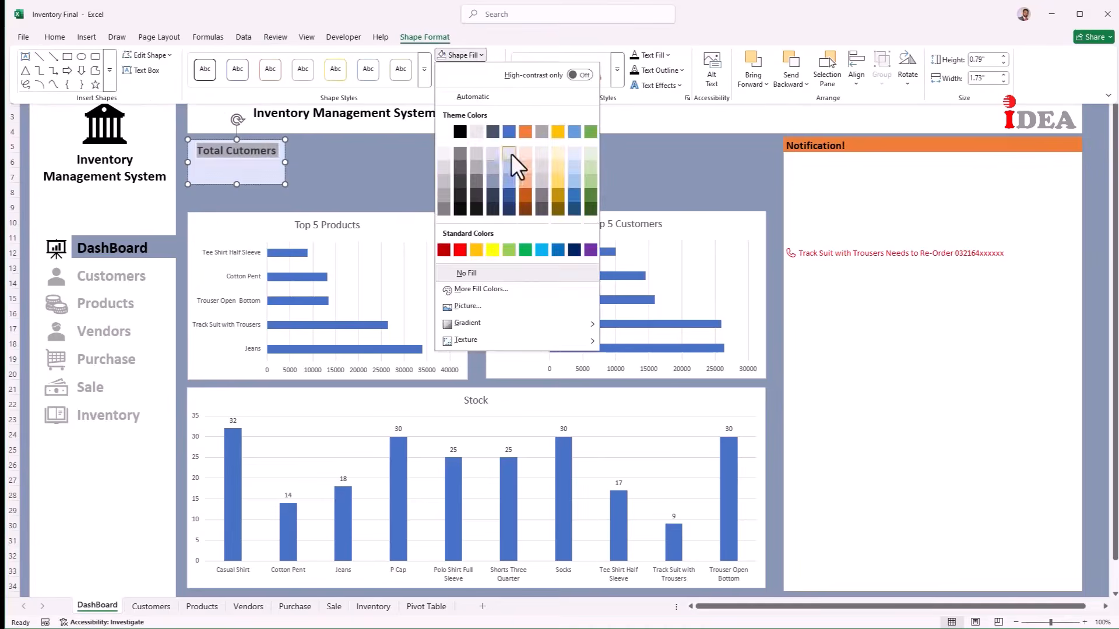
pyautogui.click(512, 154)
pyautogui.click(236, 186)
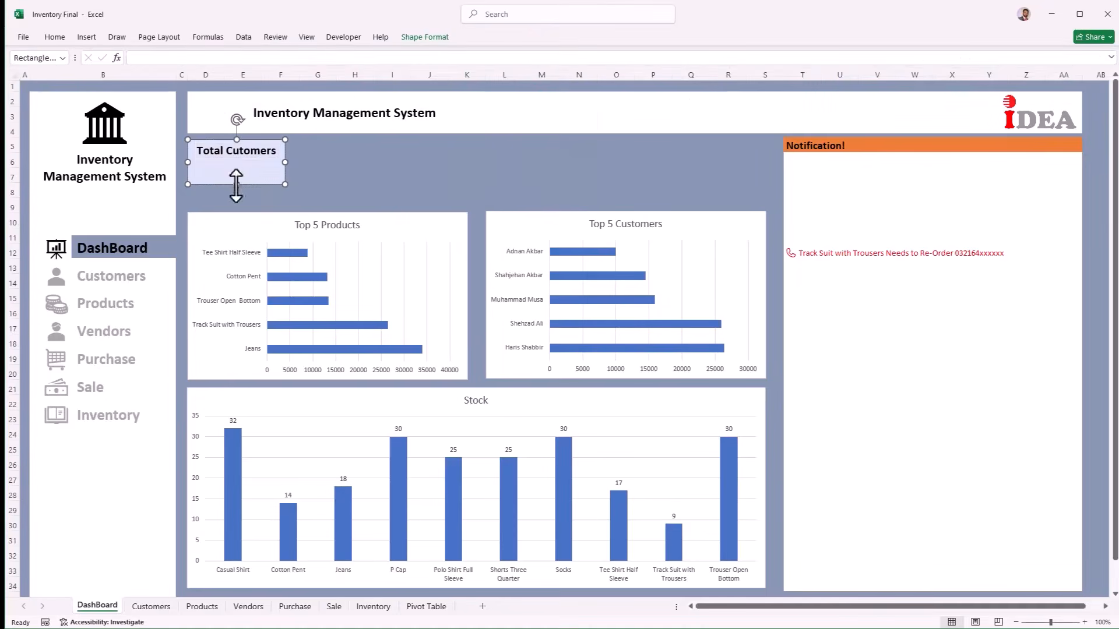
# Step: Duplicate the card twice to the right, labelling the copies 'Total Products'
pyautogui.moveTo(257, 168); pyautogui.dragTo(387, 154)
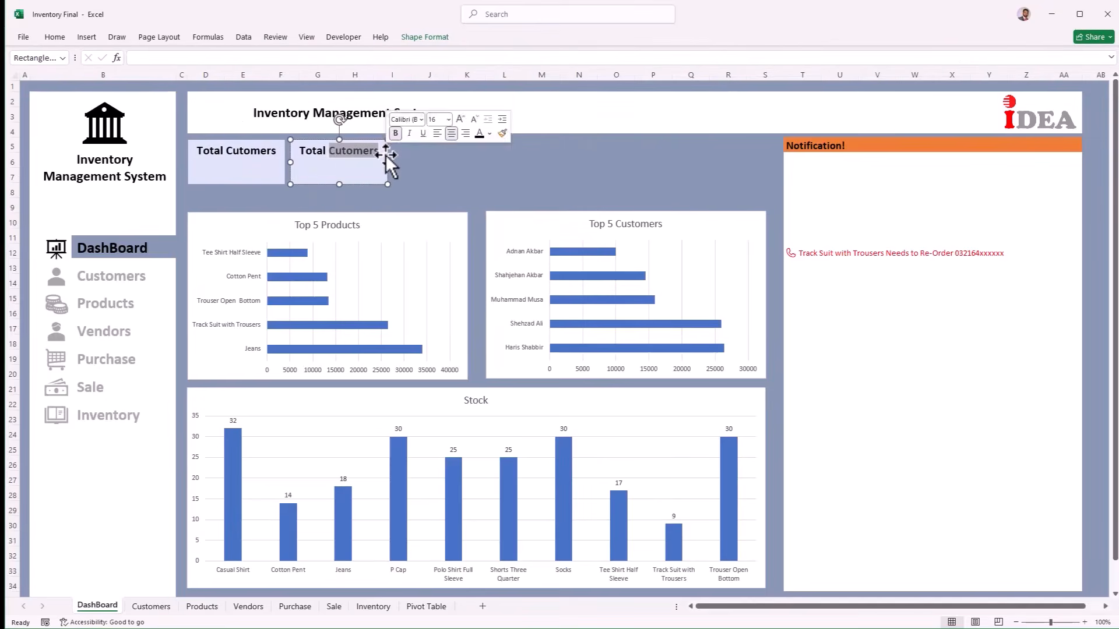
pyautogui.write('Products')
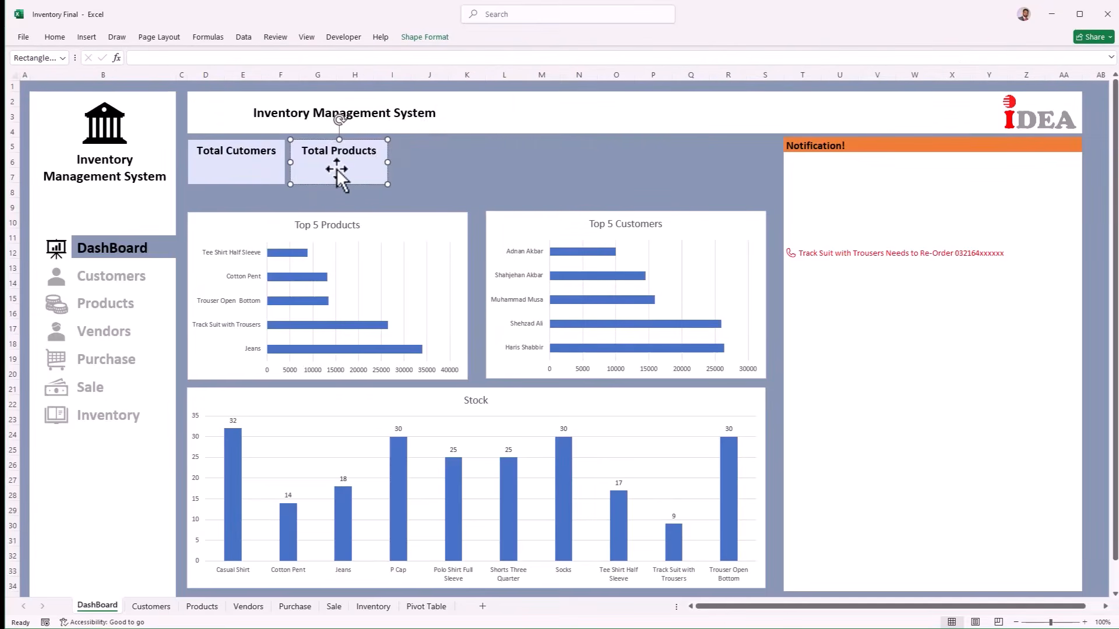
pyautogui.moveTo(337, 169); pyautogui.dragTo(439, 170)
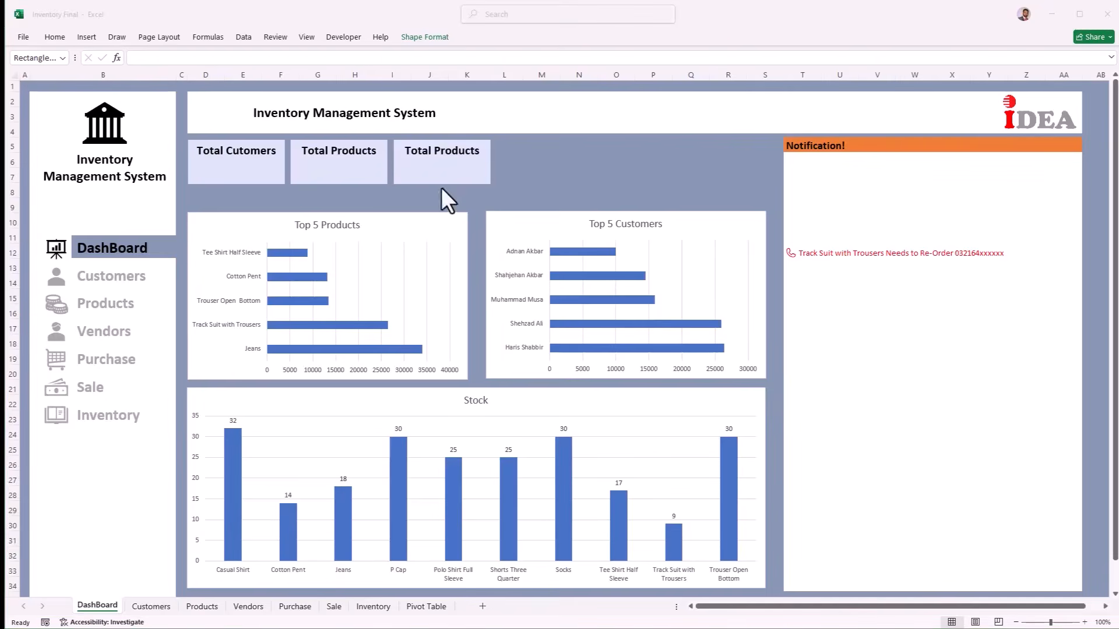
# Step: Retitle the third card 'Pur. Amount'
pyautogui.click(440, 155)
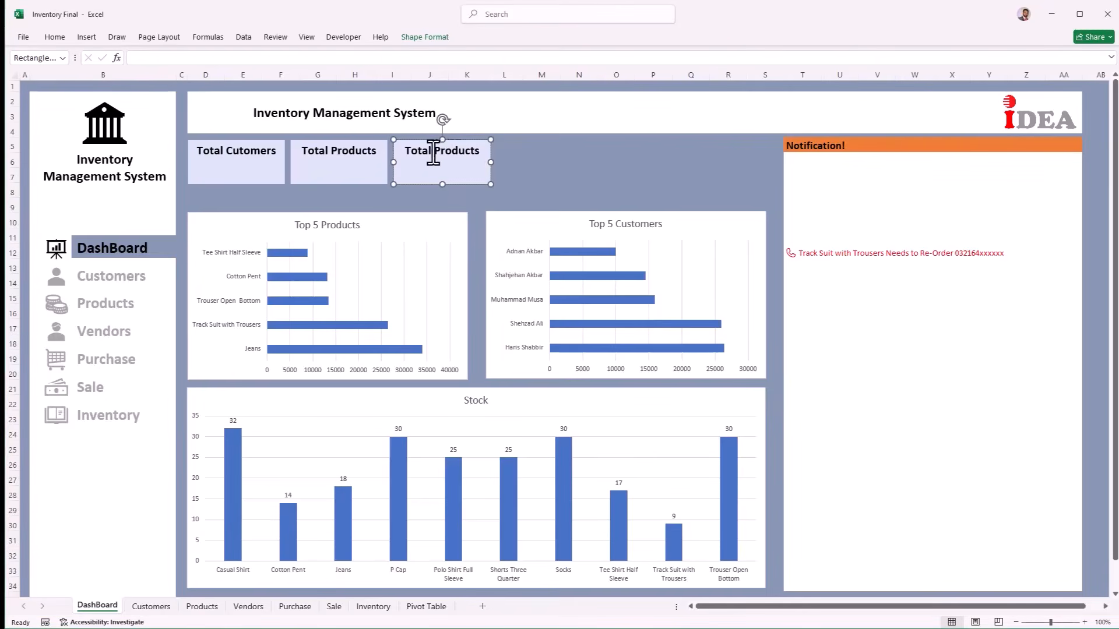
pyautogui.click(479, 152)
pyautogui.press('BackSpace')
pyautogui.press('BackSpace')
pyautogui.press('BackSpace')
pyautogui.press('BackSpace')
pyautogui.press('BackSpace')
pyautogui.press('BackSpace')
pyautogui.press('BackSpace')
pyautogui.press('BackSpace')
pyautogui.press('BackSpace')
pyautogui.write('Purchase Amount')
pyautogui.click(478, 152)
pyautogui.press('BackSpace')
pyautogui.press('BackSpace')
pyautogui.press('BackSpace')
pyautogui.press('BackSpace')
pyautogui.press('BackSpace')
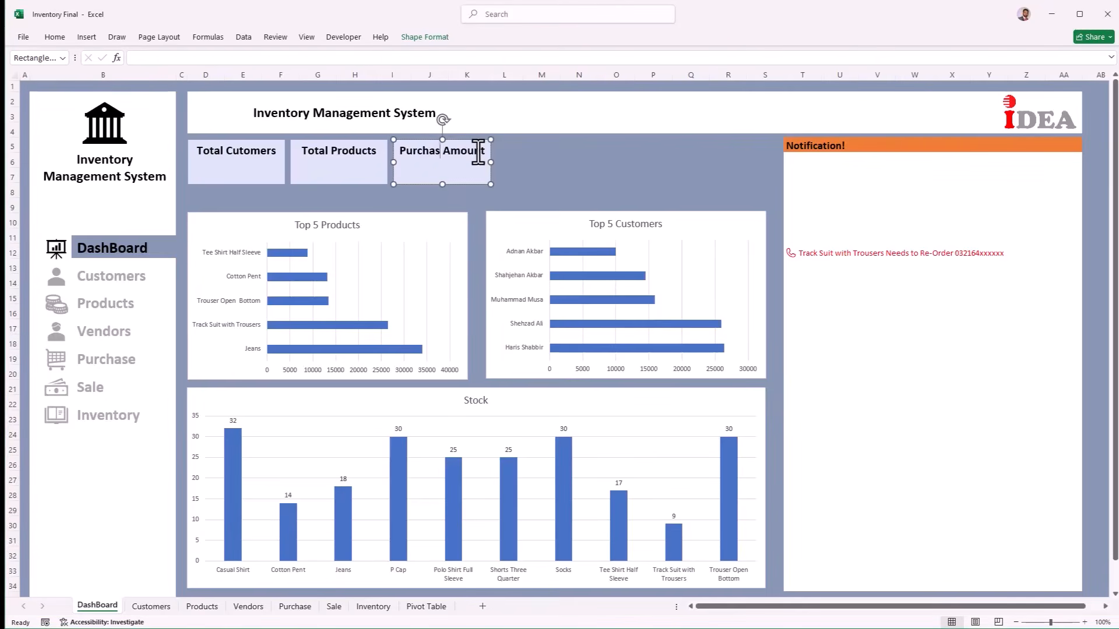
pyautogui.write('.')
# Step: Copy it into 'Sale Amount' and 'Stock Amount' cards and clear the sixth card's title
pyautogui.moveTo(461, 173); pyautogui.dragTo(729, 167)
pyautogui.doubleClick(517, 155)
pyautogui.write('Sale')
pyautogui.doubleClick(617, 151)
pyautogui.write('Stock')
pyautogui.tripleClick(729, 153)
pyautogui.press('BackSpace')
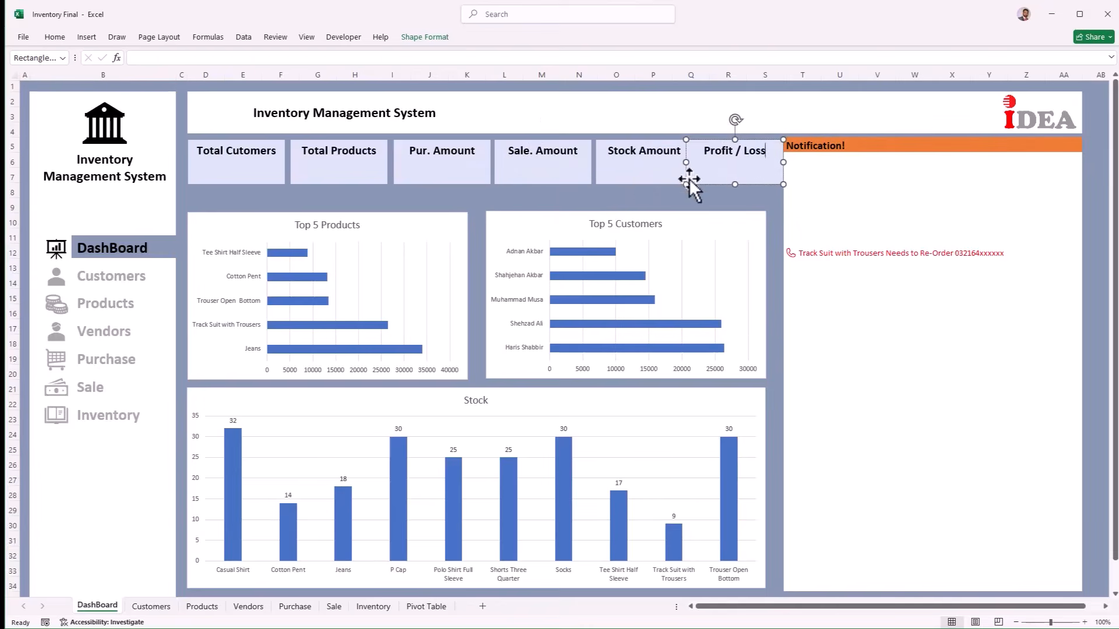
# Step: Distribute all six cards evenly across the row
pyautogui.keyDown('ctrl'); pyautogui.click(641, 175); pyautogui.keyUp('ctrl')
pyautogui.keyDown('ctrl'); pyautogui.click(567, 173); pyautogui.keyUp('ctrl')
pyautogui.keyDown('ctrl'); pyautogui.click(464, 170); pyautogui.keyUp('ctrl')
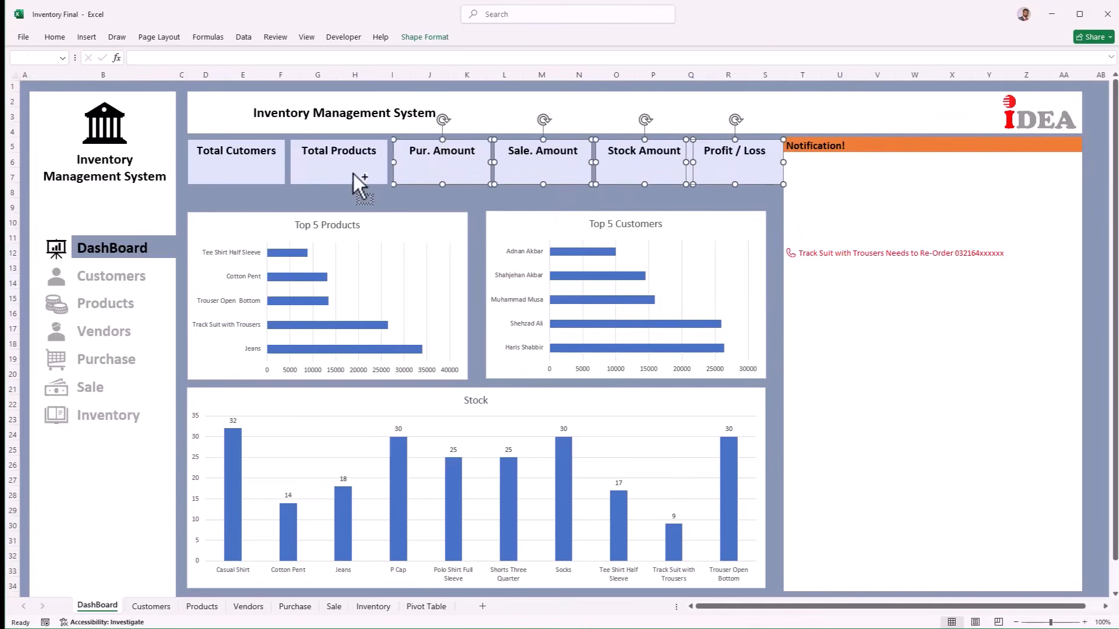
pyautogui.keyDown('ctrl'); pyautogui.click(271, 169); pyautogui.keyUp('ctrl')
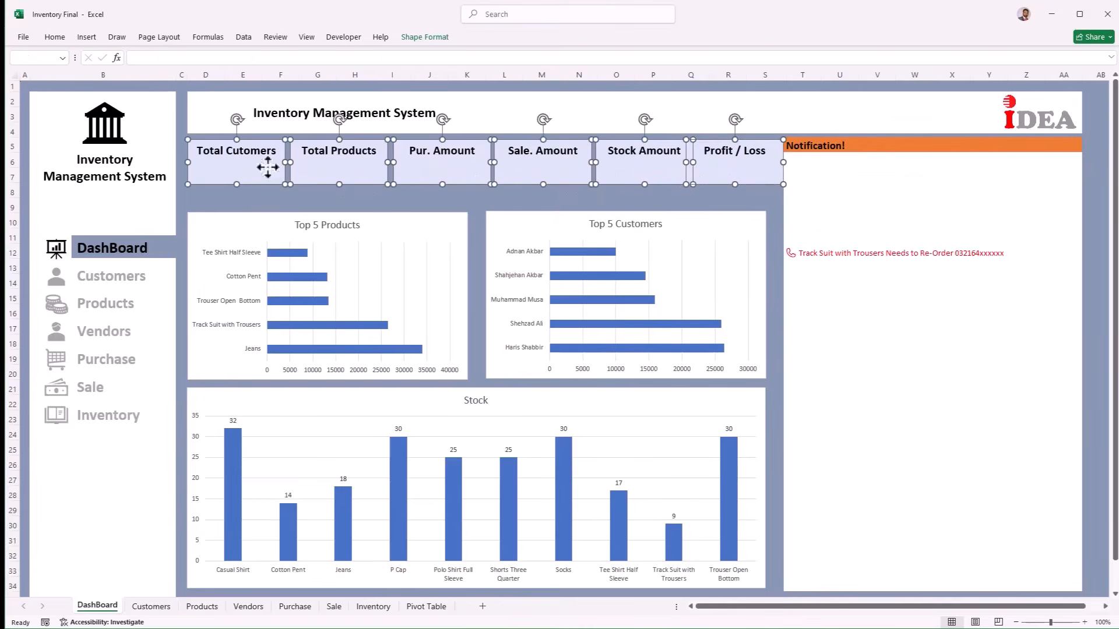
pyautogui.click(433, 37)
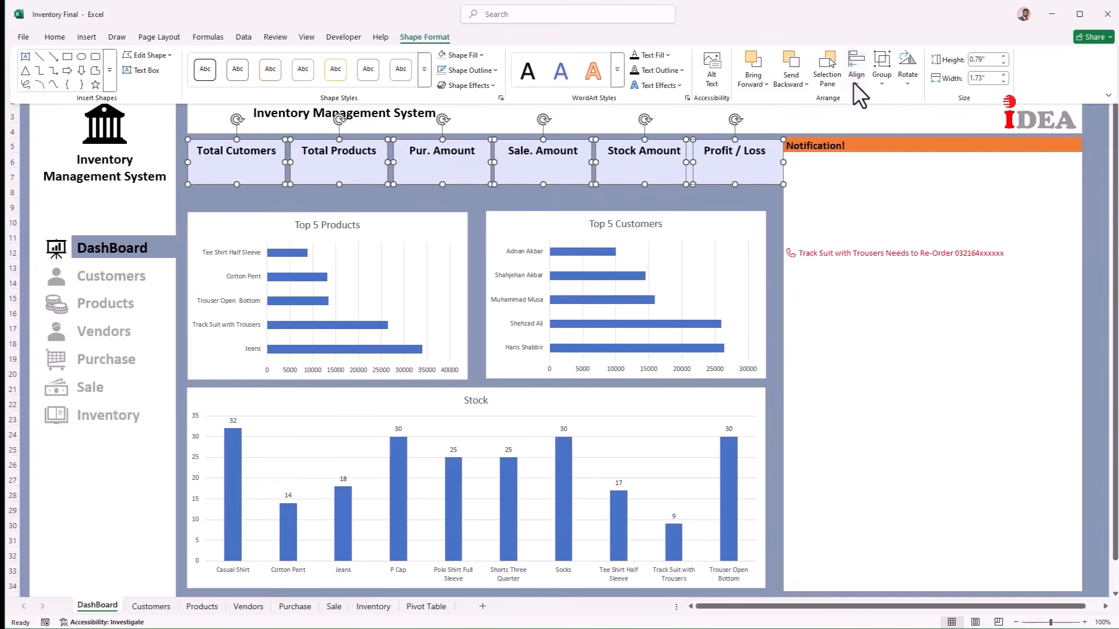
pyautogui.click(856, 76)
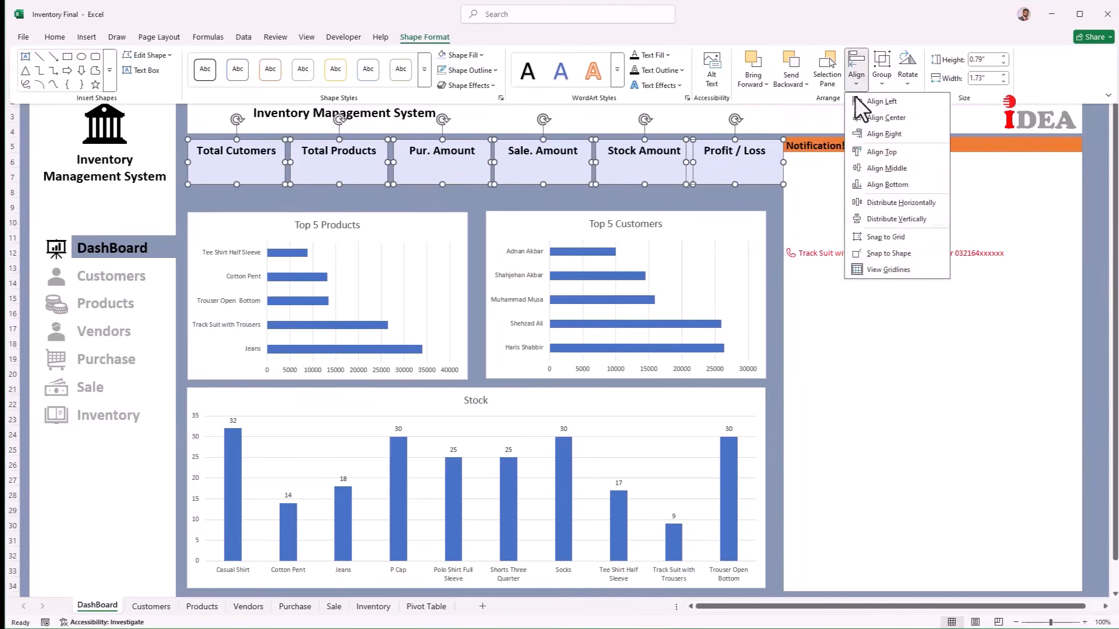
pyautogui.click(905, 203)
pyautogui.press('Escape')
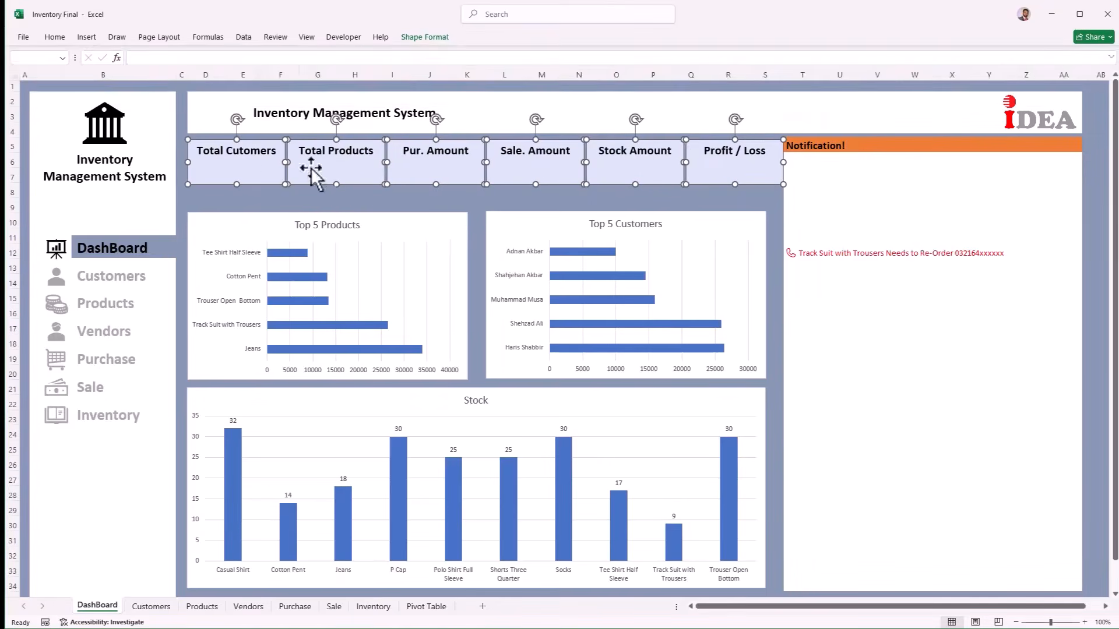
# Step: Fill Total Products light orange, Pur. Amount gold, Sale Amount green and Stock Amount grey
pyautogui.click(526, 161)
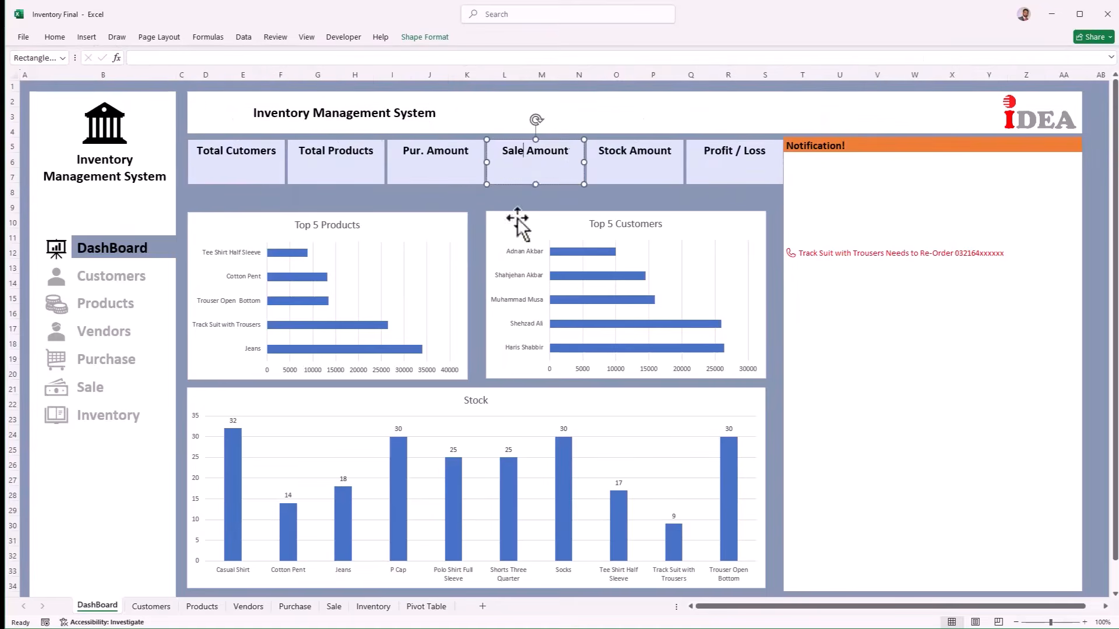
pyautogui.click(239, 179)
pyautogui.click(359, 156)
pyautogui.click(55, 38)
pyautogui.click(216, 78)
pyautogui.click(289, 177)
pyautogui.click(407, 178)
pyautogui.click(57, 39)
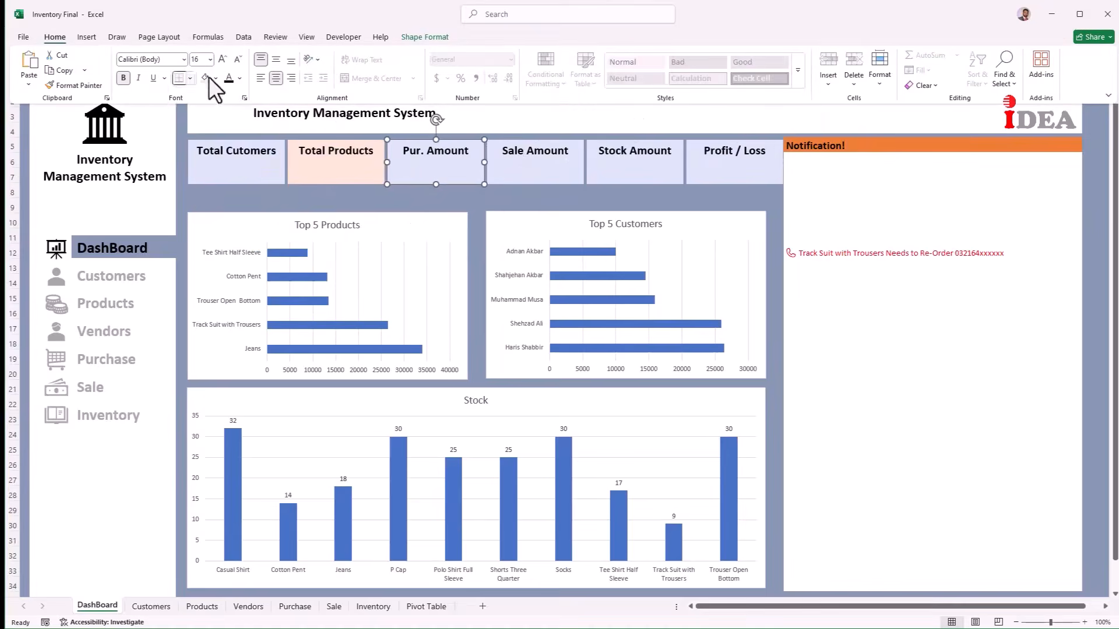
pyautogui.click(216, 78)
pyautogui.click(323, 178)
pyautogui.click(508, 175)
pyautogui.click(649, 169)
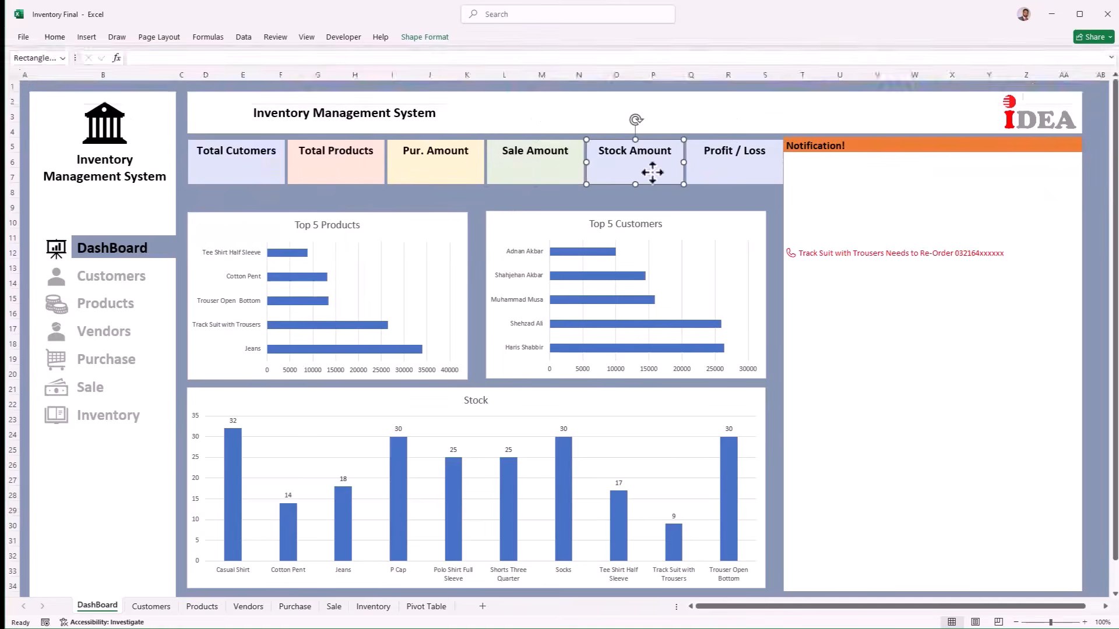
pyautogui.click(216, 78)
pyautogui.click(244, 187)
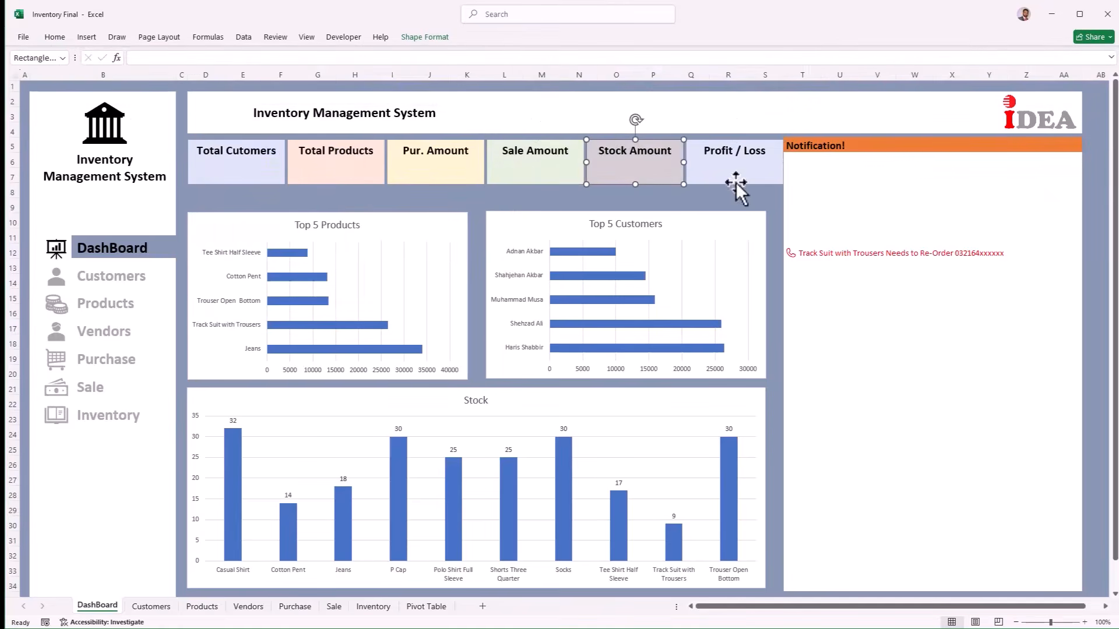
pyautogui.click(243, 191)
# Step: Draw a rectangle in the lower part of the Total Cutomers card
pyautogui.click(85, 36)
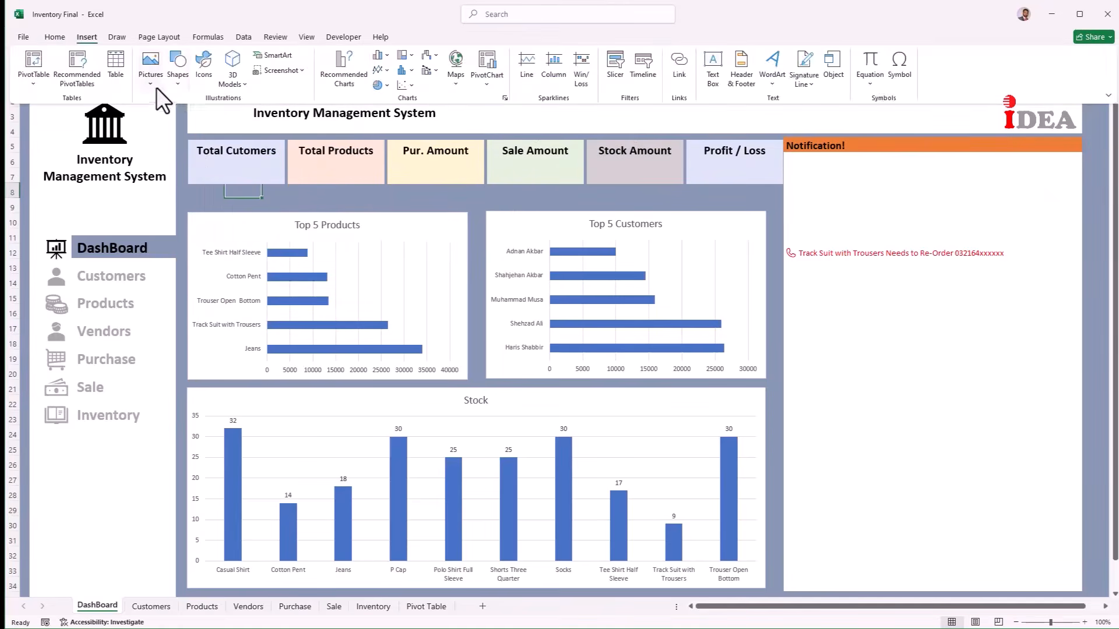
pyautogui.click(178, 55)
pyautogui.click(218, 121)
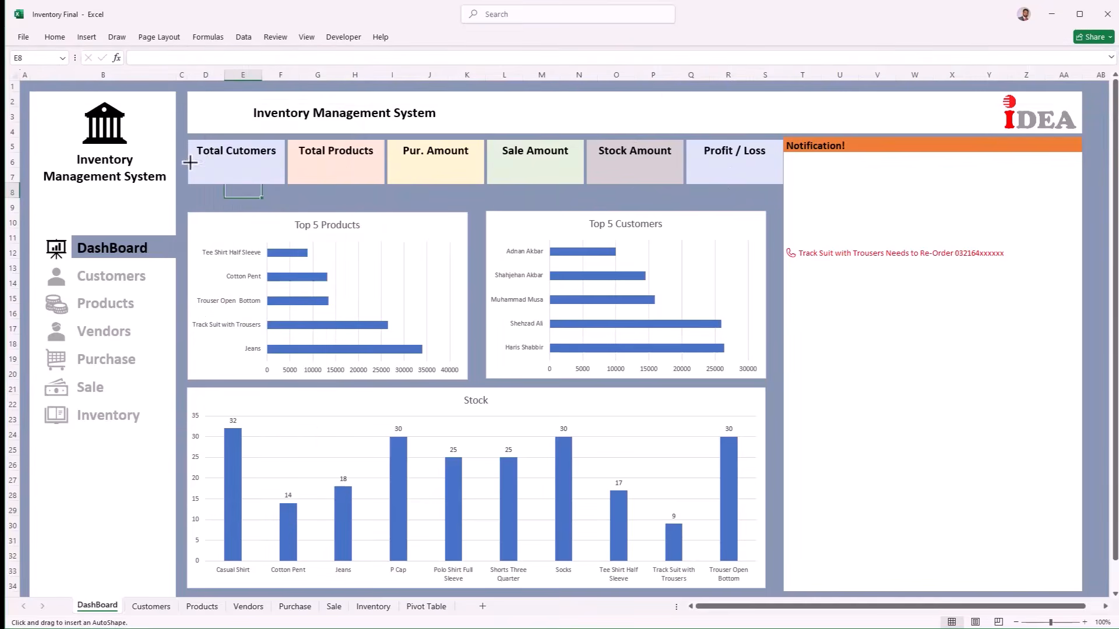
pyautogui.moveTo(190, 159); pyautogui.dragTo(282, 181)
pyautogui.click(415, 40)
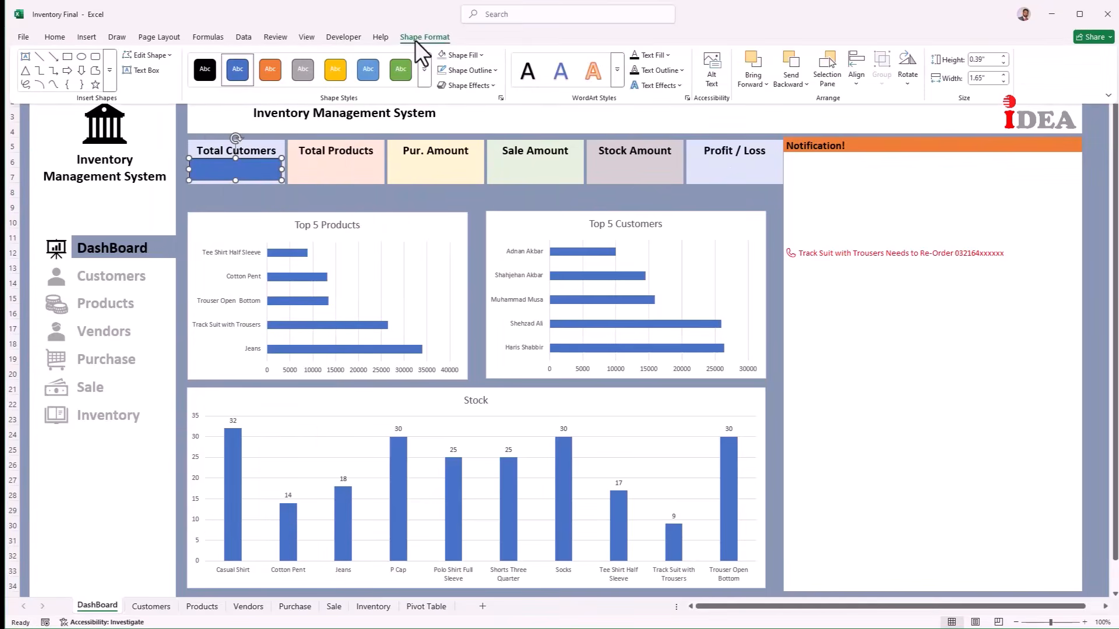
# Step: Remove the fill from the new Total Customers box
pyautogui.click(464, 60)
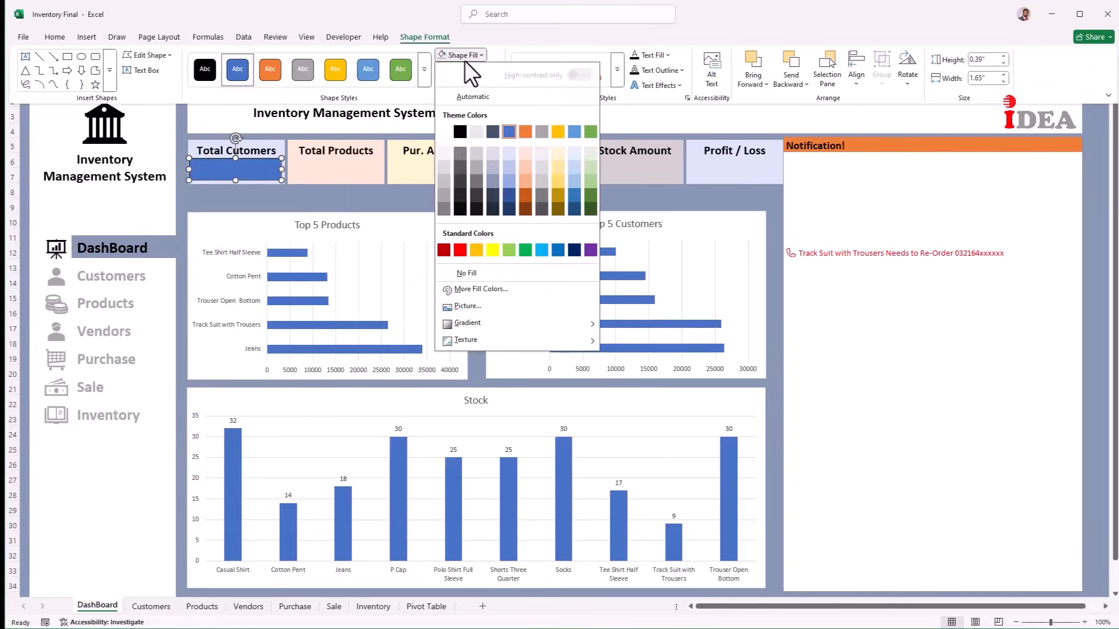
pyautogui.click(459, 276)
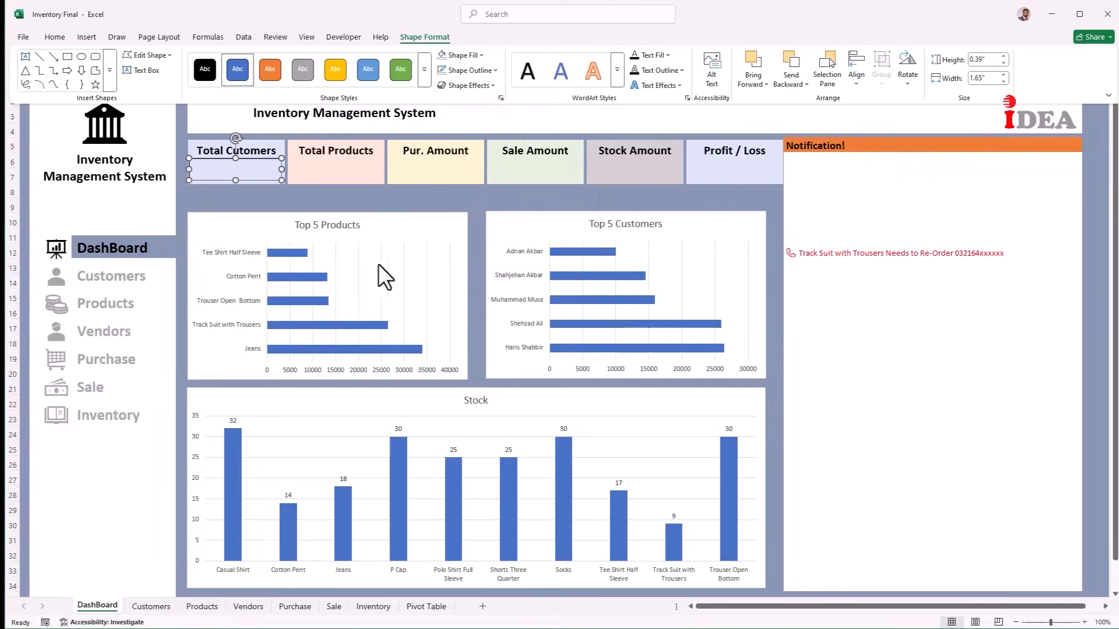
pyautogui.click(262, 195)
# Step: Link the Total Customers box to 'Pivot Table'!C4 so it shows 10
pyautogui.click(154, 59)
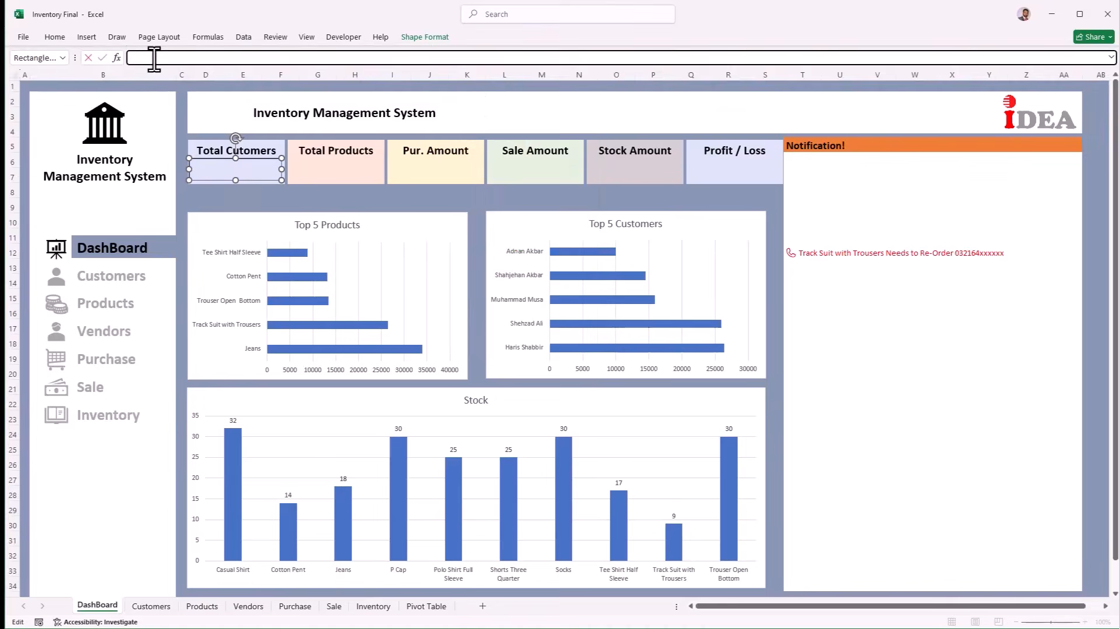
pyautogui.write('=')
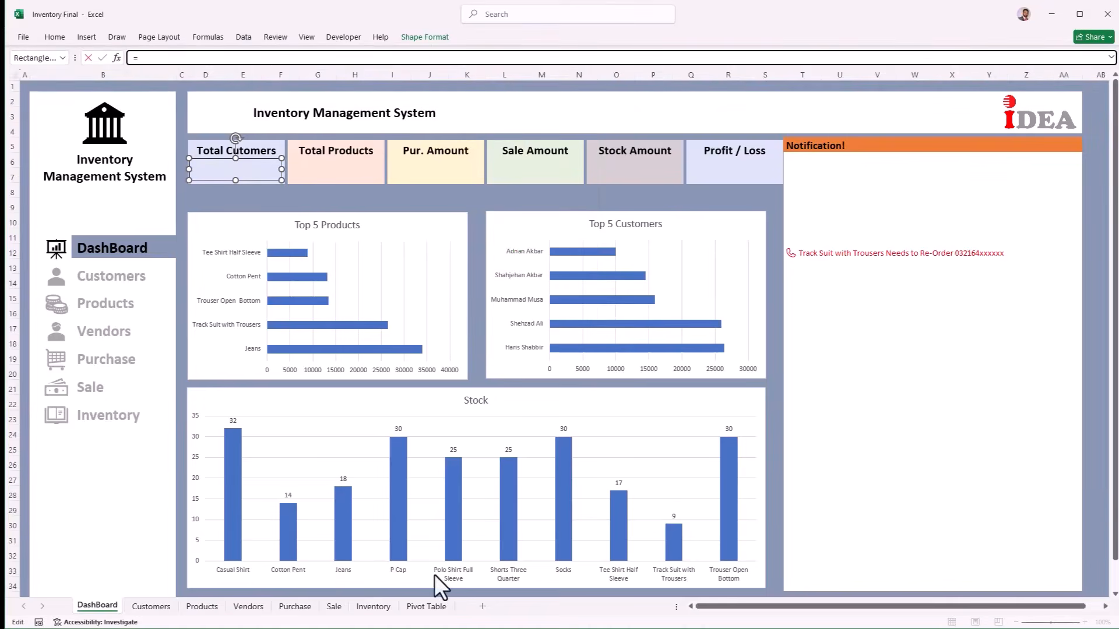
pyautogui.click(426, 606)
pyautogui.click(154, 129)
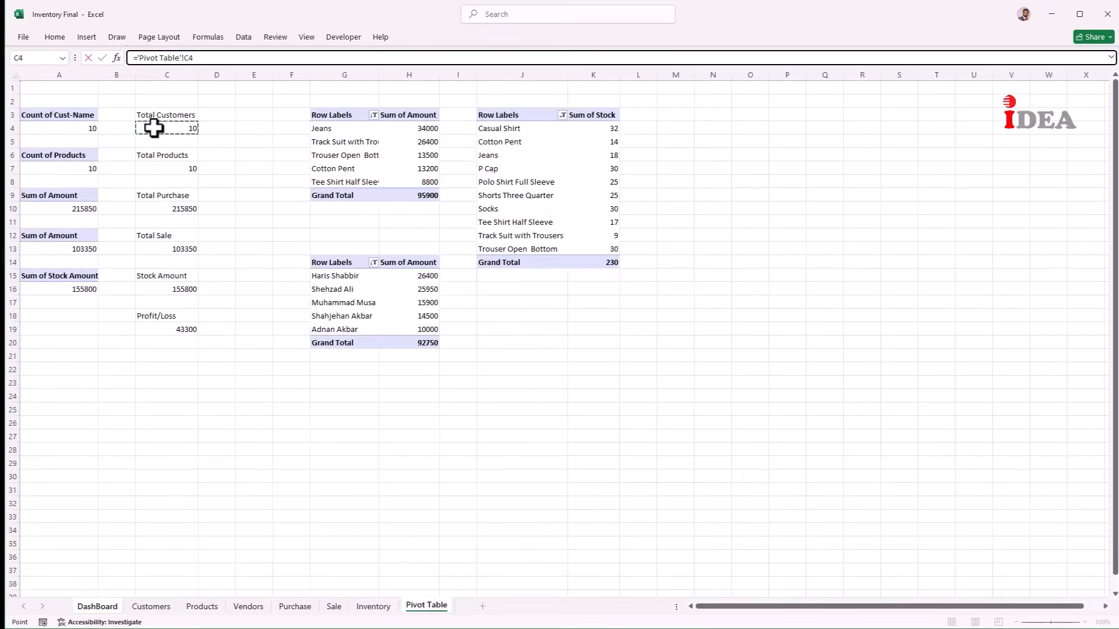
pyautogui.press('Return')
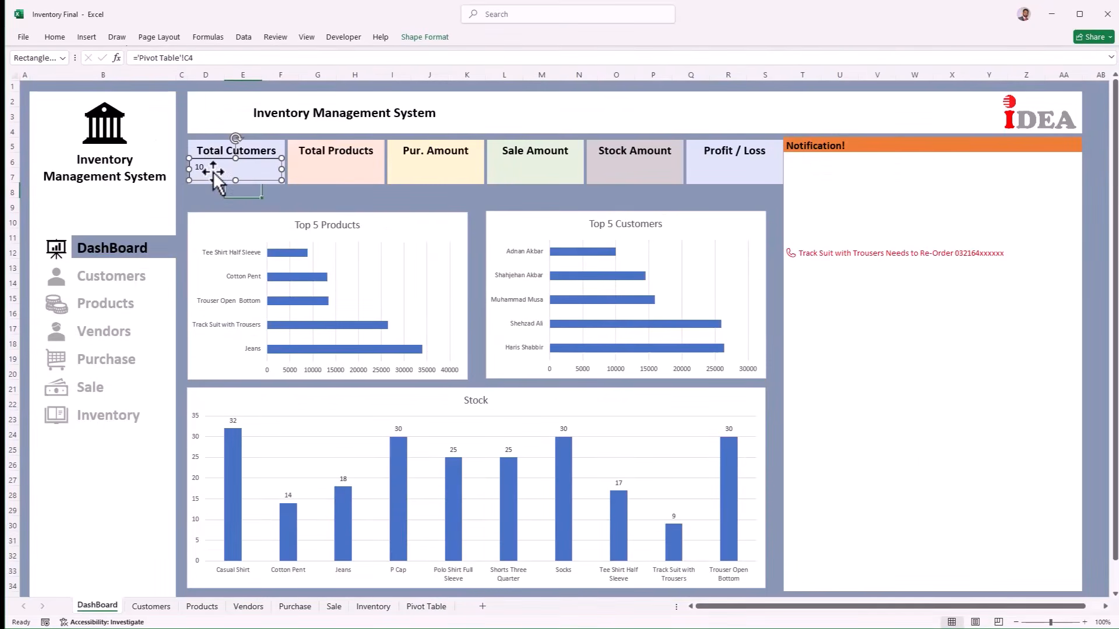
# Step: Make the customer count bold and larger, and Ctrl-drag a copy onto the Total Products card
pyautogui.click(216, 198)
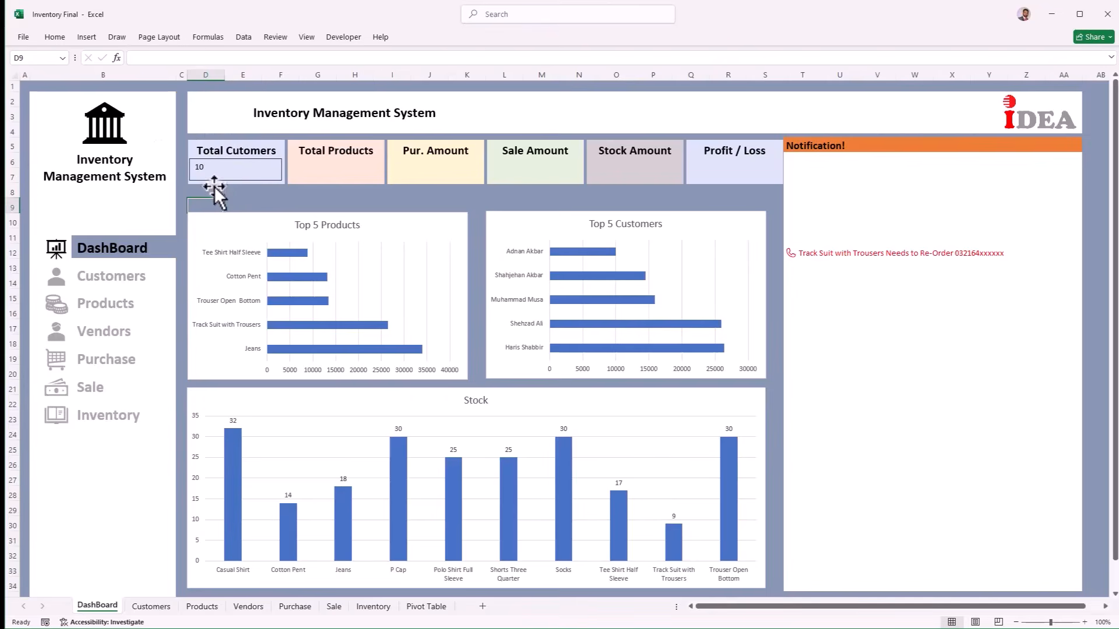
pyautogui.click(216, 180)
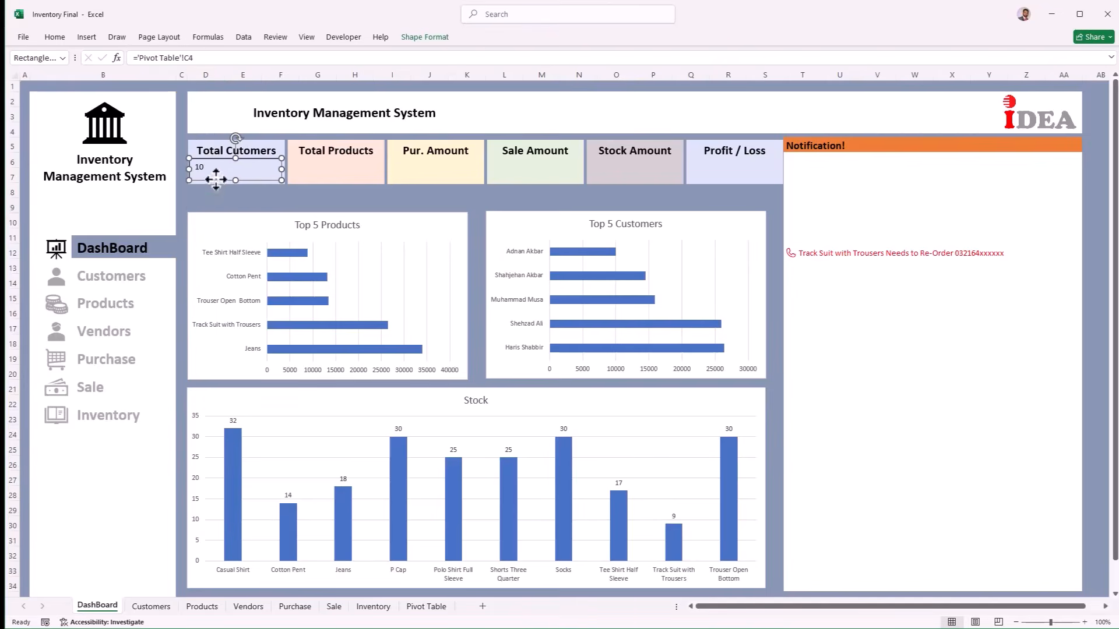
pyautogui.click(54, 35)
pyautogui.click(123, 78)
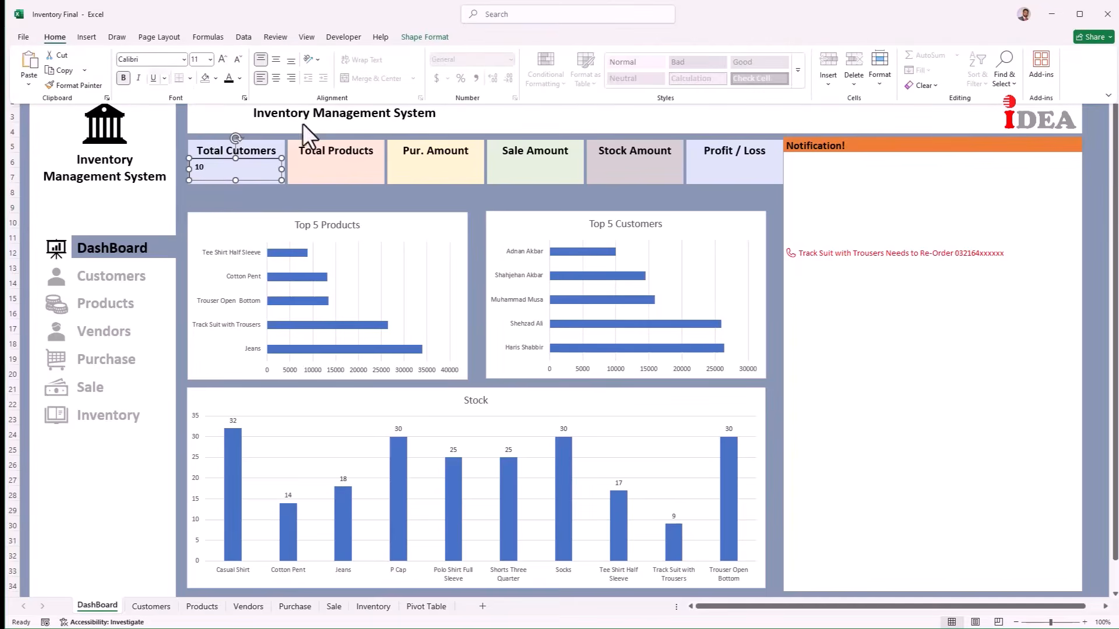
pyautogui.click(221, 58)
pyautogui.click(221, 58)
pyautogui.click(221, 58)
pyautogui.click(221, 58)
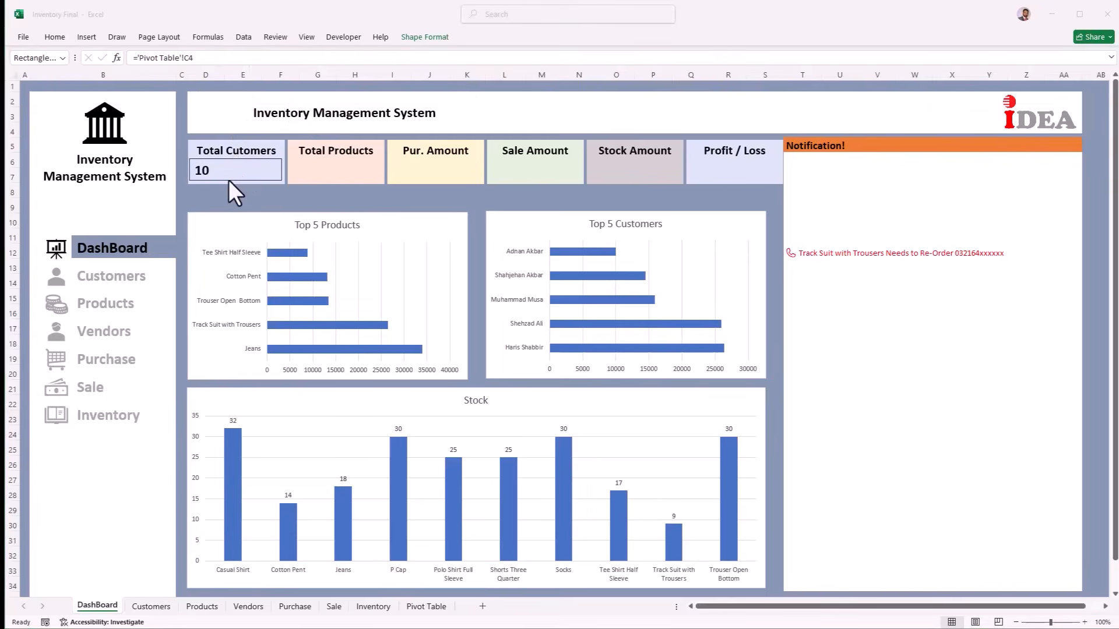
pyautogui.click(228, 180)
pyautogui.moveTo(229, 180); pyautogui.dragTo(360, 179)
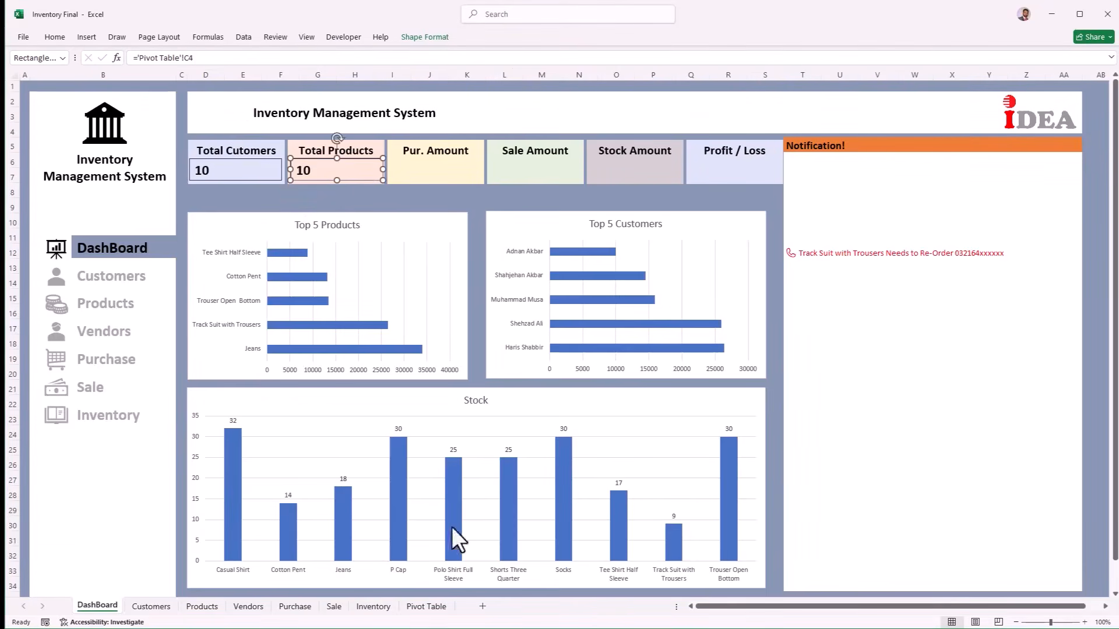
# Step: Link the Total Products box to 'Pivot Table'!C7 so it shows 10
pyautogui.click(420, 608)
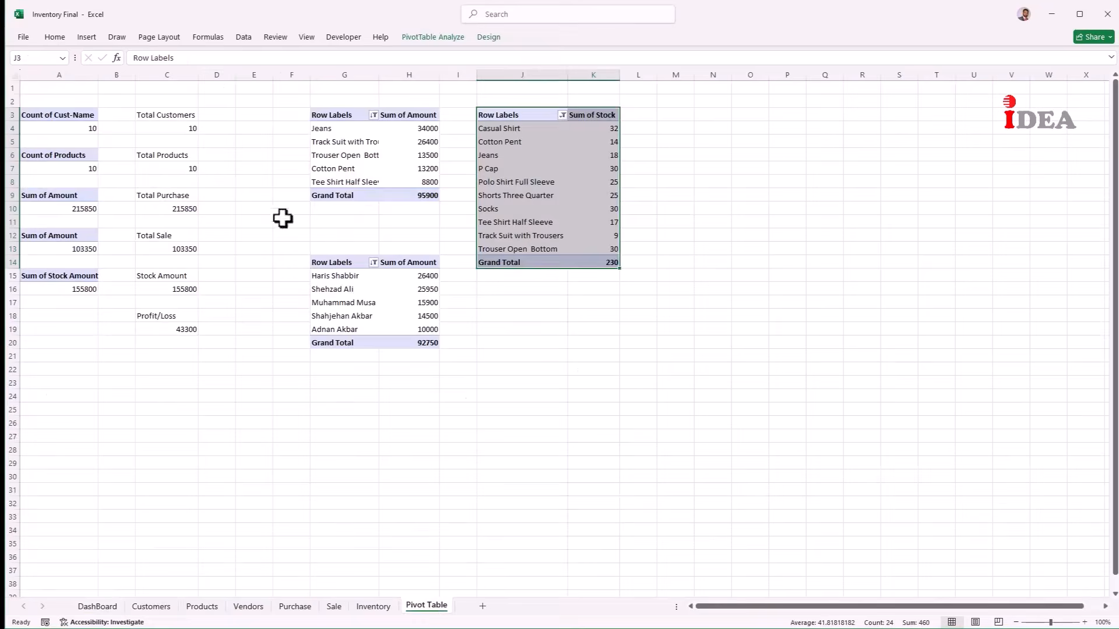
pyautogui.click(175, 169)
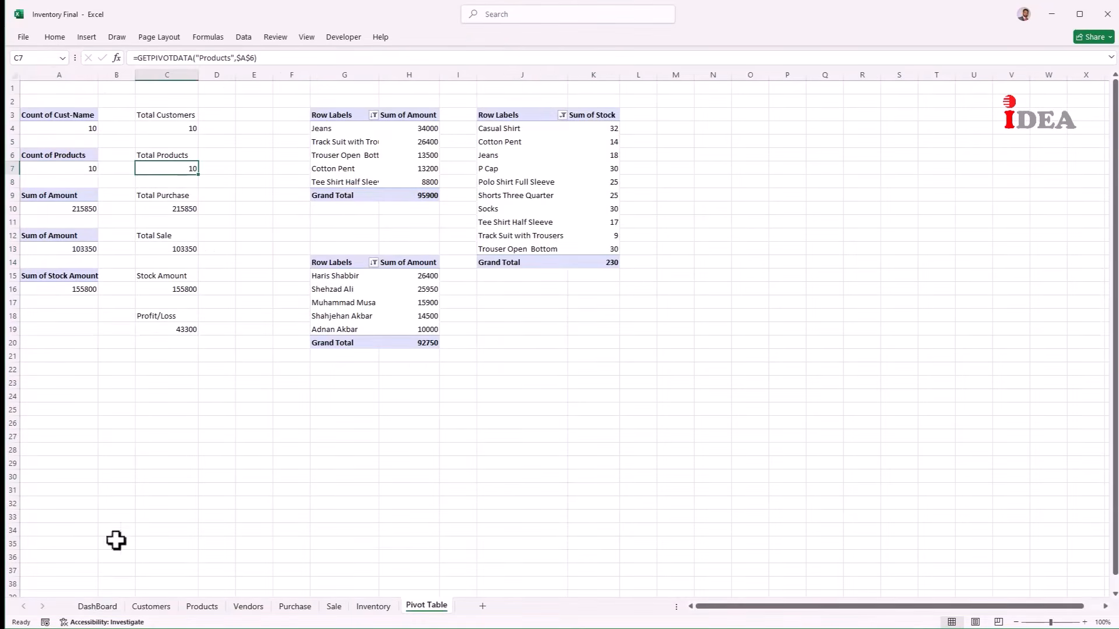
pyautogui.click(97, 606)
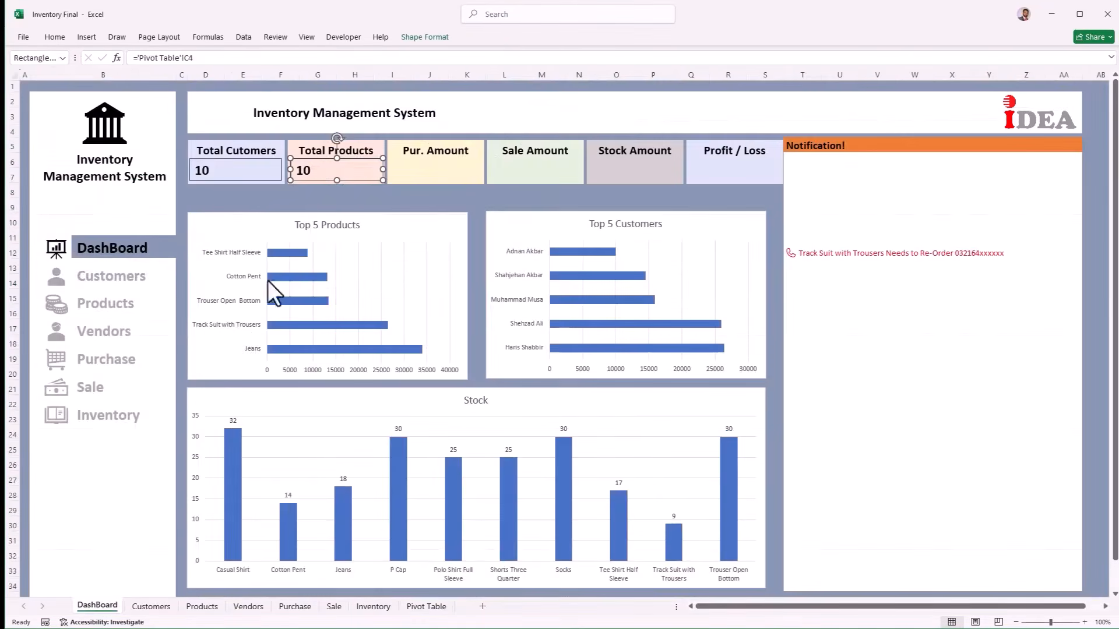
pyautogui.click(306, 168)
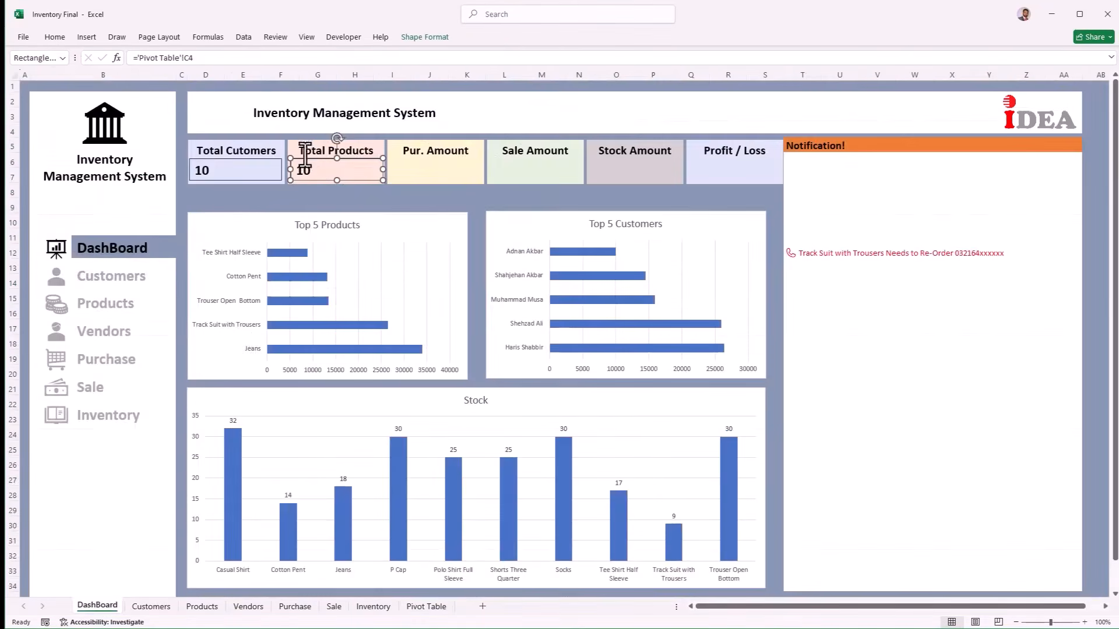
pyautogui.click(212, 57)
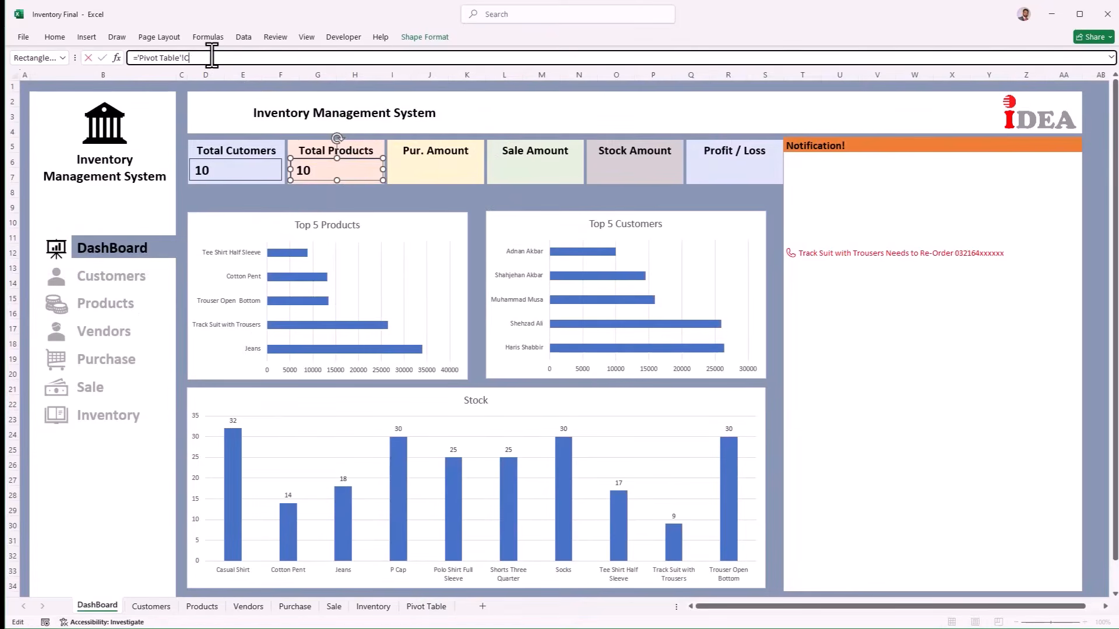
pyautogui.press('Return')
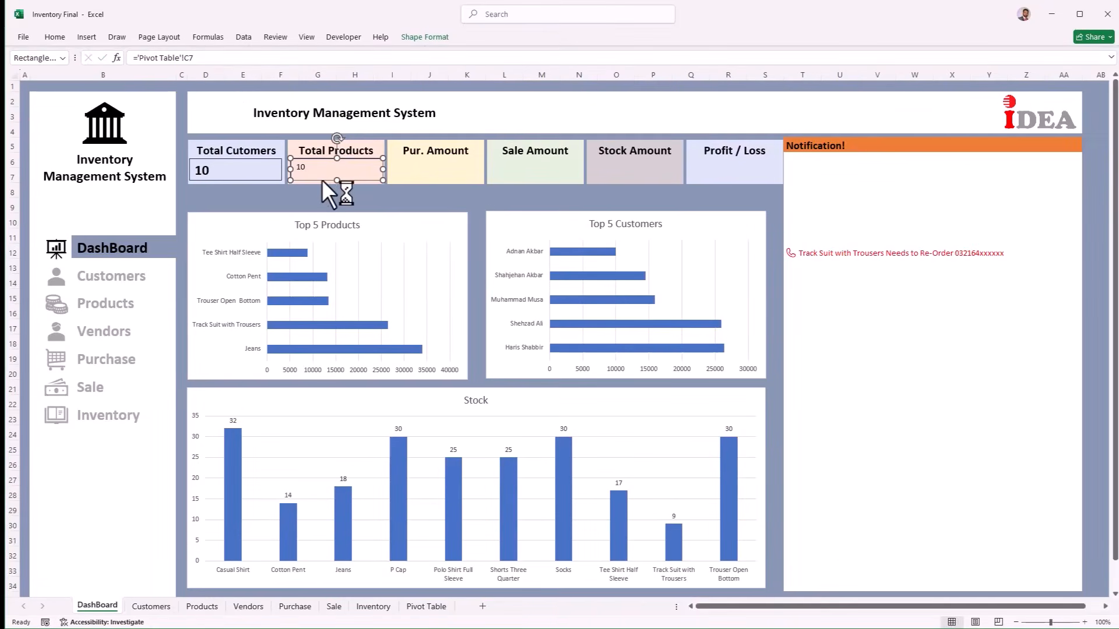
# Step: Copy the box onto Pur. Amount and link it to 'Pivot Table'!C10 (215850)
pyautogui.moveTo(323, 179); pyautogui.dragTo(420, 177)
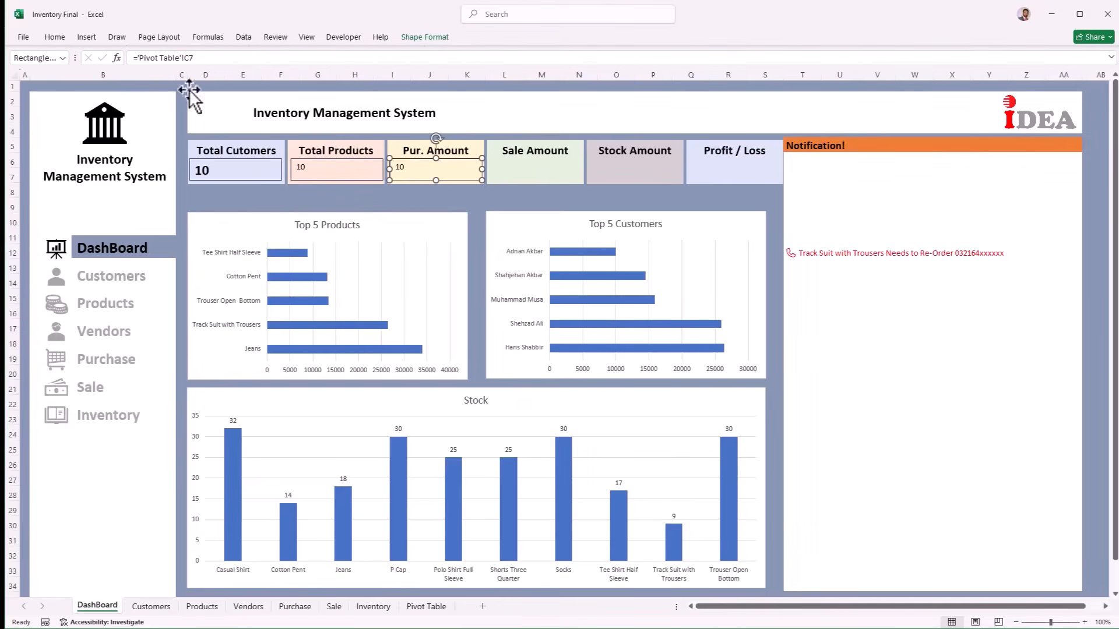
pyautogui.click(426, 607)
pyautogui.click(159, 211)
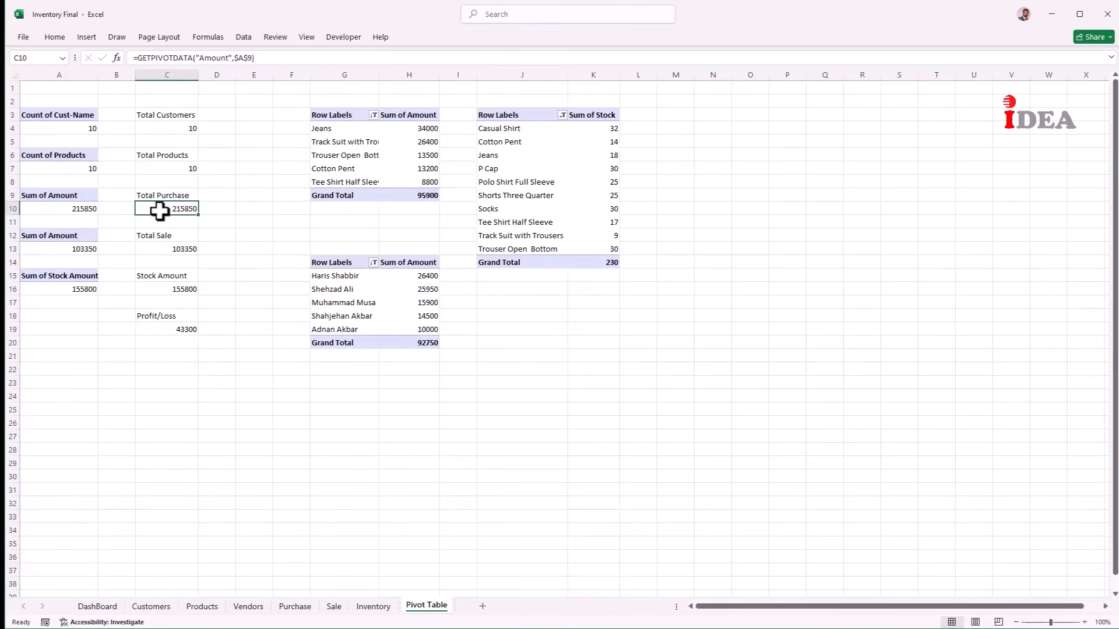
pyautogui.click(94, 606)
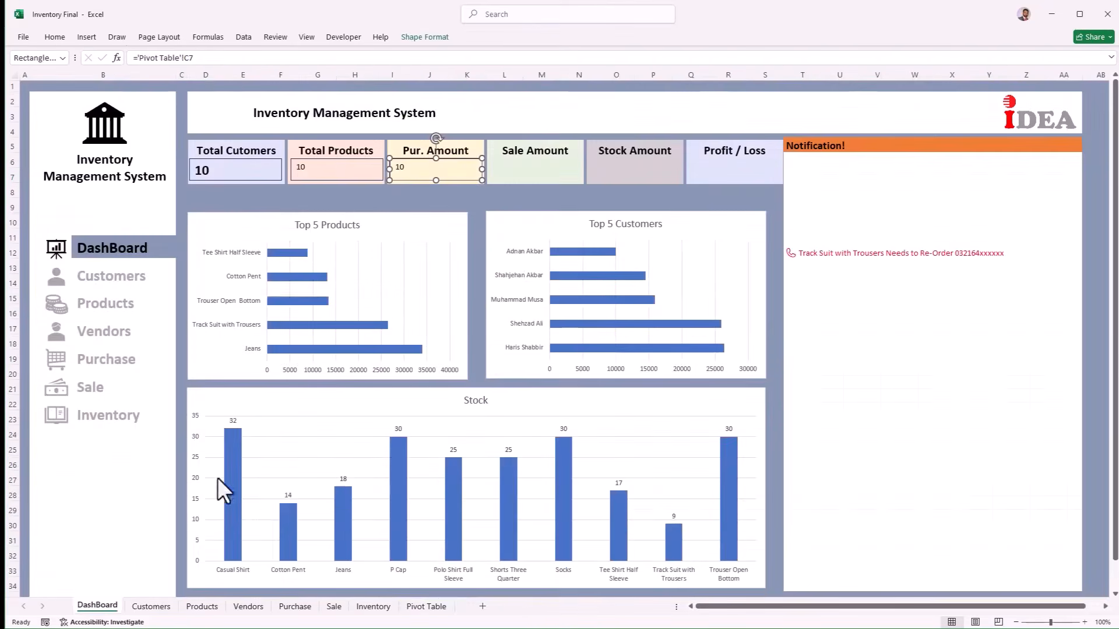
pyautogui.click(211, 59)
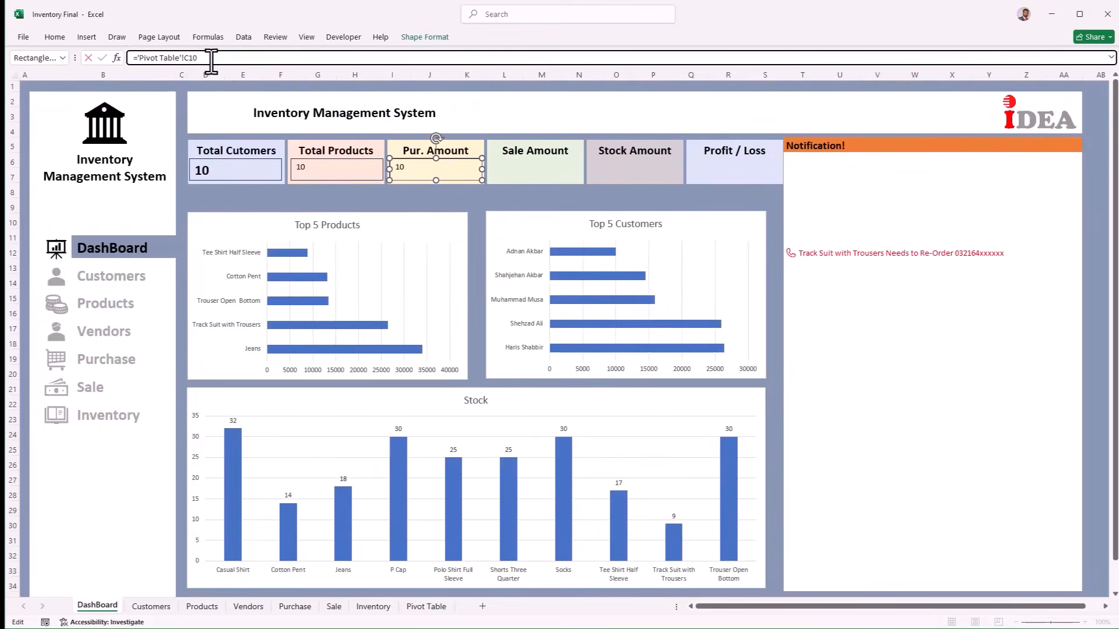
pyautogui.press('Return')
# Step: Copy the box onto Sale Amount and link it to 'Pivot Table'!C13 (103350)
pyautogui.moveTo(513, 181); pyautogui.dragTo(515, 181)
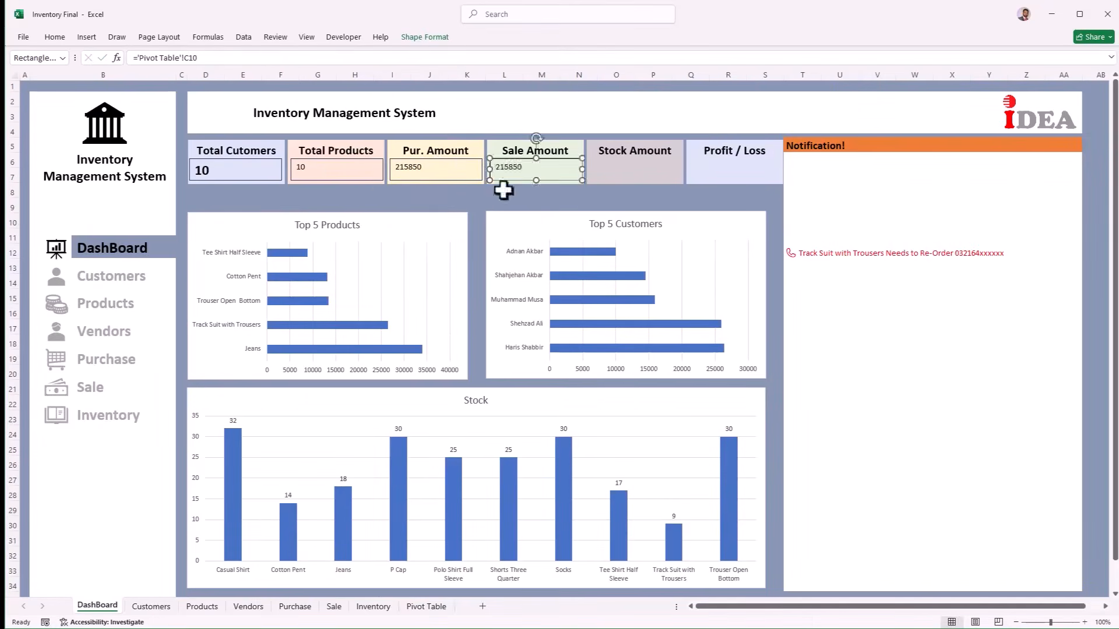
pyautogui.click(408, 607)
pyautogui.click(153, 248)
pyautogui.click(85, 607)
pyautogui.click(206, 58)
pyautogui.press('BackSpace')
pyautogui.write('3')
pyautogui.press('Return')
# Step: Copy the box onto Stock Amount and link it to 'Pivot Table'!C16 (155800)
pyautogui.moveTo(610, 173); pyautogui.dragTo(614, 172)
pyautogui.click(424, 607)
pyautogui.click(169, 288)
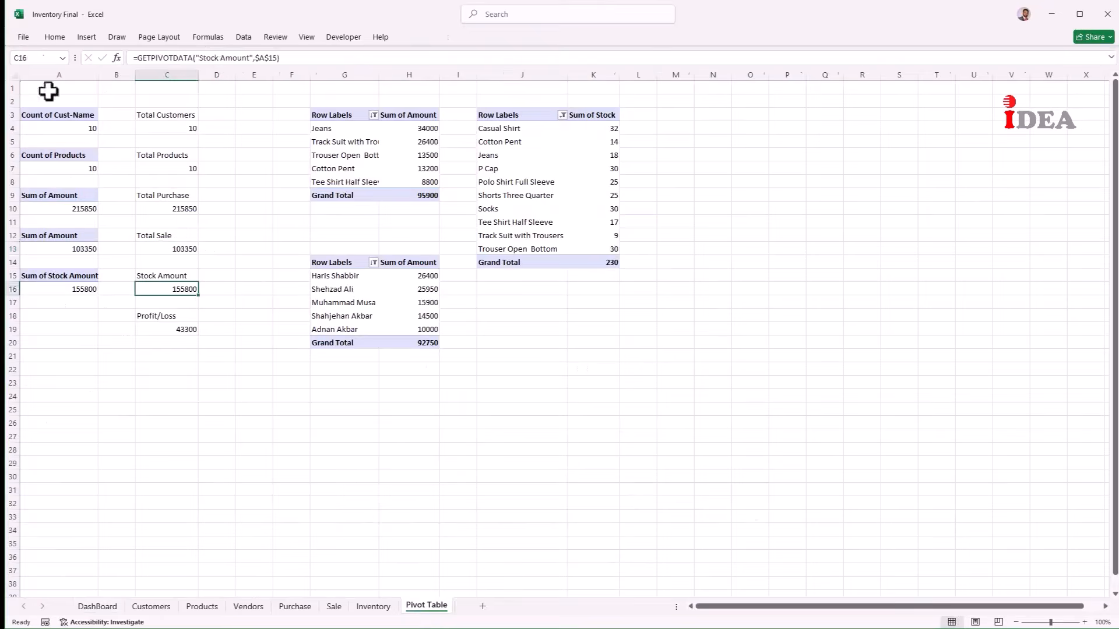
pyautogui.click(87, 607)
pyautogui.click(204, 57)
pyautogui.press('BackSpace')
pyautogui.write('6')
pyautogui.press('Return')
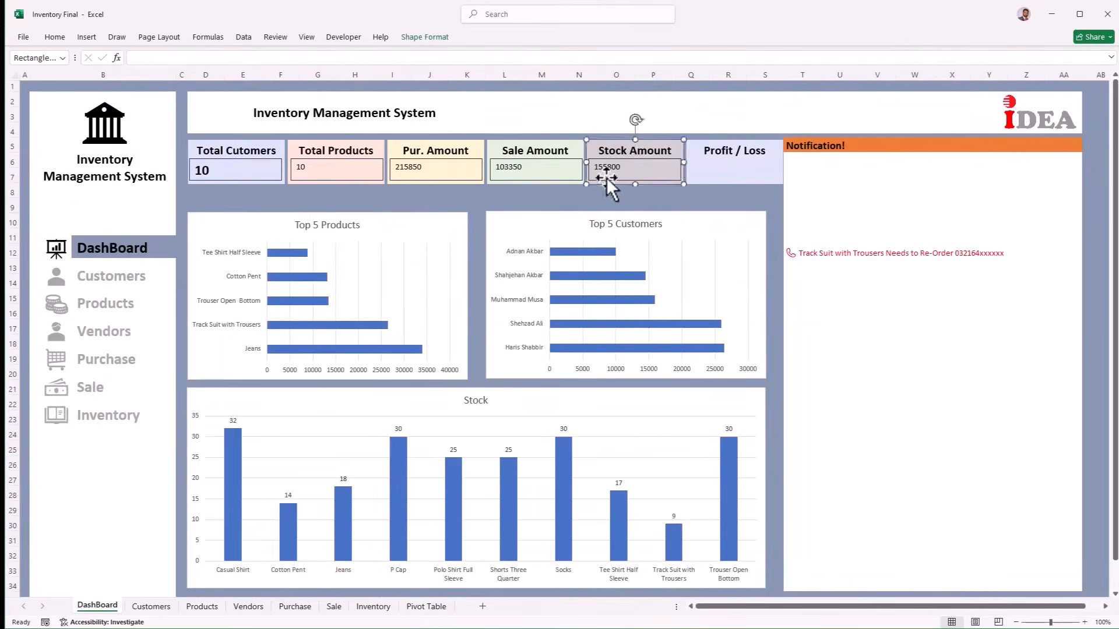
# Step: Copy the box onto Profit / Loss and link it to 'Pivot Table'!C19 (43300)
pyautogui.moveTo(604, 180); pyautogui.dragTo(704, 176)
pyautogui.click(426, 607)
pyautogui.click(166, 329)
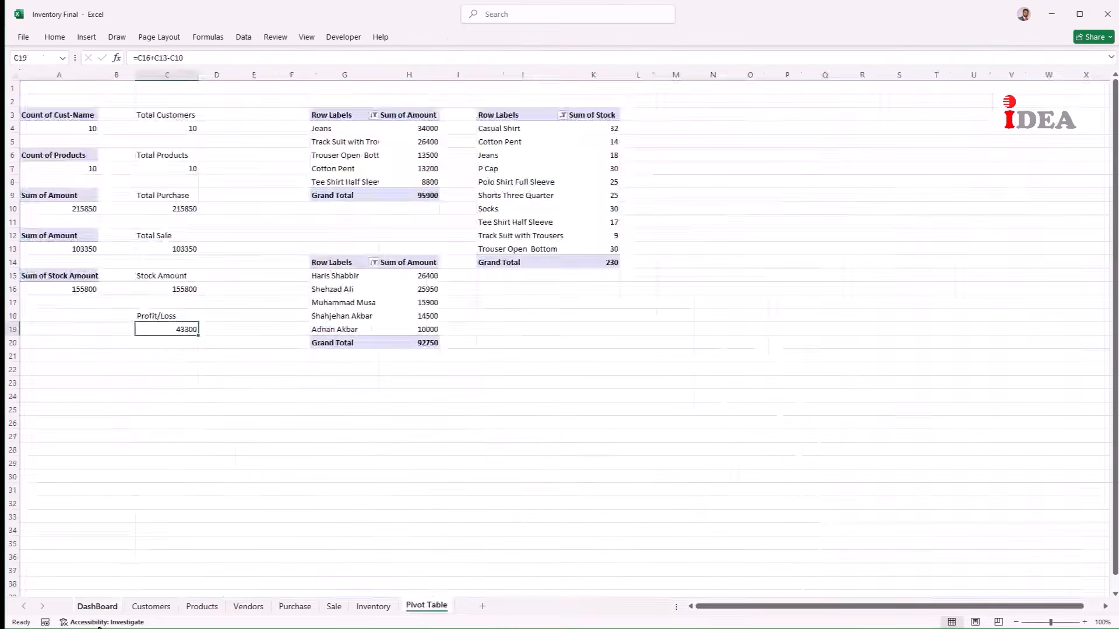
pyautogui.click(97, 607)
pyautogui.click(264, 58)
pyautogui.press('Return')
# Step: Select the Stock Amount, Profit / Loss, Sale Amount, Pur. Amount and Total Products boxes together
pyautogui.click(603, 169)
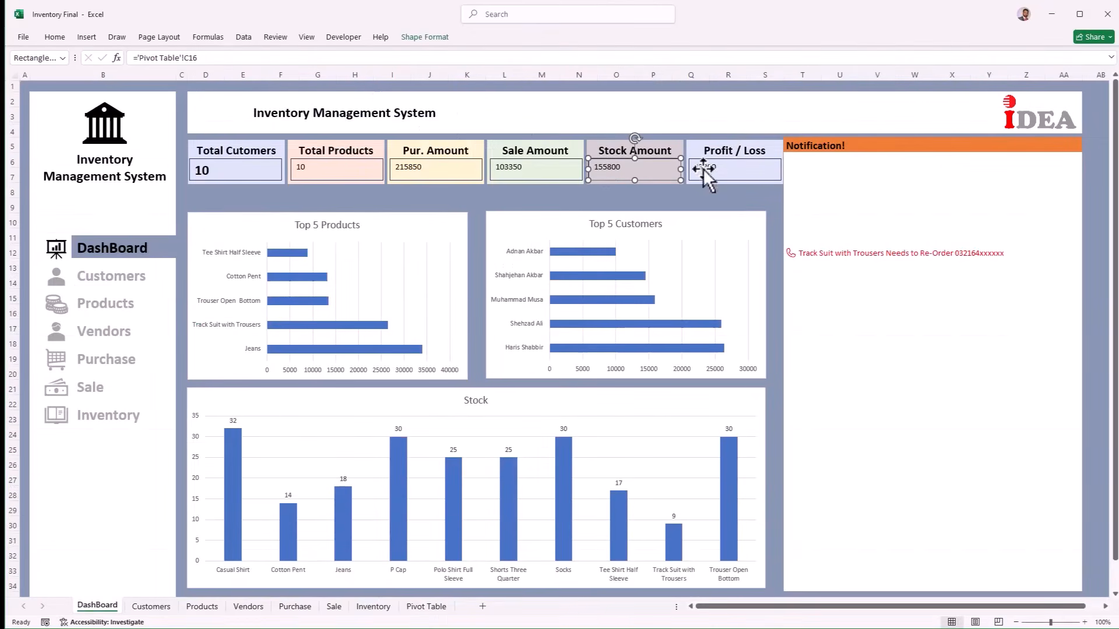
pyautogui.keyDown('shift'); pyautogui.click(702, 169); pyautogui.keyUp('shift')
pyautogui.keyDown('shift'); pyautogui.click(513, 171); pyautogui.keyUp('shift')
pyautogui.keyDown('shift'); pyautogui.click(418, 170); pyautogui.keyUp('shift')
pyautogui.keyDown('shift'); pyautogui.click(313, 174); pyautogui.keyUp('shift')
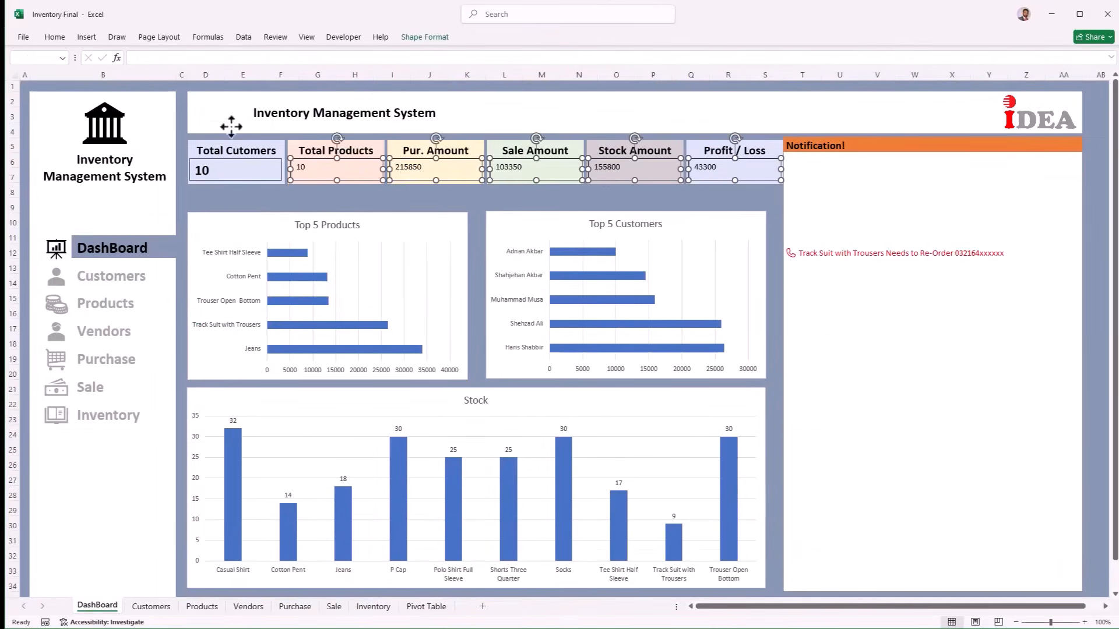
# Step: Enlarge the font of the values in the selected KPI boxes
pyautogui.click(54, 36)
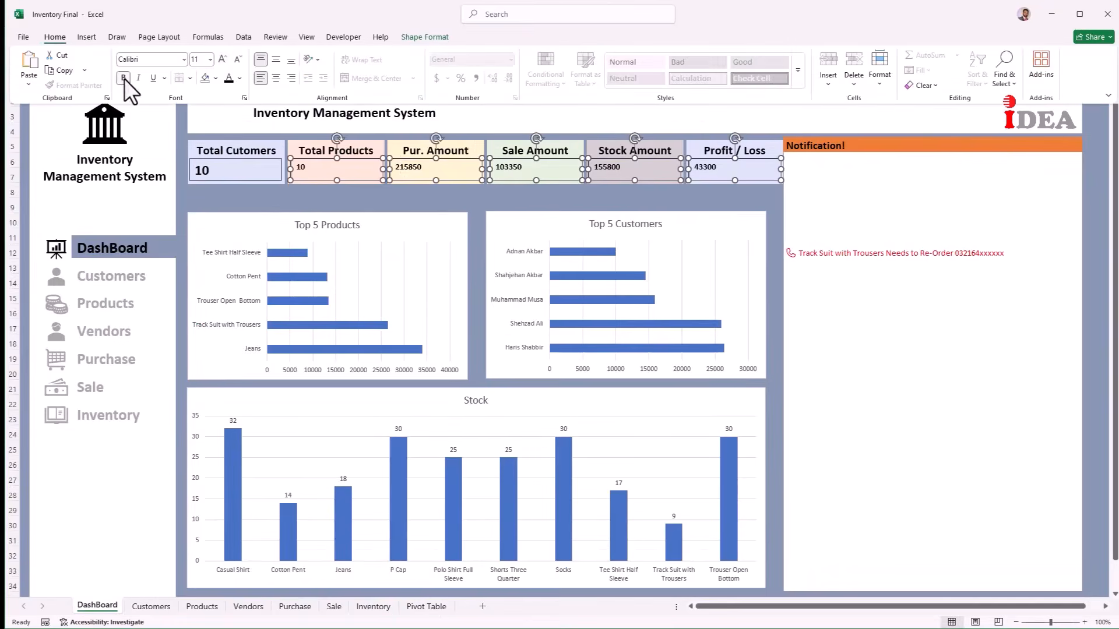
pyautogui.click(222, 60)
pyautogui.click(222, 60)
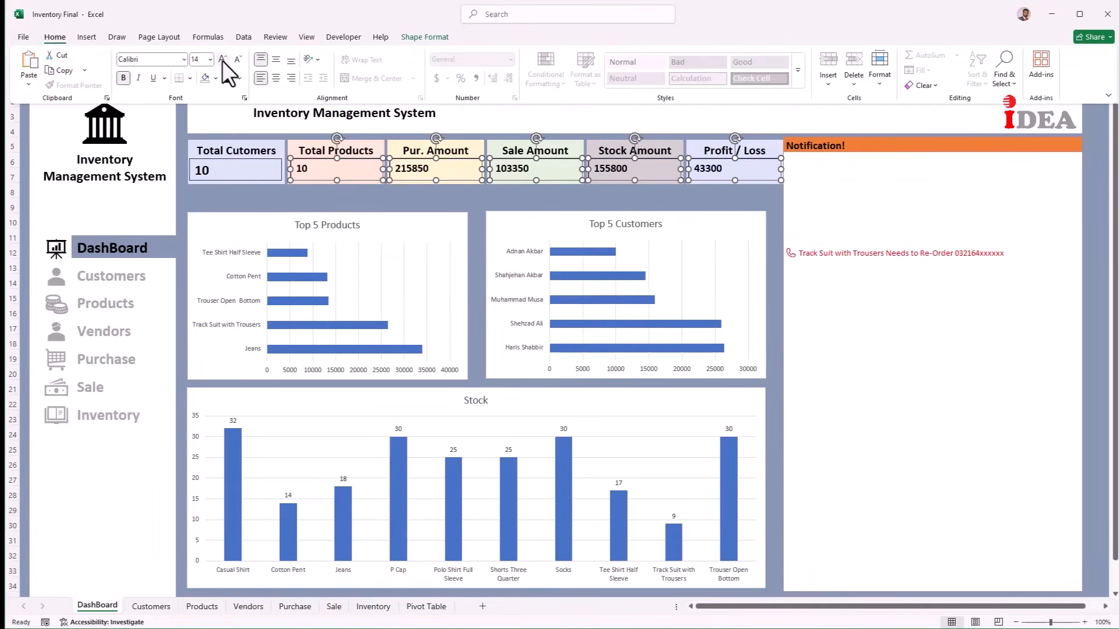
pyautogui.click(222, 61)
pyautogui.click(222, 61)
pyautogui.click(201, 192)
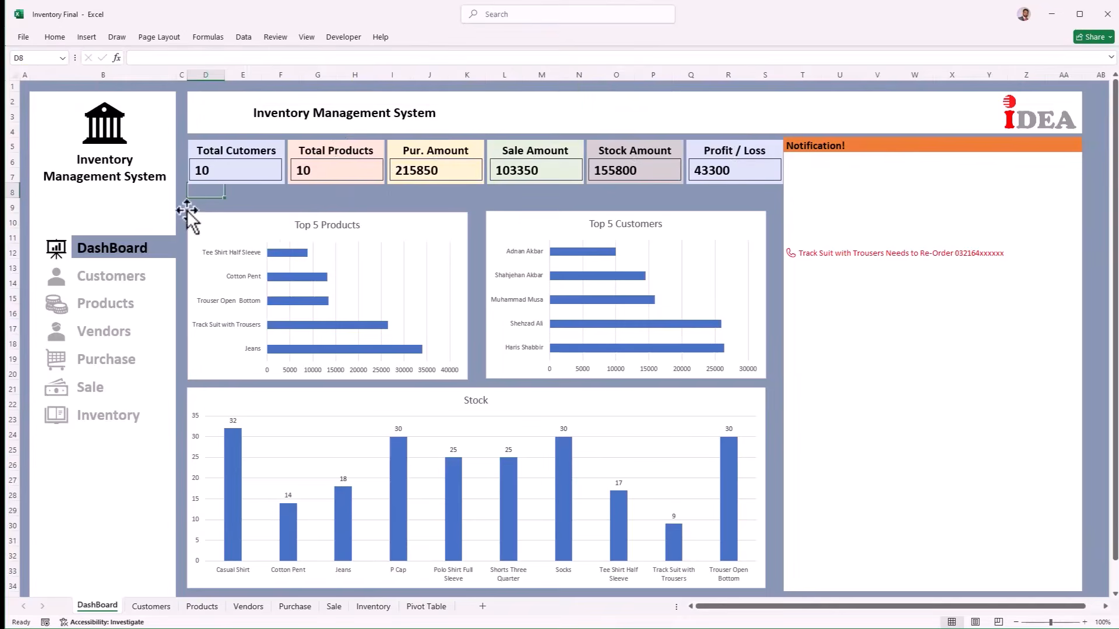
# Step: Stretch the Top 5 Products and Top 5 Customers charts taller by raising their top edges
pyautogui.click(268, 222)
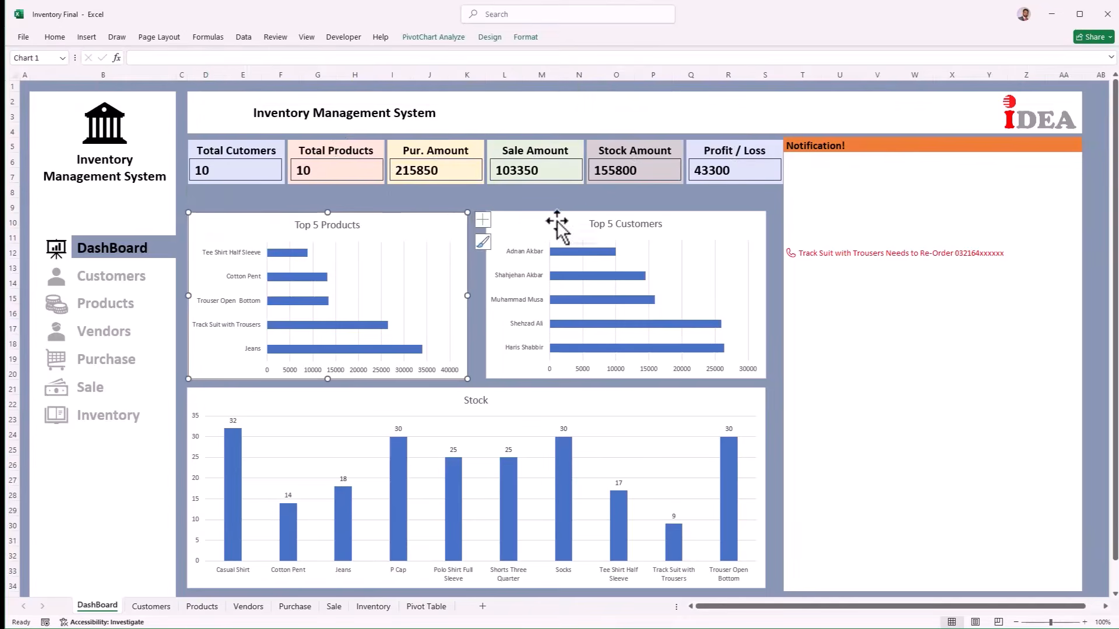
pyautogui.keyDown('ctrl'); pyautogui.click(558, 221); pyautogui.keyUp('ctrl')
pyautogui.moveTo(624, 212); pyautogui.dragTo(622, 194)
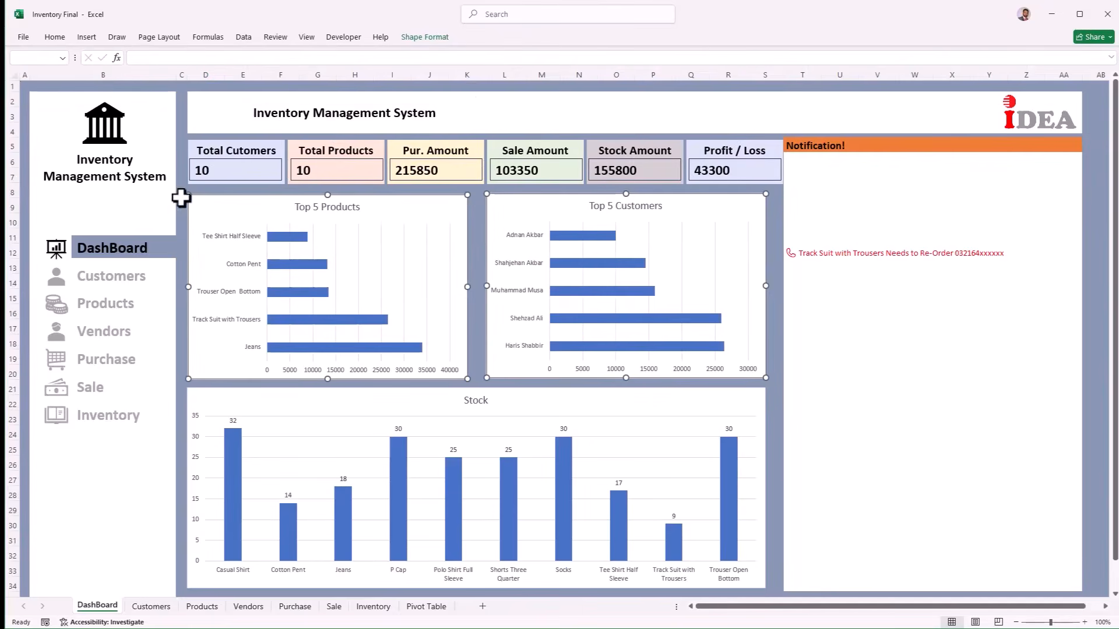
# Step: Make the Top 5 Products category labels bold at about 10.5 pt
pyautogui.click(229, 239)
pyautogui.click(54, 38)
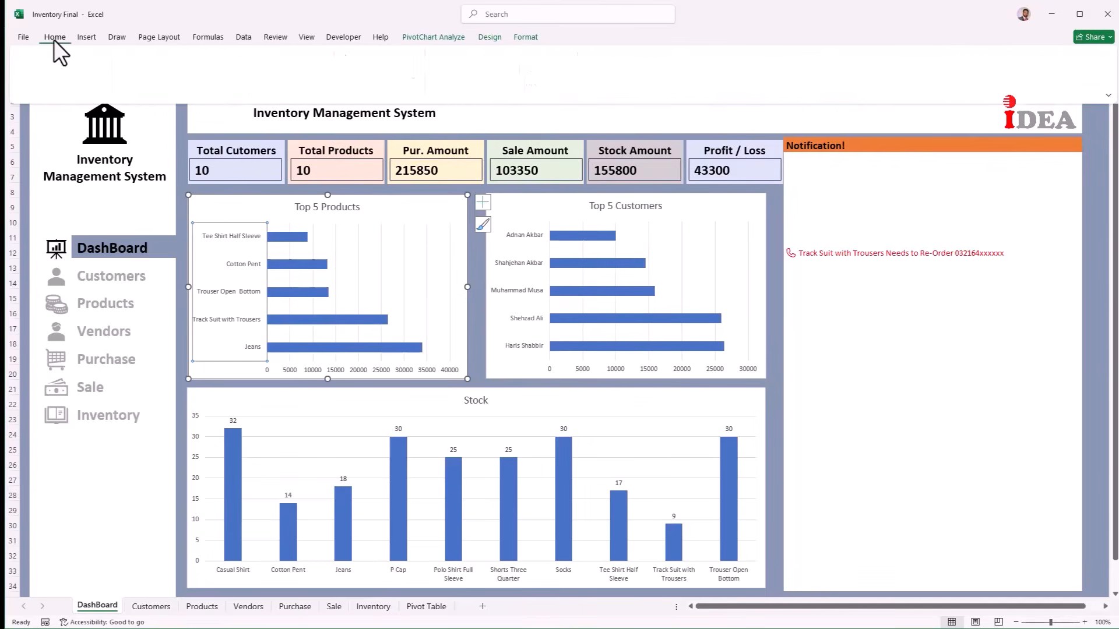
pyautogui.click(124, 78)
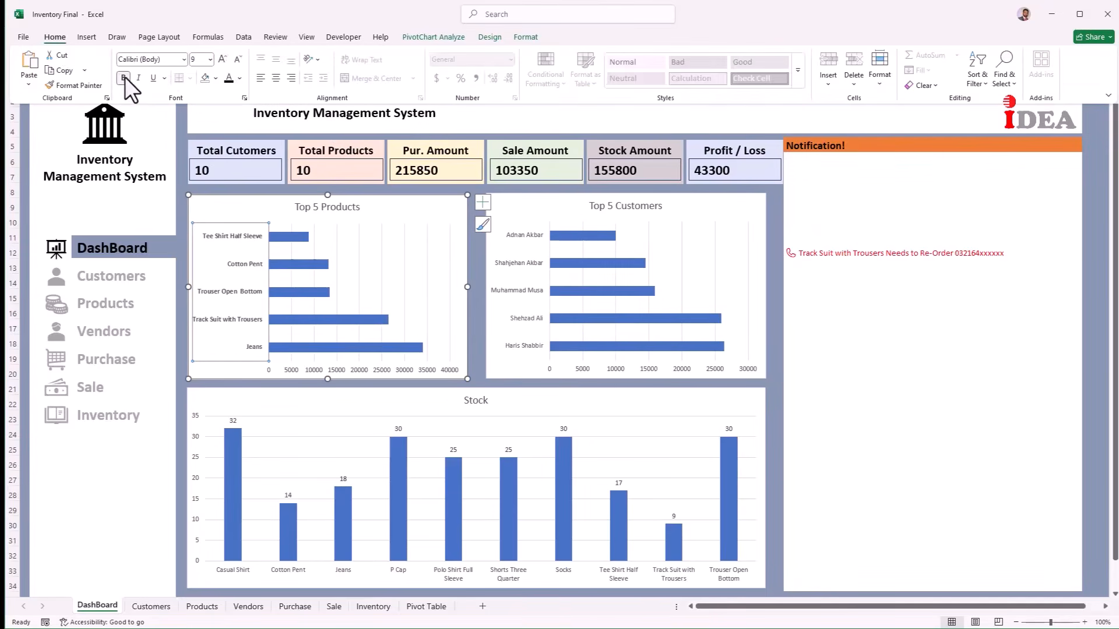
pyautogui.click(222, 58)
pyautogui.click(222, 59)
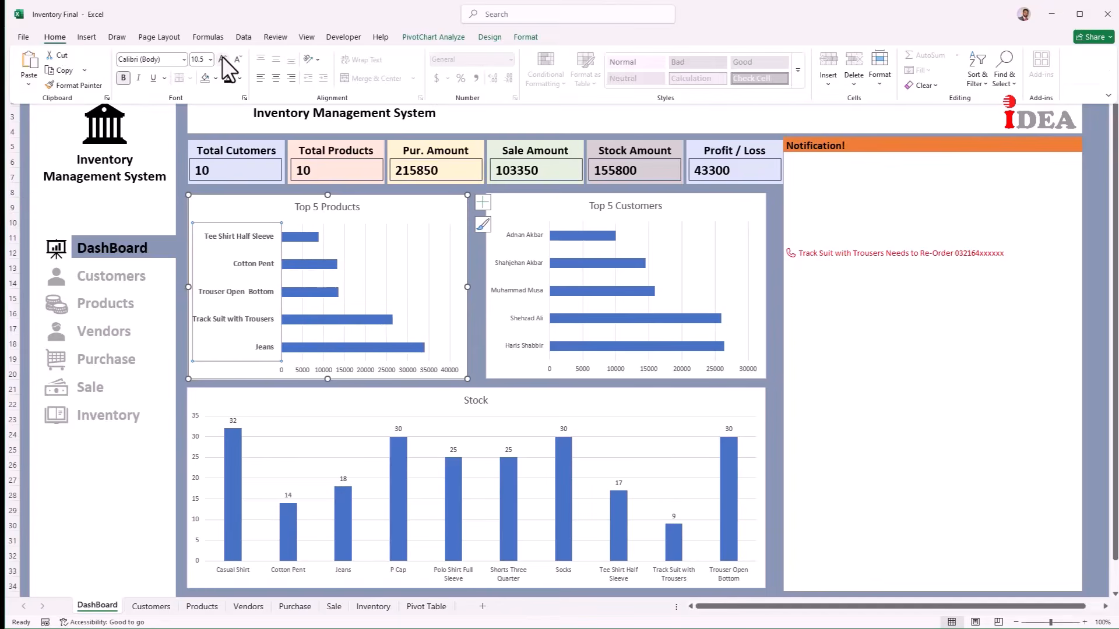
pyautogui.click(222, 59)
# Step: Bold and enlarge the Top 5 Customers and Stock chart labels, then go to the Customers sheet
pyautogui.click(521, 234)
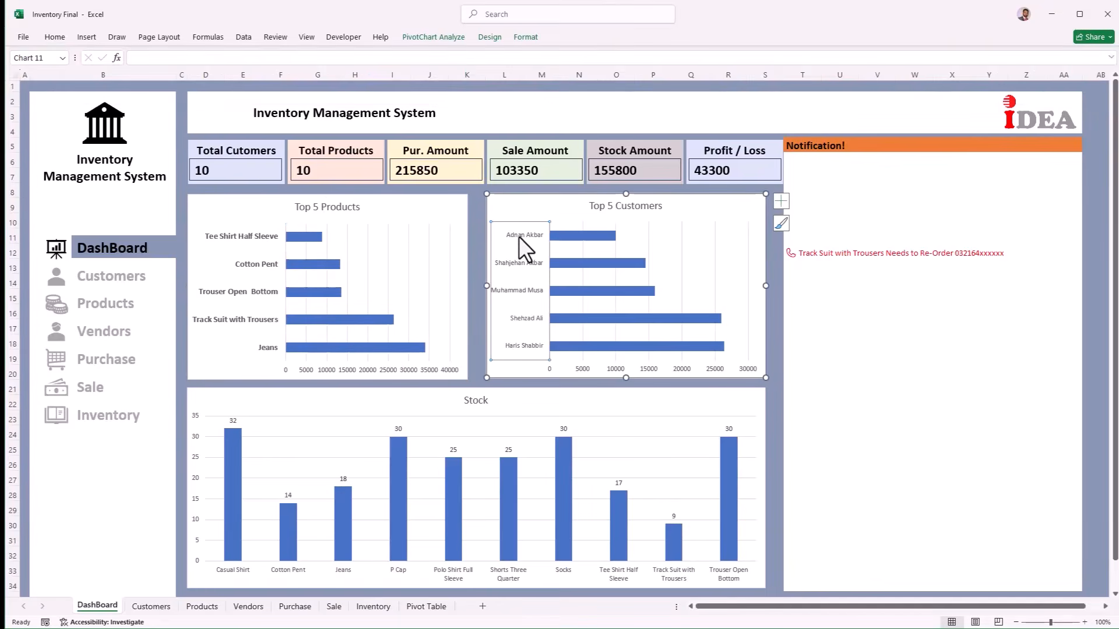
pyautogui.click(222, 58)
pyautogui.click(242, 579)
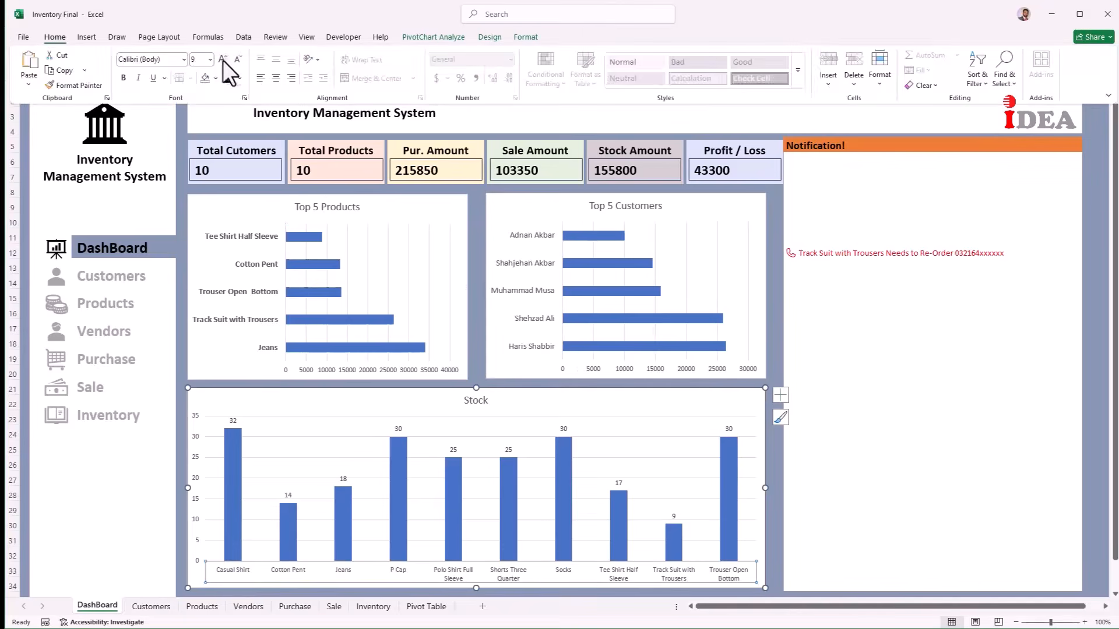
pyautogui.click(223, 61)
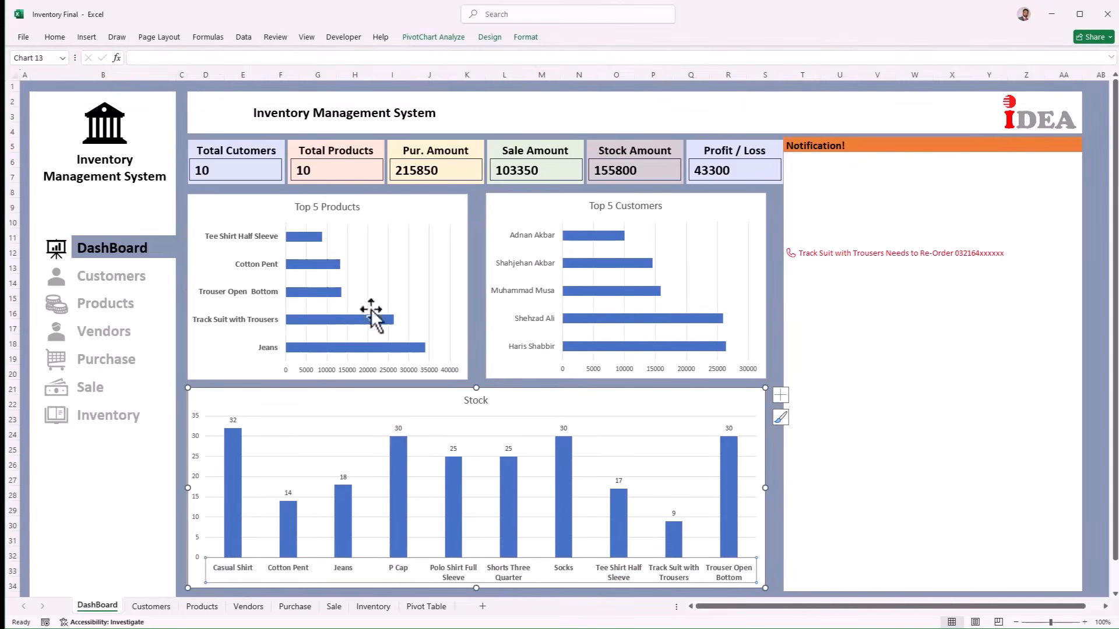
pyautogui.click(102, 284)
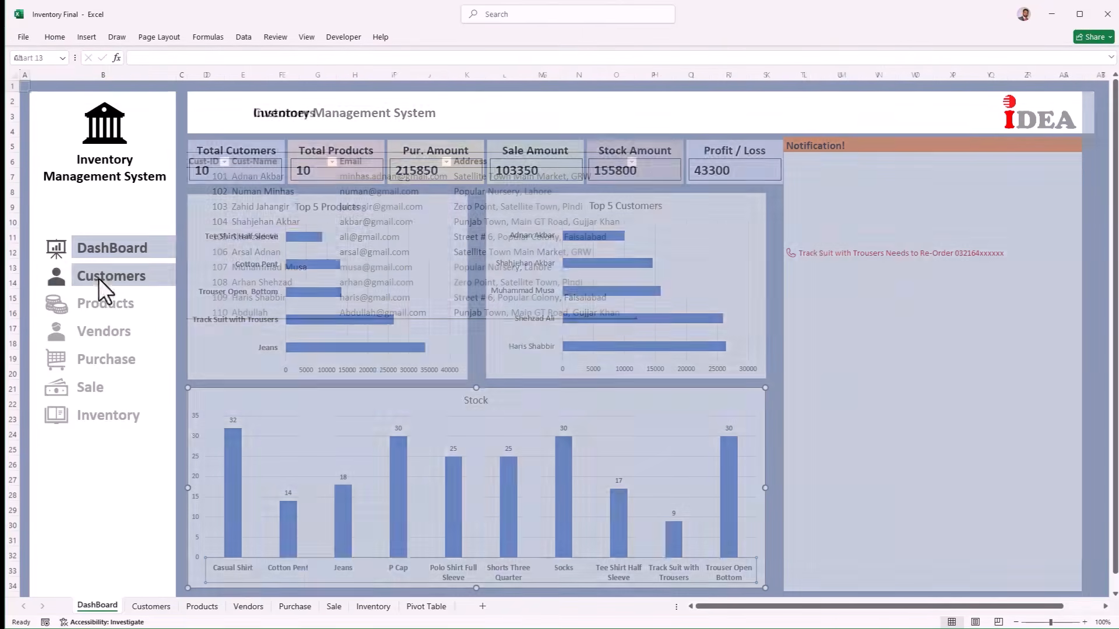
# Step: Add a new customer row below the table with ID, full name, e-mail and address
pyautogui.click(216, 311)
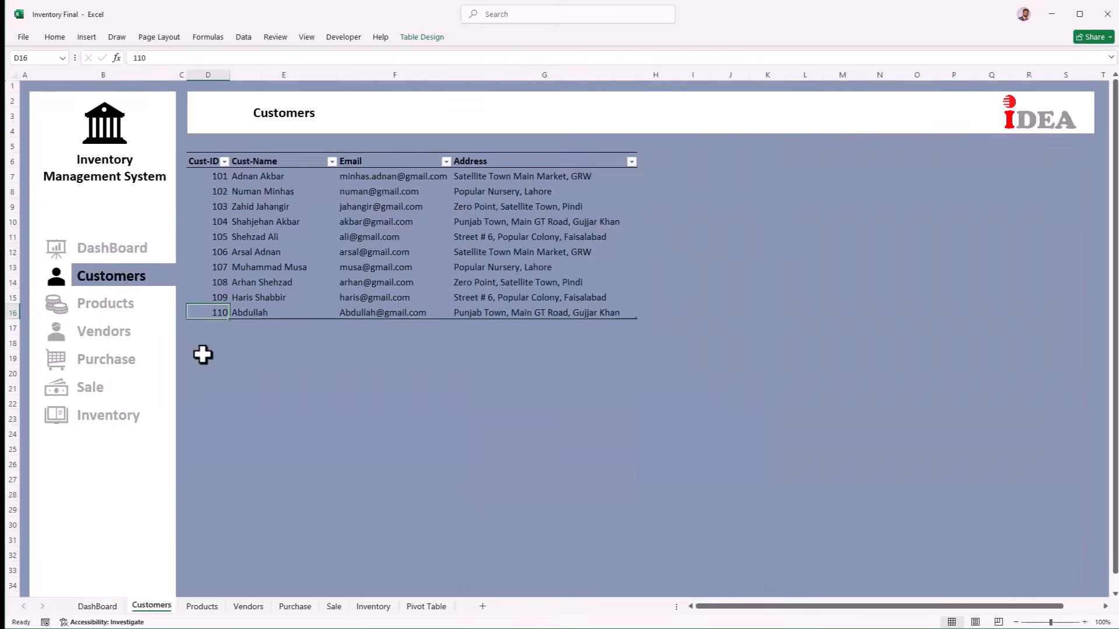
pyautogui.press('Down')
pyautogui.press('Tab')
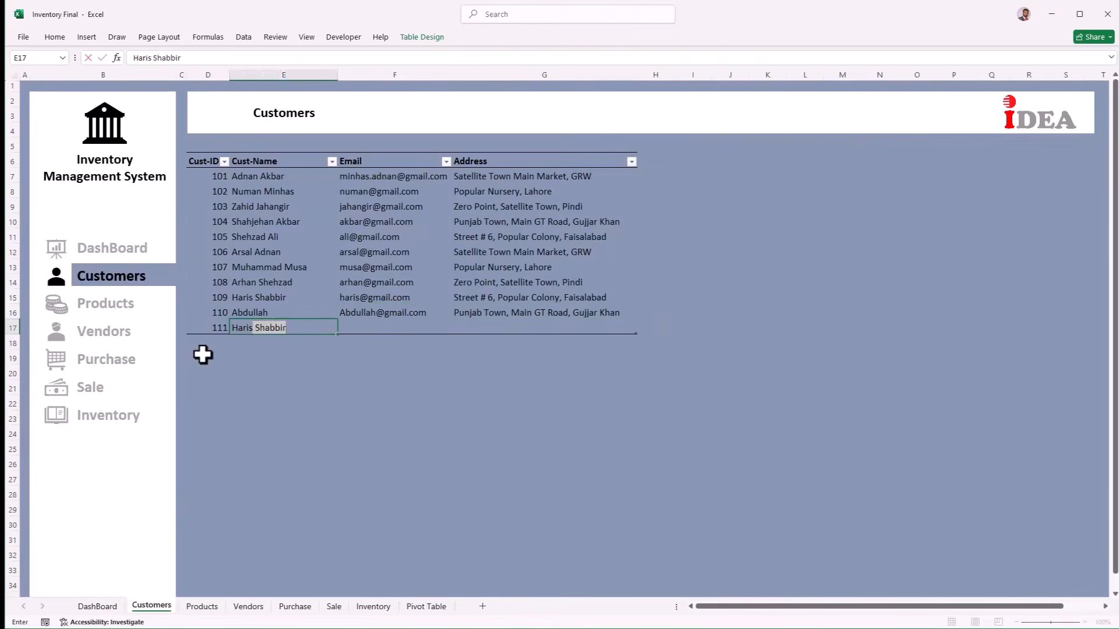
pyautogui.press('Tab')
pyautogui.press('Tab')
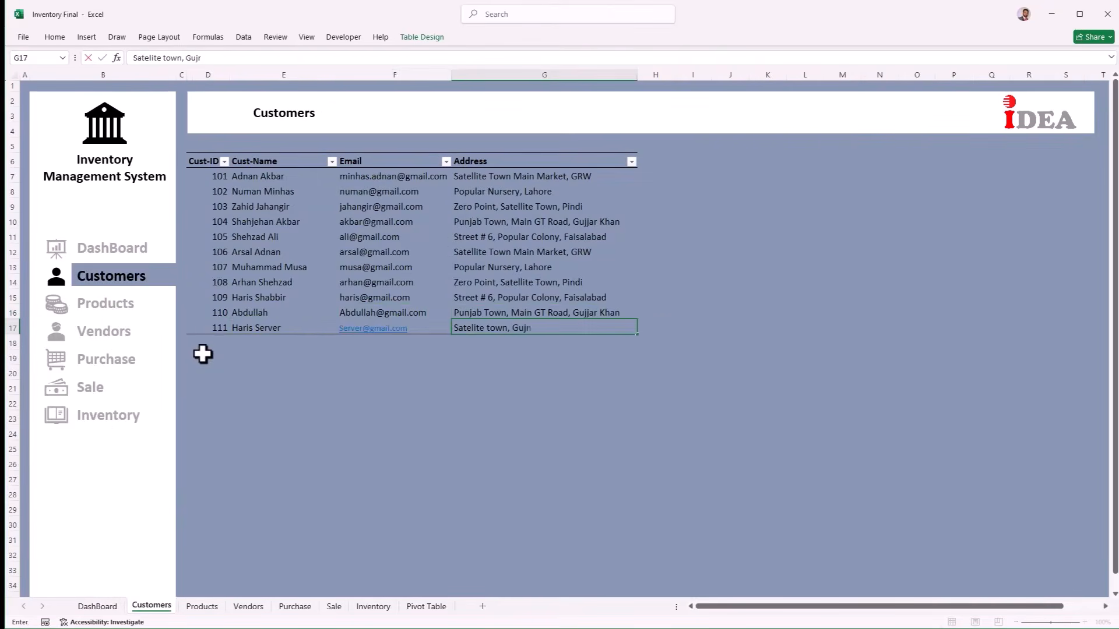
pyautogui.press('Tab')
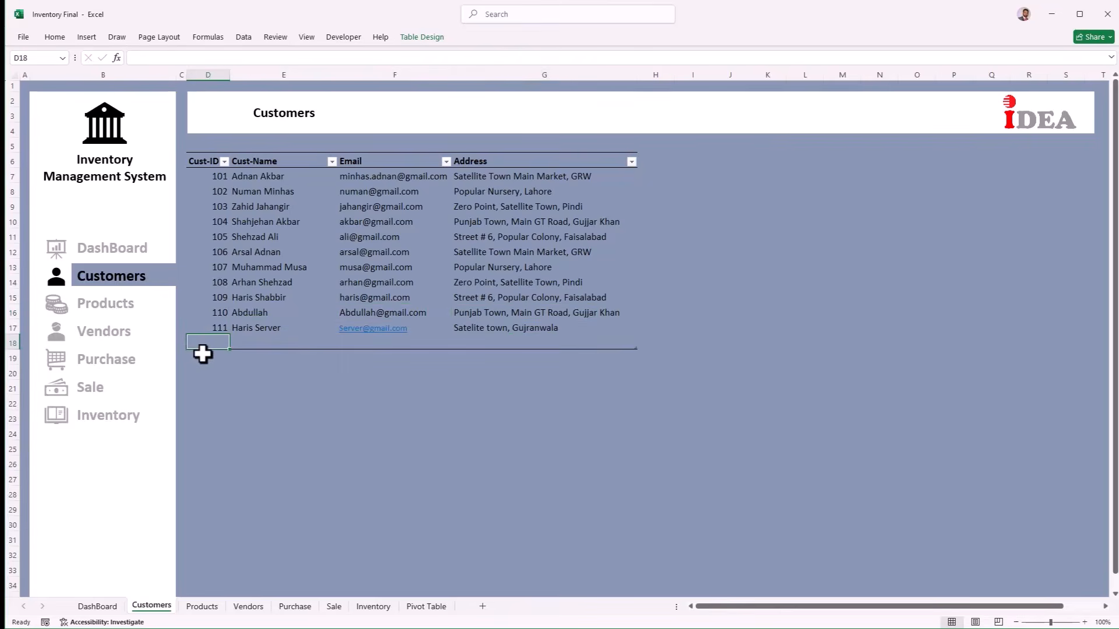
# Step: Go to the Pivot Table sheet and select the customer count pivot cell
pyautogui.click(88, 254)
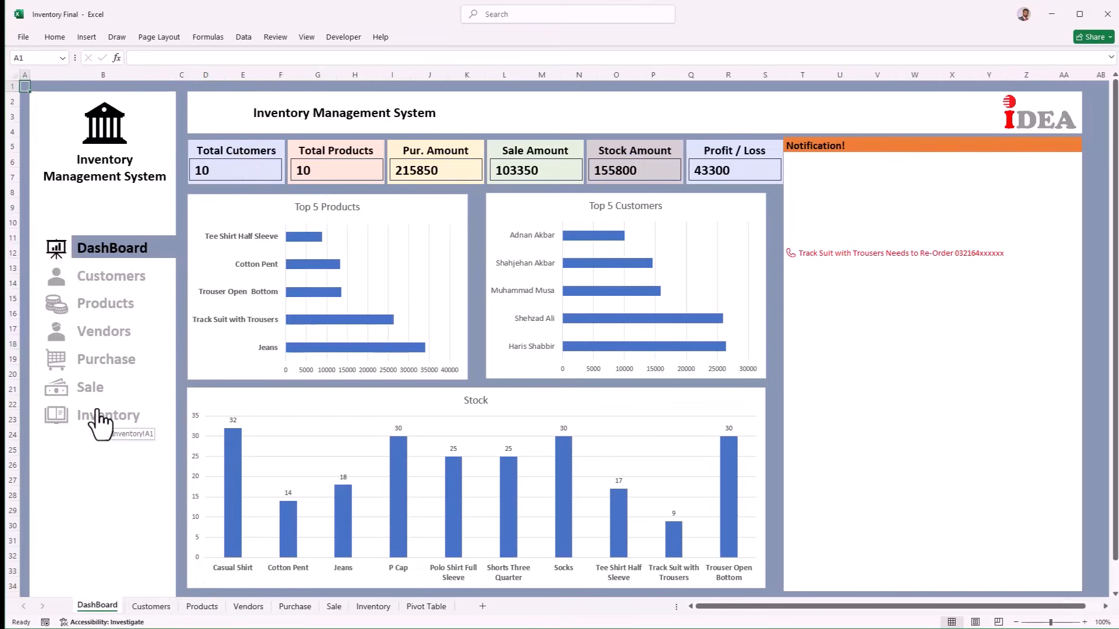
pyautogui.click(432, 611)
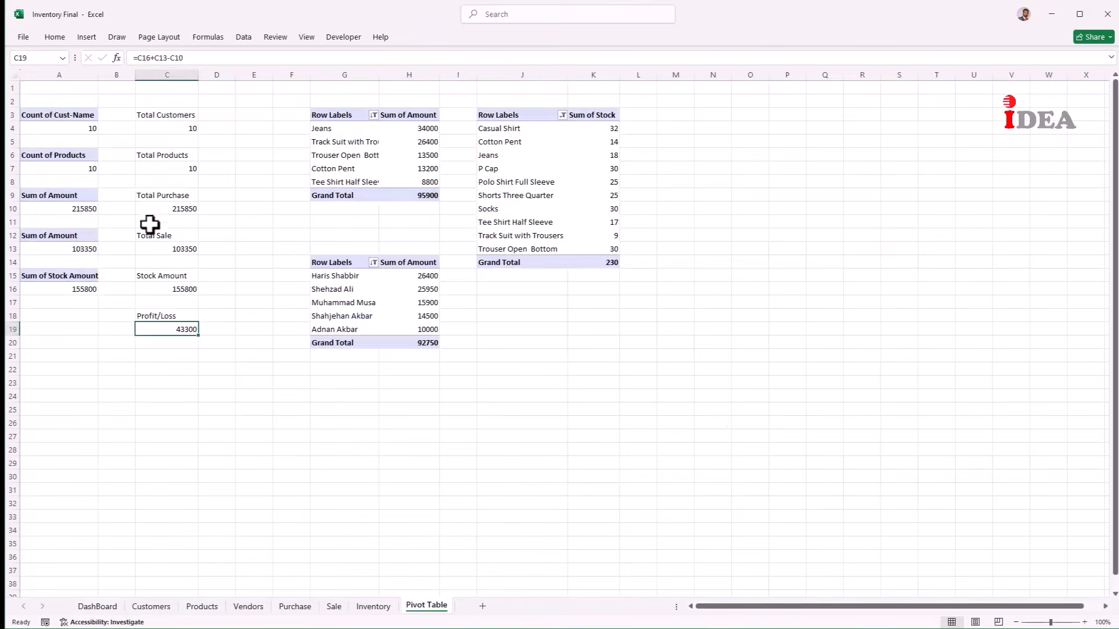
pyautogui.click(53, 127)
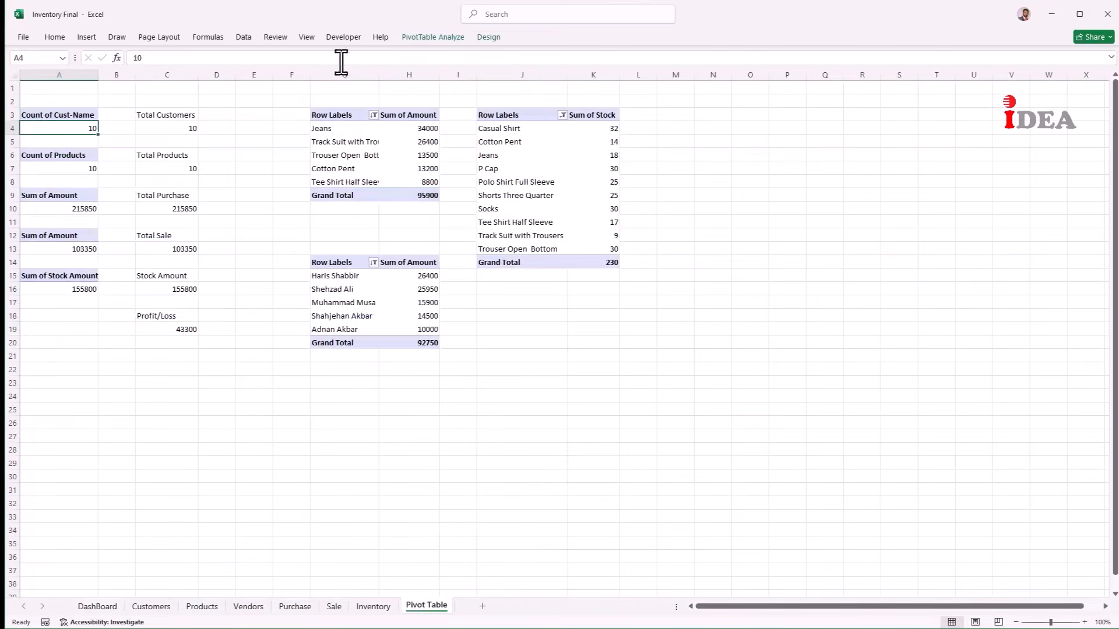
# Step: Refresh All pivot tables so the customer count updates to 11
pyautogui.click(470, 37)
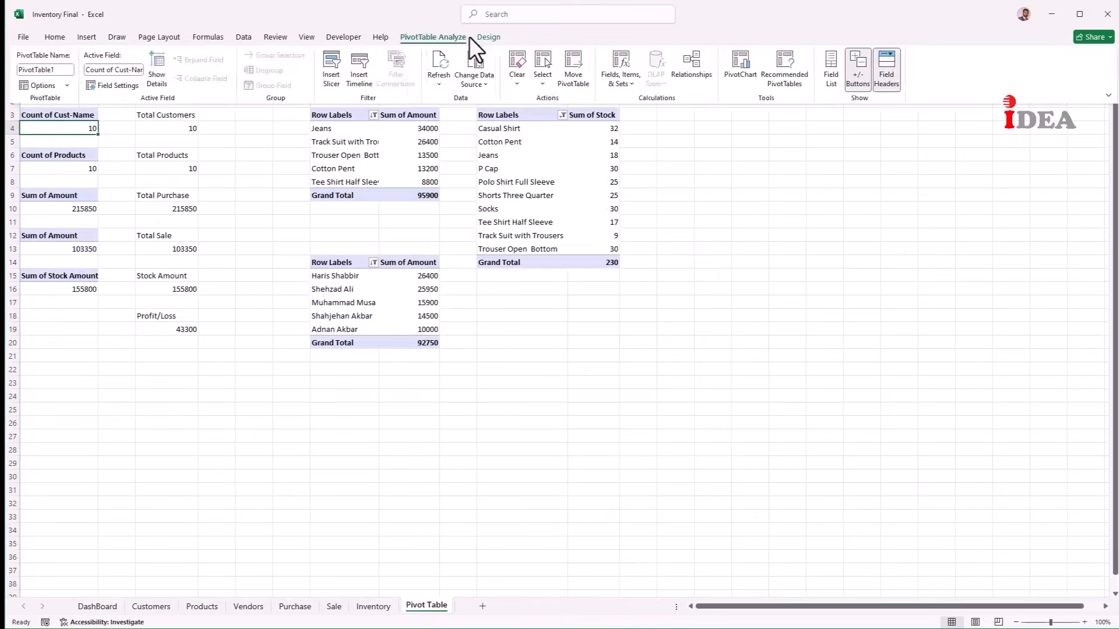
pyautogui.click(438, 84)
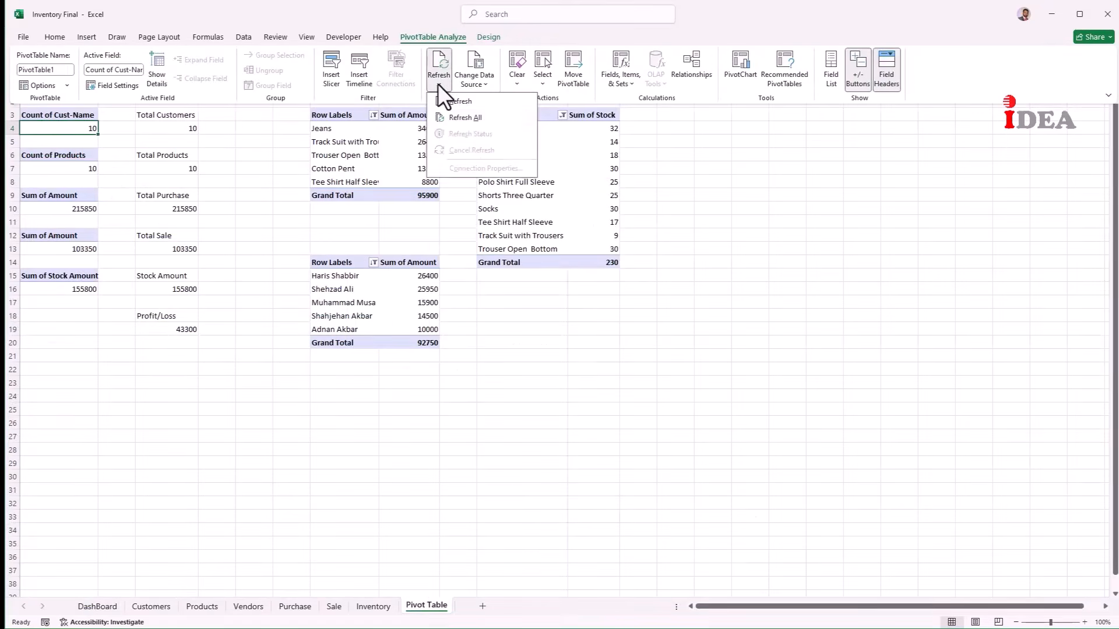
pyautogui.click(441, 115)
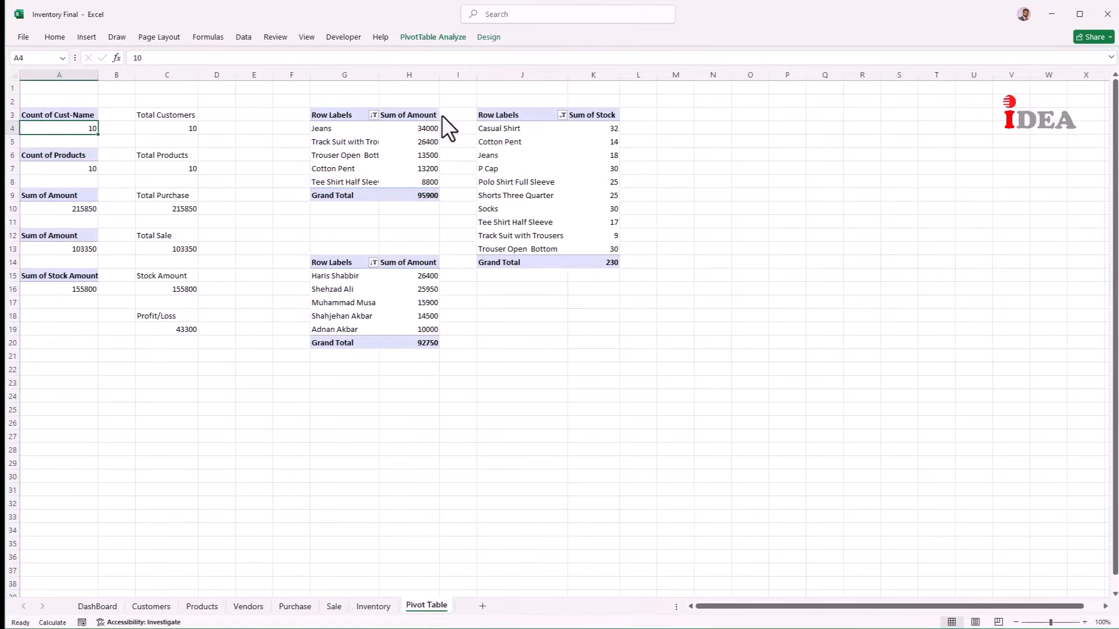
# Step: Add Refresh All to the Quick Access Toolbar and run it from there
pyautogui.click(442, 39)
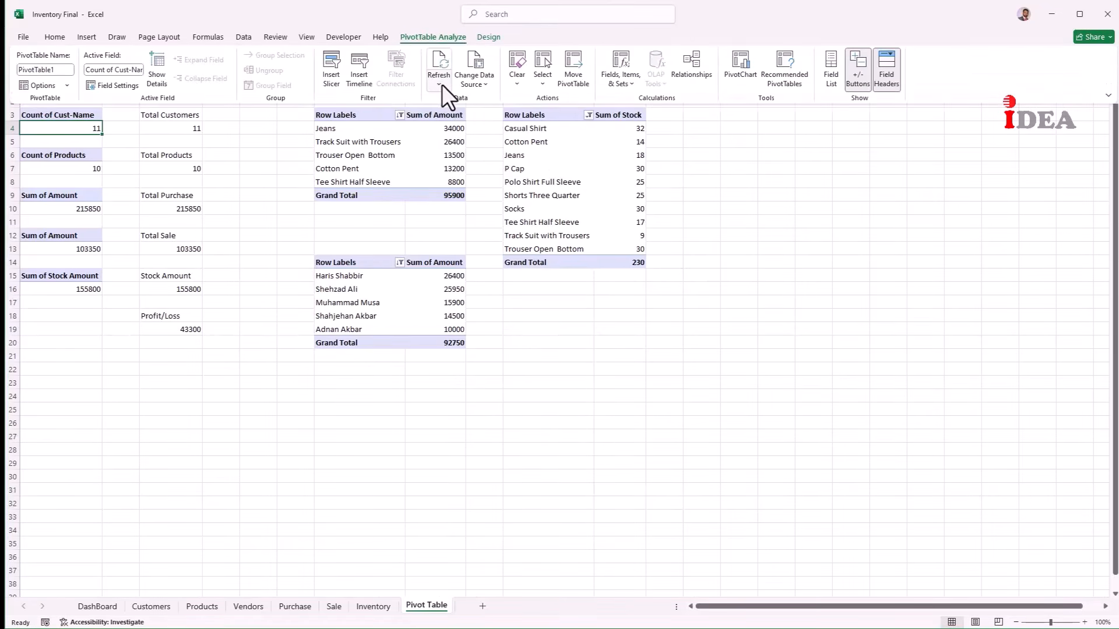
pyautogui.click(442, 85)
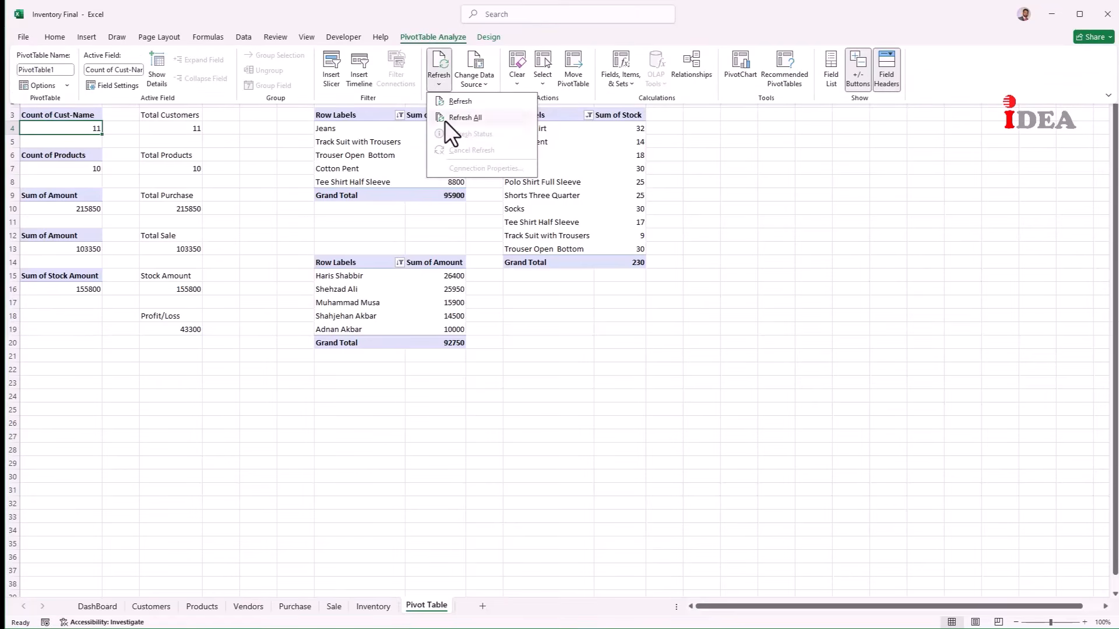
pyautogui.rightClick(445, 120)
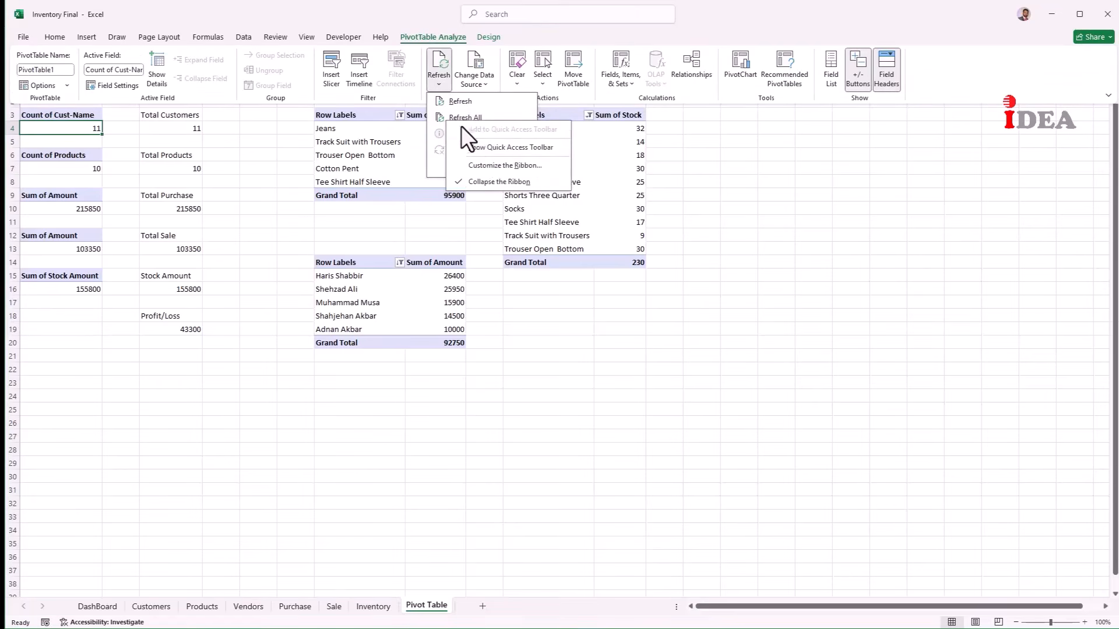
pyautogui.click(492, 149)
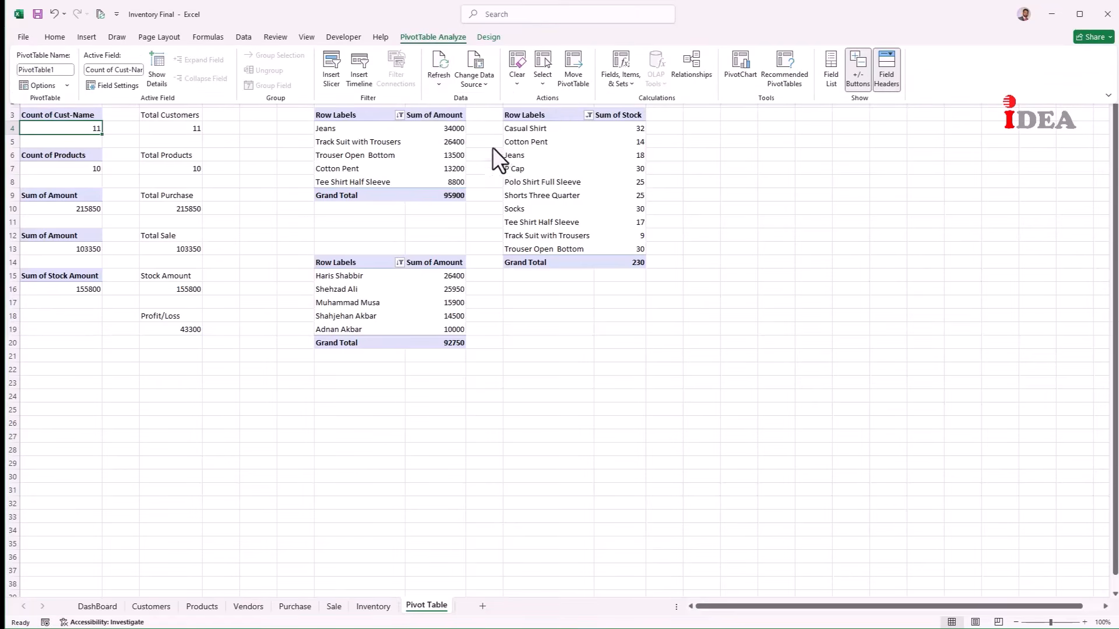
pyautogui.click(100, 14)
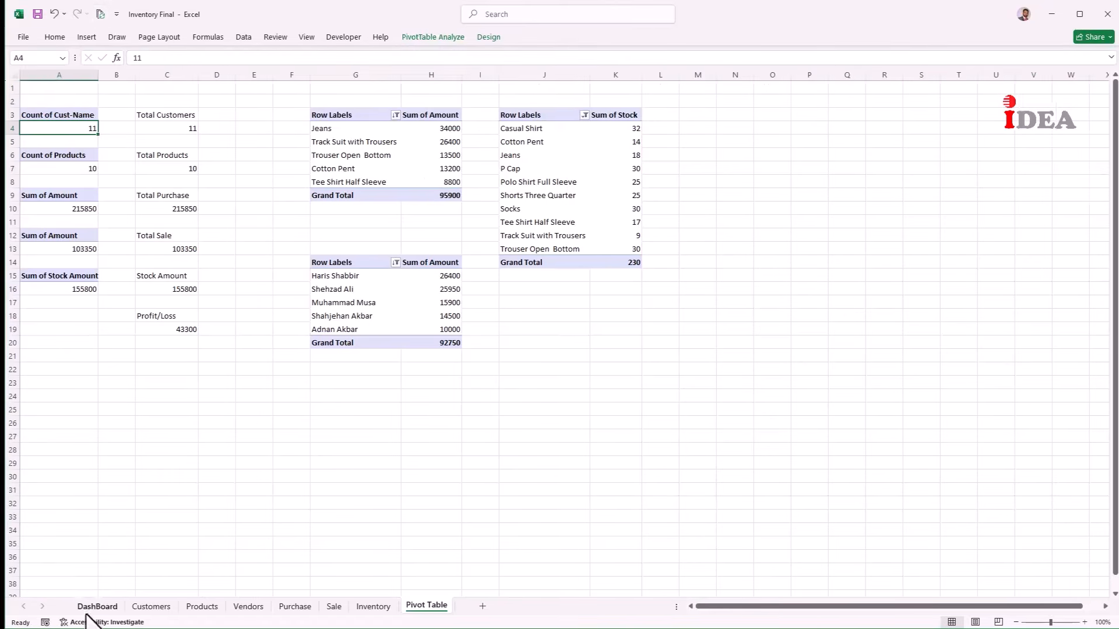
# Step: On the DashBoard, now showing 11 customers, set the six KPI value boxes to No Outline
pyautogui.click(93, 607)
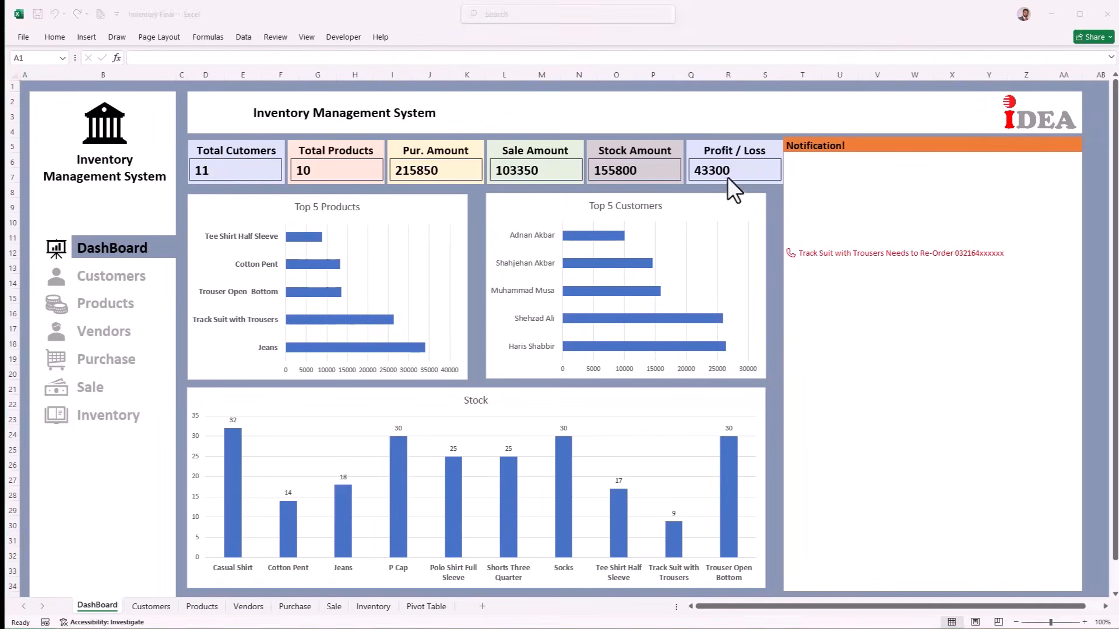
pyautogui.click(729, 175)
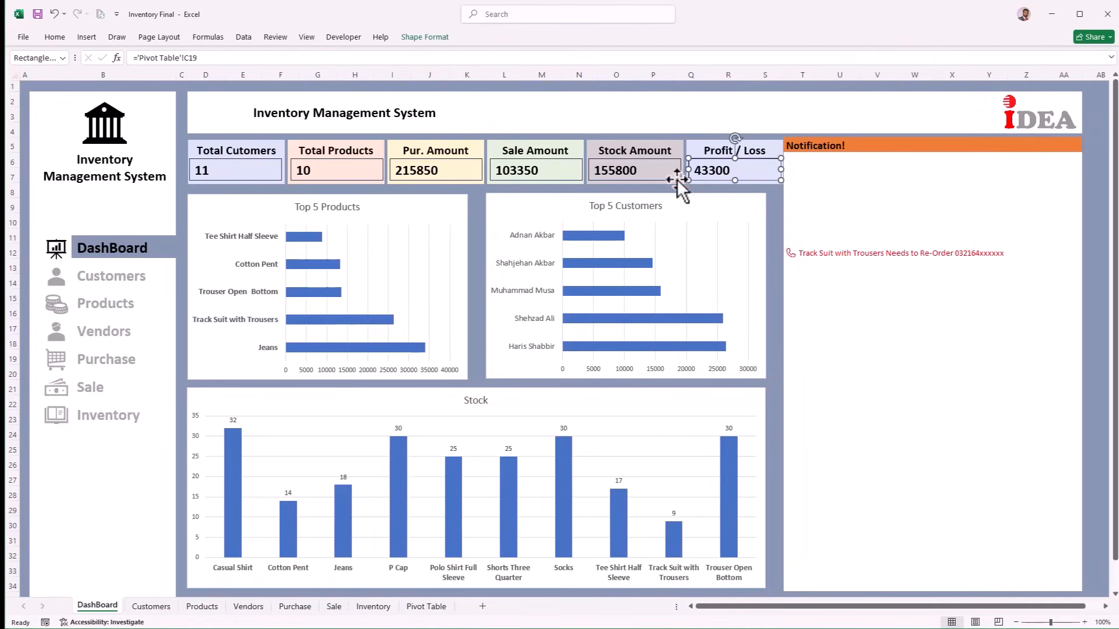
pyautogui.keyDown('ctrl'); pyautogui.click(670, 175); pyautogui.keyUp('ctrl')
pyautogui.keyDown('ctrl'); pyautogui.click(440, 170); pyautogui.keyUp('ctrl')
pyautogui.keyDown('ctrl'); pyautogui.click(324, 178); pyautogui.keyUp('ctrl')
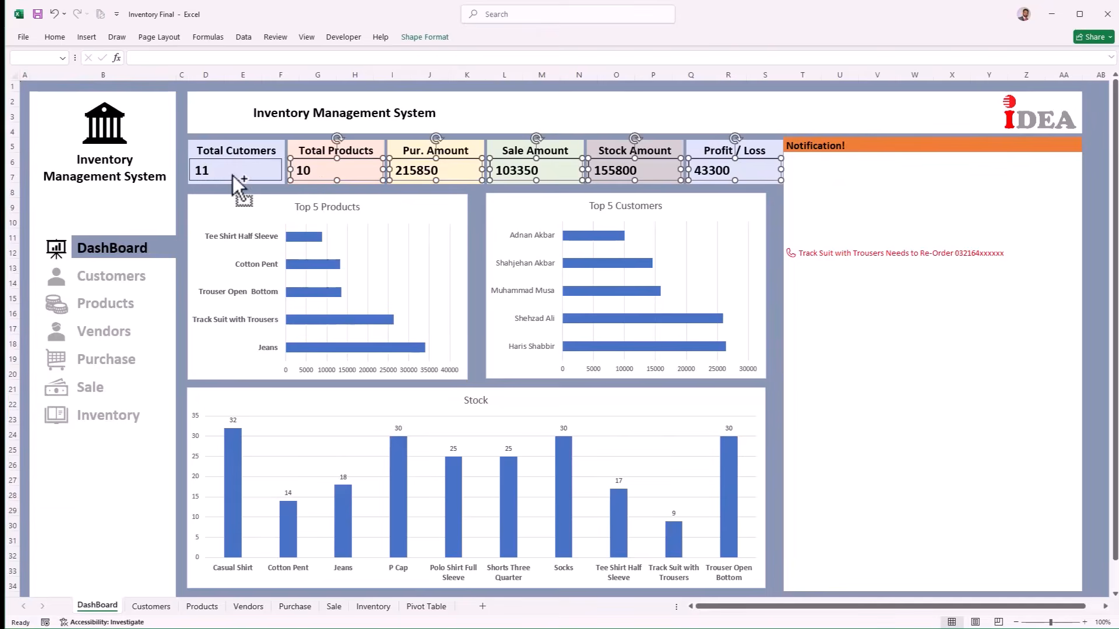
pyautogui.keyDown('ctrl'); pyautogui.click(238, 178); pyautogui.keyUp('ctrl')
pyautogui.click(445, 38)
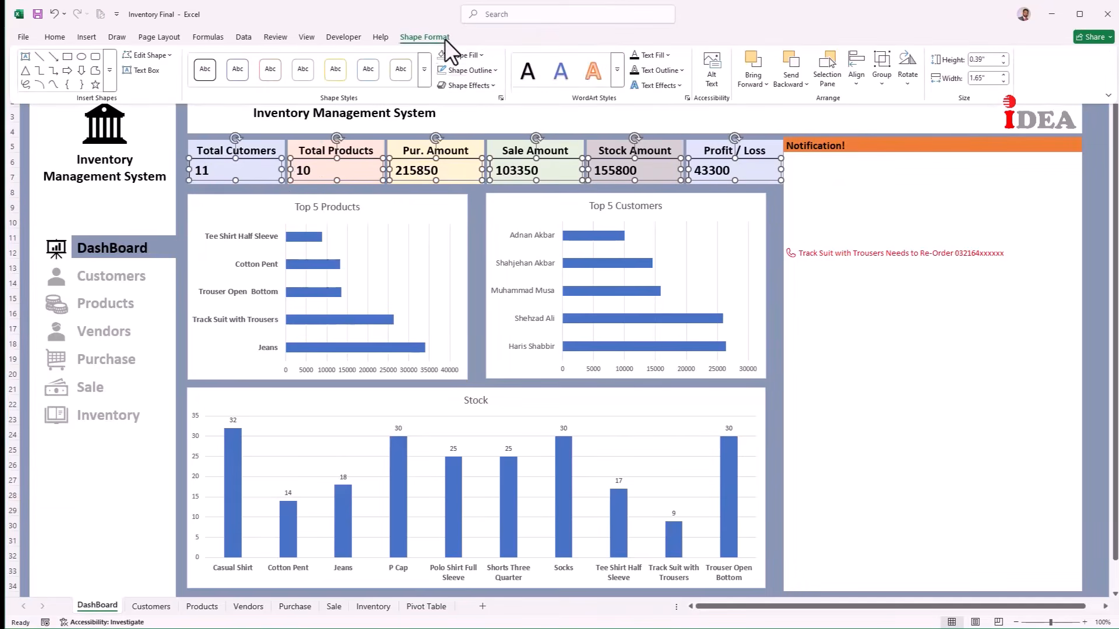
pyautogui.click(488, 74)
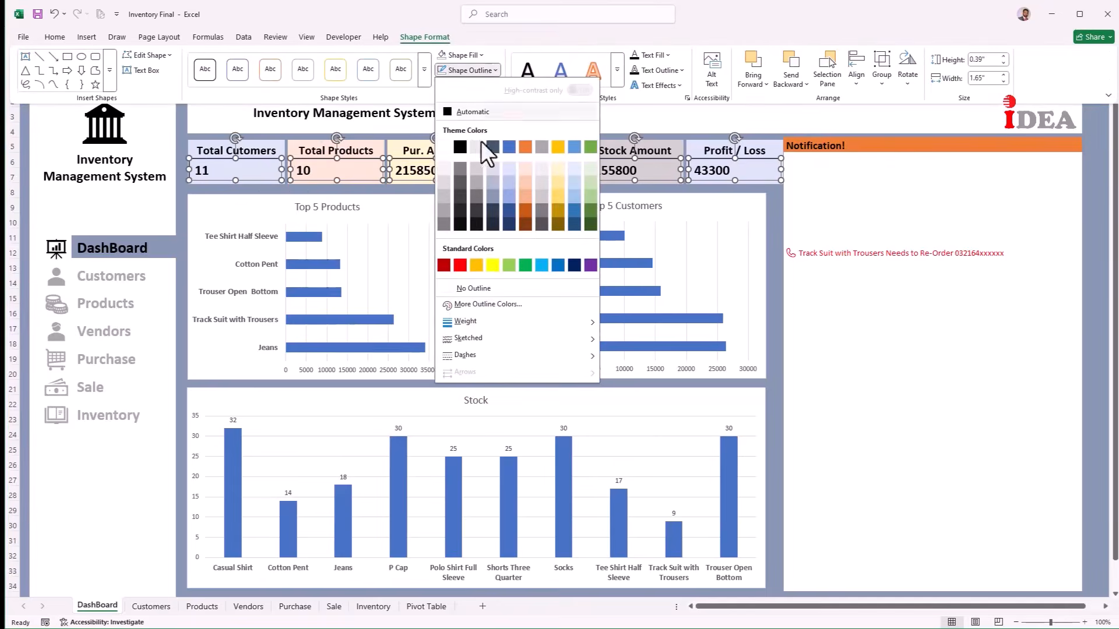
pyautogui.click(480, 288)
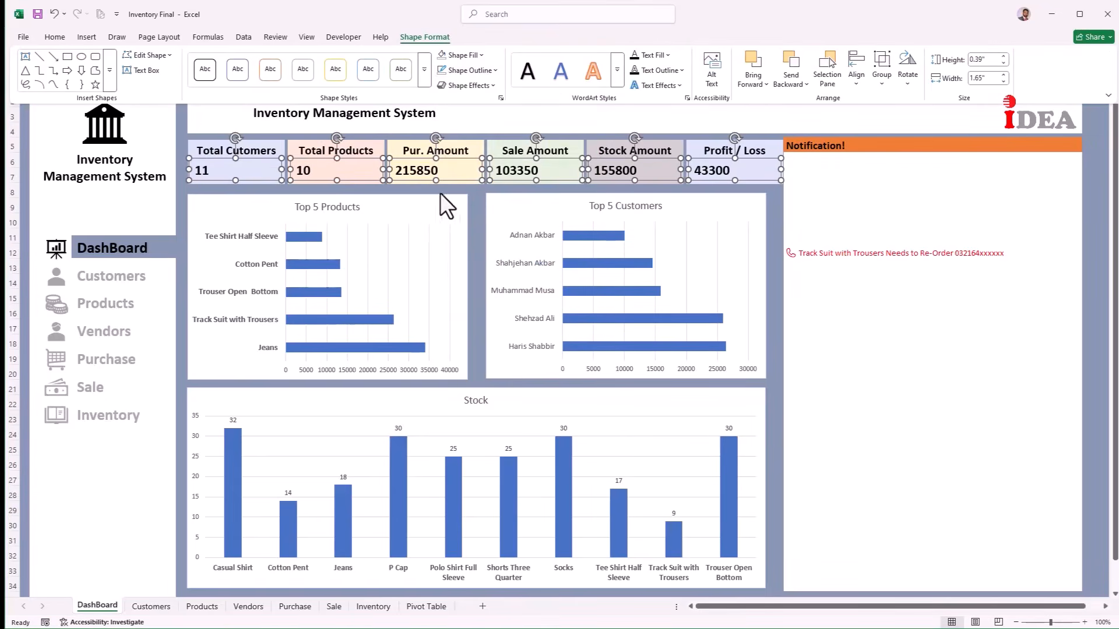
pyautogui.hotkey('ctrl', 'F1')
pyautogui.click(469, 194)
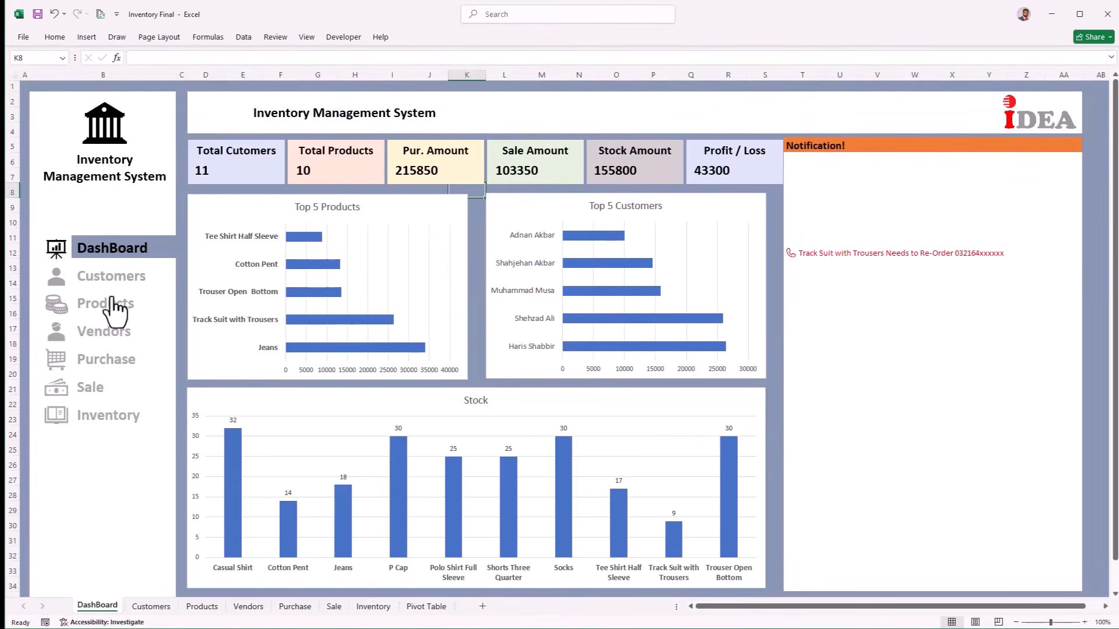
# Step: Go to the Sale sheet and start a new row below the last sale
pyautogui.click(102, 385)
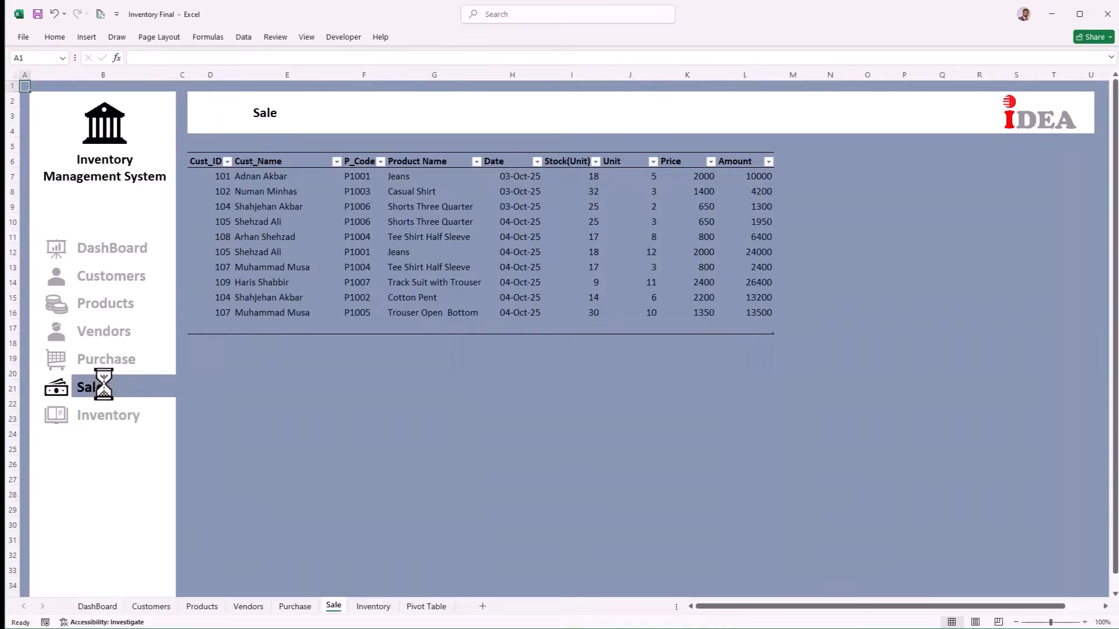
pyautogui.click(225, 315)
pyautogui.press('Right')
pyautogui.press('Right')
pyautogui.press('Right')
pyautogui.press('Right')
pyautogui.press('Right')
pyautogui.press('Right')
pyautogui.press('Right')
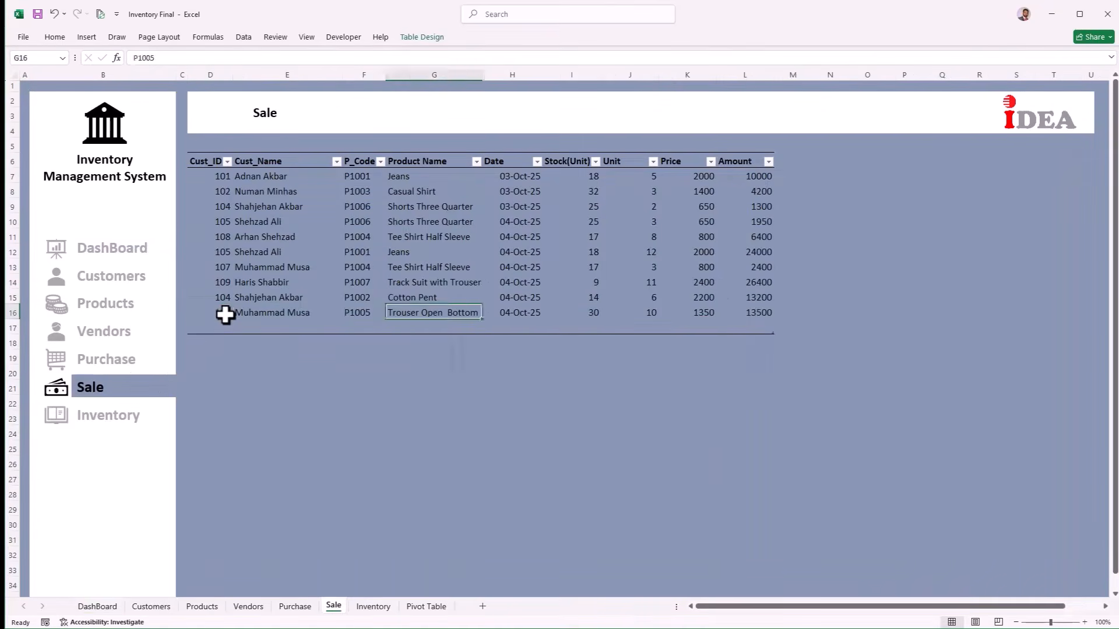
pyautogui.press('Right')
pyautogui.press('Tab')
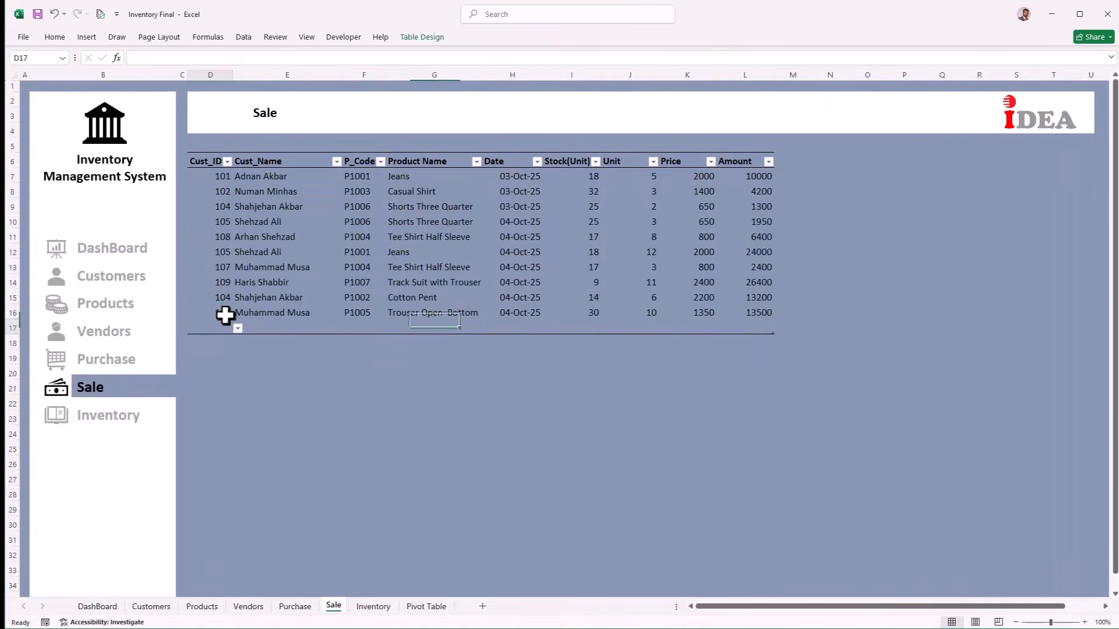
# Step: Record a sale of P1005 Trouser Open Bottom with customer ID, today's date and units
pyautogui.hotkey('alt', 'Down')
pyautogui.press('Down')
pyautogui.press('Down')
pyautogui.press('Down')
pyautogui.press('Down')
pyautogui.press('Return')
pyautogui.press('Tab')
pyautogui.press('Tab')
# Step: Record a second sale of P1007 Track Suit with Trouser, dated today
pyautogui.hotkey('alt', 'Down')
pyautogui.press('Down')
pyautogui.press('Down')
pyautogui.press('Down')
pyautogui.press('Down')
pyautogui.press('Down')
pyautogui.press('Return')
pyautogui.press('Tab')
pyautogui.press('Tab')
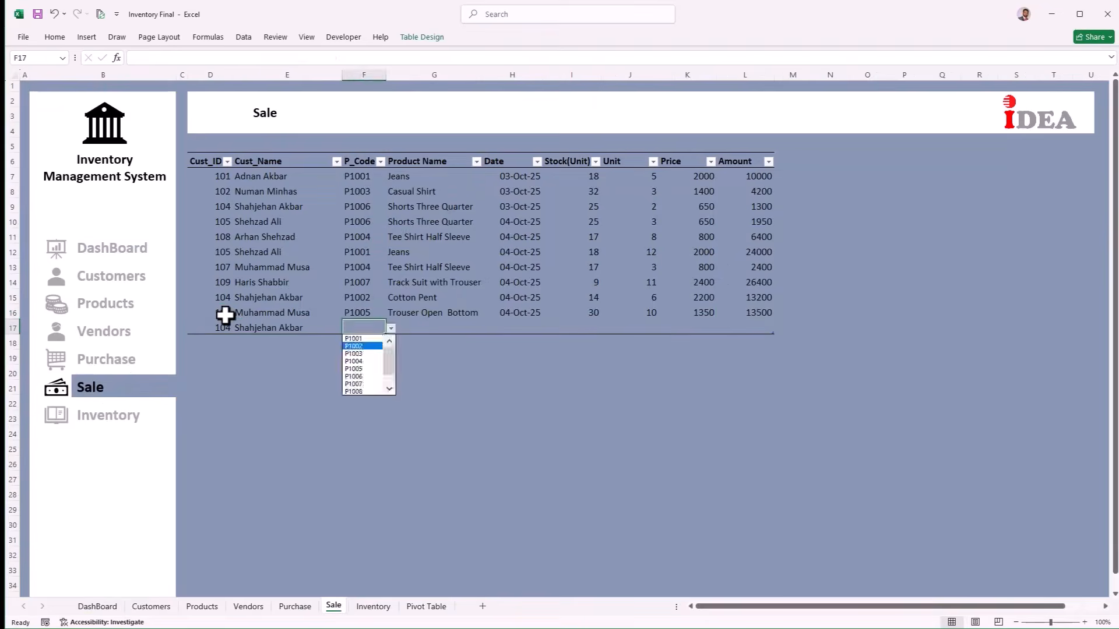
pyautogui.hotkey('ctrl', ';')
pyautogui.press('Tab')
pyautogui.press('Tab')
pyautogui.write('5')
pyautogui.press('Tab')
pyautogui.press('Tab')
pyautogui.press('Tab')
pyautogui.hotkey('alt', 'Down')
pyautogui.press('Down')
pyautogui.press('Down')
pyautogui.press('Down')
pyautogui.press('Down')
pyautogui.press('Down')
pyautogui.press('Down')
pyautogui.press('Return')
pyautogui.press('Tab')
pyautogui.press('Tab')
# Step: Record a third sale of P1002 Cotton Pent, then return to the DashBoard
pyautogui.hotkey('alt', 'Down')
pyautogui.press('Down')
pyautogui.press('Down')
pyautogui.press('Down')
pyautogui.press('Down')
pyautogui.press('Down')
pyautogui.press('Down')
pyautogui.press('Down')
pyautogui.press('Return')
pyautogui.press('Tab')
pyautogui.press('Tab')
pyautogui.hotkey('ctrl', ';')
pyautogui.press('Tab')
pyautogui.press('Tab')
pyautogui.write('4')
pyautogui.press('Tab')
pyautogui.press('Tab')
pyautogui.press('Tab')
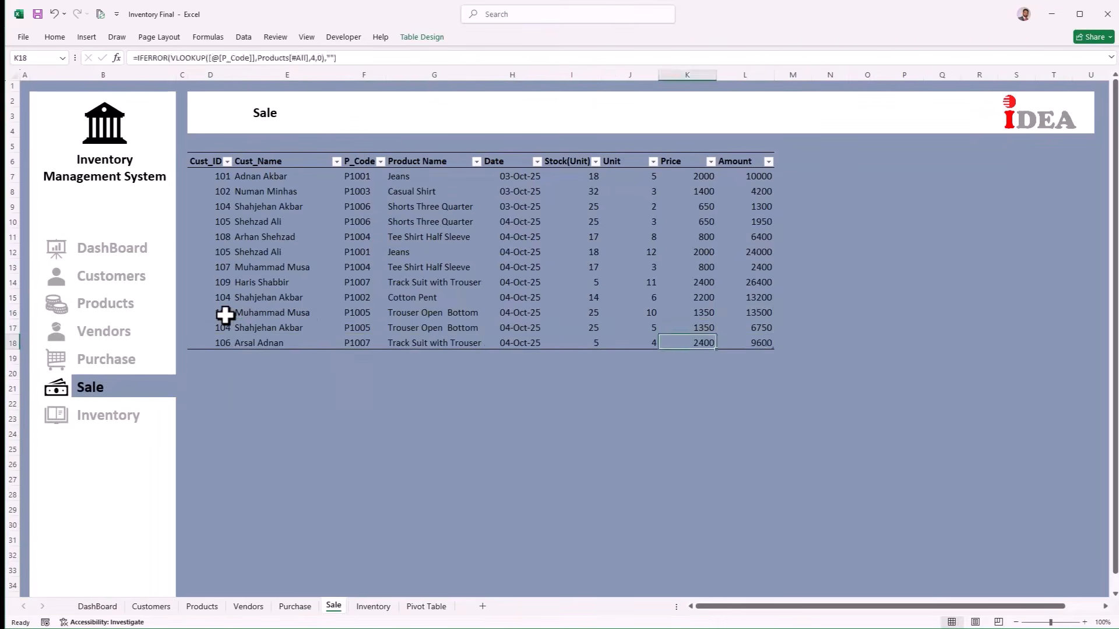
pyautogui.hotkey('alt', 'Down')
pyautogui.press('Down')
pyautogui.press('Down')
pyautogui.press('Down')
pyautogui.press('Down')
pyautogui.press('Down')
pyautogui.press('Down')
pyautogui.press('Down')
pyautogui.press('Return')
pyautogui.press('Tab')
pyautogui.press('Tab')
pyautogui.hotkey('alt', 'Down')
pyautogui.press('Down')
pyautogui.press('Down')
pyautogui.press('Down')
pyautogui.press('Return')
pyautogui.press('Tab')
pyautogui.press('Tab')
pyautogui.hotkey('ctrl', ';')
pyautogui.press('Tab')
pyautogui.press('Tab')
pyautogui.write('5')
pyautogui.press('Tab')
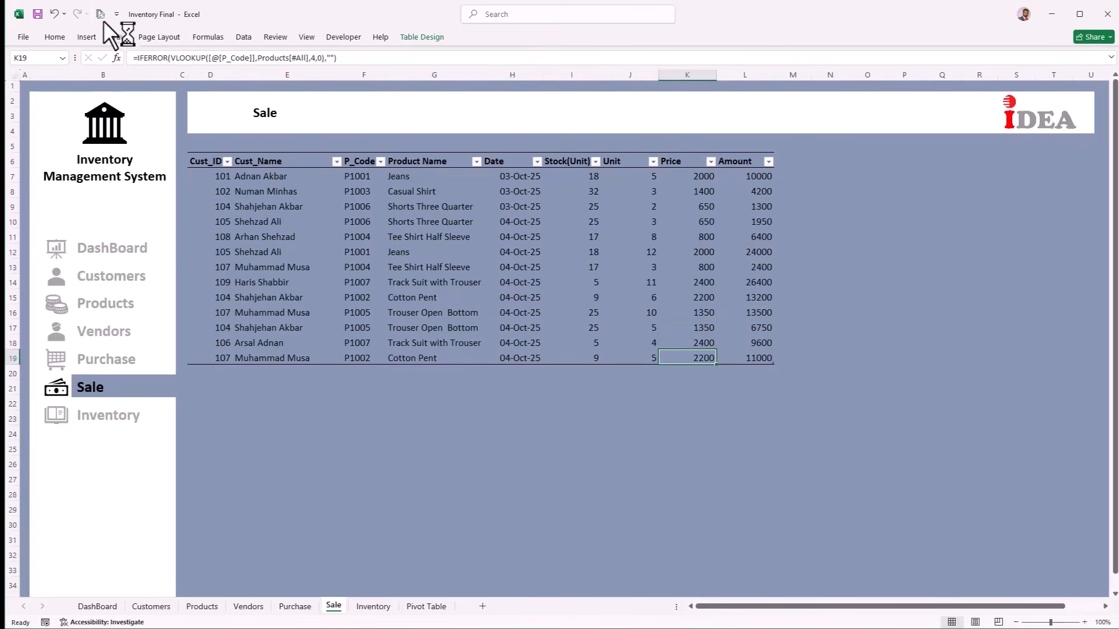
pyautogui.click(87, 248)
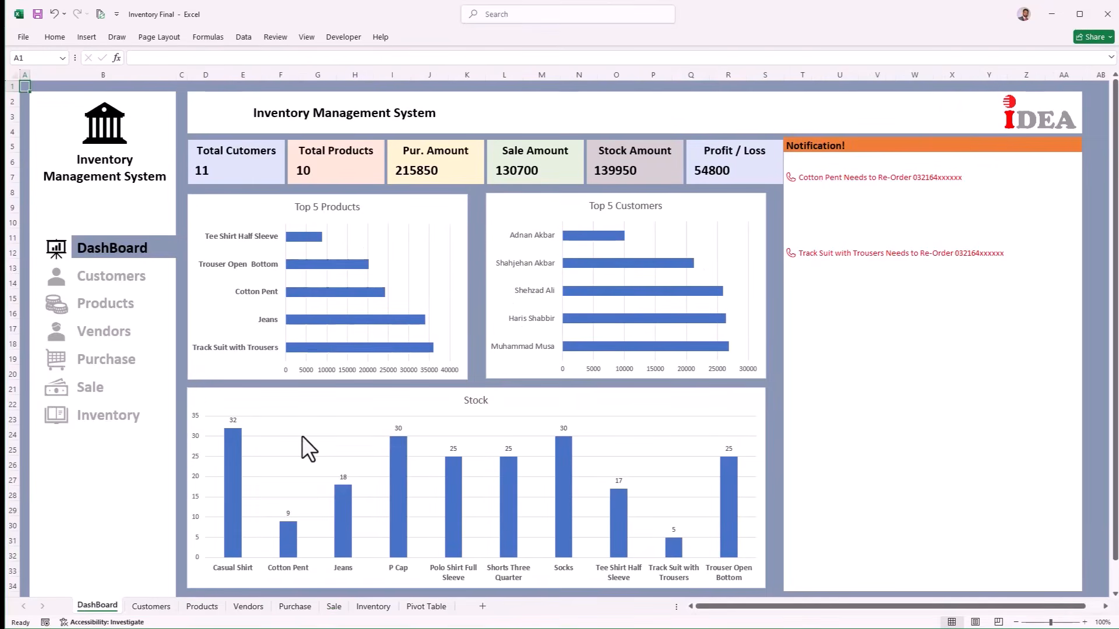
# Step: Browse the Customers, Products, Vendors, Purchase, Sale, Inventory and DashBoard sheets, ending on Purchase
pyautogui.click(119, 279)
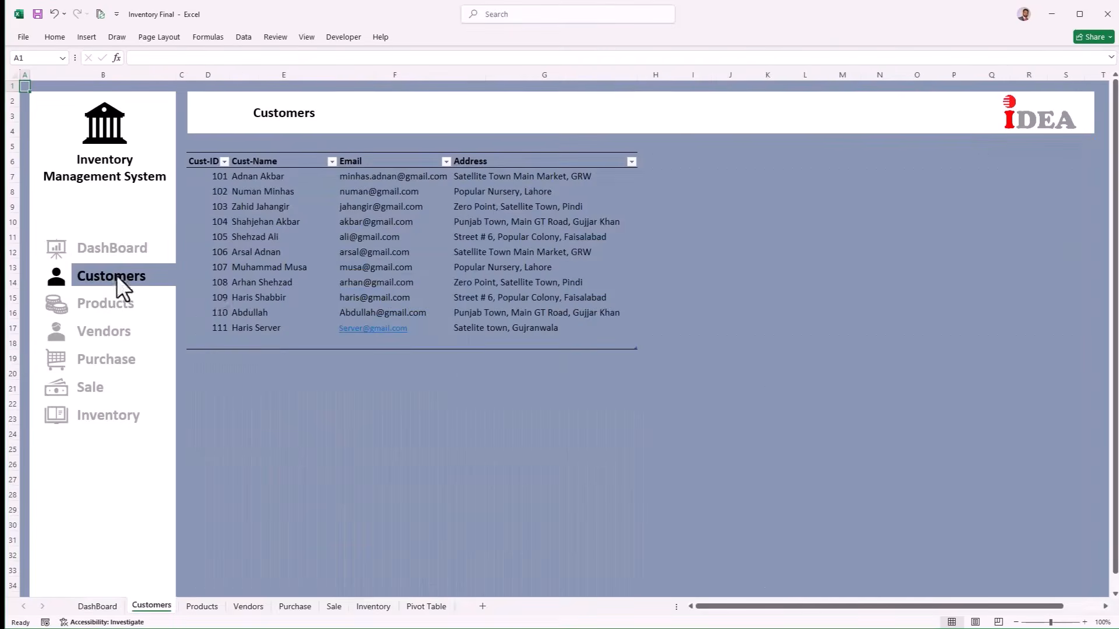
pyautogui.click(100, 305)
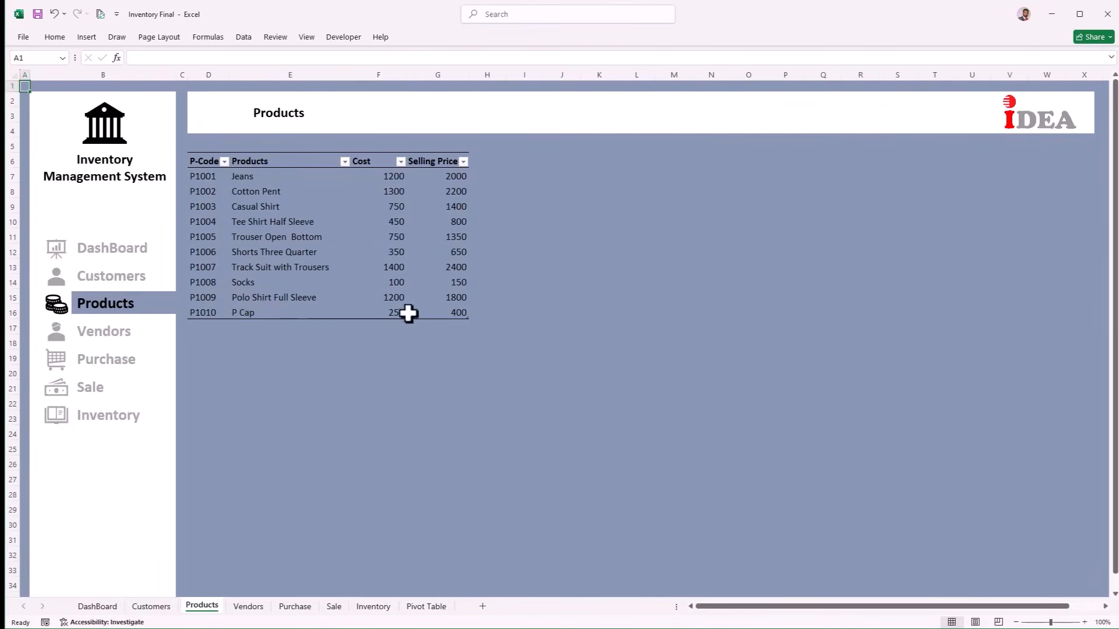
pyautogui.click(122, 350)
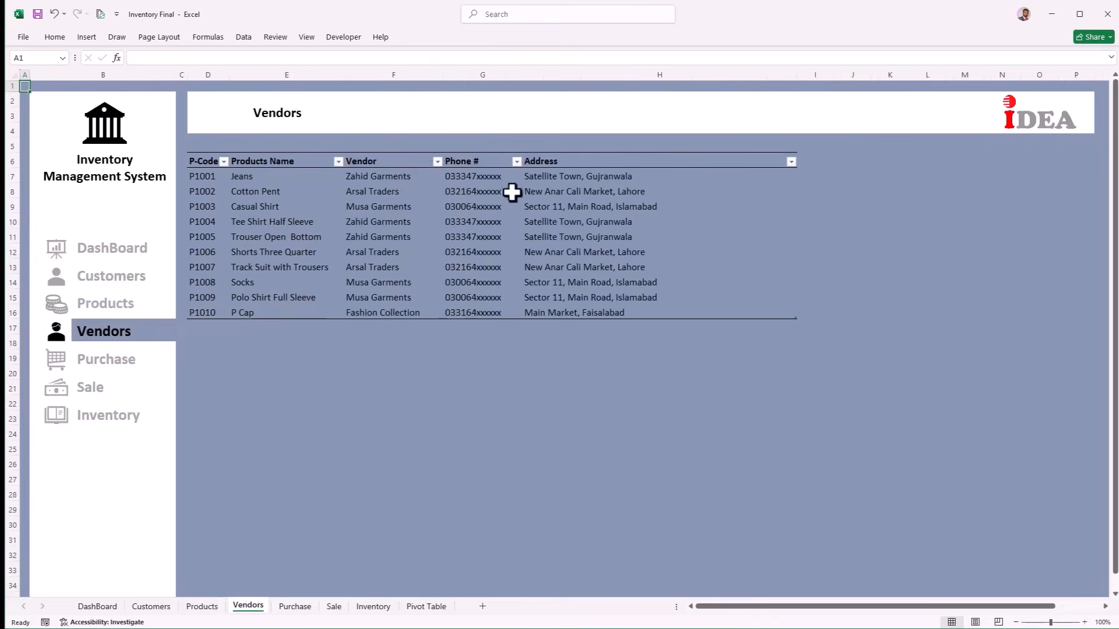
pyautogui.click(123, 373)
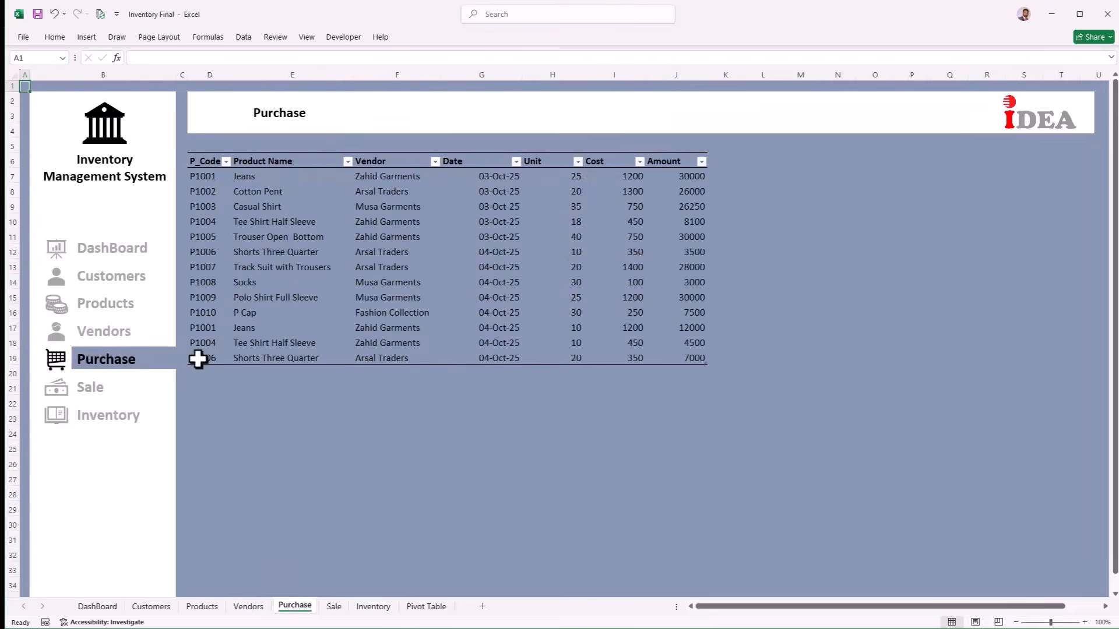
pyautogui.click(137, 398)
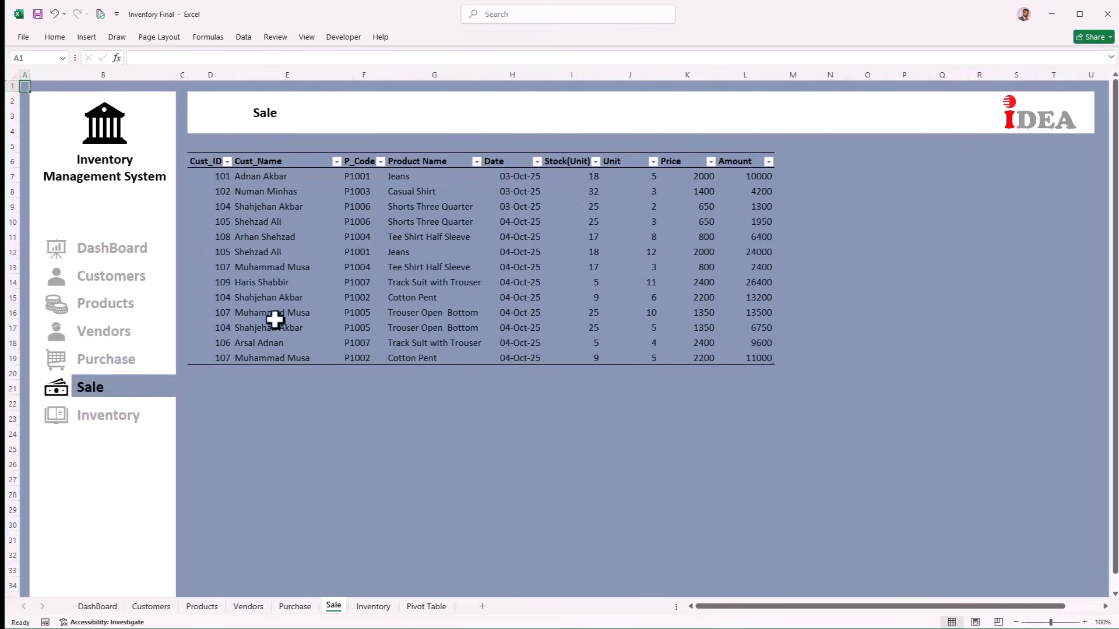
pyautogui.click(111, 434)
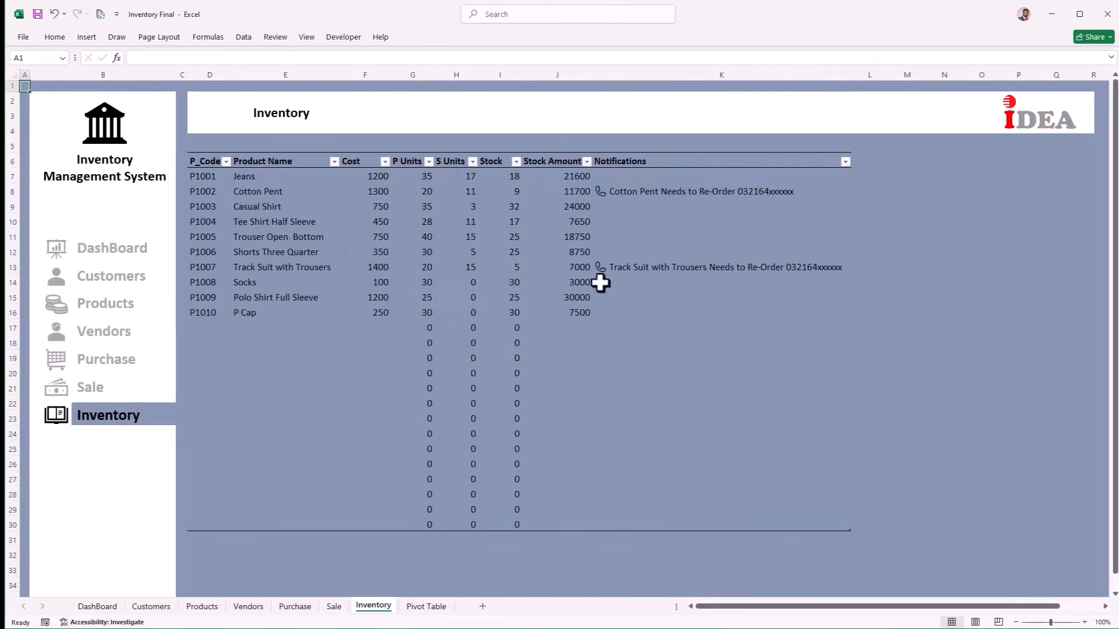
pyautogui.click(125, 252)
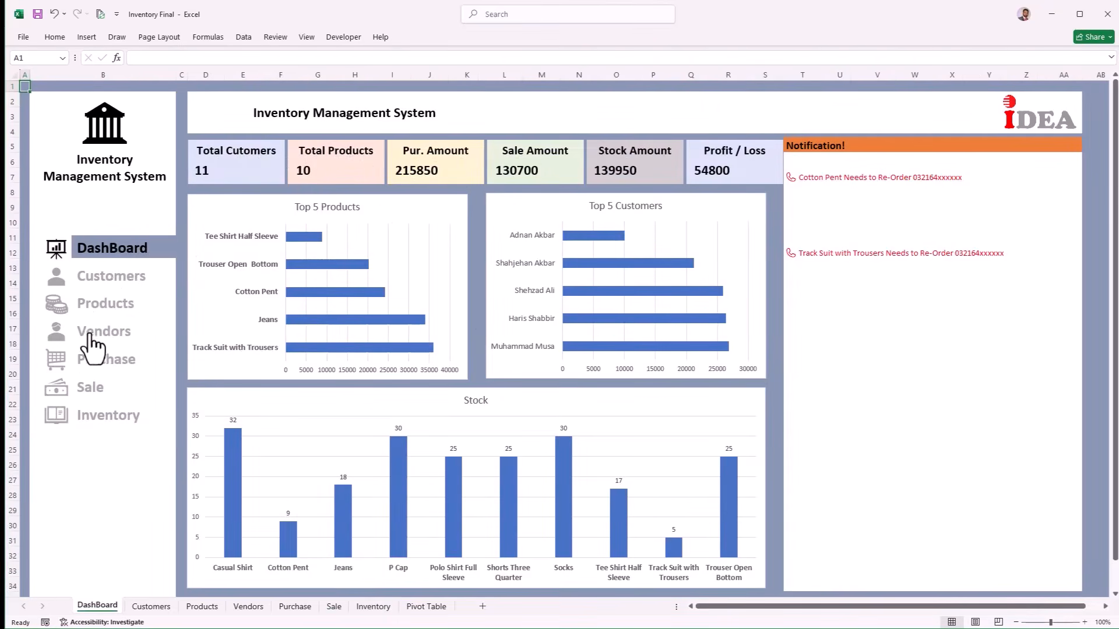
pyautogui.click(123, 357)
# Step: Add a purchase row for P1005 Trouser Open Bottom, 10 units, dated today
pyautogui.click(201, 356)
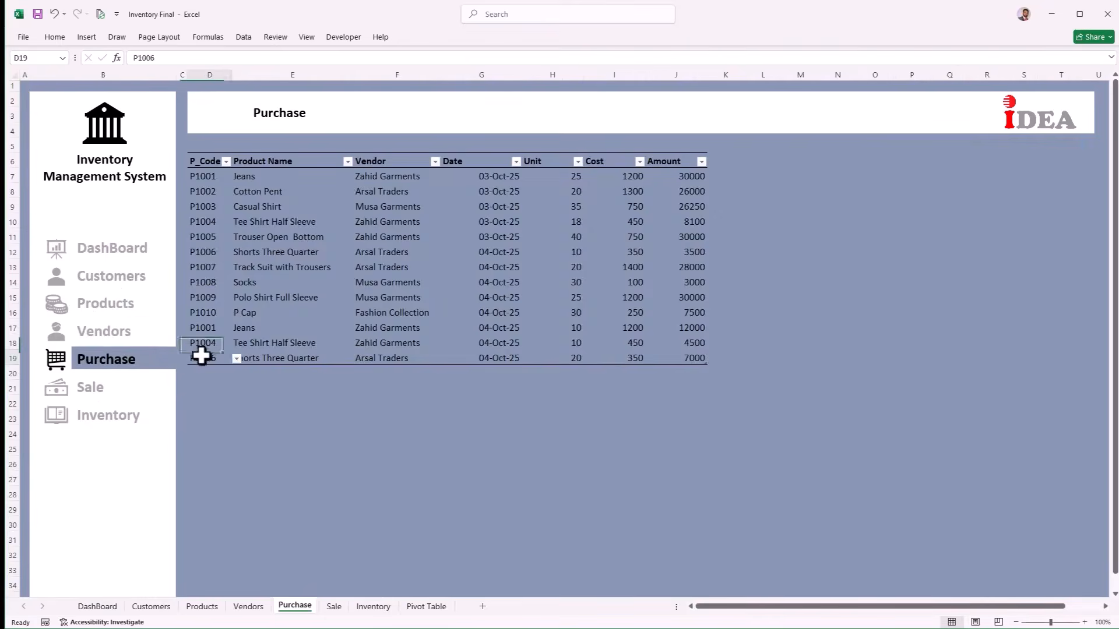
pyautogui.press('Right')
pyautogui.press('Right')
pyautogui.press('Tab')
pyautogui.press('Tab')
pyautogui.press('Tab')
pyautogui.press('Tab')
pyautogui.press('Tab')
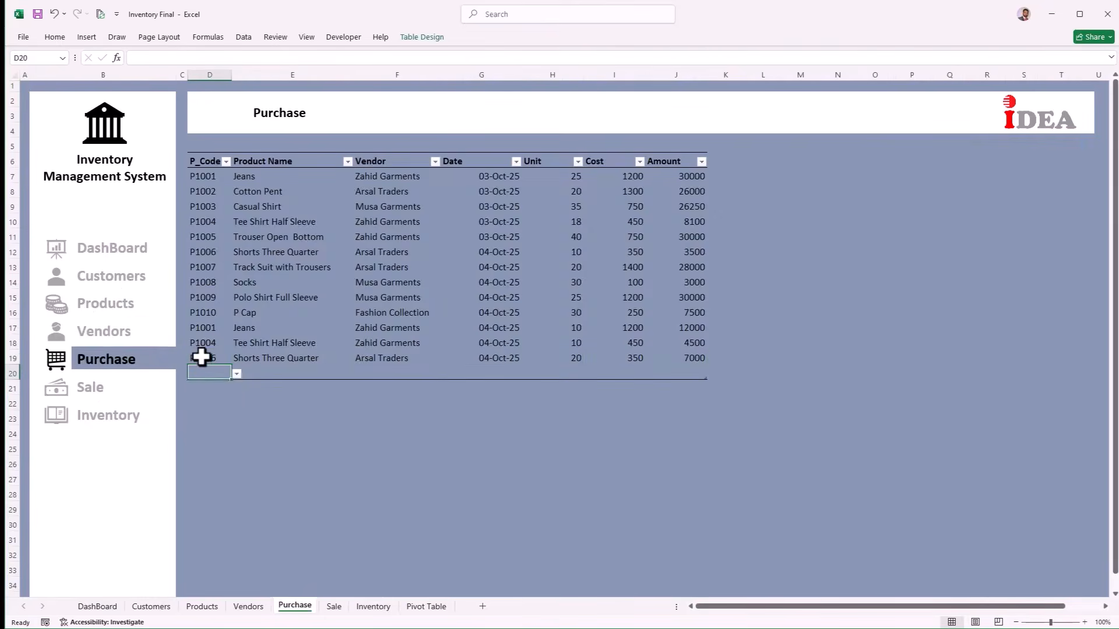
pyautogui.hotkey('alt', 'Down')
pyautogui.press('Down')
pyautogui.press('Down')
pyautogui.press('Down')
pyautogui.press('Down')
pyautogui.press('Return')
pyautogui.press('Tab')
pyautogui.press('Tab')
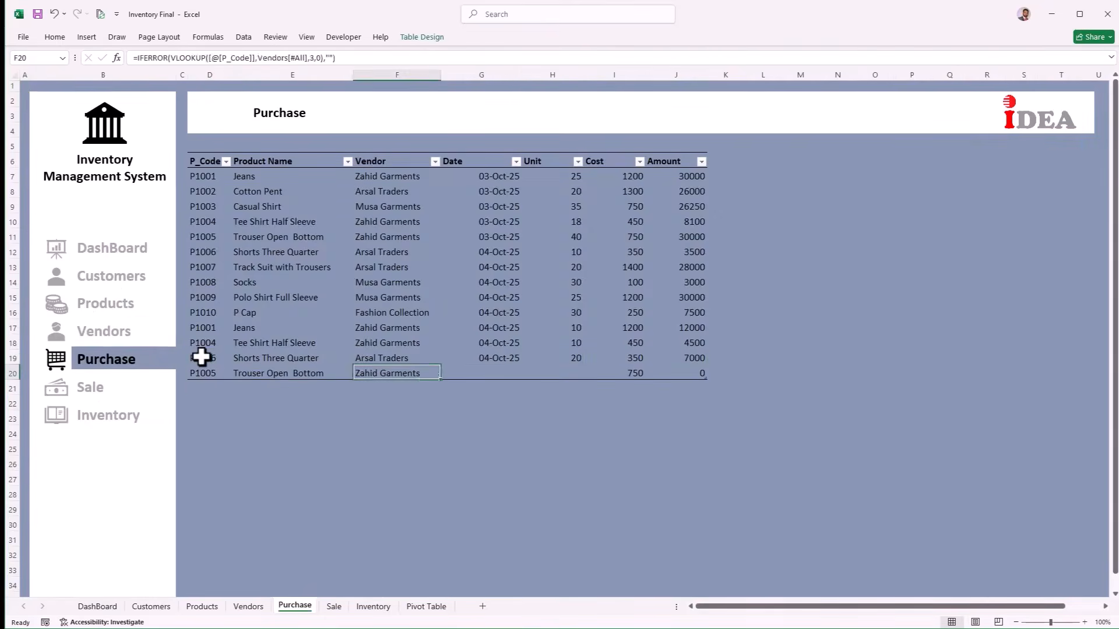
pyautogui.press('Tab')
pyautogui.hotkey('ctrl', ';')
pyautogui.press('Tab')
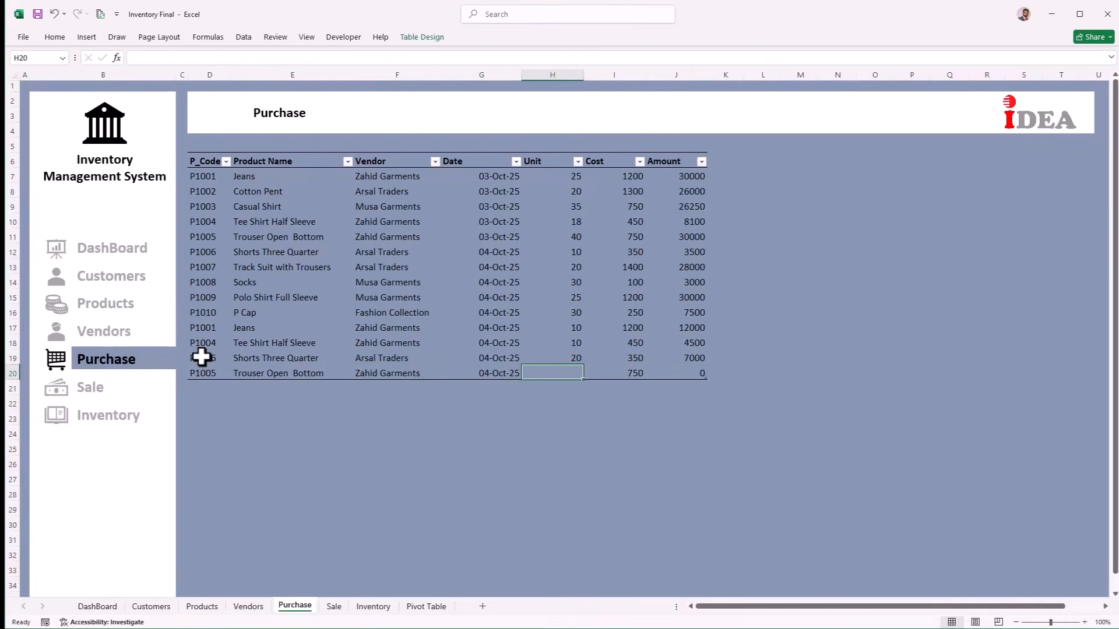
pyautogui.write('10')
pyautogui.press('Tab')
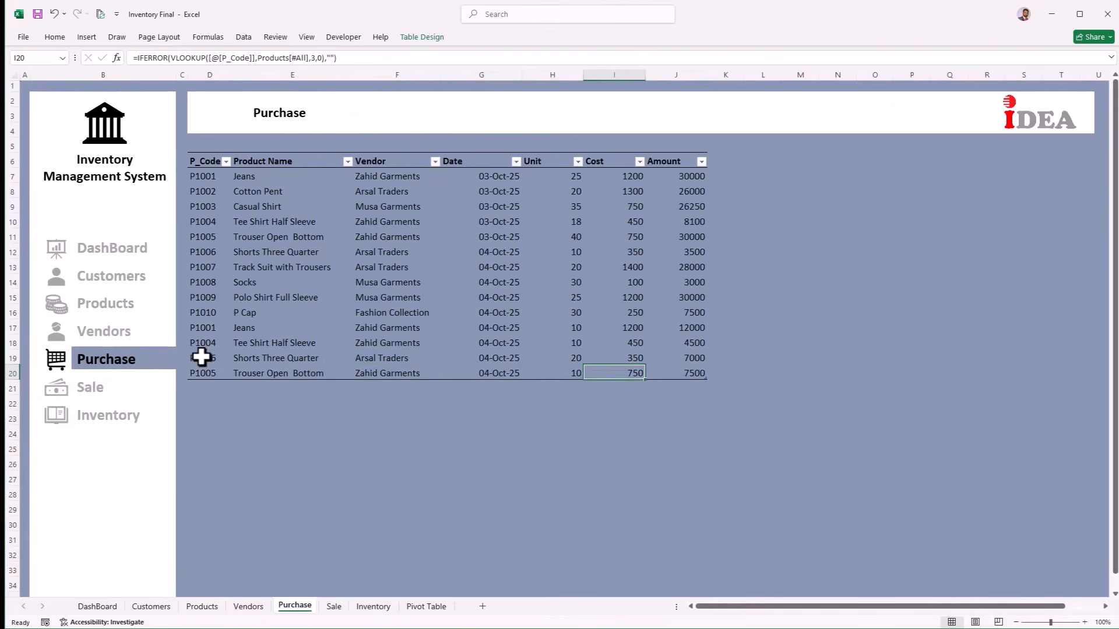
# Step: Check the DashBoard and Products sheets, then come back to Purchase
pyautogui.click(134, 252)
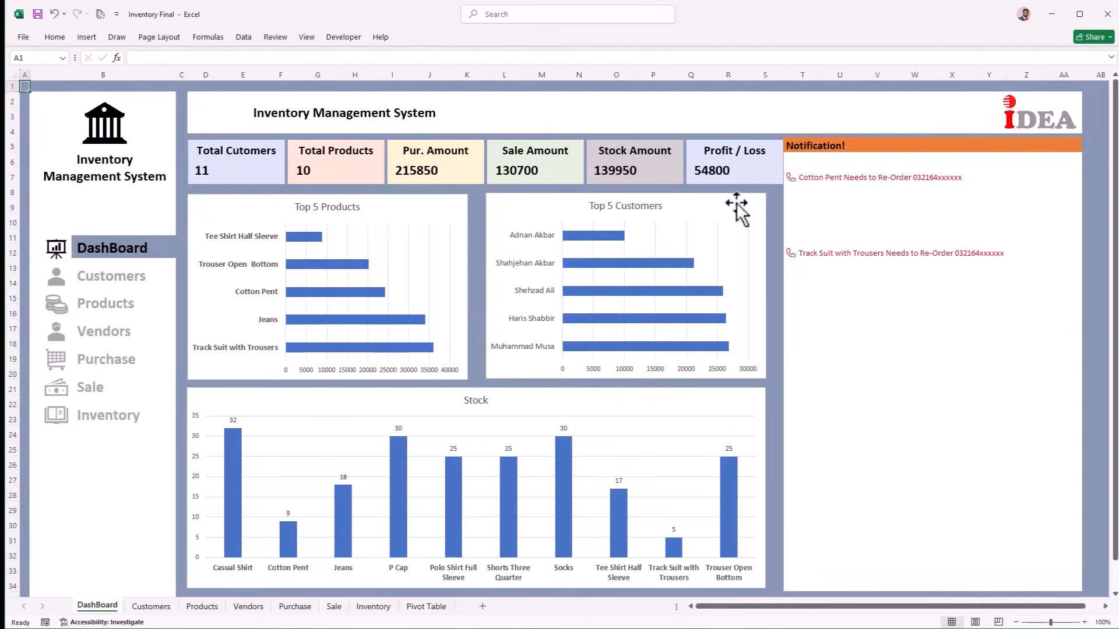
pyautogui.click(105, 306)
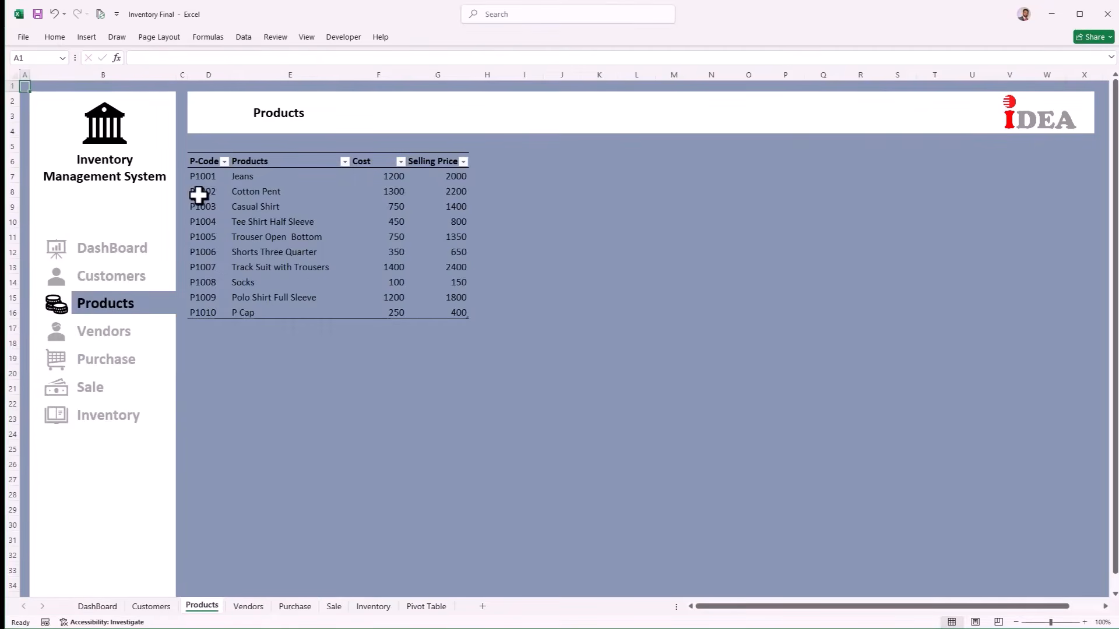
pyautogui.click(89, 364)
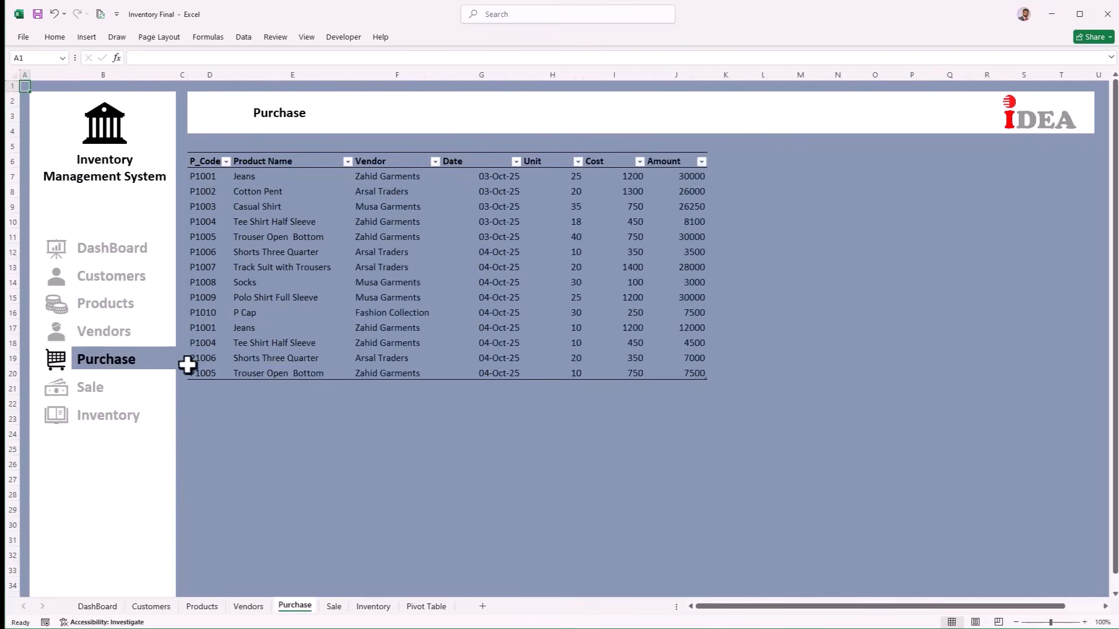
# Step: Add a purchase row for P1002 Cotton Pent, 20 units, dated today
pyautogui.click(201, 373)
pyautogui.press('Right')
pyautogui.press('Right')
pyautogui.press('Right')
pyautogui.press('Right')
pyautogui.press('Right')
pyautogui.press('Right')
pyautogui.press('Tab')
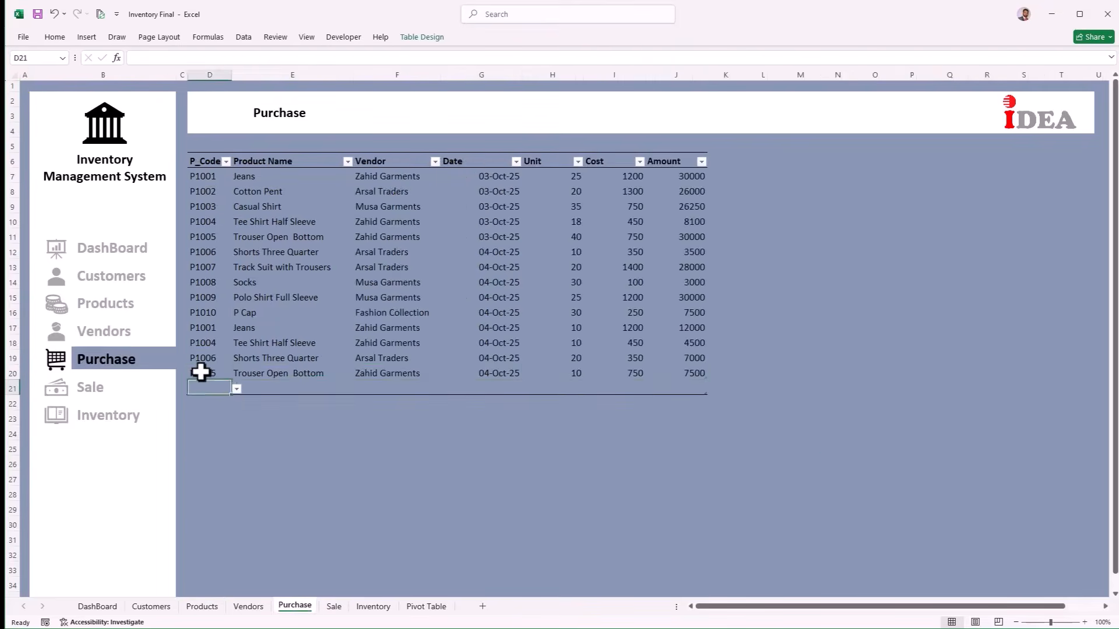
pyautogui.hotkey('alt', 'Down')
pyautogui.press('Down')
pyautogui.press('Down')
pyautogui.press('Return')
pyautogui.press('Tab')
pyautogui.press('Tab')
pyautogui.press('Tab')
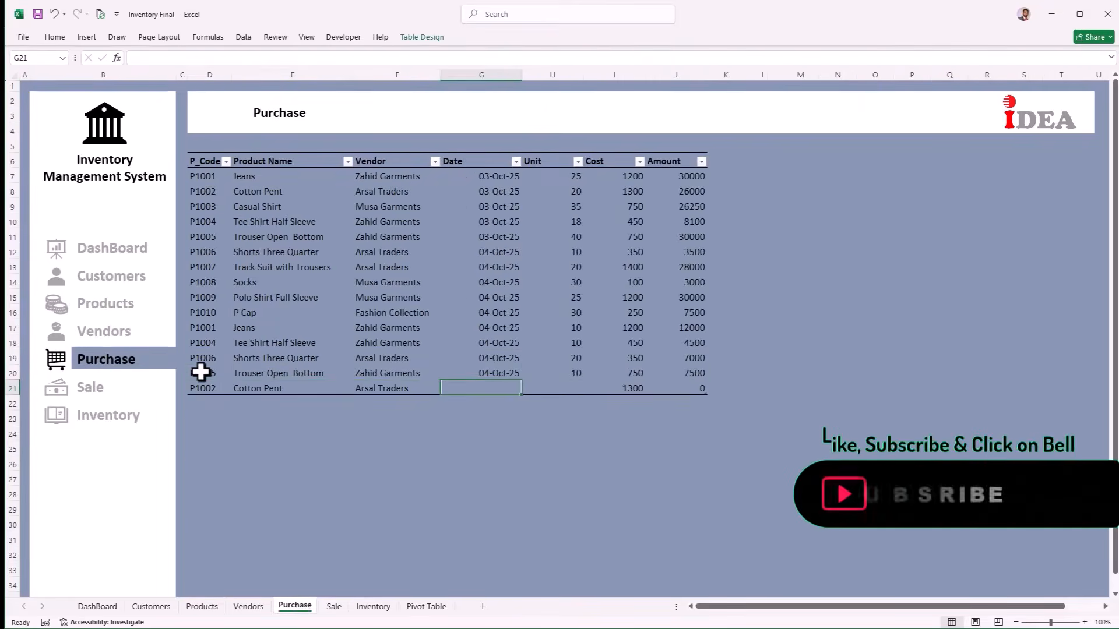
pyautogui.hotkey('ctrl', ';')
pyautogui.press('Tab')
pyautogui.write('20')
pyautogui.press('Tab')
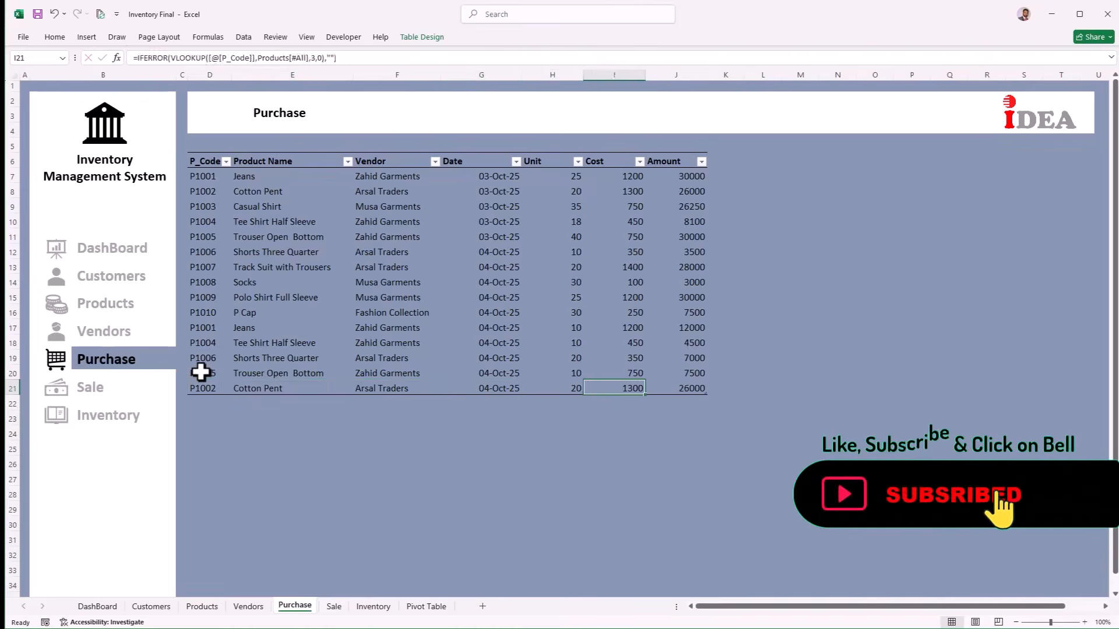